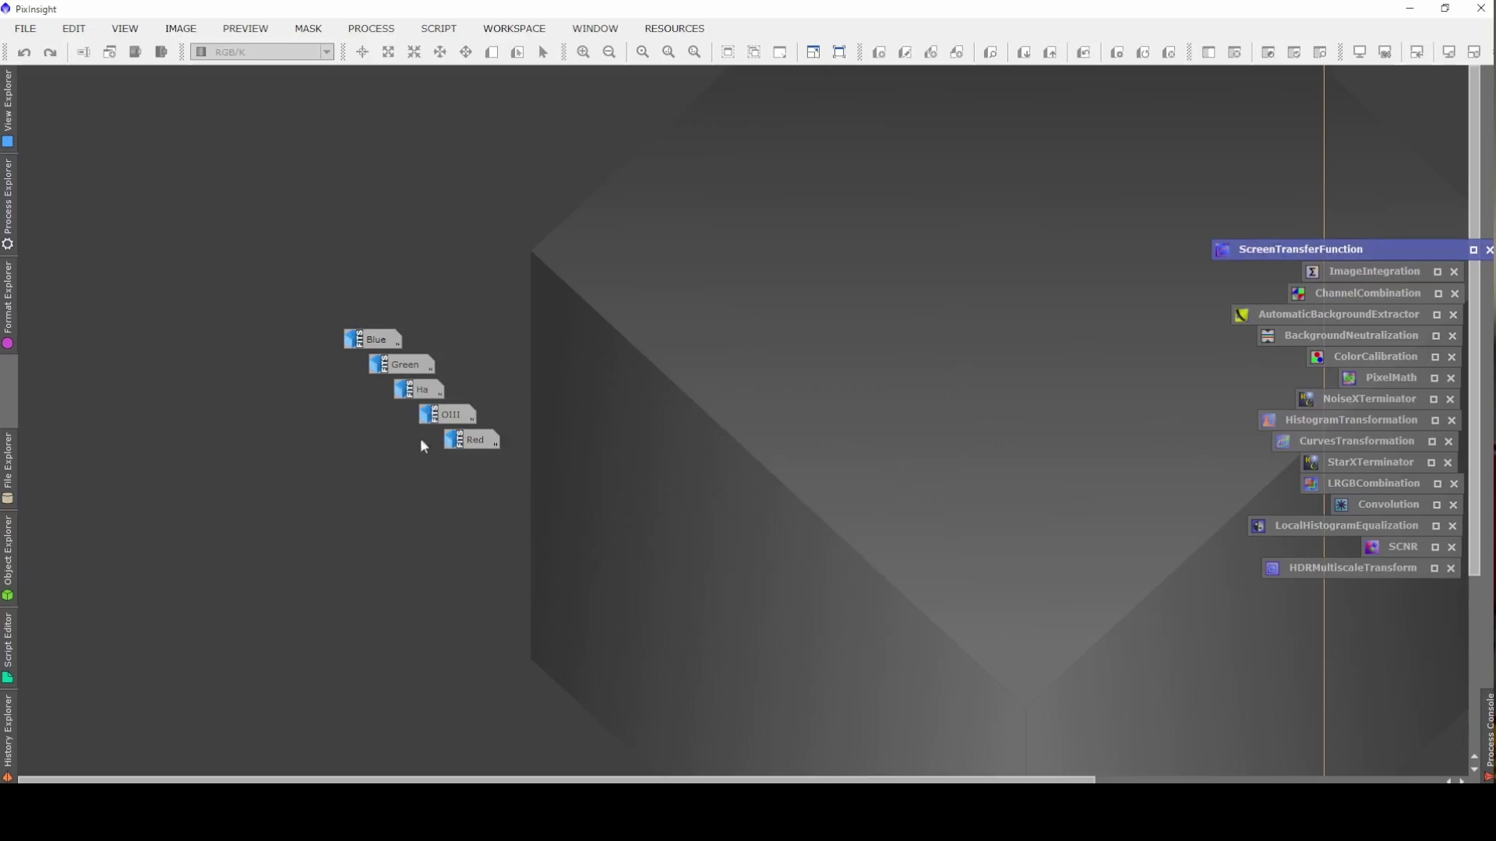
Stack the five minimized images in a column in the order Ha, OIII, Red, Green, Blue.
left_click_drag(418, 394, 595, 303)
left_click_drag(441, 405, 599, 313)
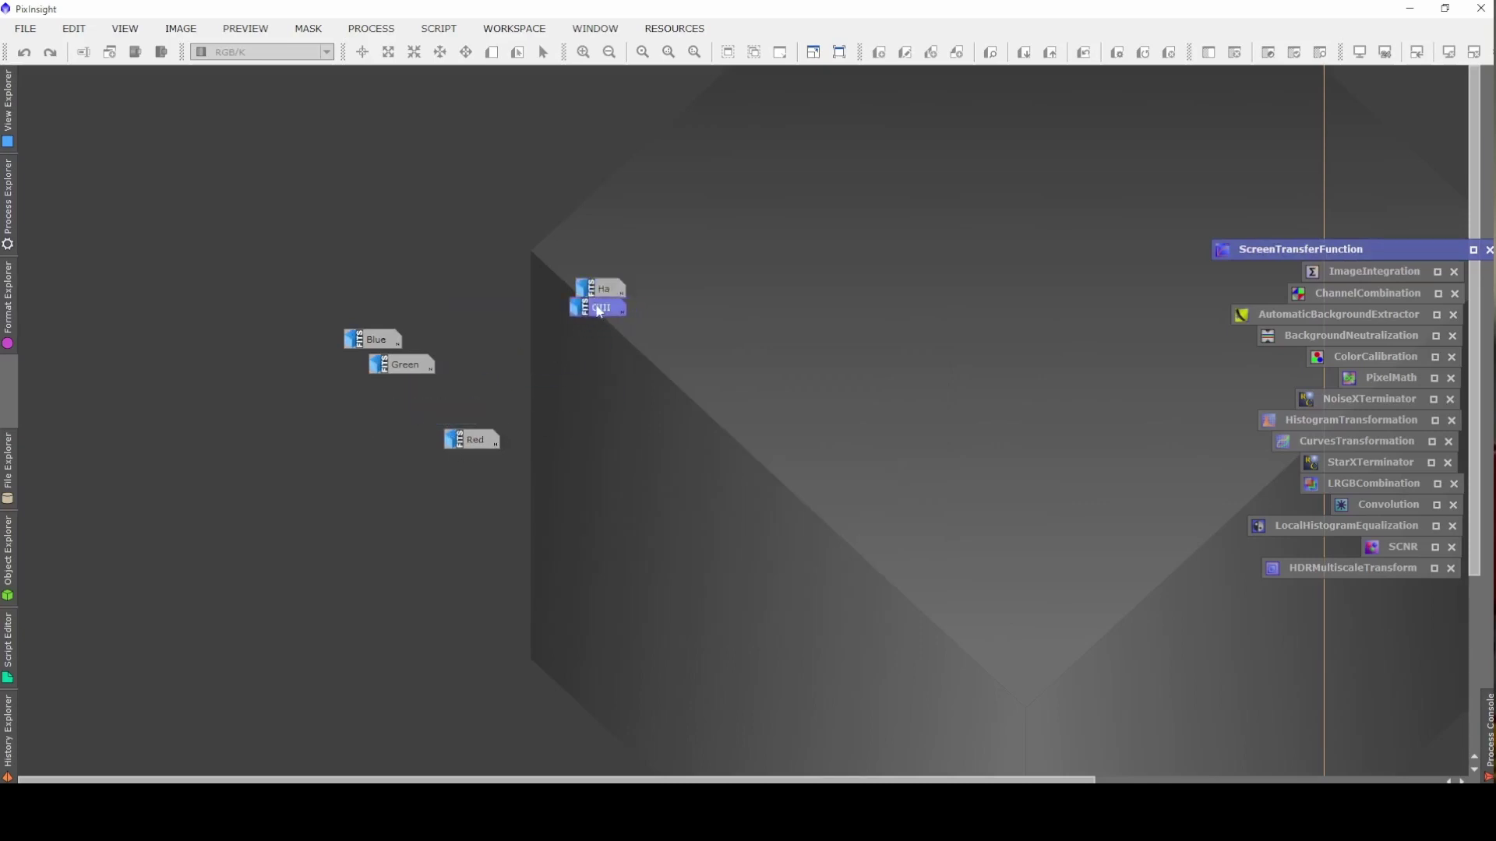
left_click_drag(459, 437, 614, 324)
left_click_drag(382, 360, 587, 360)
left_click_drag(388, 343, 604, 358)
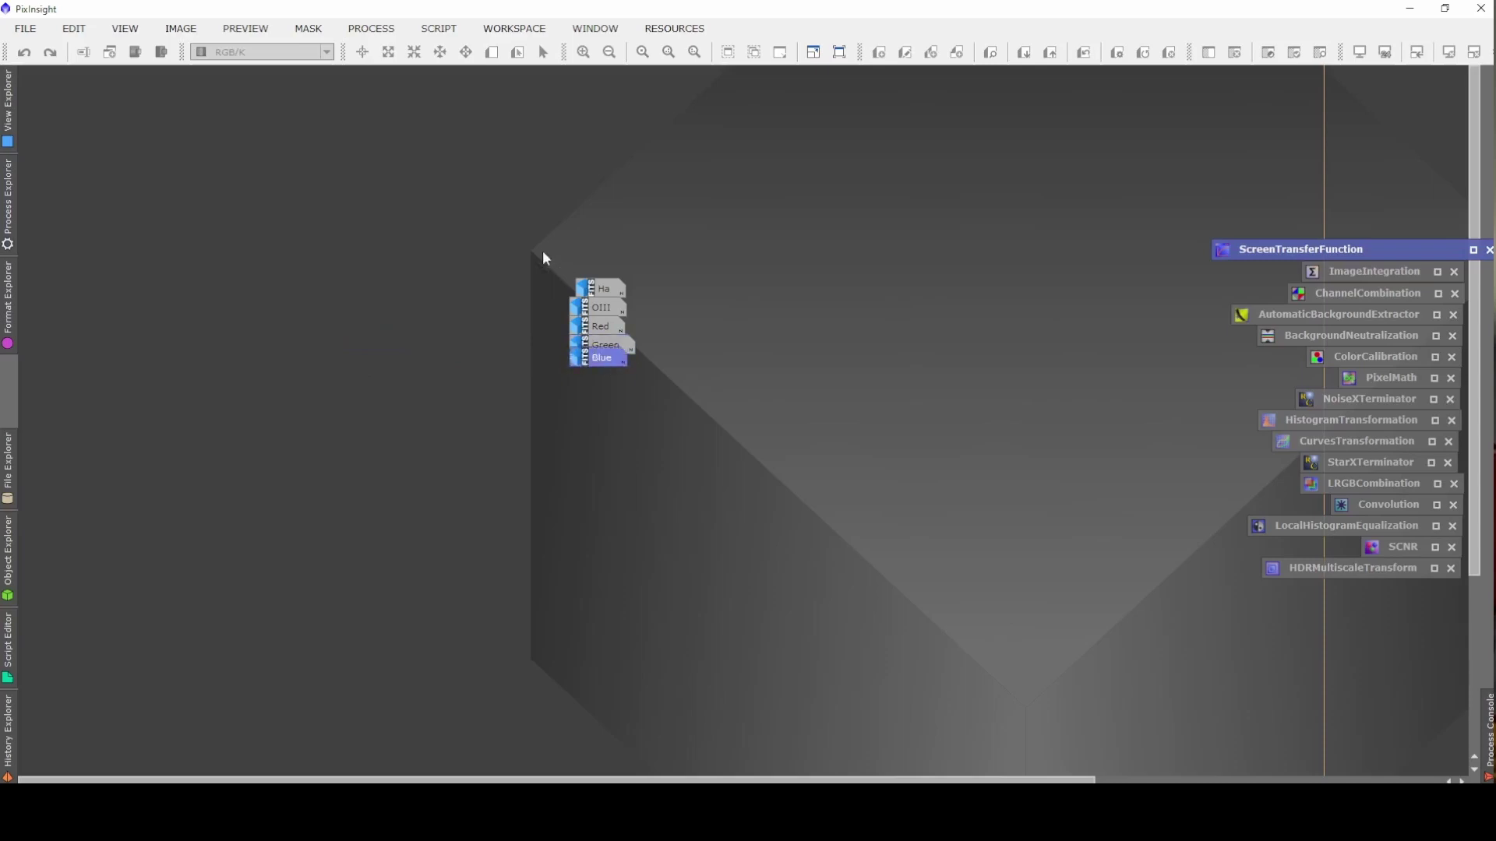
Move the stacked image icons together to the free workspace above the process icons and align them in a tidy column.
left_click_drag(543, 250, 631, 396)
left_click_drag(630, 347, 1340, 148)
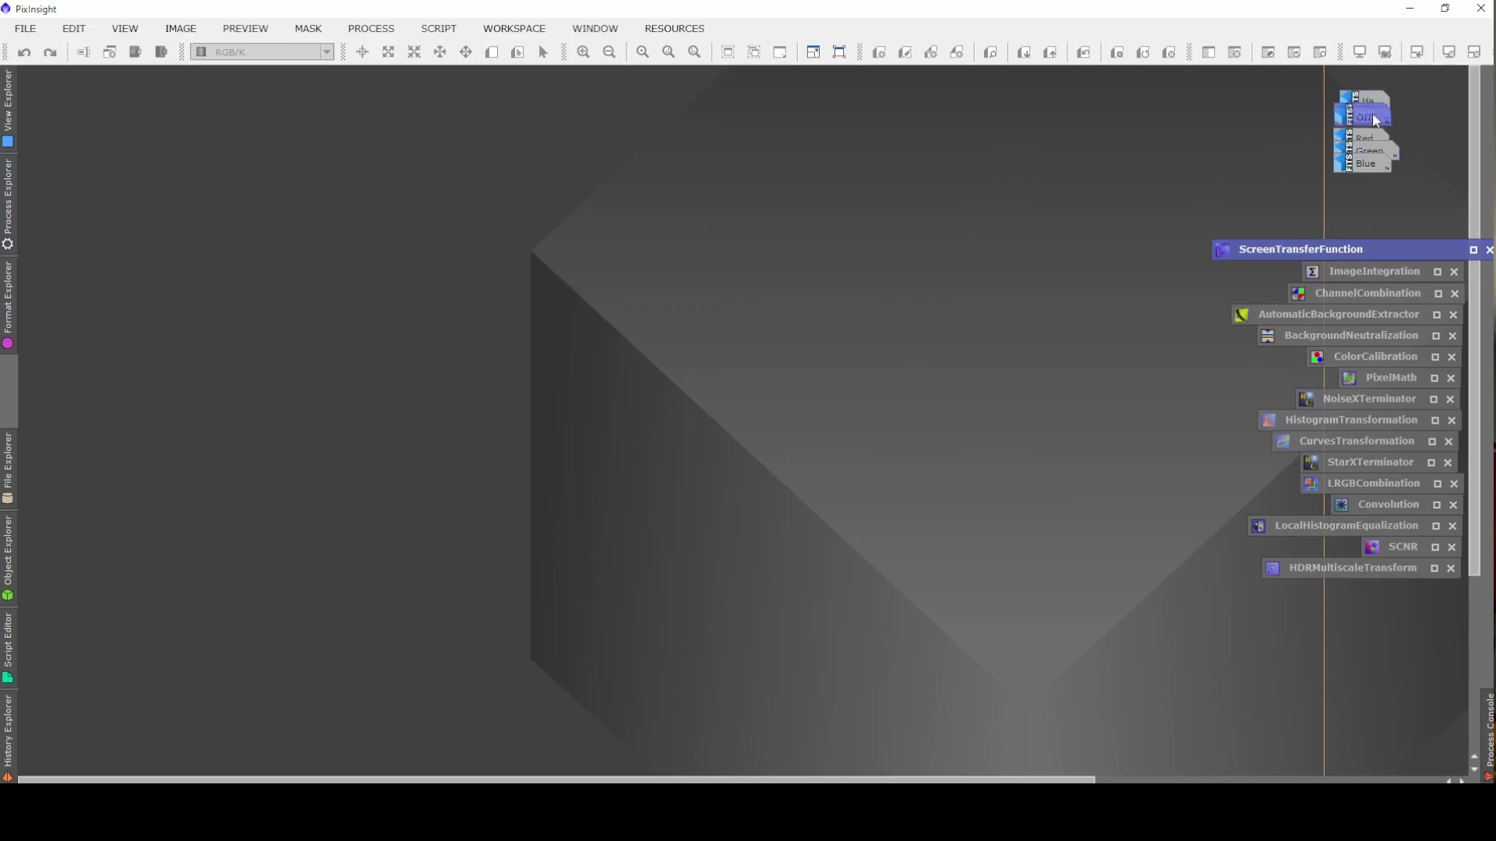
left_click_drag(1365, 100, 1357, 139)
double_click(1357, 167)
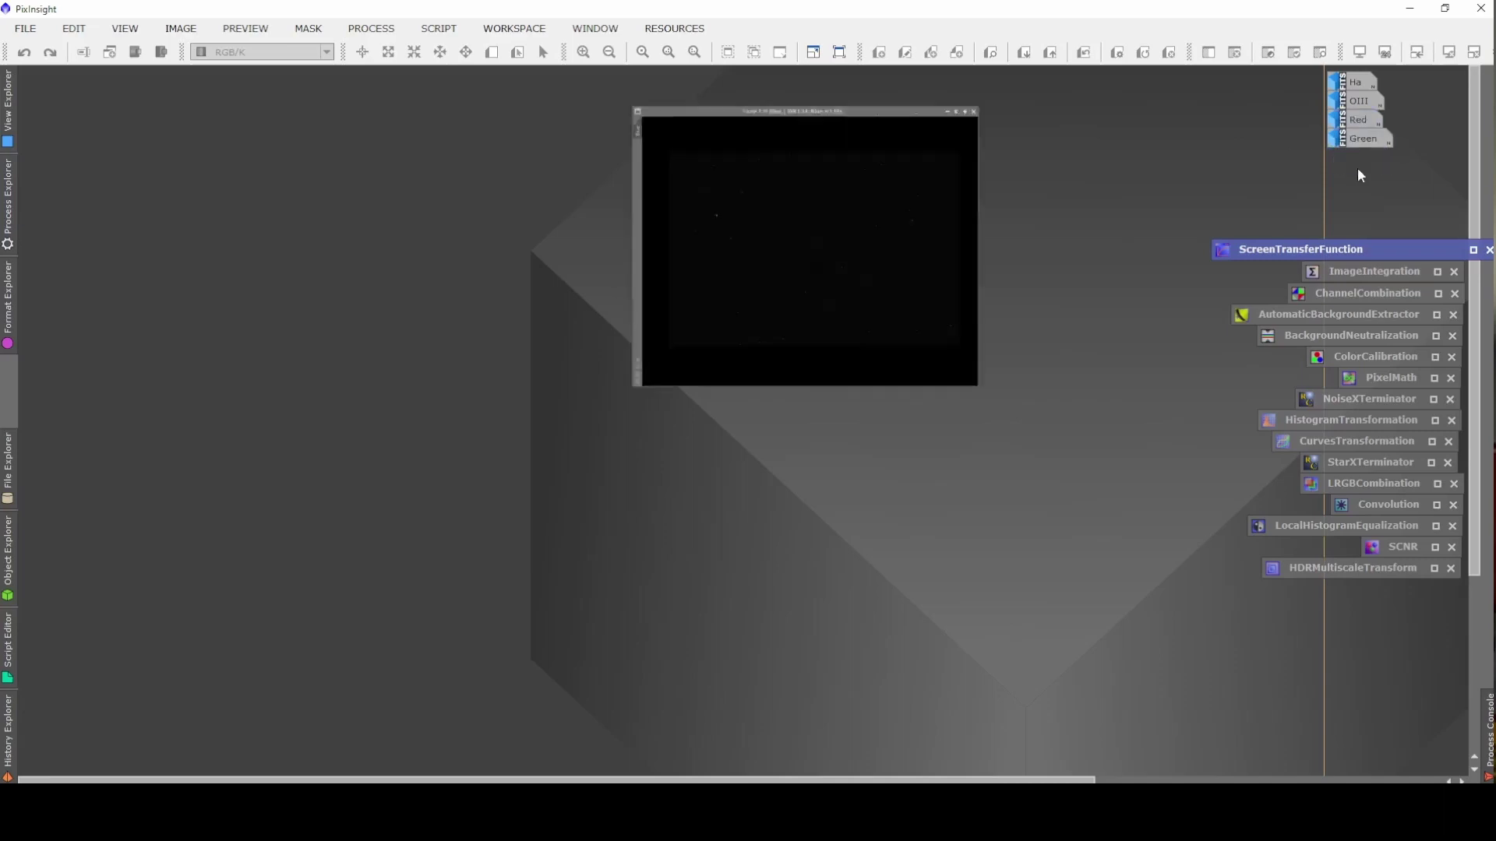
left_click(628, 76)
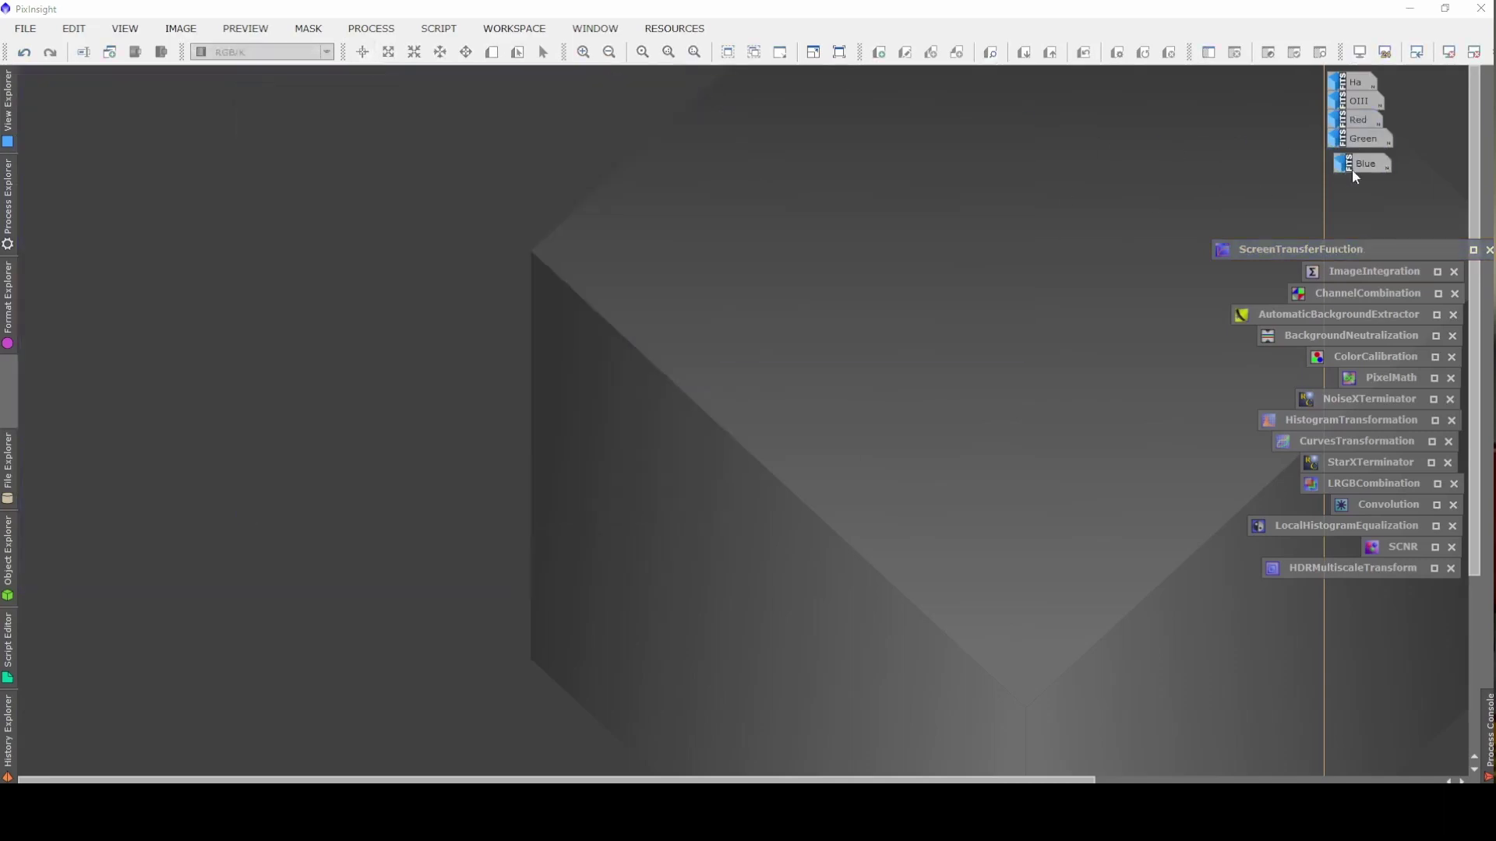
left_click_drag(1352, 170, 1347, 158)
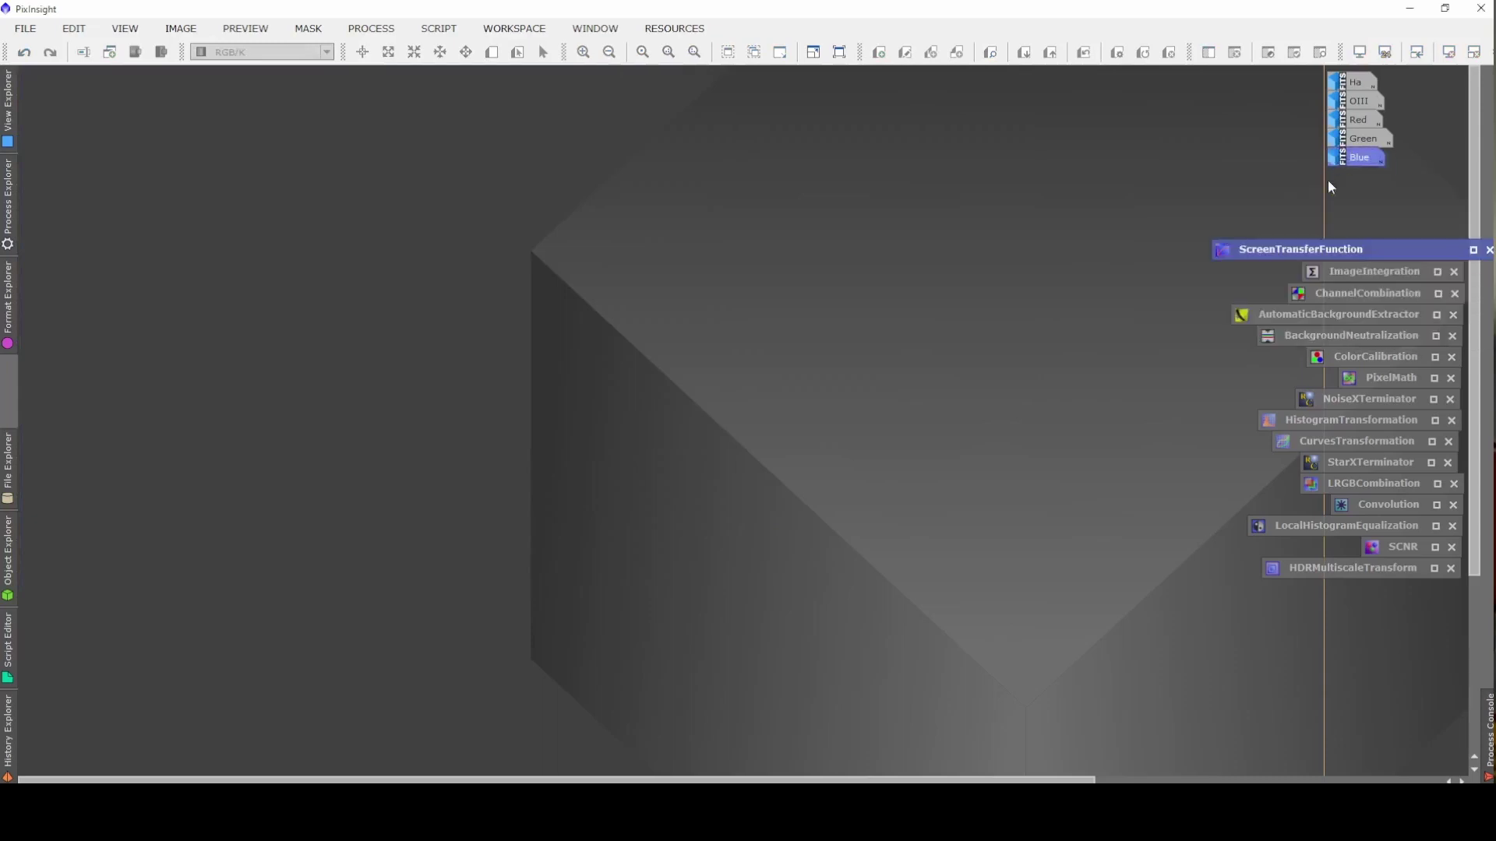
Open the ImageIntegration process and move its window clear of the minimized images and process icons.
double_click(1390, 274)
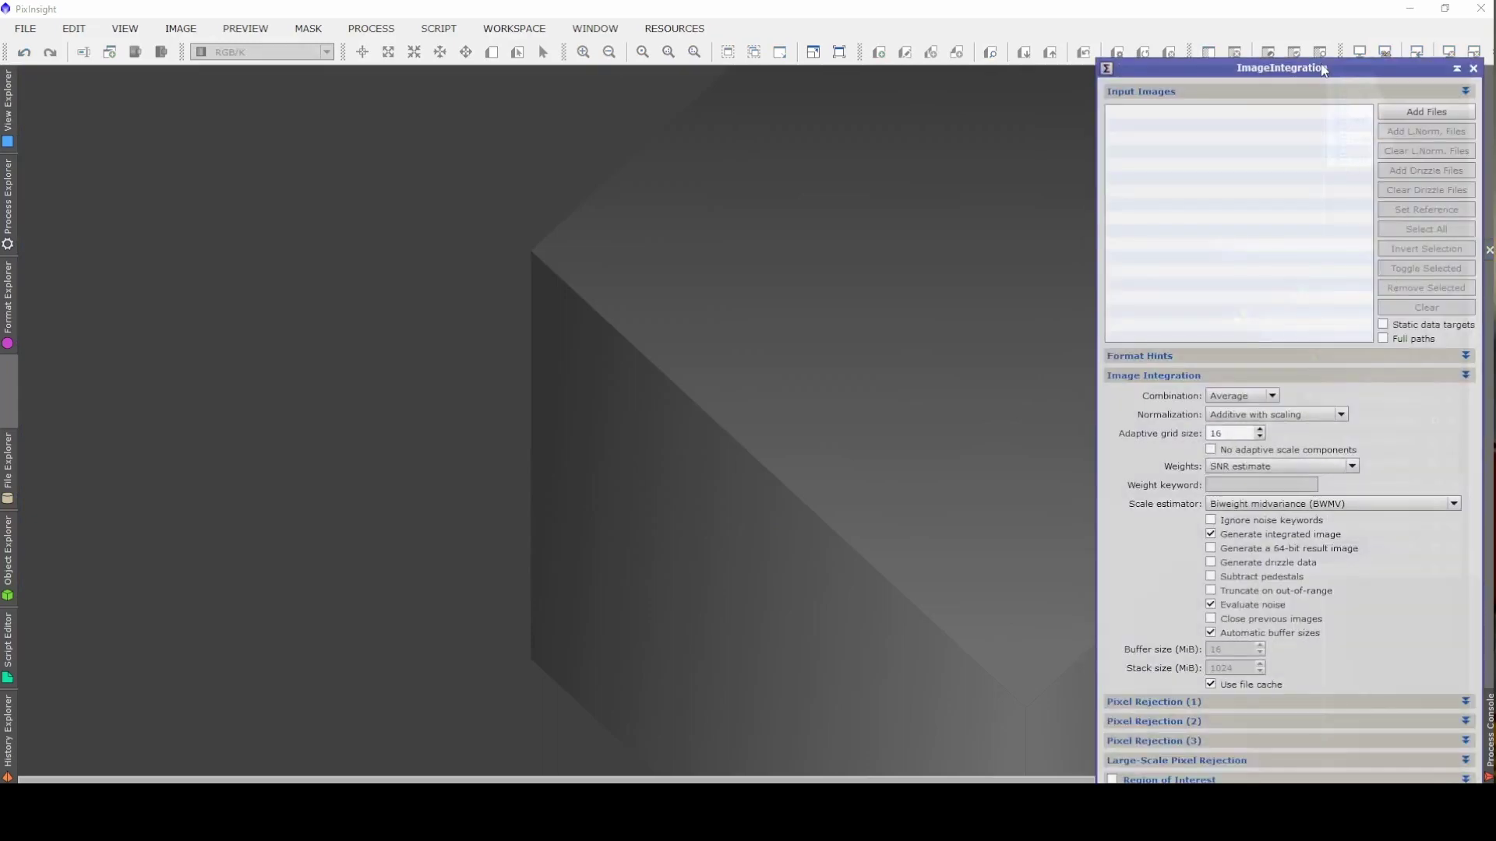
left_click_drag(1323, 70, 924, 33)
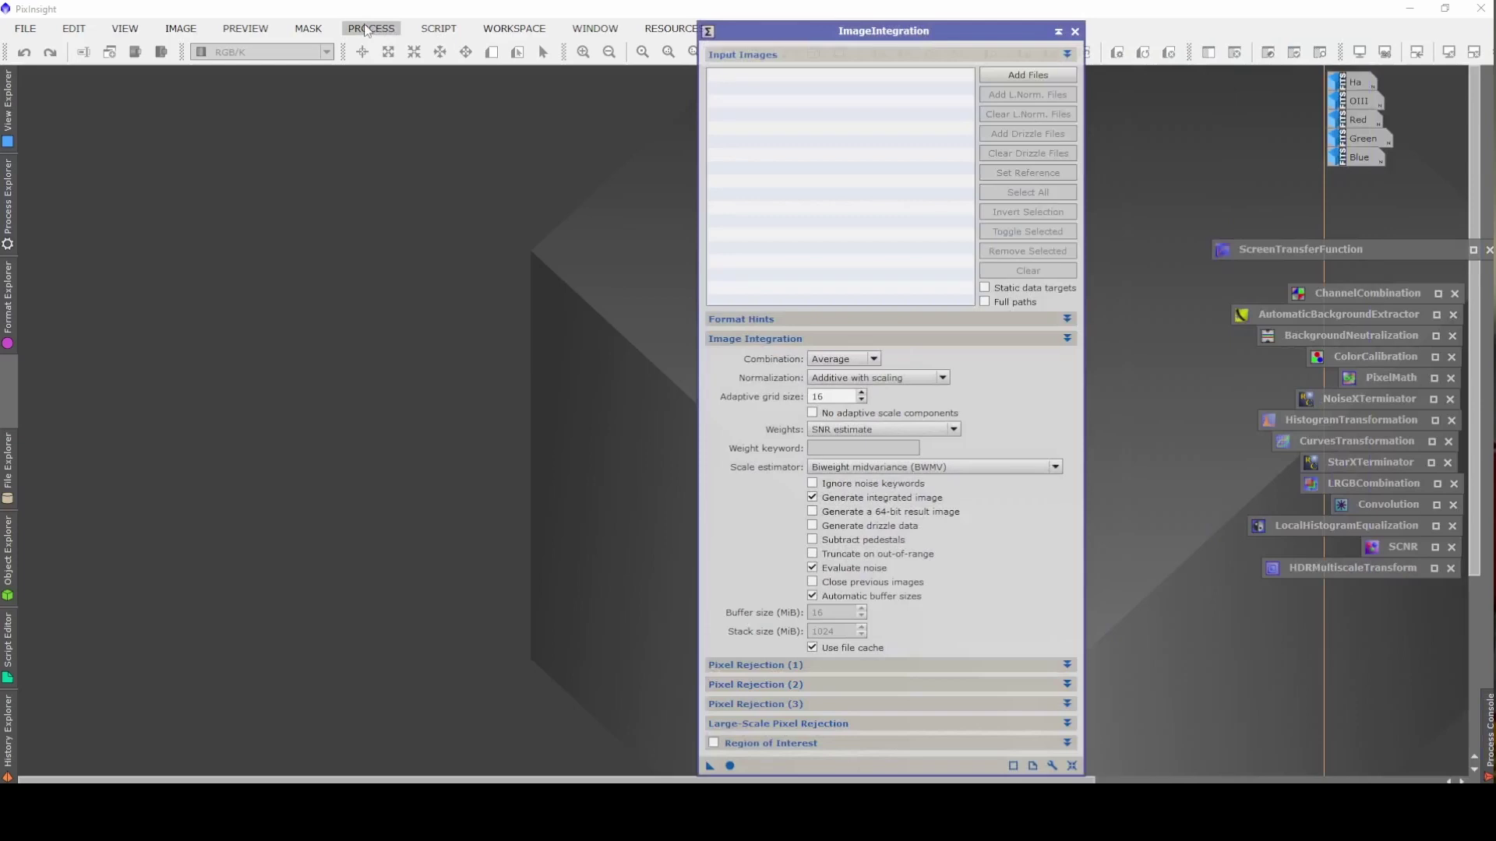
left_click(369, 29)
mouse_move(498, 17)
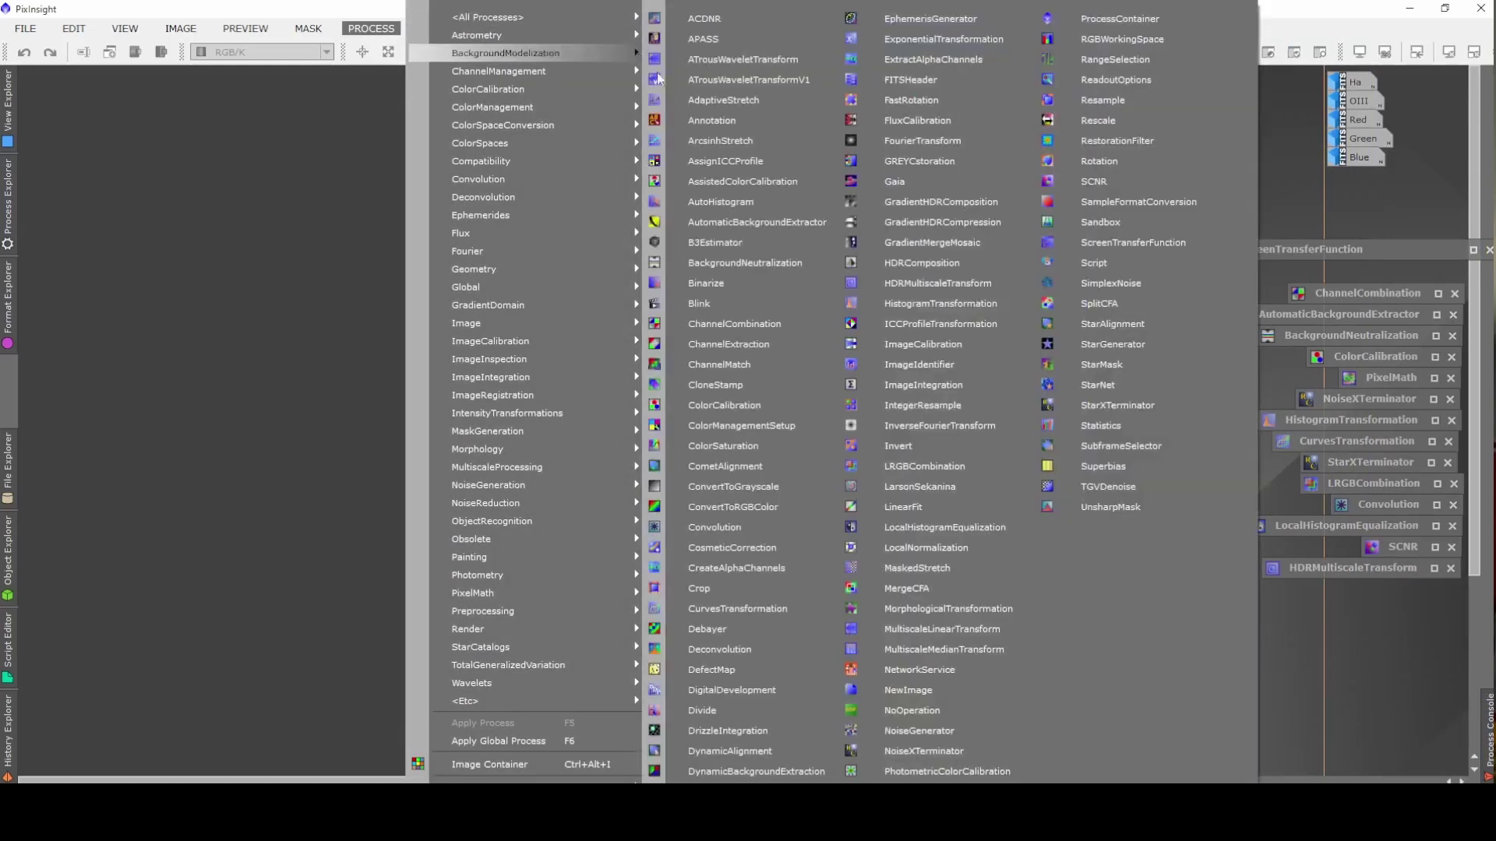
left_click(324, 310)
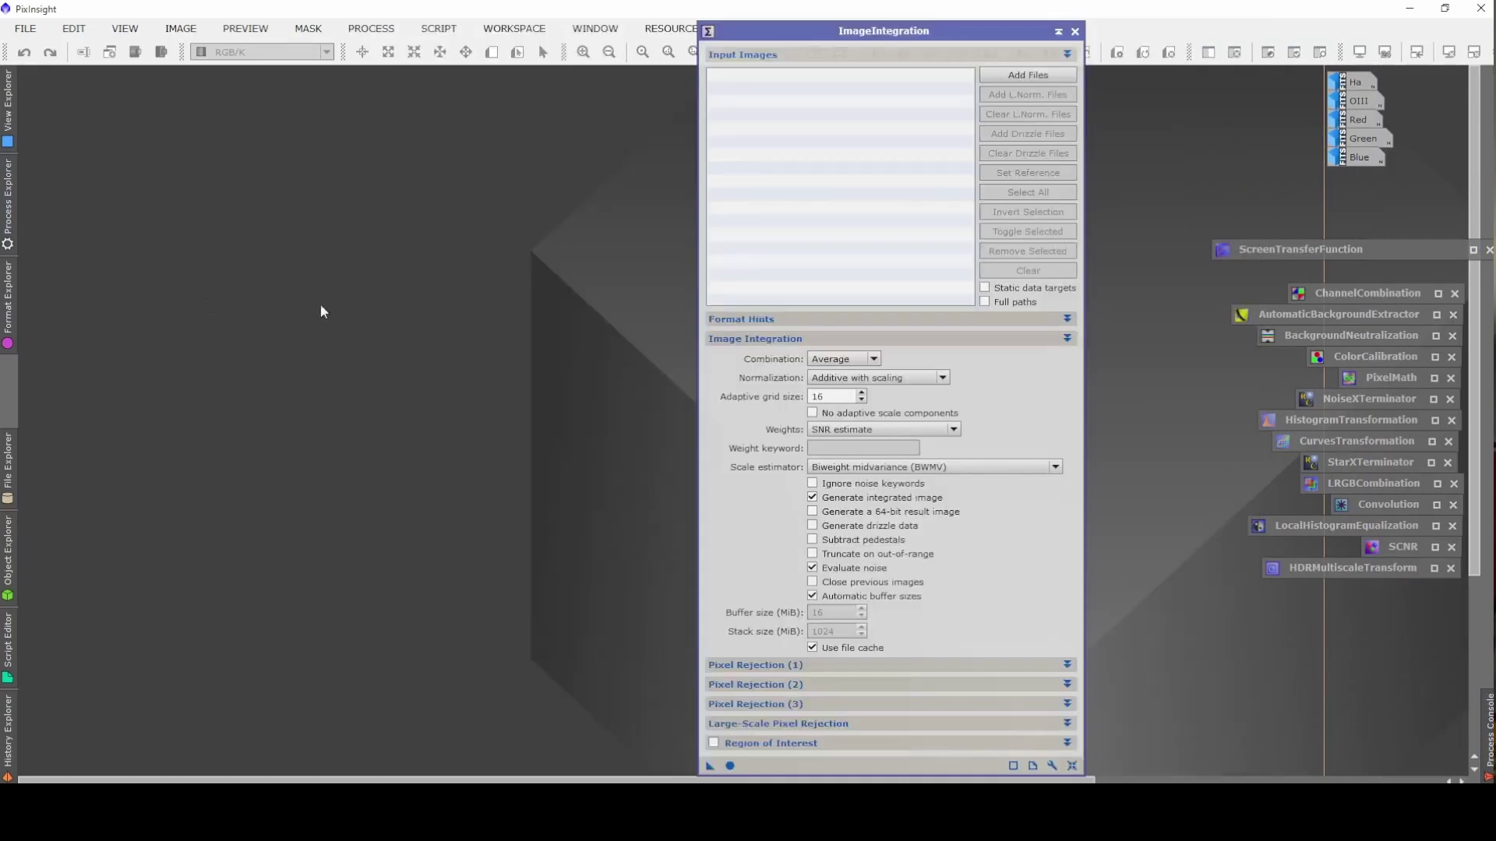
Integrate the WR134 Hydrogen-alpha file, listed twice, with the Oxygen_III file, and close the resulting low rejection map.
left_click(1027, 75)
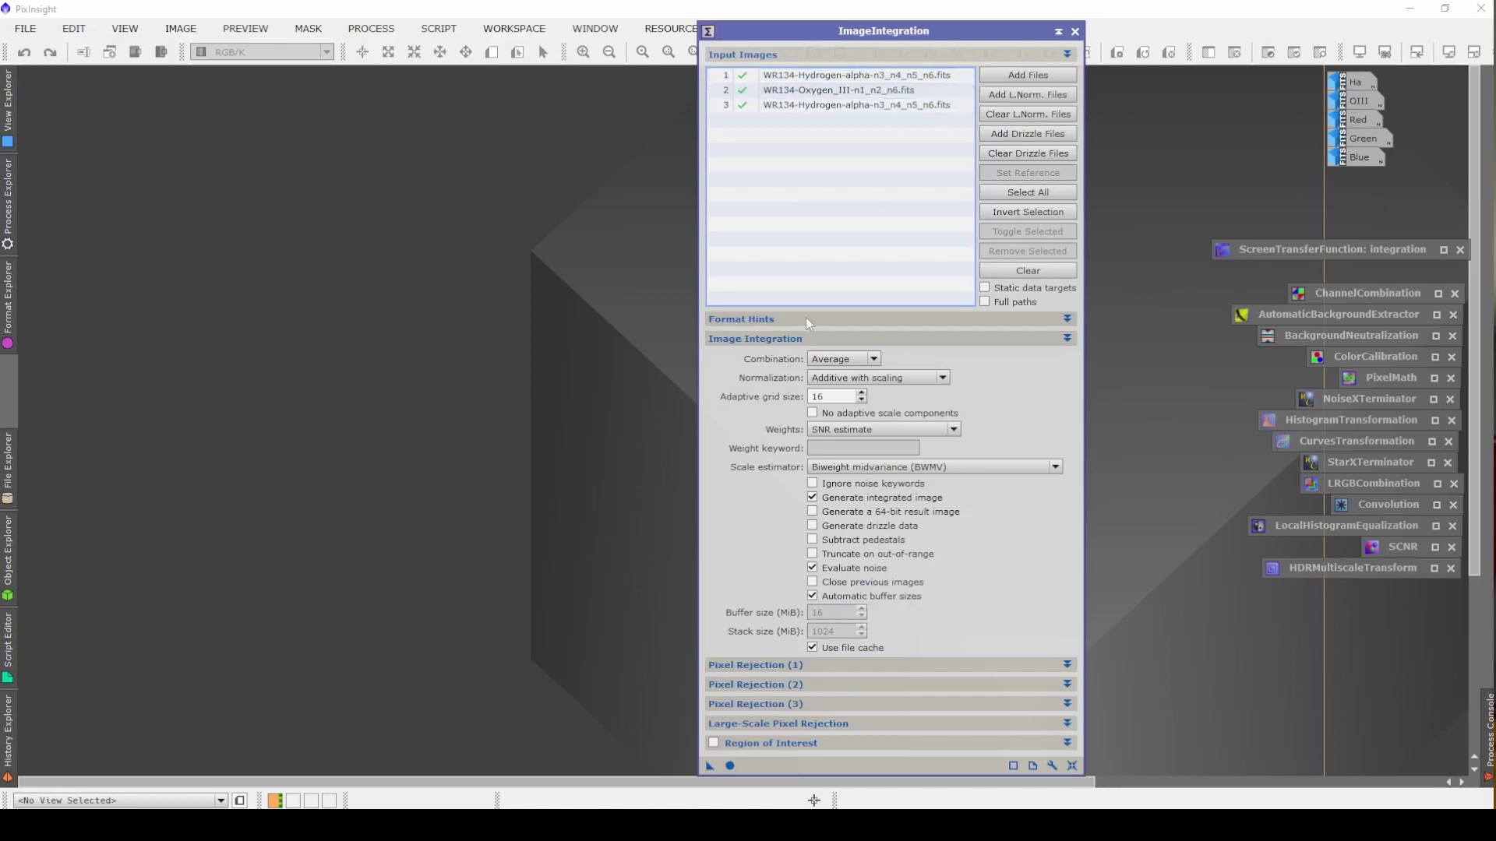
left_click(730, 766)
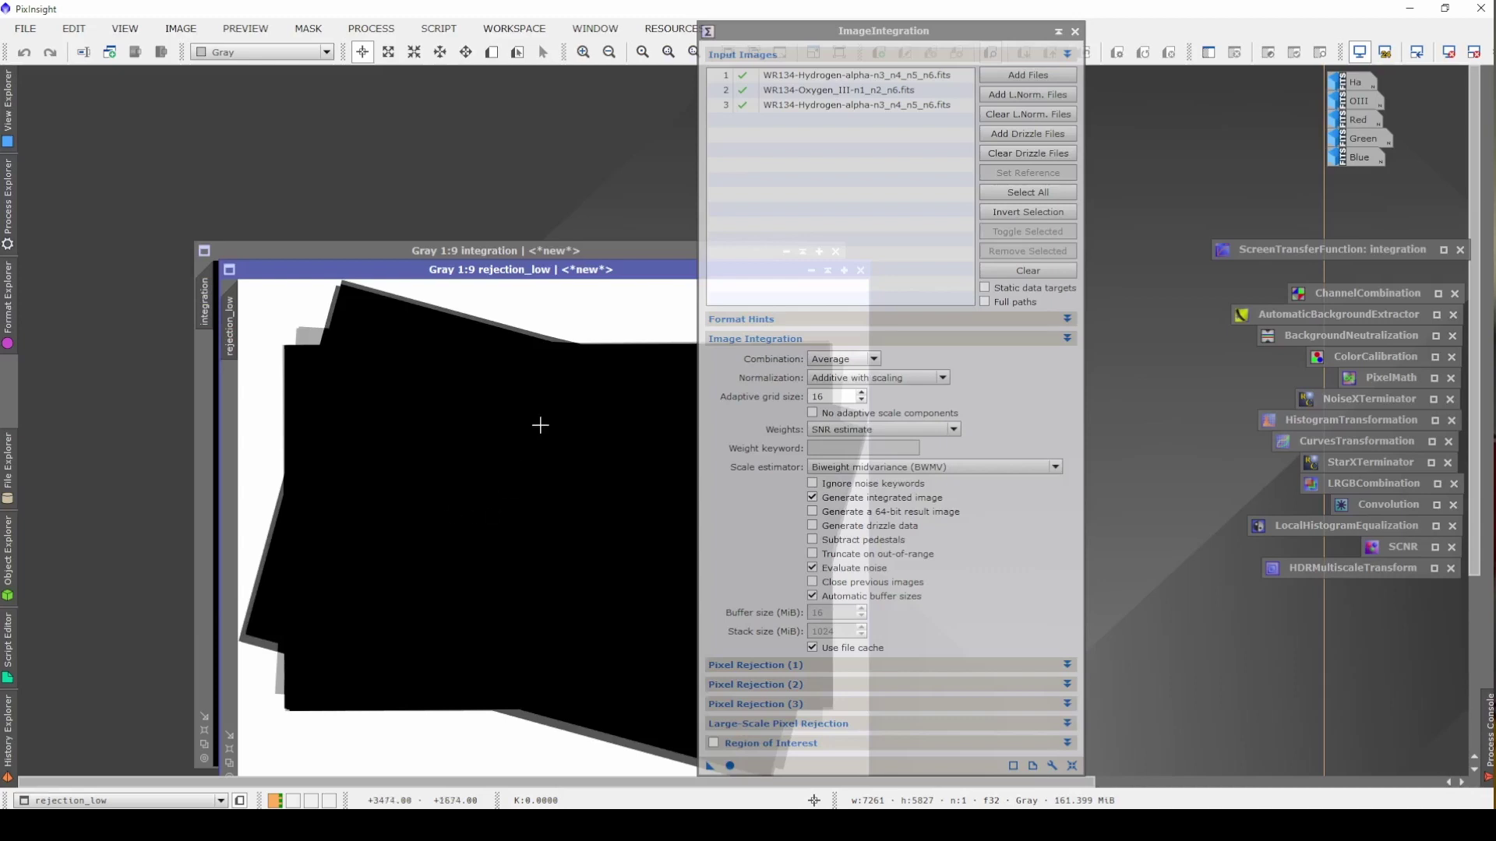
left_click_drag(620, 263, 404, 185)
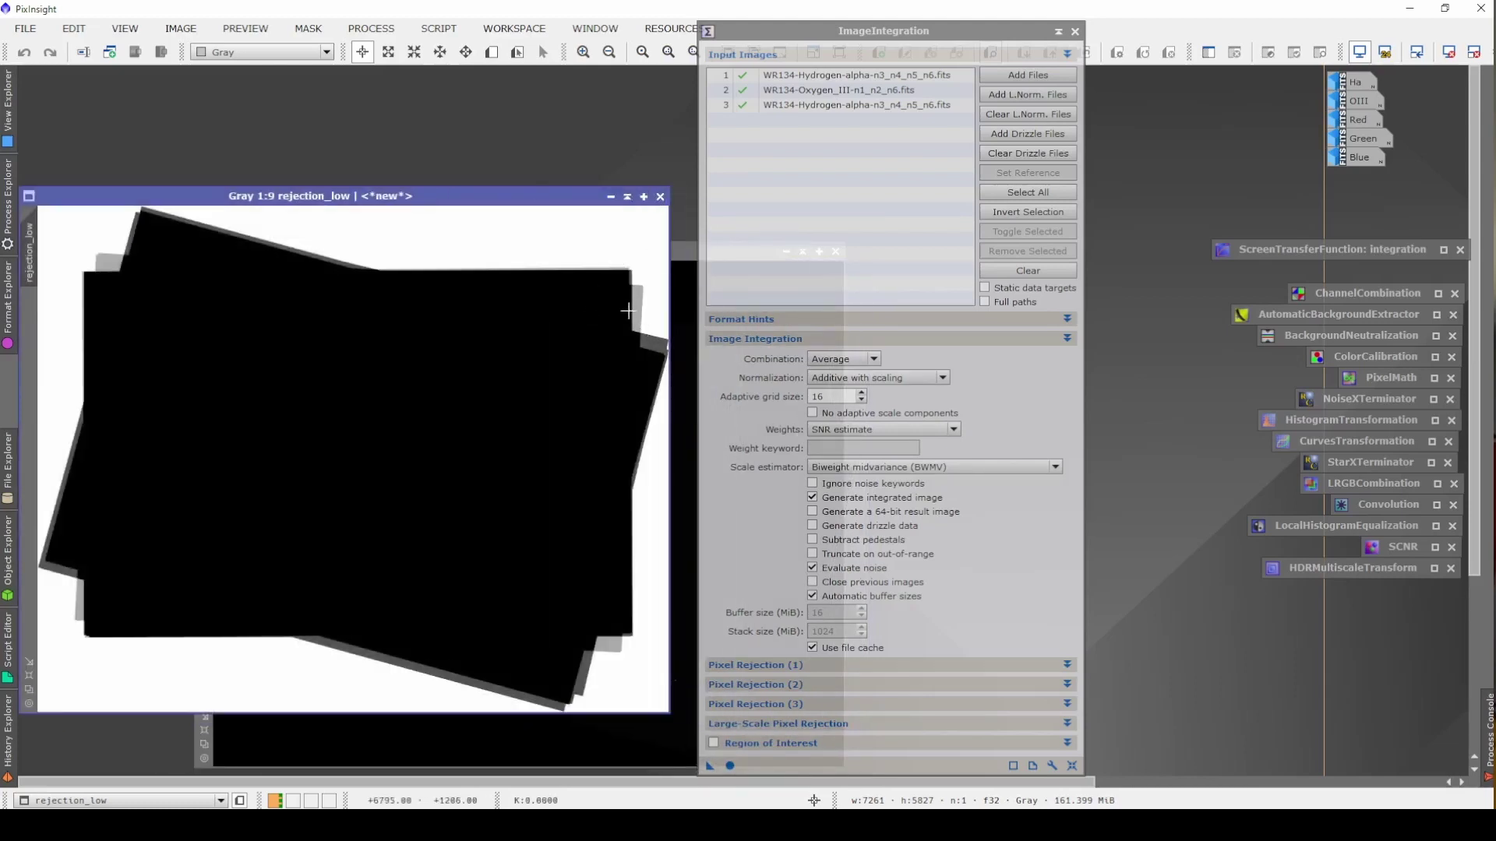
left_click(661, 195)
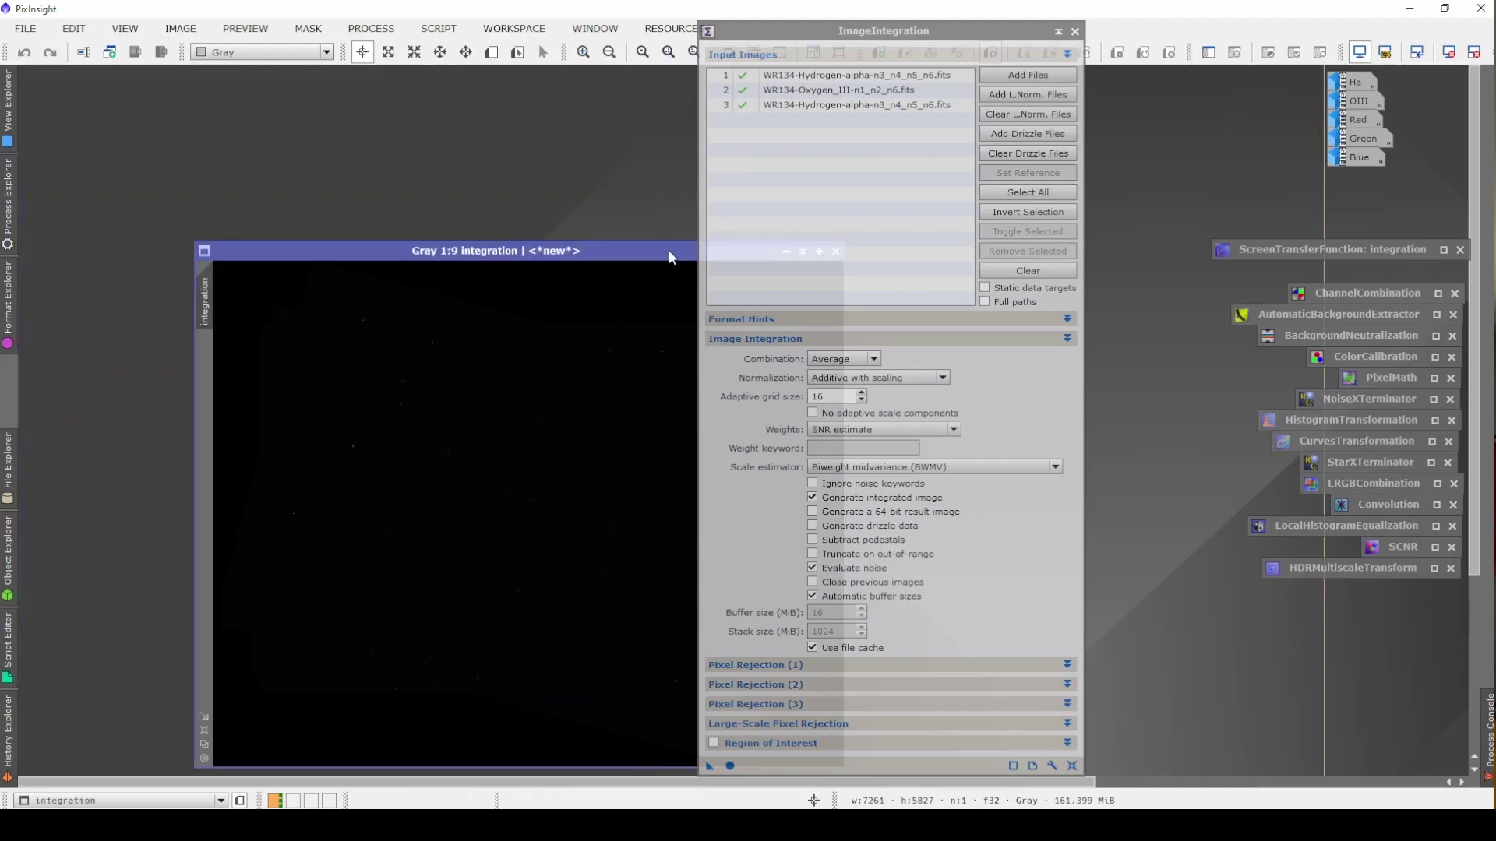
Integrate again with WR134-Blue-n3, WR134-Green-n3 and WR134-Red-n3 added to the inputs, and auto-stretch the result's screen display.
left_click(1041, 75)
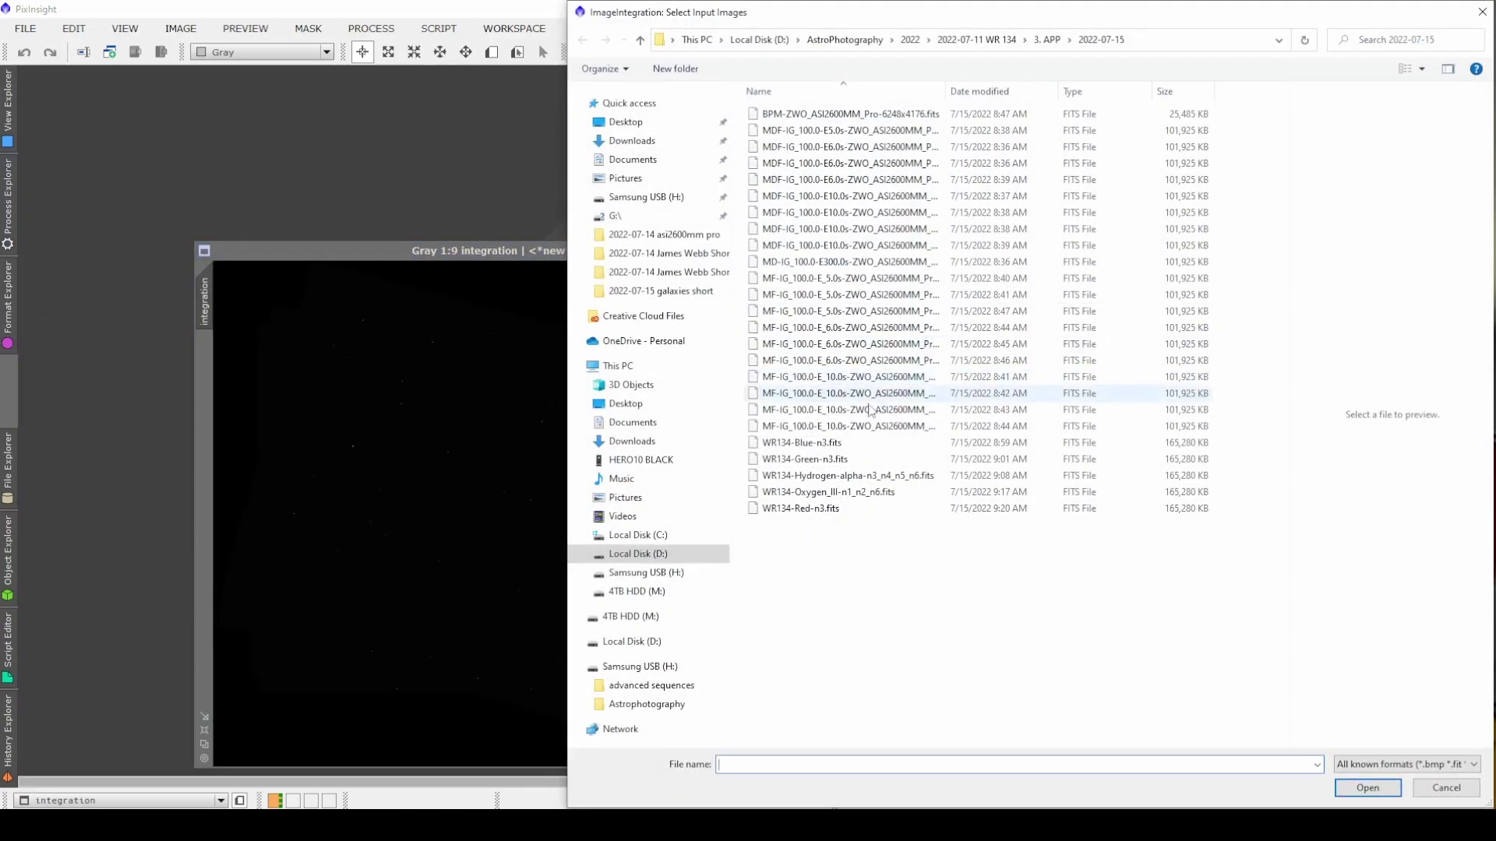
left_click(828, 443)
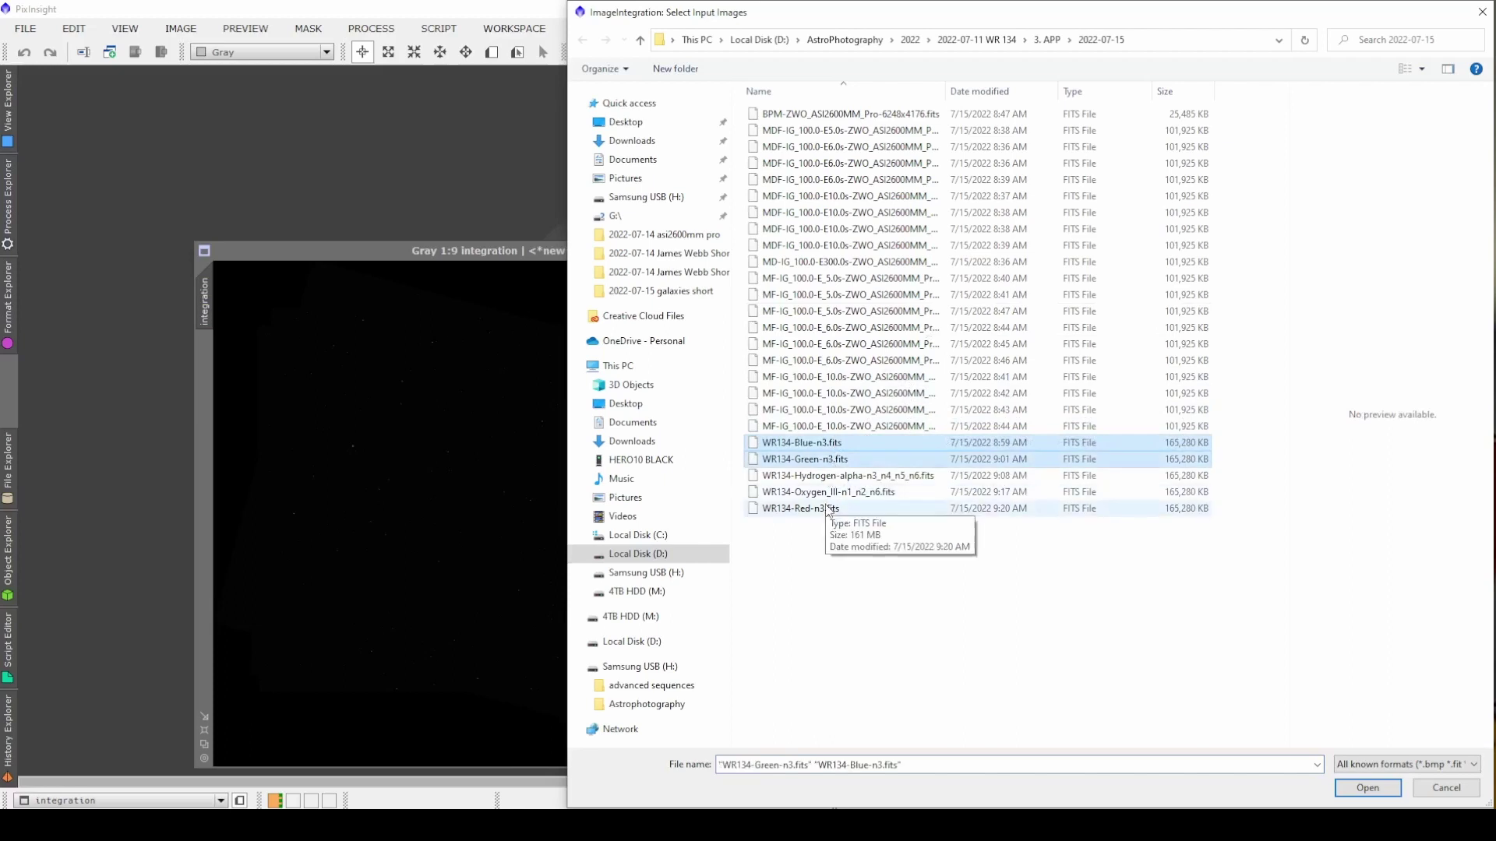
left_click(803, 509, "shift")
left_click(1367, 787)
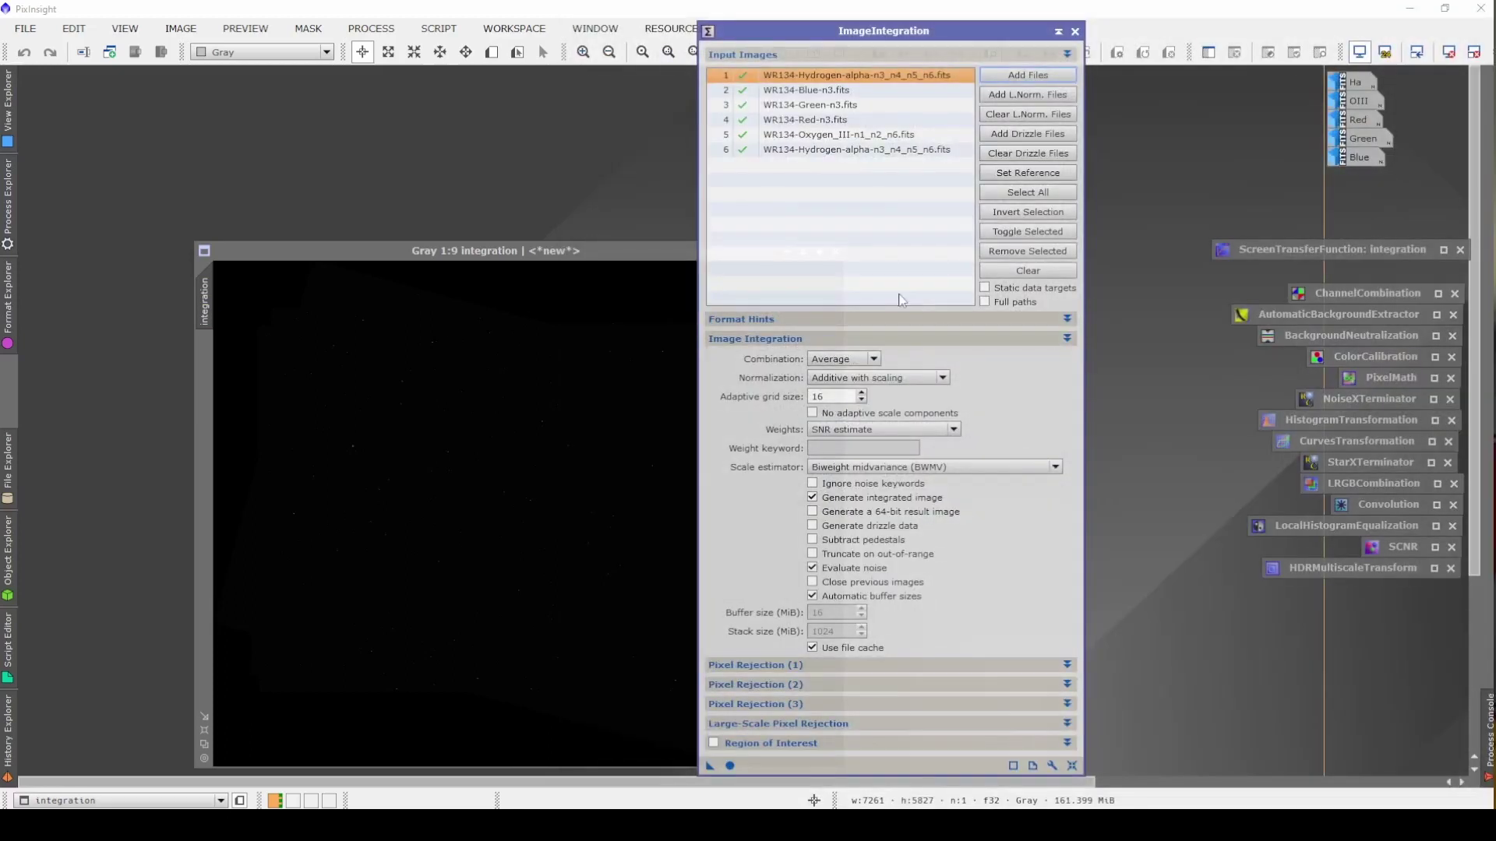
left_click(730, 766)
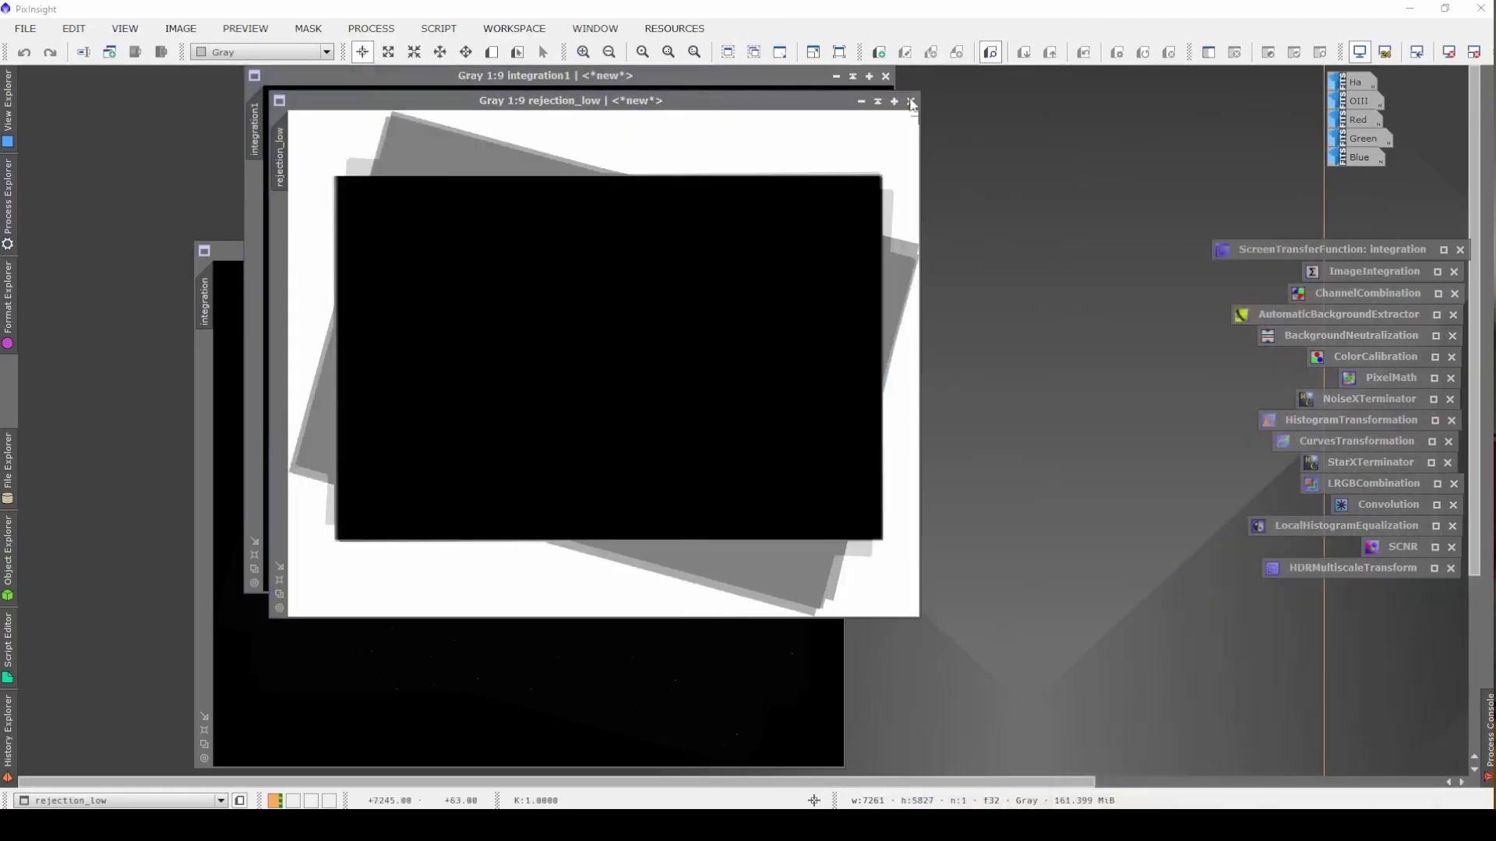
double_click(1316, 247)
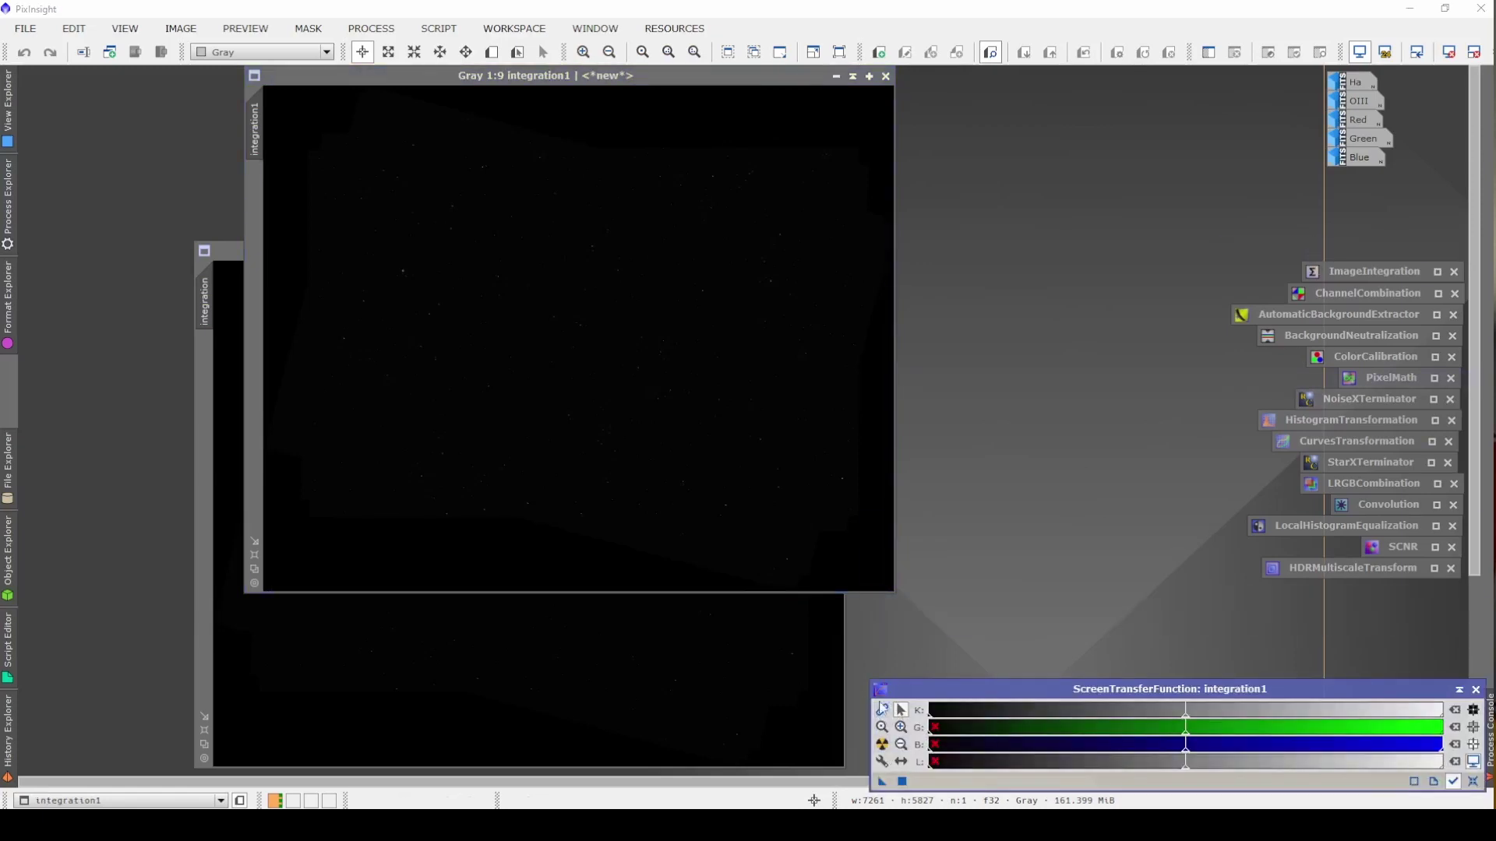
left_click(887, 748)
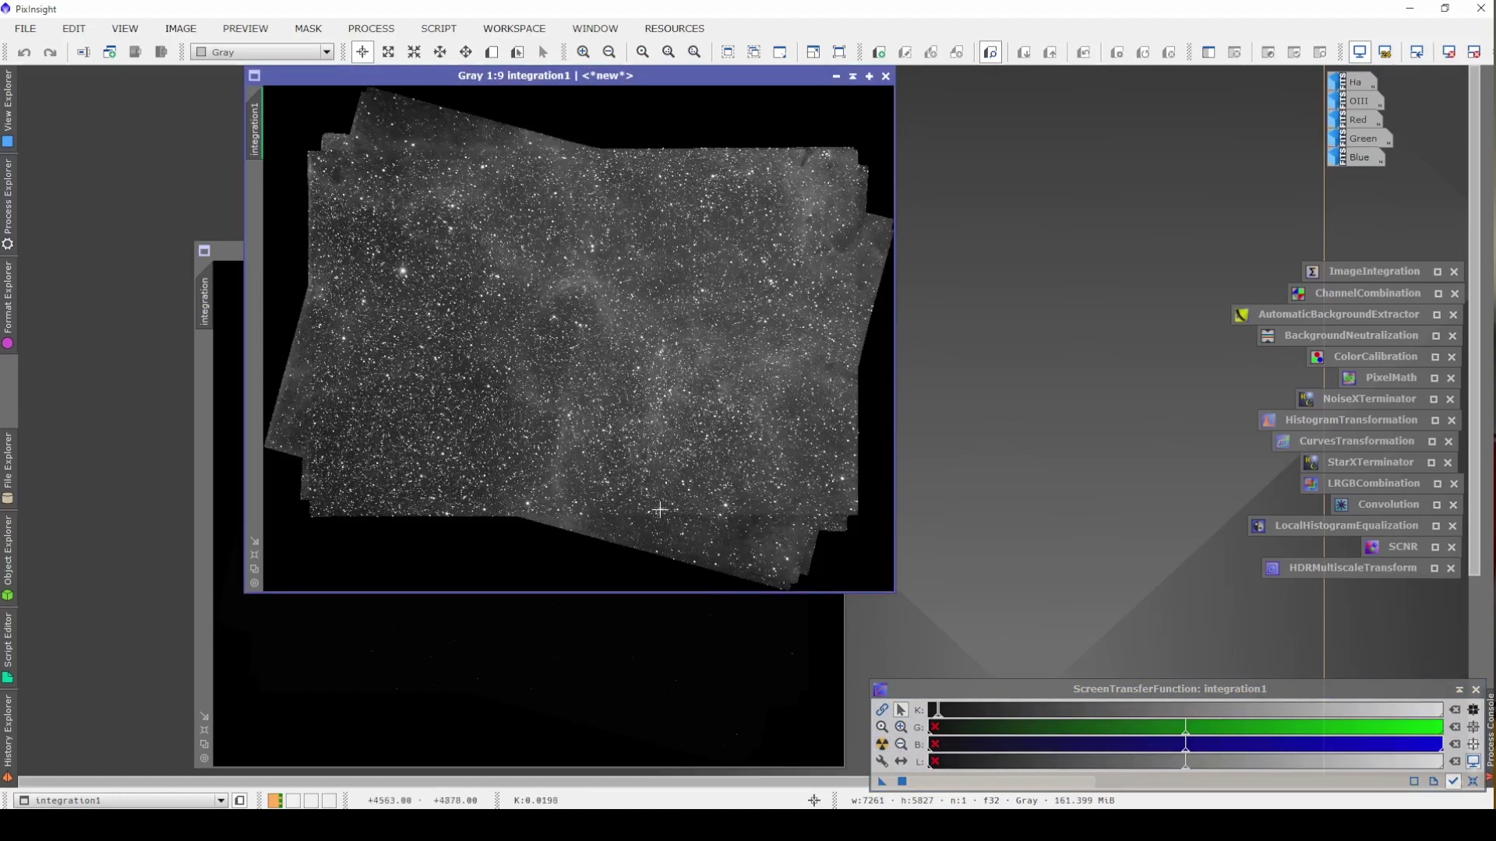
Reset DynamicCrop on the stretched integration and fit a crop frame of about 5991 × 3897 px inside the area all frames share.
left_click(372, 29)
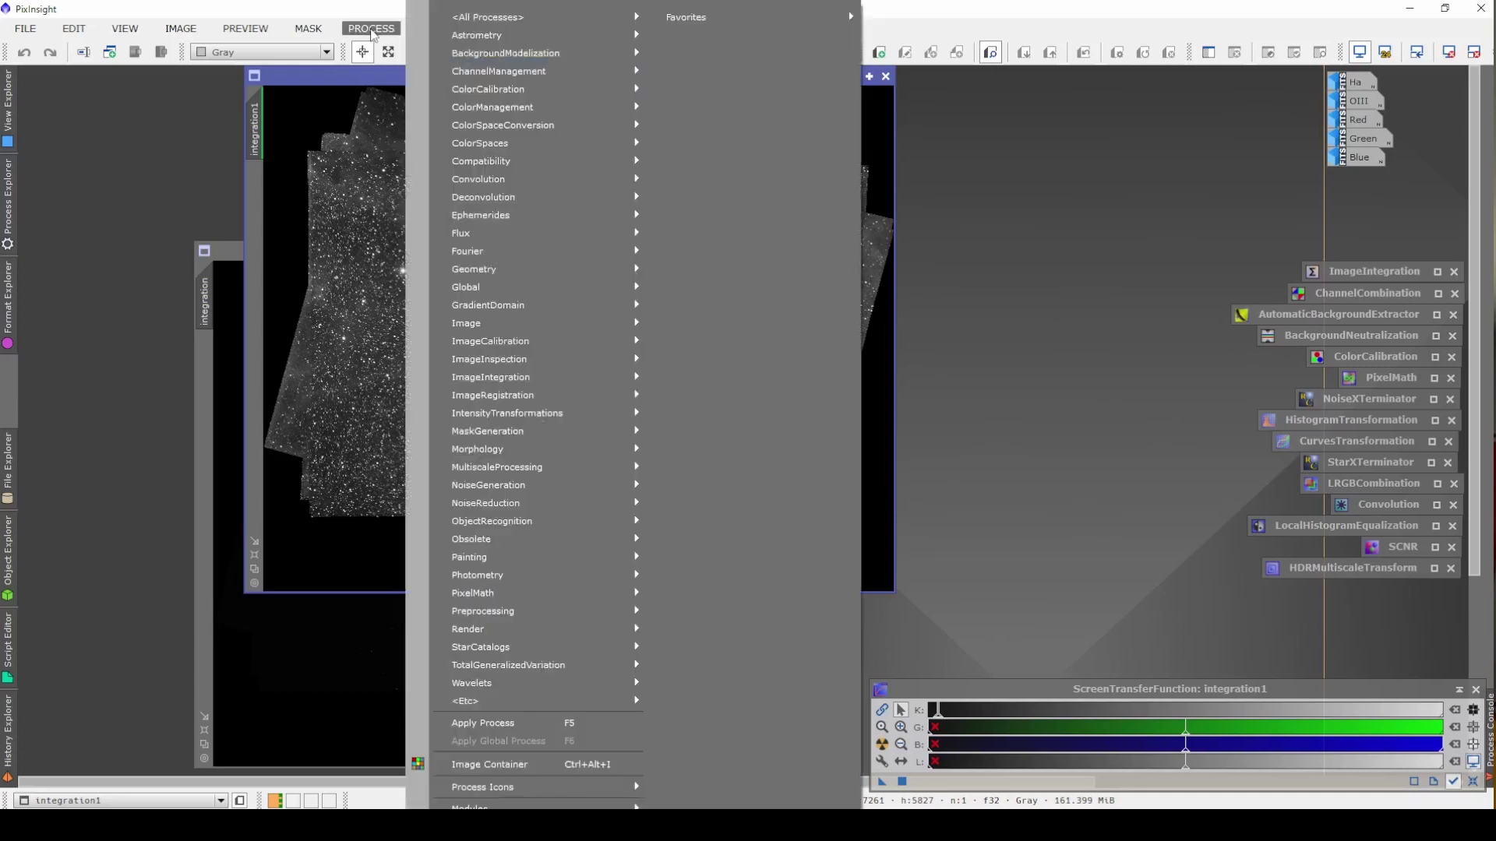
mouse_move(492, 23)
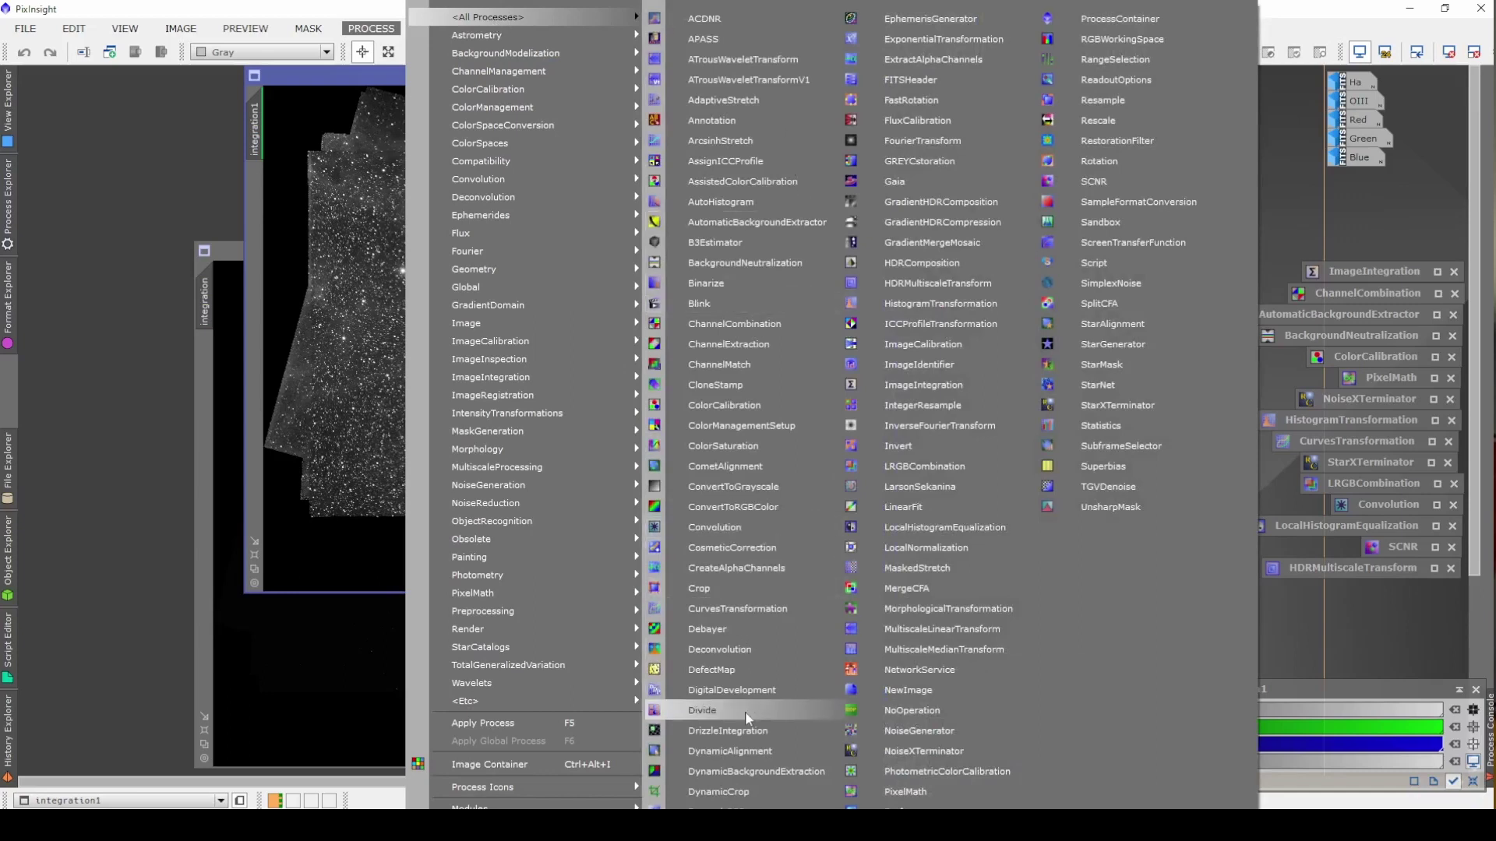
left_click(752, 792)
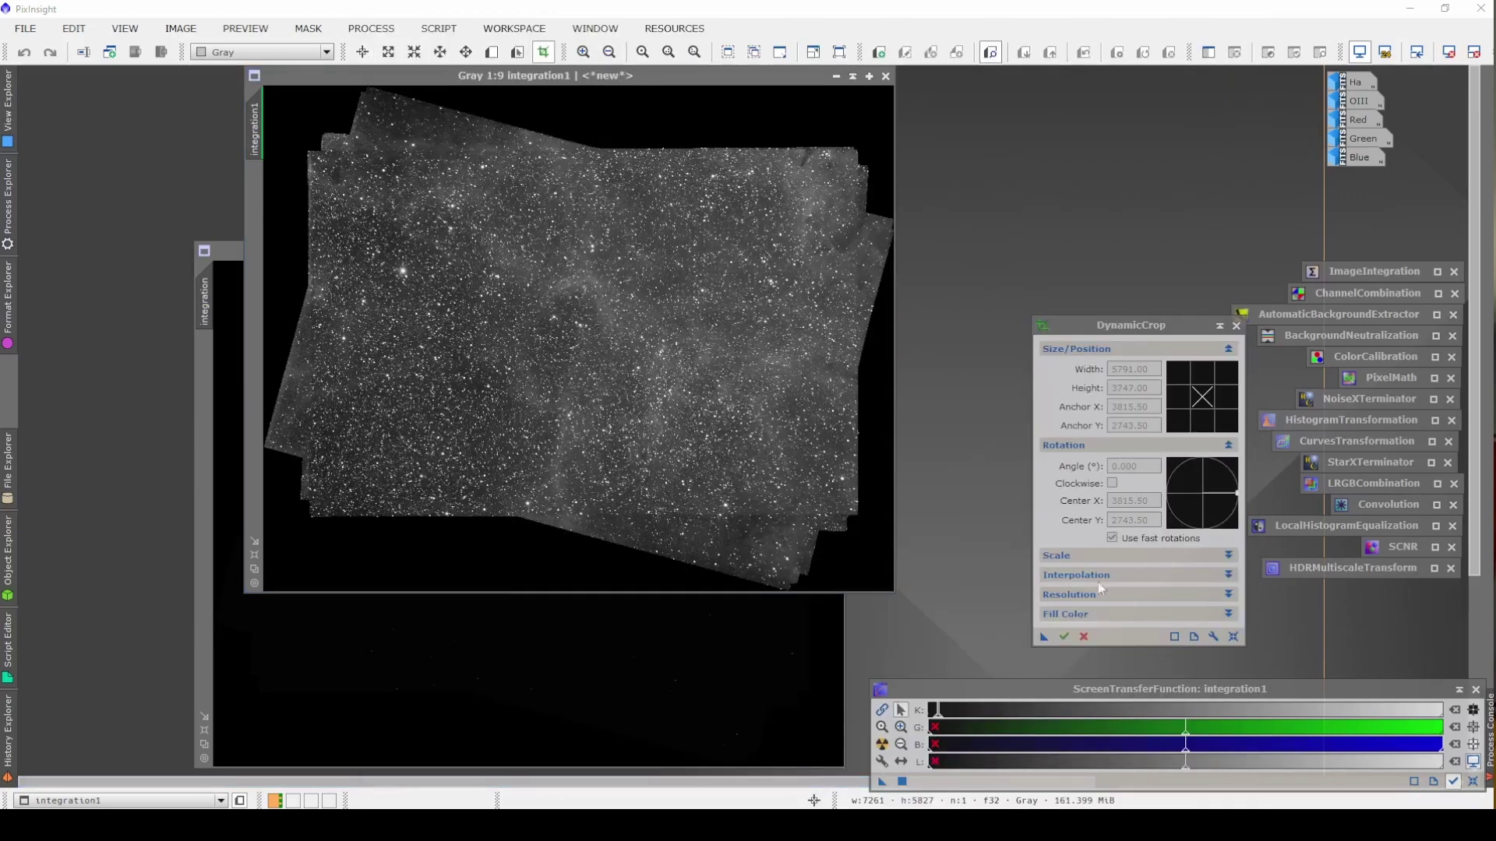
left_click(1232, 638)
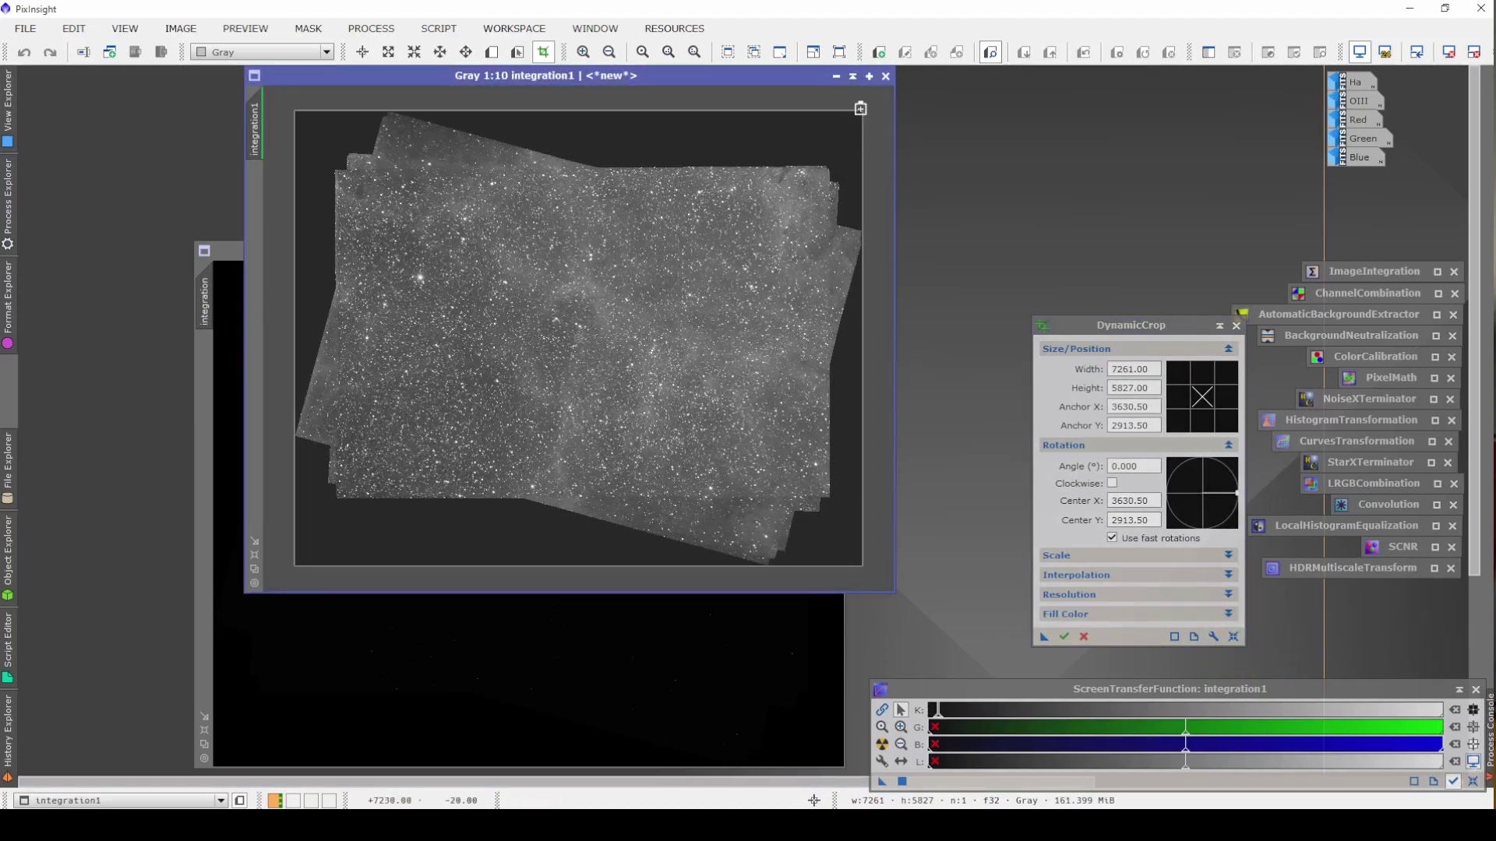
left_click_drag(862, 112, 822, 176)
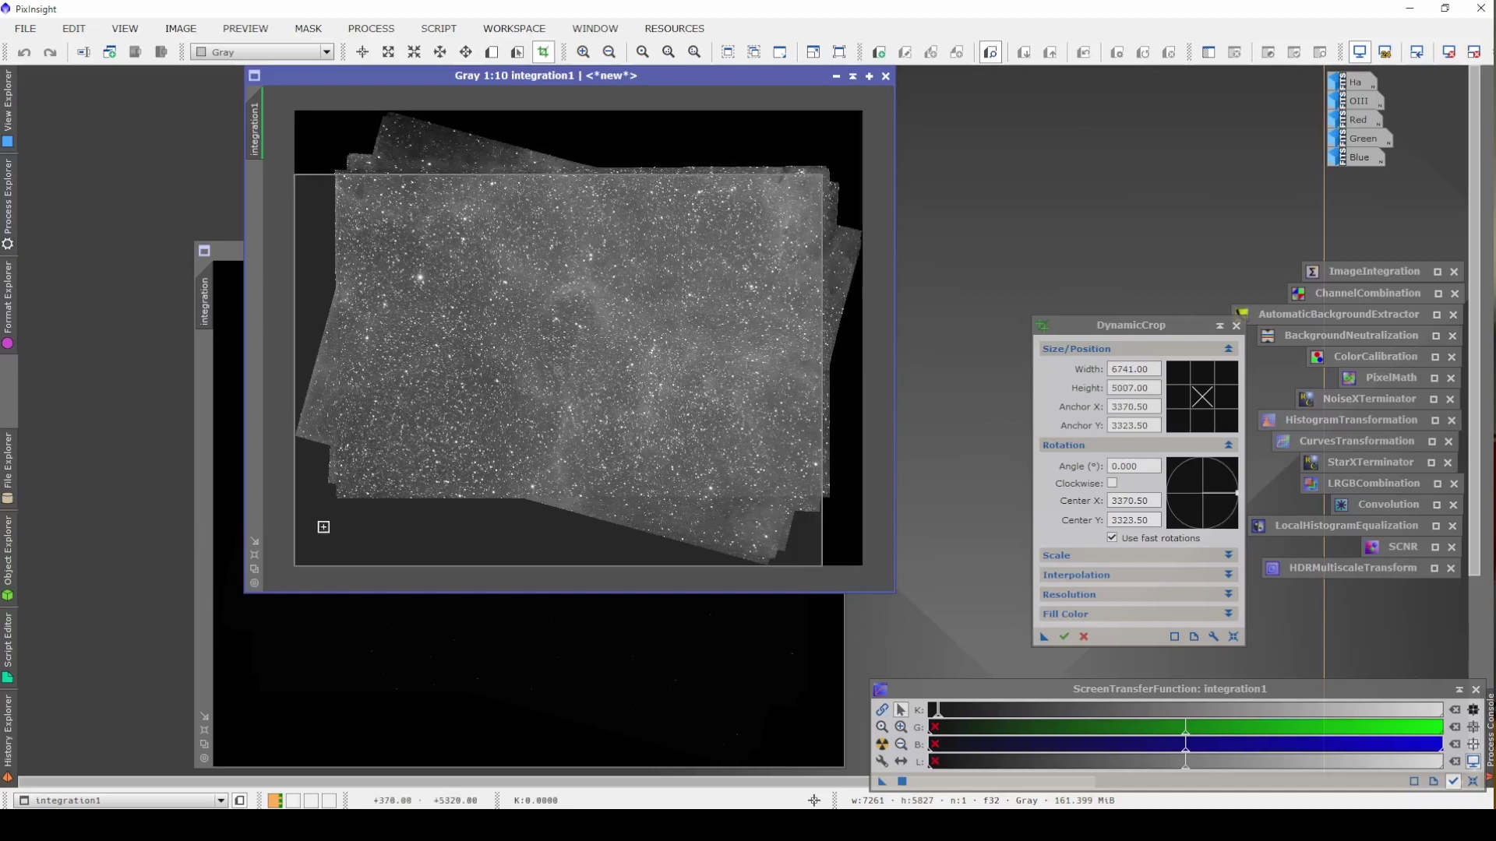
left_click_drag(293, 567, 349, 482)
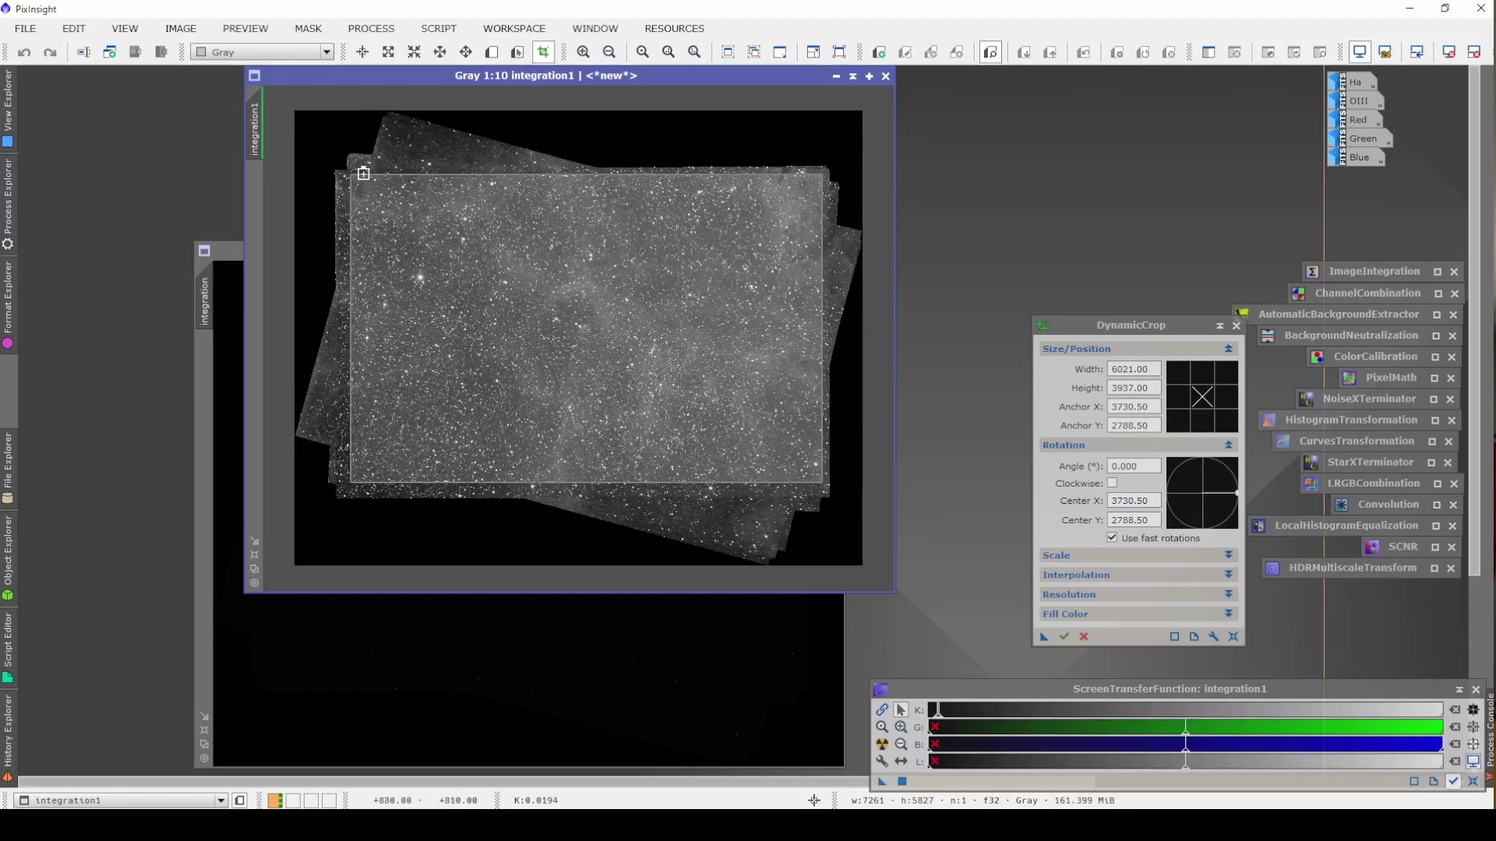
left_click_drag(363, 173, 363, 176)
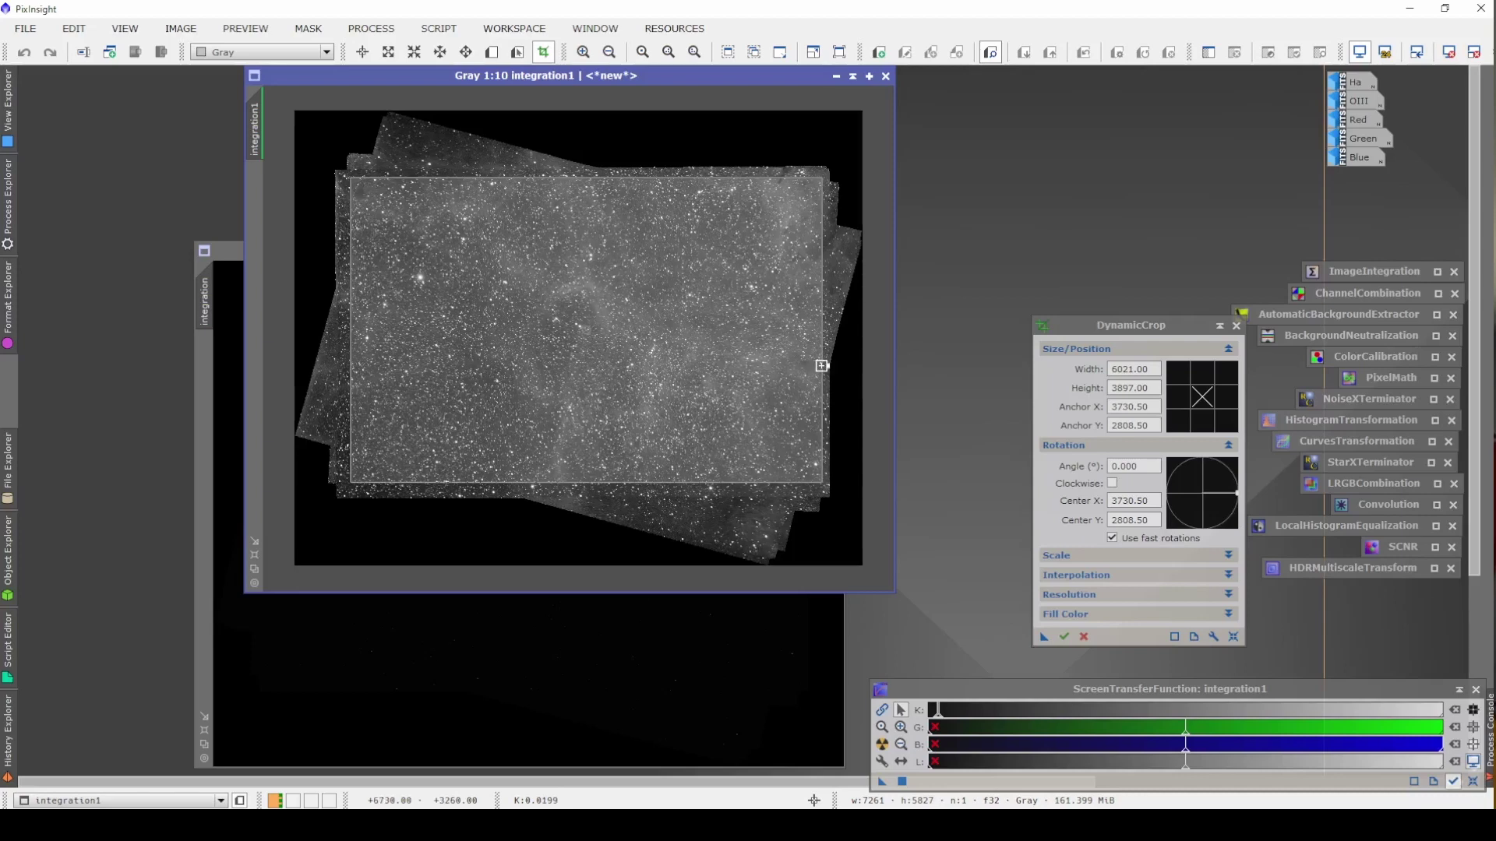
left_click_drag(821, 365, 819, 366)
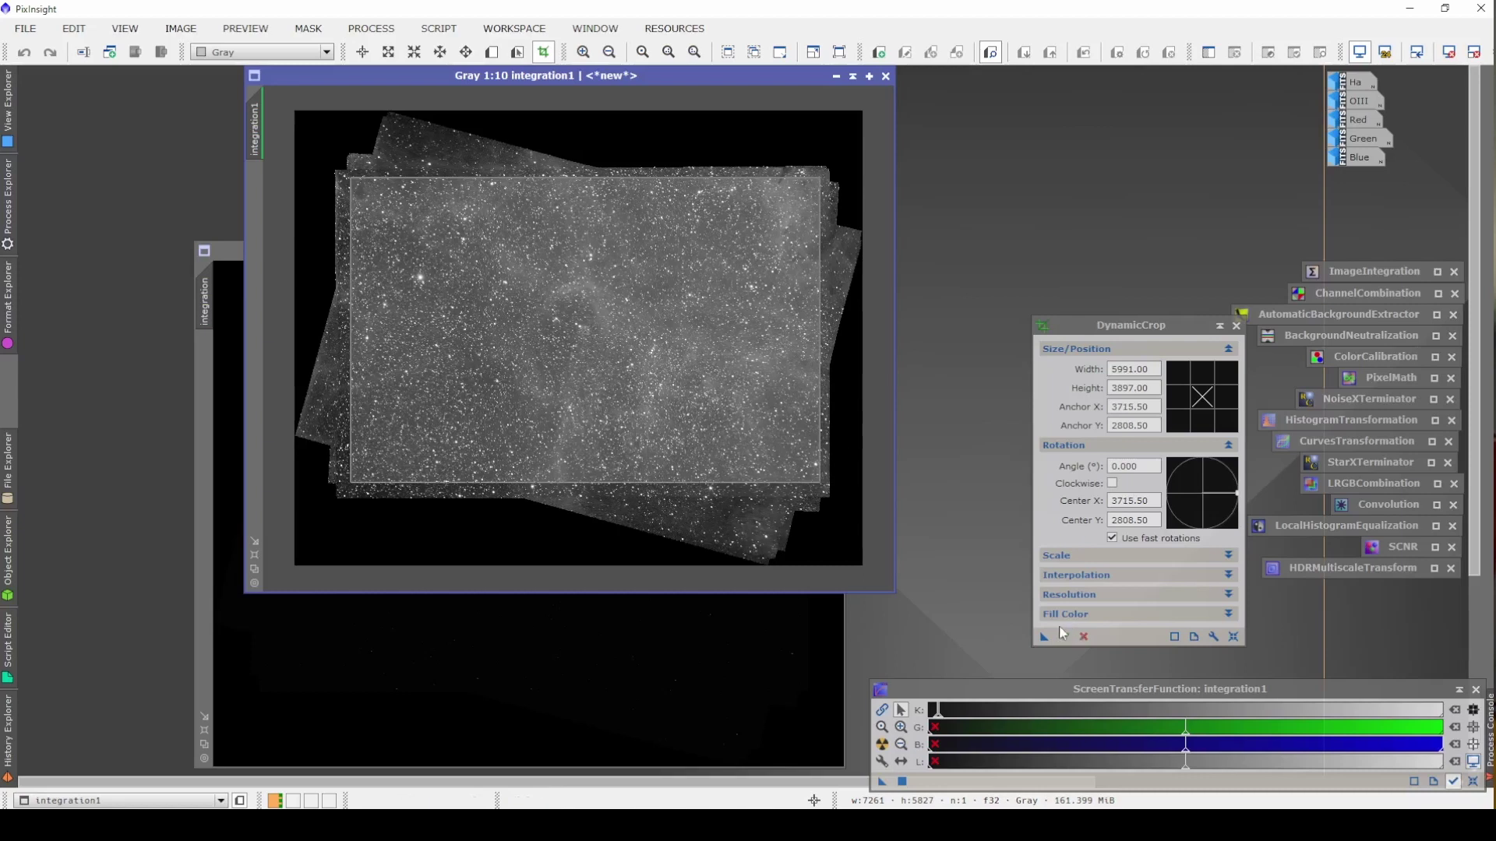
Save the crop settings as a process icon on the workspace and close DynamicCrop, cancelling its active session.
left_click_drag(1044, 636, 964, 613)
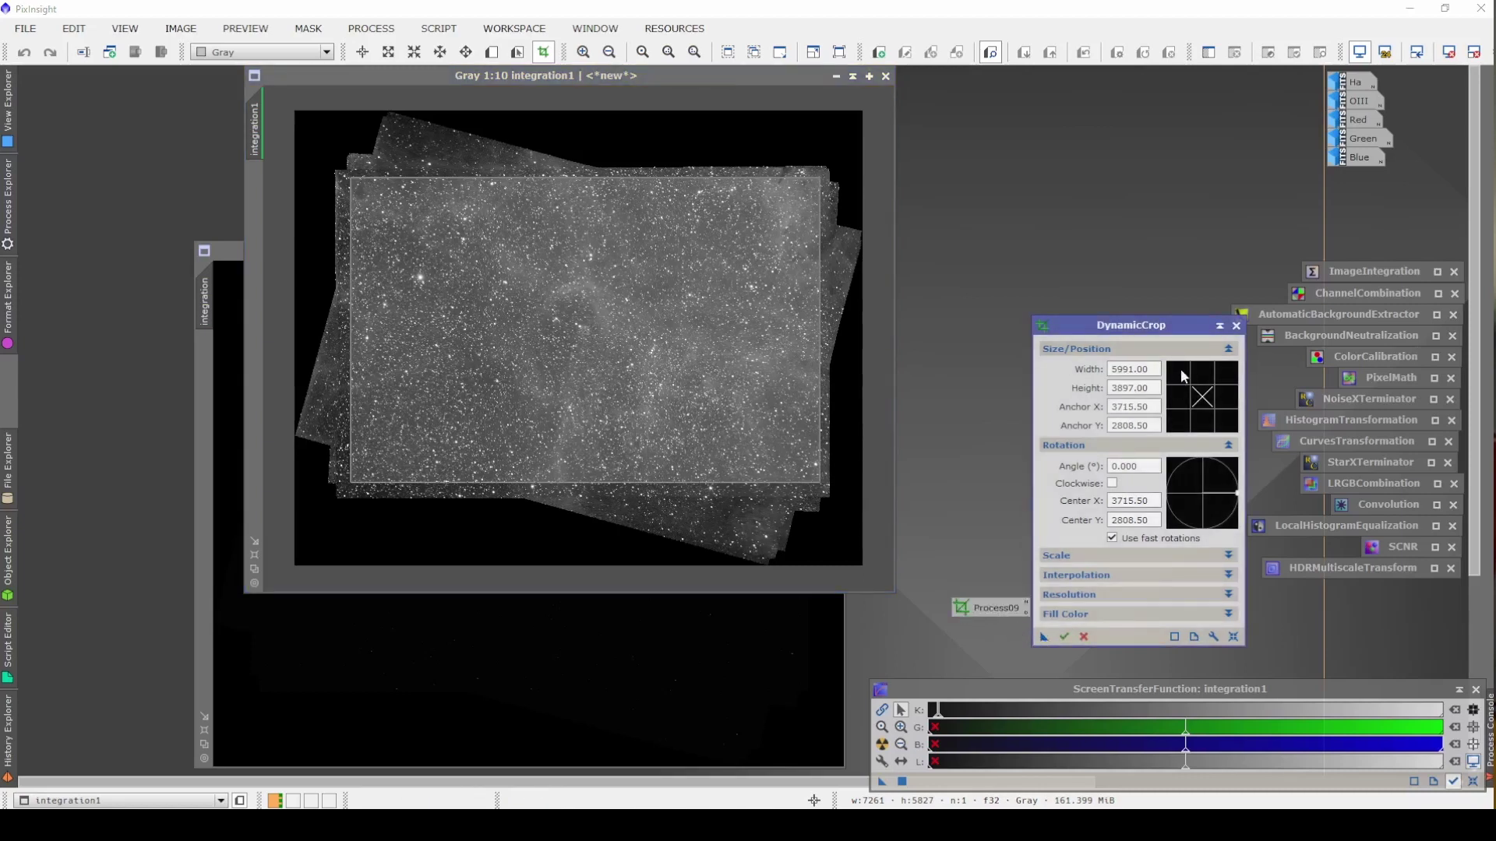
left_click(1236, 325)
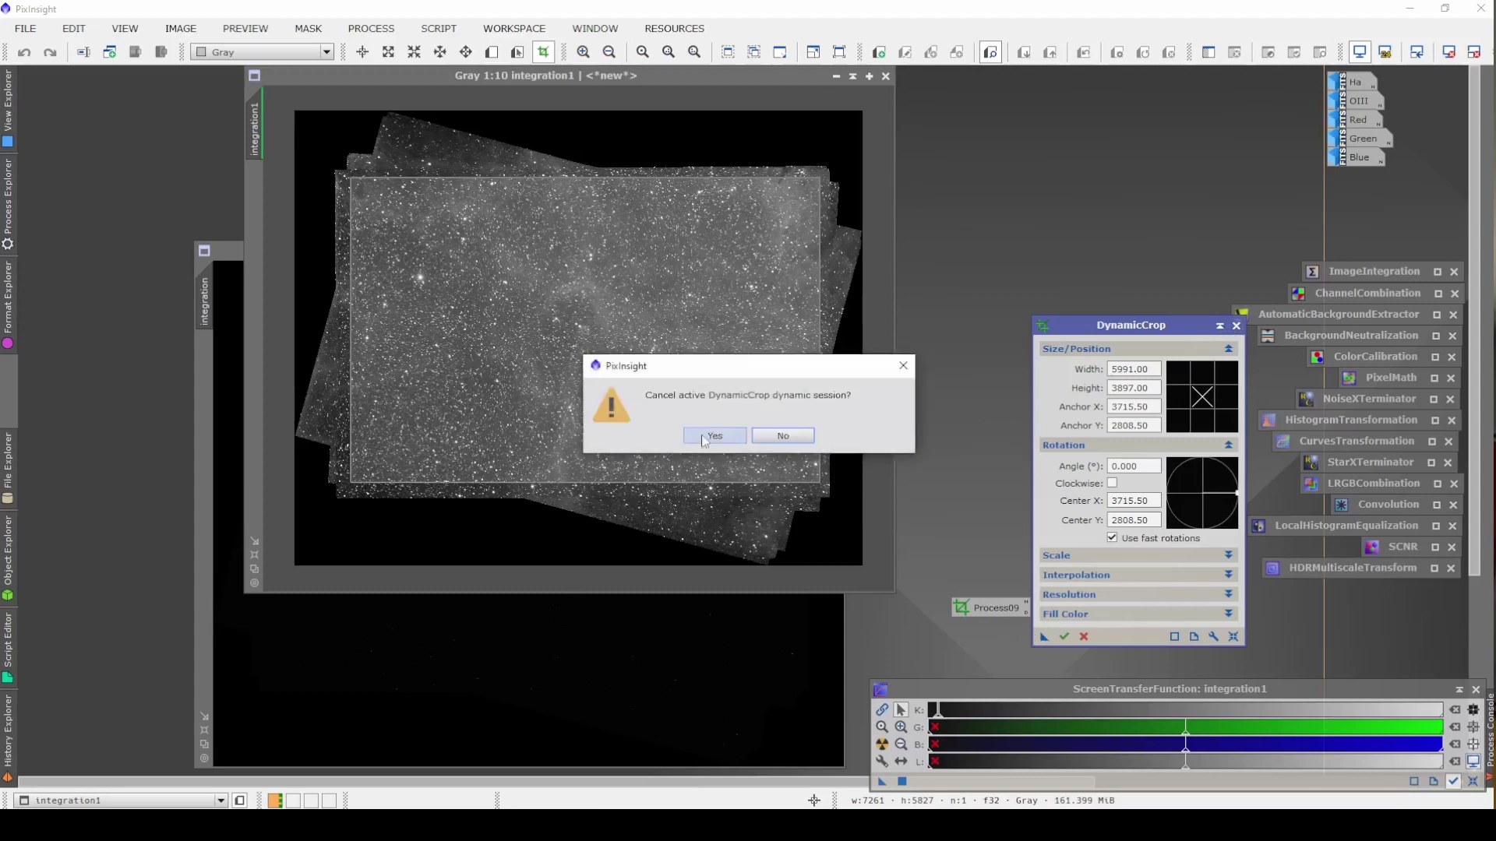
key("Return")
Crop both integrated images with the saved crop icon and auto-stretch the screen display of the narrowband integration.
left_click_drag(980, 606, 684, 333)
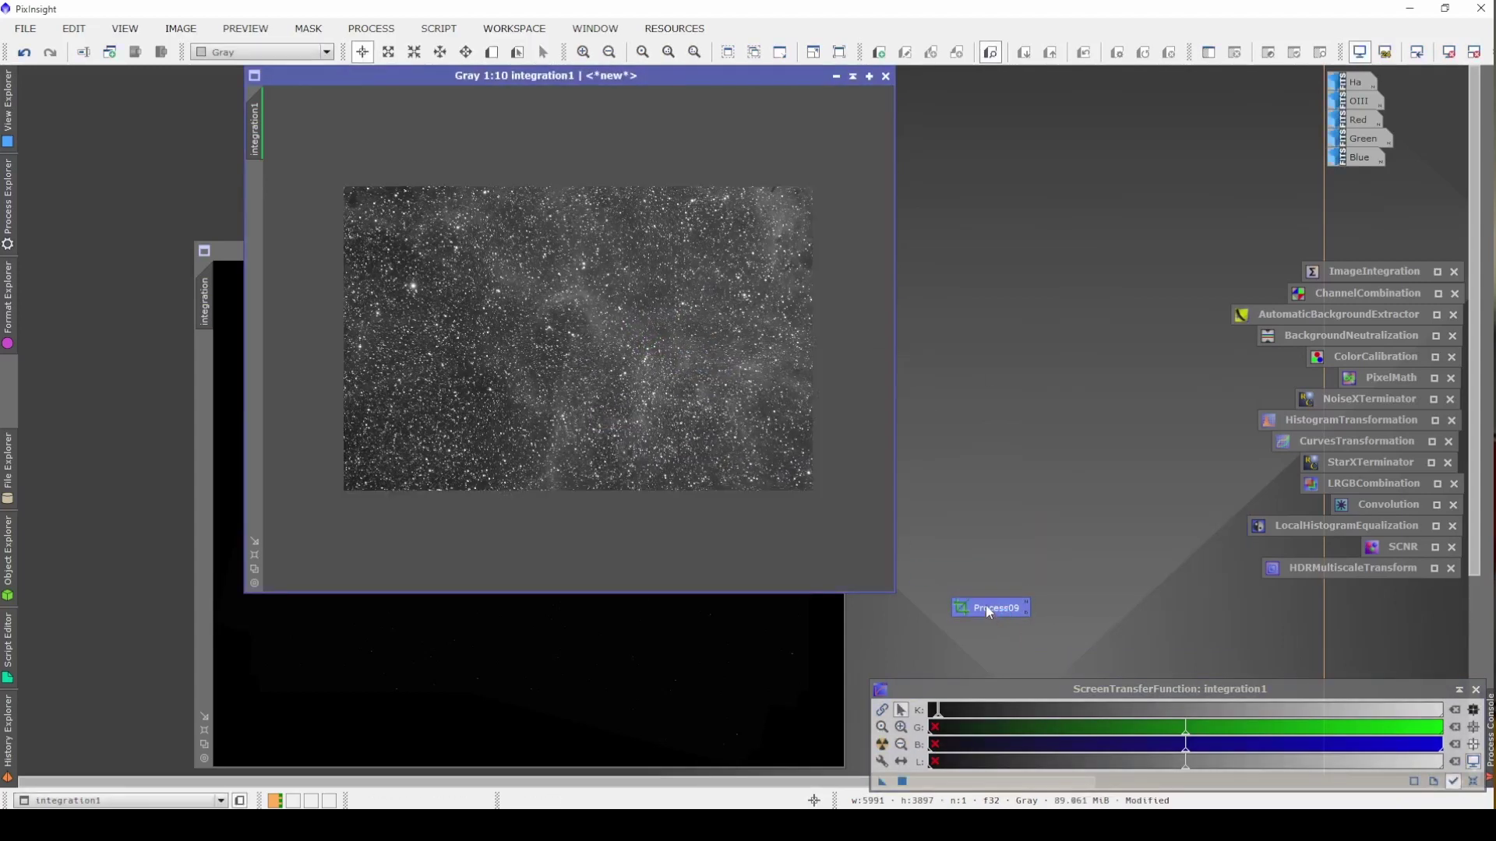
left_click_drag(985, 605, 740, 631)
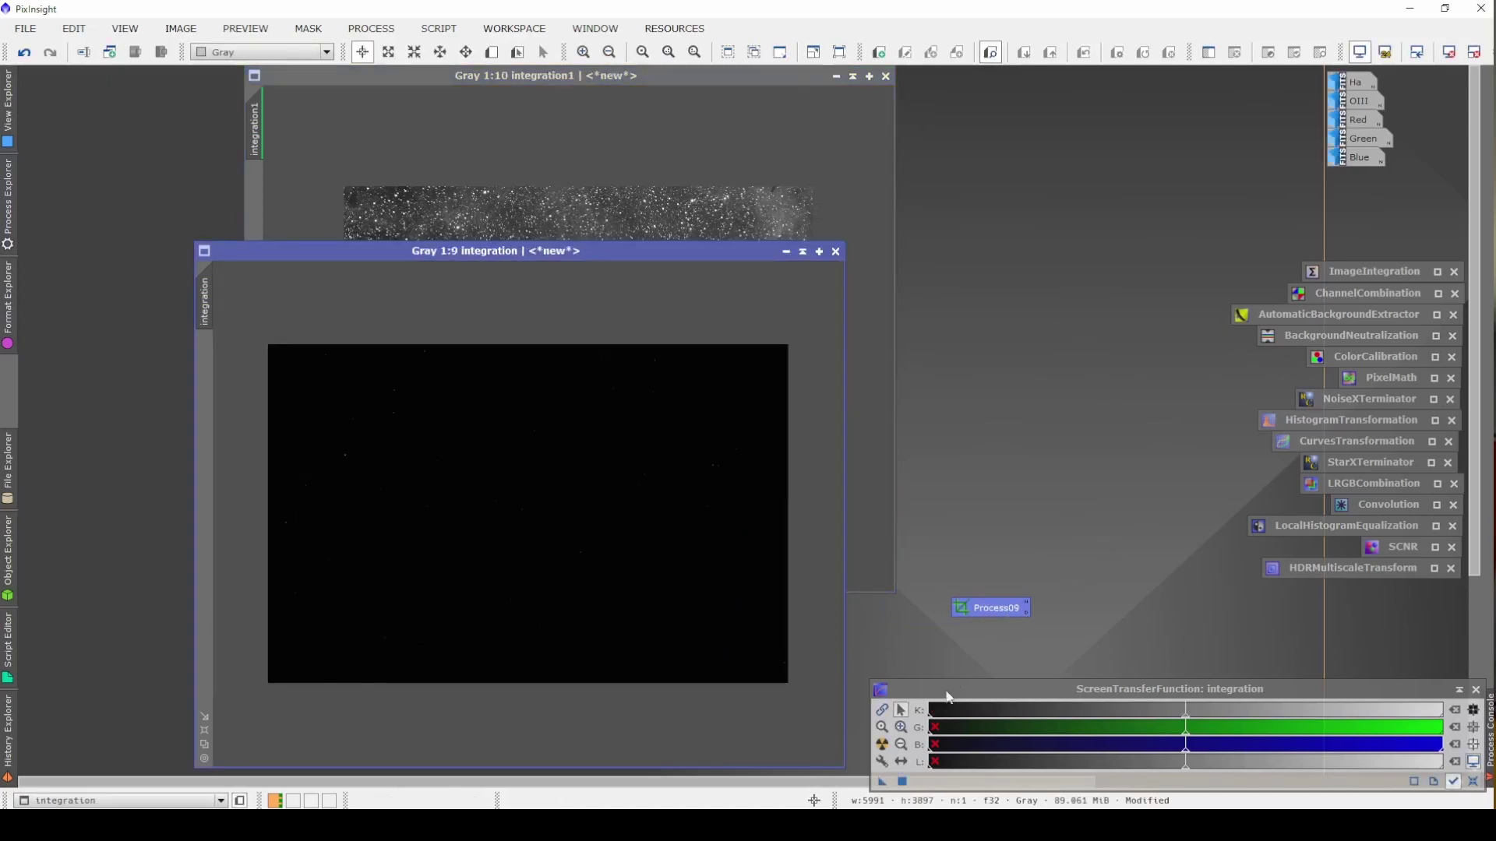
left_click(882, 744)
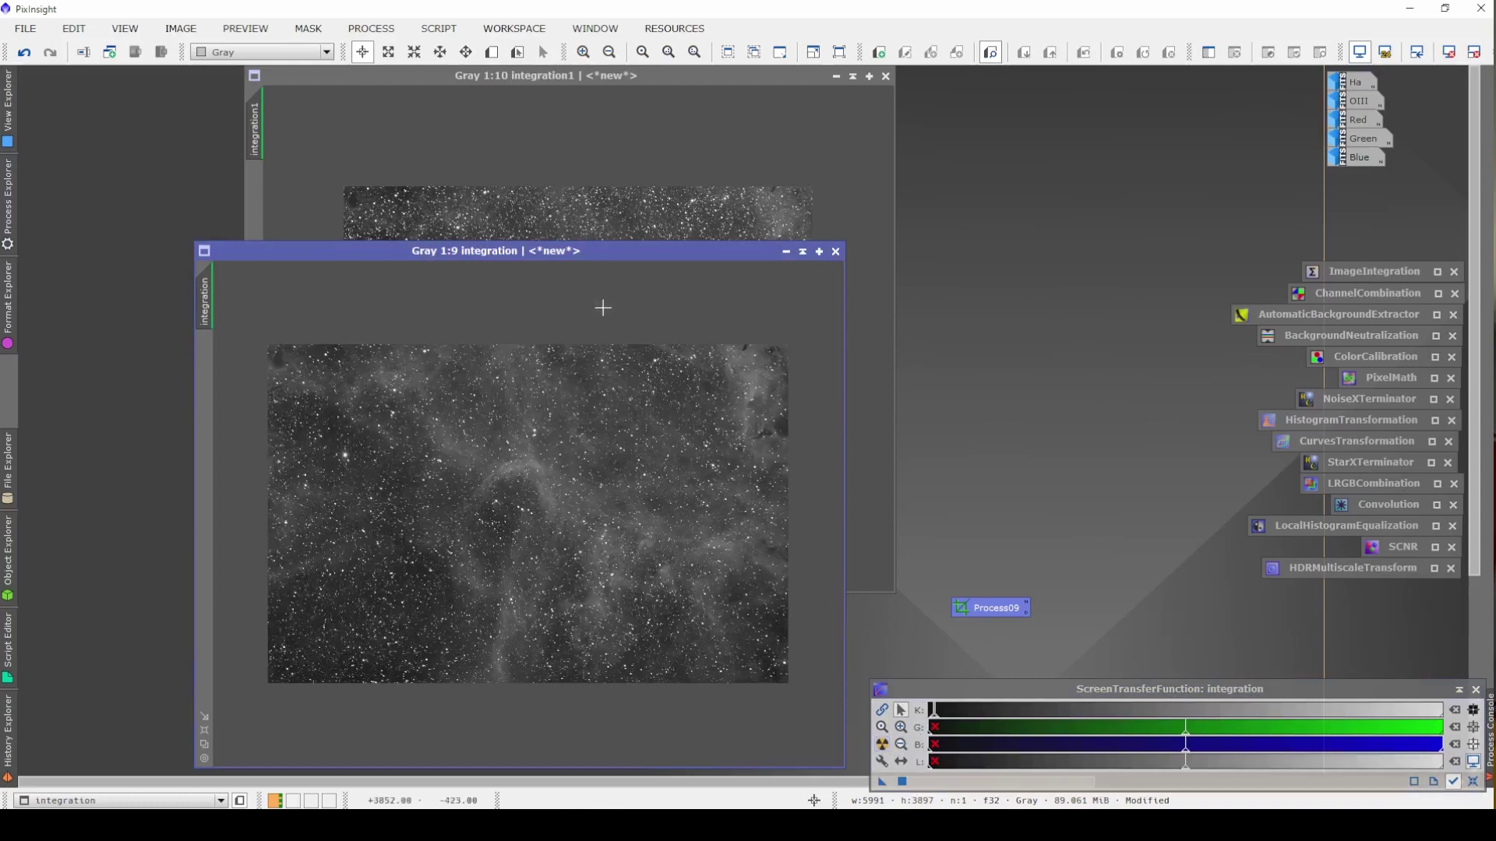
Arrange the two cropped integration windows next to each other for comparison.
left_click_drag(574, 251, 386, 207)
left_click(659, 96)
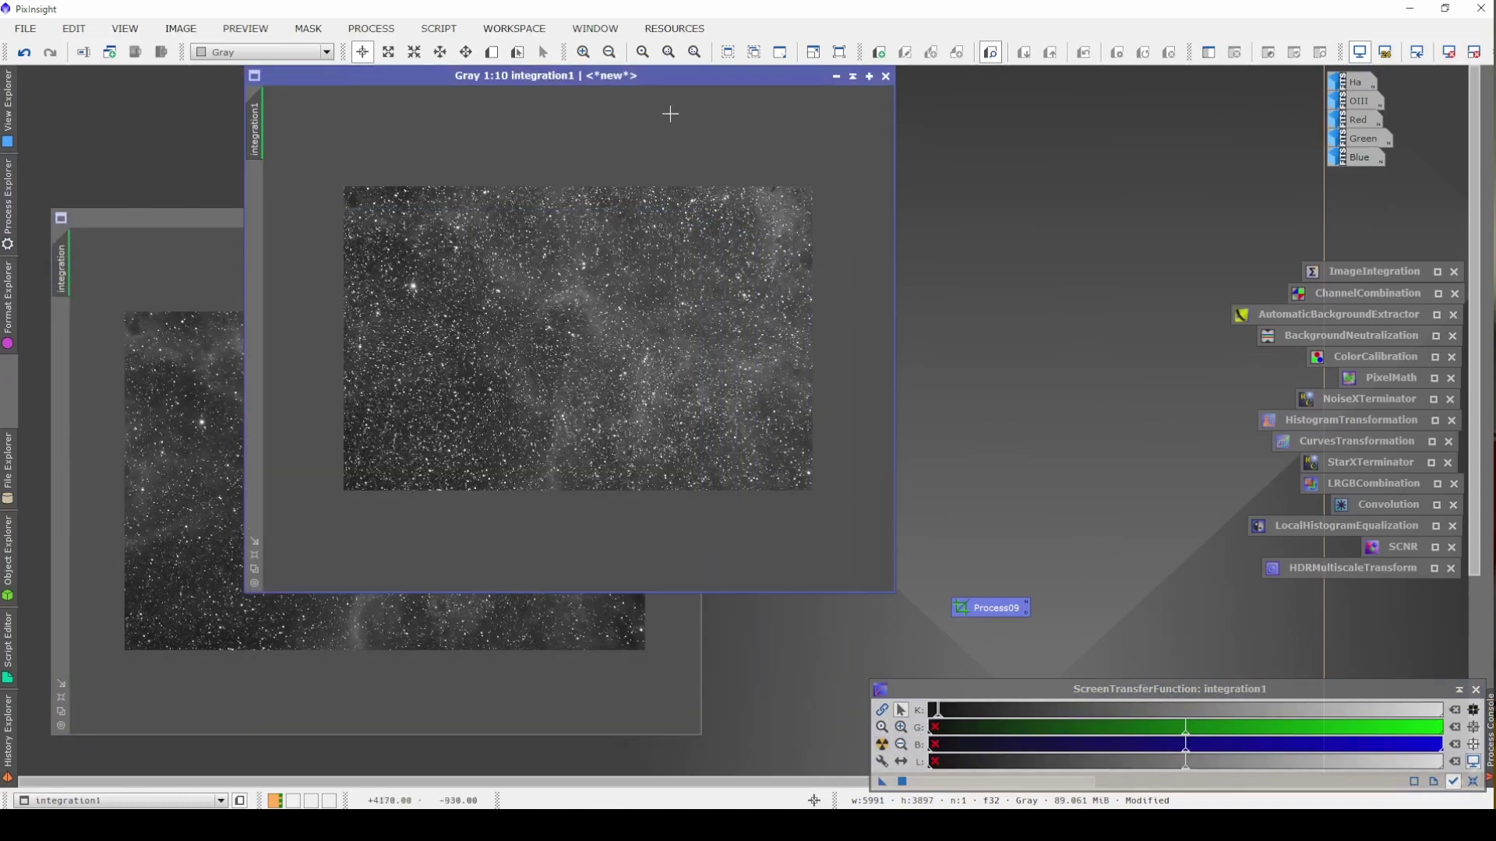
left_click_drag(670, 78, 1012, 92)
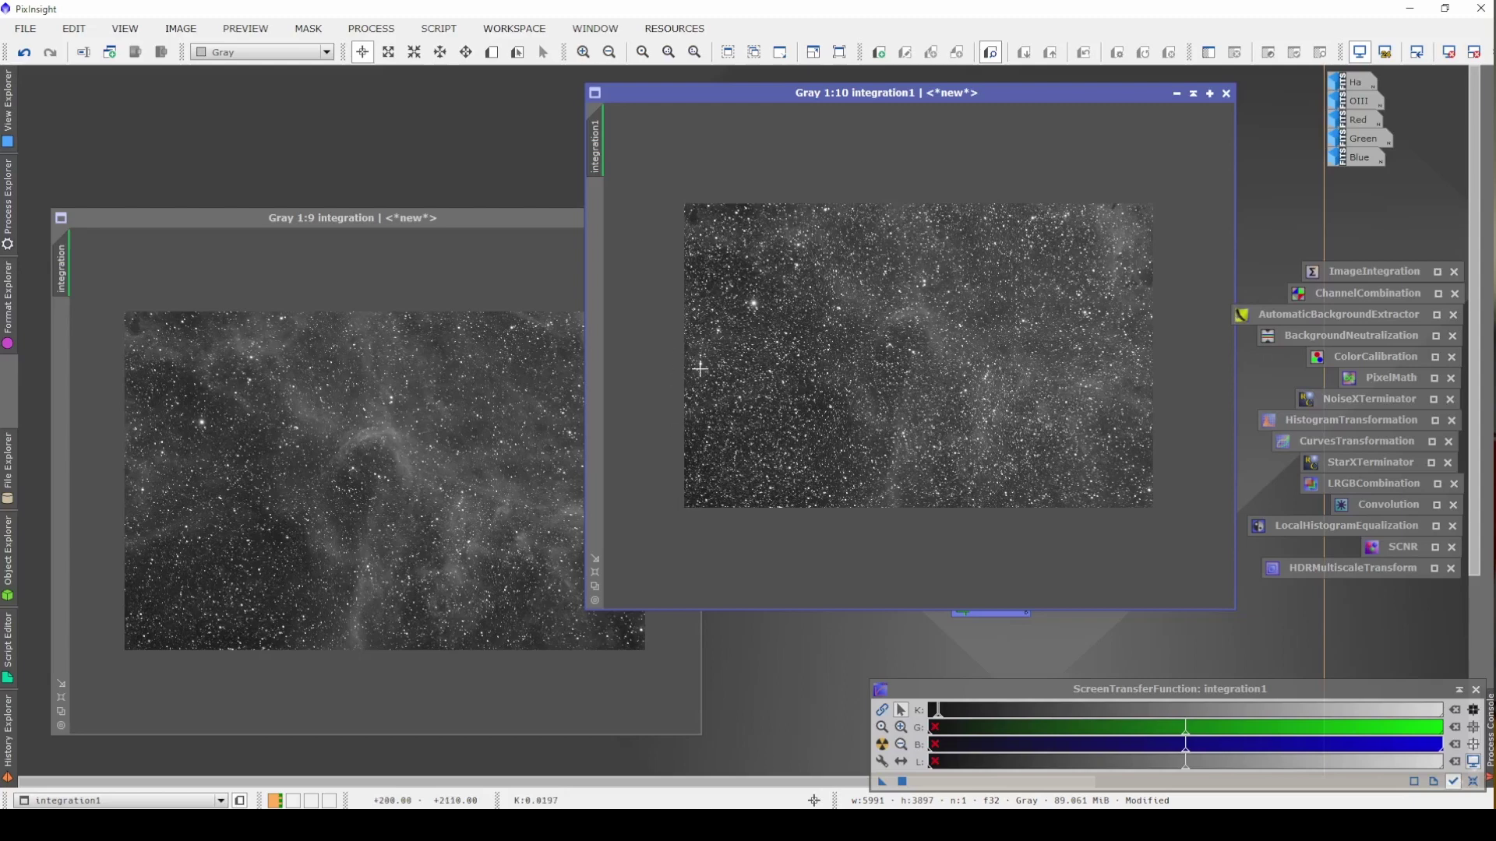
Iconize both integration images and move the integration1 icon and the saved crop process icon out of the way.
left_click(486, 503)
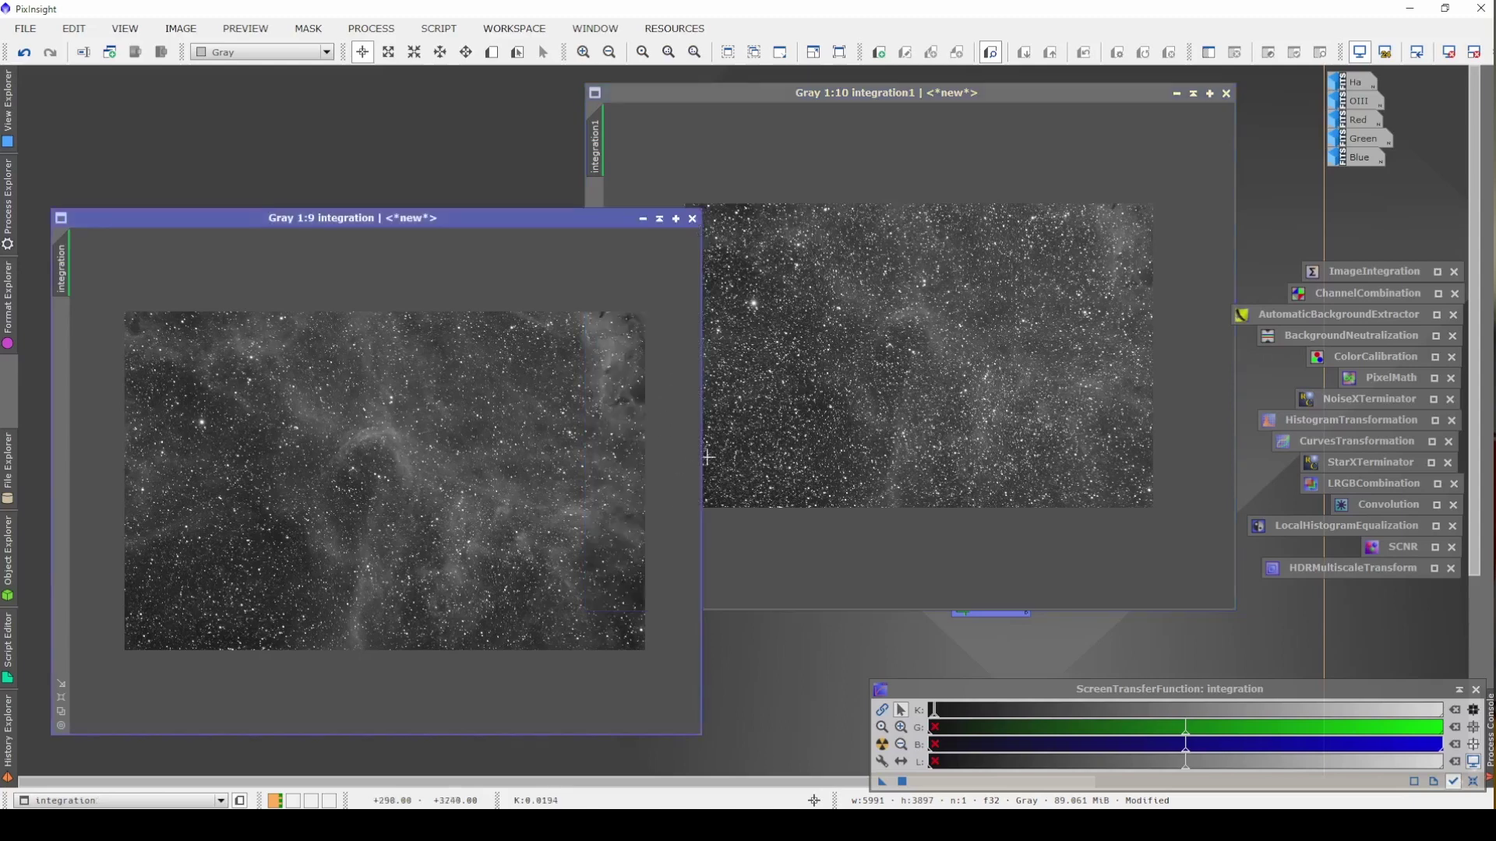
left_click(793, 438)
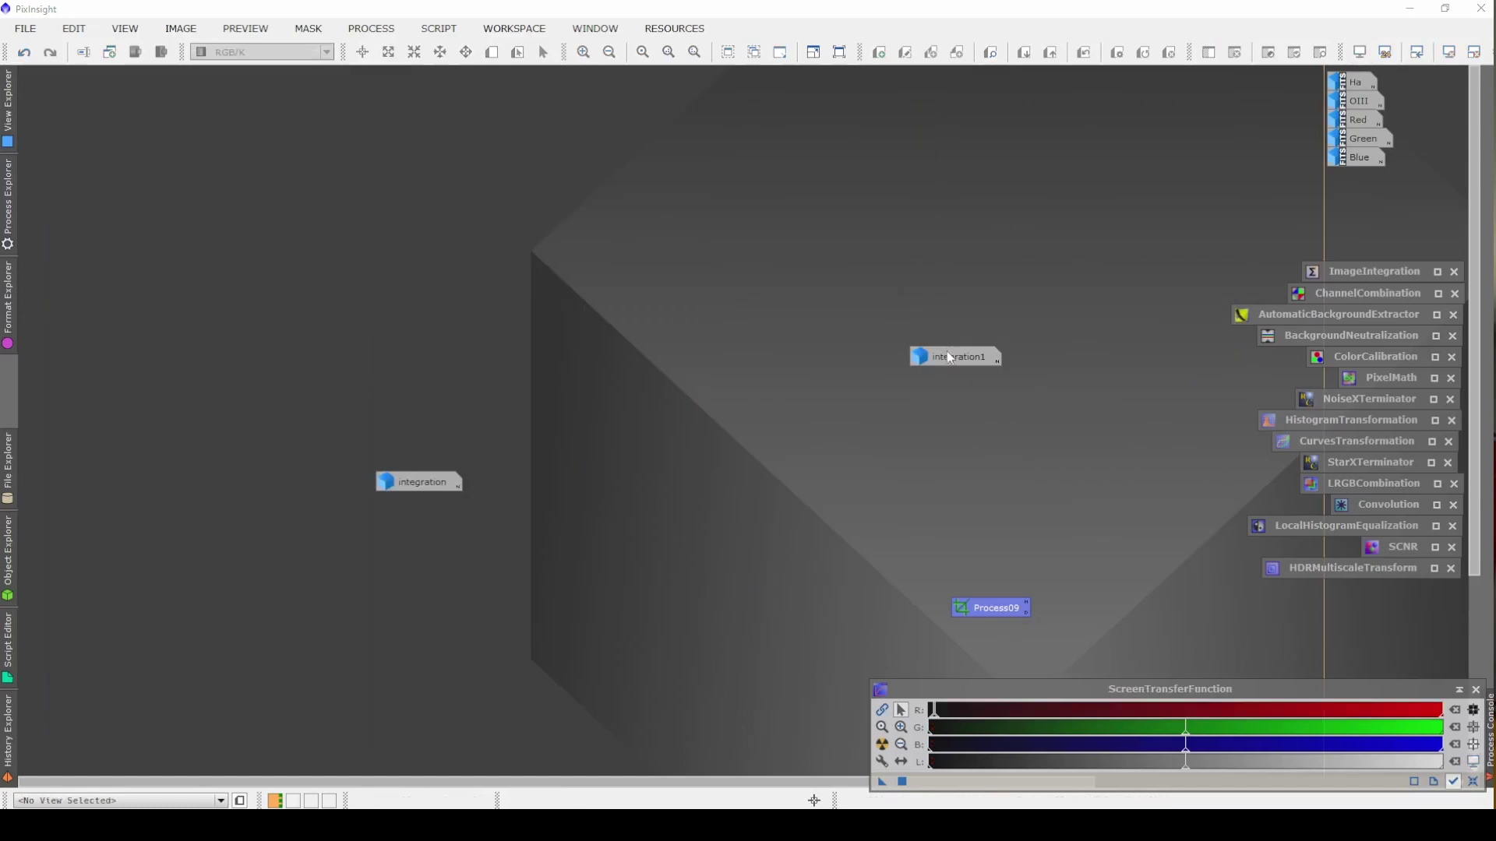
right_click(950, 358)
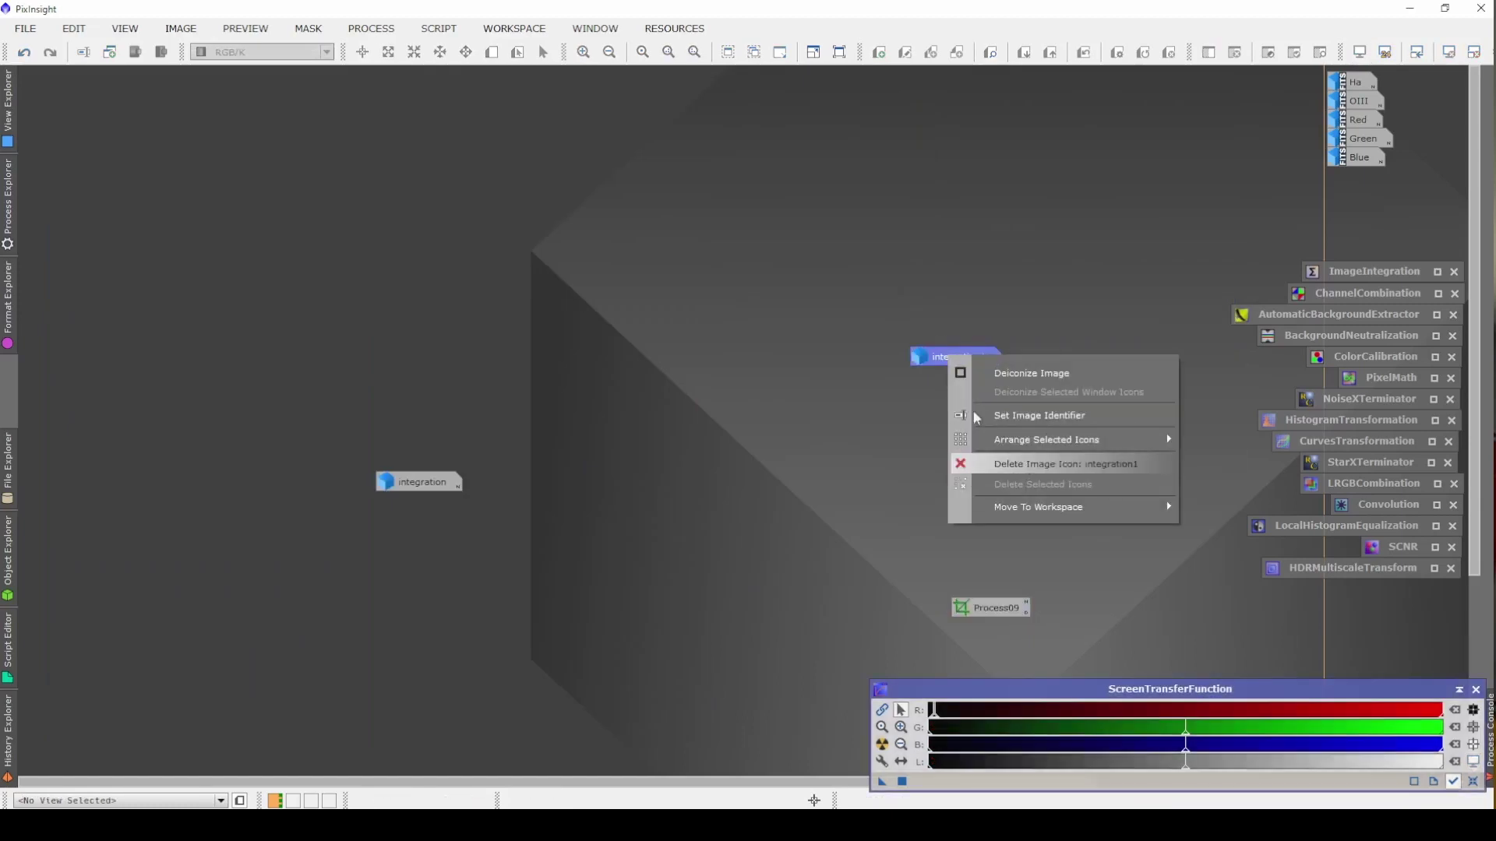
left_click_drag(973, 356, 1402, 659)
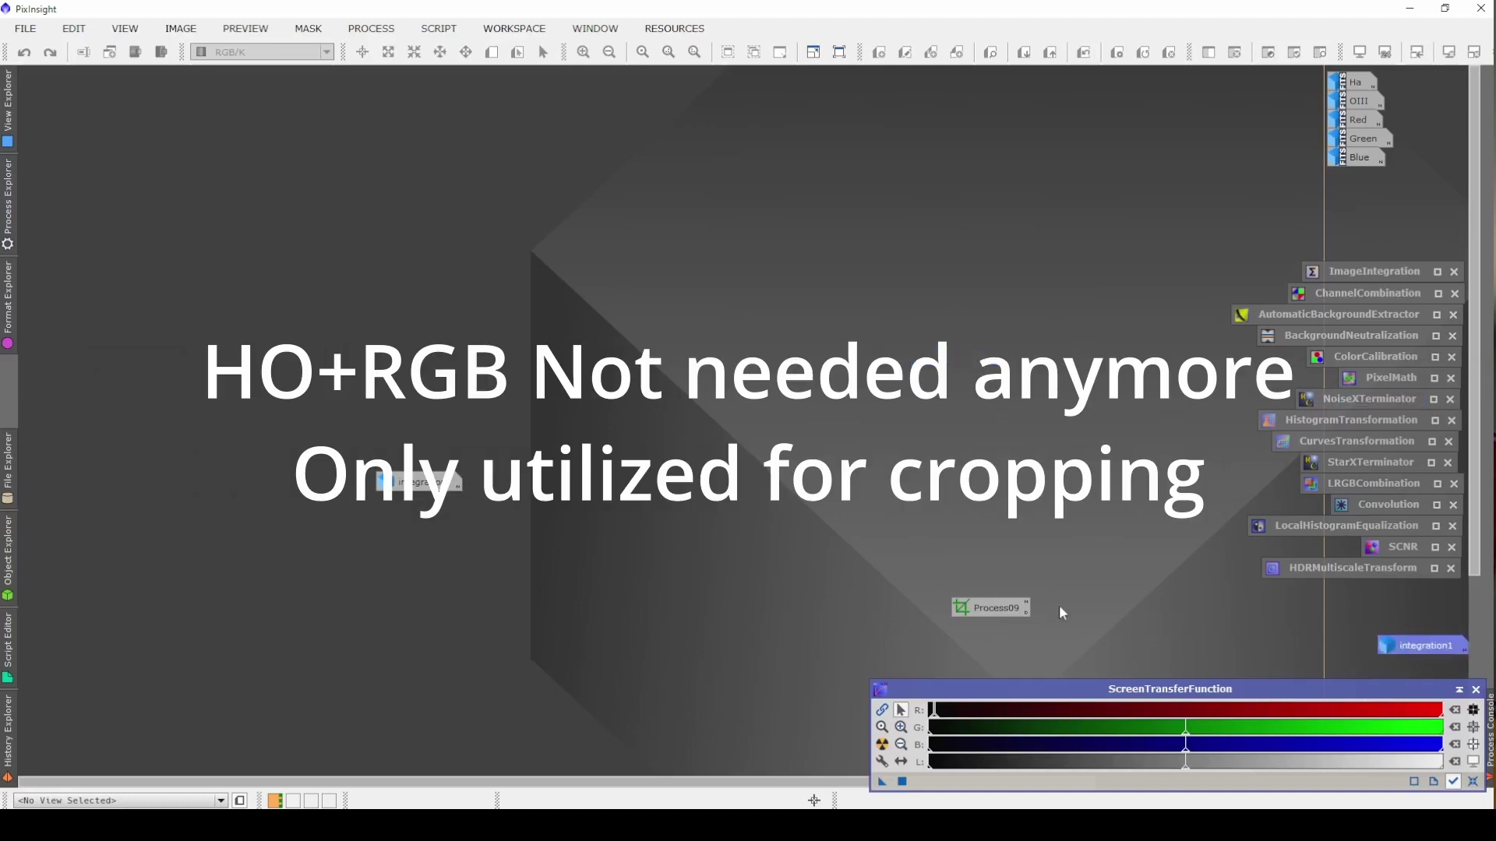
left_click_drag(993, 612, 1217, 664)
Open the Ha, OIII, Red, Green and Blue channel images from their icons.
double_click(1365, 84)
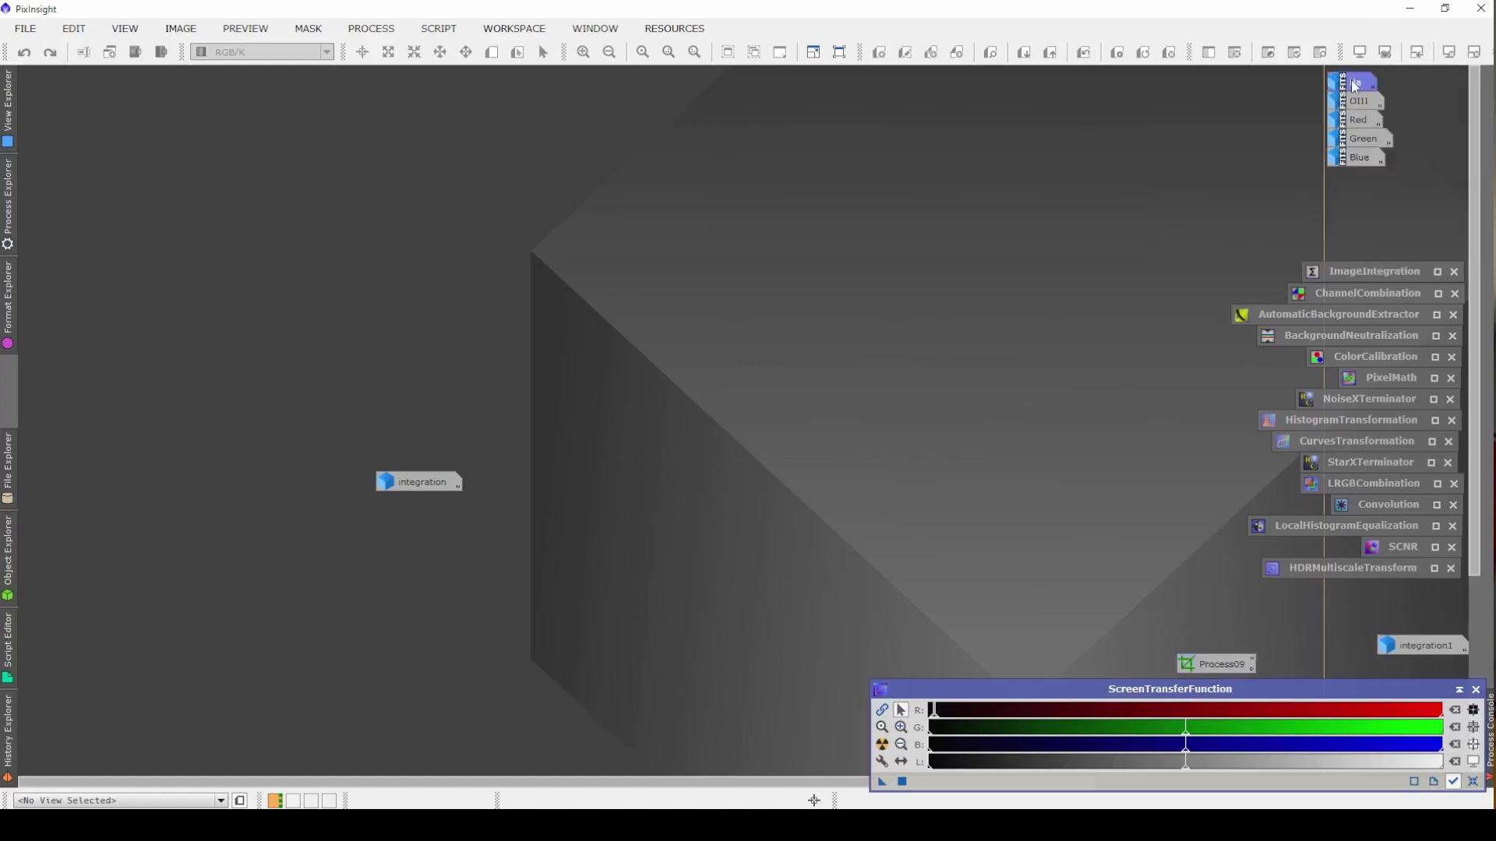
double_click(1360, 102)
double_click(1357, 117)
double_click(1359, 138)
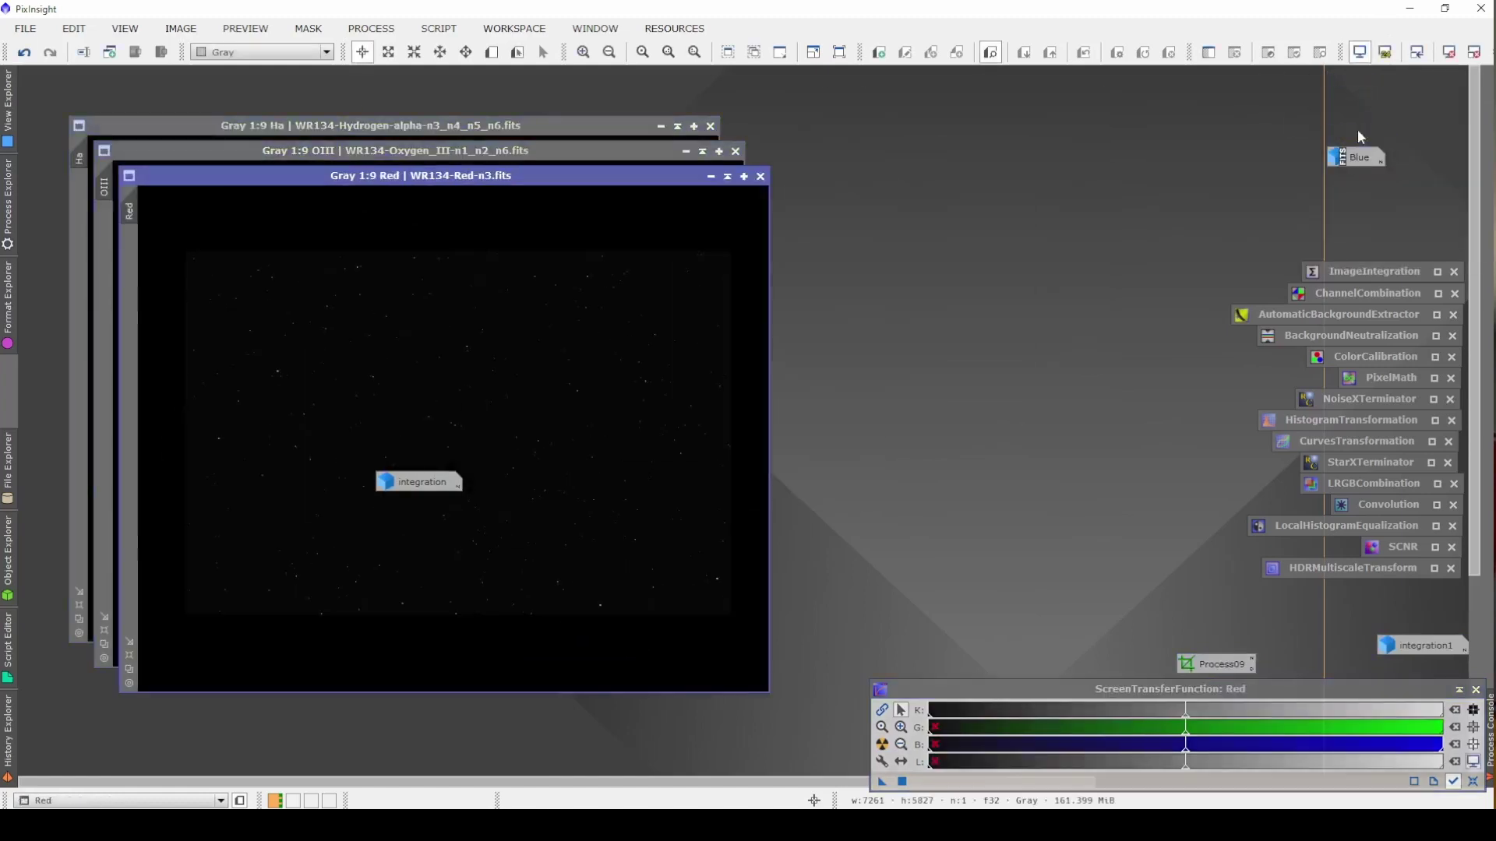
double_click(1357, 155)
Crop the Blue, Green and Red channel images with the saved crop icon, iconizing each one once cropped.
left_click_drag(1202, 669, 398, 255)
key("ctrl+m")
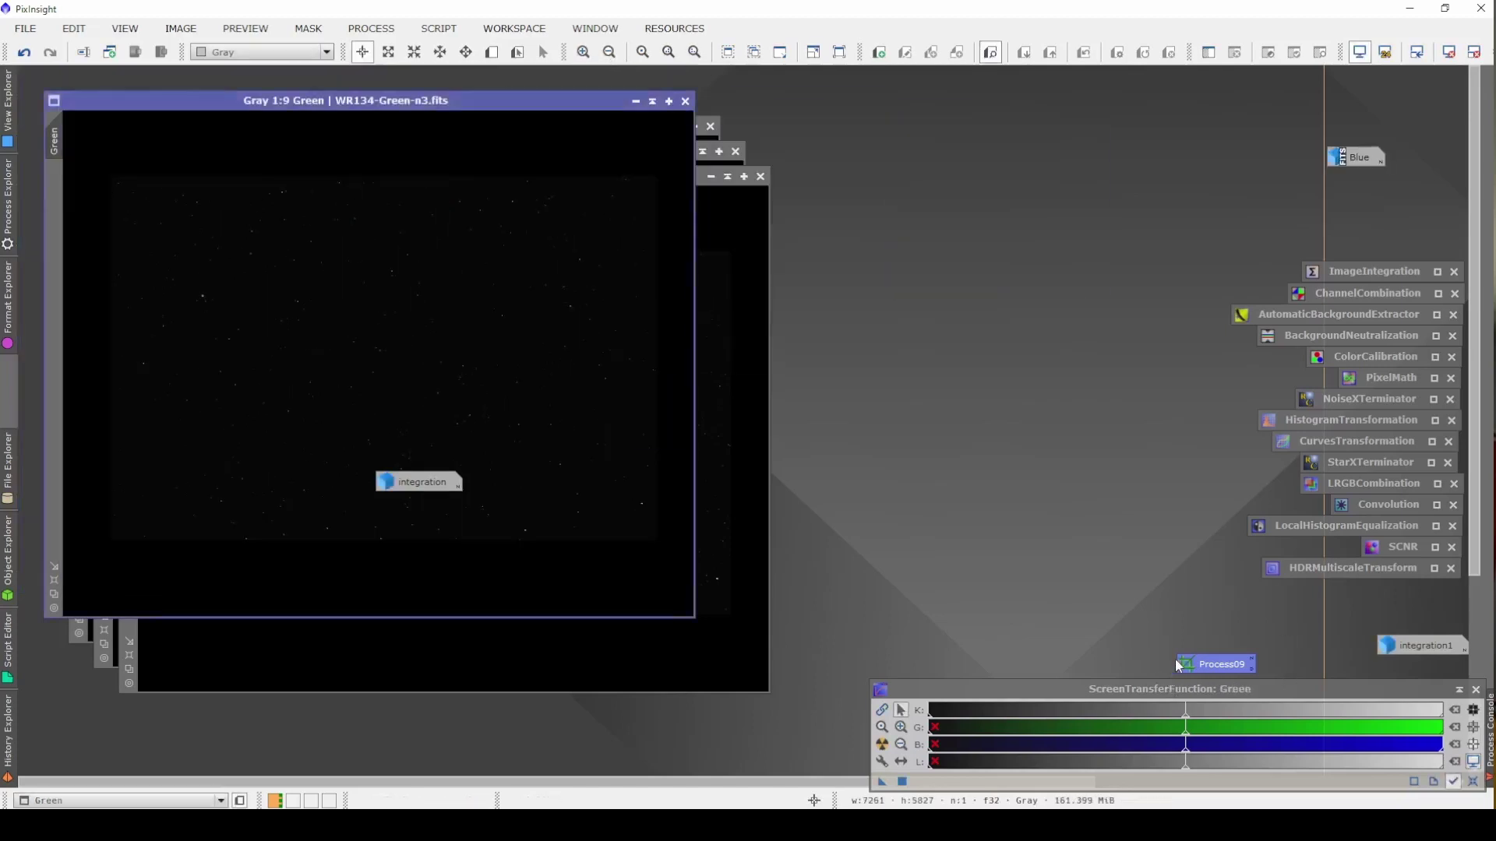
left_click_drag(1190, 664, 611, 309)
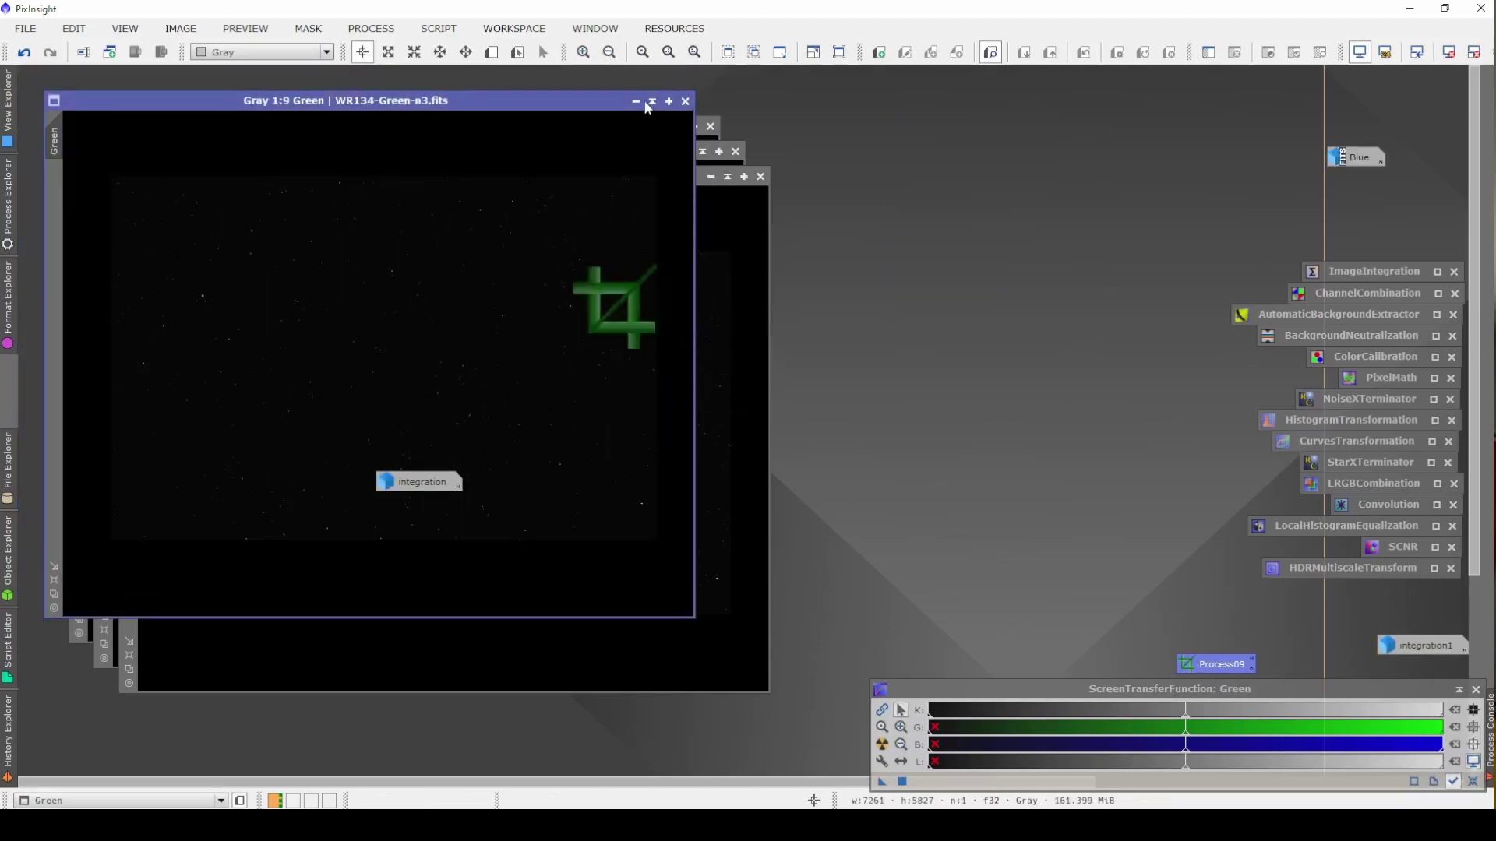
key("ctrl+m")
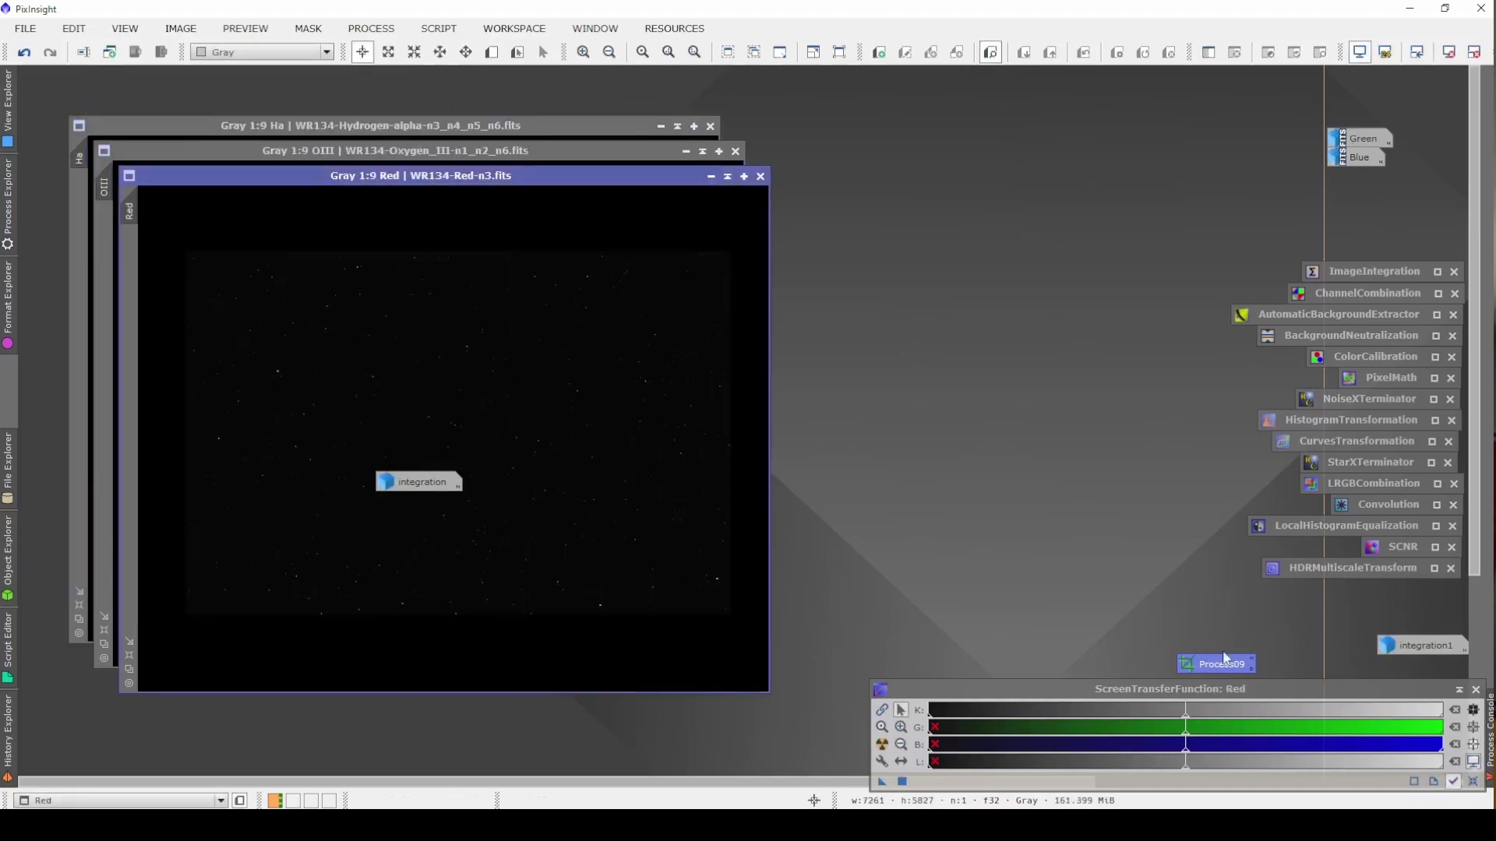
left_click_drag(1202, 658, 489, 241)
left_click(710, 175)
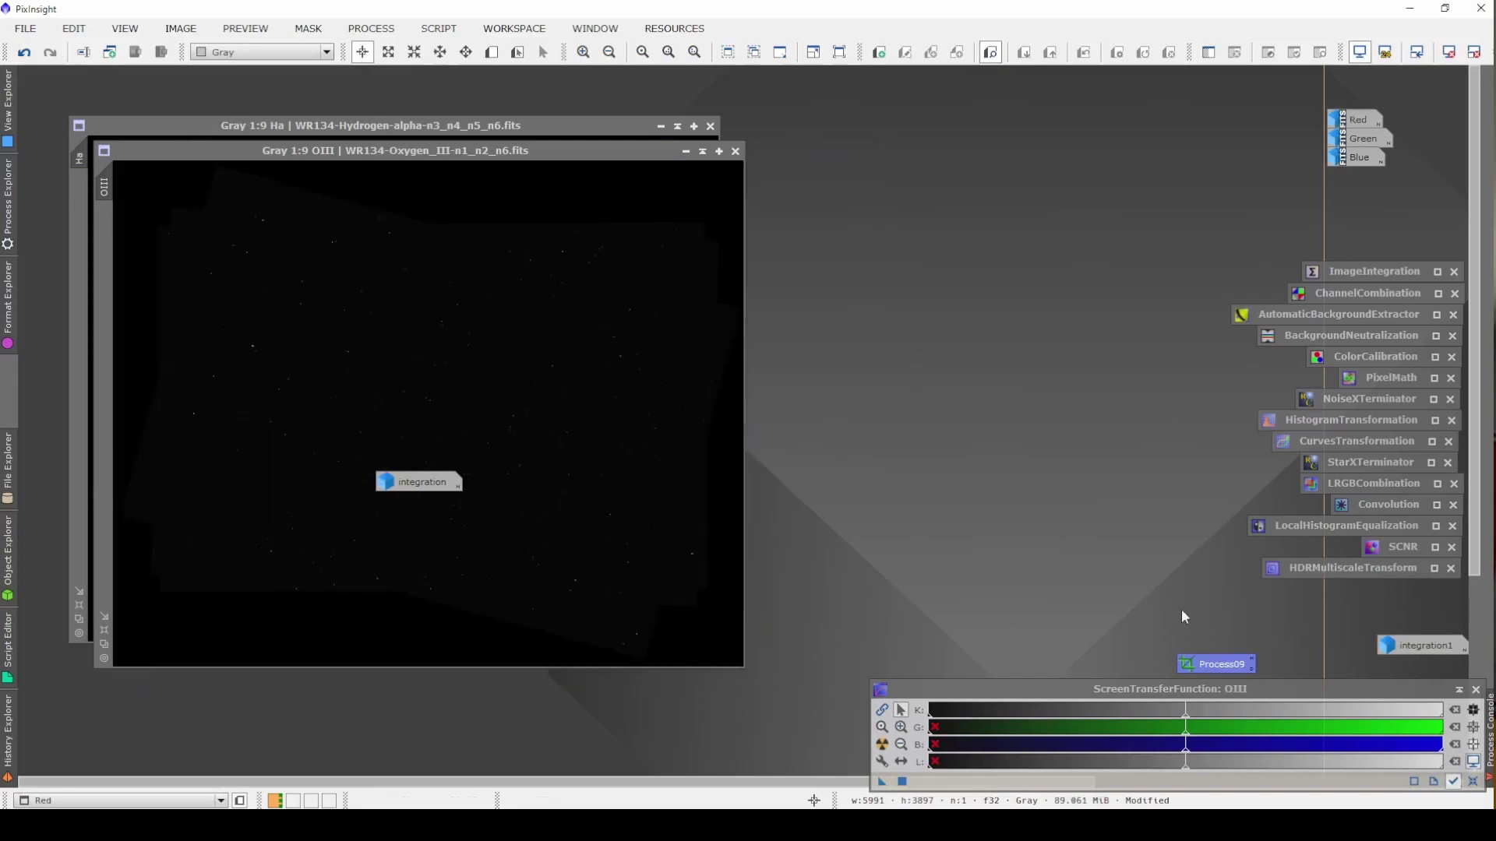
Crop the OIII and Ha channel images with the saved crop icon and iconize both.
left_click_drag(1213, 663, 561, 278)
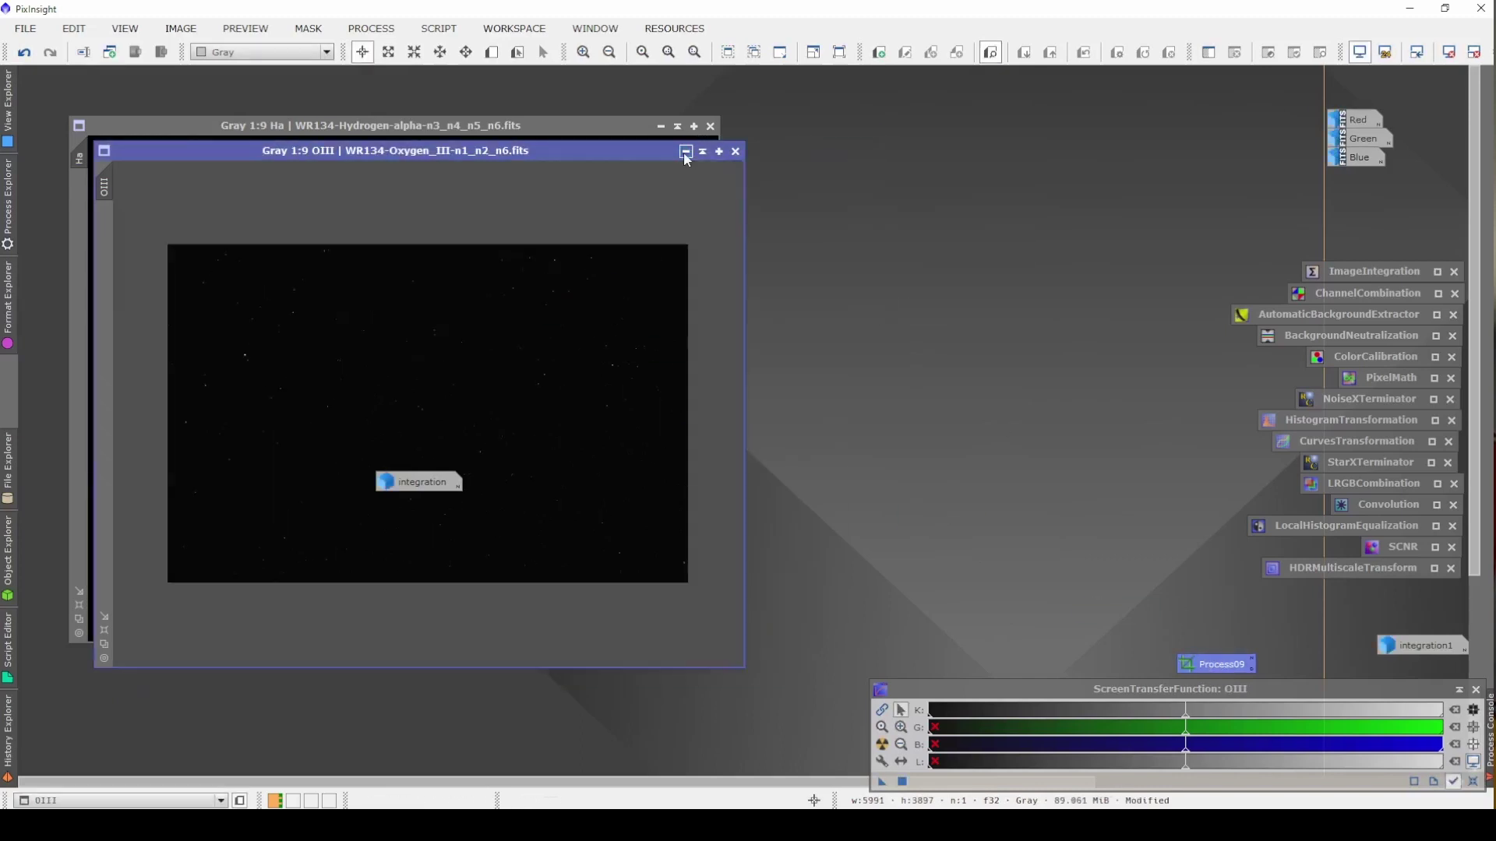
left_click(686, 151)
left_click_drag(1214, 664, 560, 270)
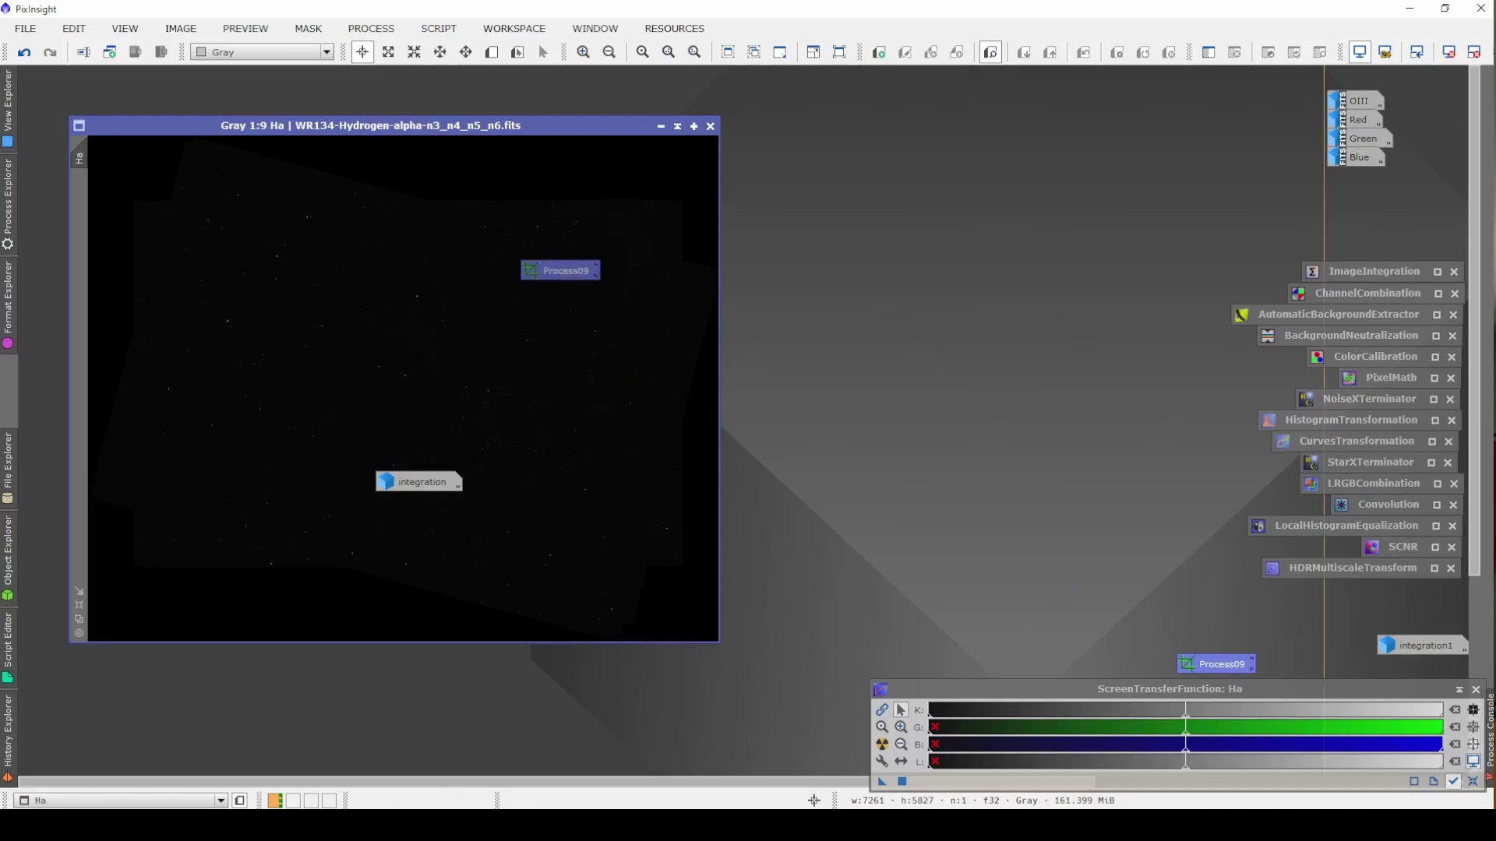
left_click(660, 125)
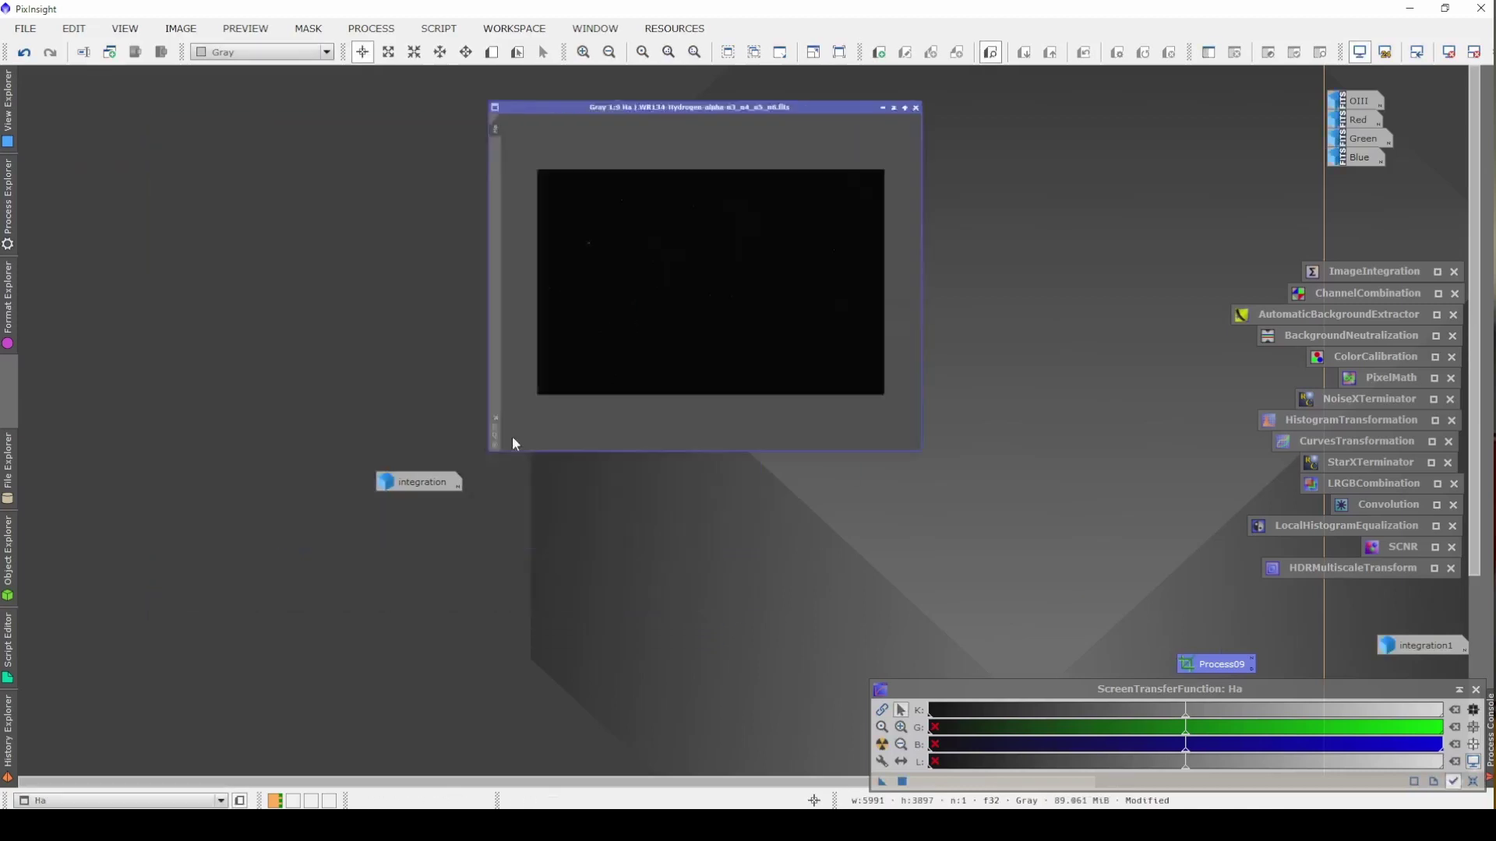
Rename the integration image as Lum1.
double_click(459, 486)
type("Lum1")
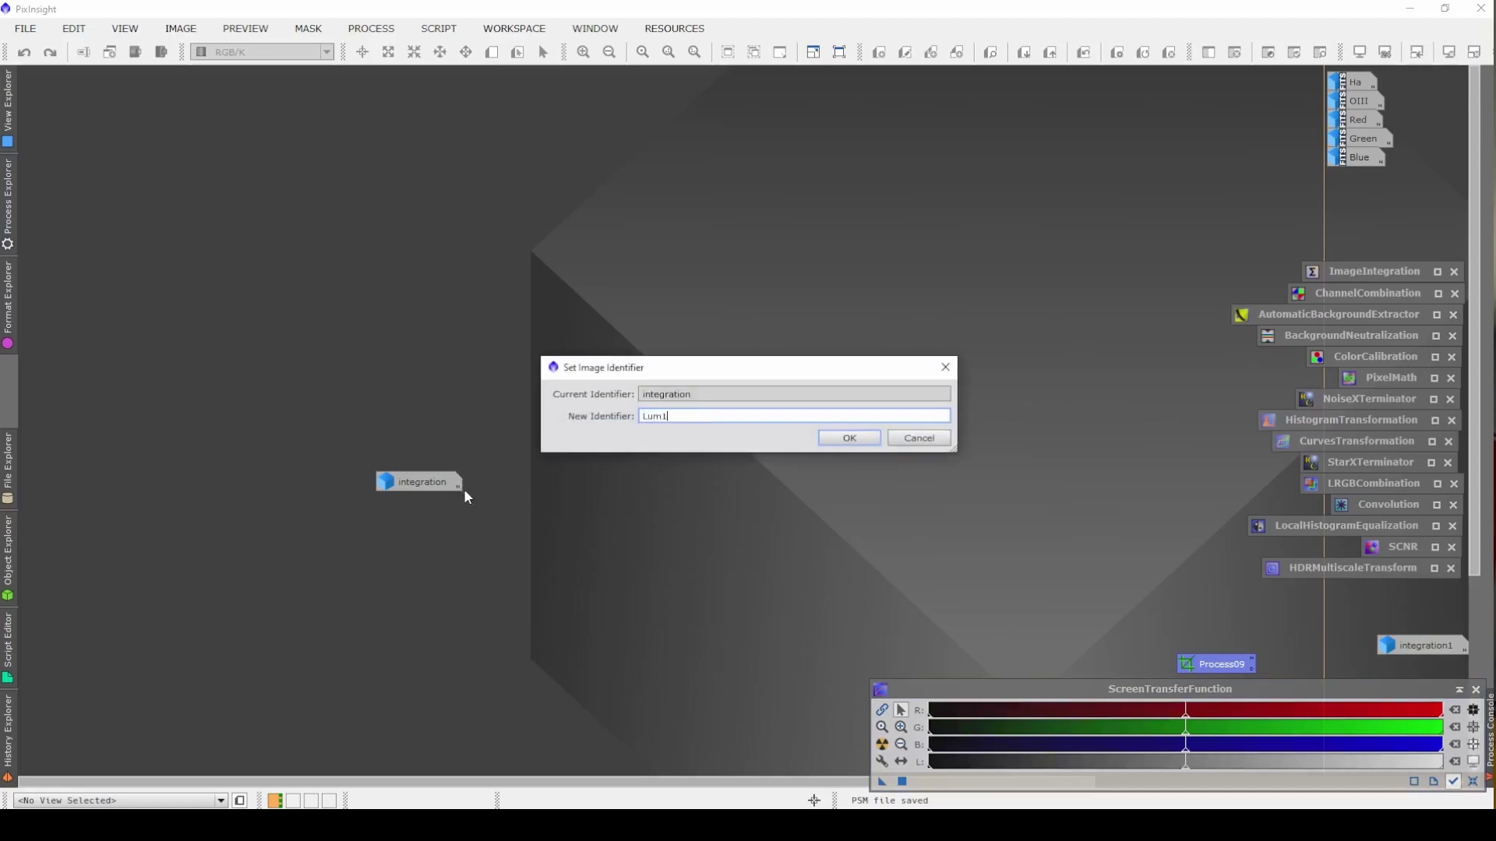
key("Return")
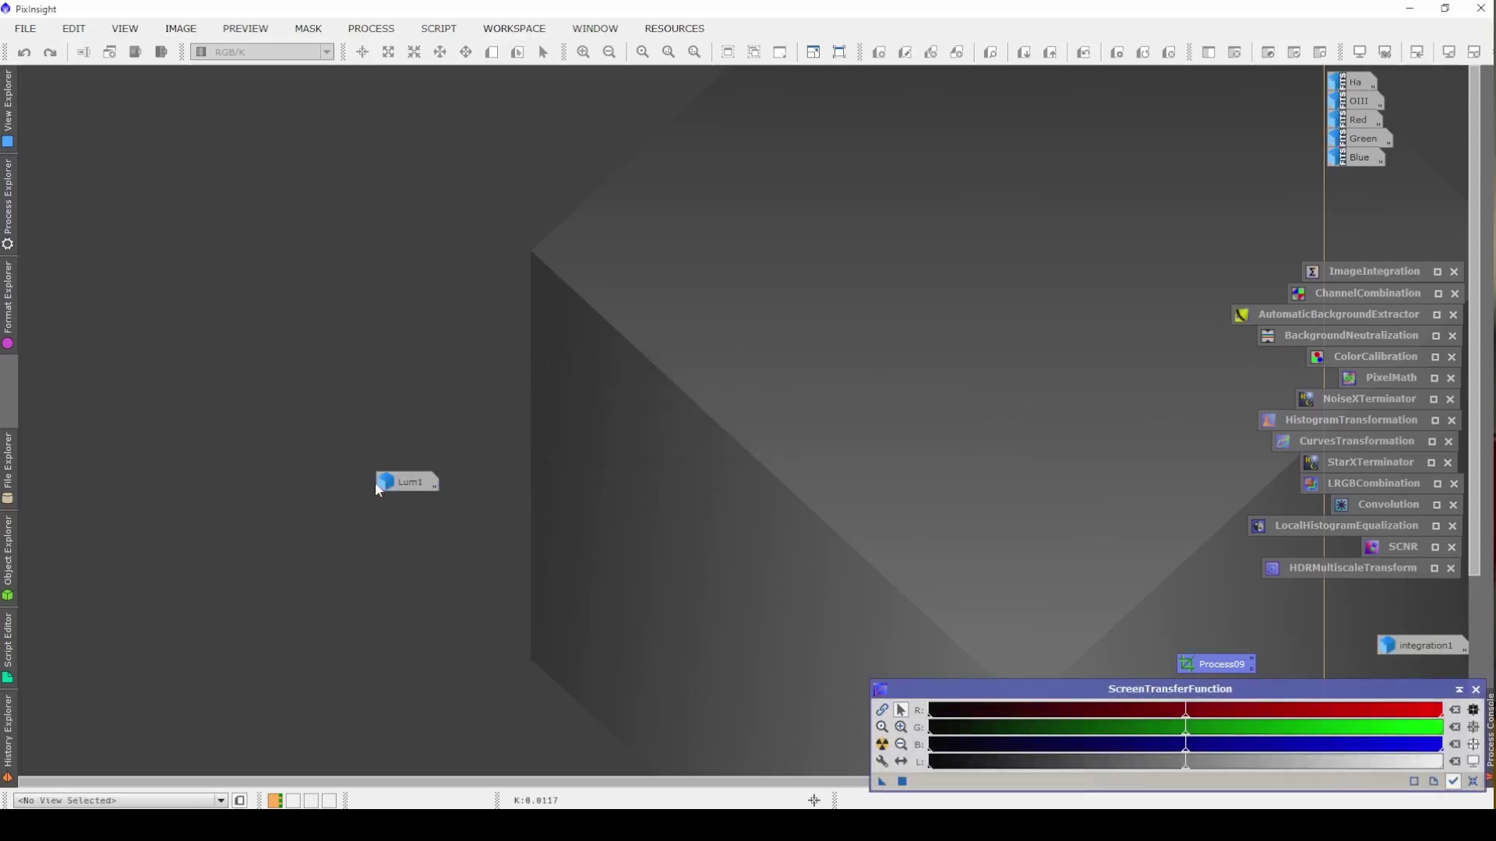
Open the Lum1 image and enlarge its window and view to a 1:6 zoom.
left_click_drag(375, 482, 602, 310)
double_click(601, 310)
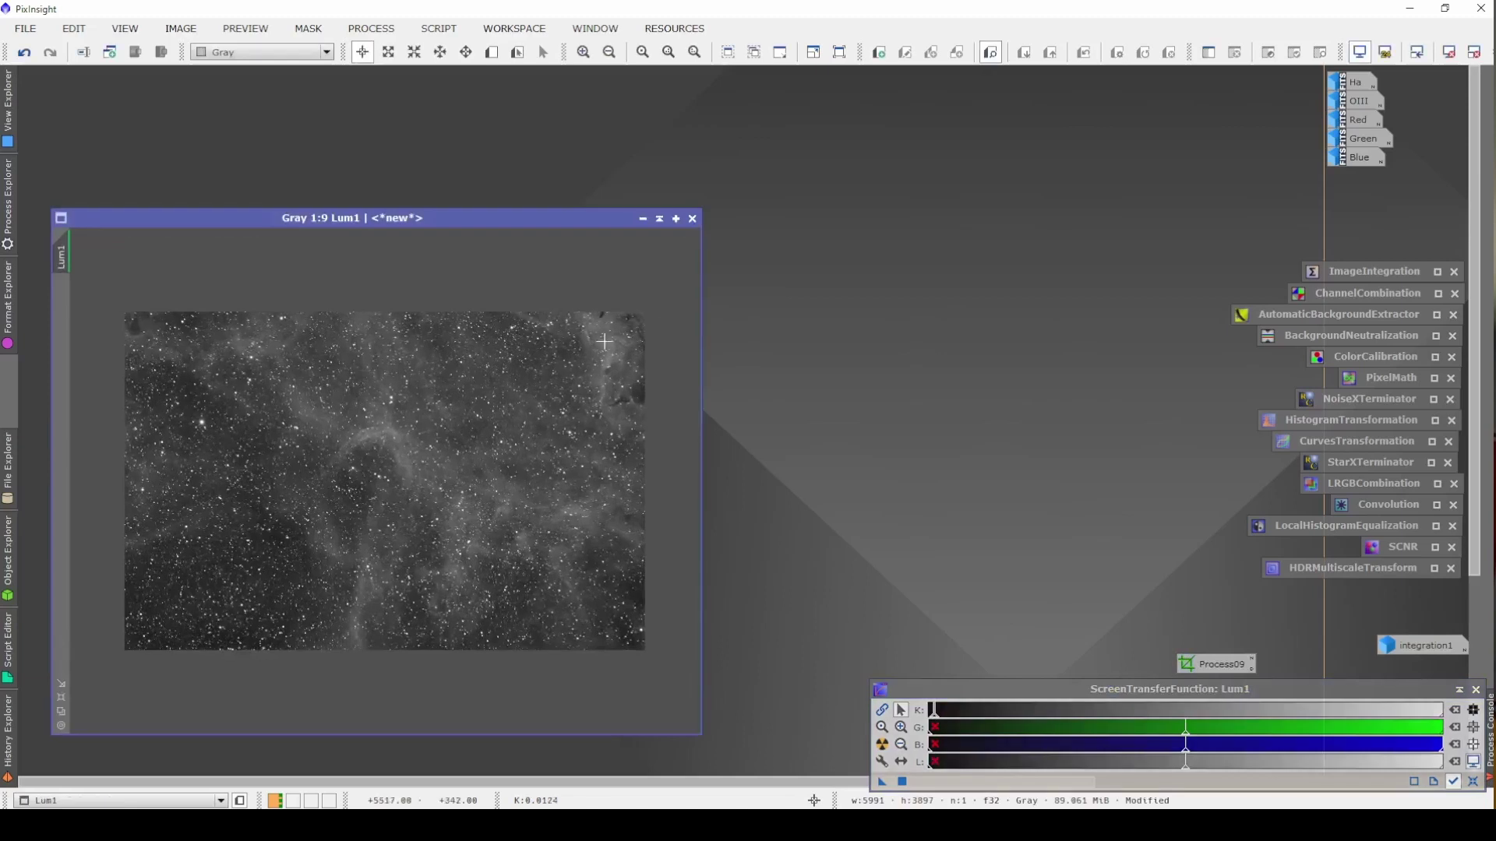
left_click_drag(541, 217, 540, 89)
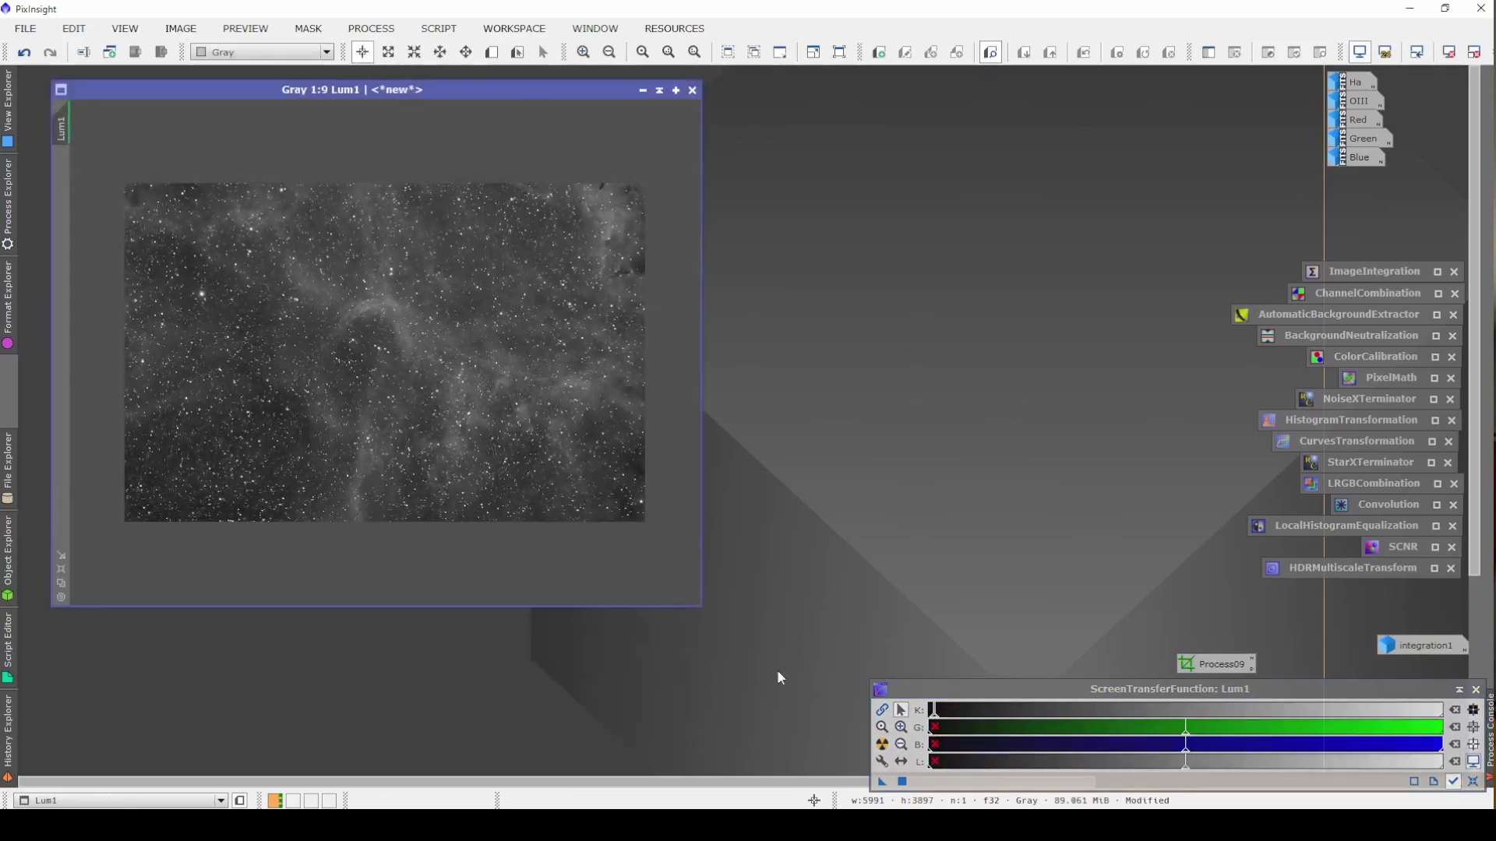
left_click_drag(702, 606, 883, 761)
scroll(717, 616, "up", 3)
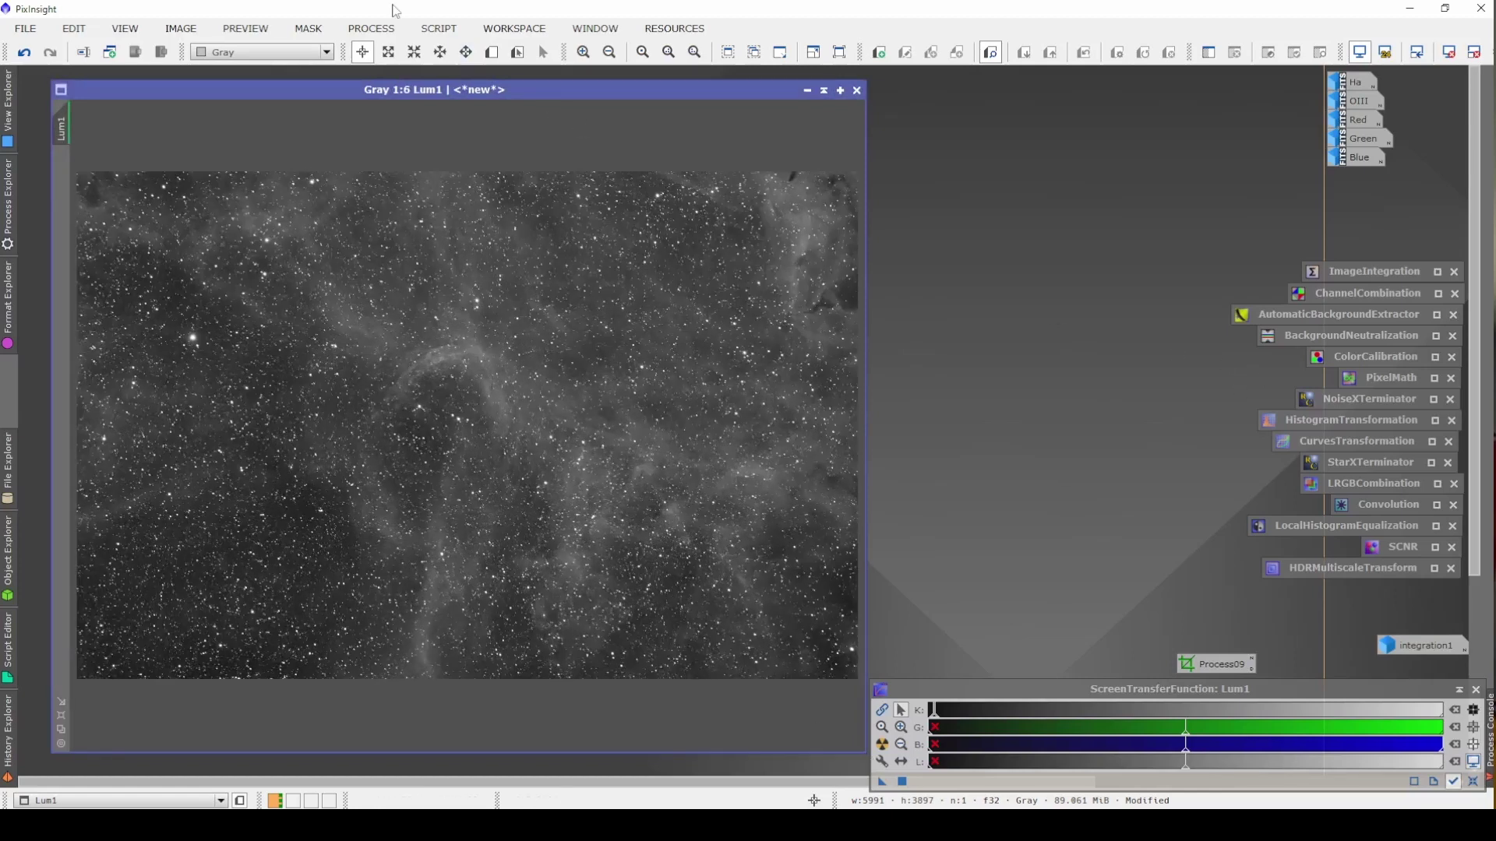
Start DynamicBackgroundExtraction on Lum1 with default settings beside the image and expand its sample generation and target image correction settings.
left_click(371, 28)
mouse_move(578, 51)
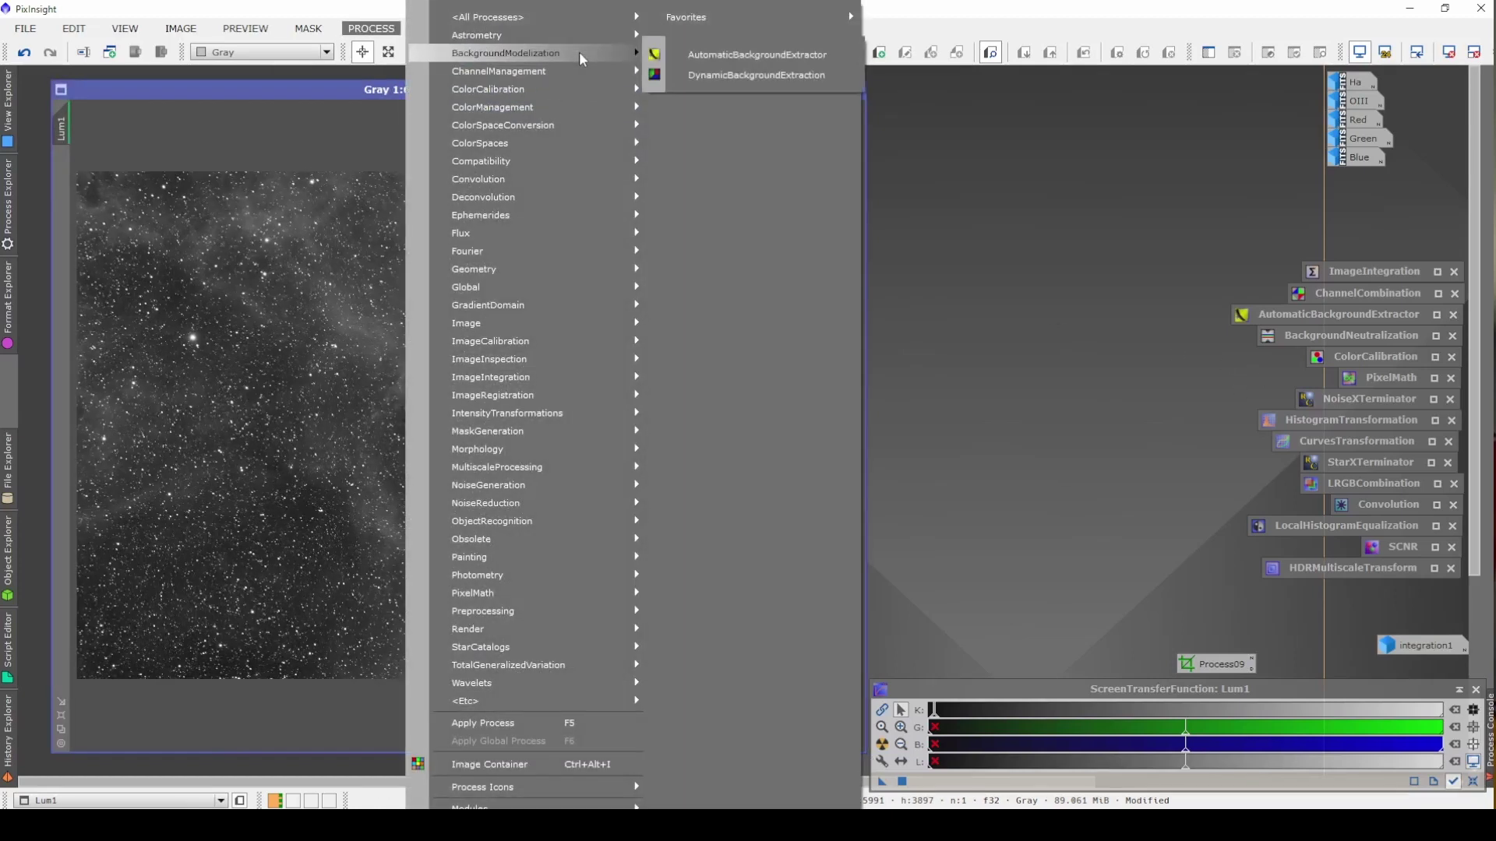
left_click(724, 75)
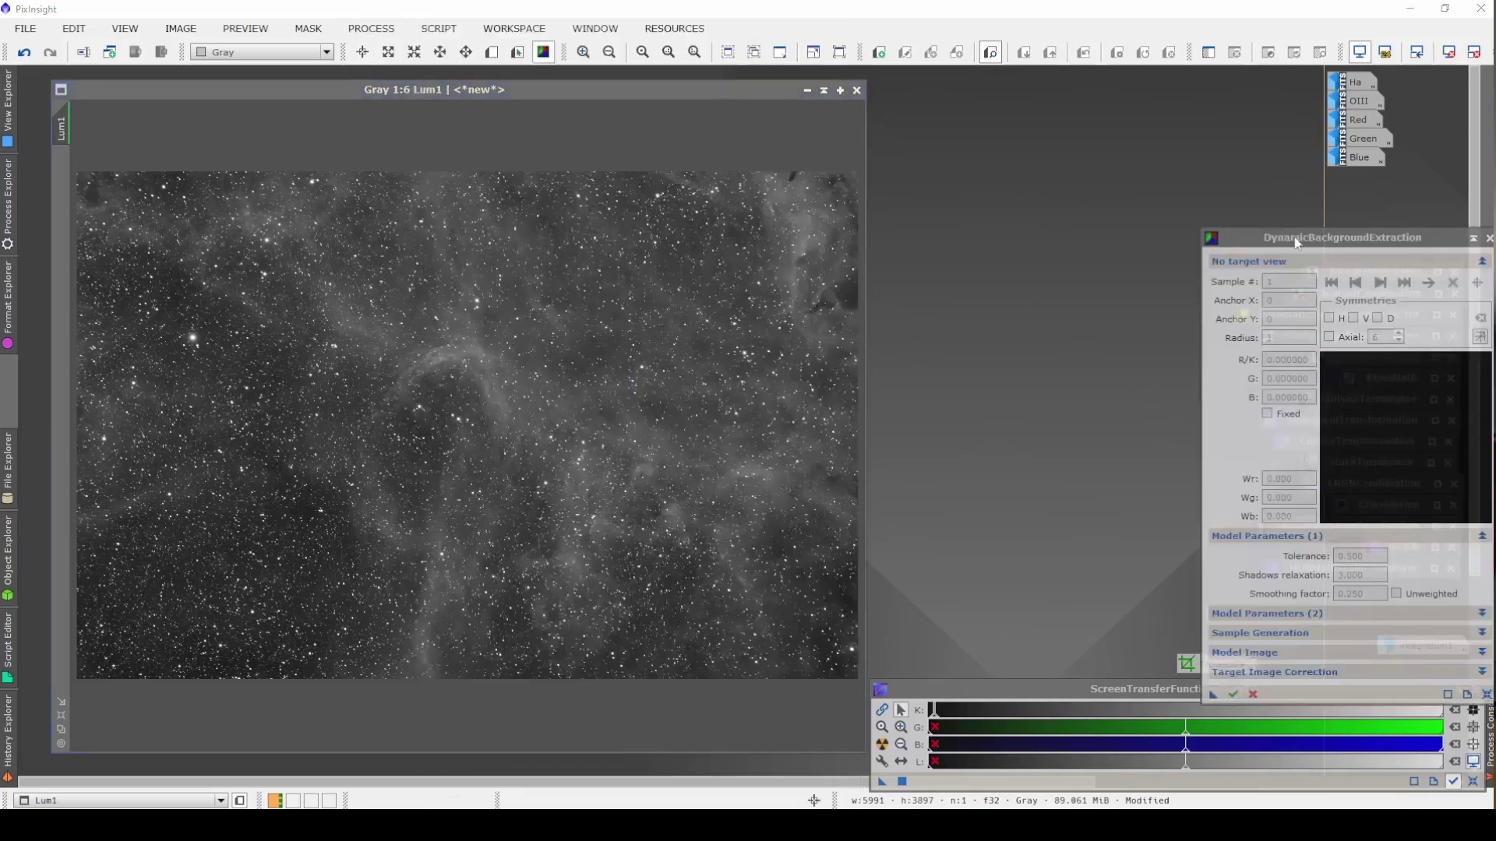
left_click_drag(1309, 246, 1015, 87)
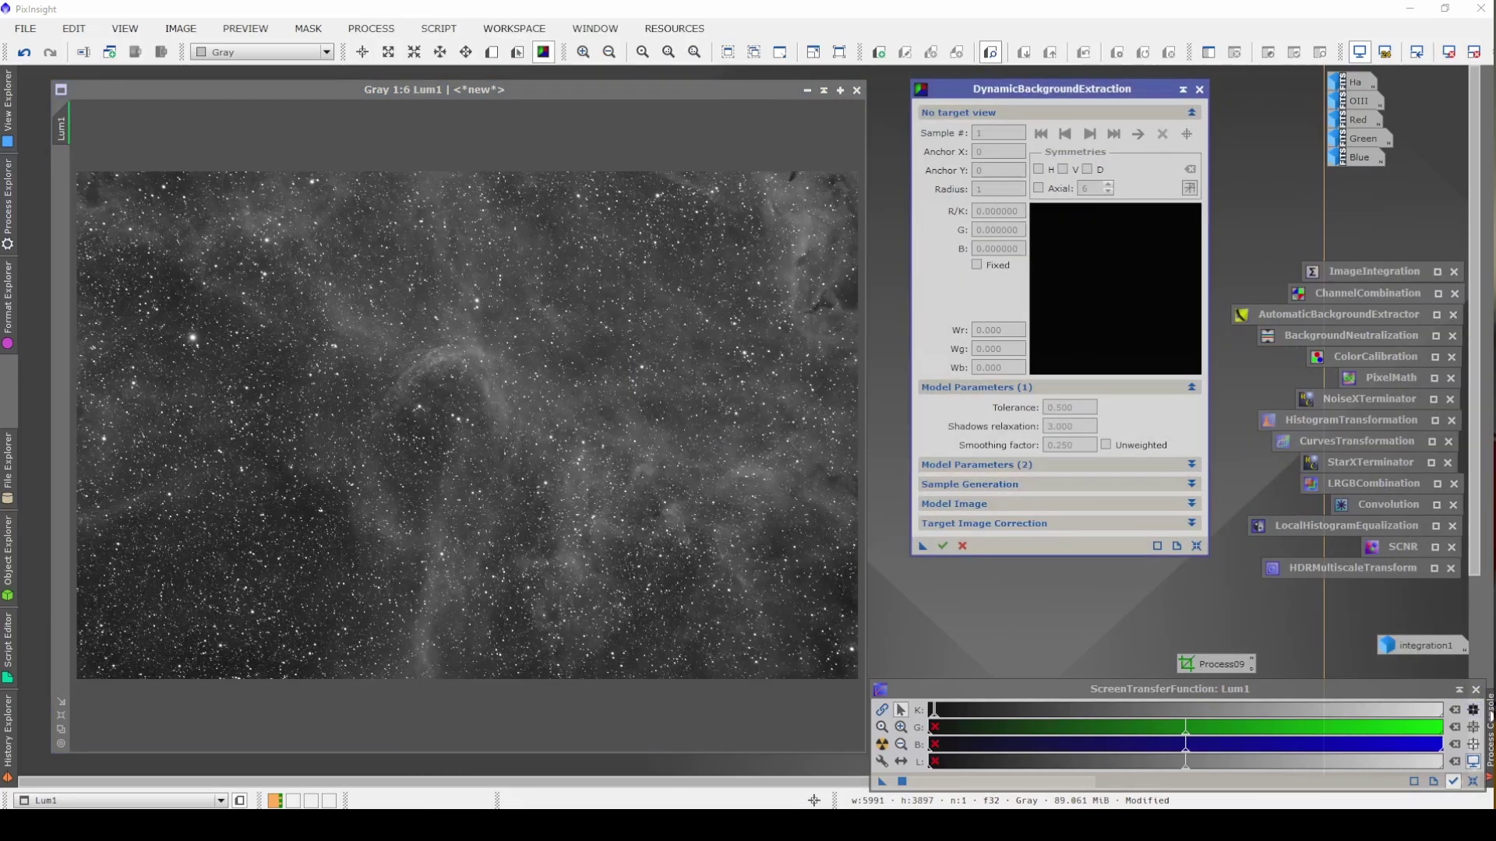
left_click_drag(1415, 694, 567, 697)
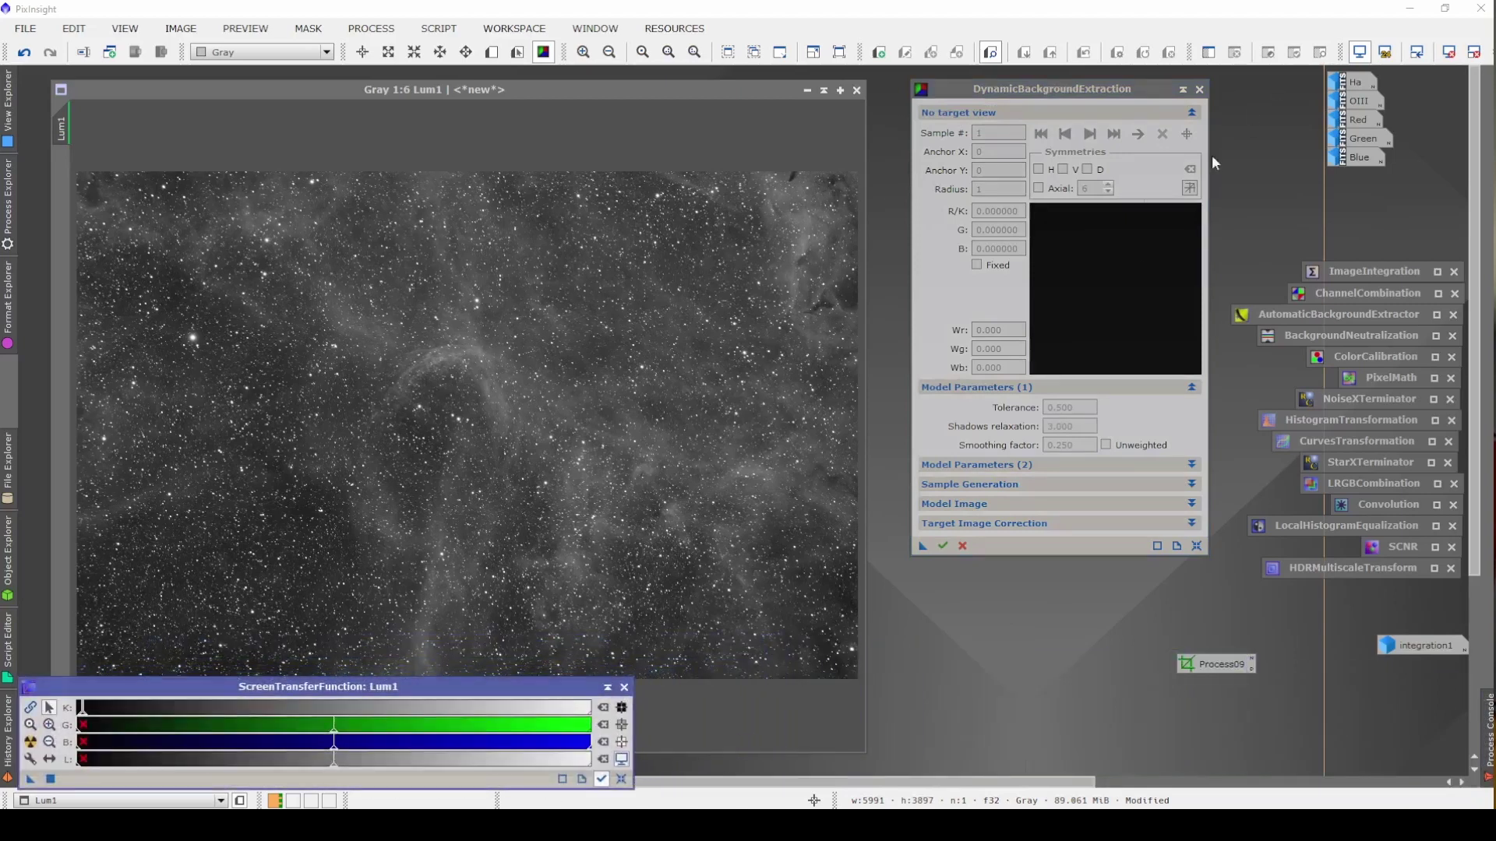
left_click(1199, 553)
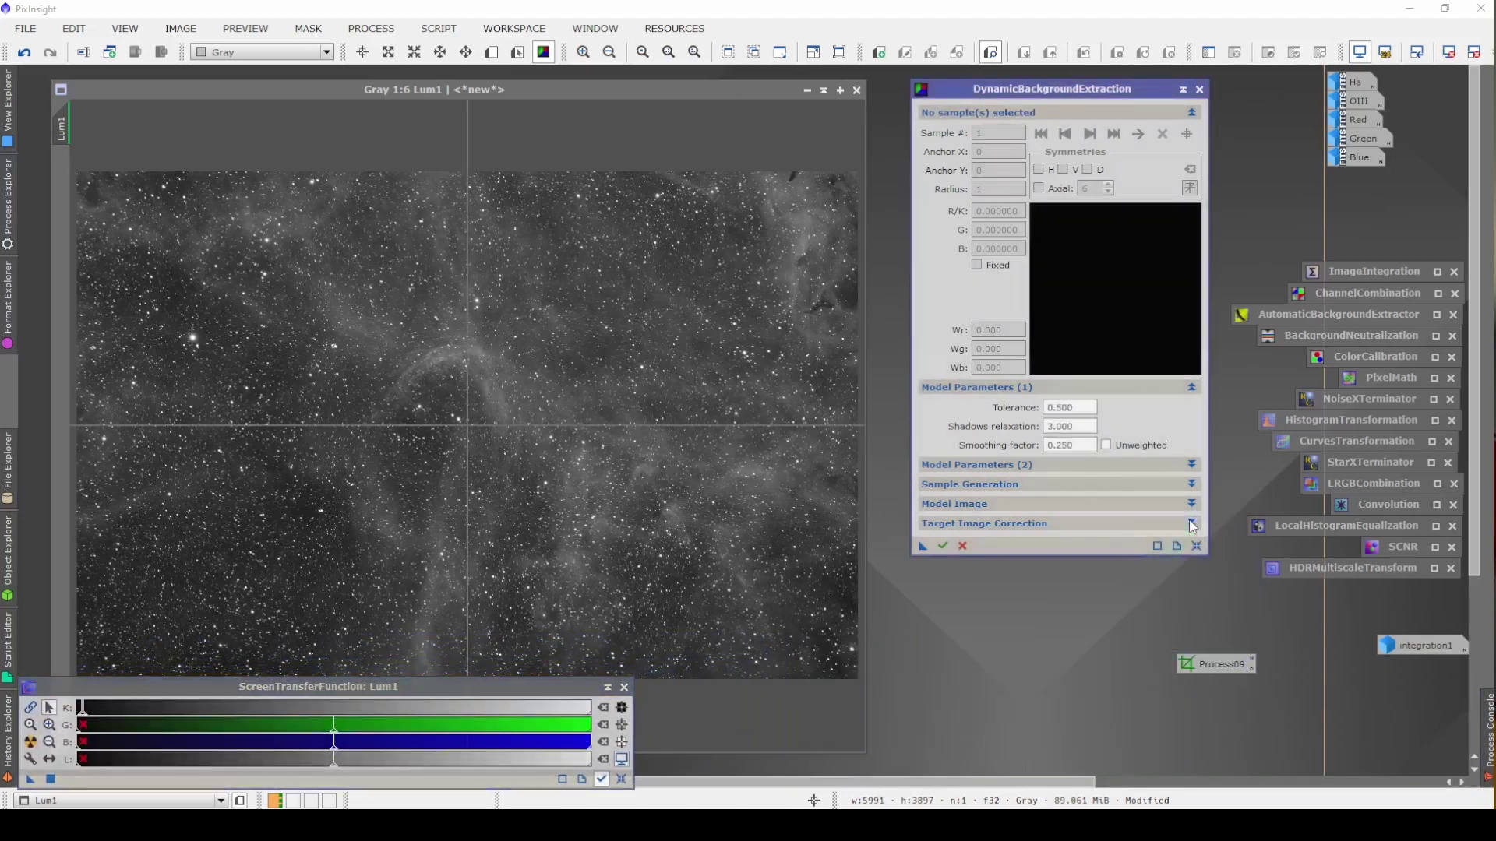
left_click(1191, 484)
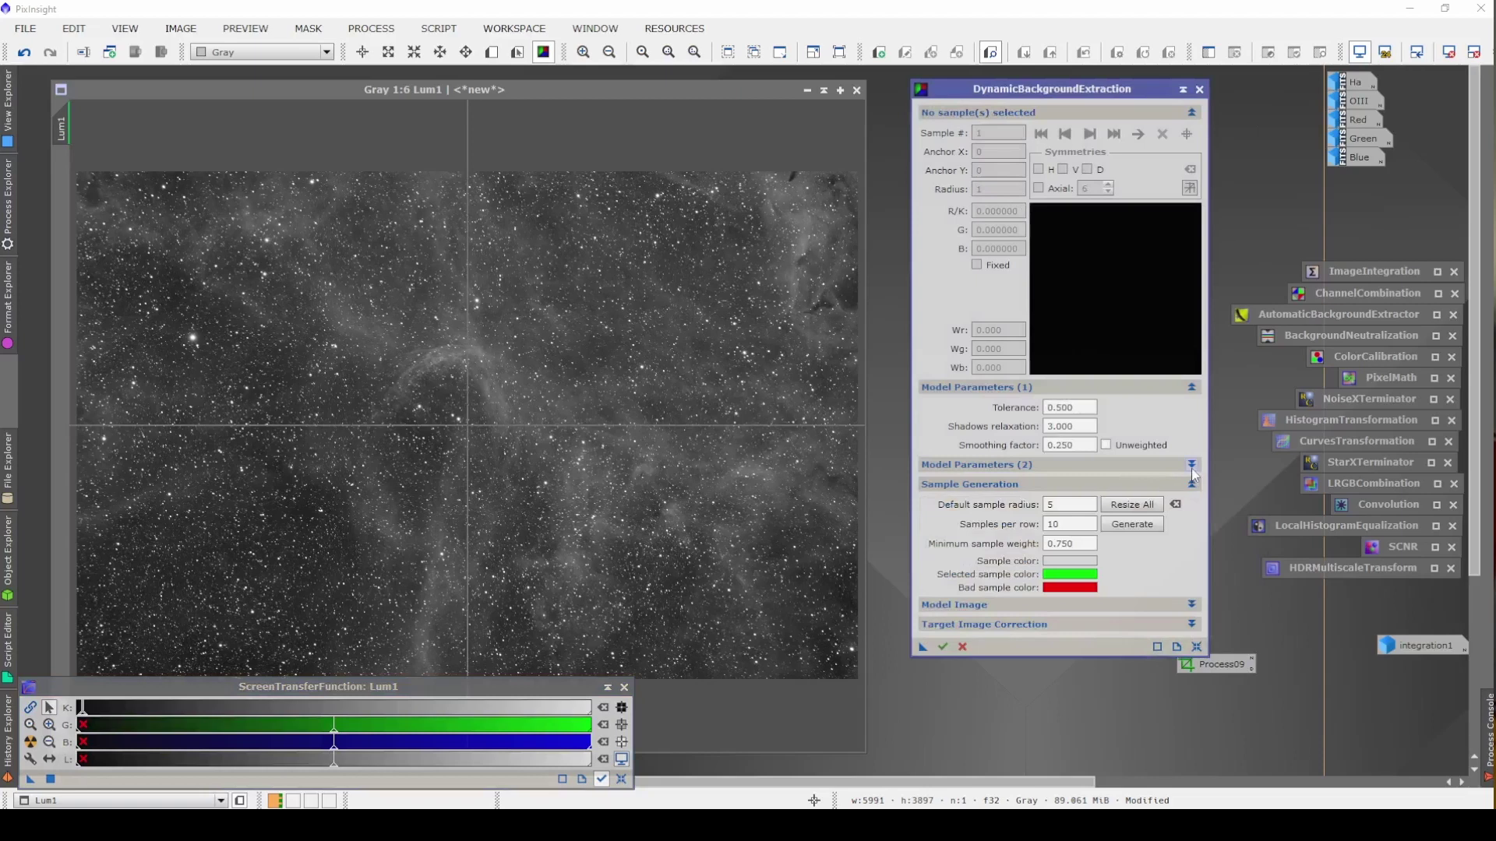
left_click(1192, 625)
left_click(1076, 651)
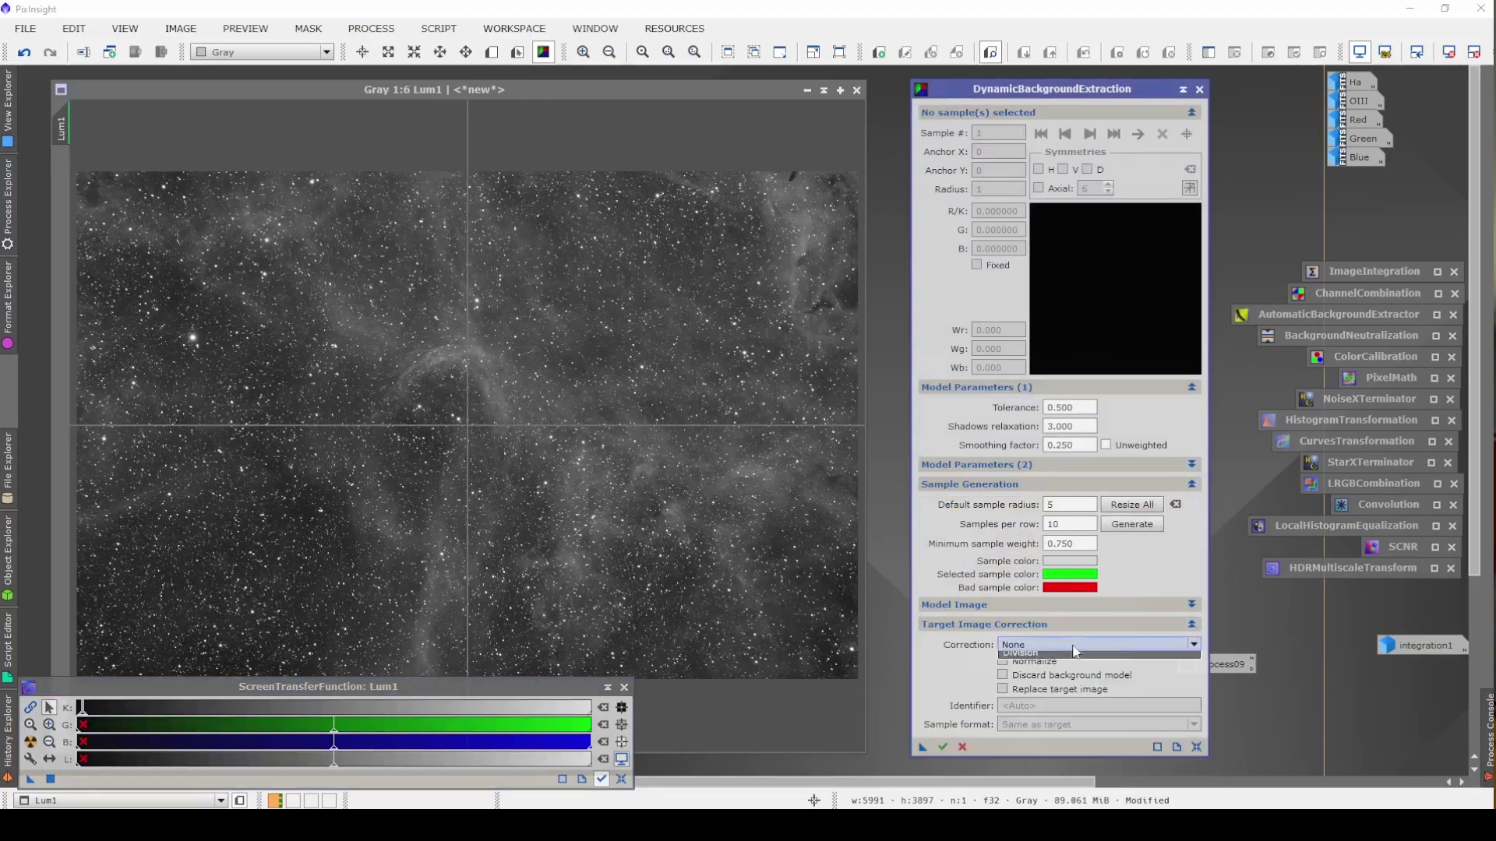
left_click(1036, 670)
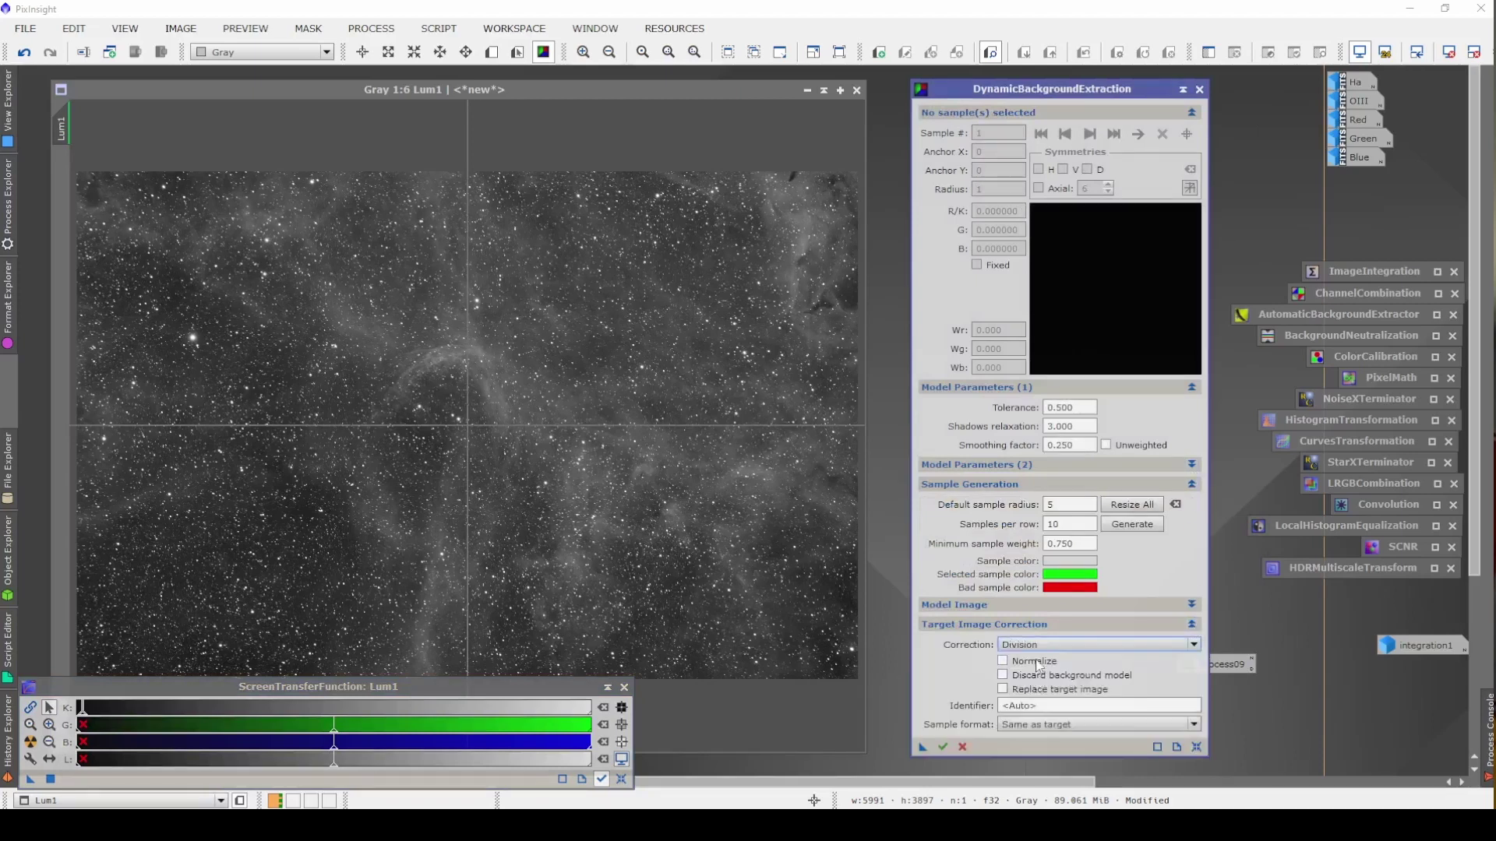
left_click(1036, 662)
left_click(1037, 691)
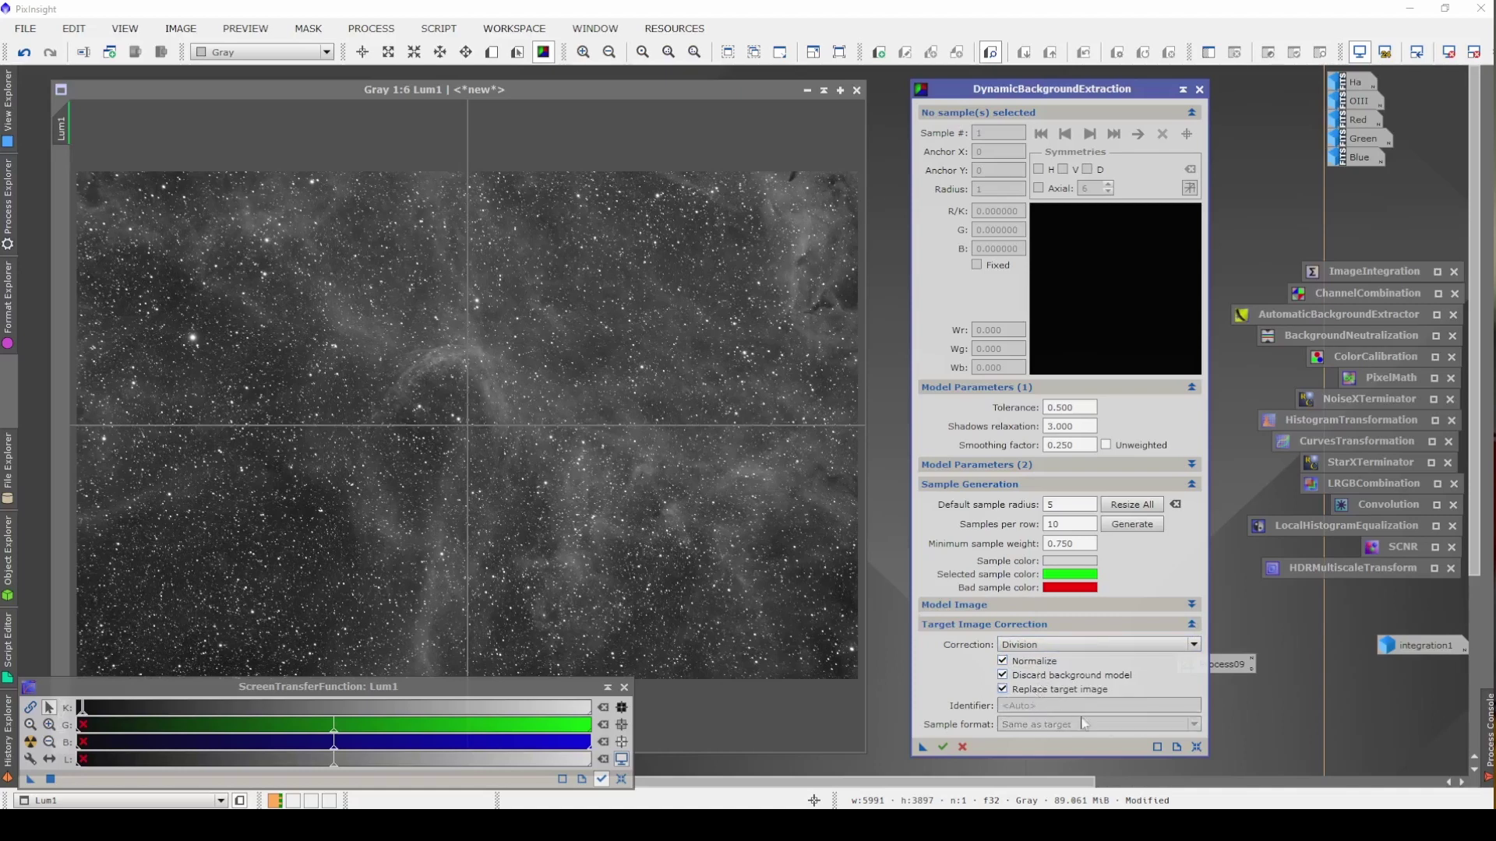
left_click(1196, 747)
Set the target image correction to Division with Normalize, Discard background model and Replace target image enabled.
left_click(1024, 647)
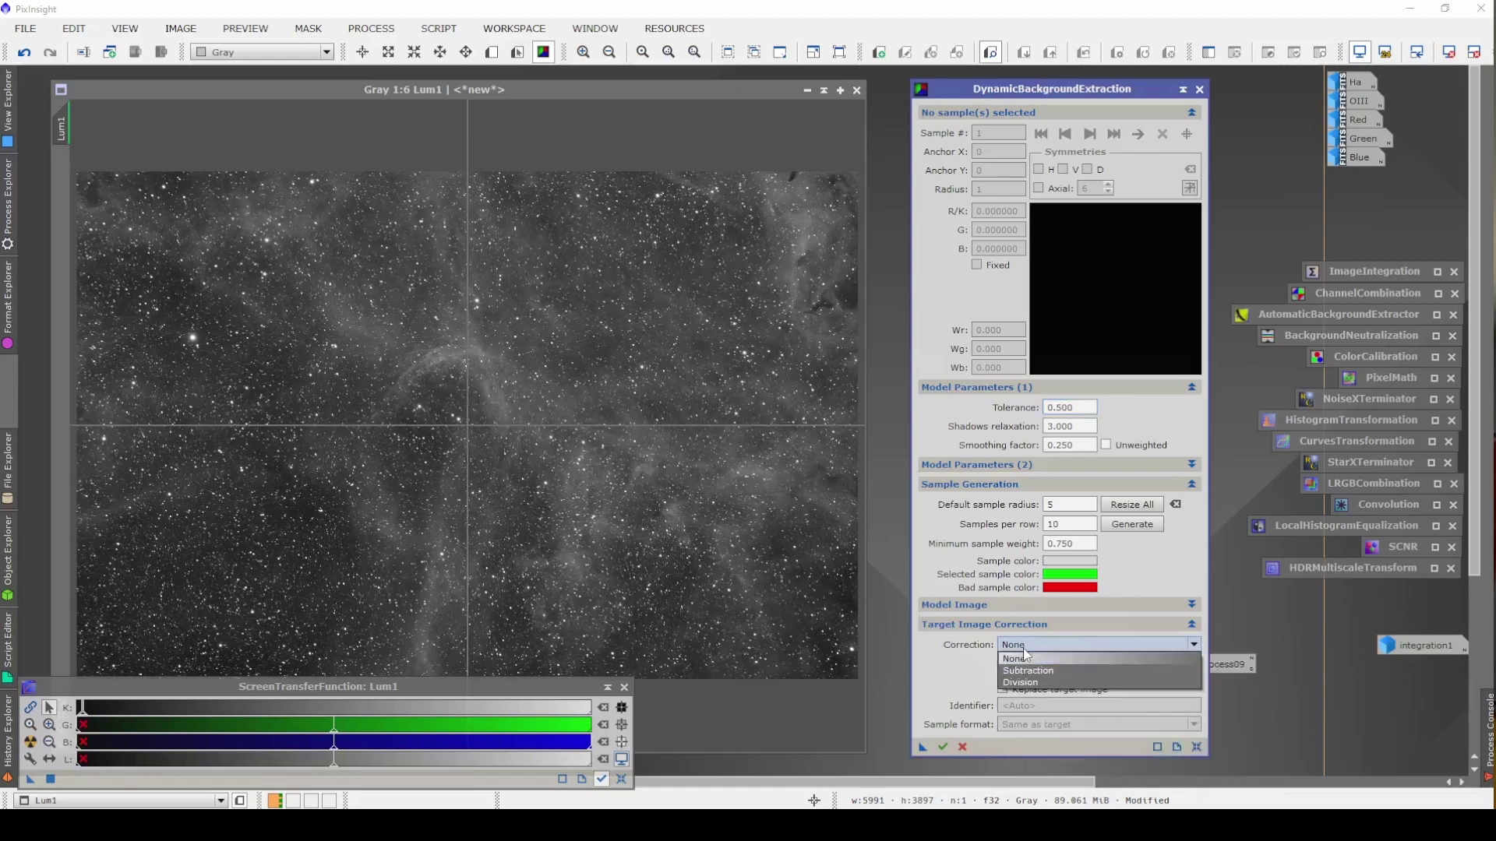
left_click(1021, 682)
left_click(1022, 662)
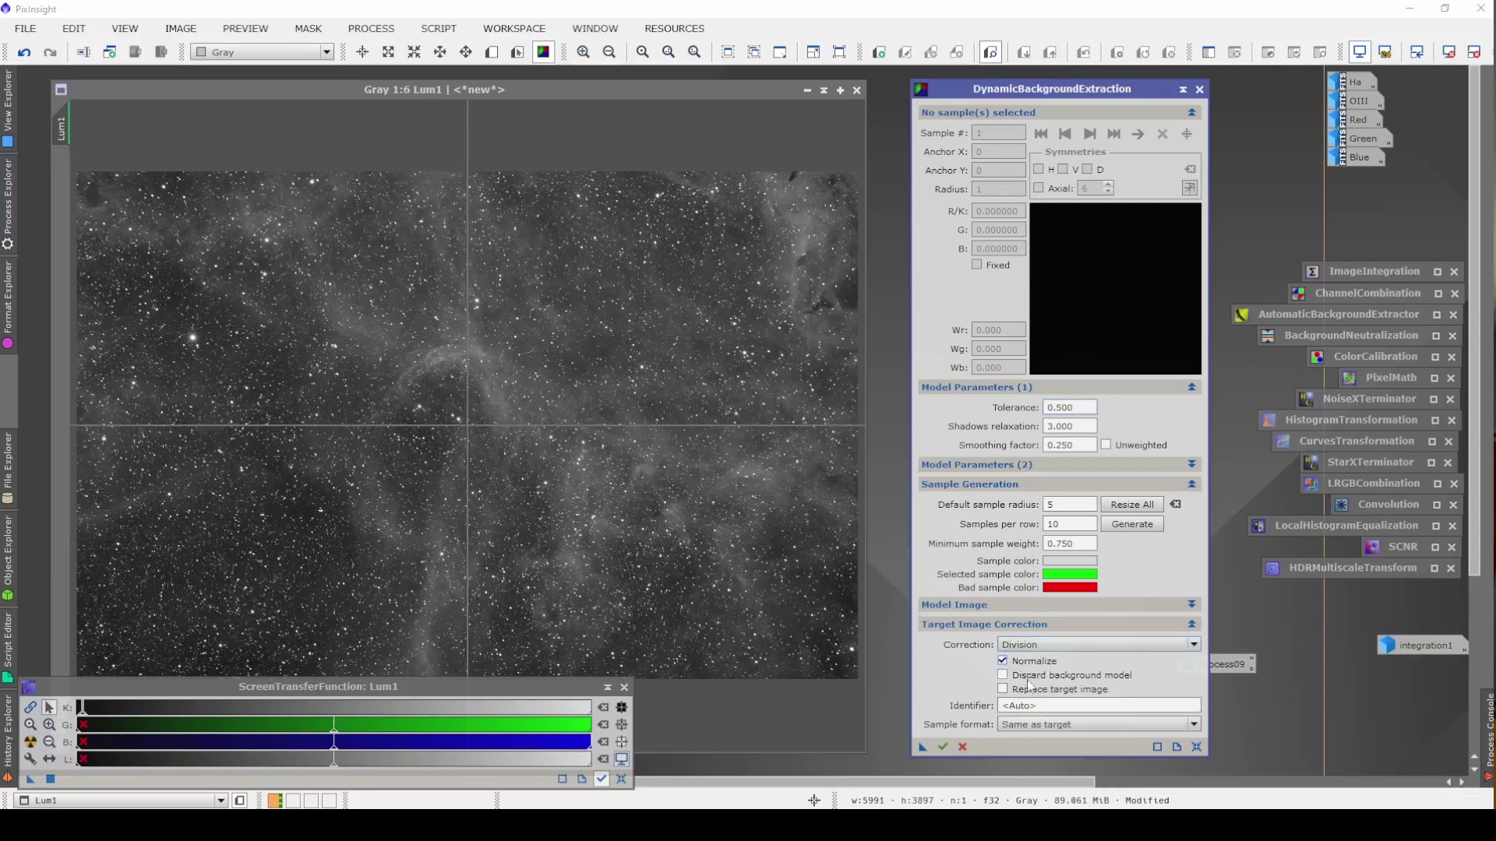
left_click(1028, 675)
left_click(1029, 689)
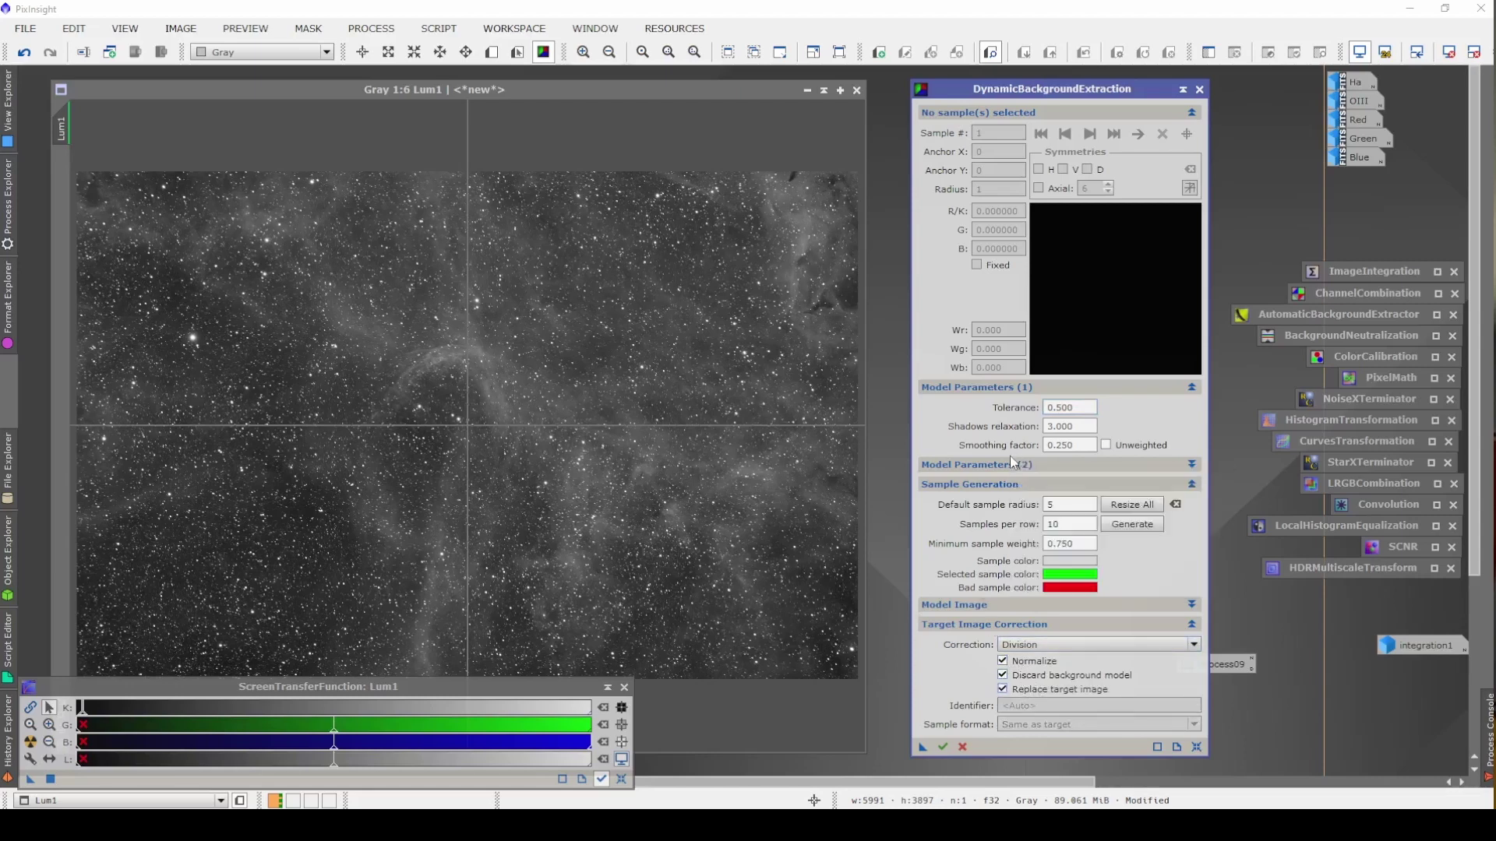
Set tolerance to 2, default sample radius to 150 and samples per row to 7, and generate the background samples.
double_click(1090, 406)
type("2")
key("Tab")
double_click(1044, 505)
left_click(1065, 523)
left_click(1145, 522)
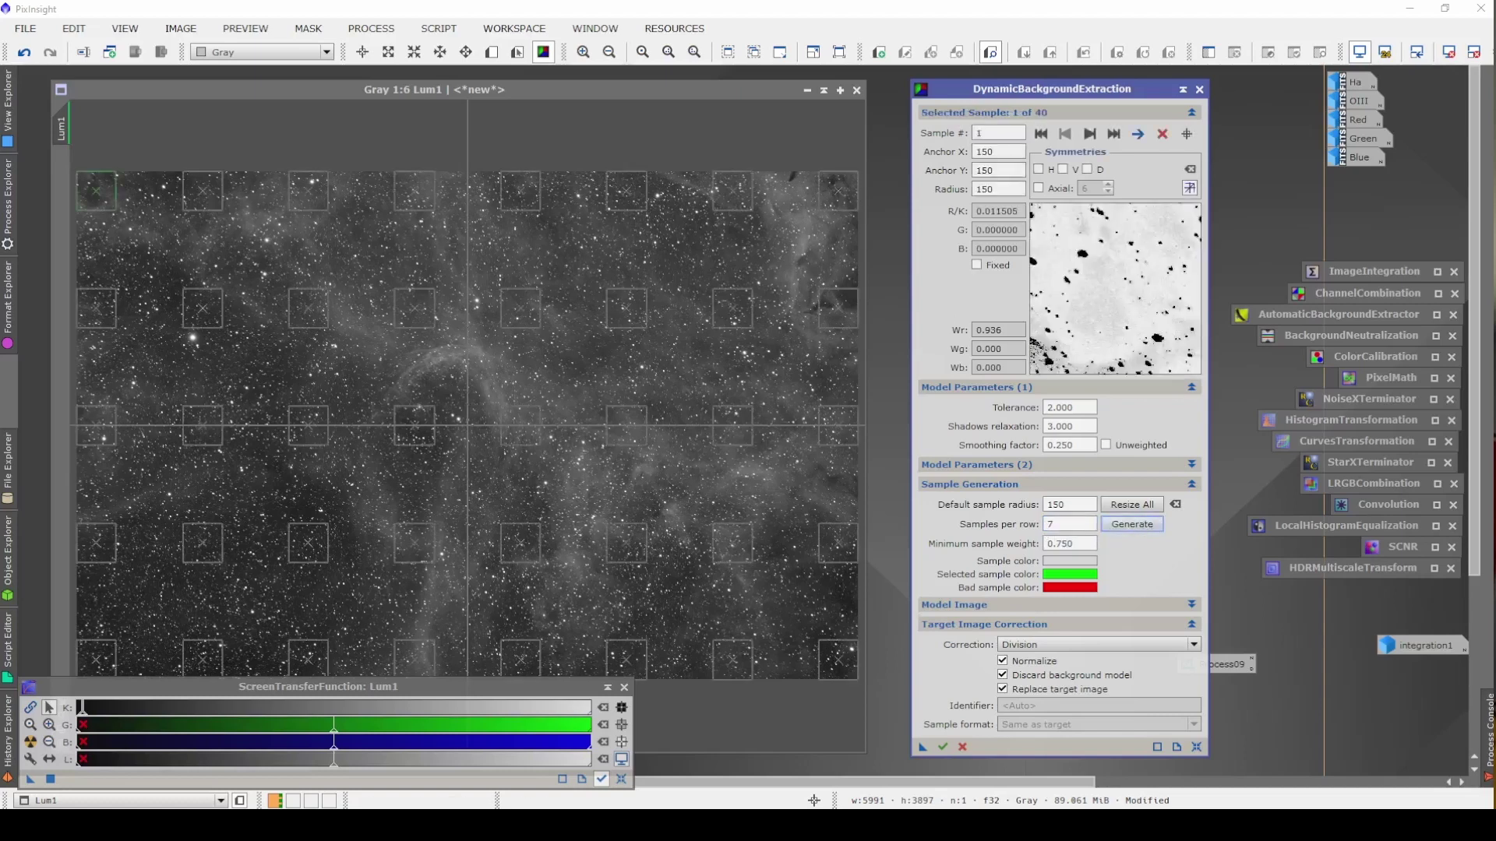
Delete the interior background samples over the nebula on Lum1, leaving the samples along the image border.
left_click(202, 314)
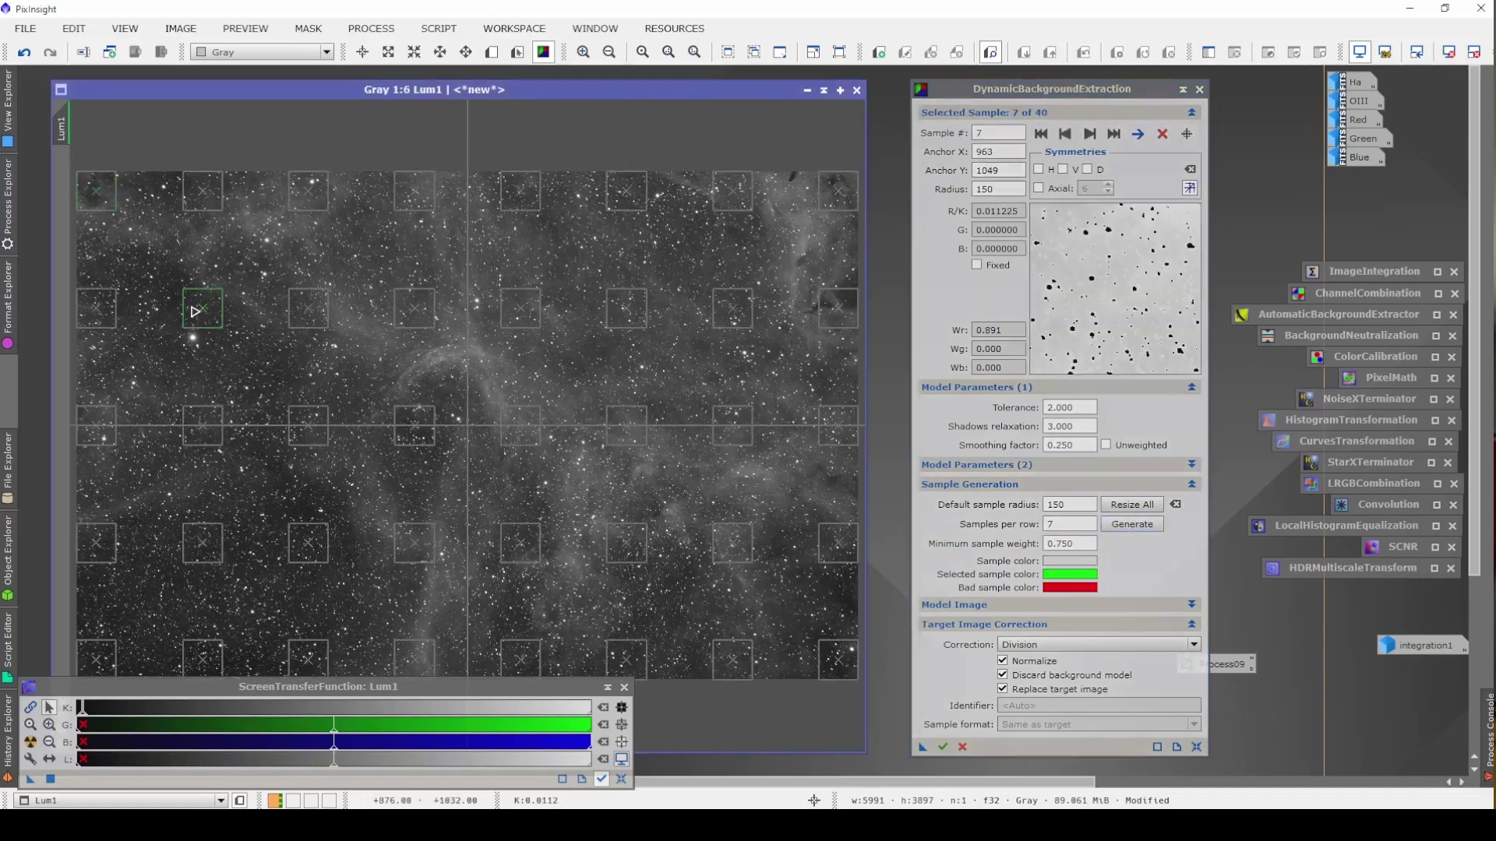
key("Delete")
key("Delete")
key("Delete")
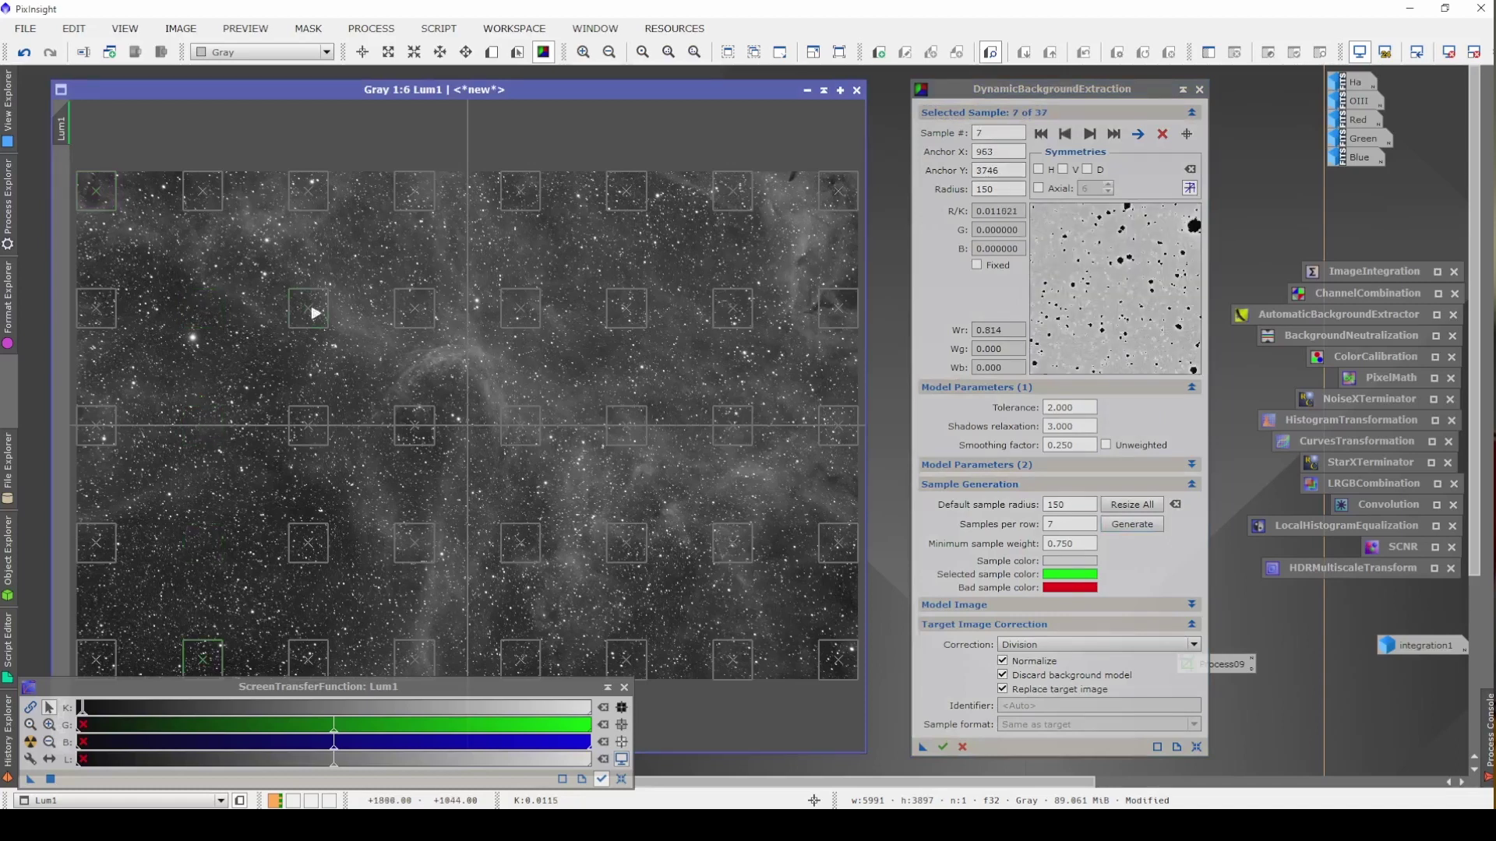
key("Delete")
key("Delete")
key("Delete")
key("Delete")
key("Delete")
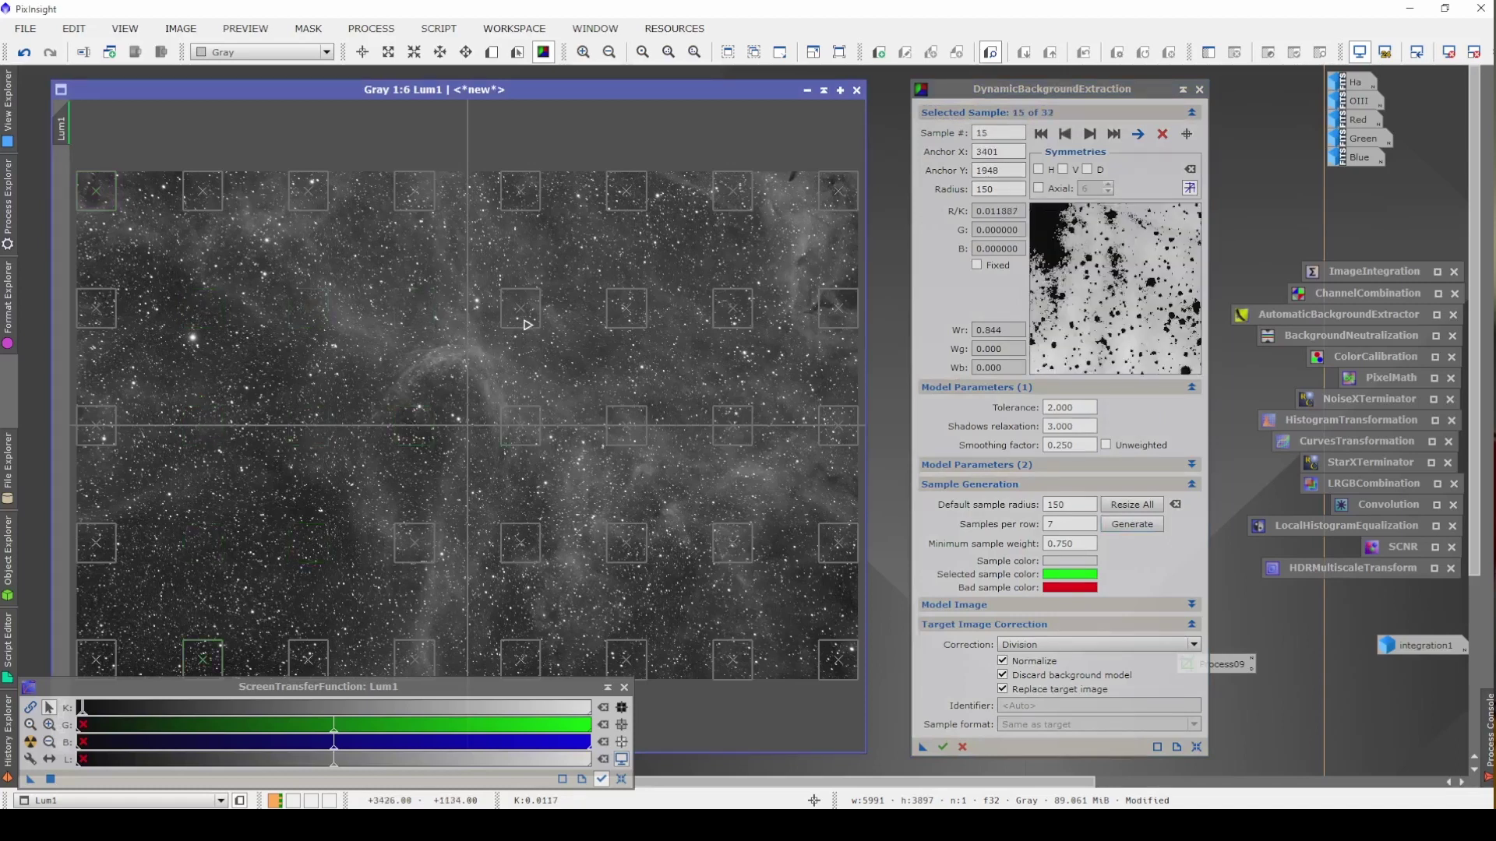
key("Delete")
key("Delete")
key("Delete")
key("Delete")
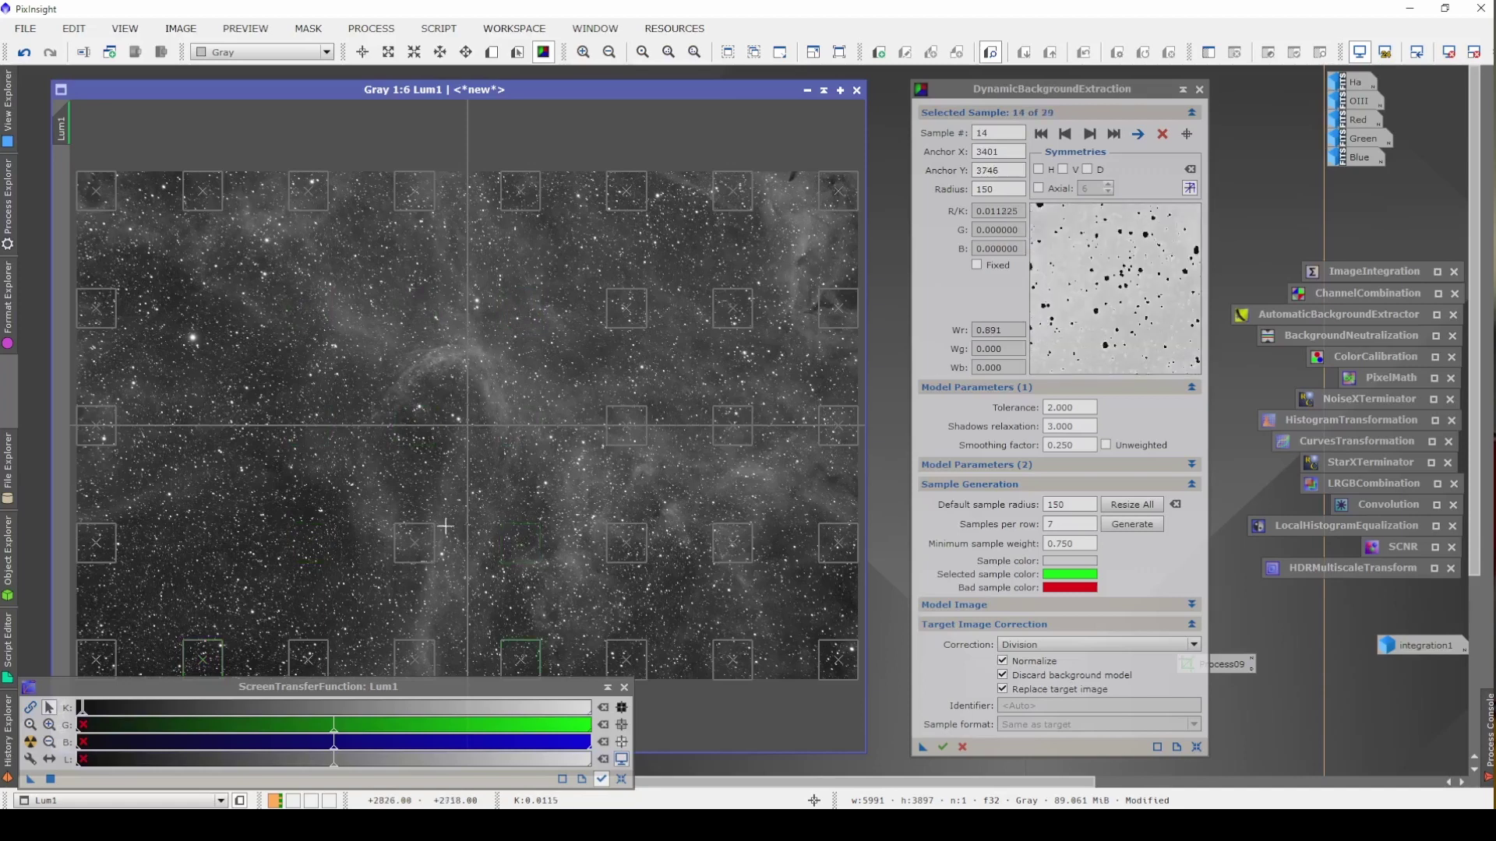
left_click(626, 312)
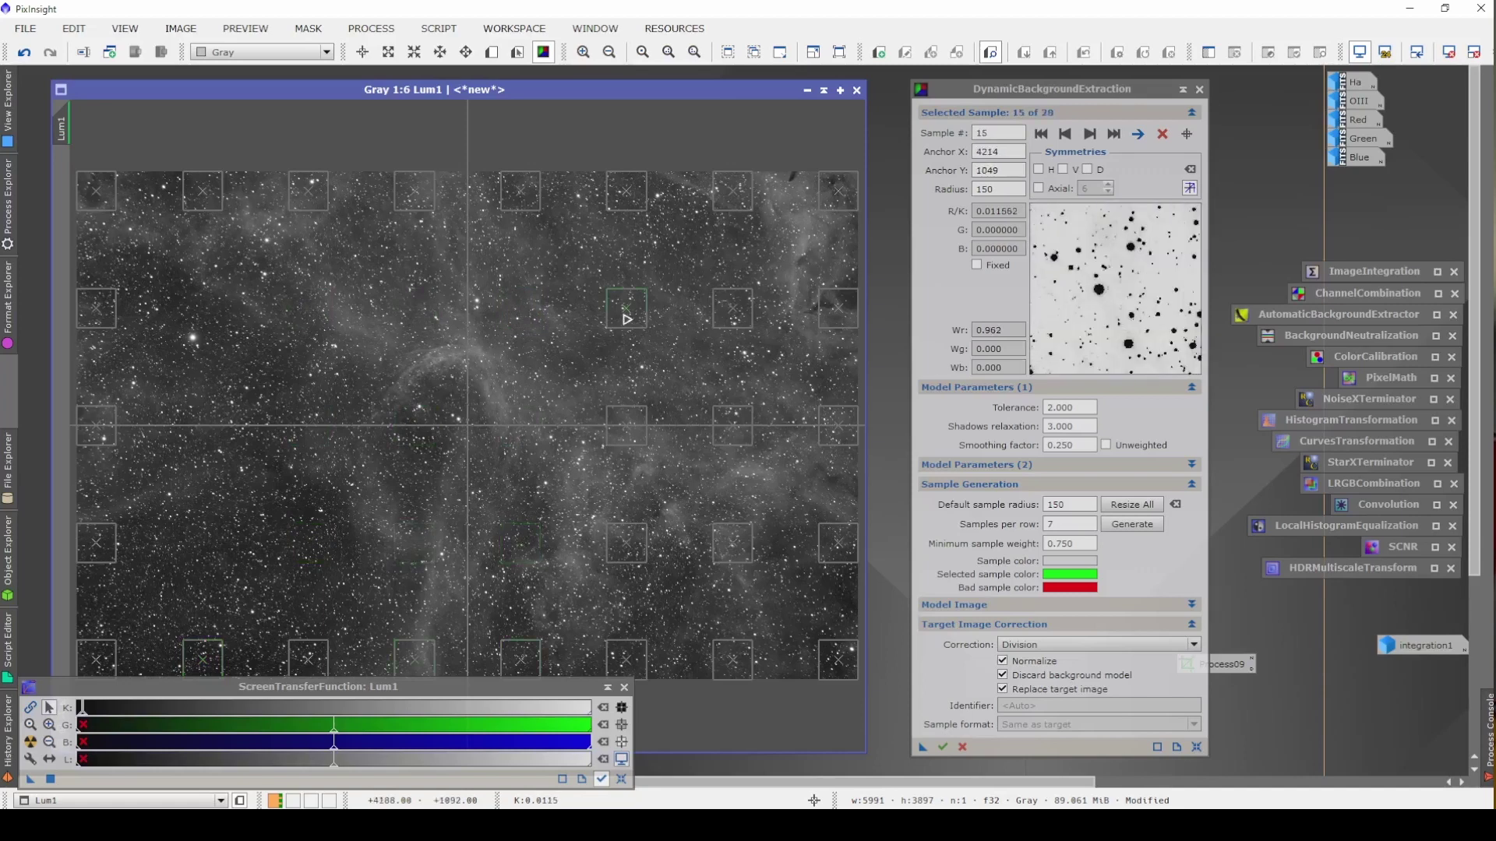
key("Delete")
key("Delete")
key("Delete")
left_click(724, 316)
key("Delete")
key("Delete")
key("Delete")
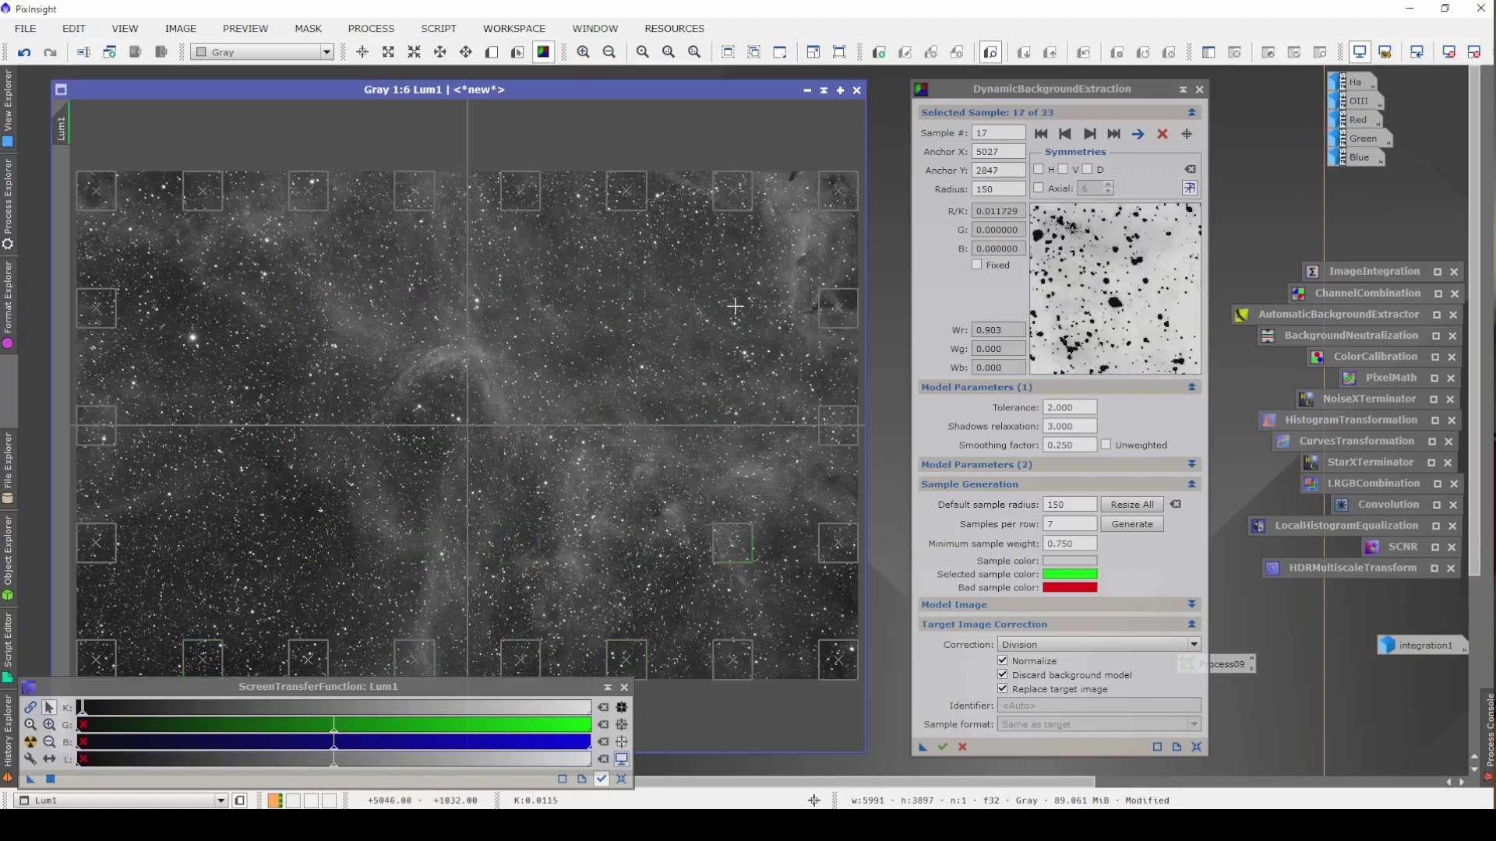
Store the DynamicBackgroundExtraction setup as a process icon on the workspace, then run it on Lum1 and close the session.
left_click_drag(921, 749, 1305, 748)
left_click(943, 749)
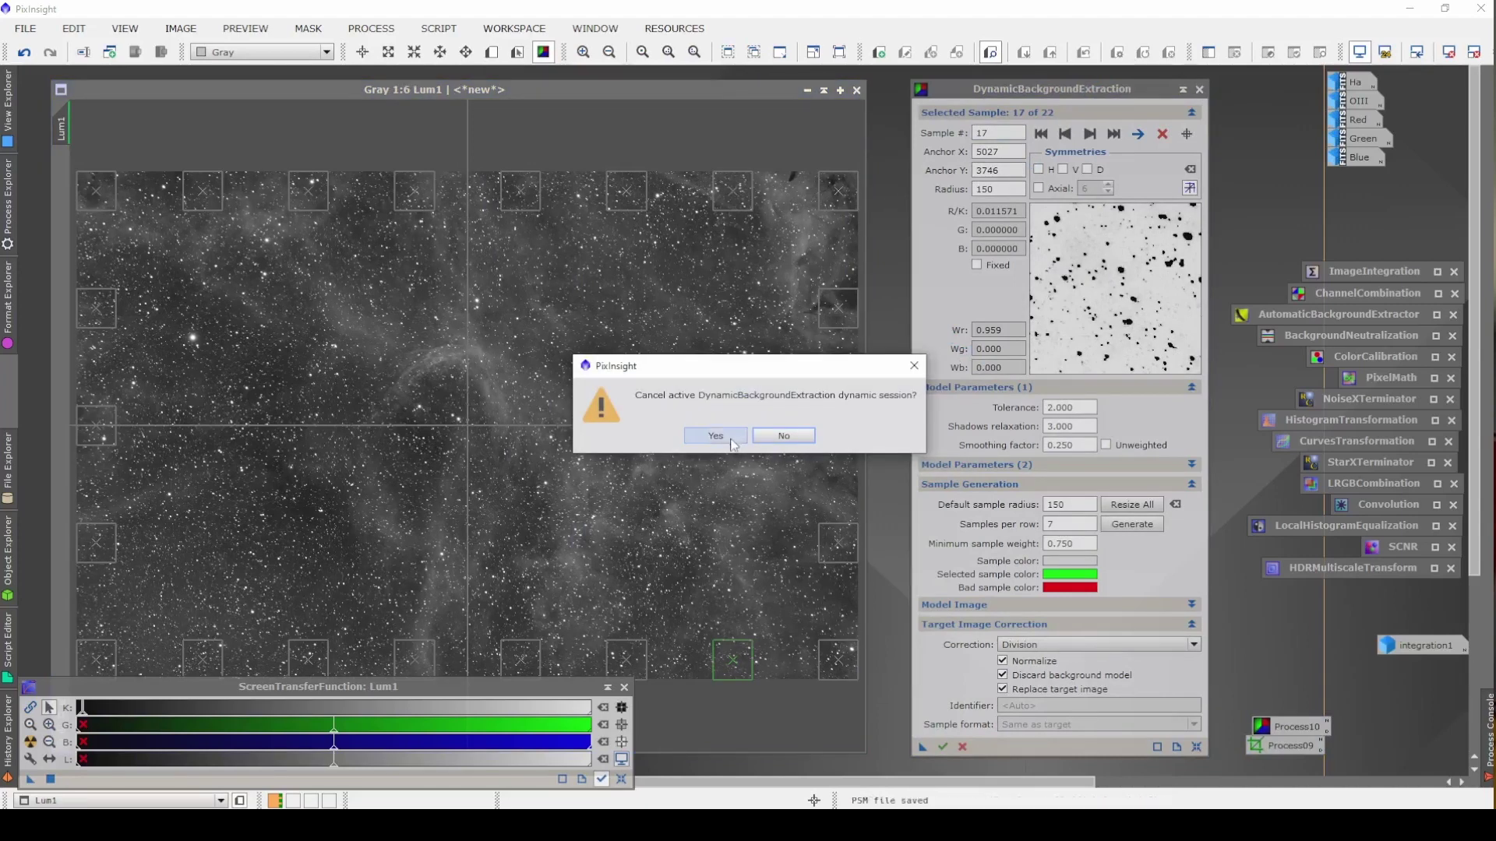
left_click(733, 443)
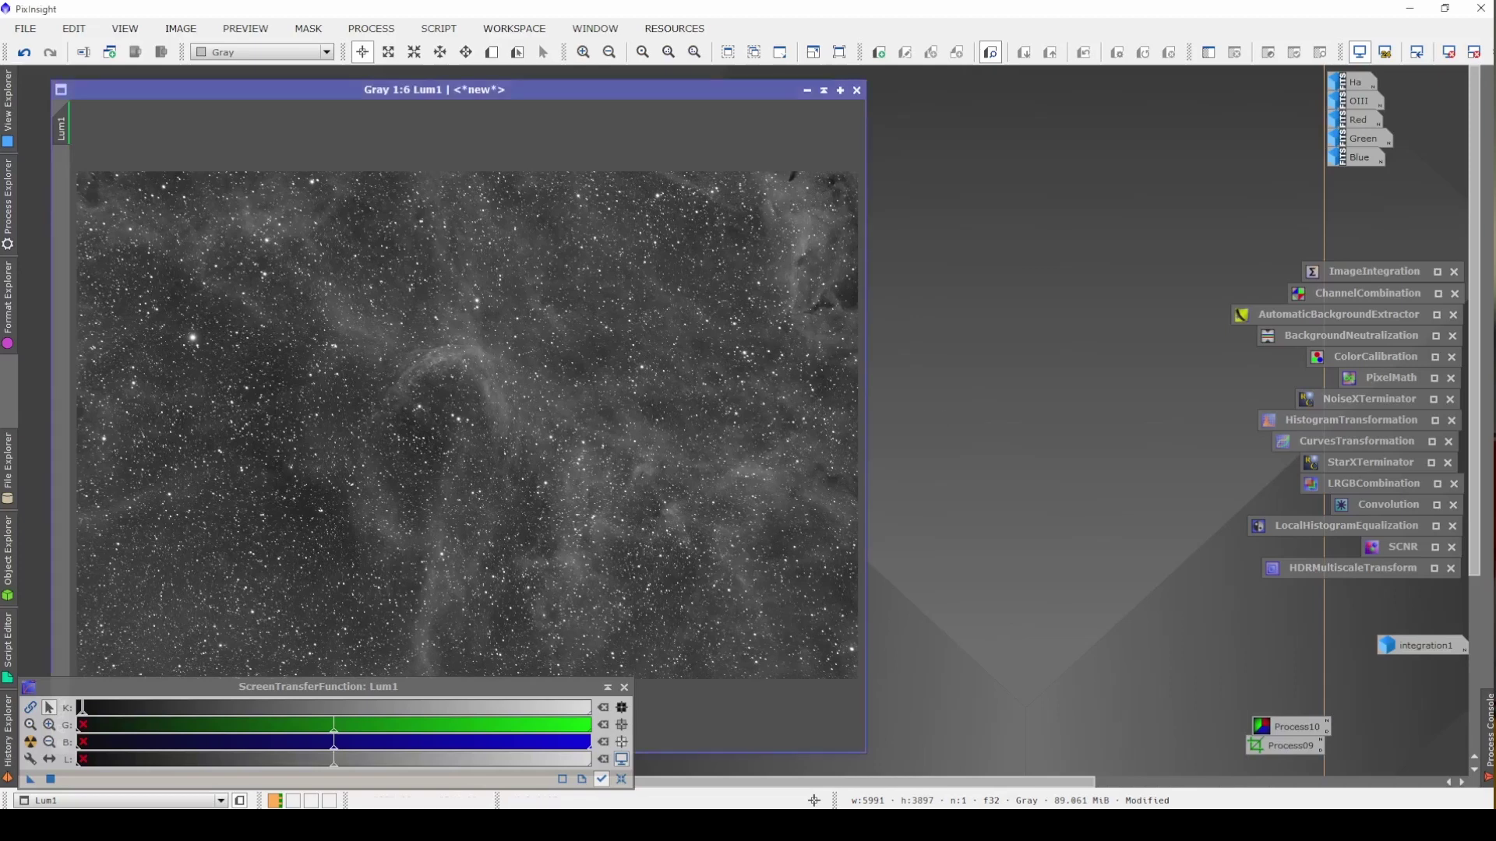
Apply AutomaticBackgroundExtractor to Lum1 with Subtraction, Discard background model and Replace target image enabled, and refresh the automatic screen stretch.
double_click(1363, 316)
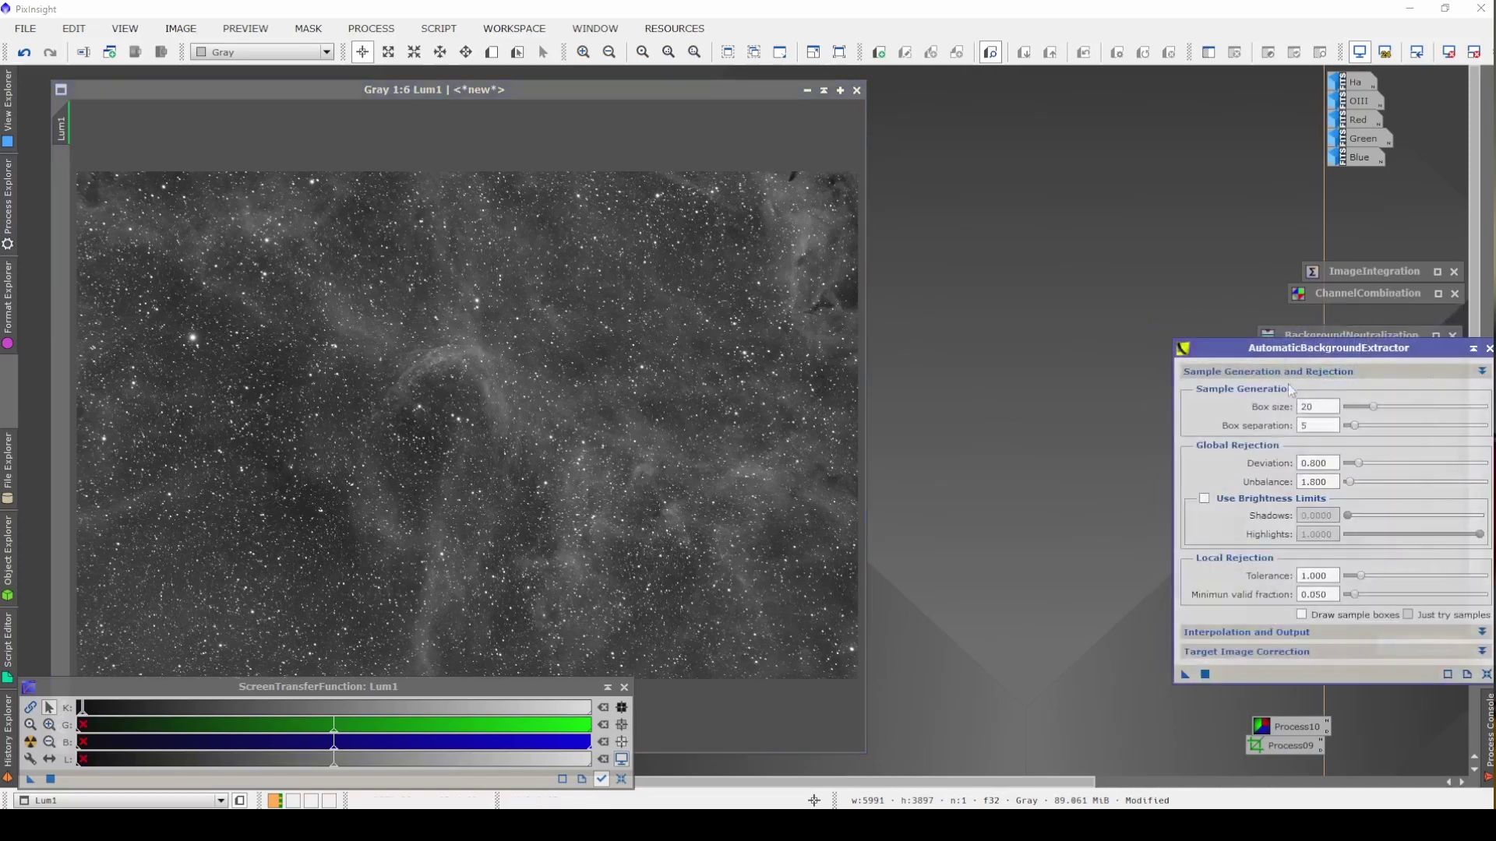
left_click_drag(1262, 360, 979, 146)
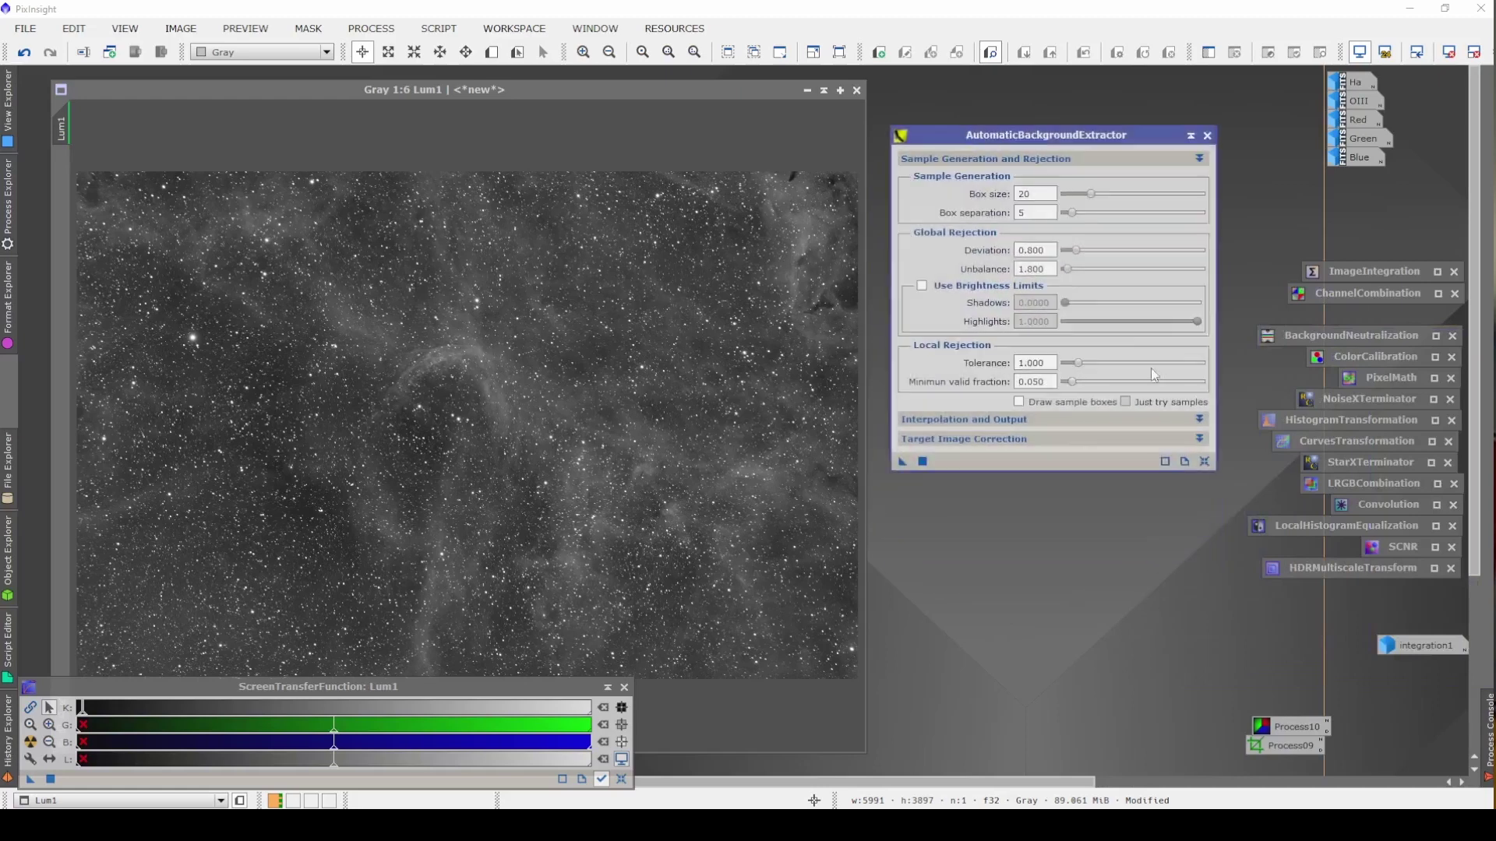
left_click(1193, 443)
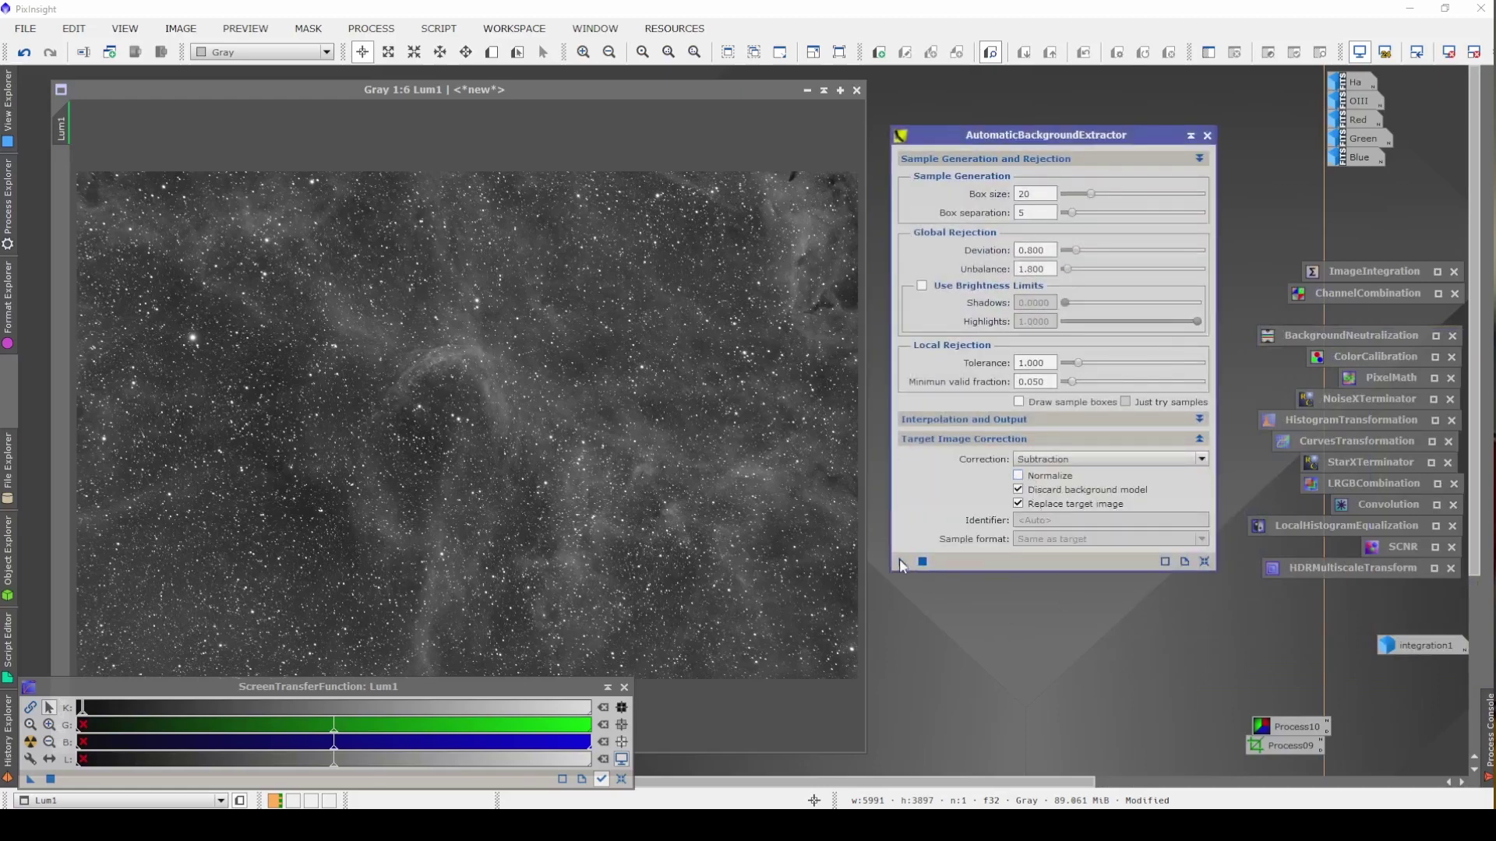
left_click_drag(901, 562, 577, 436)
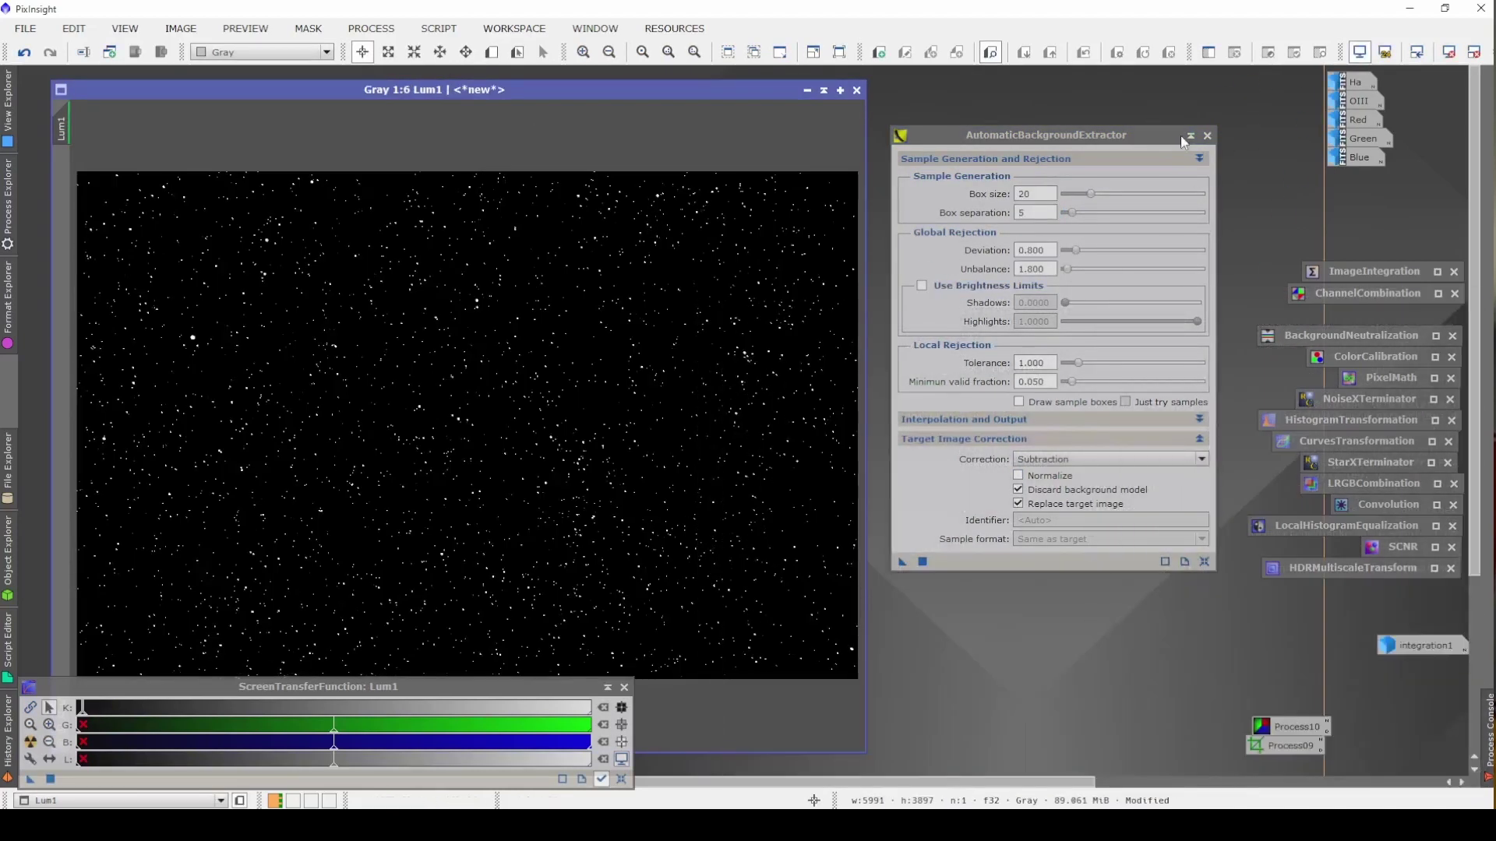
left_click(1190, 135)
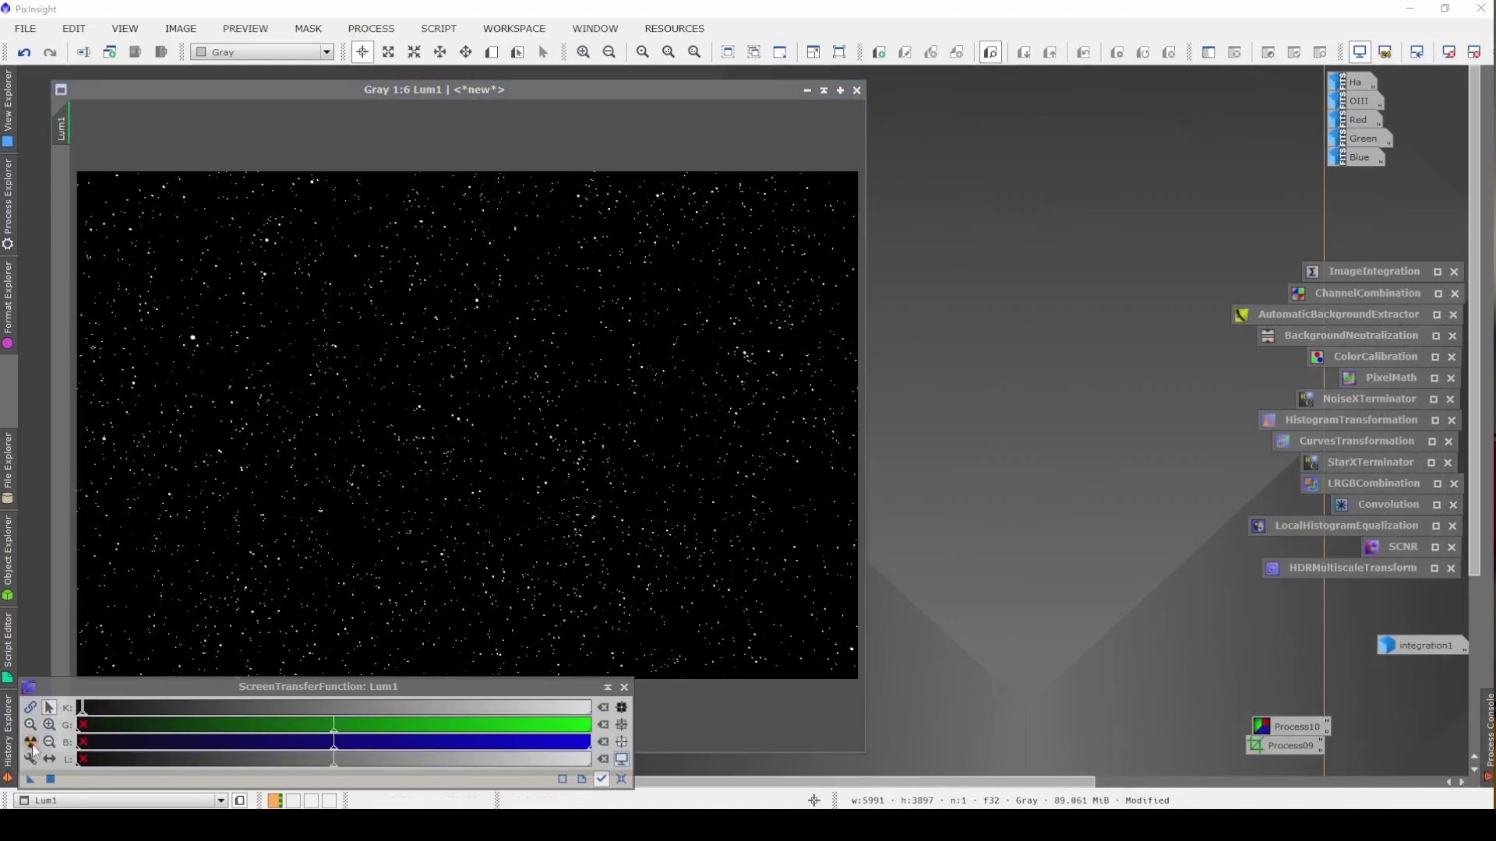
left_click(32, 746)
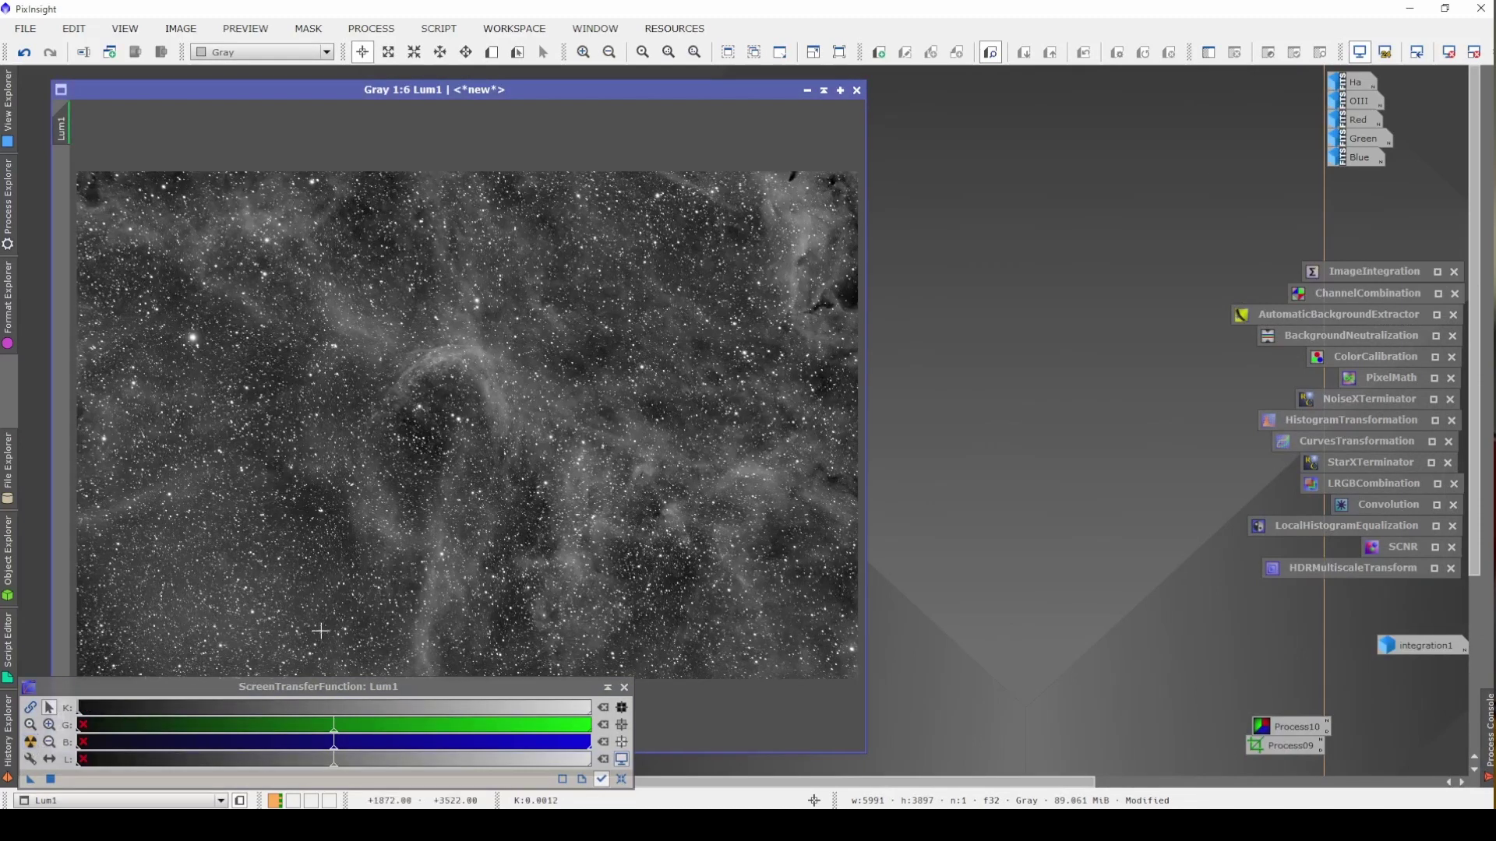
Examine the noise, stars and nebula detail of the background-corrected Lum1 image at several magnifications.
scroll(608, 481, "up", 6)
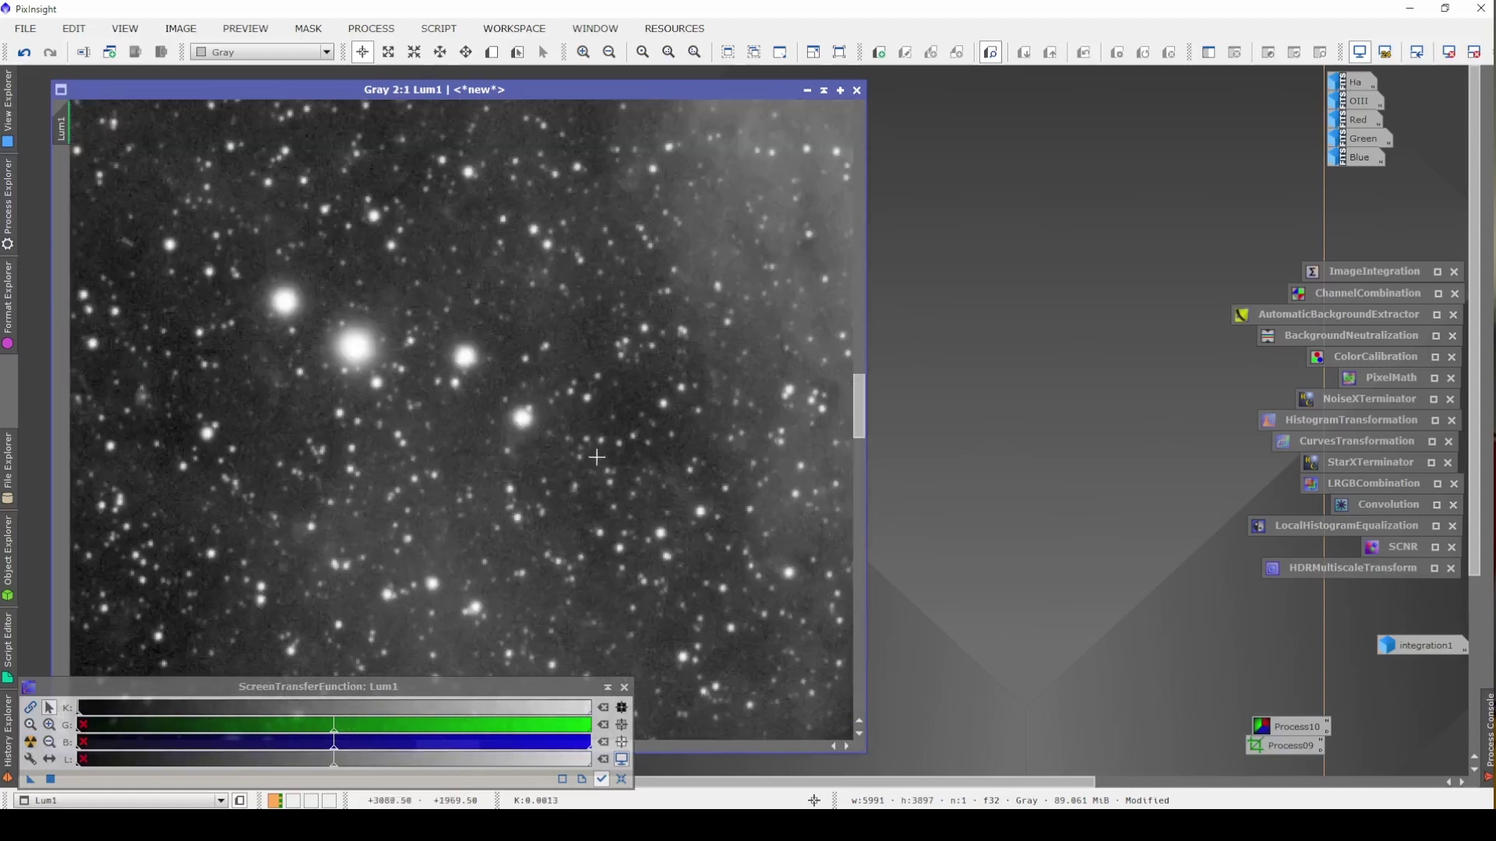
scroll(569, 436, "down", 4)
scroll(483, 414, "up", 3)
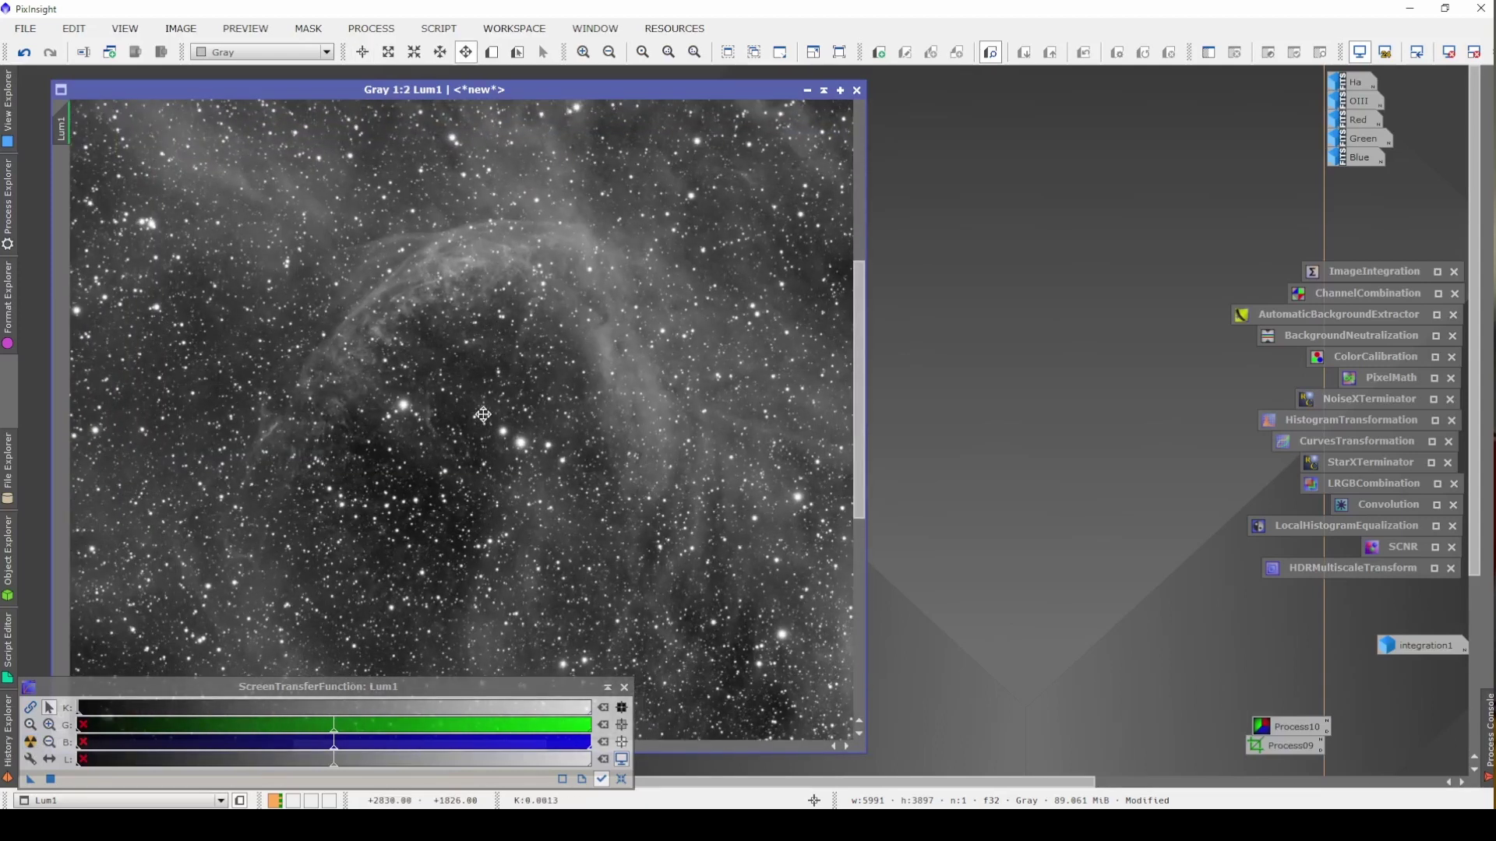
left_click_drag(369, 250, 384, 407)
scroll(384, 408, "up", 1)
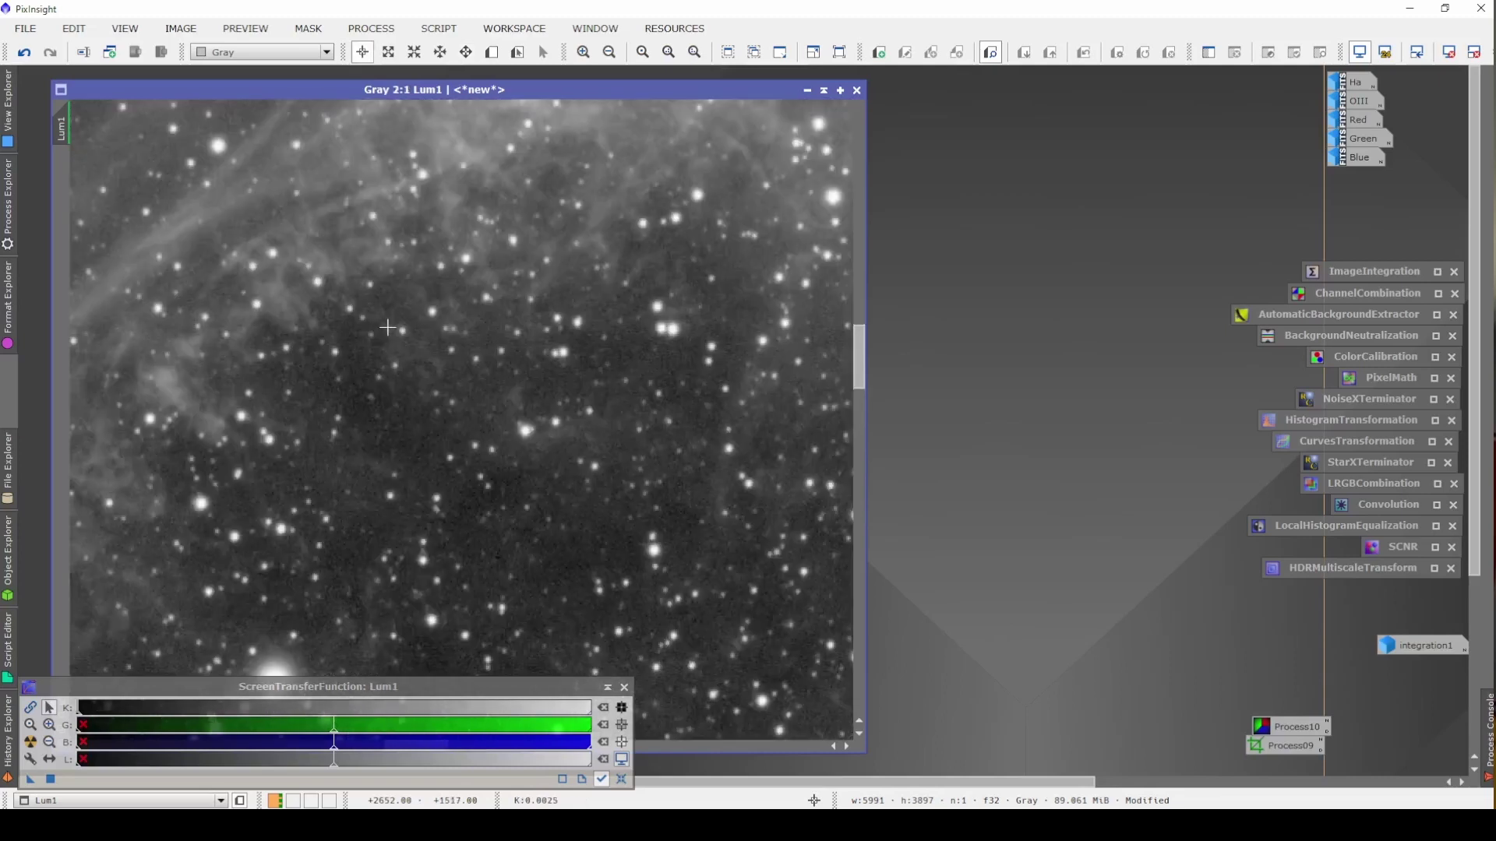
key("space")
left_click_drag(423, 197, 494, 403)
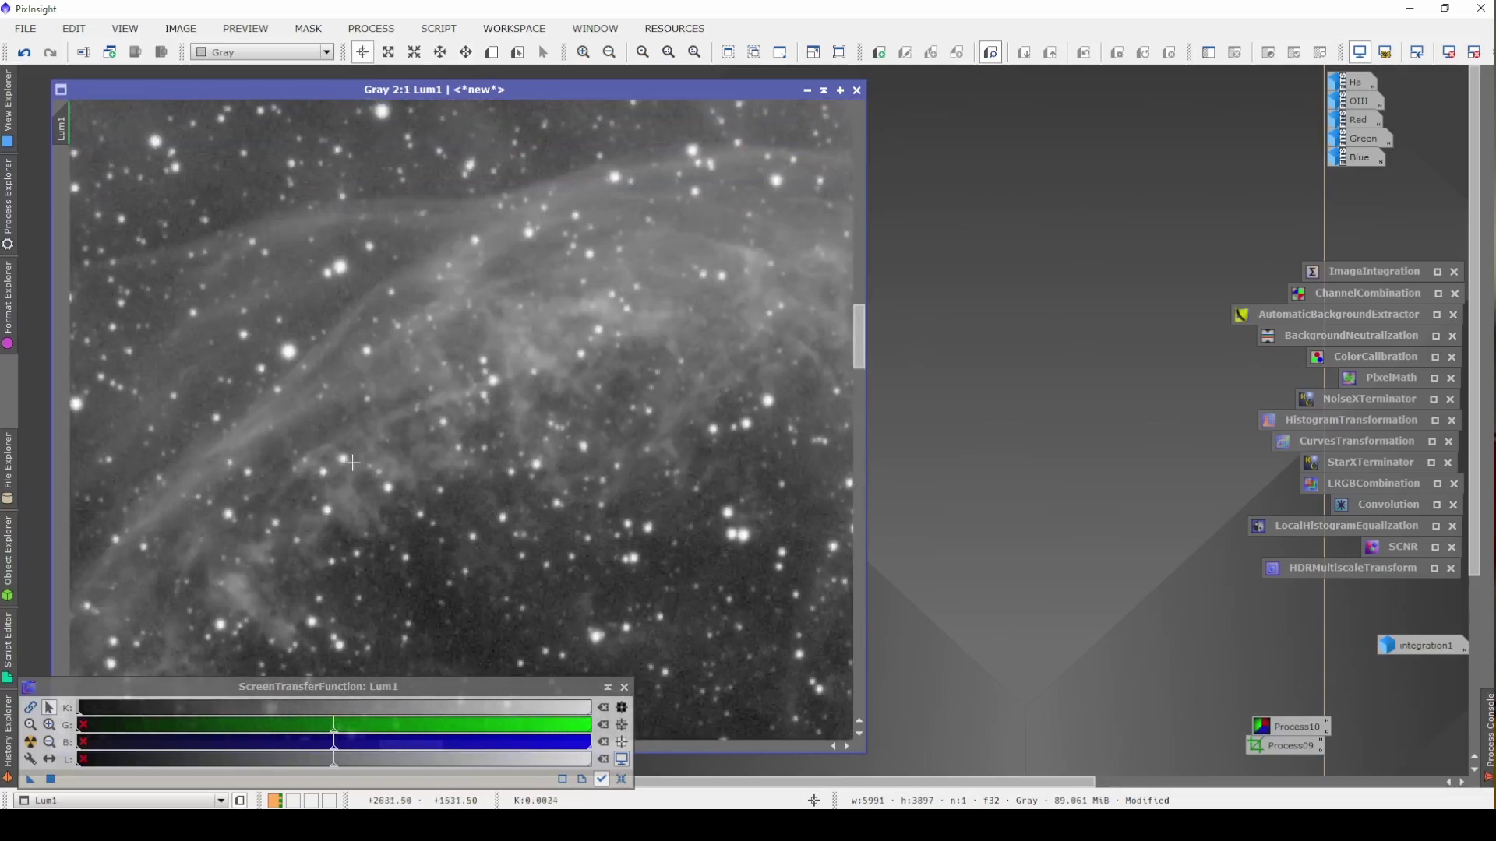
left_click_drag(321, 528, 740, 260)
scroll(653, 382, "down", 1)
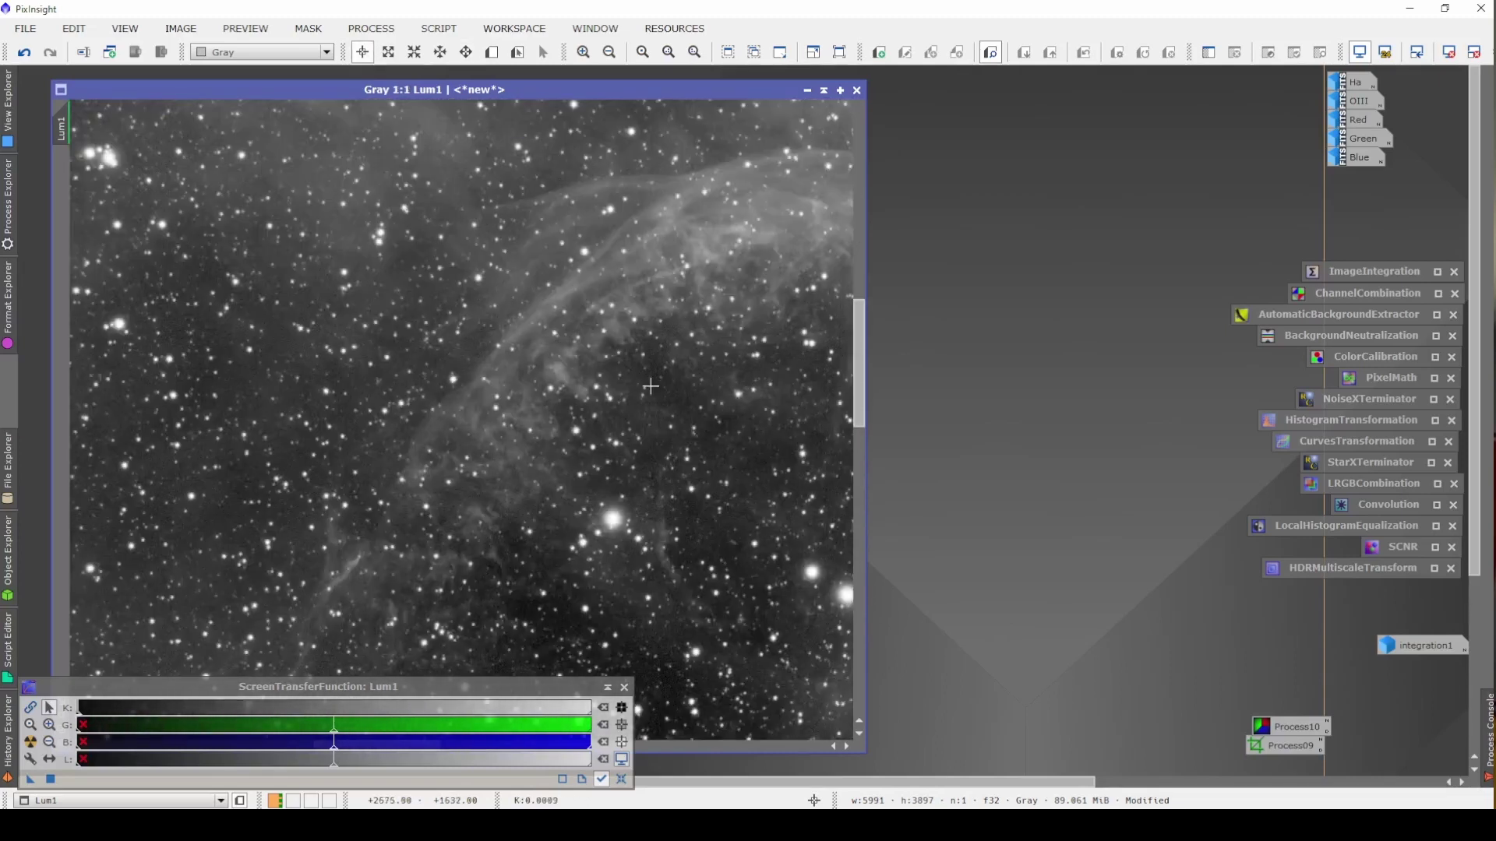
key("space")
left_click_drag(120, 268, 523, 389)
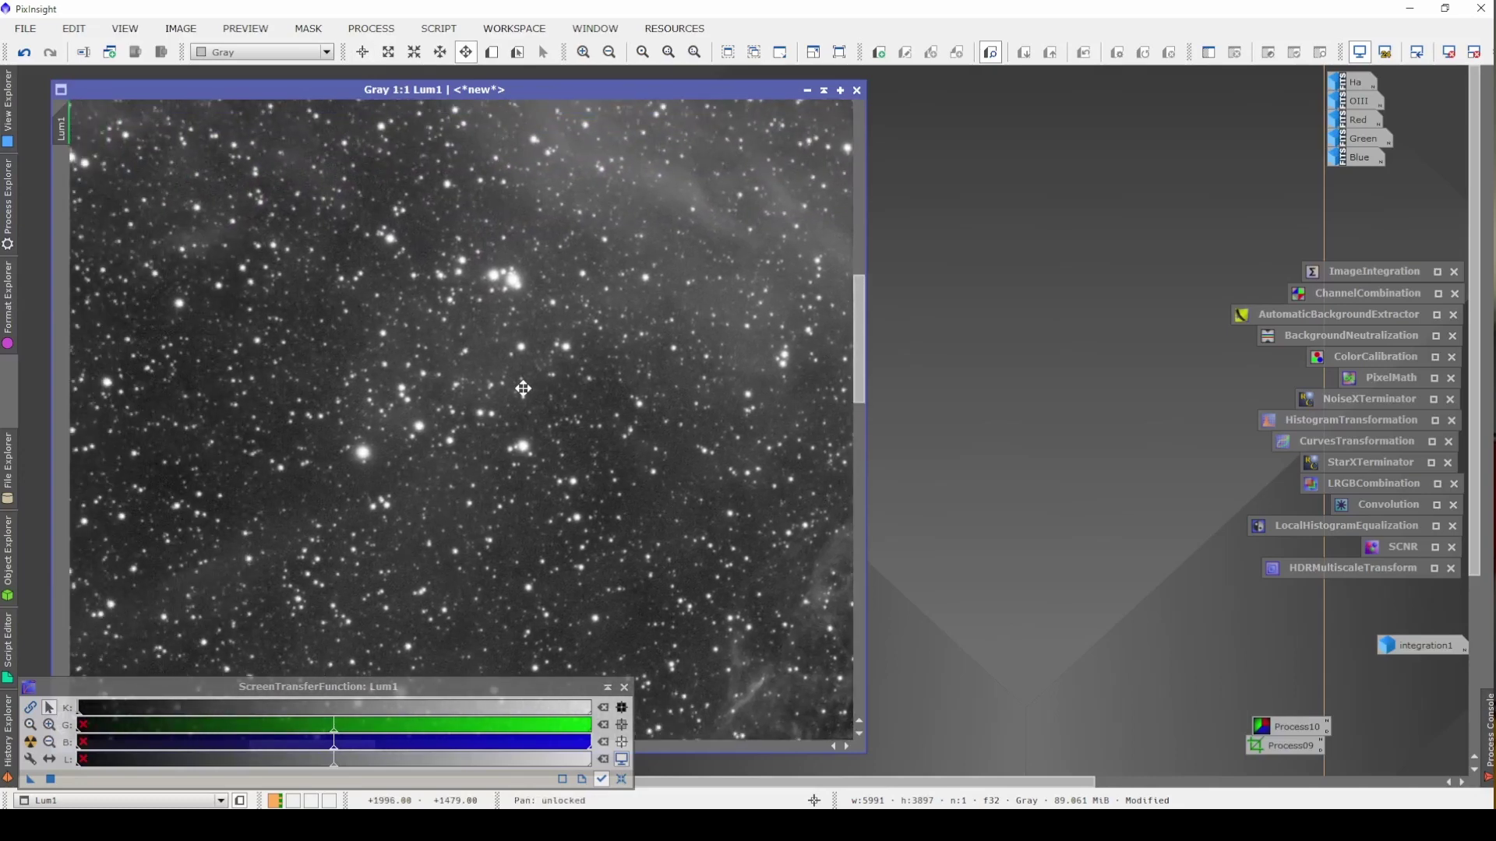
left_click_drag(720, 559, 393, 247)
left_click_drag(622, 420, 316, 170)
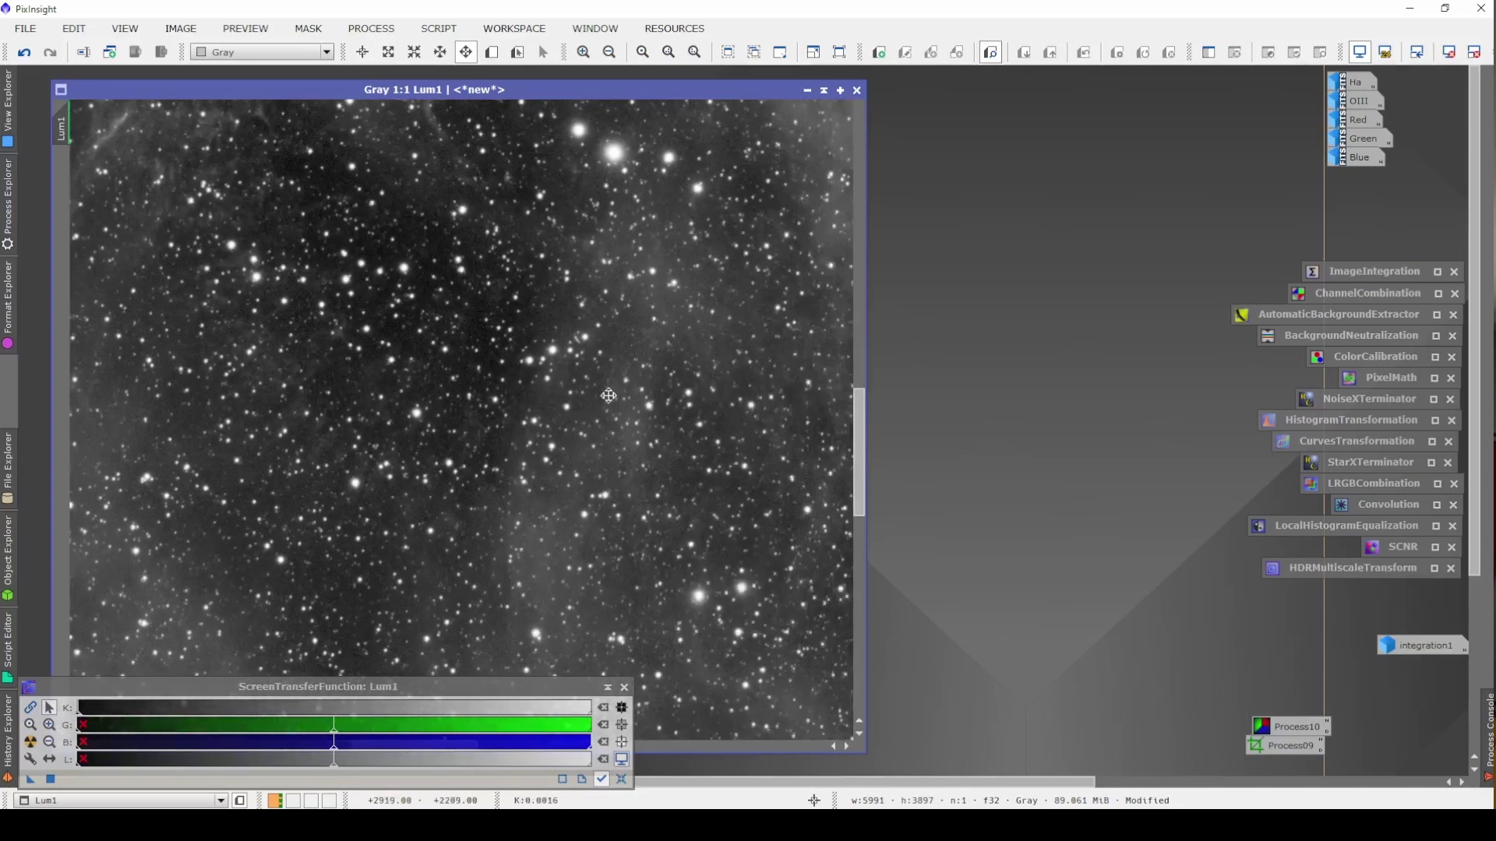
scroll(609, 395, "down", 6)
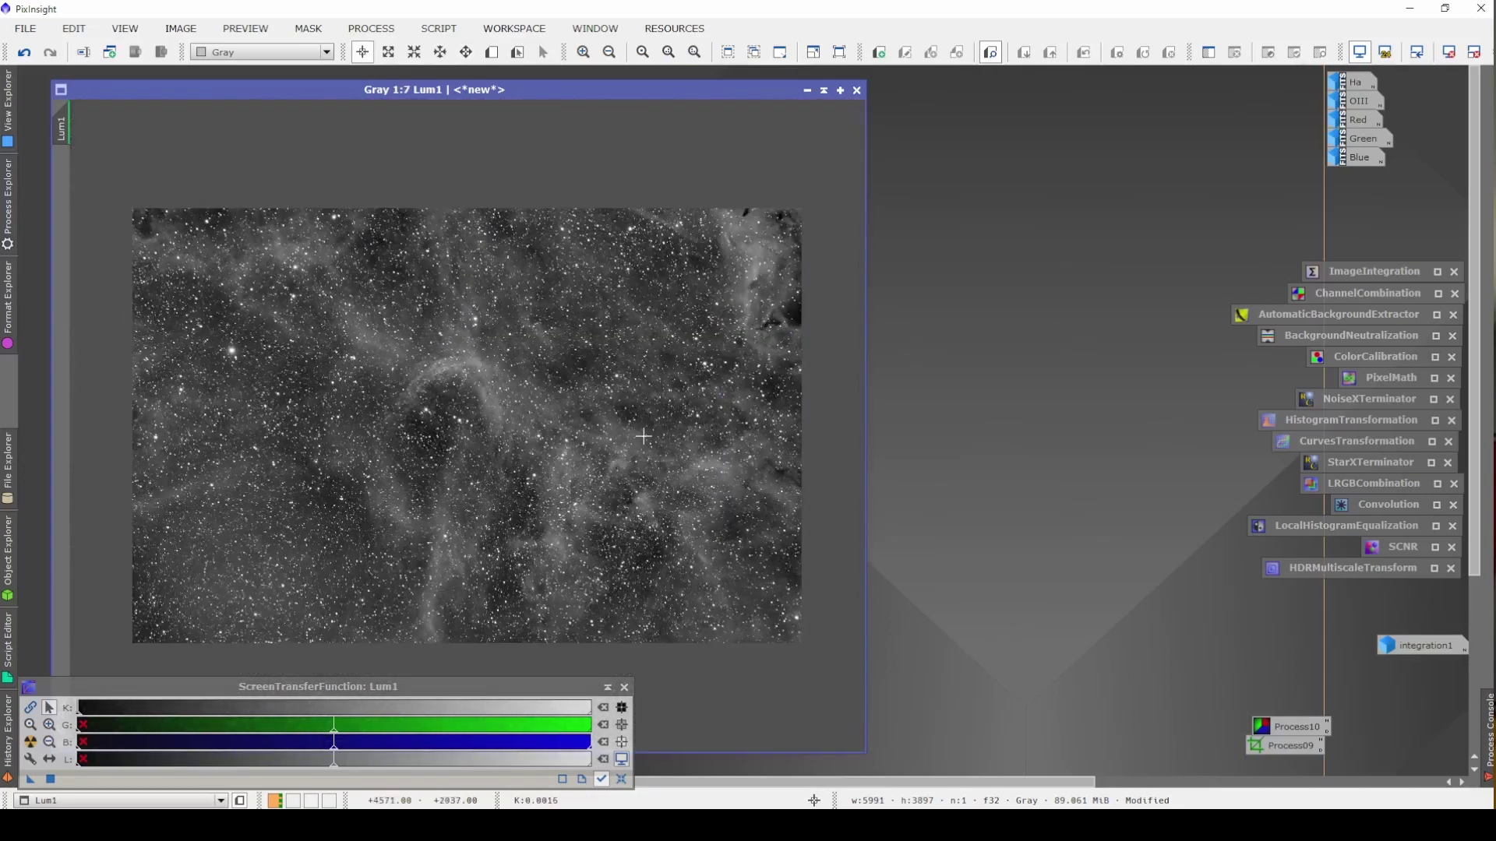
scroll(575, 331, "up", 2)
scroll(575, 331, "down", 1)
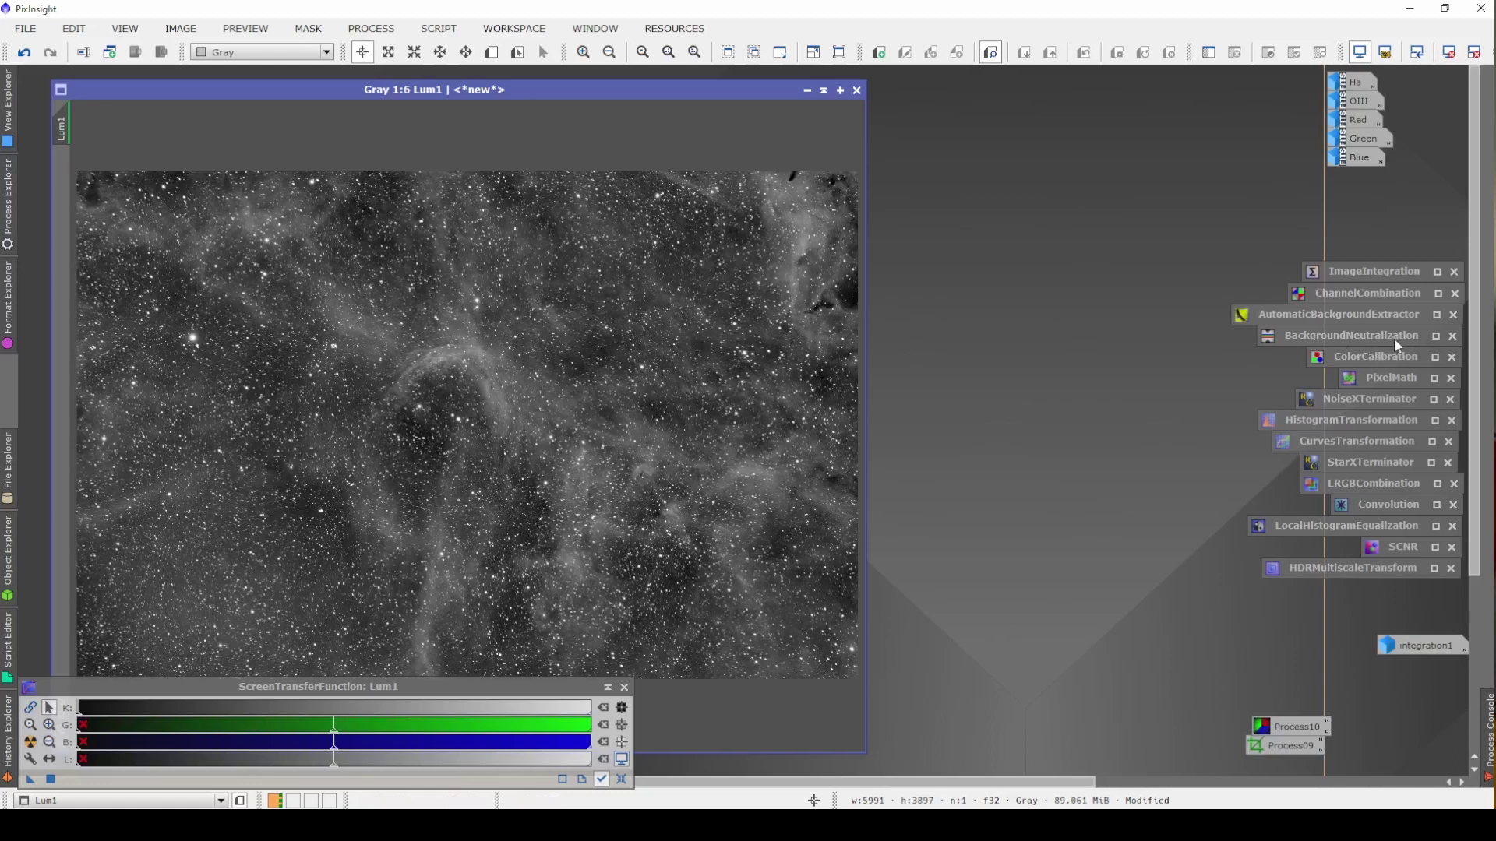
Apply NoiseXTerminator to Lum1 using AI version 2 with Denoise 0.90, Detail 0.15 and Linear enabled.
double_click(1367, 399)
left_click(880, 549)
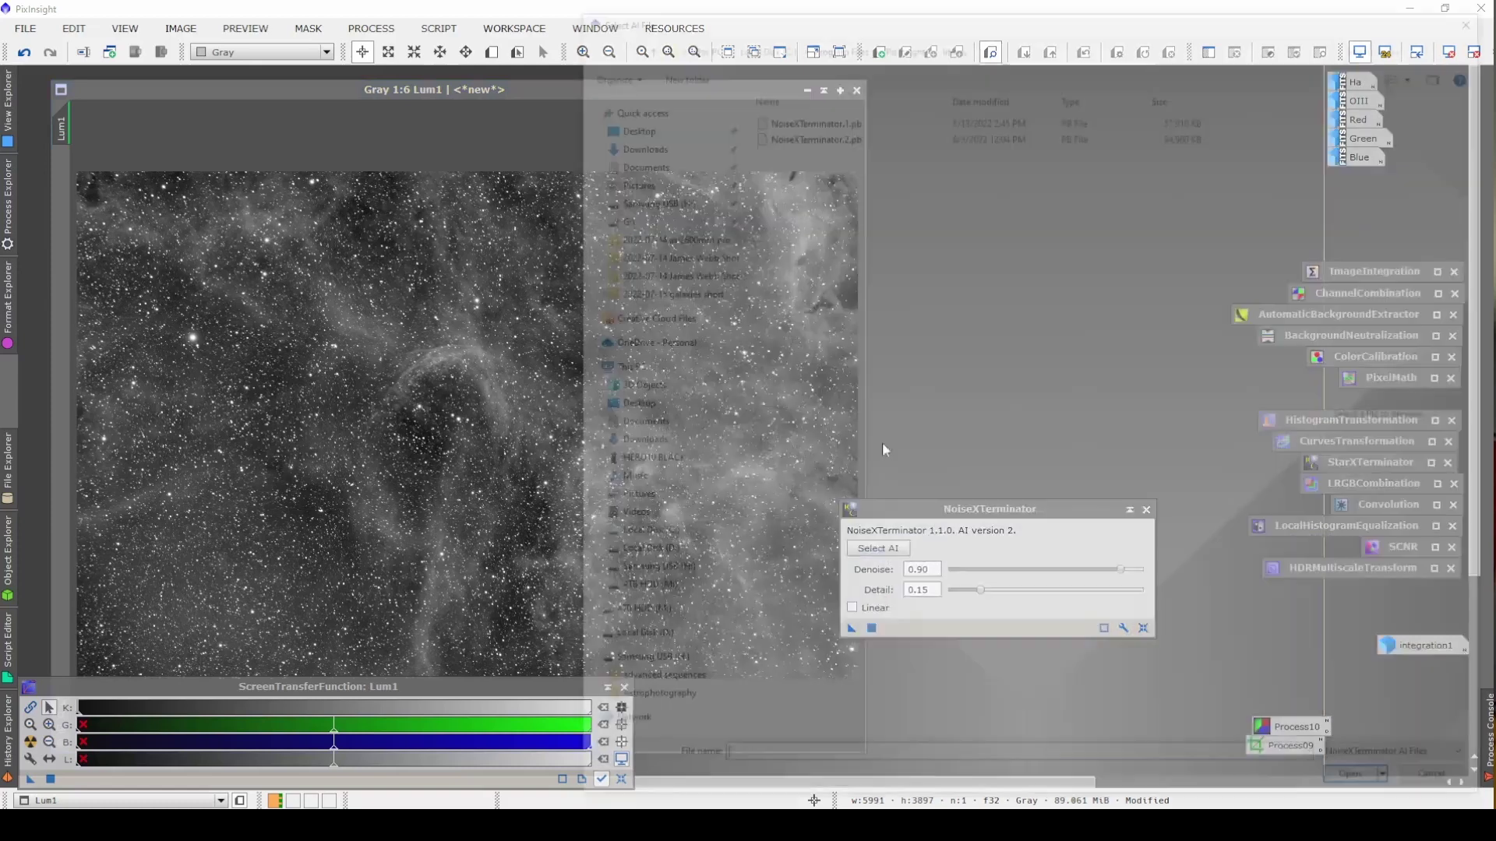
double_click(849, 136)
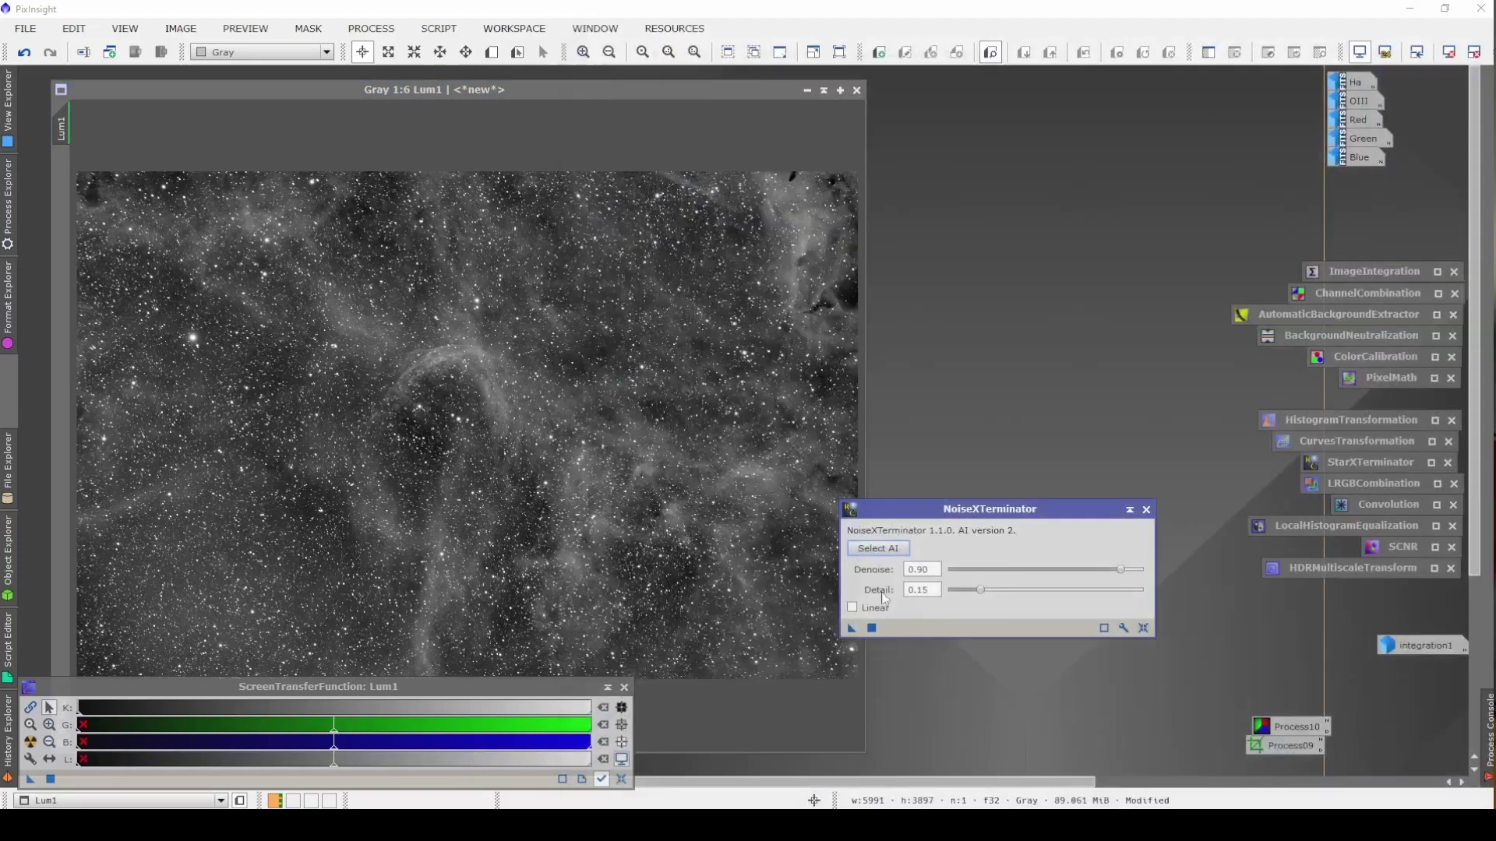
left_click(853, 609)
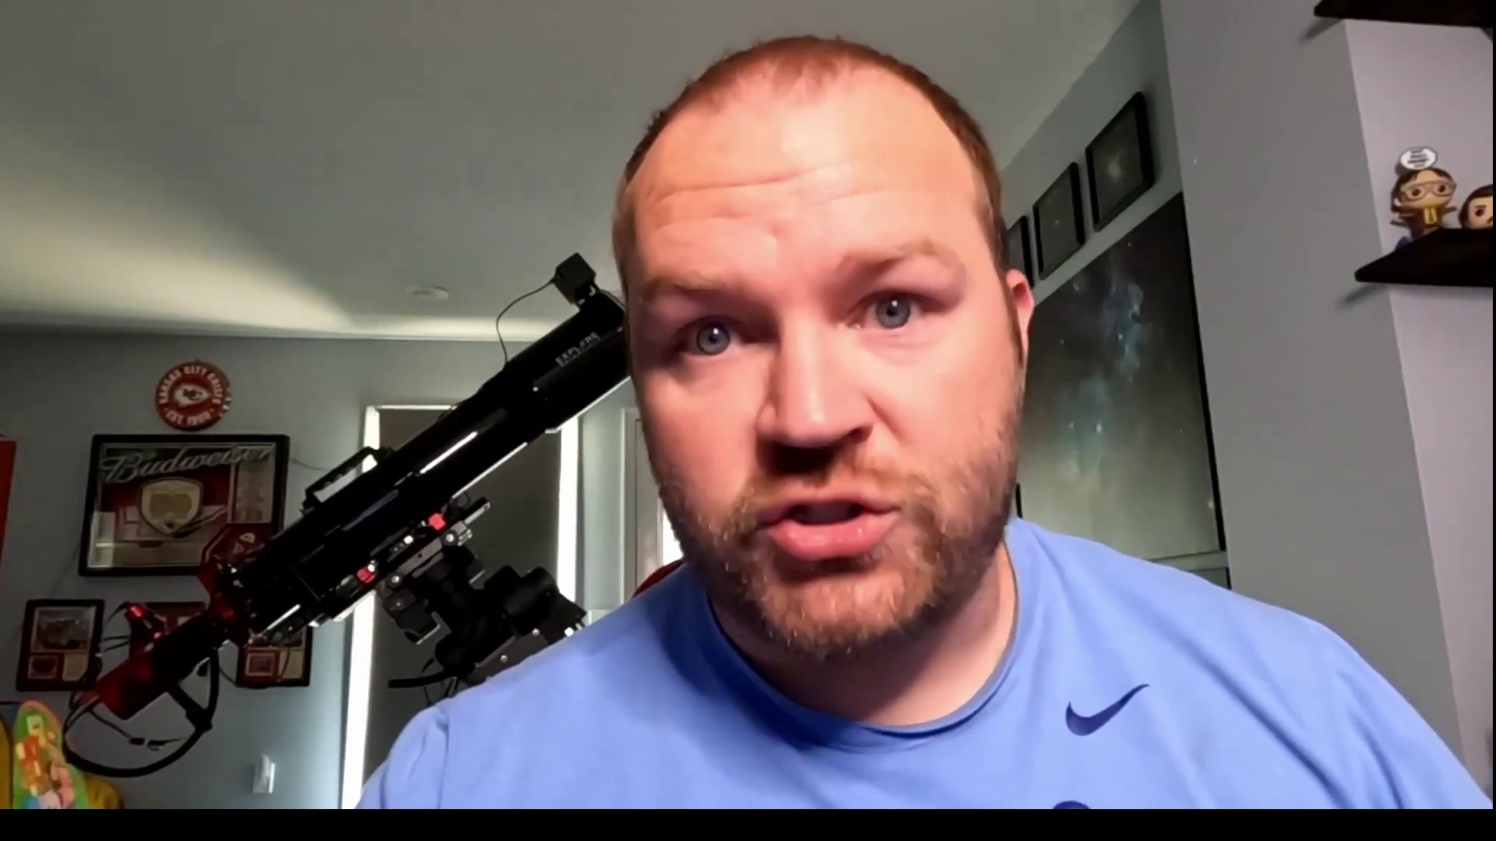
left_click_drag(652, 449, 654, 450)
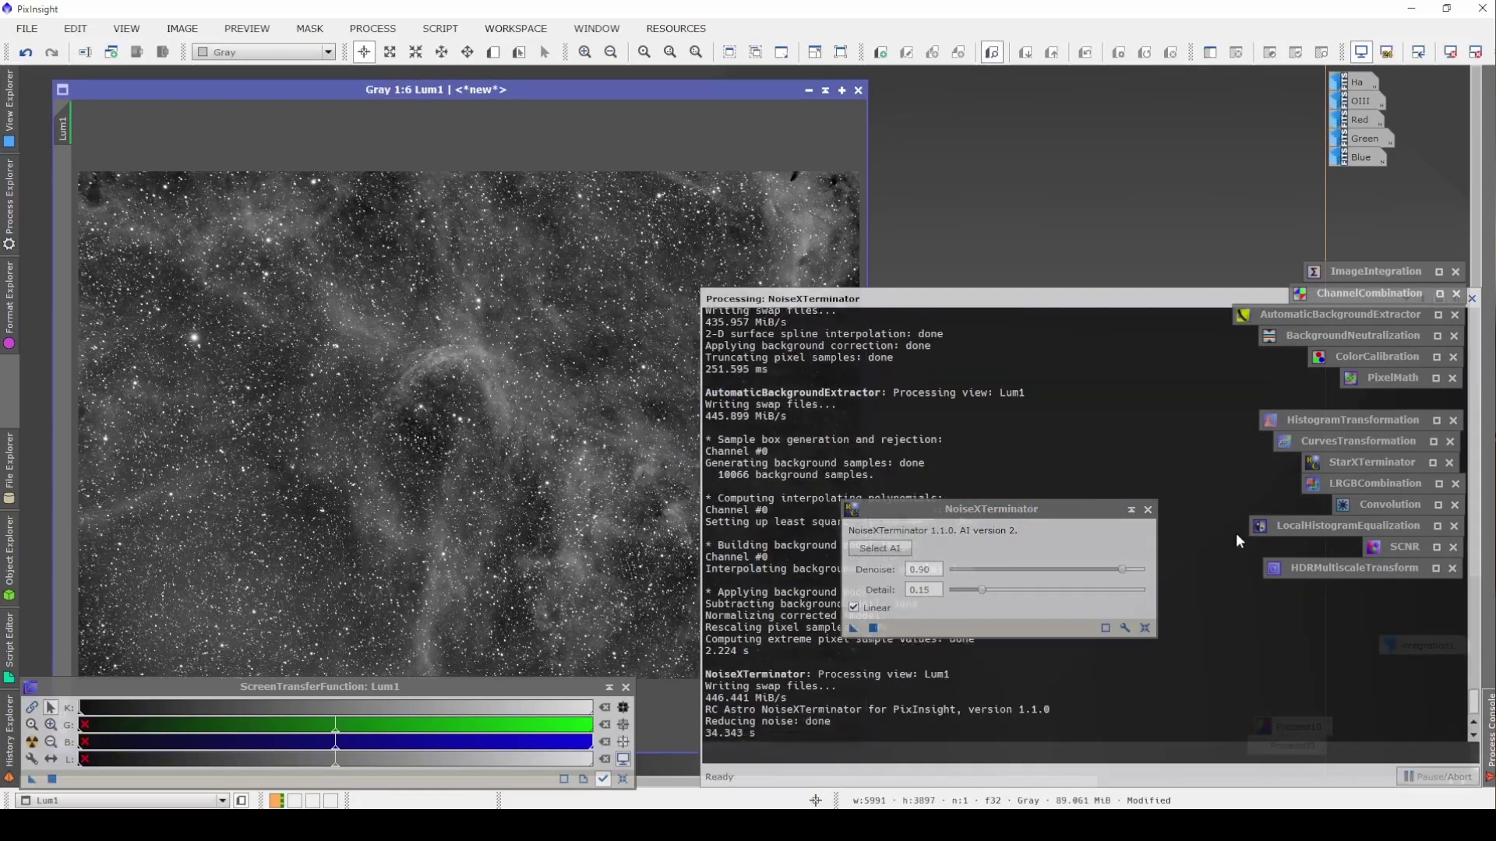
left_click(1131, 510)
Compare Lum1 close up before and after noise reduction by undoing and redoing it, leaving the noise reduction applied.
scroll(418, 396, "up", 5)
scroll(378, 262, "down", 2)
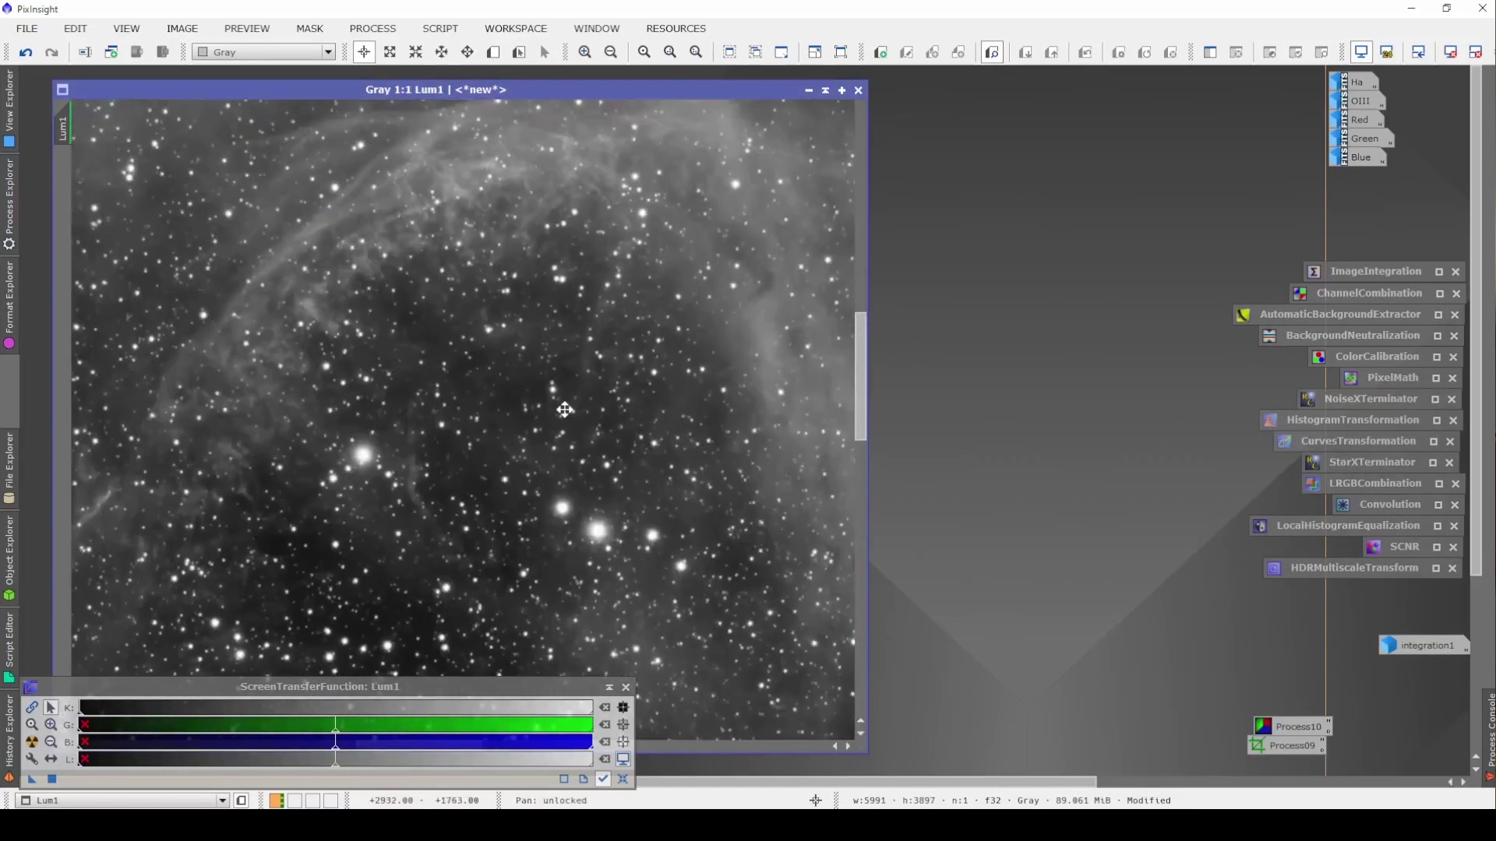
scroll(559, 402, "up", 5)
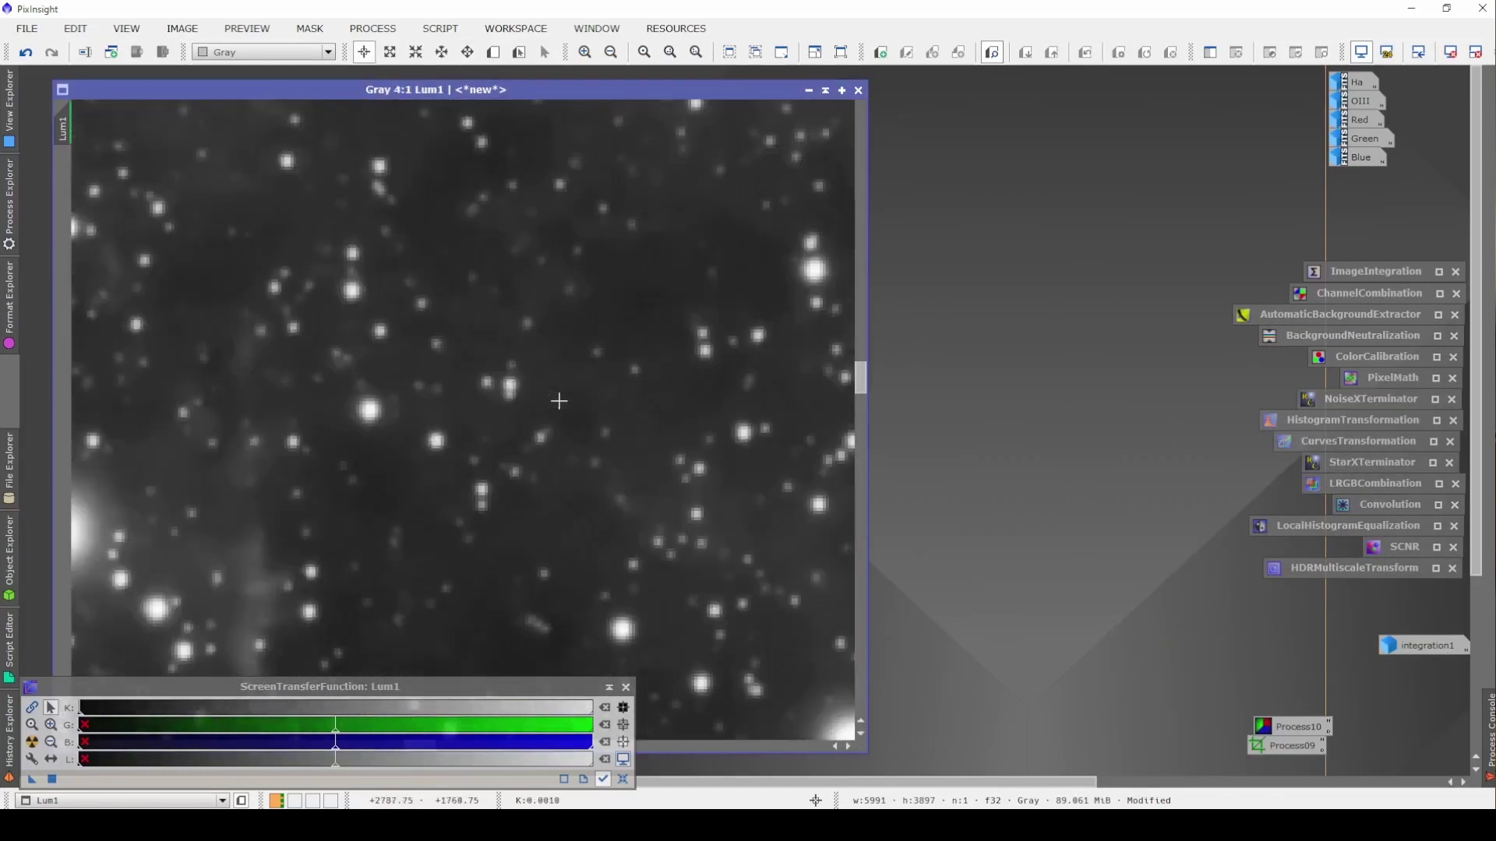
left_click(26, 53)
left_click(51, 53)
left_click(26, 53)
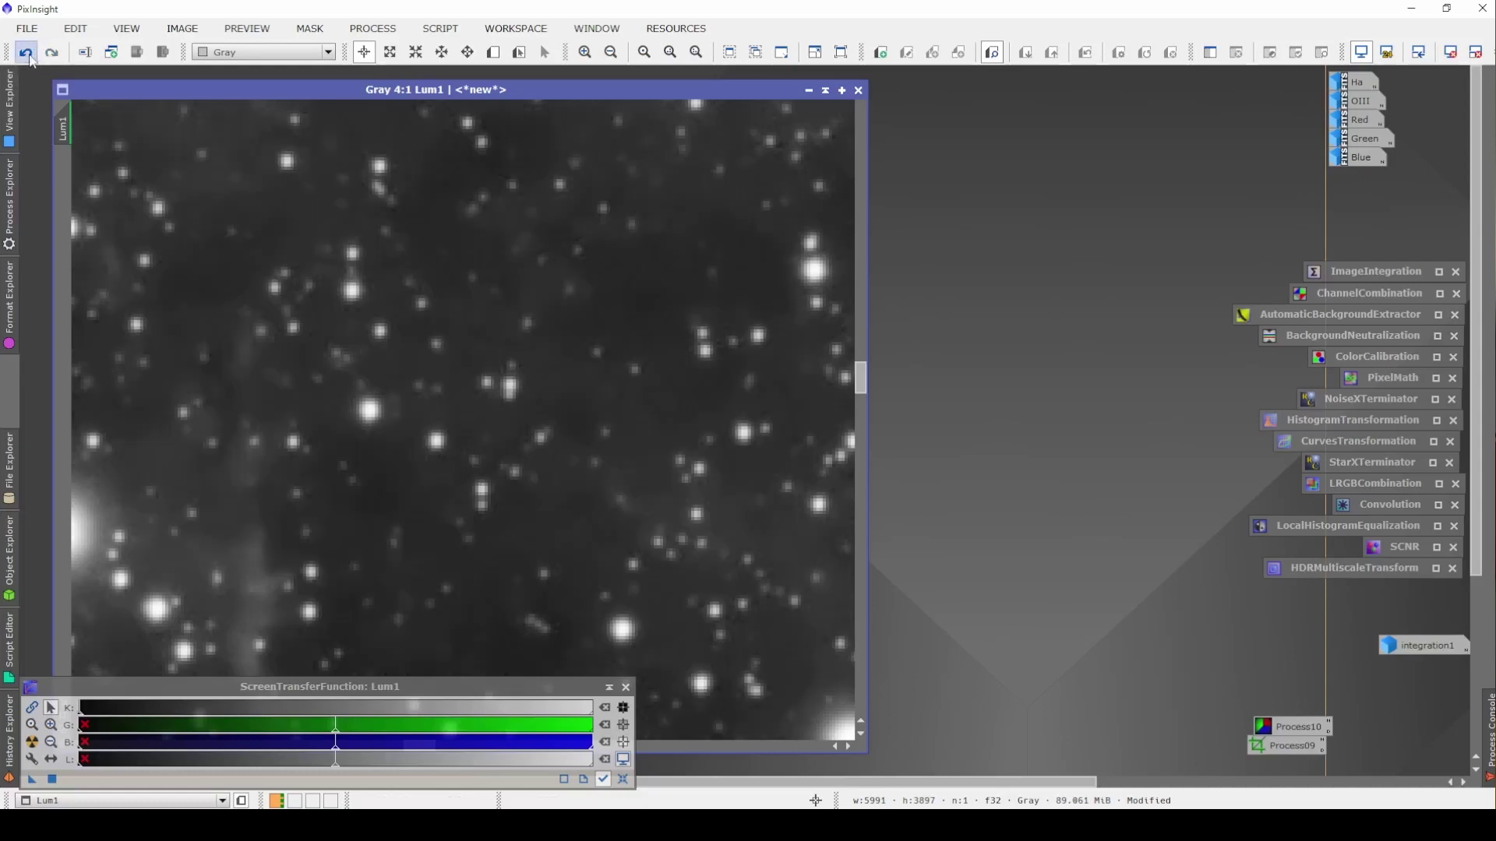
key("alt+p")
left_click_drag(651, 390, 514, 634)
scroll(514, 479, "down", 1)
left_click_drag(500, 240, 357, 587)
key("alt+r")
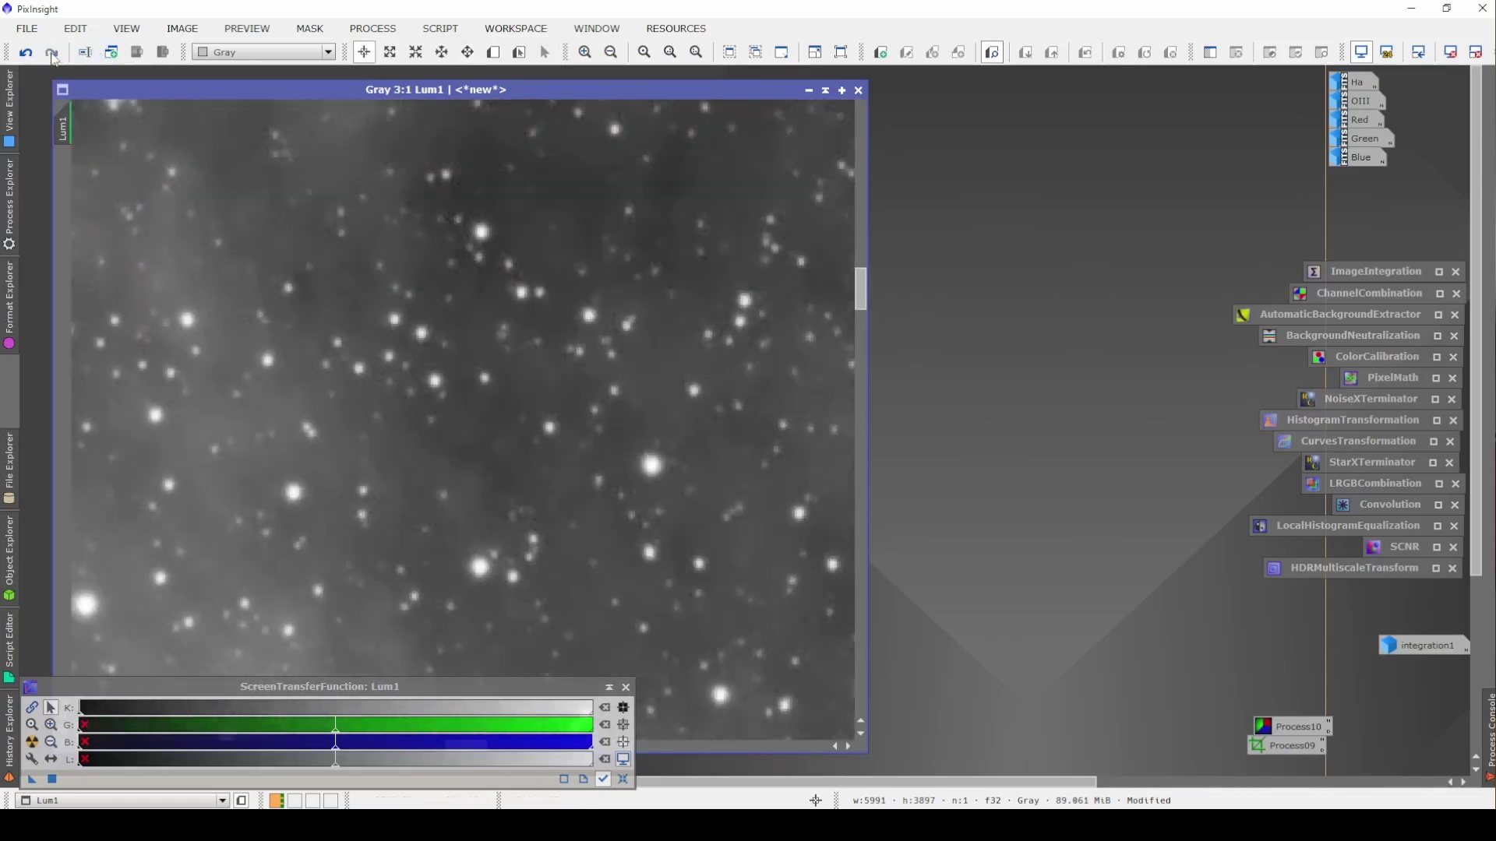
left_click(51, 55)
scroll(347, 278, "up", 5)
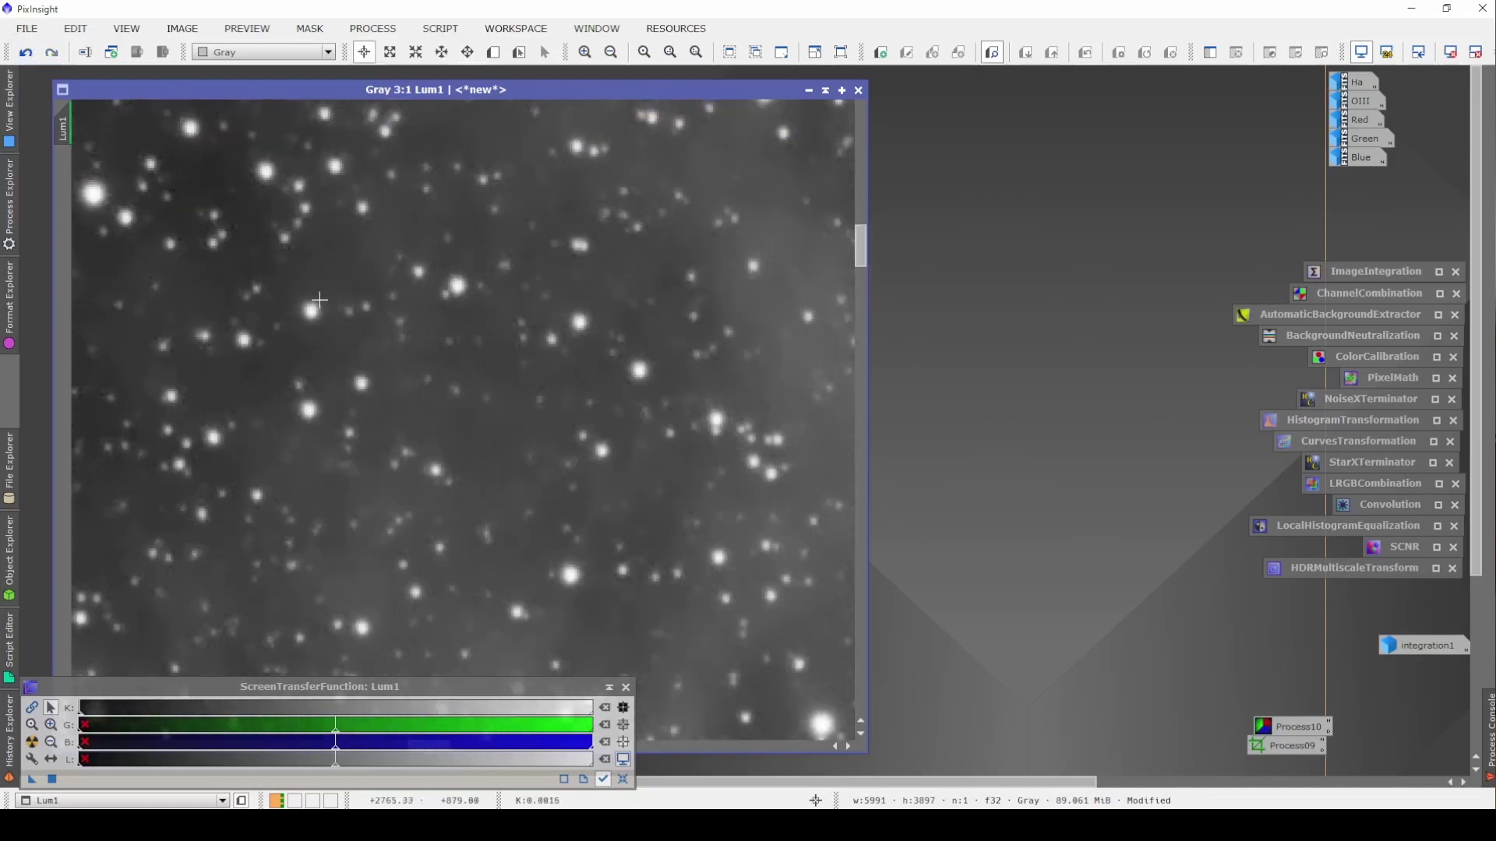
scroll(671, 405, "up", 2)
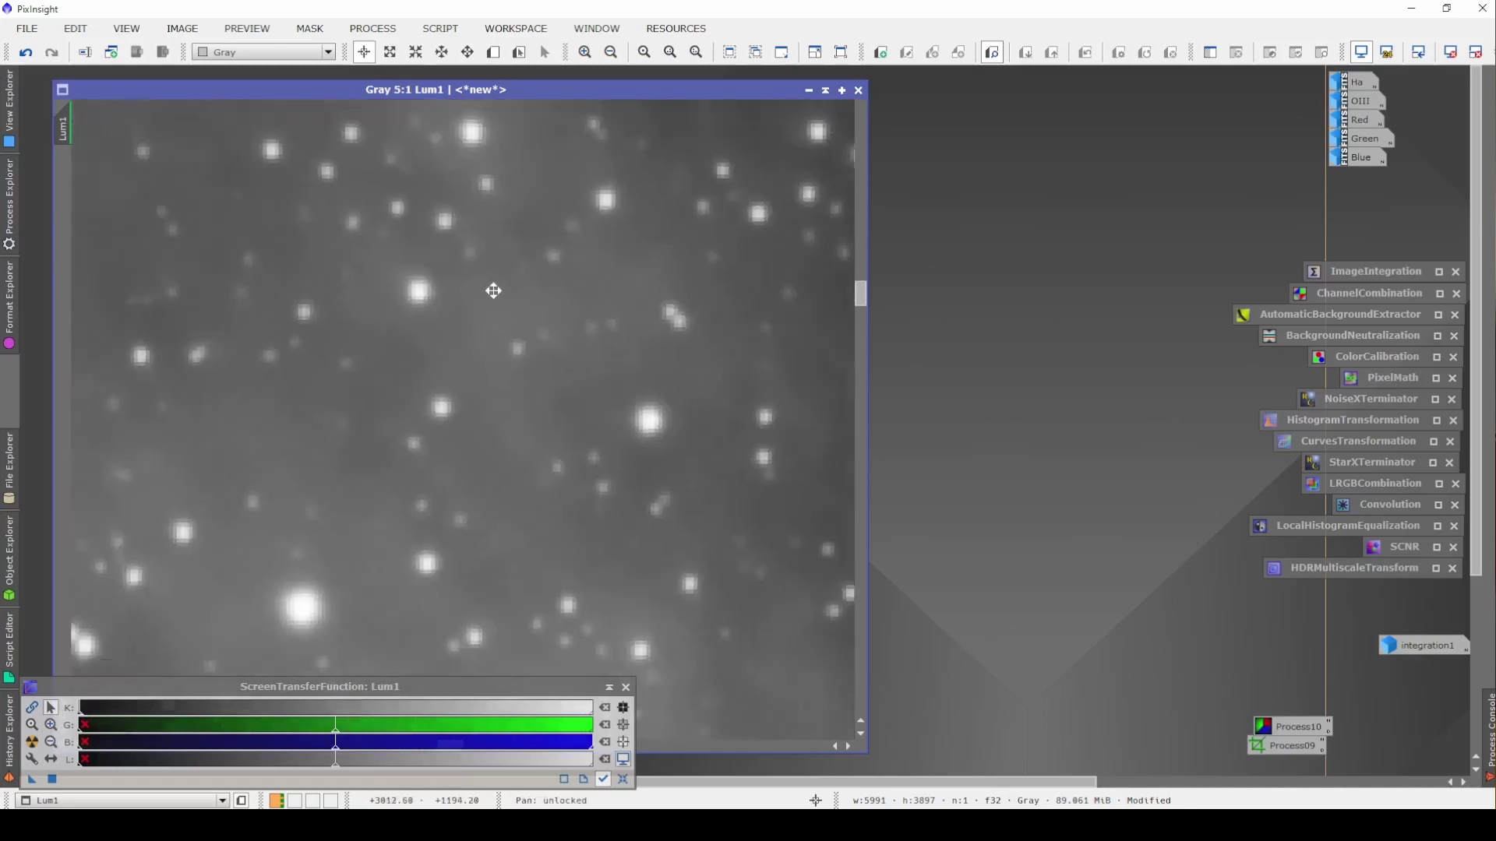
scroll(493, 291, "down", 10)
scroll(625, 524, "up", 1)
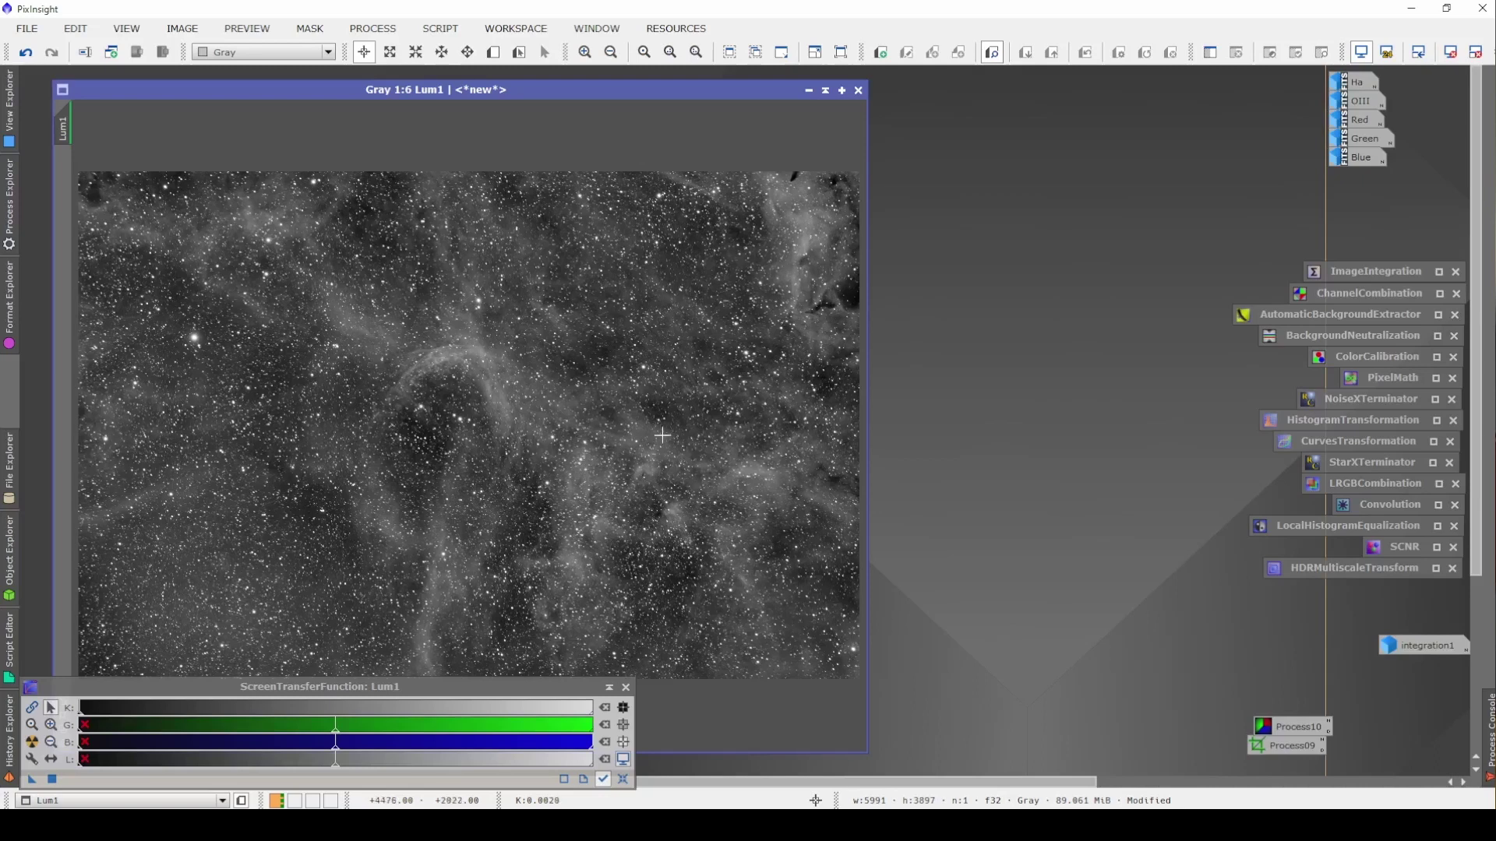
Turn off the screen stretch on Lum1 to display its unstretched linear data at 1:6.
scroll(663, 436, "up", 2)
scroll(666, 441, "down", 2)
key("ctrl+F11")
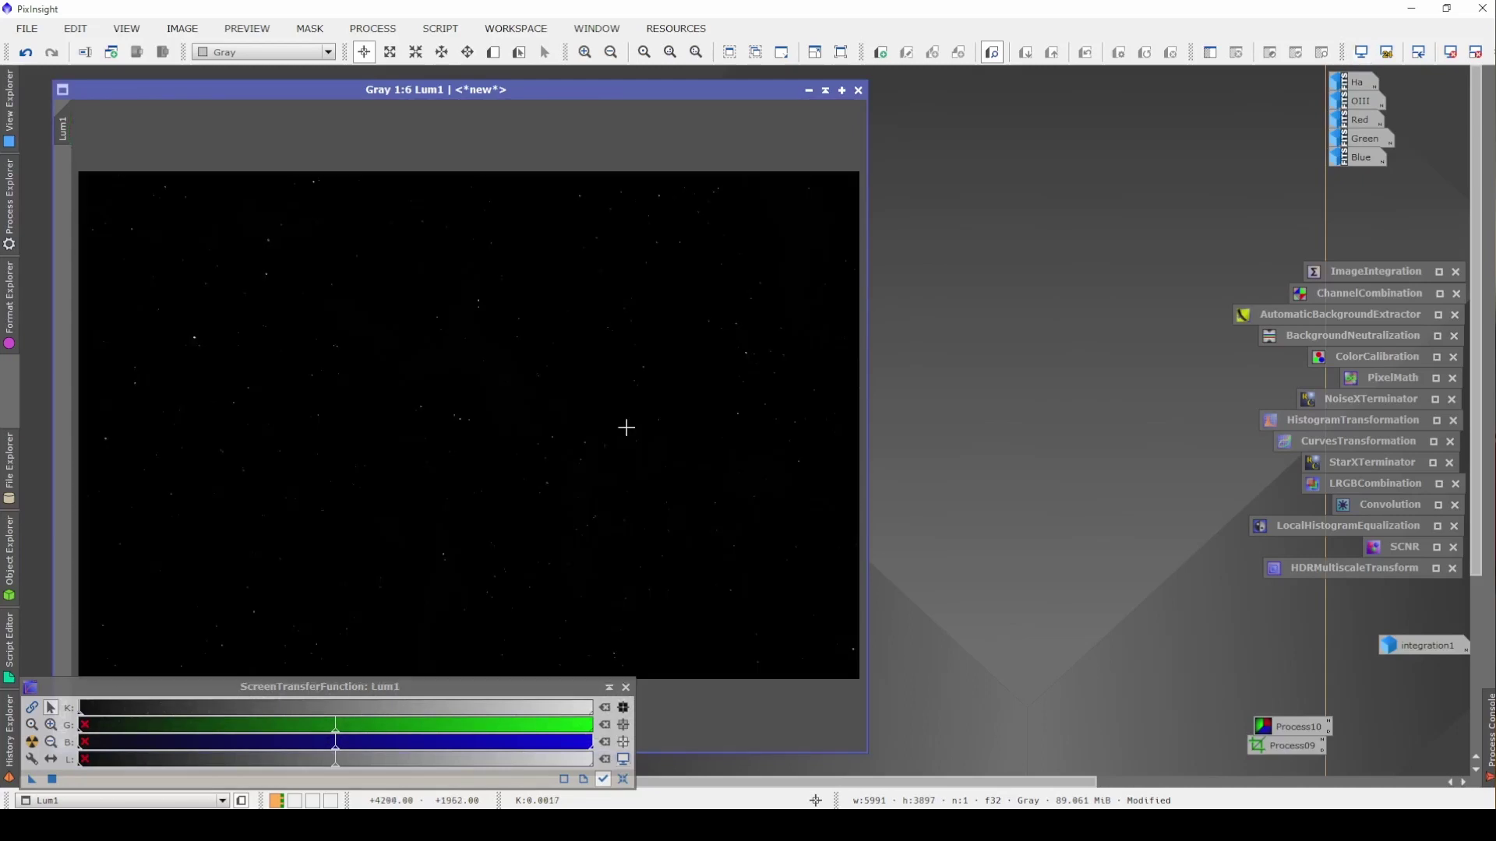
Compare Lum1 with and without the screen stretch, then open HistogramTransformation with a real-time preview and reset its parameters.
key("ctrl+F11")
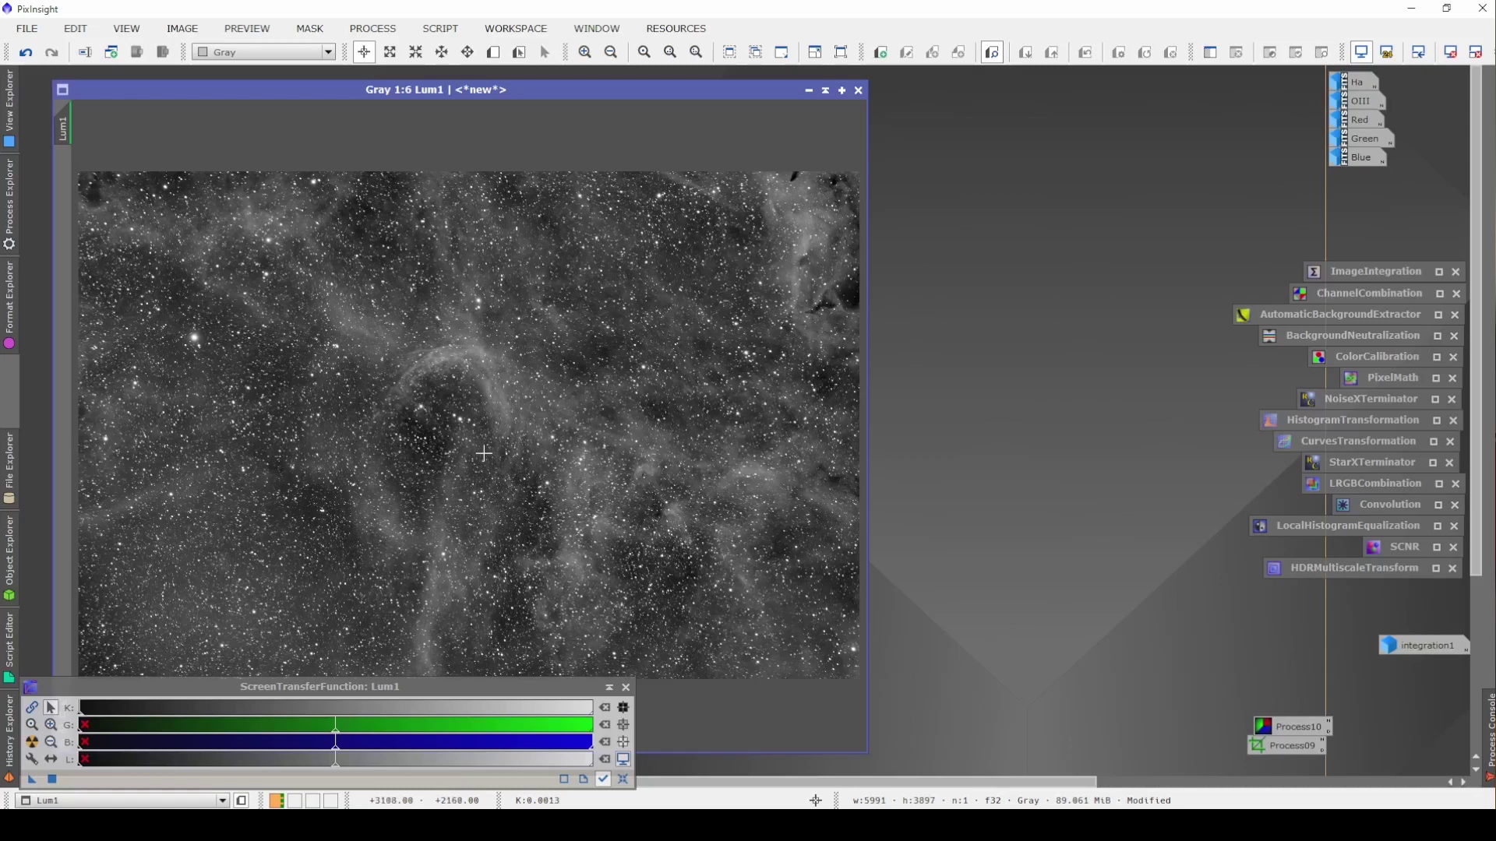
key("ctrl+F11")
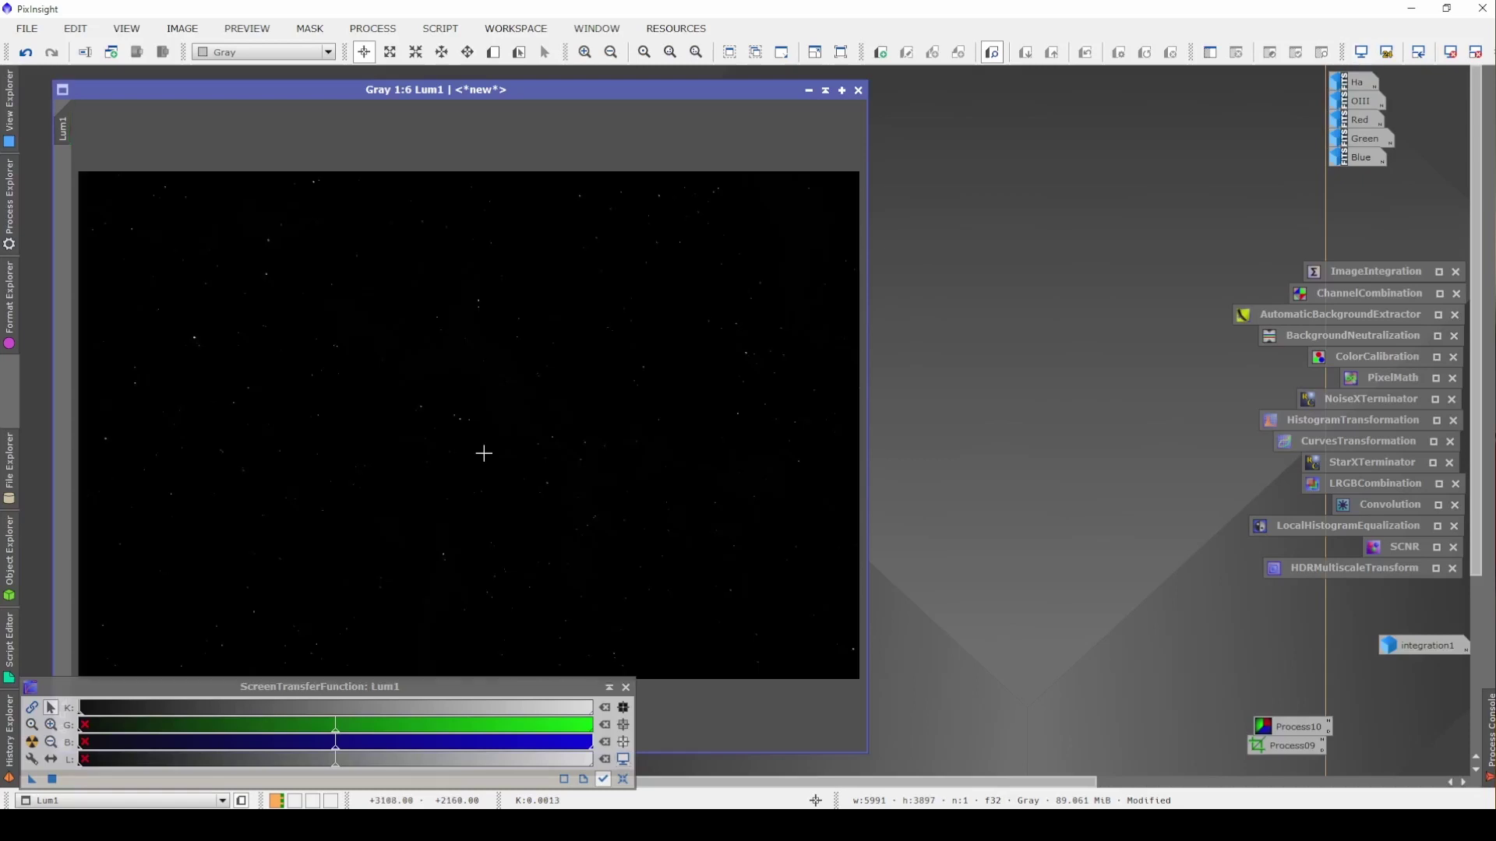
double_click(1331, 424)
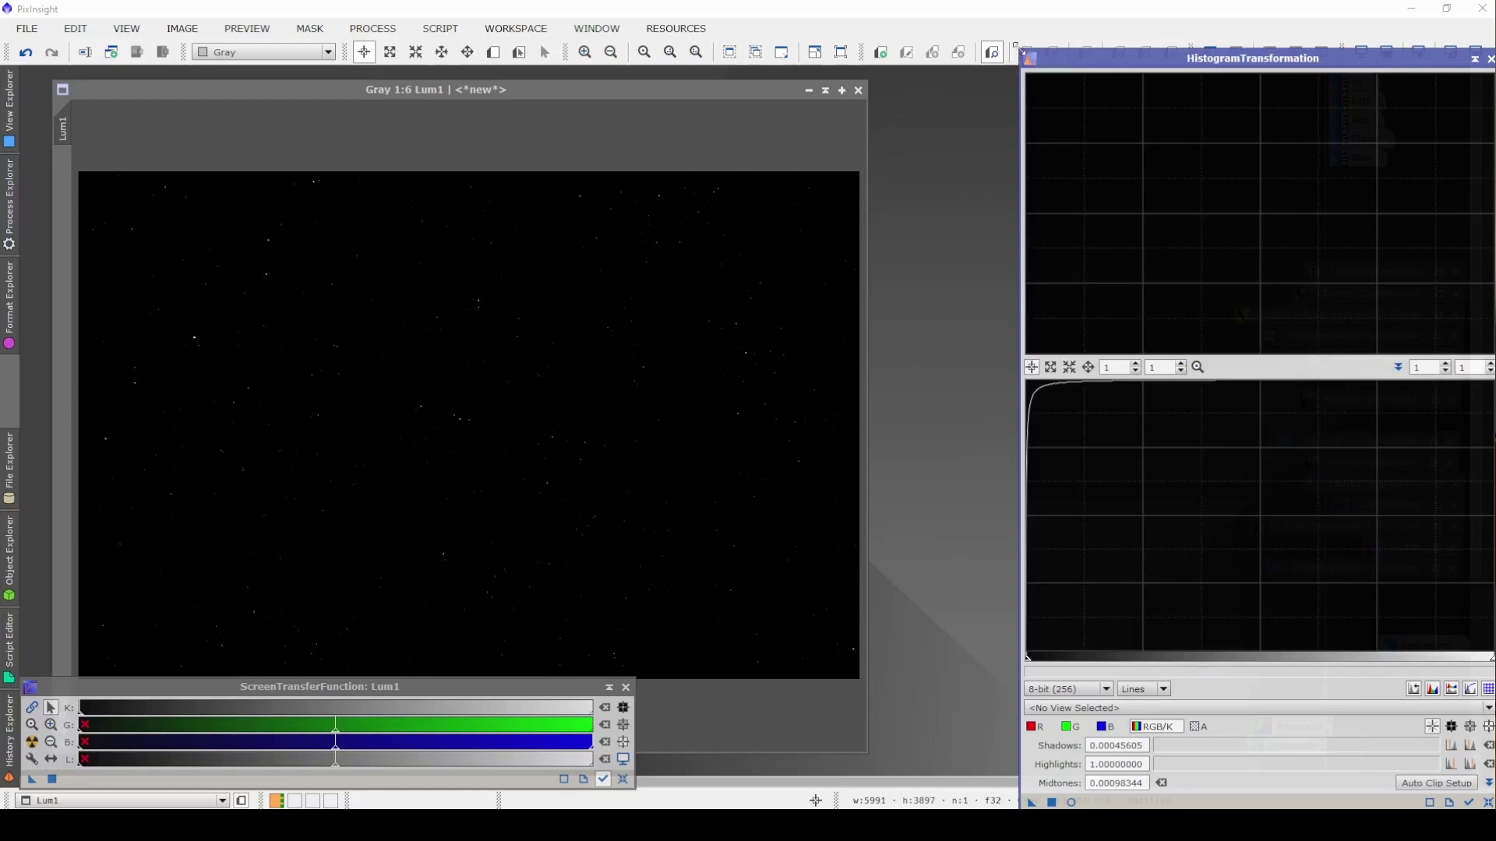
left_click_drag(1025, 56, 969, 114)
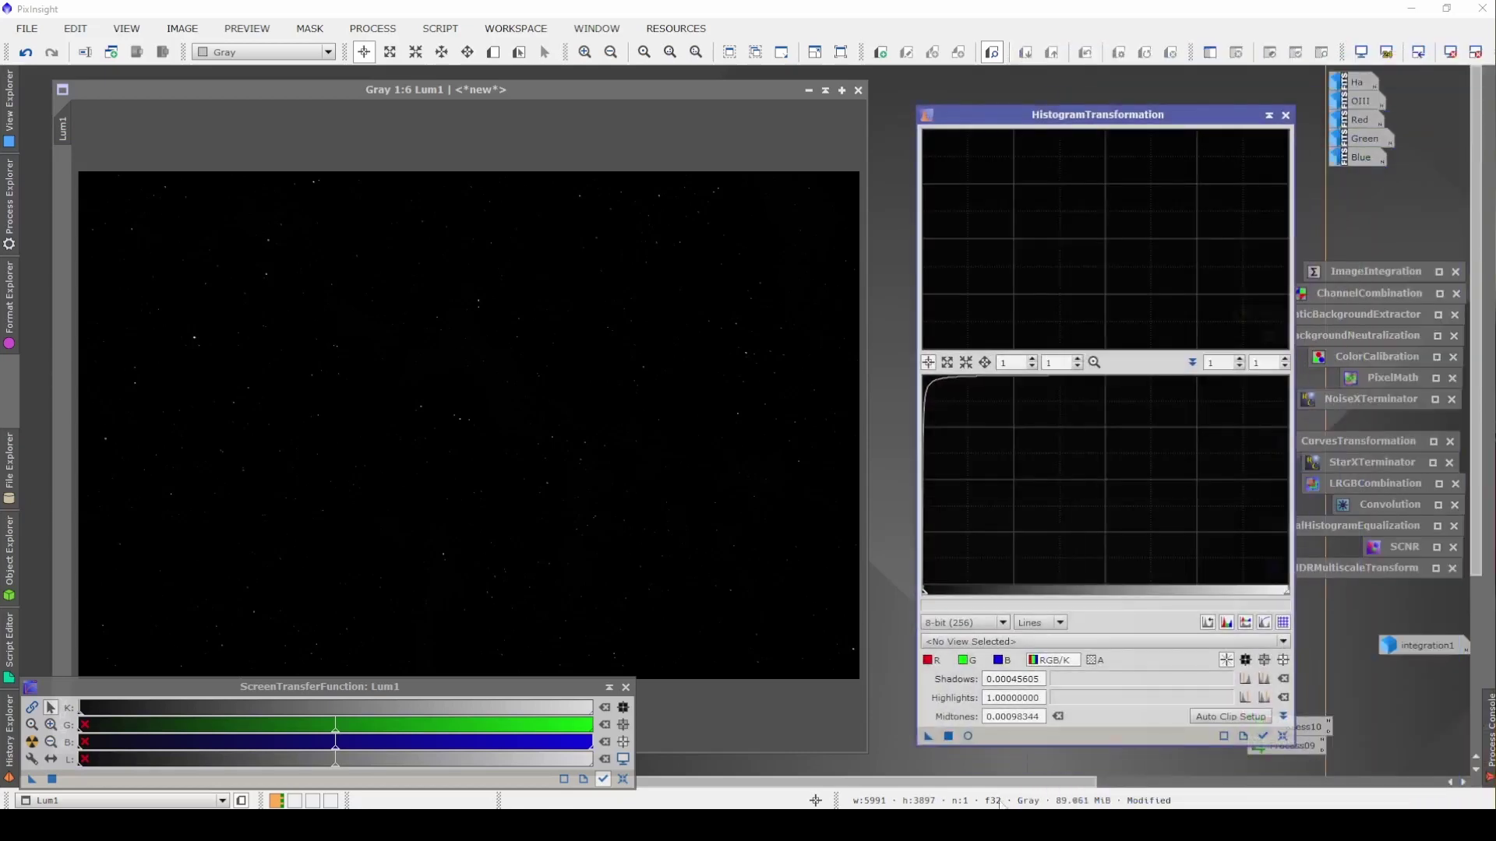
left_click(968, 737)
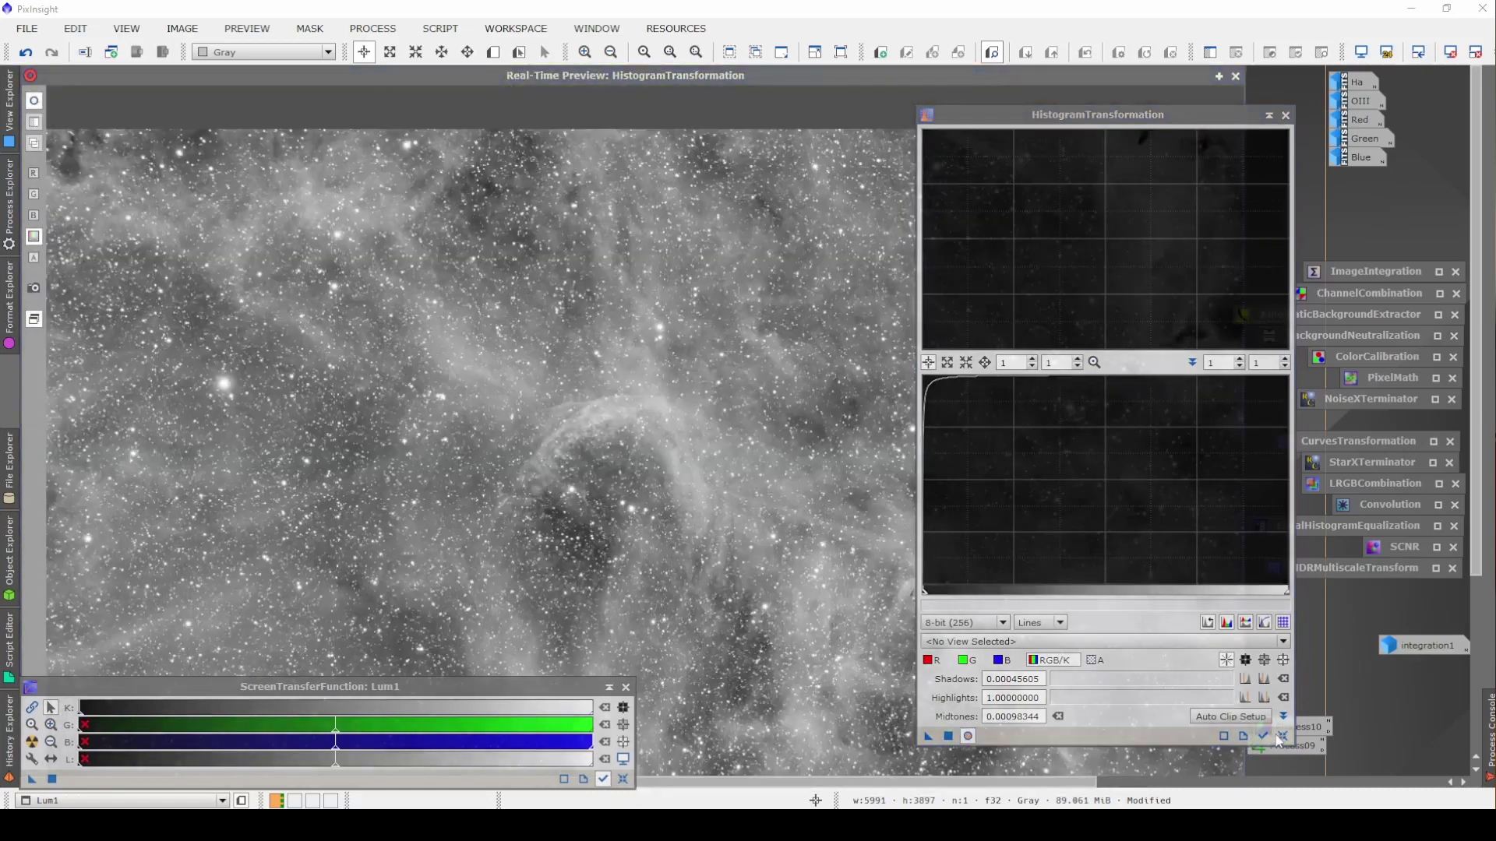
left_click(1283, 738)
Apply a first histogram stretch to Lum1 with midtones at about 0.0406, tracking its histogram, and reset the parameters.
left_click_drag(1104, 601, 927, 603)
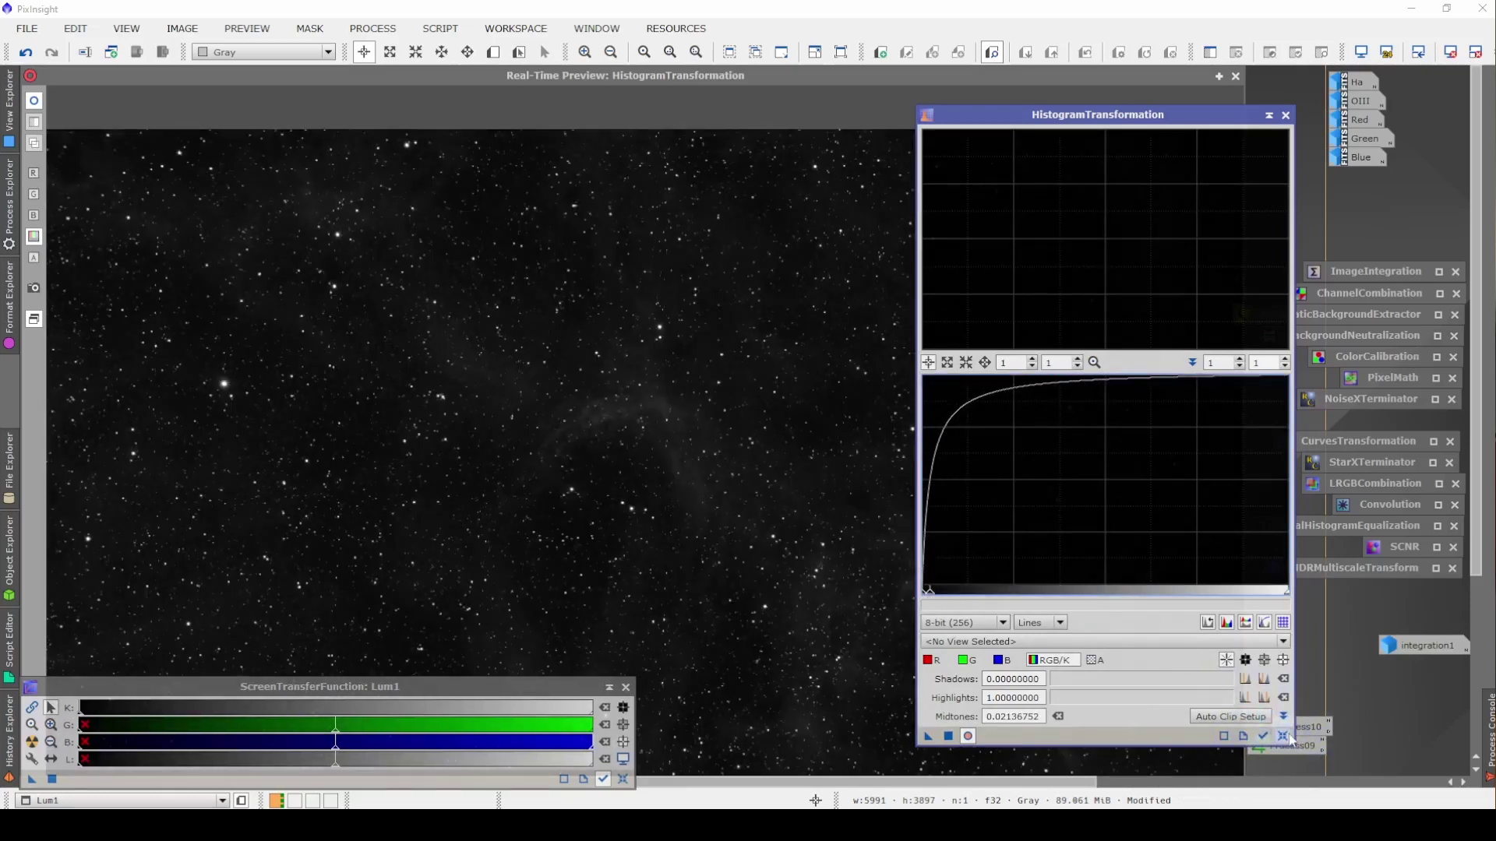
left_click(1284, 737)
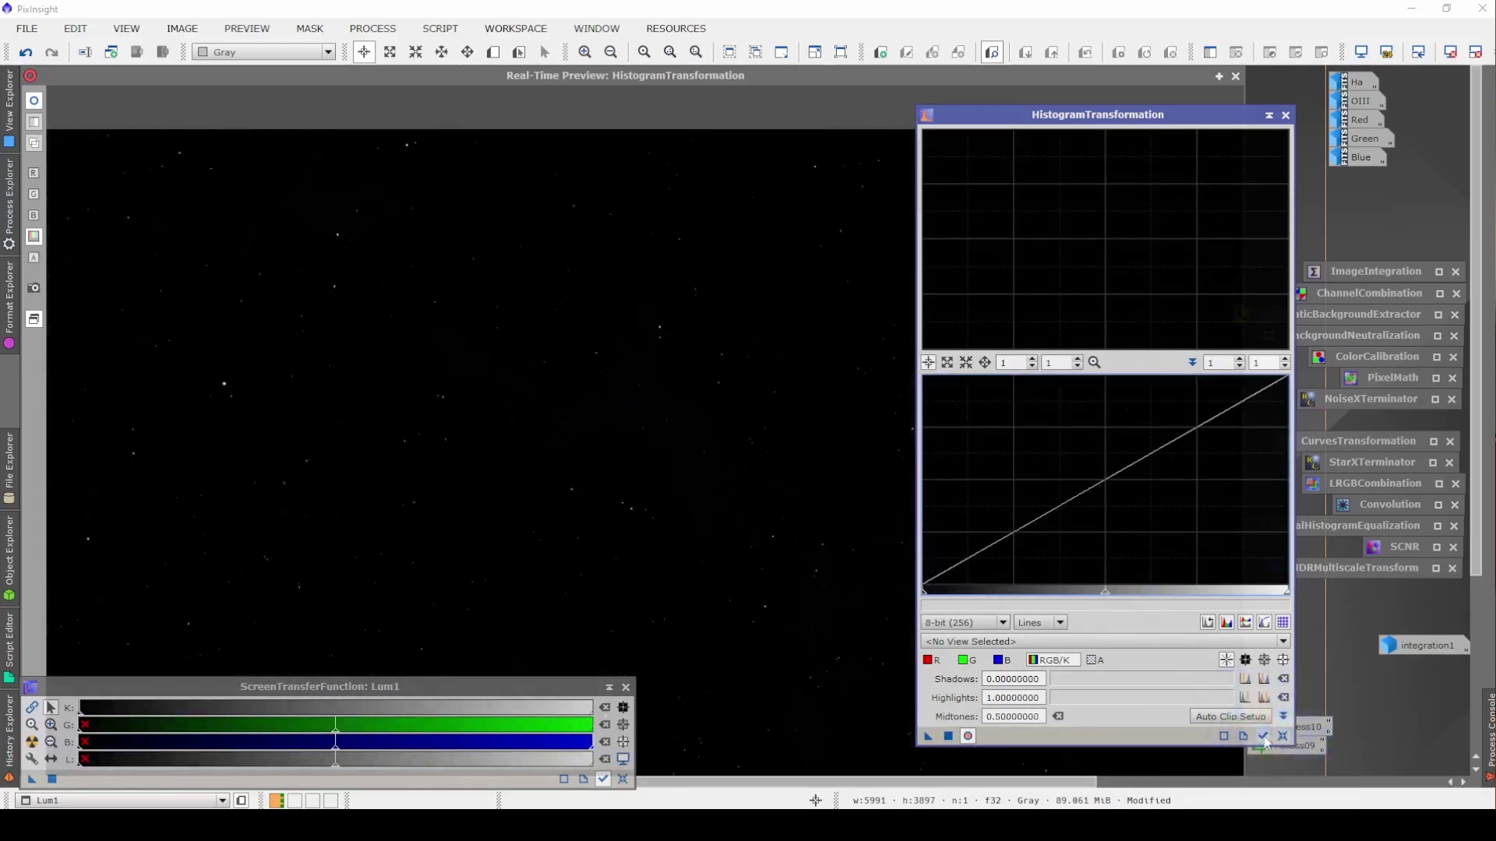
left_click(1262, 736)
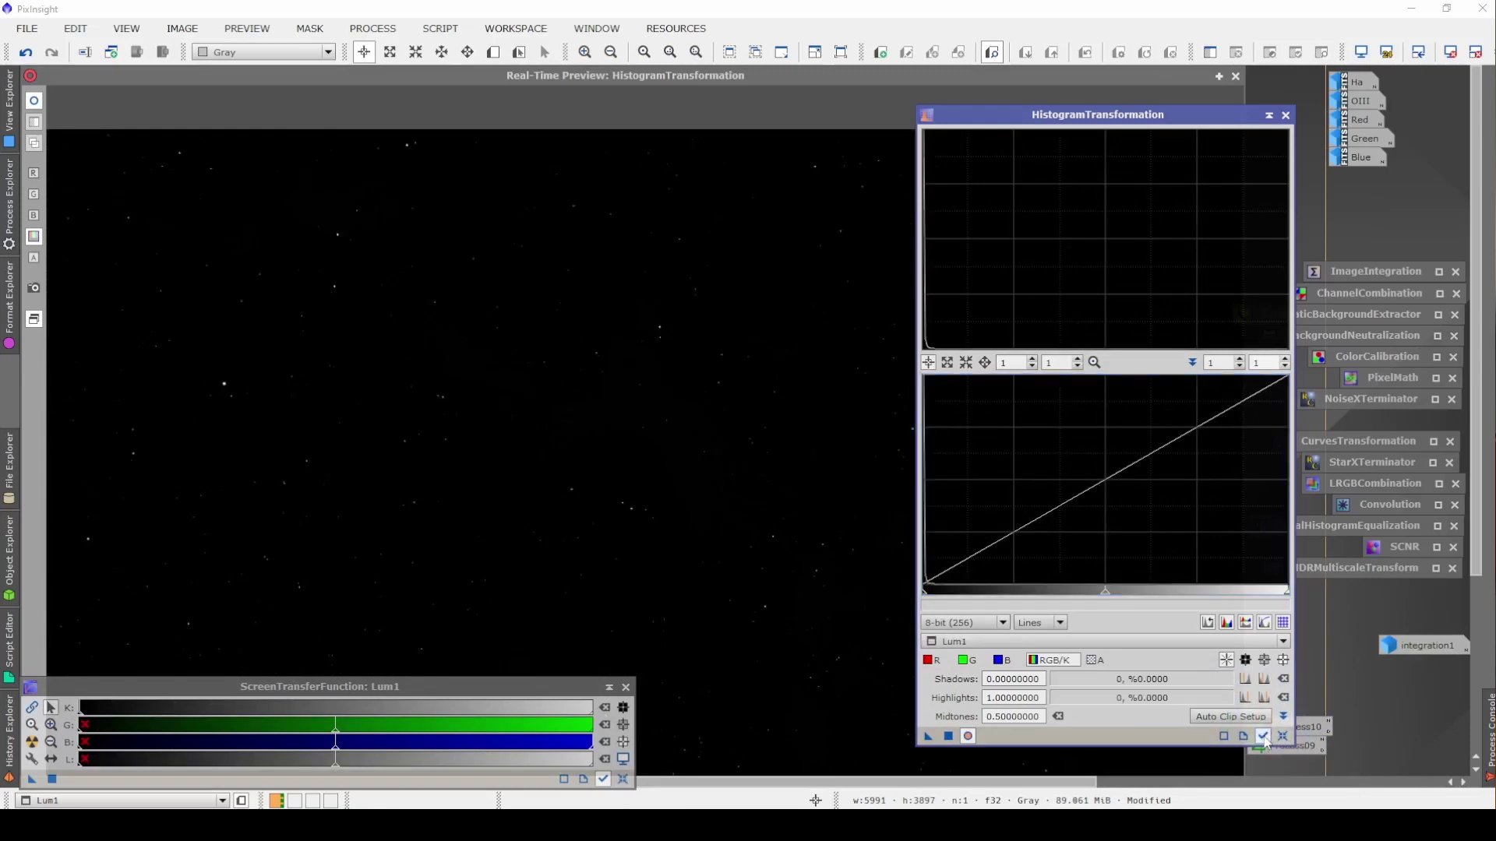
left_click_drag(1105, 593, 937, 594)
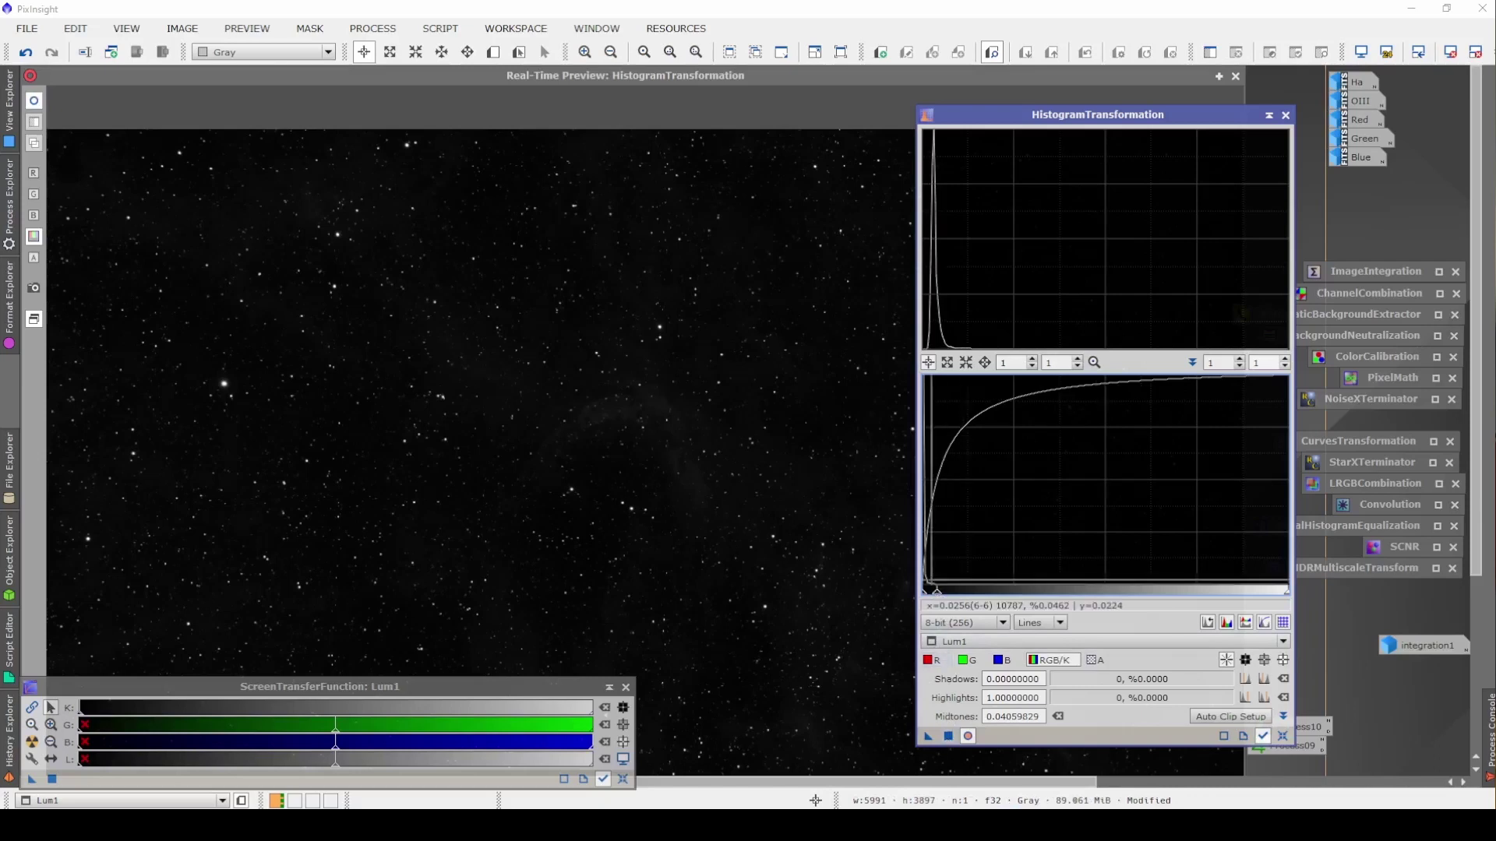
left_click(948, 736)
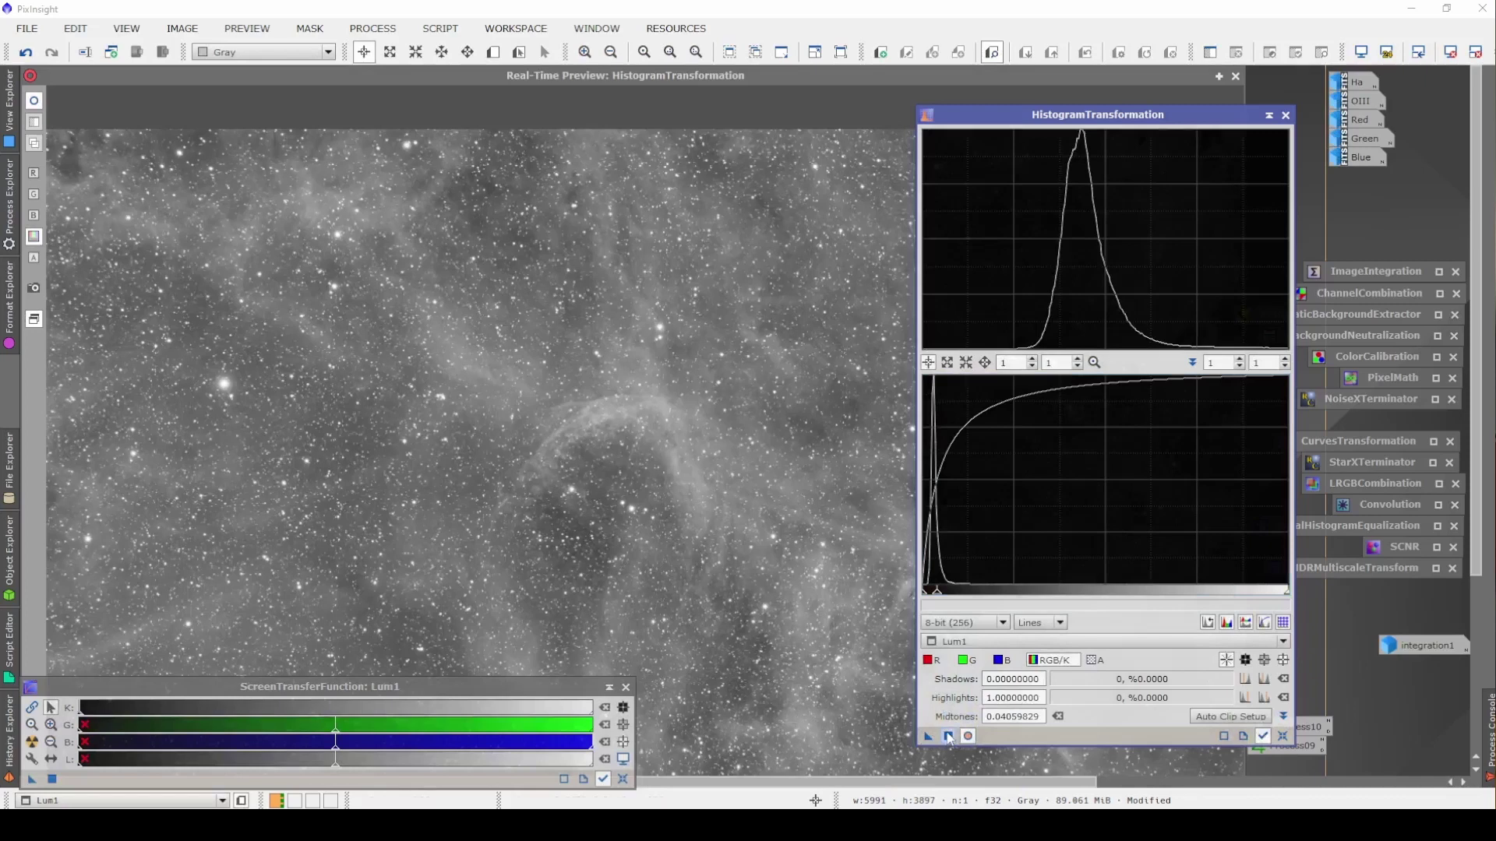
left_click(1283, 737)
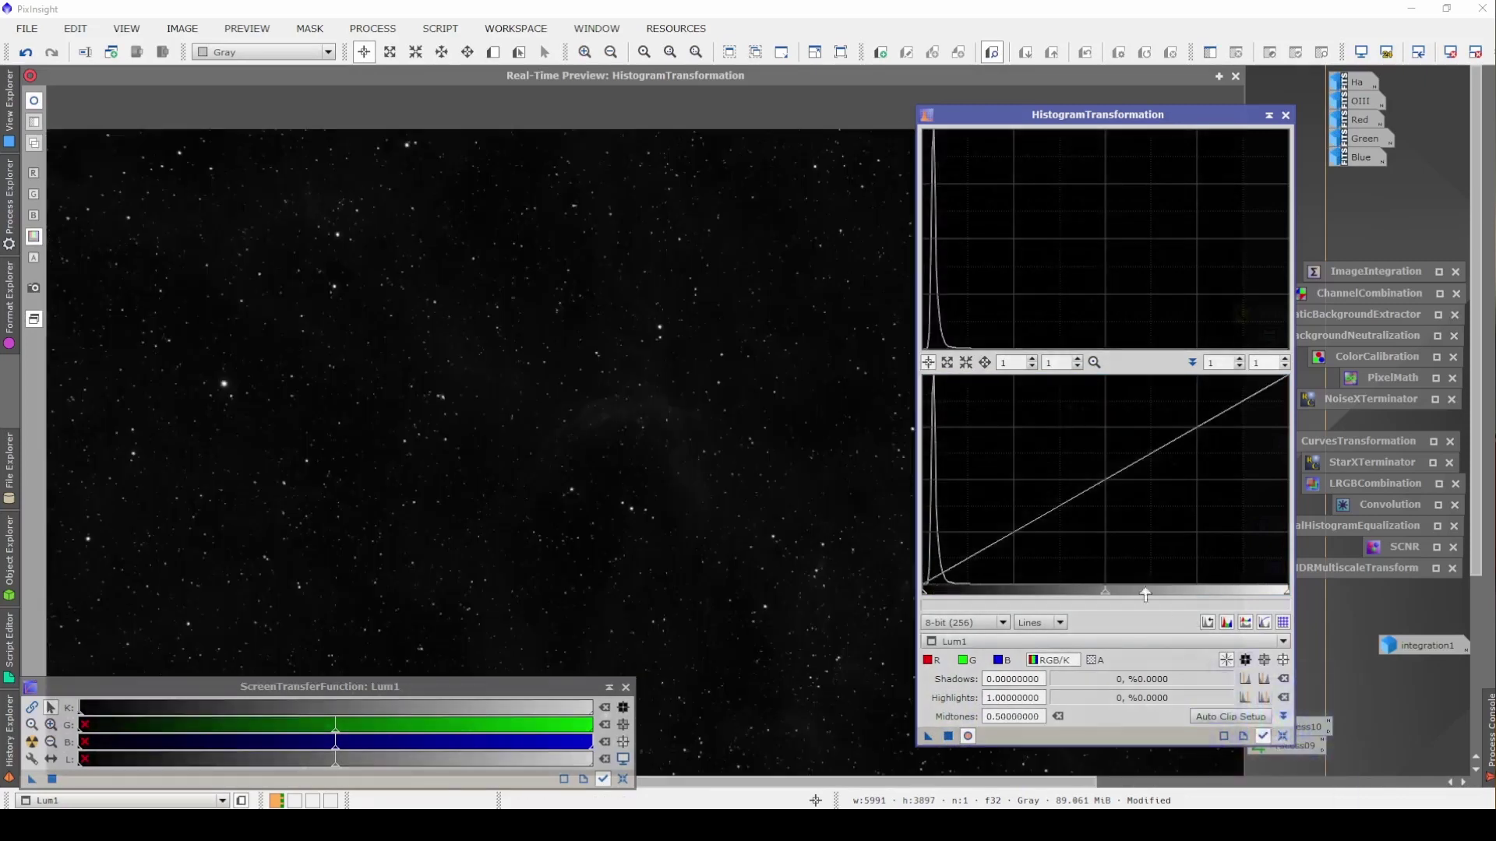
Apply a second histogram stretch to Lum1 with midtones at about 0.143 and reset the parameters.
left_click_drag(1105, 593, 974, 592)
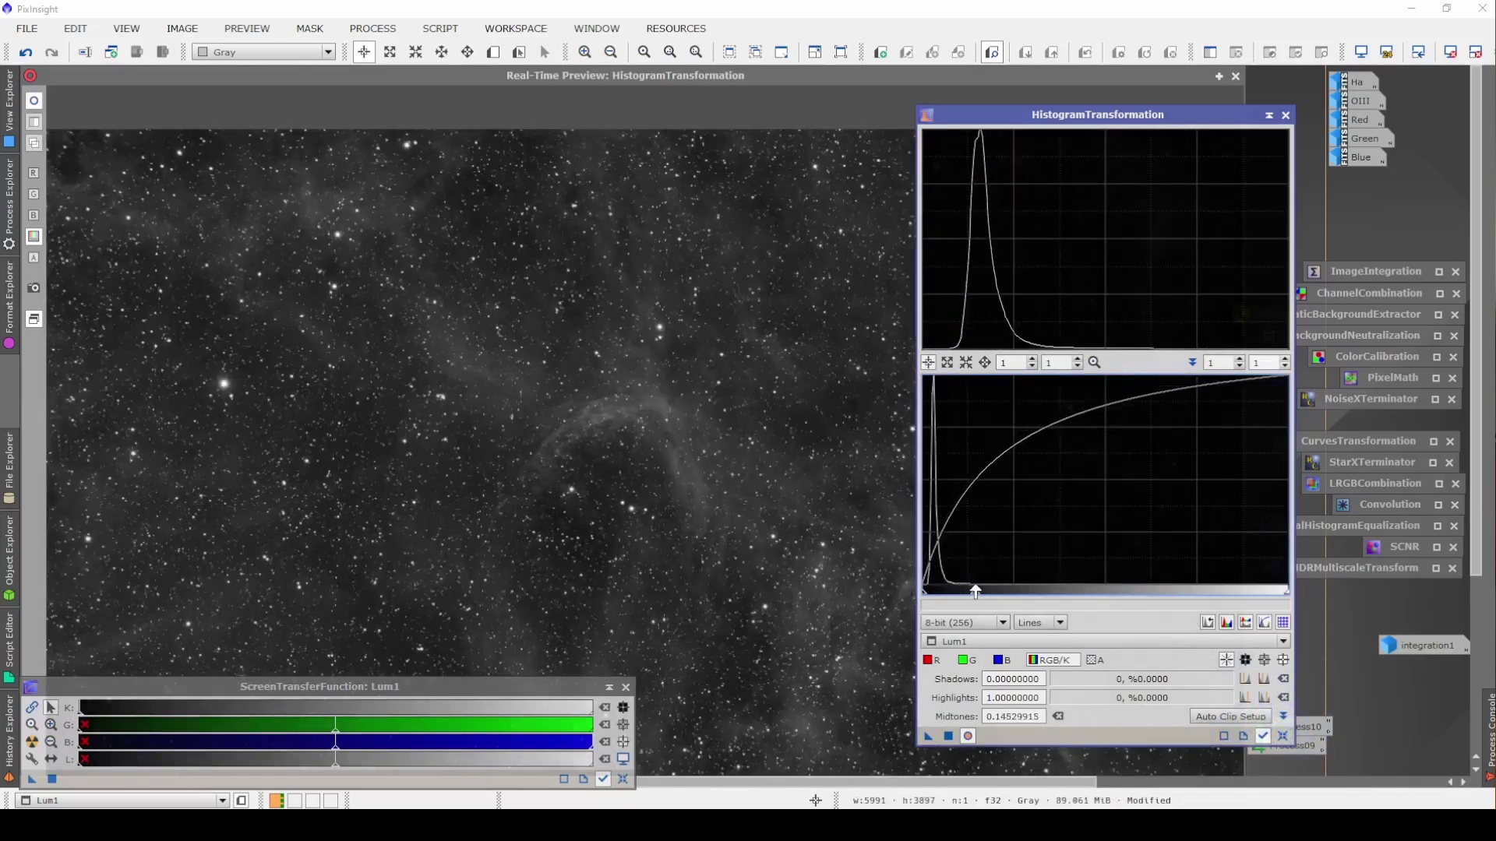
left_click(950, 738)
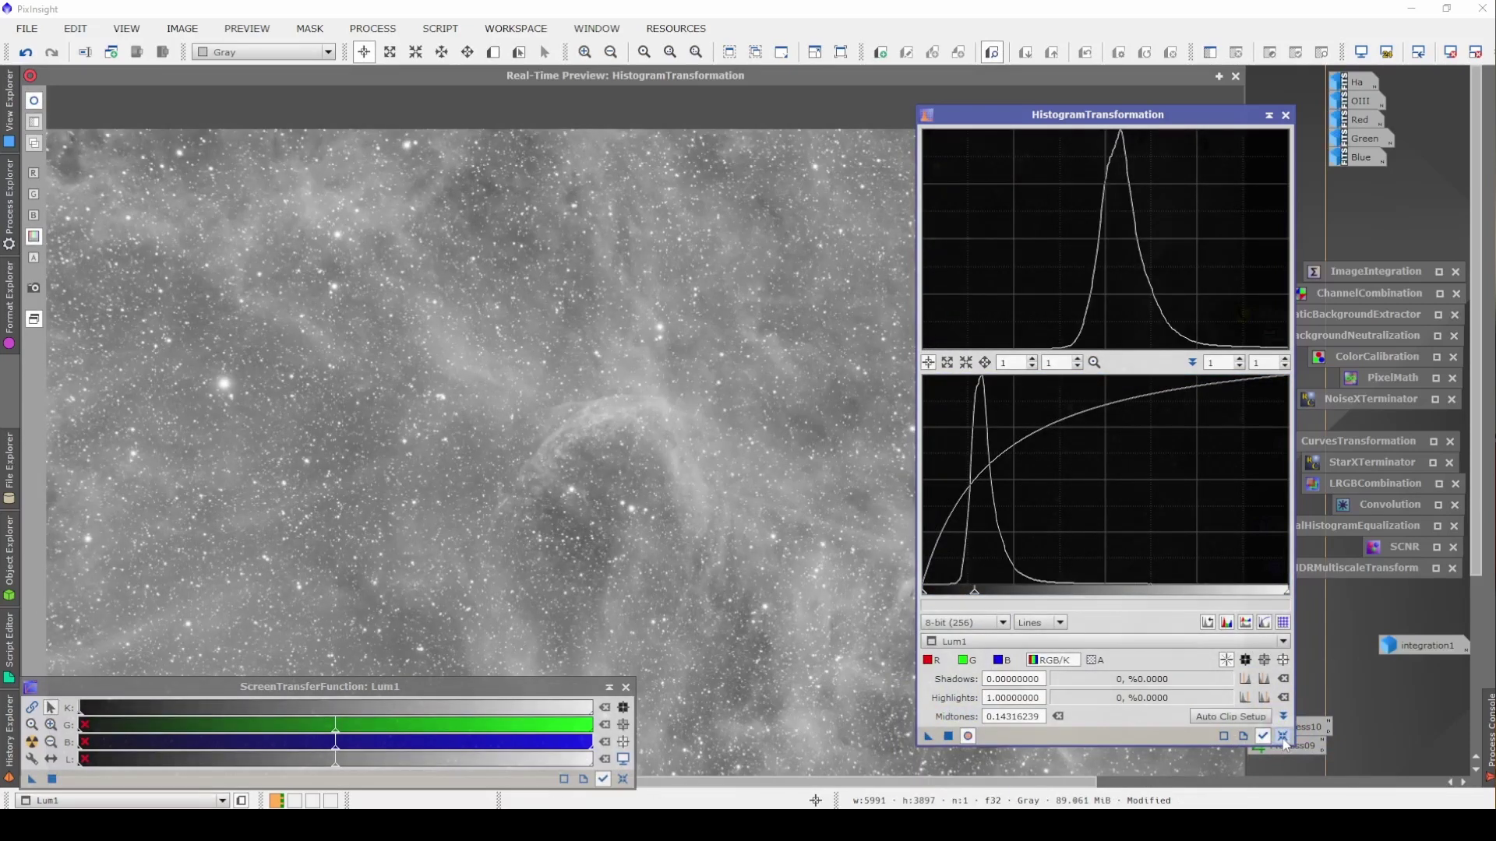
left_click(1283, 737)
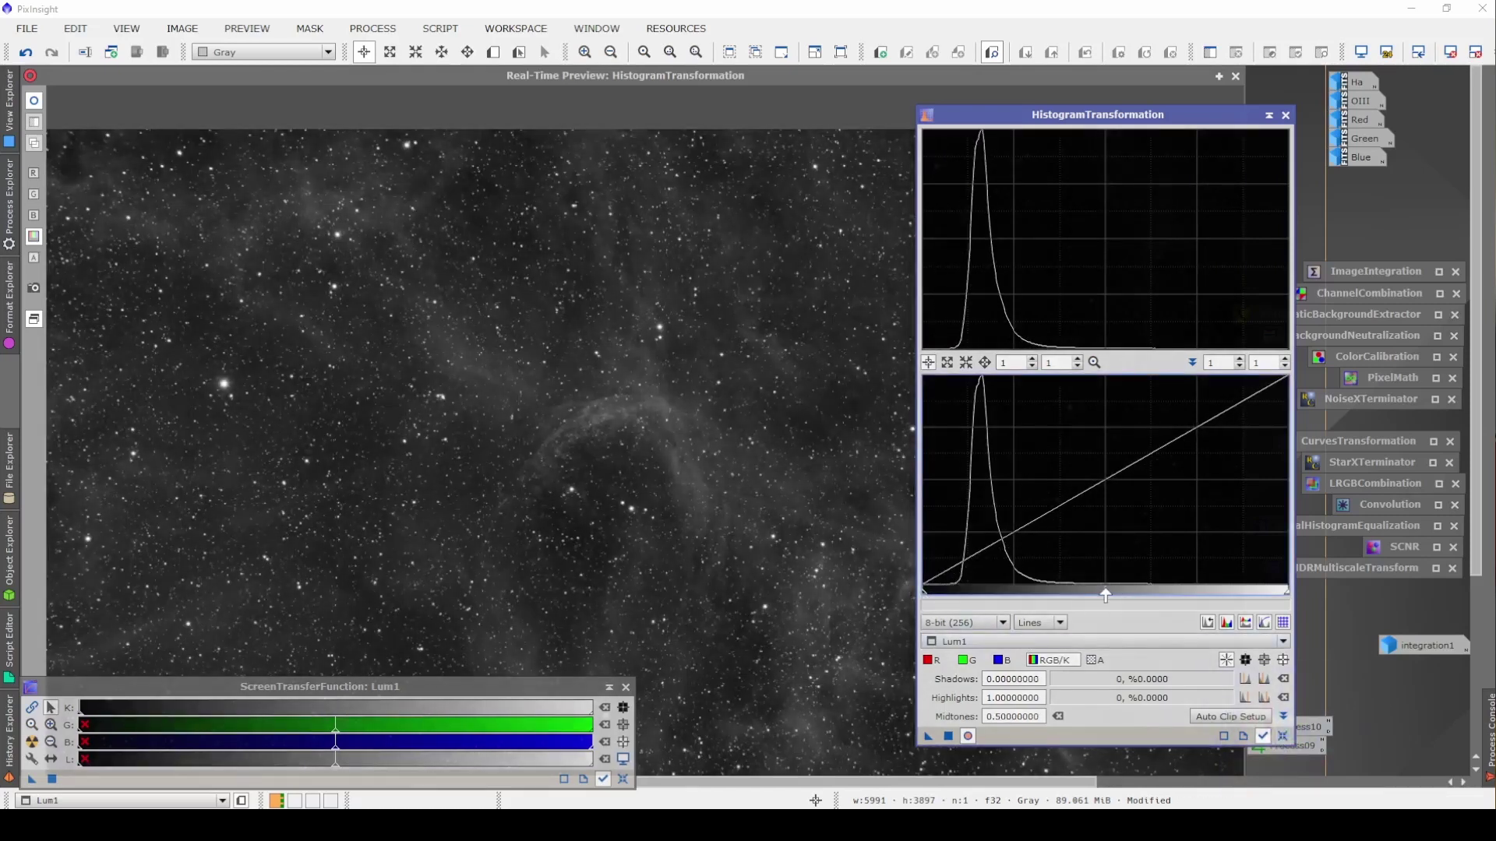
left_click_drag(1105, 596, 1059, 595)
left_click_drag(924, 595, 878, 597)
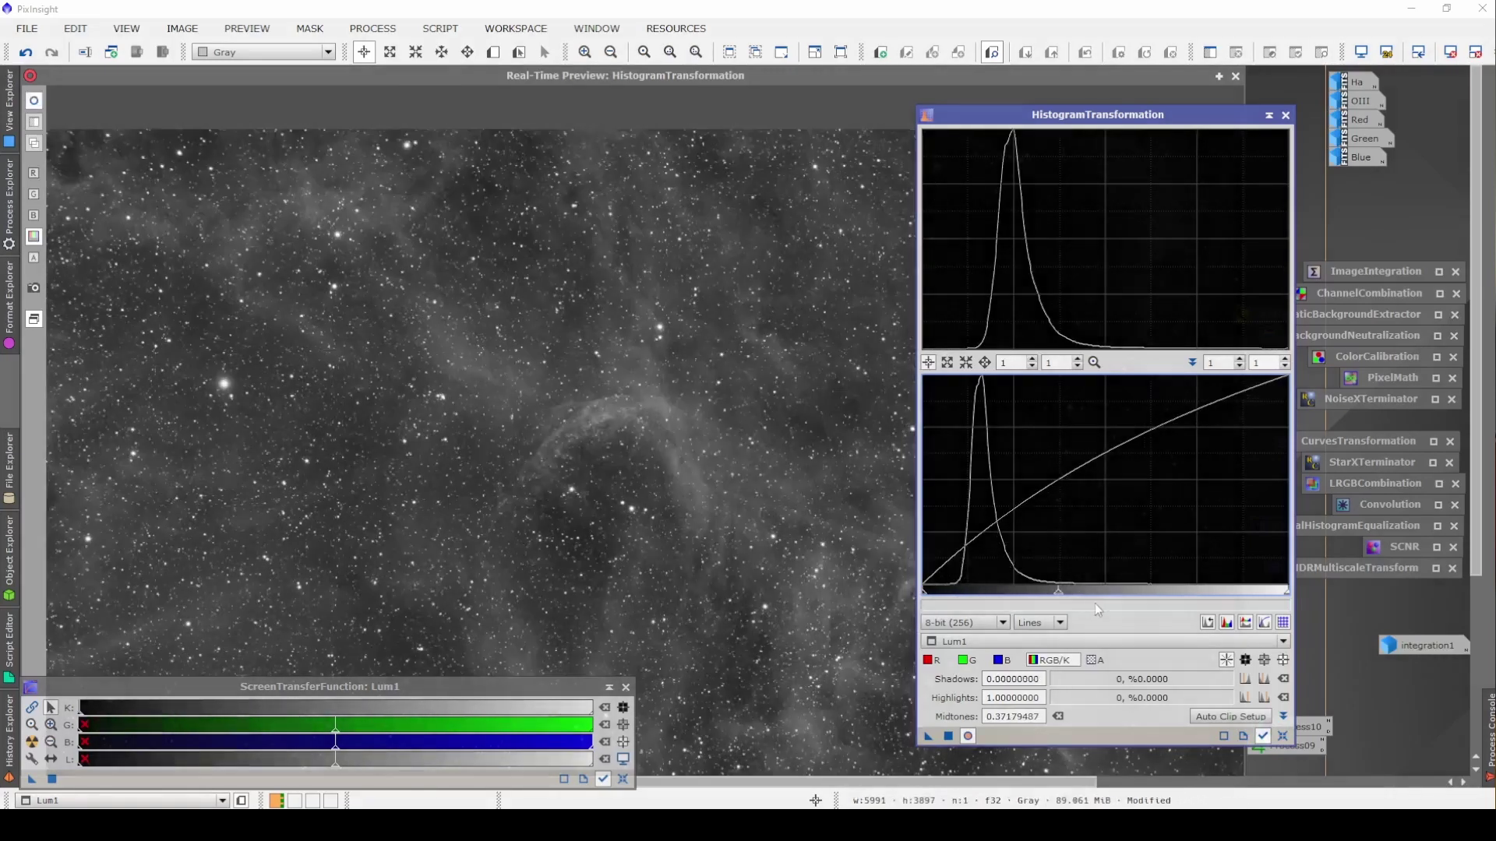
left_click(1282, 736)
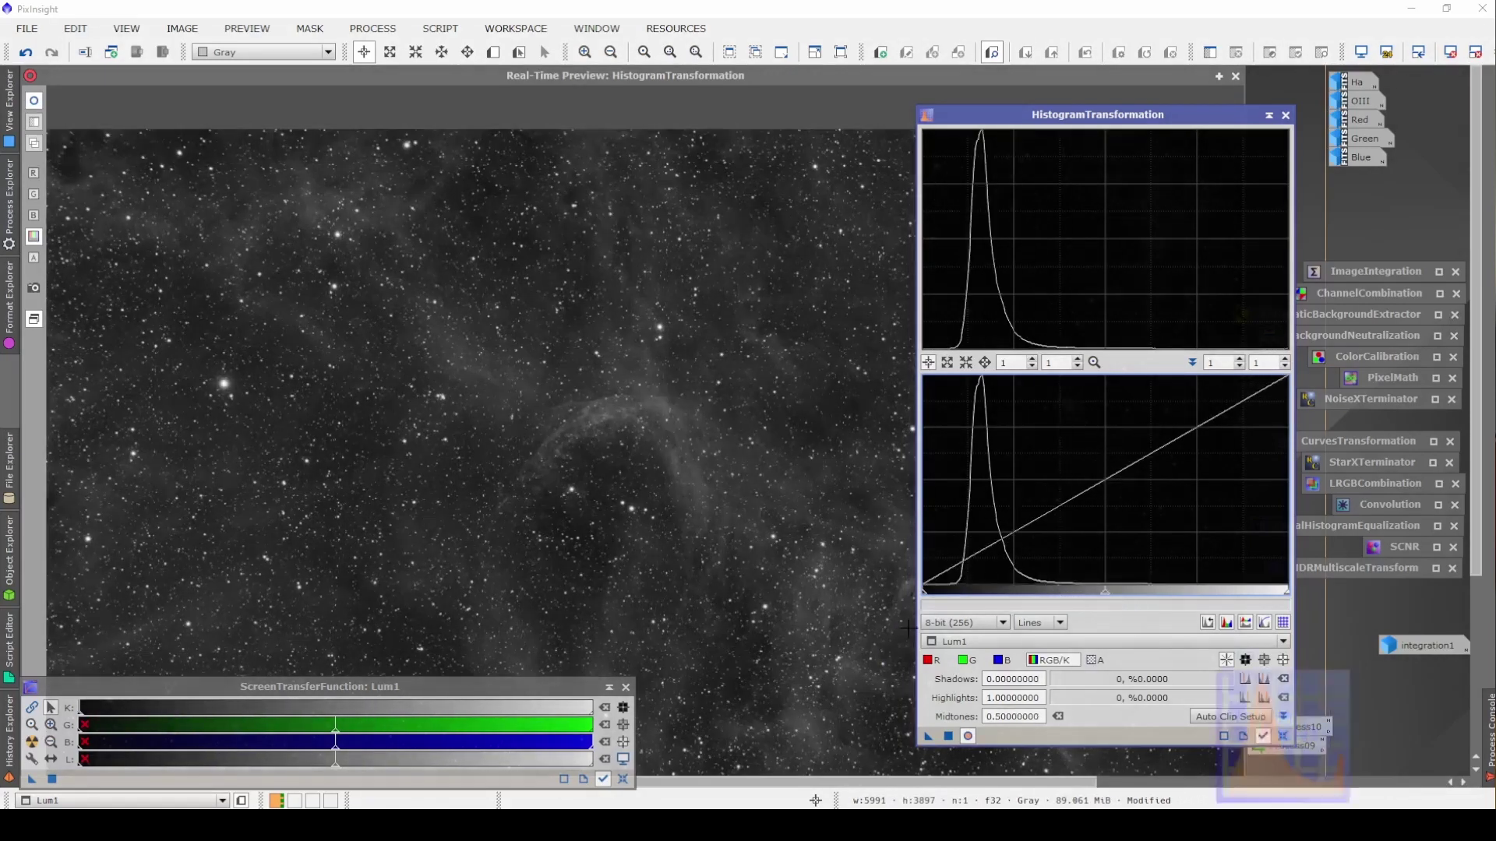
Apply a third histogram stretch to Lum1 with shadows at about 0.0833 and midtones at about 0.338, and close the real-time preview.
left_click_drag(924, 595, 953, 595)
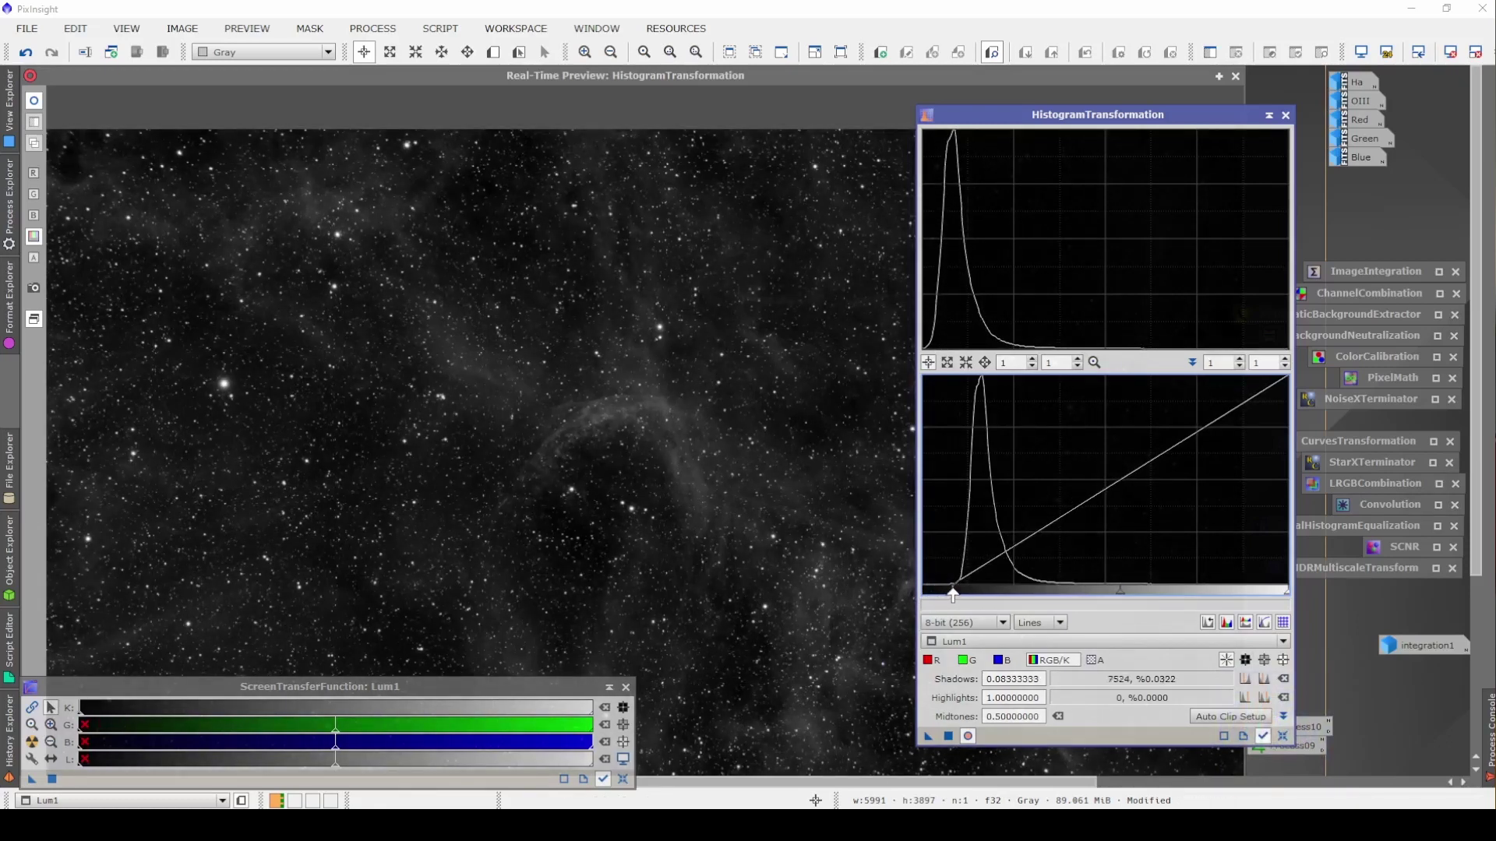
left_click_drag(1123, 595, 1067, 596)
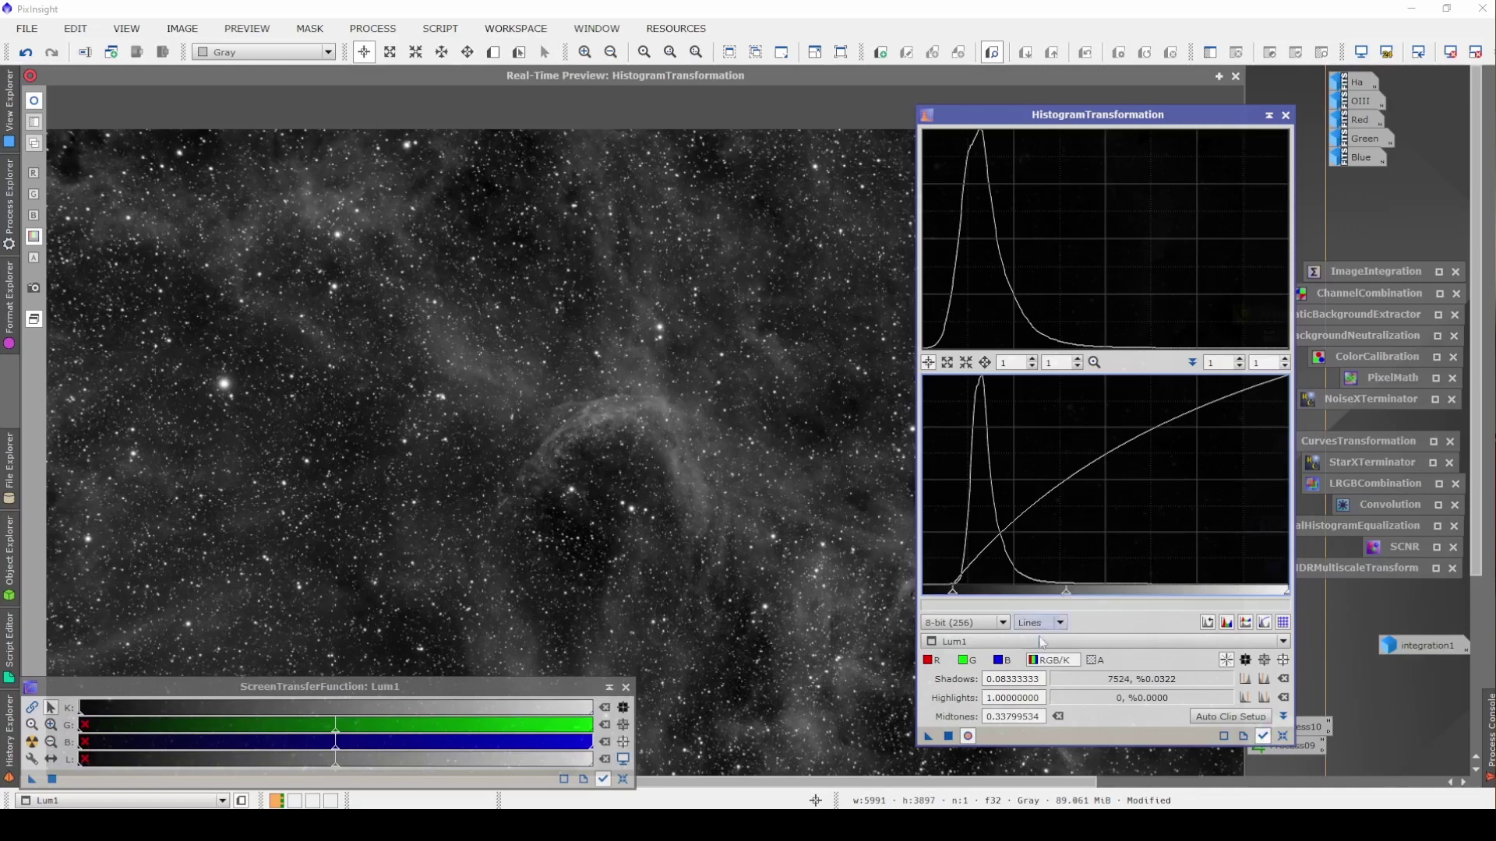
left_click(948, 744)
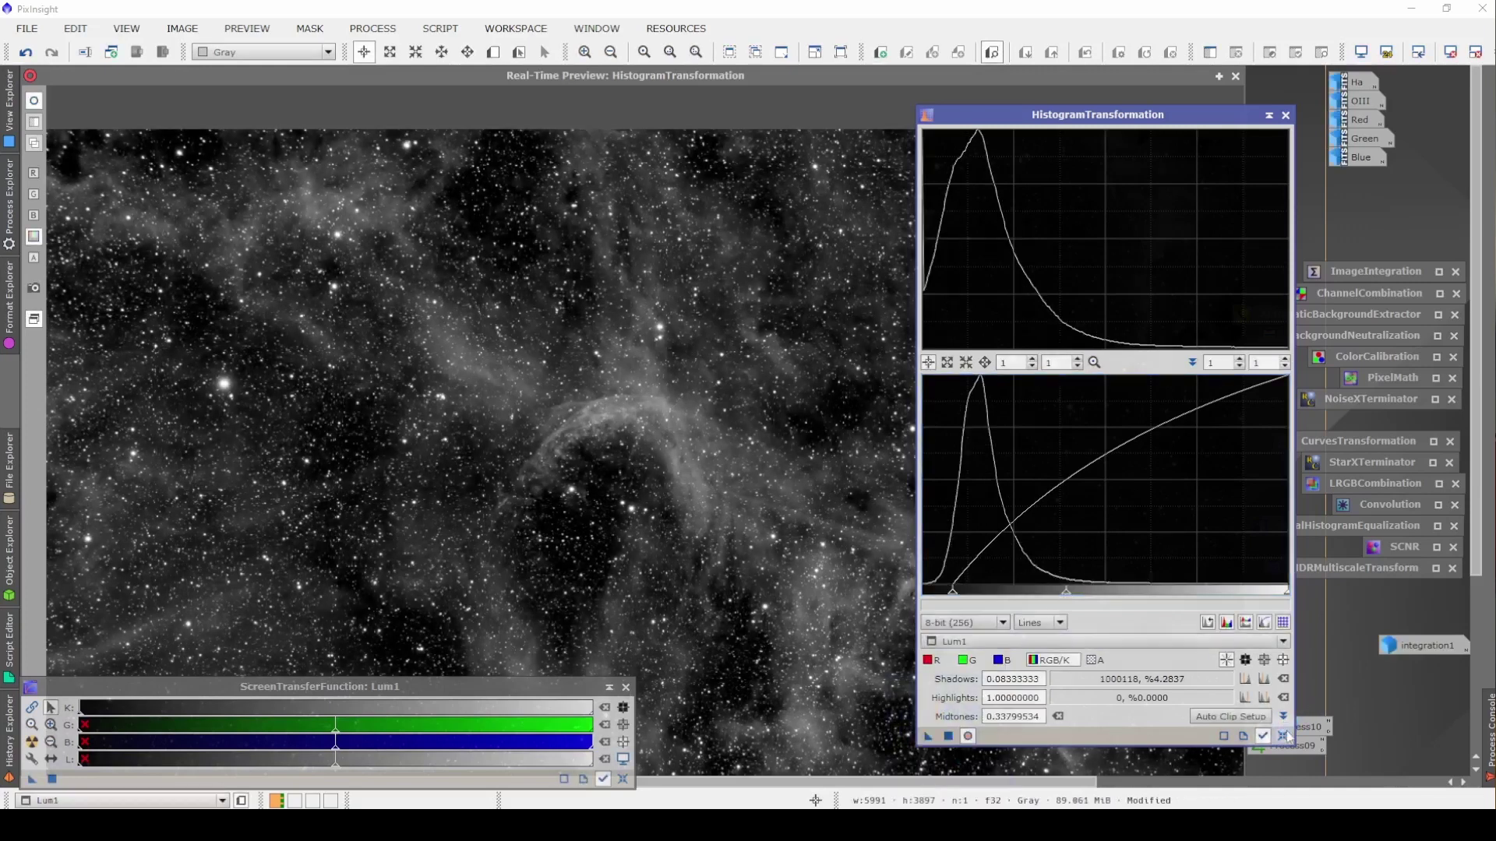
left_click(1283, 737)
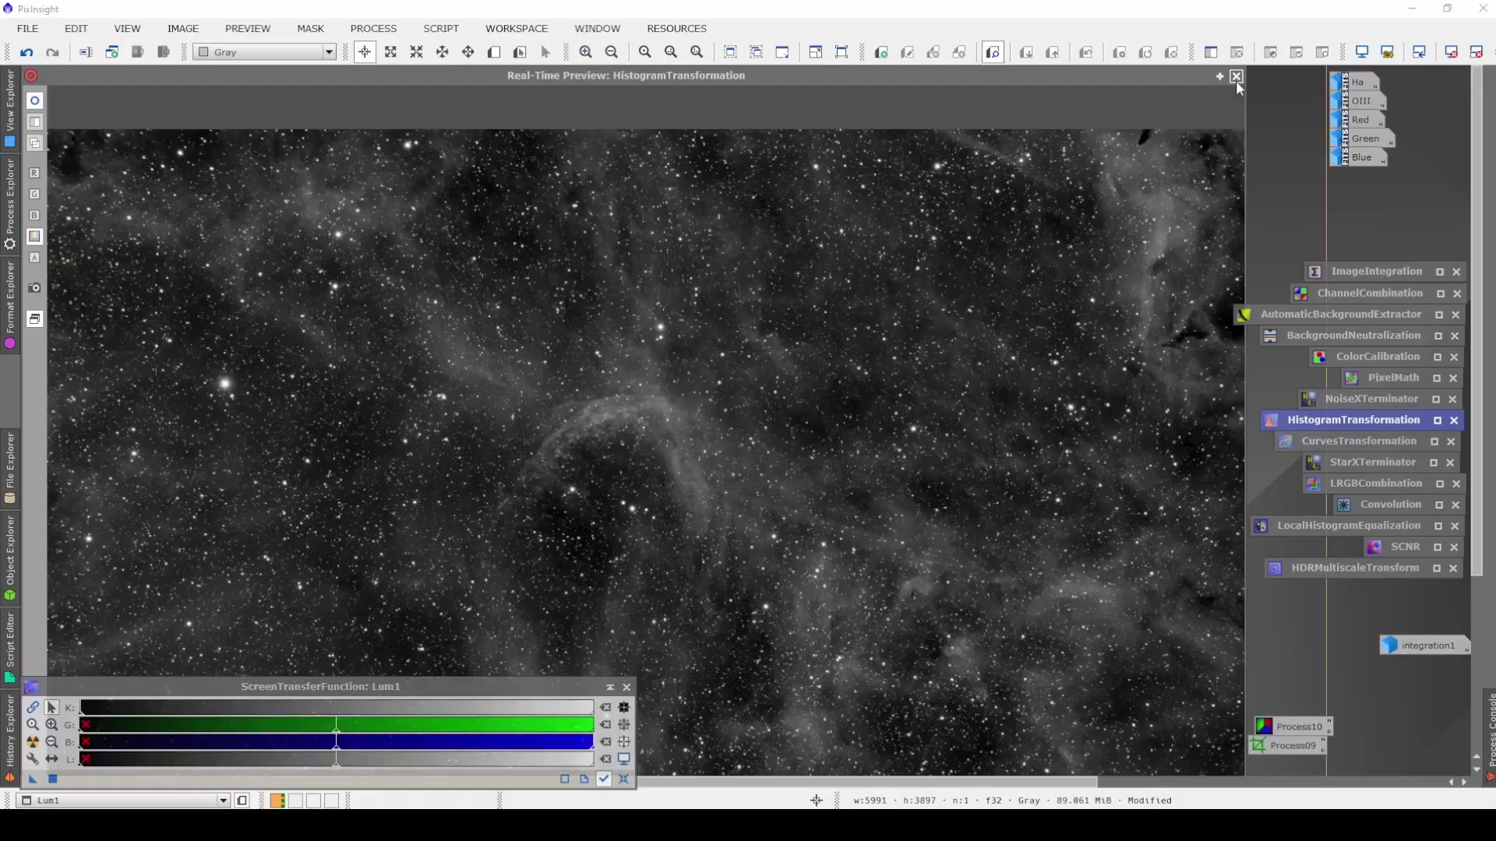
left_click(1236, 76)
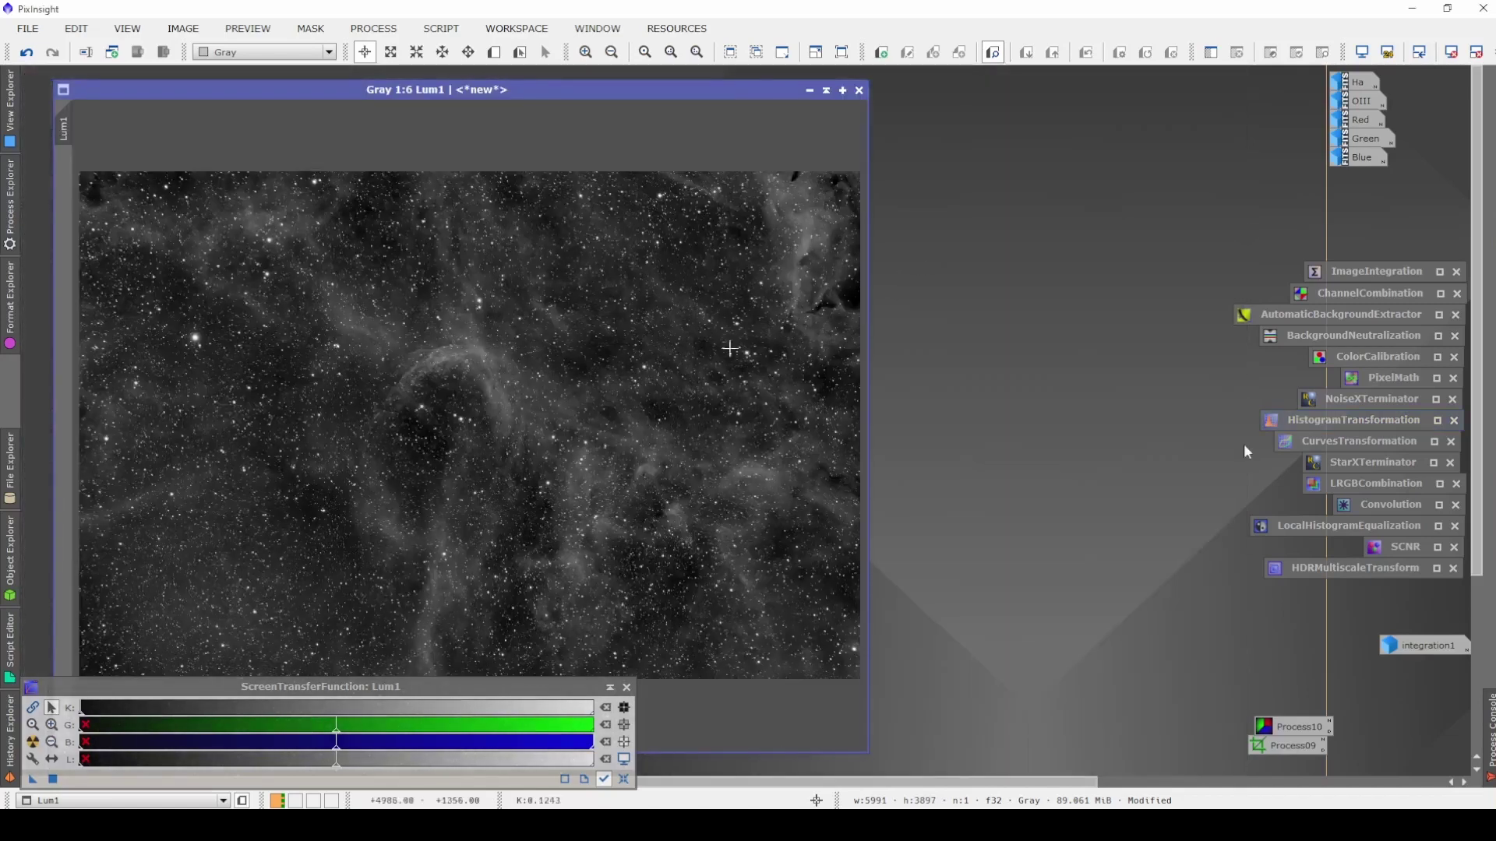
Remove the stars from Lum1 with StarXTerminator using AI file StarXTerminator.10.pb, Generate Star Image enabled and Linear off.
double_click(1377, 463)
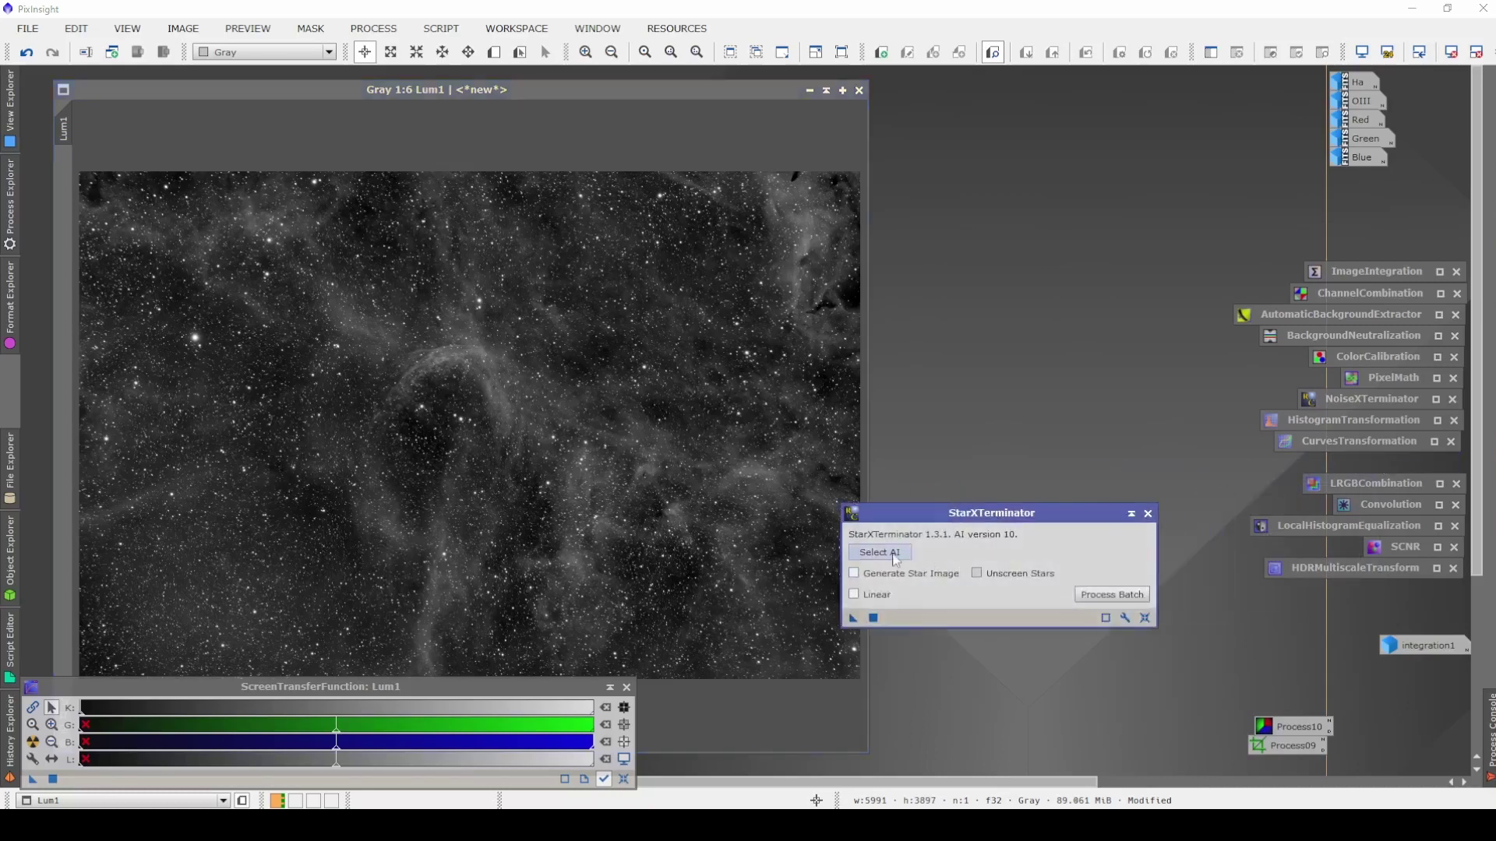
left_click(880, 552)
left_click(810, 196)
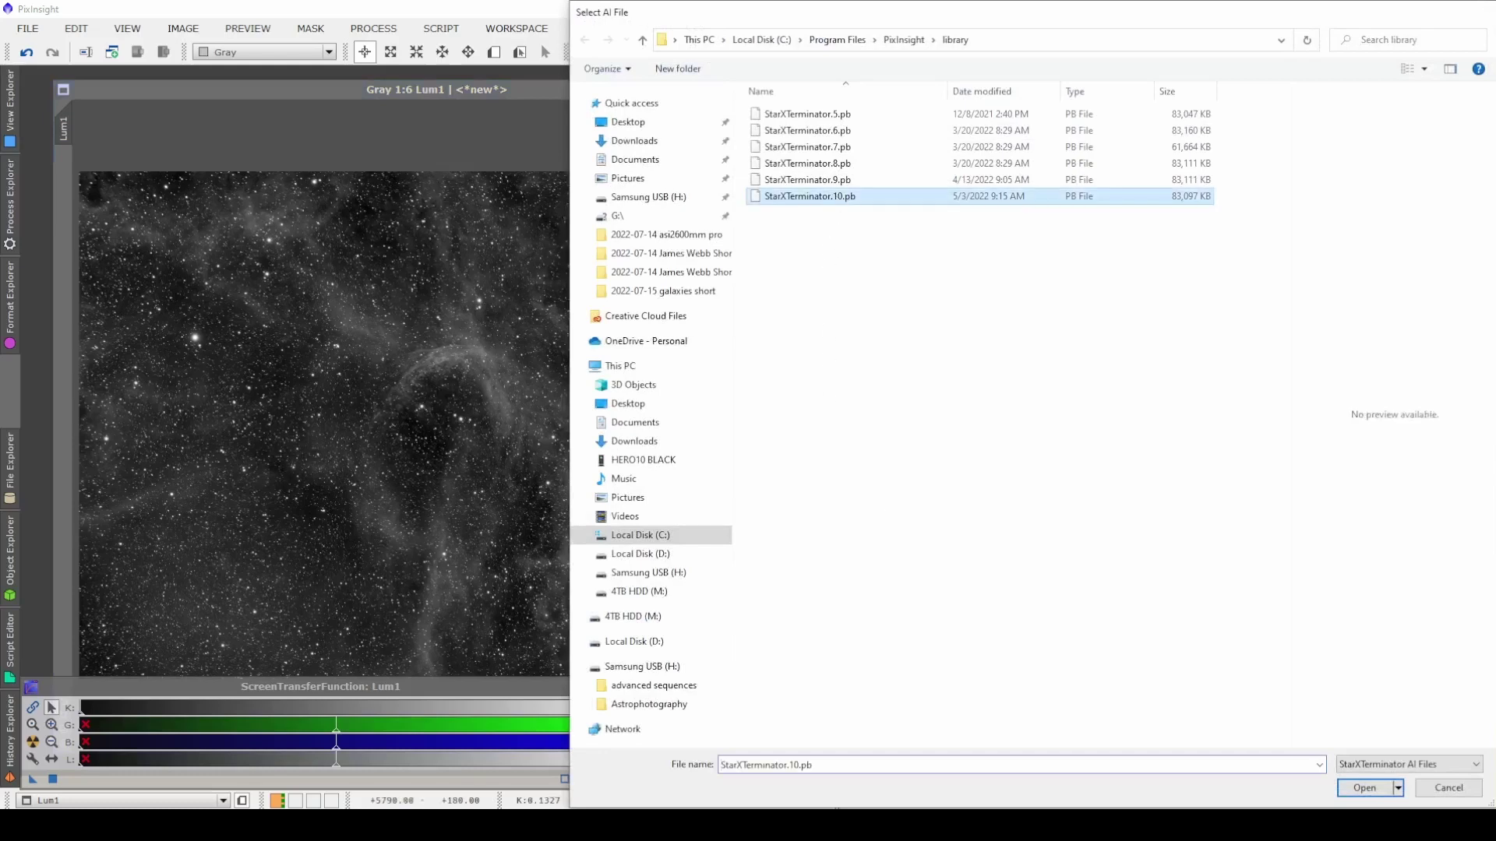
key("Return")
left_click(853, 573)
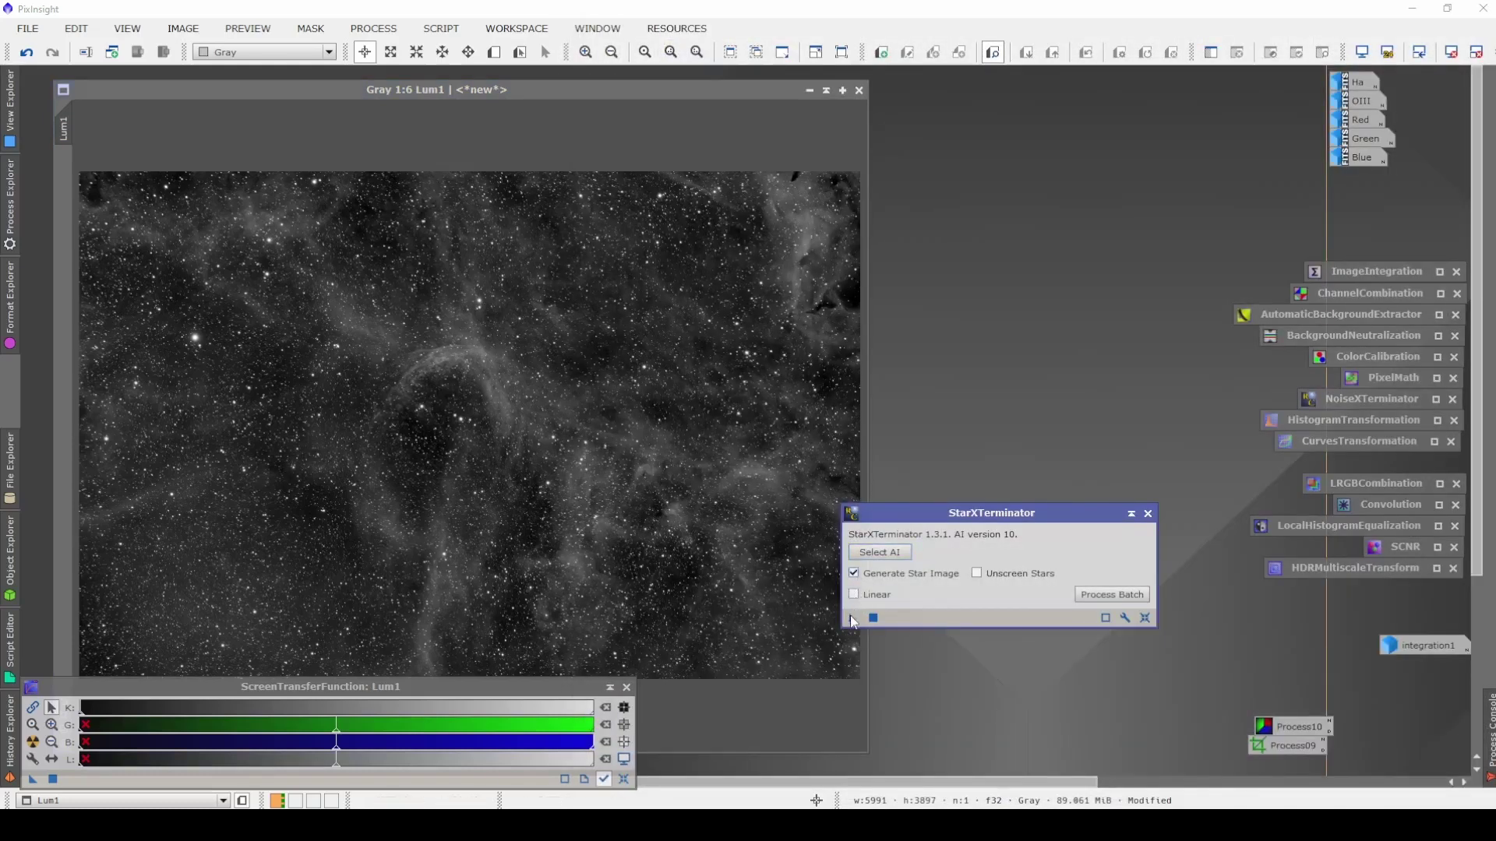
left_click_drag(851, 621, 742, 517)
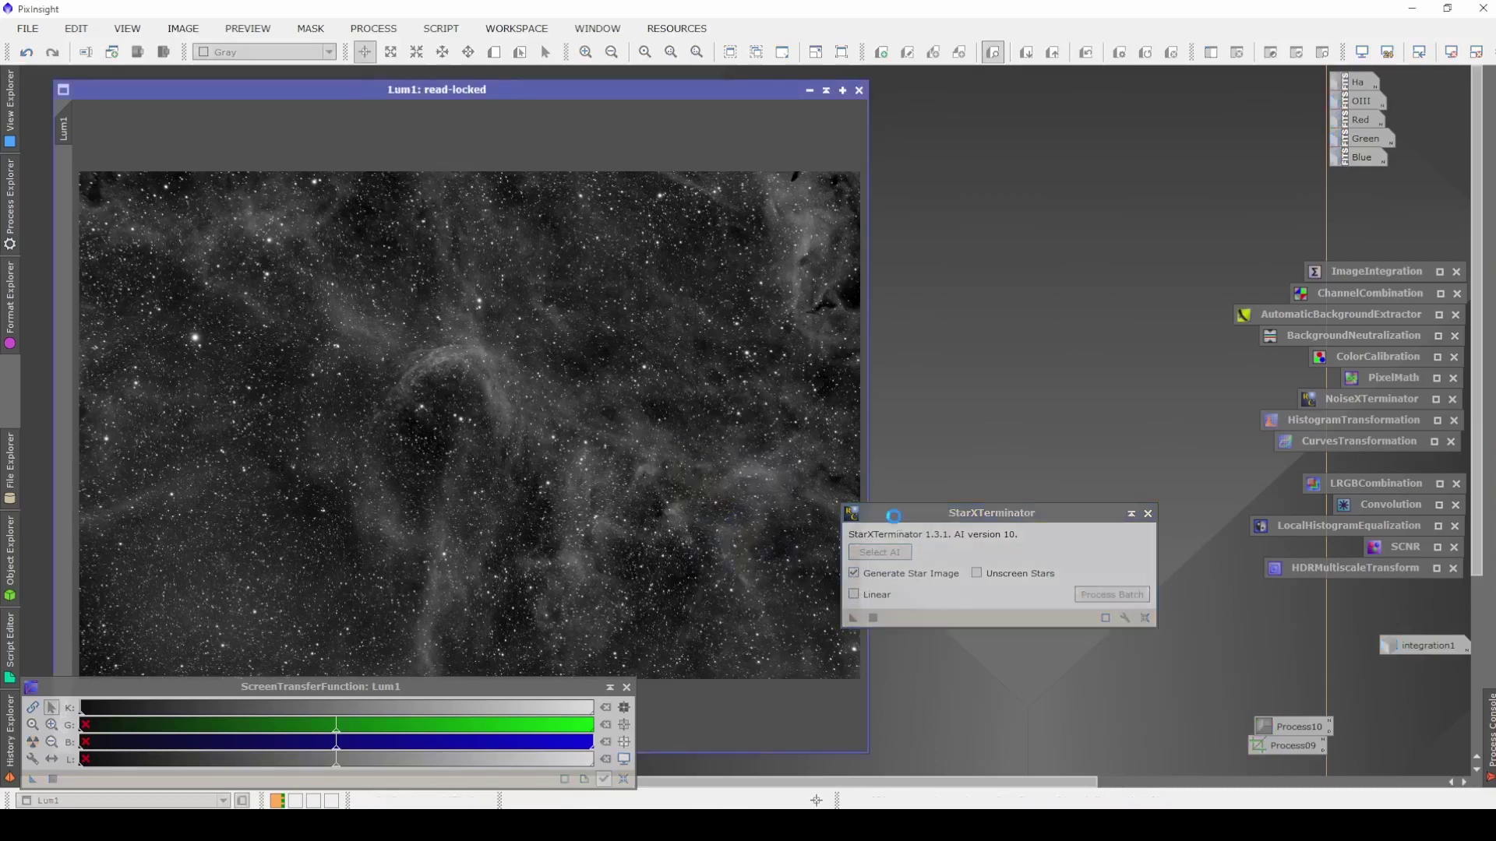
left_click(1131, 513)
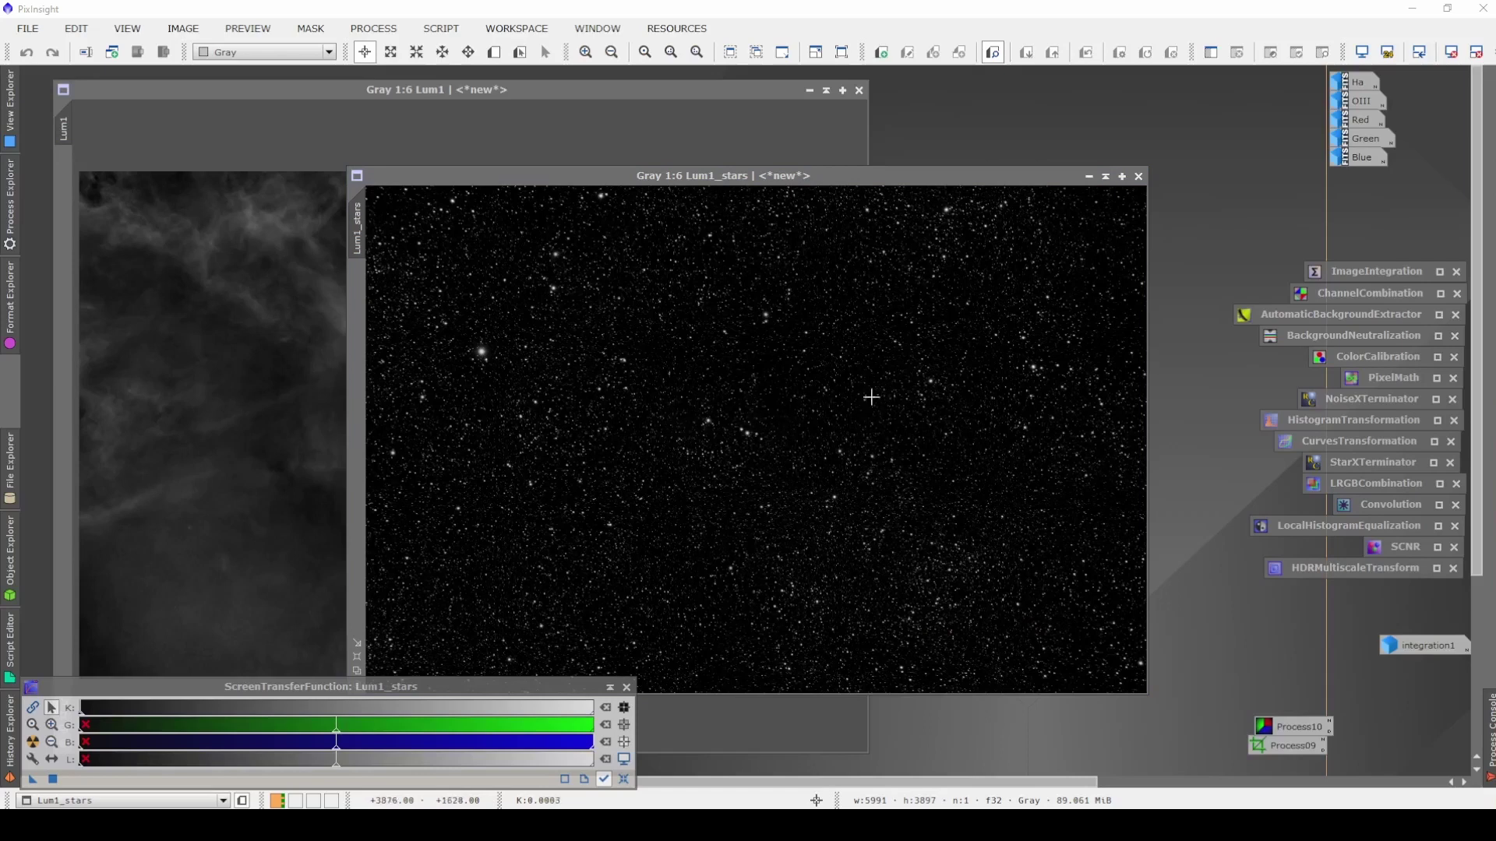
Minimize the Lum1_stars image and park its icon near the channel icons, reopening it once to view the stars.
left_click(1089, 178)
left_click_drag(788, 442, 1254, 88)
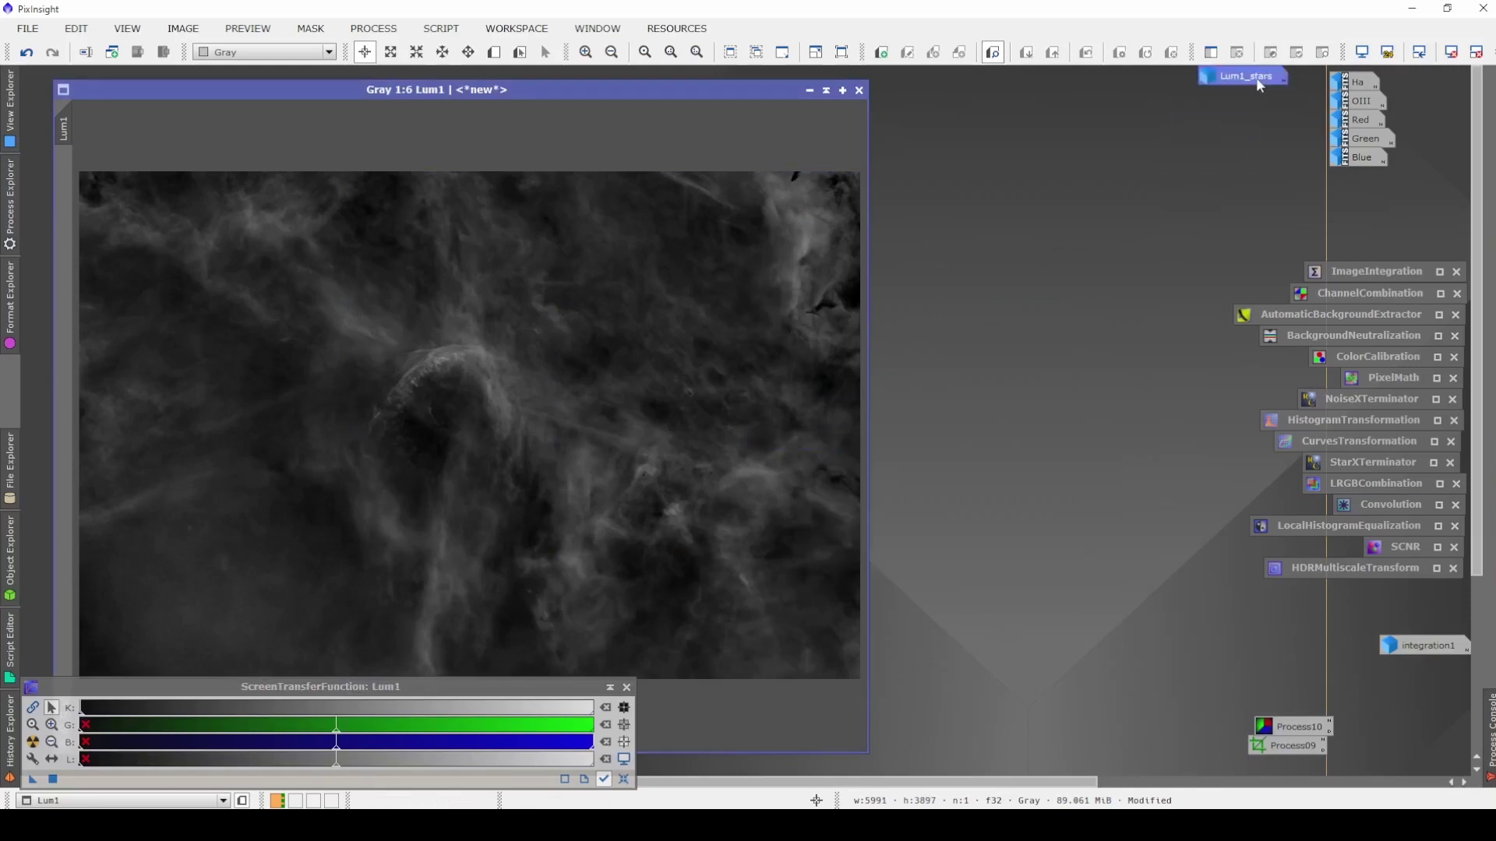
double_click(1253, 81)
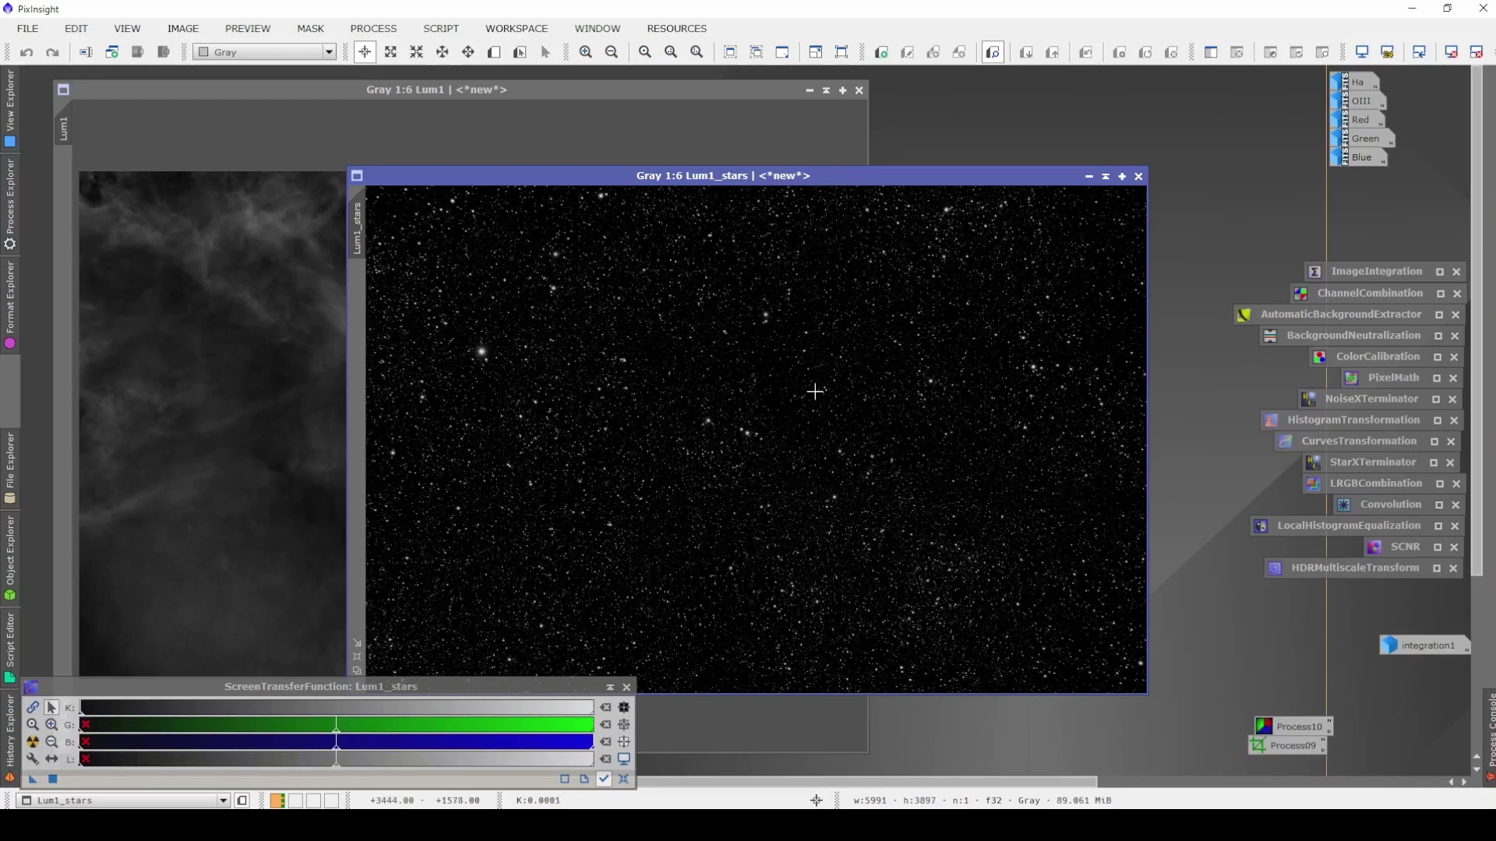
left_click(1089, 177)
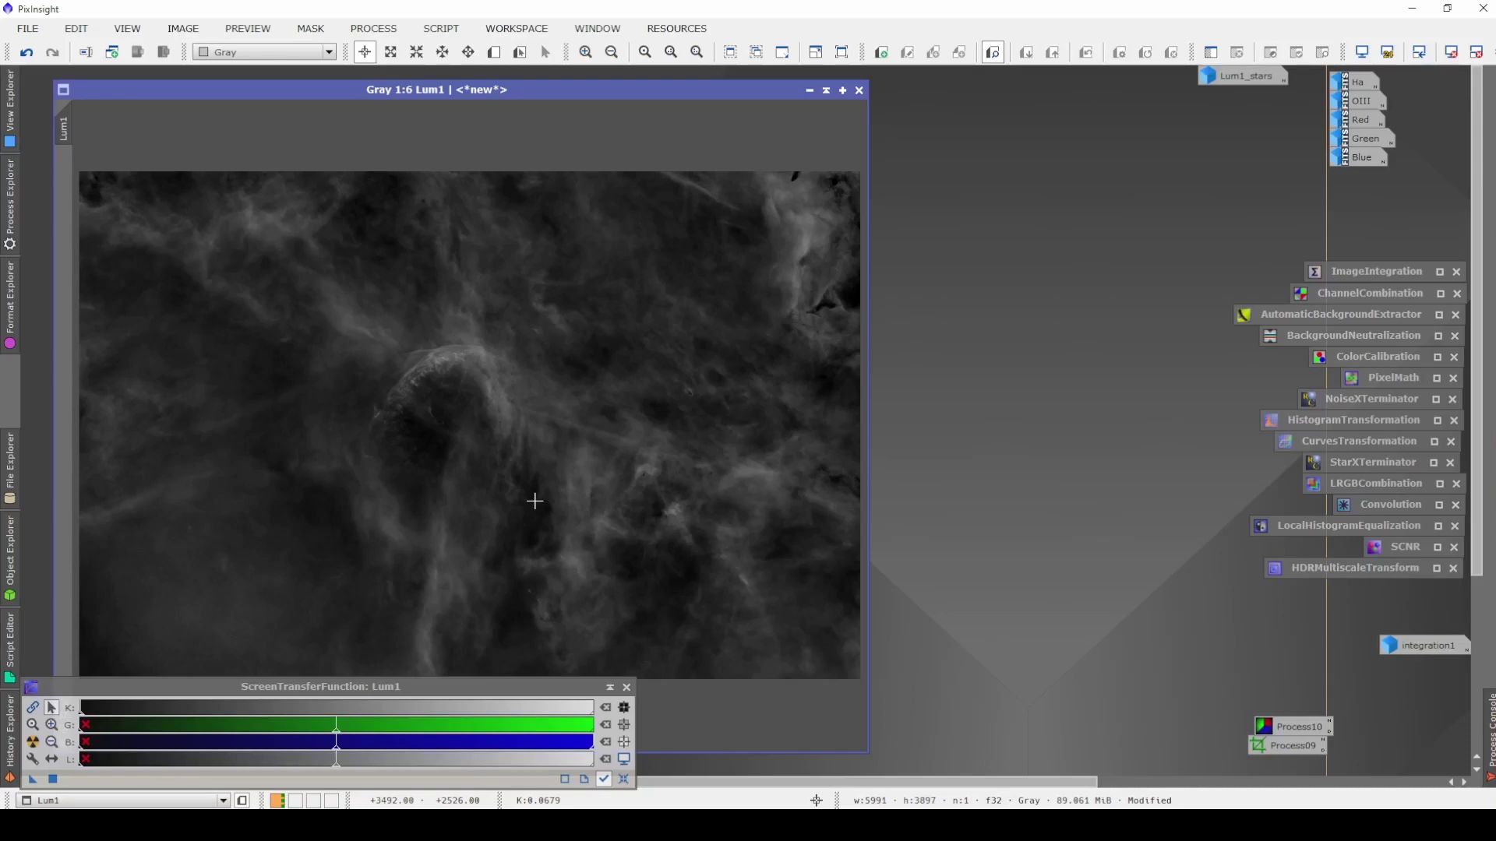
Examine the nebula detail and star removal in the starless Lum1 image at magnifications up to 2:1.
scroll(534, 500, "up", 2)
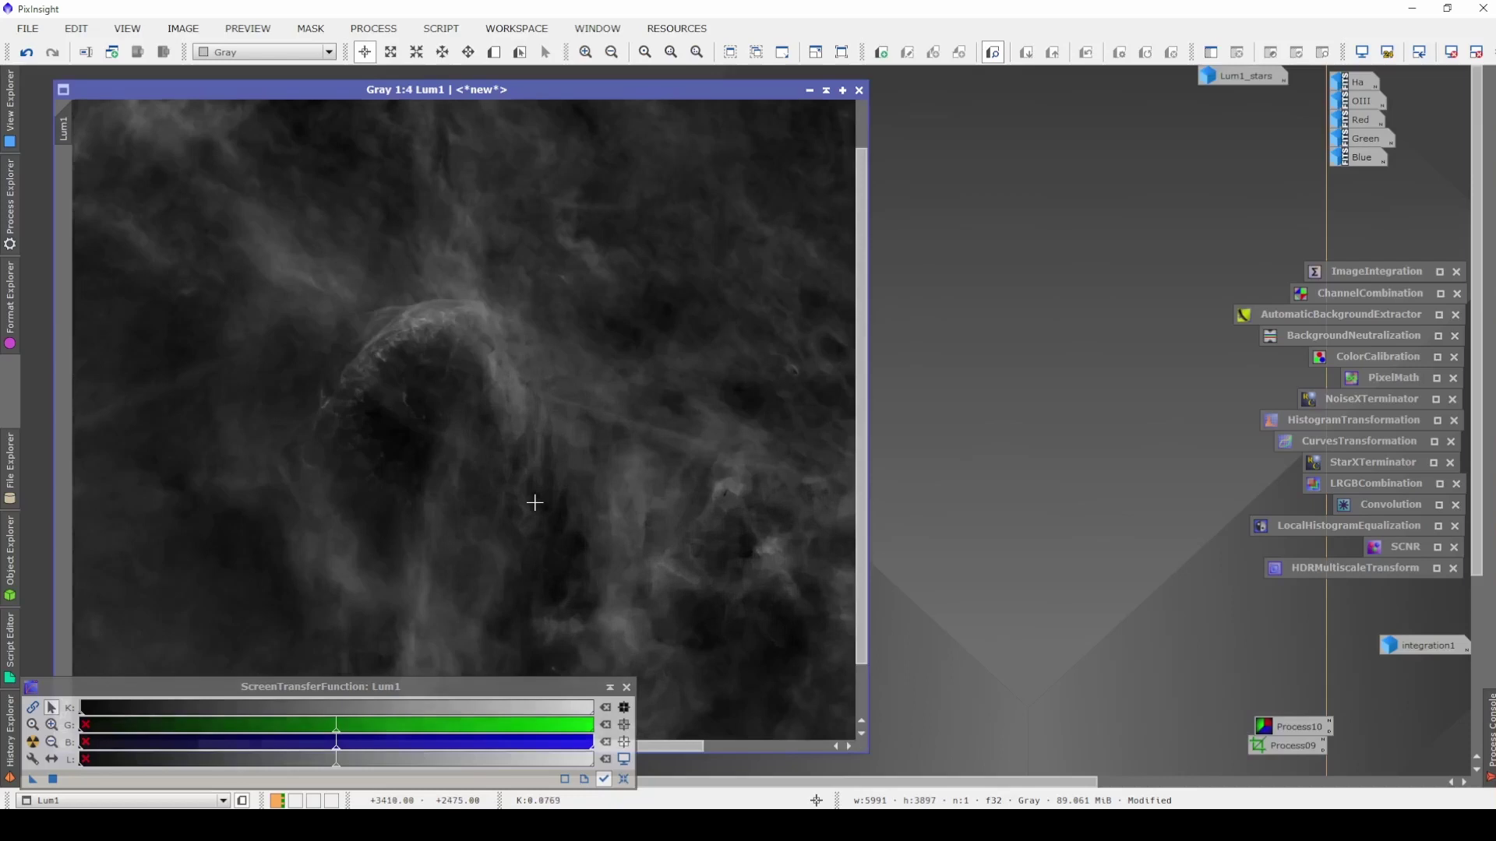
scroll(534, 502, "up", 2)
scroll(534, 503, "up", 1)
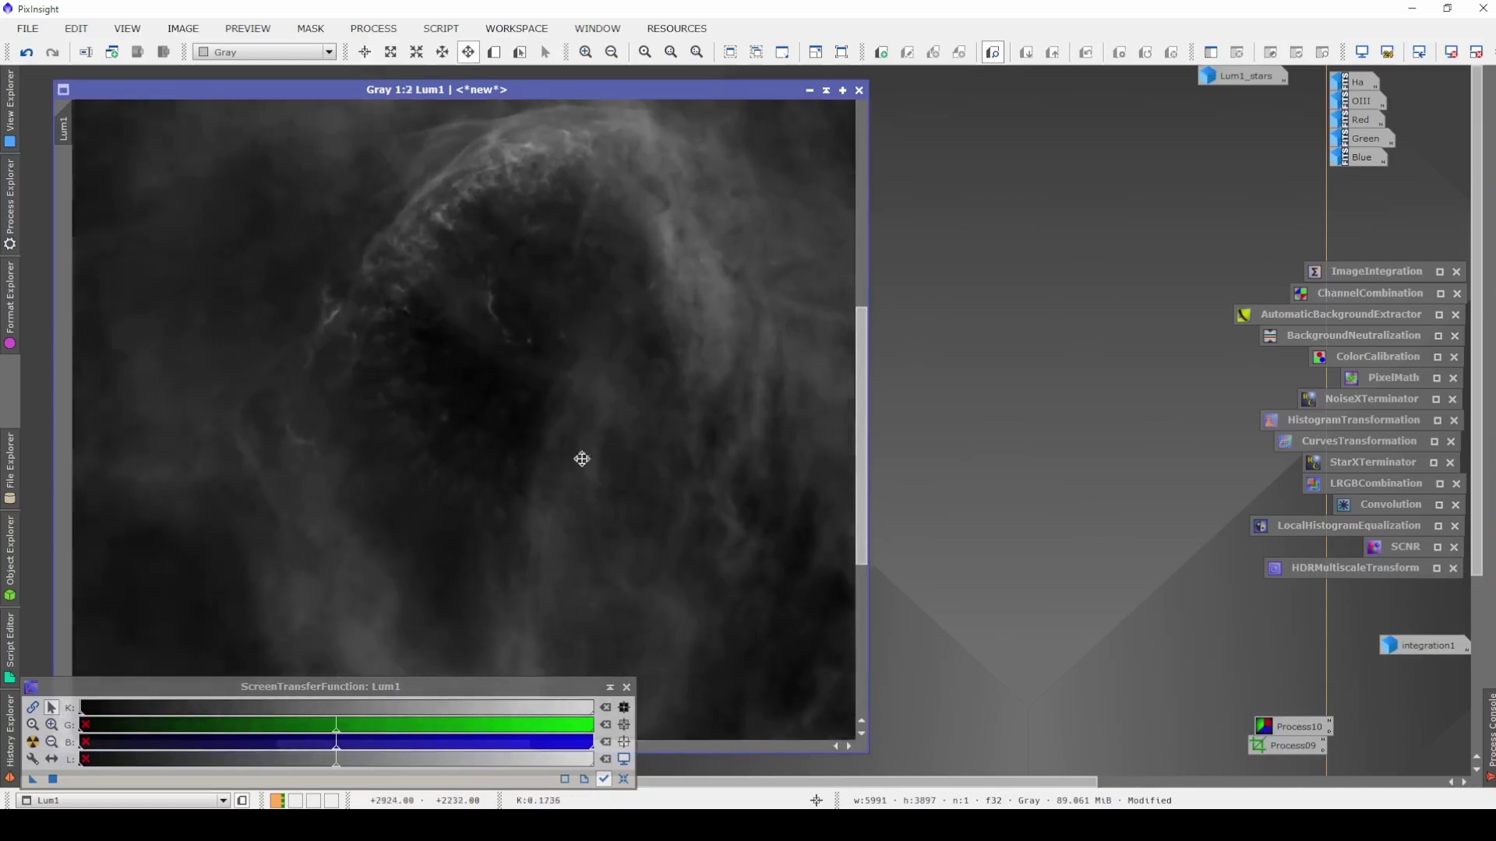
scroll(508, 471, "up", 1)
scroll(502, 476, "down", 1)
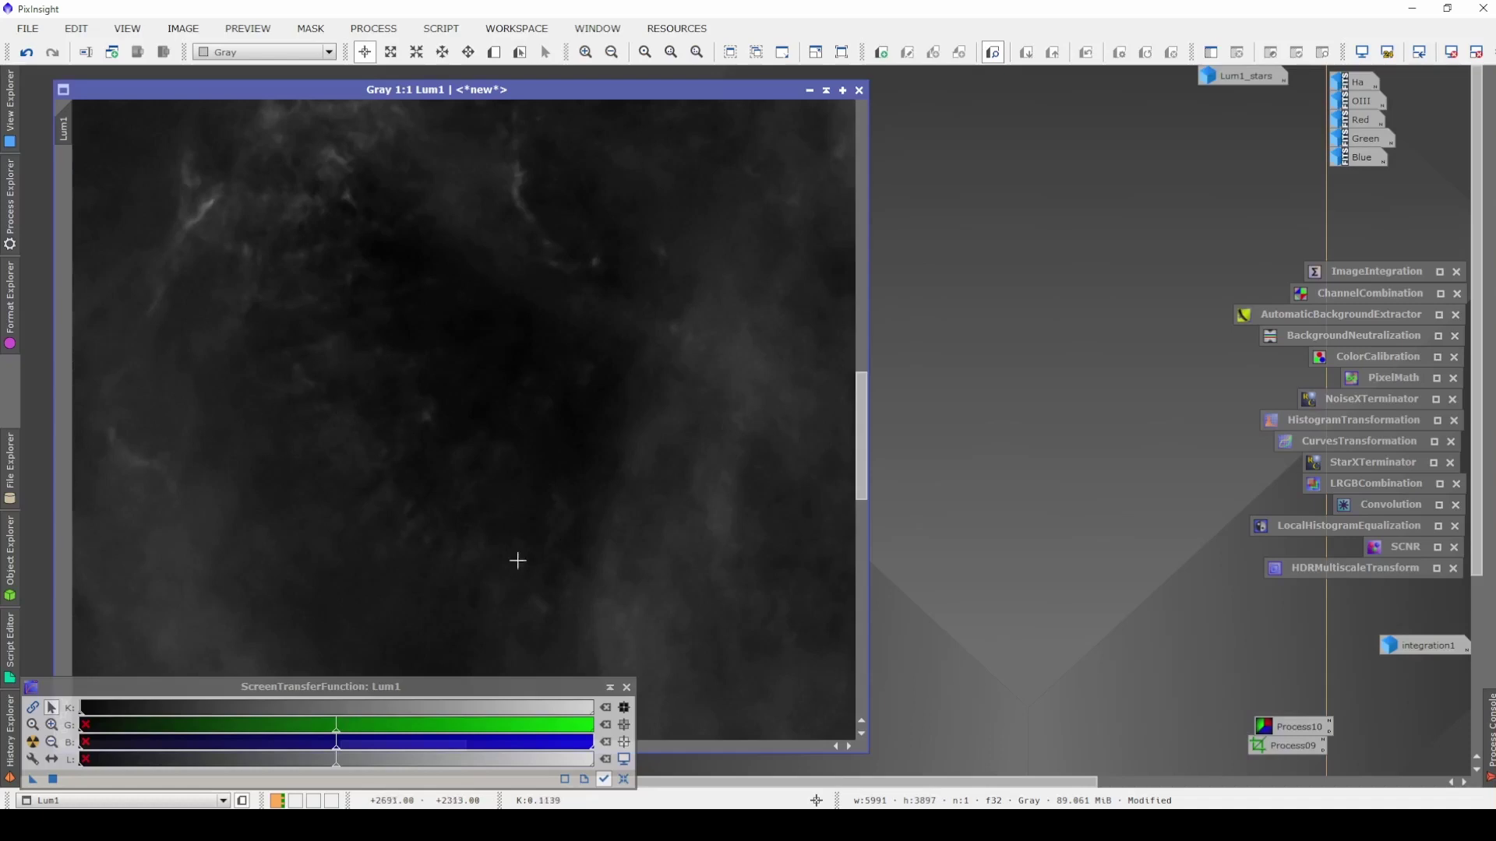
left_click_drag(517, 398, 561, 560)
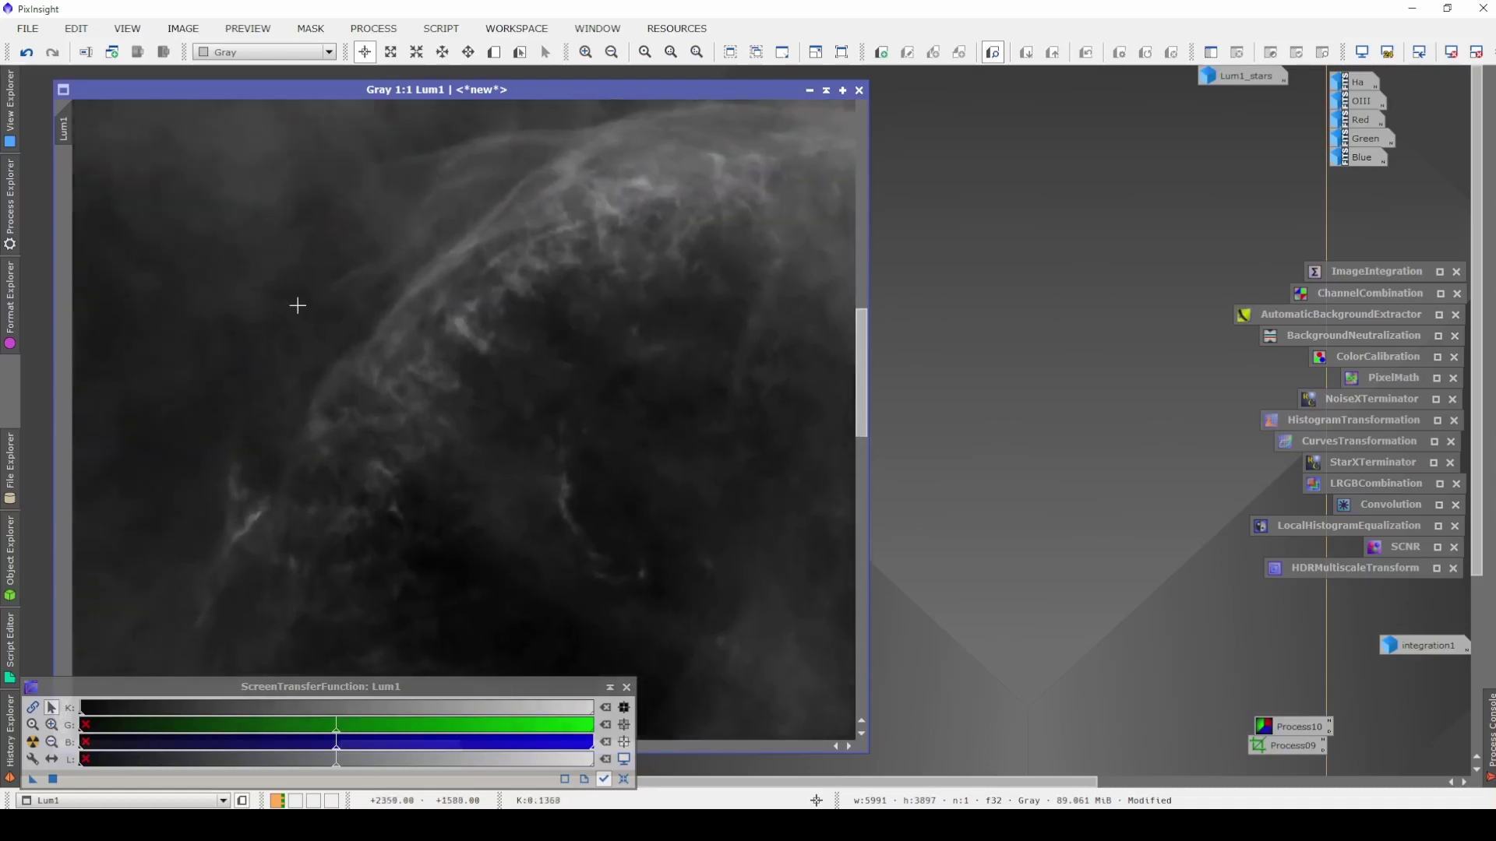
left_click_drag(761, 499, 414, 254)
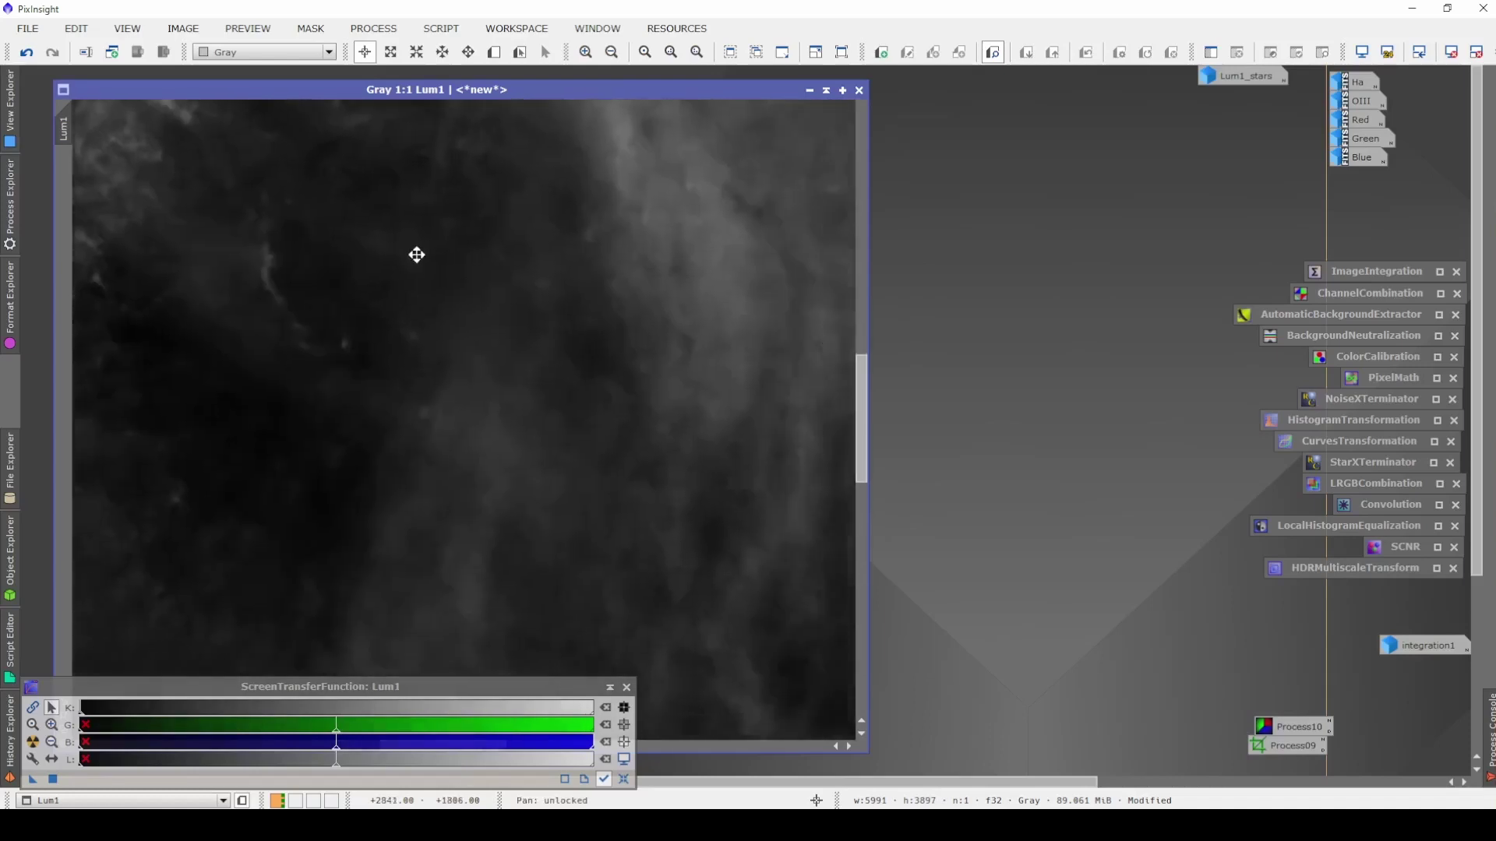
scroll(672, 441, "up", 1)
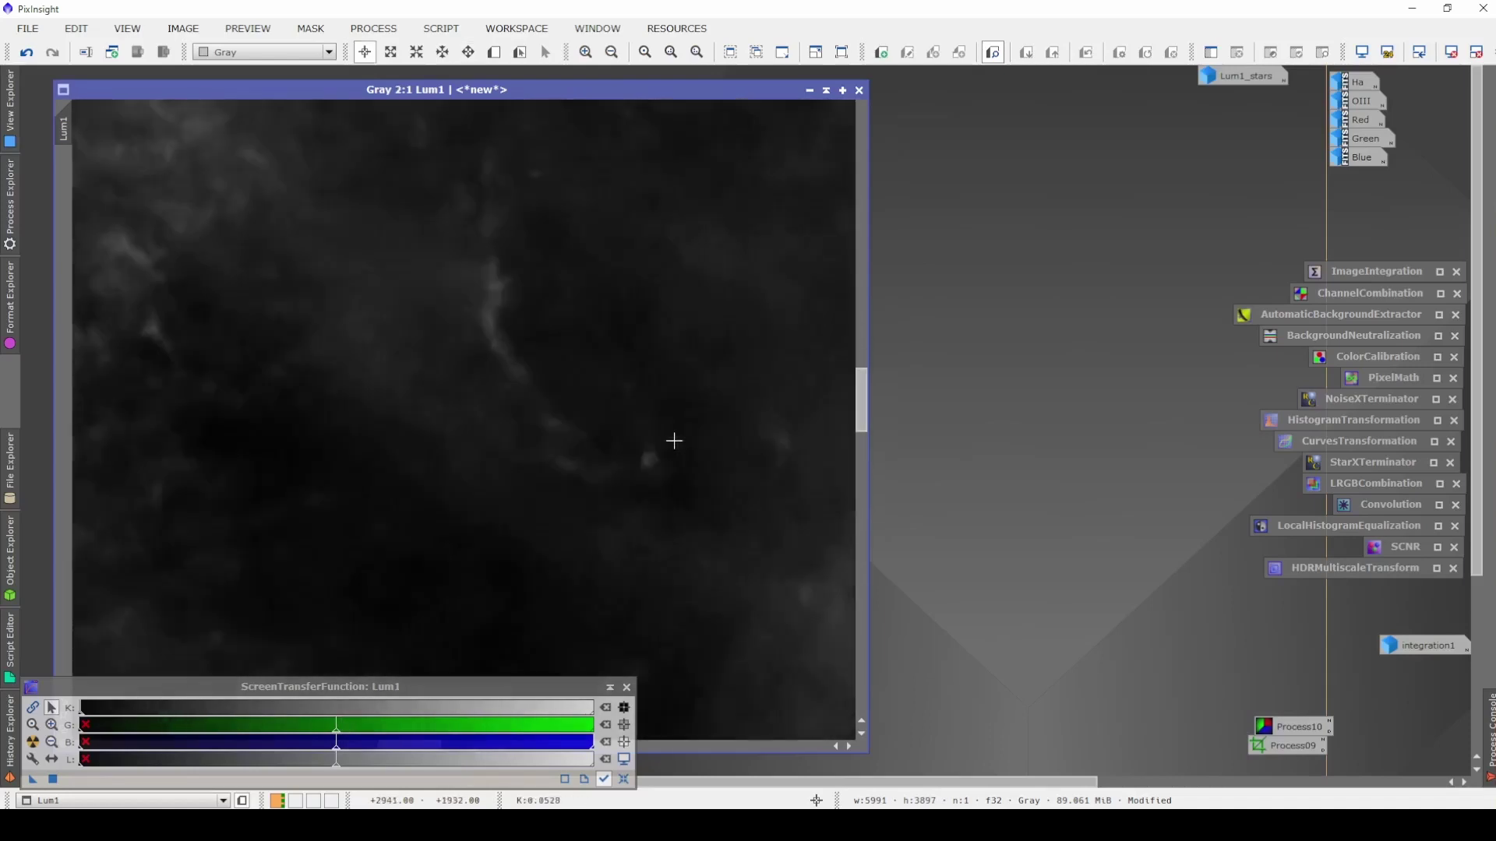
Examine the starless nebula in Lum1 from 1:1 magnification out to the full frame.
scroll(677, 516, "down", 1)
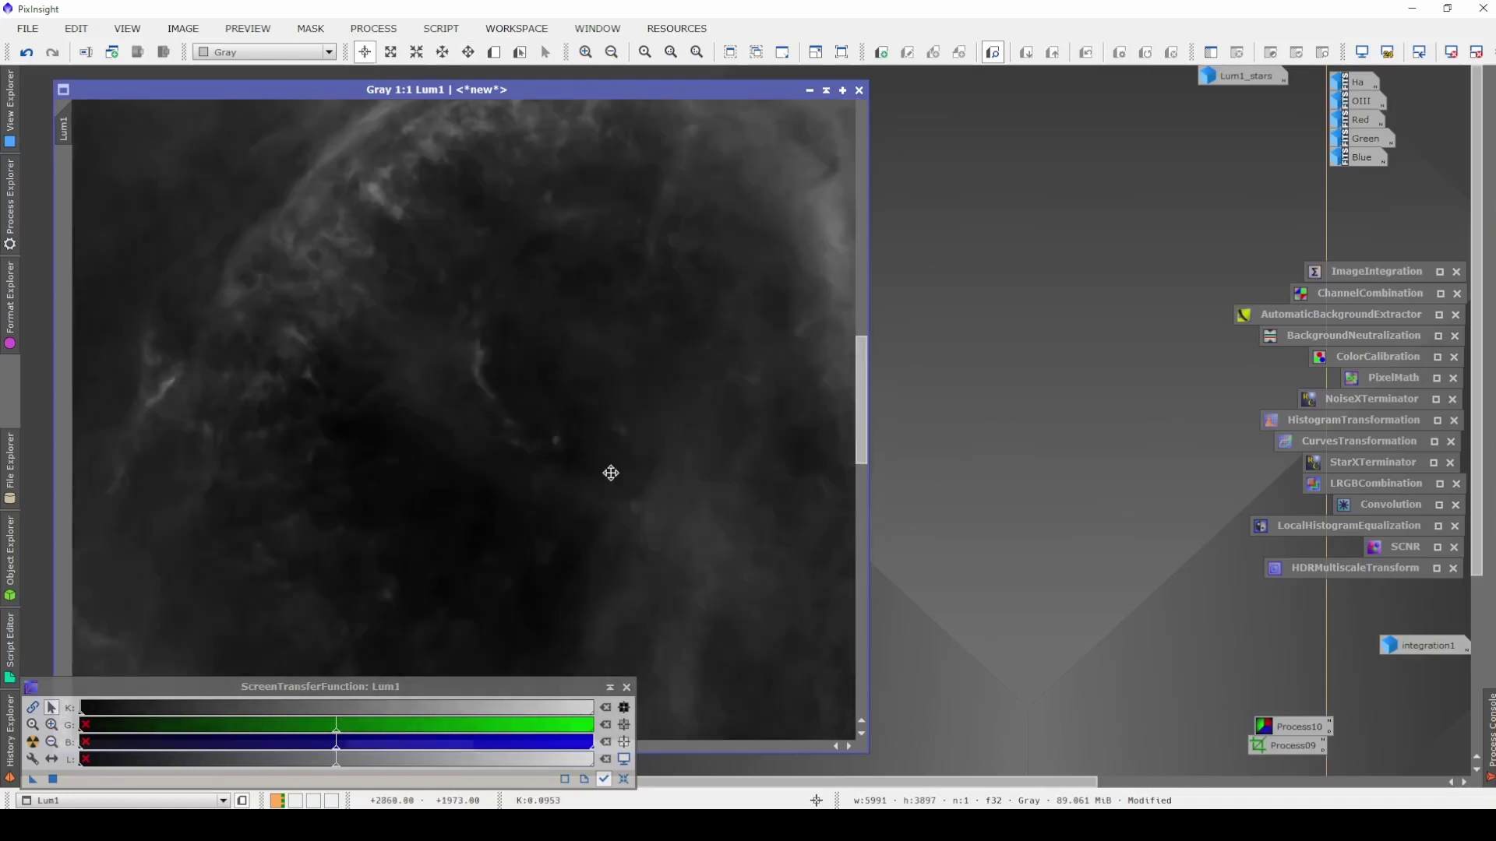
left_click_drag(612, 472, 520, 431)
scroll(559, 475, "down", 2)
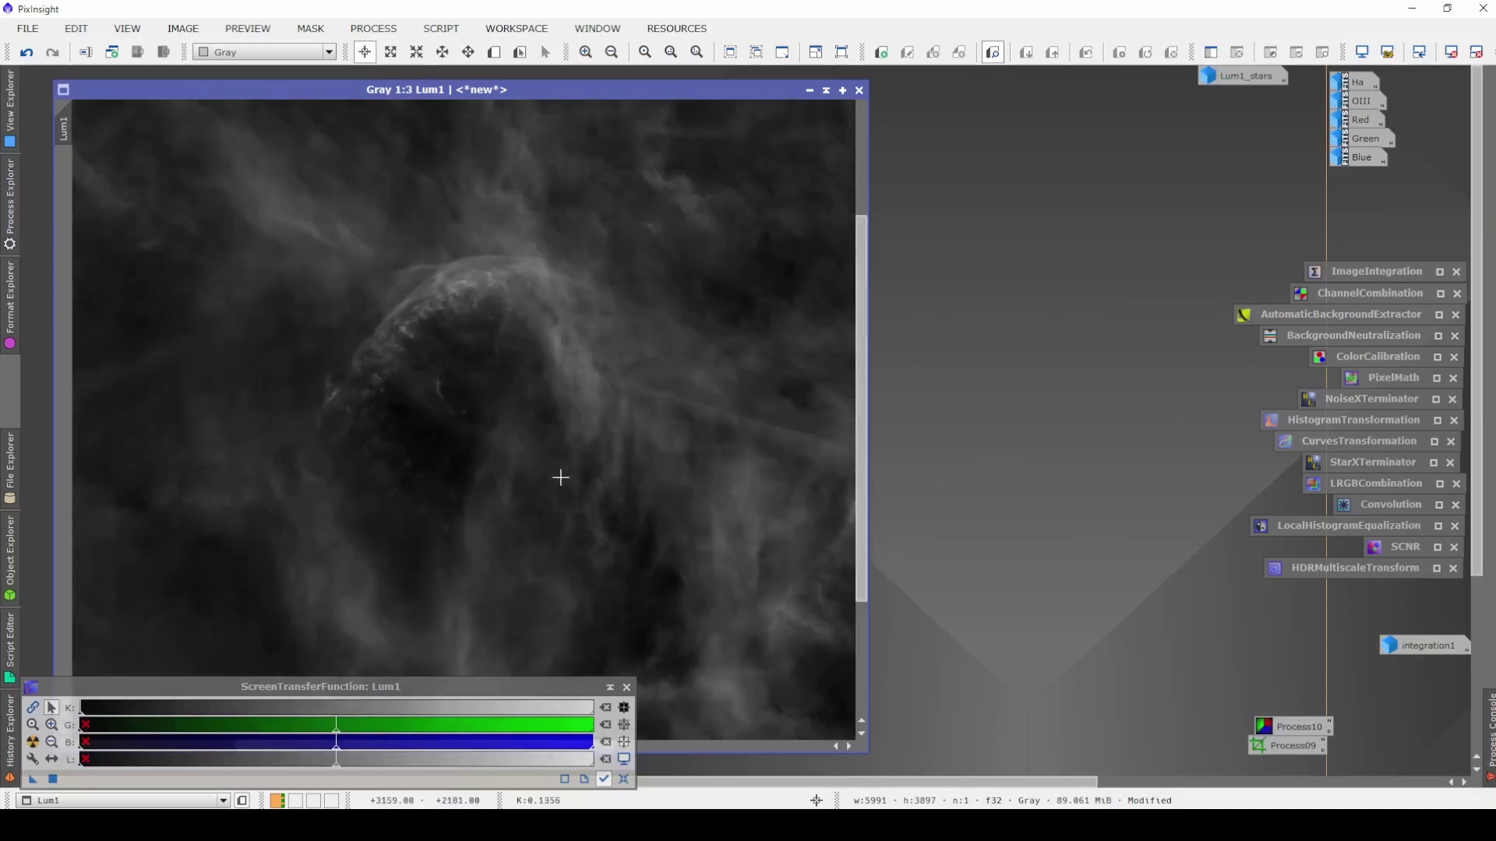
scroll(560, 477, "down", 4)
scroll(611, 543, "up", 1)
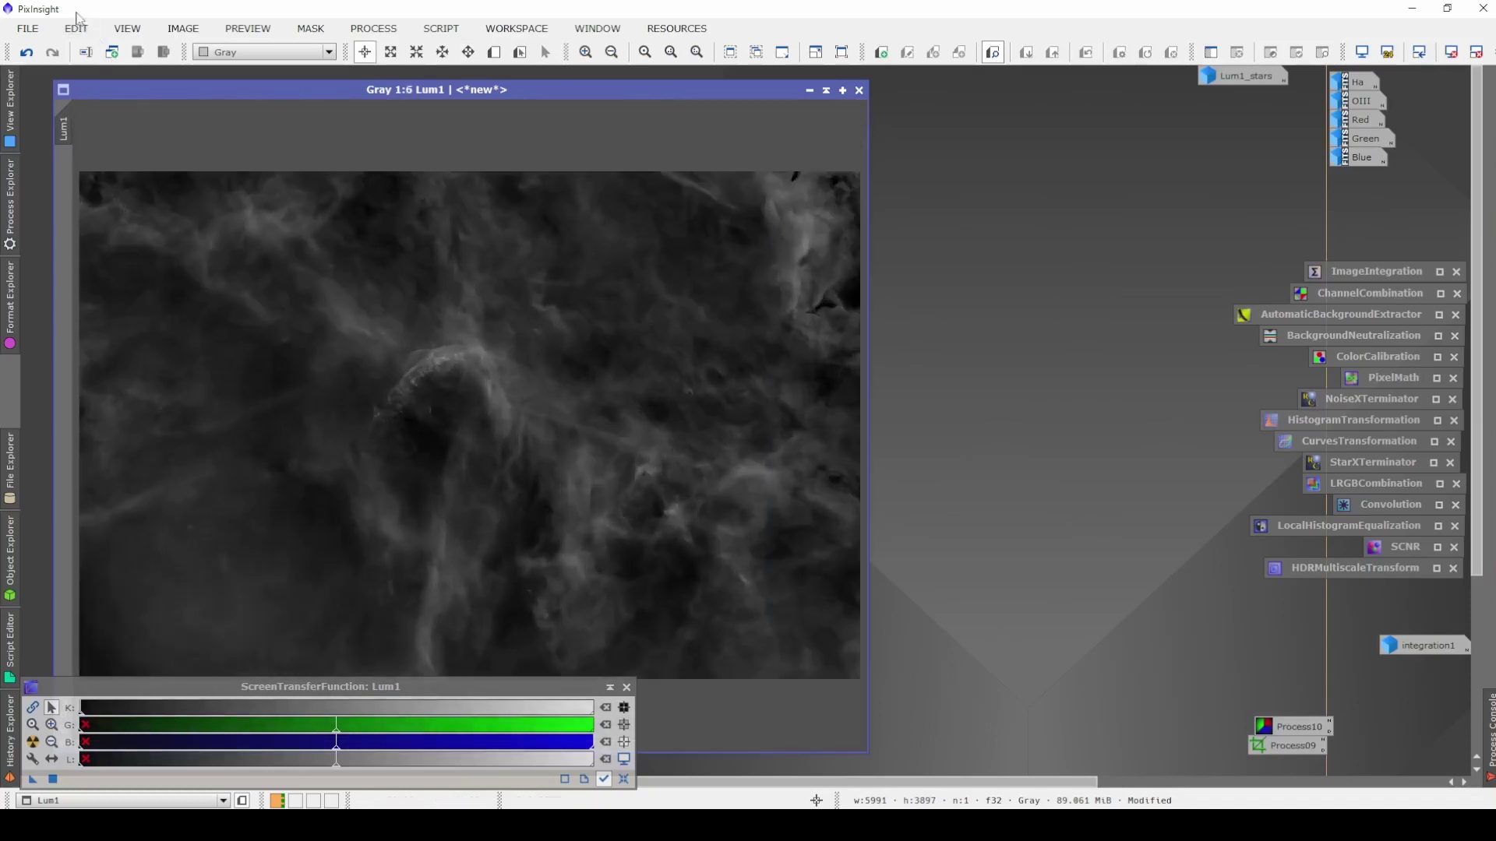
Start saving Lum1 as a new file and create a folder named 2022-07-15 in the WR 134 project's 4. PixPS folder.
left_click(27, 28)
left_click(70, 185)
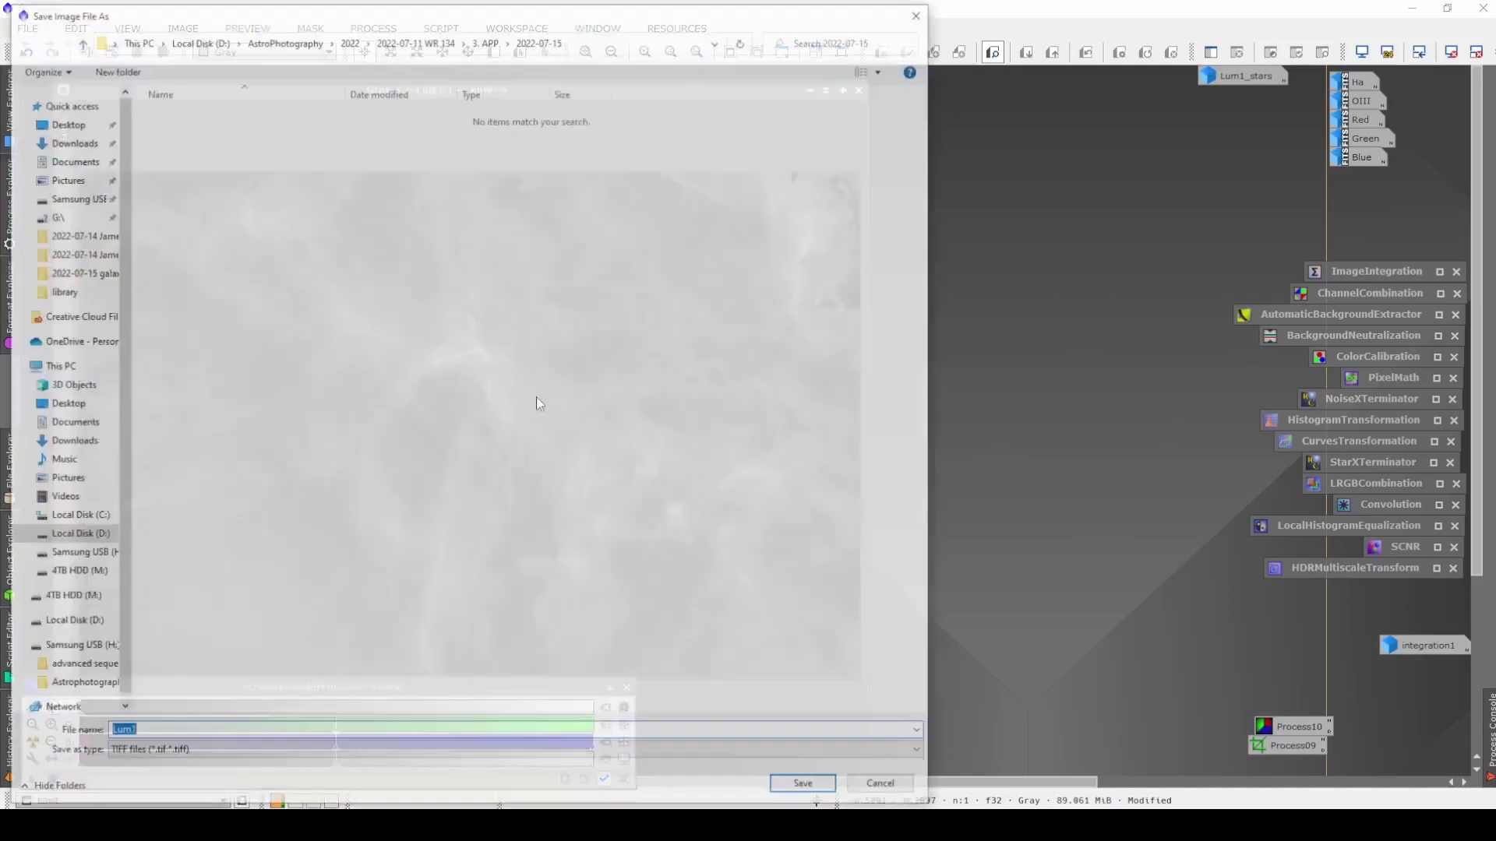
left_click(417, 40)
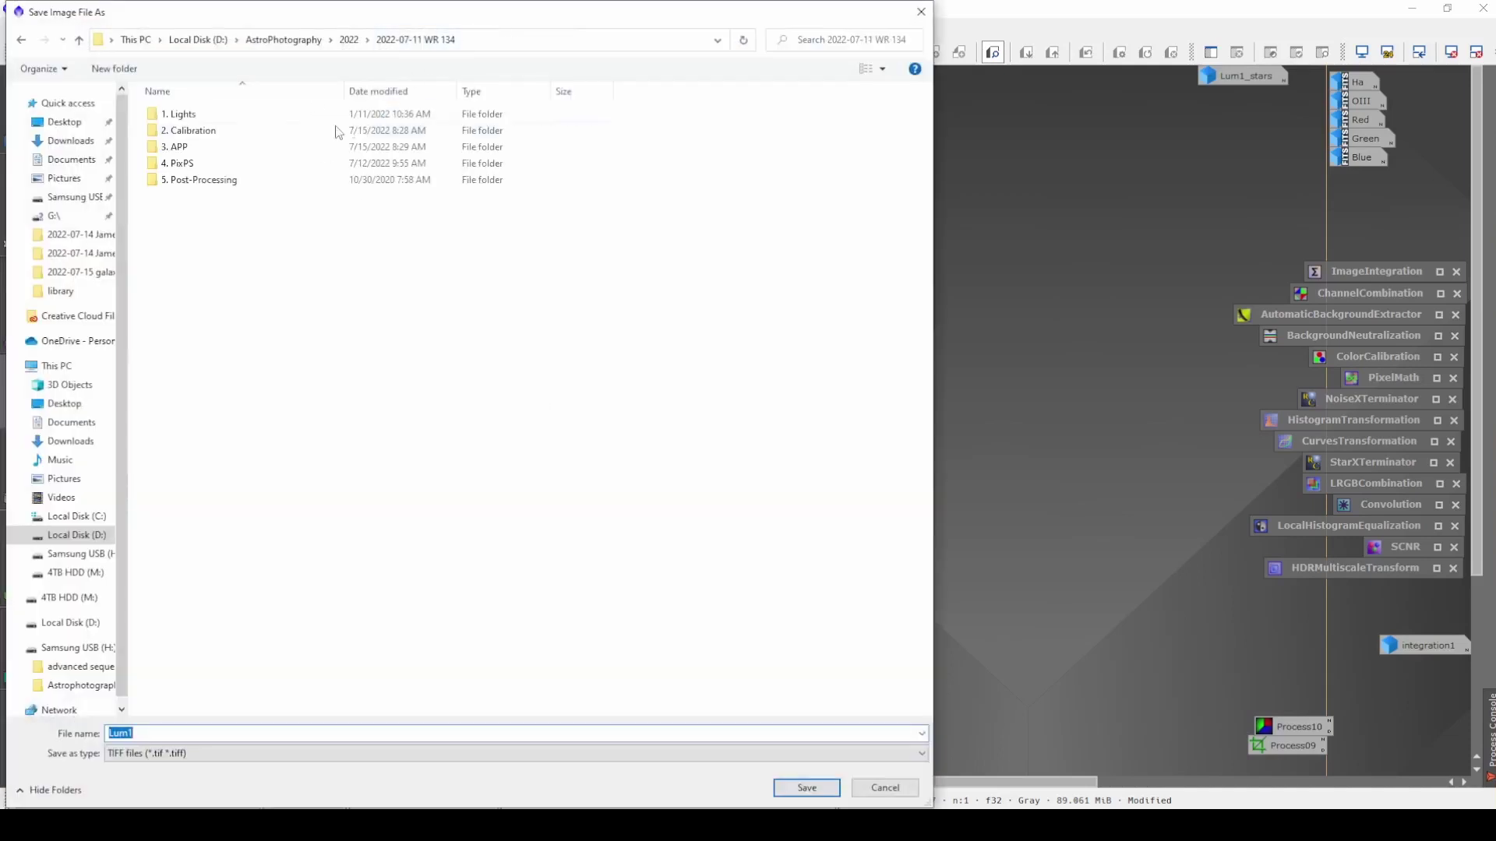
double_click(231, 164)
right_click(225, 166)
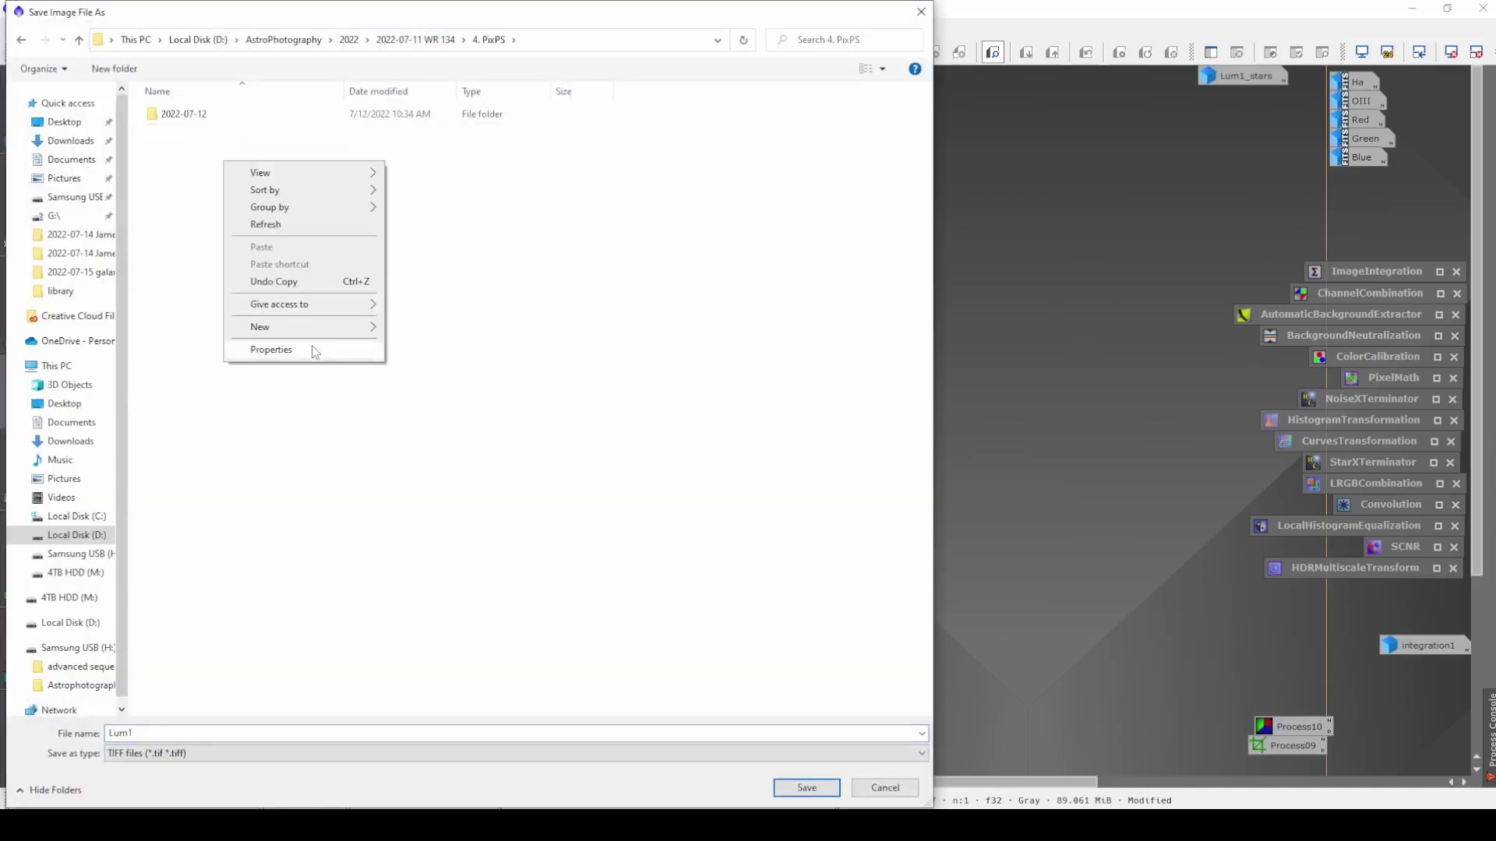
mouse_move(335, 326)
left_click(402, 327)
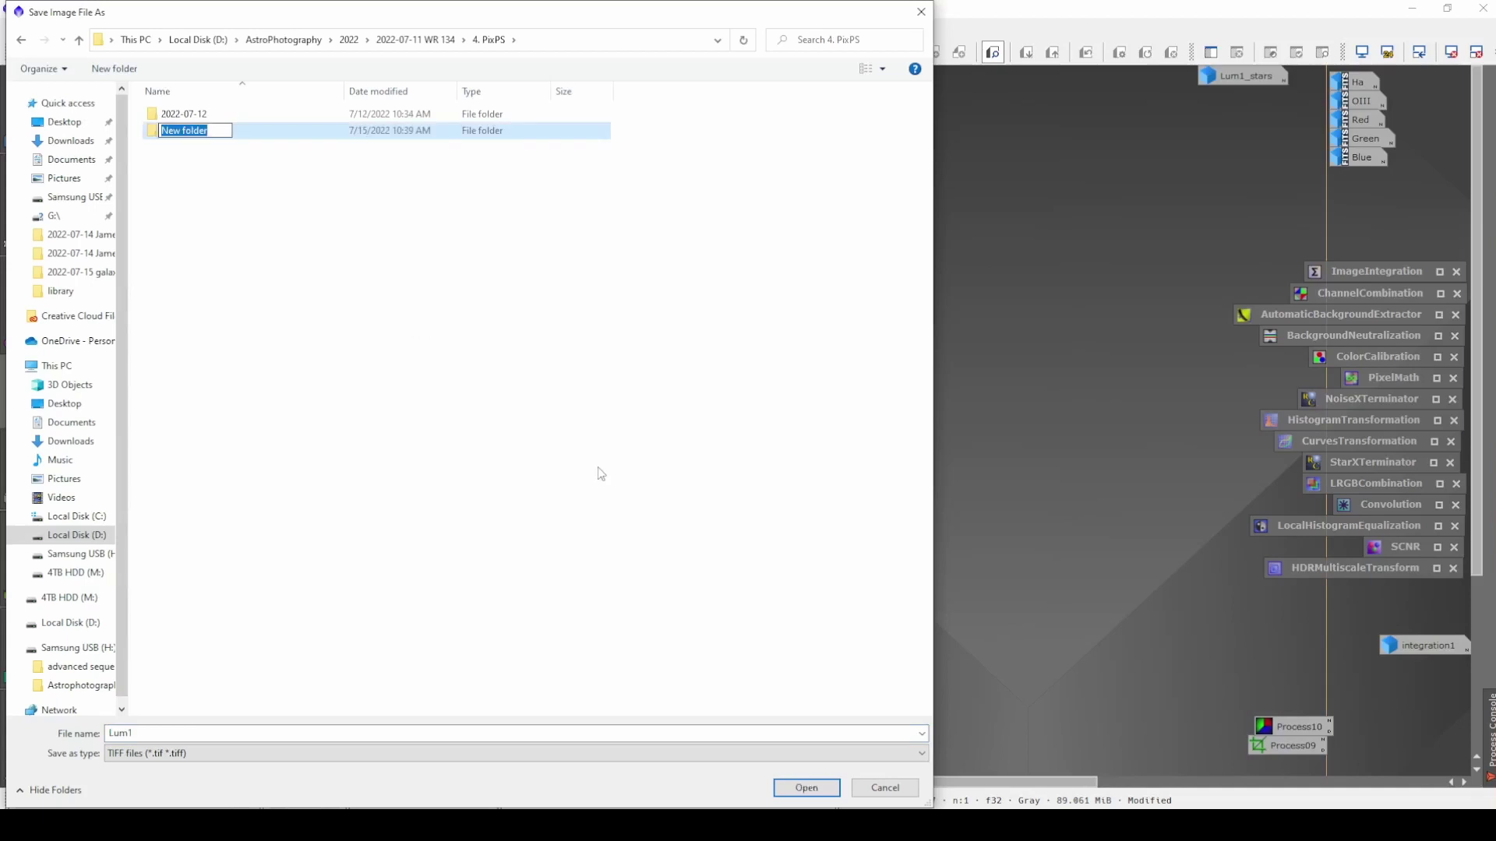
type("2022-07-15")
key("Return")
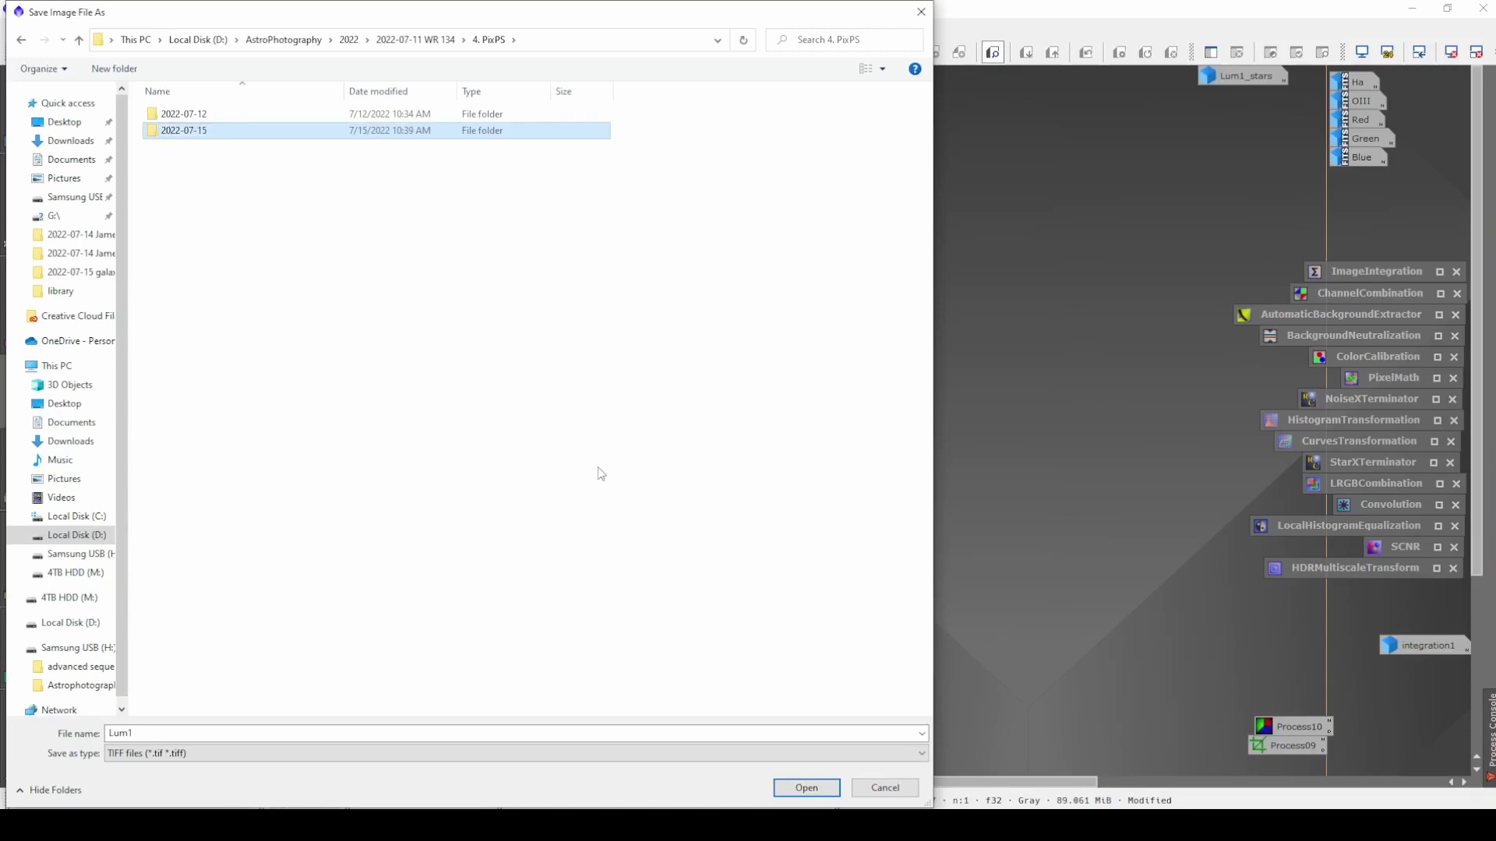
Save Lum1 as a TIFF file in the new 2022-07-15 folder with 32-bit IEEE 754 floating point samples.
double_click(245, 138)
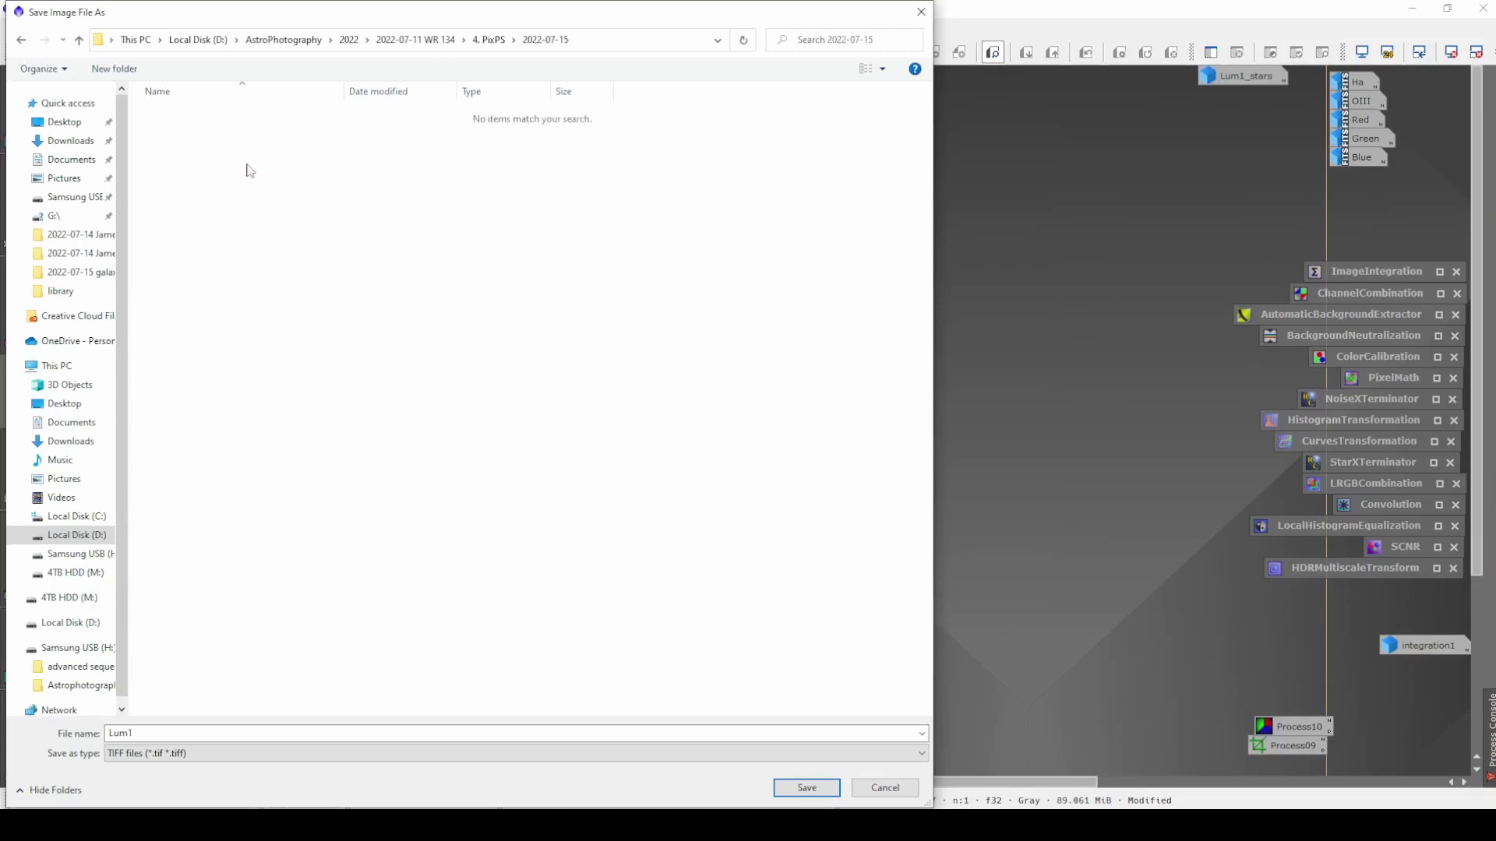
left_click(796, 787)
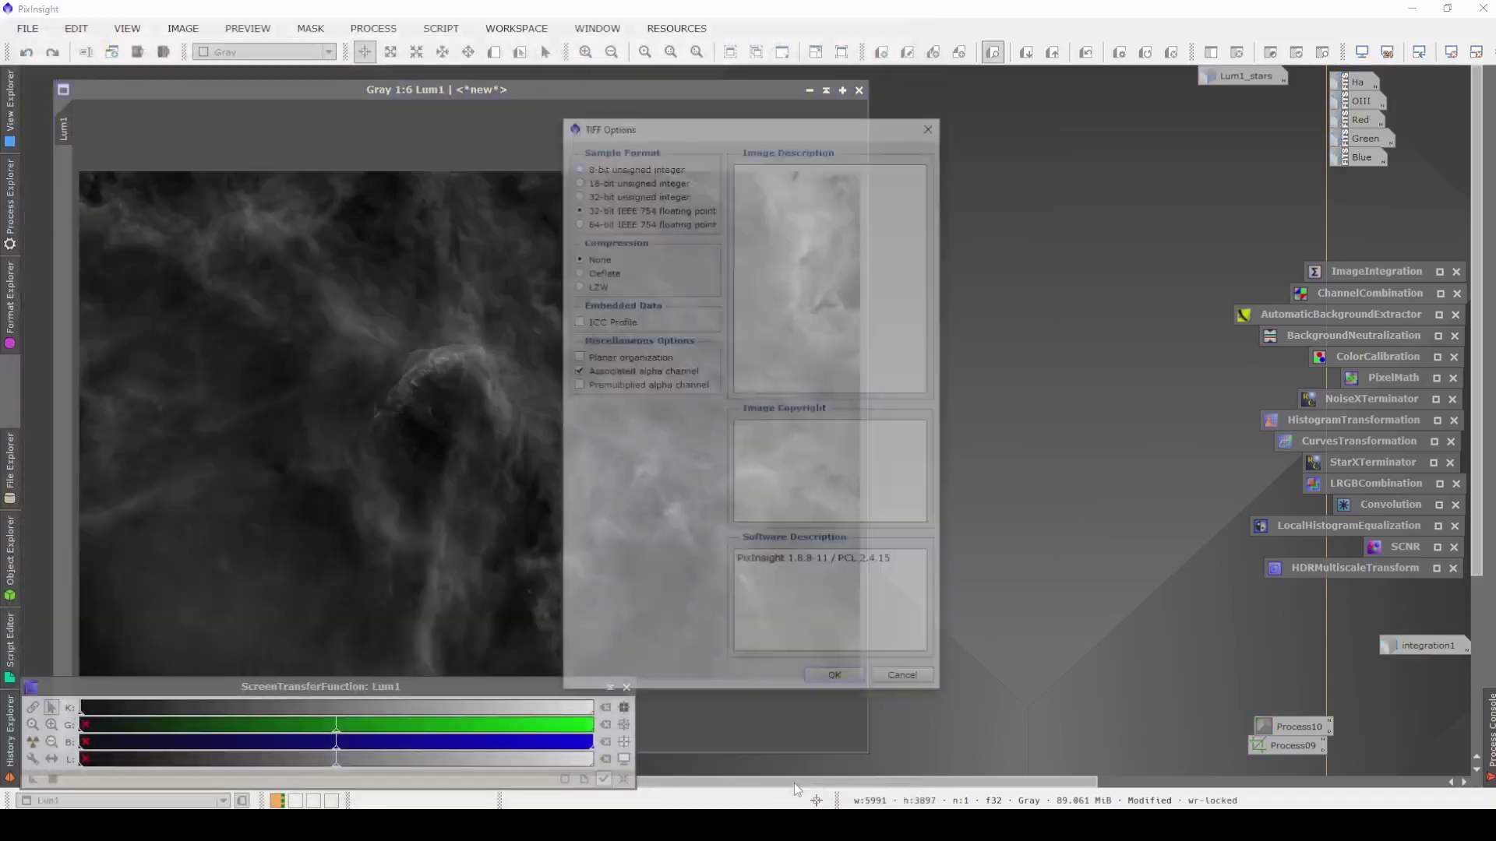
left_click(836, 682)
Minimize Lum1 and group its icon with integration1 below the process list, then line up the Process10 and Process09 icons beneath them.
left_click(809, 90)
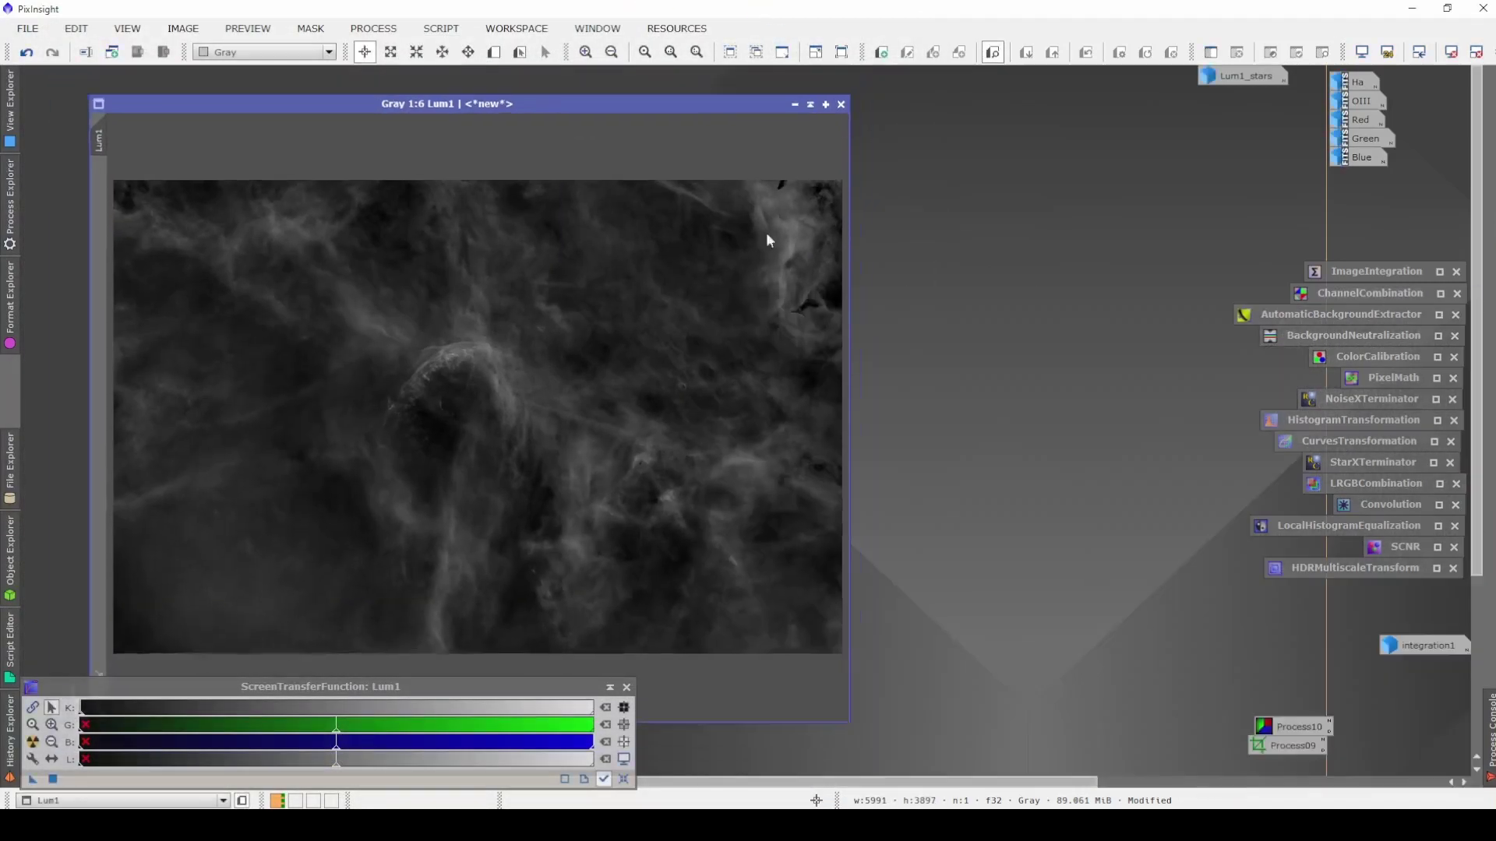
left_click_drag(652, 310, 1377, 629)
left_click(1389, 649, "shift")
left_click(1425, 715)
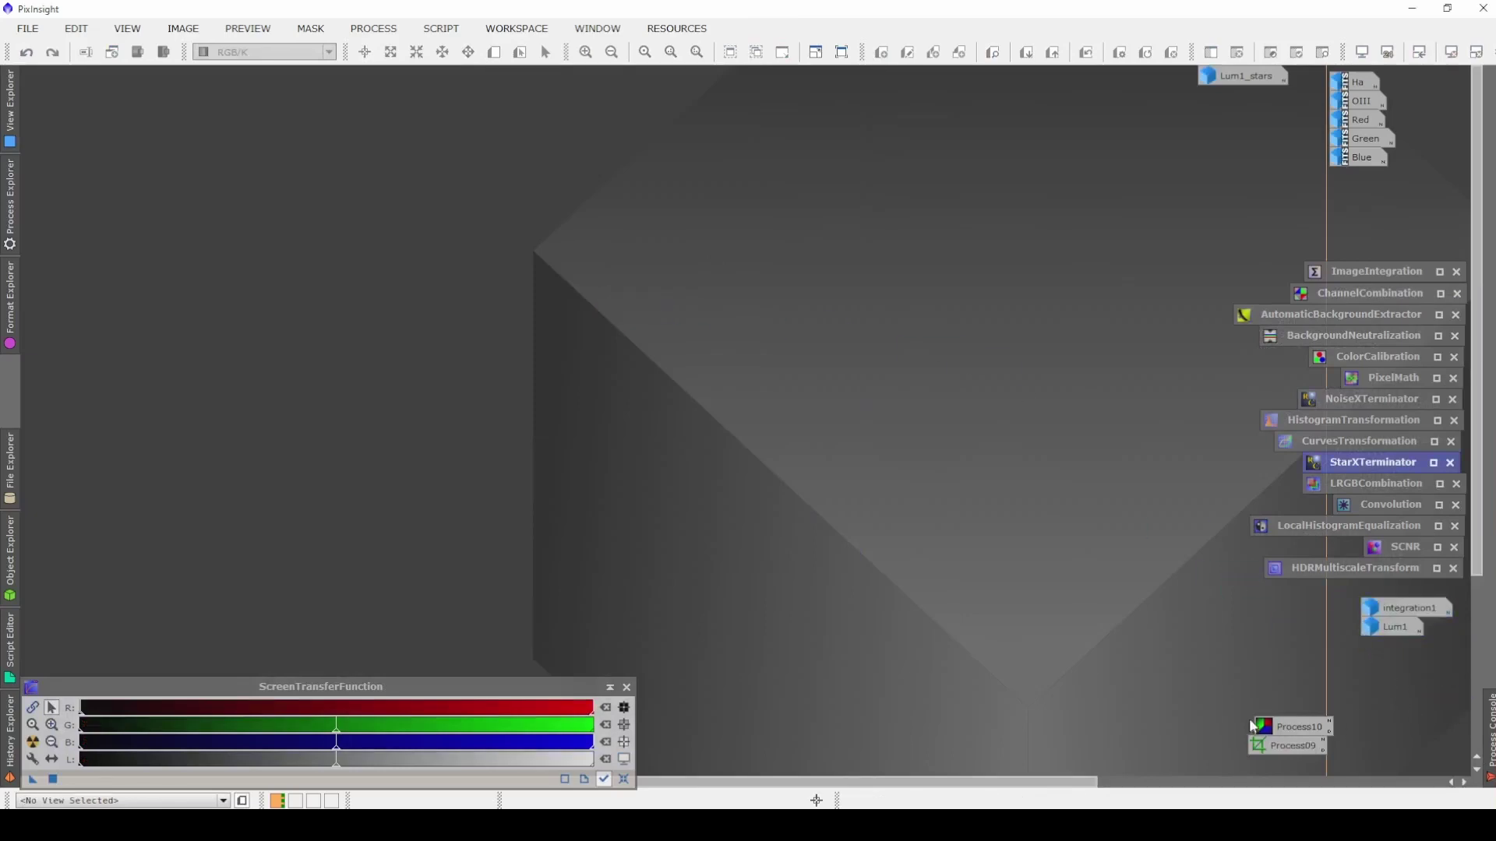
left_click_drag(1251, 726, 1353, 762)
left_click(857, 662)
Restore the Ha image and apply an automatic screen stretch to it.
double_click(1360, 82)
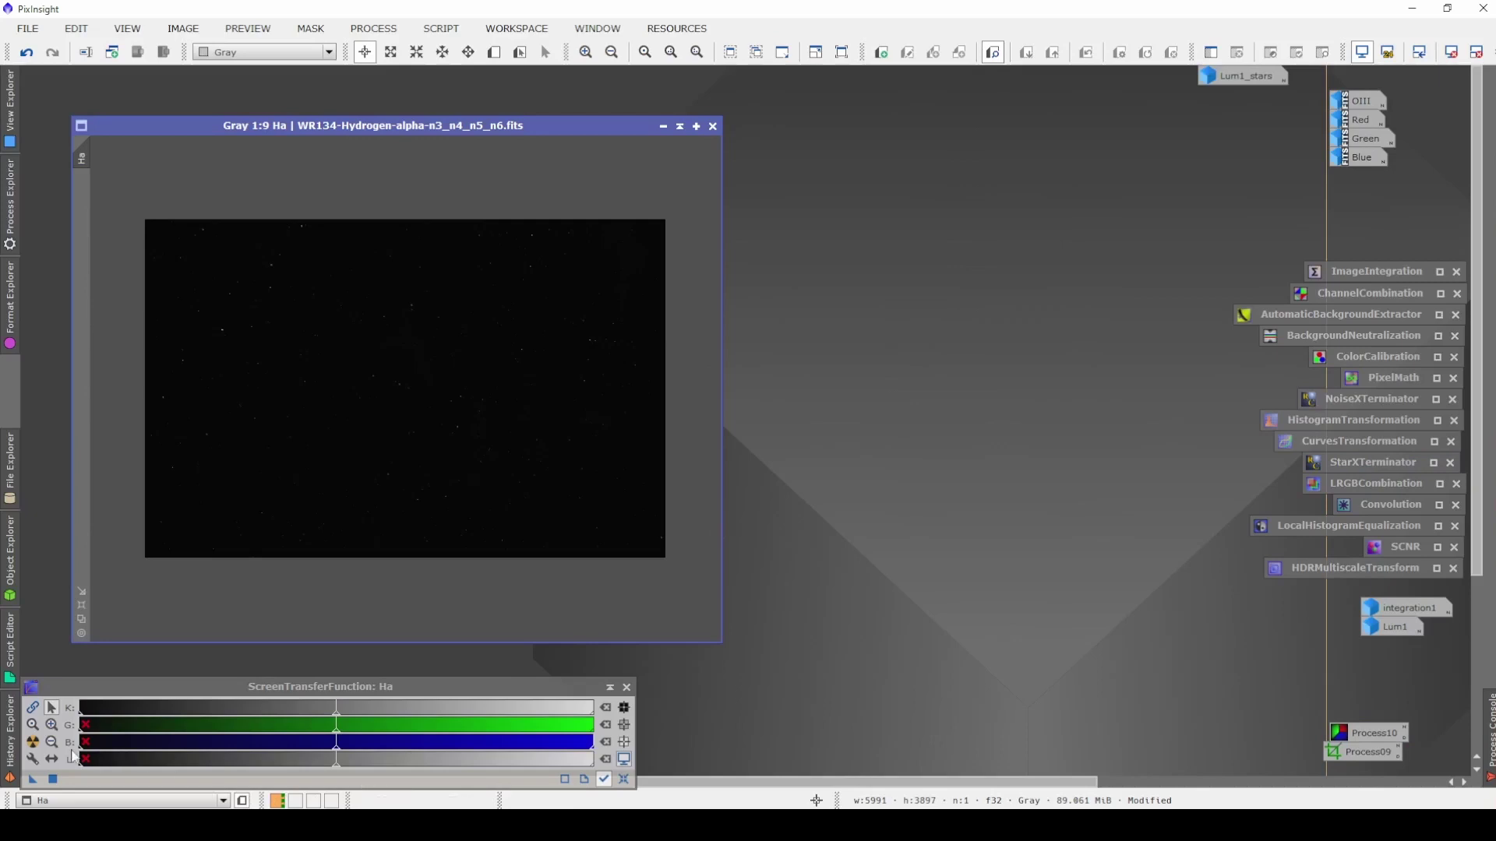
left_click(33, 743)
left_click(33, 743)
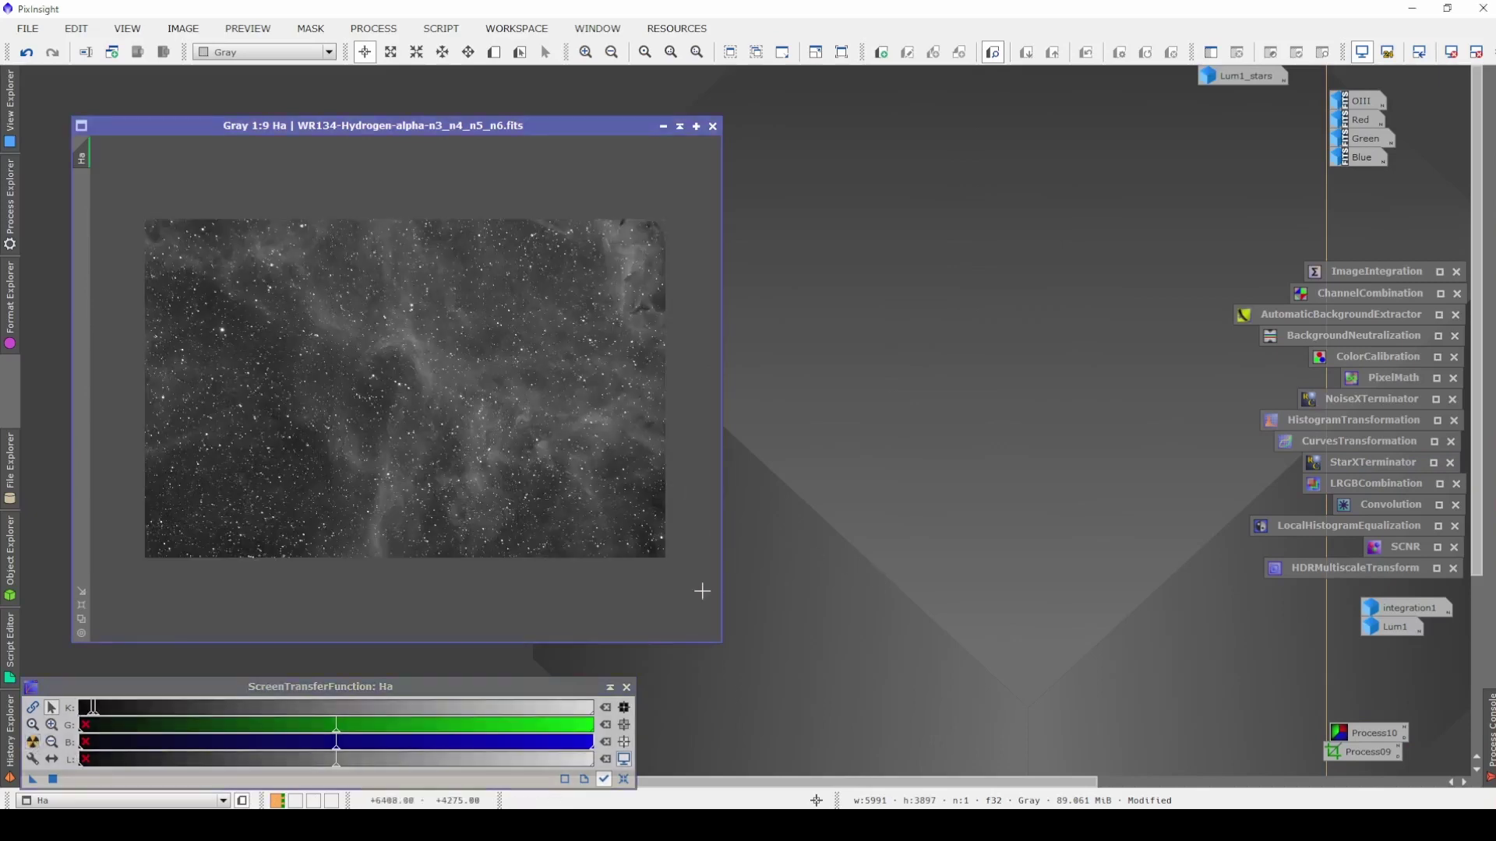
scroll(701, 587, "up", 1)
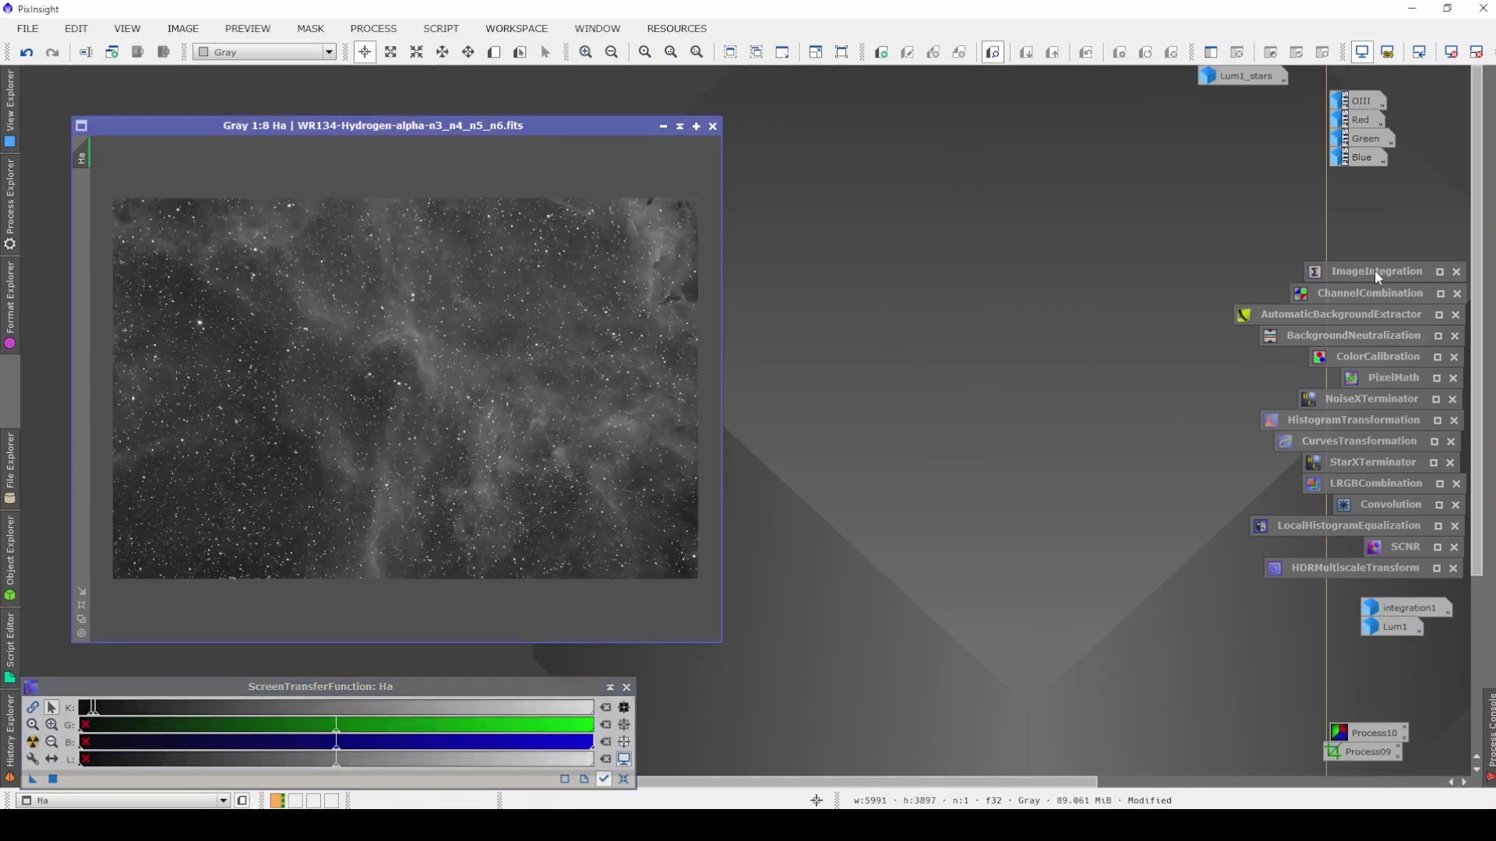
Open the saved DynamicBackgroundExtraction process on Ha and generate samples with radius 150 and 7 samples per row.
double_click(1363, 734)
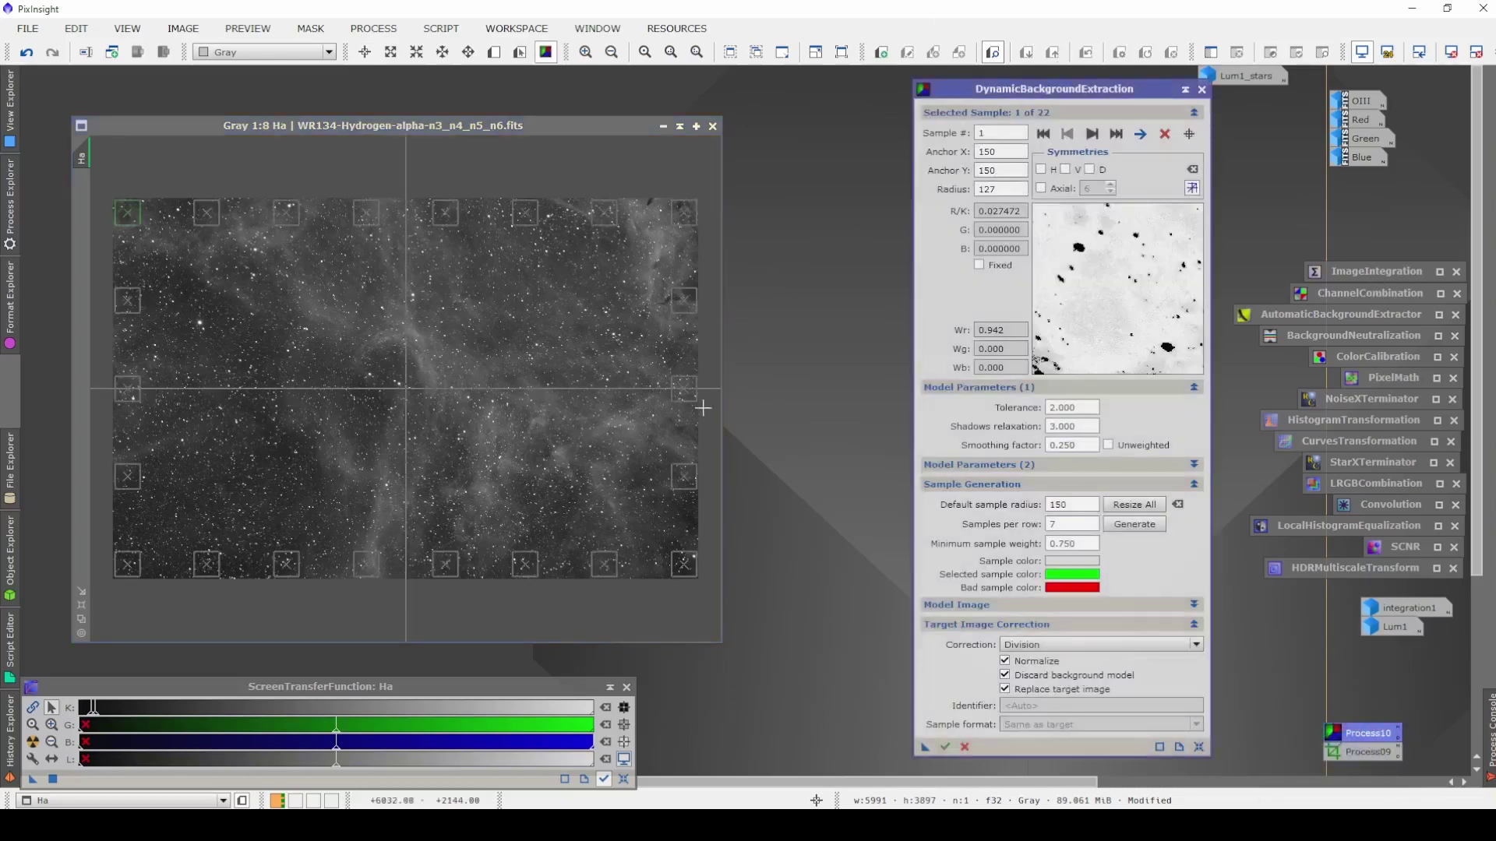
scroll(701, 501, "up", 3)
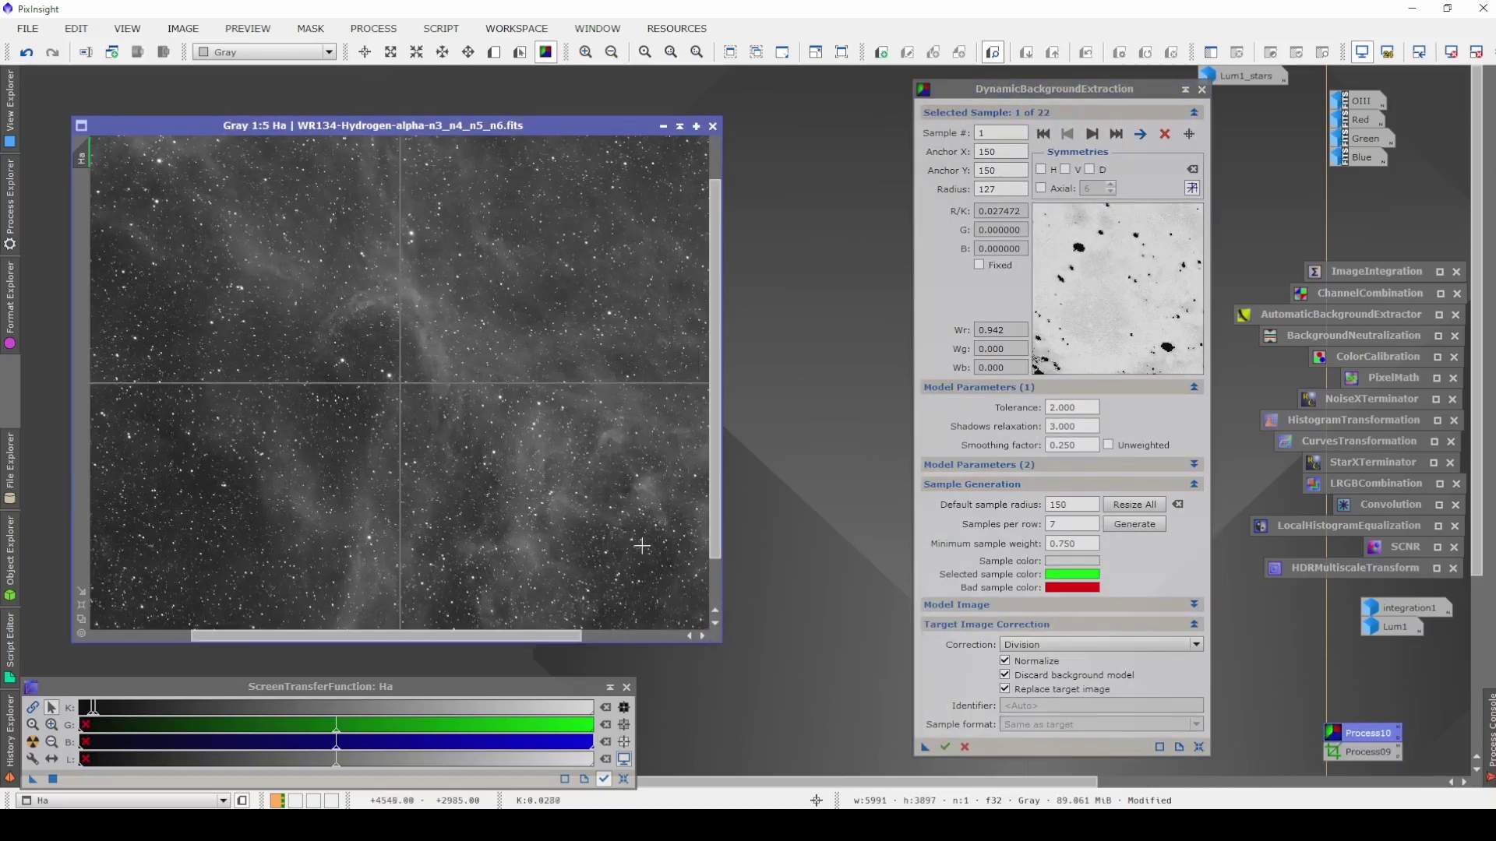
scroll(642, 546, "up", 3)
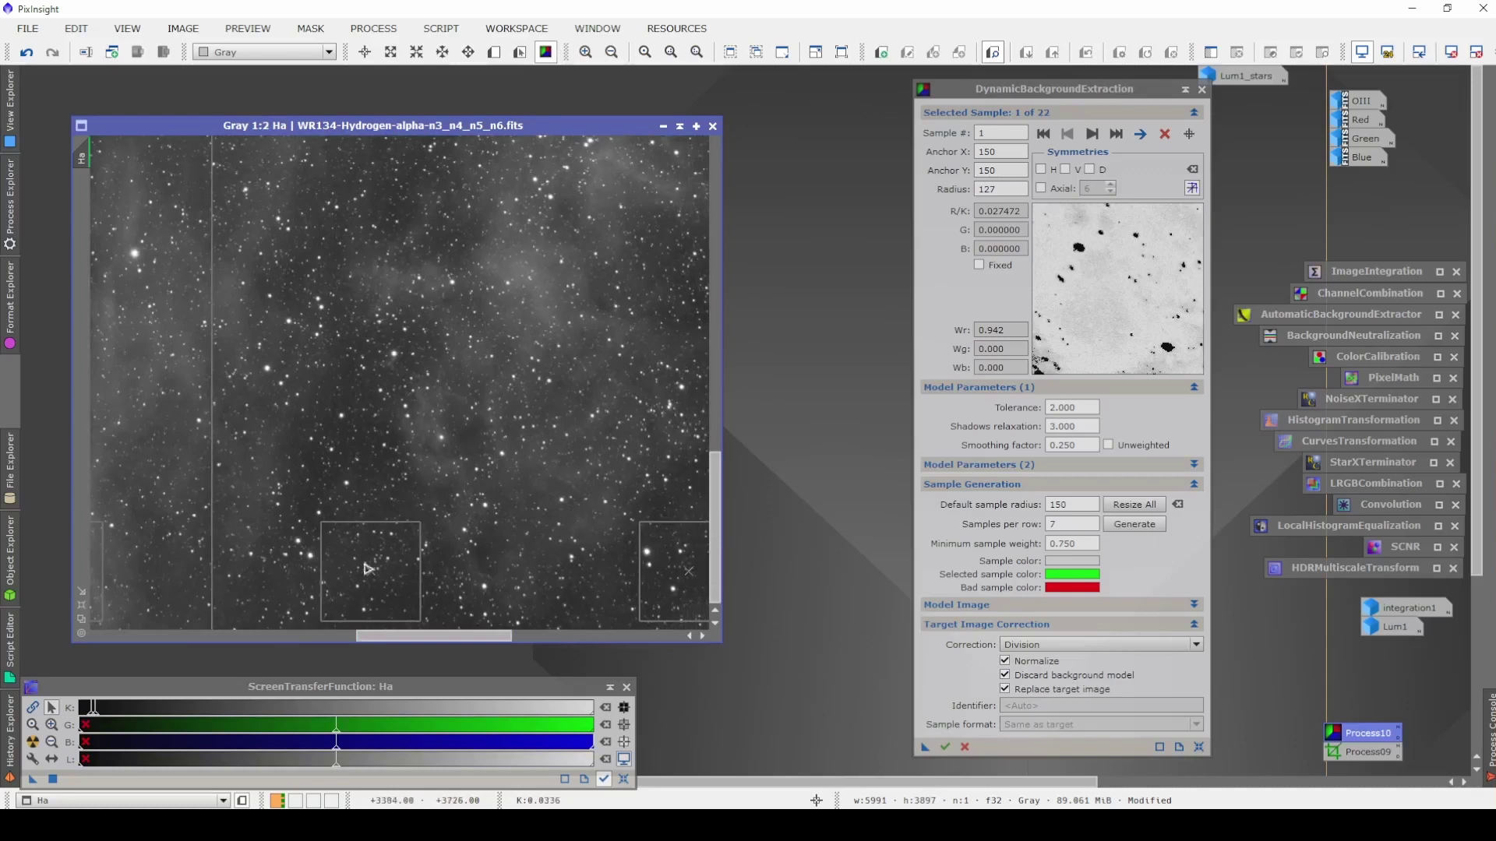
scroll(418, 545, "down", 7)
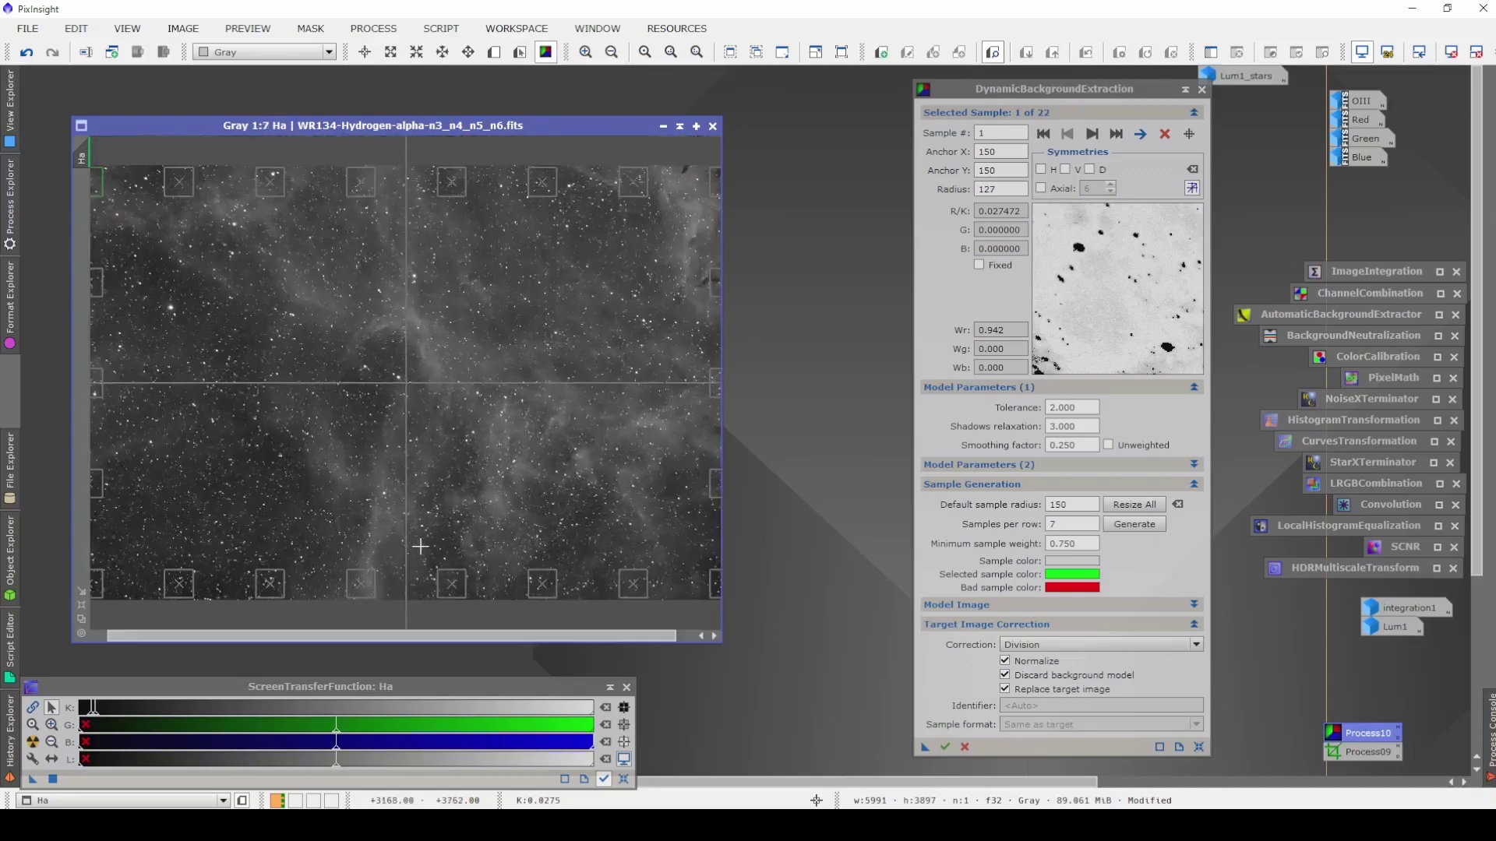
scroll(421, 546, "up", 1)
left_click(1147, 524)
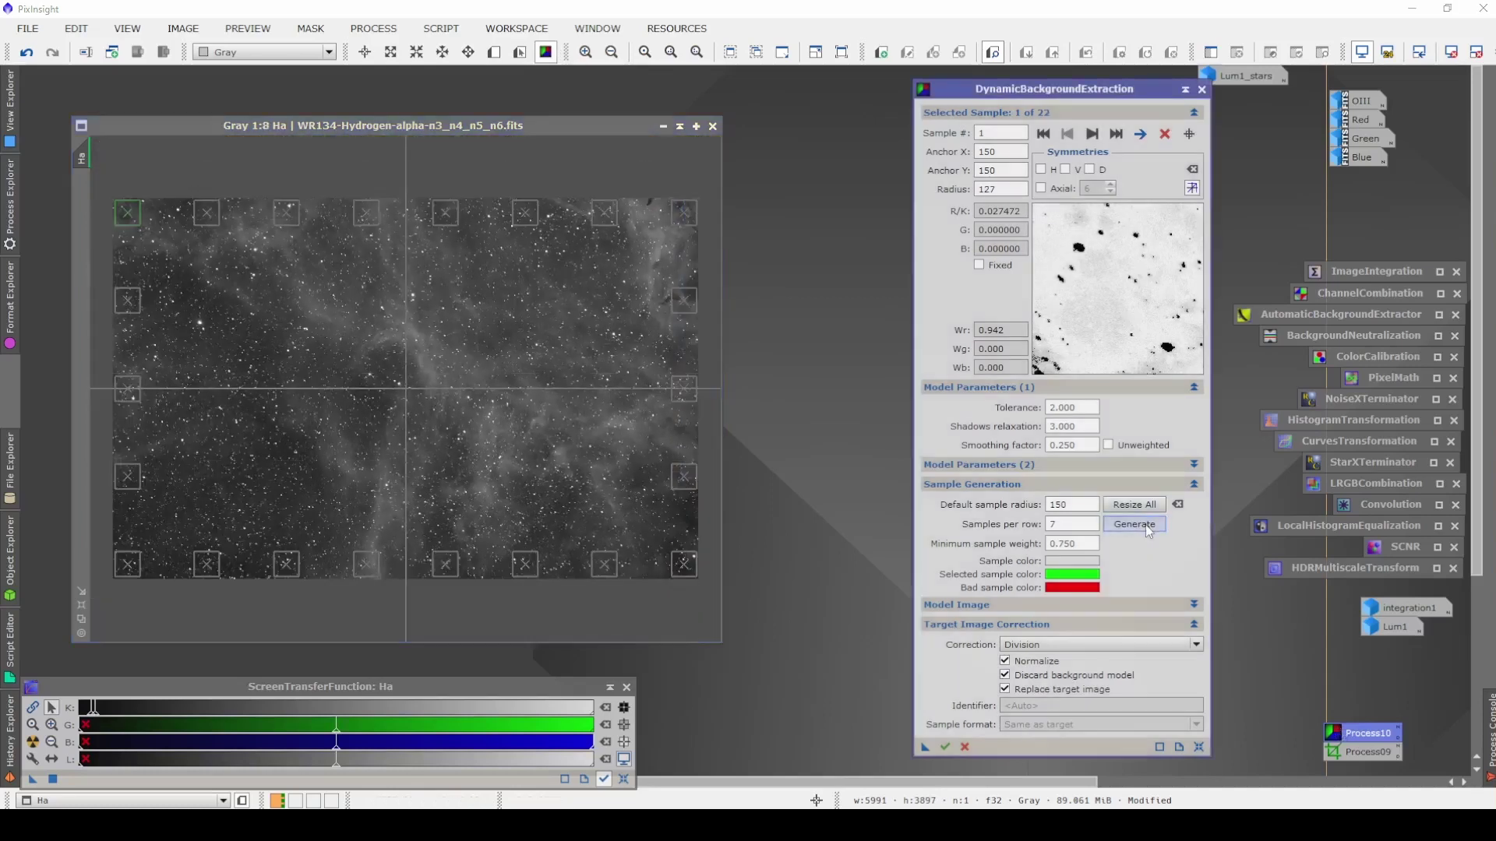
Delete all interior background samples over the nebula in Ha, keeping only the samples along the image border.
left_click(204, 303)
key("Delete")
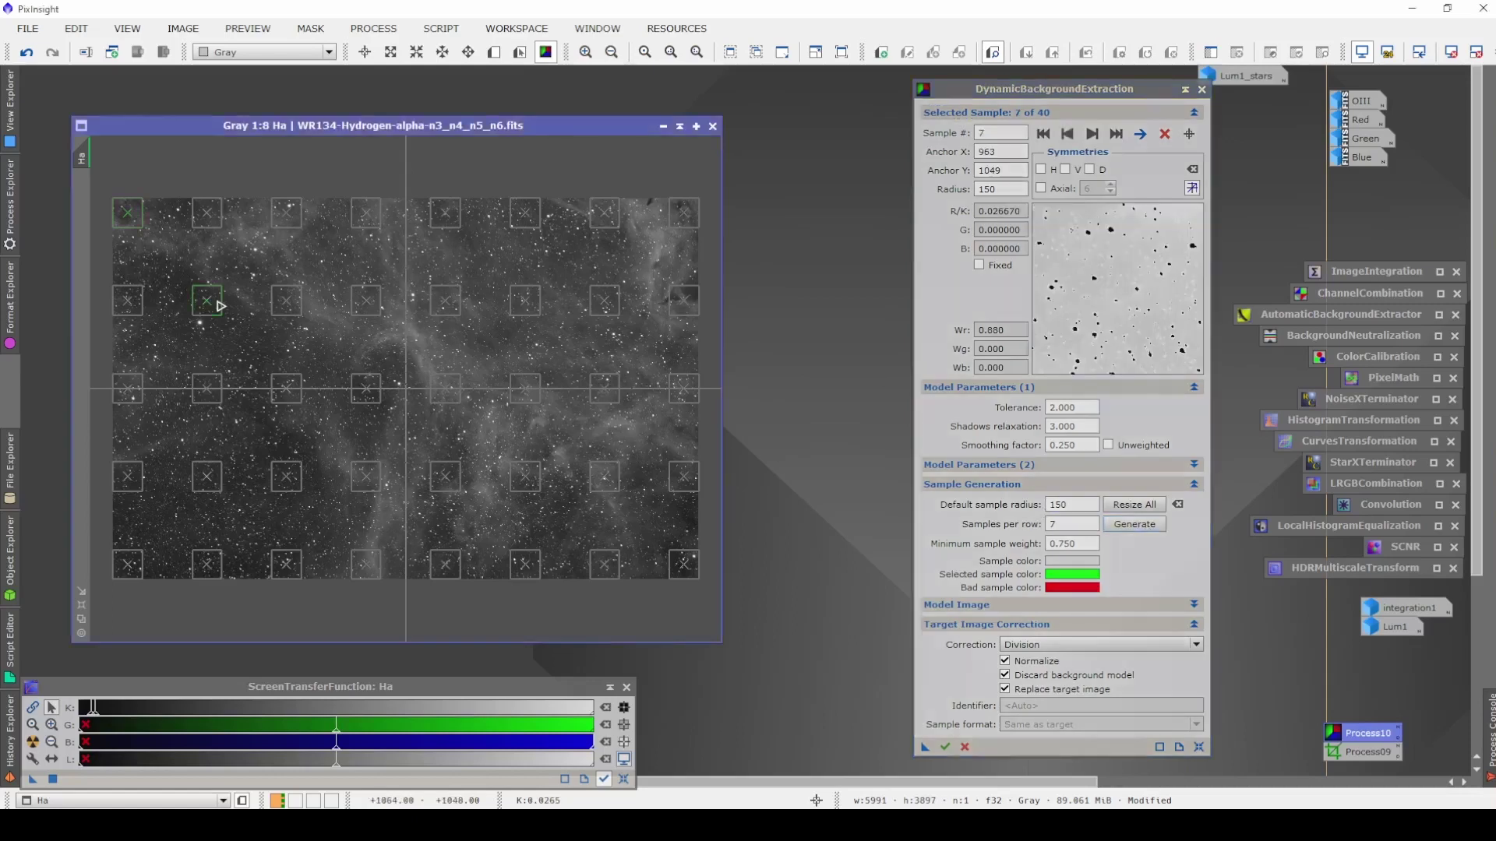
left_click(207, 477)
key("Delete")
left_click(290, 304)
key("Delete")
key("Delete")
key("Delete")
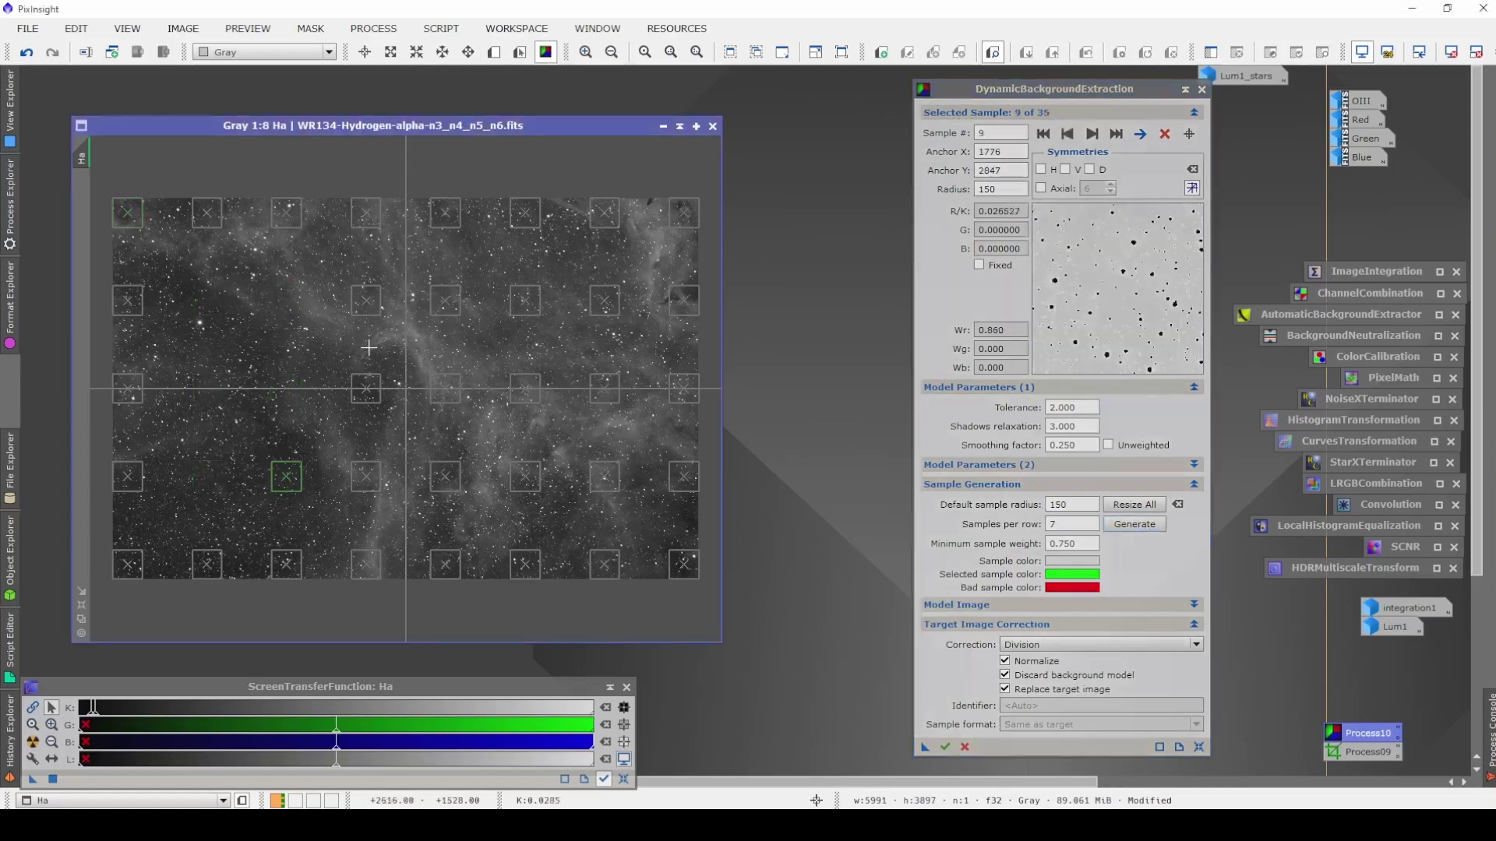
left_click(366, 304)
key("Delete")
key("Delete")
key("Delete")
key("Delete")
key("Delete")
key("Delete")
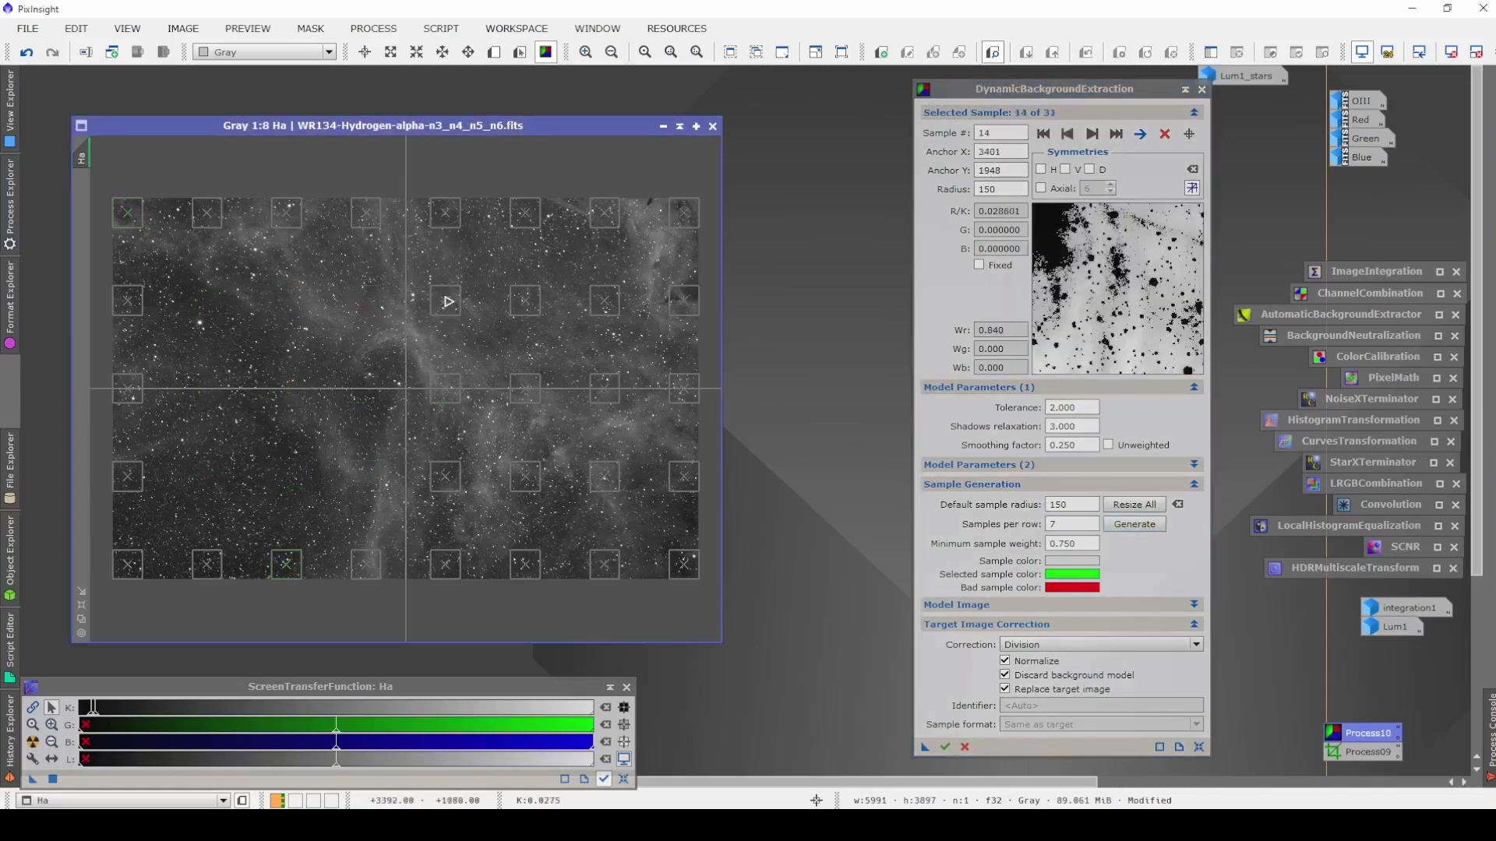
left_click(525, 302)
key("Delete")
key("Delete")
key("Delete")
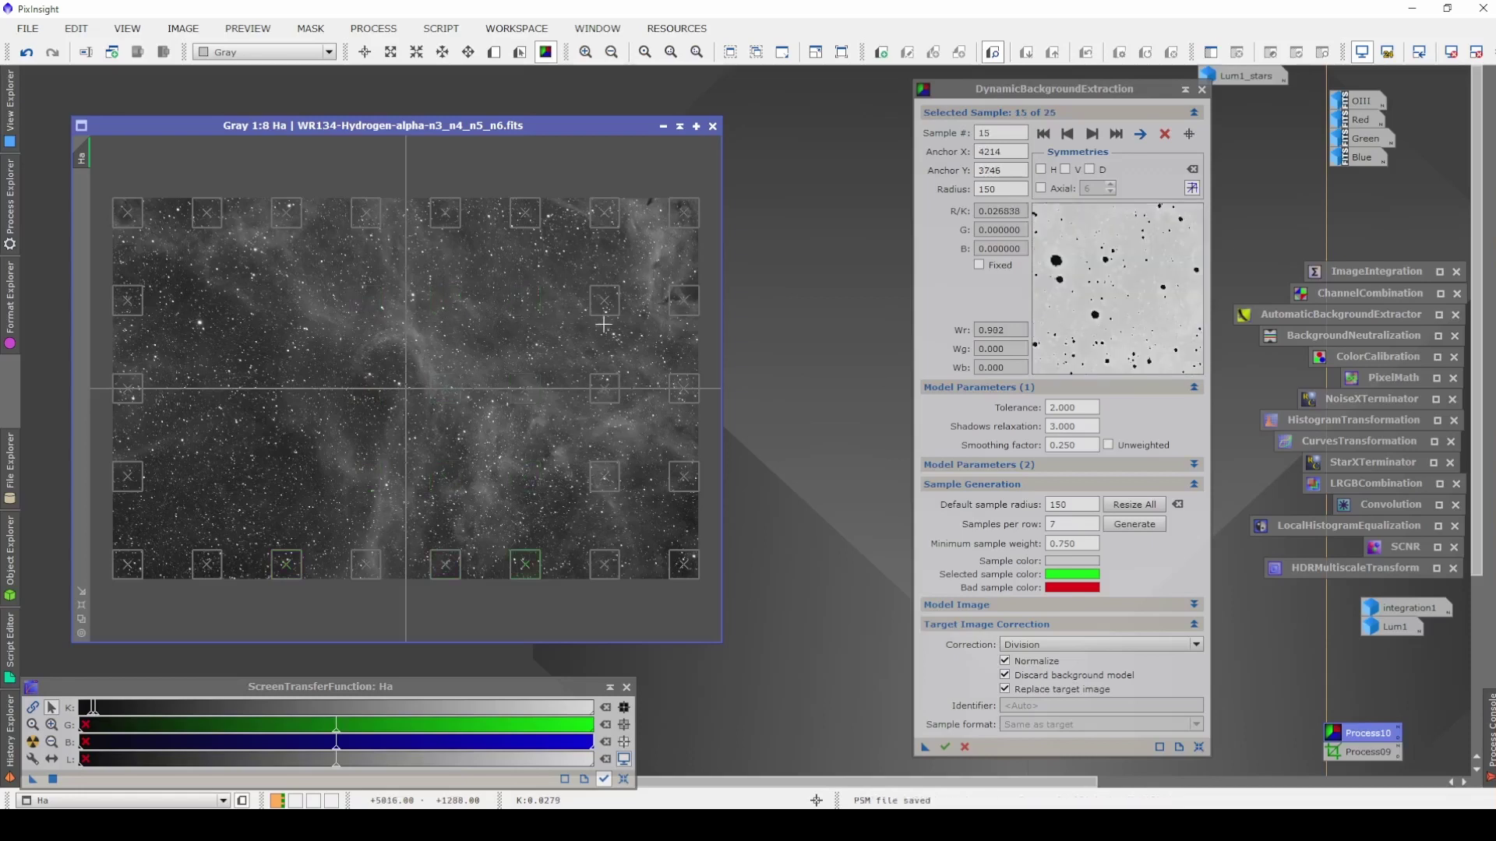
left_click(604, 303)
key("Delete")
key("Delete")
key("Delete")
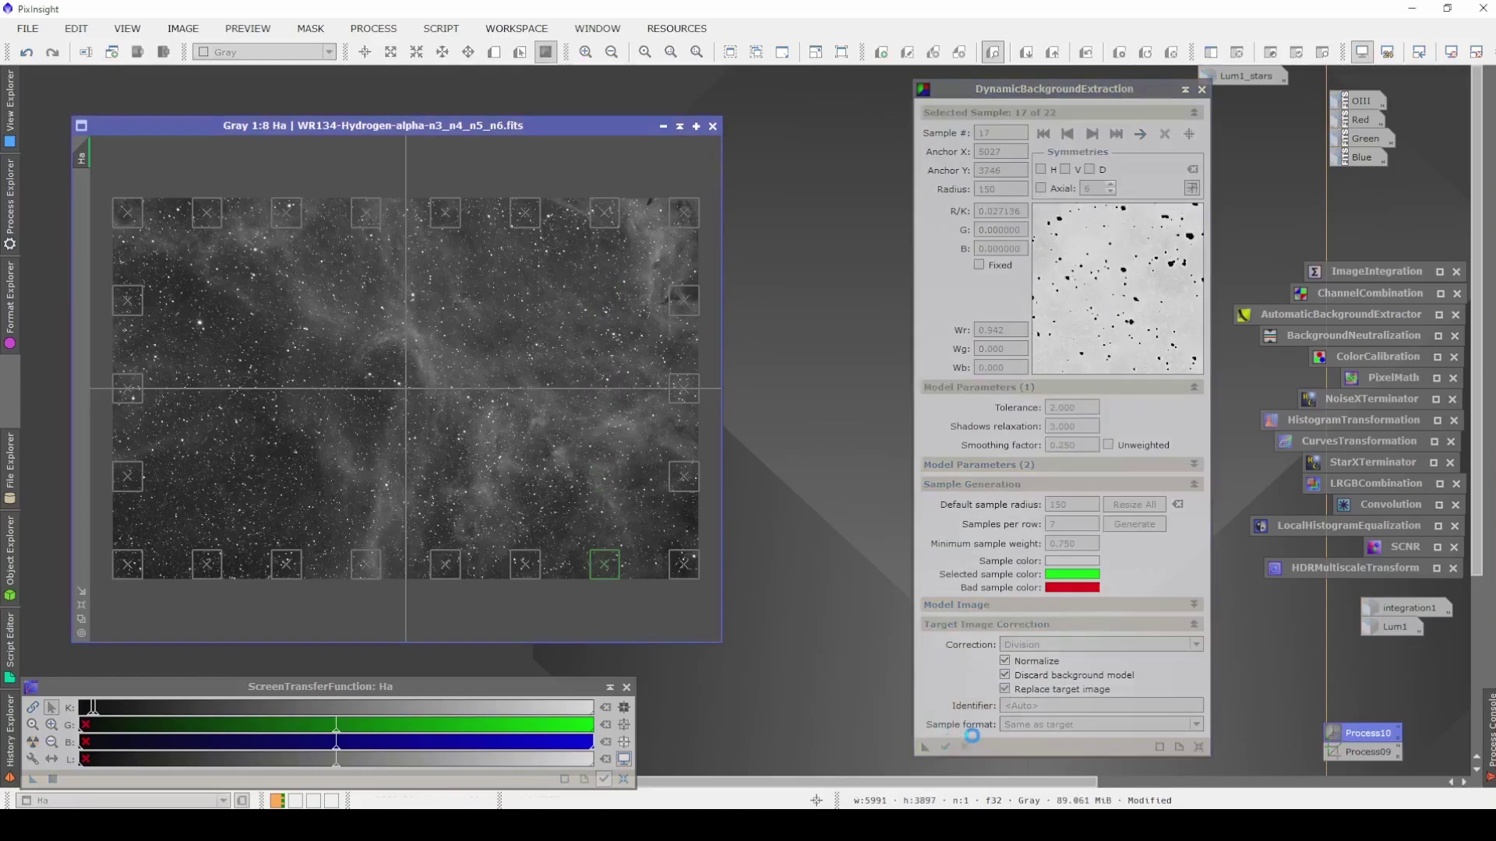
Apply DynamicBackgroundExtraction to Ha with Division correction, Normalize and Replace target image enabled, and close its session.
left_click(605, 564)
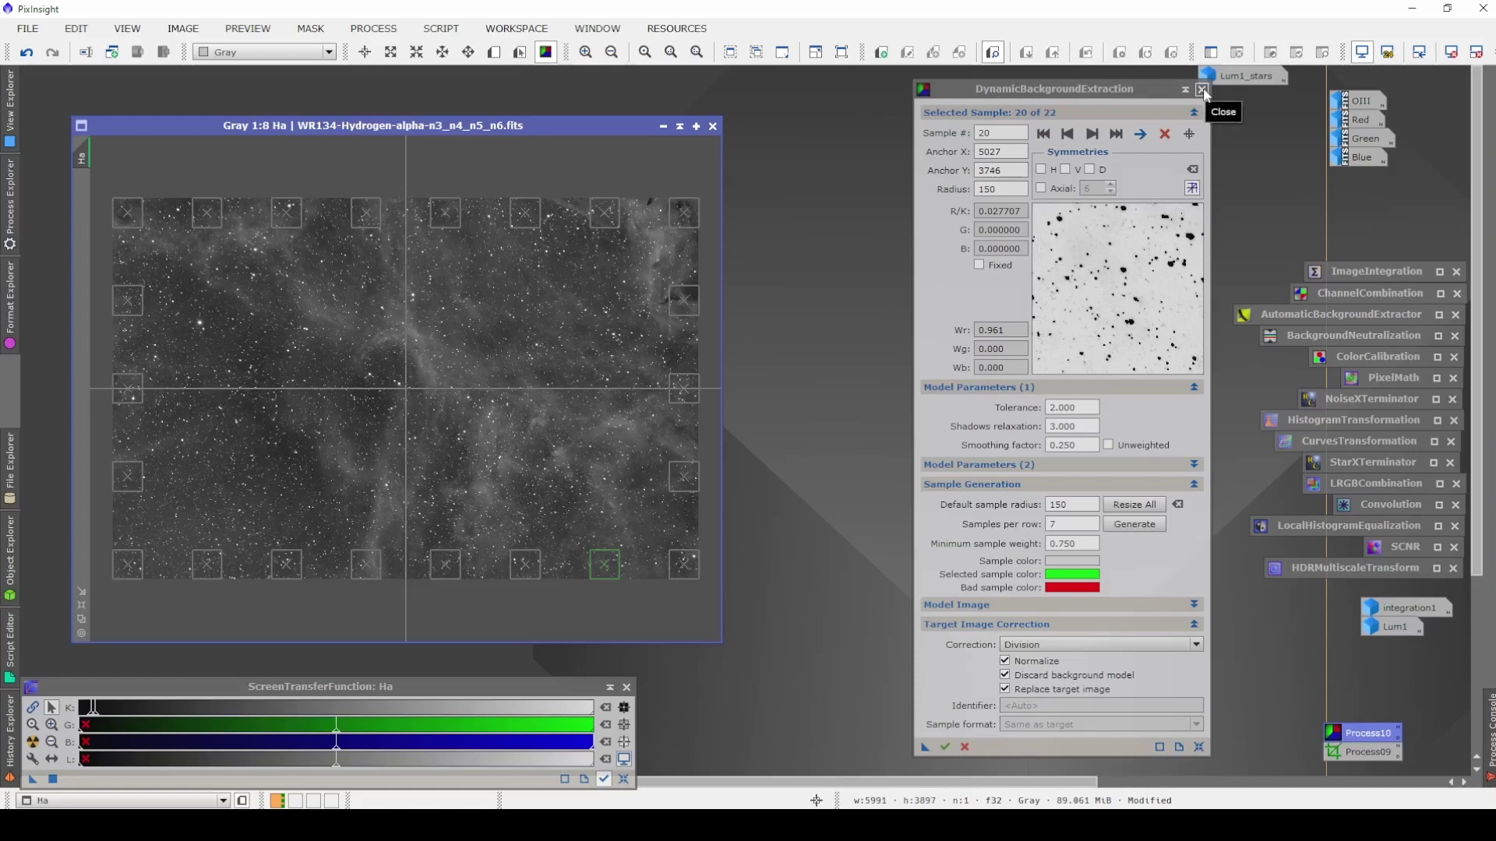
left_click(1202, 90)
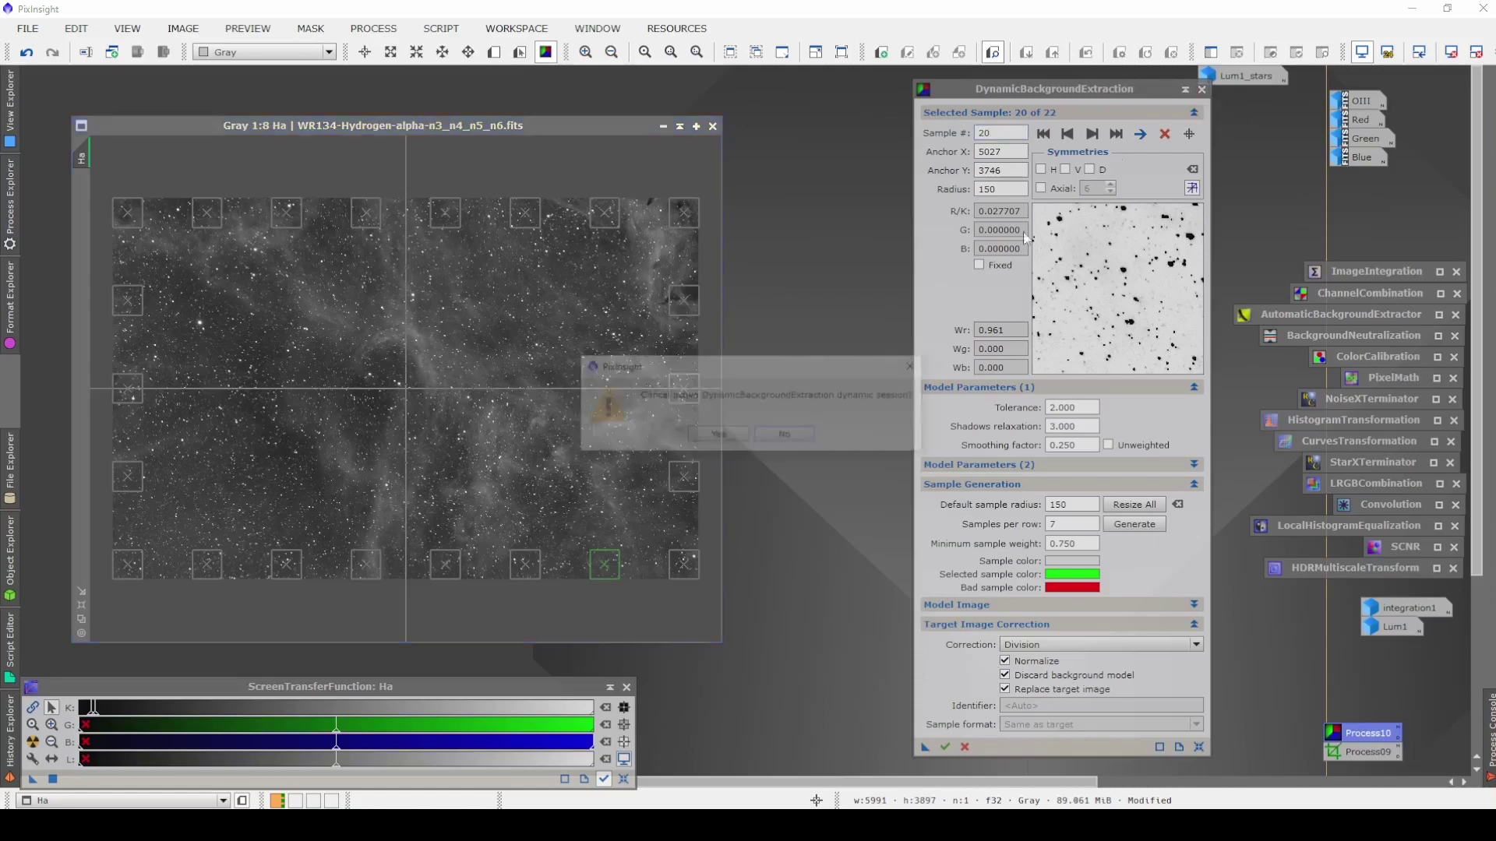
left_click(718, 435)
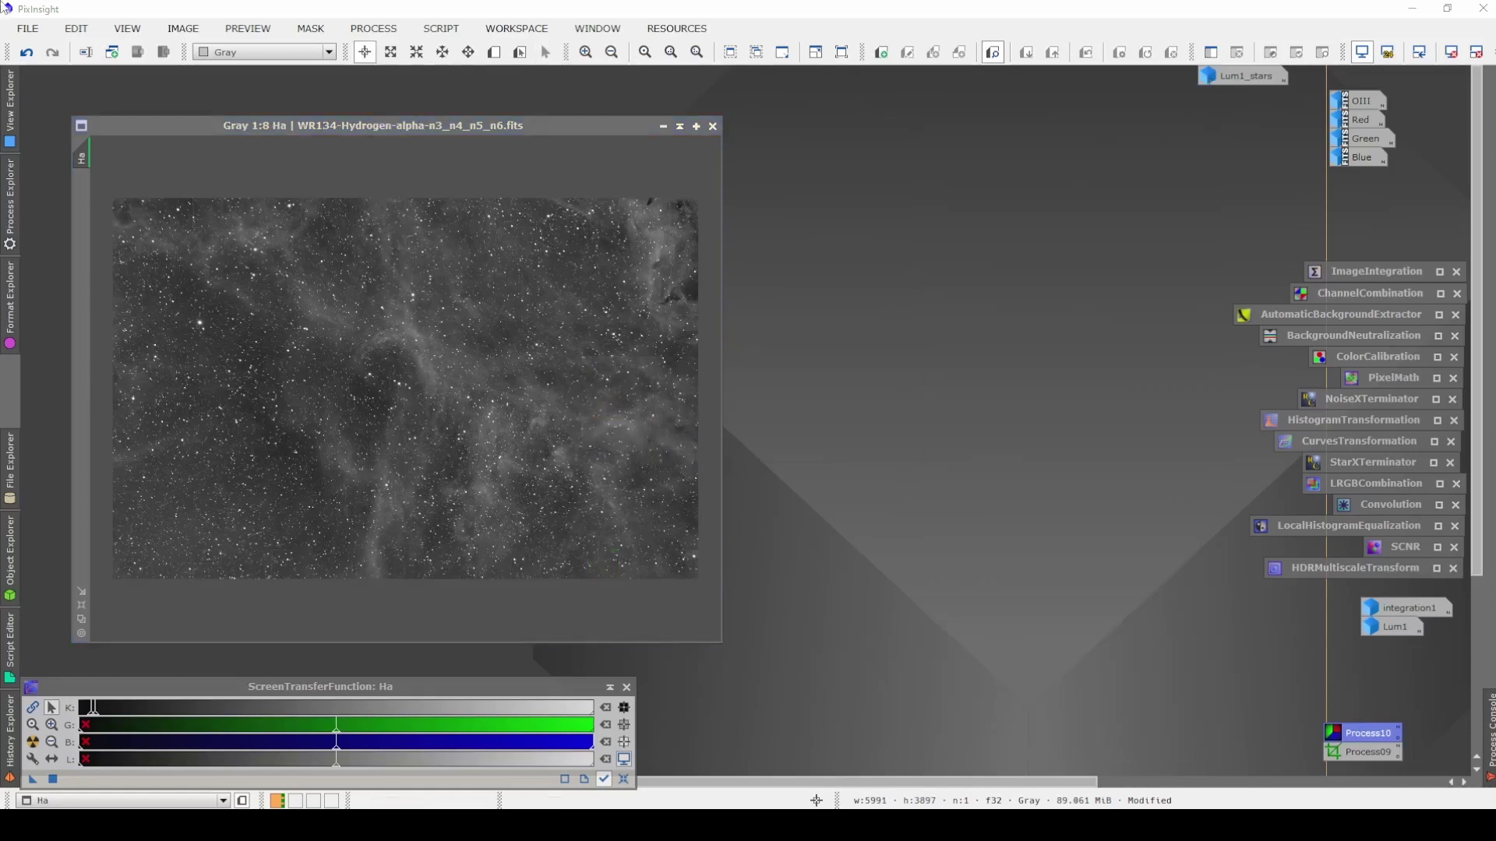
Compare Ha before and after the background extraction by repeatedly undoing and redoing it.
left_click(26, 53)
left_click(56, 54)
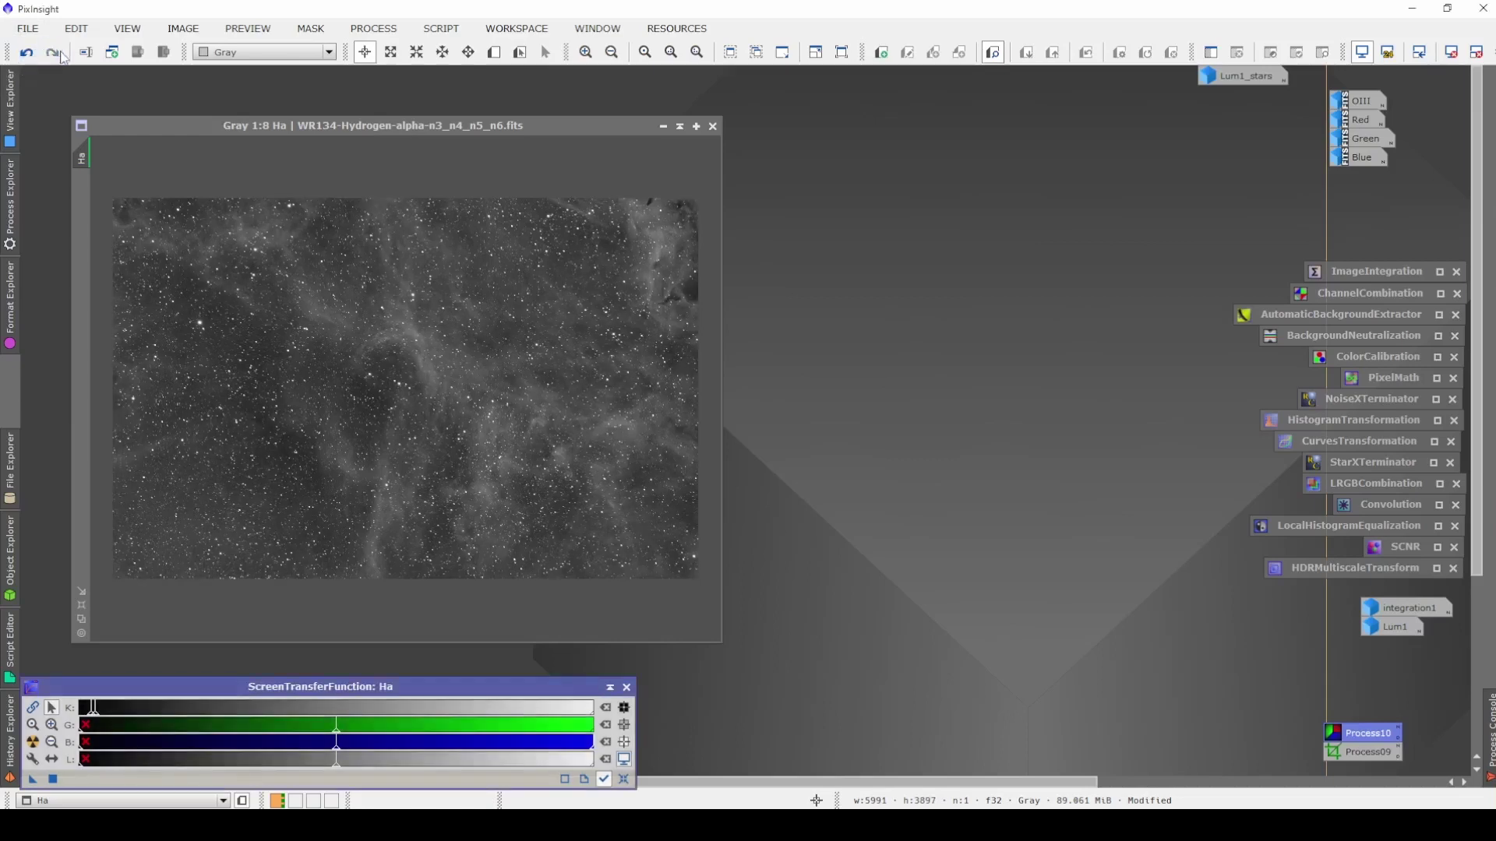
left_click(26, 53)
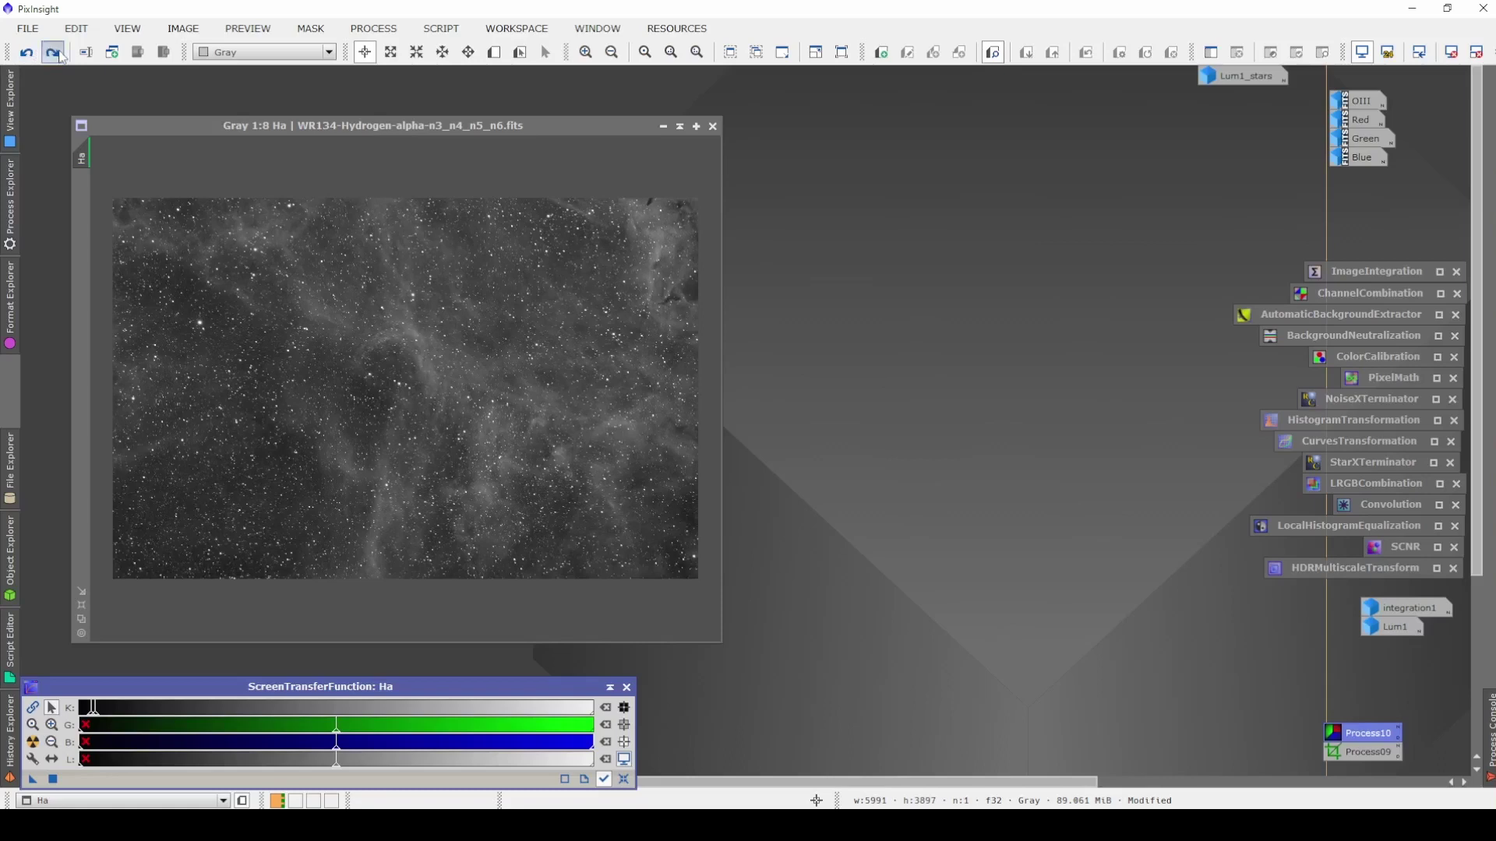
left_click(28, 53)
left_click(53, 53)
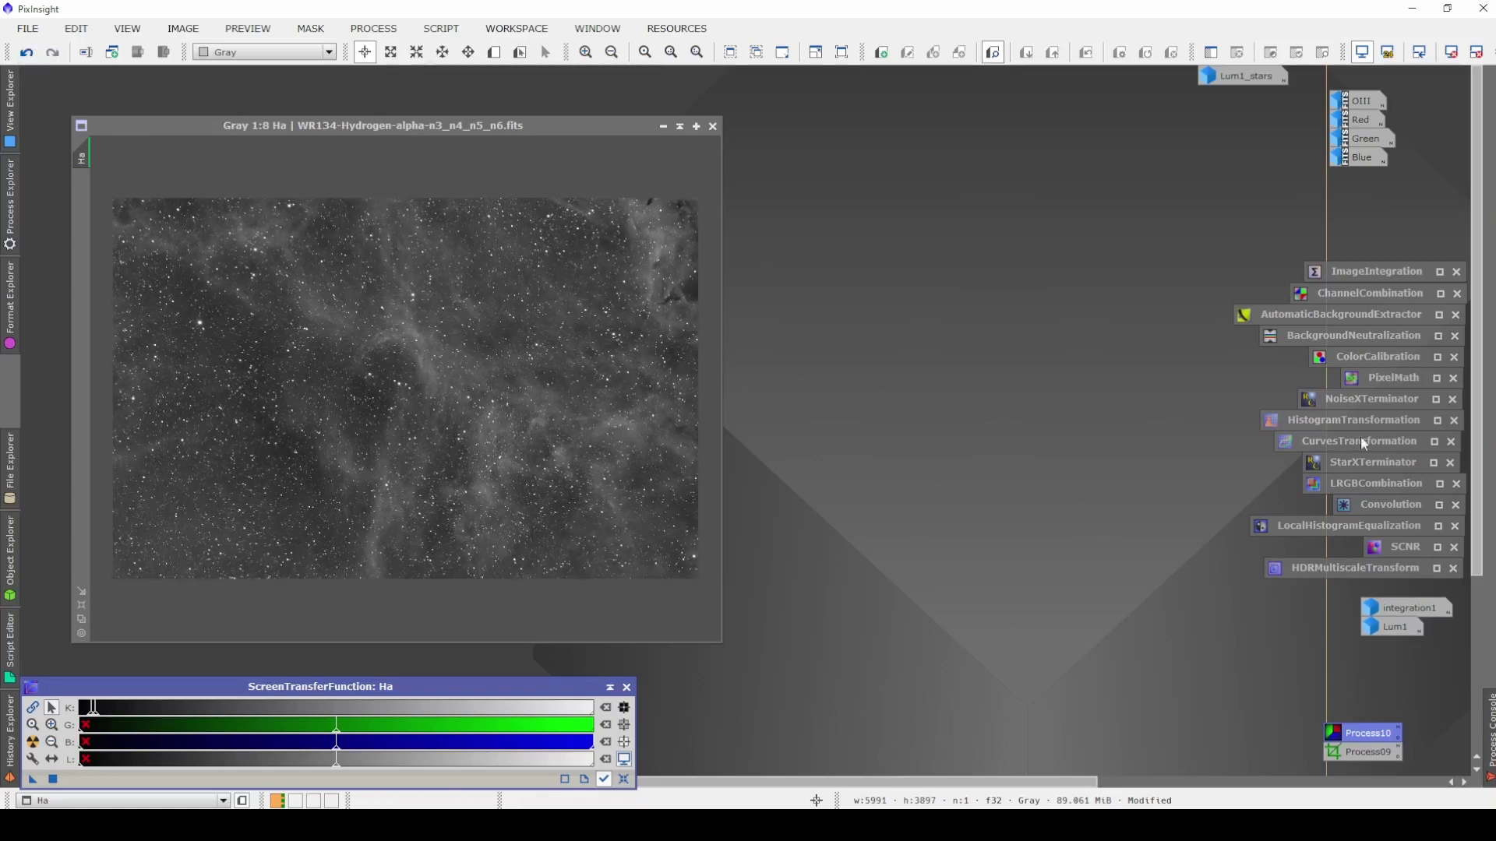
Run AutomaticBackgroundExtractor on Ha with Subtraction correction, minimize the process, and reapply the automatic screen stretch.
double_click(1343, 315)
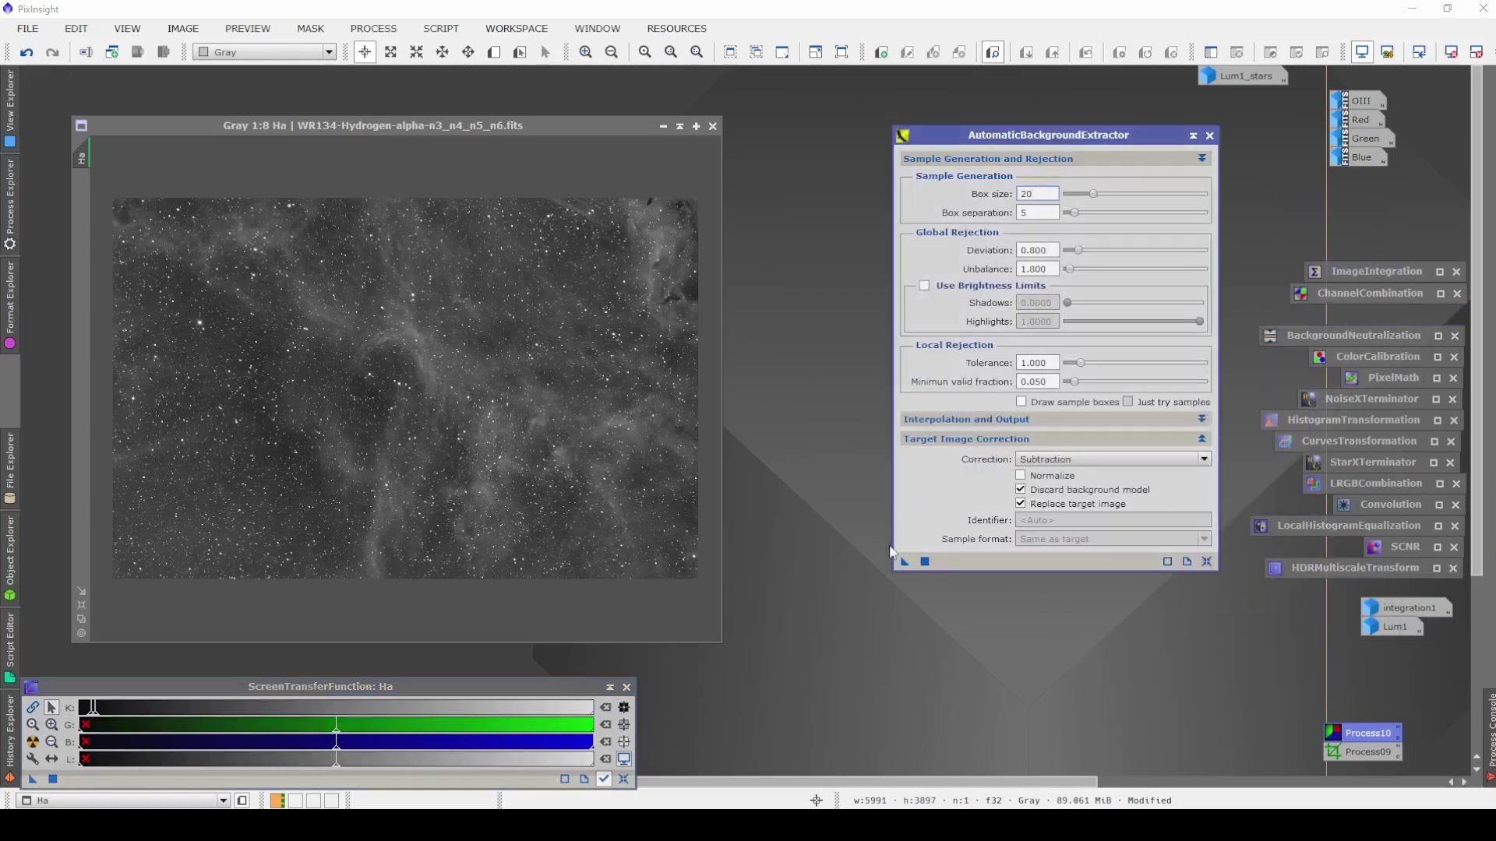
left_click_drag(904, 562, 509, 425)
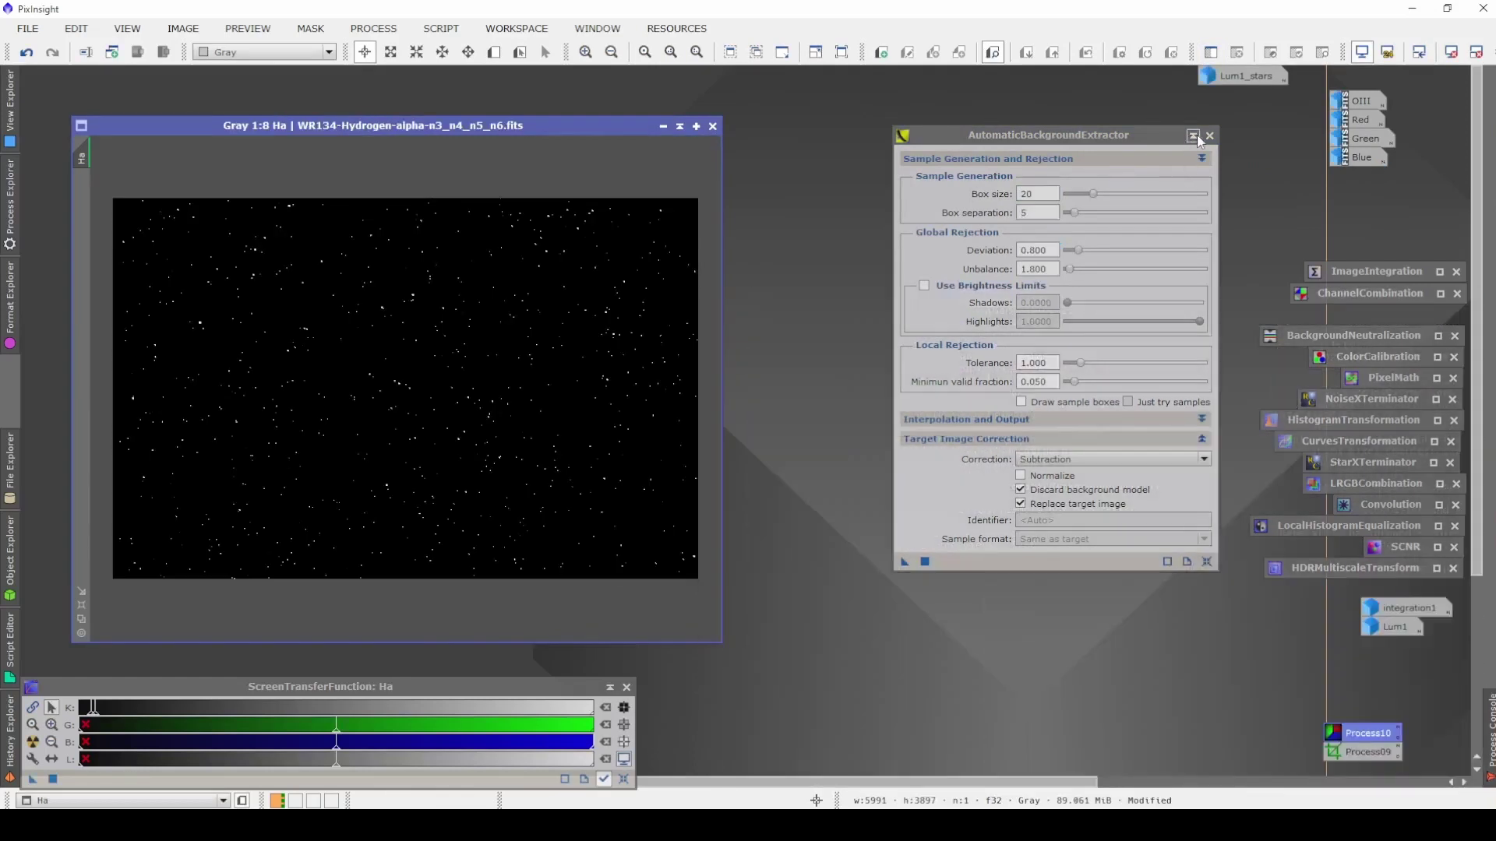
left_click(1195, 136)
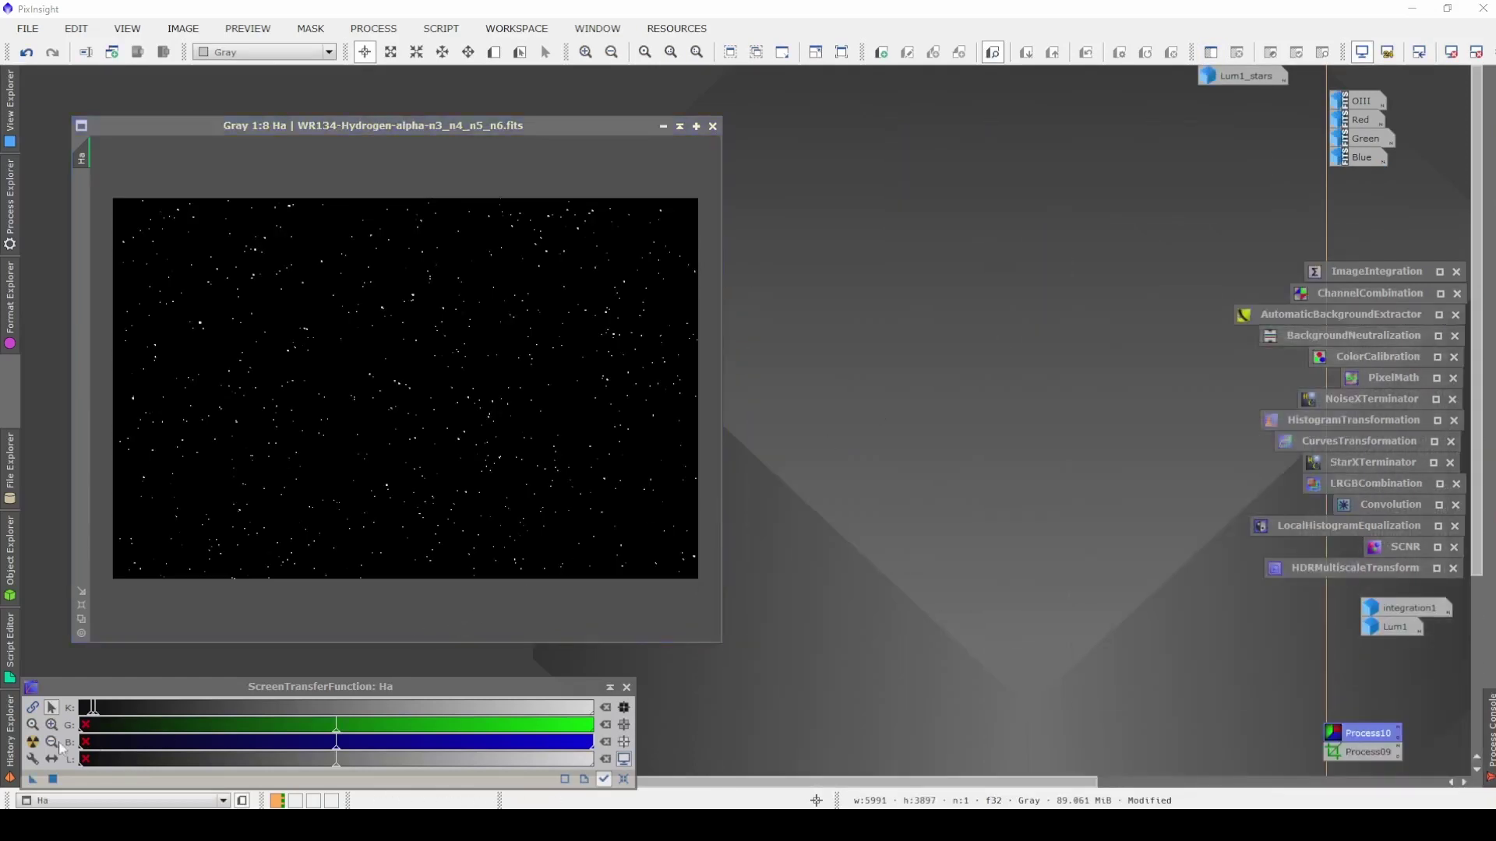
left_click(32, 741)
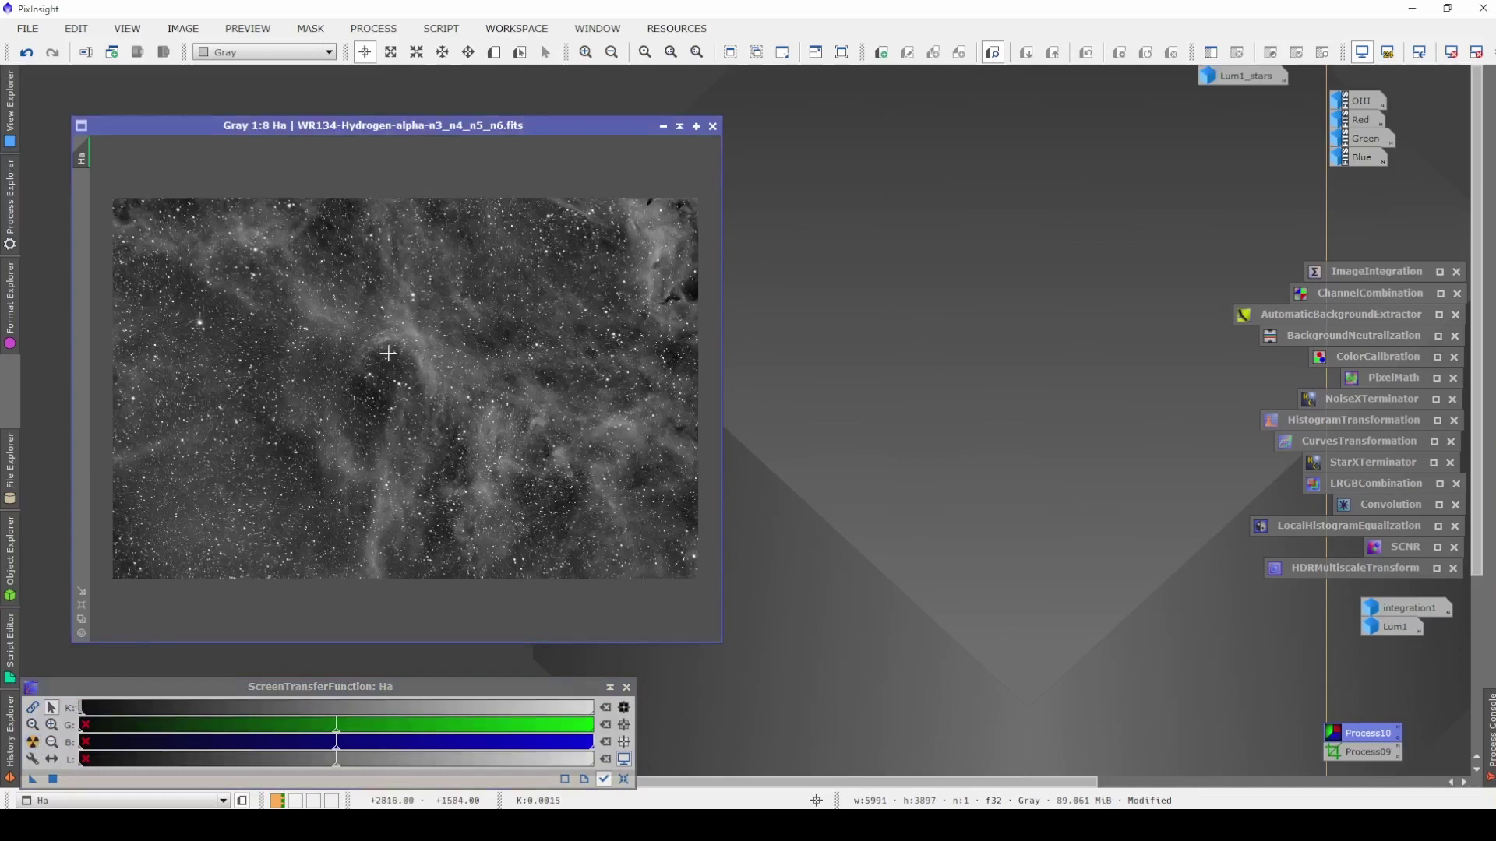
Examine the noise and stars in Ha around the central nebula arc at several magnifications, ending with the whole frame in view.
scroll(388, 353, "up", 2)
key("alt+p")
left_click_drag(389, 381, 541, 444)
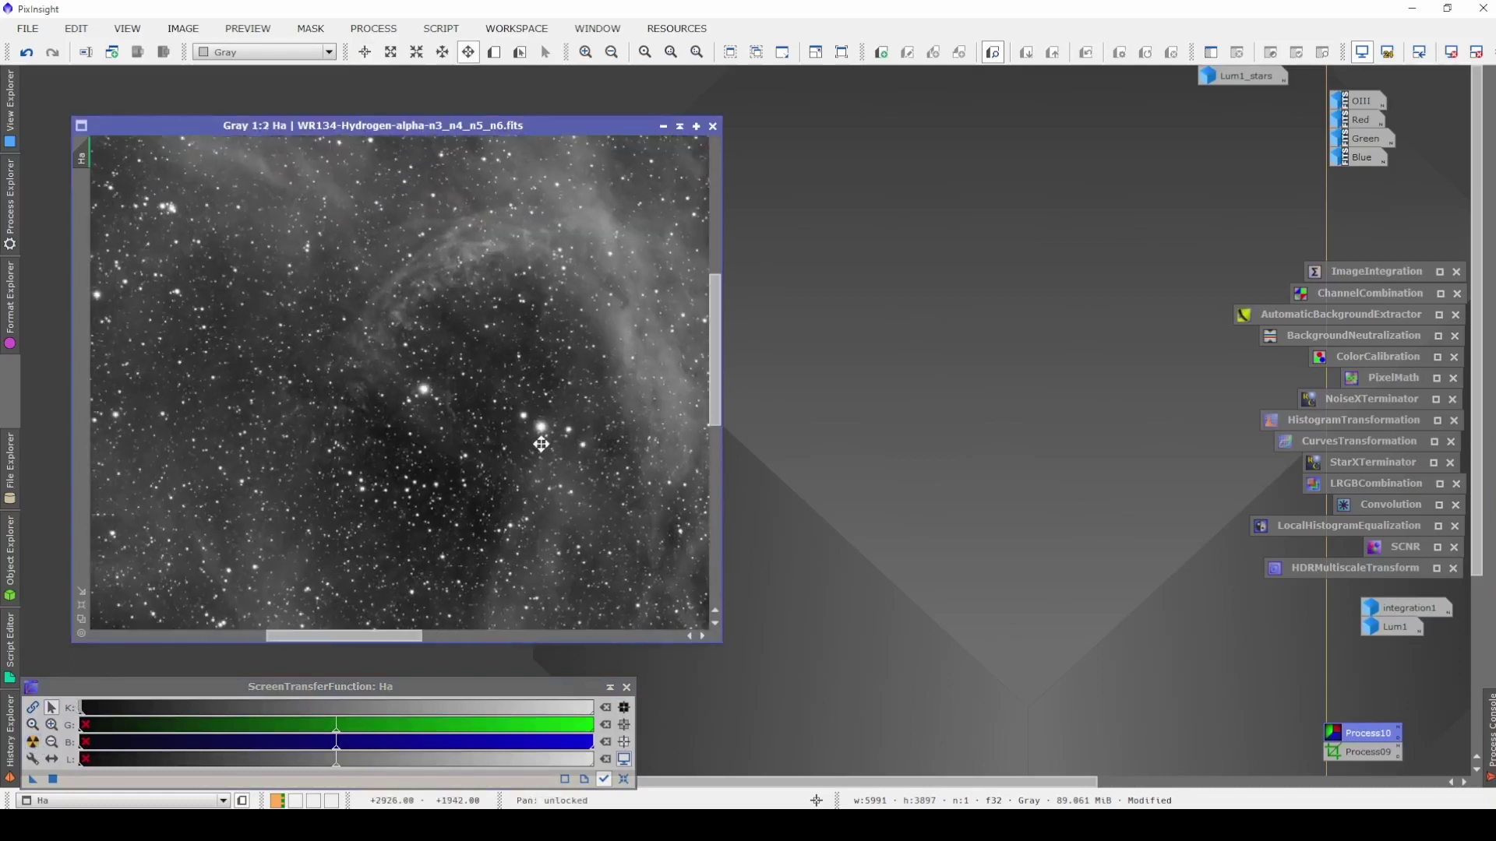
key("alt+r")
scroll(541, 444, "up", 1)
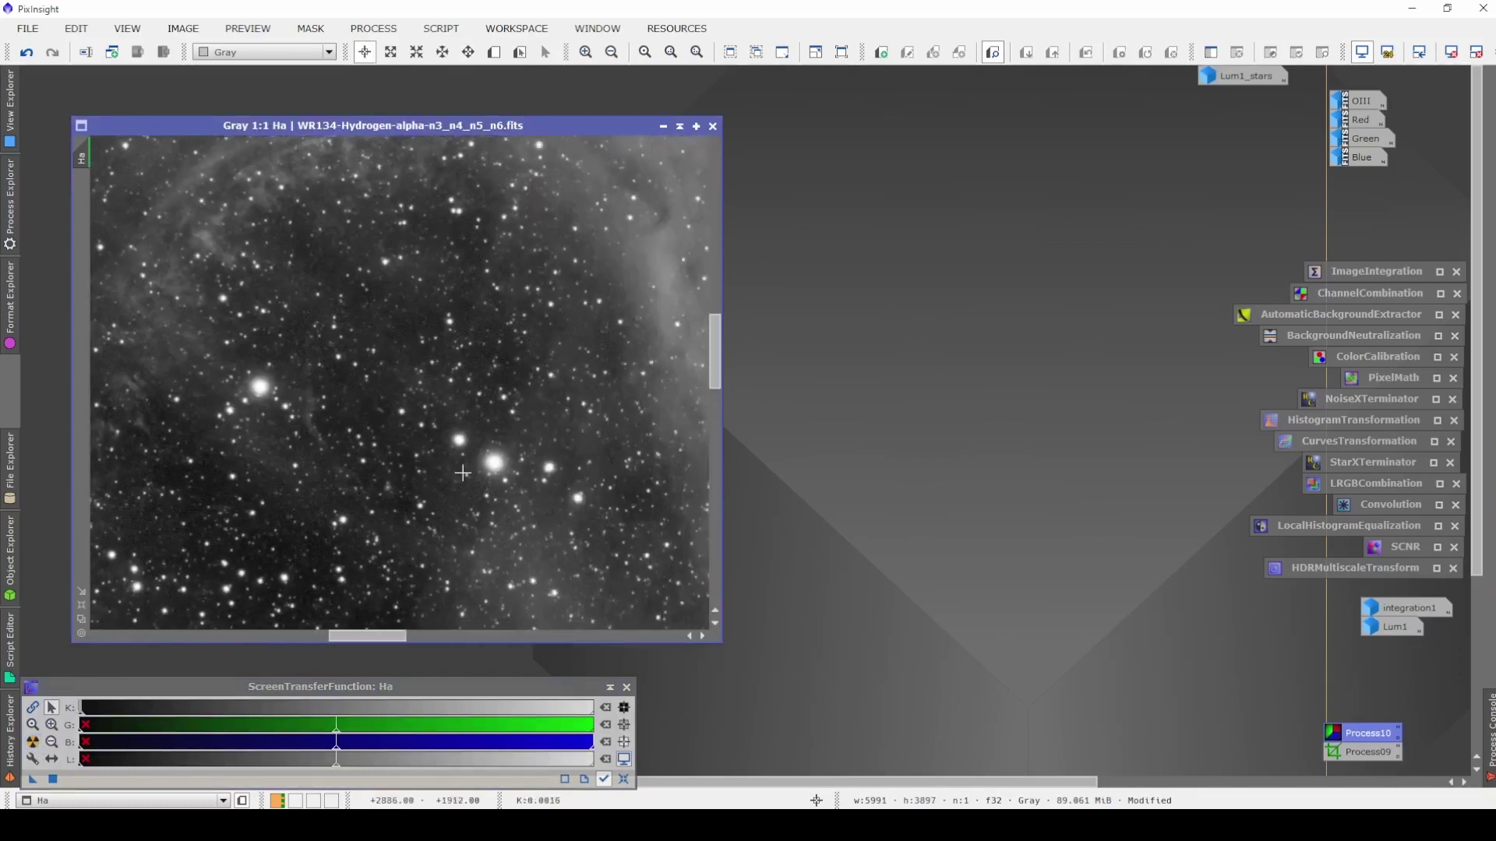
scroll(459, 491, "up", 1)
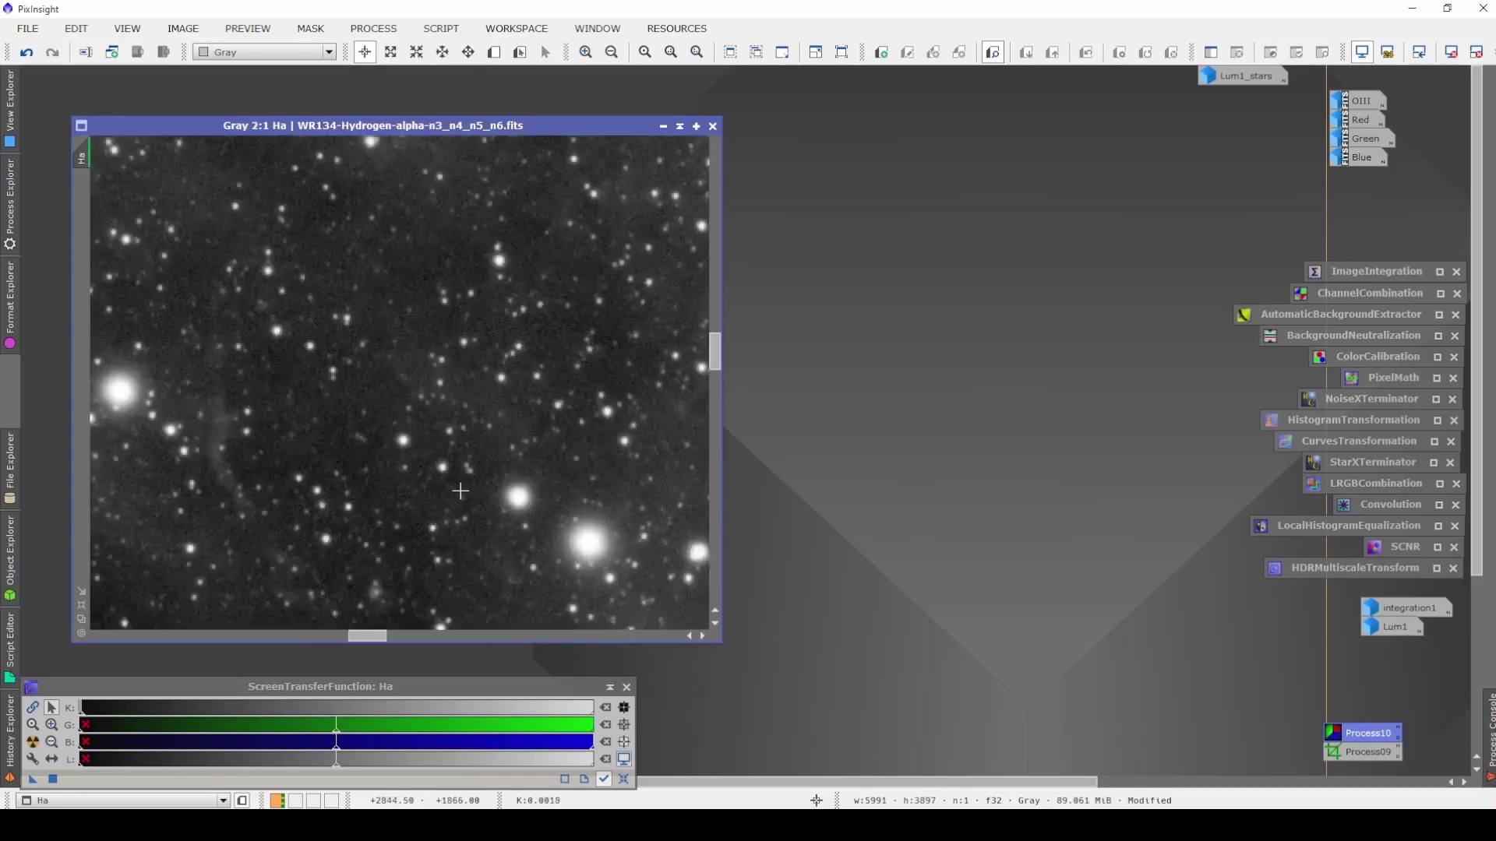
scroll(460, 491, "down", 2)
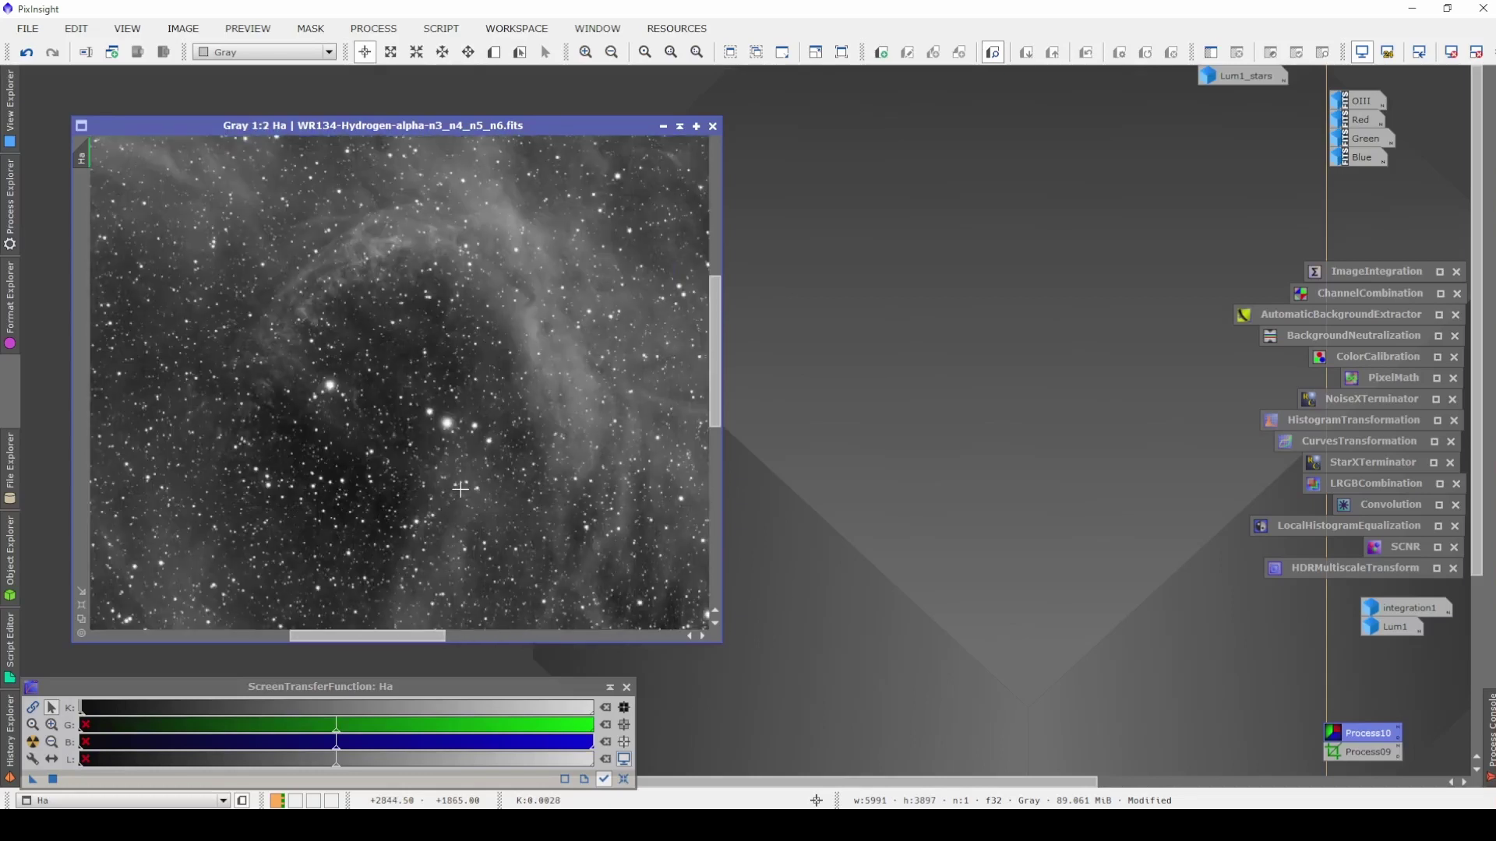
scroll(459, 489, "up", 2)
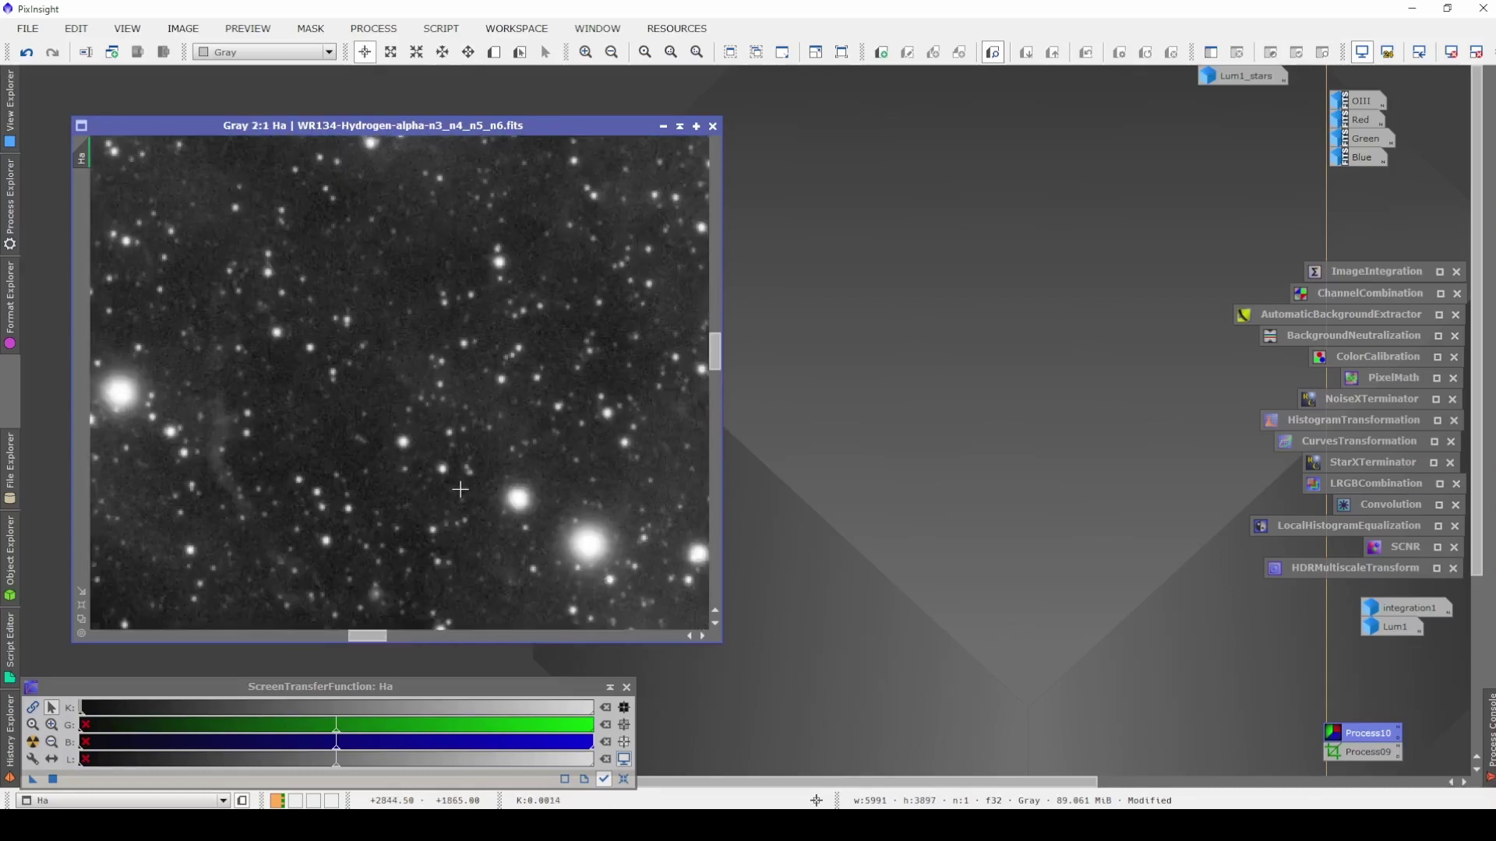
scroll(459, 489, "down", 4)
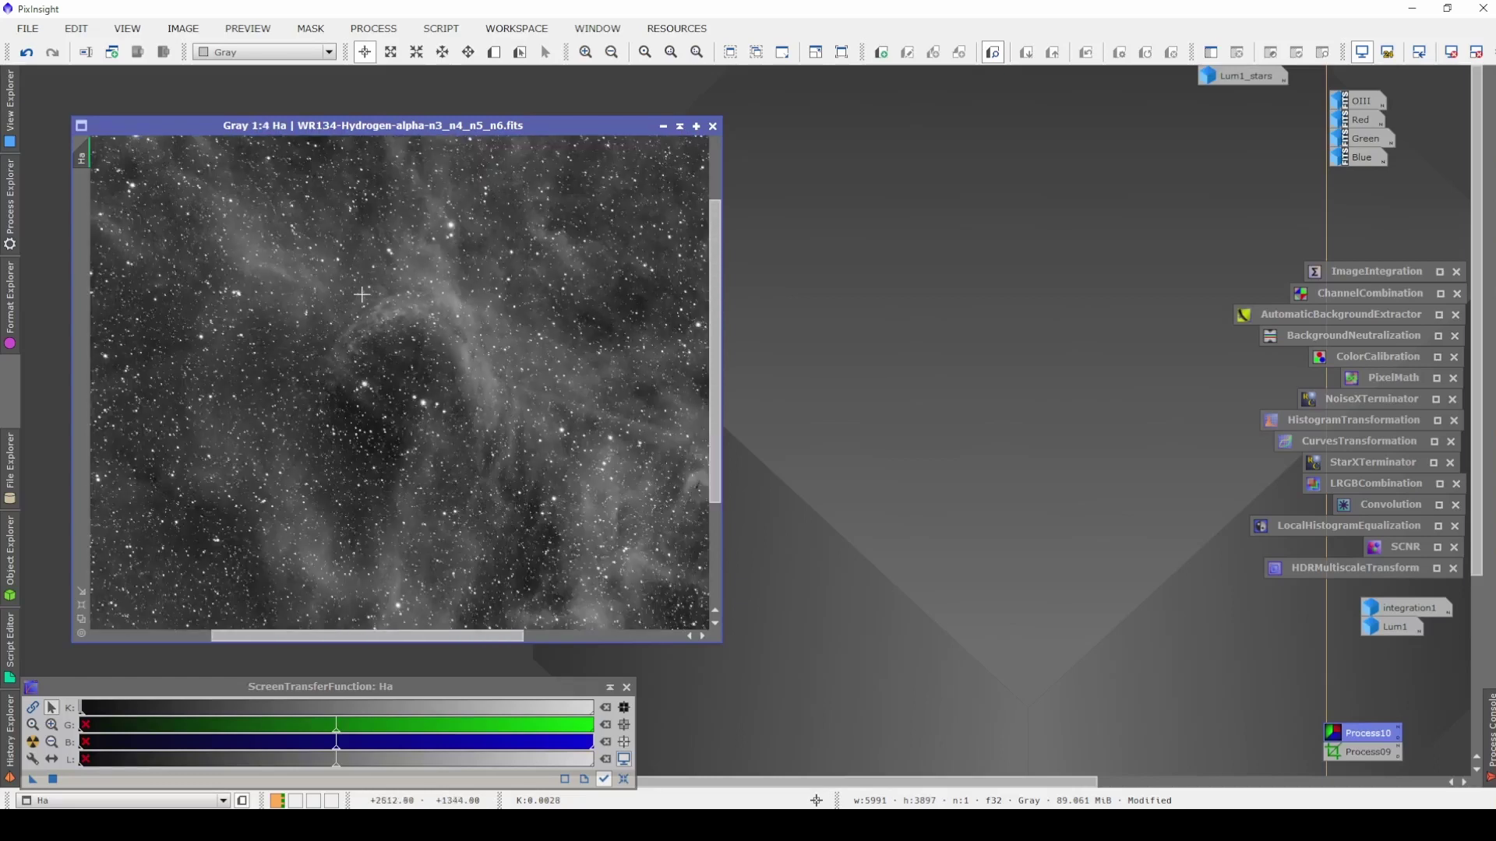
scroll(383, 508, "down", 2)
scroll(385, 510, "down", 1)
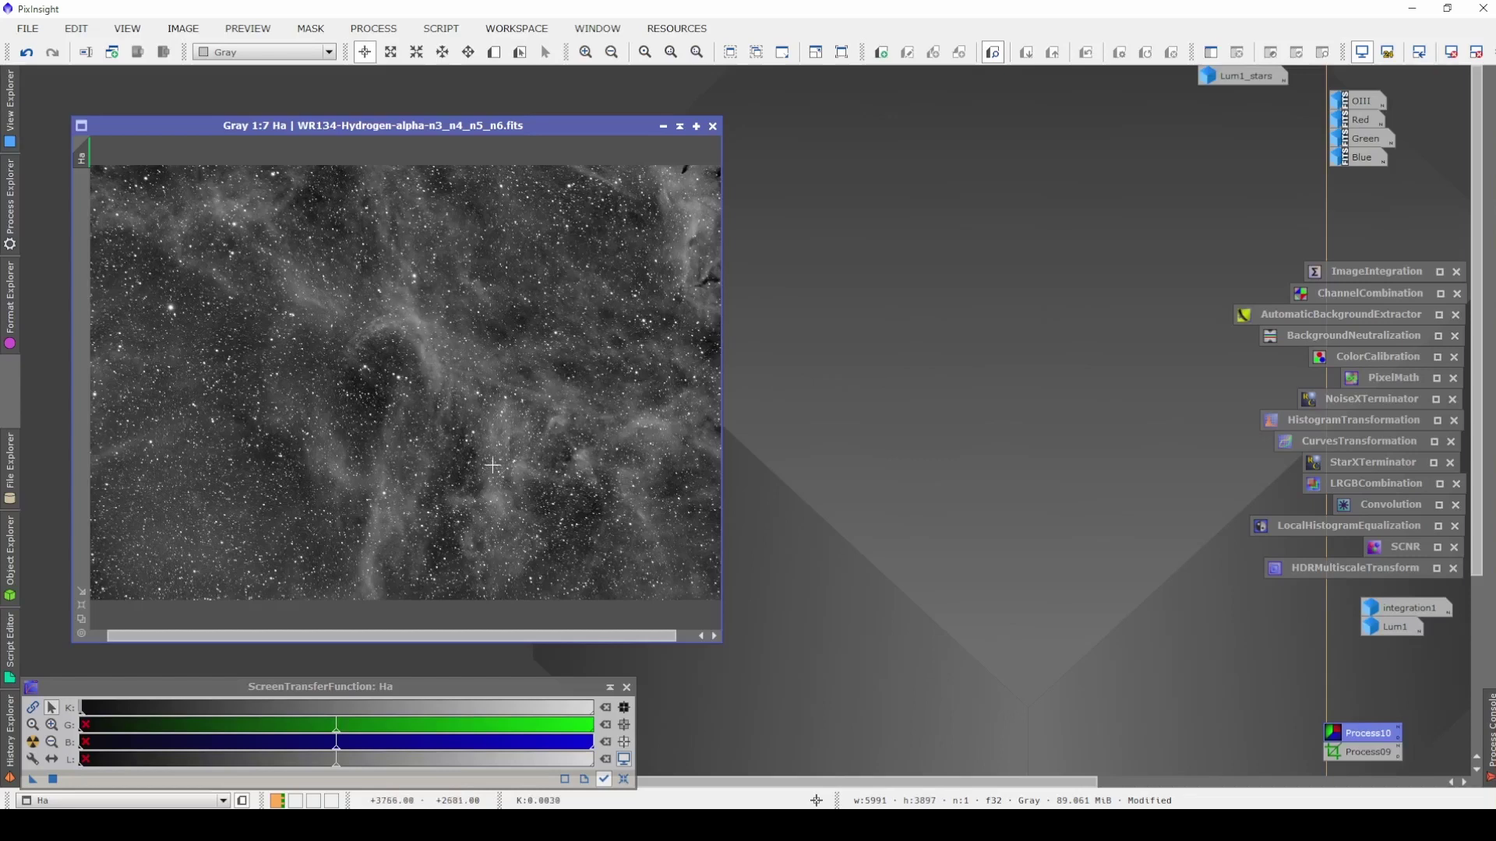
scroll(490, 463, "down", 1)
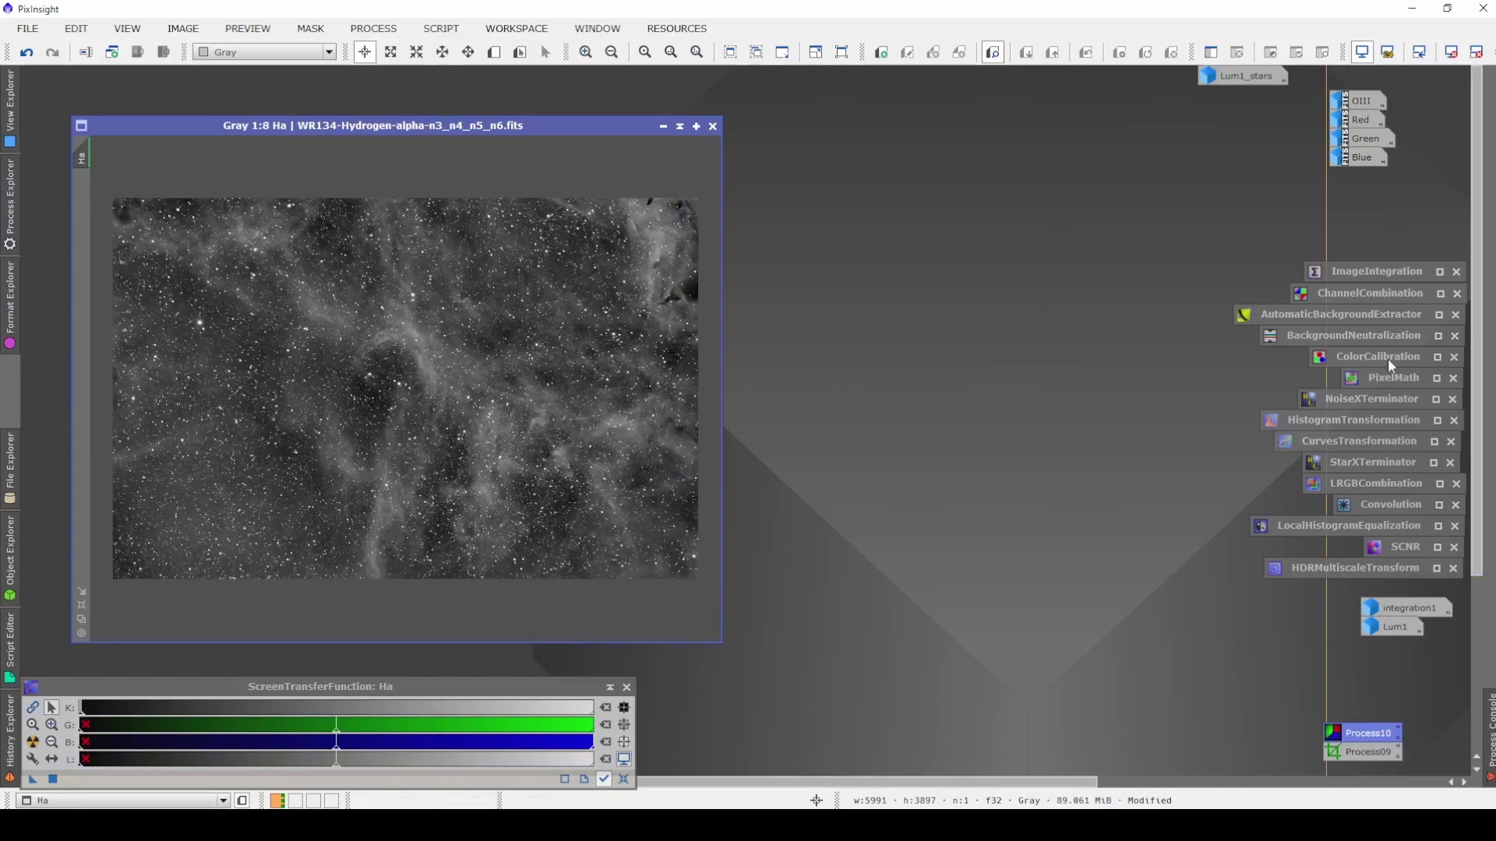
Run NoiseXTerminator on Ha with Denoise 0.90, Detail 0.15 and Linear enabled, and minimize the process.
double_click(1371, 399)
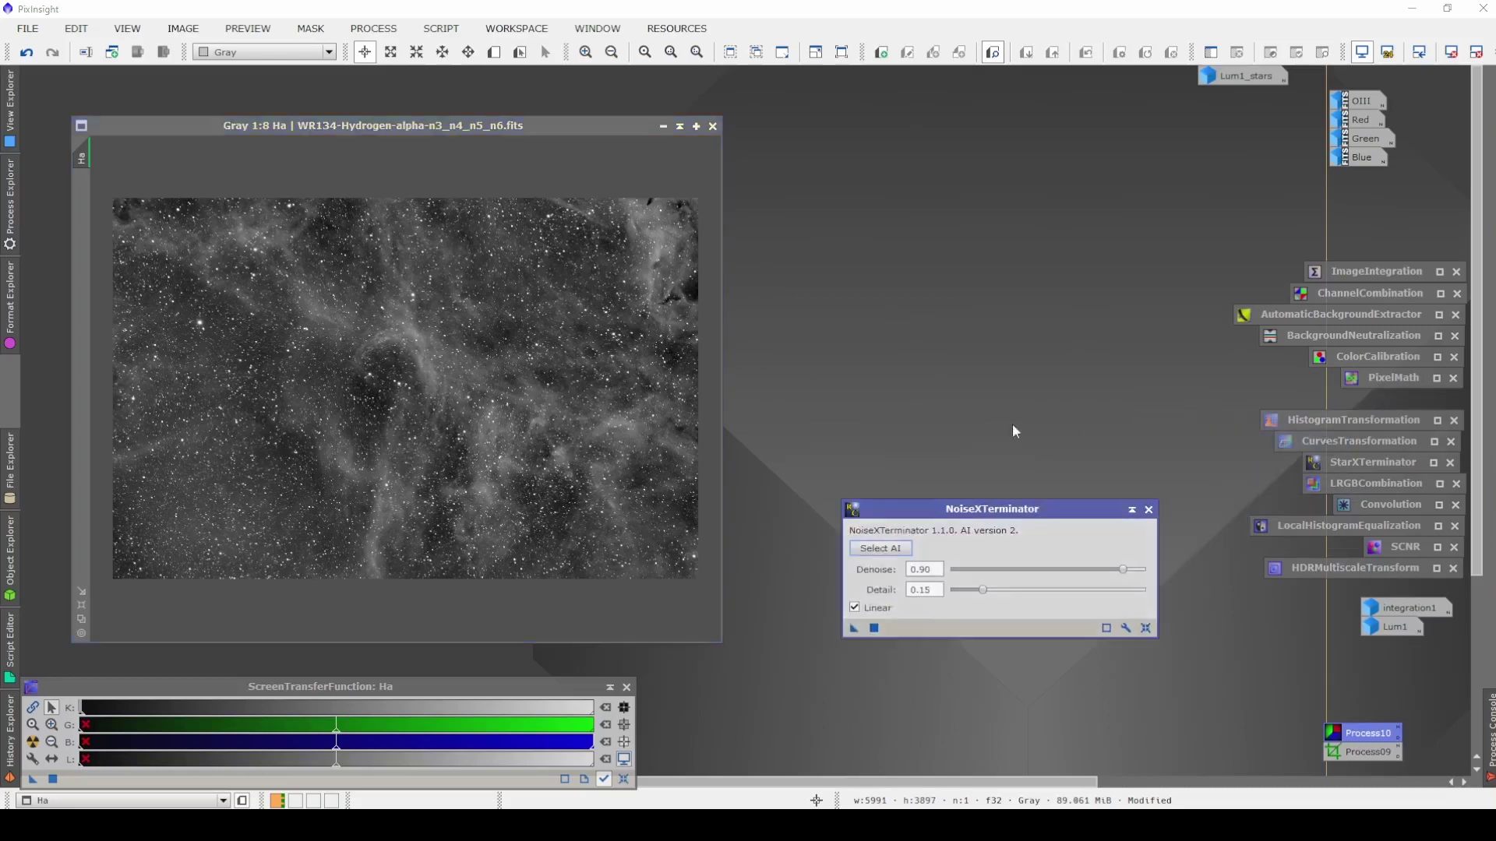
left_click_drag(854, 628, 533, 419)
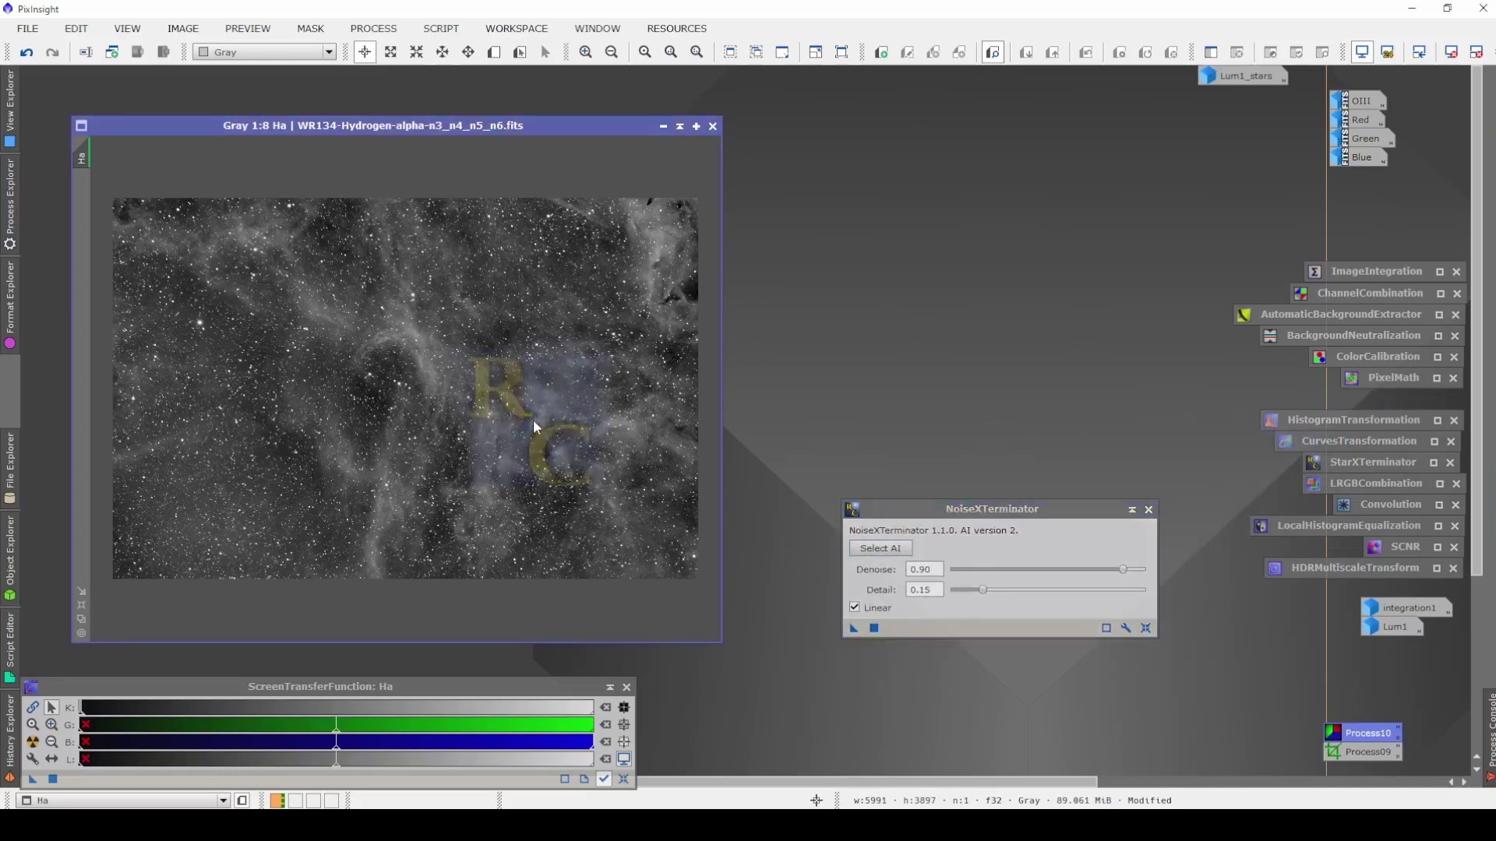
left_click(1131, 511)
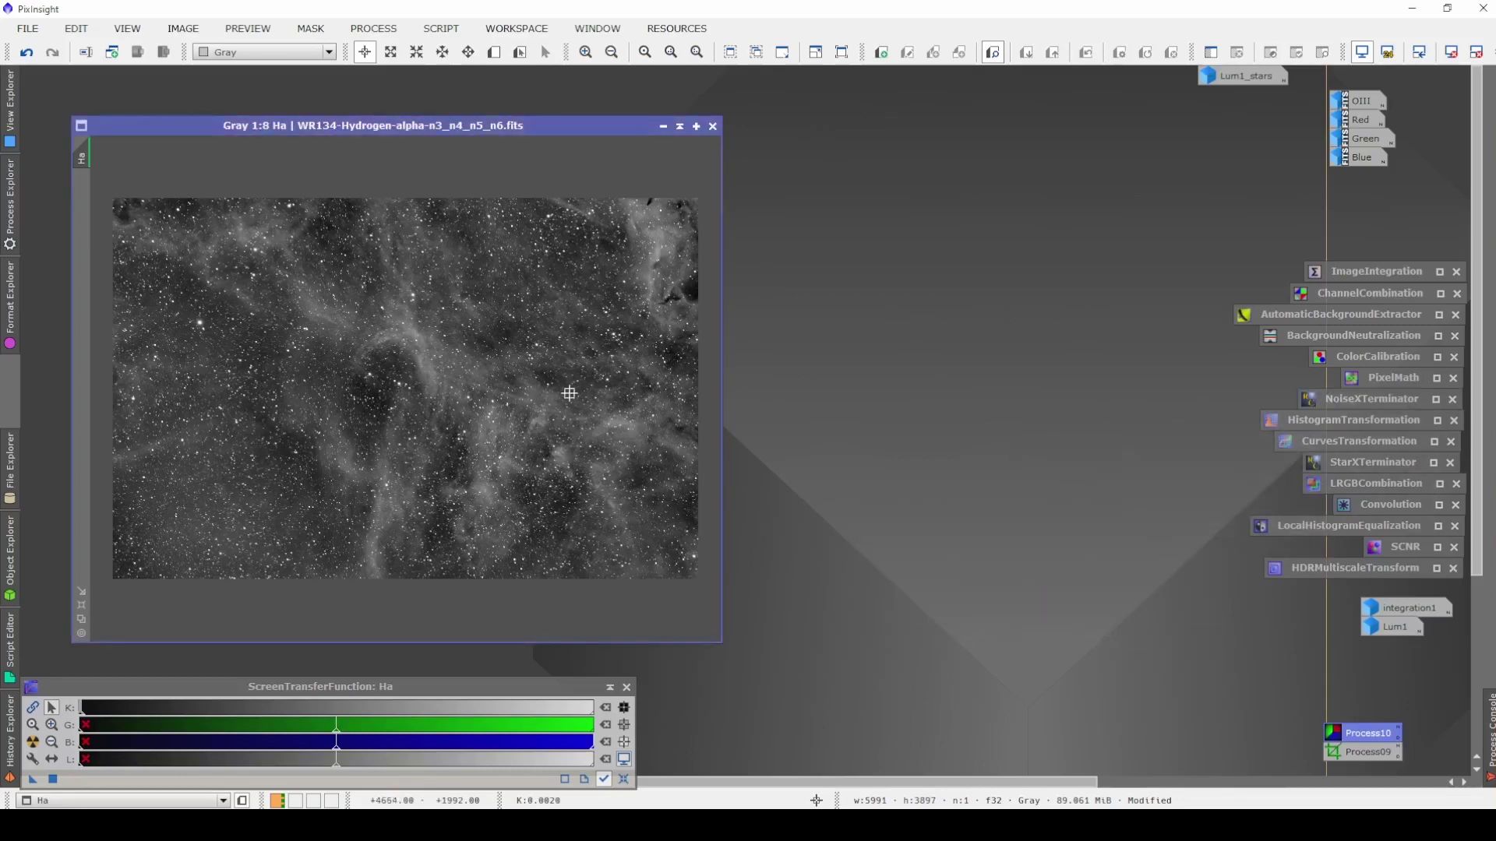
Disable the screen stretch on Ha, apply a previewed HistogramTransformation with midtones about 0.0235, and reset its parameters.
key("ctrl+F11")
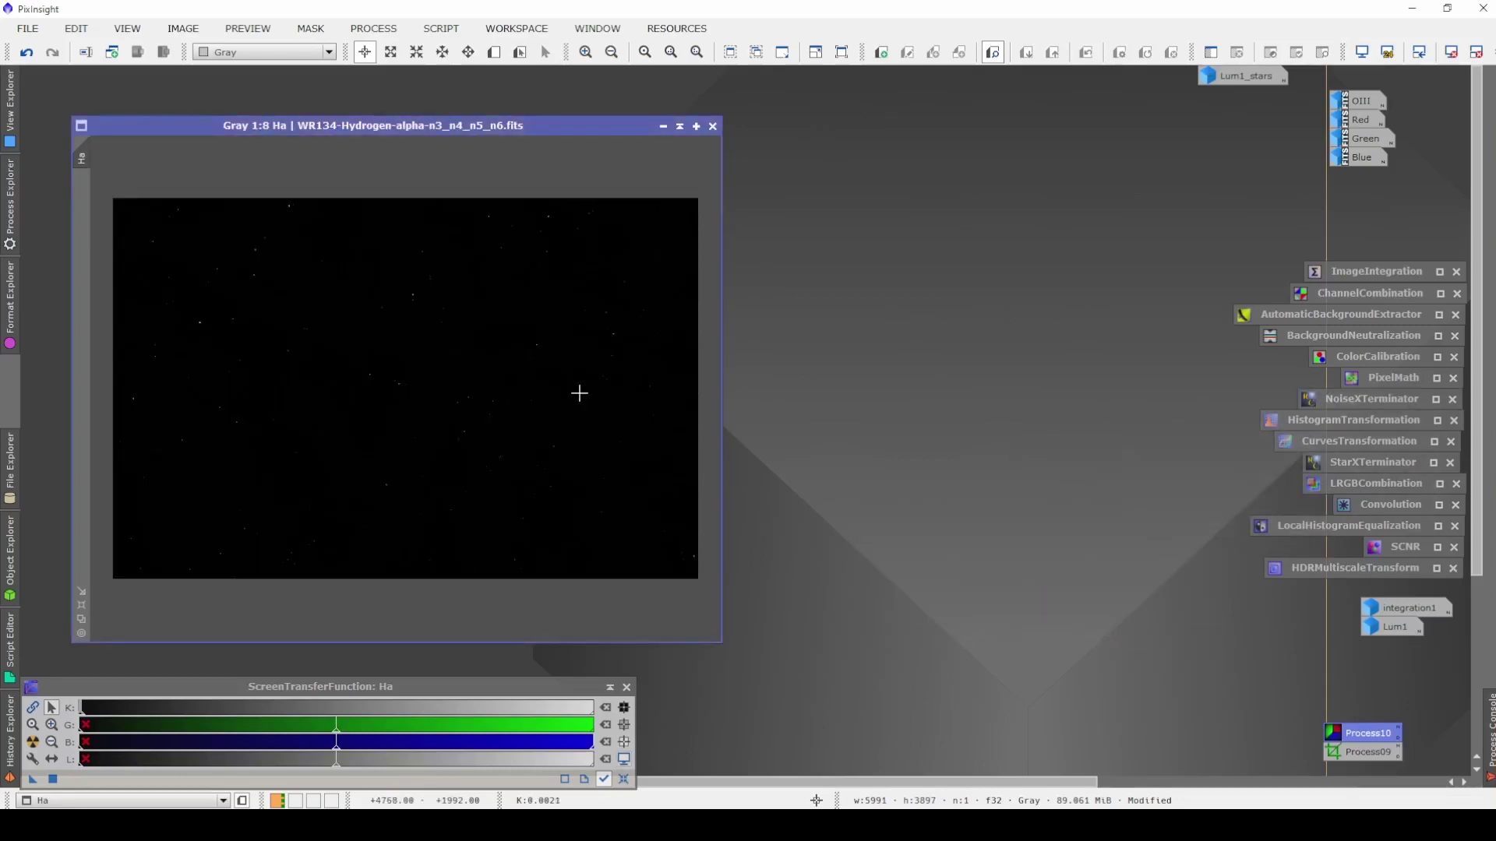
double_click(1314, 423)
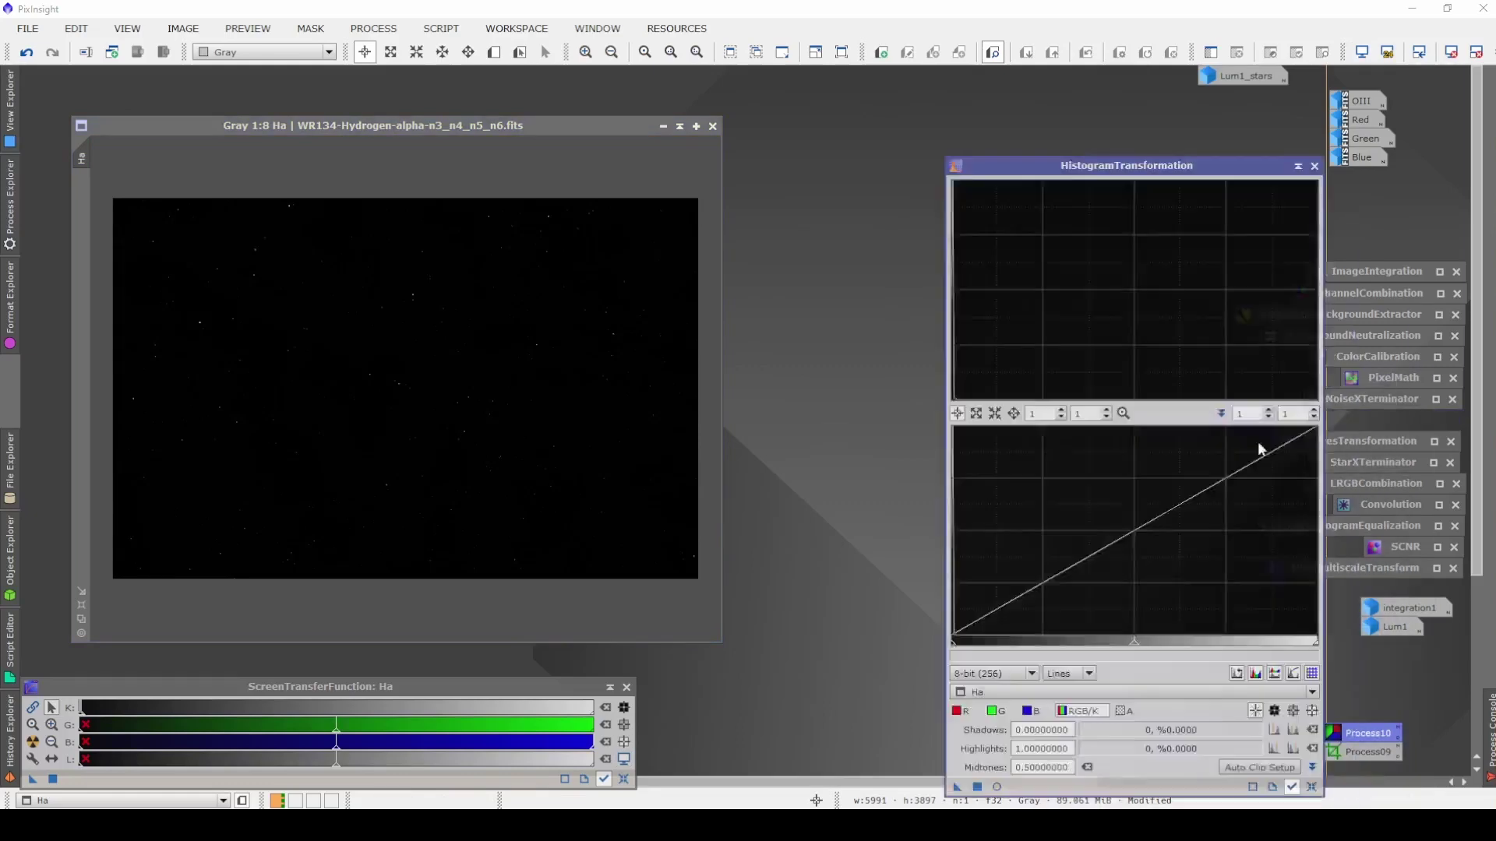
left_click(969, 736)
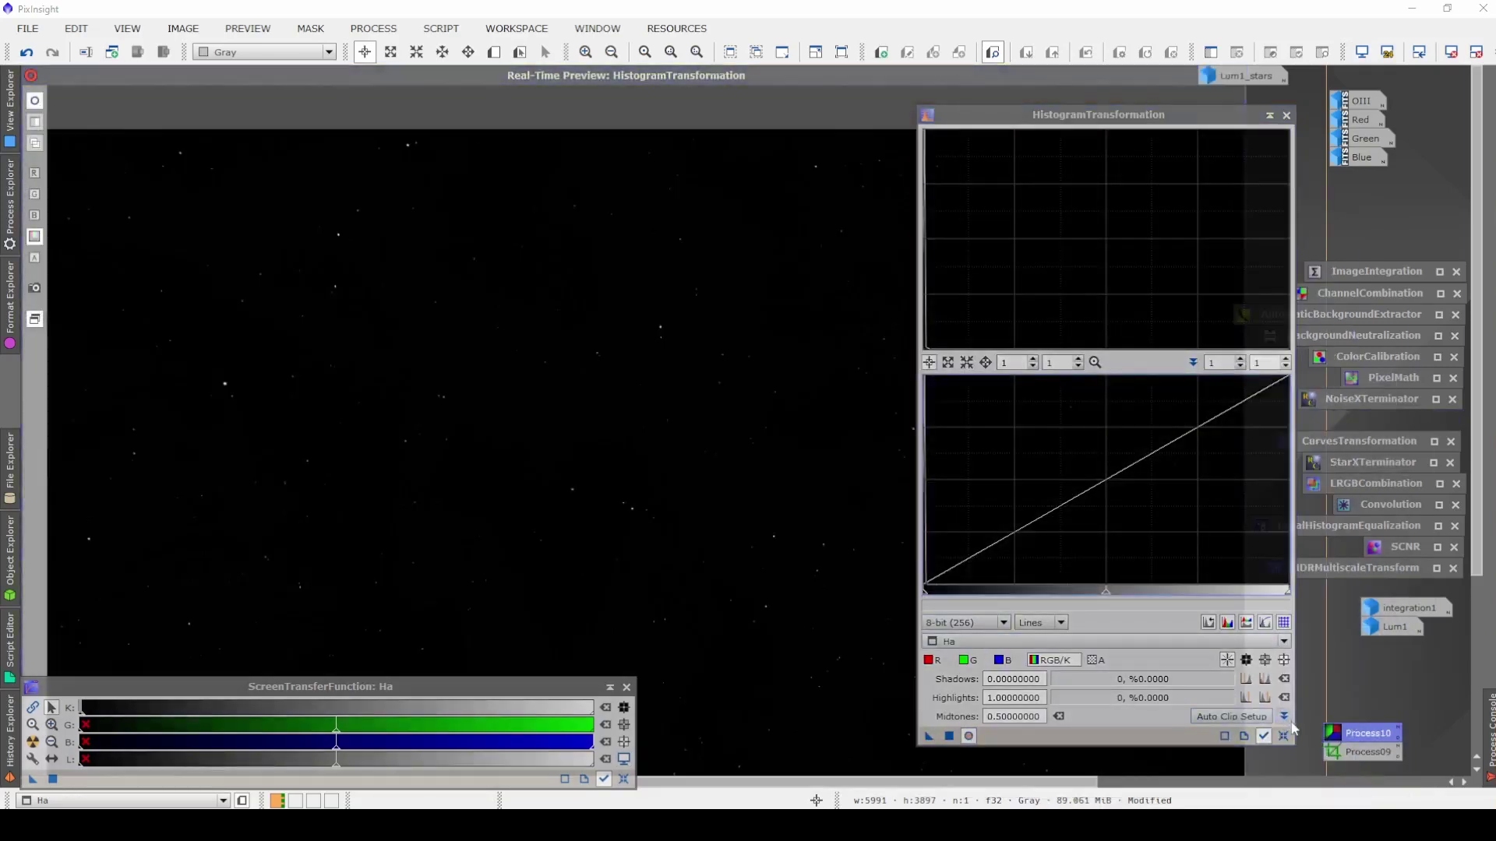
left_click(1283, 738)
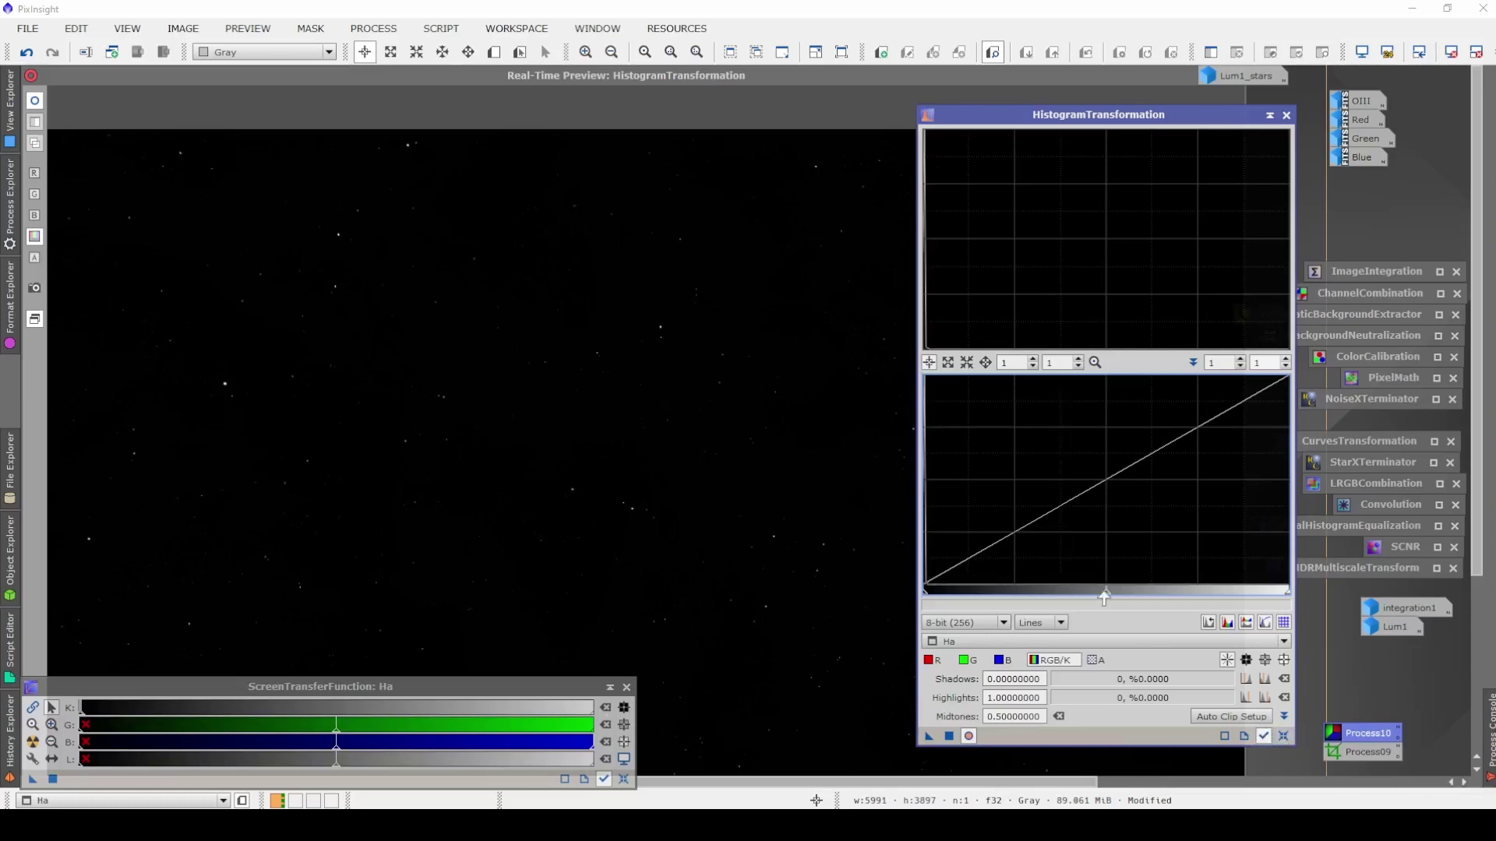
left_click_drag(1107, 598, 932, 605)
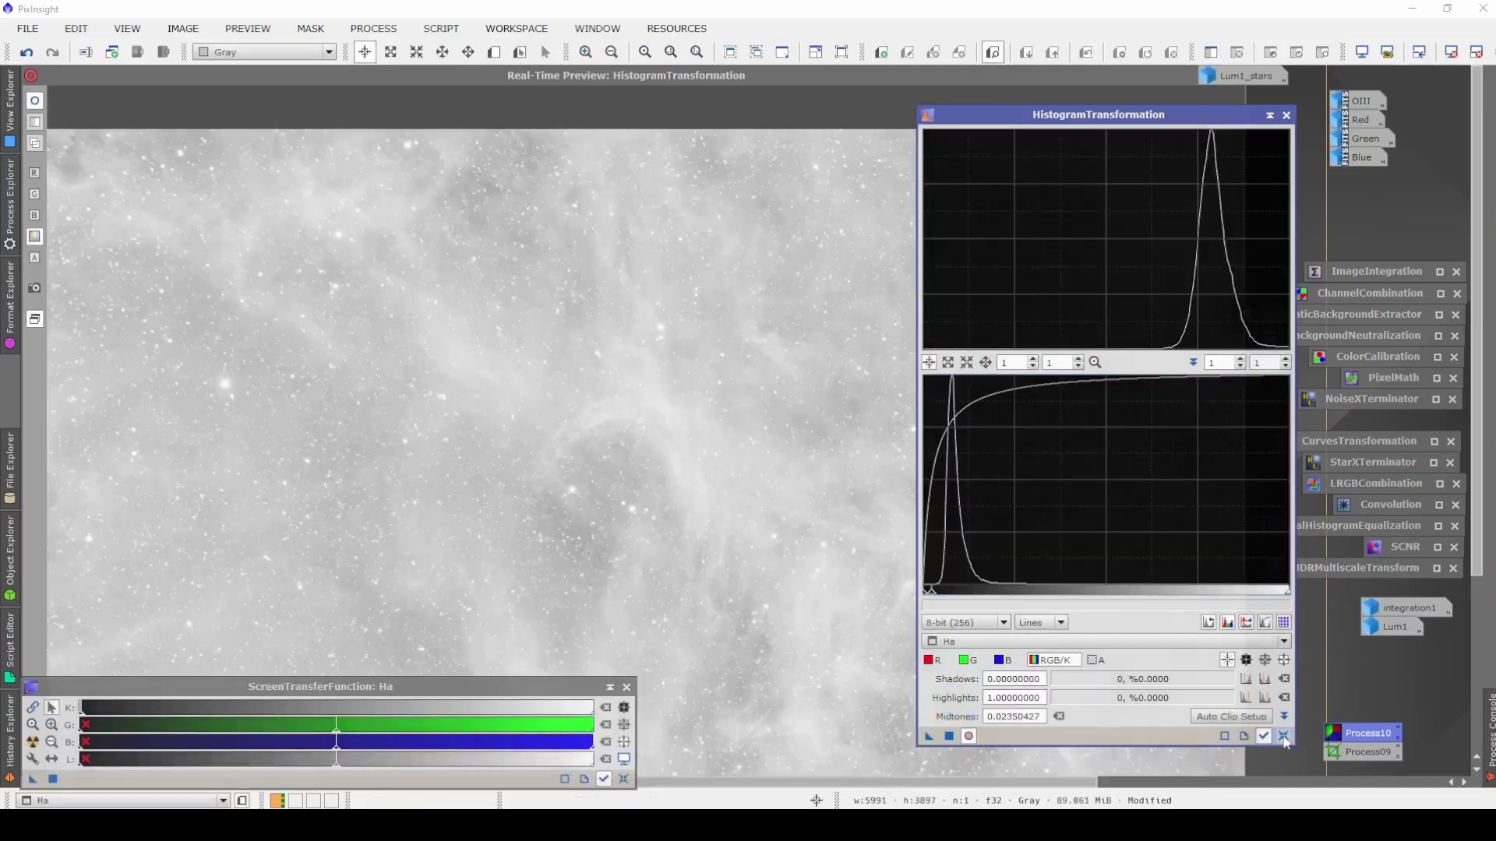
left_click(1277, 737)
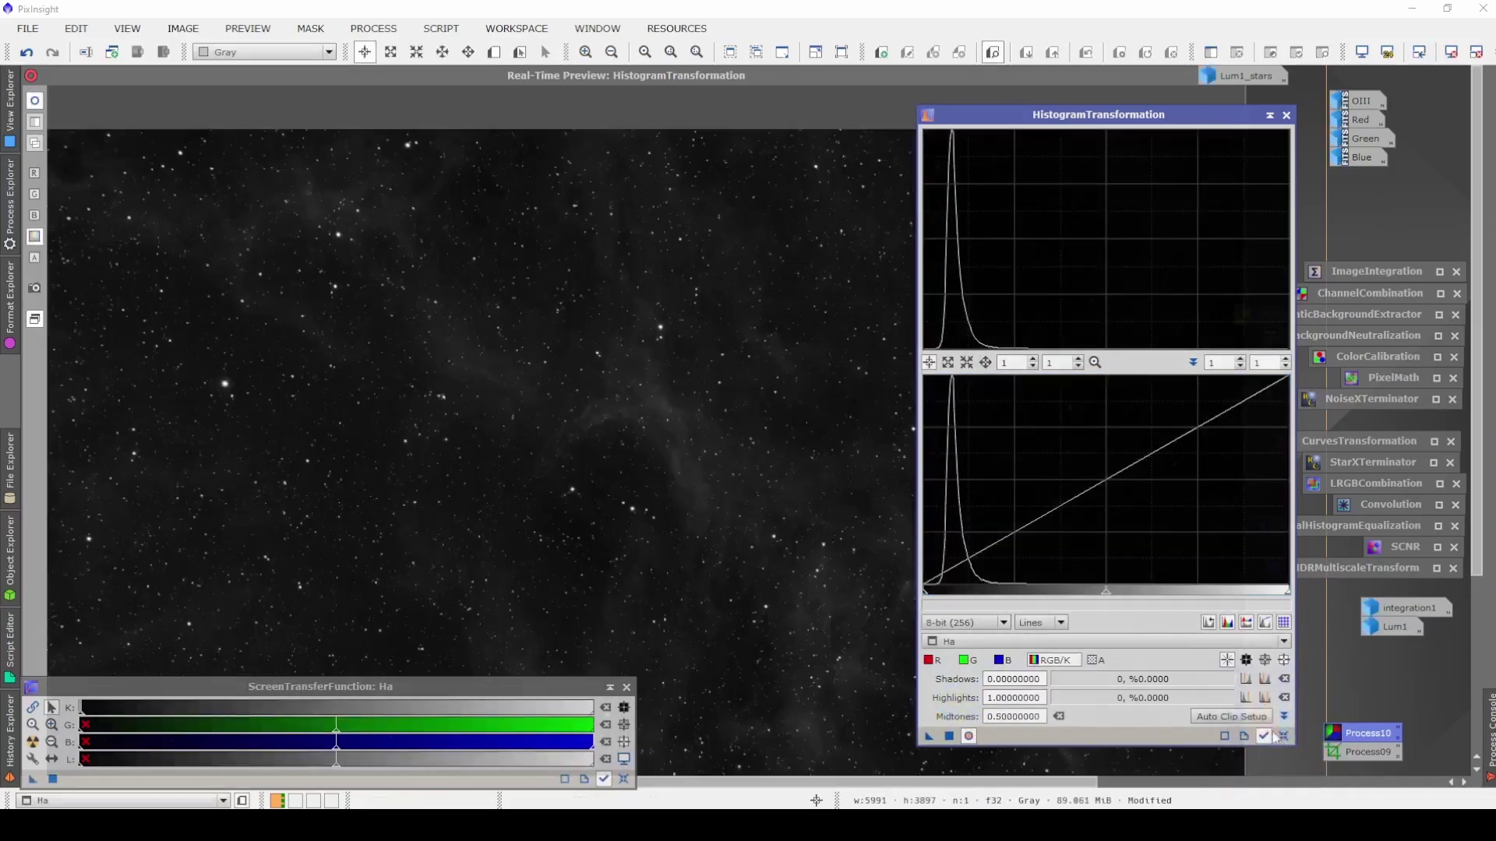
Apply a second histogram stretch to Ha with shadows about 0.0363 and midtones about 0.193, and reset the parameters.
left_click_drag(925, 594, 937, 597)
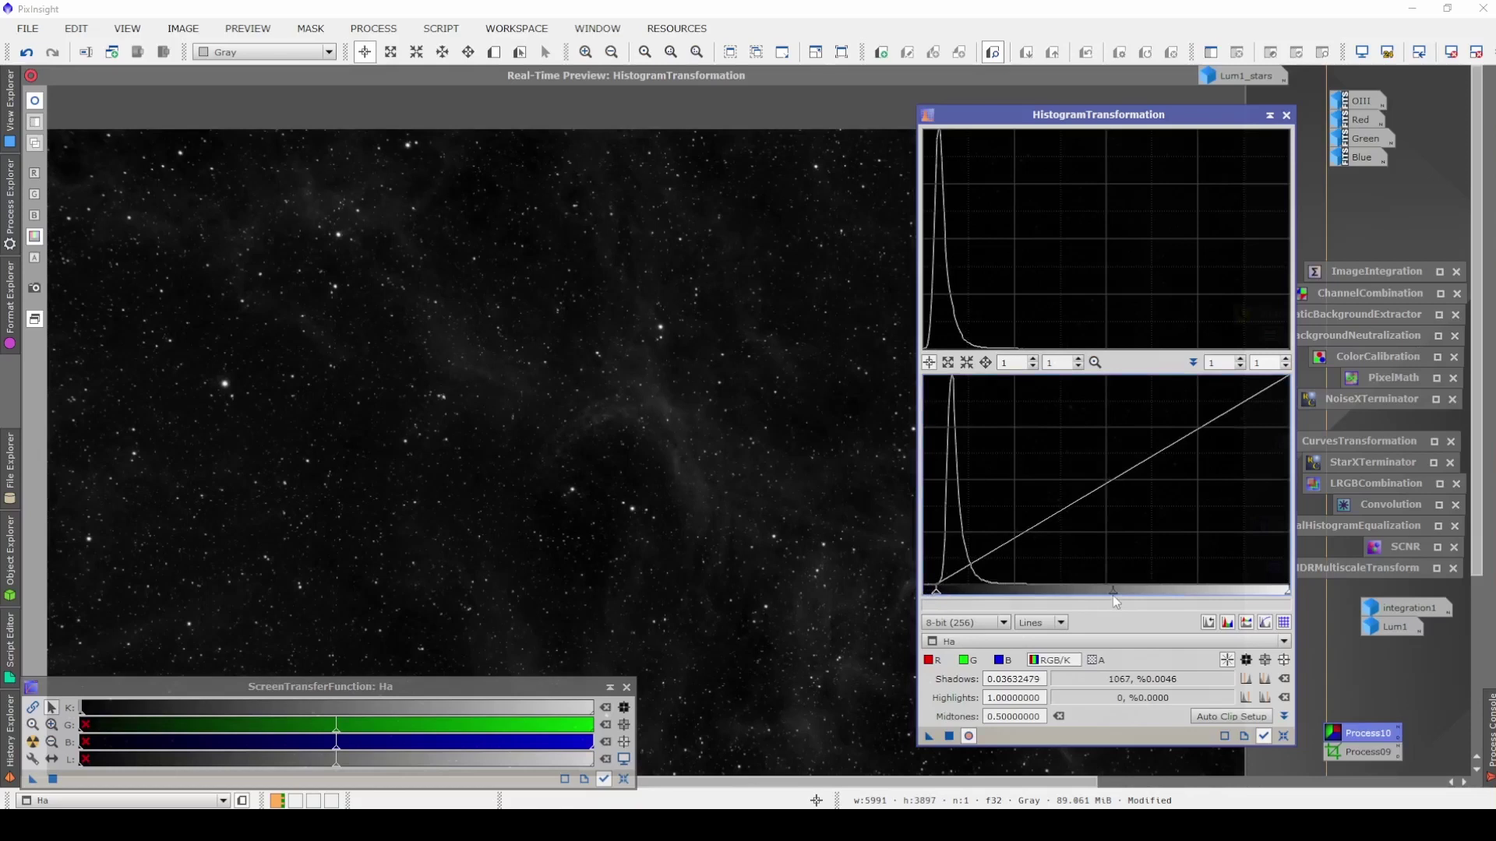
left_click_drag(1113, 595, 1004, 595)
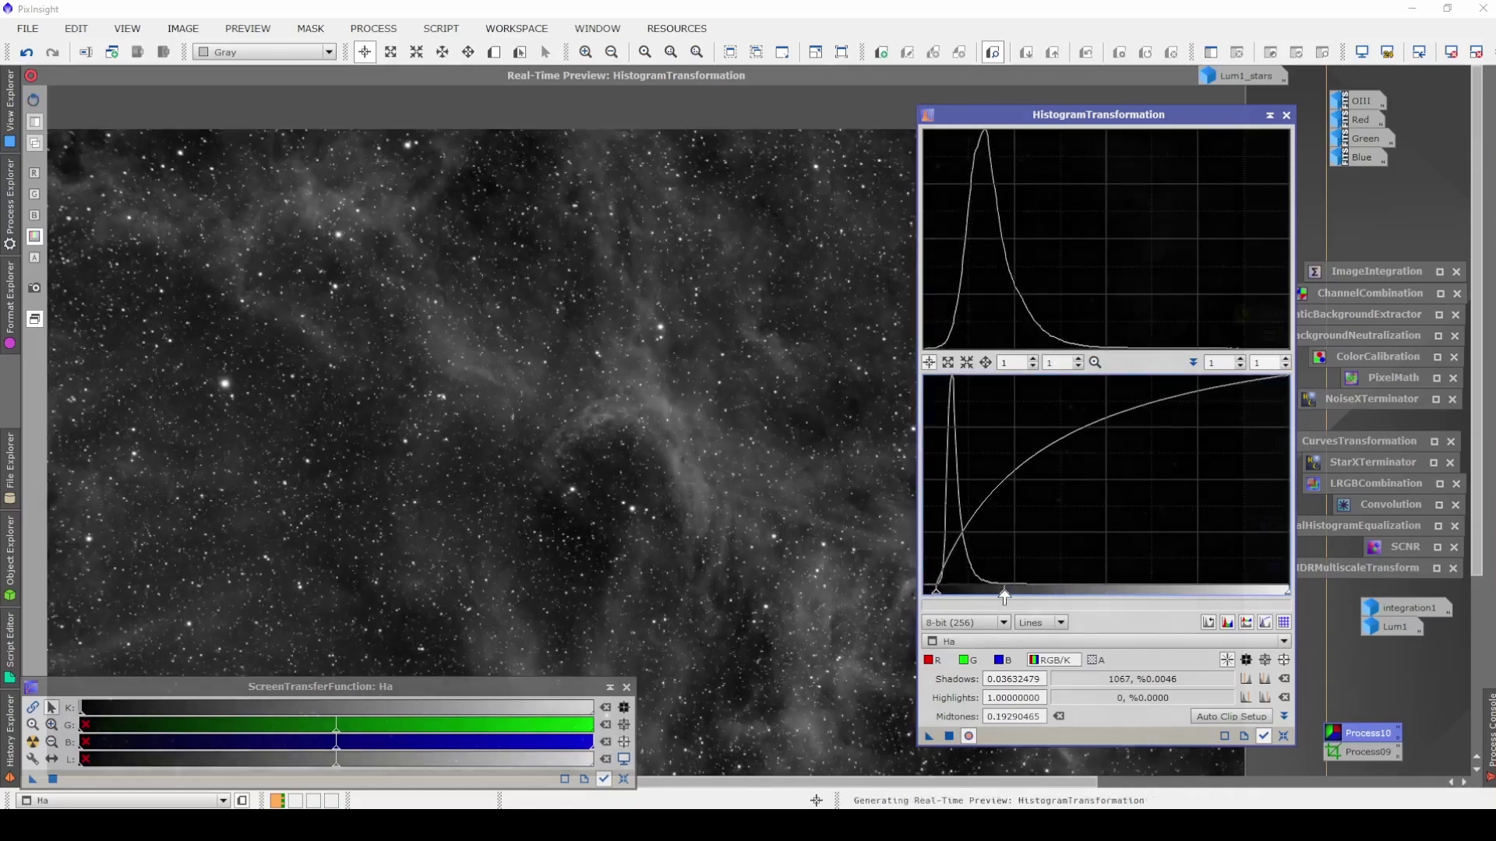
left_click(948, 737)
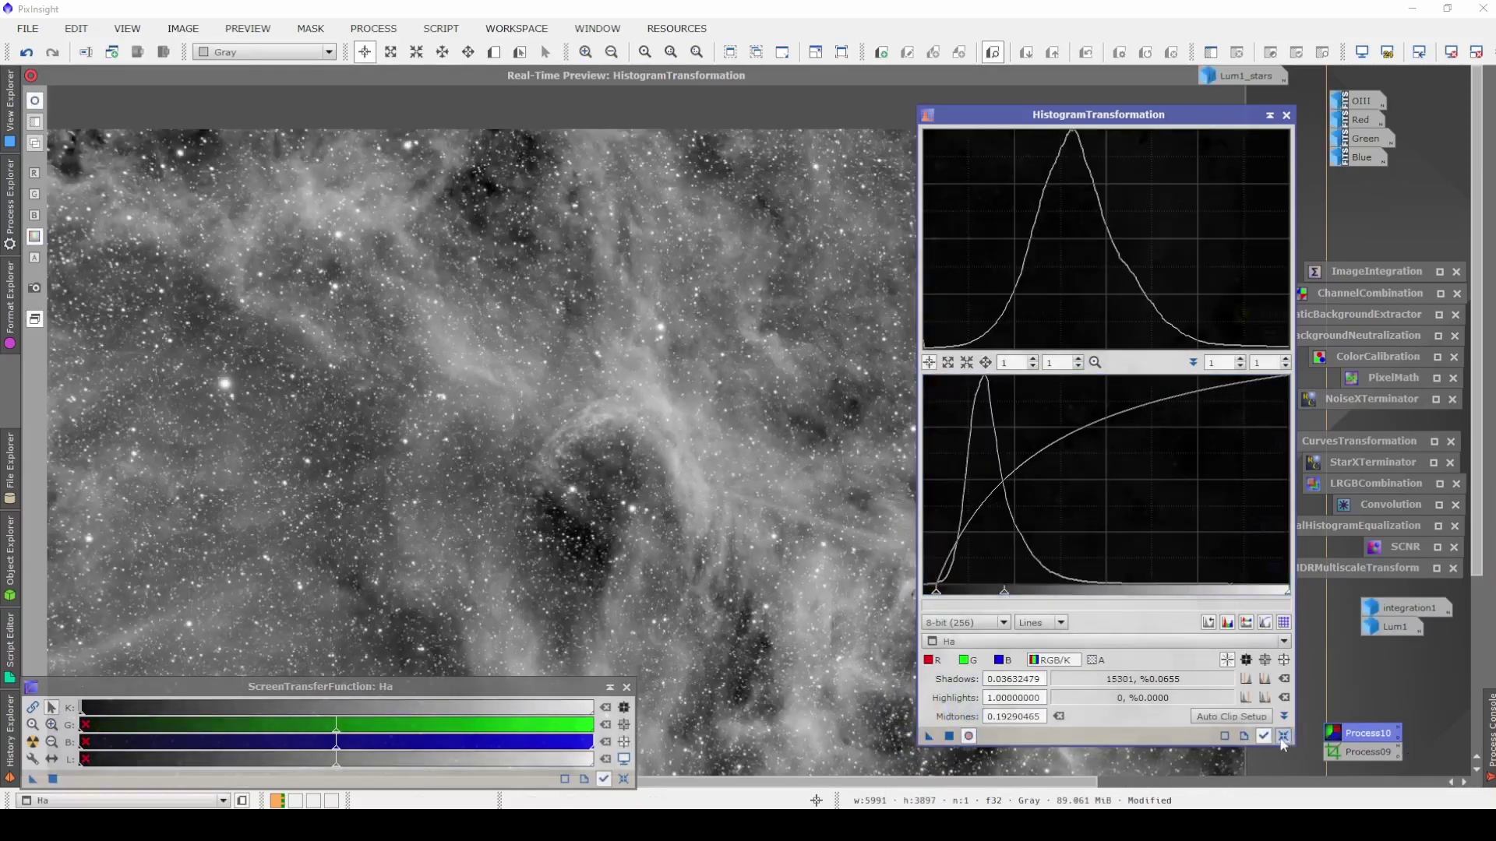
left_click(1284, 737)
Clip the Ha shadows at about 0.0214 with HistogramTransformation, reset and minimize the process, and close the real-time preview.
left_click_drag(924, 596, 931, 597)
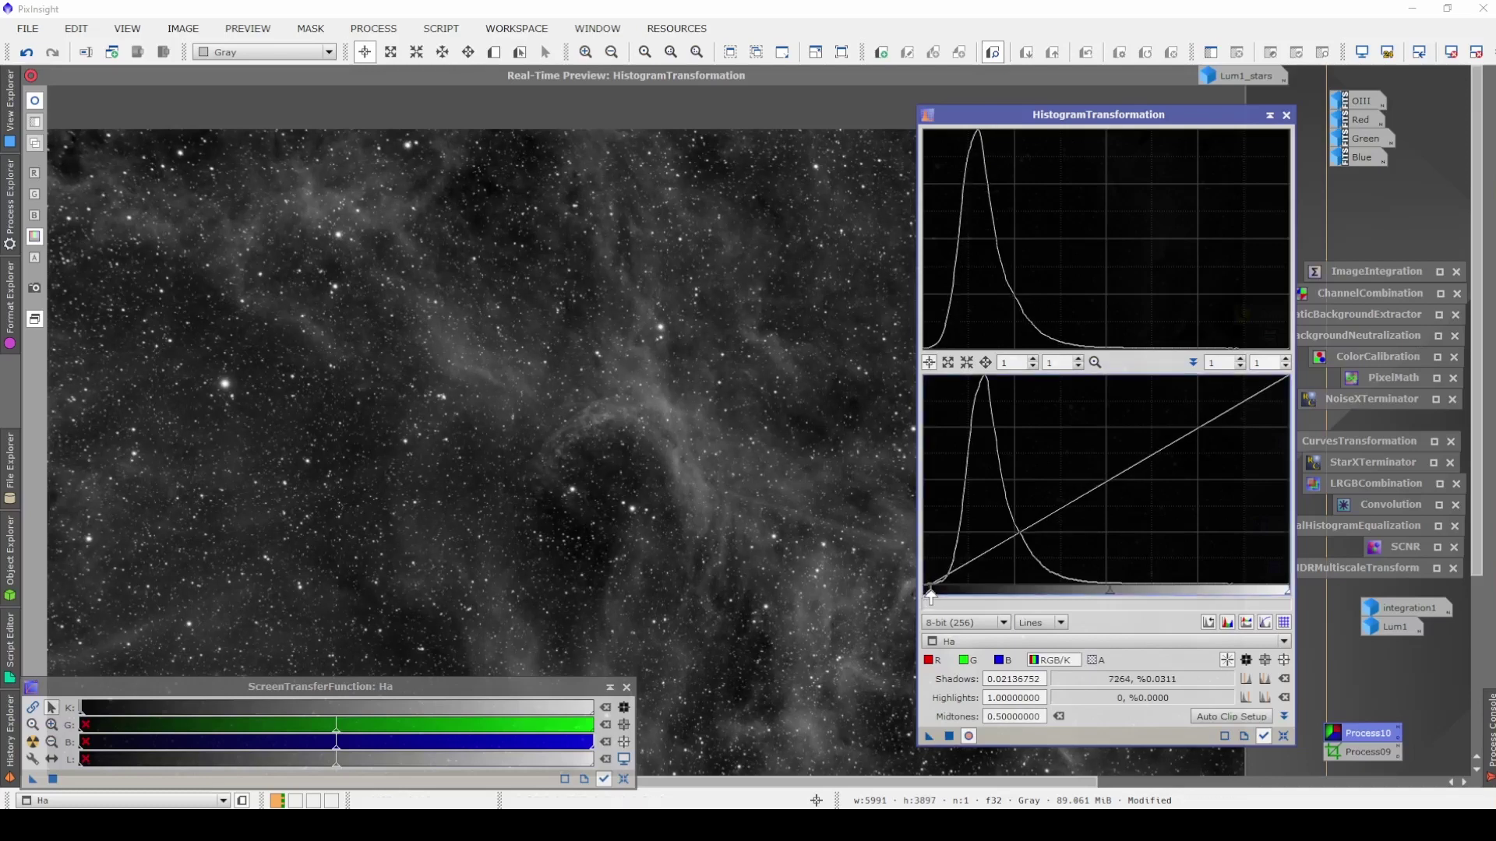
left_click_drag(1110, 597, 1110, 592)
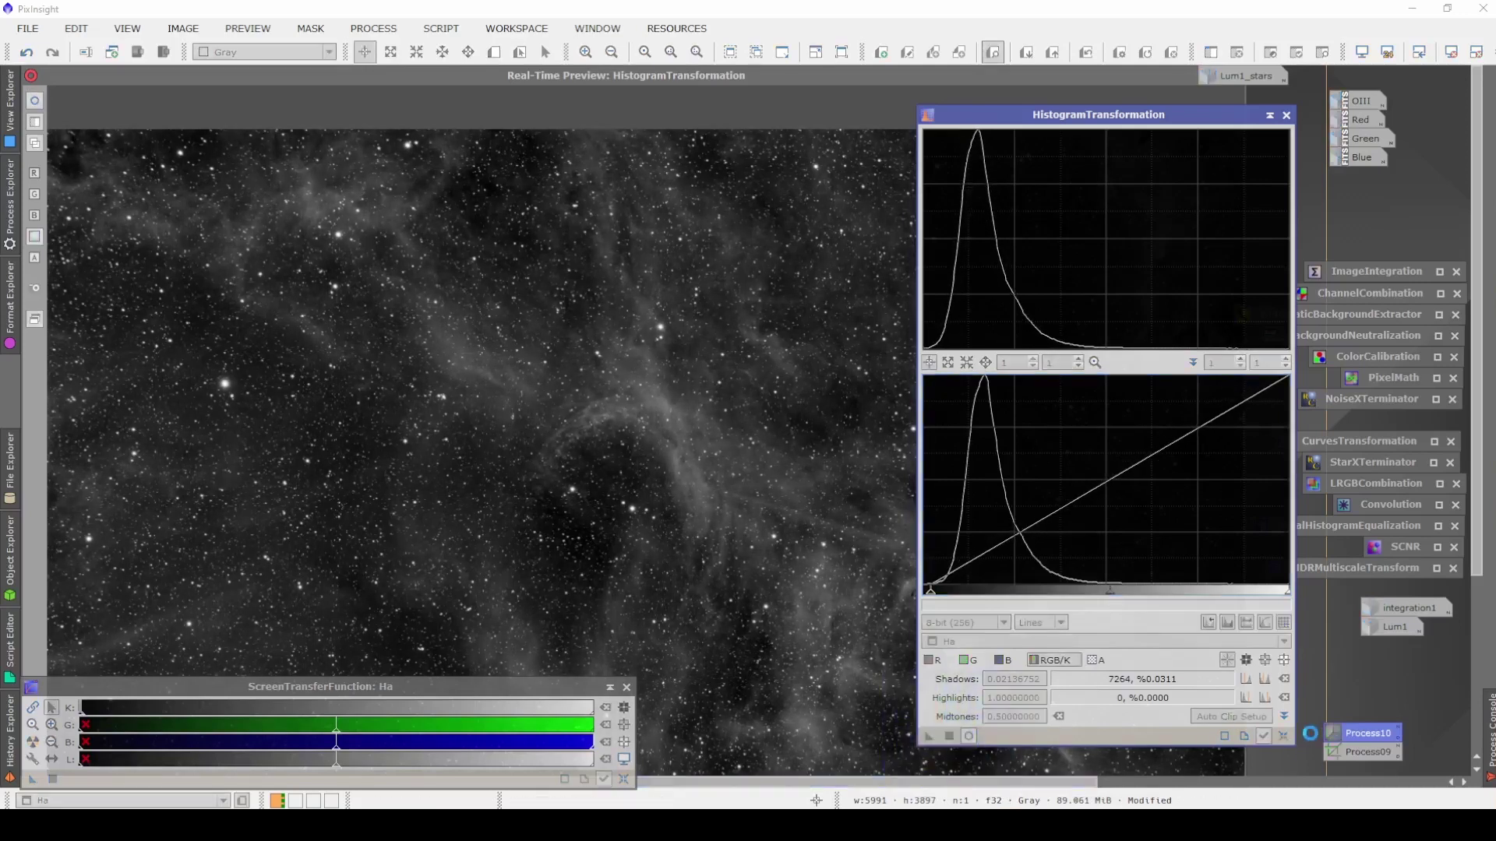
left_click(1283, 737)
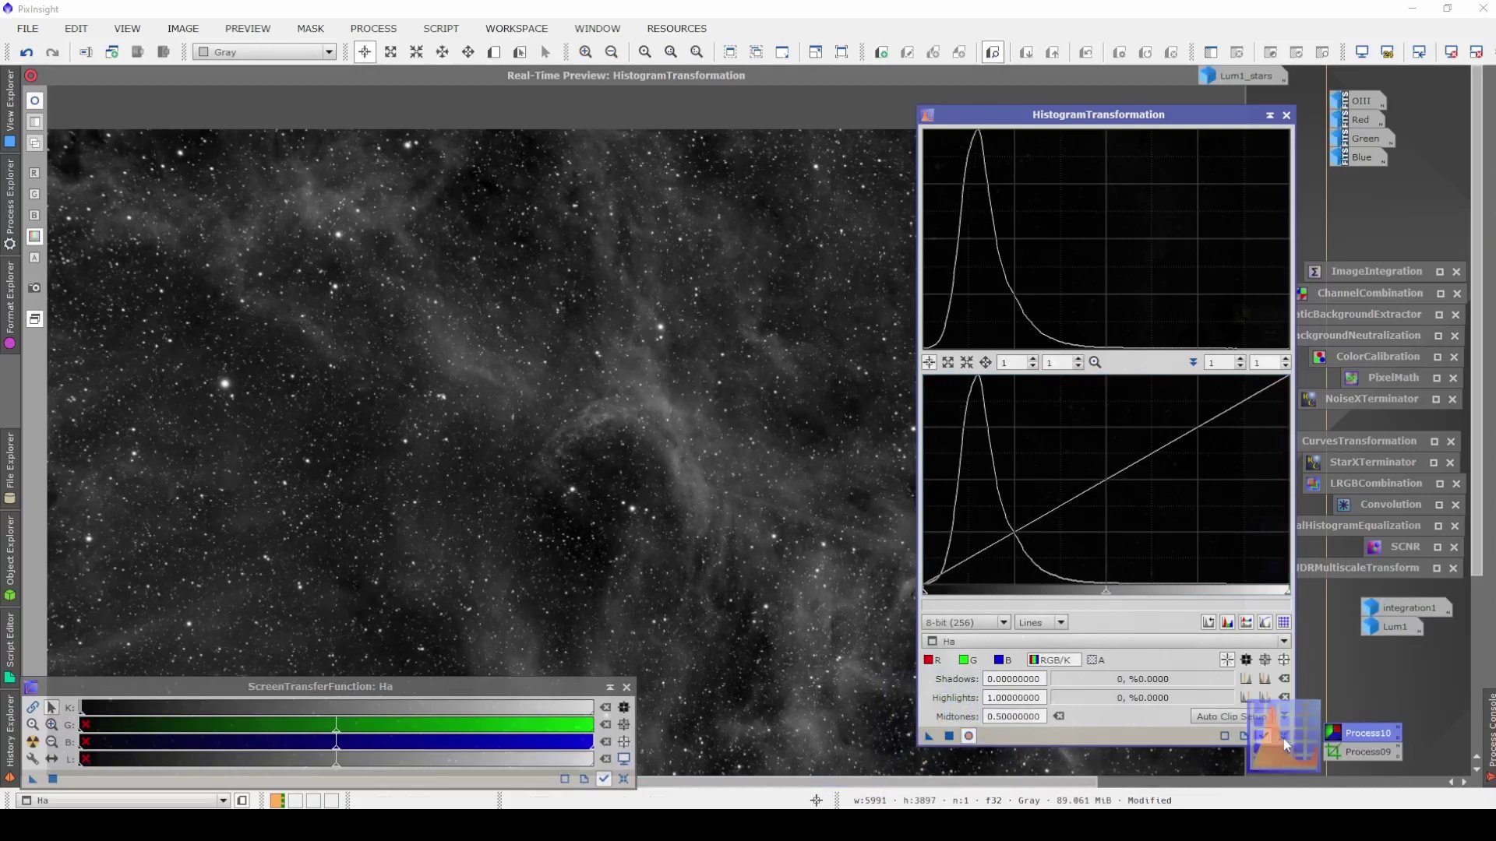
left_click(1269, 117)
left_click_drag(1190, 81, 1184, 112)
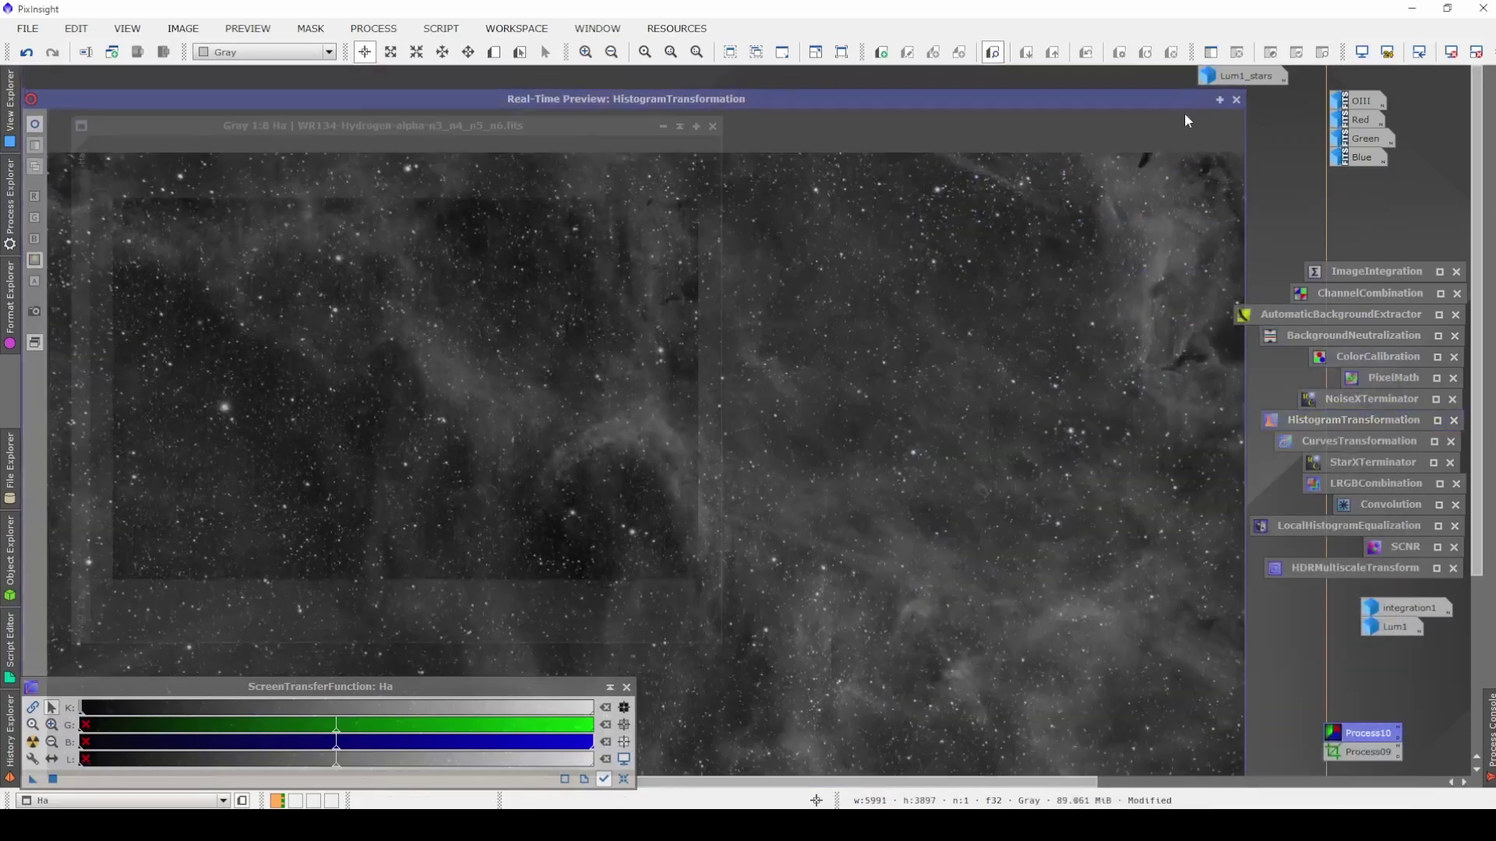
left_click(1236, 108)
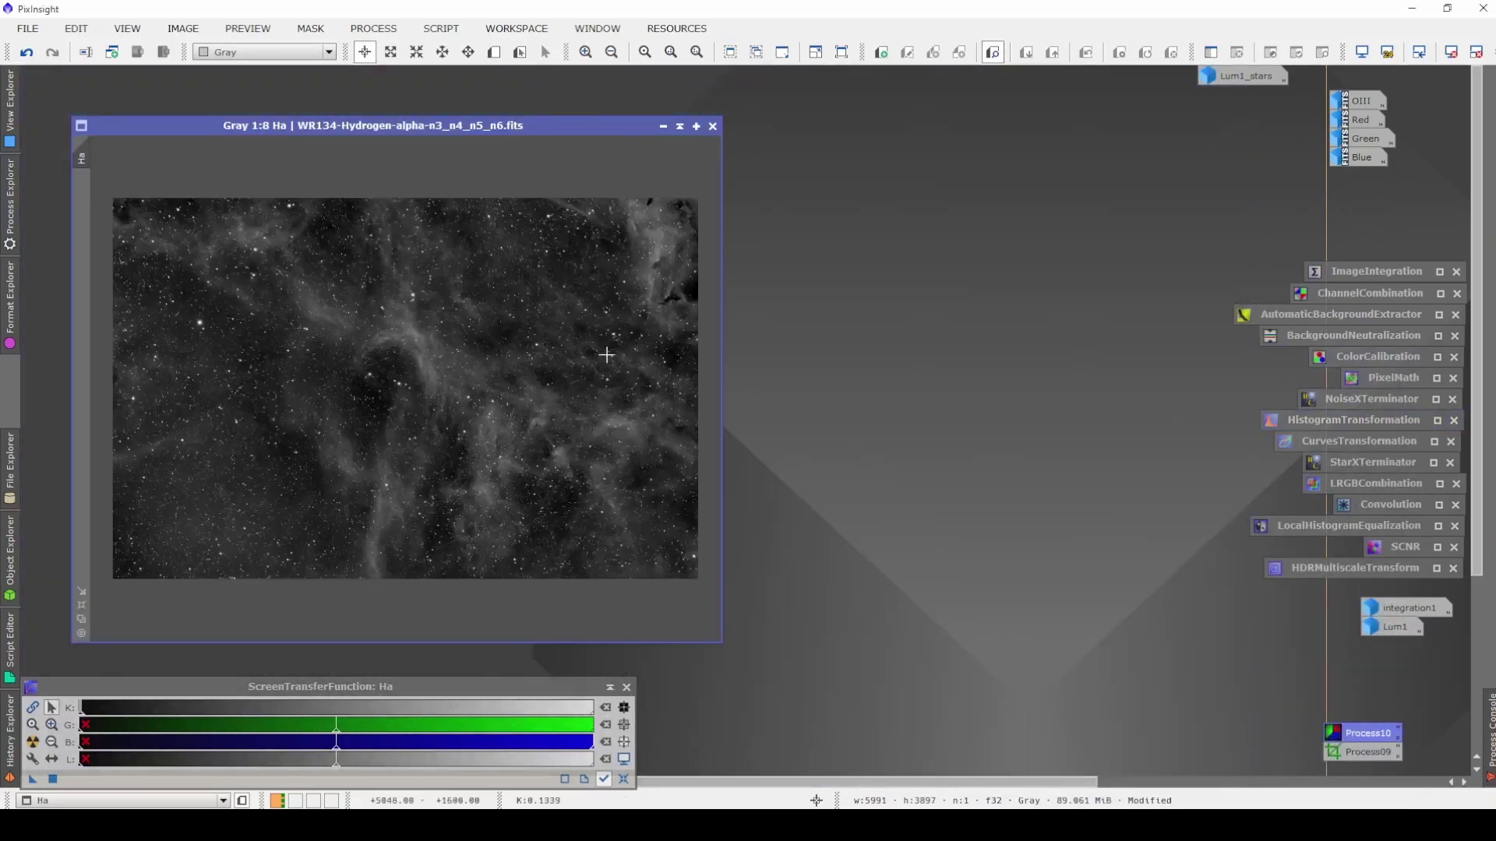
Remove the stars from Ha using StarXTerminator with Generate Star Image enabled, and store the minimized star image below Lum1.
double_click(1357, 465)
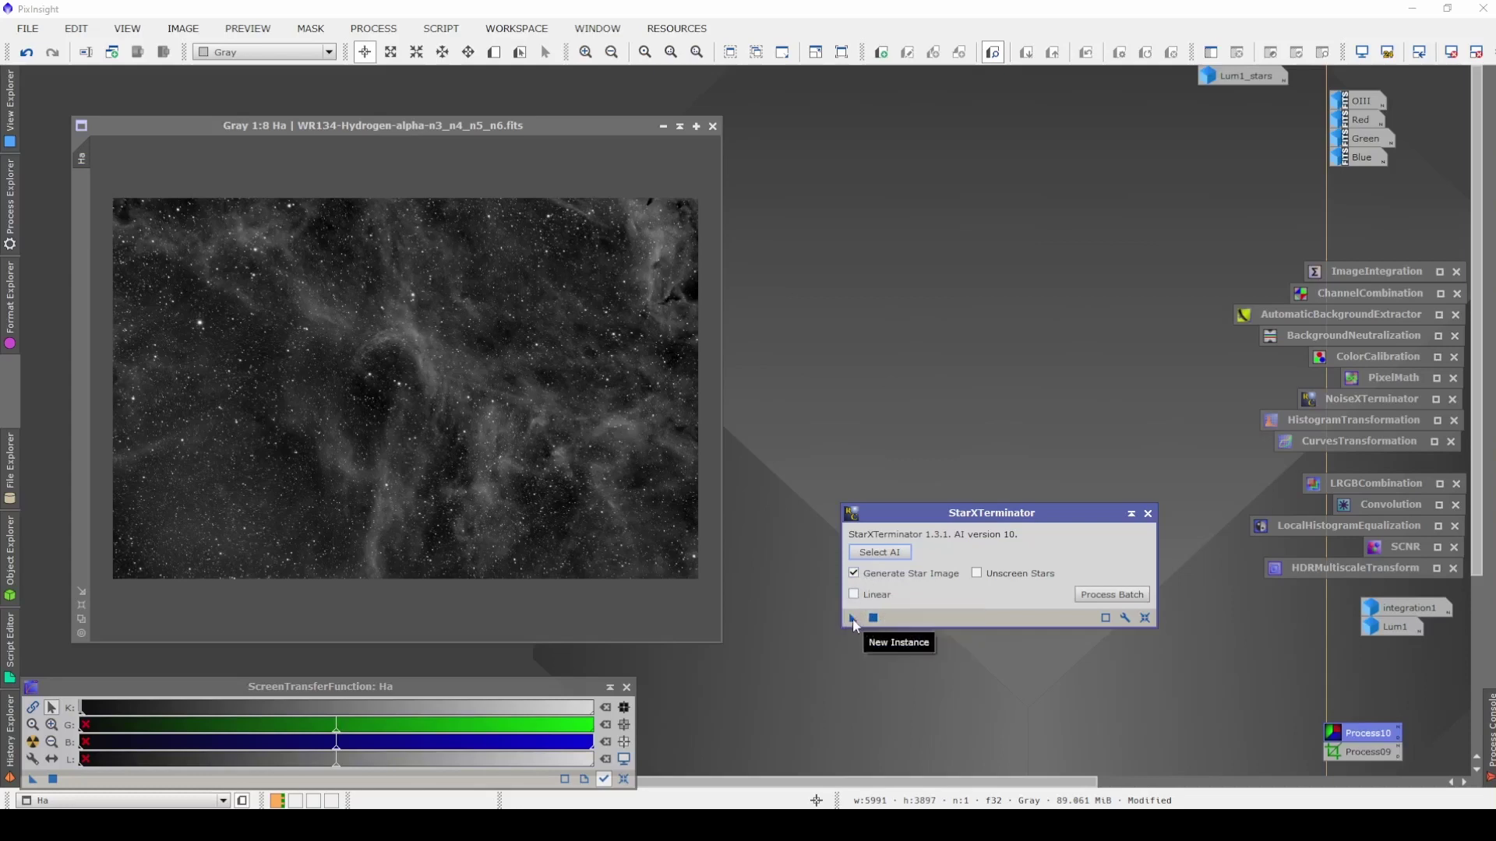
left_click_drag(852, 619, 601, 390)
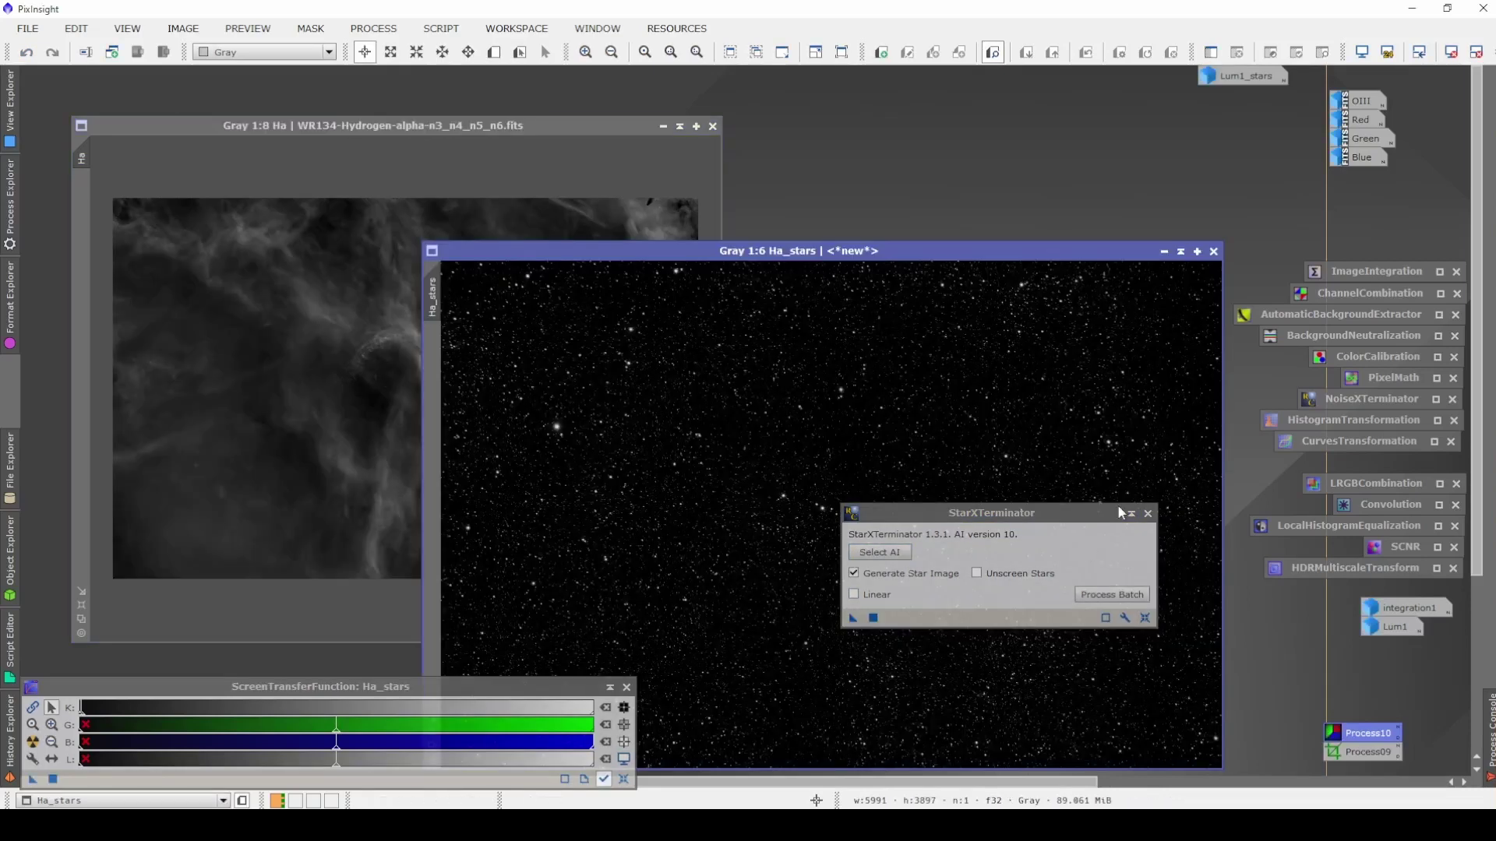
left_click(1130, 513)
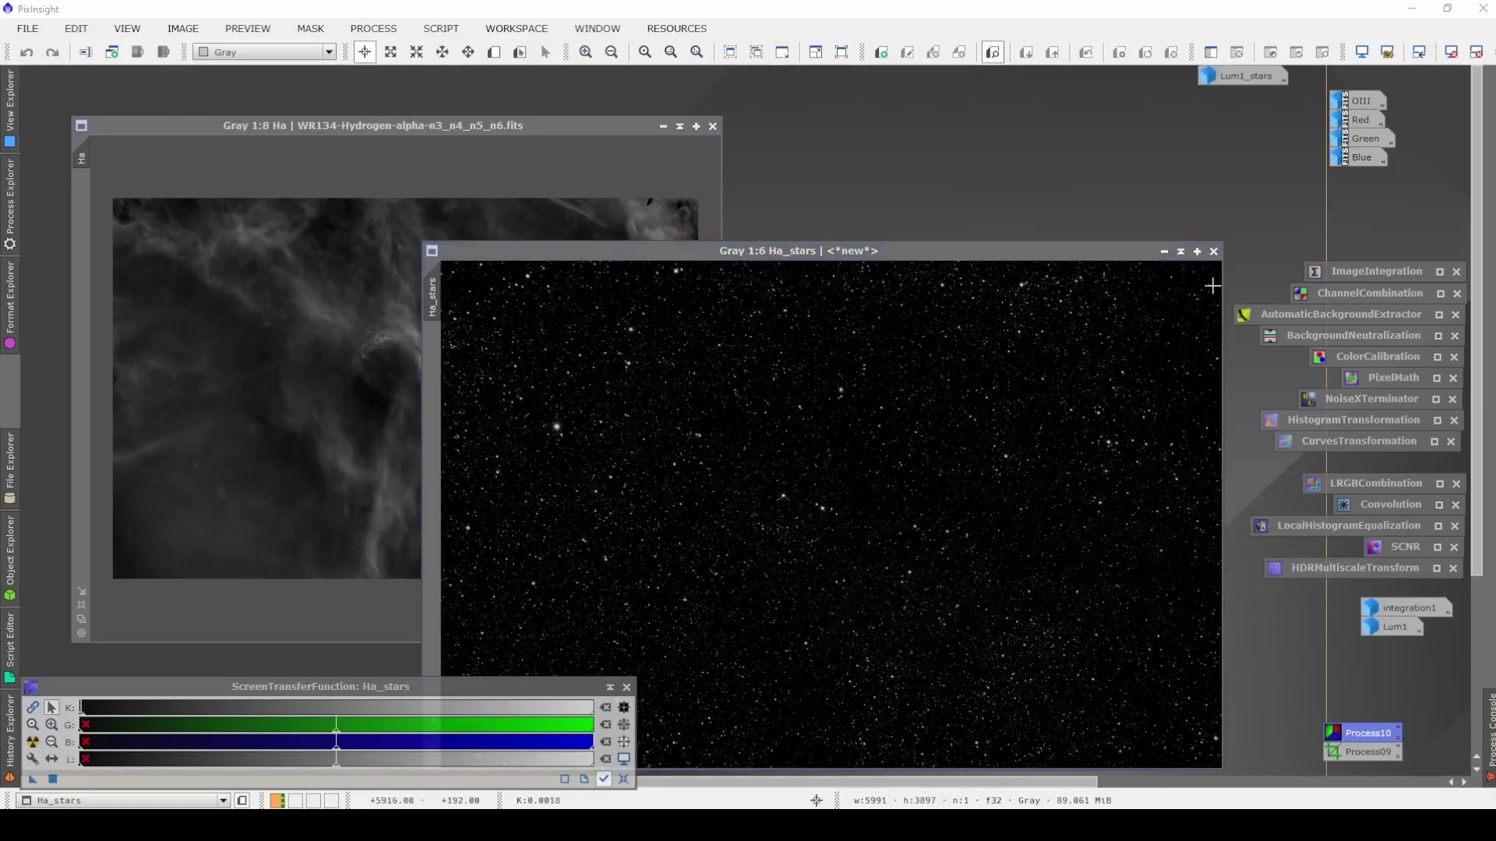
left_click(1163, 252)
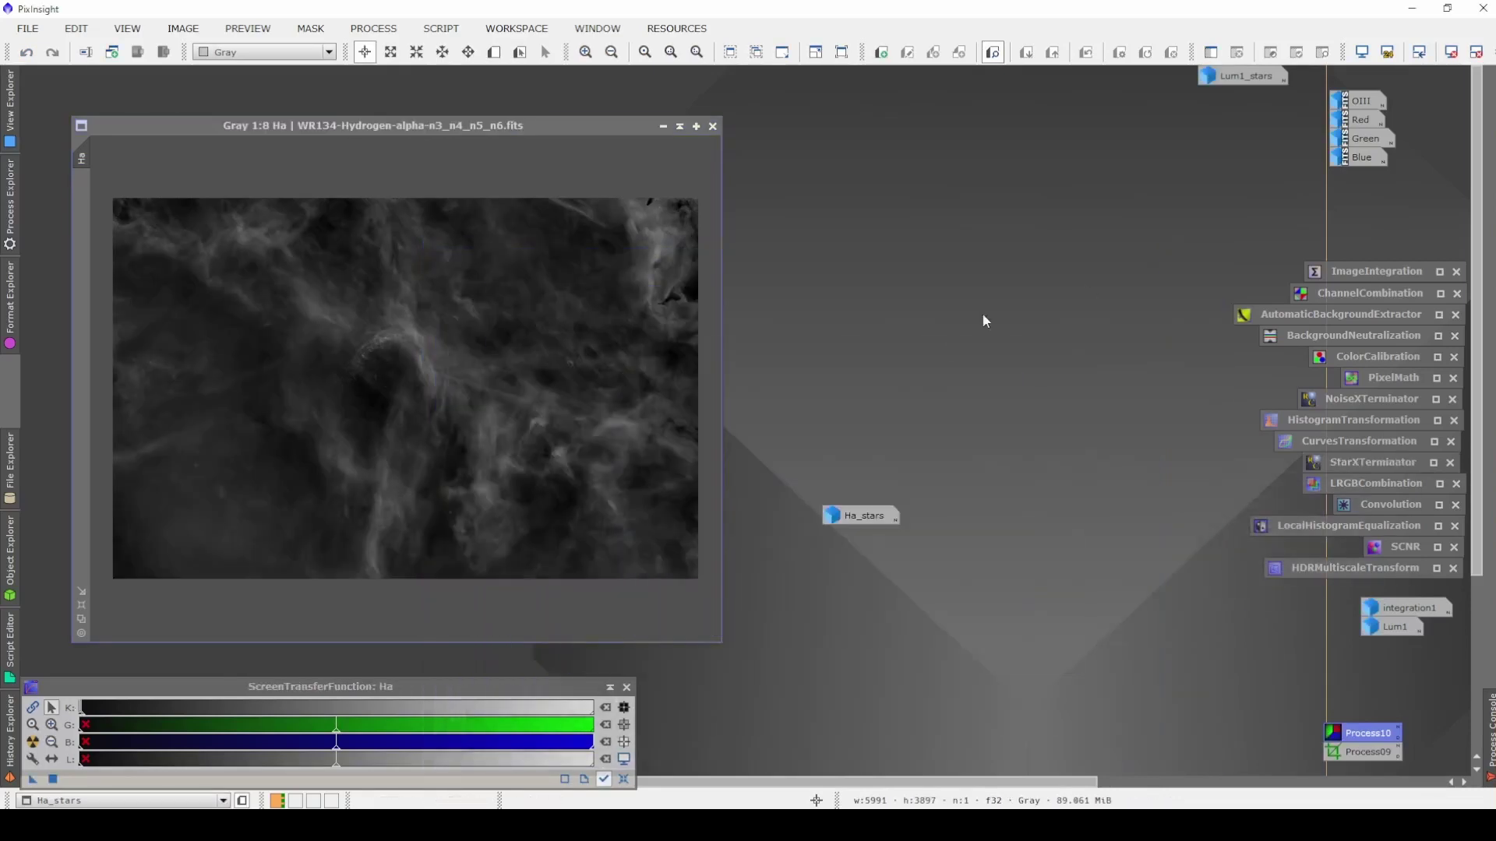
left_click_drag(889, 516, 1404, 645)
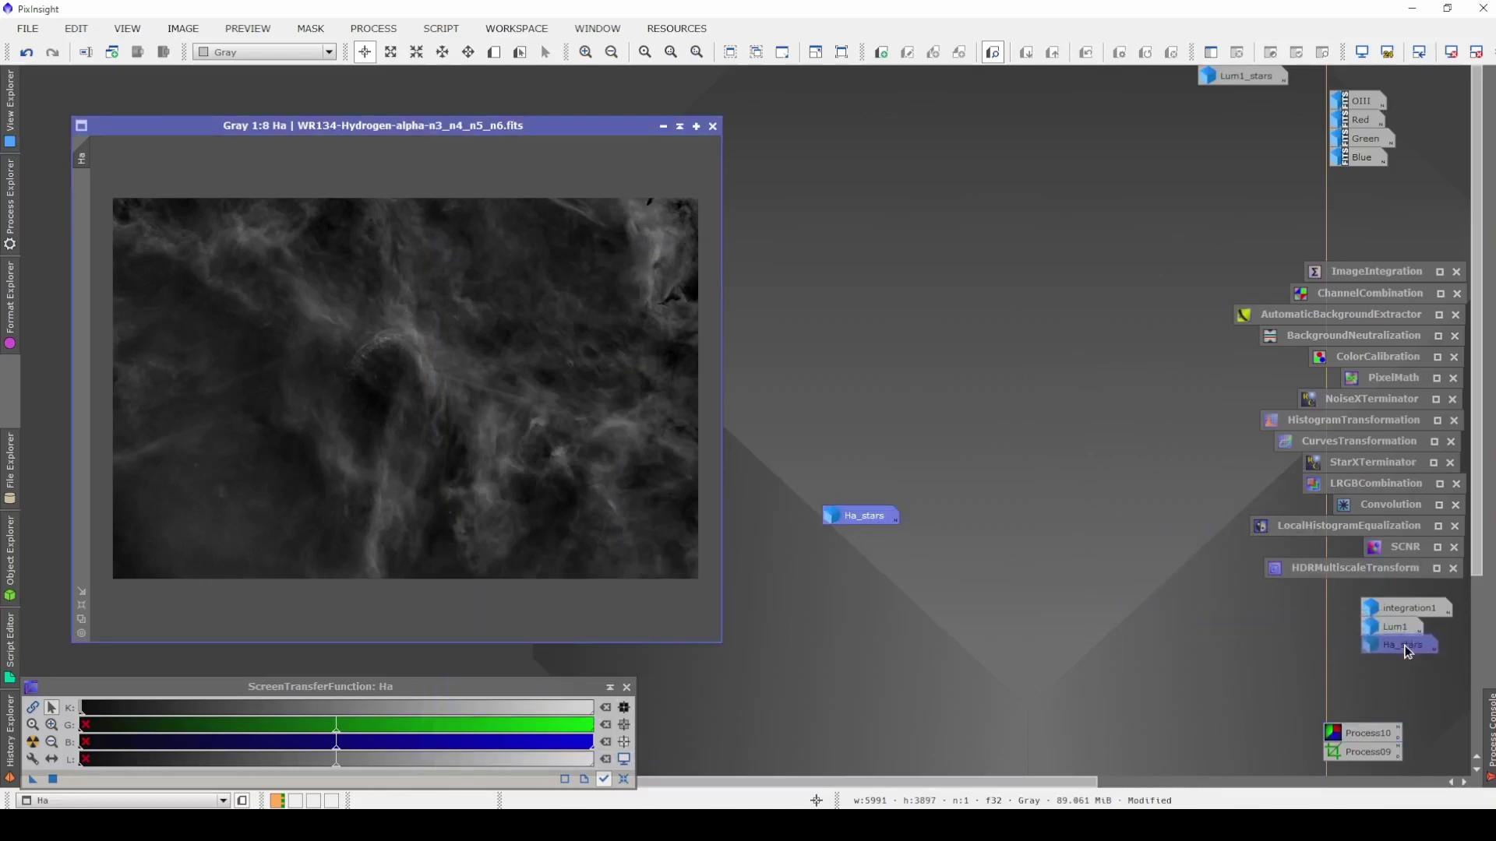
Save the starless Ha image as a 16-bit TIFF named Ha1 in the 2022-07-15 folder under 4. PixPS.
left_click(27, 28)
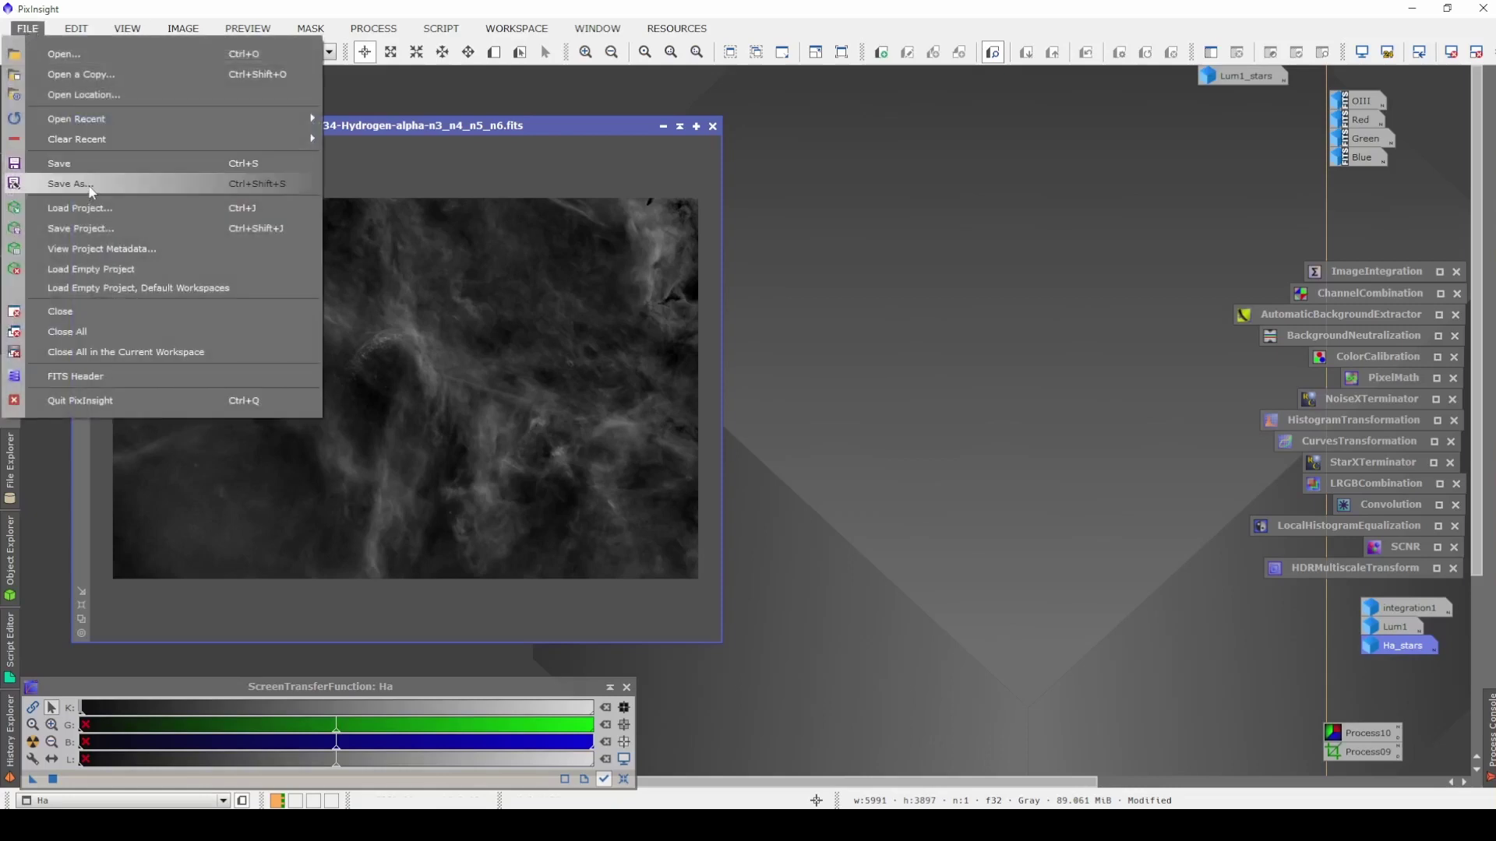
left_click(91, 190)
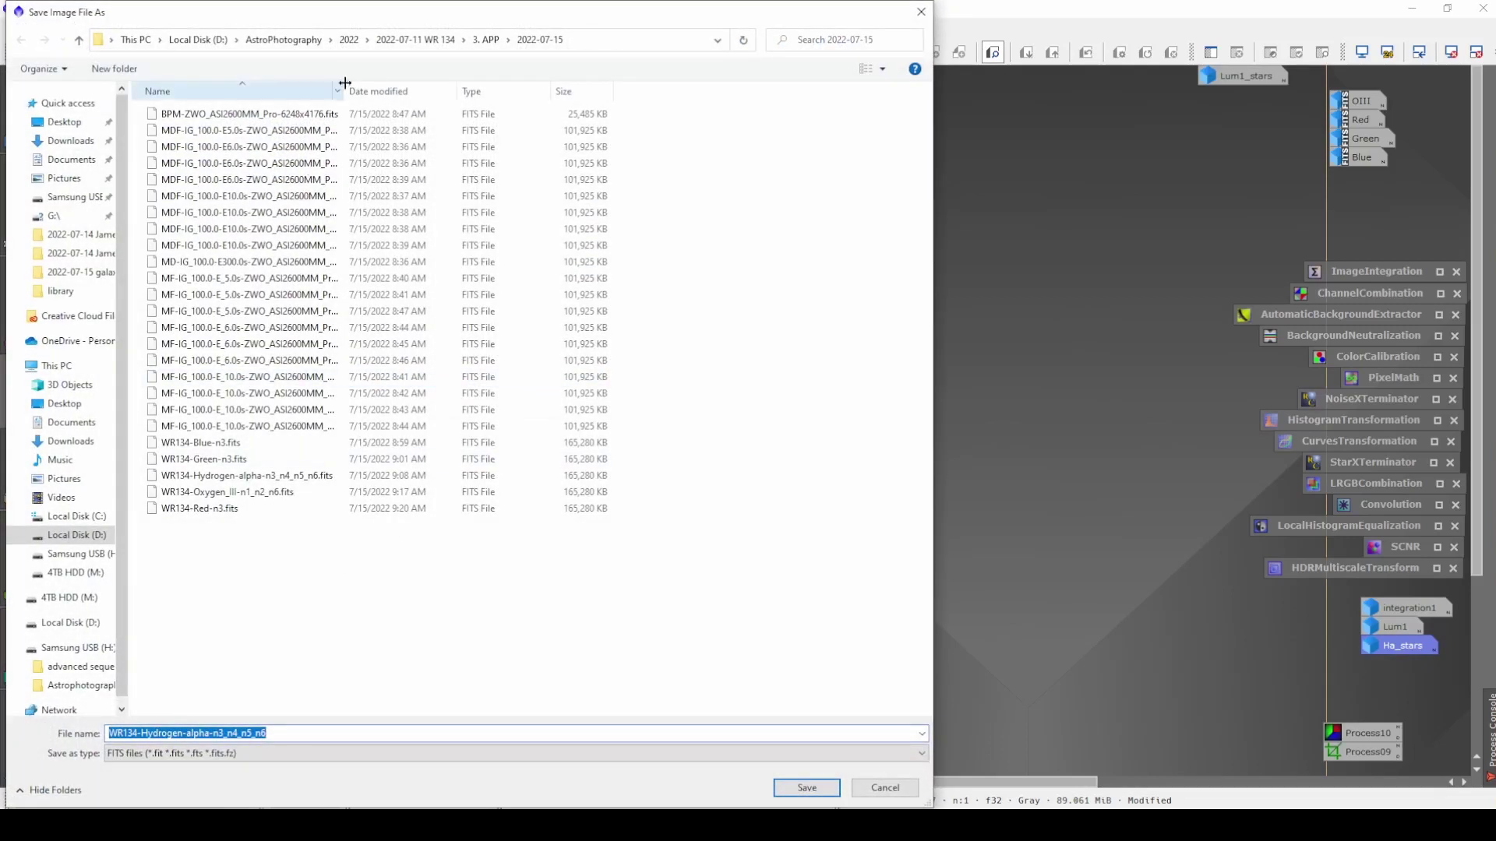
left_click(413, 40)
left_click(239, 170)
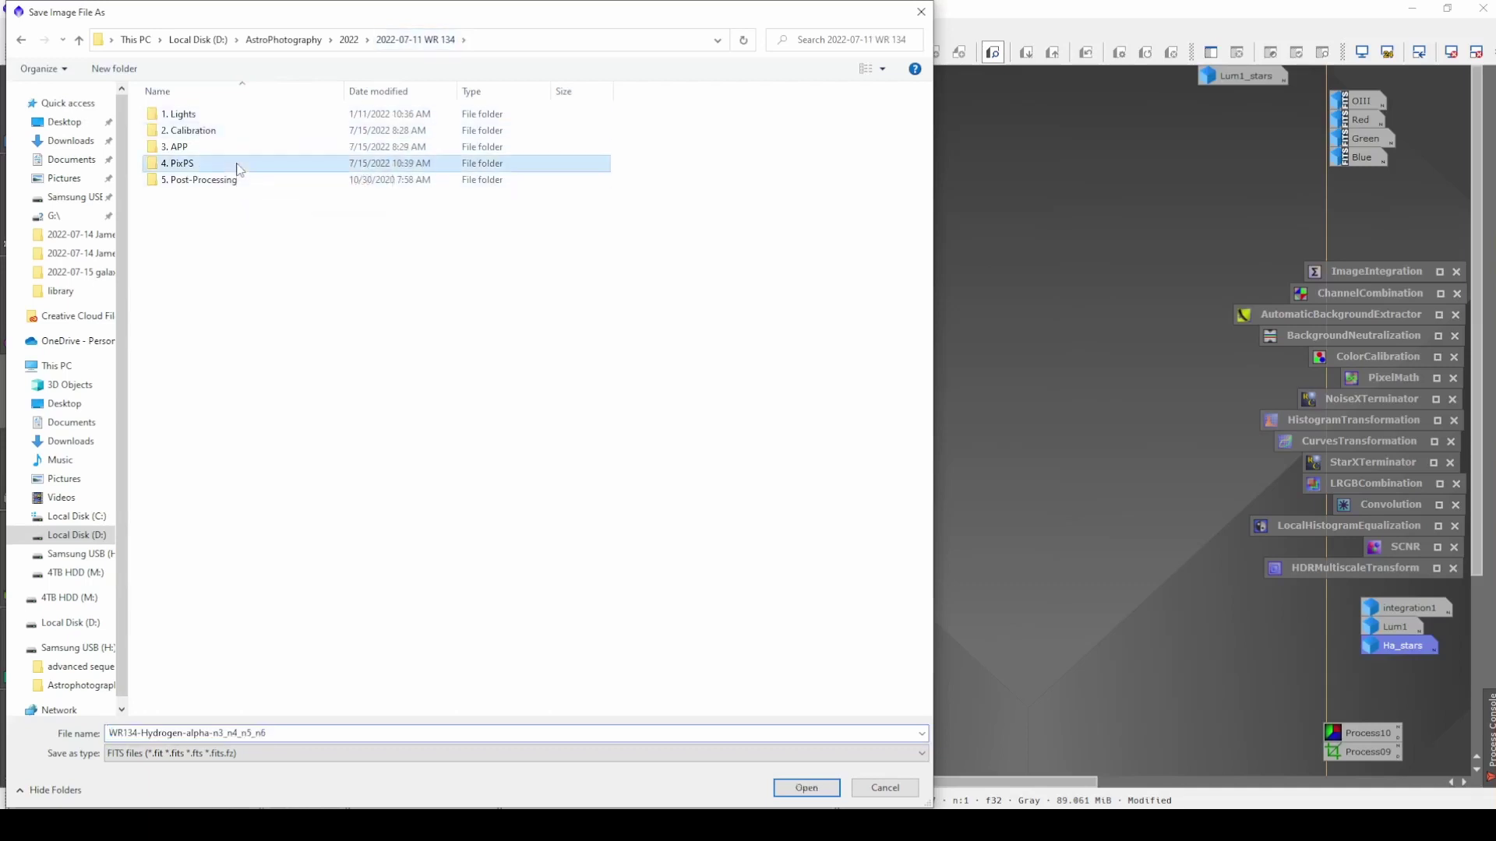
double_click(239, 165)
double_click(209, 130)
left_click(301, 732)
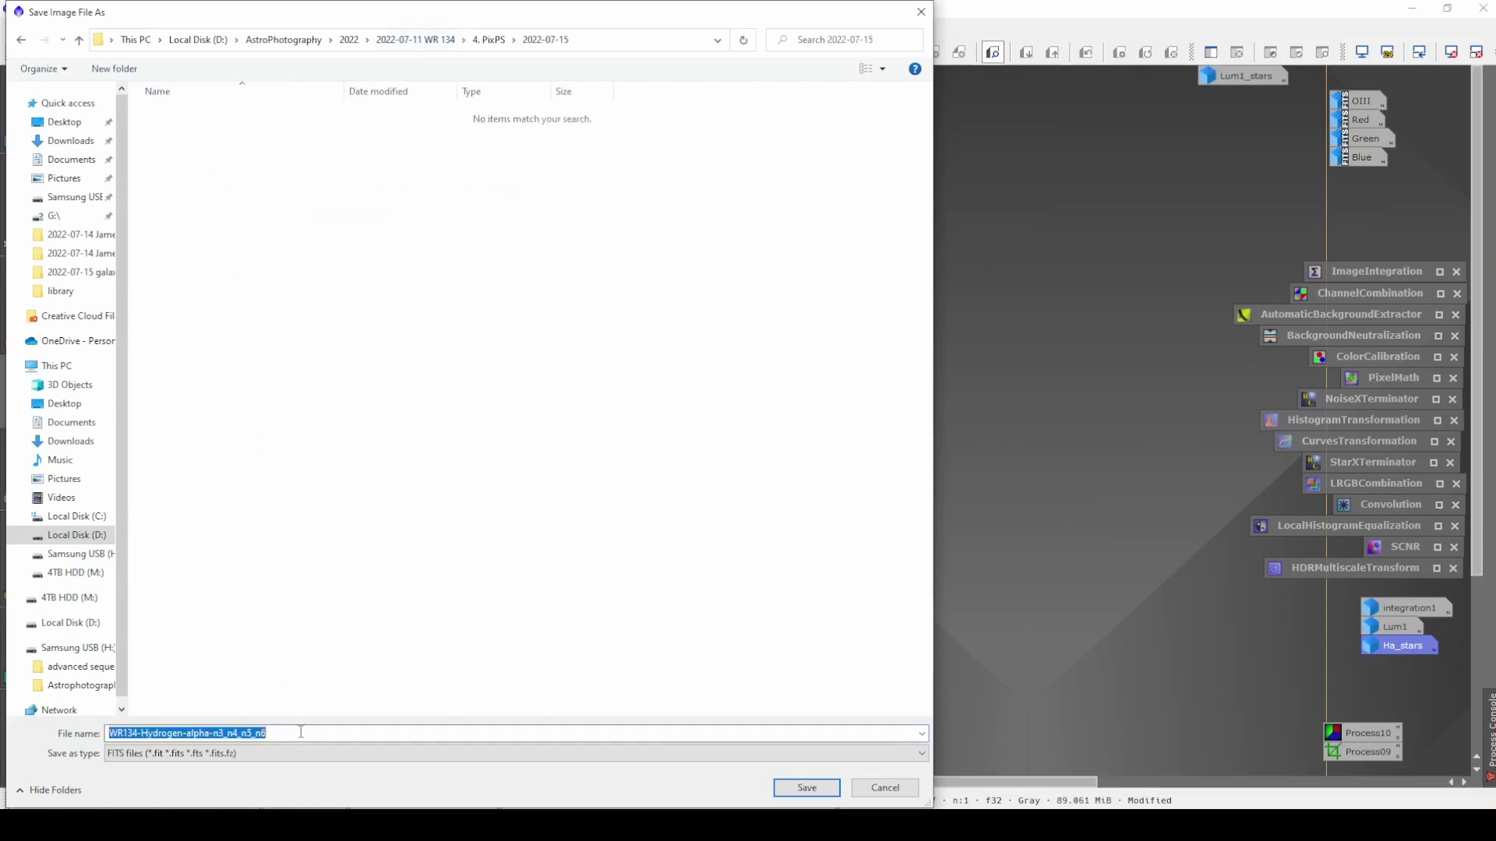
type("Ha1")
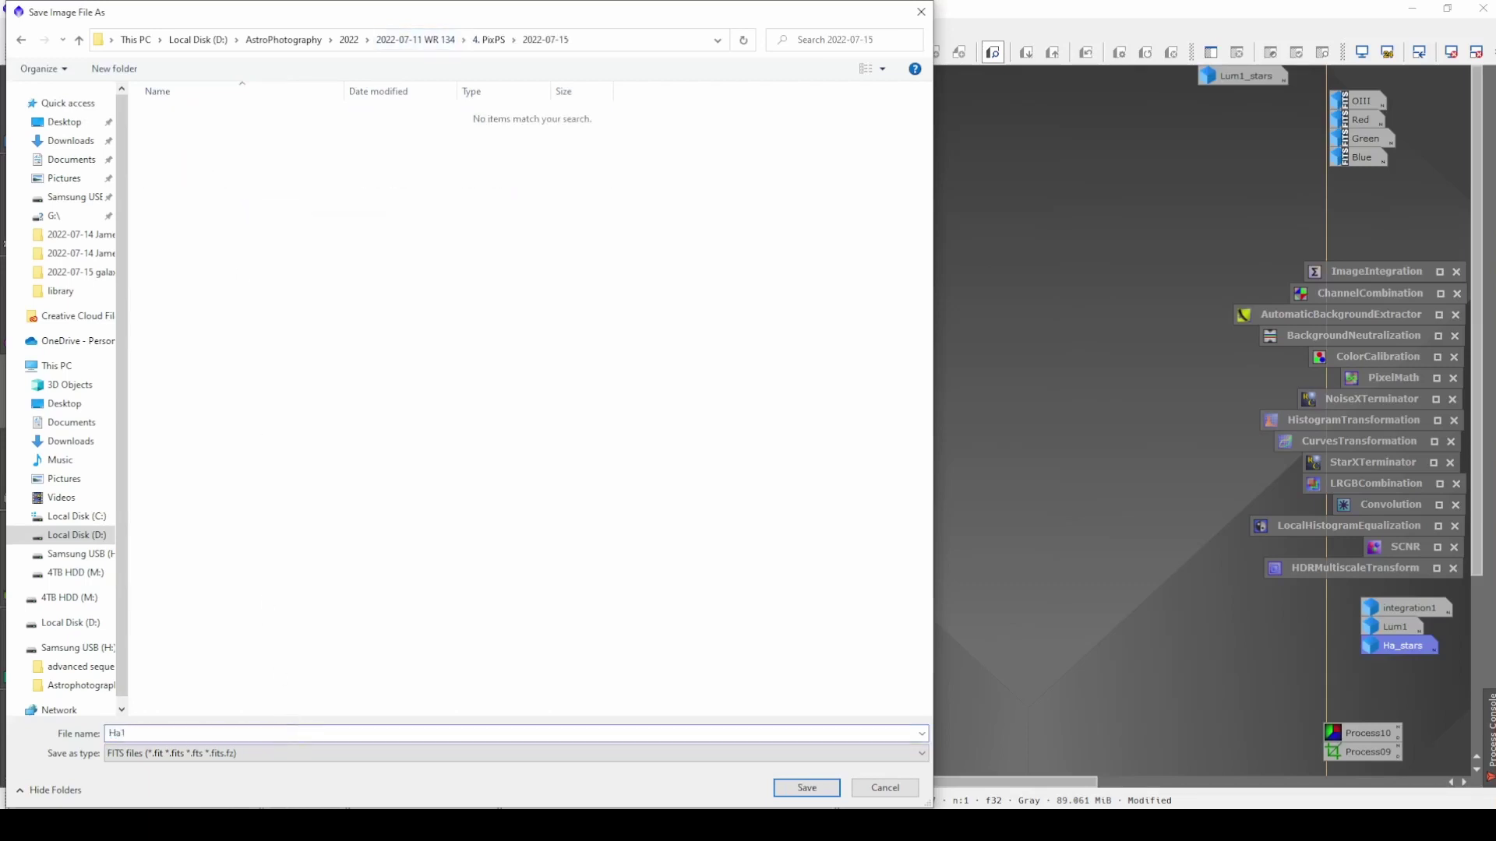
key("Tab")
key("Down")
key("Return")
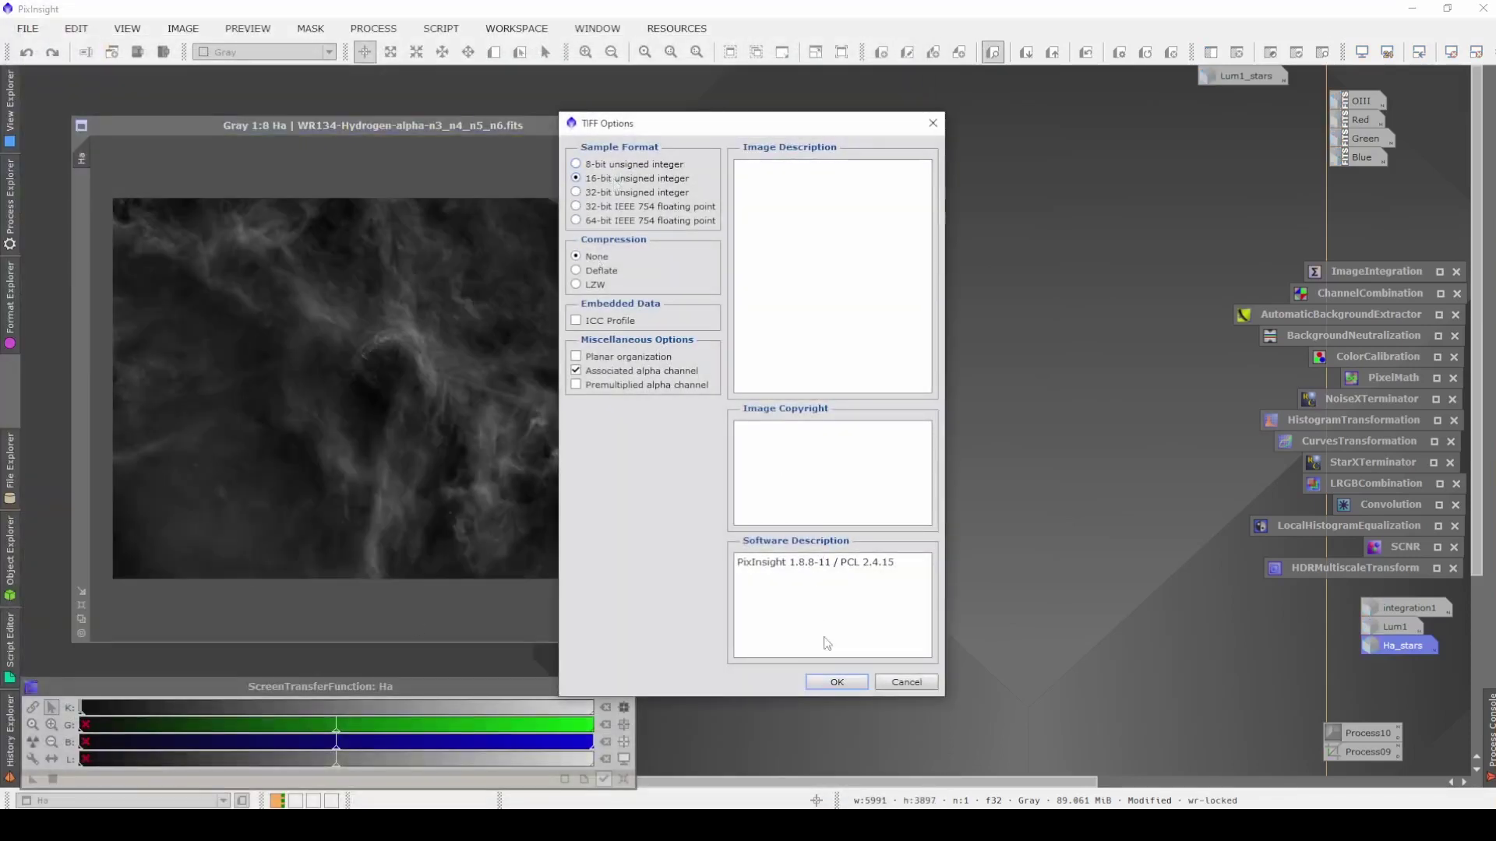
left_click(836, 680)
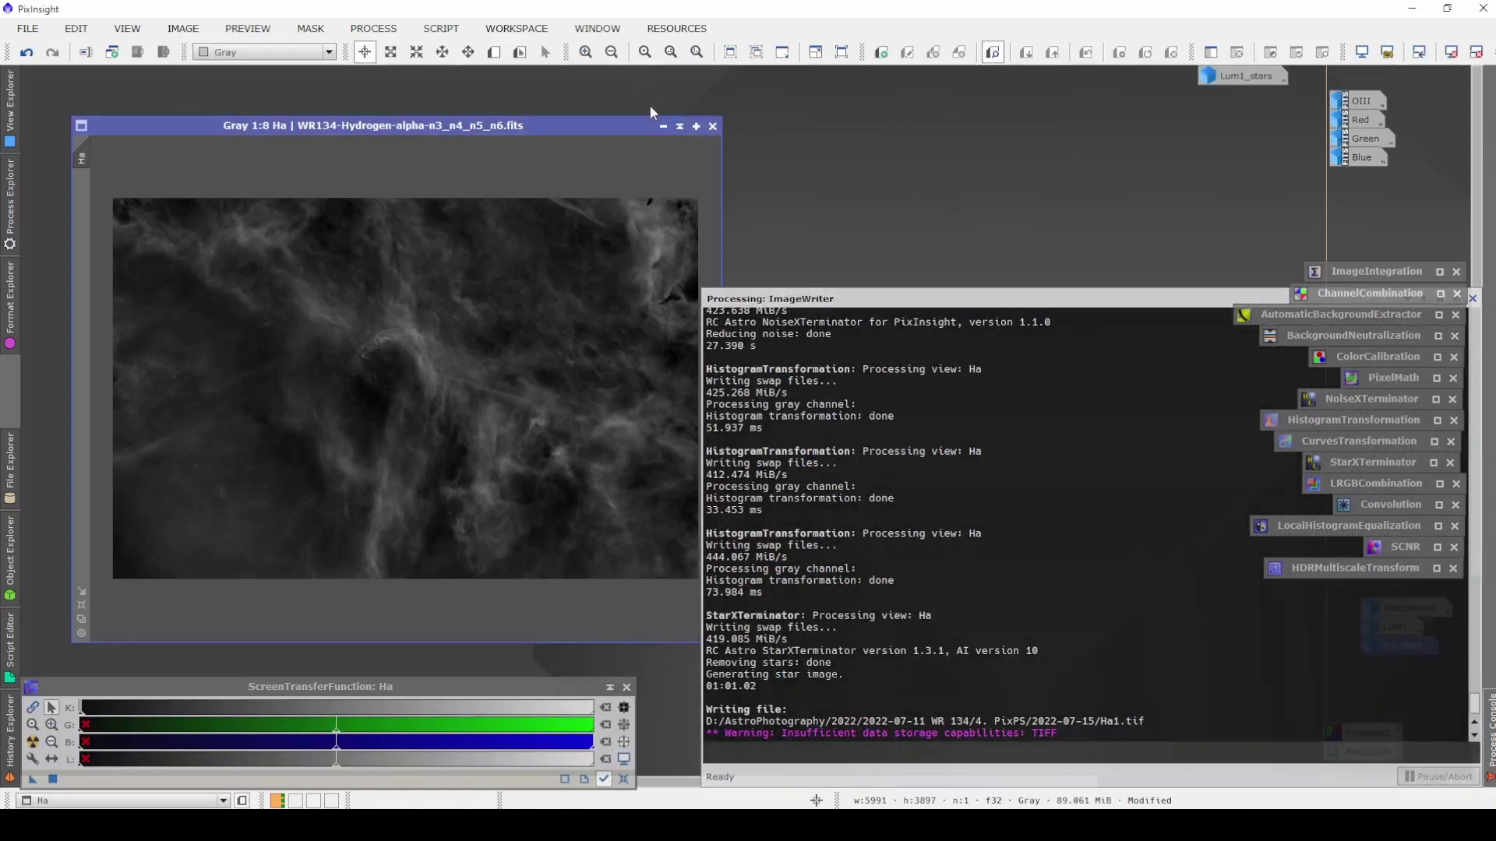
Store the minimized Ha image beside Ha_stars, and open OIII with an automatic screen stretch.
left_click(663, 126)
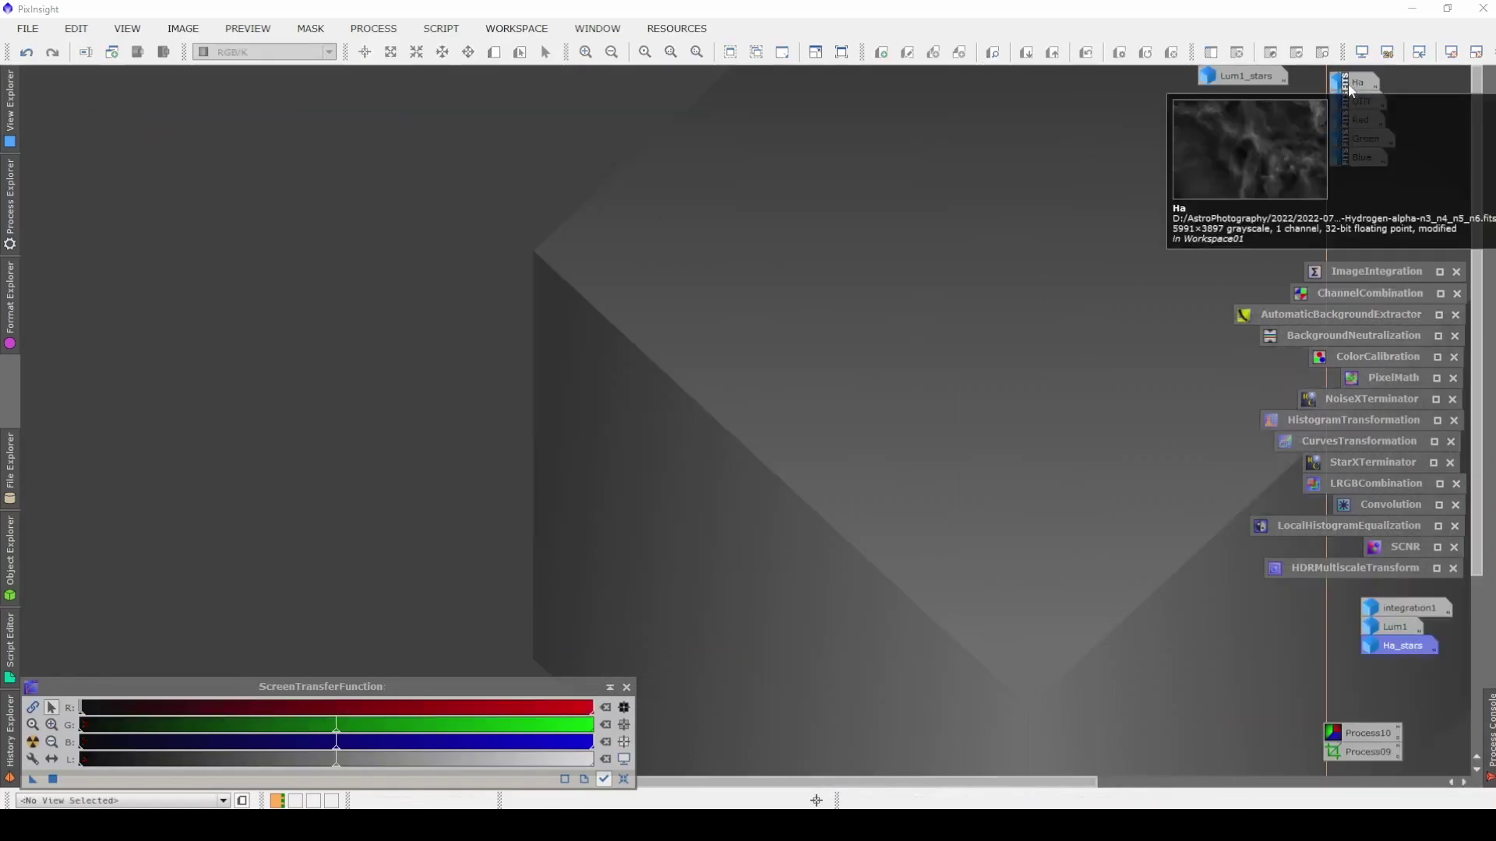
left_click_drag(1343, 92, 1335, 643)
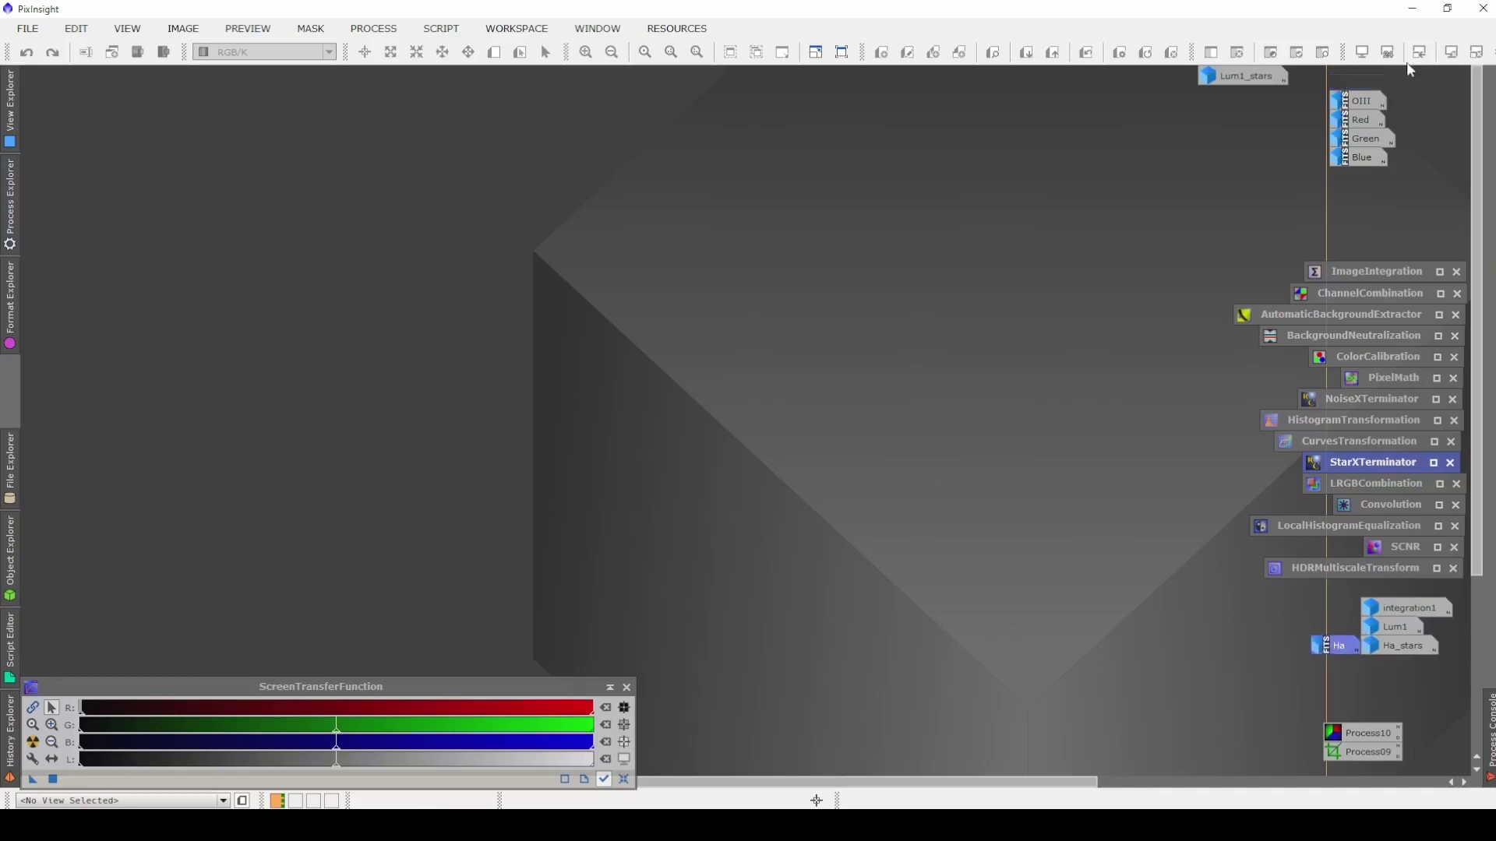
double_click(1359, 101)
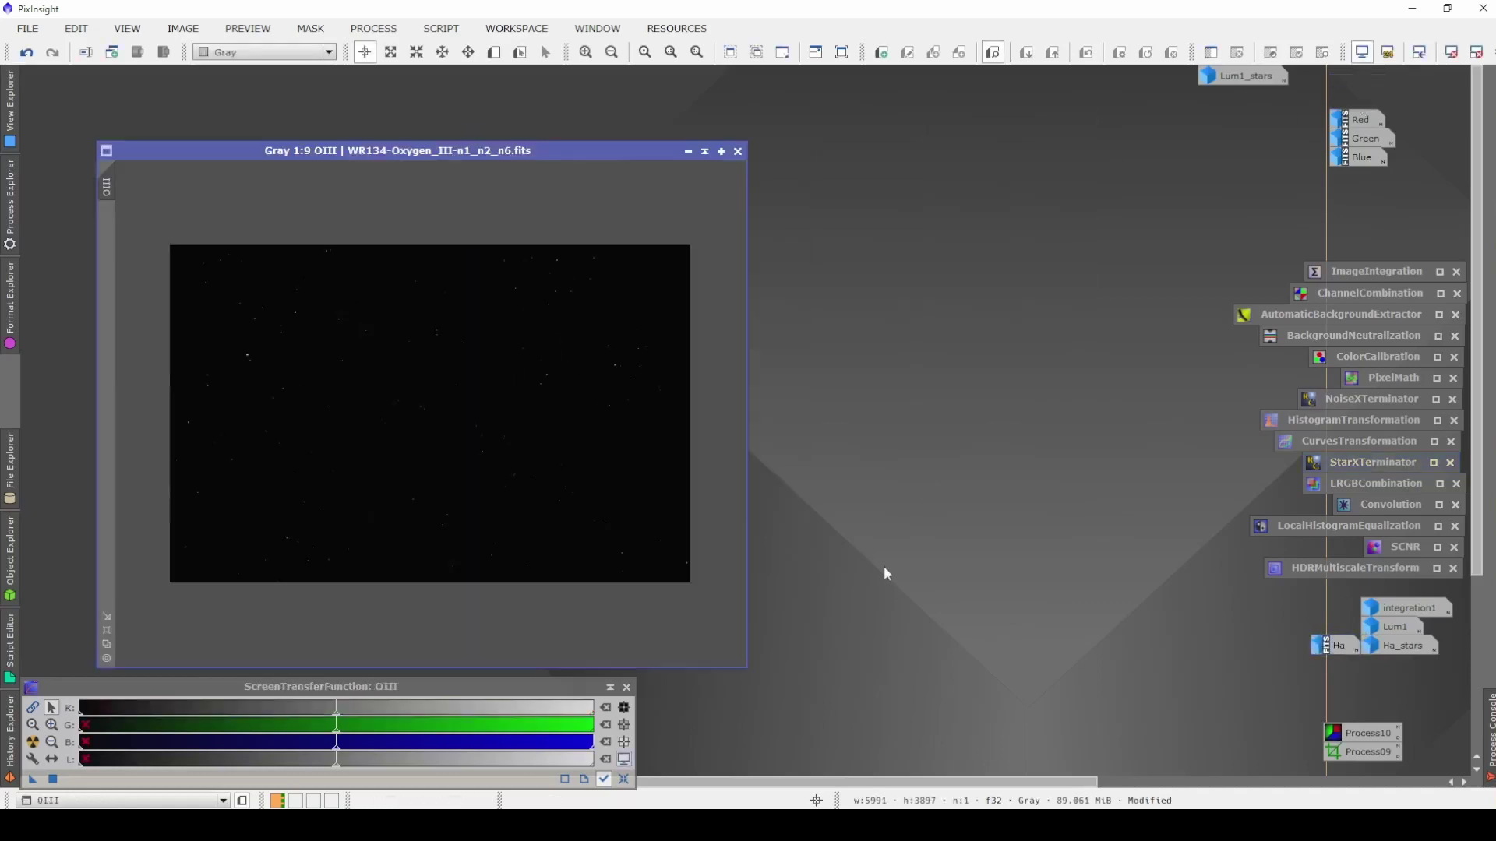
left_click(35, 743)
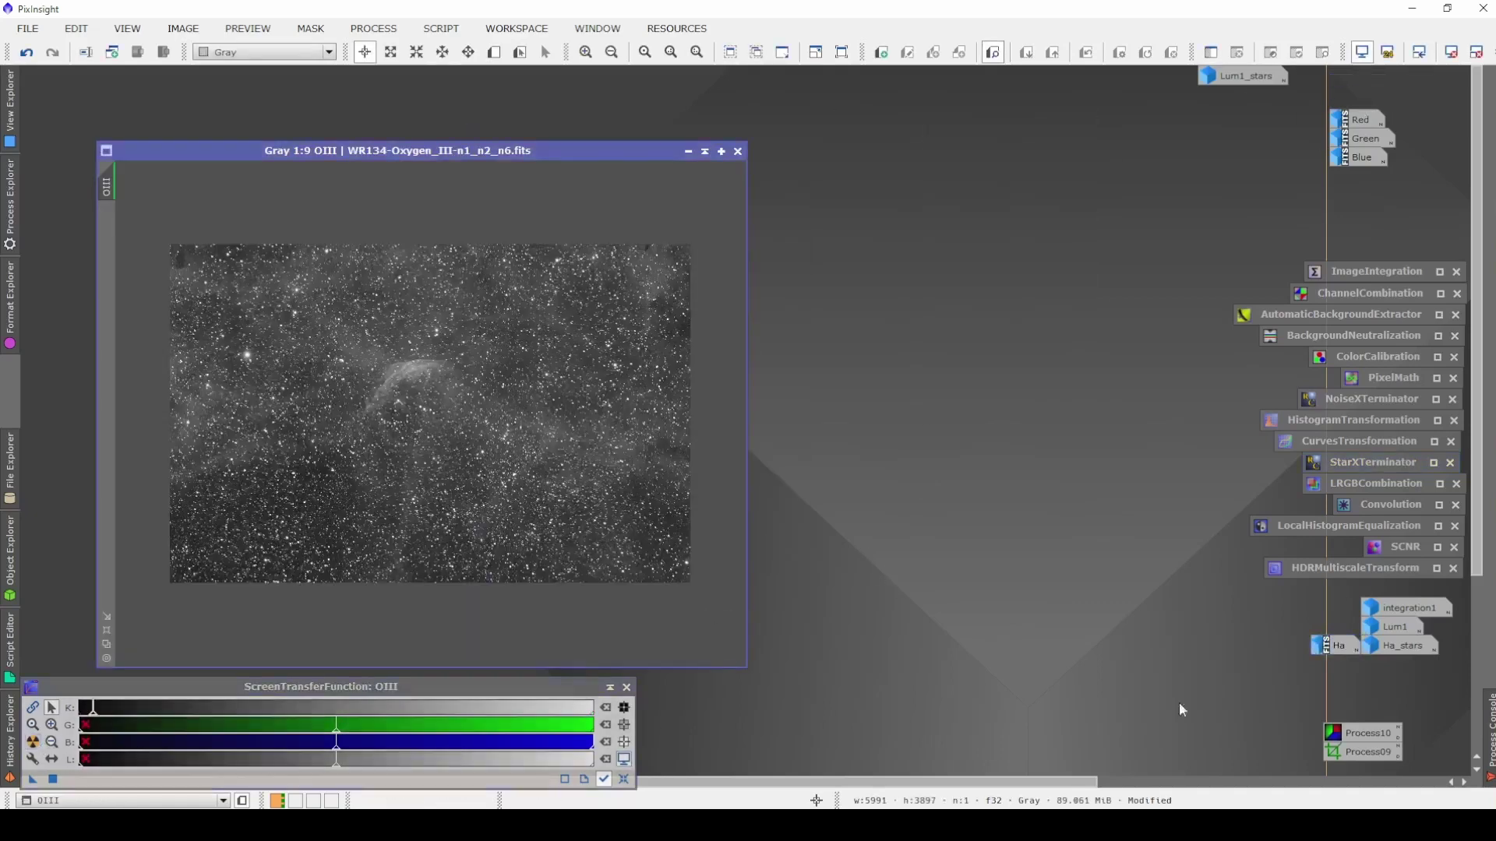
Load the stored DynamicBackgroundExtraction process on OIII and generate a sample grid with 7 samples per row and radius 150.
left_click(1353, 738)
double_click(1357, 738)
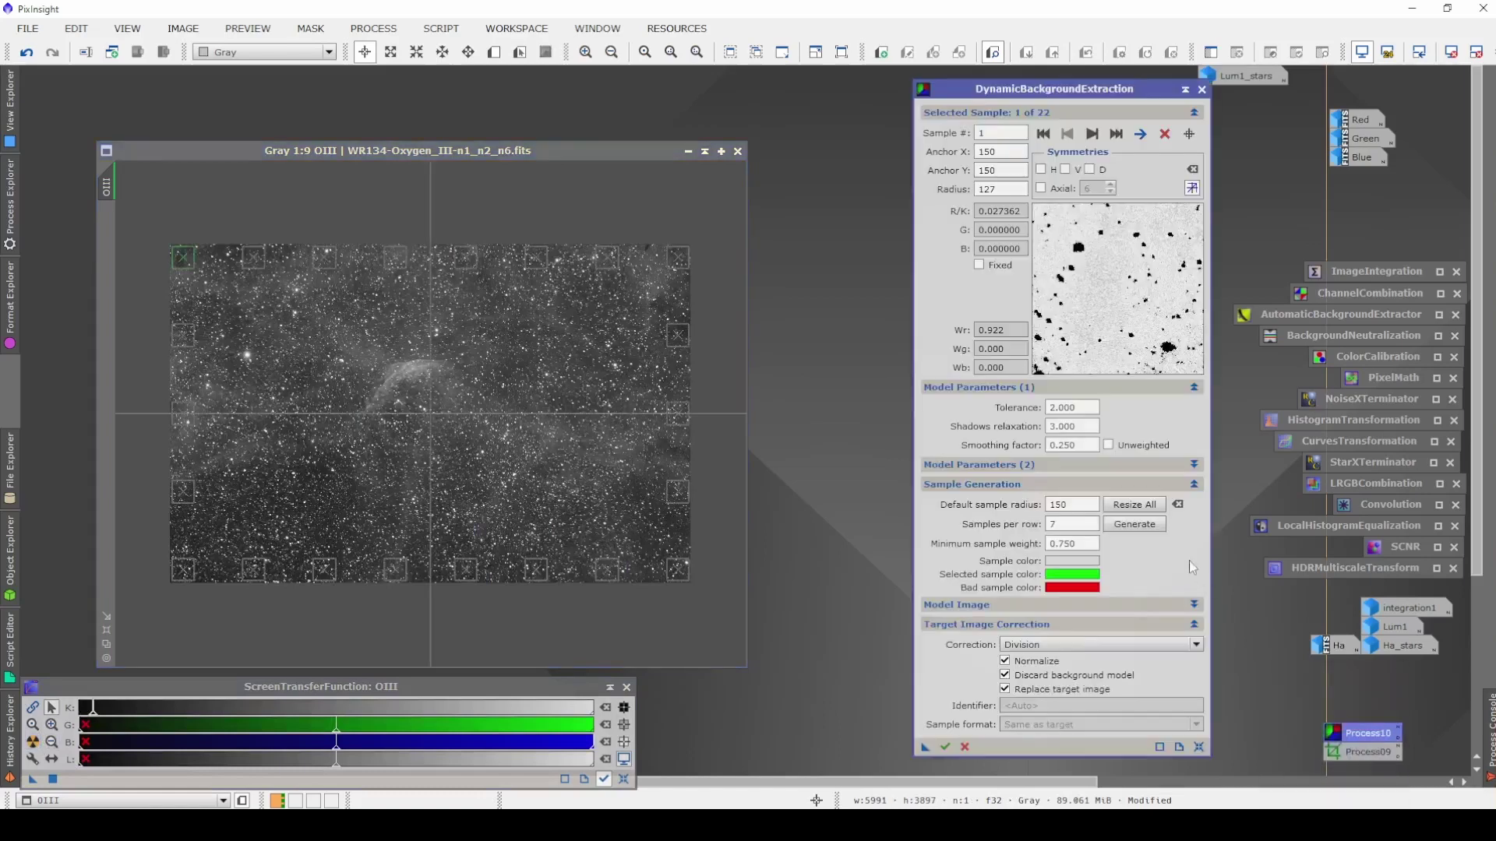
left_click(1137, 527)
Delete all interior background samples on OIII, keeping only those along the image border.
left_click(254, 340)
key("Delete")
key("Delete")
key("Delete")
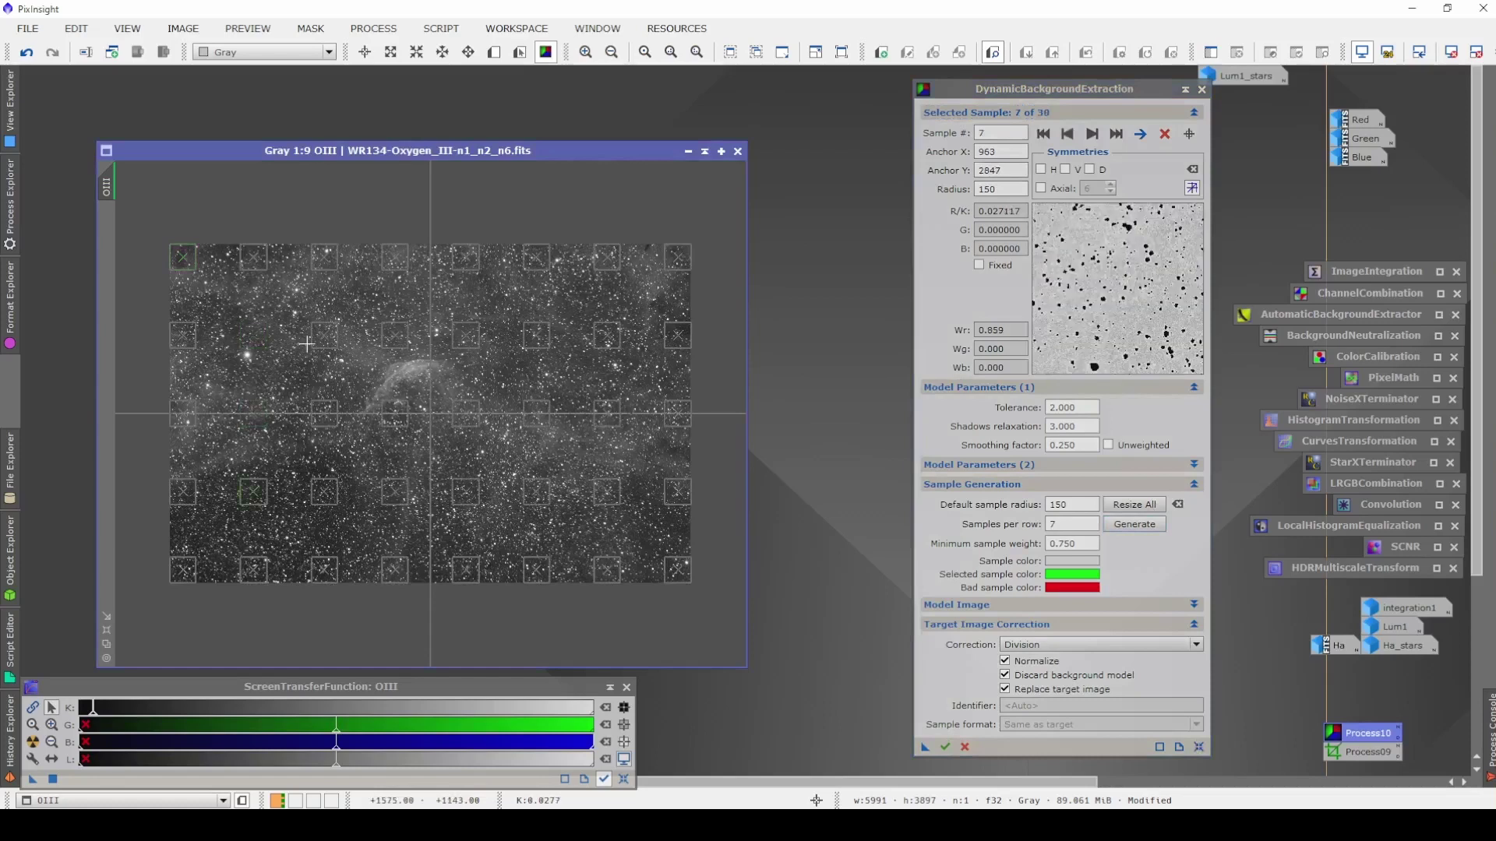
left_click(325, 340)
key("Delete")
key("Delete")
key("Delete")
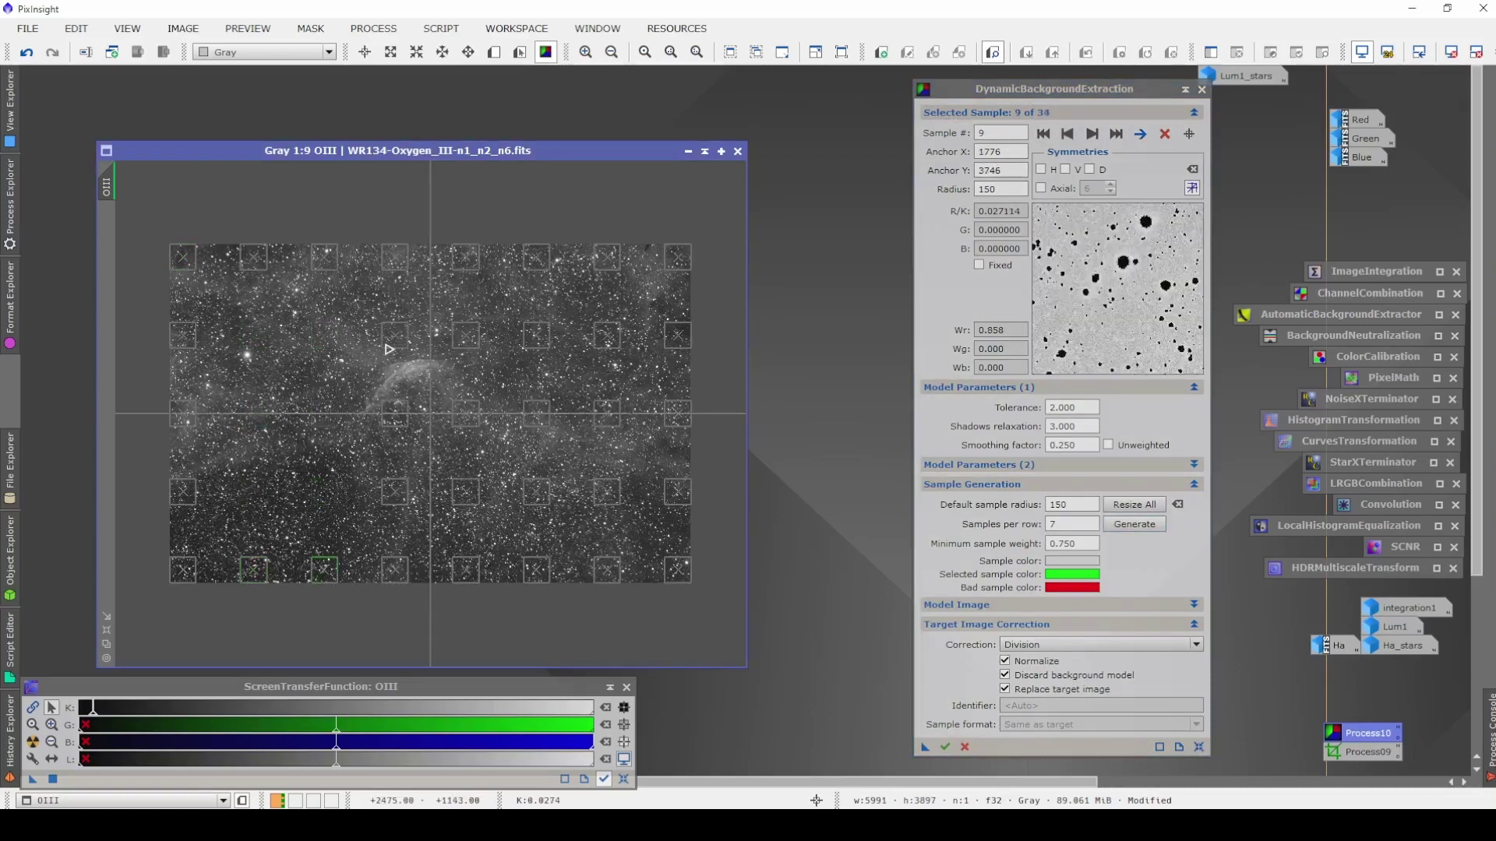
left_click(392, 345)
key("Delete")
key("Delete")
key("Delete")
left_click(474, 335)
key("Delete")
key("Delete")
key("Delete")
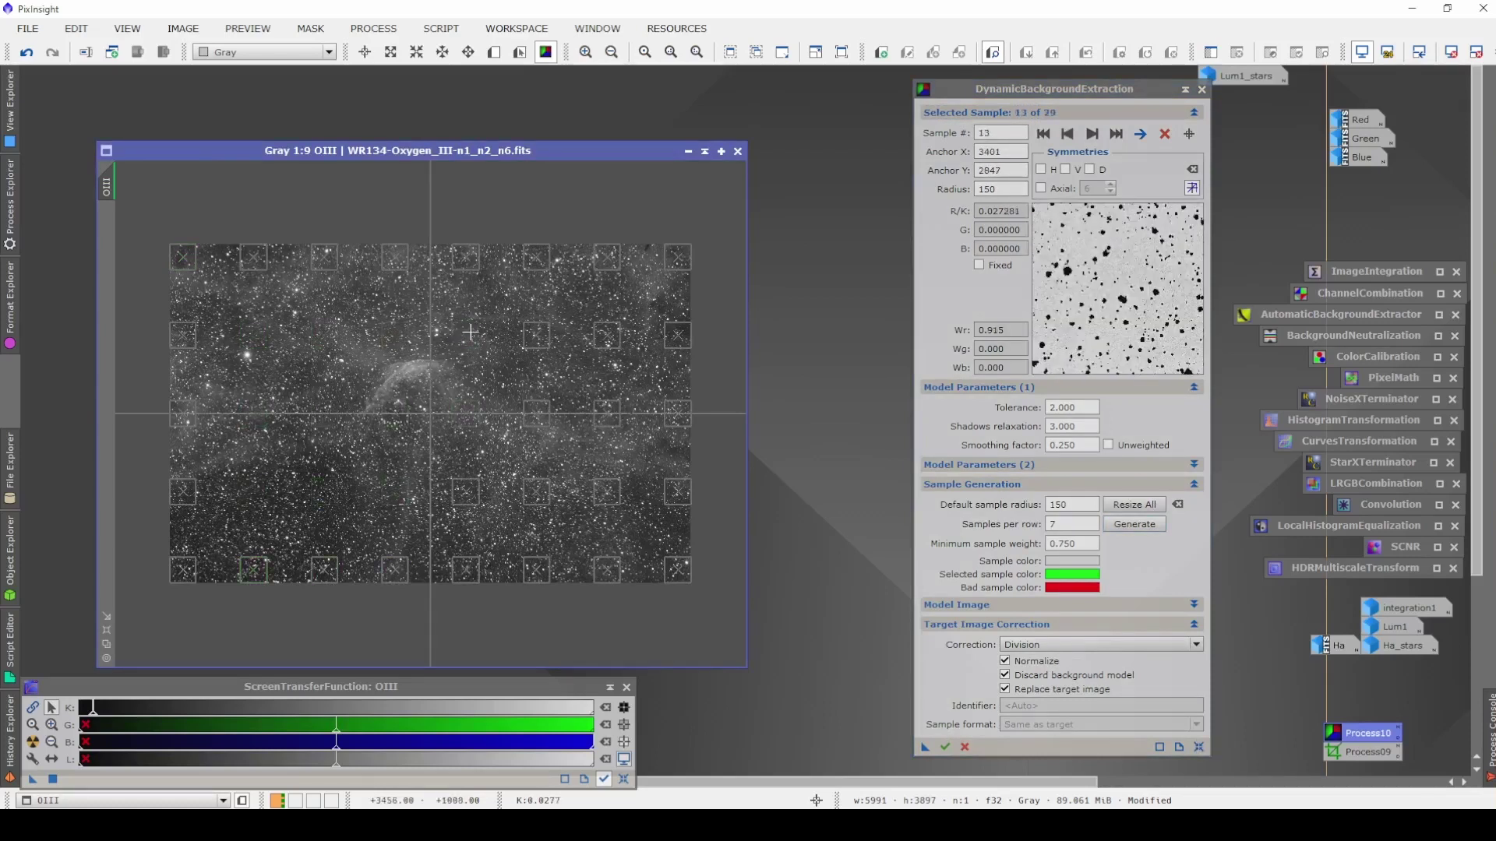
left_click(535, 335)
key("Delete")
key("Delete")
key("Delete")
left_click(608, 335)
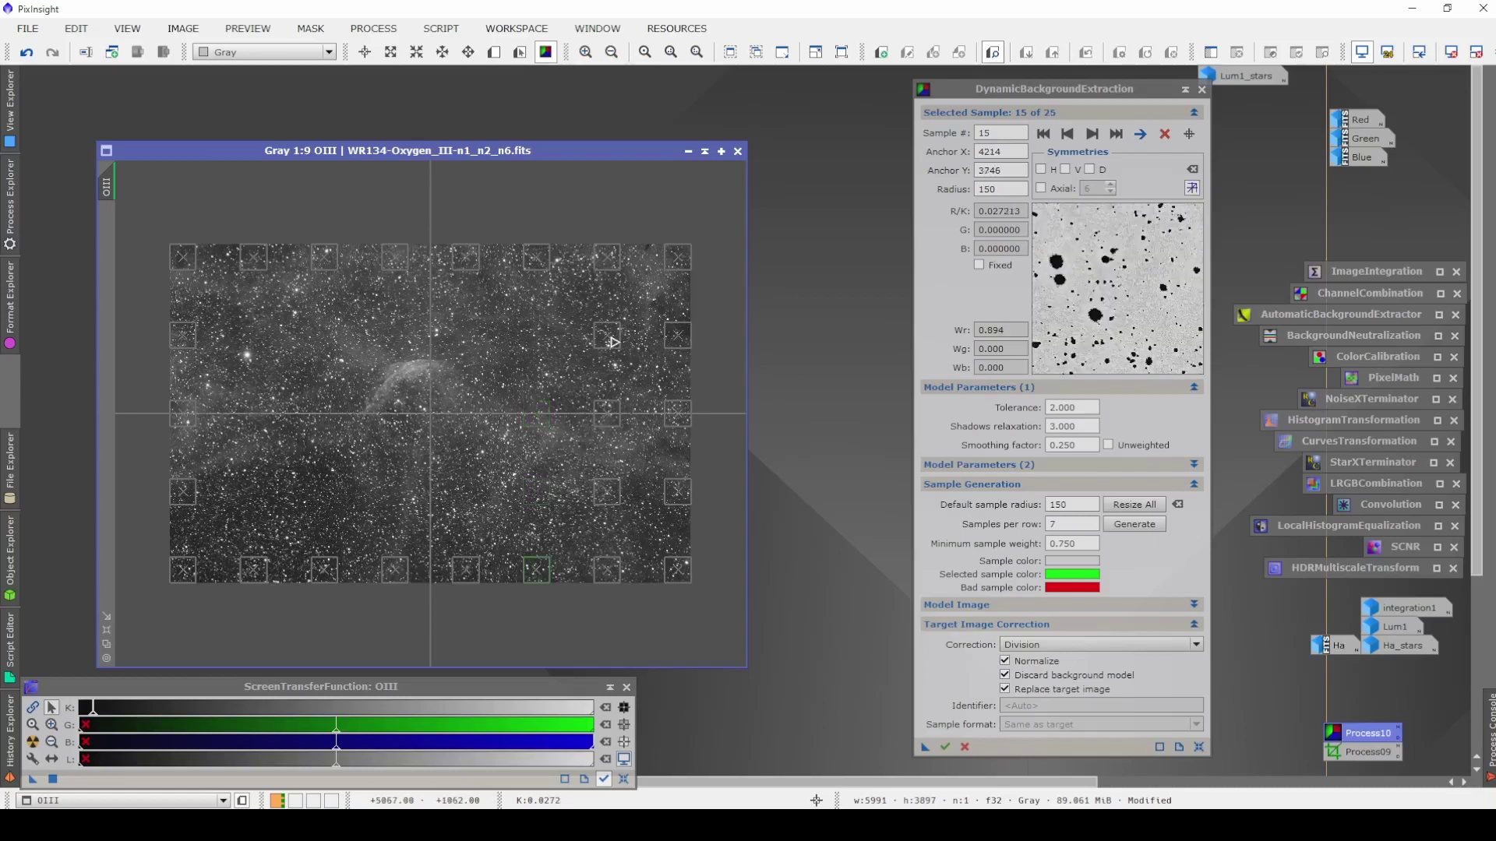
key("Delete")
key("Delete")
key("Delete")
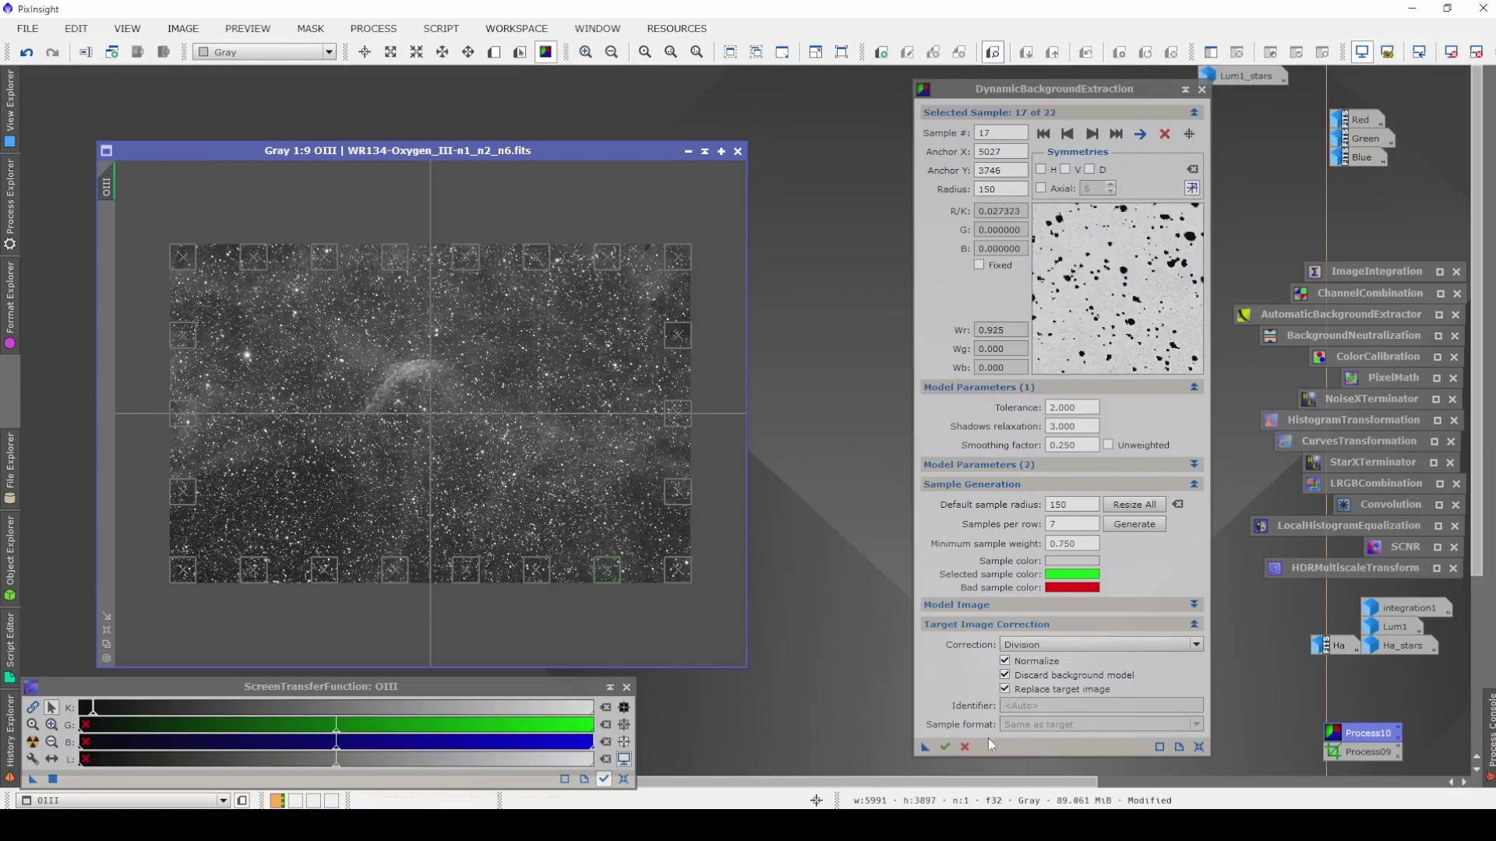
Apply DynamicBackgroundExtraction to OIII with Division correction, and end the dynamic session.
left_click(945, 746)
left_click(1202, 89)
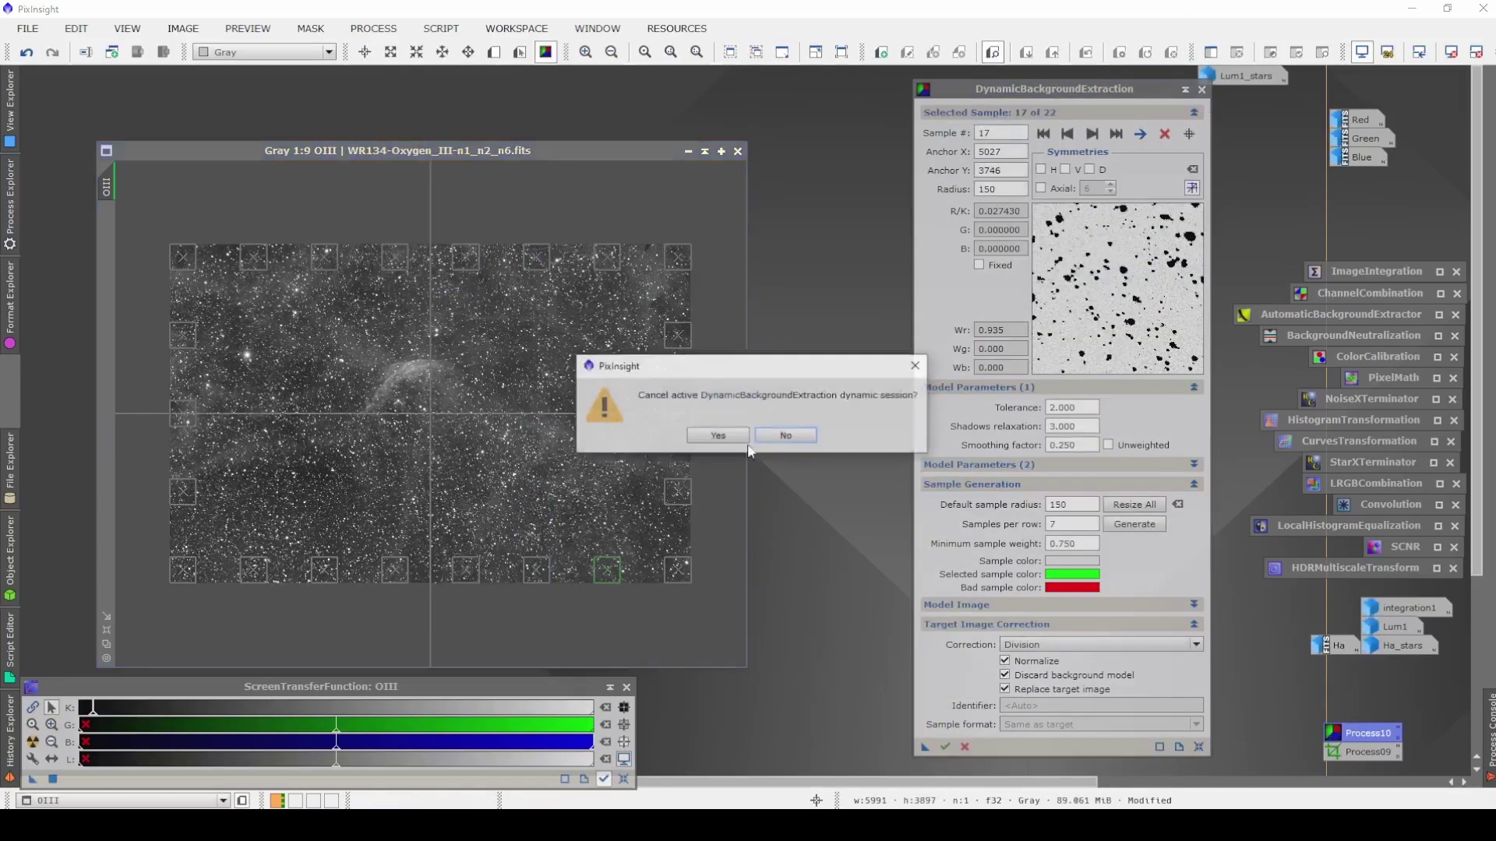
left_click(740, 441)
Apply AutomaticBackgroundExtractor to OIII with Subtraction correction replacing the target image, and minimize the process.
double_click(1309, 318)
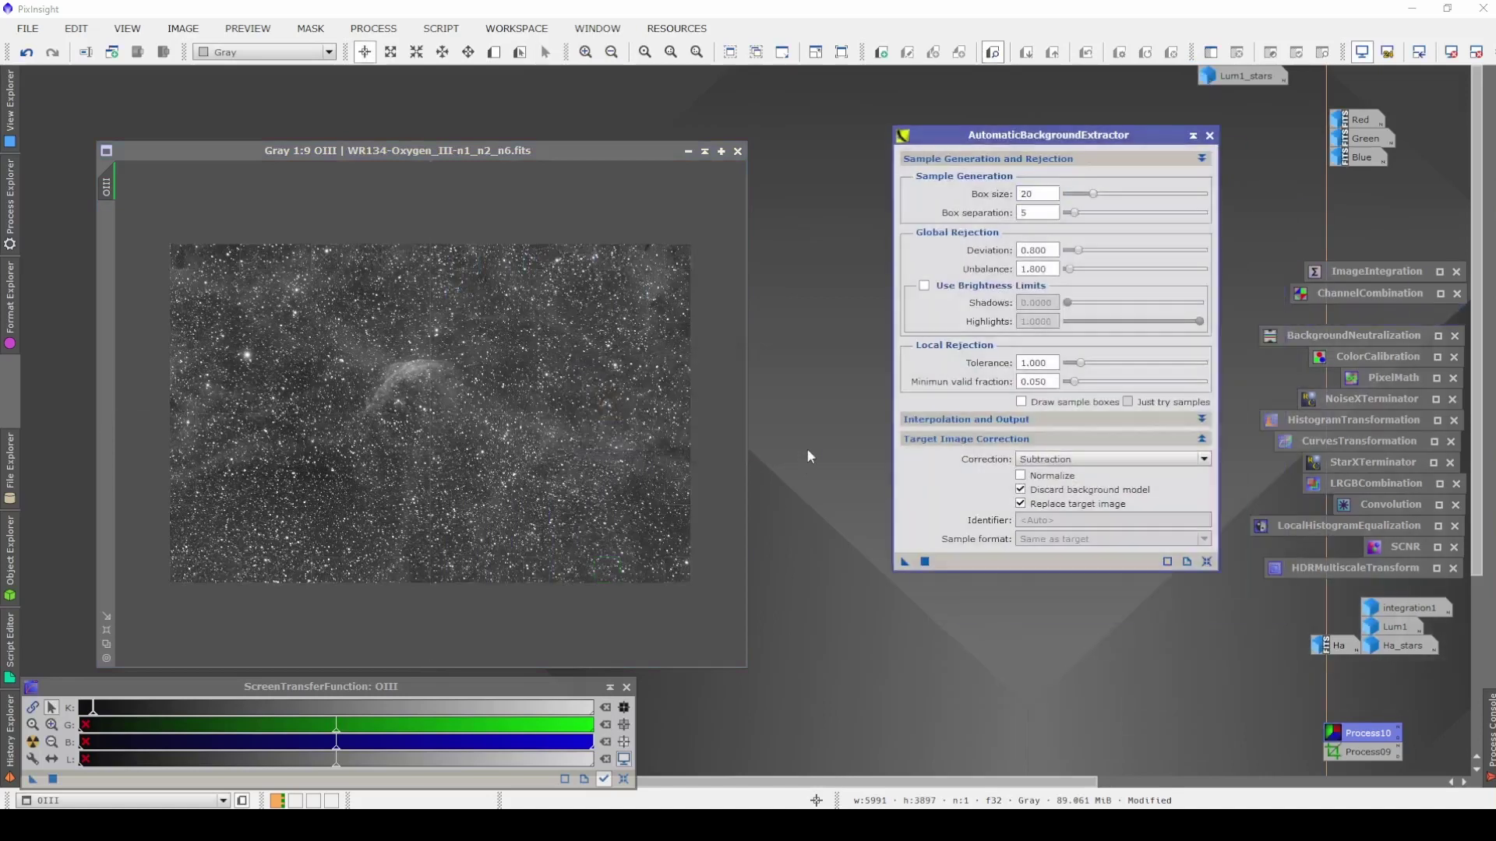
left_click_drag(904, 563, 486, 461)
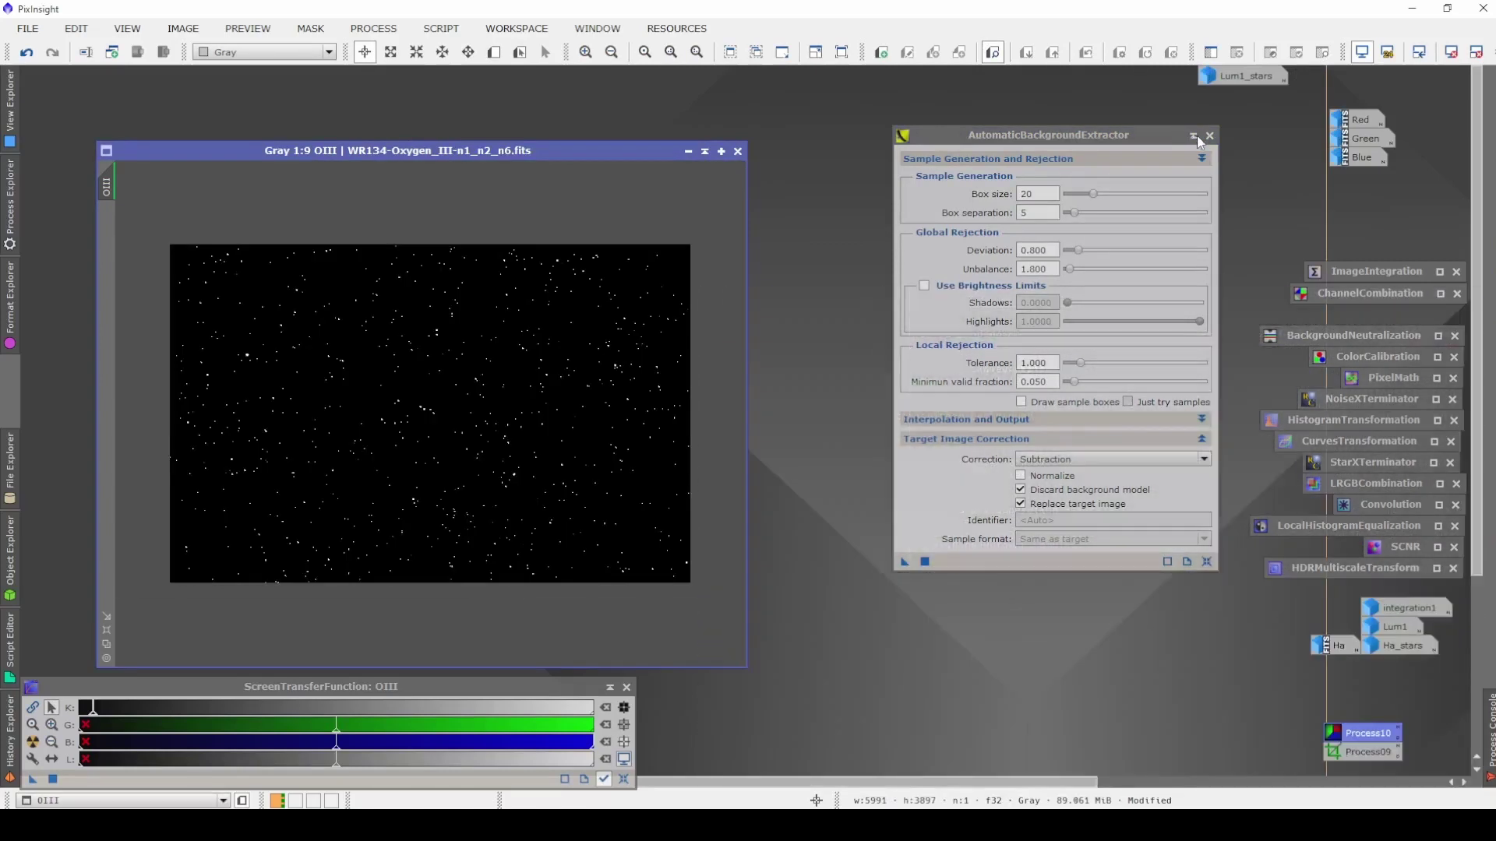
left_click(1194, 137)
Denoise OIII using NoiseXTerminator with Denoise 0.90, Detail 0.15 and Linear enabled, and minimize the process.
double_click(1363, 397)
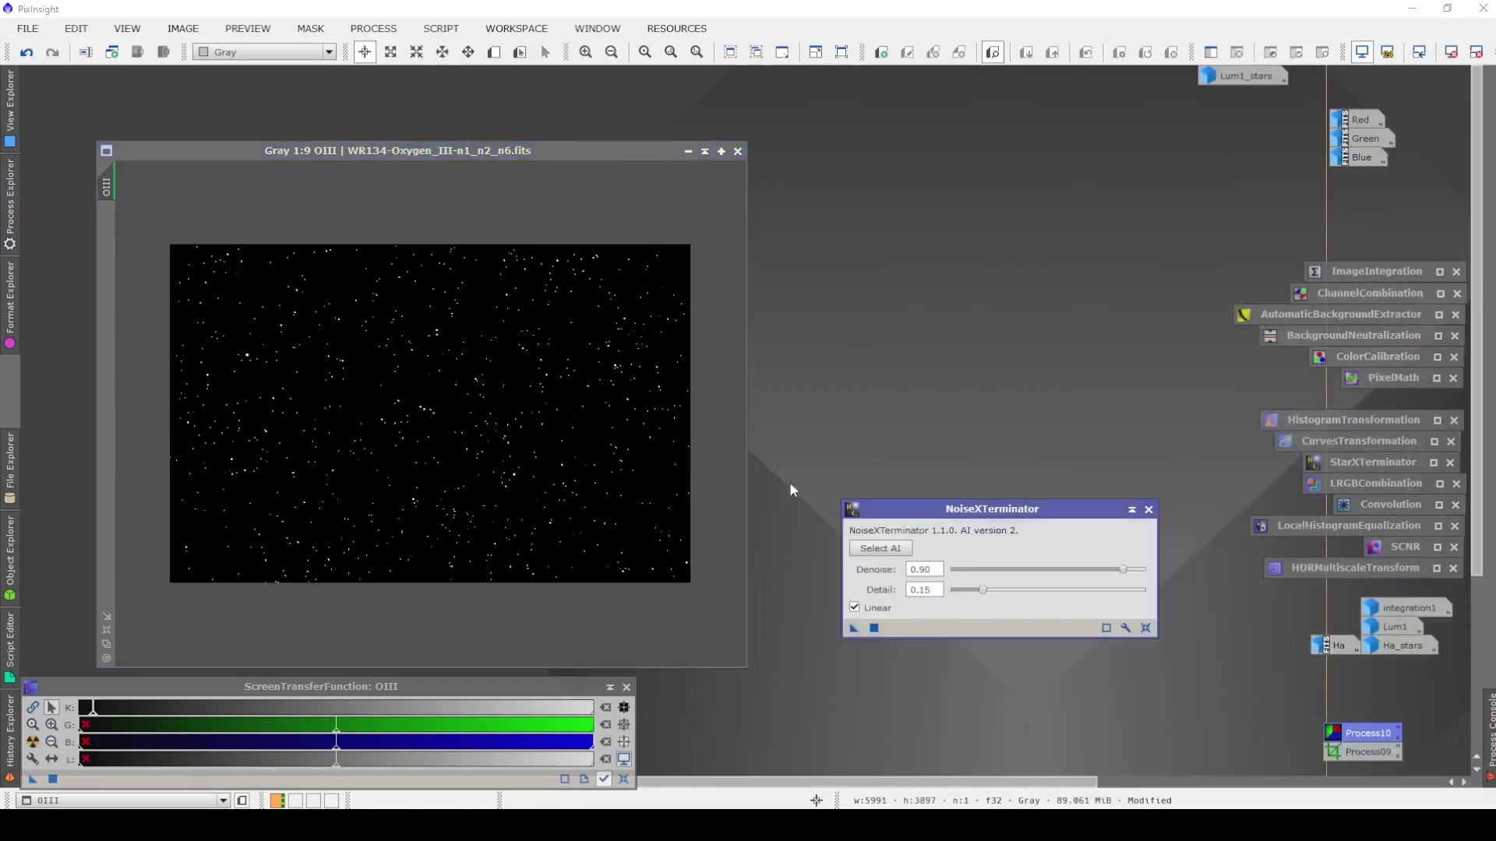
left_click_drag(854, 628, 531, 428)
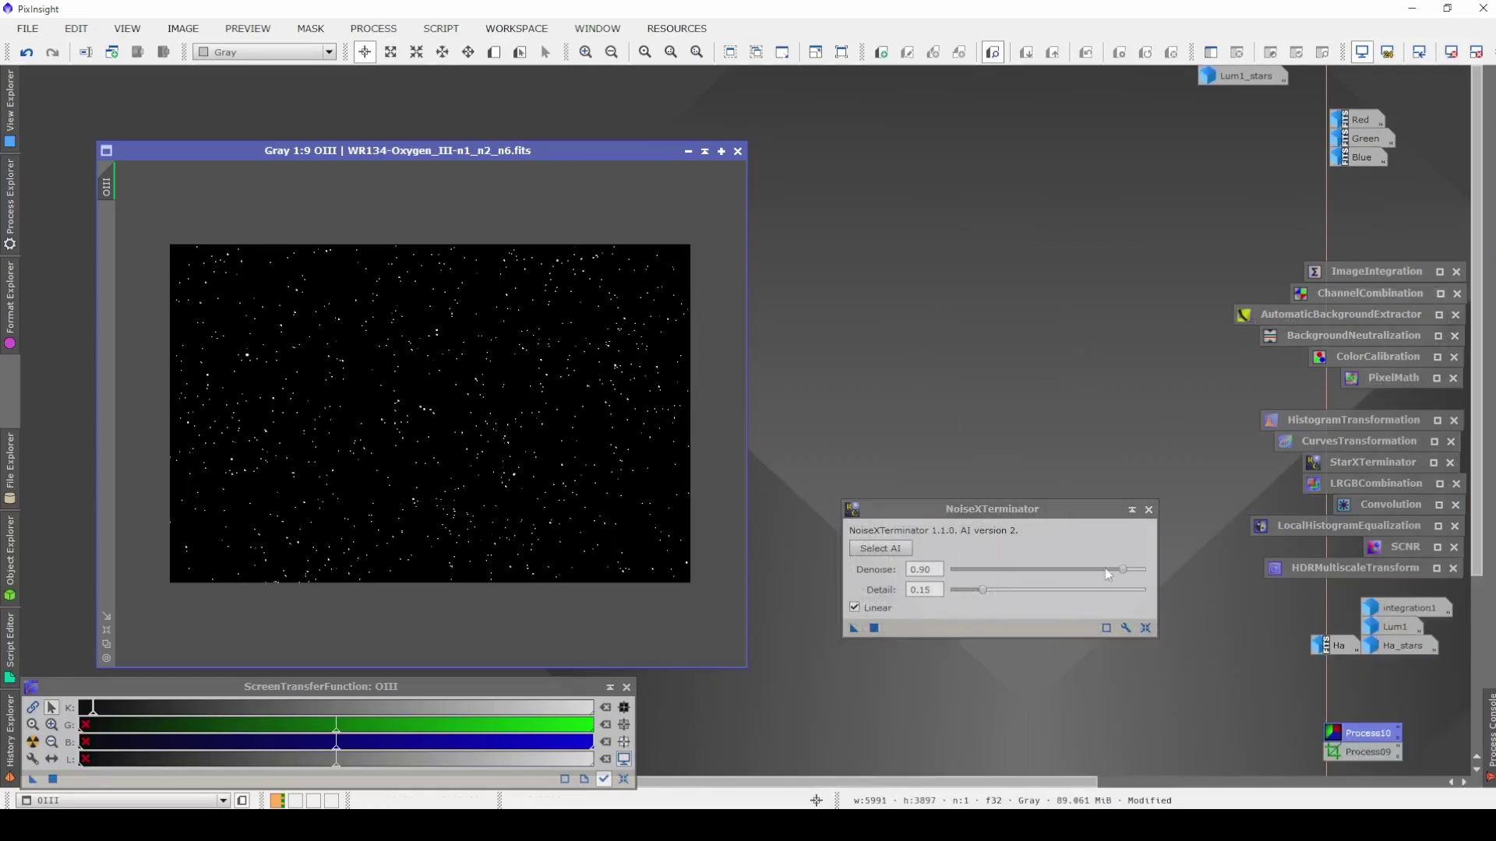
left_click(1130, 511)
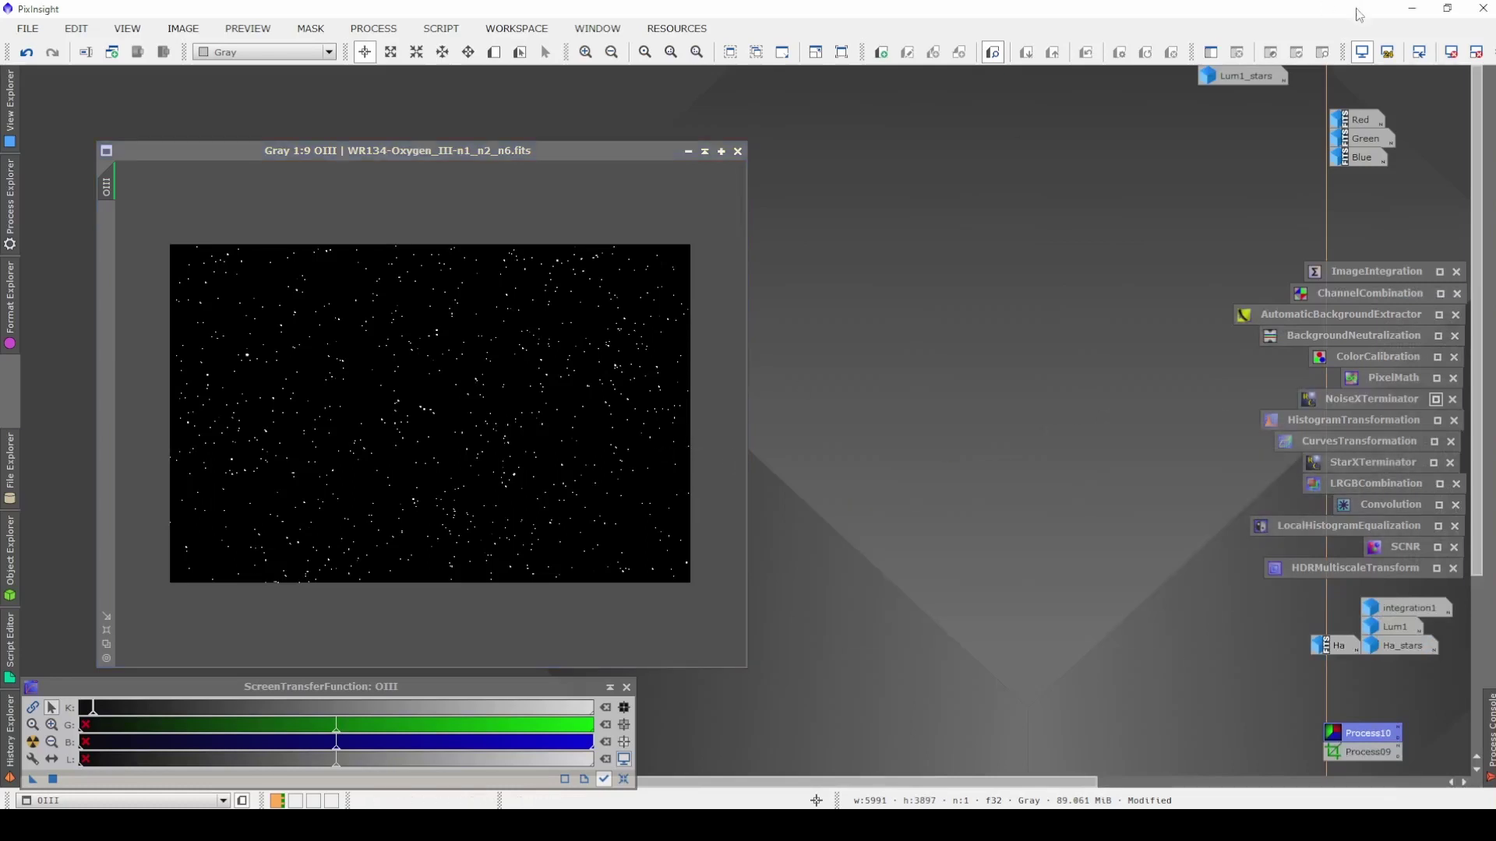
Refresh the automatic screen stretch on OIII and examine the nebula arc and surrounding stars at 1:1 for noise and detail.
left_click(11, 740)
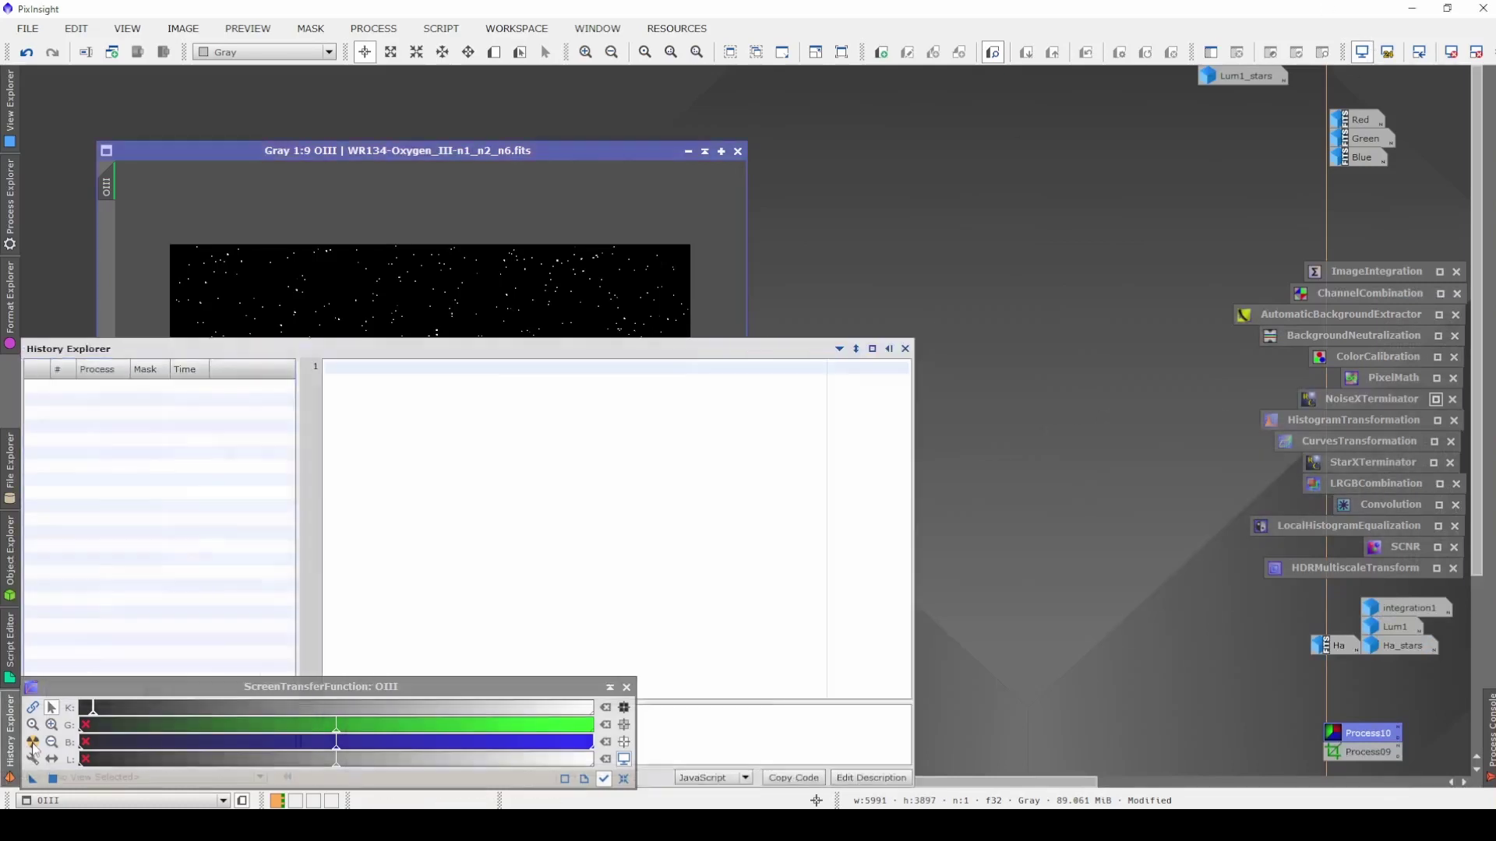
left_click(34, 745)
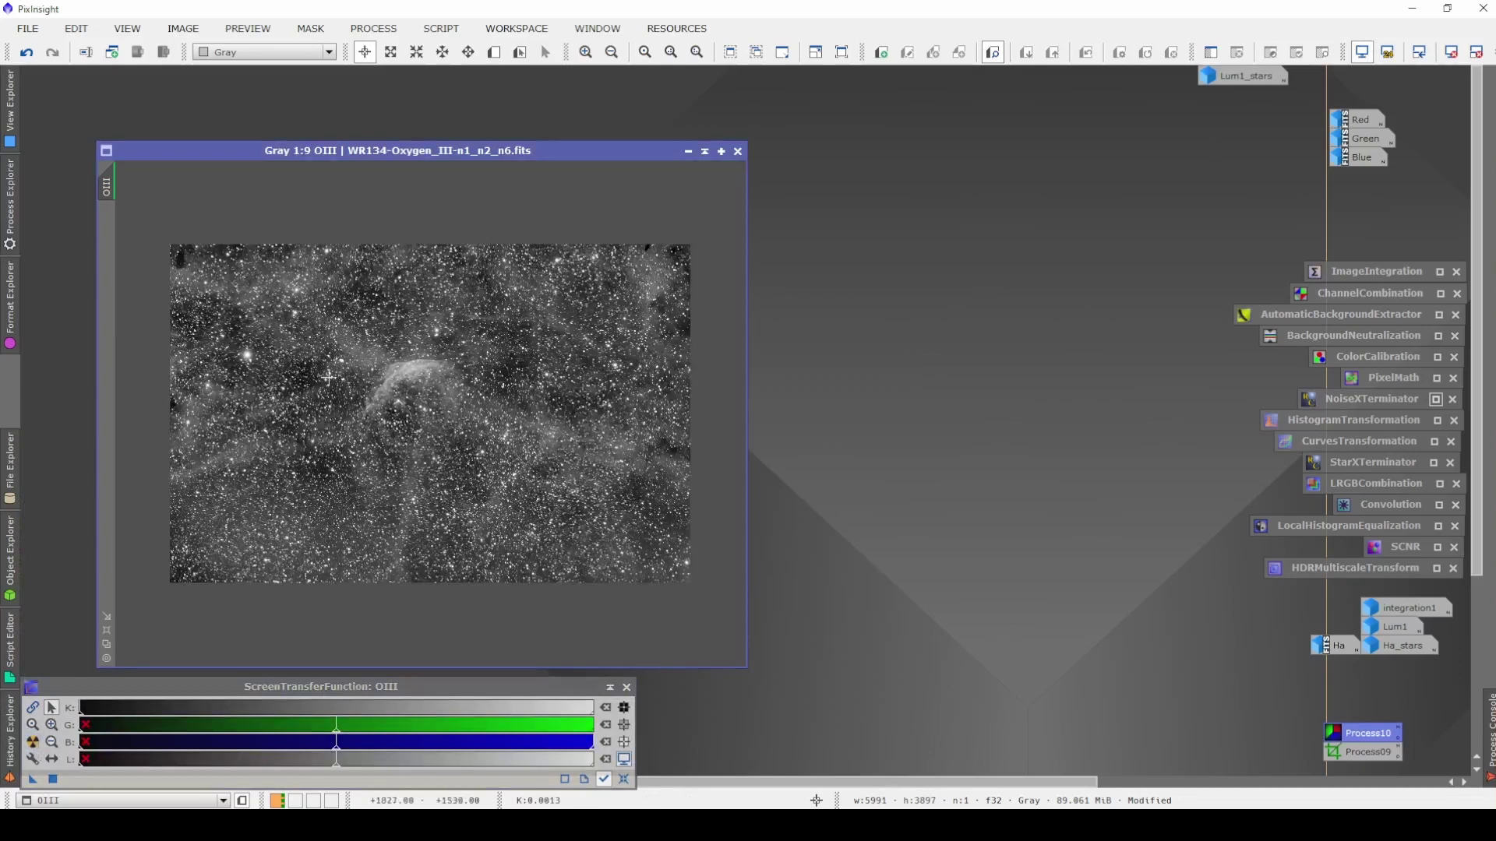
scroll(393, 272, "up", 7)
scroll(393, 272, "up", 1)
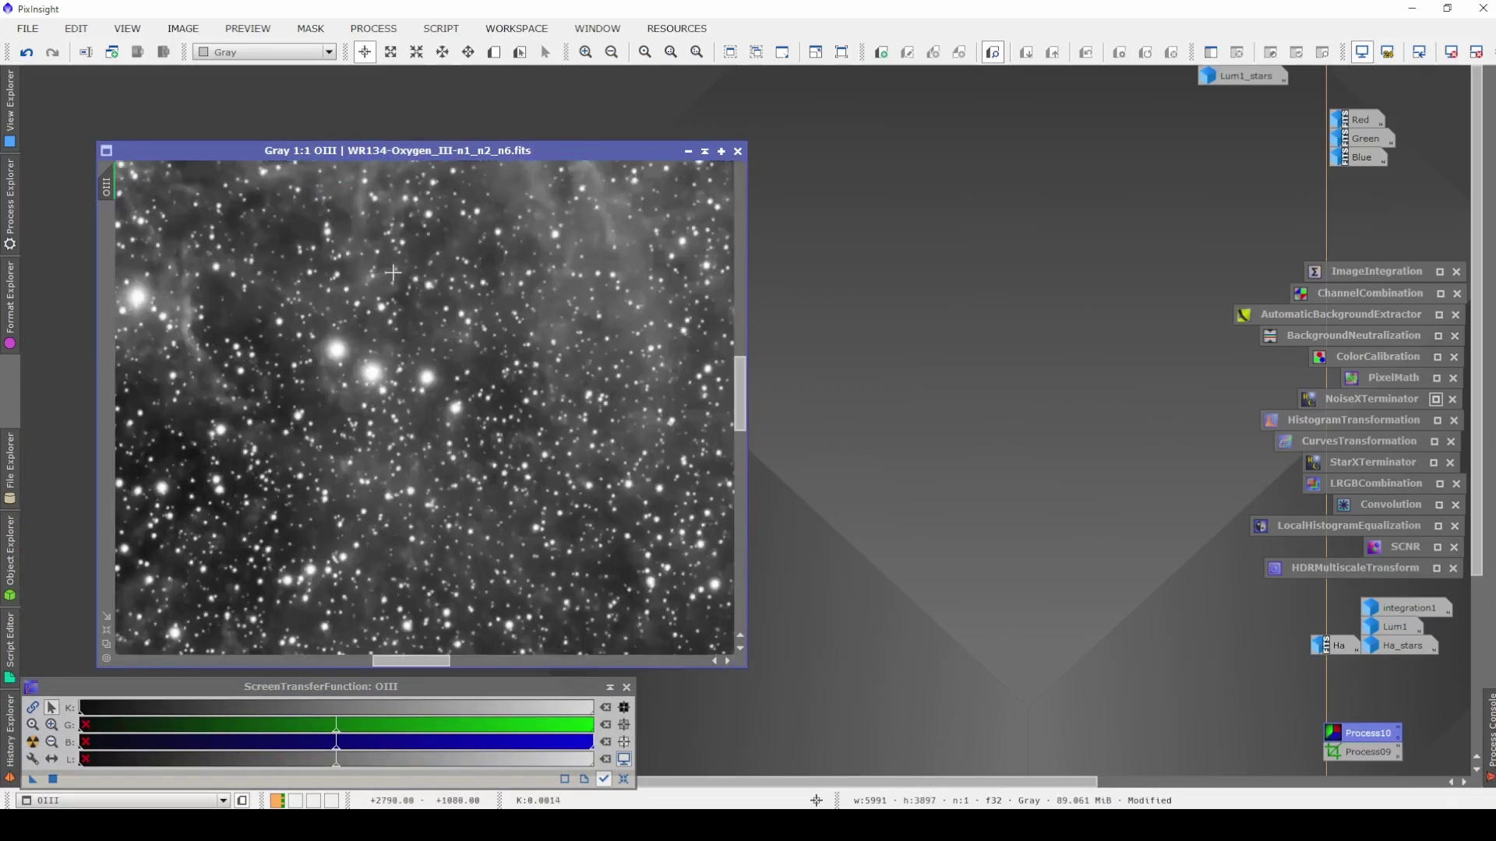
left_click_drag(419, 258, 530, 417)
scroll(552, 441, "down", 1)
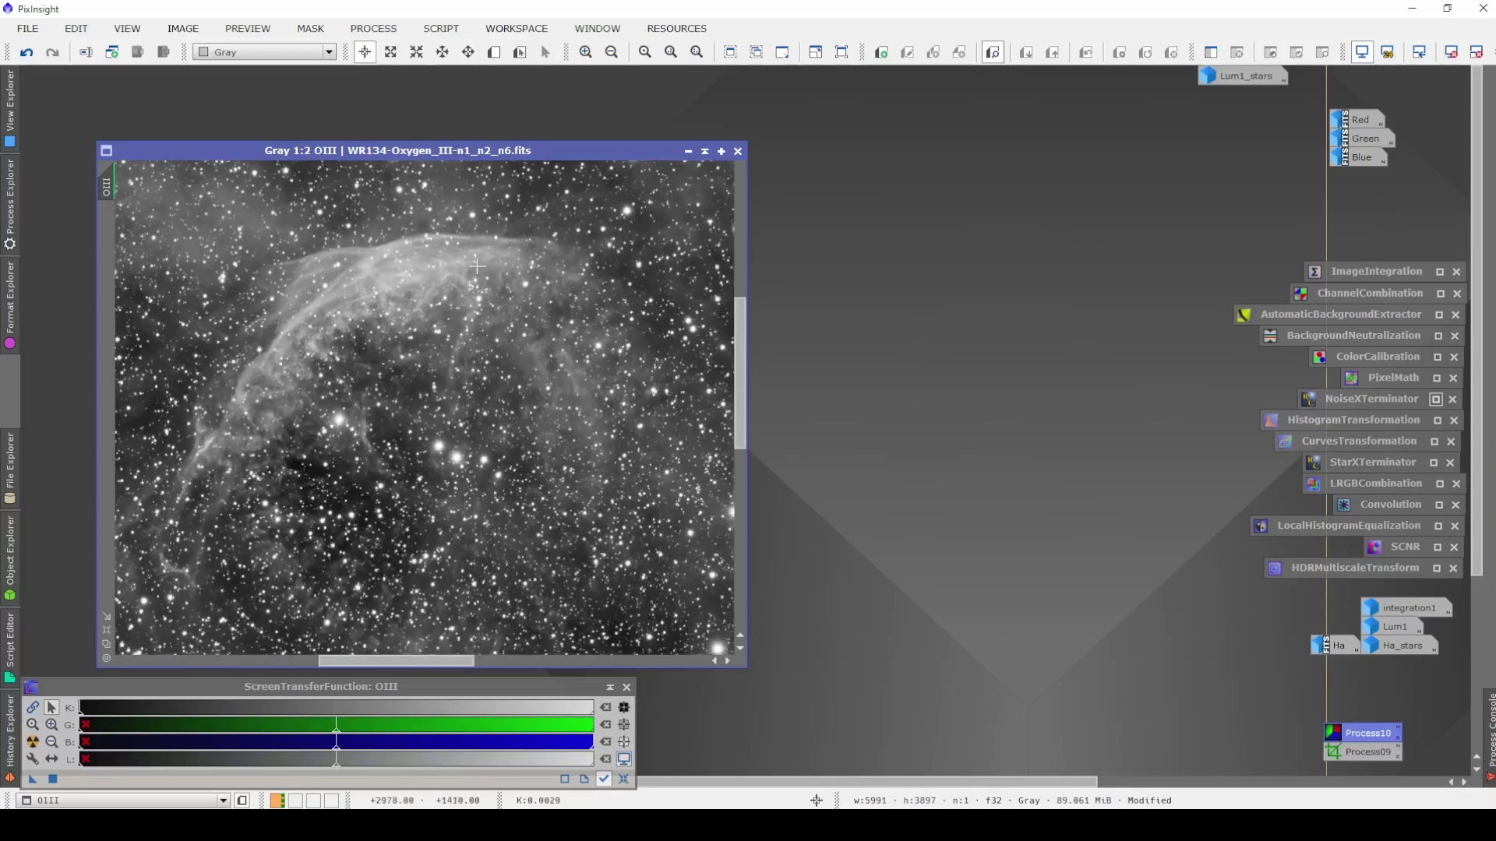
scroll(466, 257, "up", 1)
left_click_drag(332, 295, 501, 484)
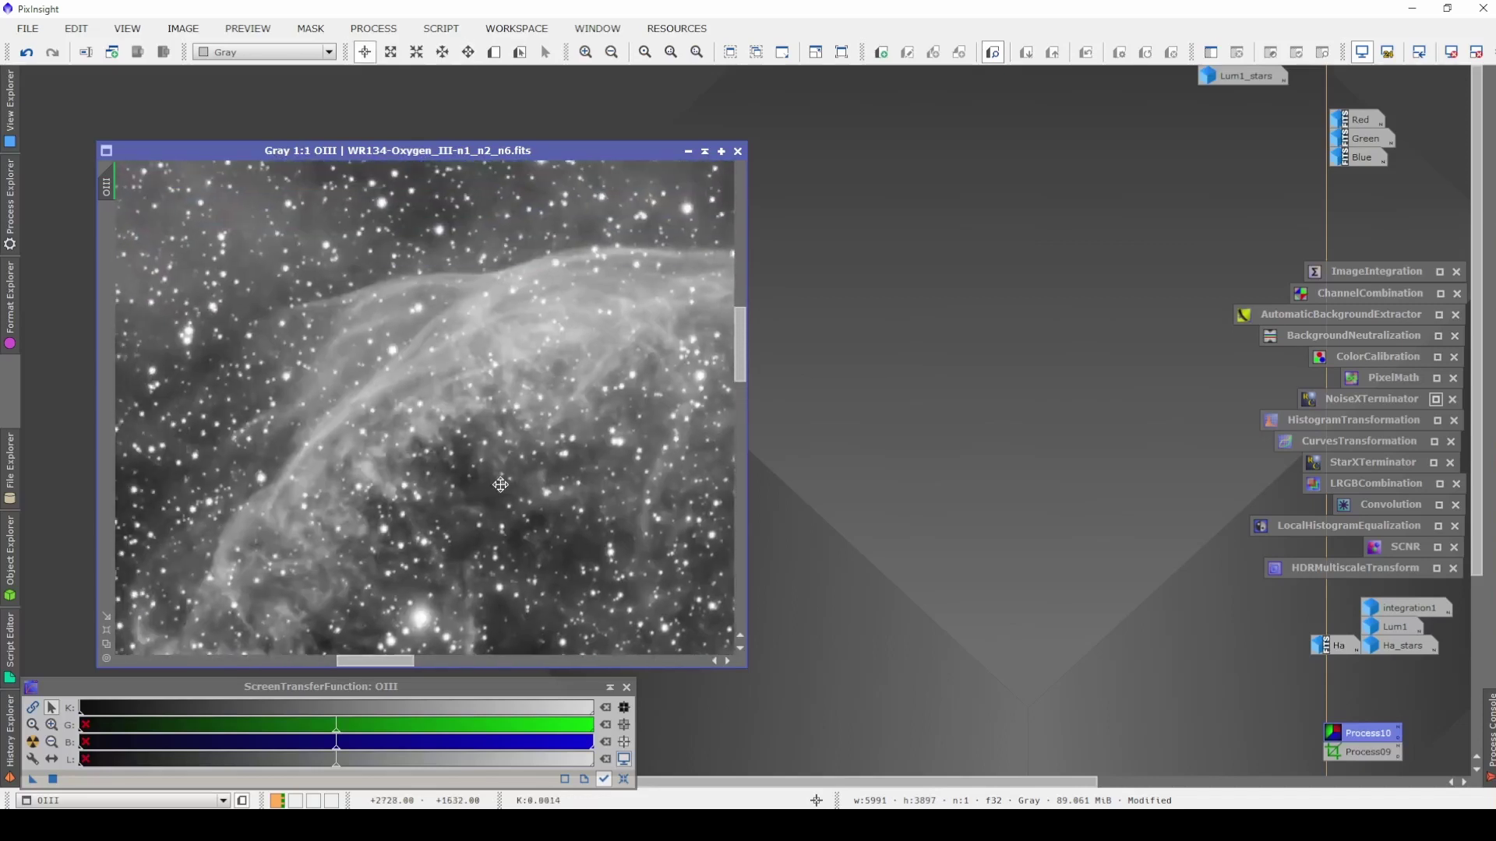
key("space")
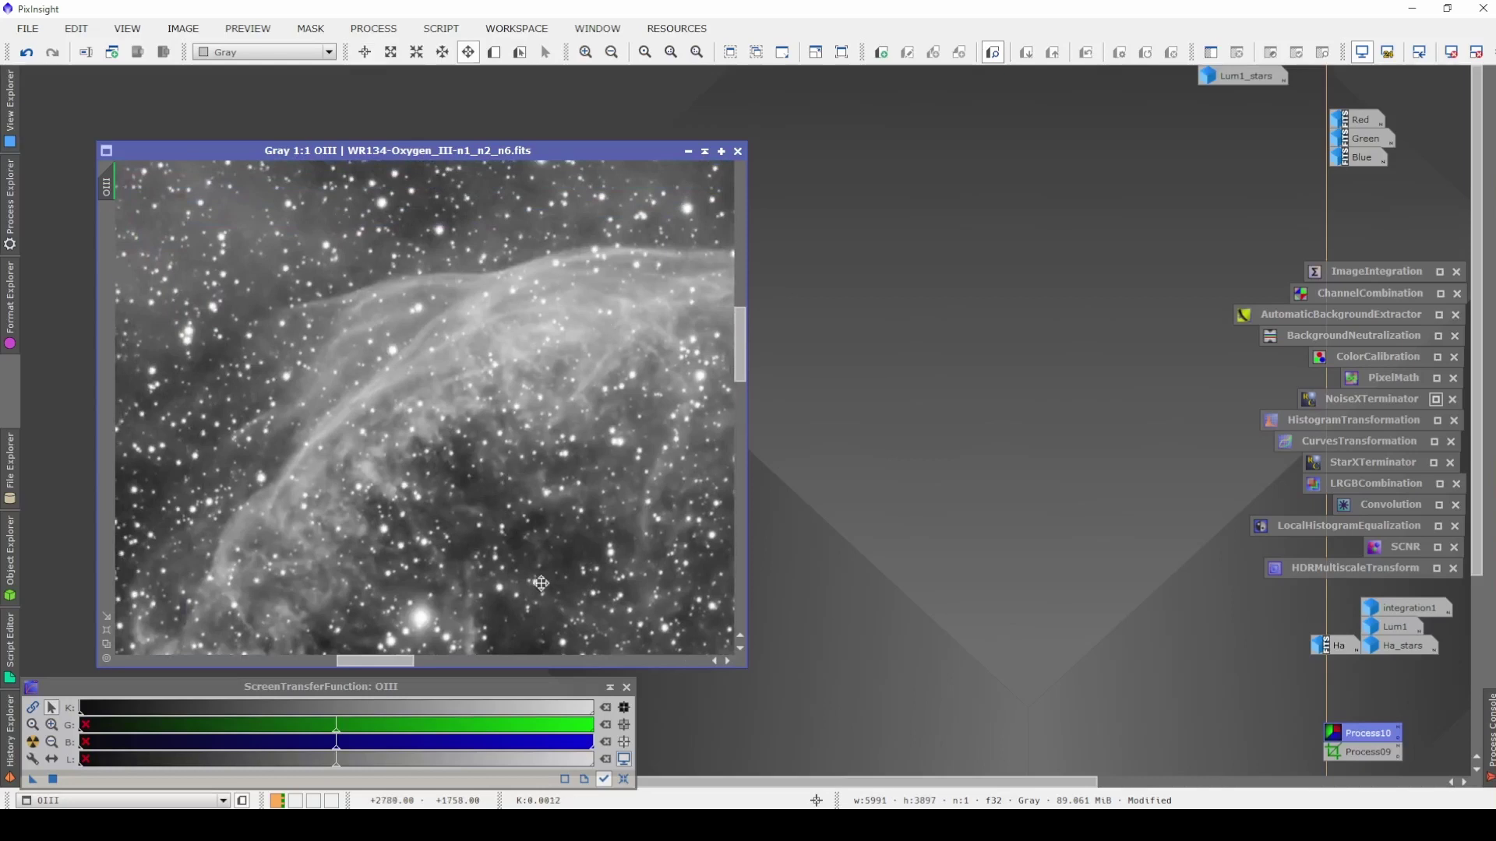
left_click_drag(538, 416, 657, 173)
scroll(450, 357, "down", 3)
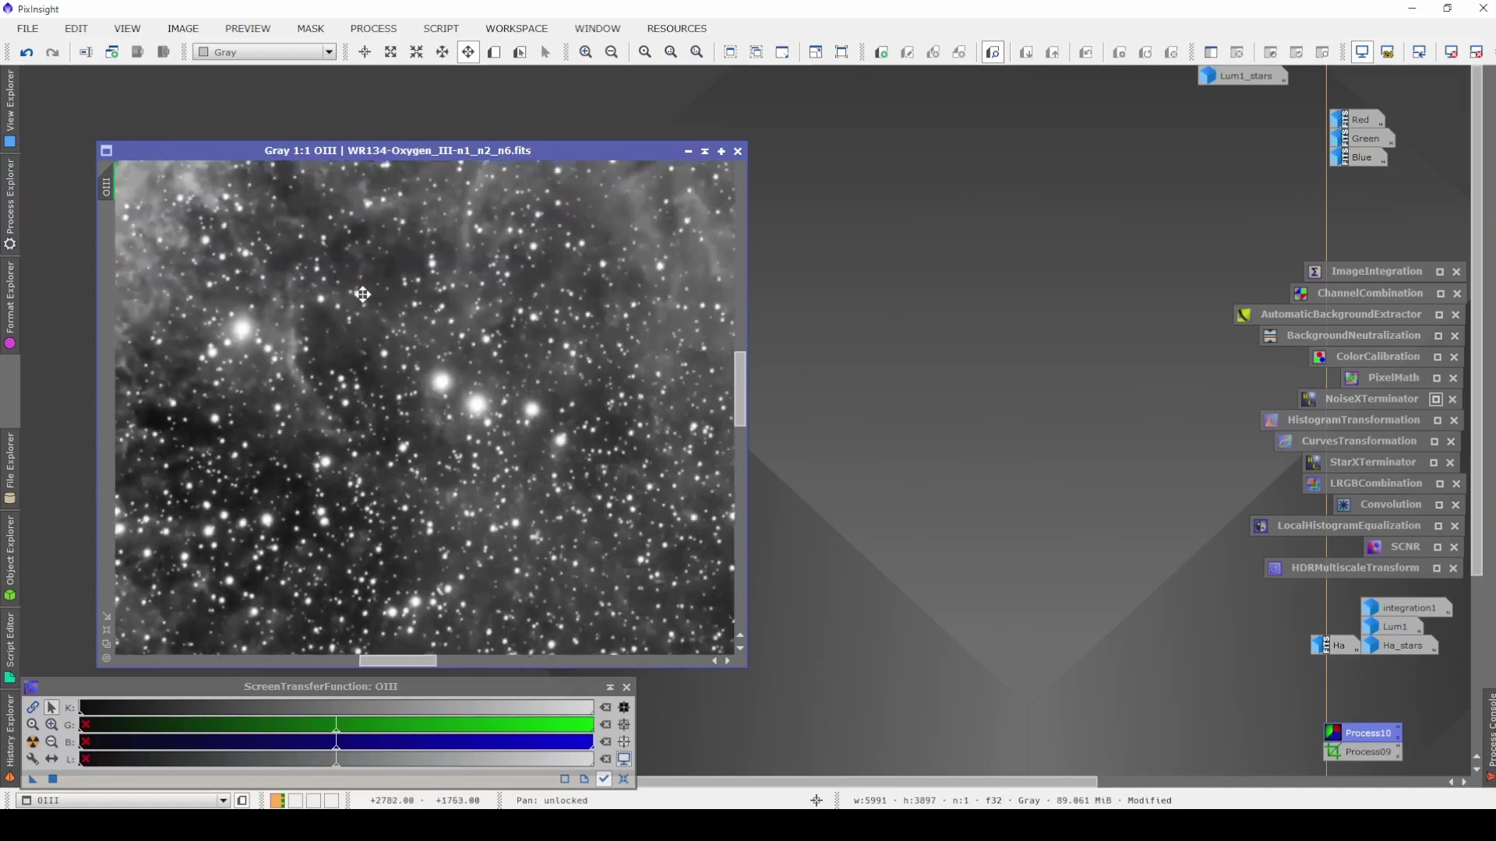
scroll(509, 435, "down", 4)
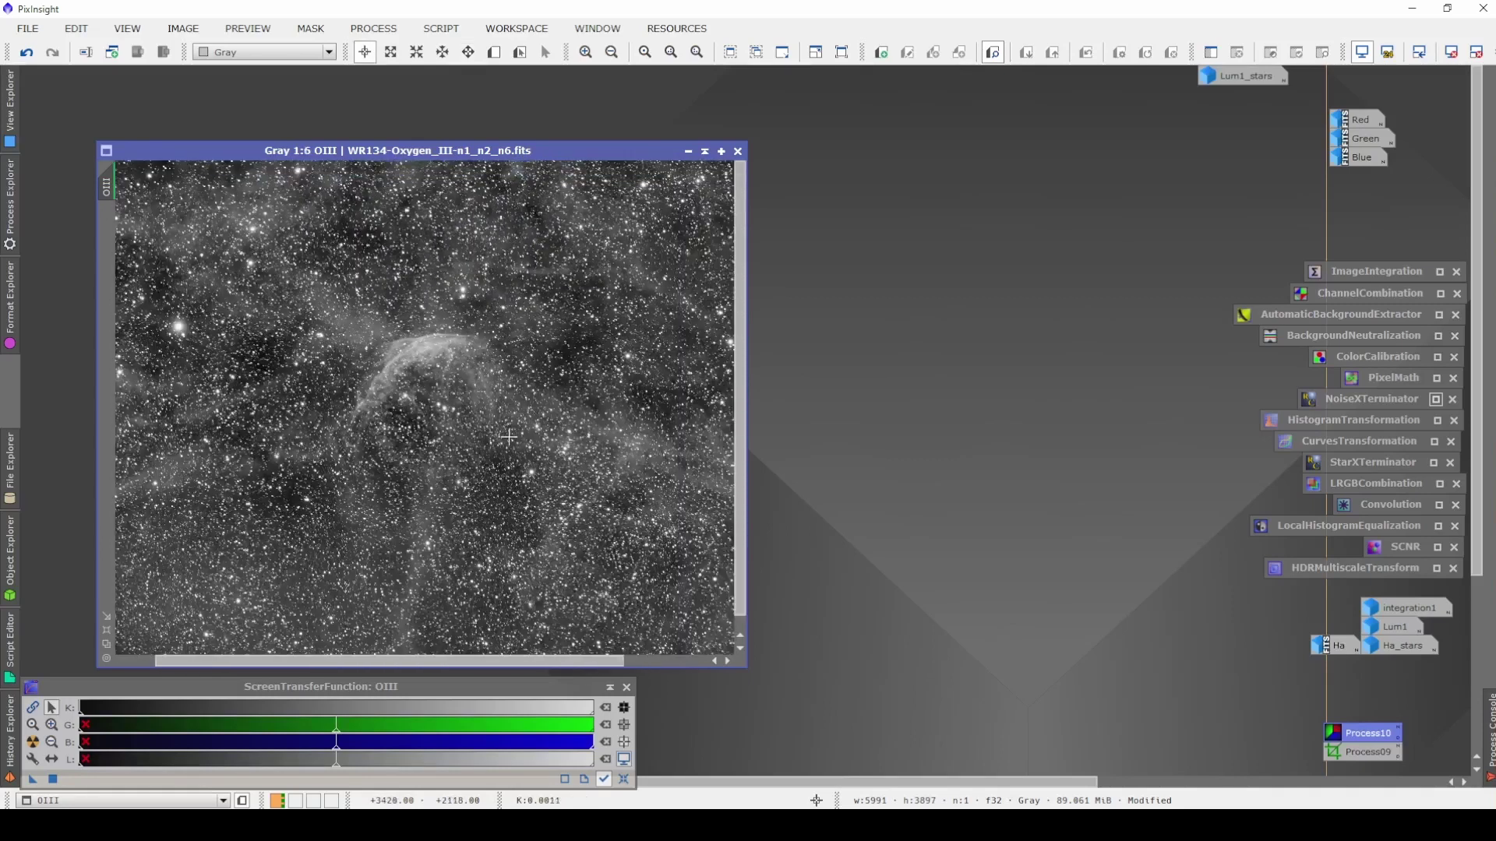
scroll(509, 434, "up", 1)
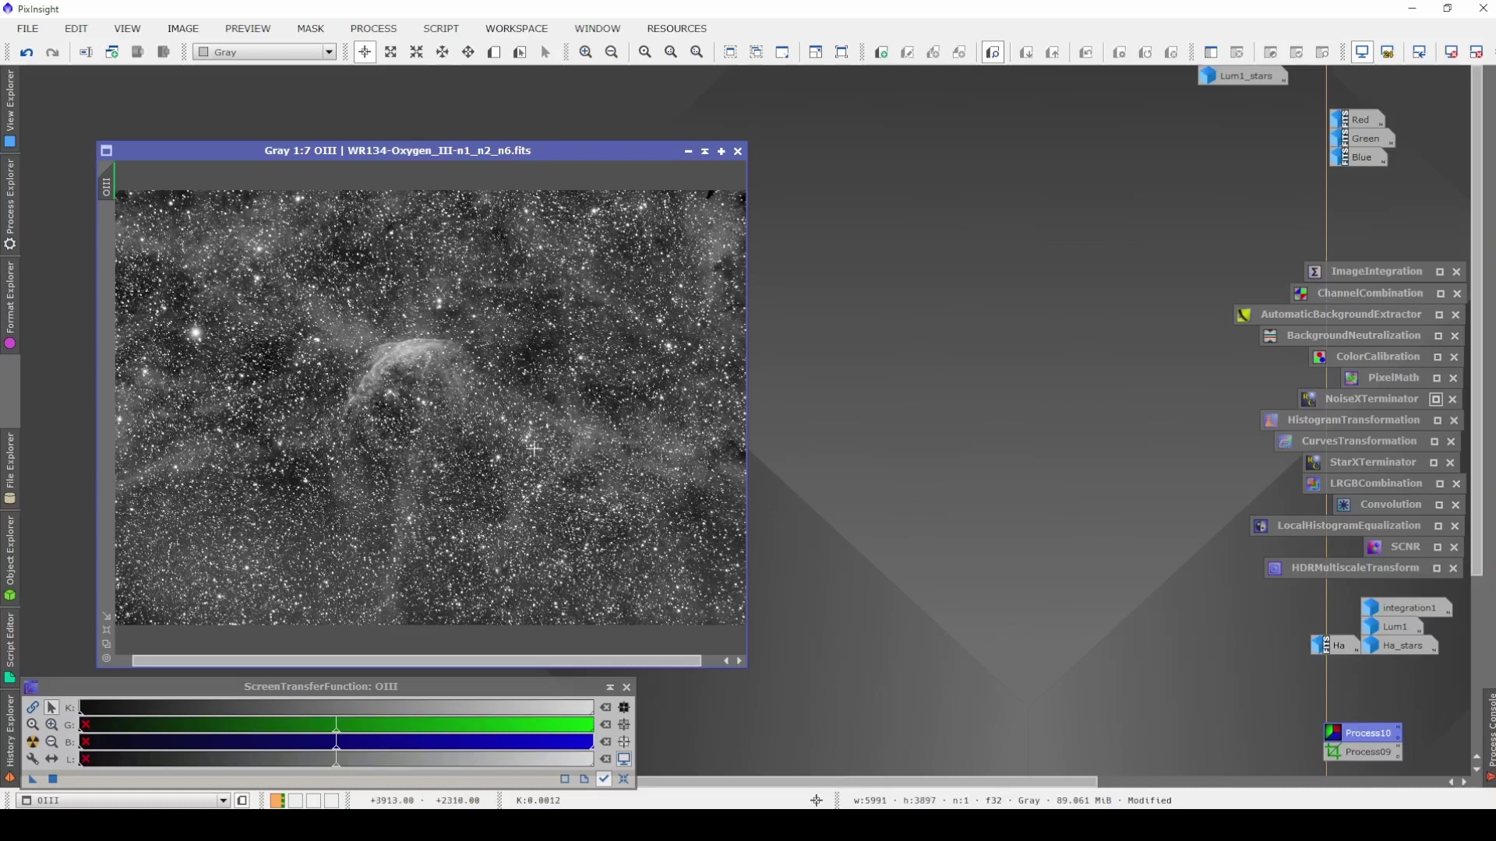
Disable the screen stretch on OIII, apply HistogramTransformation with midtones 0.04700855 using the real-time preview, and reset its parameters.
key("ctrl+F12")
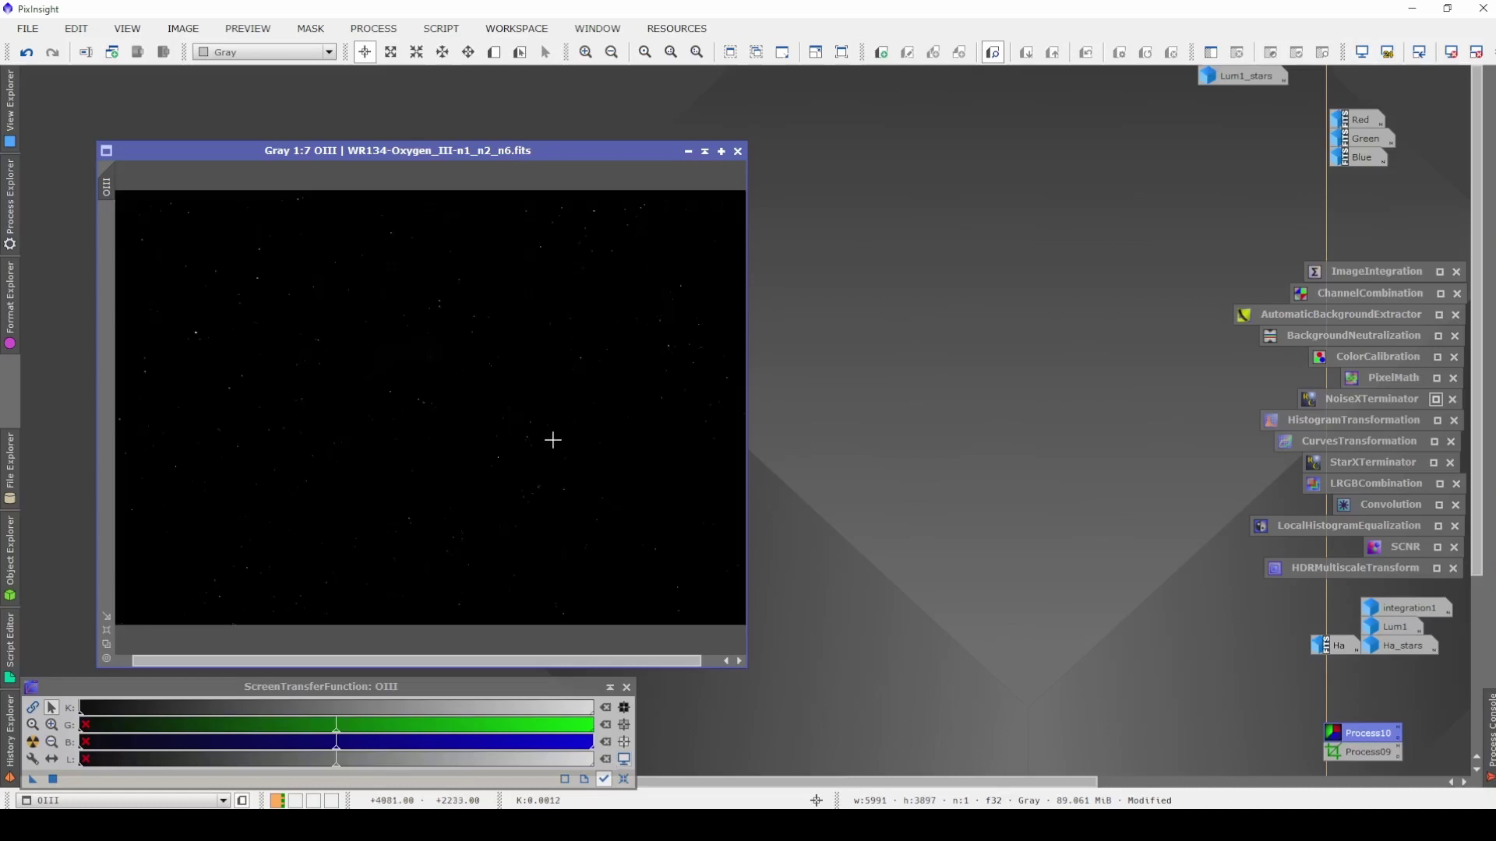
double_click(1358, 420)
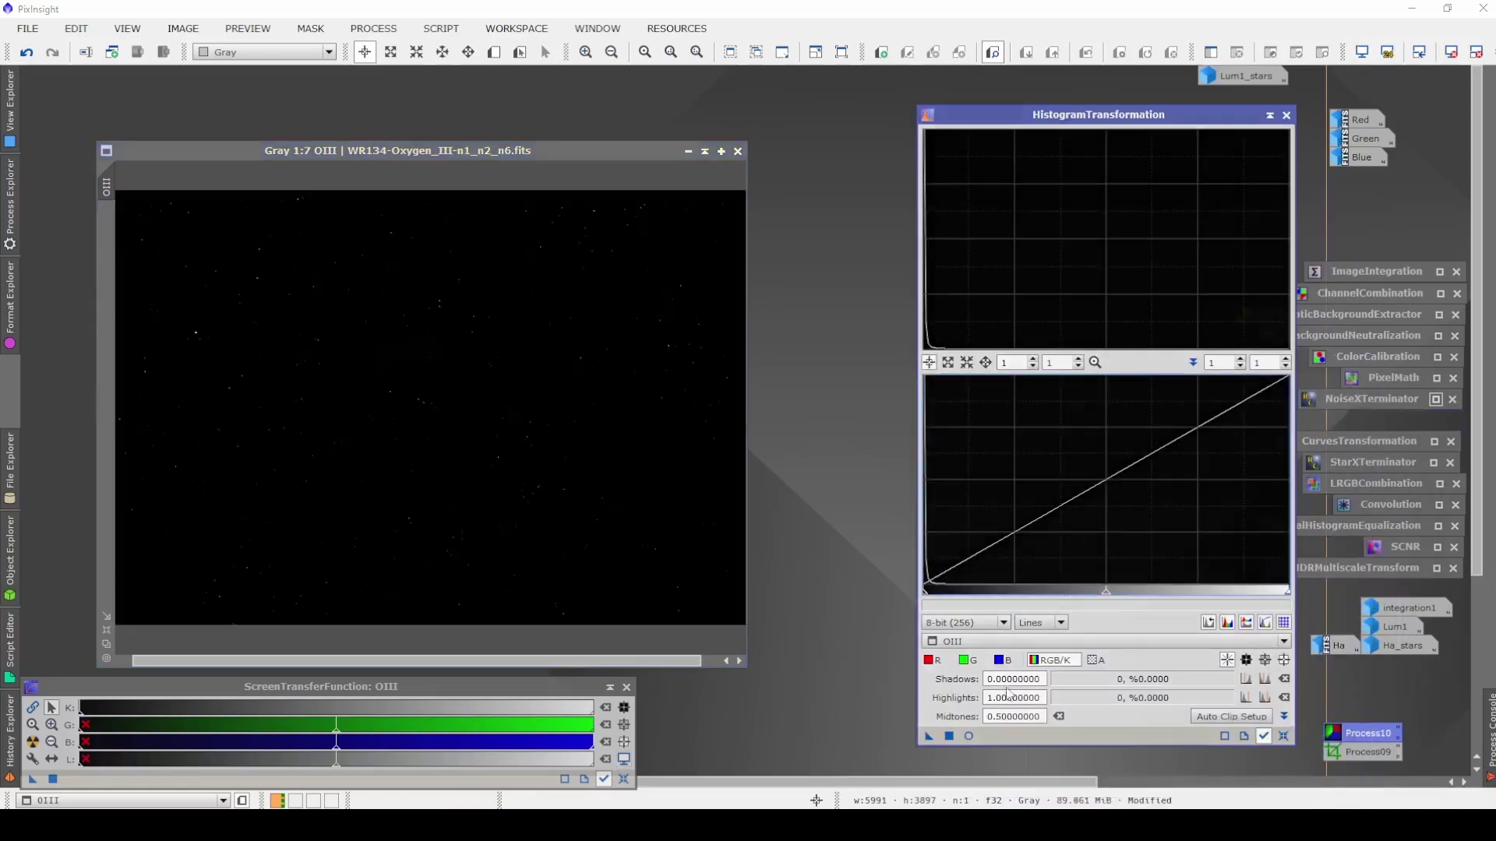
left_click(969, 736)
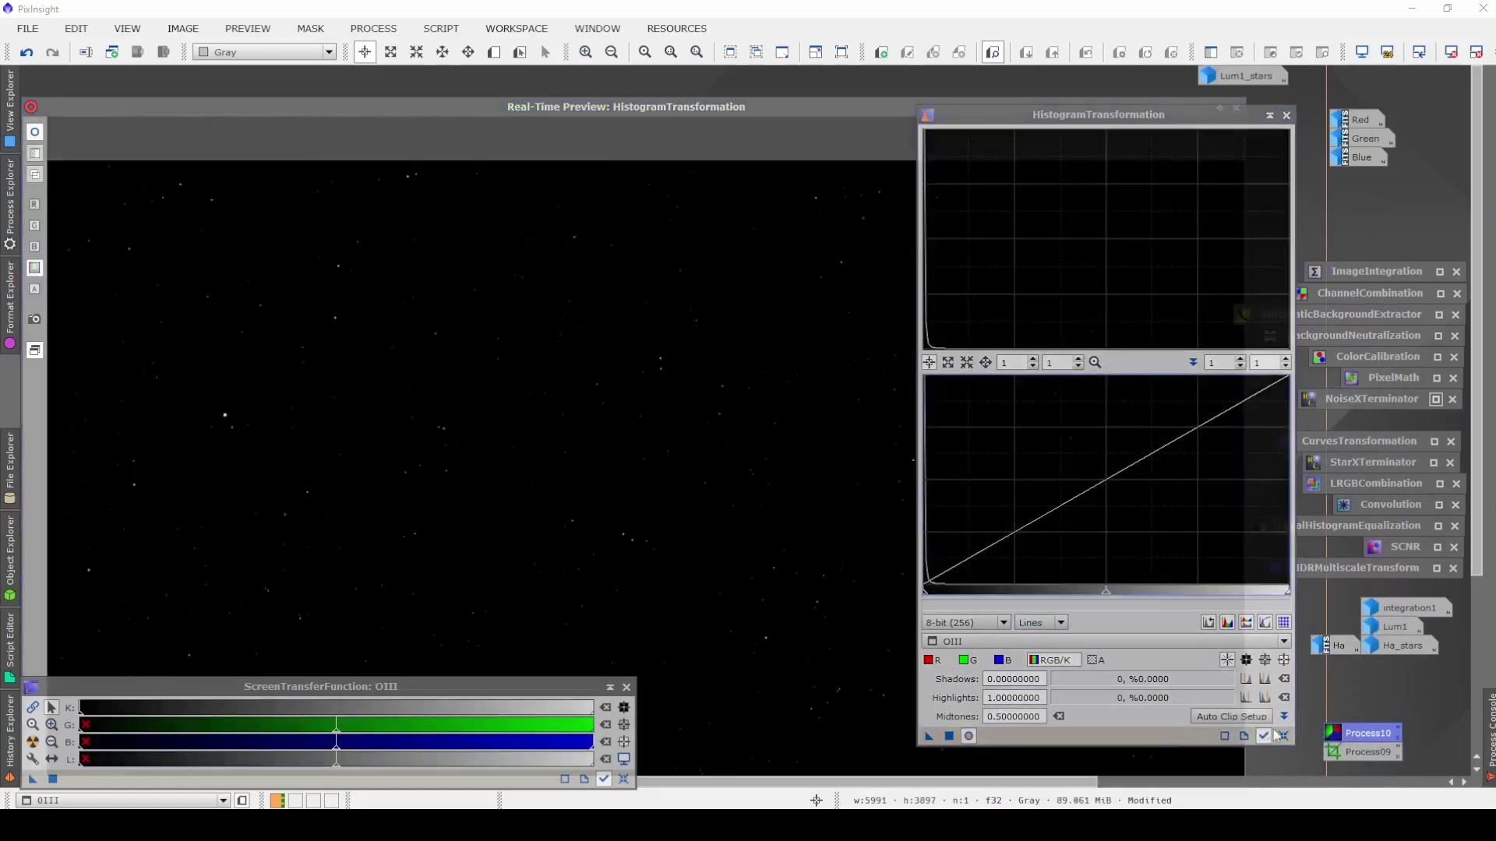
left_click_drag(1106, 591, 940, 591)
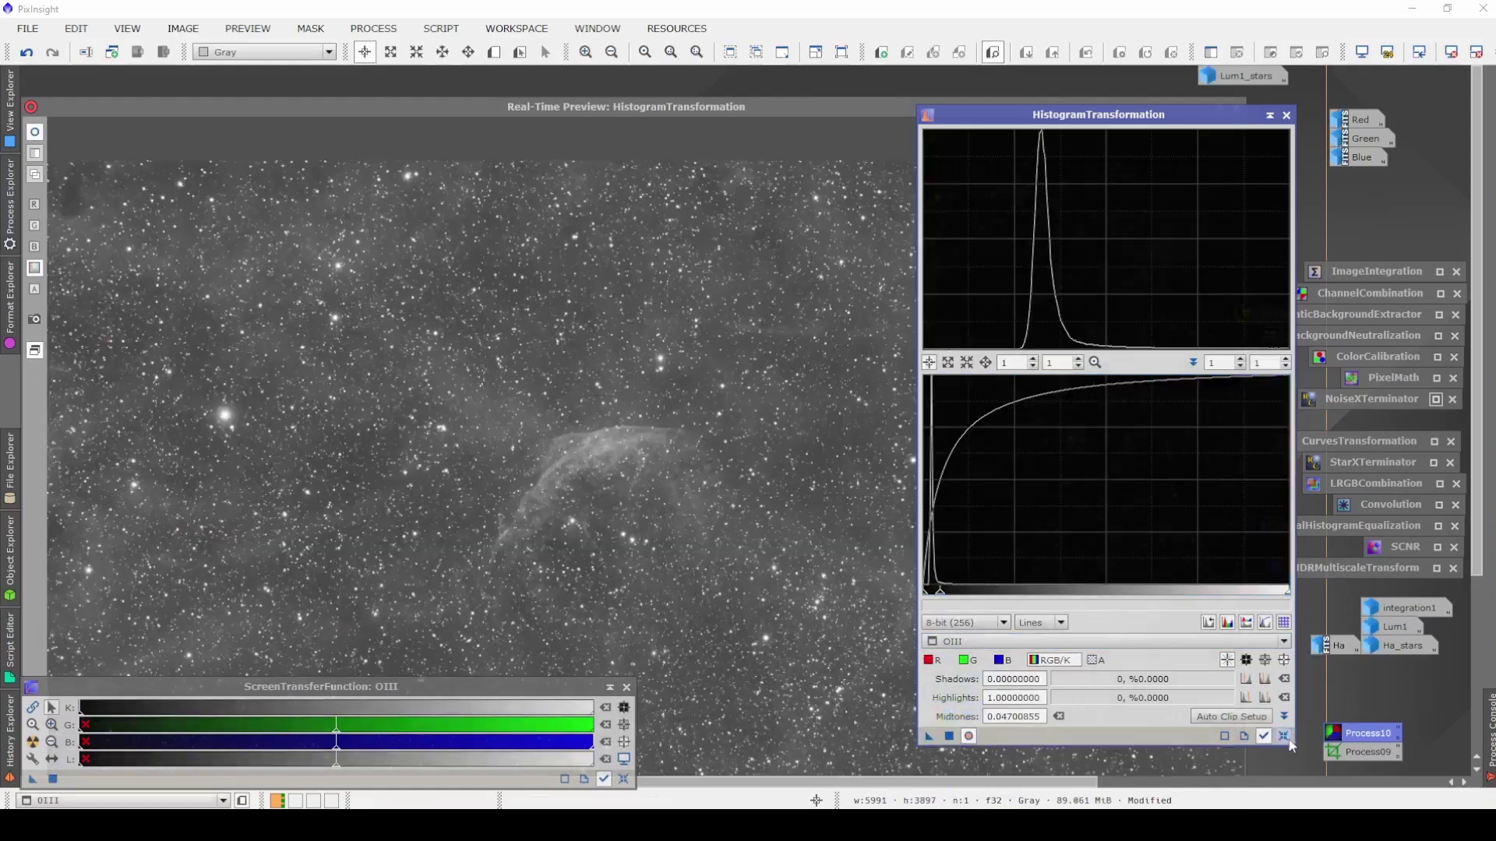
left_click(1284, 737)
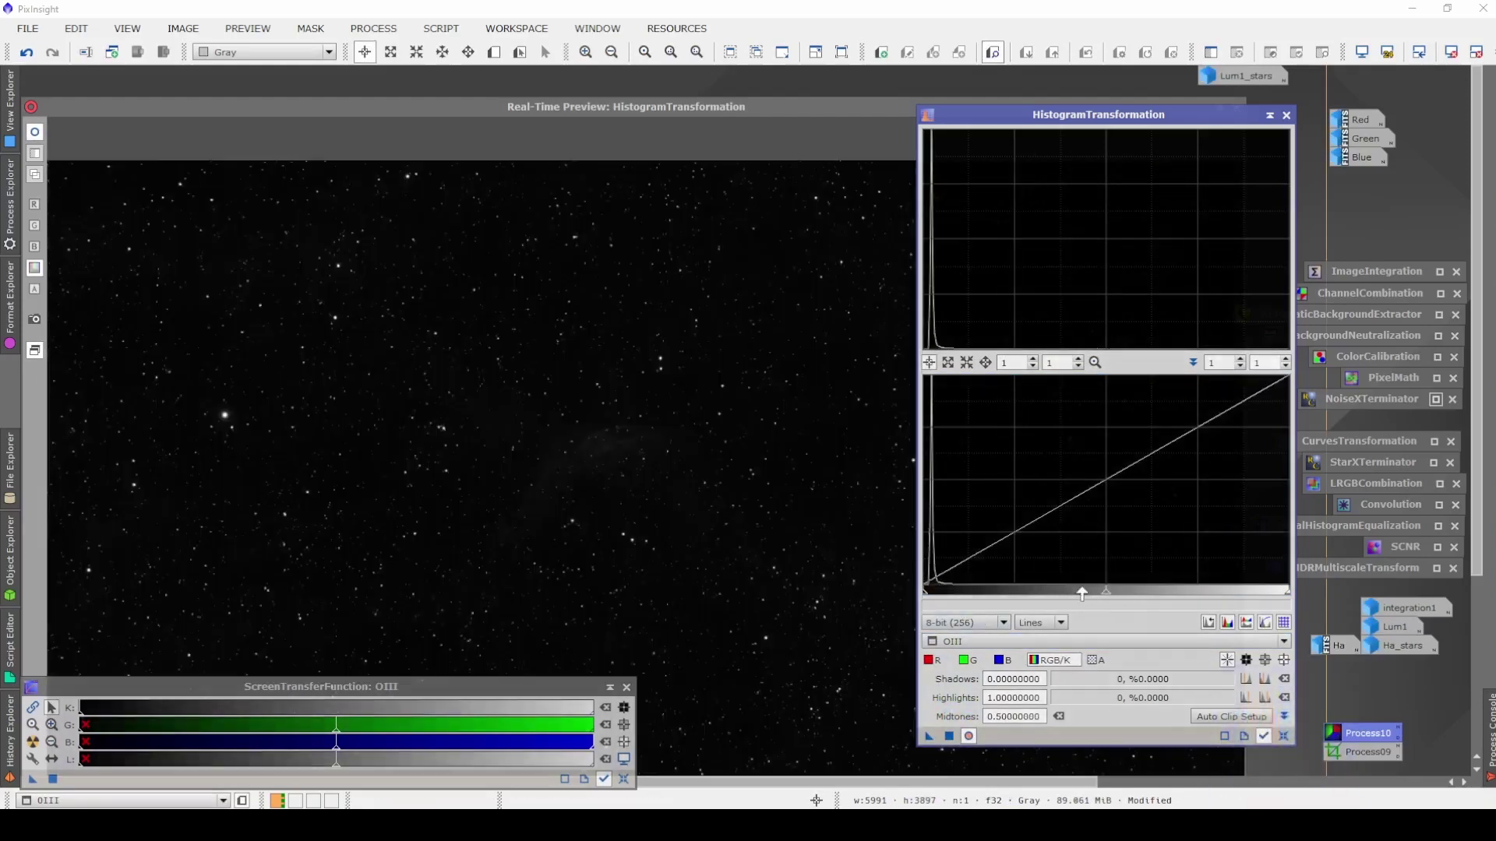
Apply a second HistogramTransformation to OIII with midtones 0.16880342, and reset its parameters.
left_click_drag(1105, 591, 984, 592)
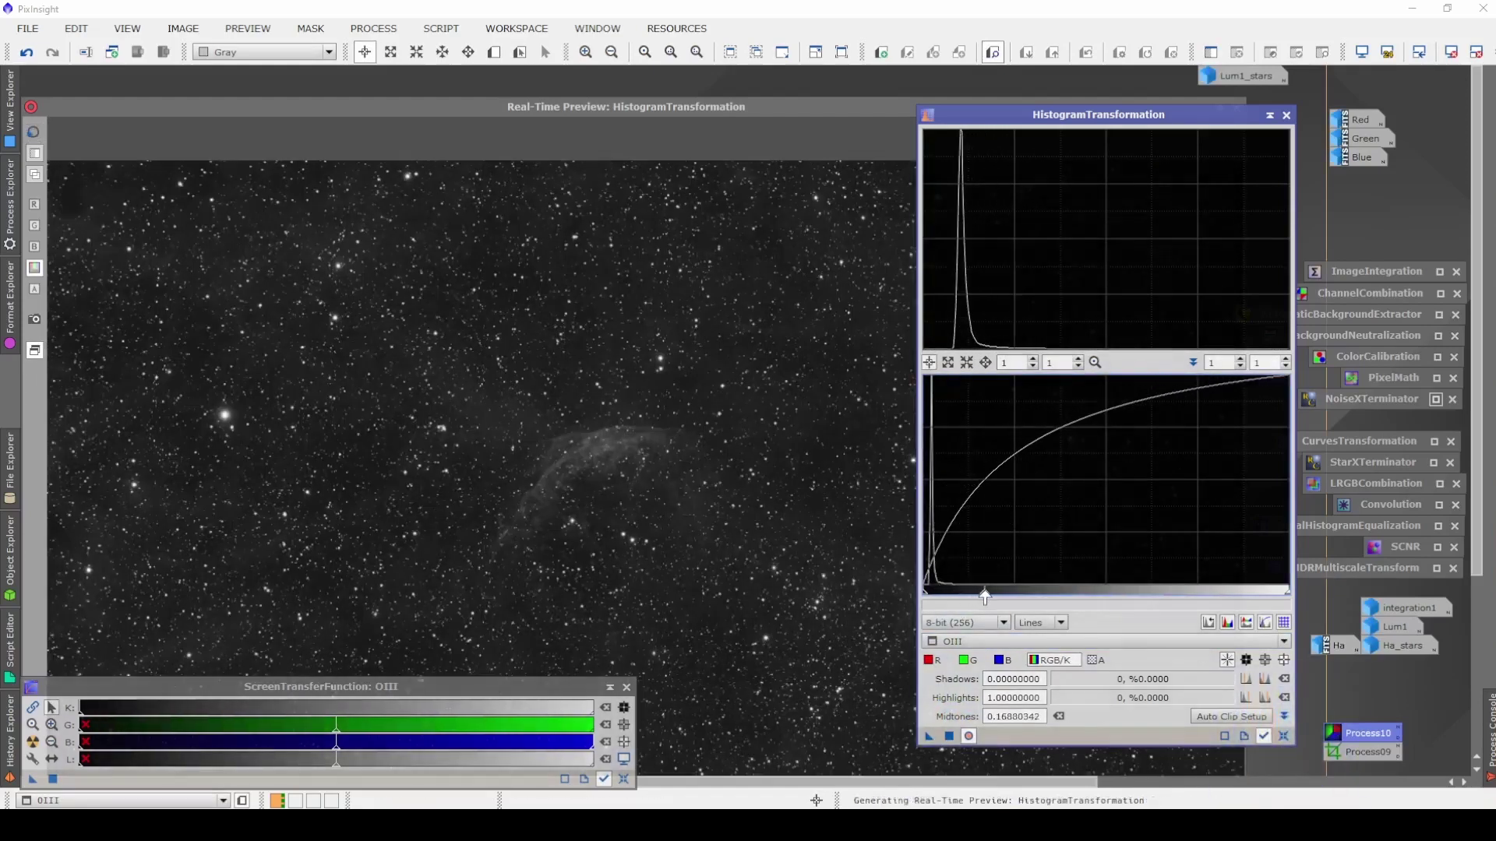
left_click(949, 736)
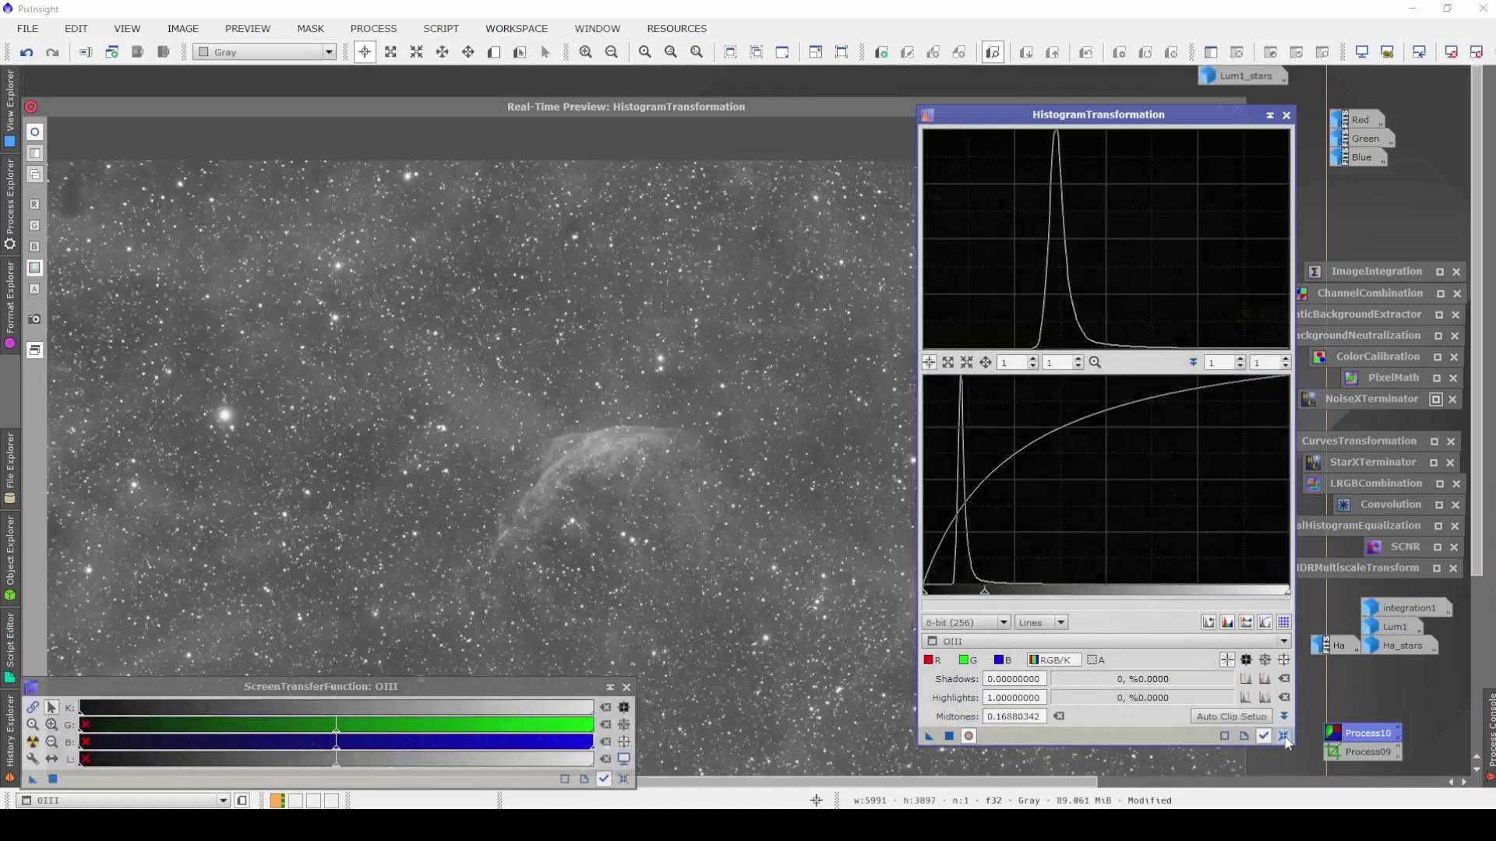
left_click(1284, 736)
Stretch OIII a third time with shadows 0.07478632 and midtones 0.18244804, reset and minimize HistogramTransformation, and close the real-time preview.
left_click_drag(926, 597, 949, 598)
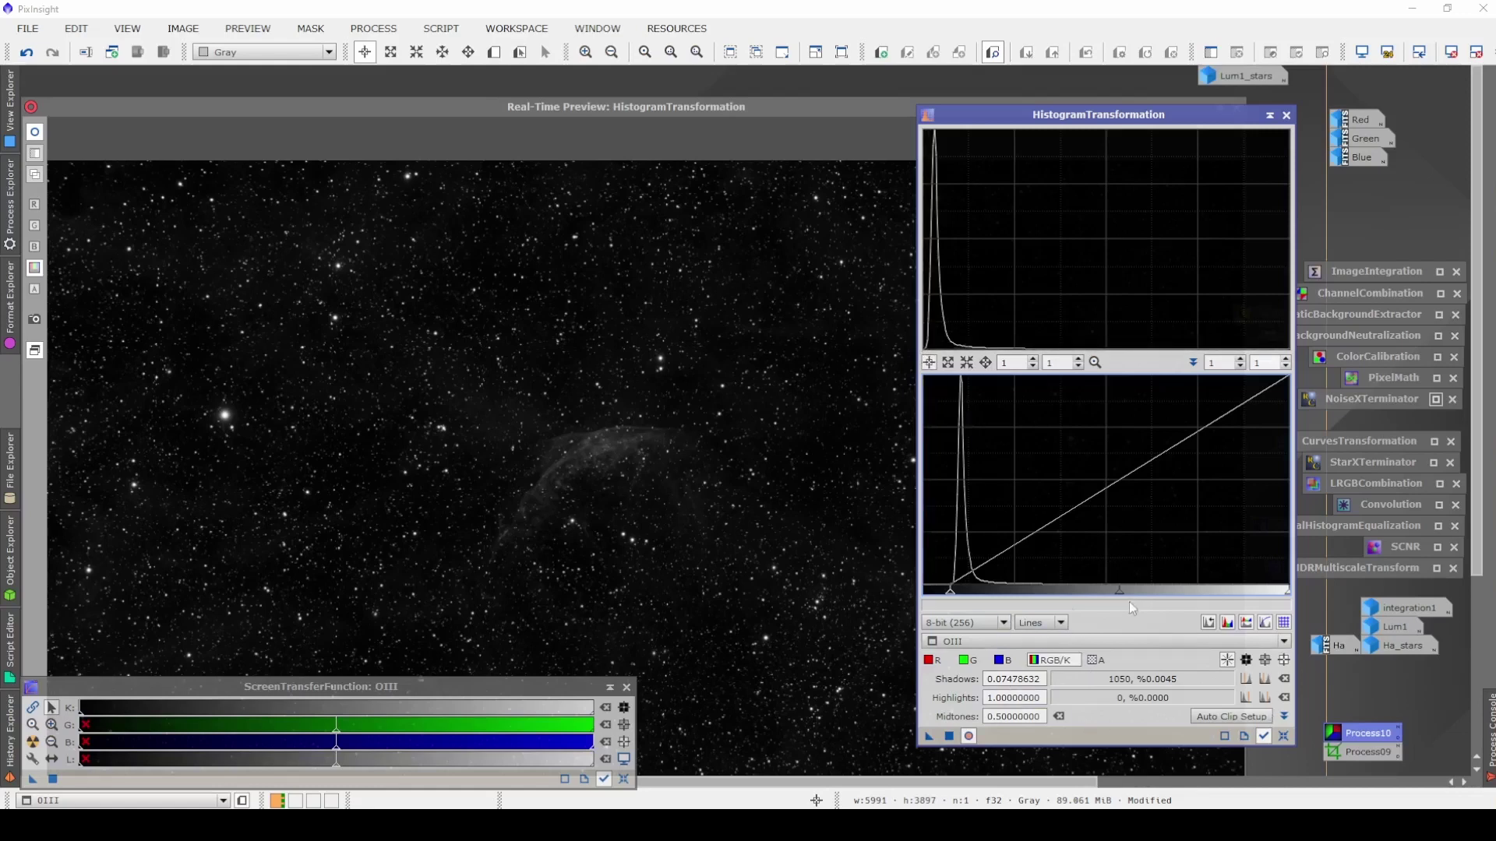
left_click_drag(1119, 593, 1012, 595)
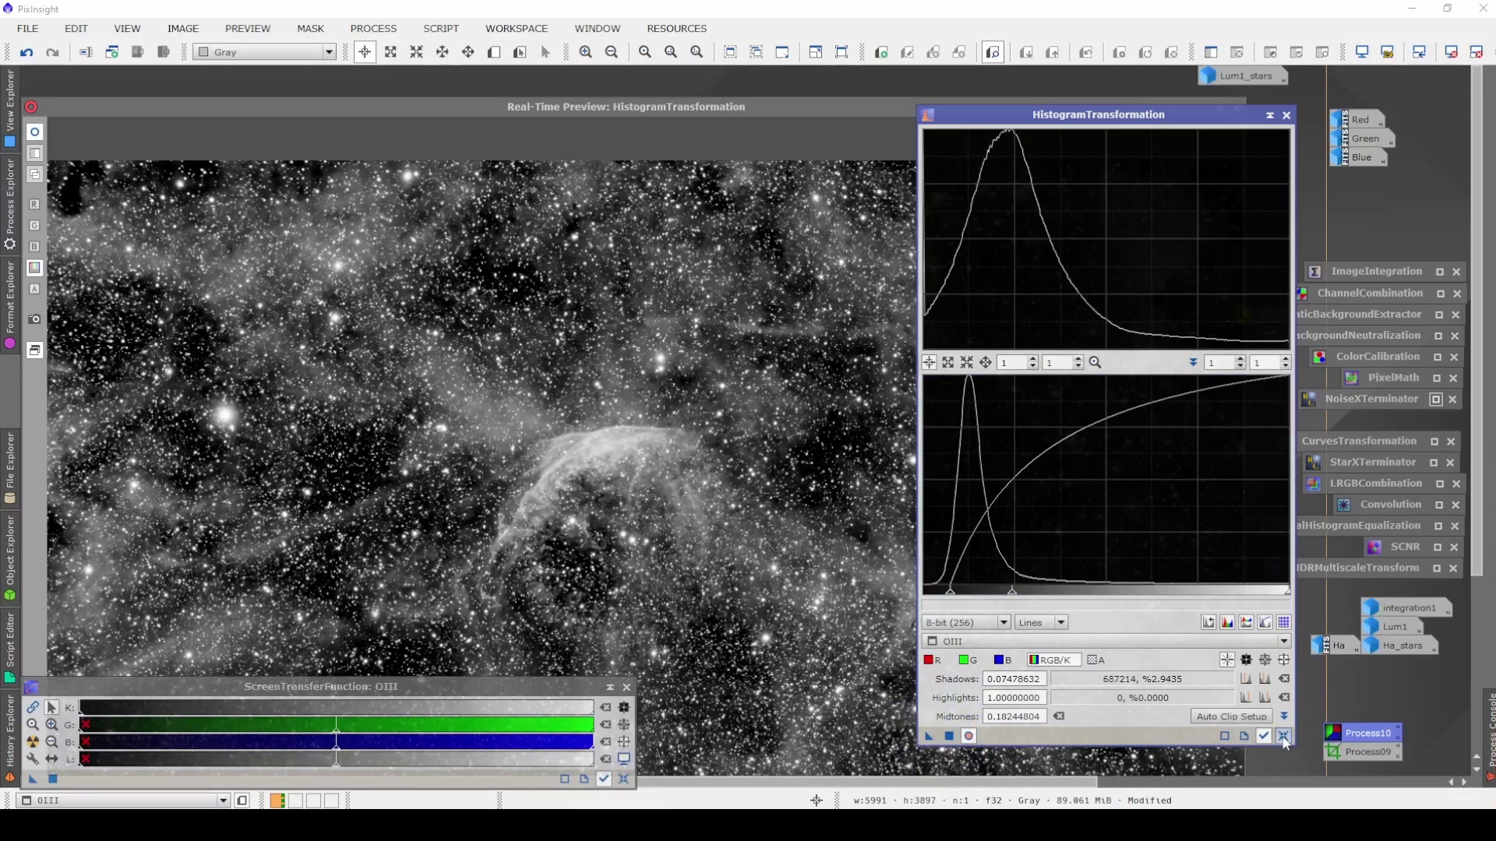
left_click(1283, 736)
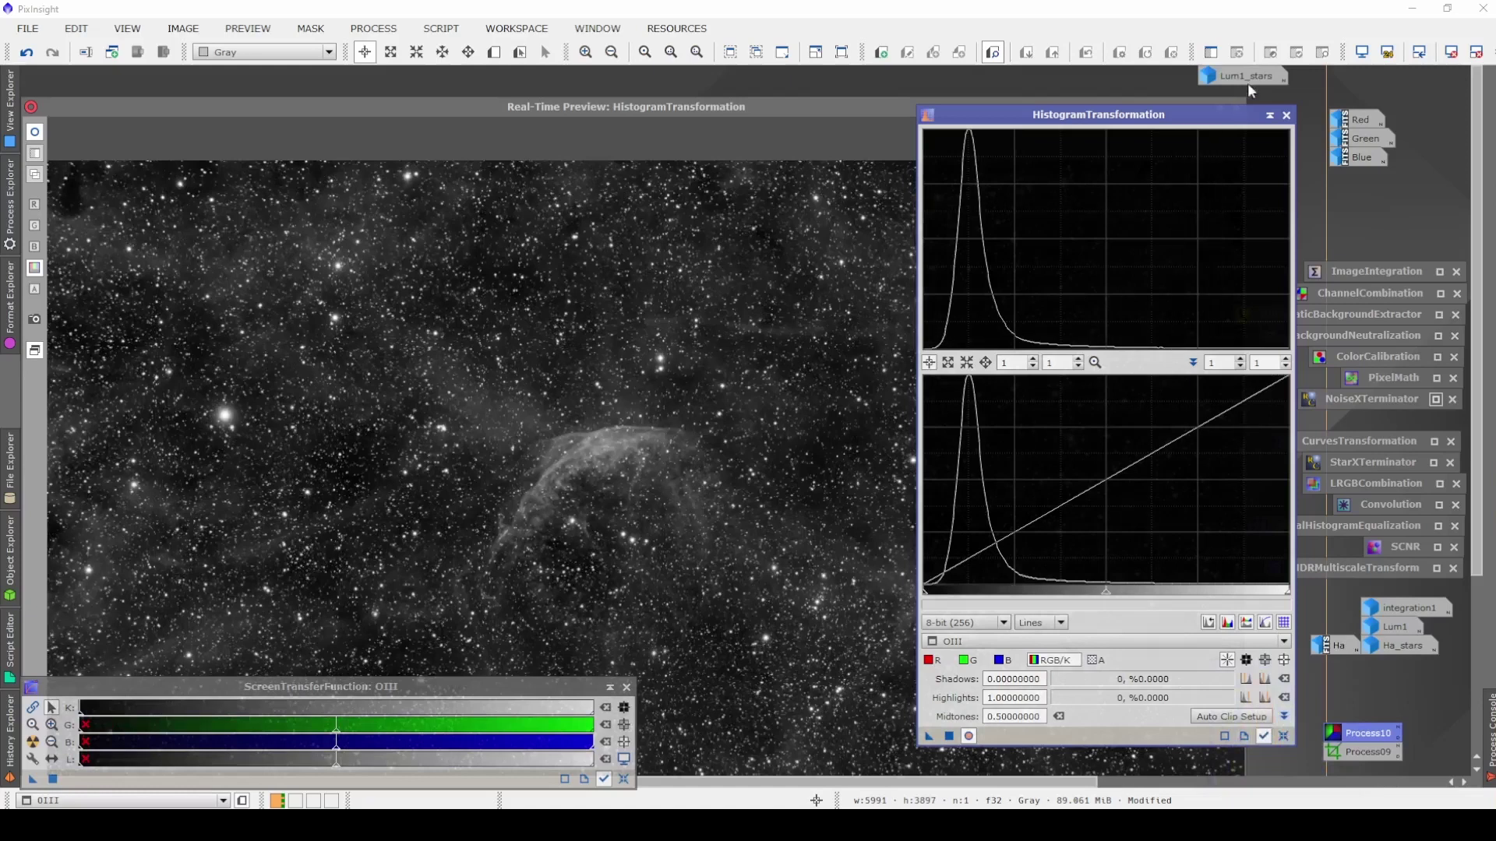
left_click(1270, 115)
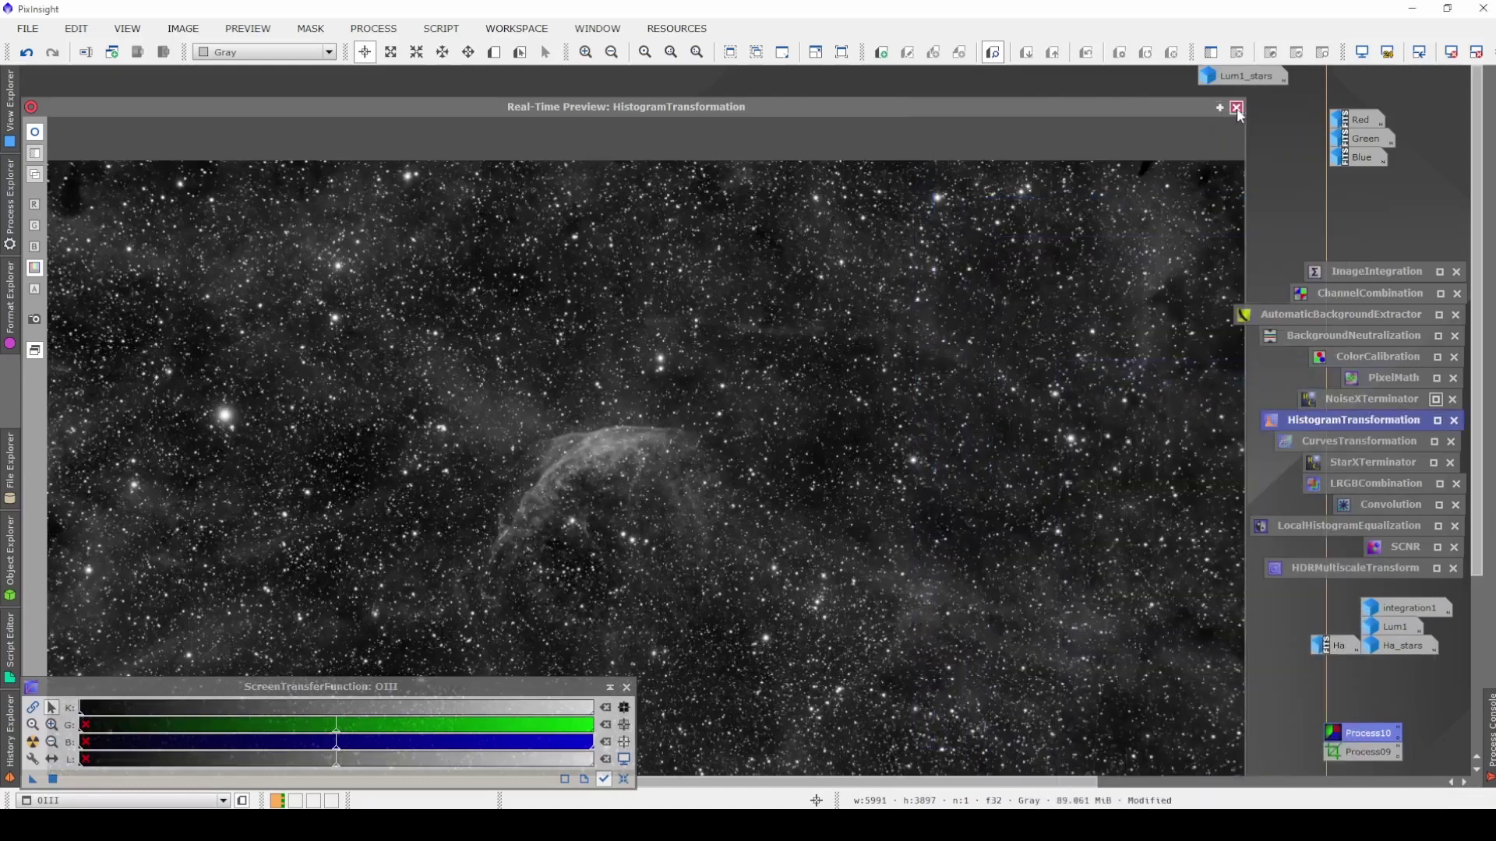
left_click(1236, 109)
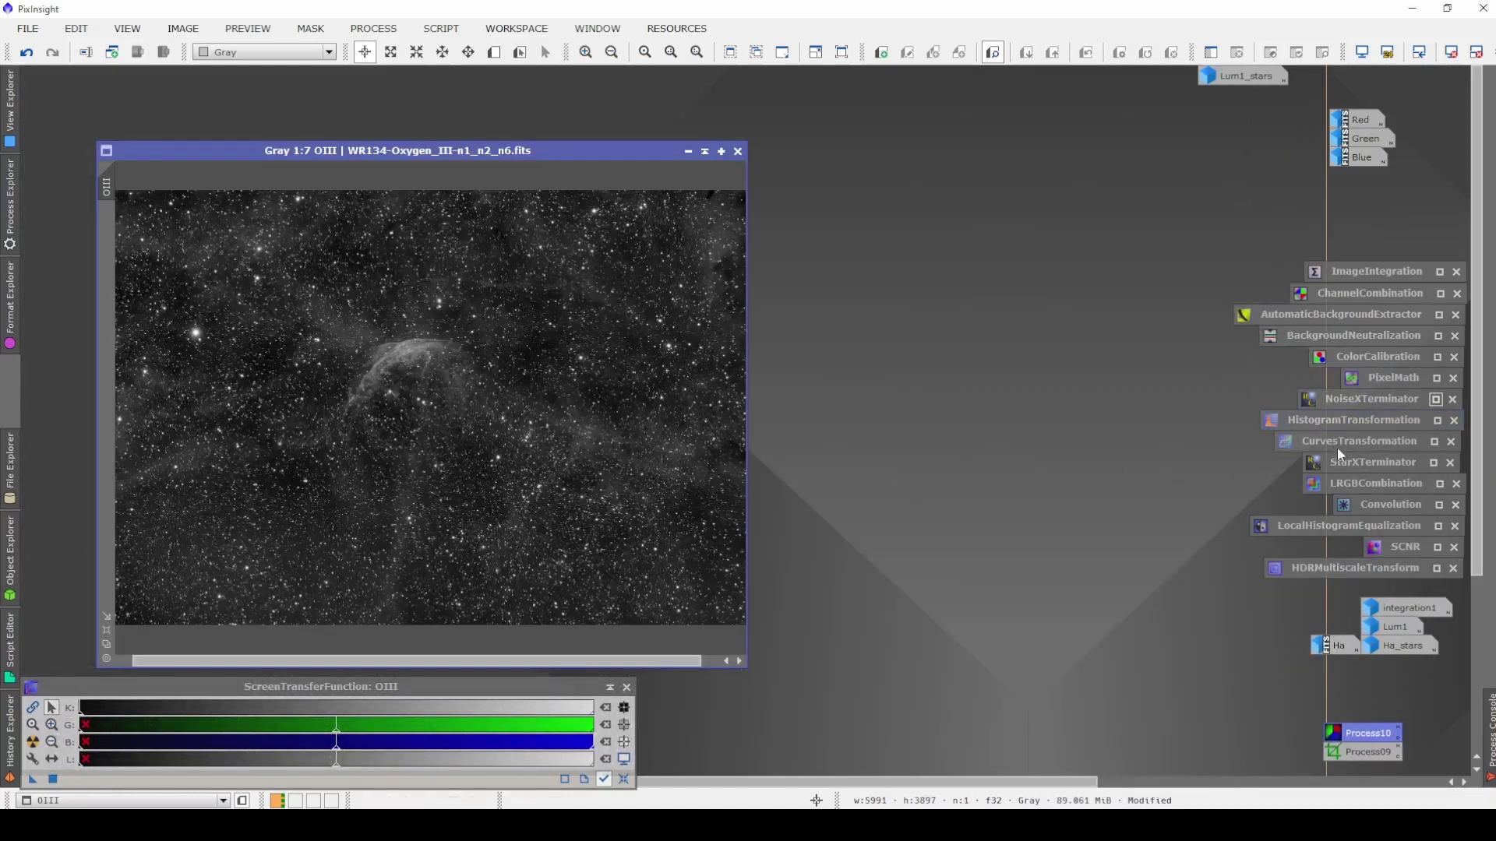
Remove the stars from OIII using StarXTerminator with Generate Star Image enabled, and stow the minimized star image below Ha_stars.
double_click(1355, 462)
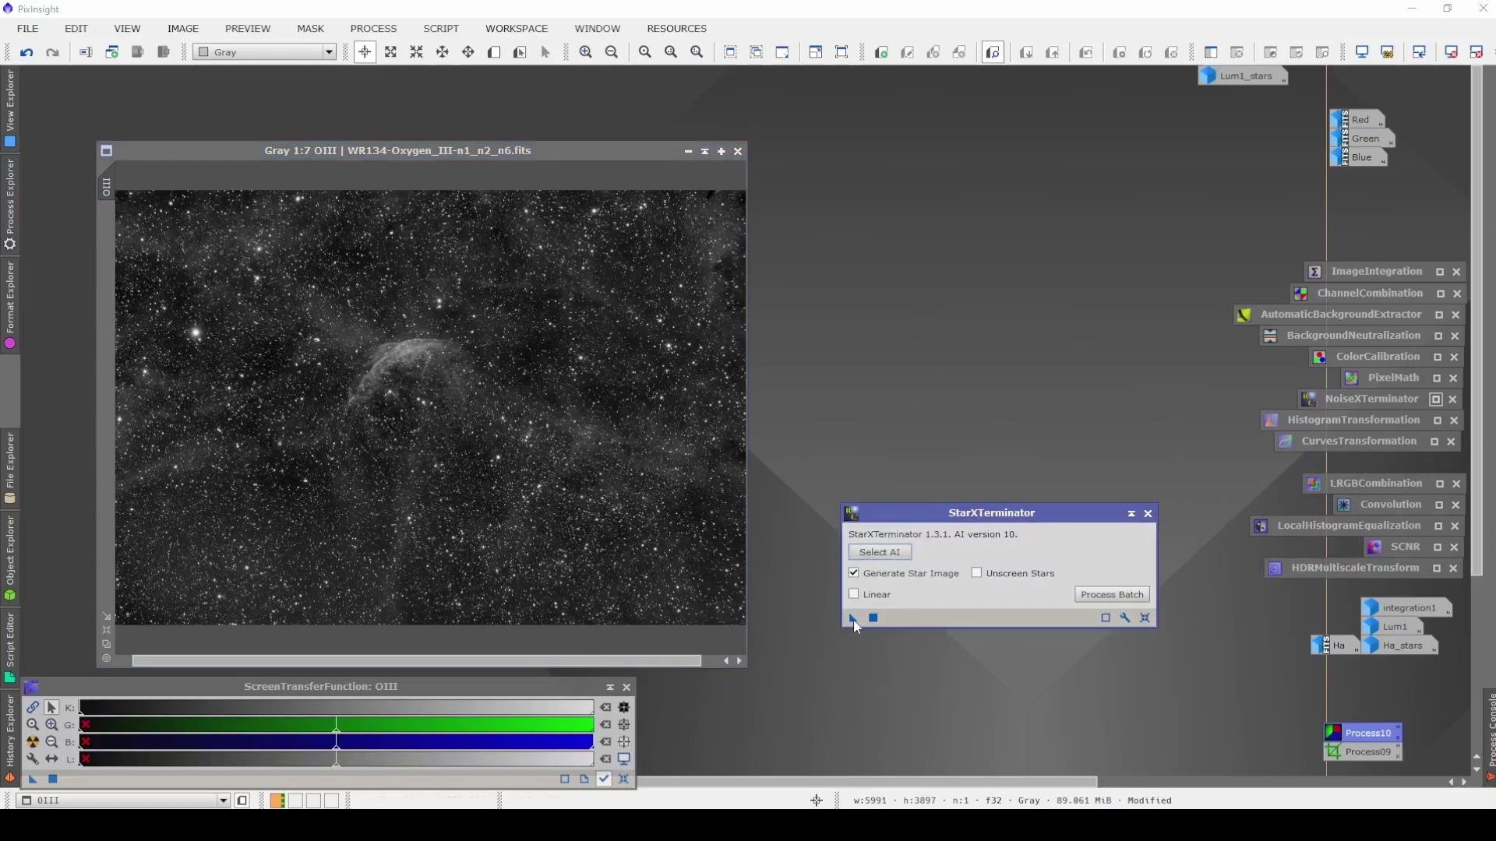
left_click_drag(621, 446, 619, 449)
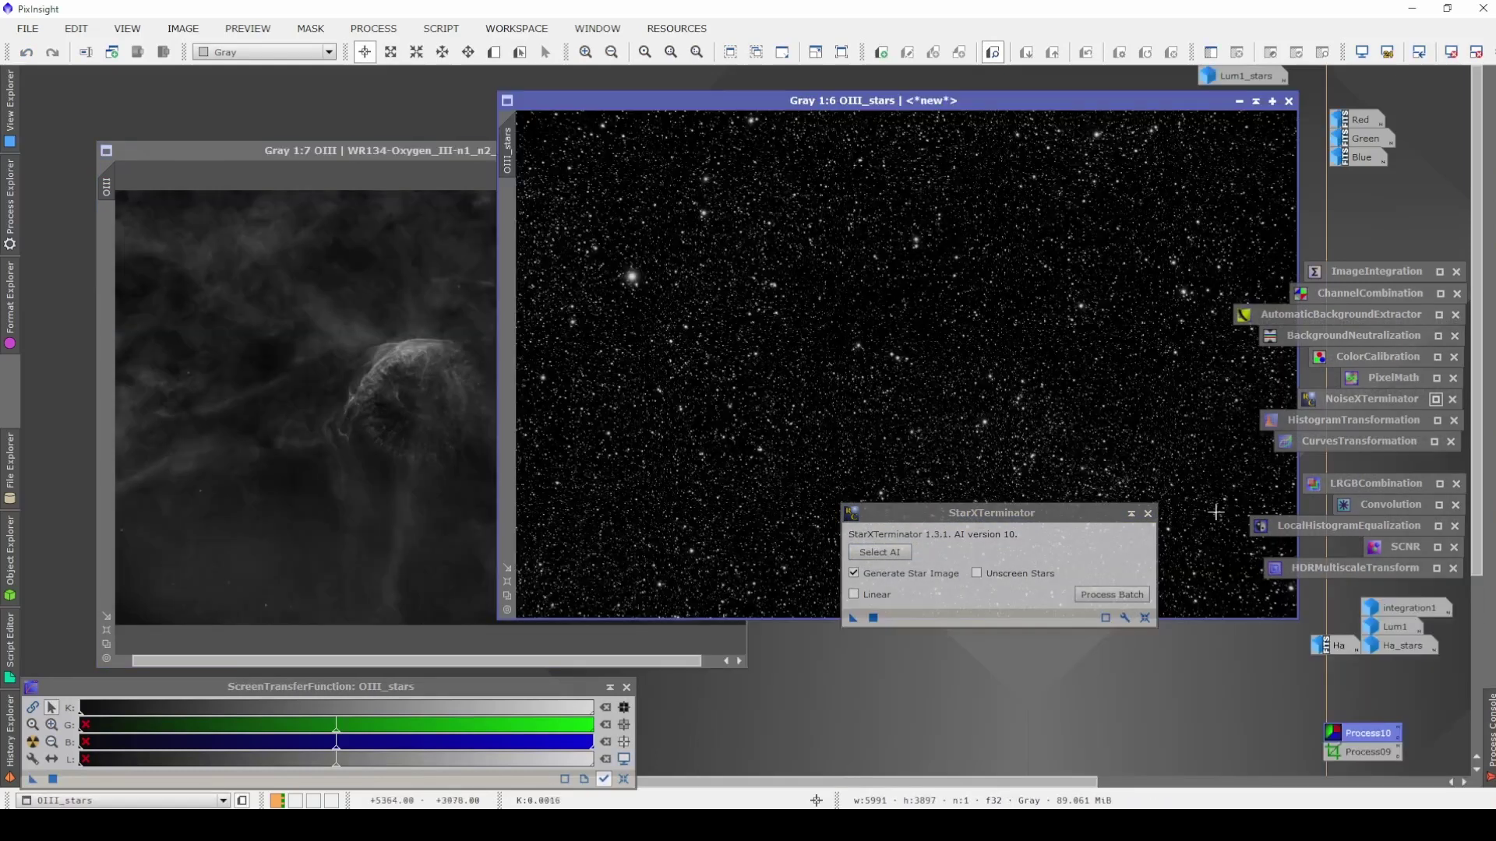
left_click(1132, 514)
left_click(1239, 101)
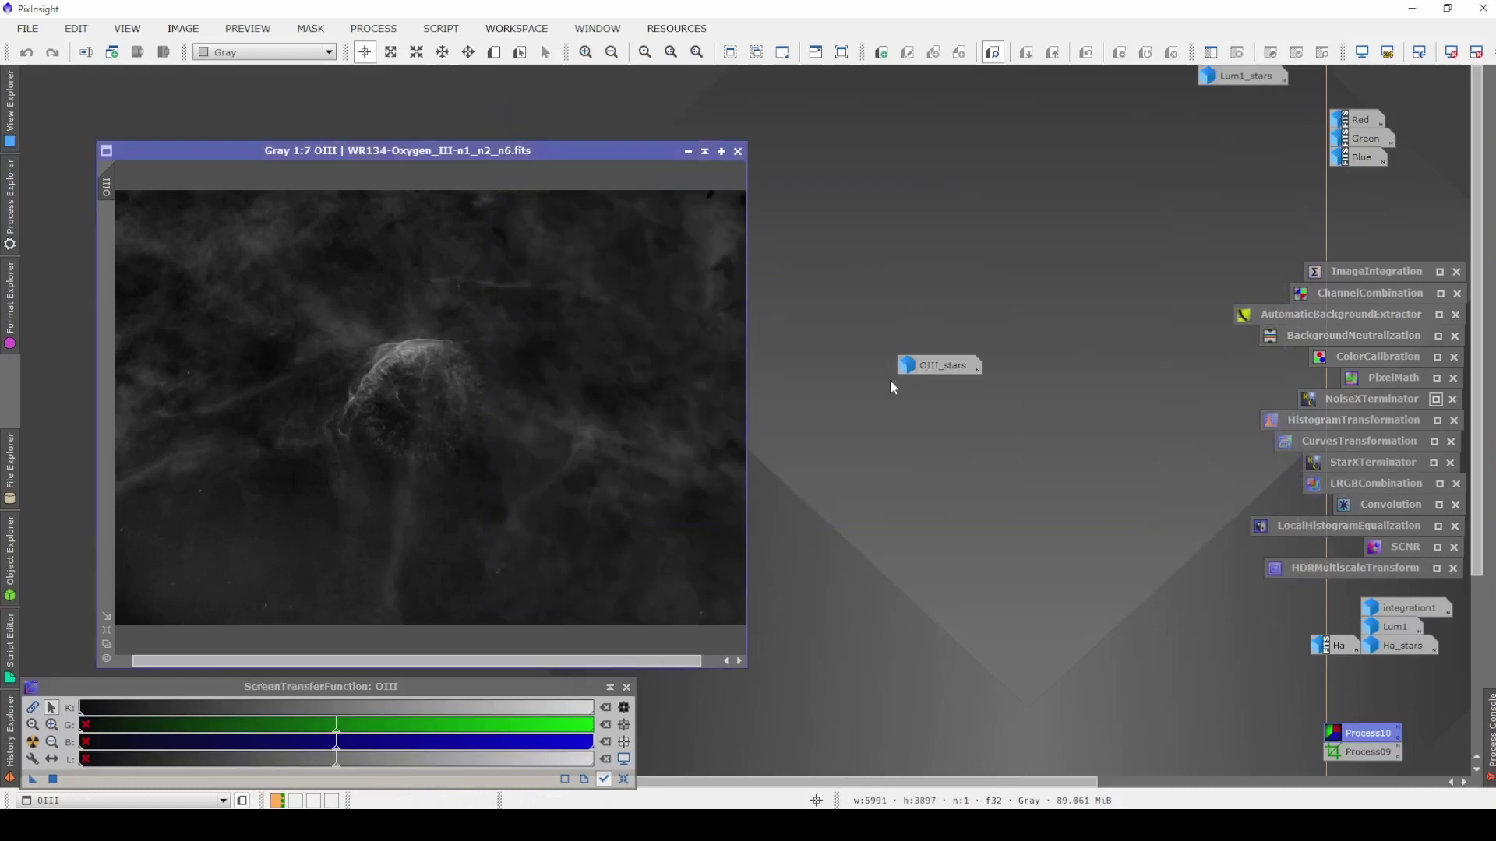
left_click_drag(939, 365, 1402, 666)
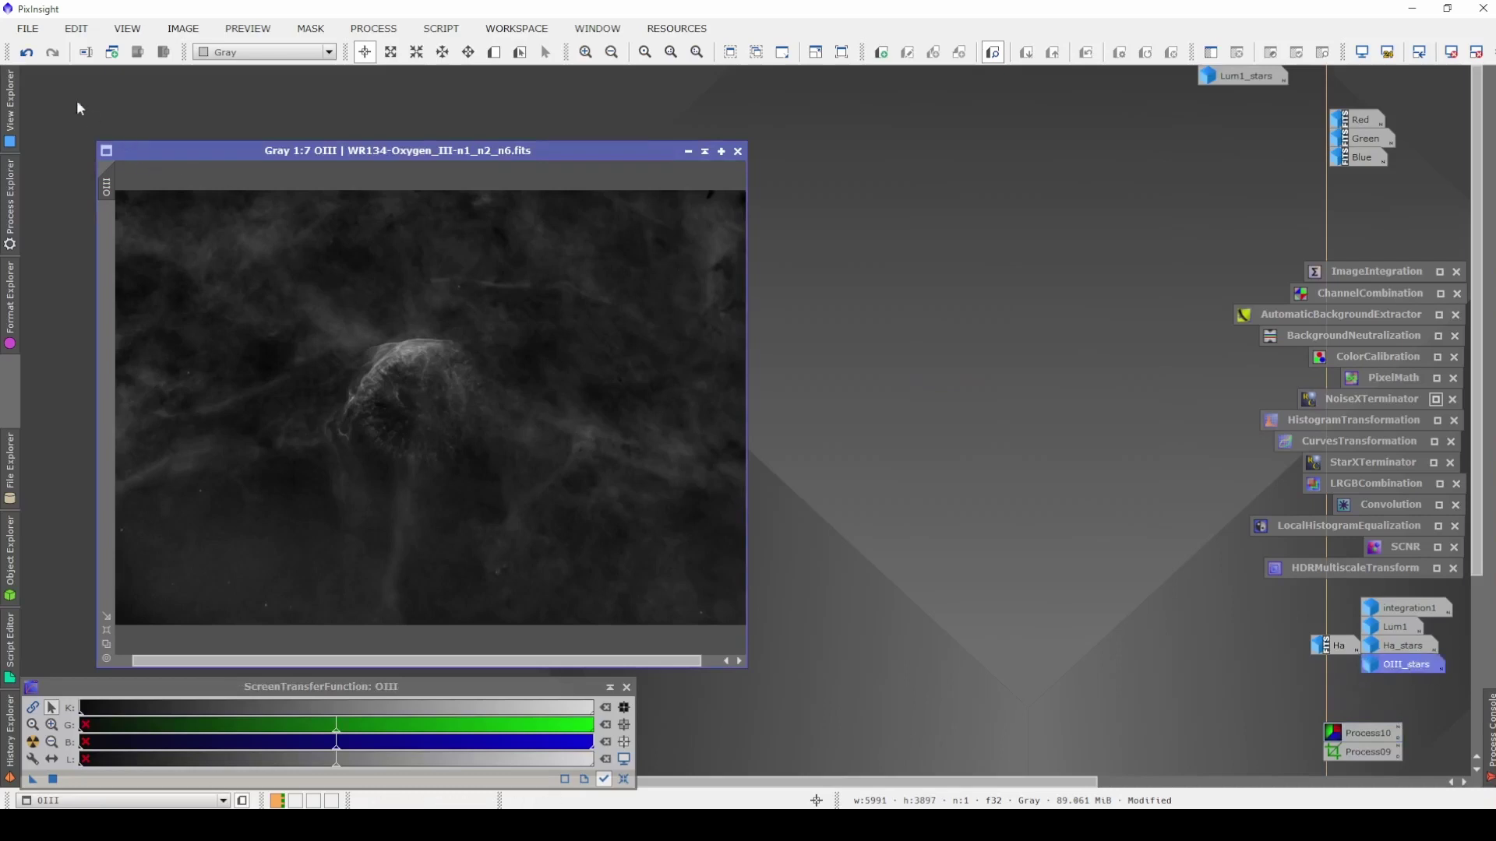
Start saving the starless OIII image under a new name in the 2022-07-15 folder inside 4. PixPS.
left_click(28, 28)
left_click(31, 180)
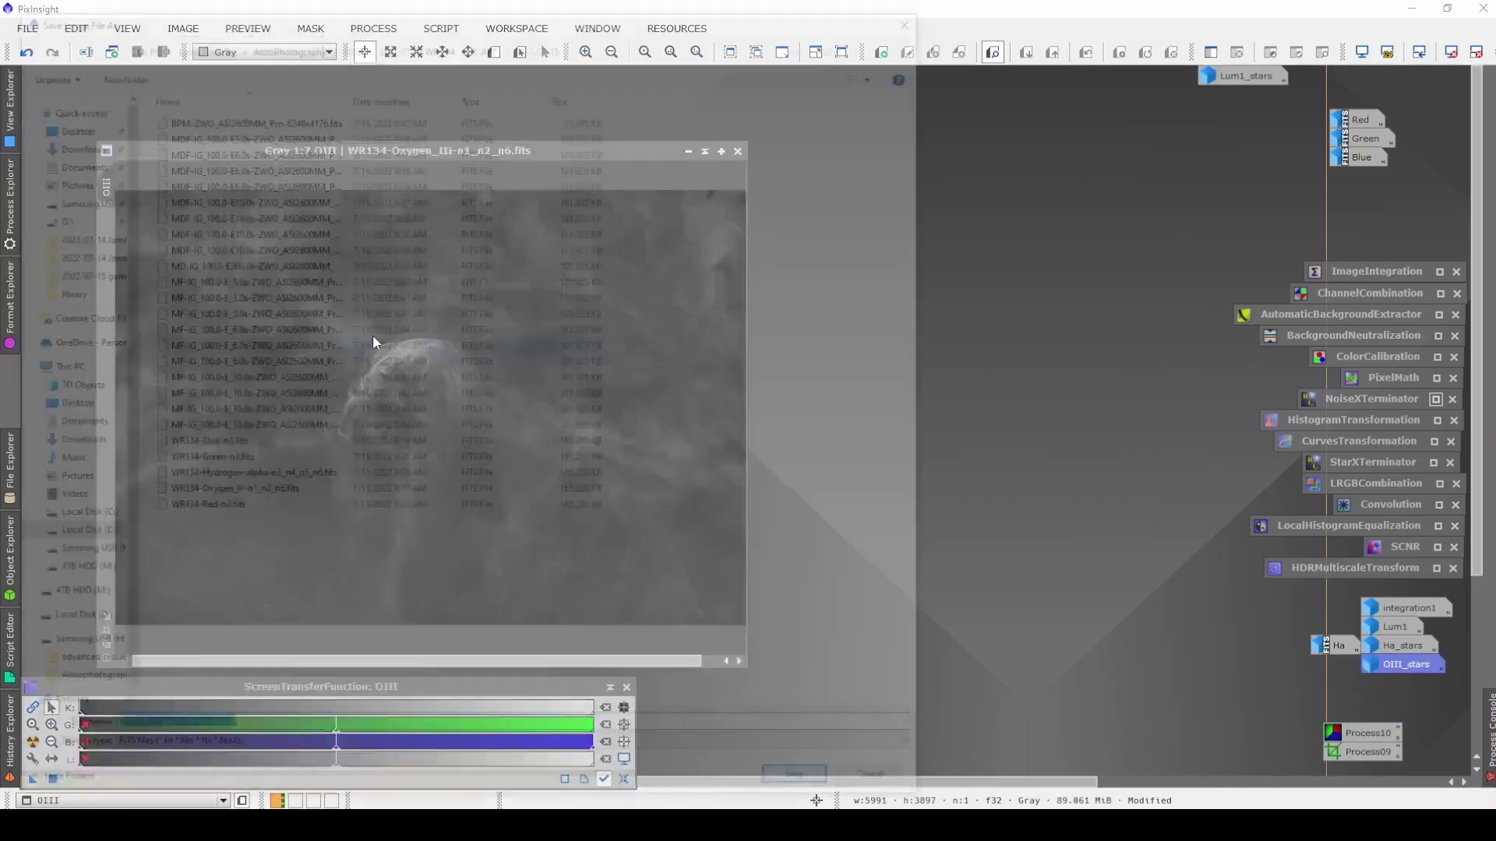
key("alt+Up")
key("alt+Up")
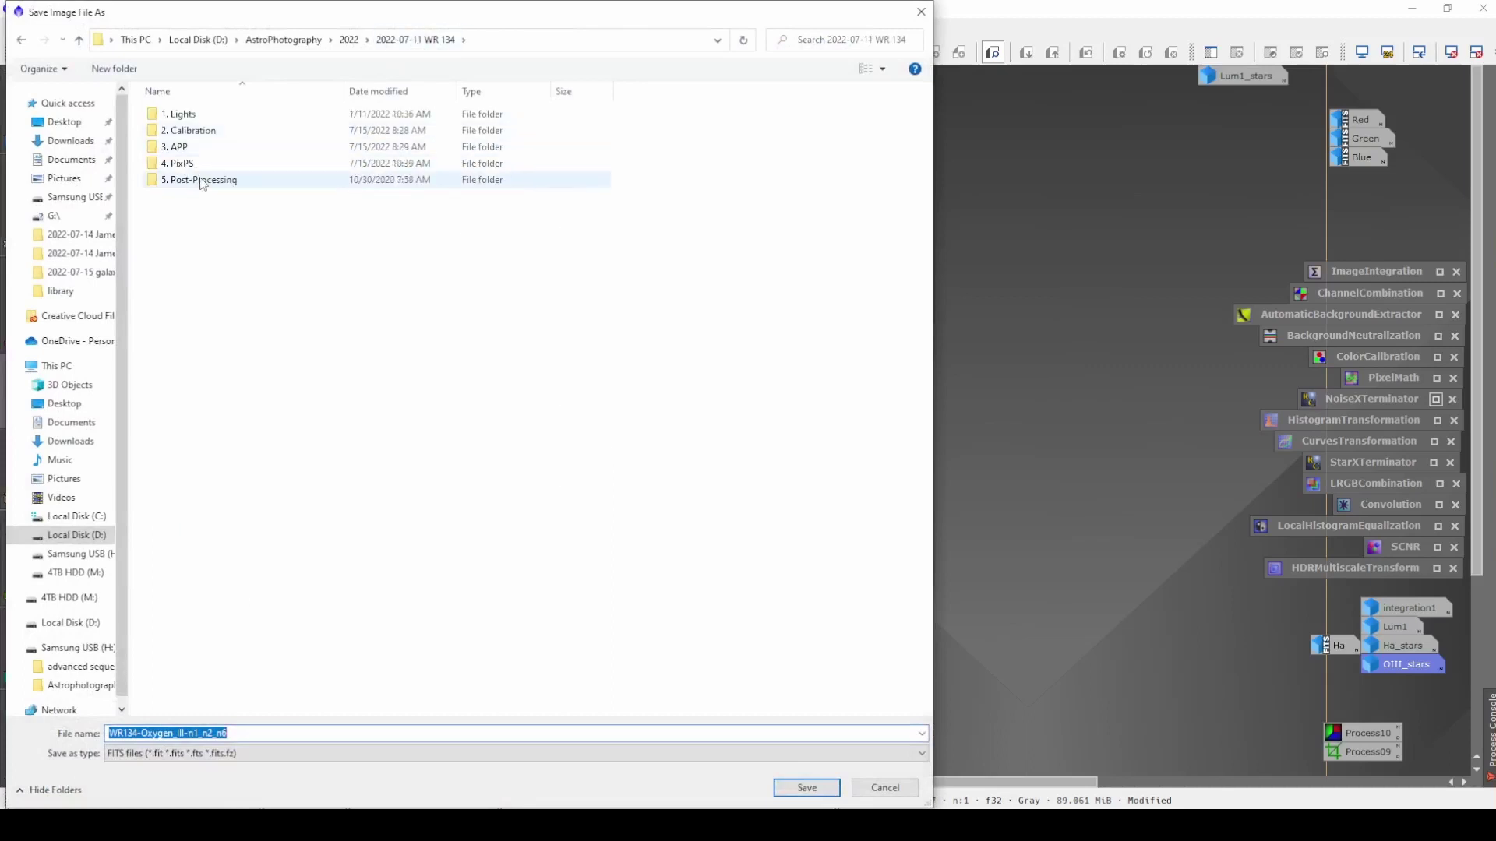
double_click(200, 179)
double_click(201, 130)
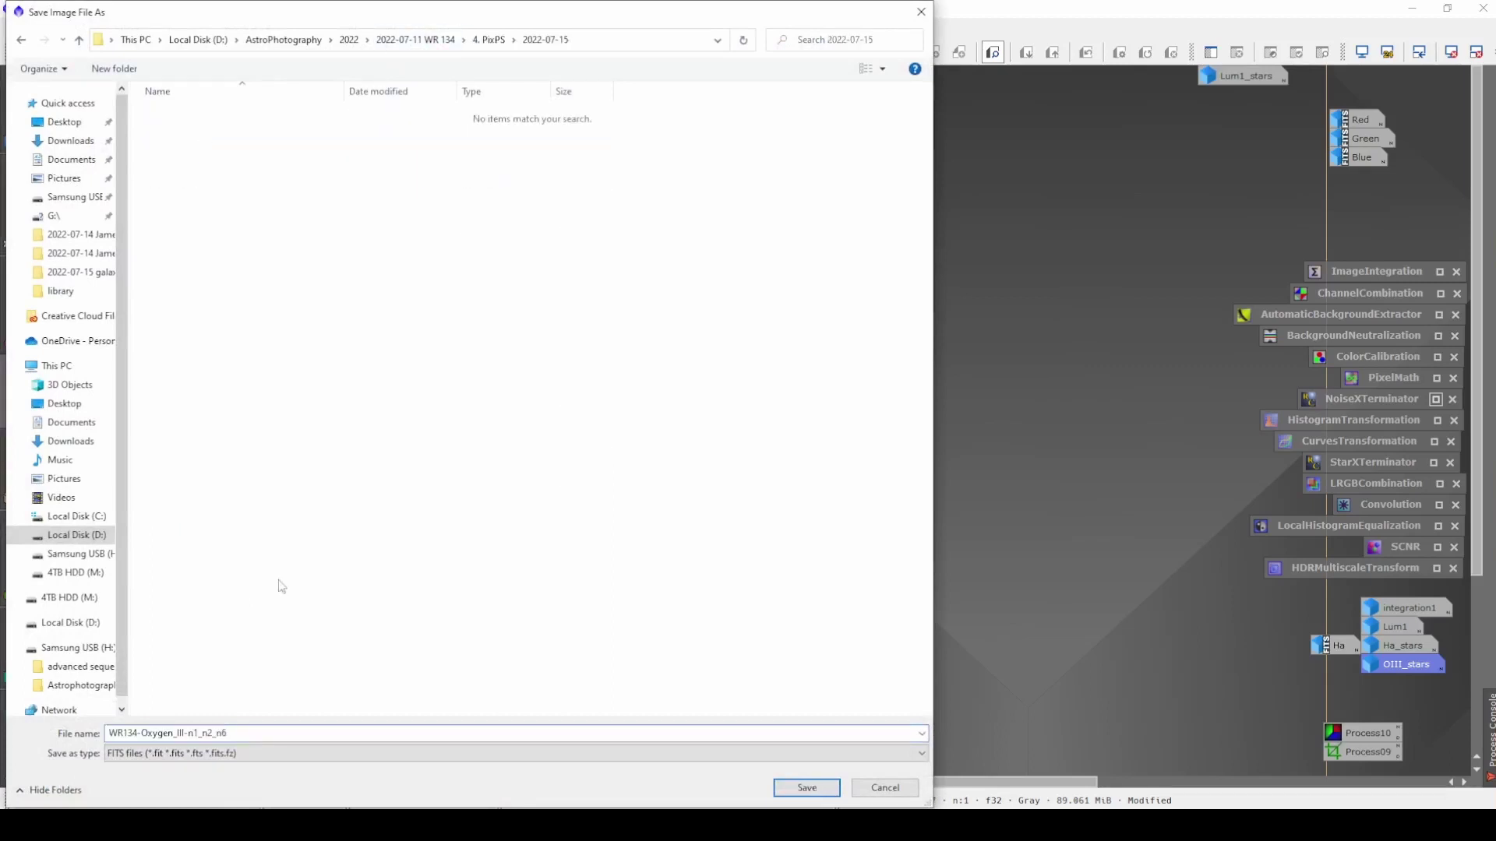
Save the starless OIII image as TIFF file OIII1, and stow its minimized window below Ha.
left_click(264, 733)
type("OIII1")
key("Tab")
key("Down")
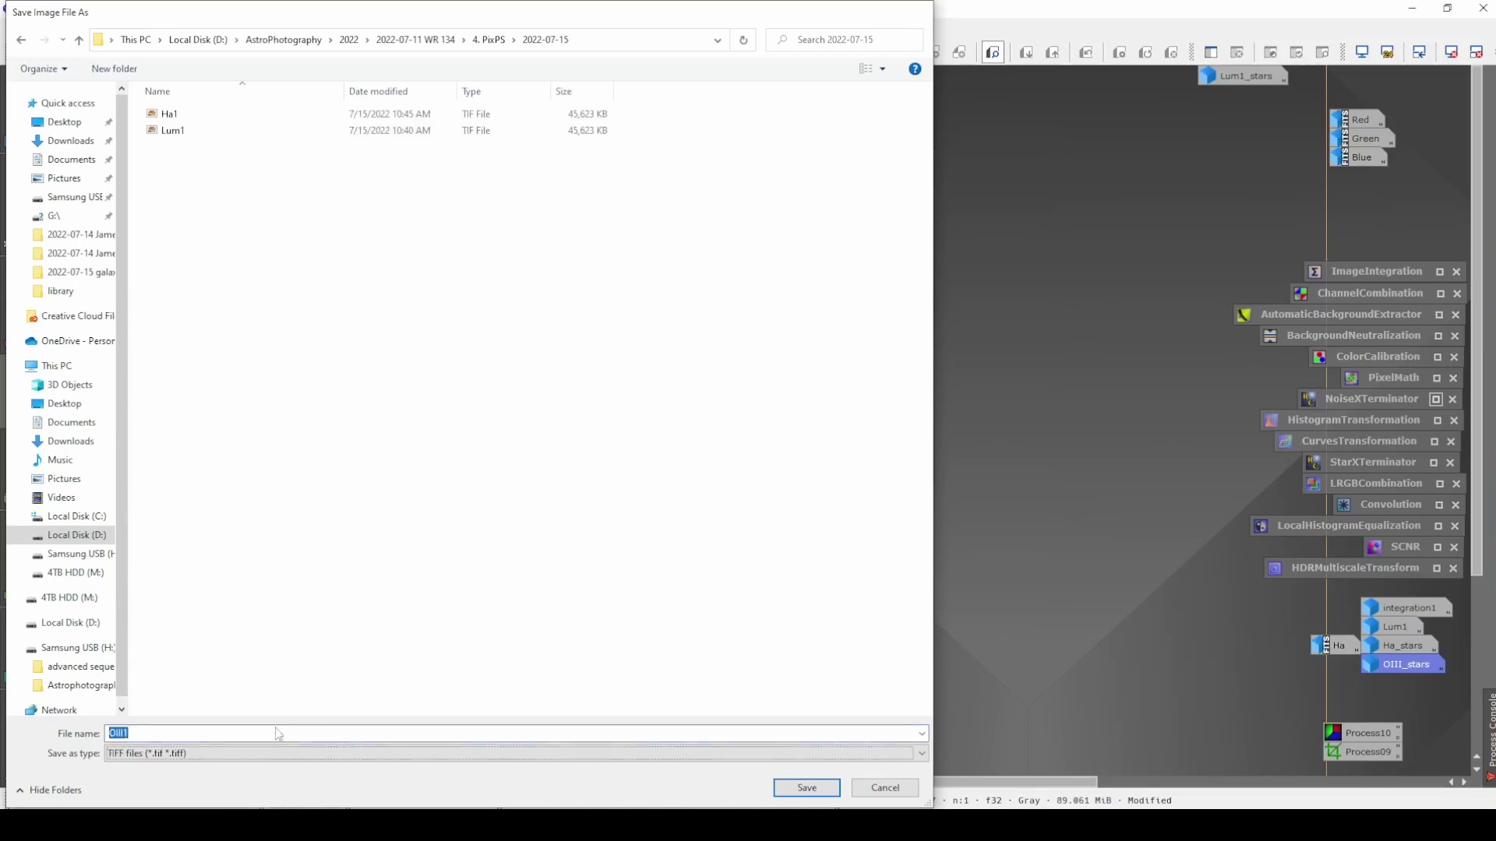
key("Return")
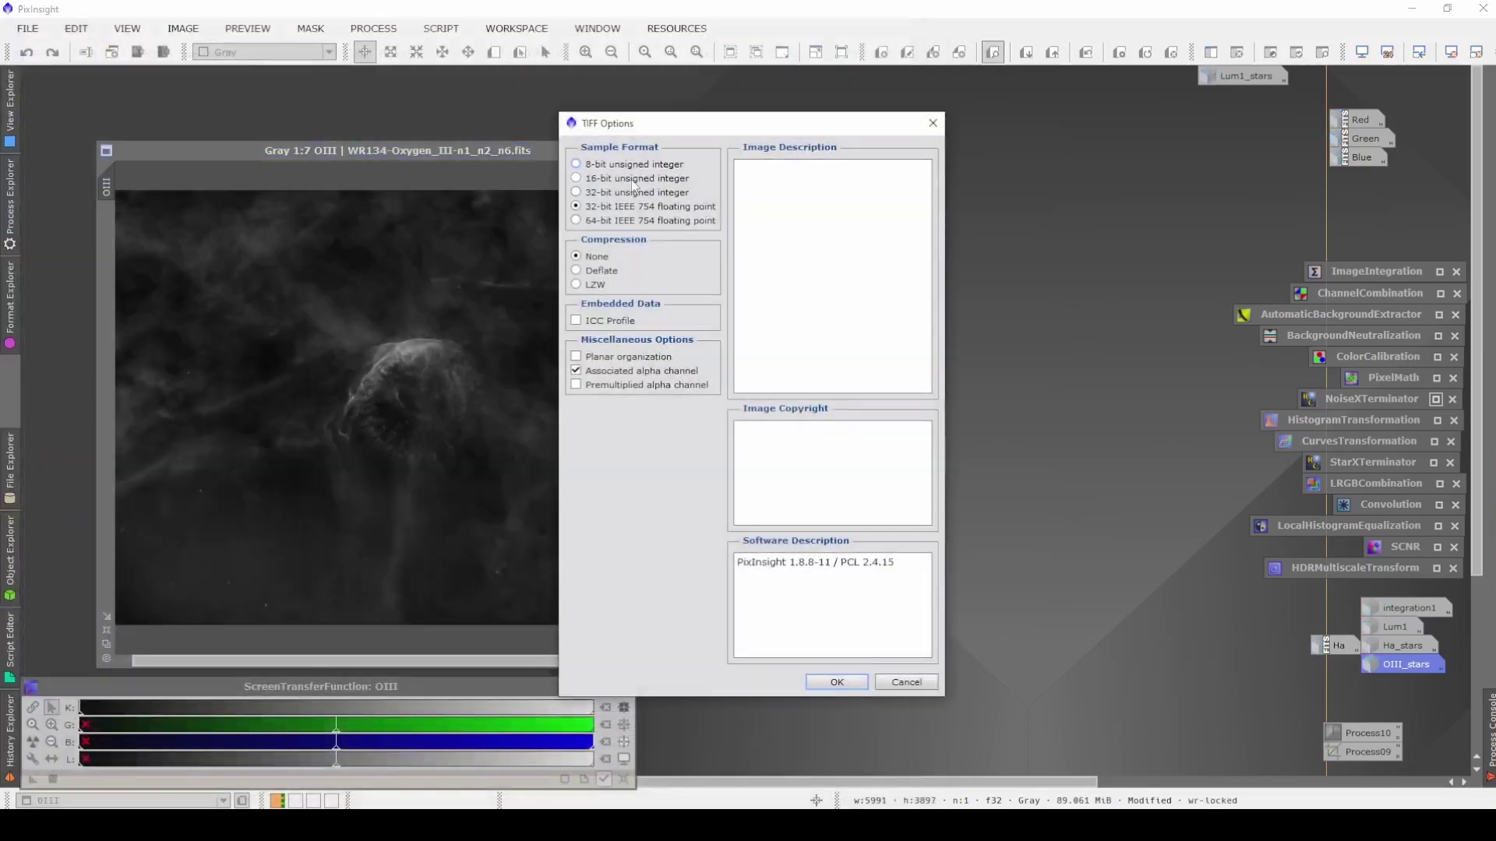
left_click(840, 685)
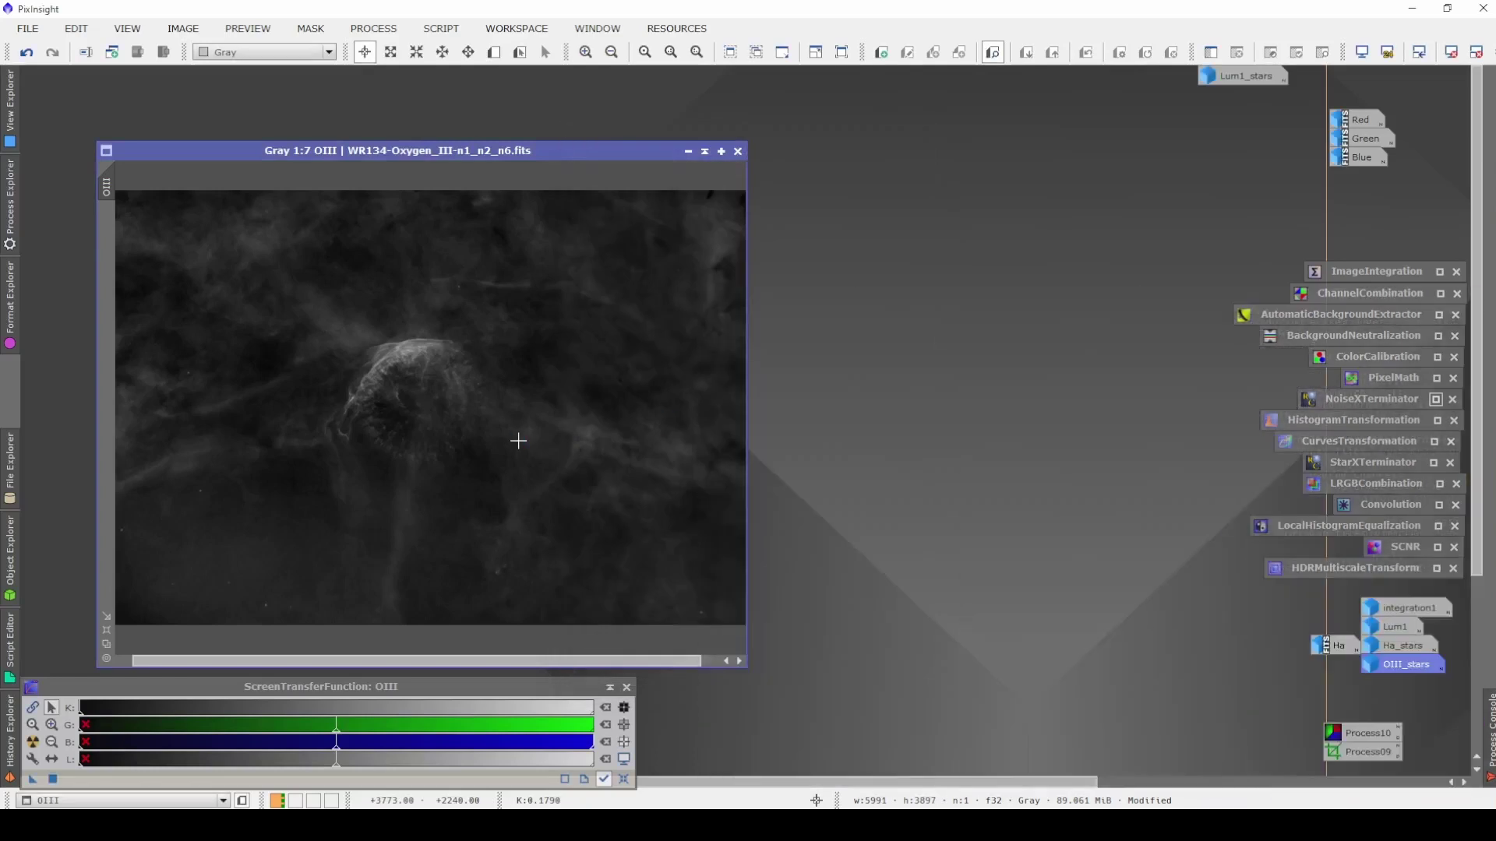
left_click(690, 153)
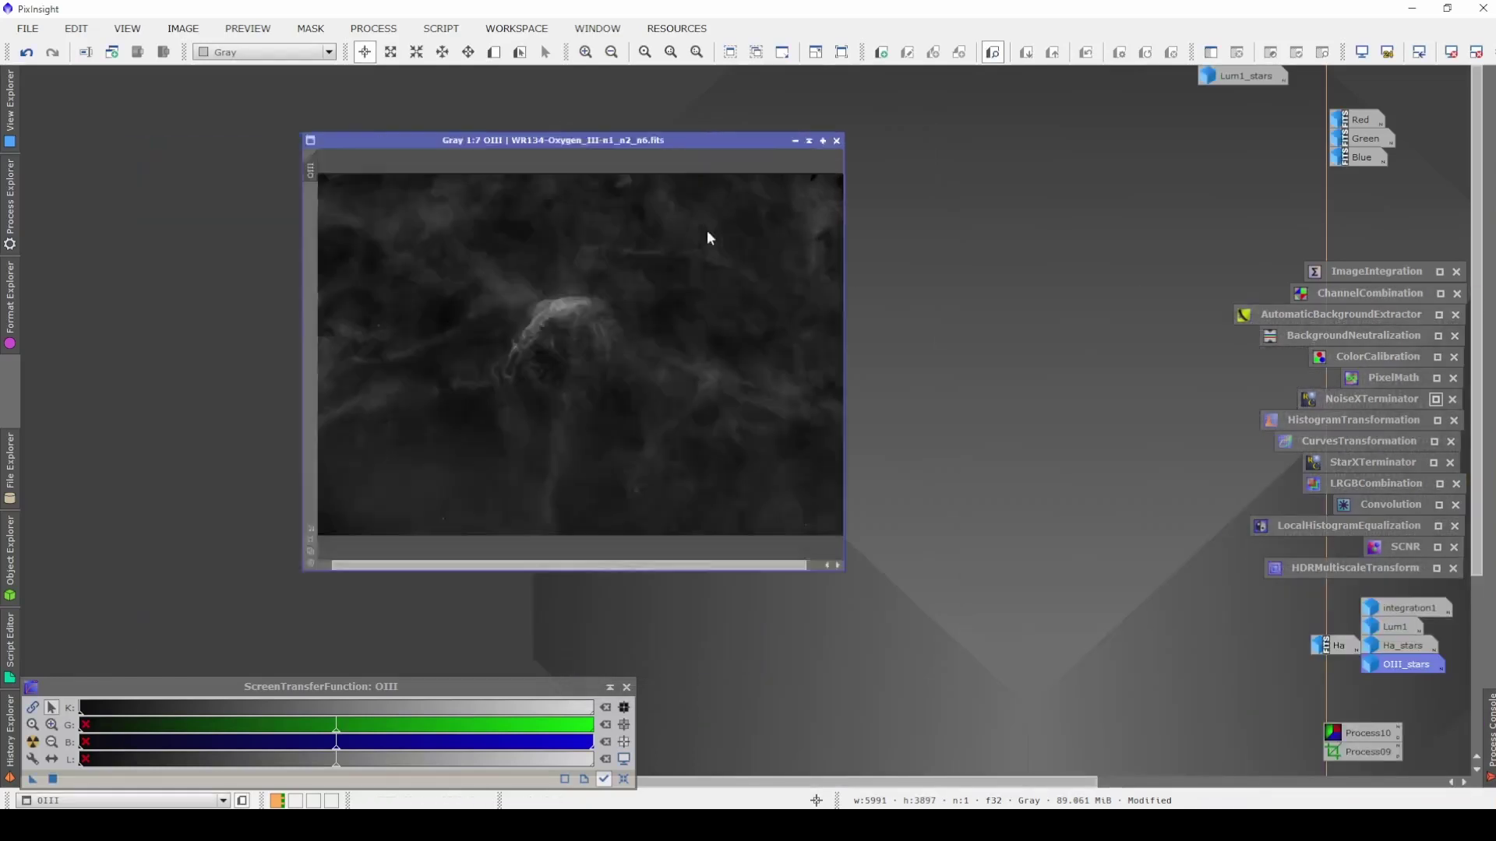
left_click_drag(1373, 100, 1340, 664)
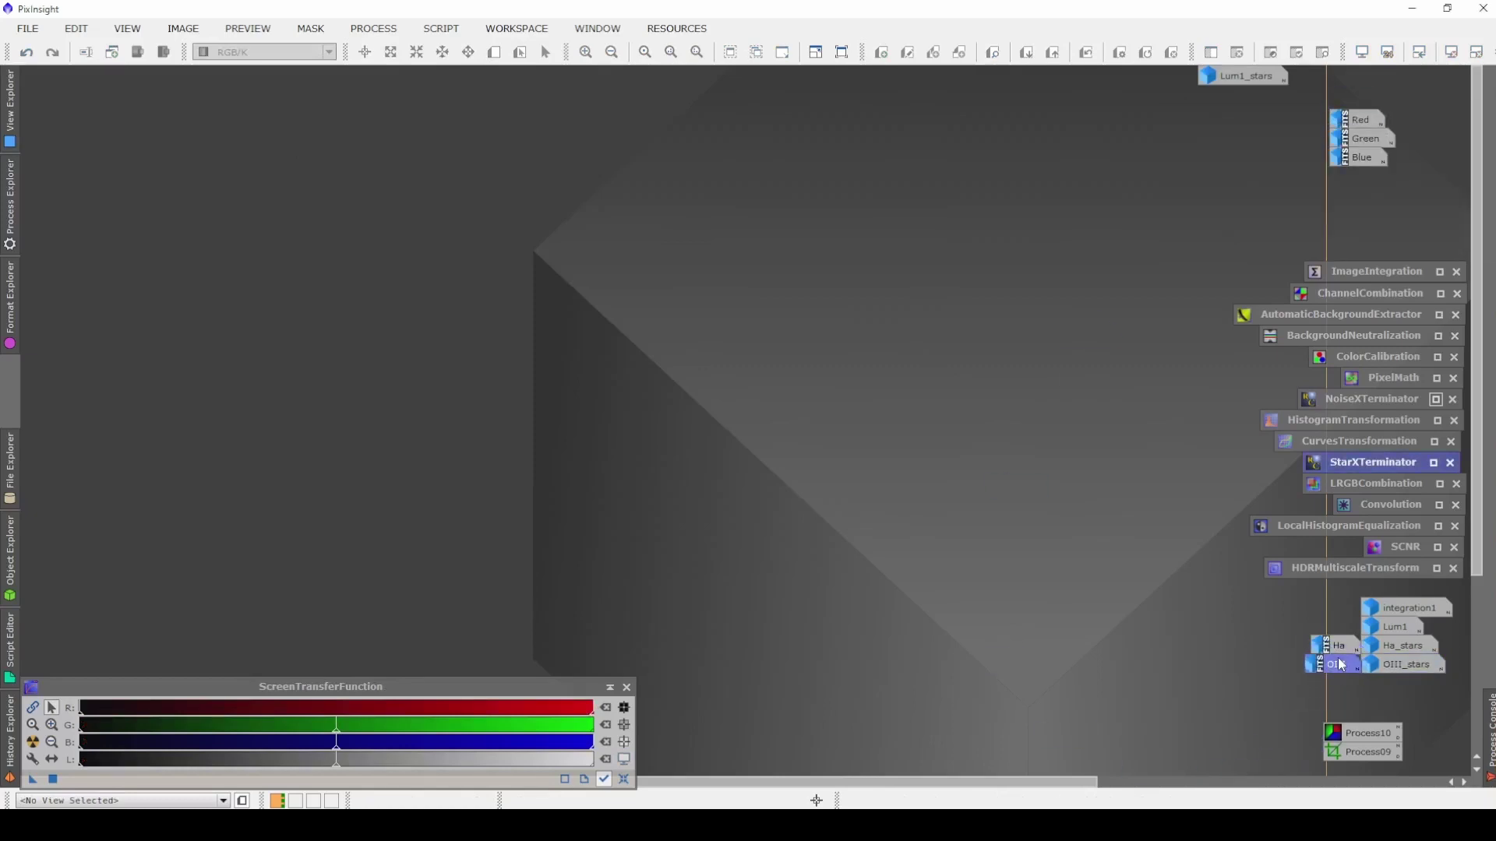
Combine the Red, Green and Blue images into a new RGB image using ChannelCombination, and close the process.
double_click(1354, 293)
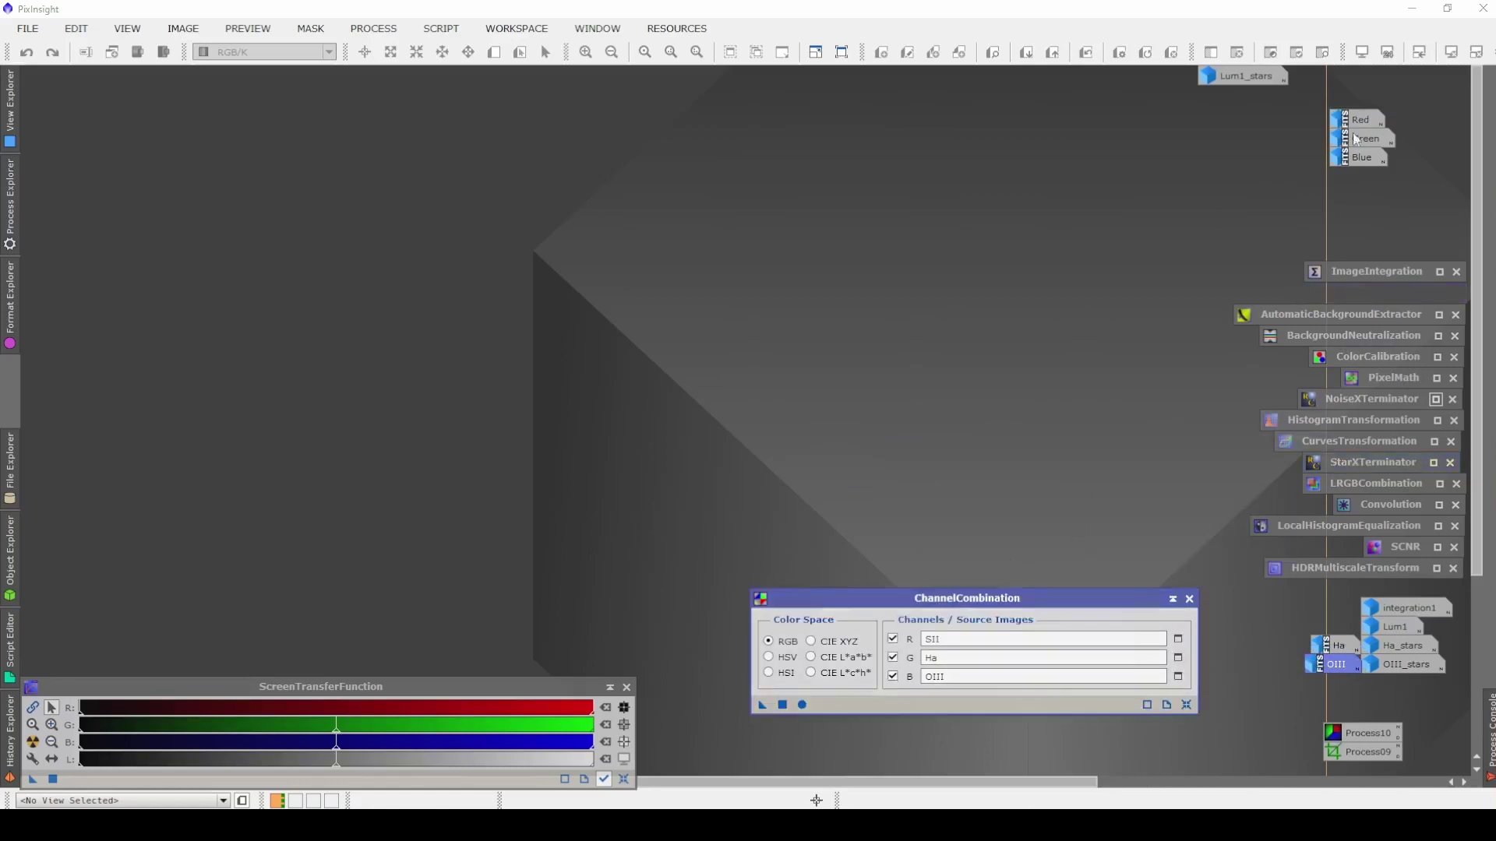
left_click_drag(1362, 117, 1013, 639)
left_click_drag(1370, 143, 1005, 662)
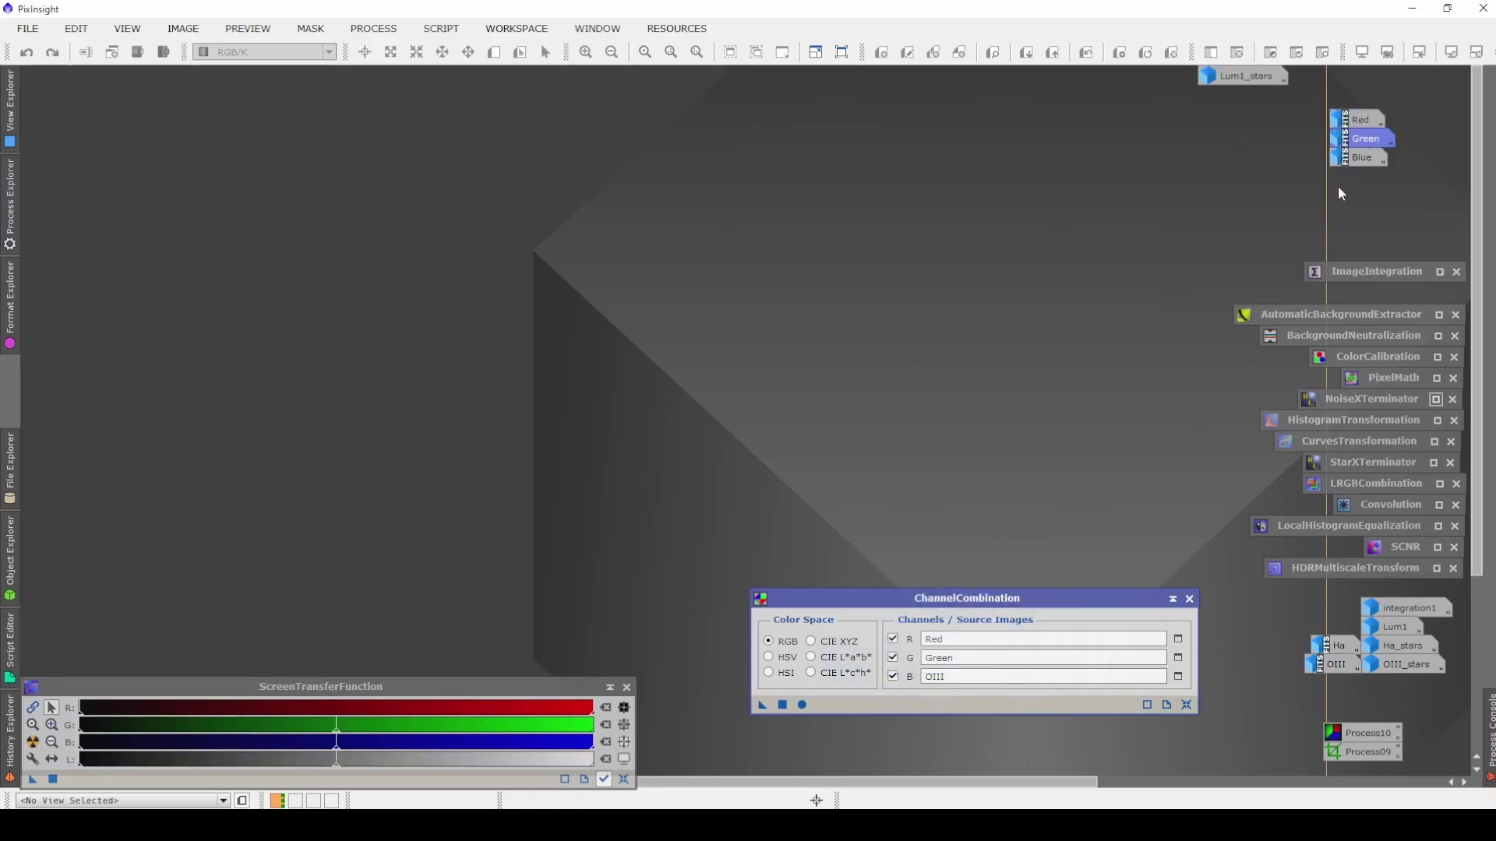
left_click_drag(1357, 158, 986, 675)
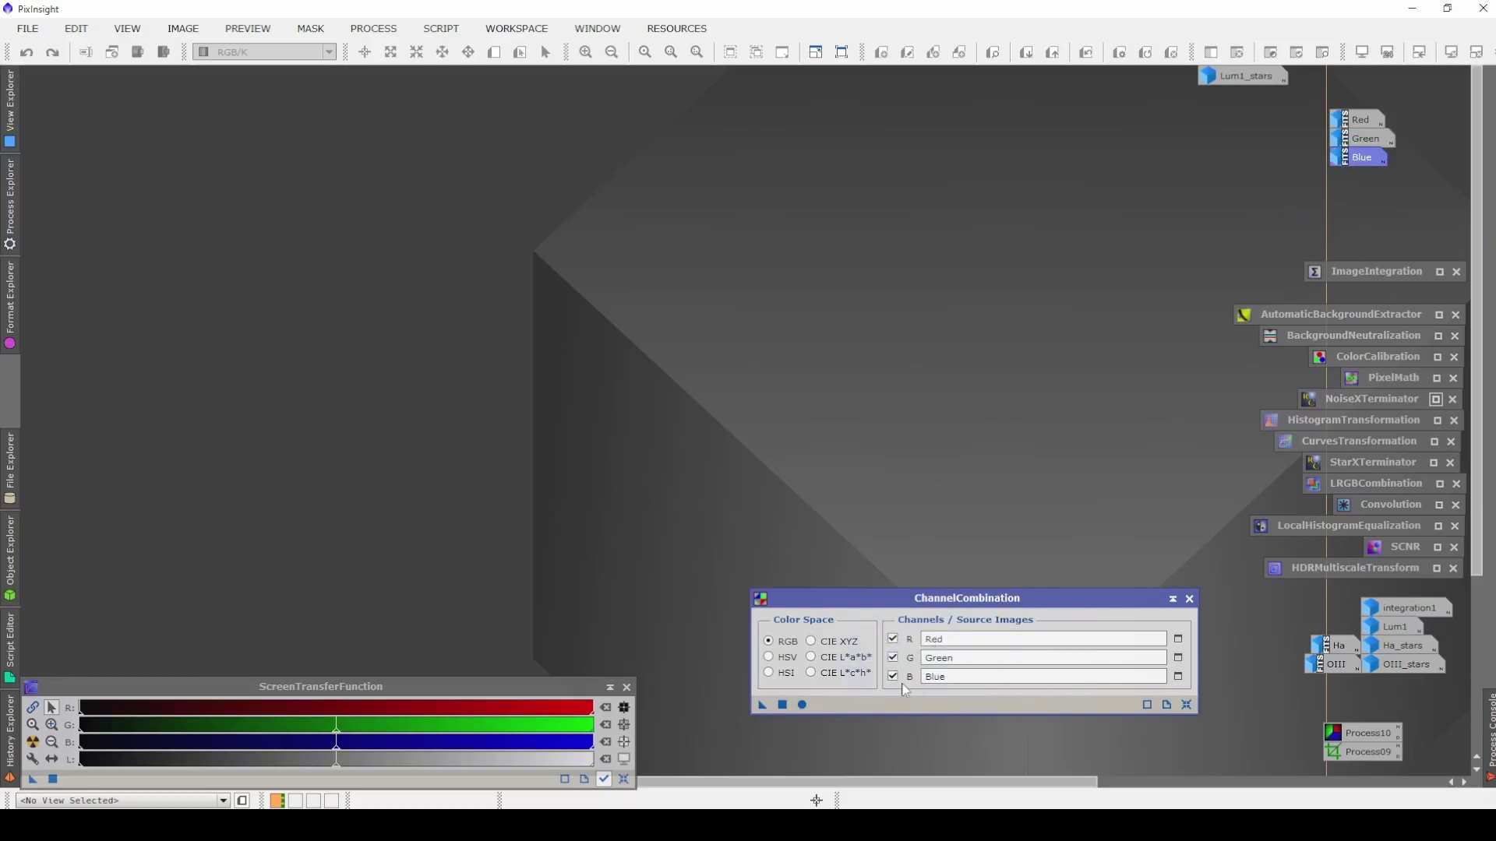
left_click(803, 707)
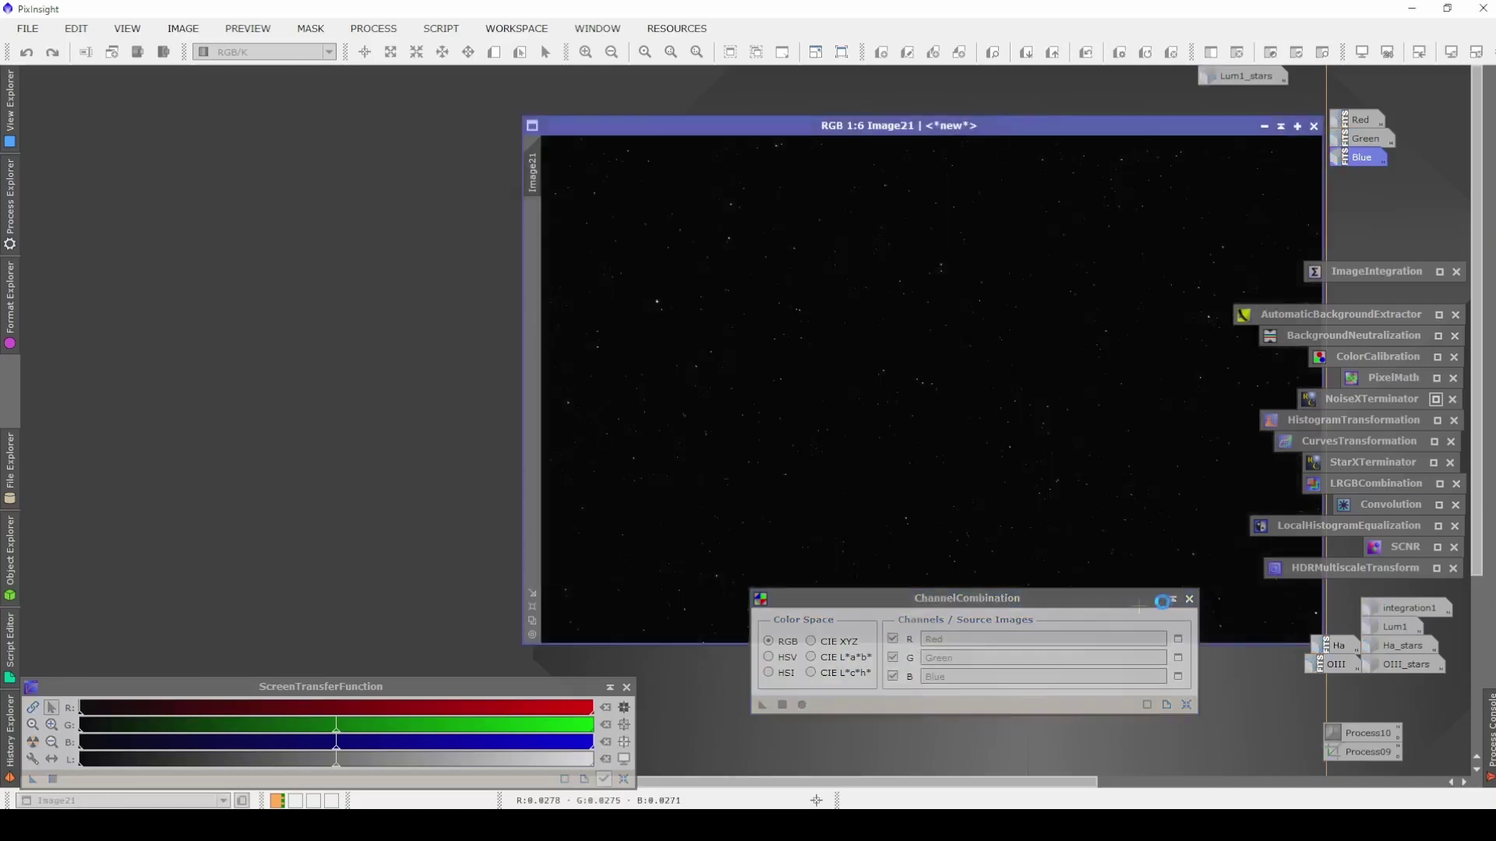
left_click(1189, 598)
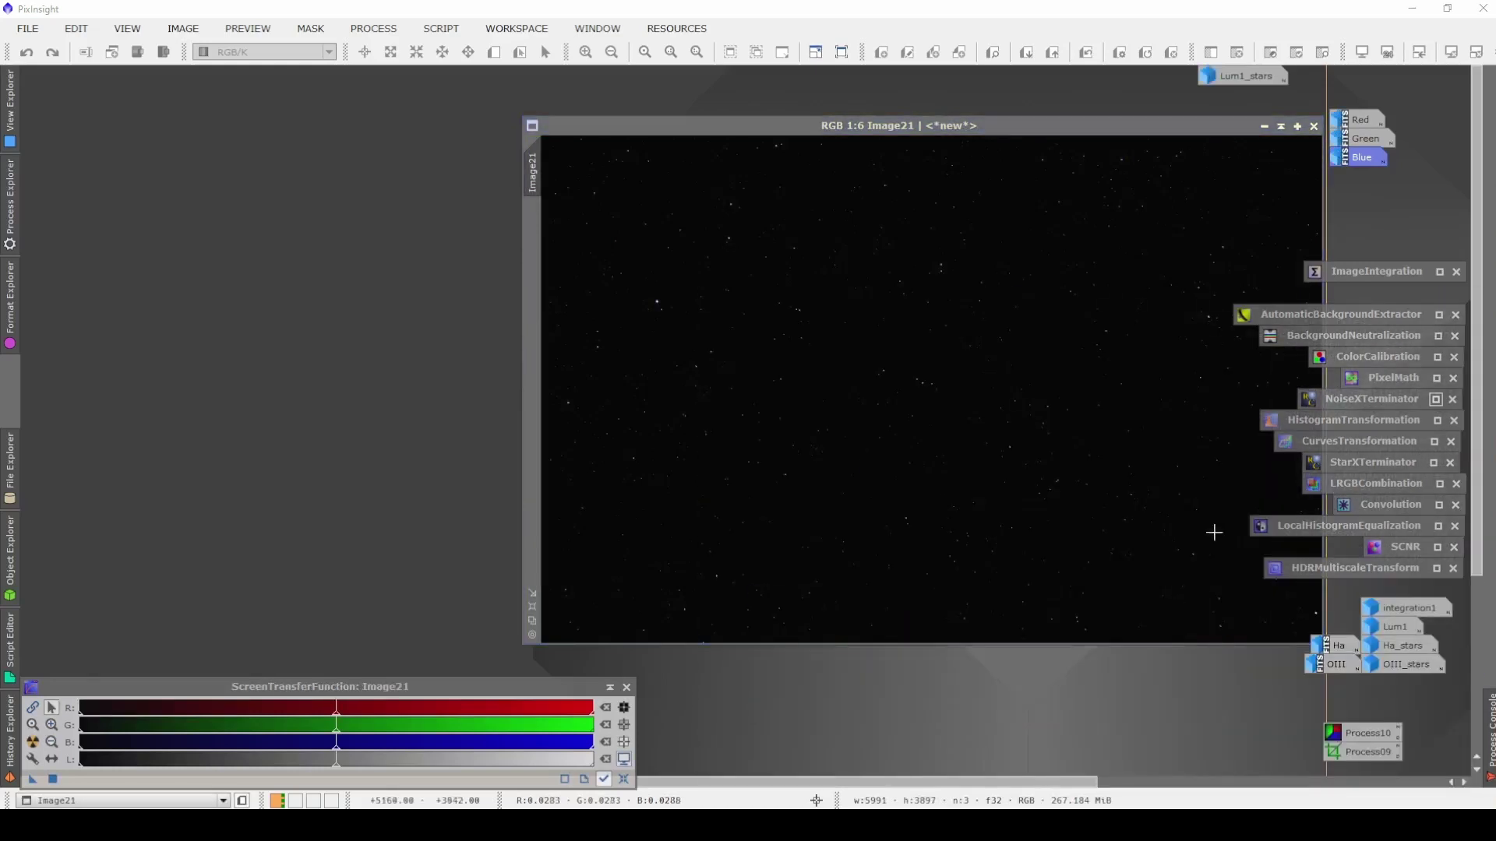
Auto-stretch the combined RGB image on screen and generate DynamicBackgroundExtraction samples with default radius 150 and 7 per row.
left_click_drag(1078, 130, 620, 121)
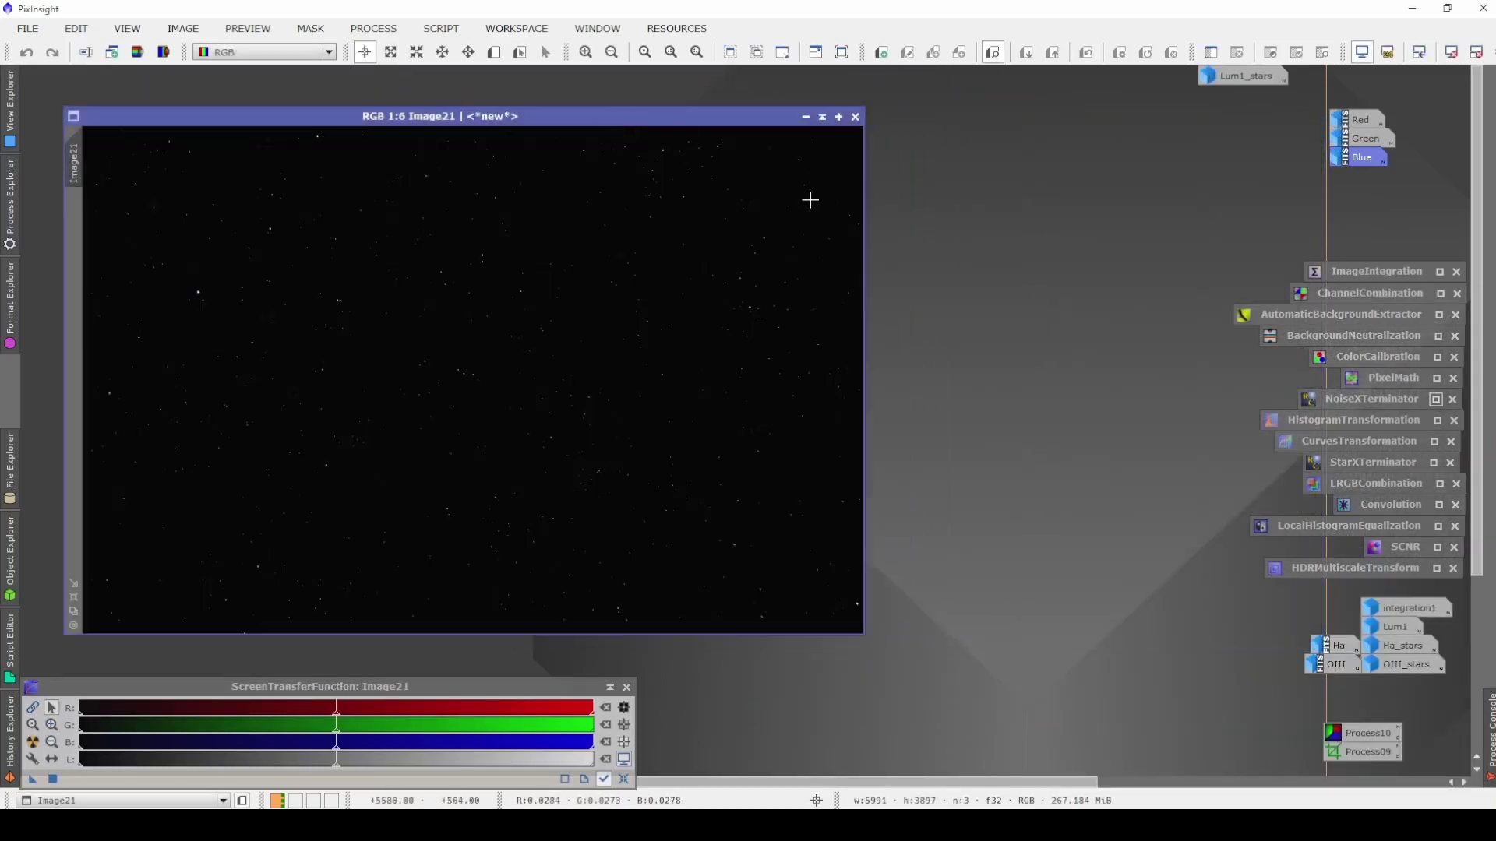
left_click(33, 741)
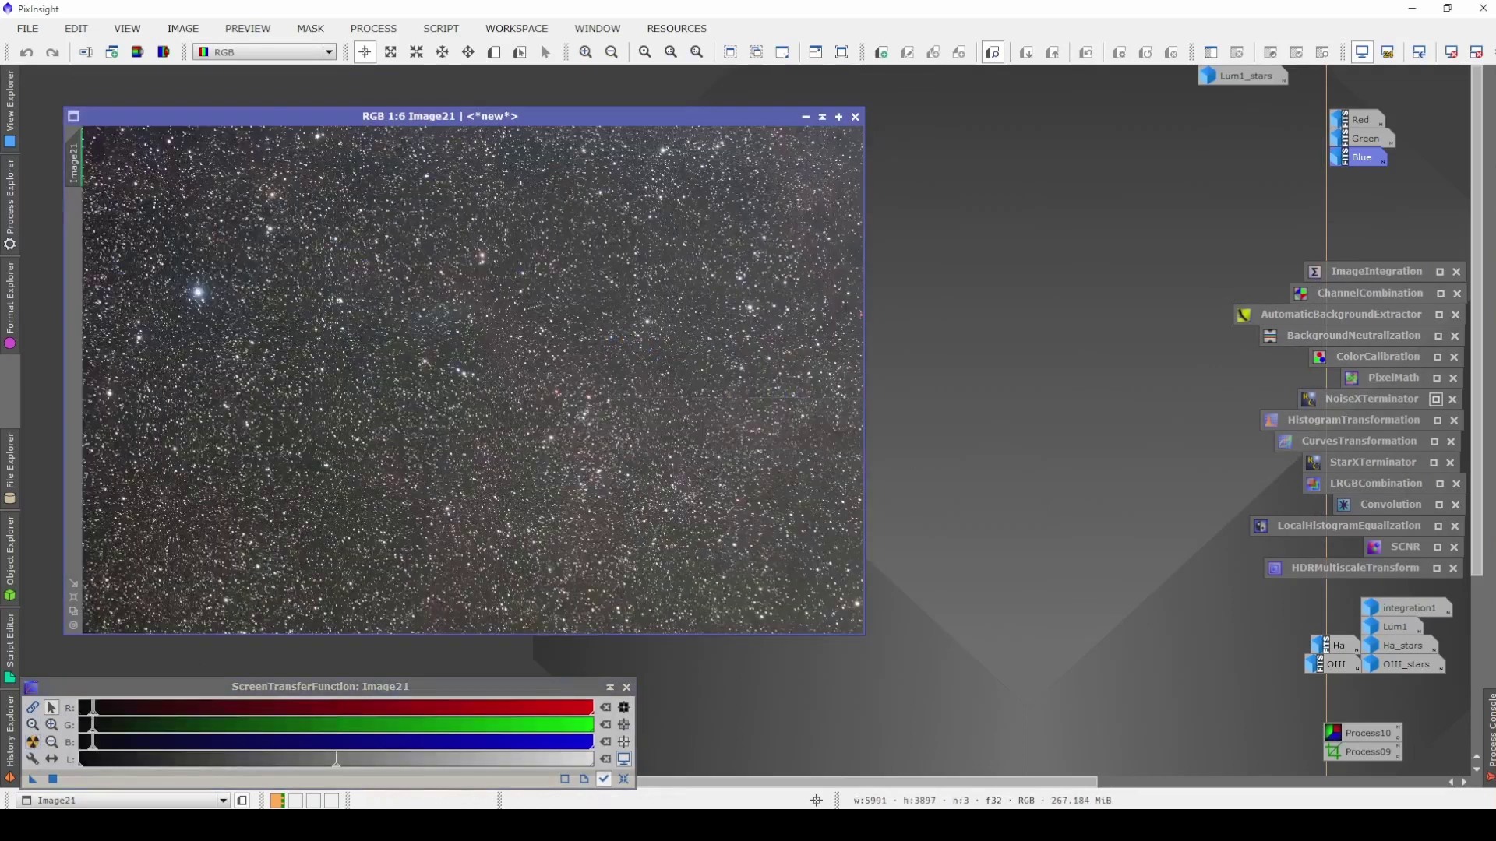
double_click(1349, 732)
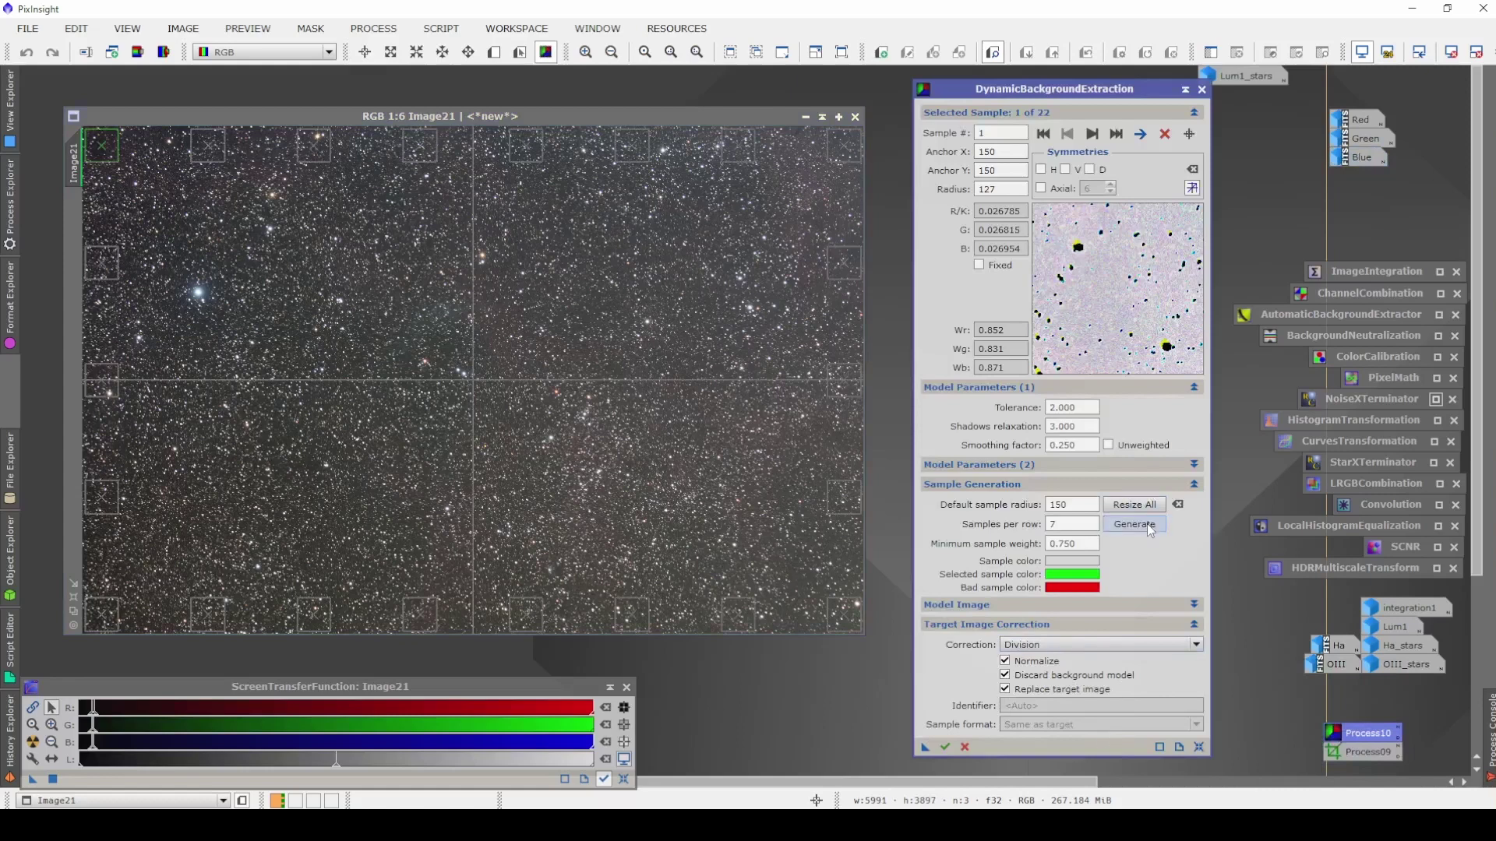
left_click(1147, 523)
Delete the interior background samples, keeping only those along the image's border.
left_click(222, 270)
key("Delete")
key("Delete")
key("Delete")
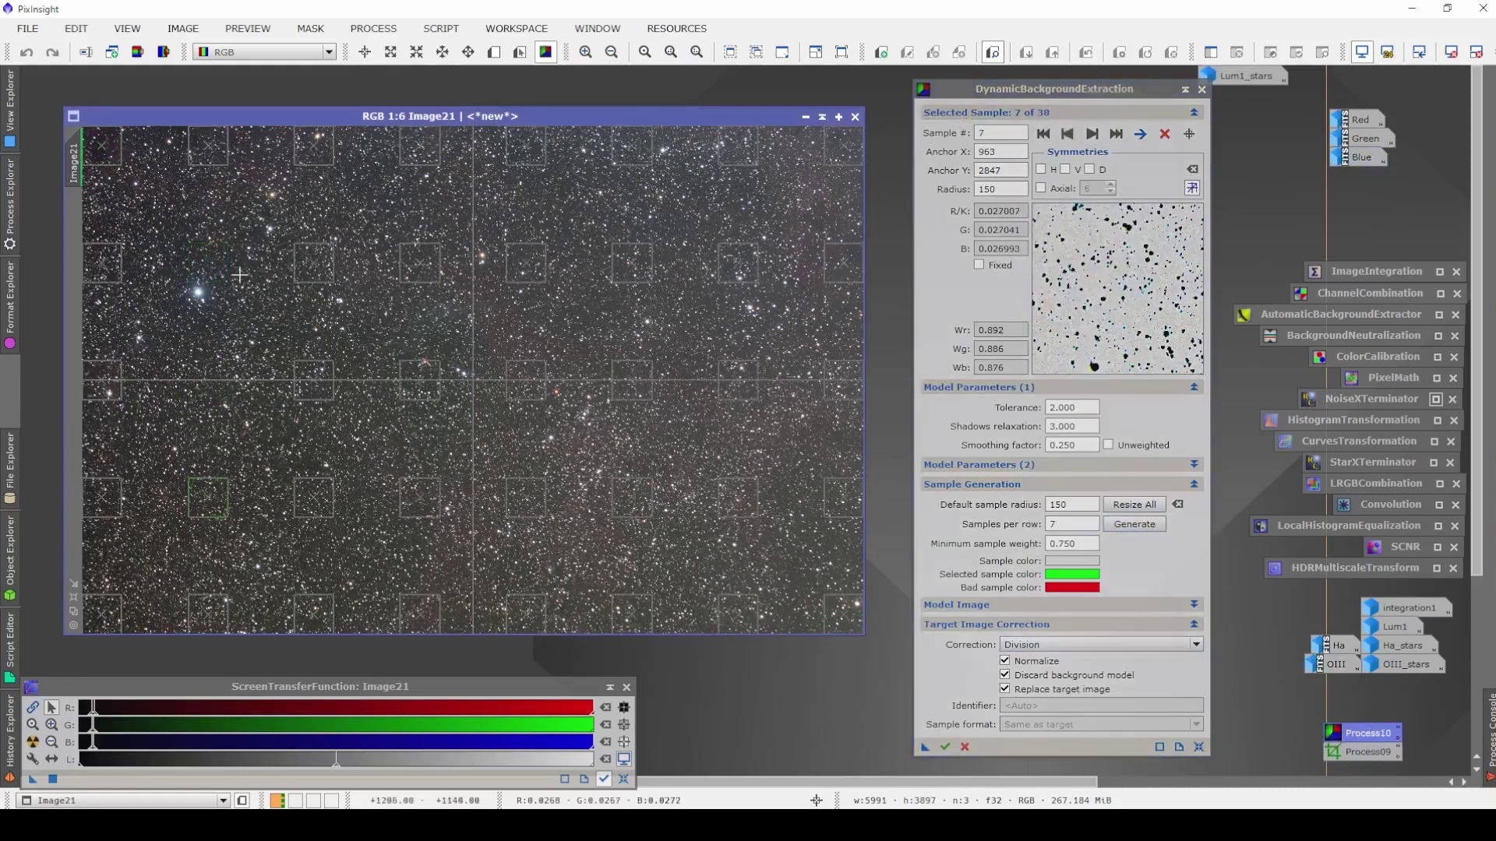
key("Delete")
key("Delete")
key("Delete")
key("Delete")
key("Delete")
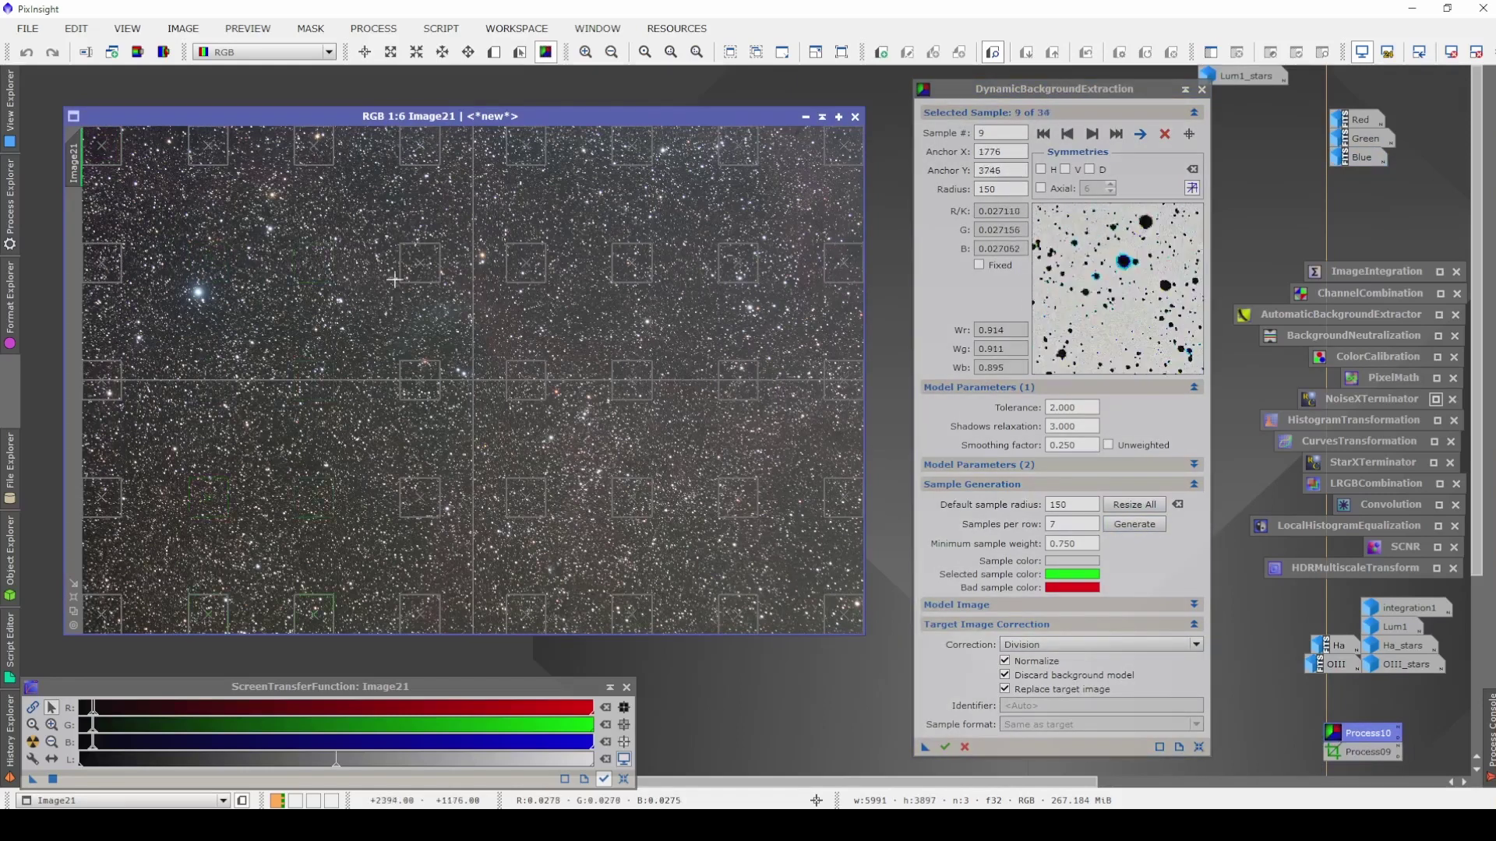
key("Delete")
key("Delete")
key("Delete")
key("Delete")
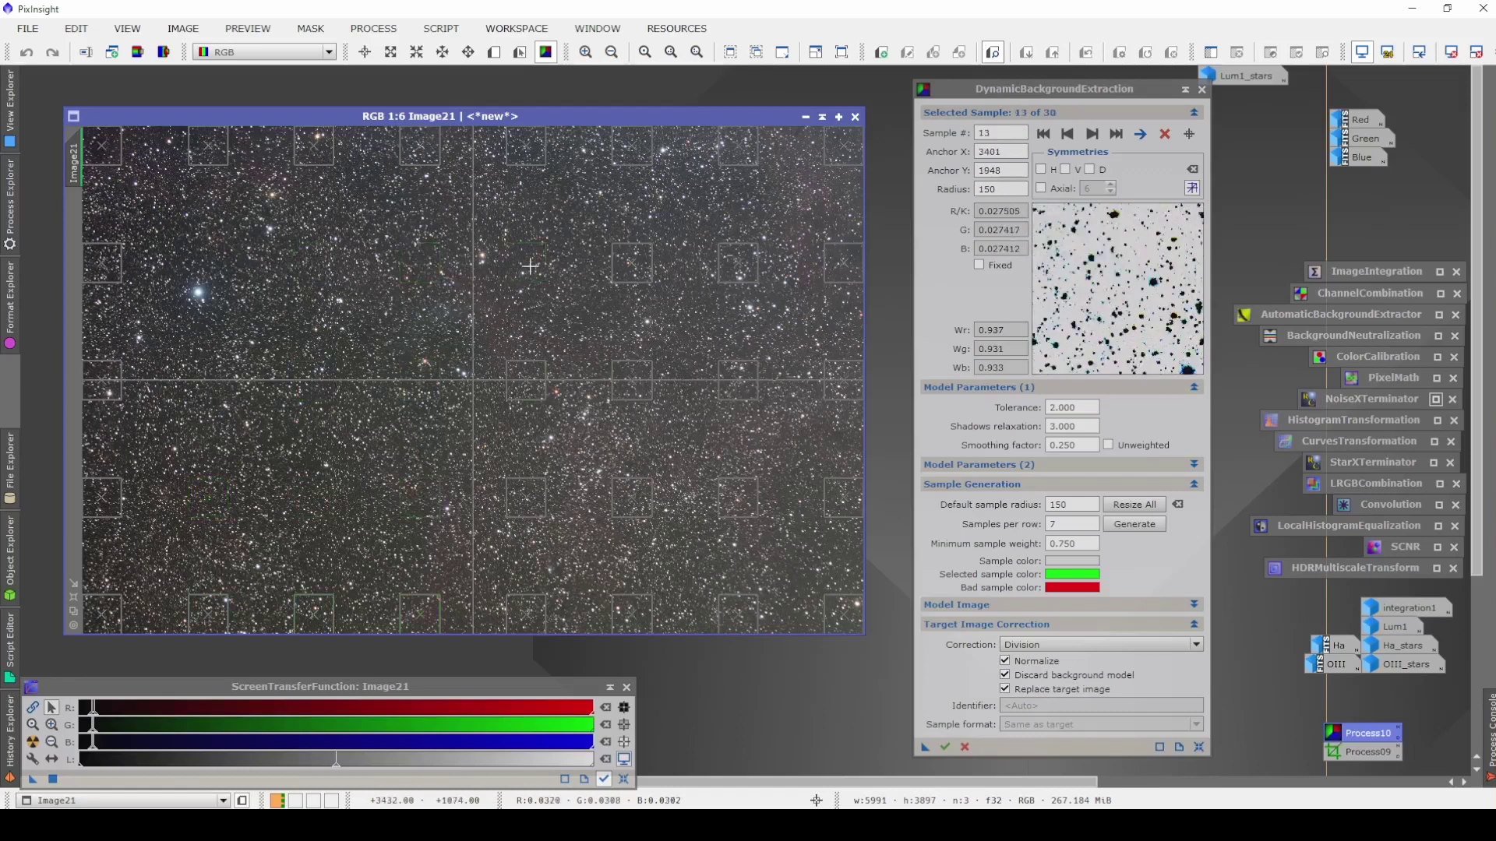
key("Delete")
key("Delete")
key("Delete")
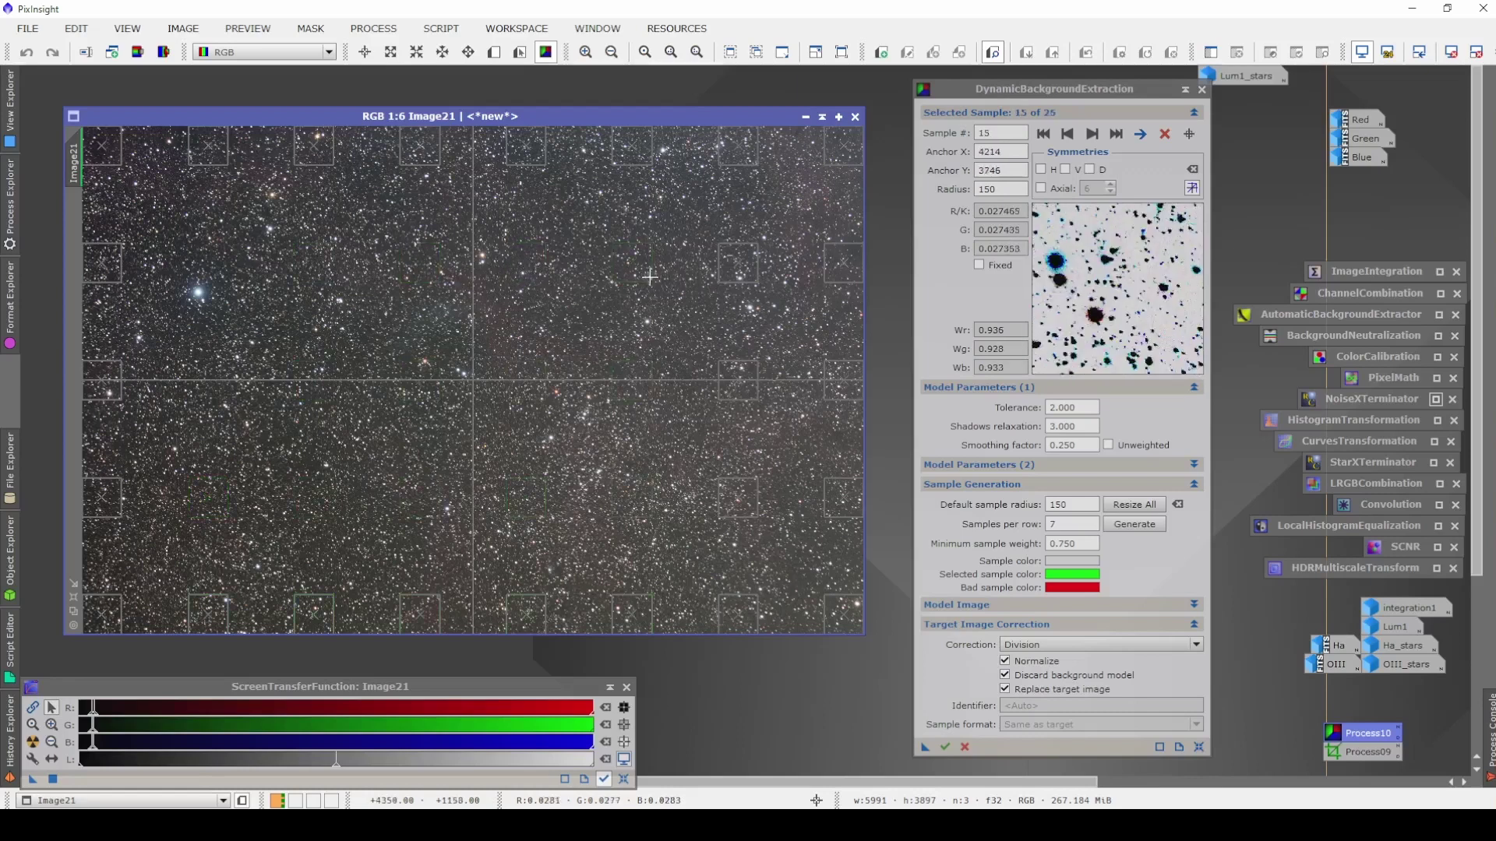
key("Delete")
key("Delete")
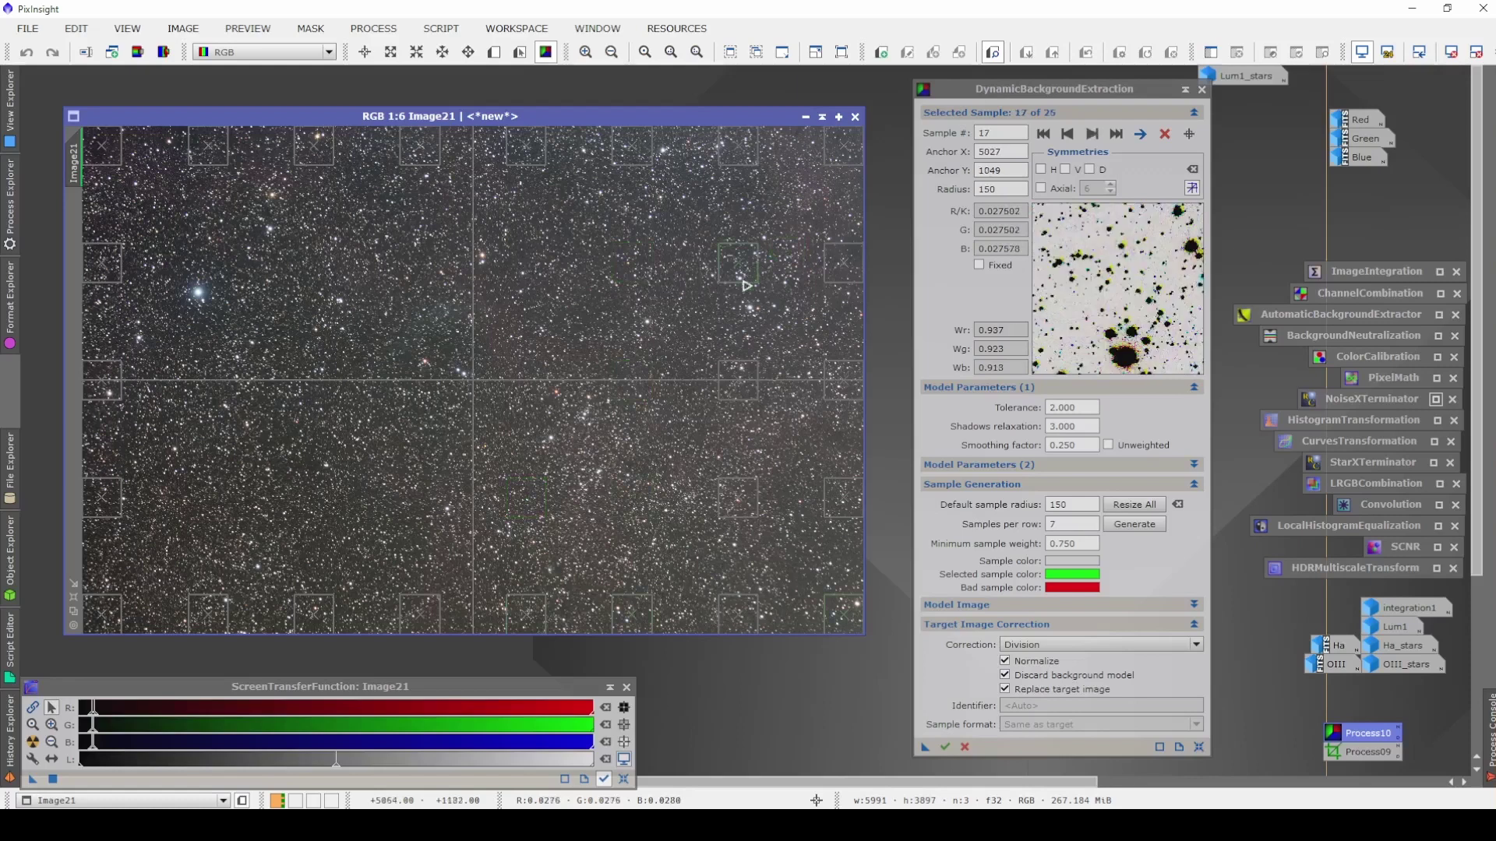
key("Delete")
Apply DynamicBackgroundExtraction to the RGB image with Division correction, and end its dynamic session.
left_click(945, 747)
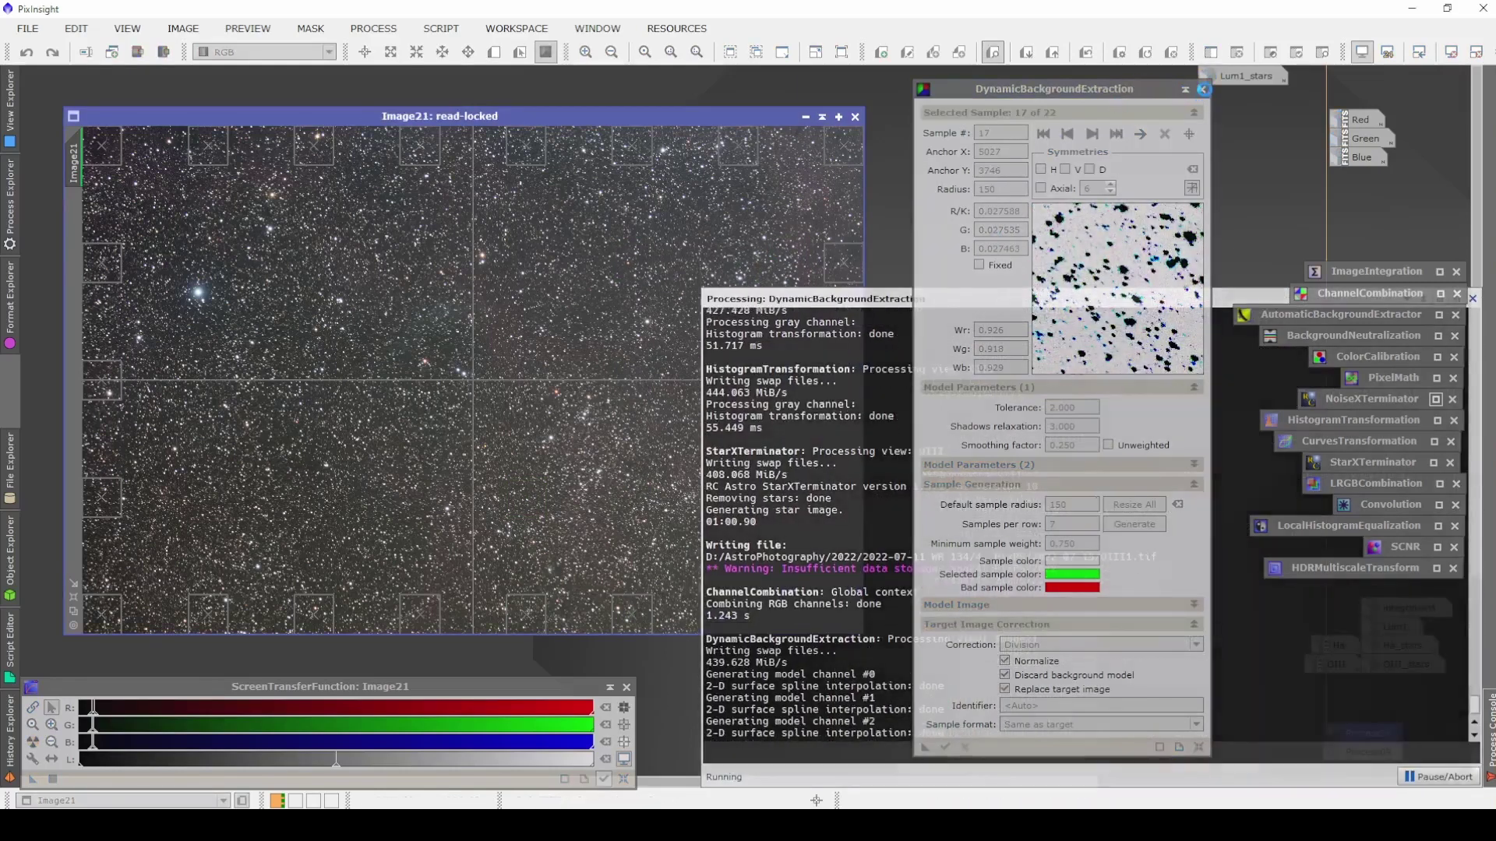
left_click(1201, 89)
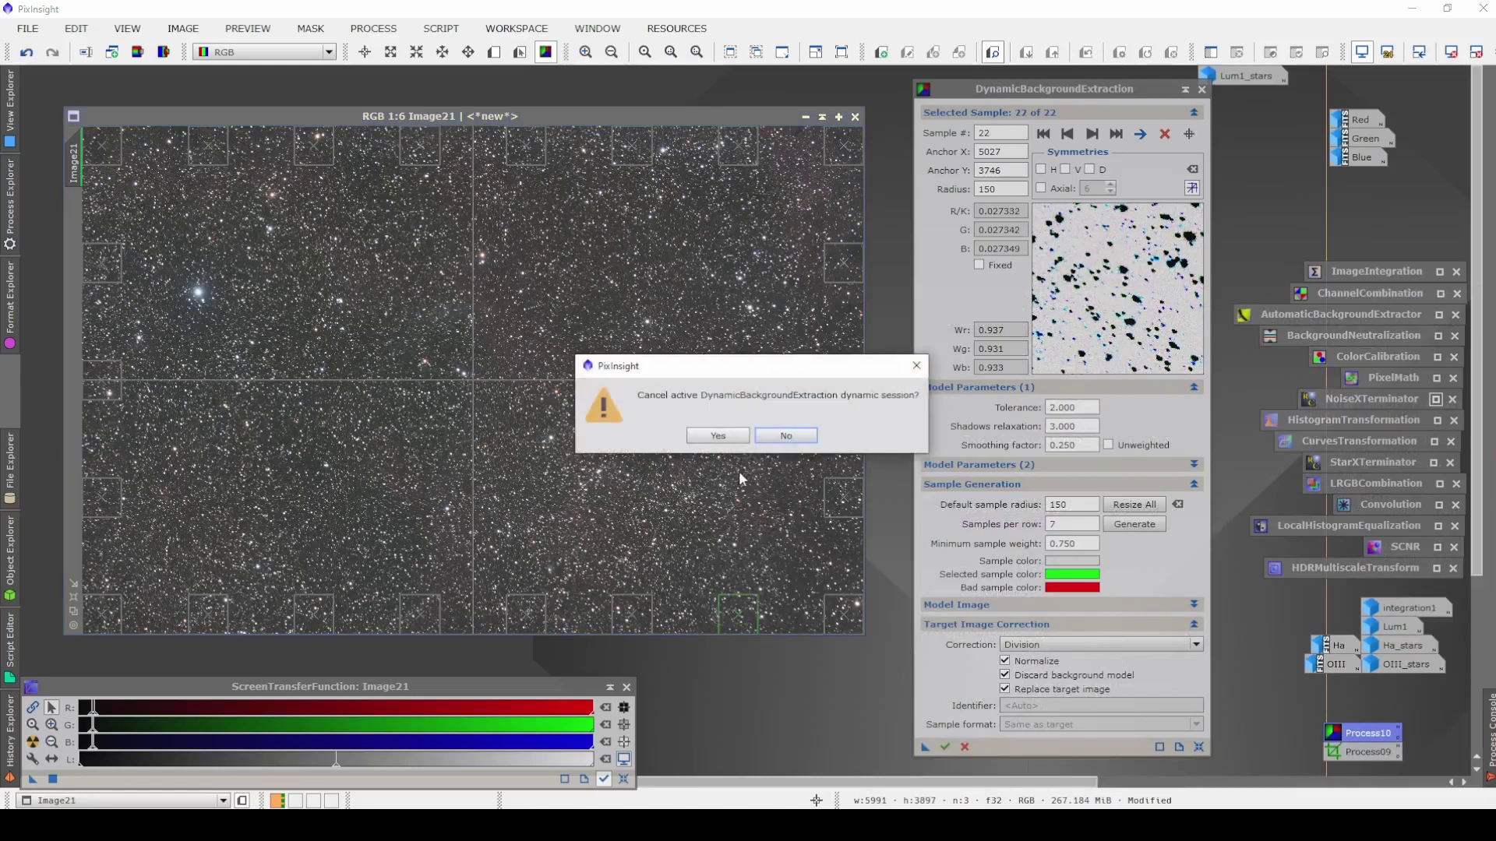
left_click(718, 437)
Apply AutomaticBackgroundExtractor with Subtraction correction and linear NoiseXTerminator at denoise 0.90, detail 0.15 to the RGB image, and collapse NoiseXTerminator.
double_click(1363, 320)
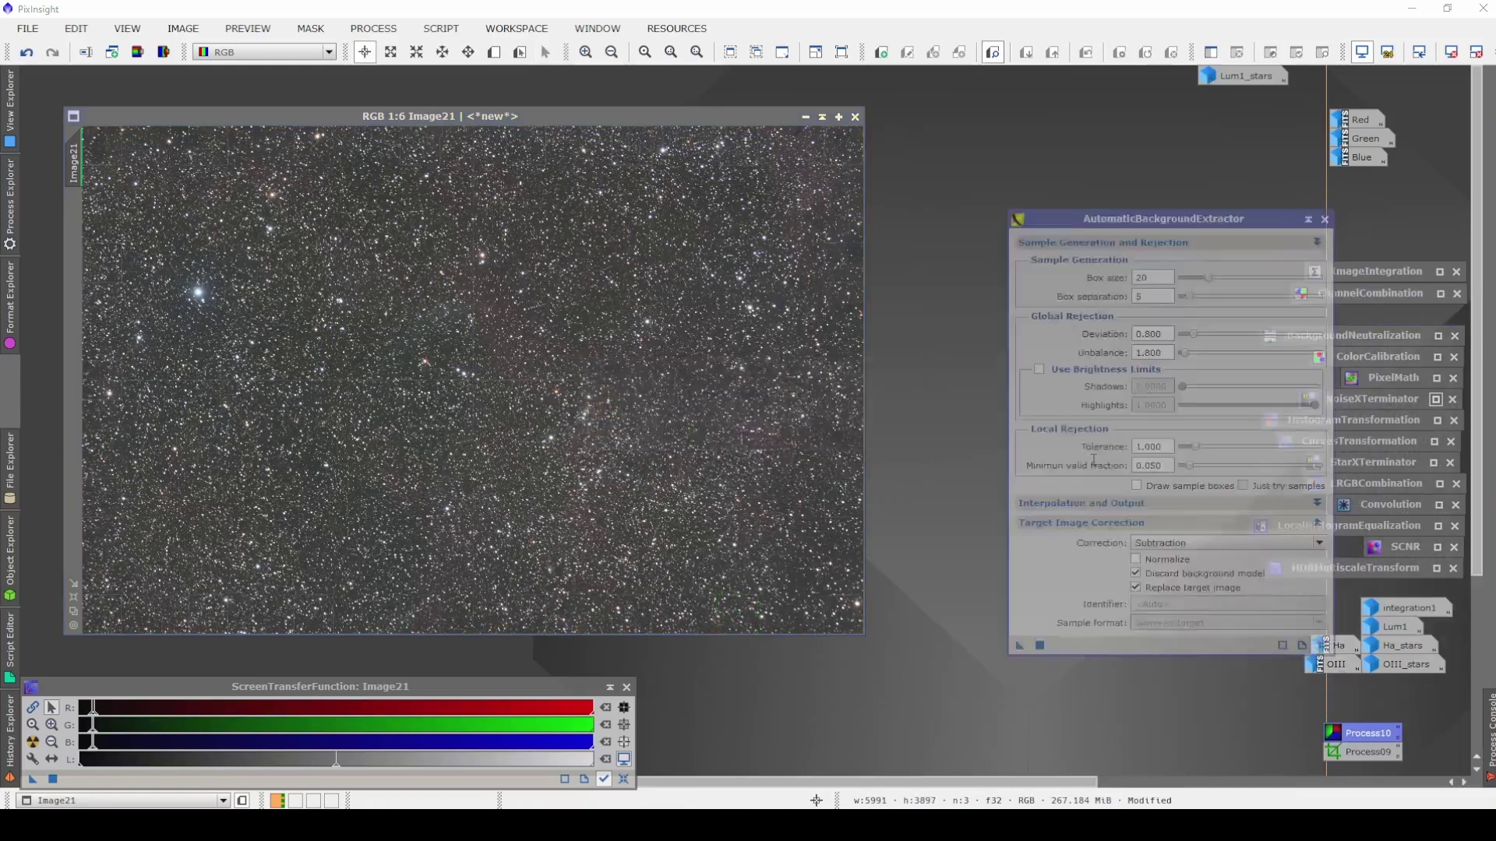
left_click_drag(647, 481, 645, 479)
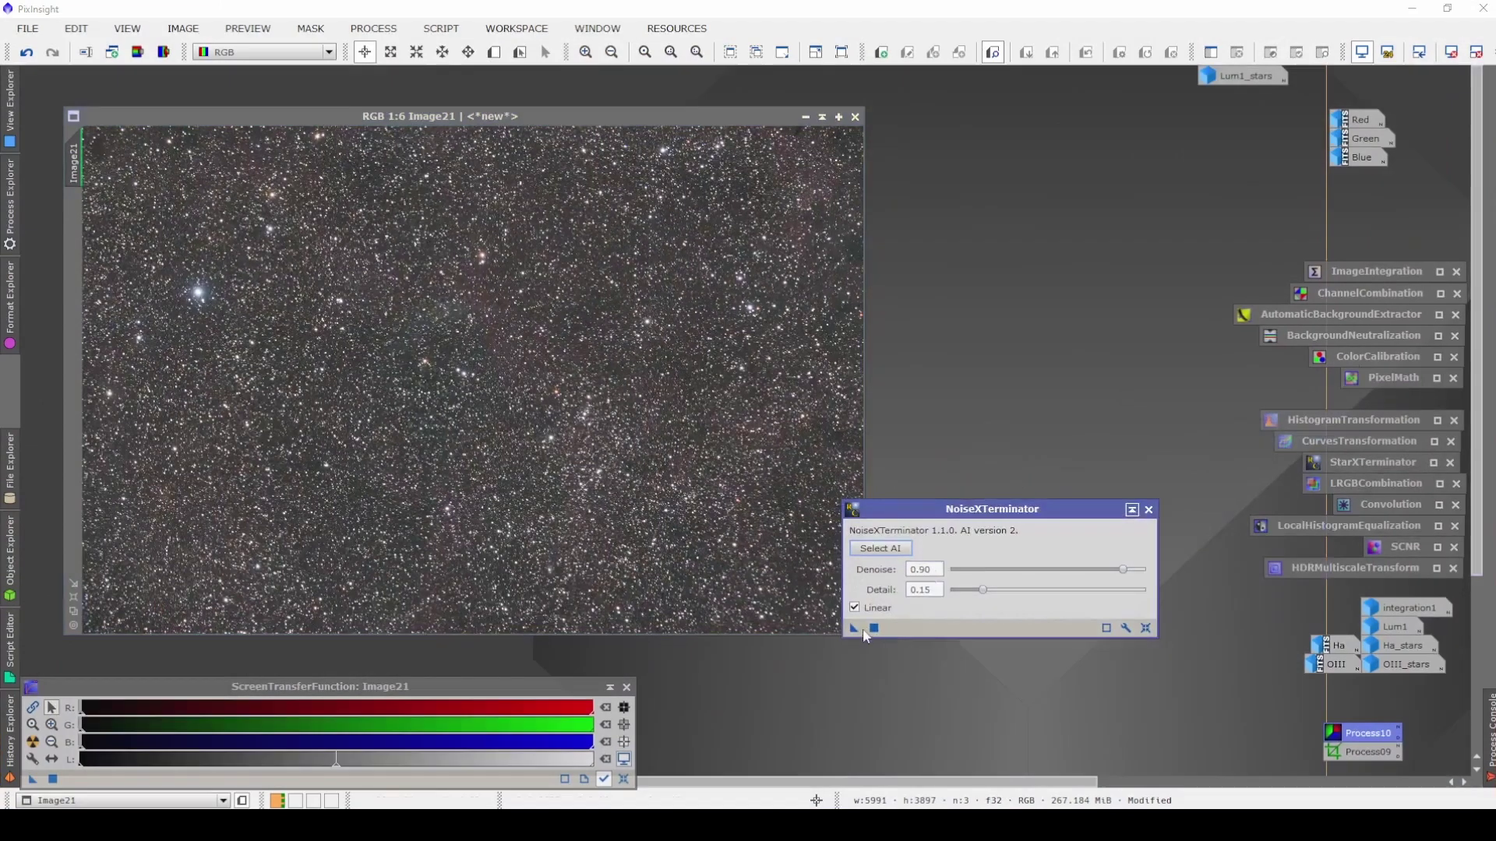
left_click_drag(678, 414, 678, 414)
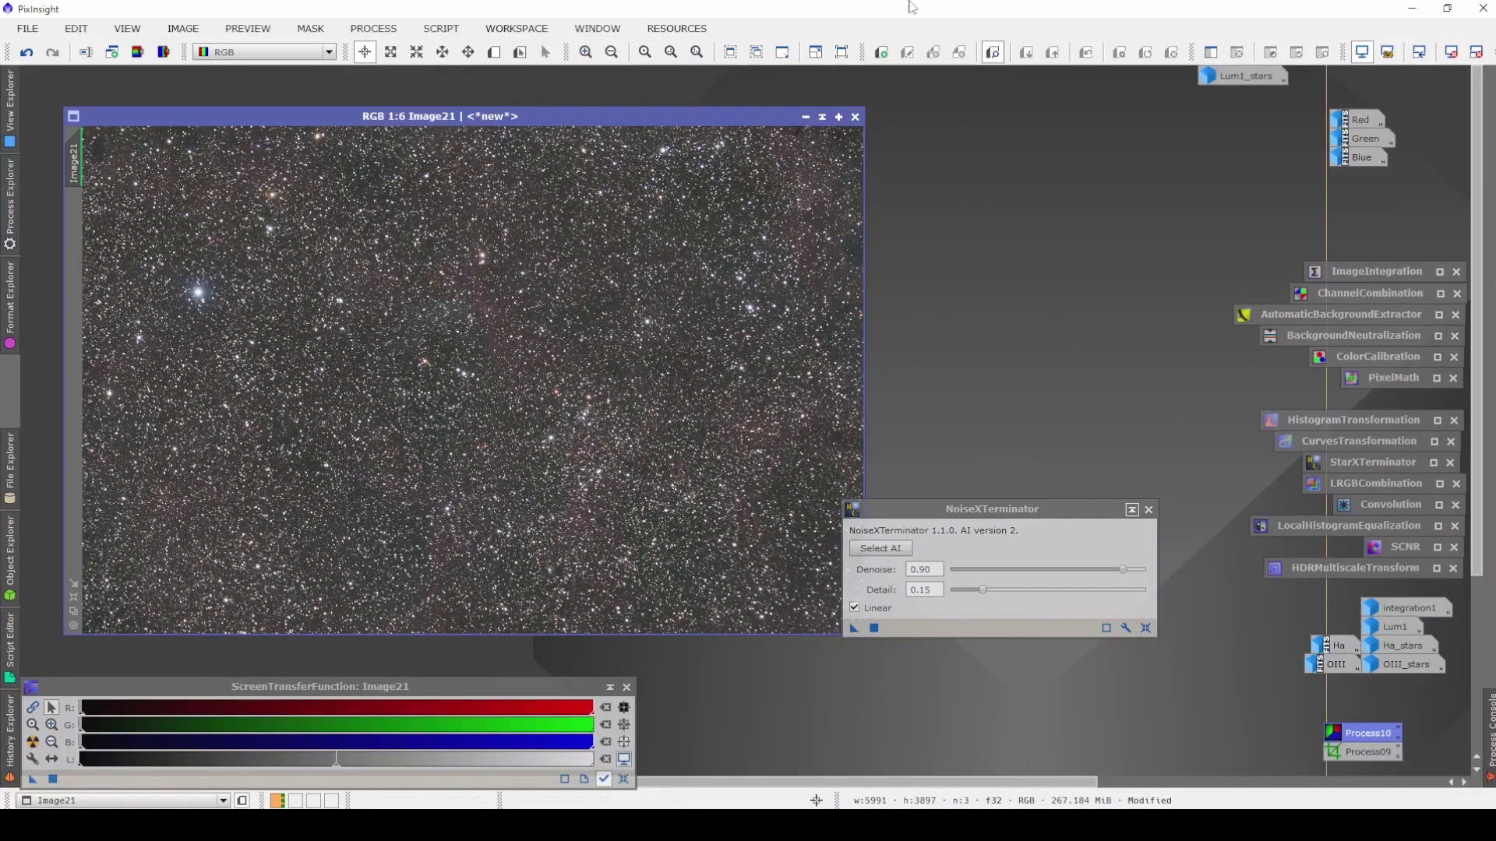
left_click(1132, 511)
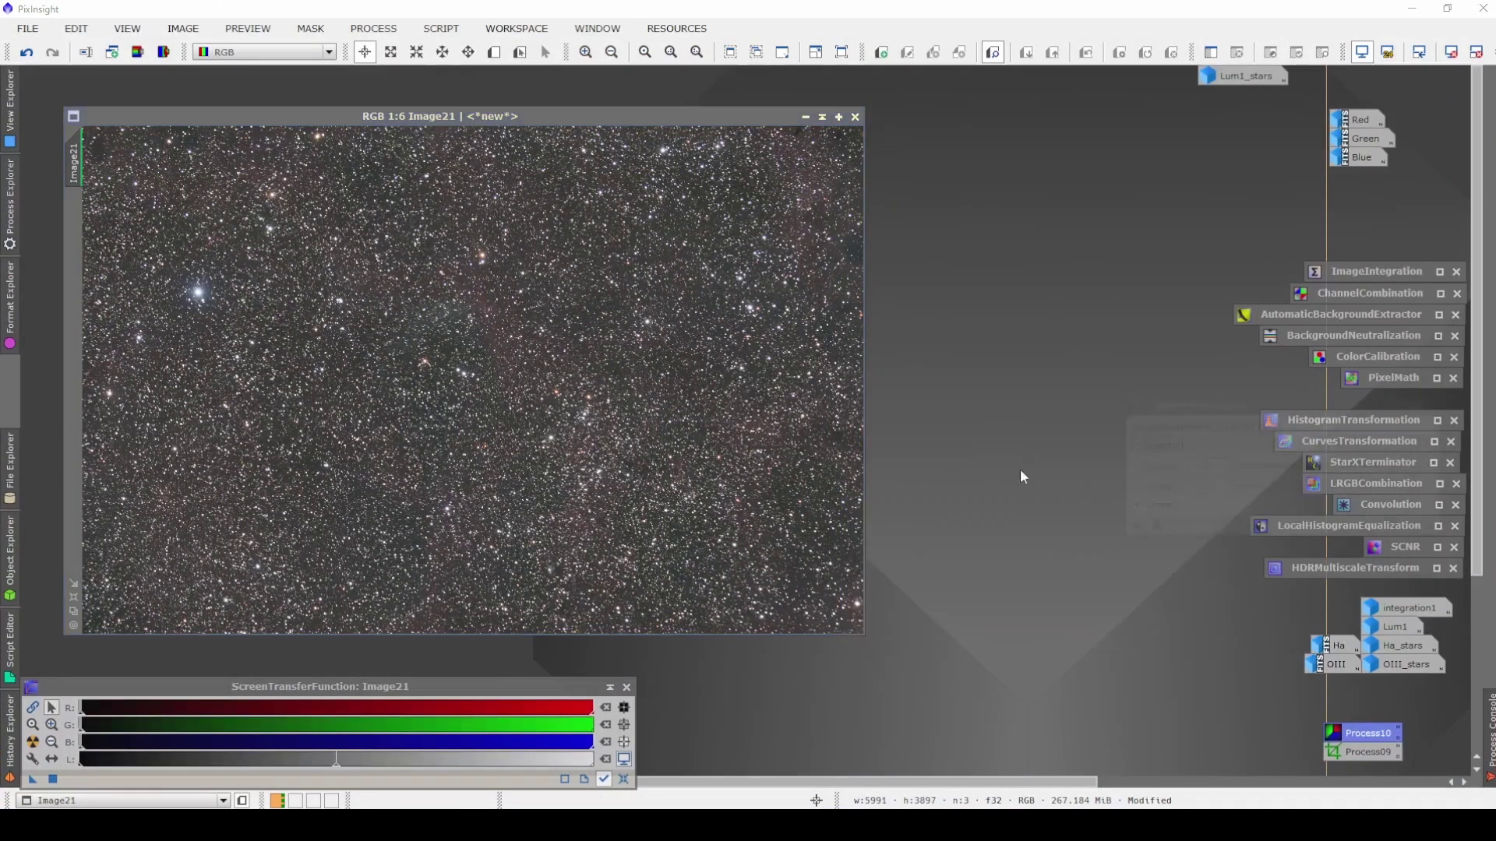
Remove the RGB image's screen stretch and apply a real-time previewed HistogramTransformation with midtones 0.02564103, and reset the process.
key("ctrl+F12")
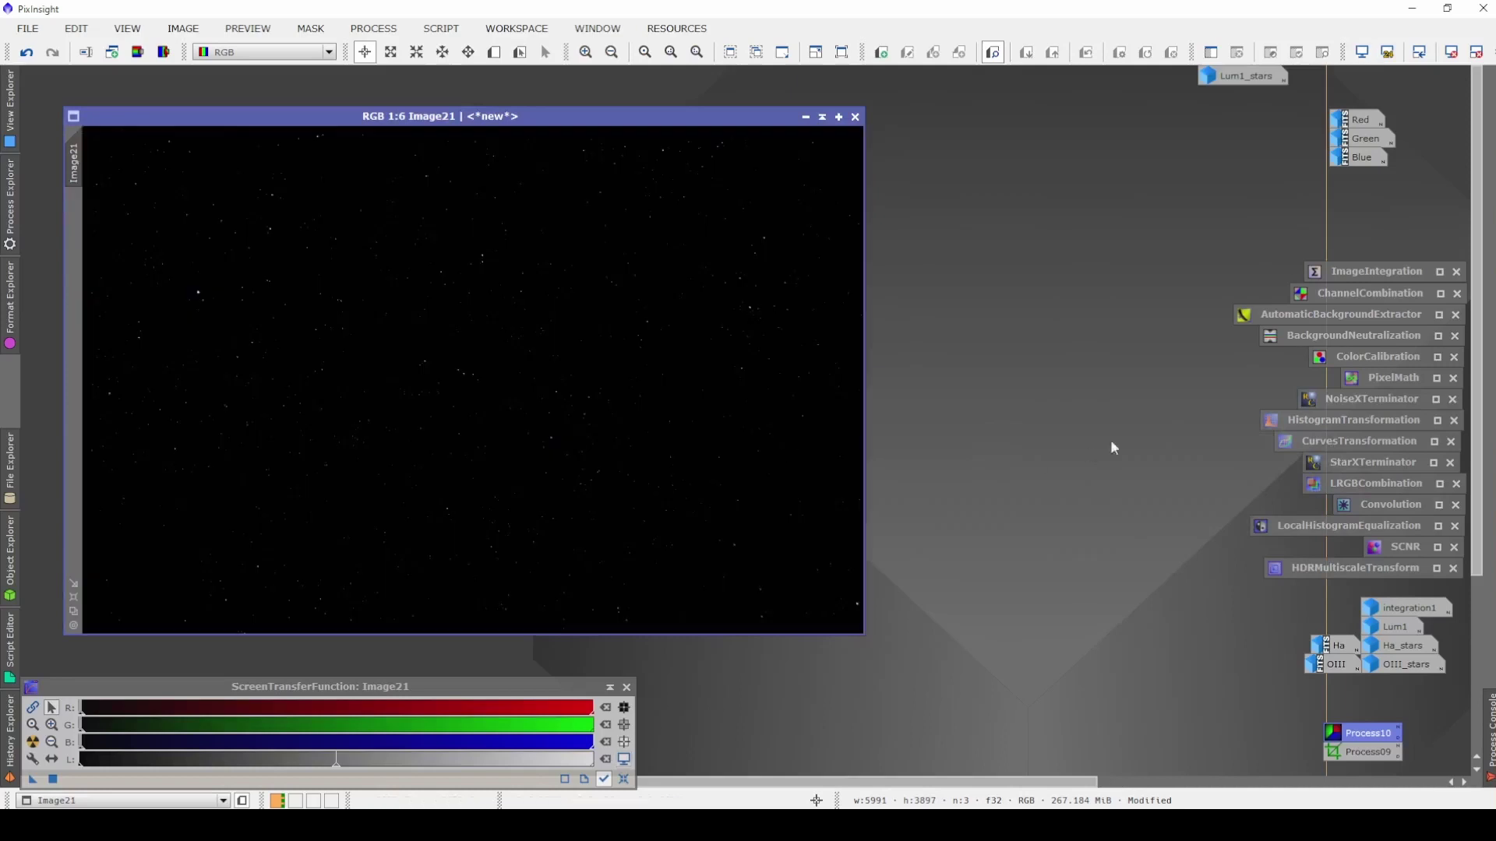
double_click(1325, 416)
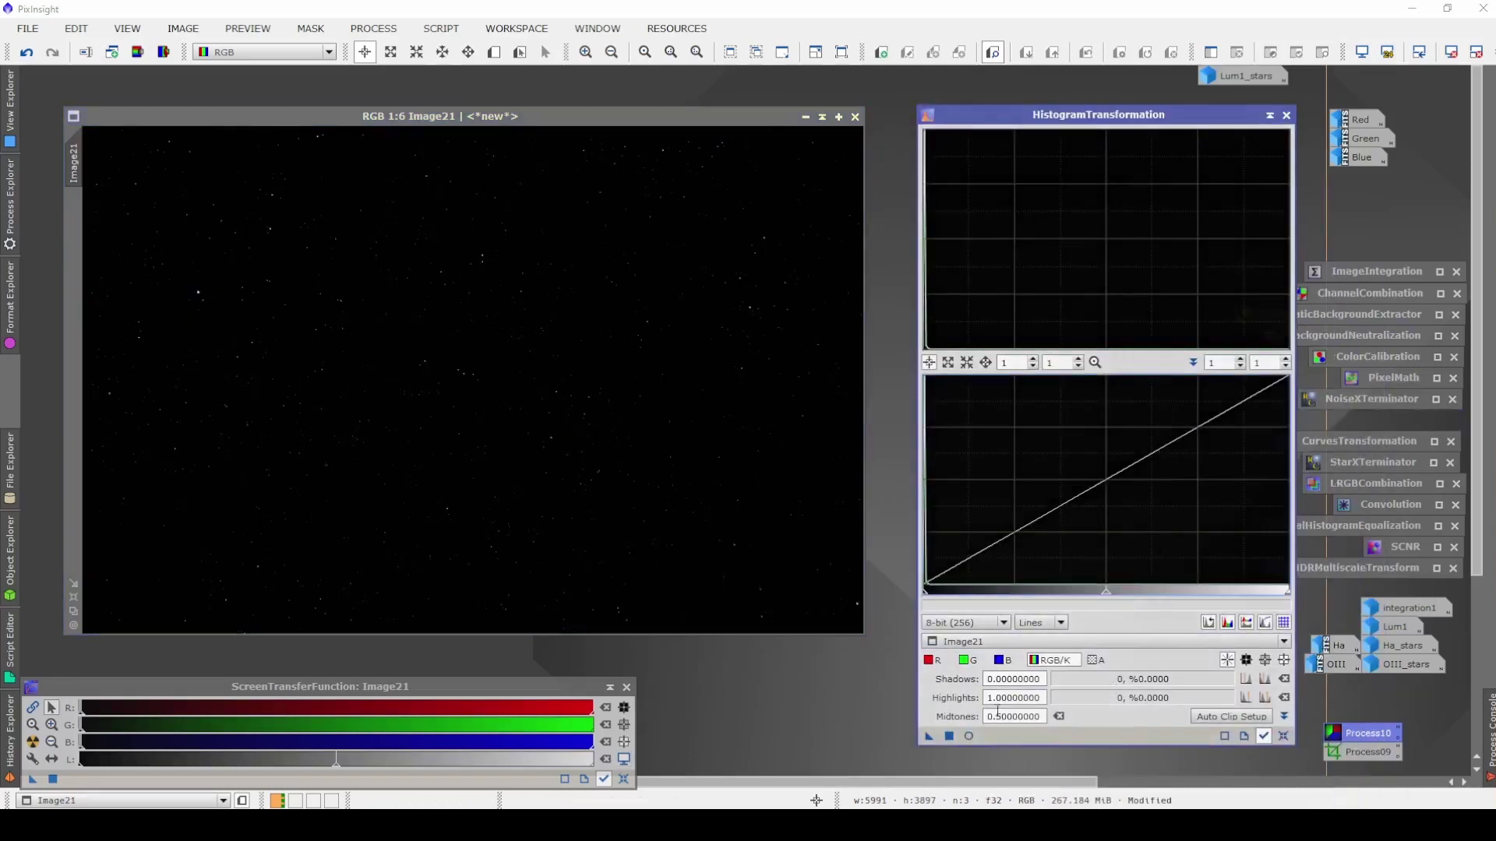
left_click(969, 736)
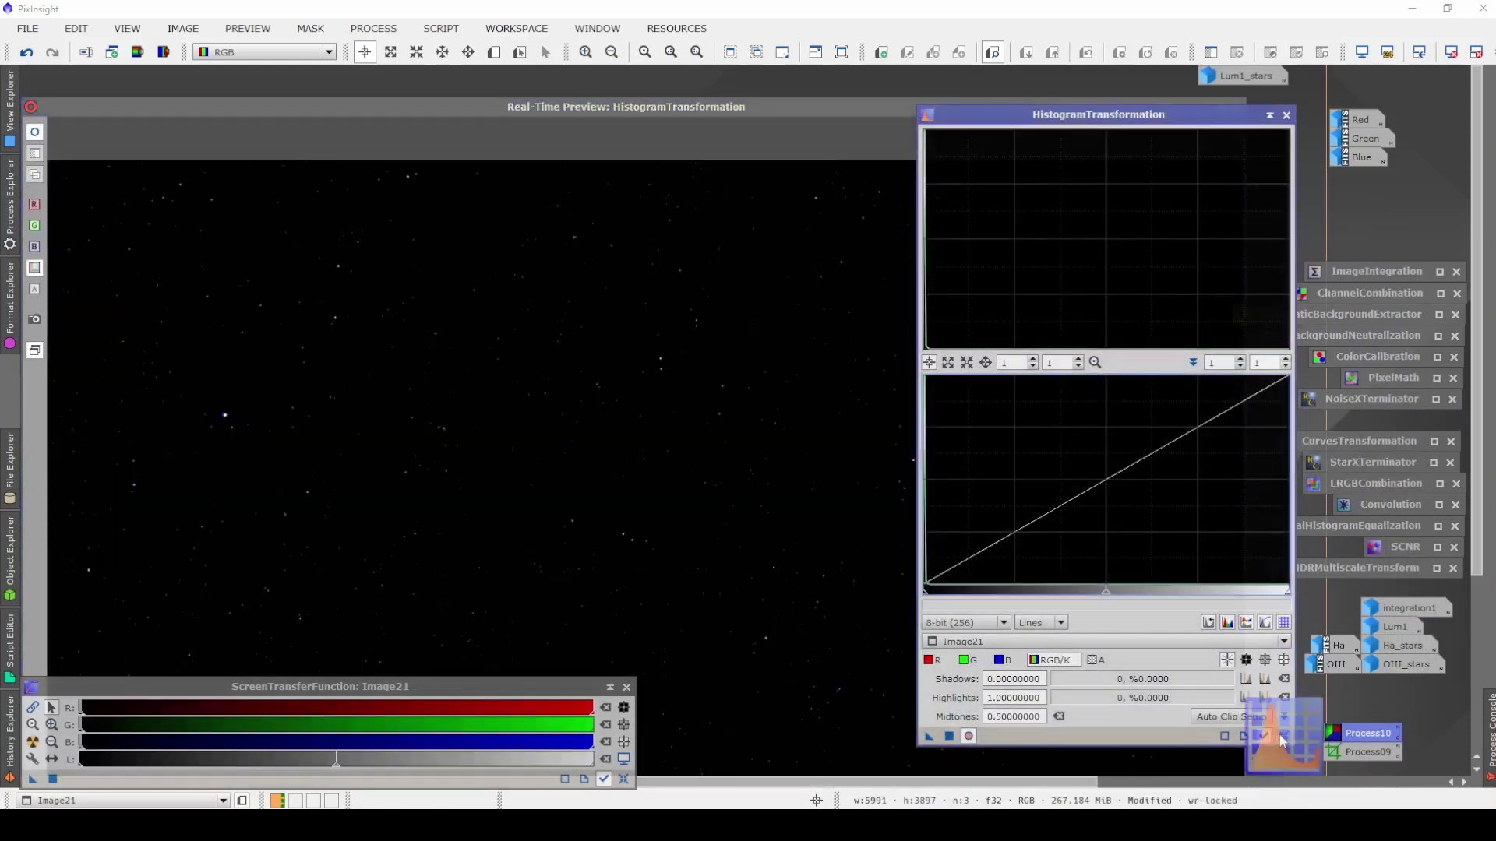
left_click_drag(1109, 593, 934, 593)
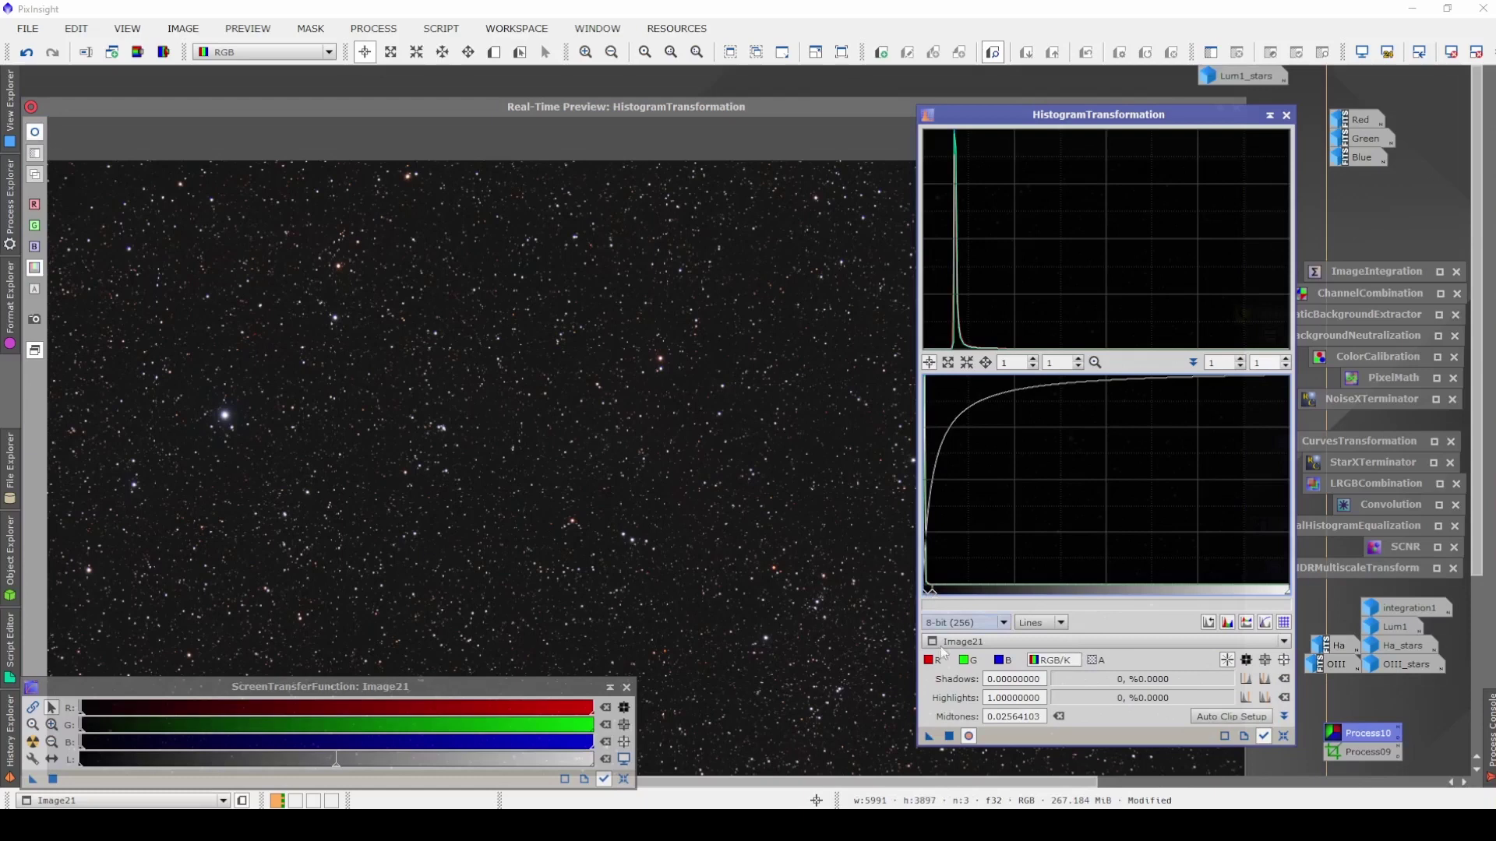
left_click(949, 737)
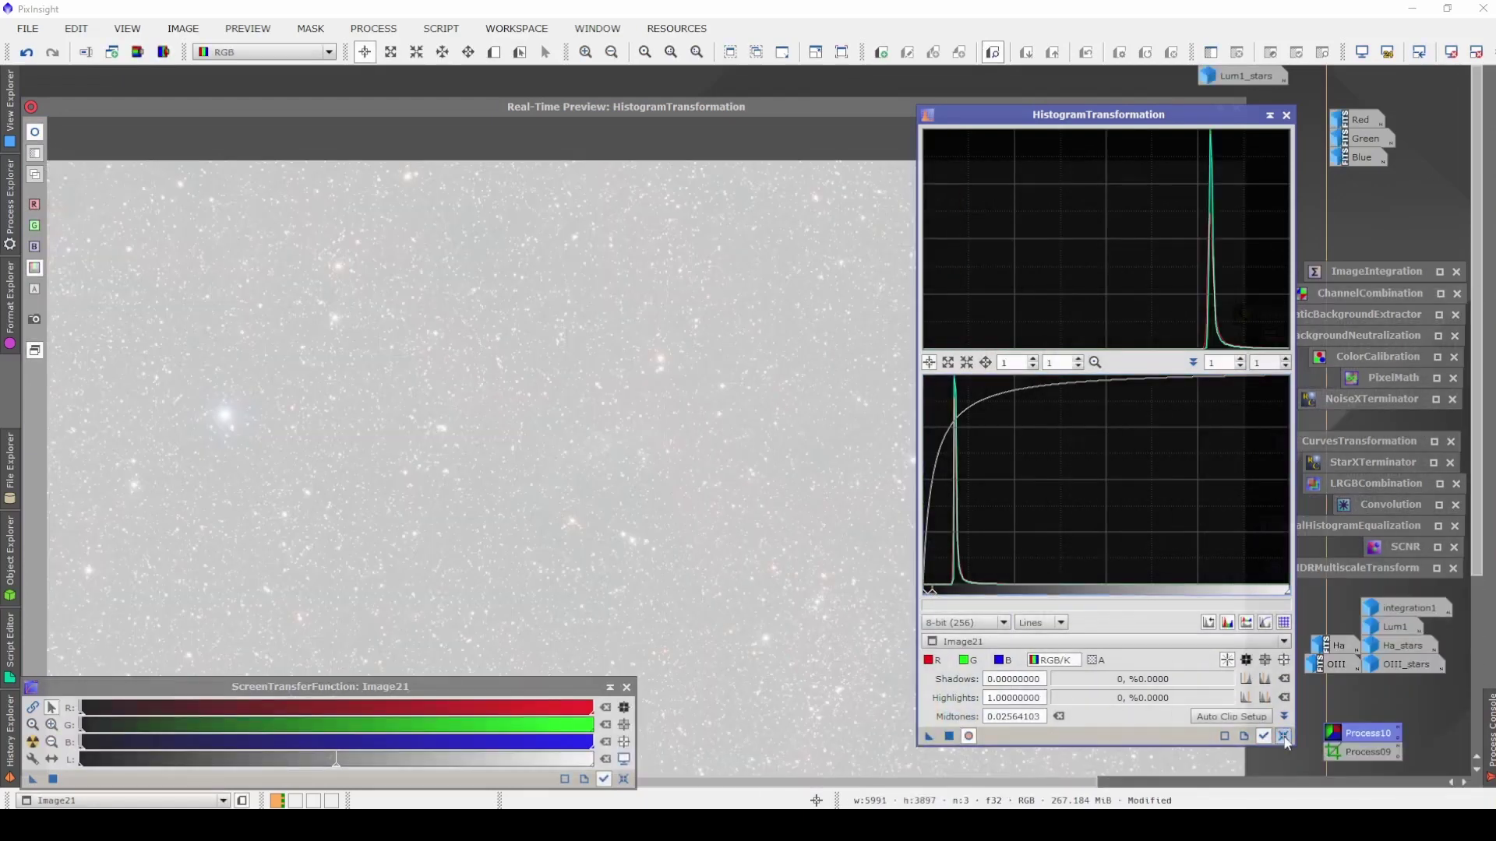
left_click(1284, 736)
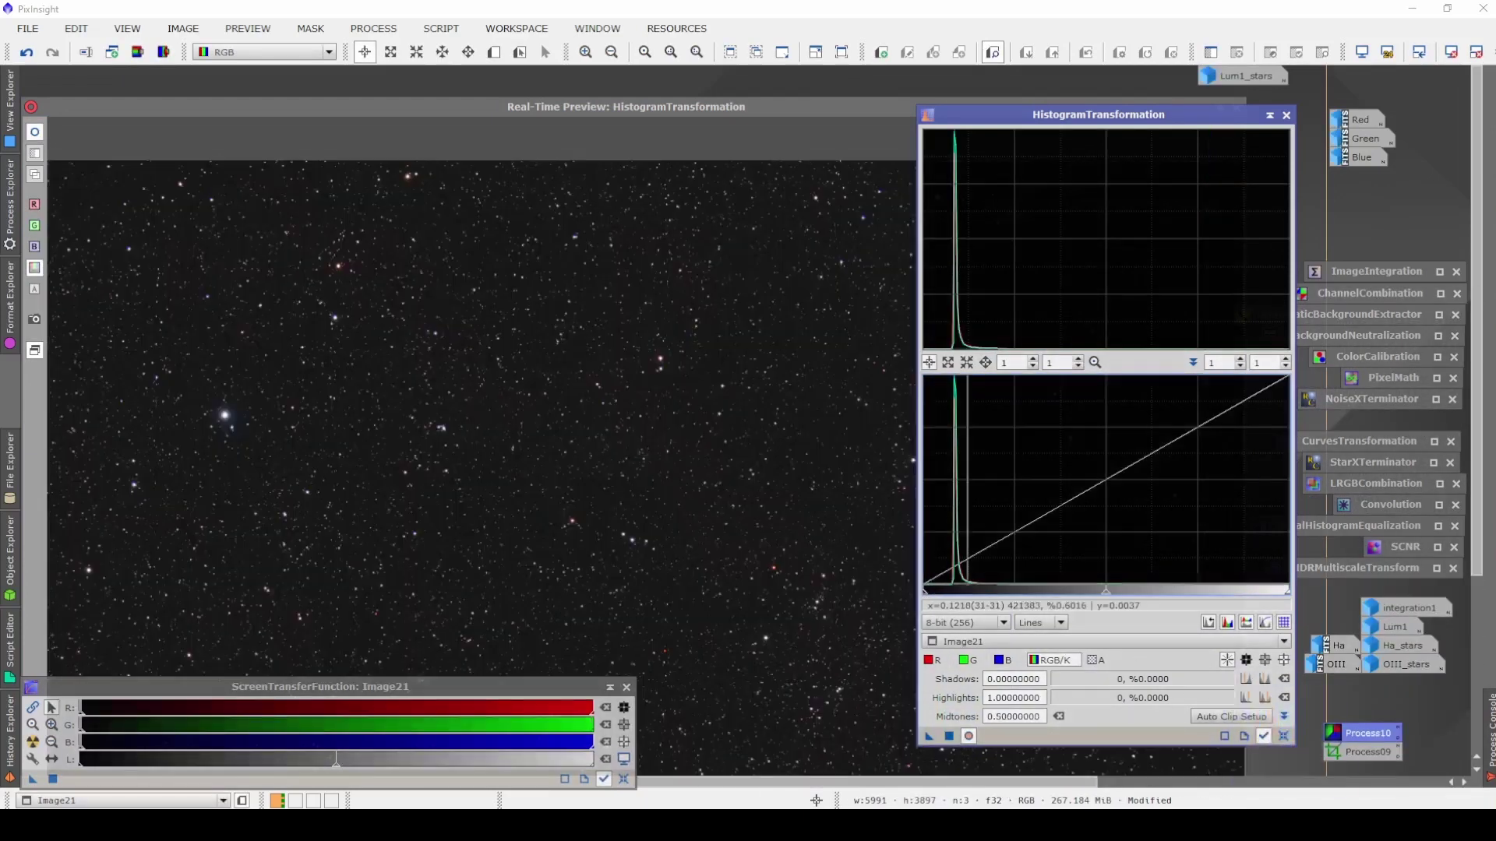
Apply a second histogram stretch with shadows 0.07478632 and midtones about 0.169, and reset the process.
left_click_drag(926, 594, 949, 596)
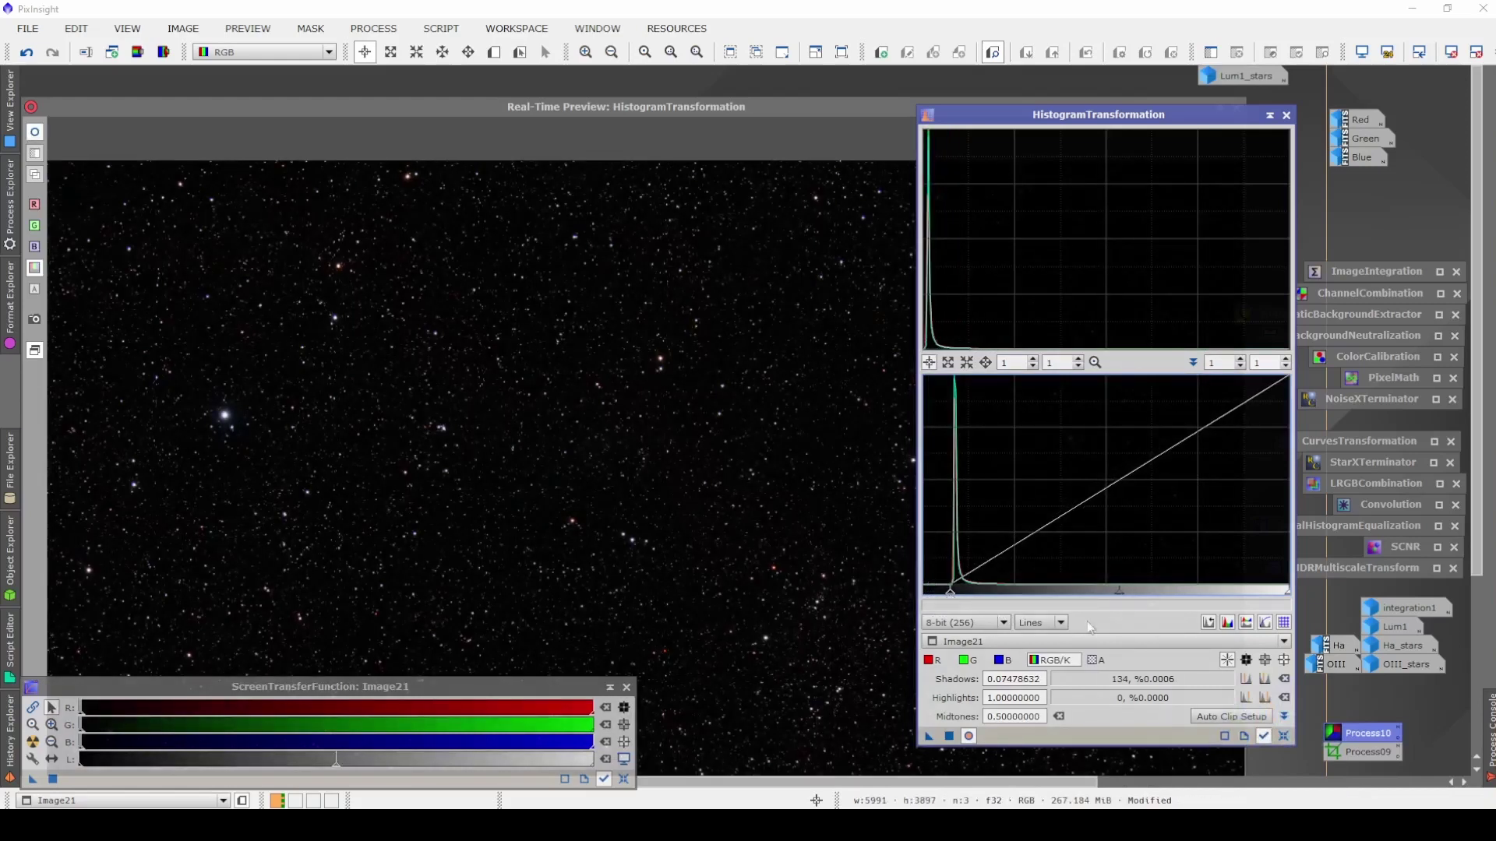
left_click_drag(1123, 600, 1010, 596)
left_click(950, 737)
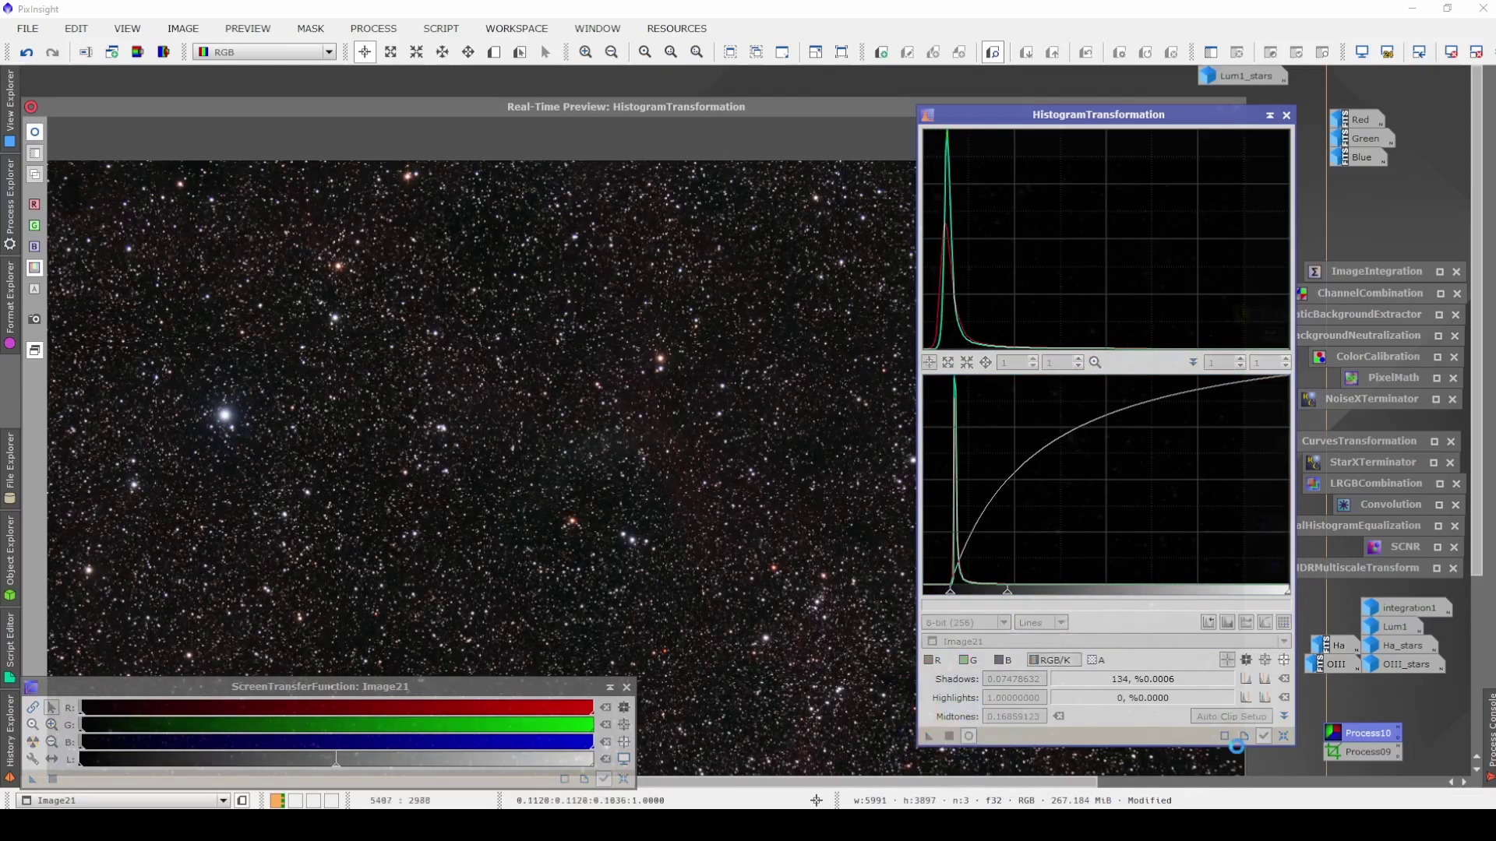
left_click(1285, 737)
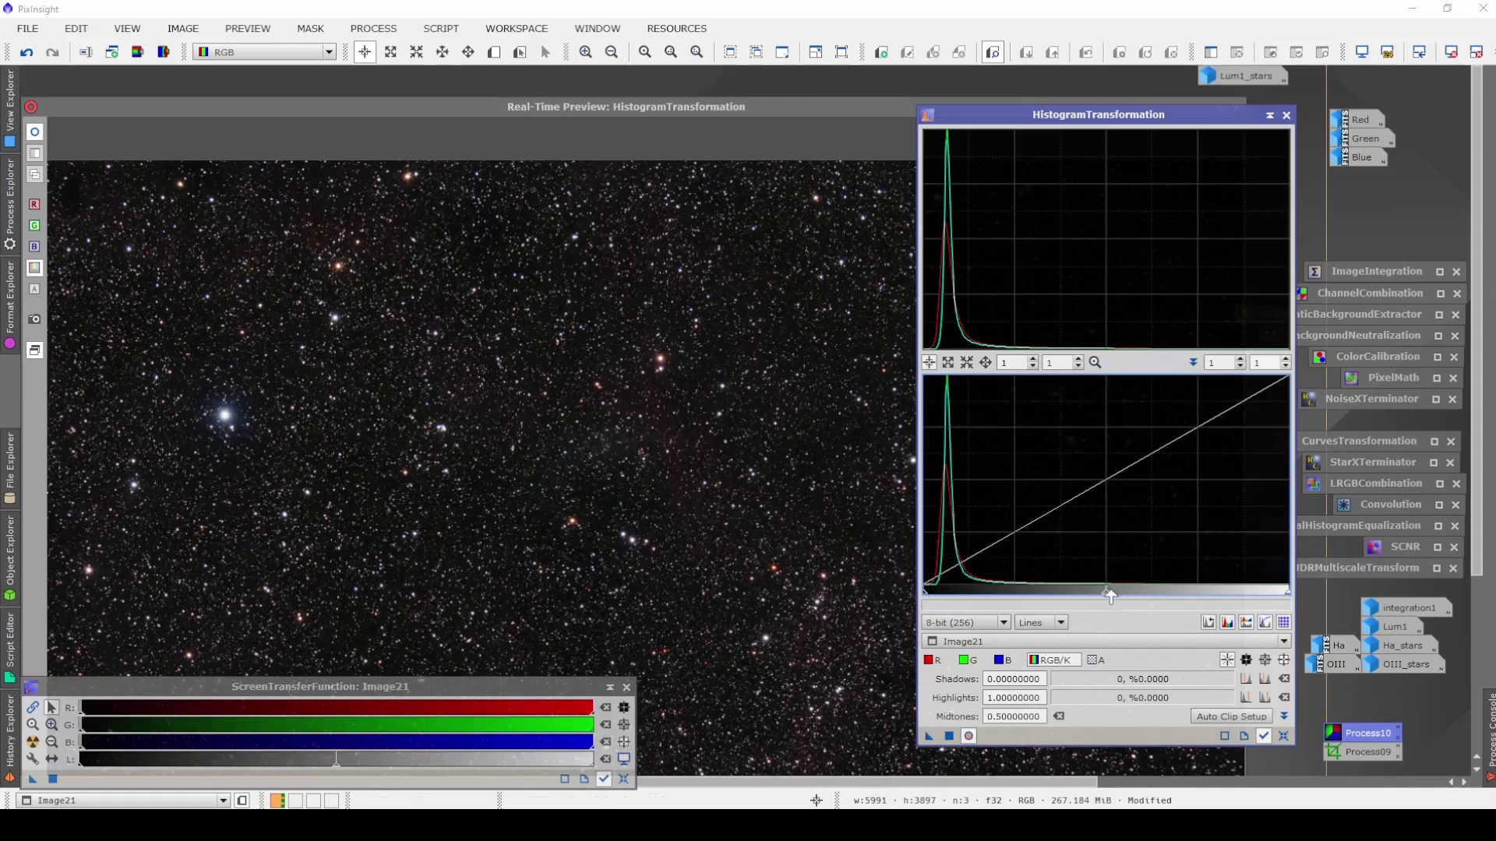
Try midtones 0.29914530, discard it, and apply a gentler histogram stretch with midtones 0.41880342, resetting the process.
left_click_drag(1110, 596, 1031, 600)
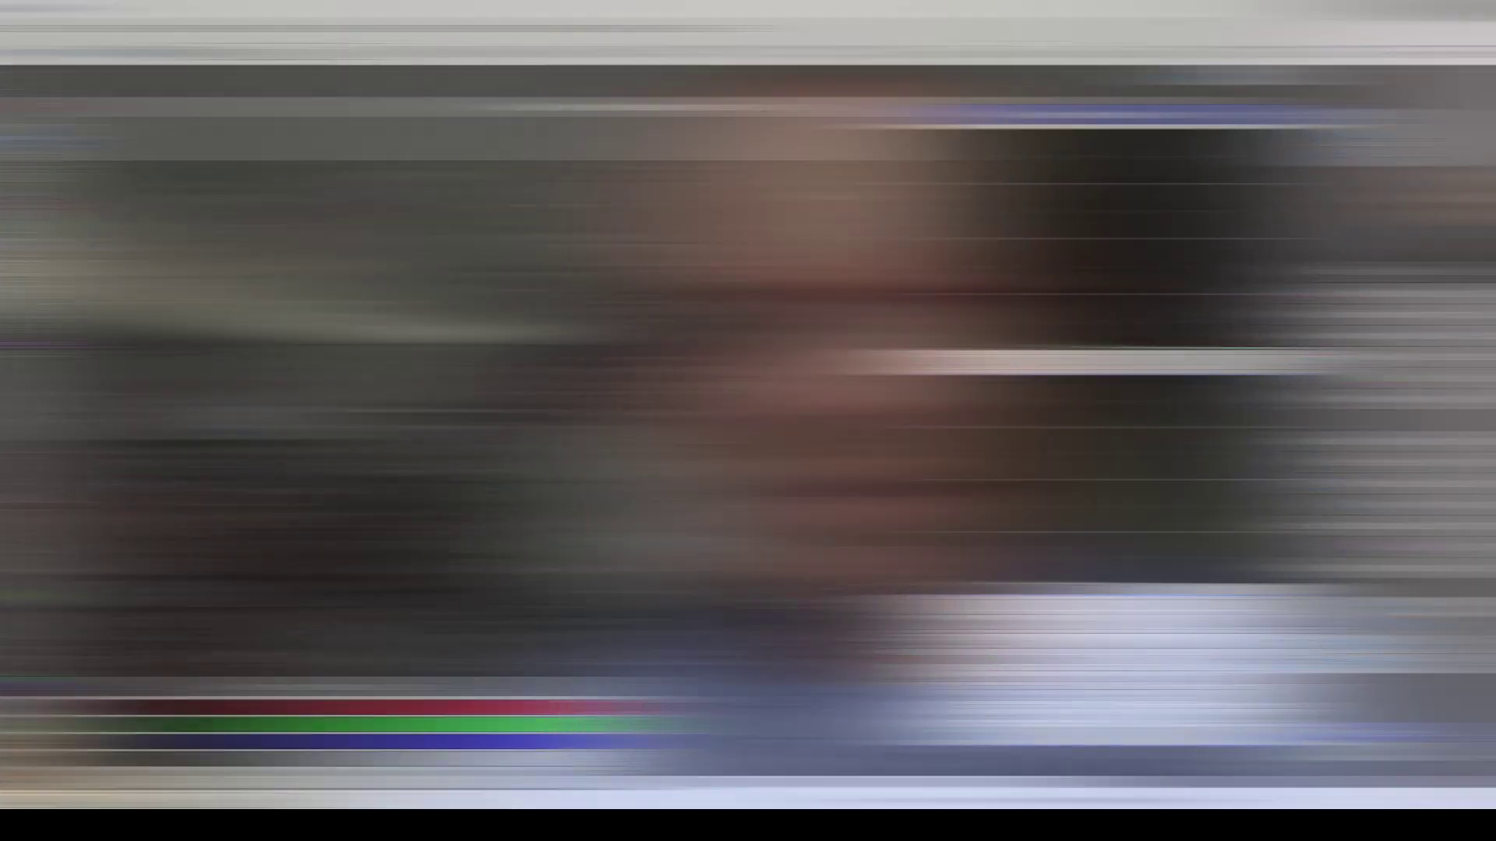
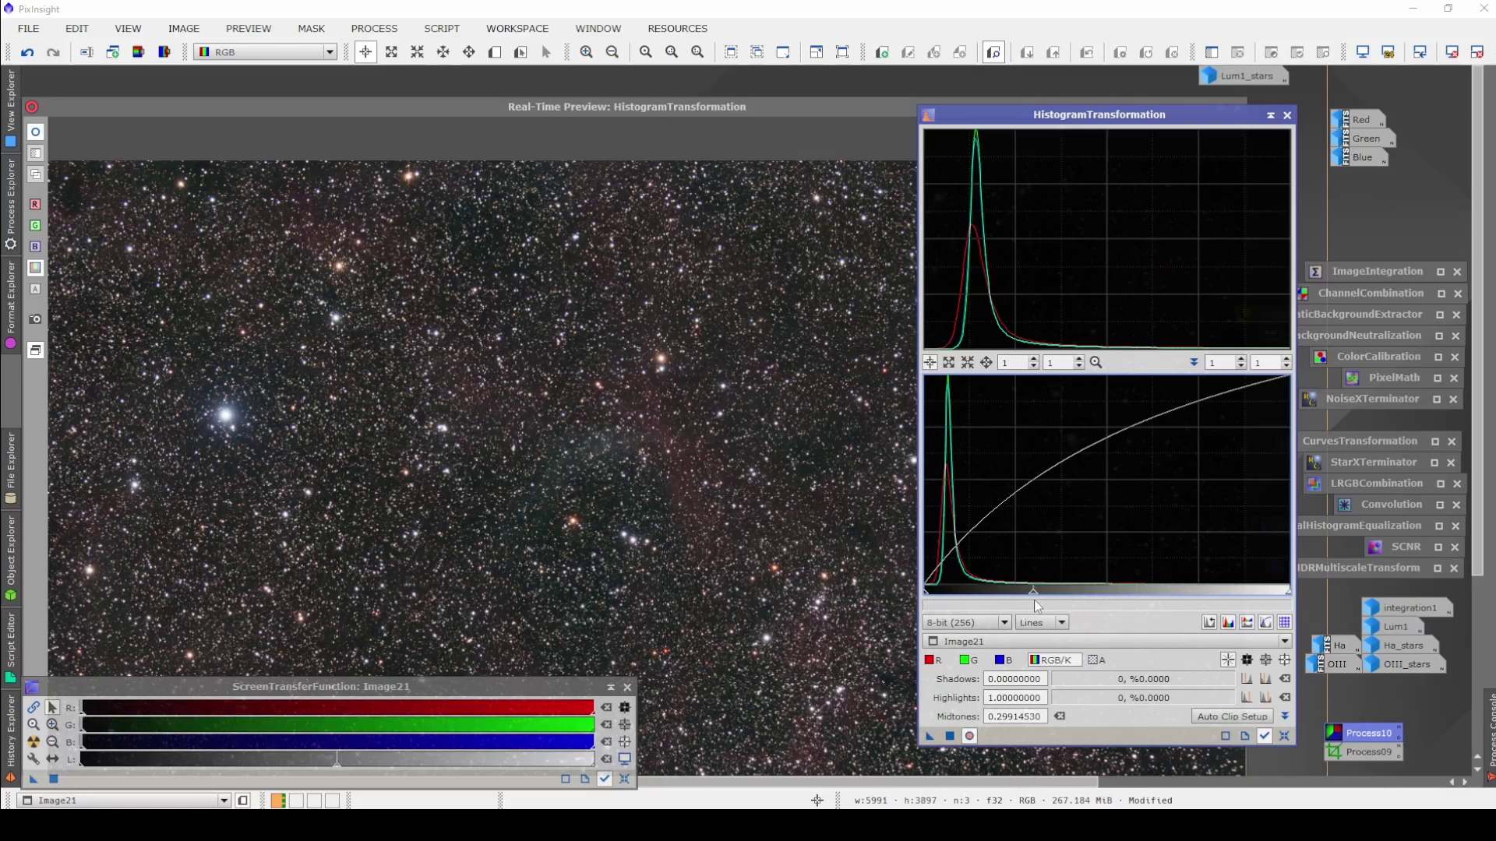
left_click(1284, 736)
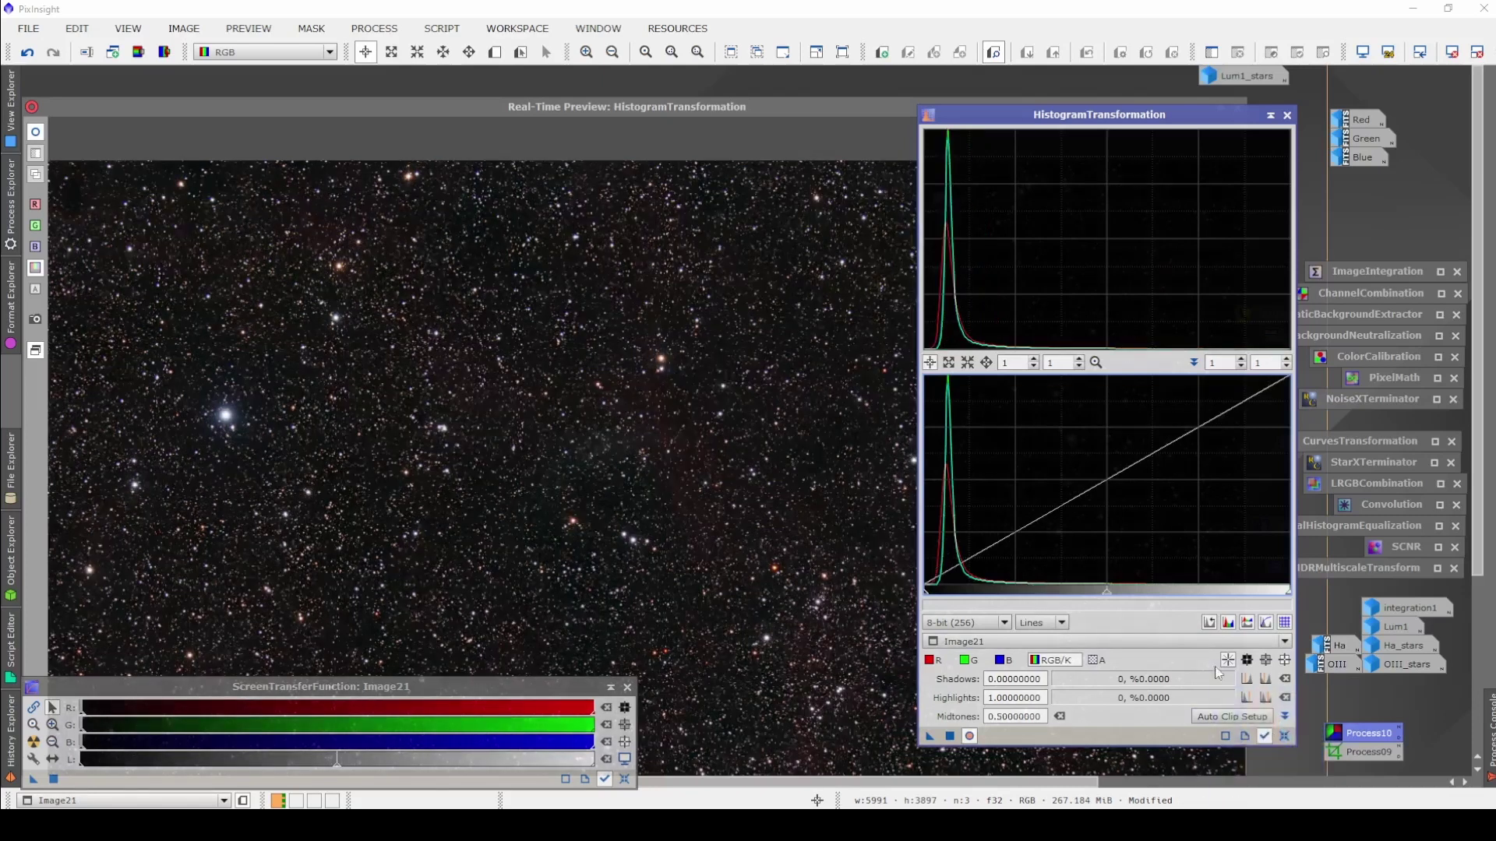
mouse_move(1106, 596)
left_mouse_down()
mouse_move(1145, 598)
mouse_move(1077, 596)
left_mouse_up()
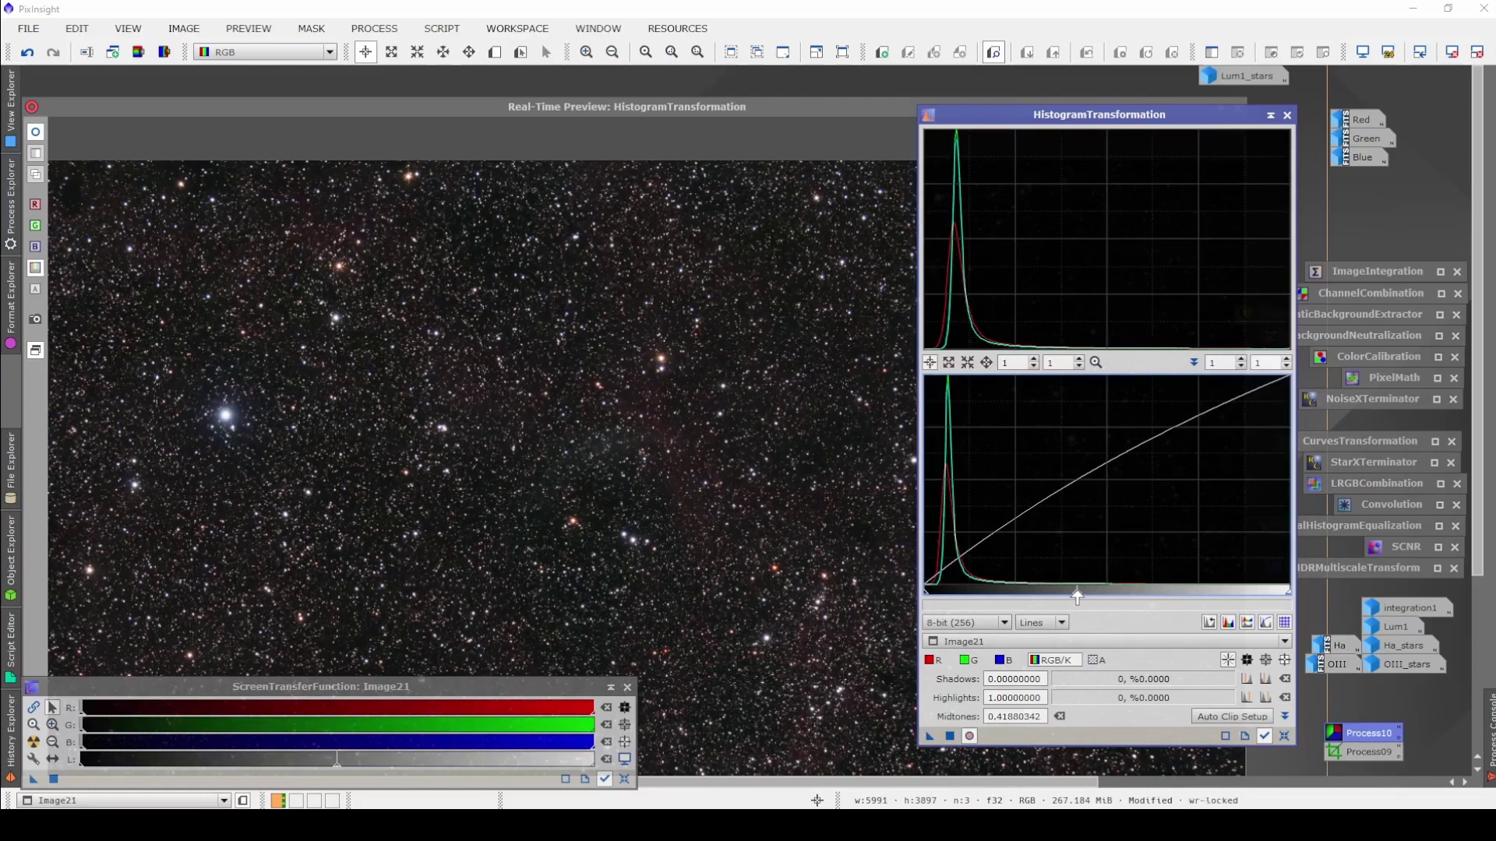
left_click(1262, 736)
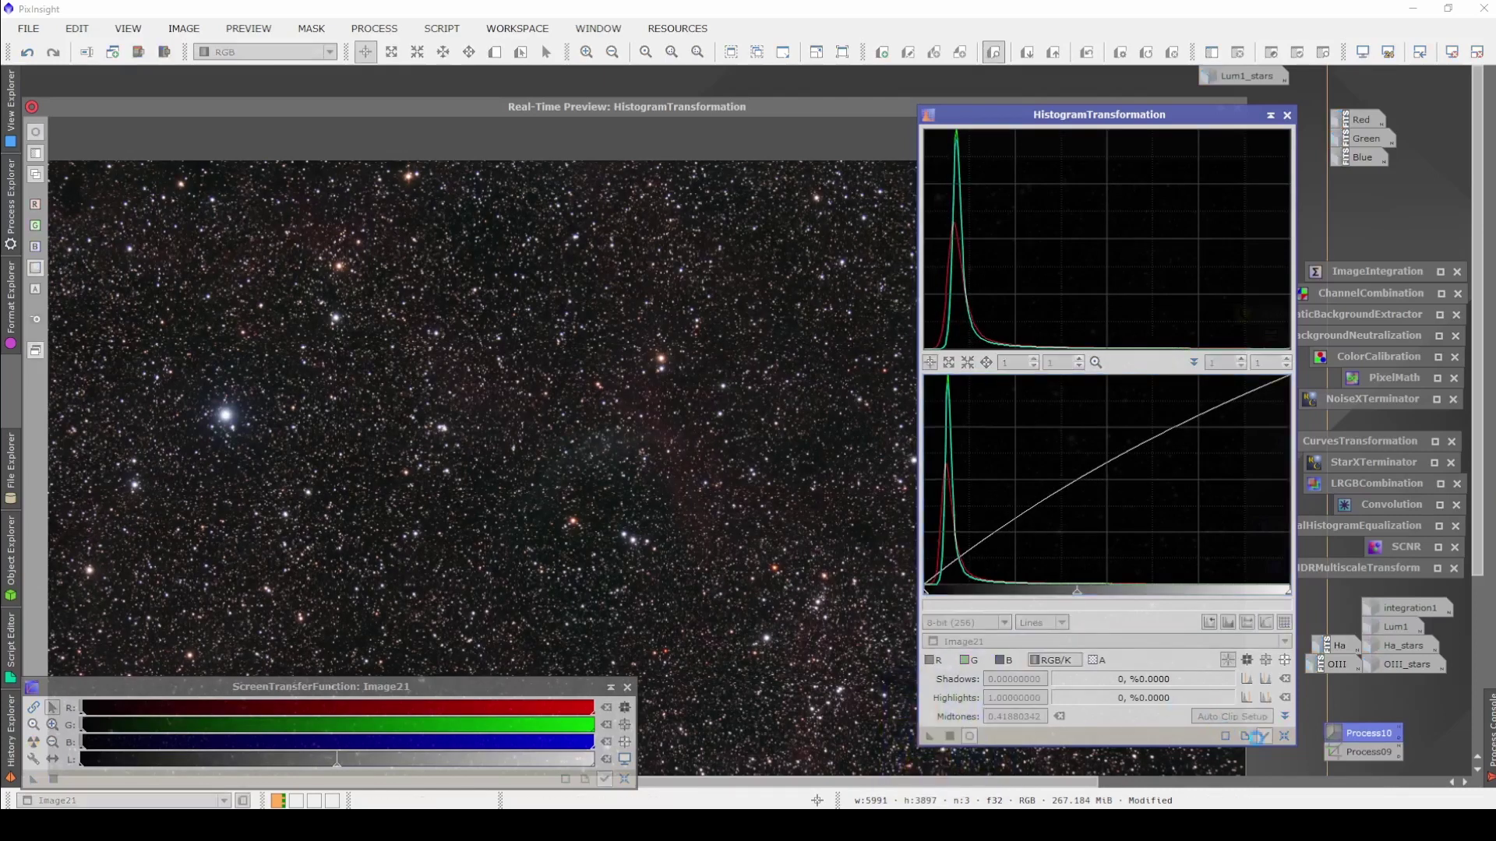
left_click(1284, 736)
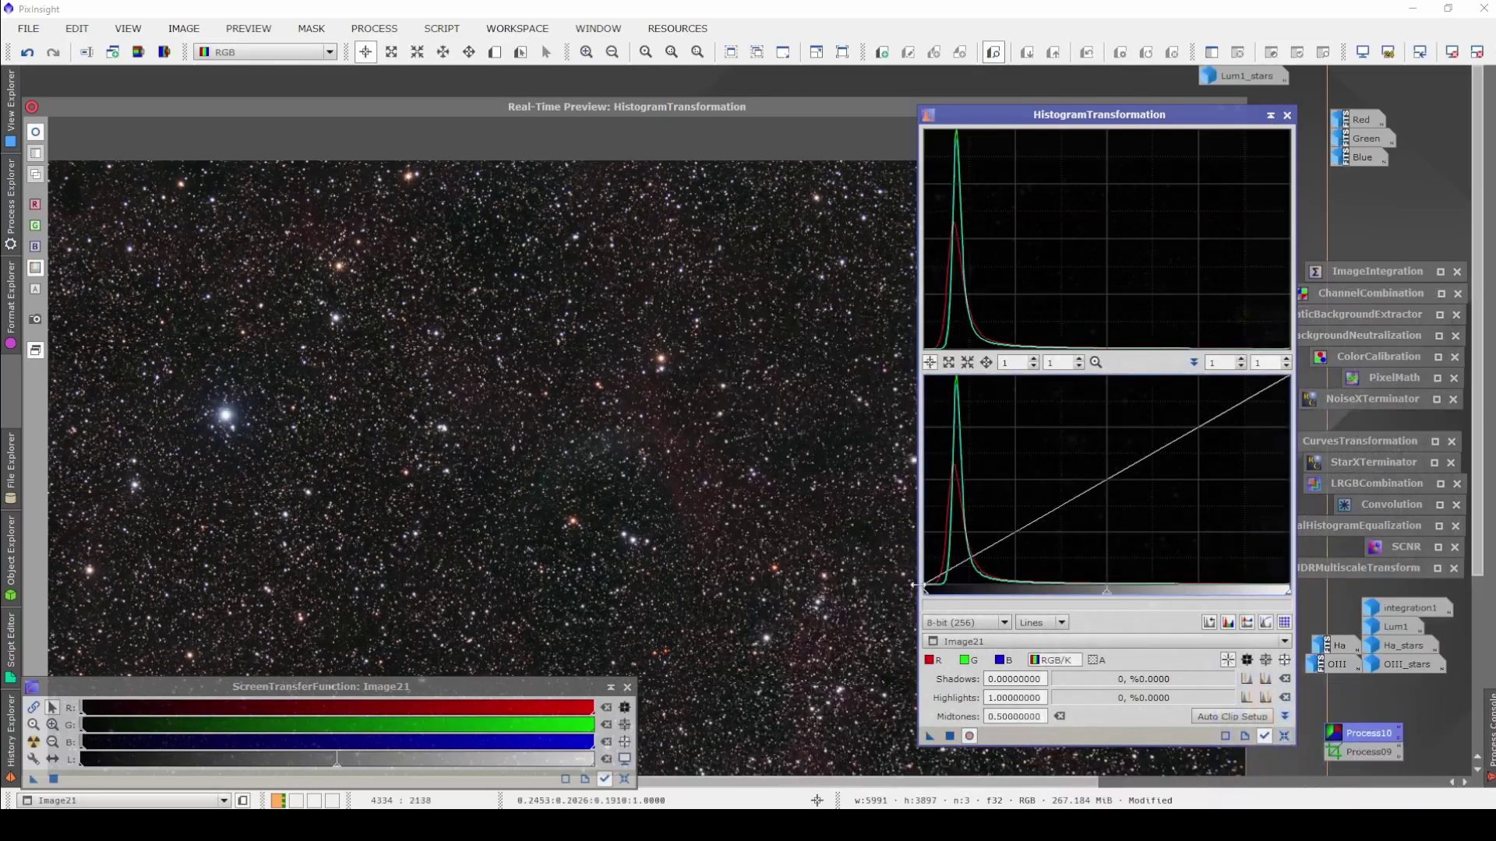
left_click_drag(924, 596, 932, 598)
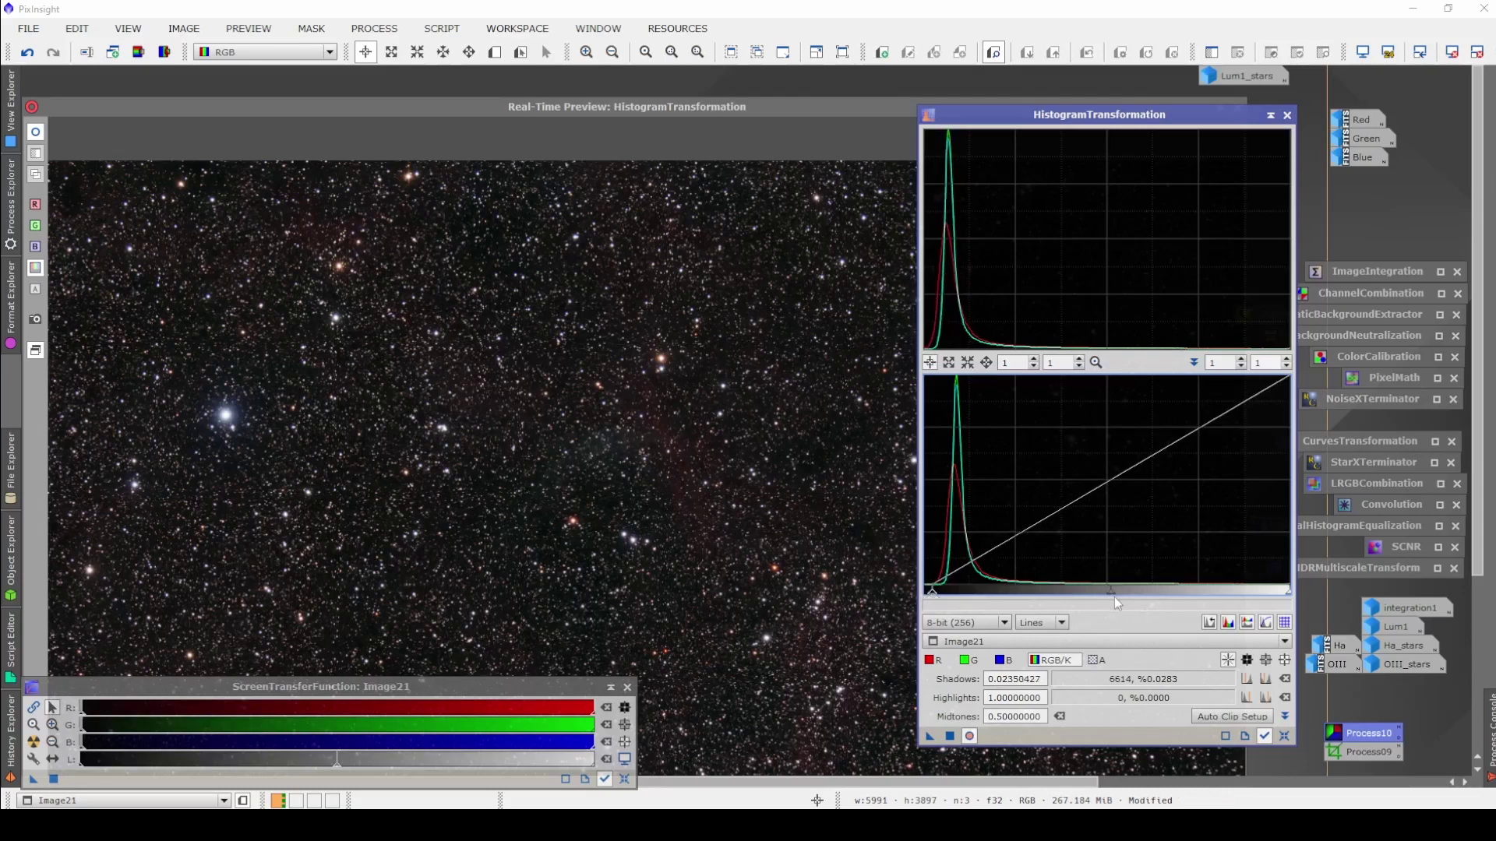
left_click_drag(1112, 599, 1082, 592)
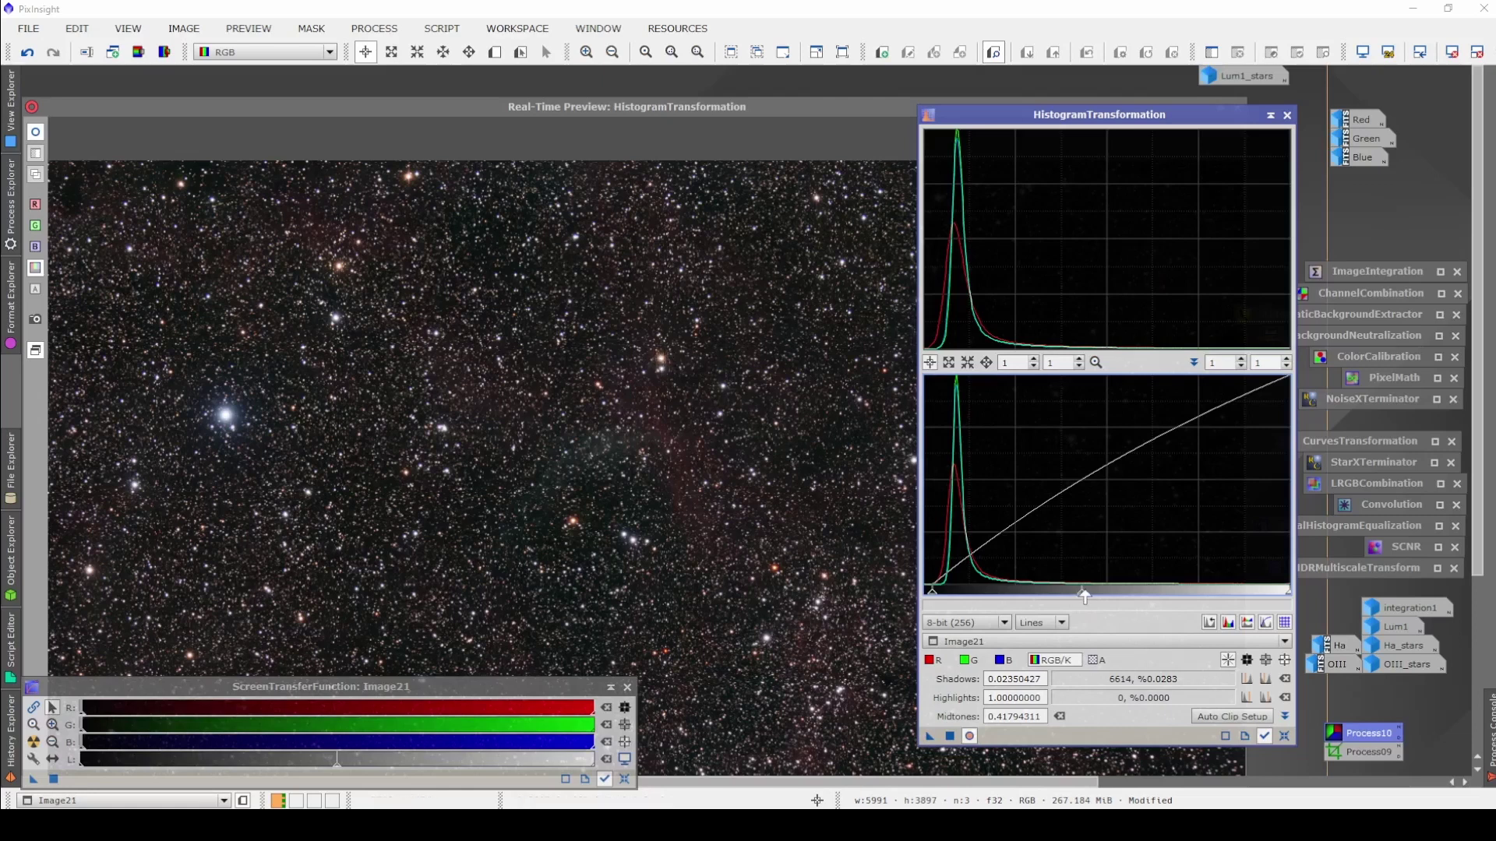
left_click_drag(1086, 597, 1053, 589)
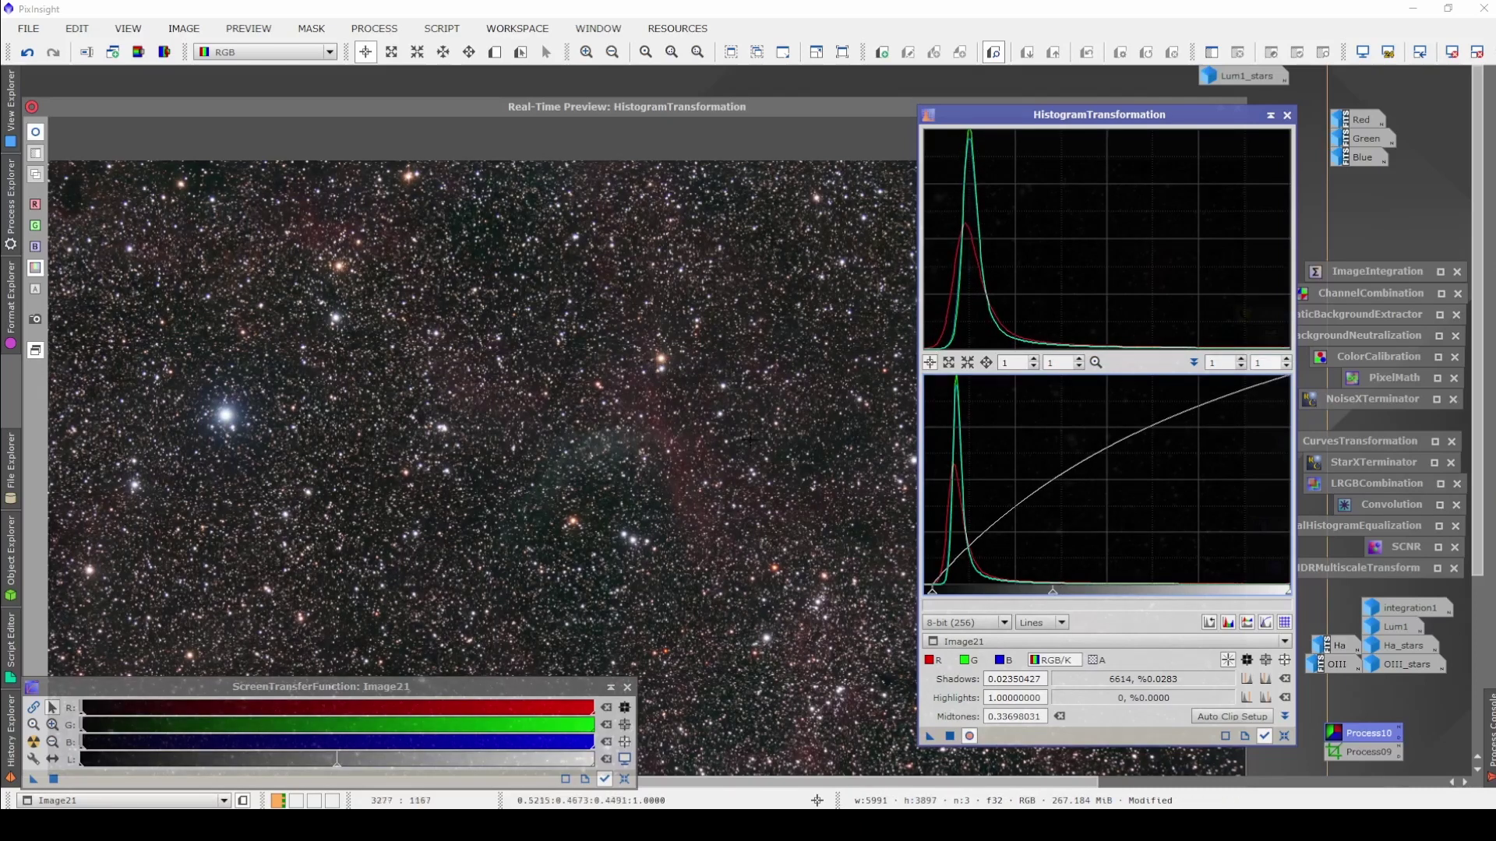
left_click(1283, 737)
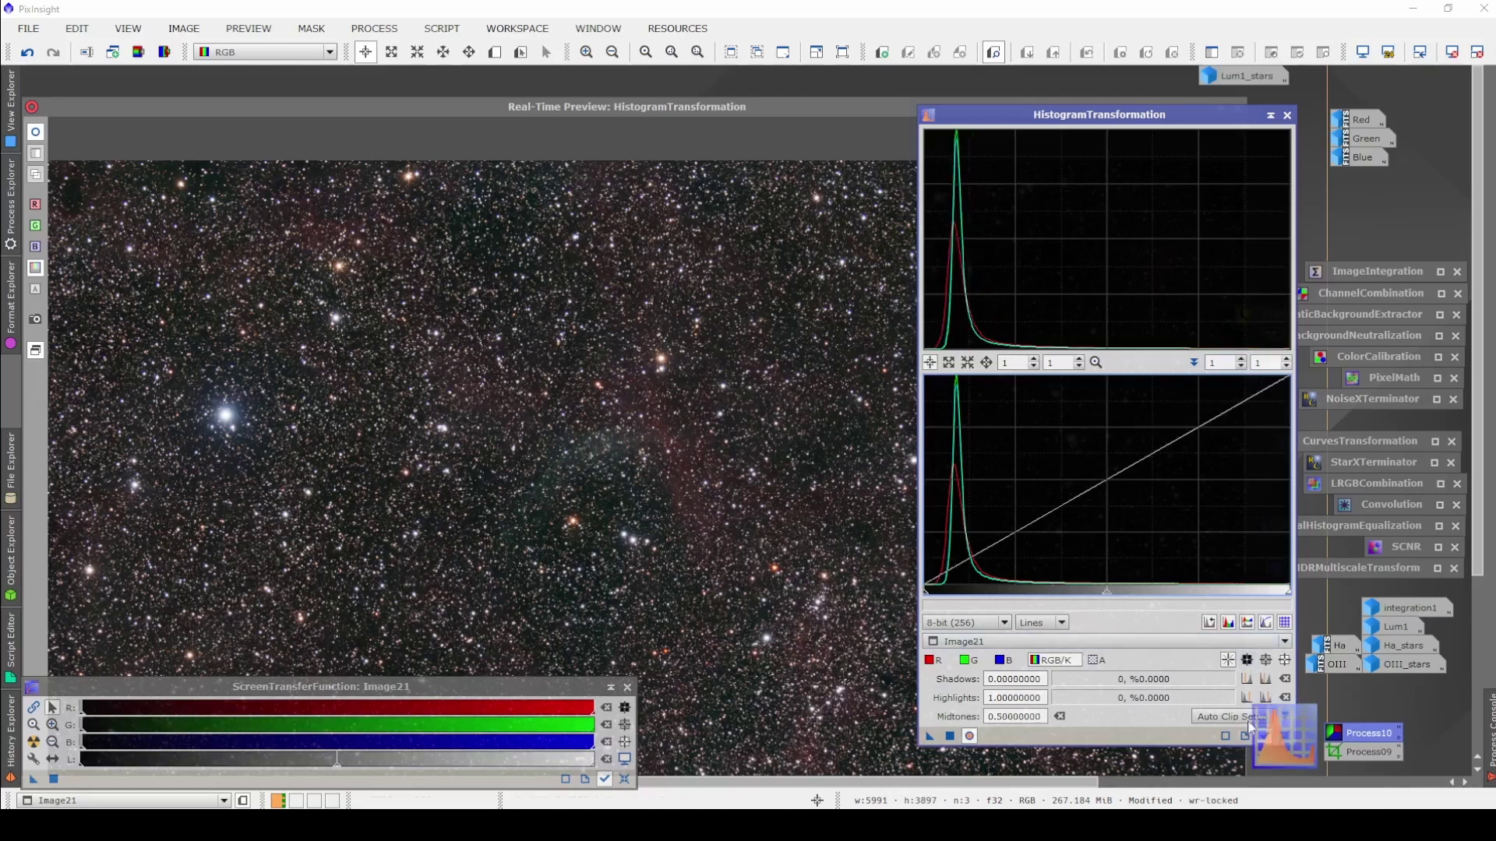
Clip the RGB image's black point with HistogramTransformation shadows at 0.02564103, and reset the process.
left_click_drag(925, 594, 932, 597)
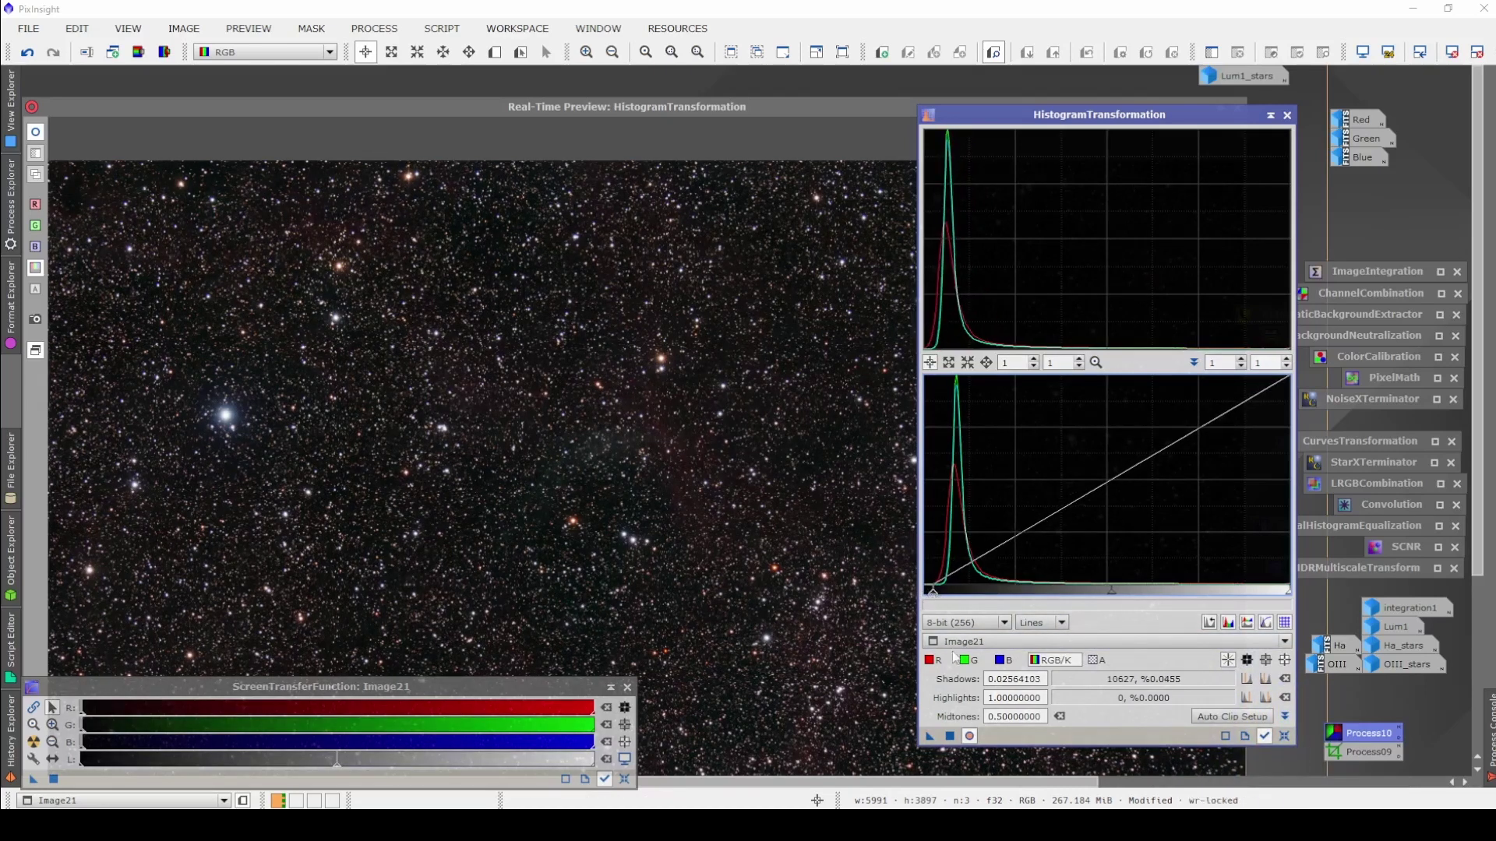
left_click(951, 736)
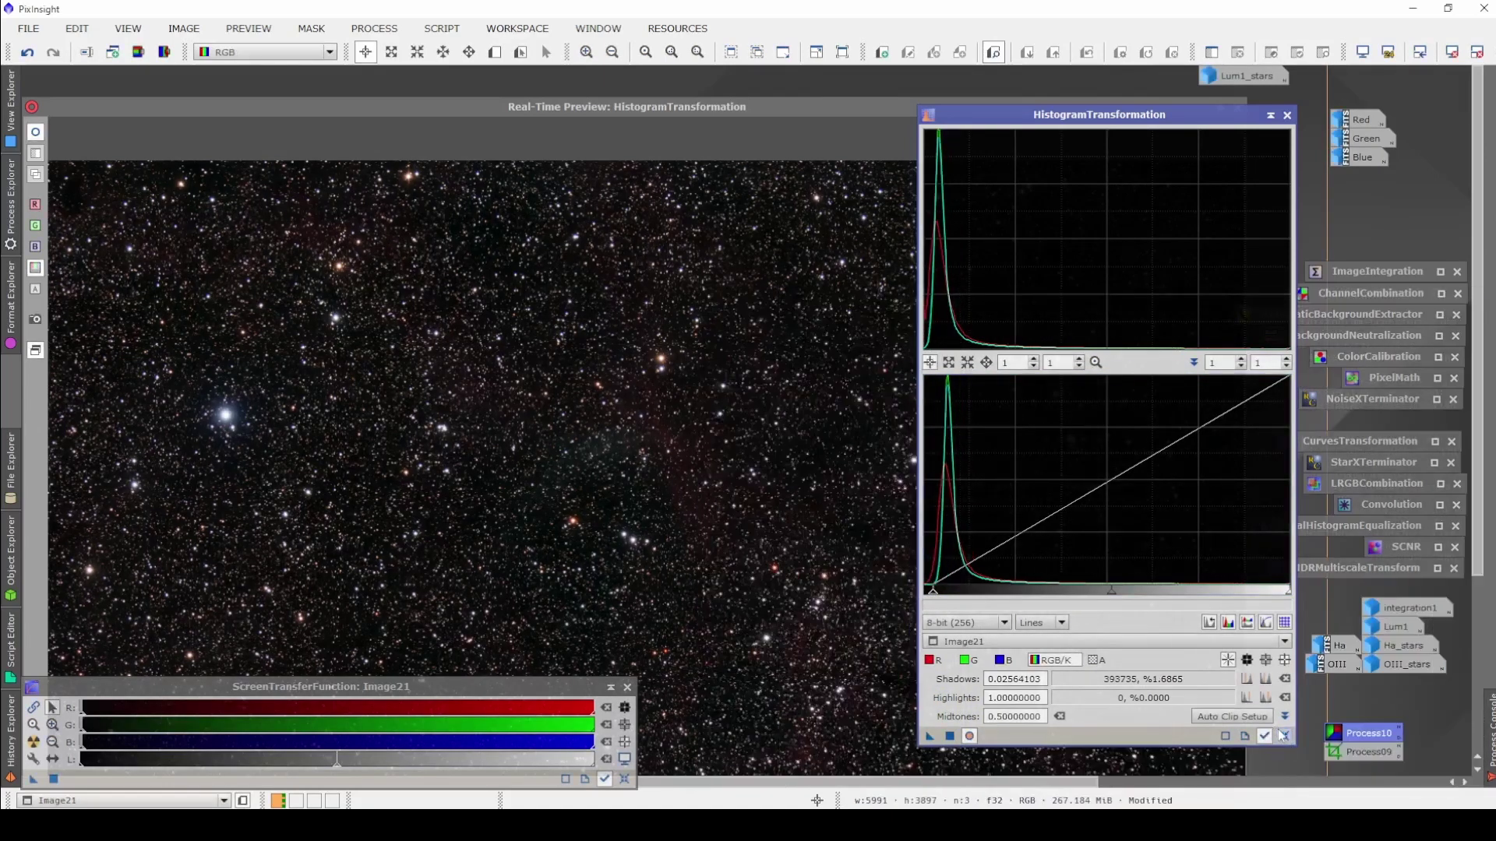
left_click(1283, 736)
Brighten the RGB image by applying a HistogramTransformation with midtones 0.43589744.
mouse_move(1106, 596)
left_mouse_down()
mouse_move(1068, 598)
mouse_move(1080, 596)
left_mouse_up()
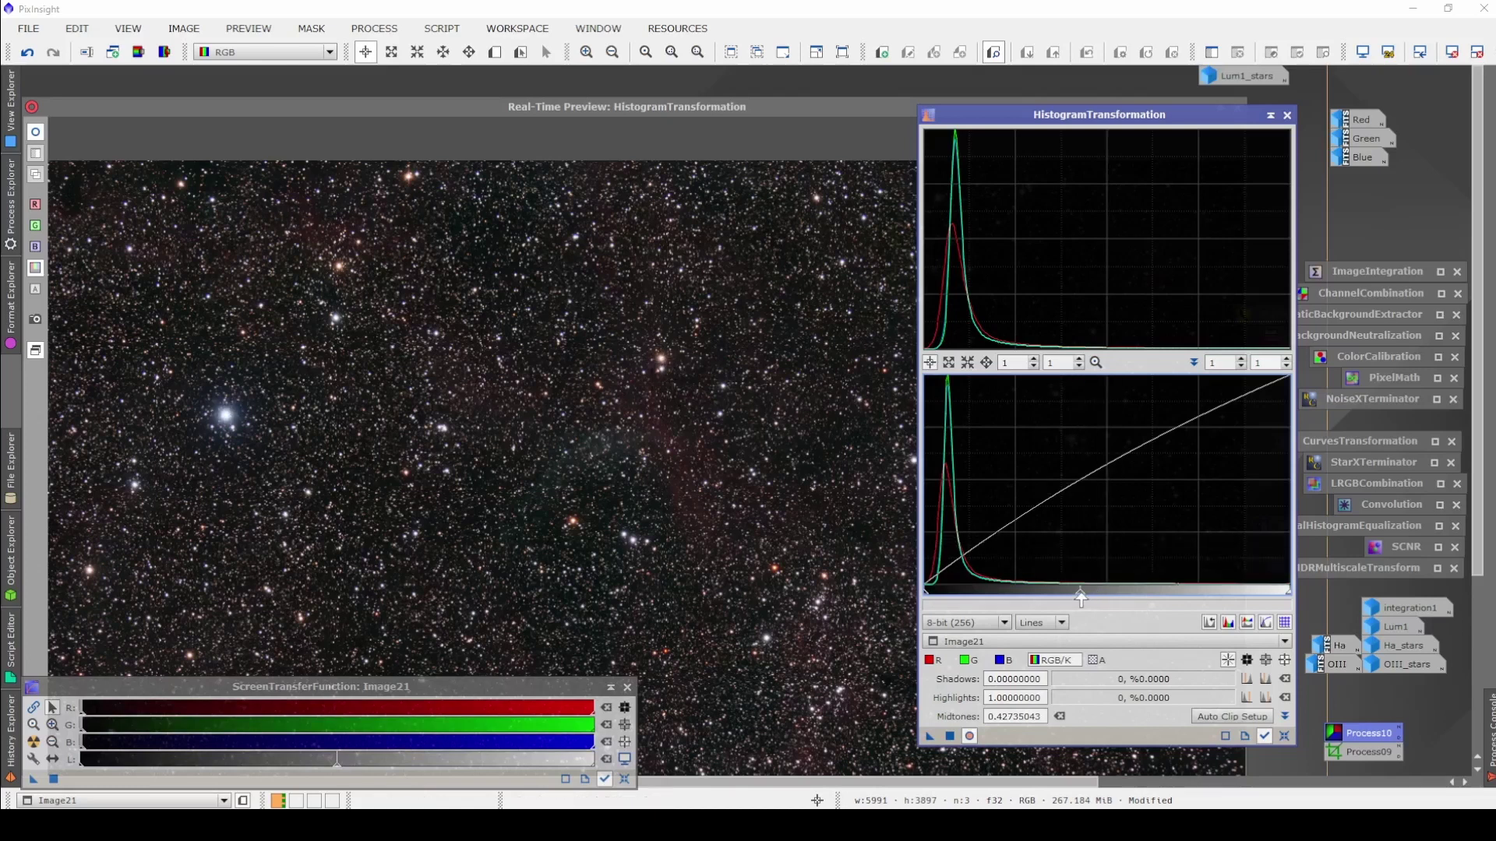
mouse_move(1081, 598)
left_mouse_down()
mouse_move(1068, 596)
mouse_move(1107, 593)
mouse_move(1083, 593)
left_mouse_up()
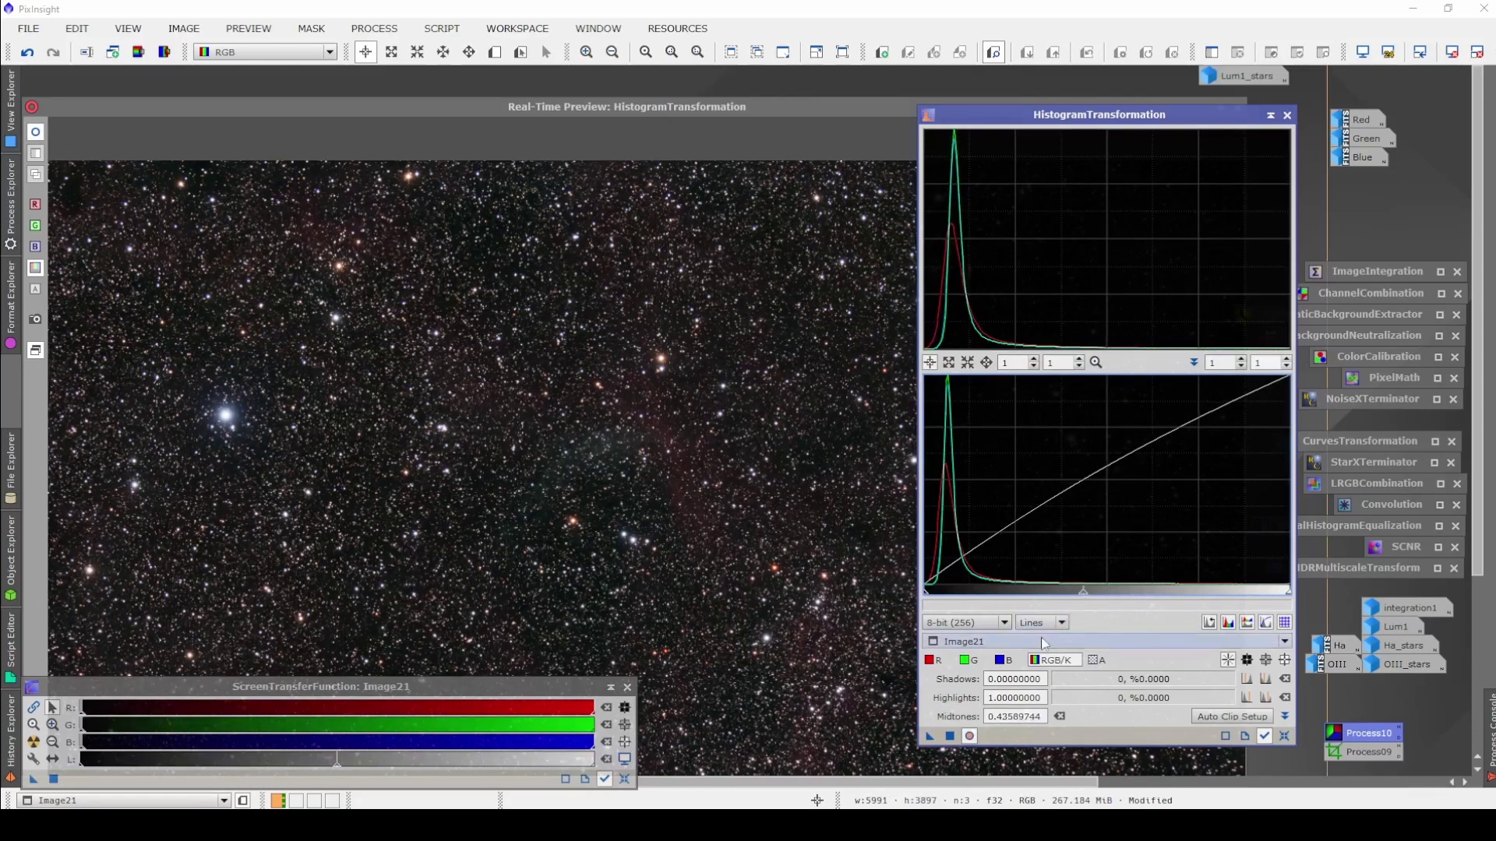
left_click(951, 738)
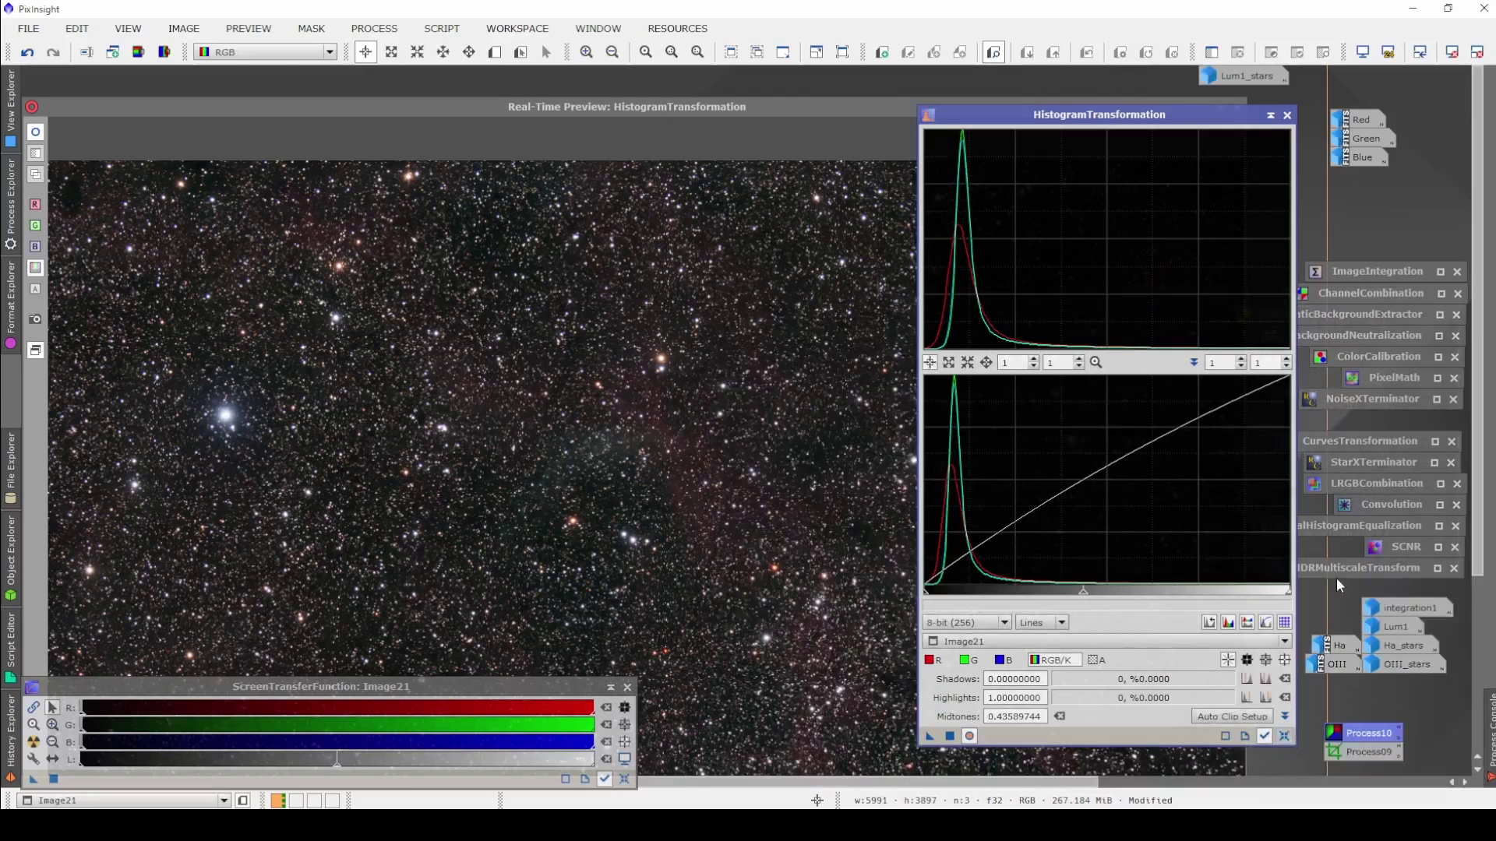
Reset HistogramTransformation, collapse it, and close its real-time preview.
left_click(1284, 736)
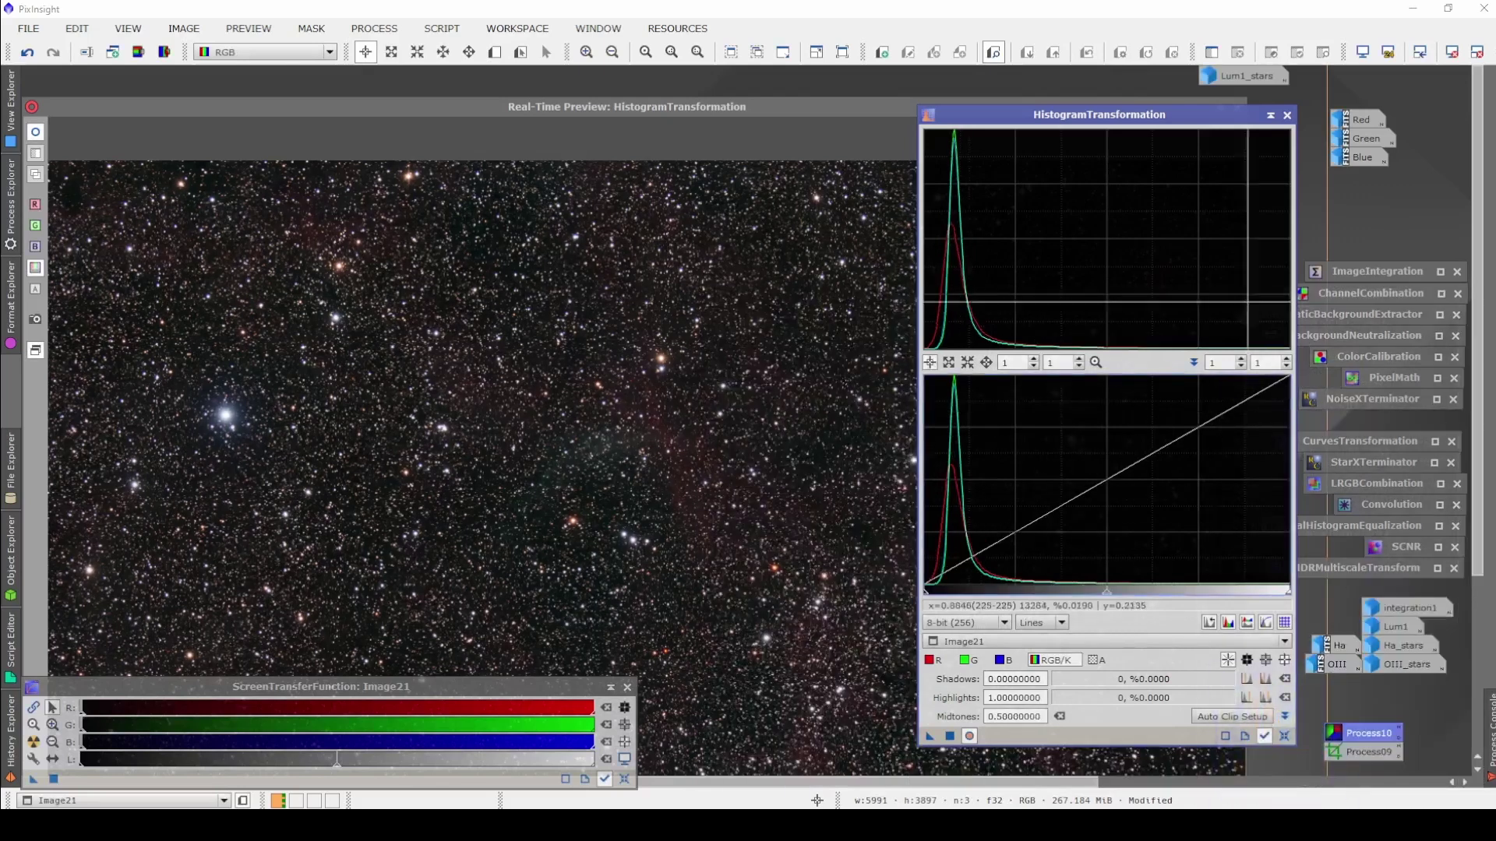
left_click(1274, 116)
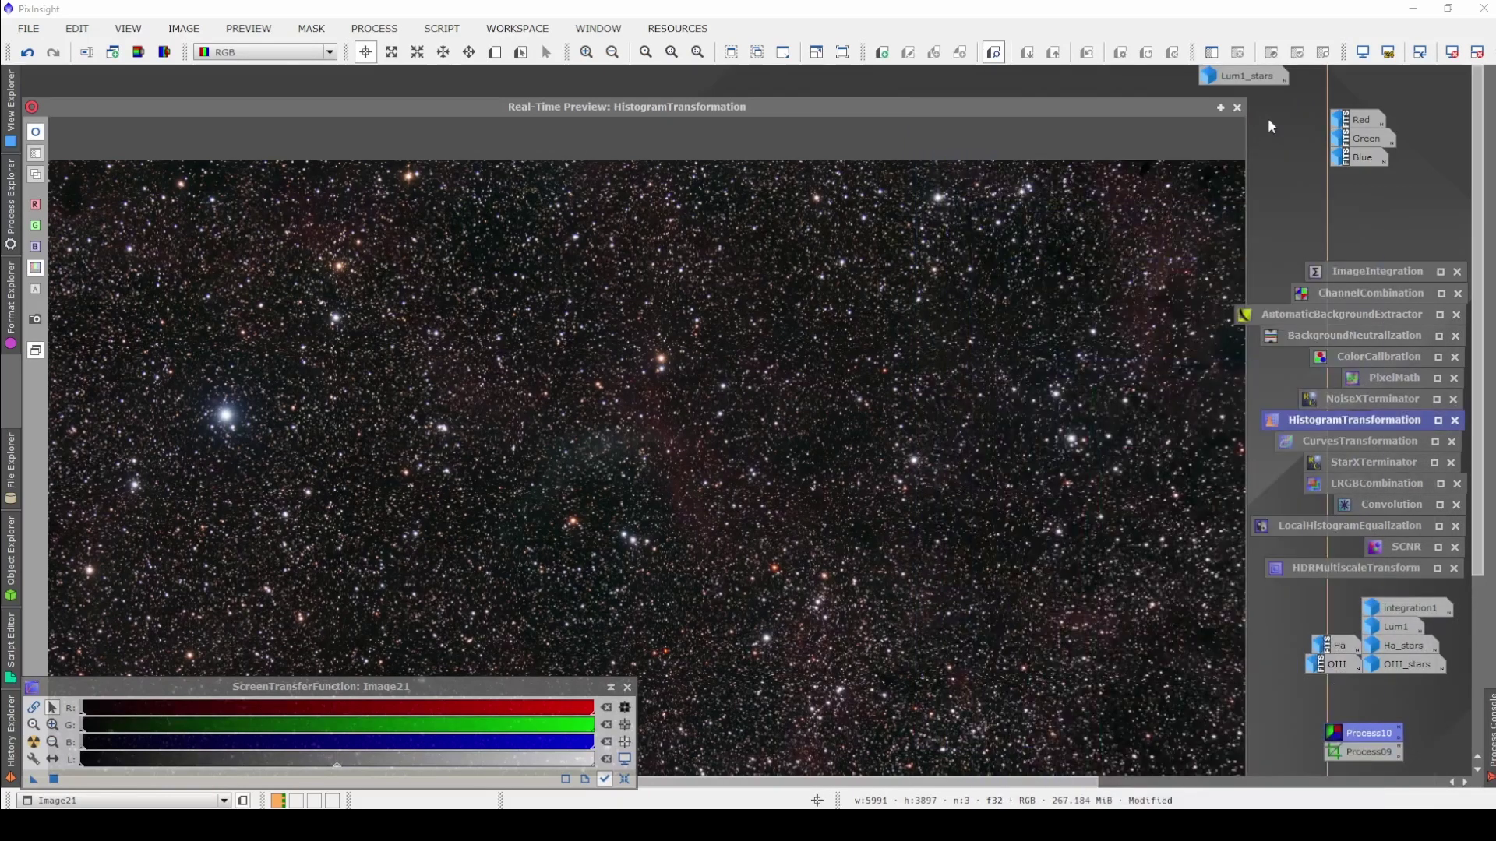
left_click(1237, 109)
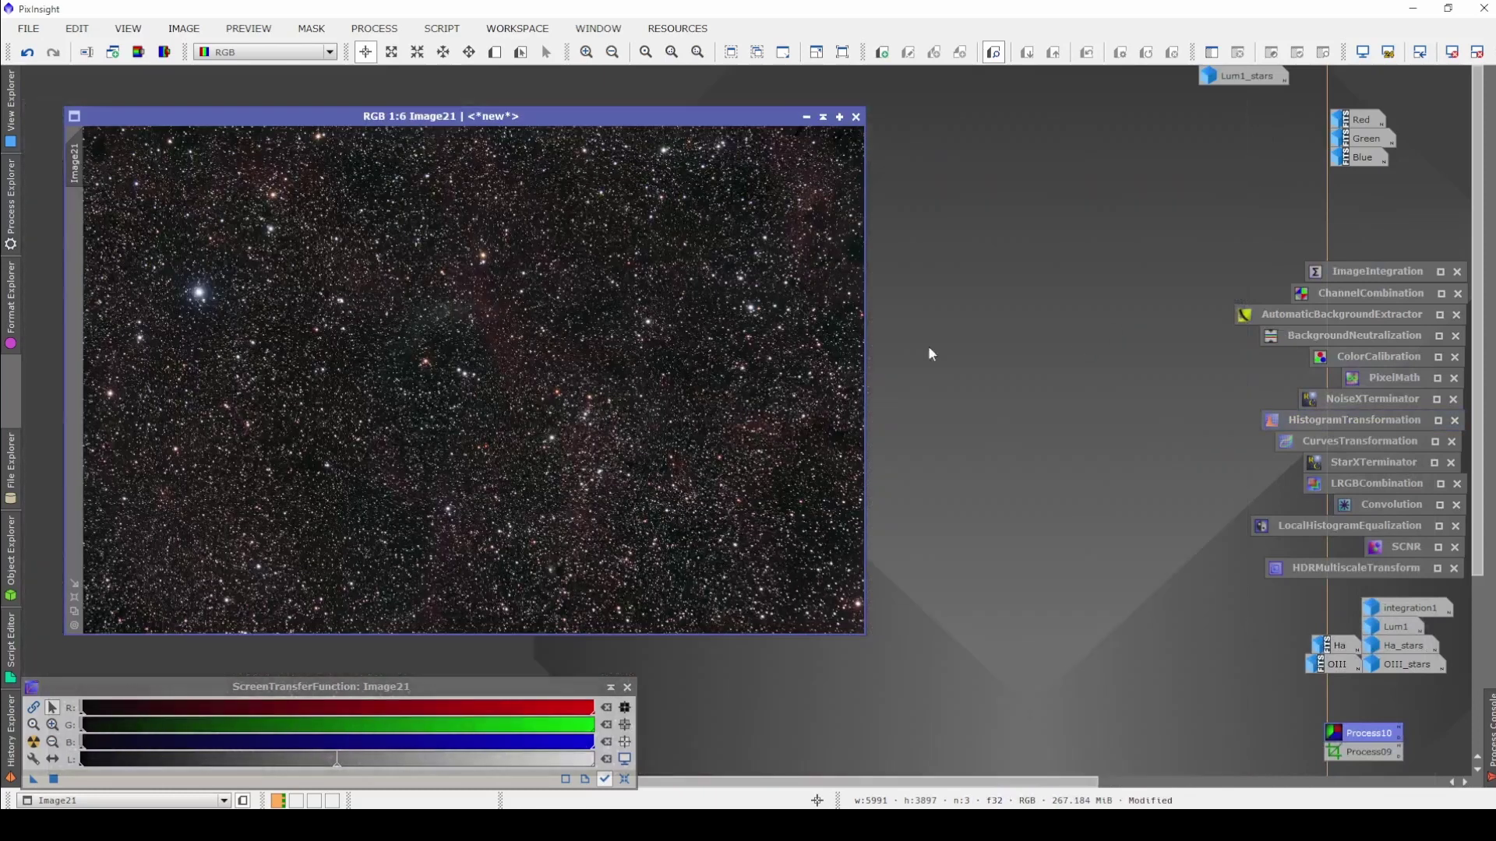
Run StarXTerminator on Image21 with Generate Star Image enabled and Linear off, and put the process away.
double_click(1371, 461)
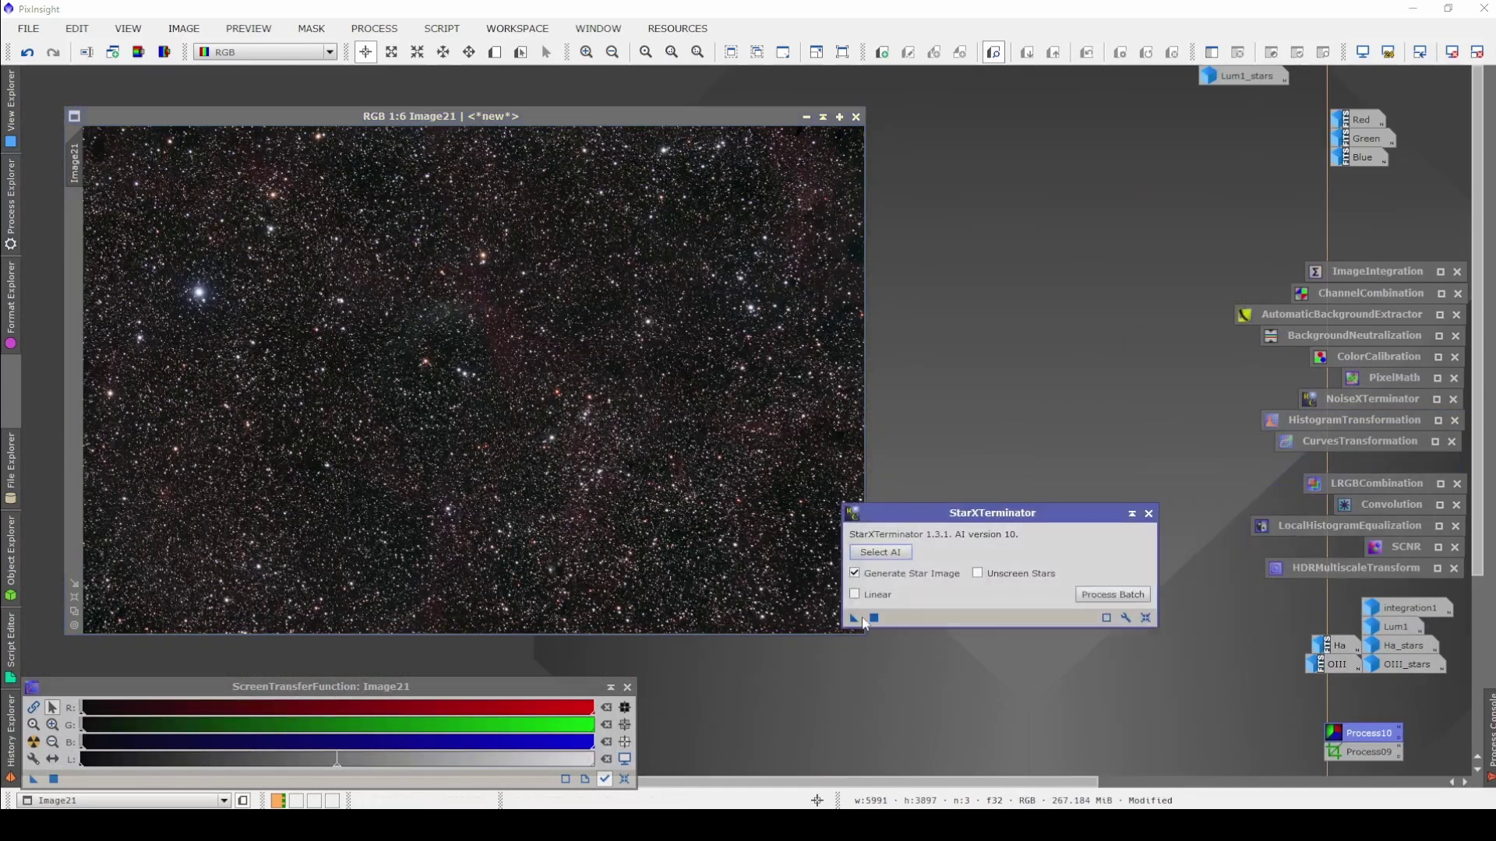
left_click_drag(852, 618, 798, 526)
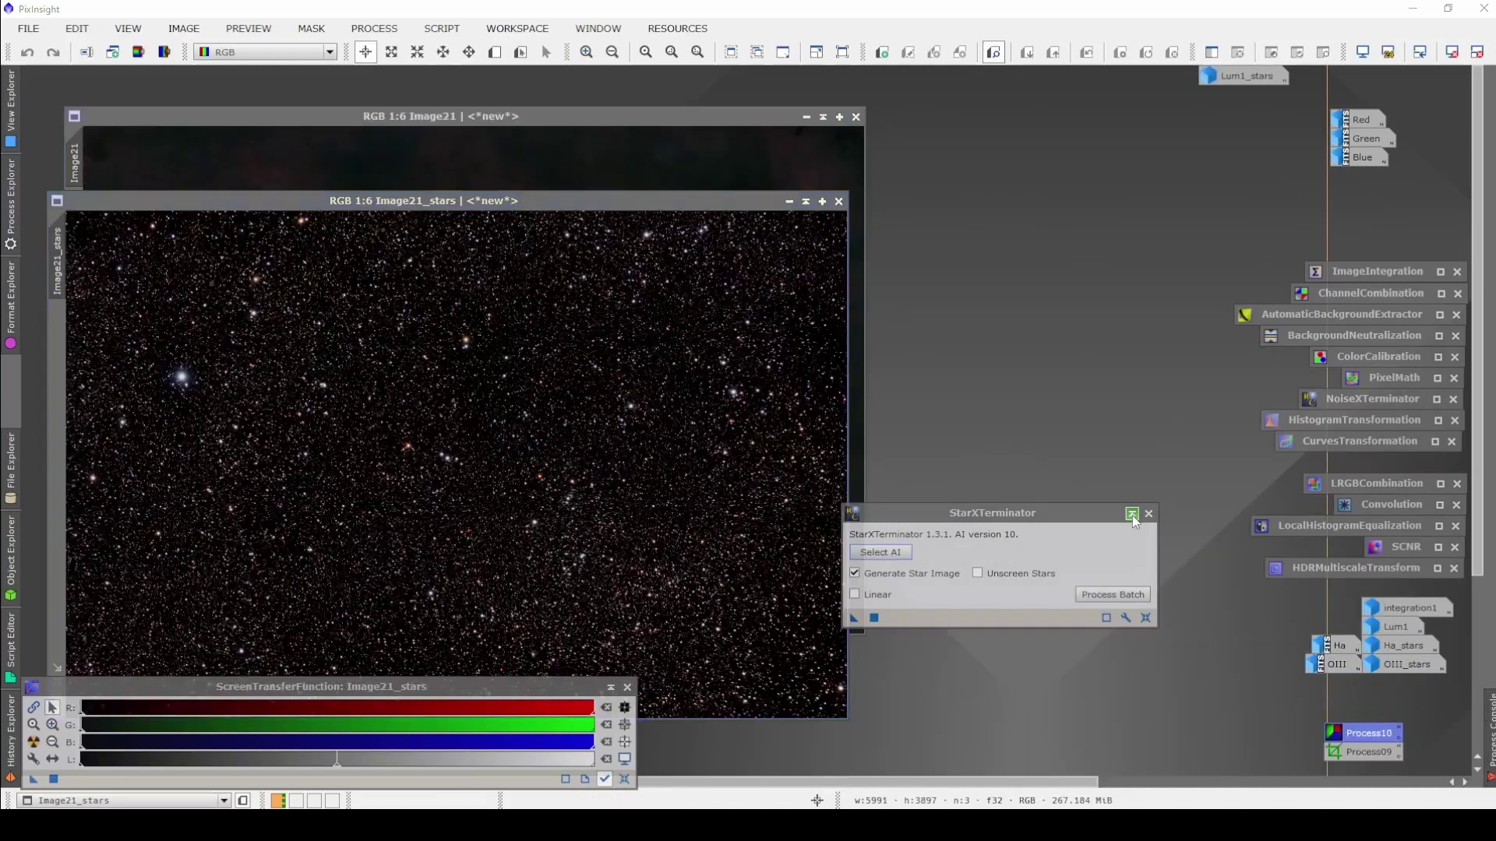
left_click(1148, 513)
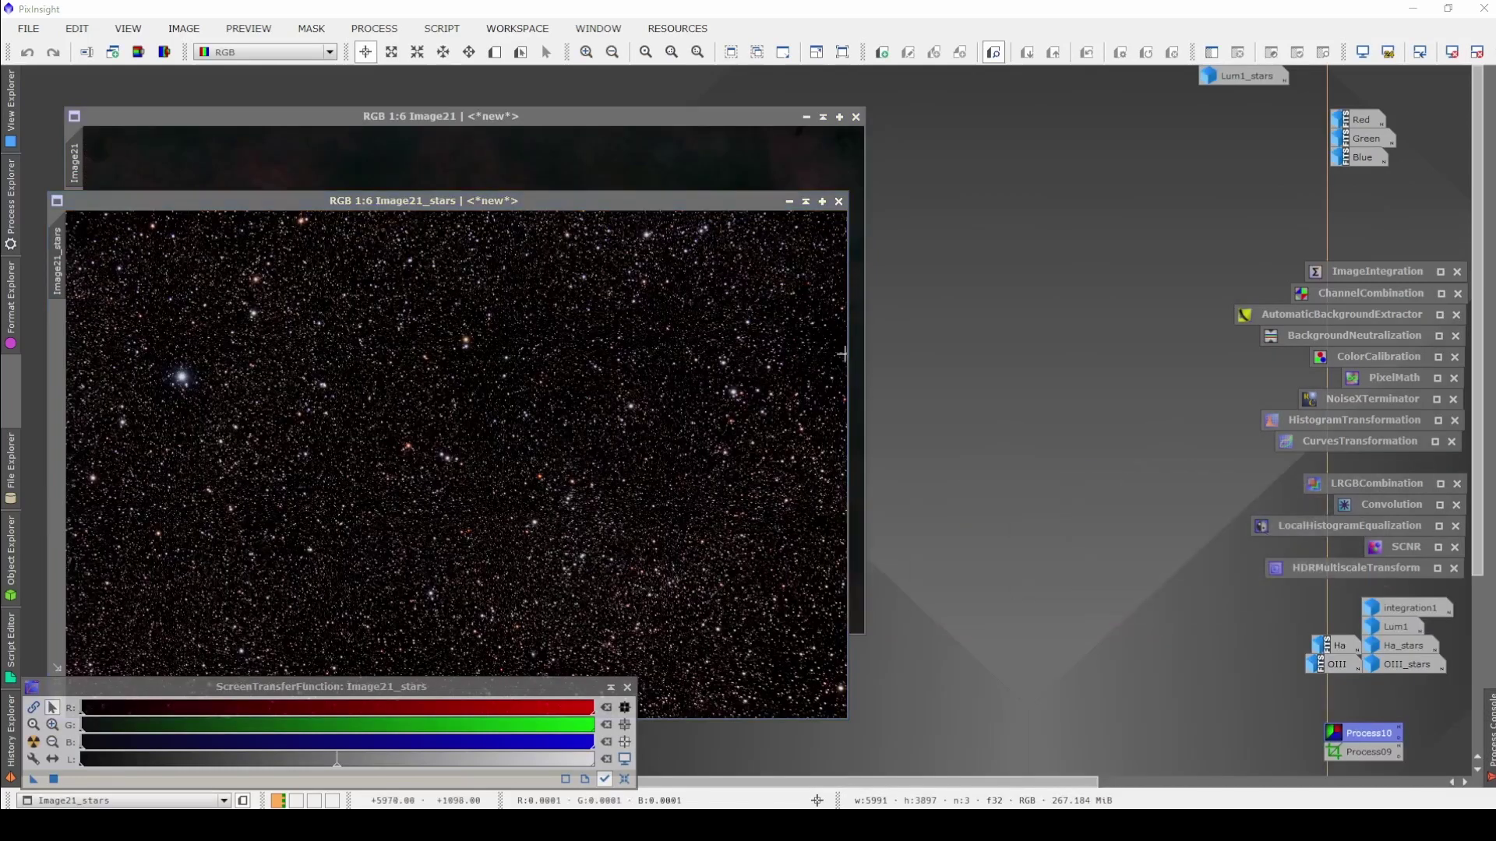
Iconize the starless Image21 and park its icon below OIII_stars.
left_click(735, 166)
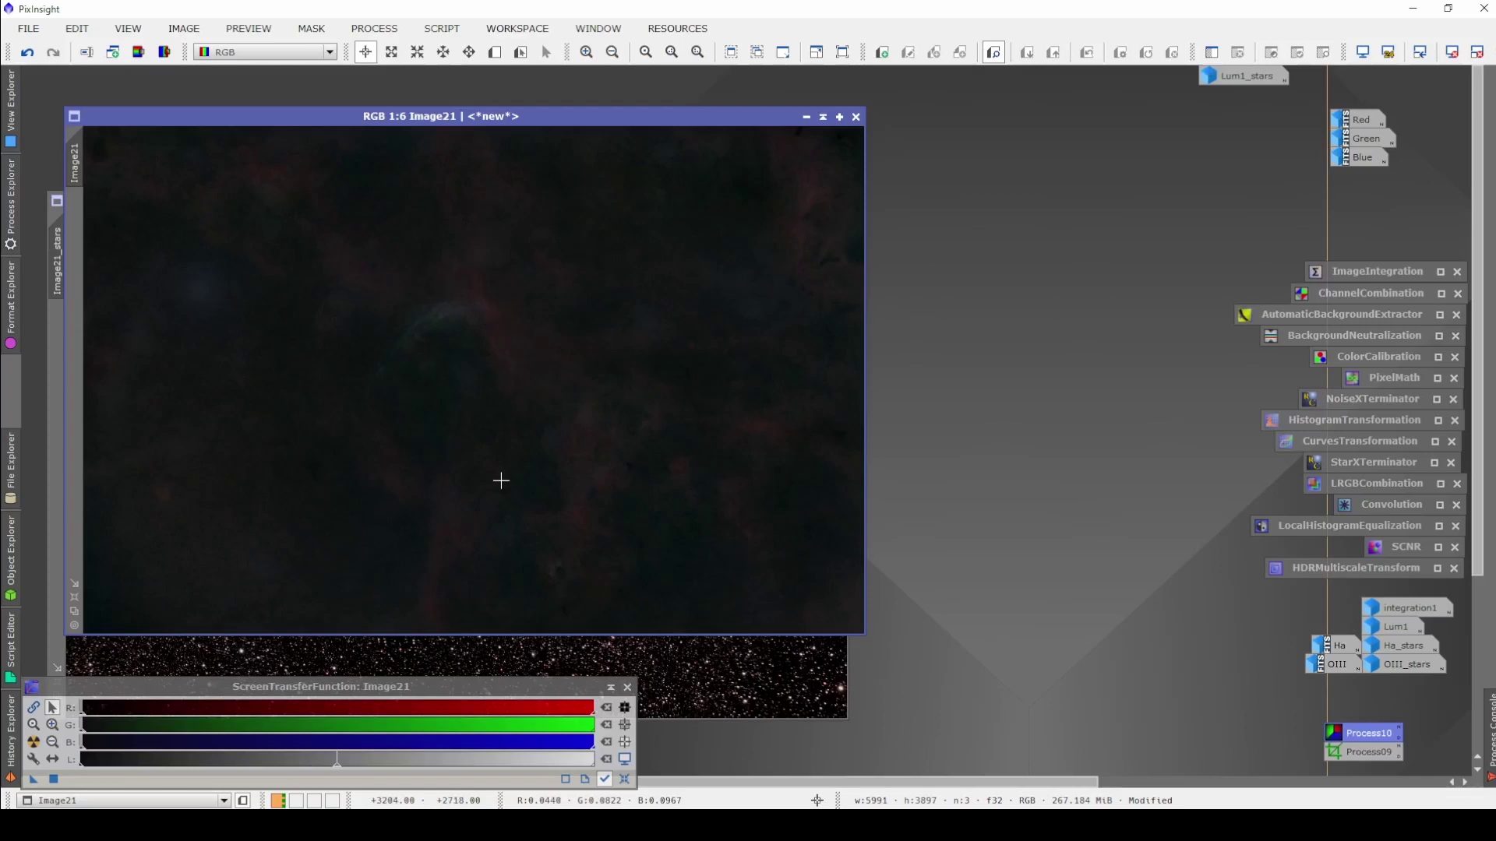
left_click(807, 118)
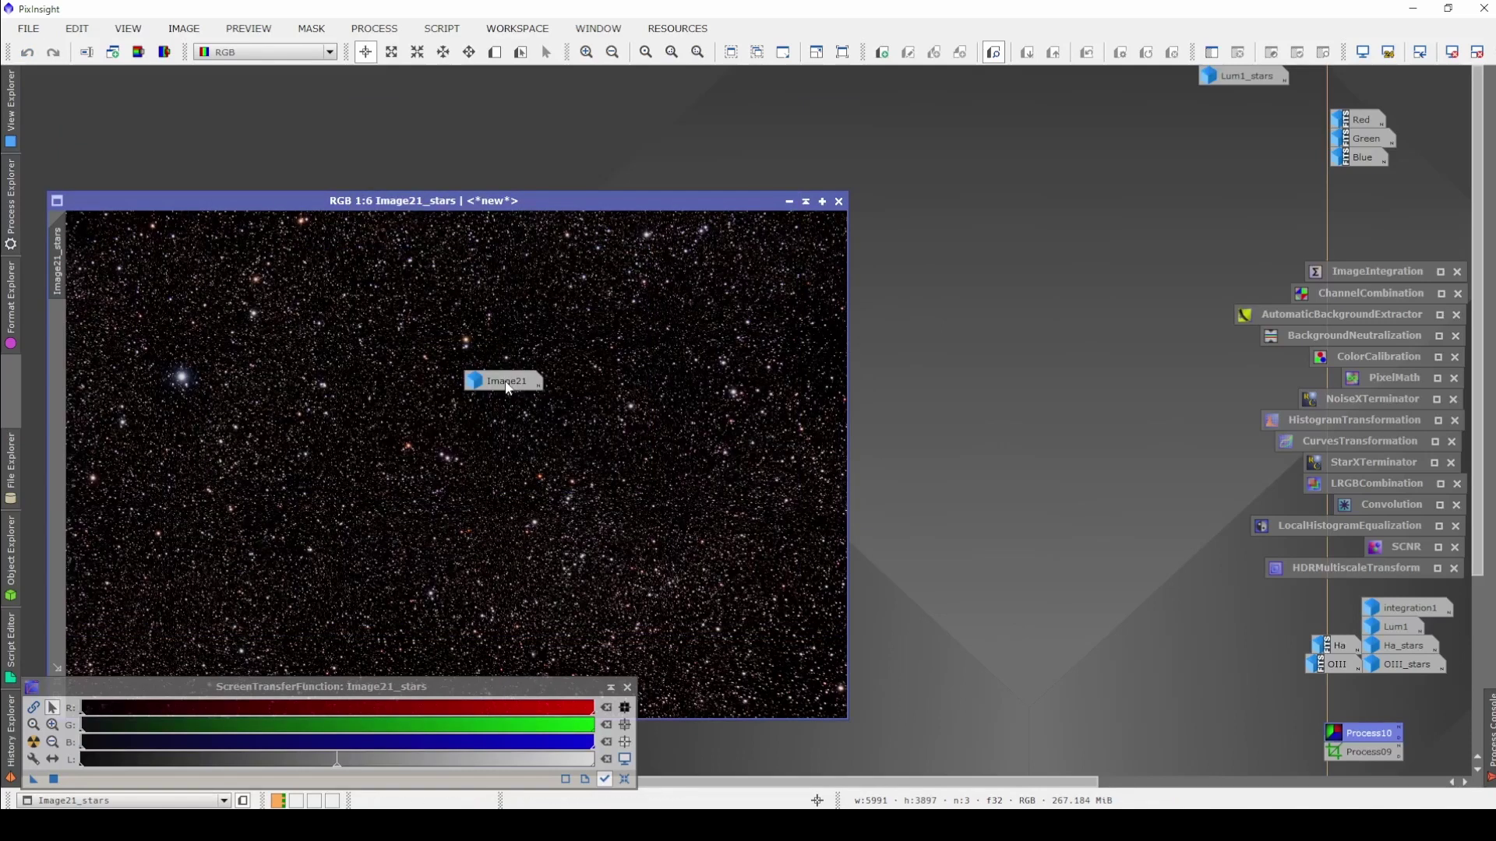
left_click_drag(508, 383, 1407, 691)
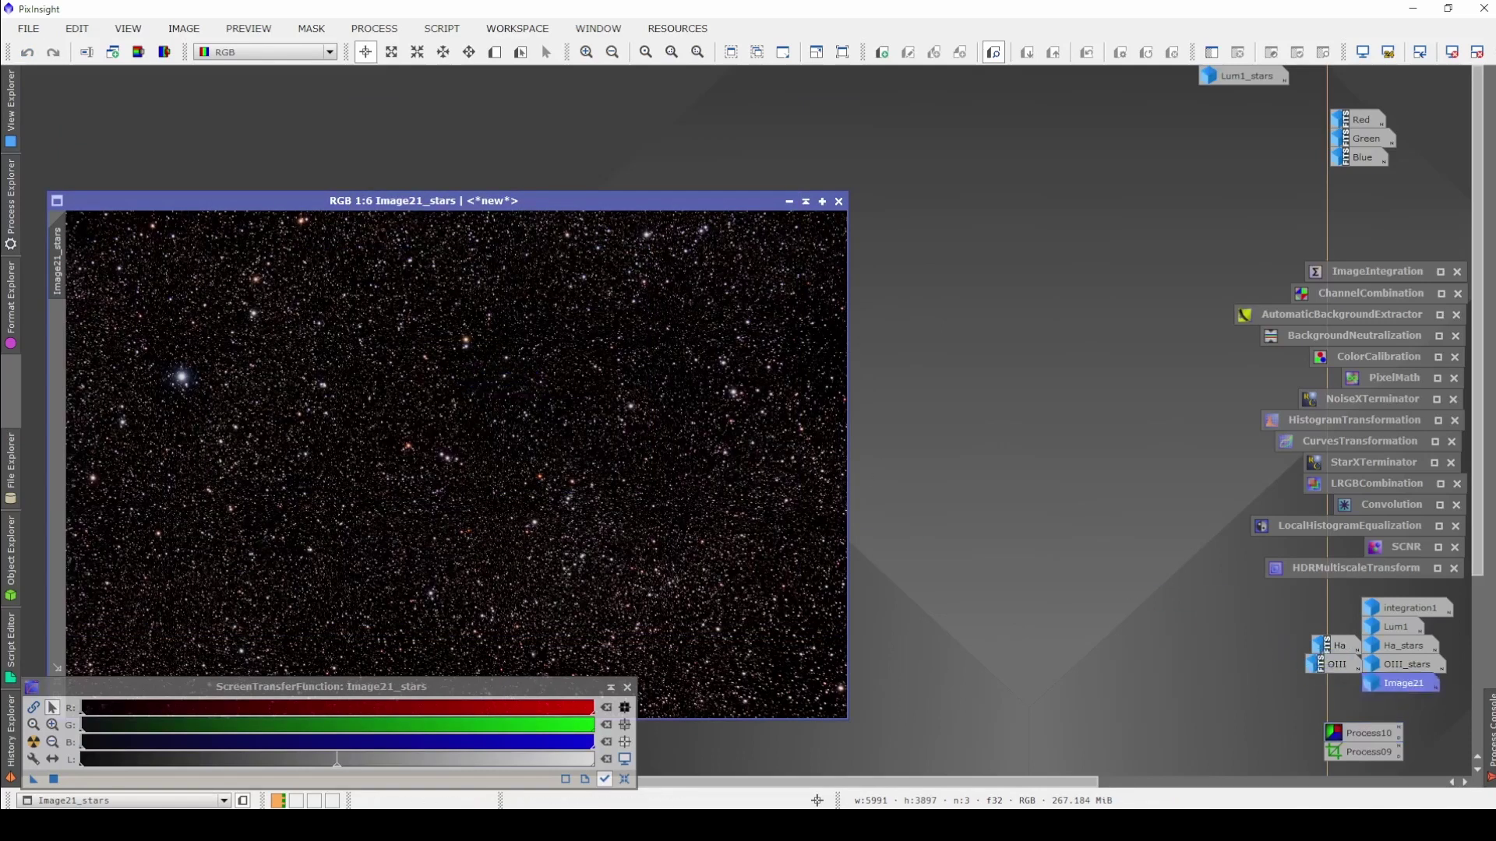
Change the identifier of the extracted star image to rgbstars1.
double_click(59, 241)
type("RG")
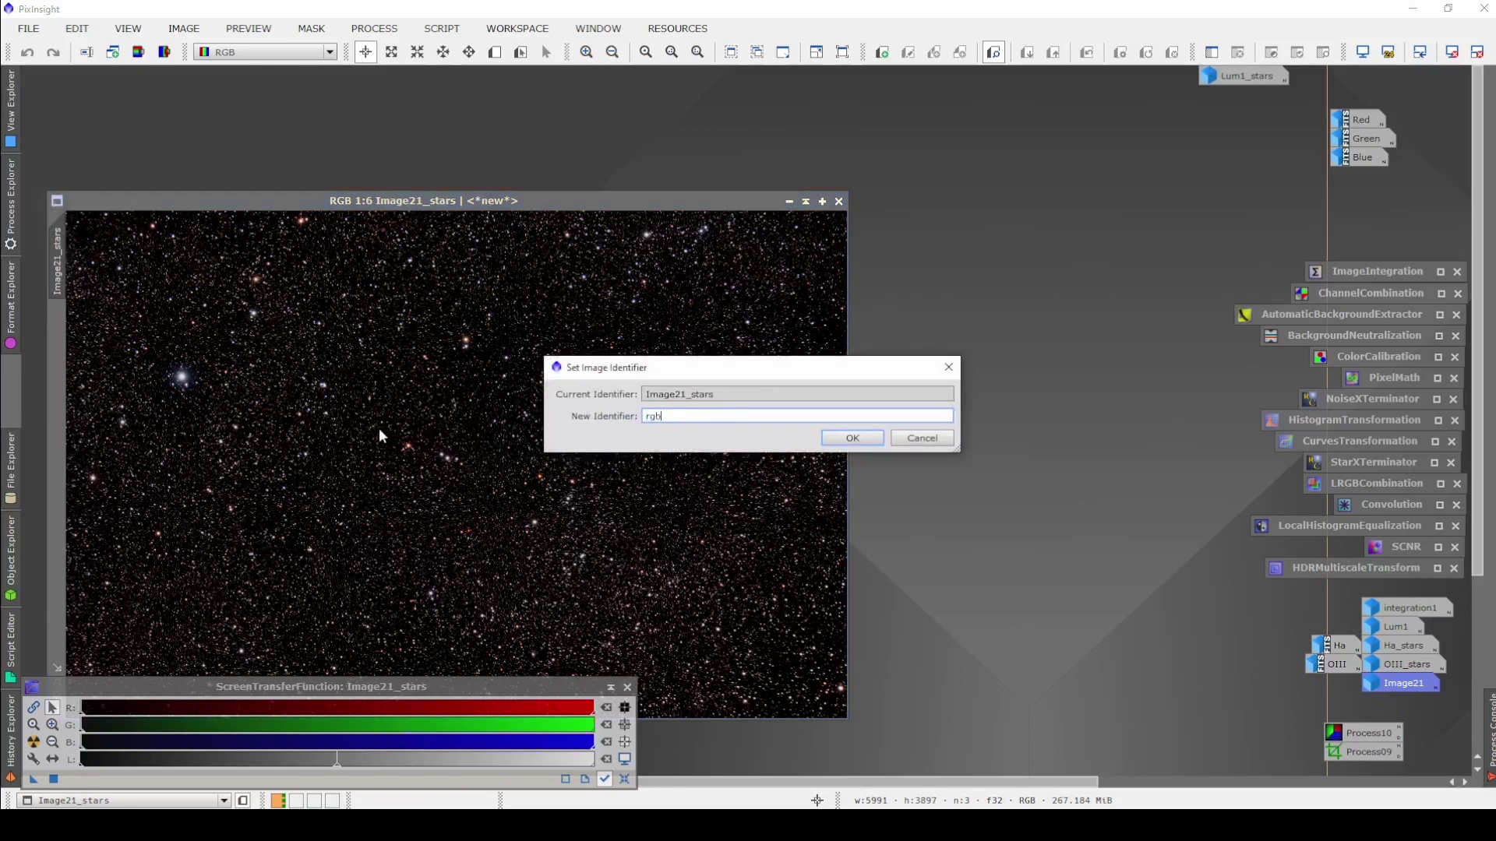
type("bstars1")
key("Return")
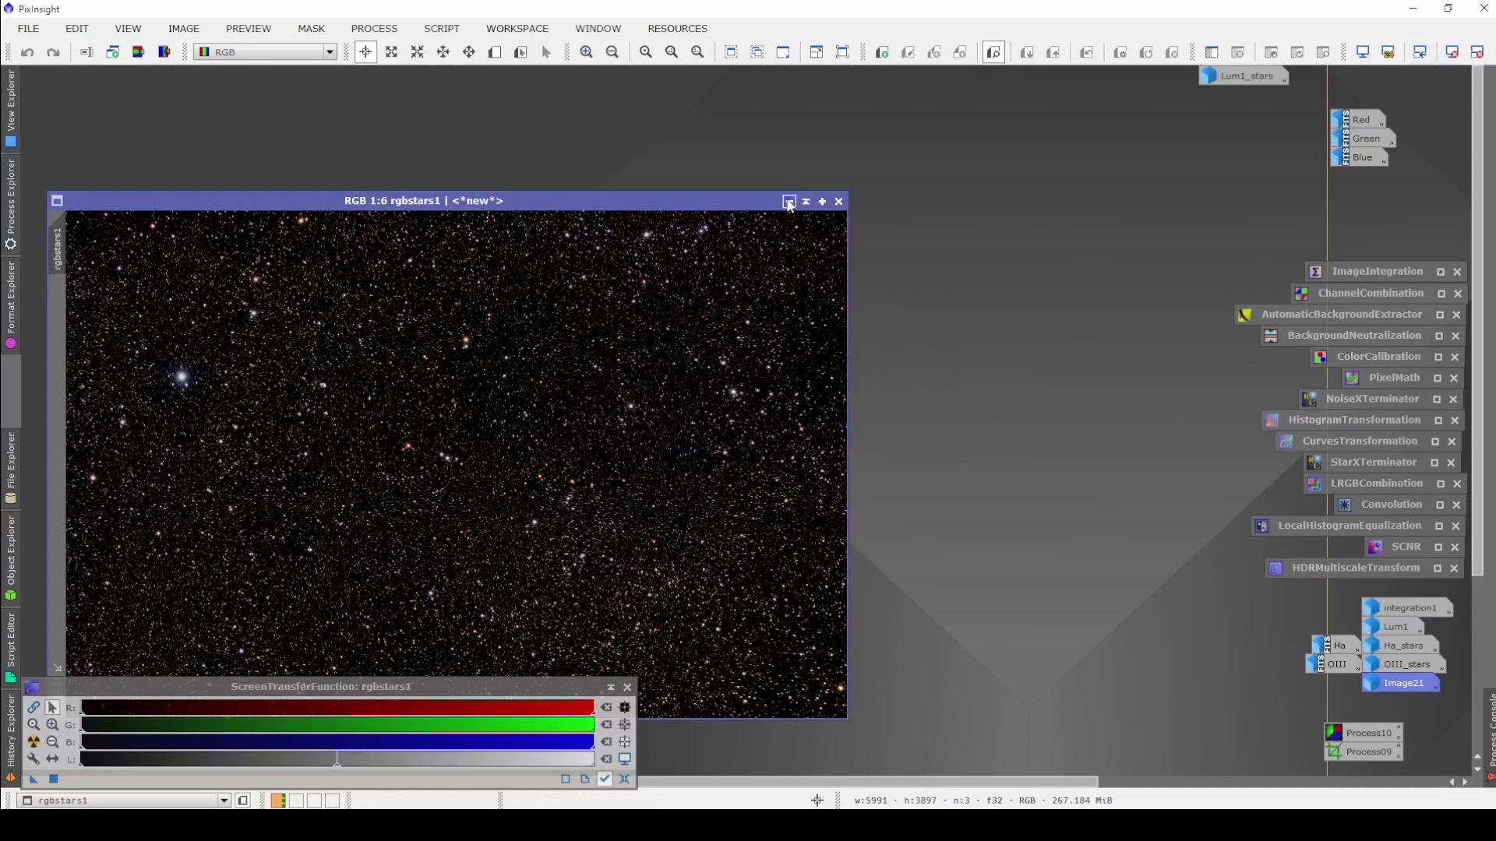
Extract the CIE L* component of rgbstars1, apply it to rgbstars1 as a mask, and iconize the luminance image.
scroll(720, 370, "up", 5)
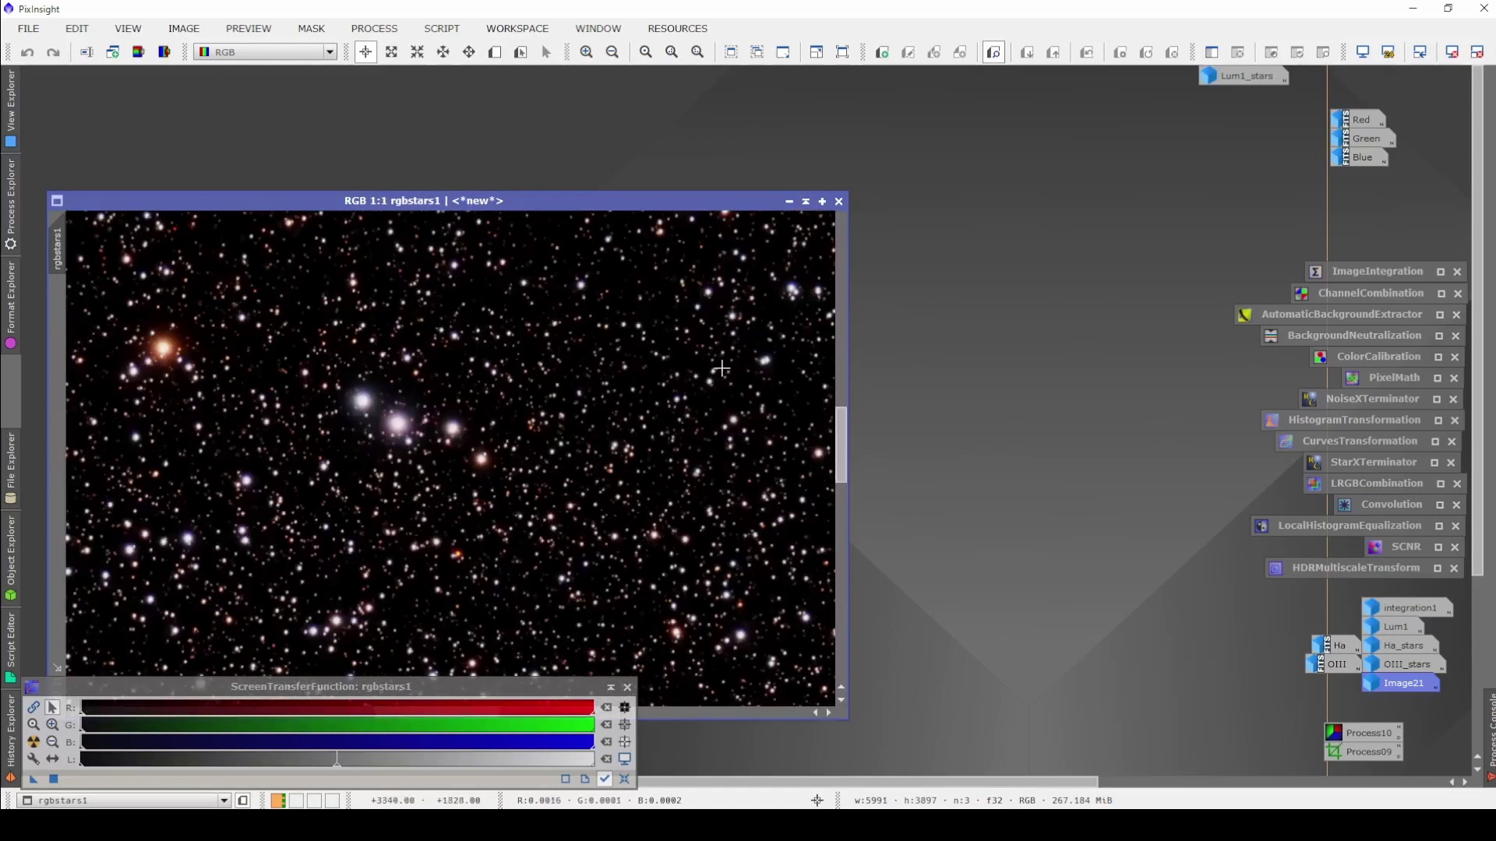
left_click_drag(721, 367, 368, 405)
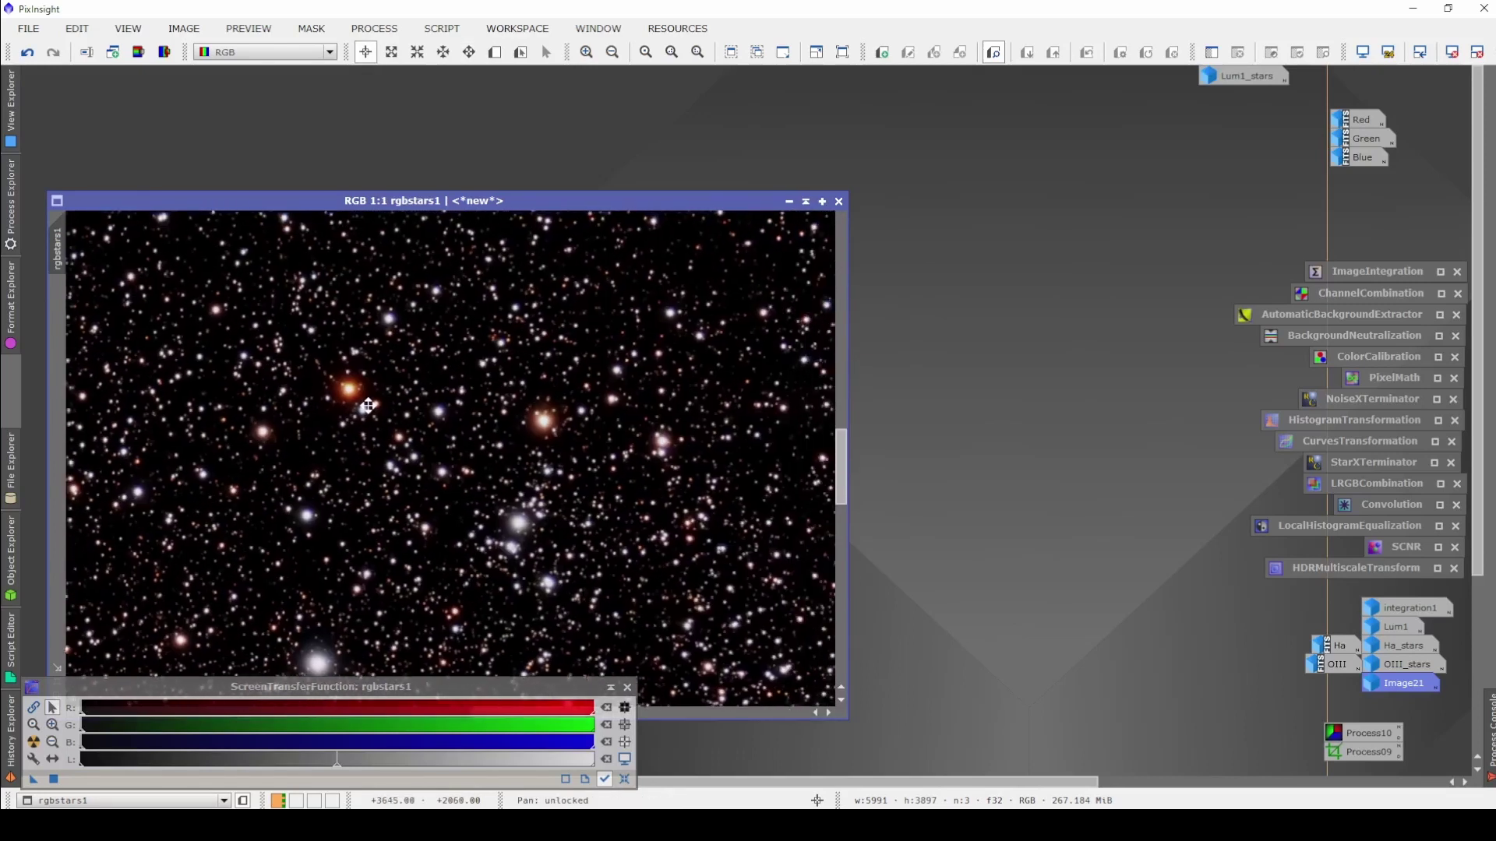
left_click(144, 53)
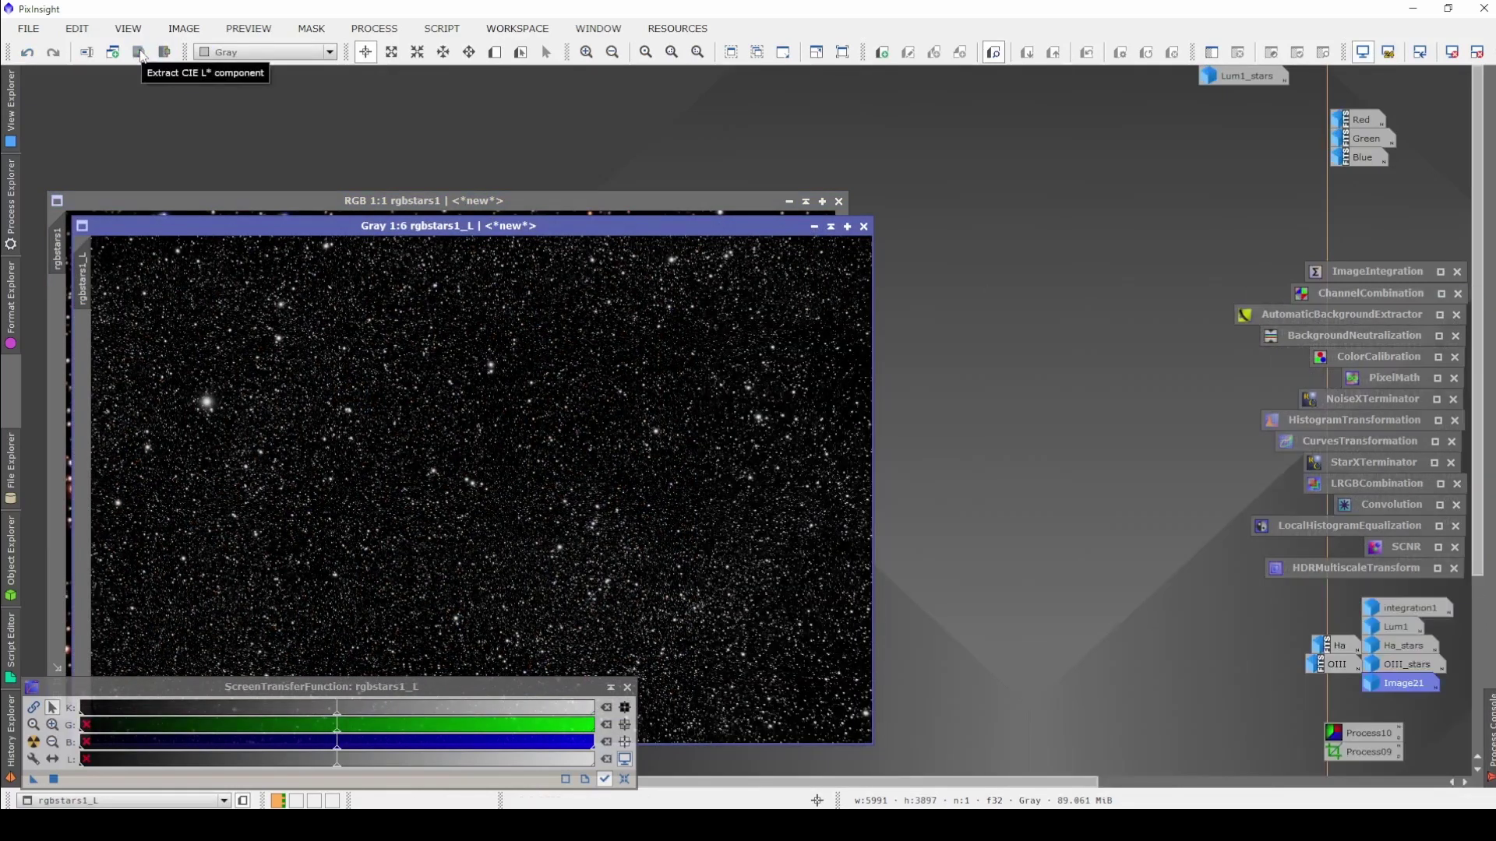
left_click_drag(239, 226, 435, 180)
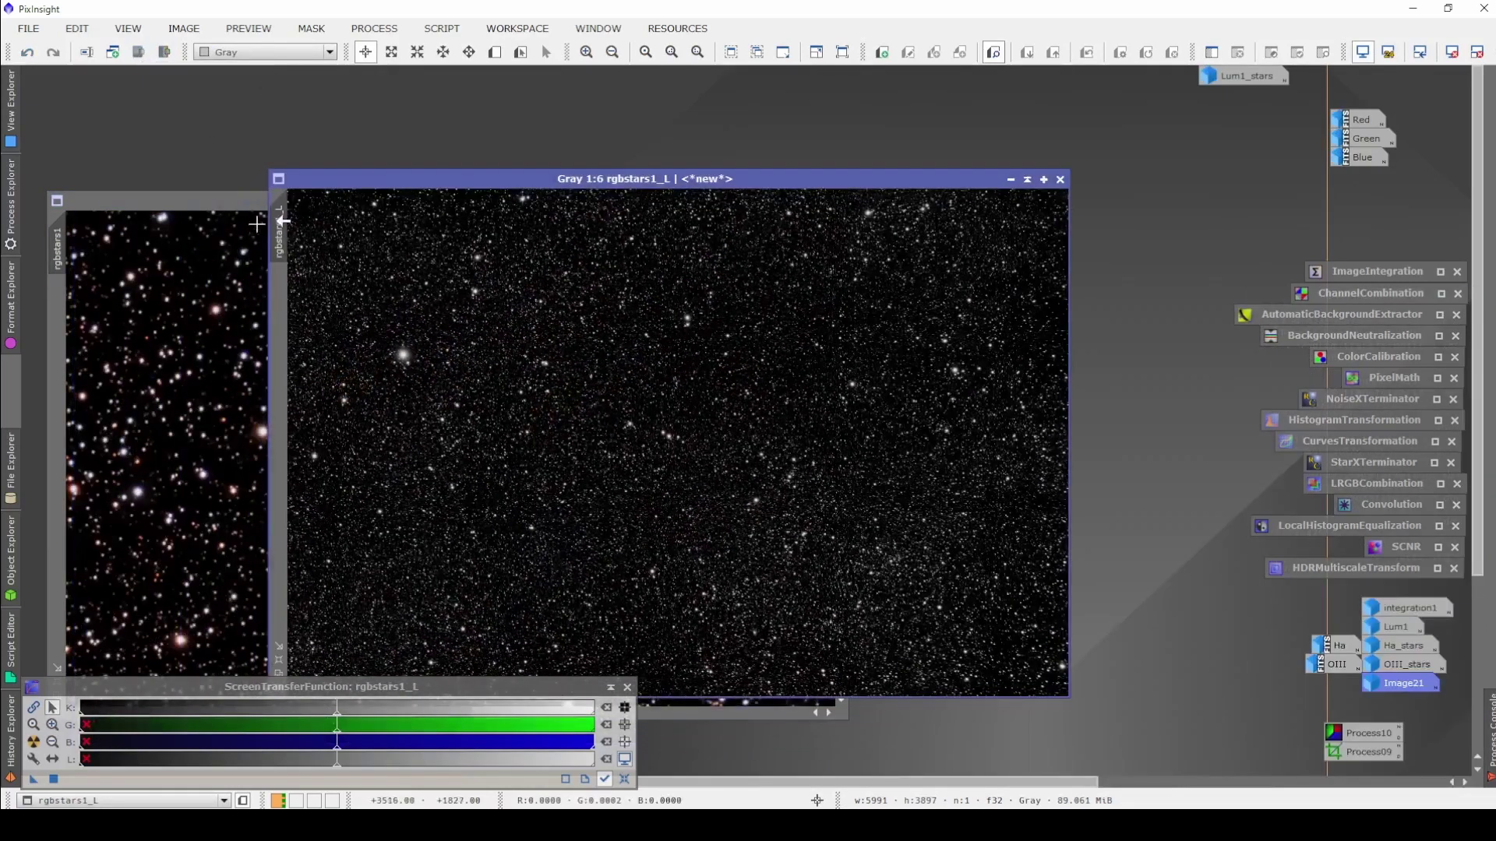
left_click_drag(75, 327, 73, 328)
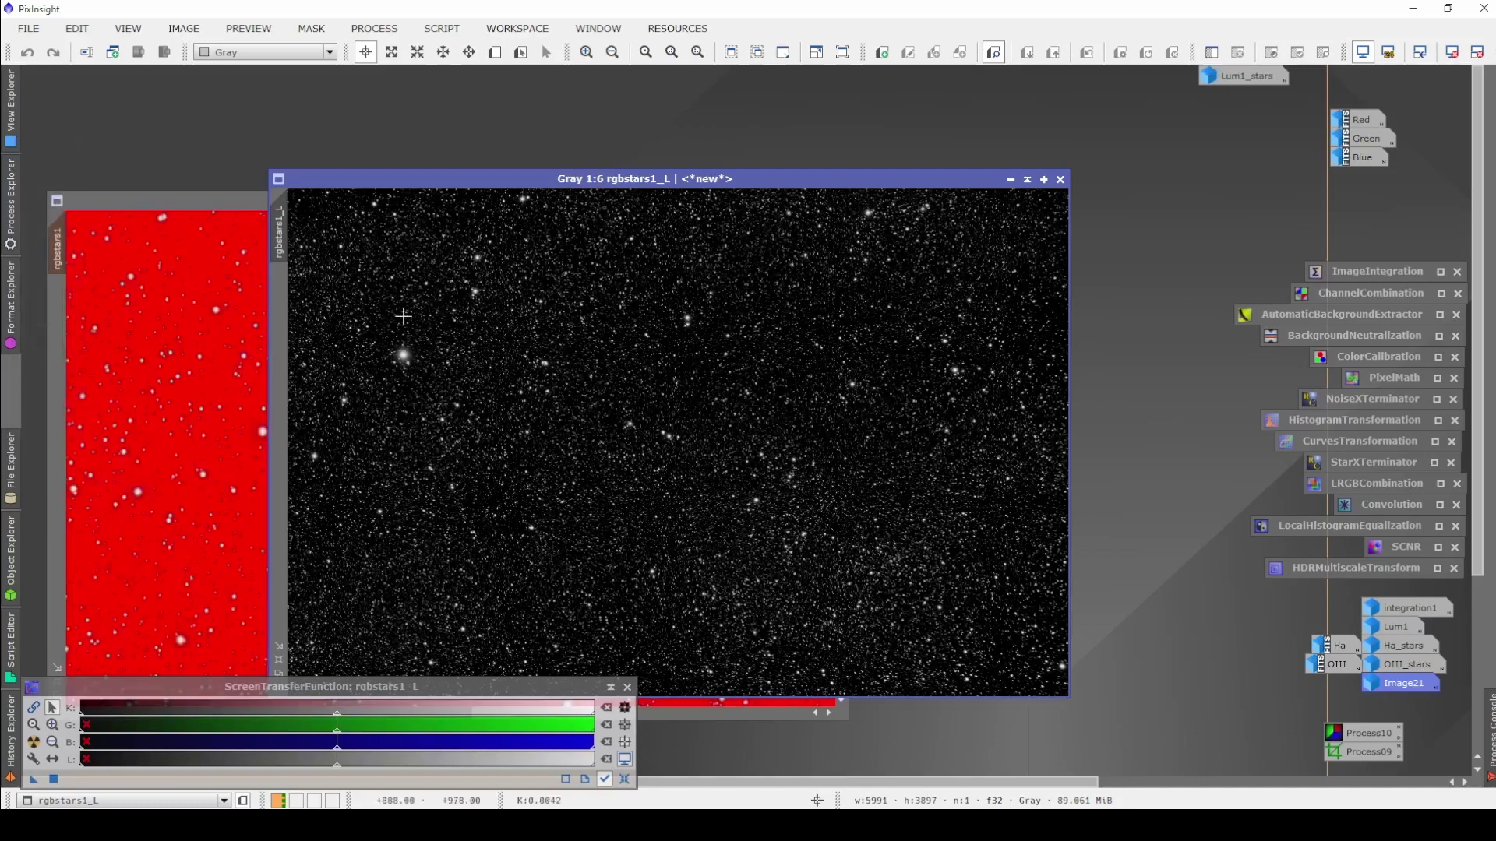
left_click(1010, 180)
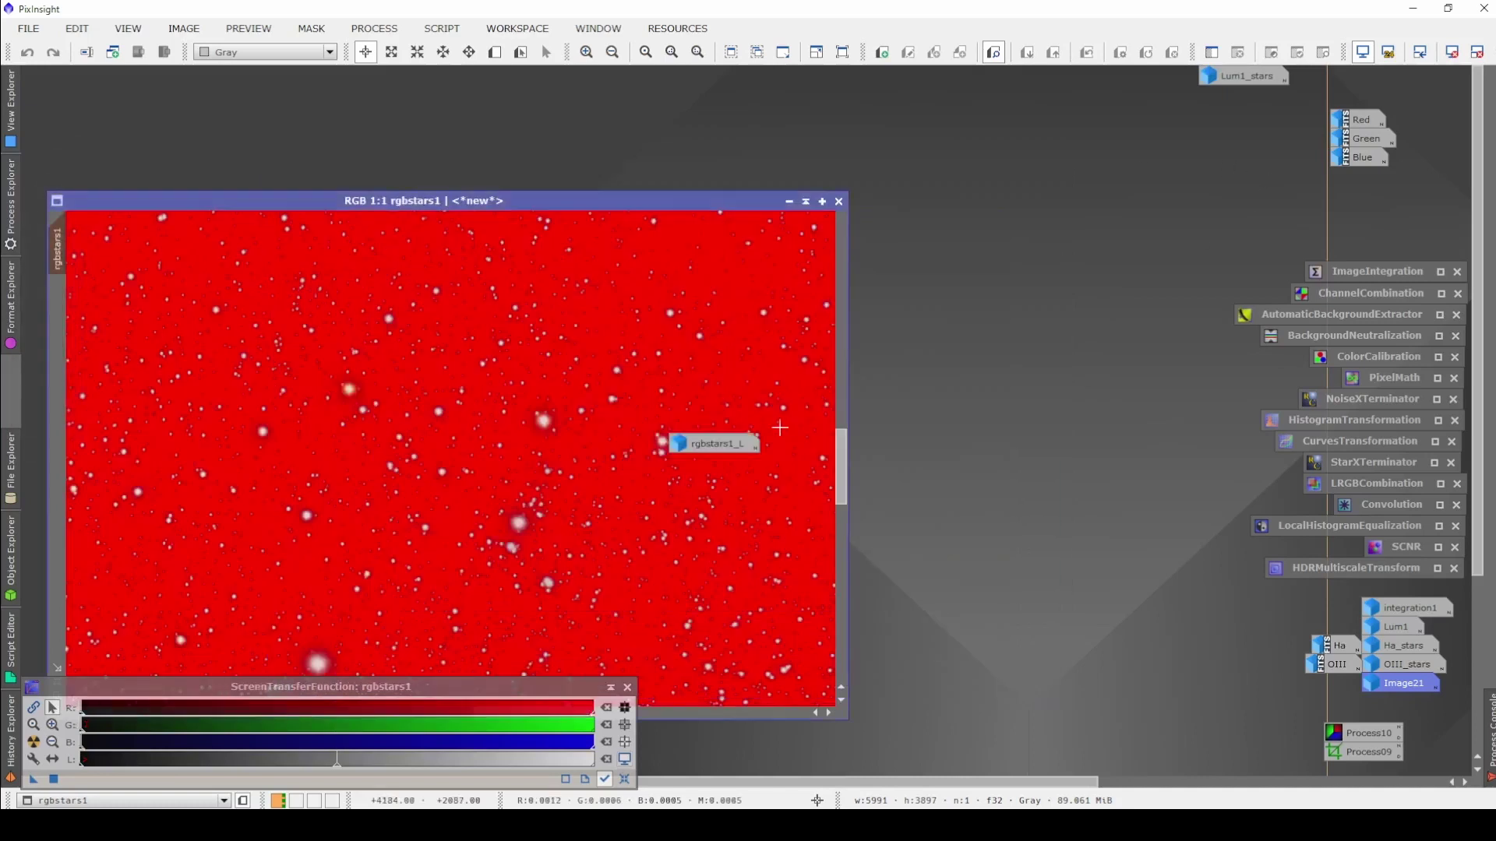
Hide the mask overlay on rgbstars1 and move the rgbstars1_L icon clear of the image.
right_click(727, 306)
mouse_move(798, 481)
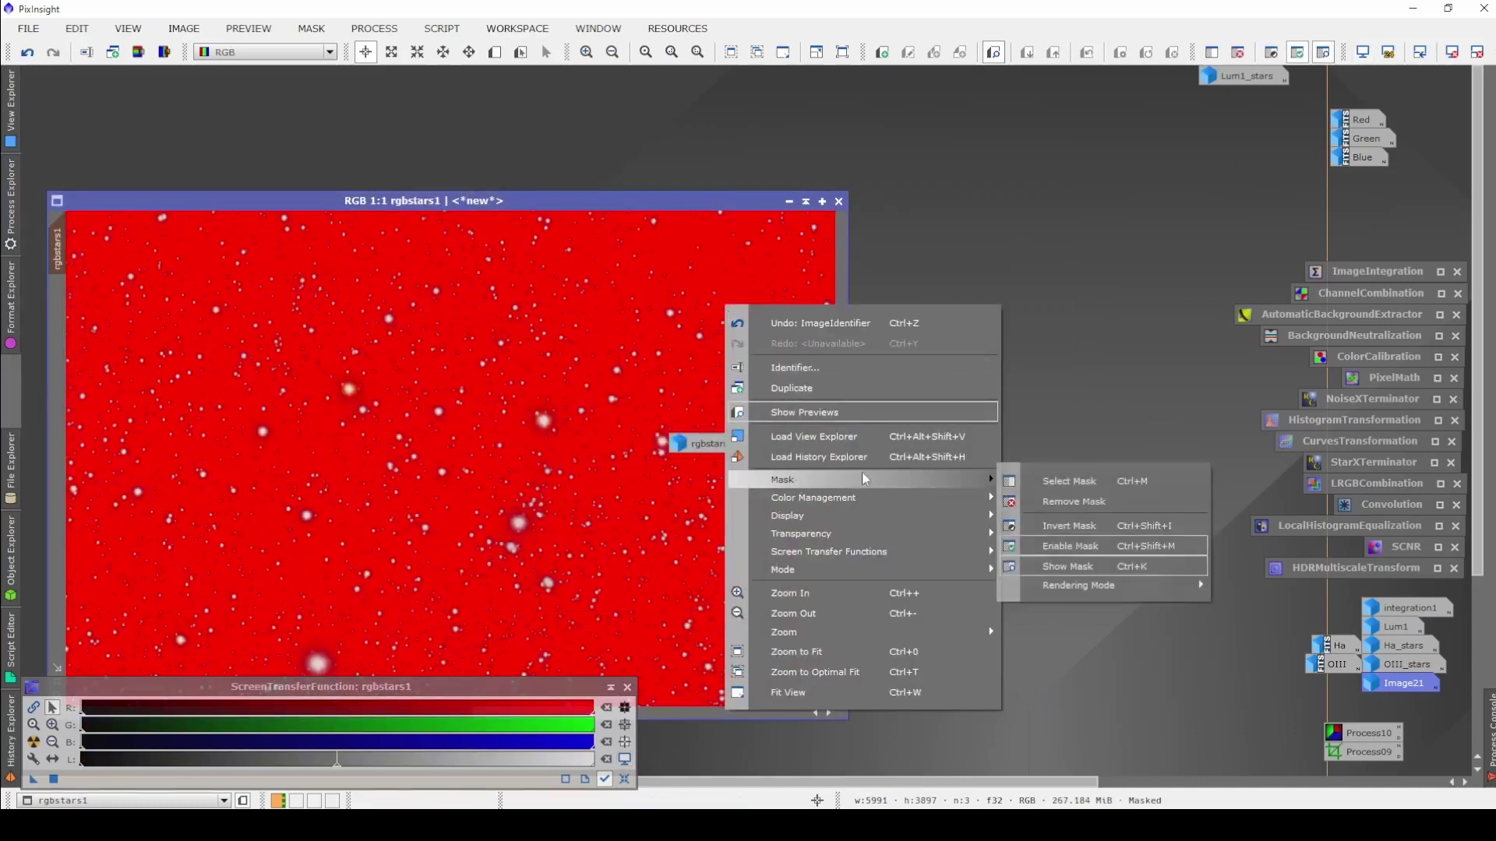
left_click(1076, 568)
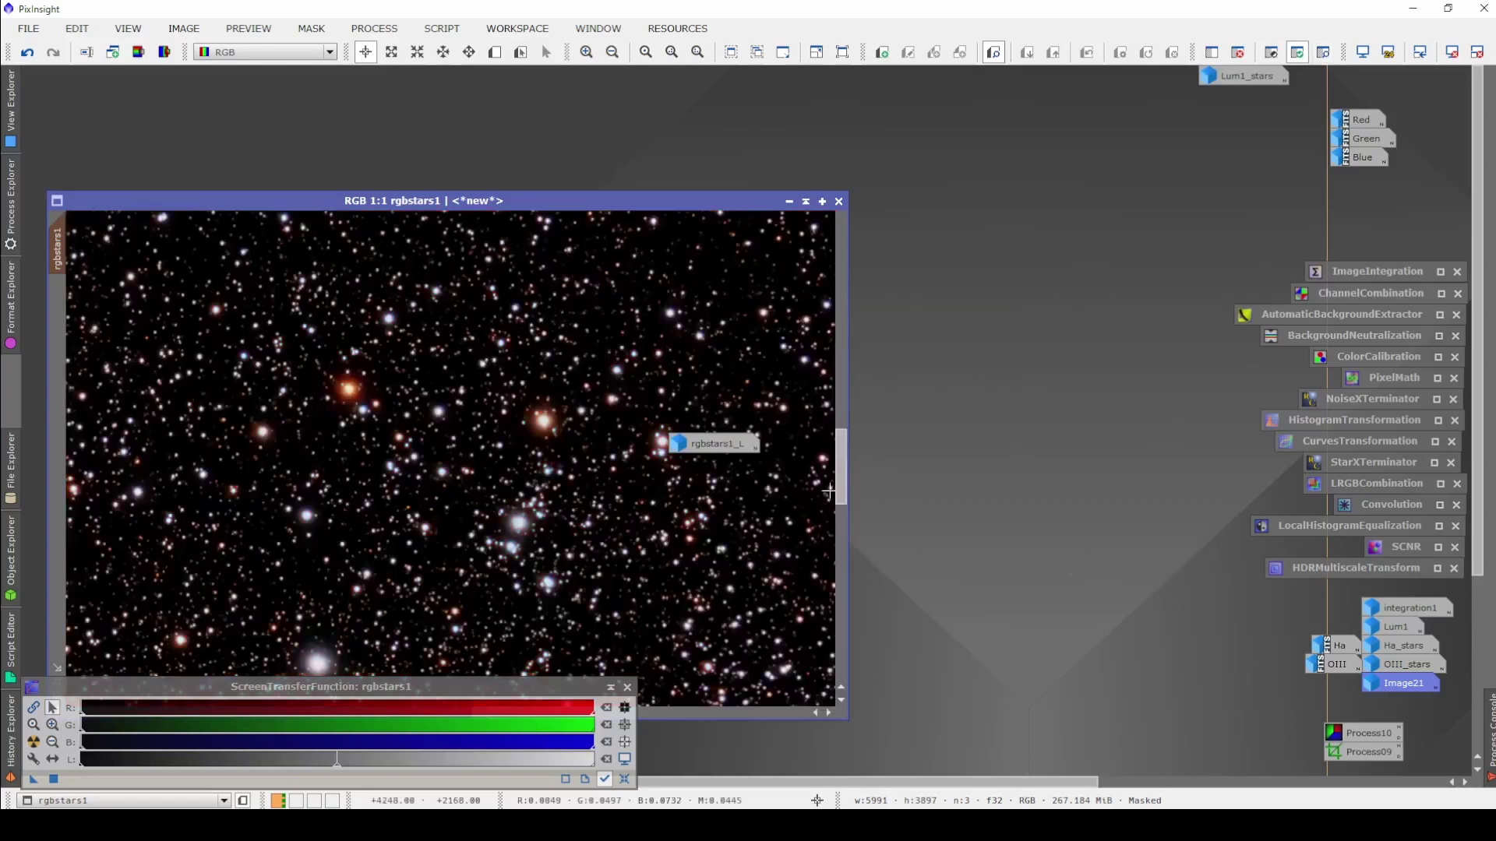
left_click_drag(705, 443, 970, 232)
Open CurvesTransformation with a real-time preview, try an RGB/K point at input 0.36000, output 0.55693, and delete that point.
double_click(1347, 441)
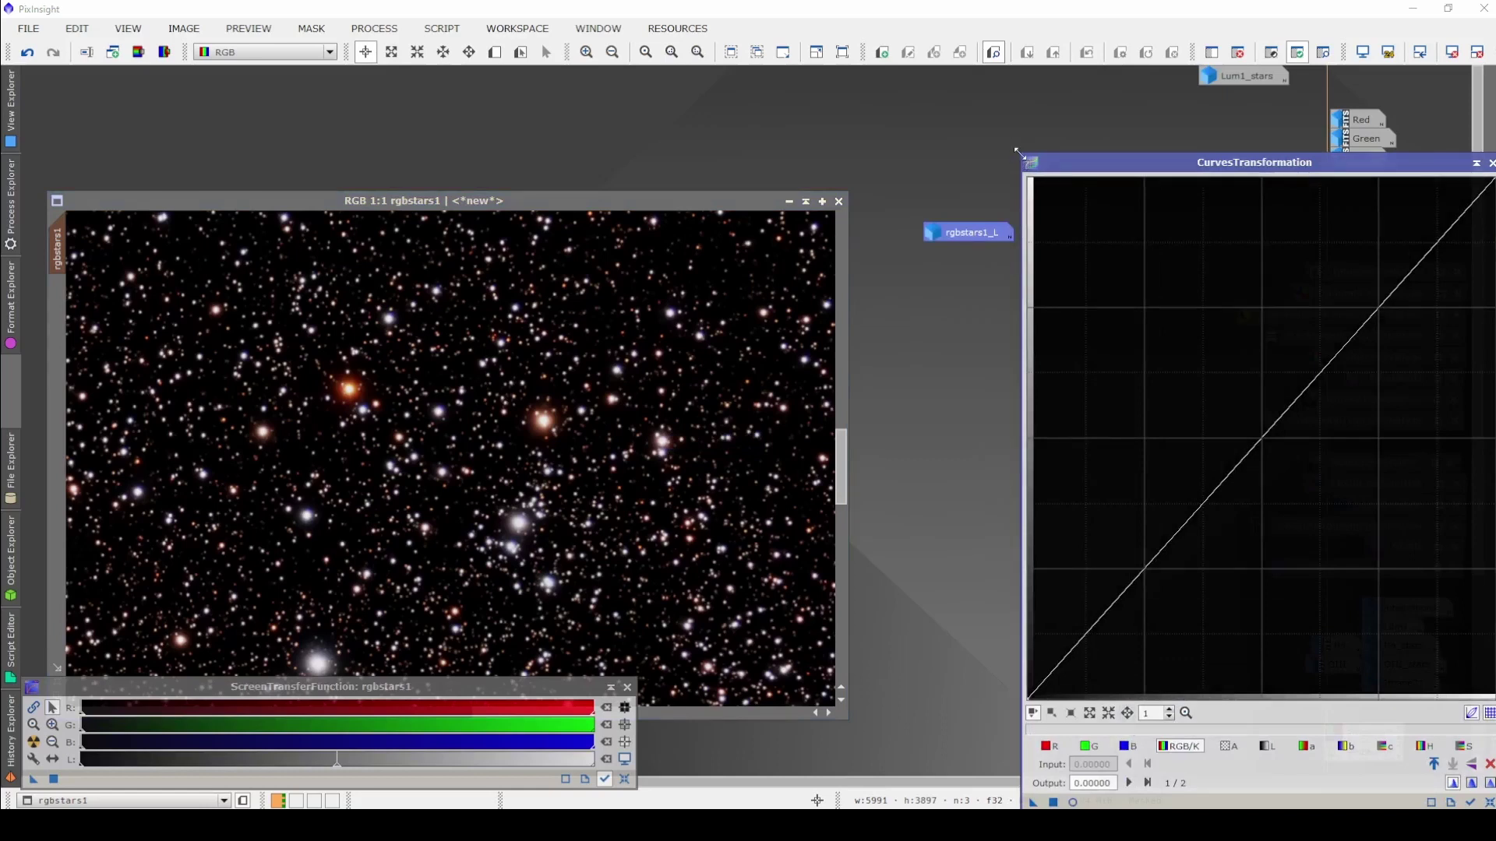
left_click_drag(1016, 152, 998, 218)
left_click(1006, 649)
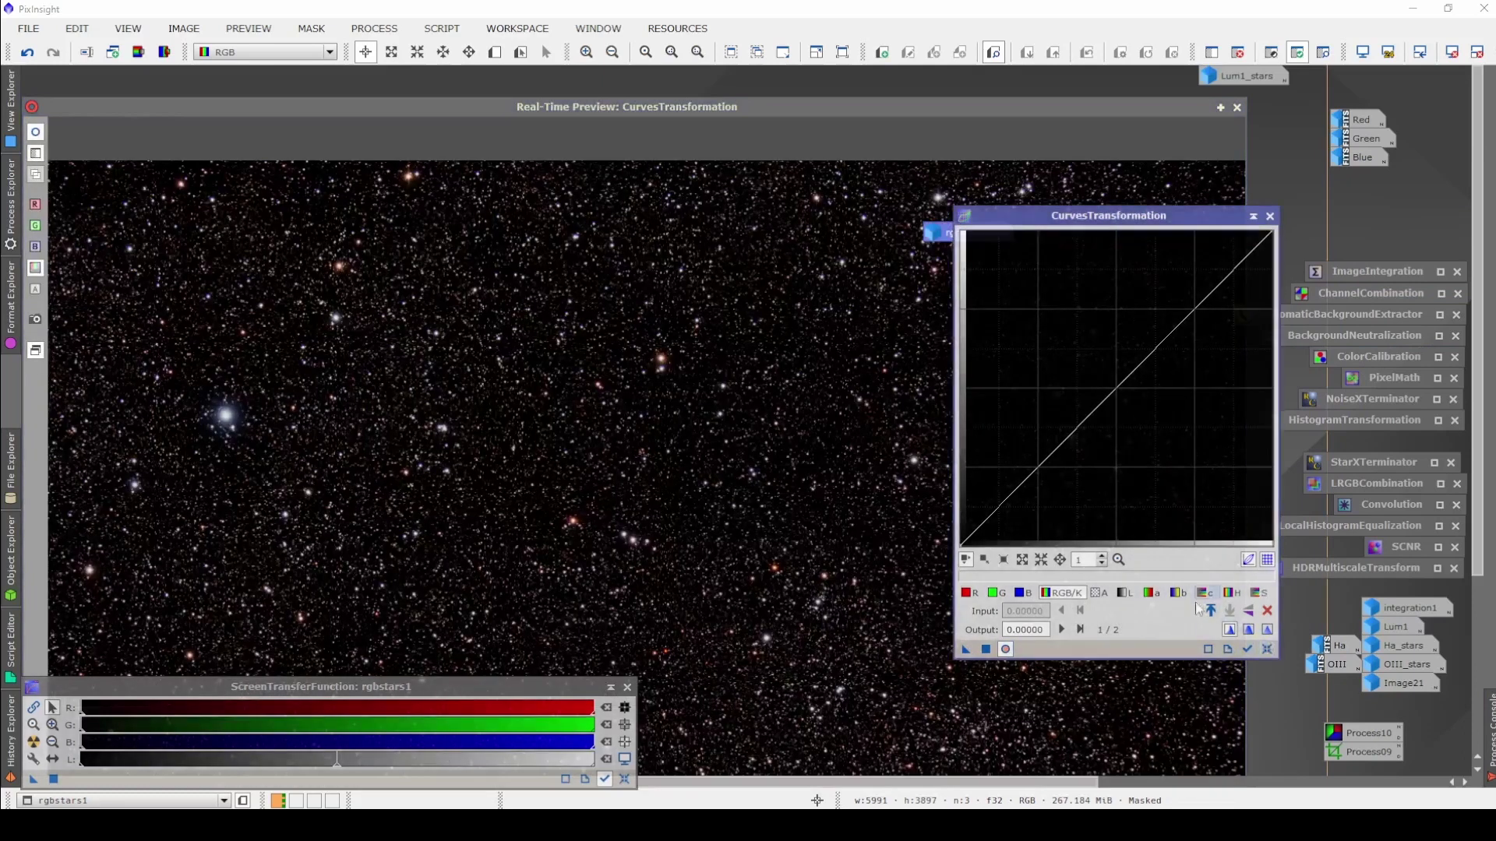
left_click_drag(1104, 407, 1073, 370)
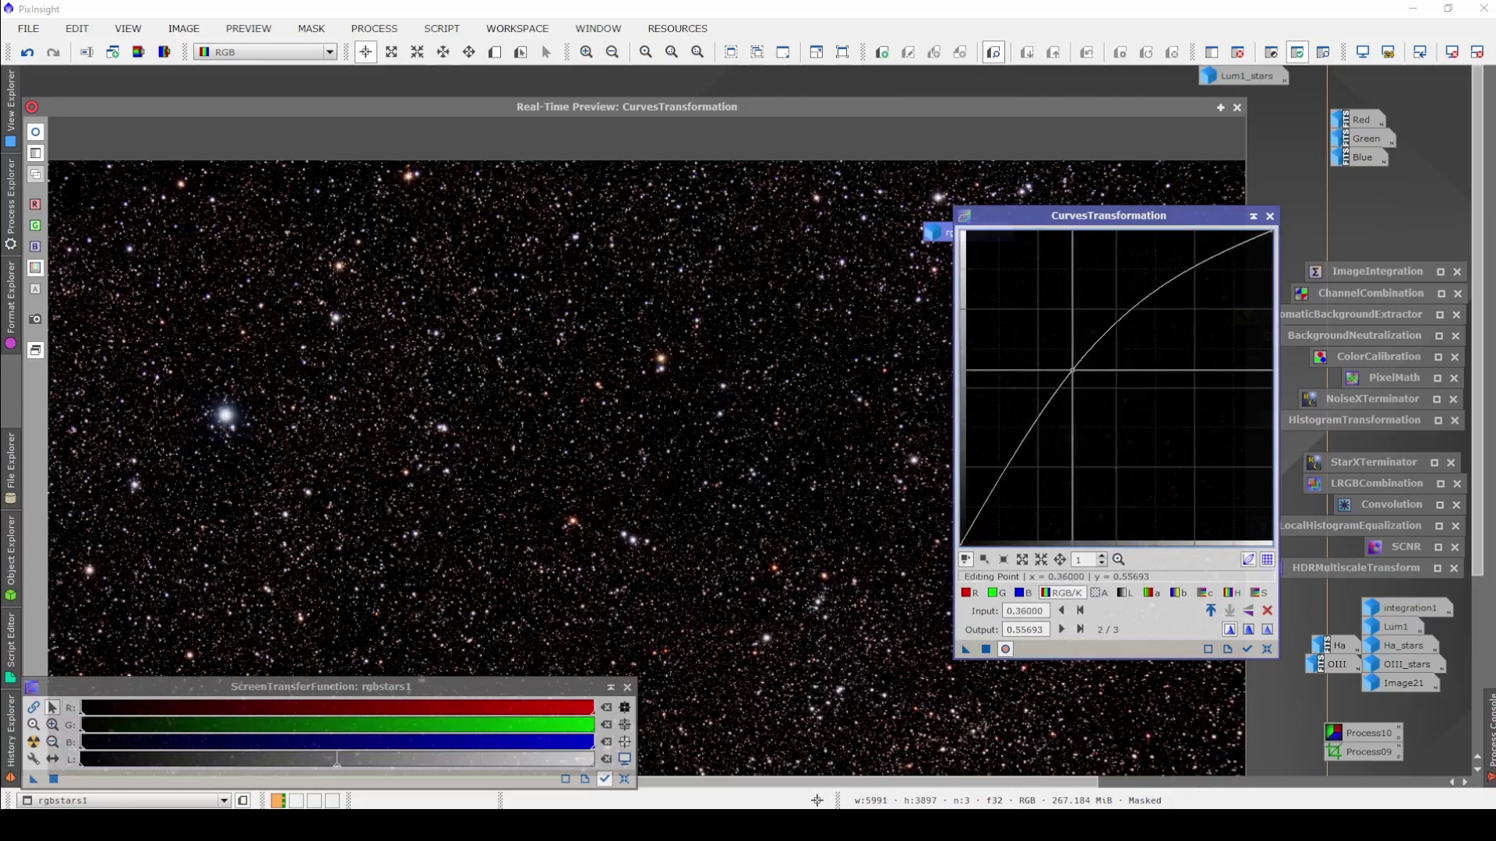
left_click(1267, 611)
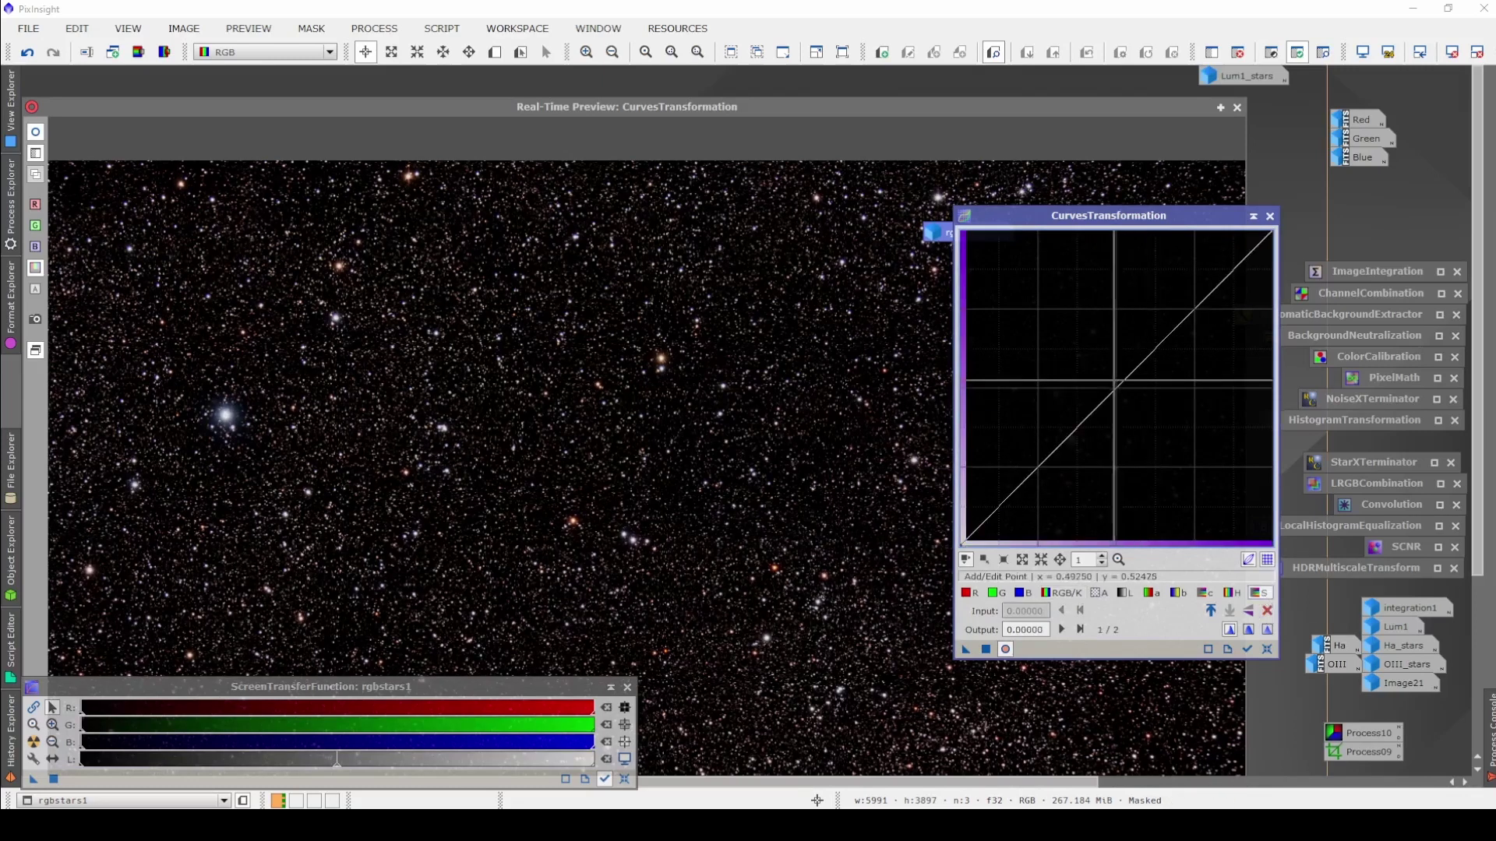
Apply slight curves to rgbstars1 with saturation 0.48500 to 0.51980 and lightness 0.48500 to 0.50248, and reset and put away the process.
left_click(1110, 382)
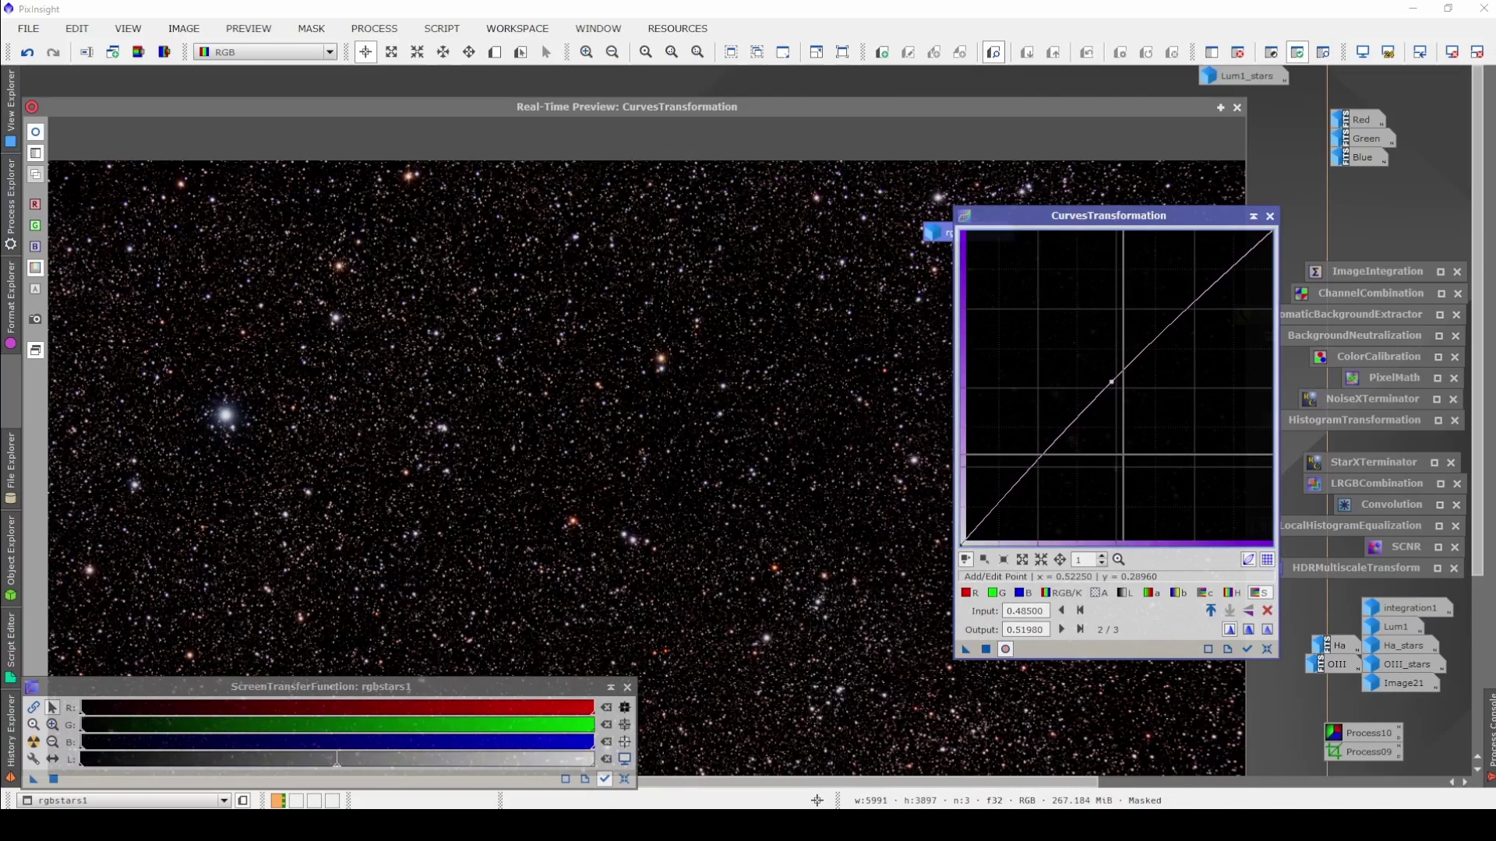
left_click(1126, 593)
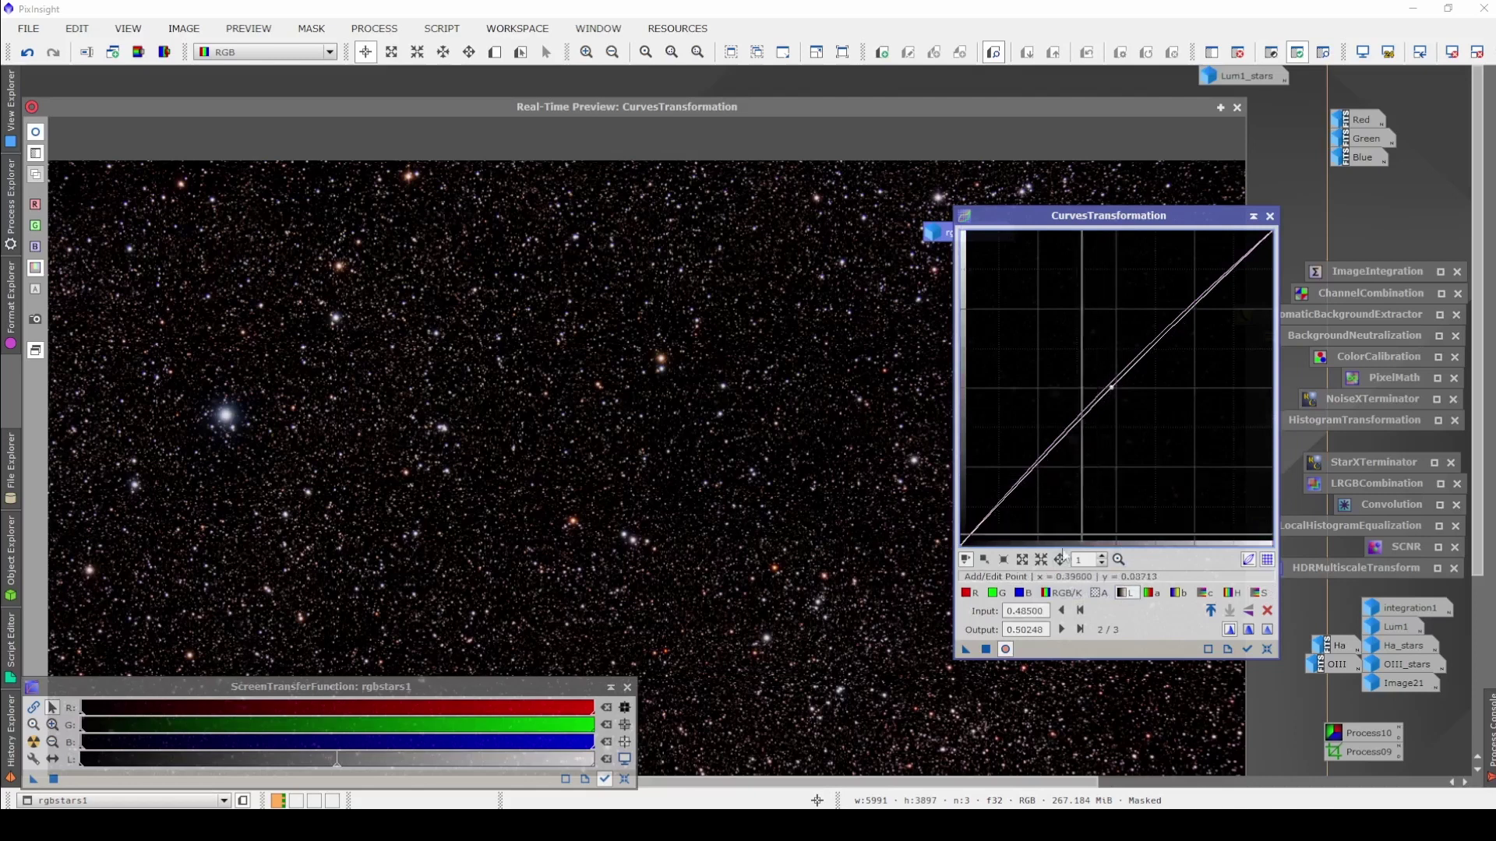
left_click(986, 648)
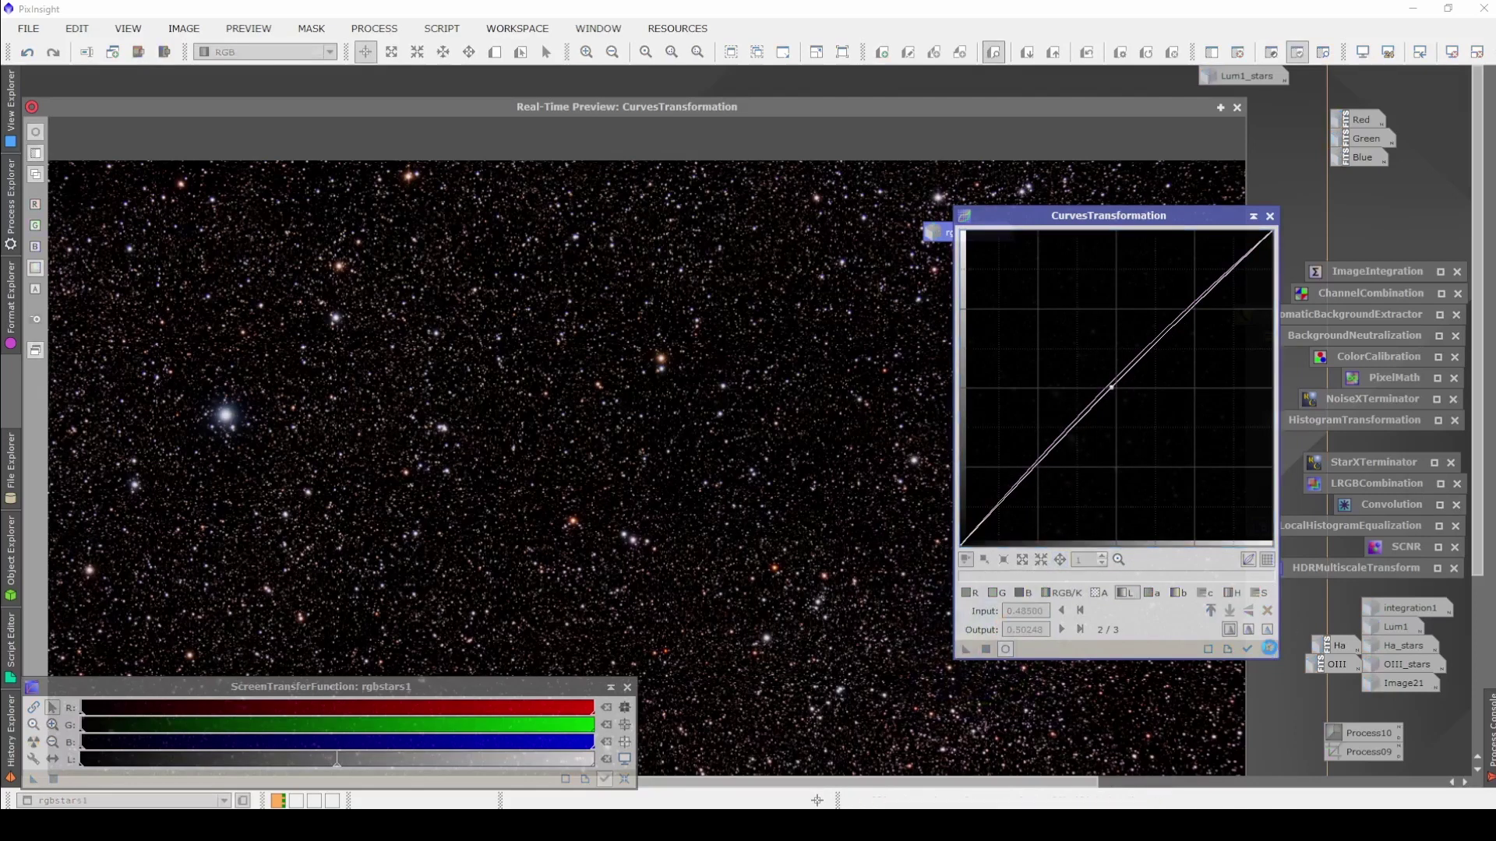
left_click(1267, 649)
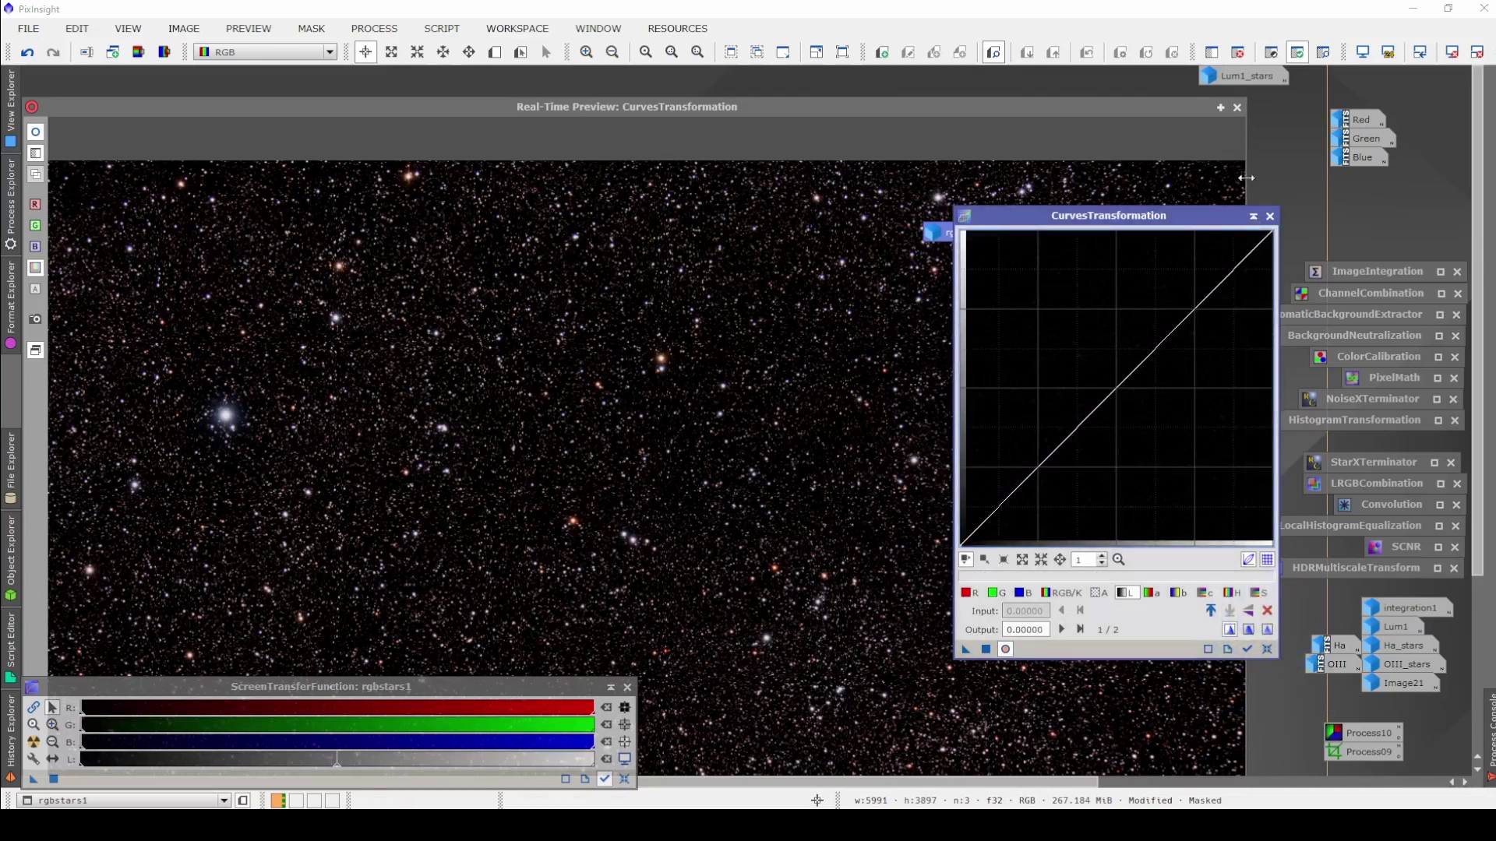
left_click(1254, 216)
left_click(1237, 109)
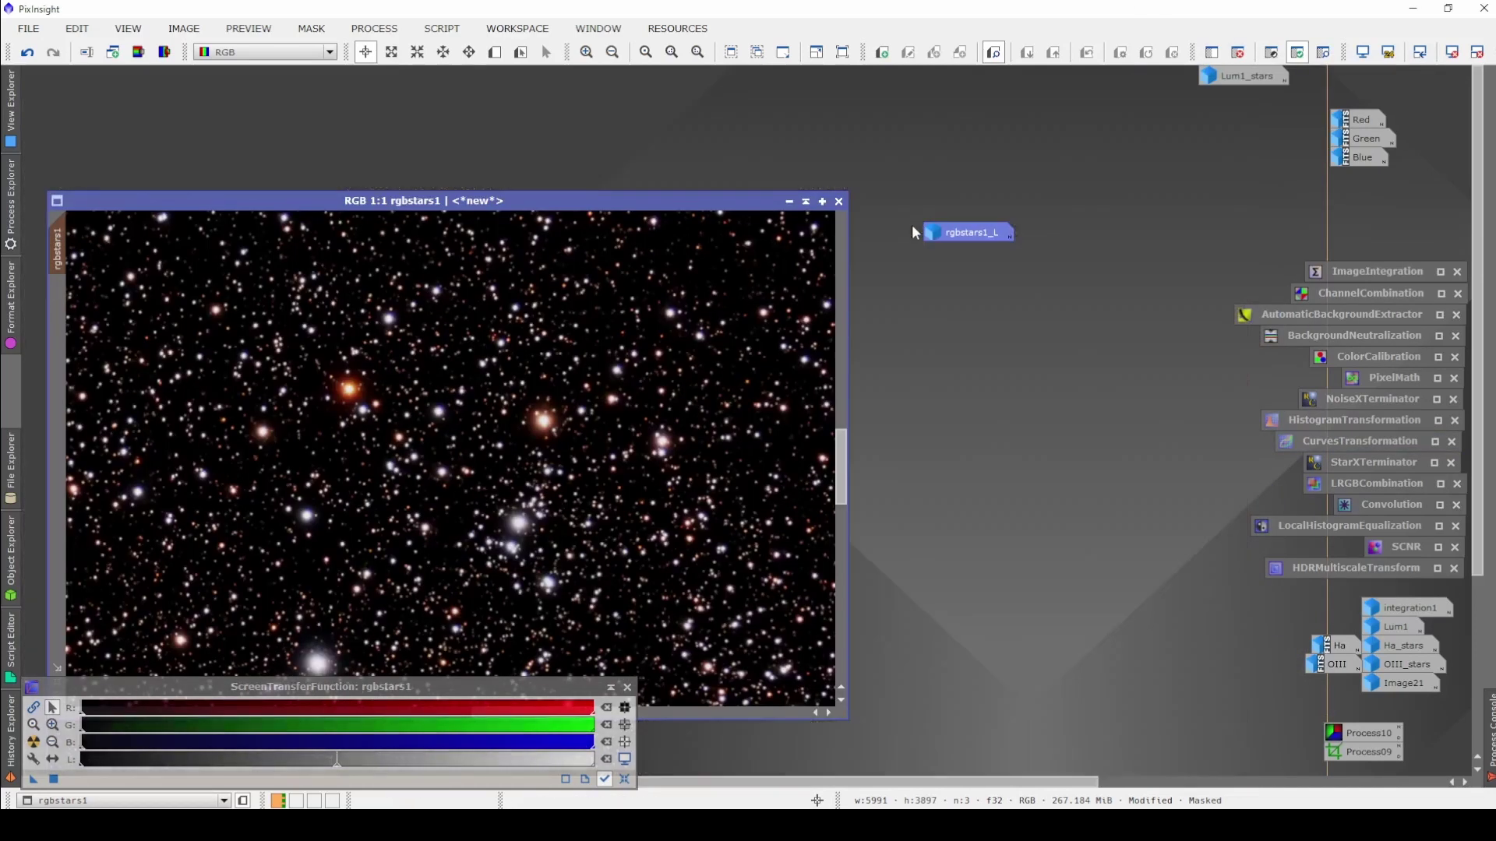
Delete the rgbstars1_L image and accept breaking its mask reference to rgbstars1.
right_click(555, 461)
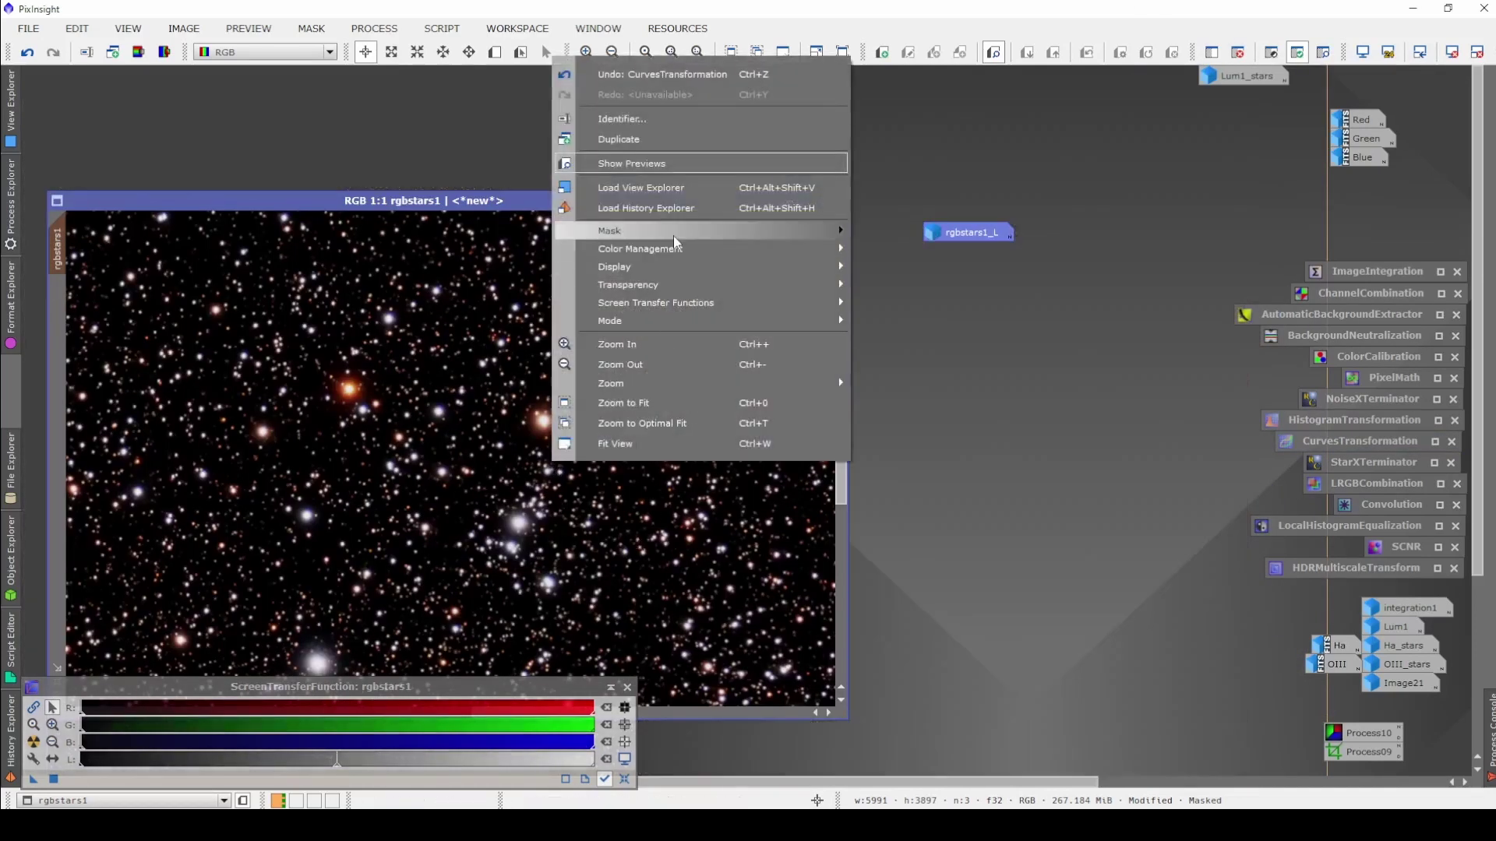
left_click(1069, 167)
right_click(994, 232)
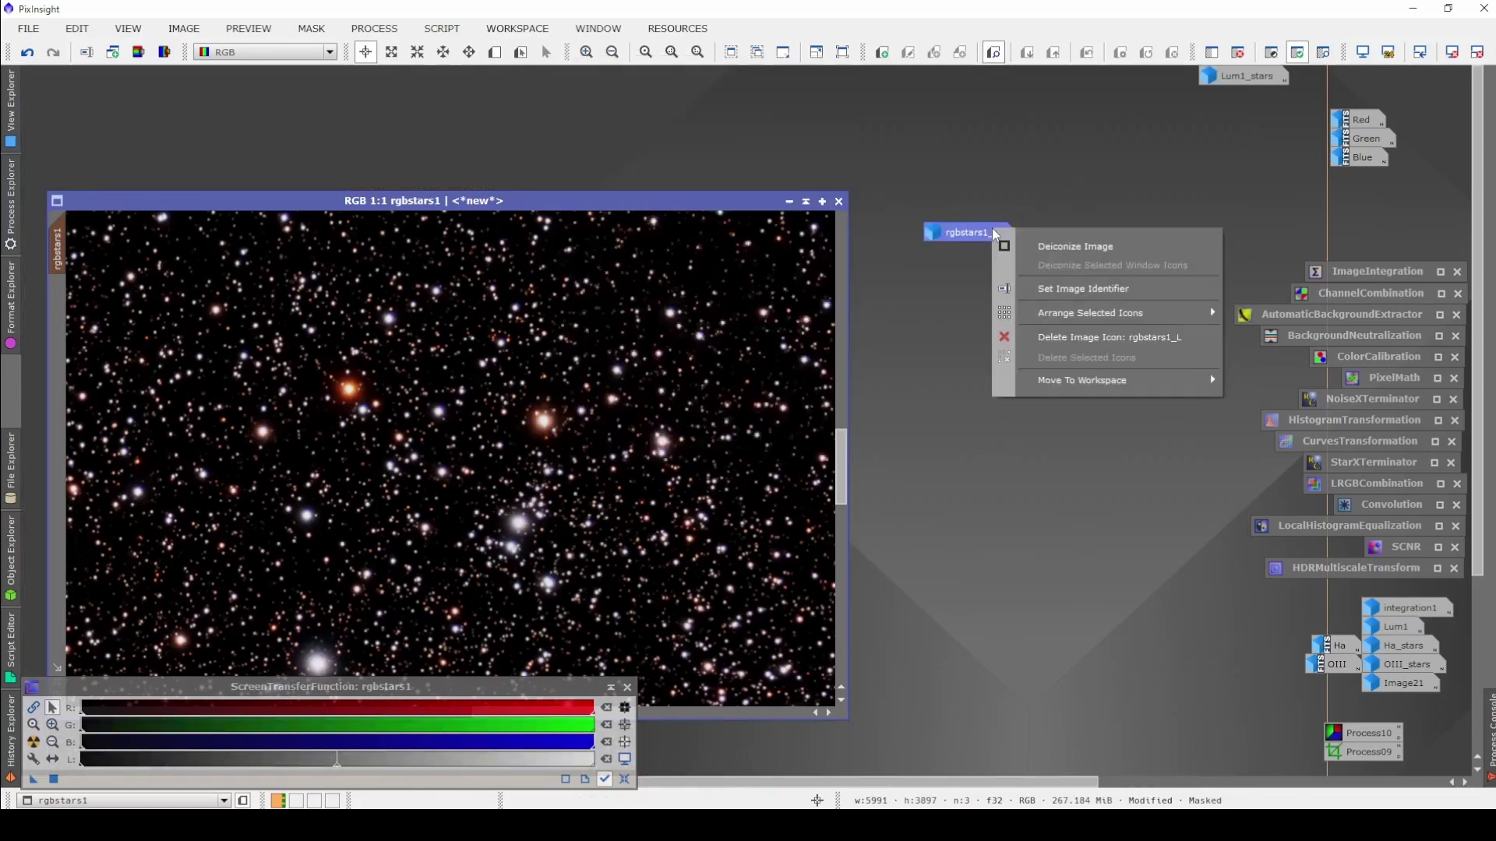
left_click(1044, 339)
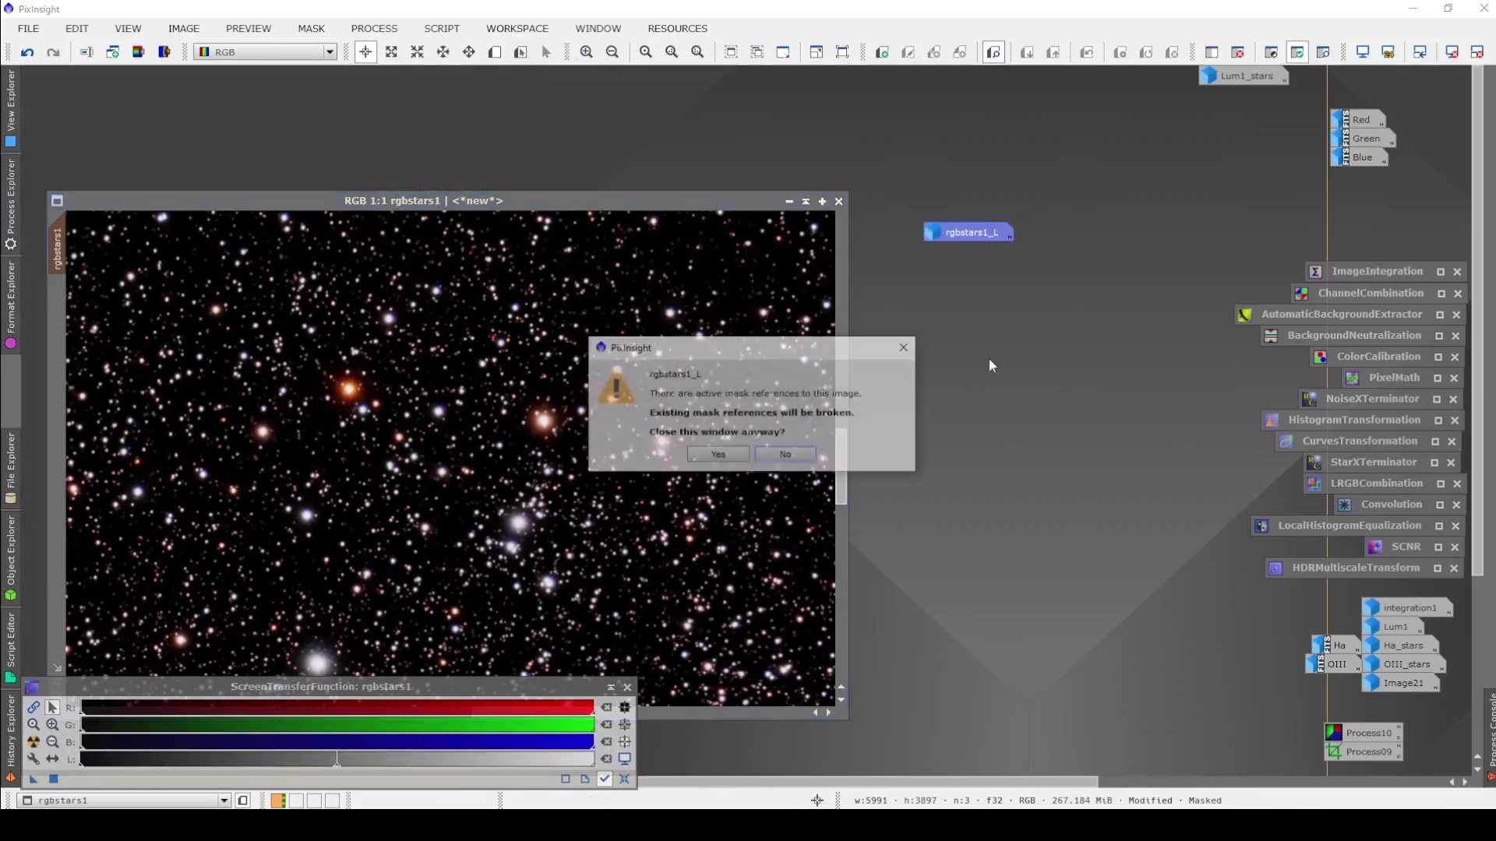
left_click(711, 455)
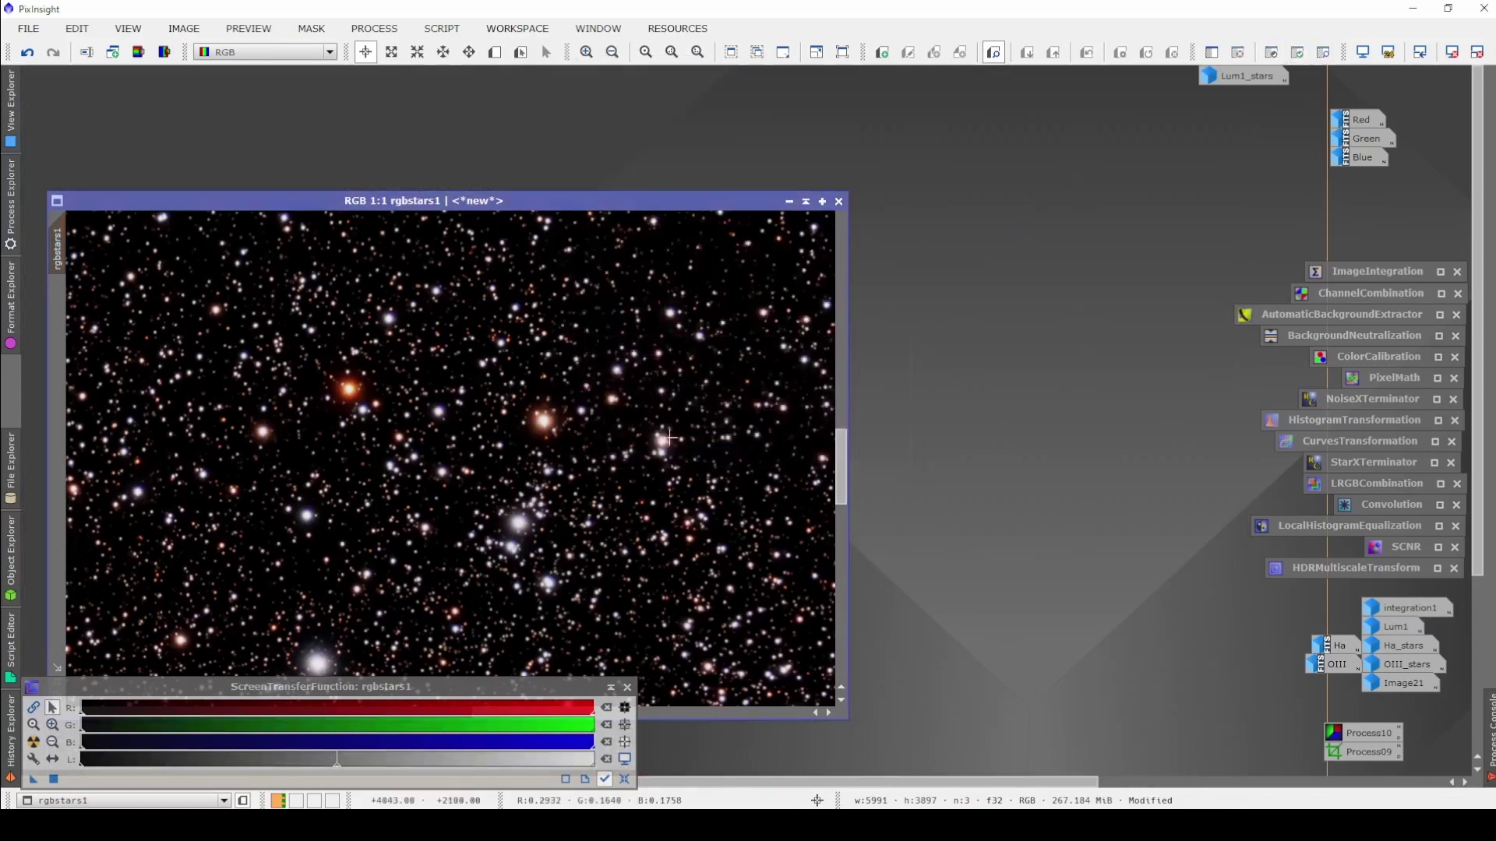
Compare rgbstars1 before and after the curves adjustment by undoing and redoing it twice.
left_click(27, 53)
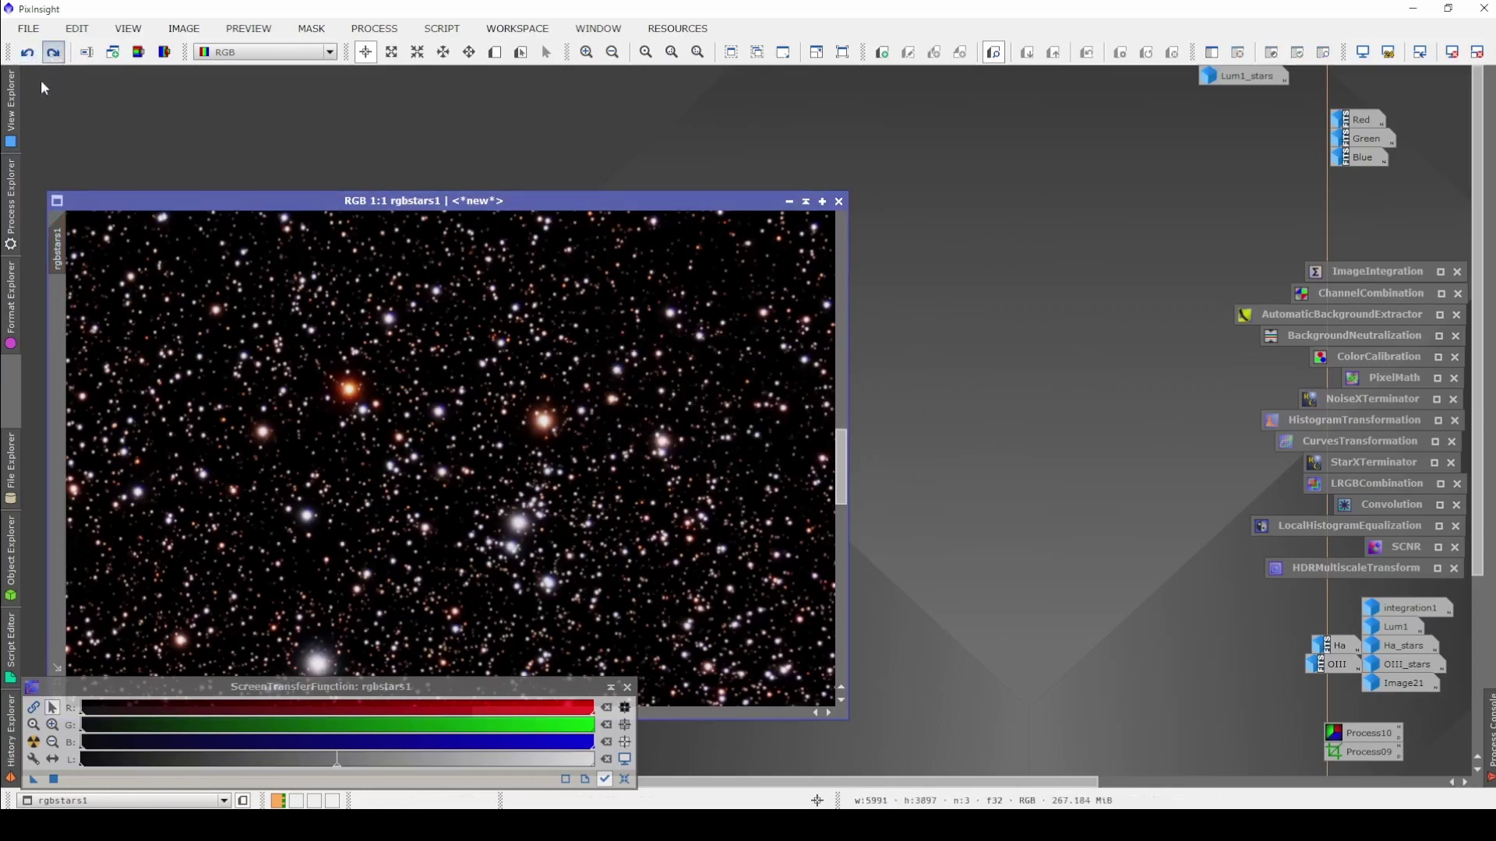
left_click(53, 52)
left_click(27, 52)
left_click(53, 52)
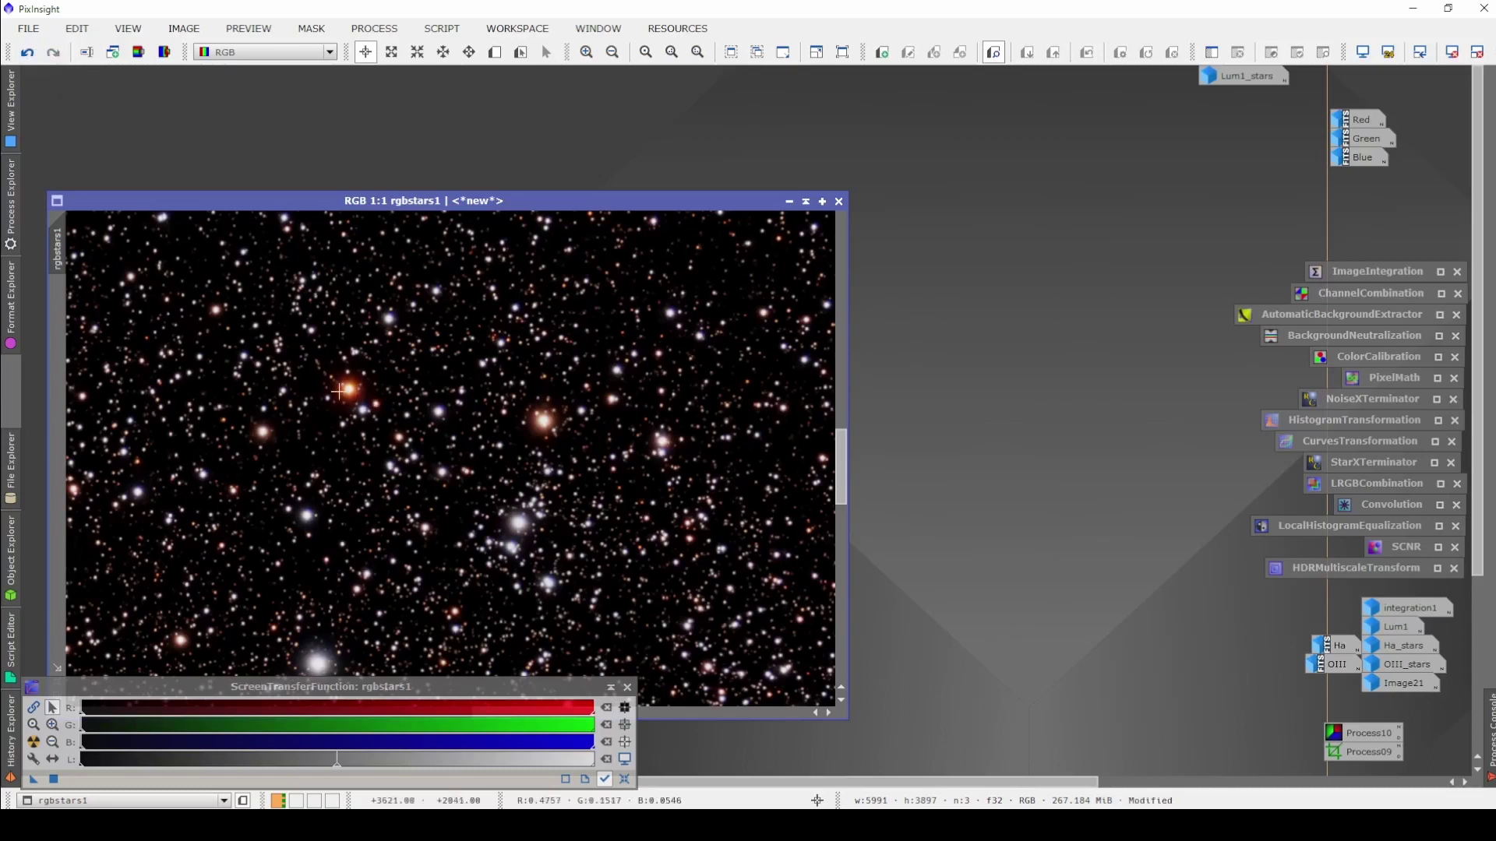
Iconize rgbstars1 and park its icon near Lum1_stars.
scroll(490, 495, "down", 4)
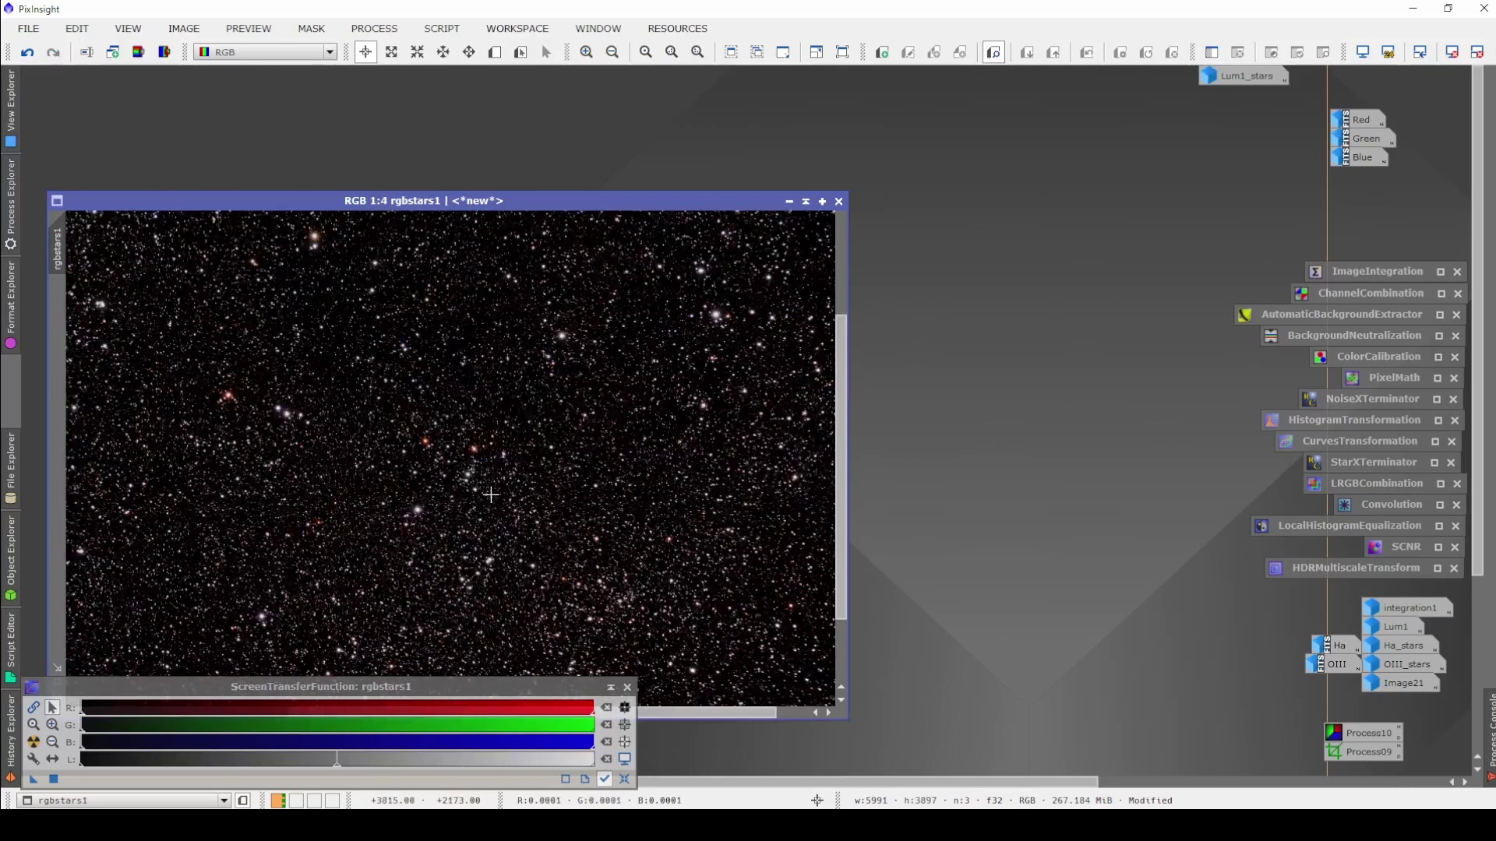
left_click(789, 201)
left_click_drag(502, 465, 1167, 77)
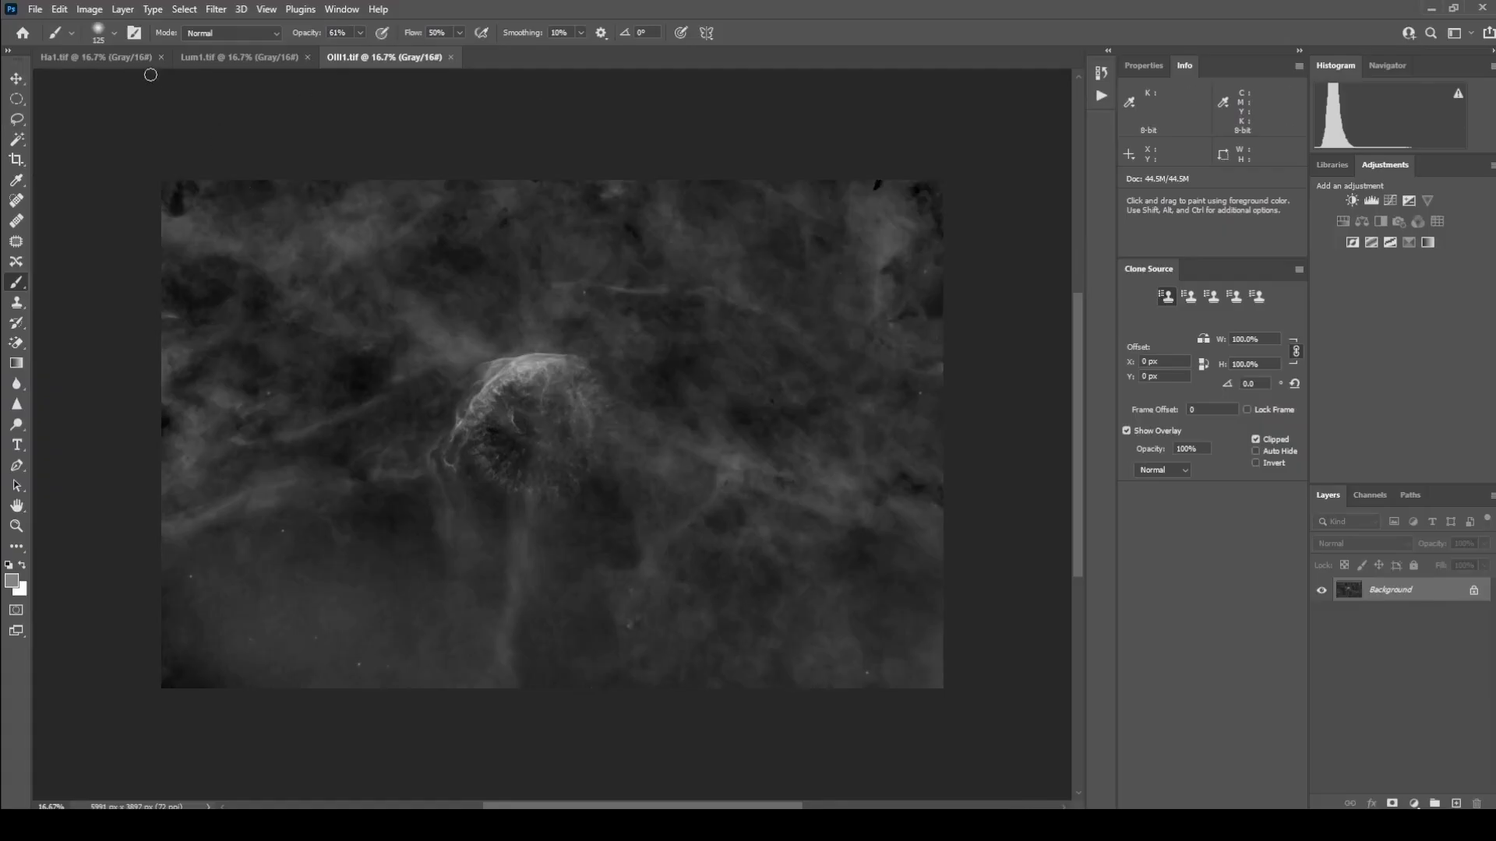
Switch to Ha1.tif in Photoshop and open the ProDigital AstroFlat Pro filter for it.
left_click(97, 57)
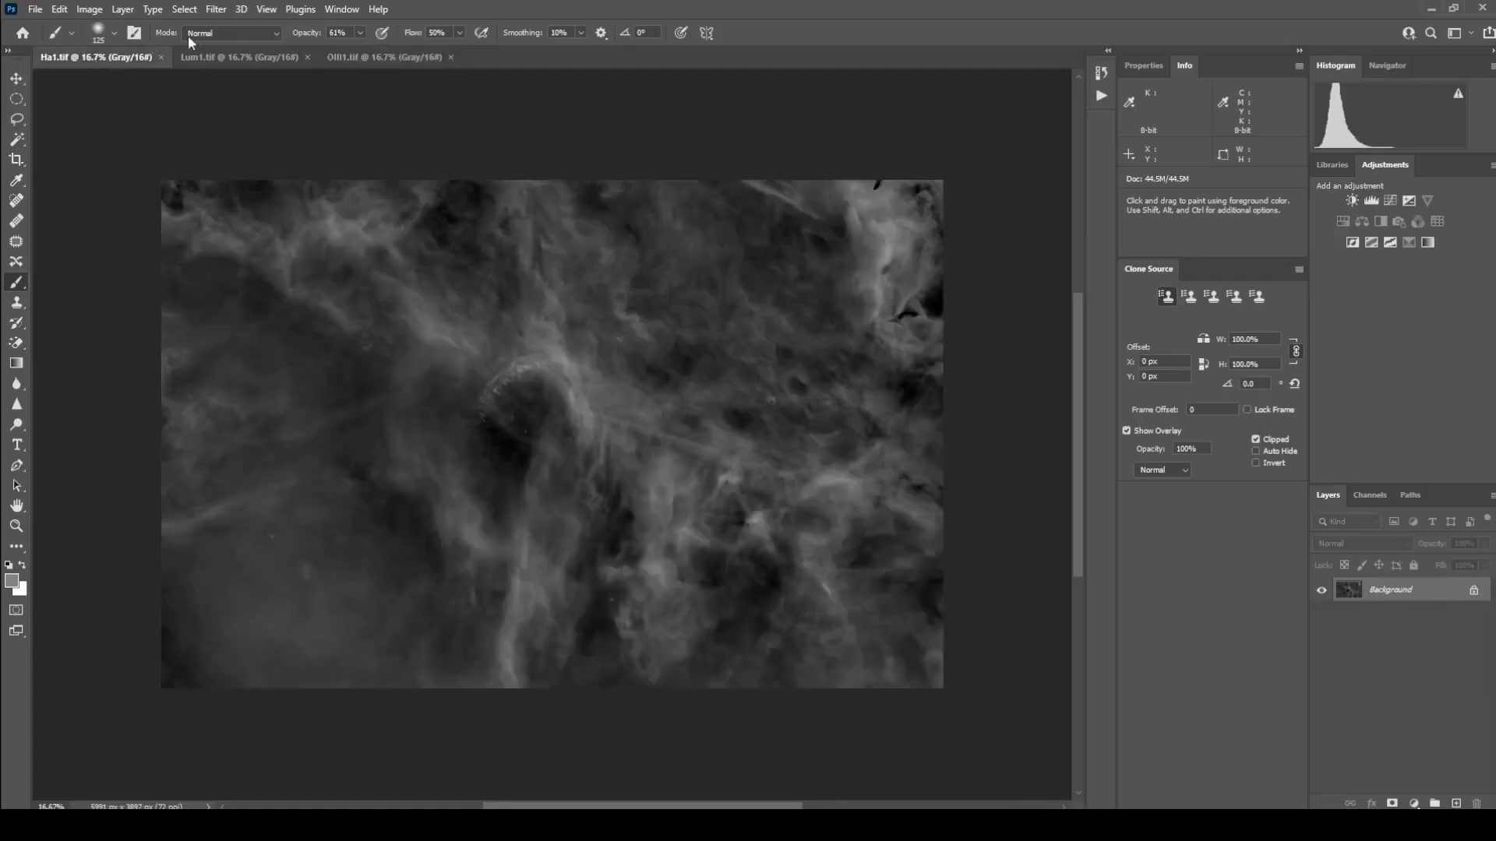
left_click(222, 10)
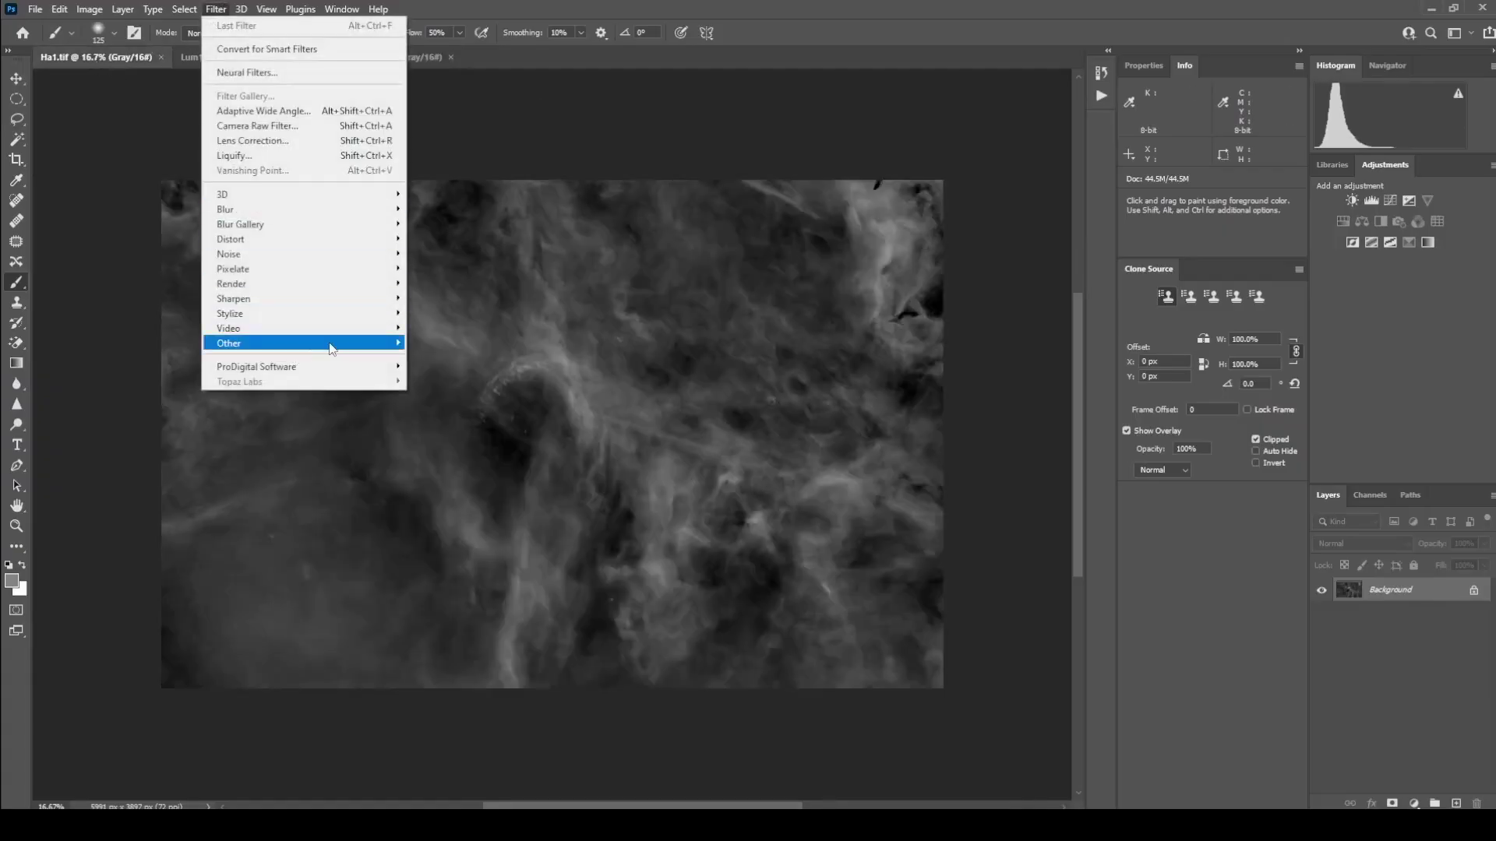
mouse_move(372, 368)
left_click(424, 368)
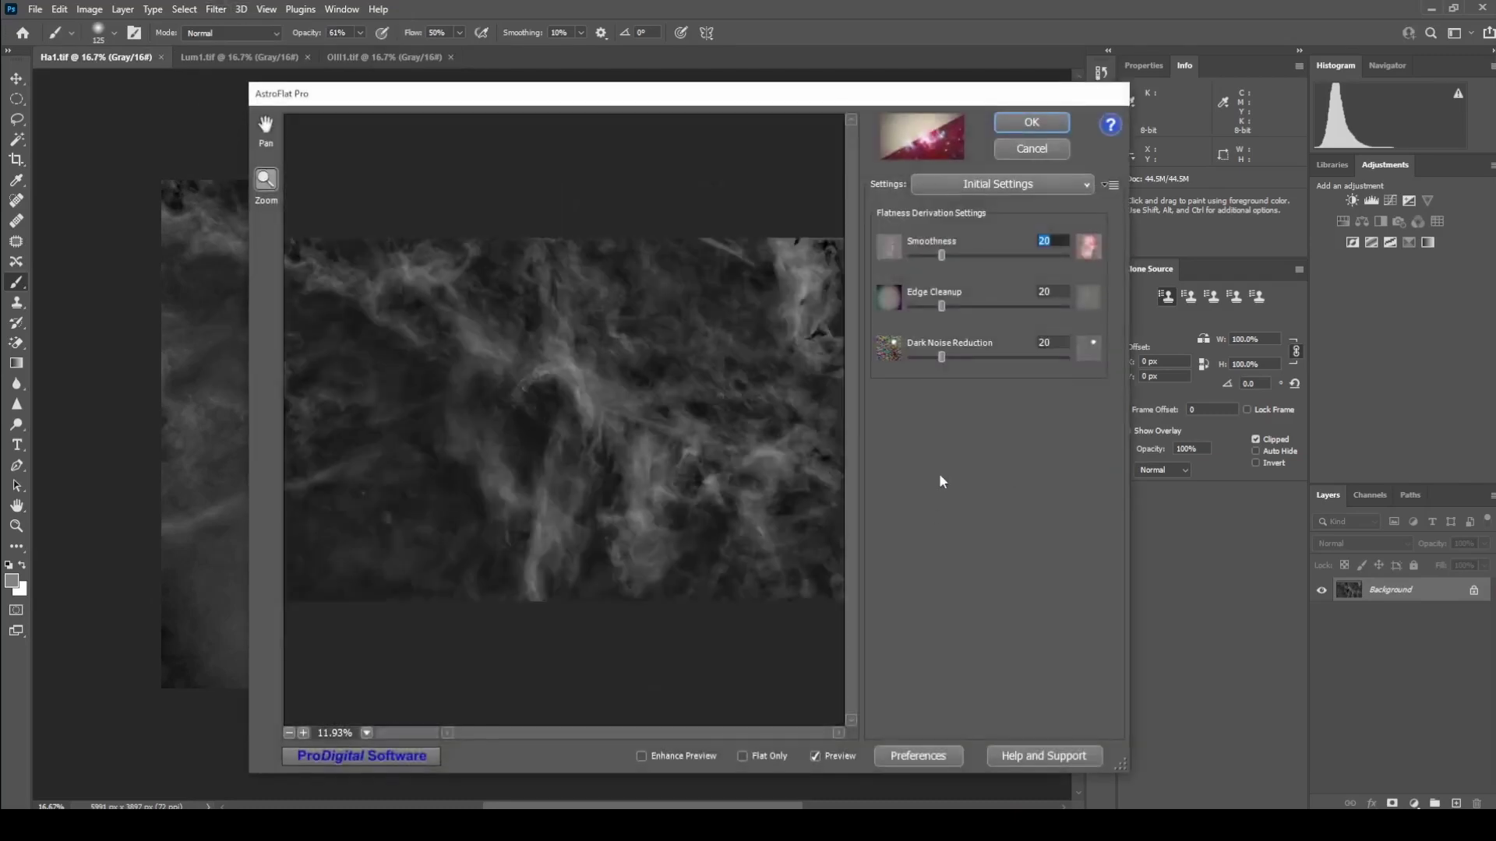
Apply the AstroFlat Pro filter with its Initial Settings to the Ha1.tif and Lum1.tif images.
left_click(1030, 127)
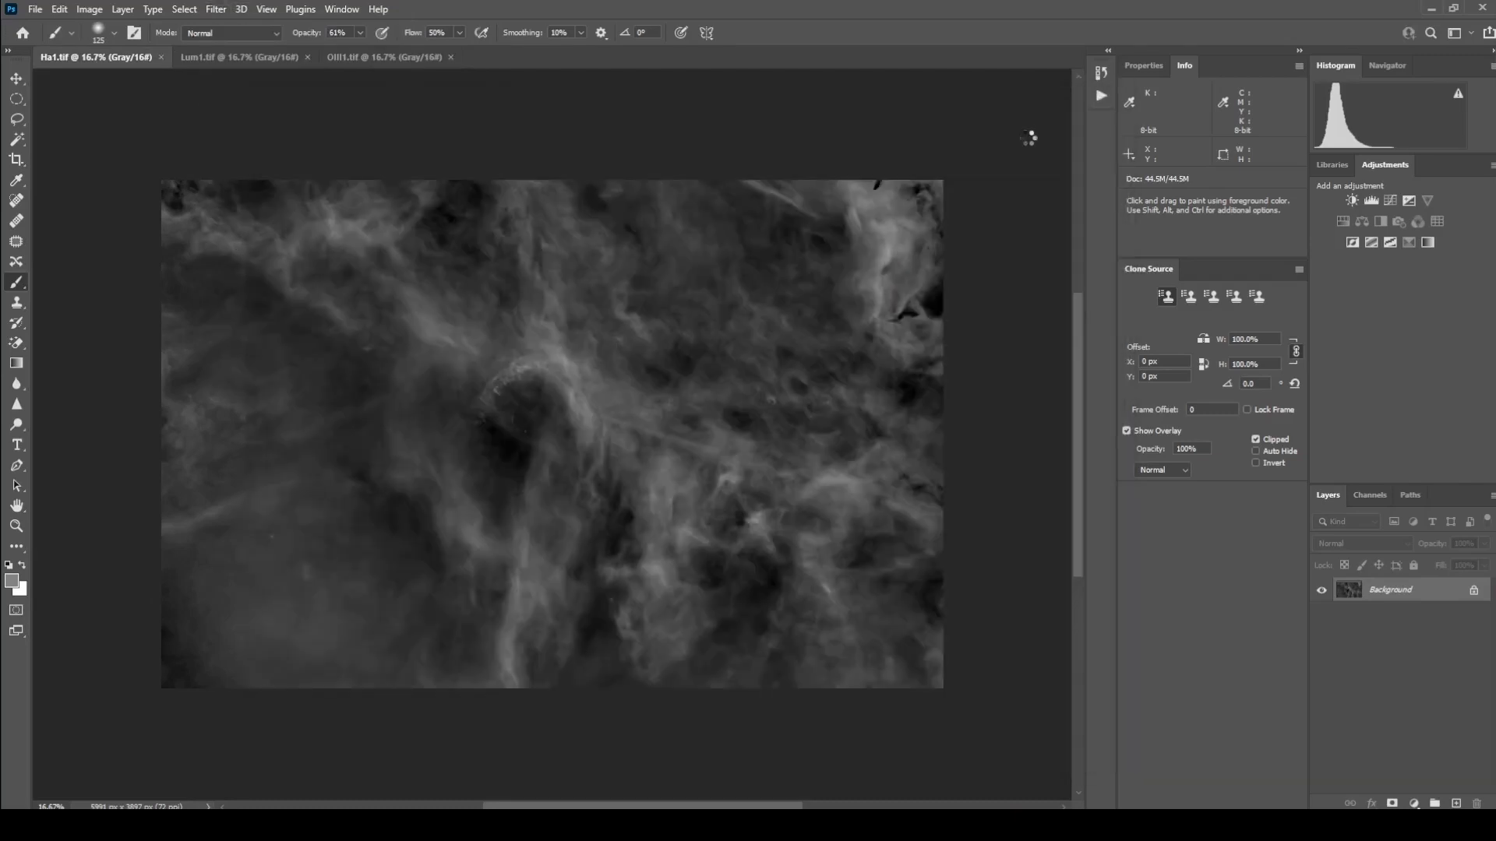
left_click(220, 52)
left_click(216, 9)
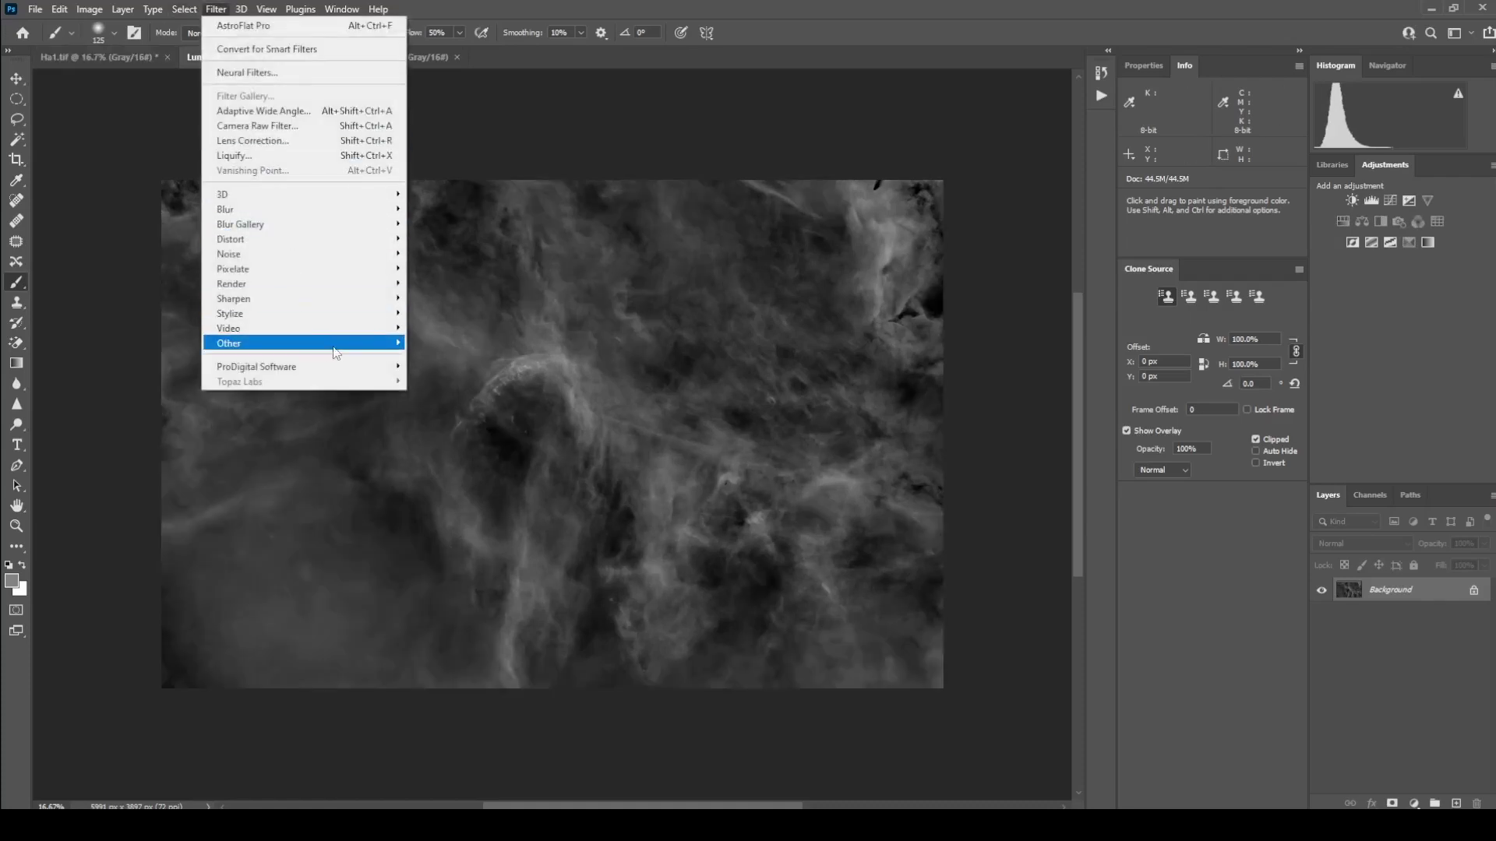
mouse_move(343, 367)
left_click(452, 367)
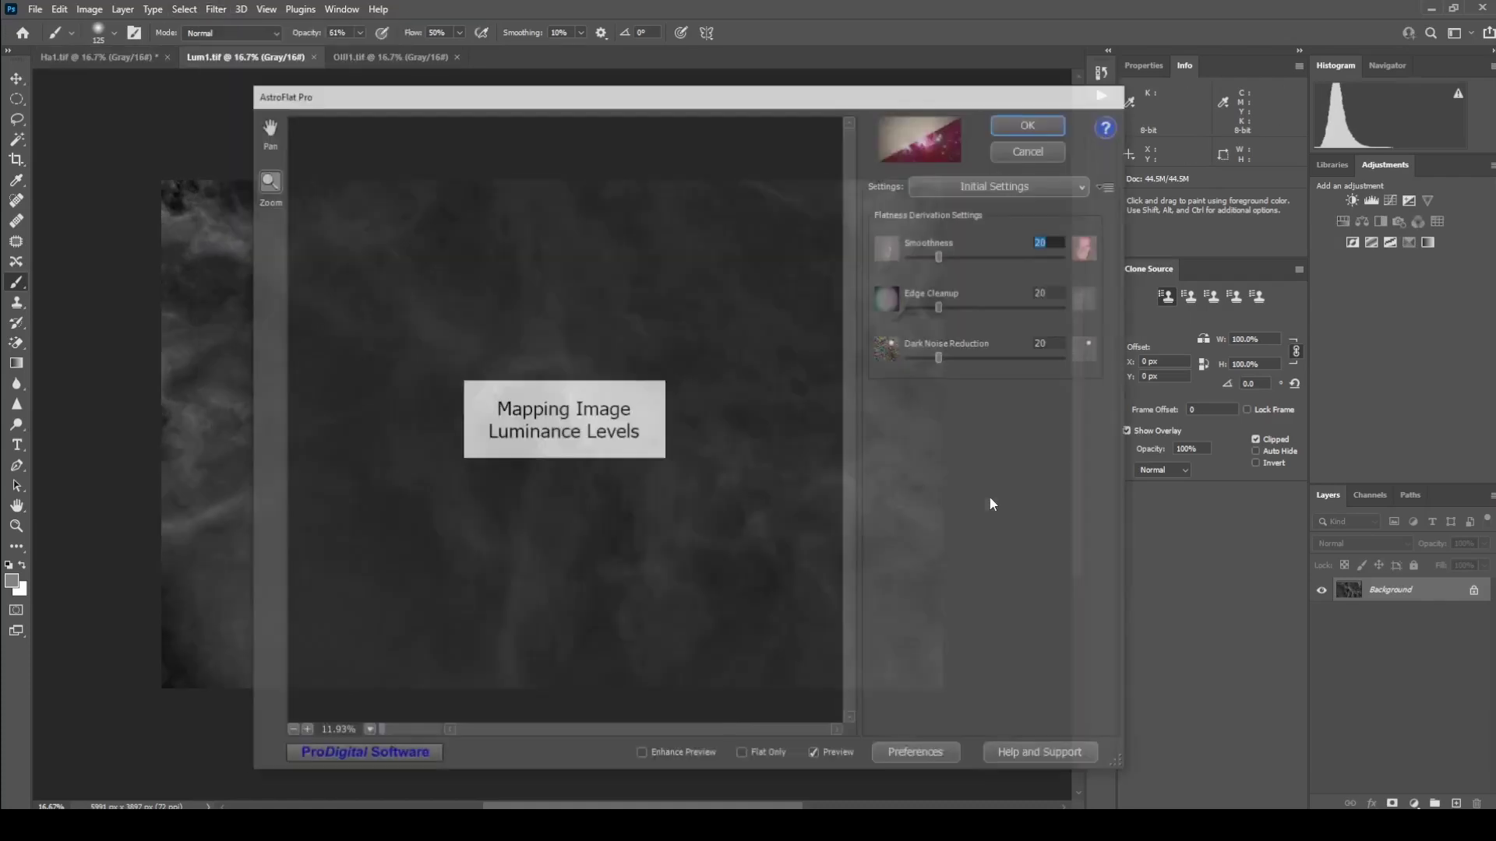
left_click(1028, 125)
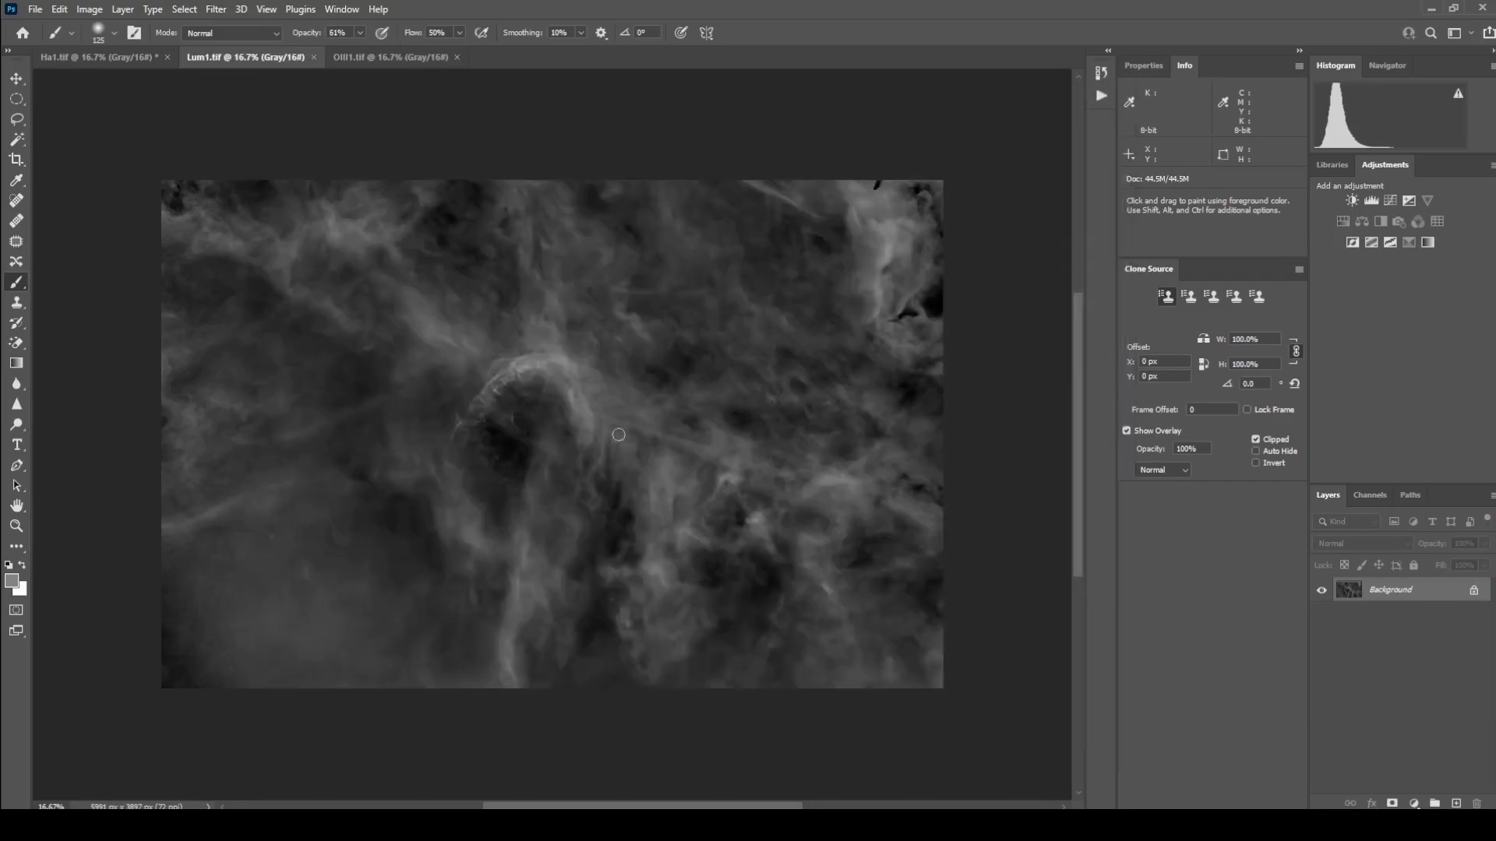
Apply the AstroFlat Pro filter with its Initial Settings to the OIII1.tif image.
left_click(392, 59)
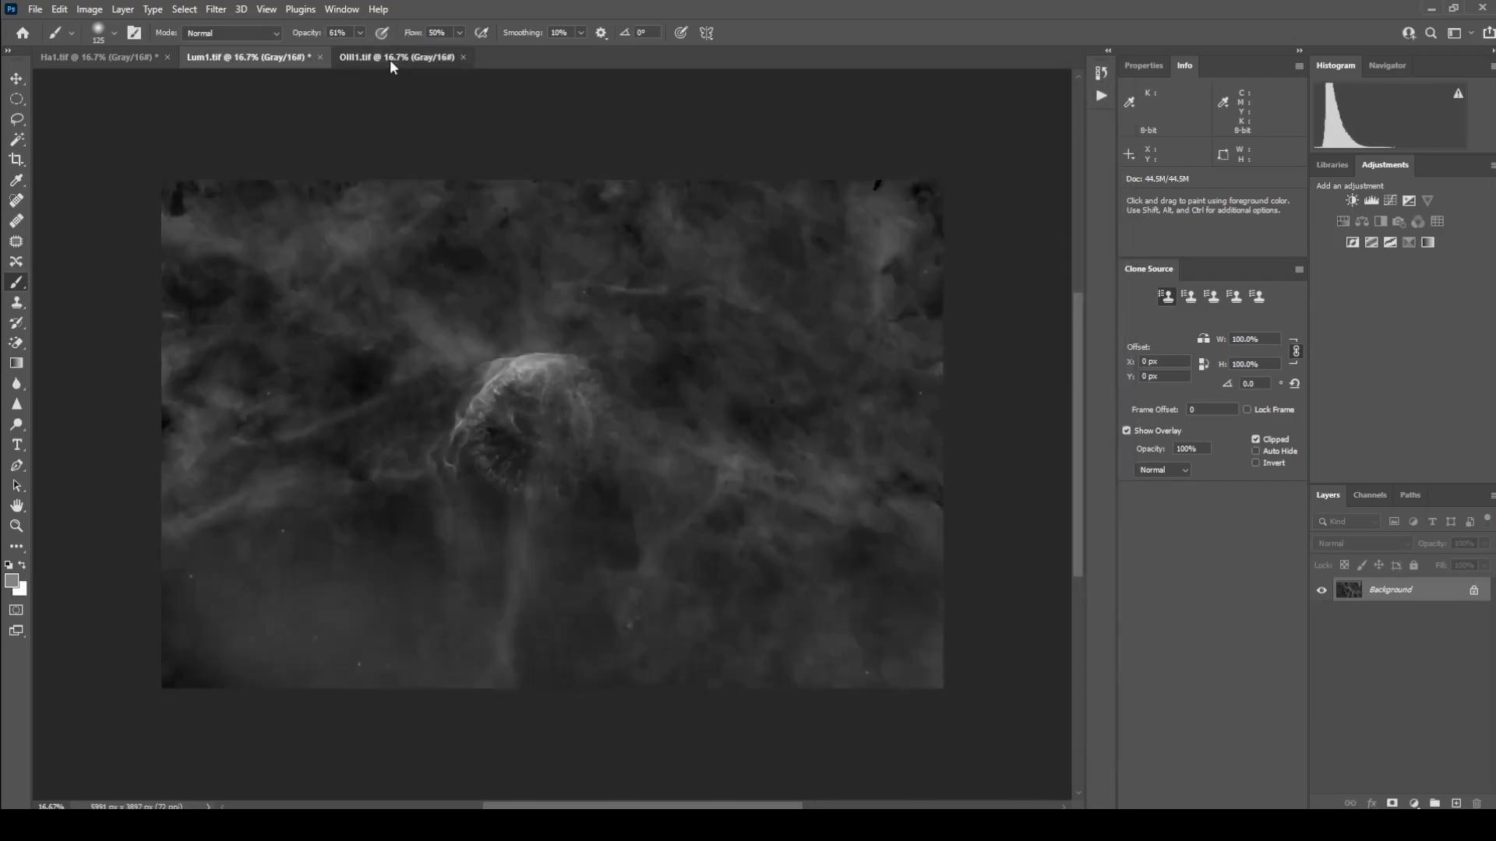
left_click(215, 9)
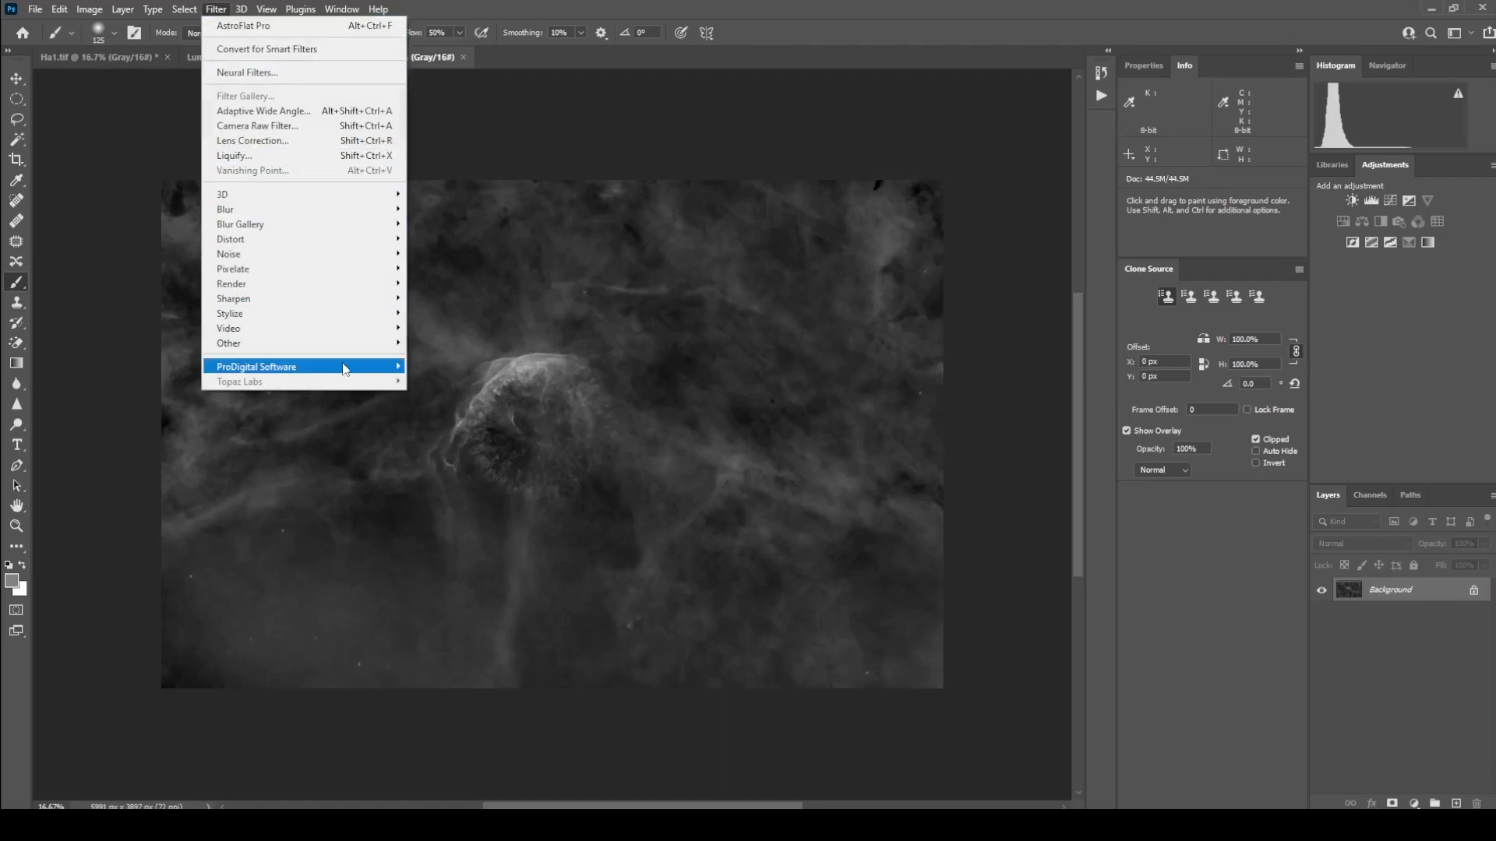
mouse_move(345, 369)
left_click(456, 367)
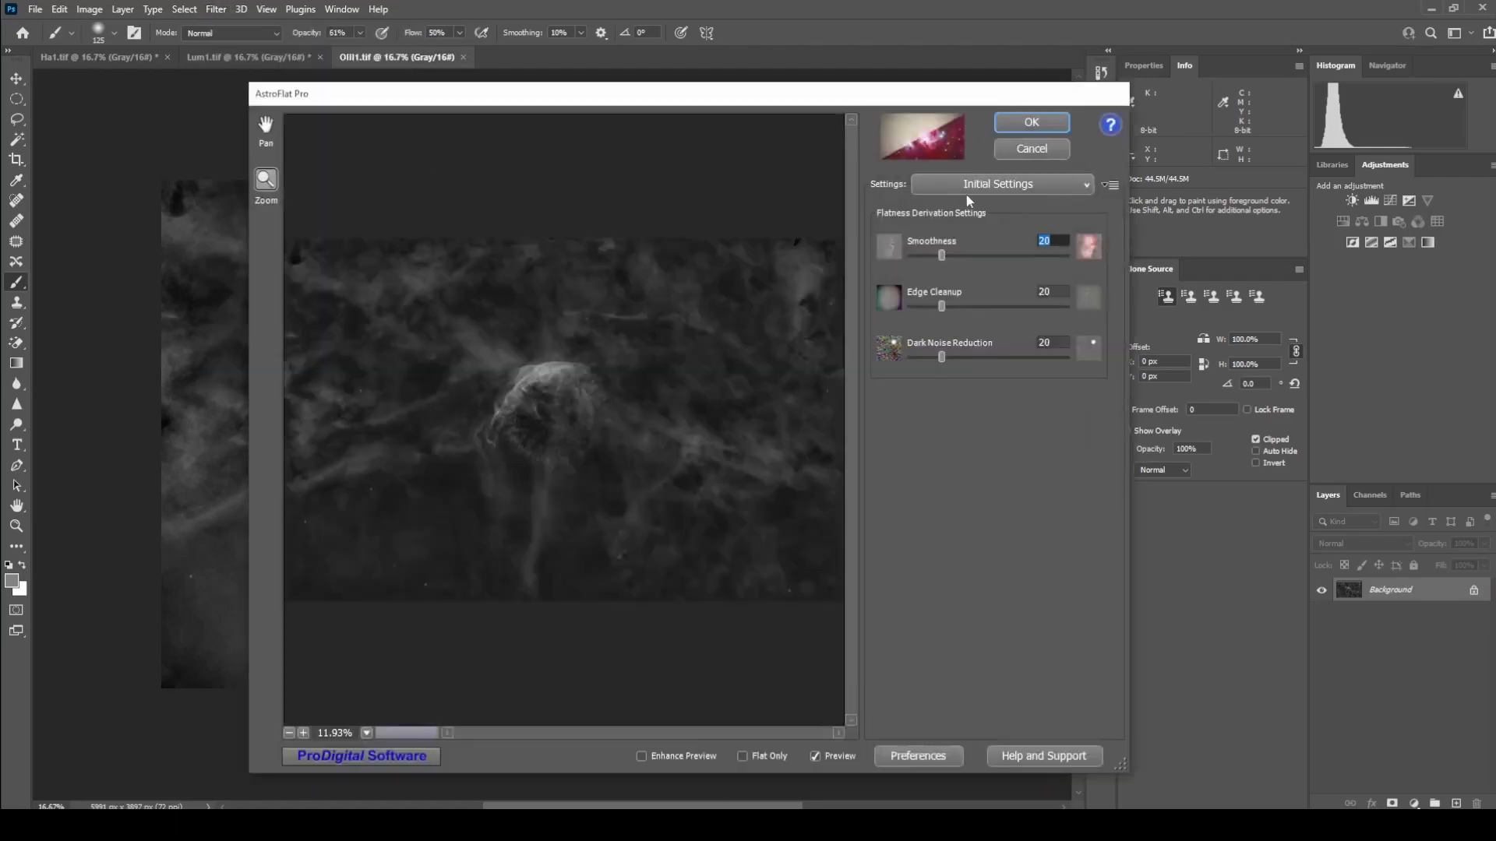
left_click(1031, 122)
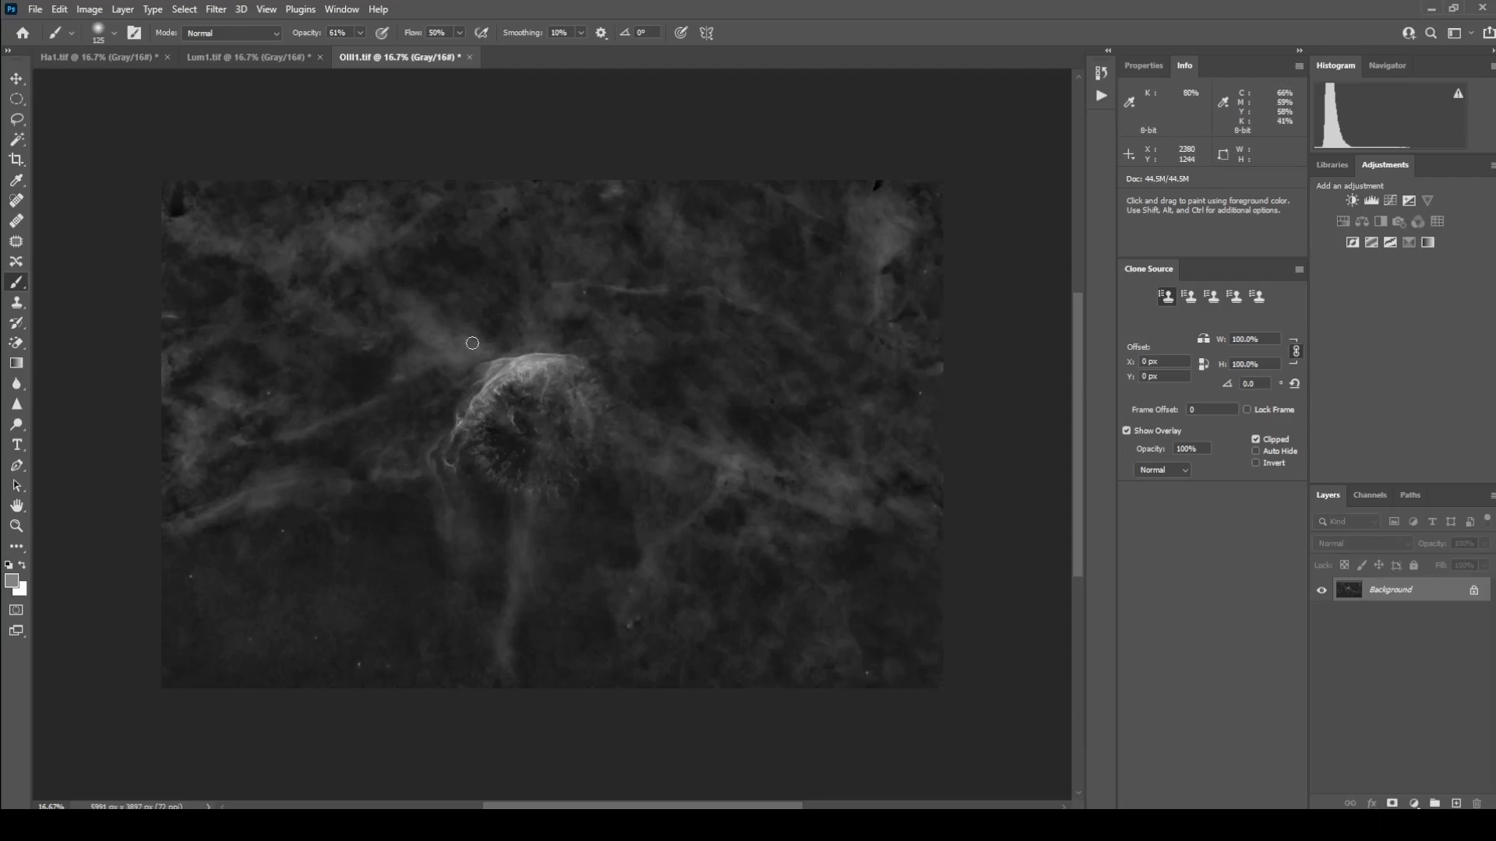
Adjust the Levels of Ha1.tif with input black point 9, midtone 1 and white point 133.
left_click(99, 59)
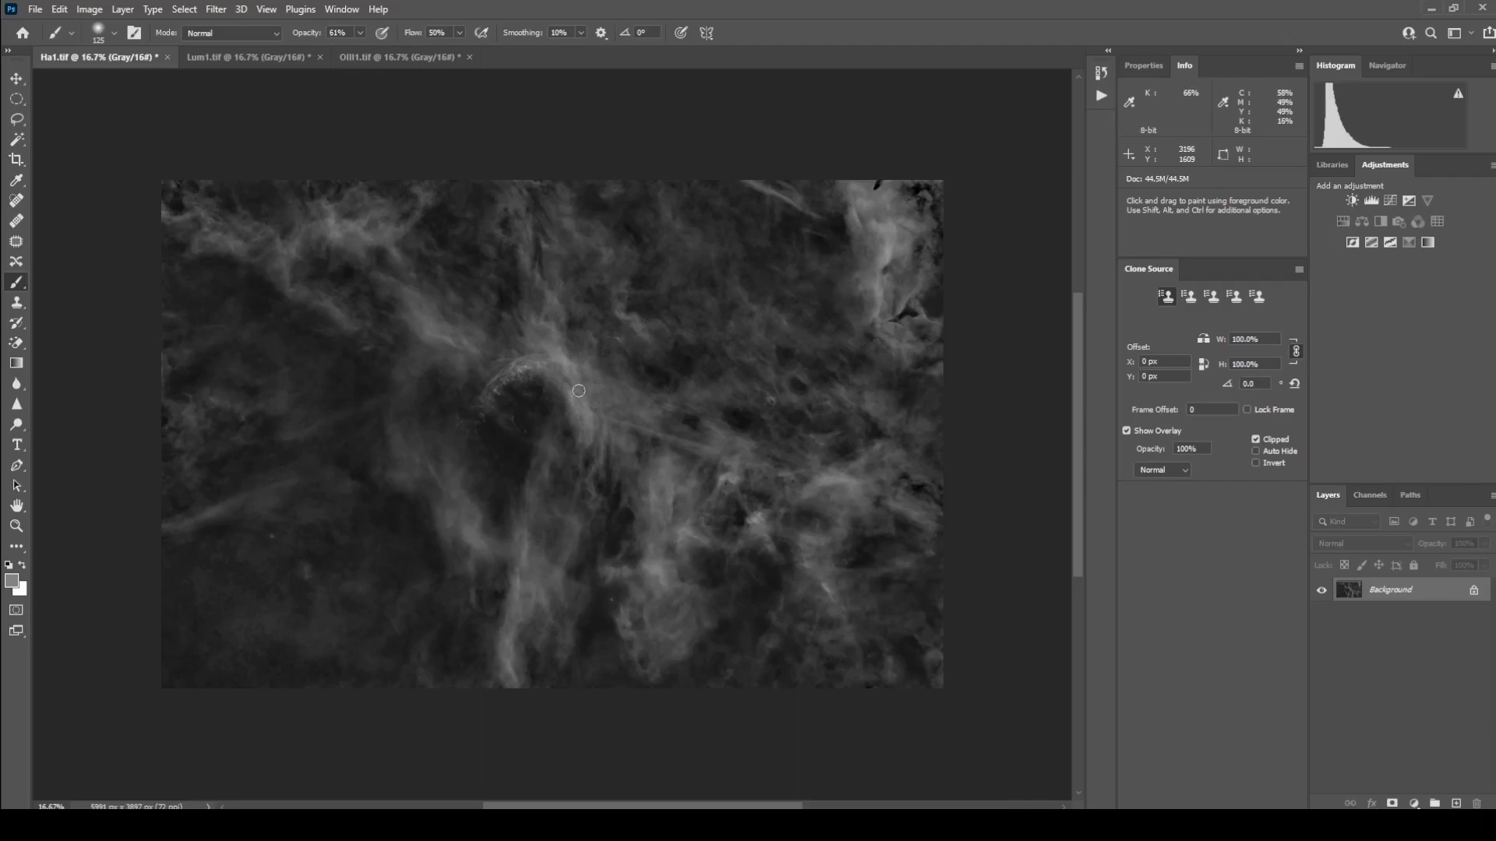
key("ctrl+l")
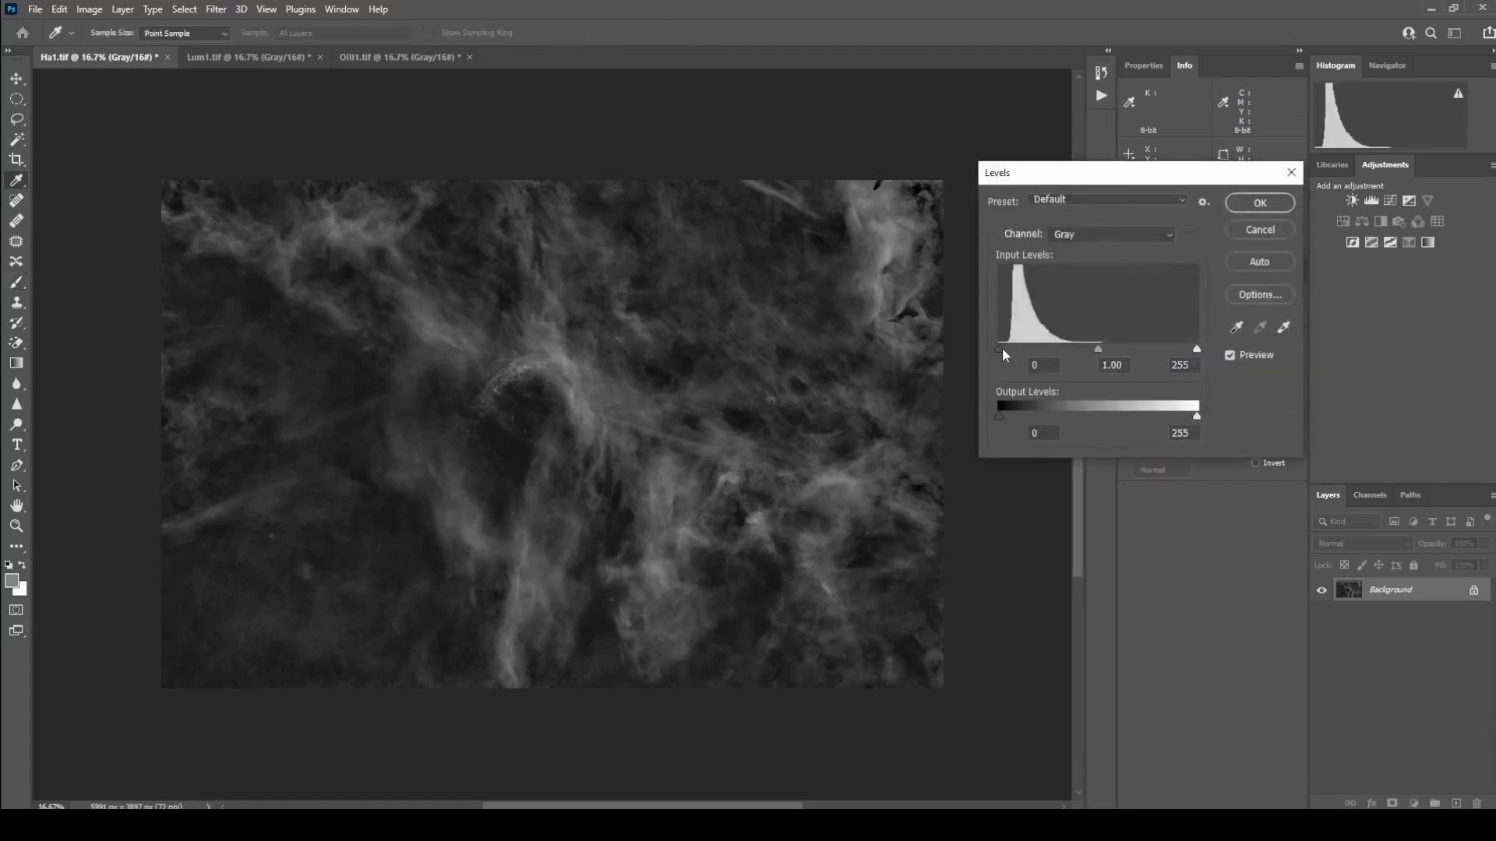
left_click_drag(998, 348, 1006, 348)
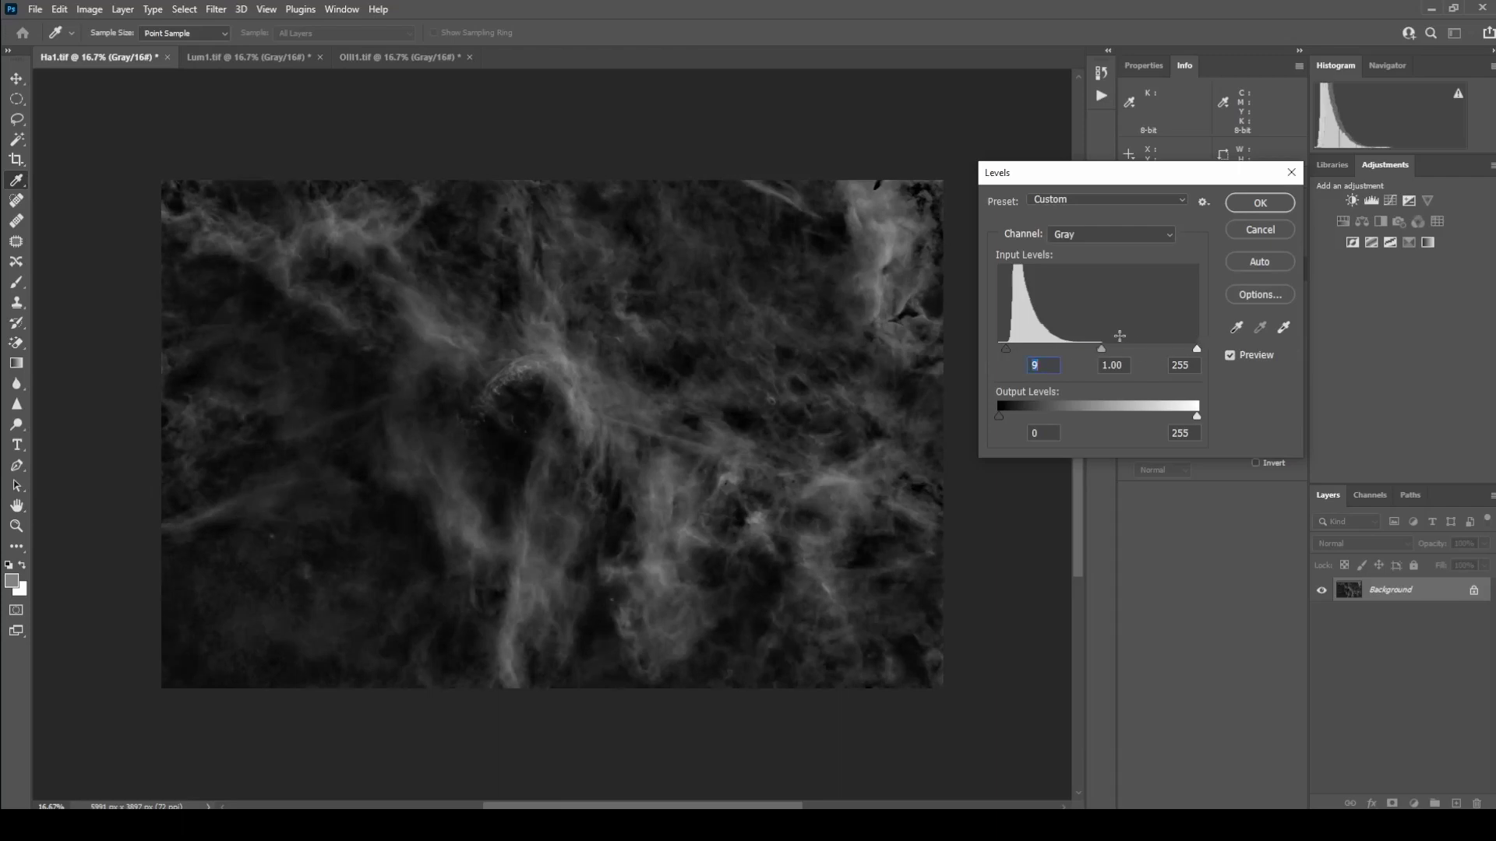
left_click_drag(1197, 350, 1103, 350)
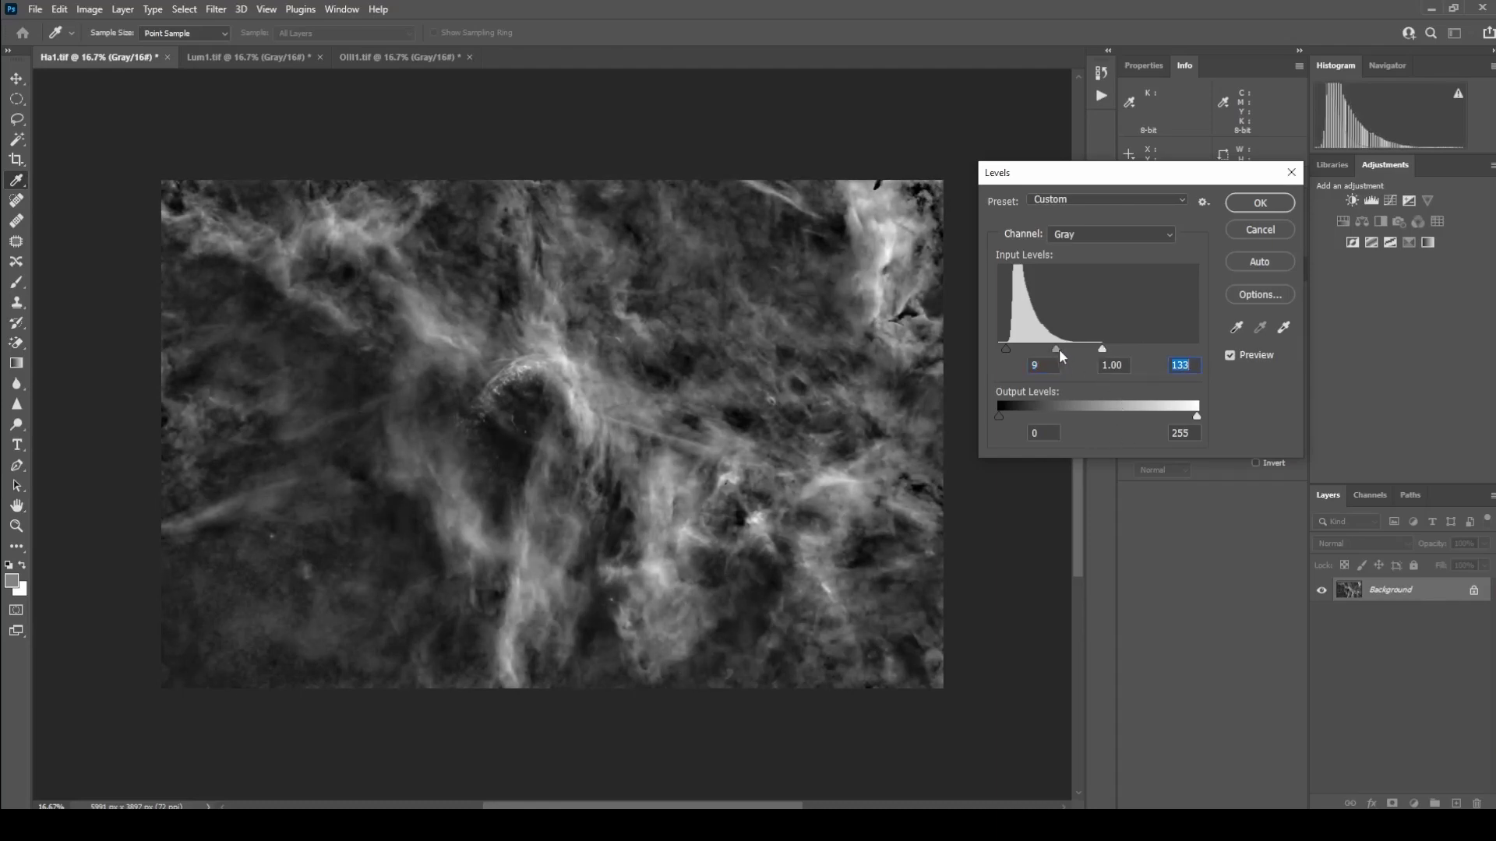
left_click_drag(1059, 349, 1051, 348)
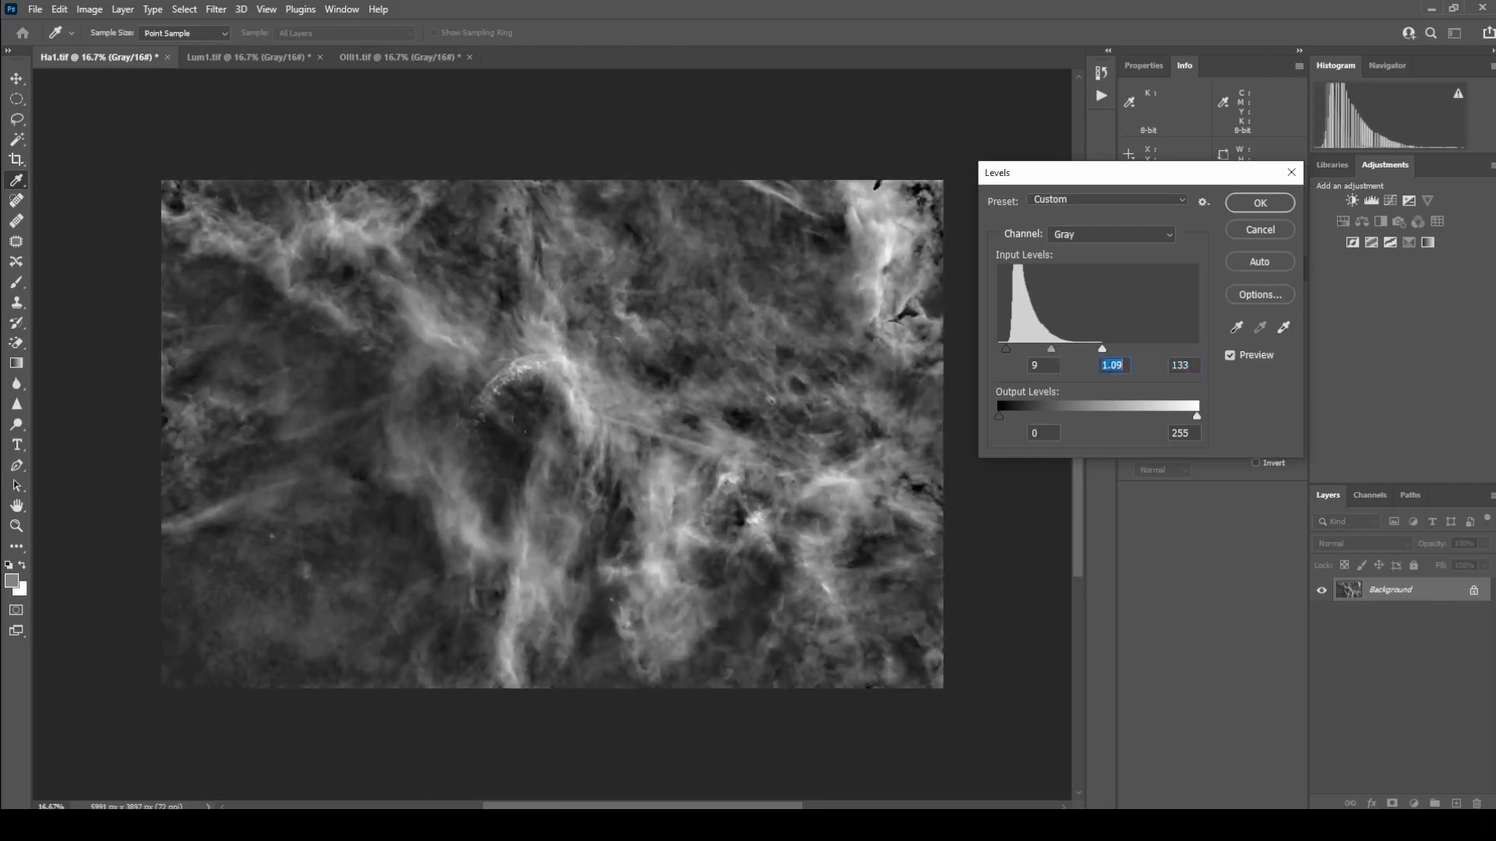
key("Up")
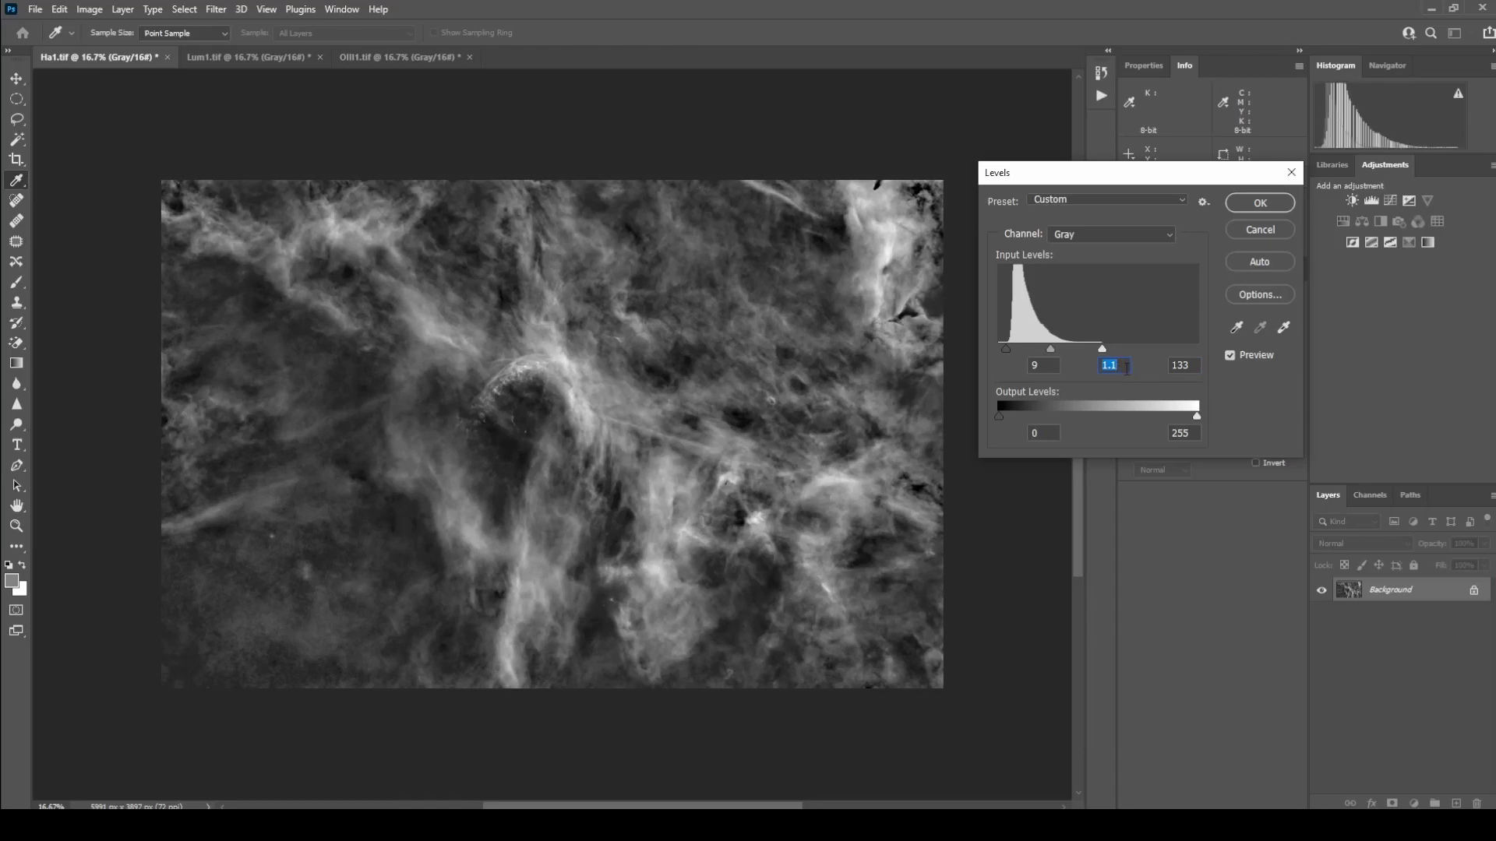
type("1")
key("Tab")
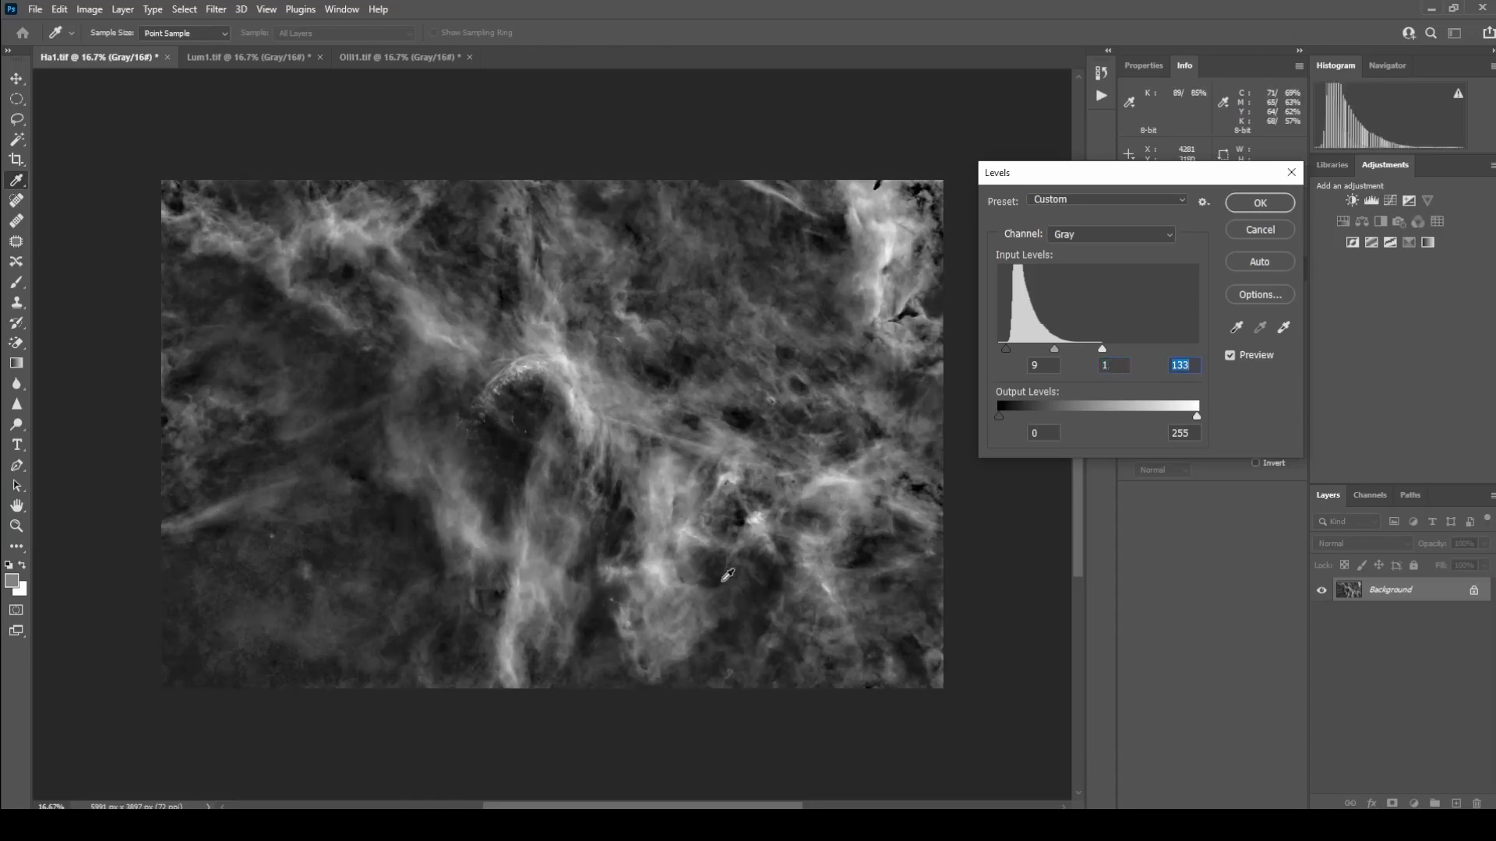
left_click(1264, 204)
key("b")
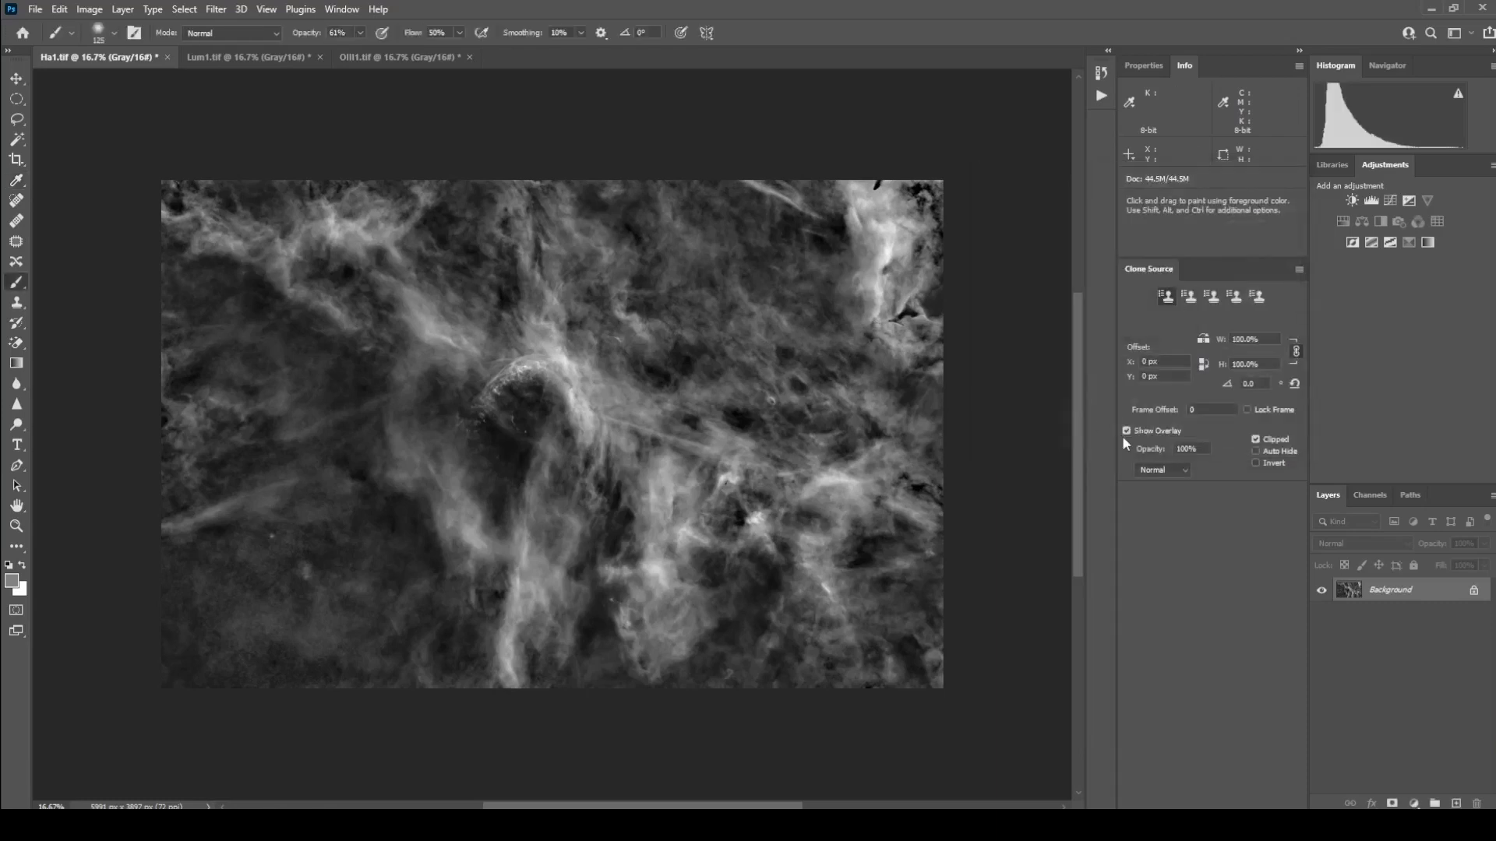
Adjust the Levels of Lum1.tif with input black point 9 and white point 132.
left_click(258, 56)
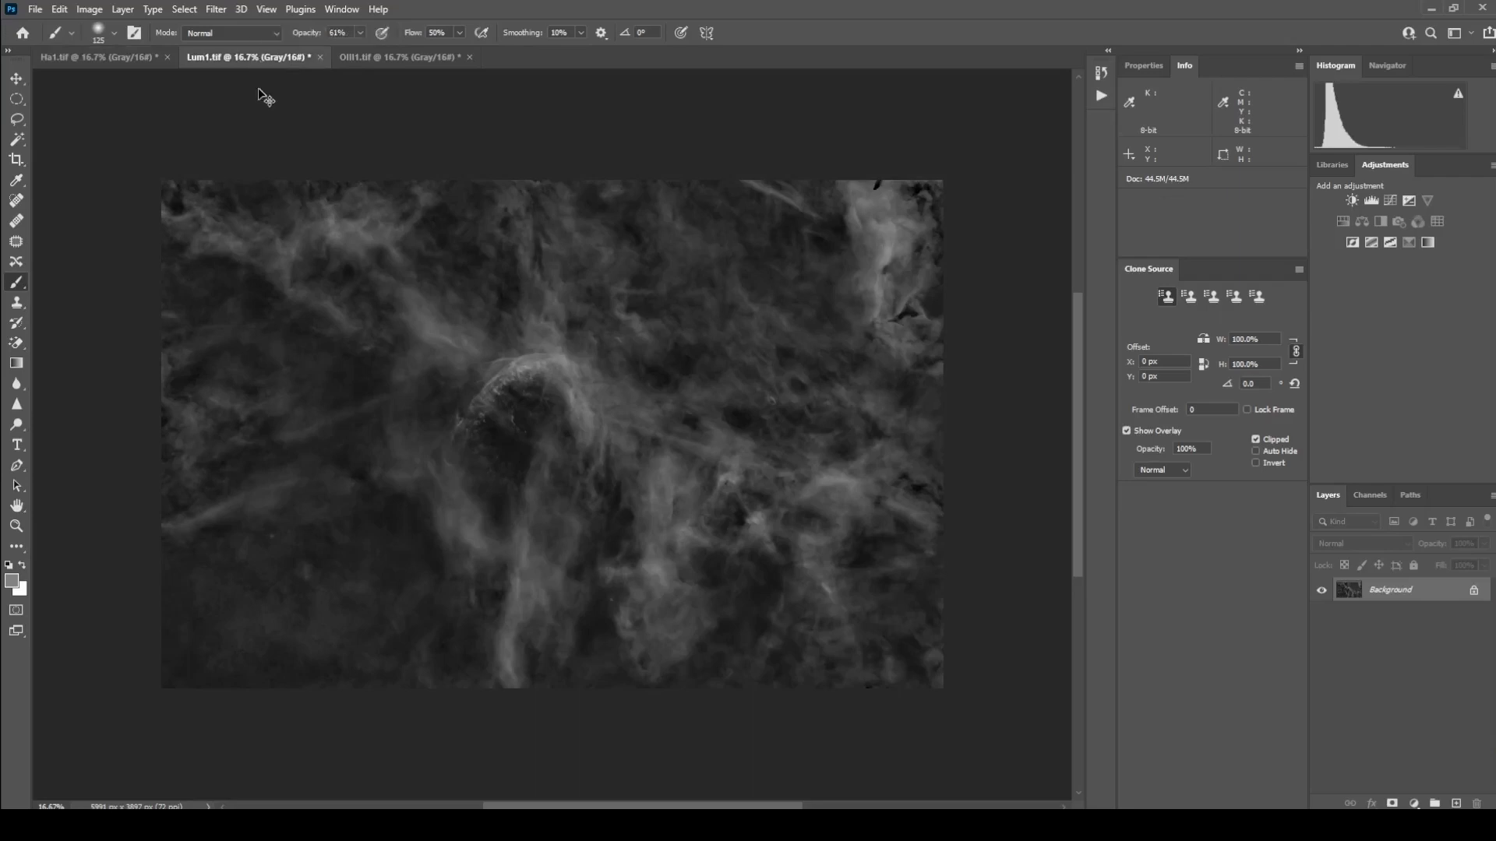
key("ctrl+l")
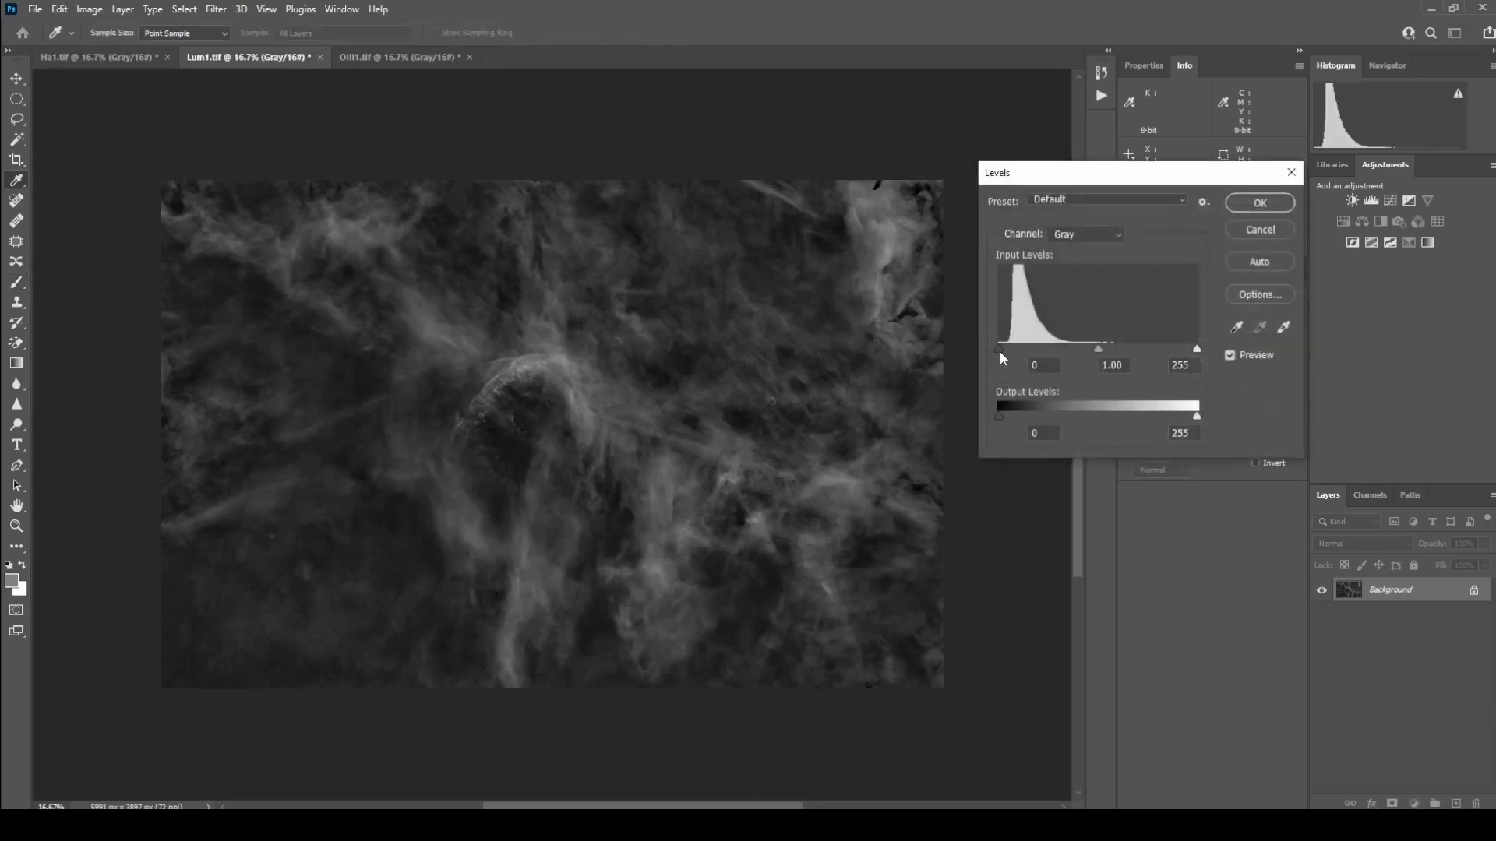
left_click_drag(999, 349, 1006, 347)
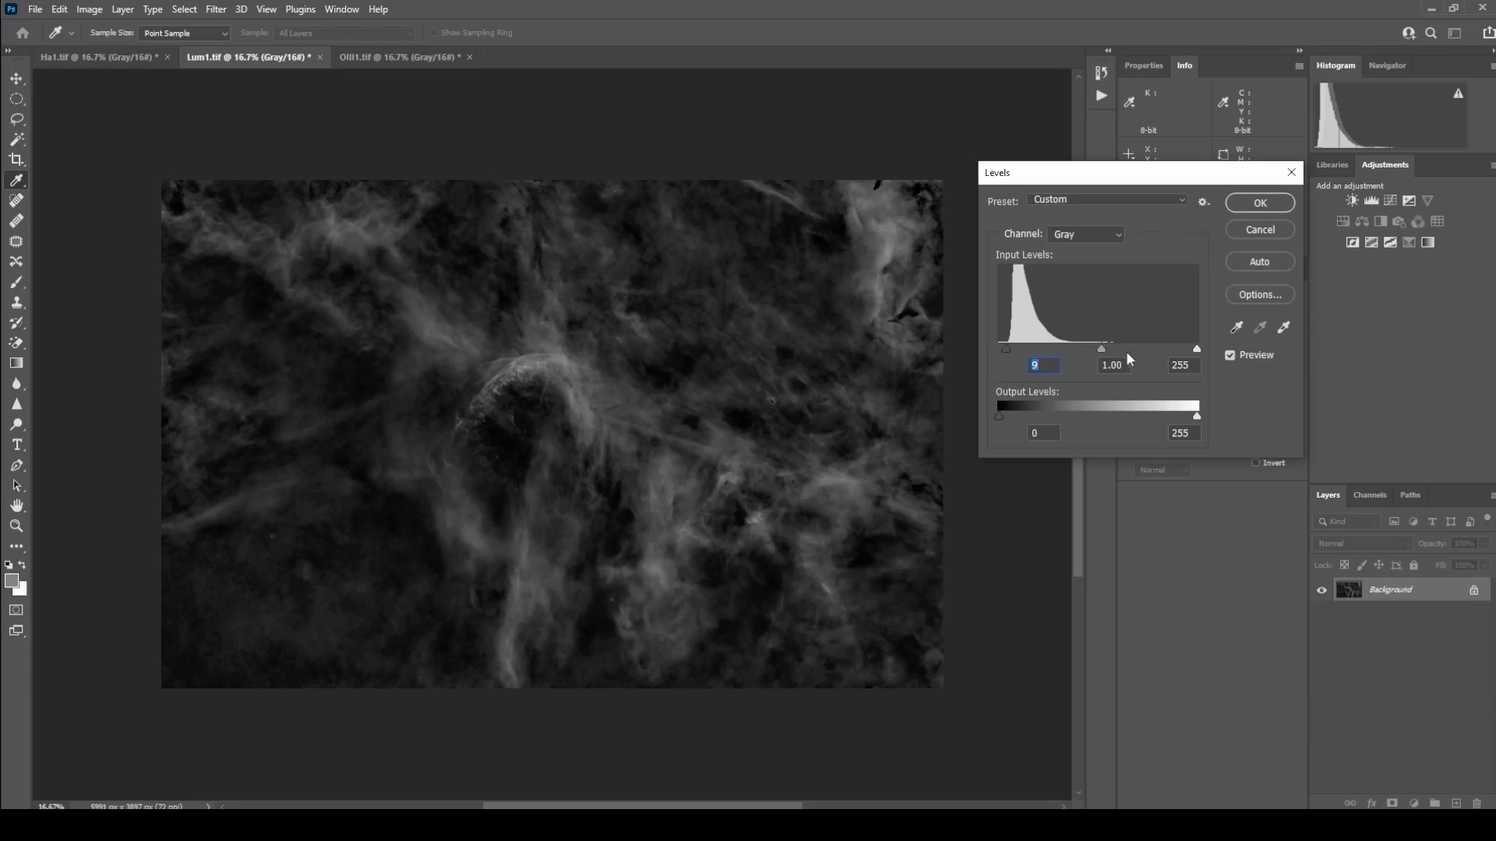
left_click_drag(1198, 354, 1103, 351)
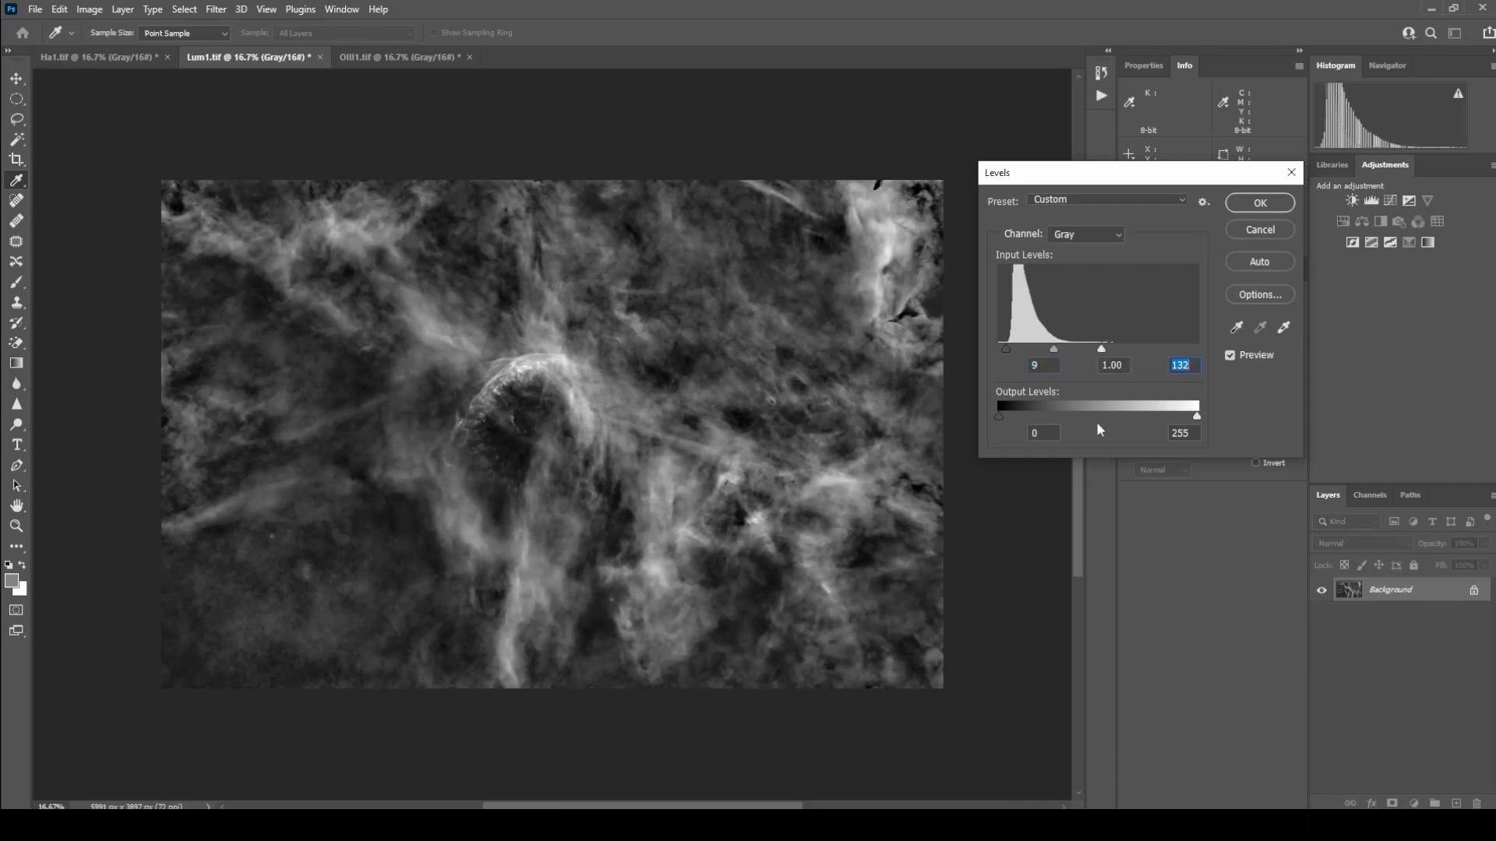
left_click(1255, 203)
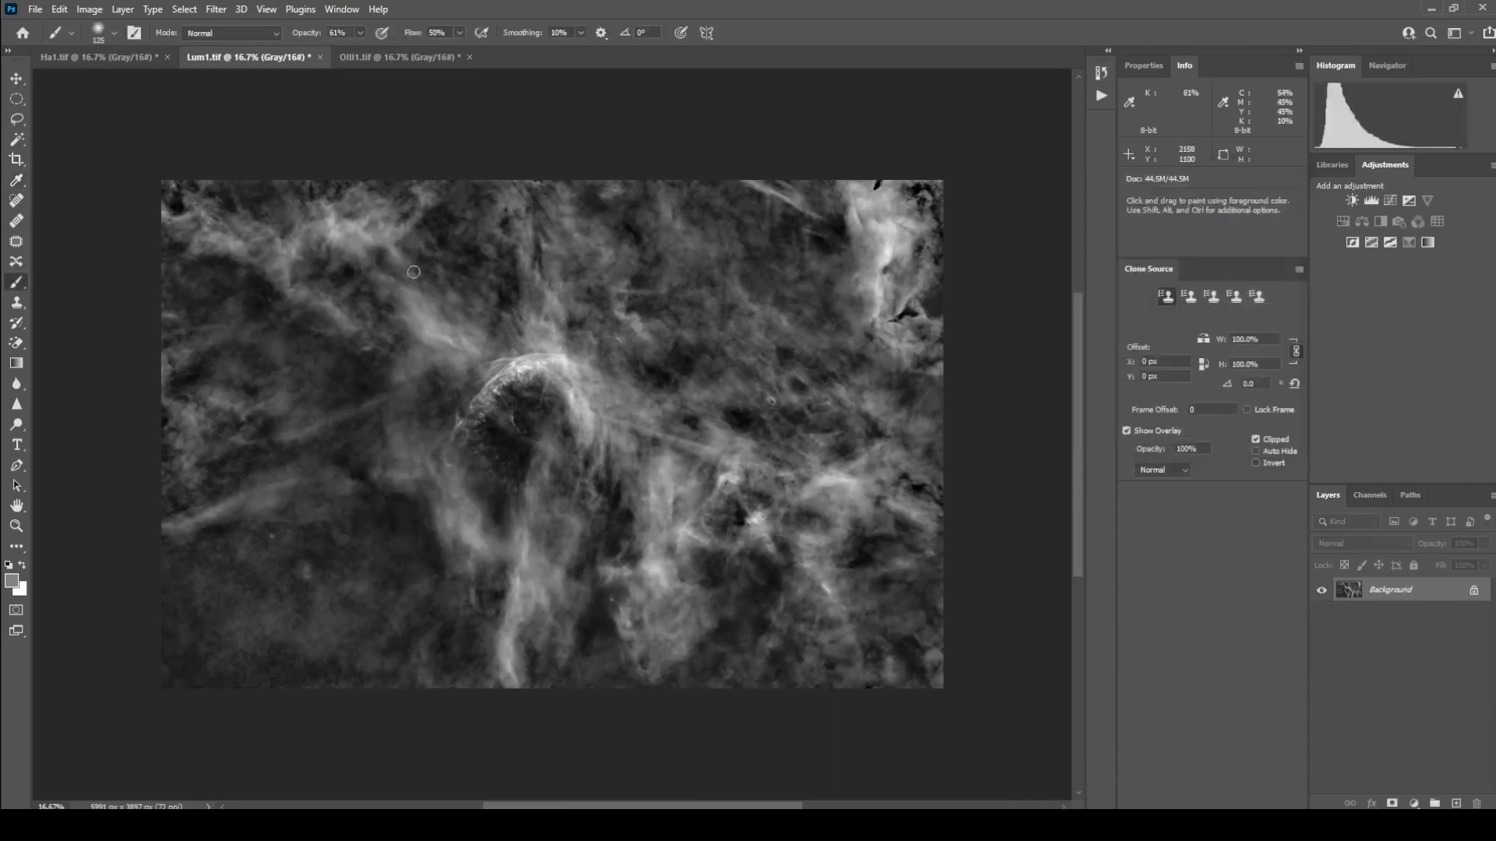
Compare the nebula detail and brightness of Lum1.tif against Ha1.tif and OIII1.tif by alternating between the open images.
left_click(105, 62)
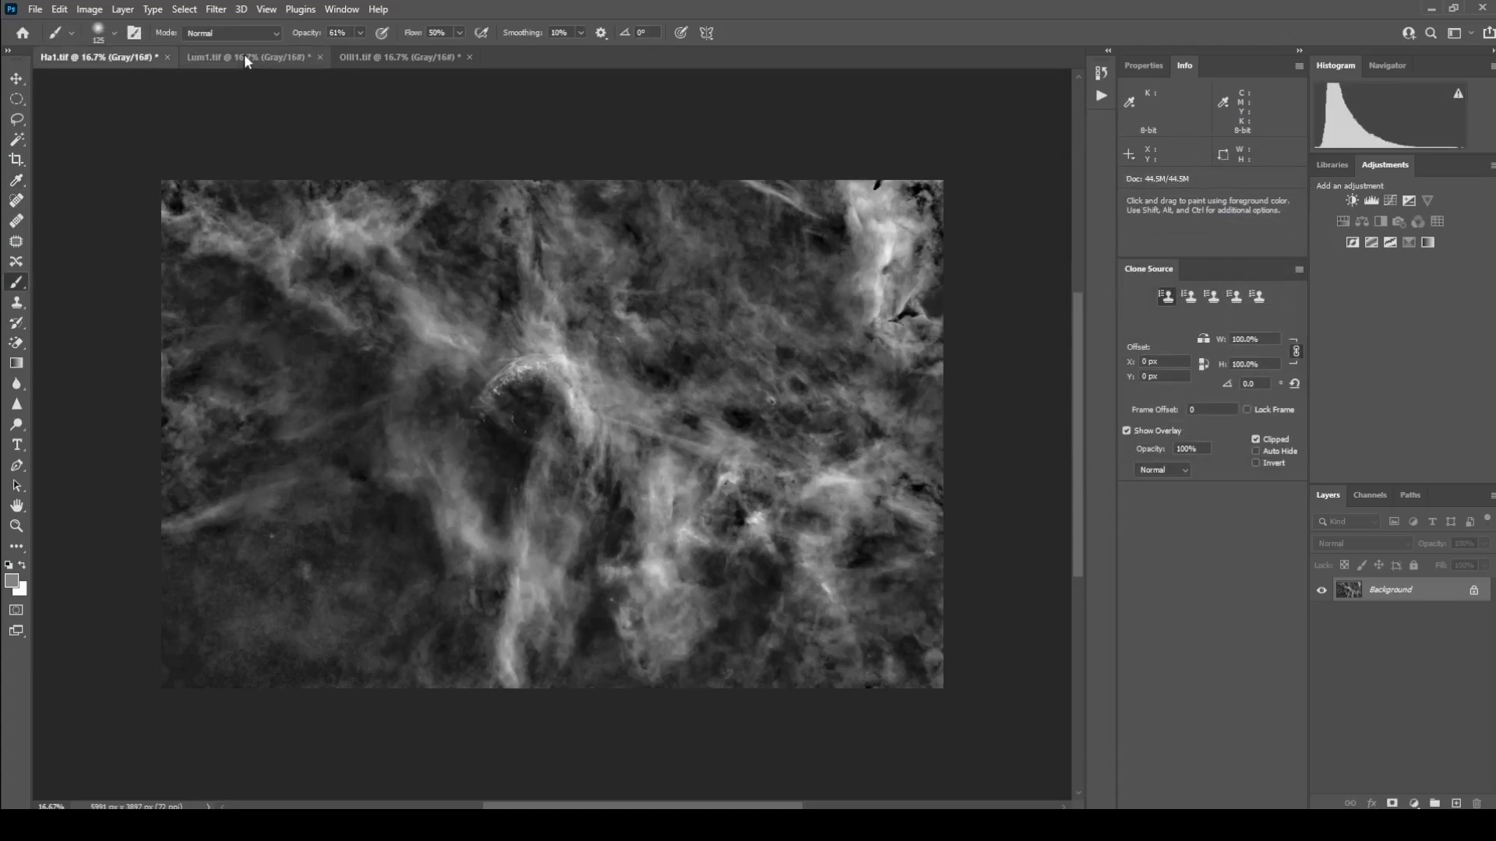
left_click(244, 54)
left_click(85, 56)
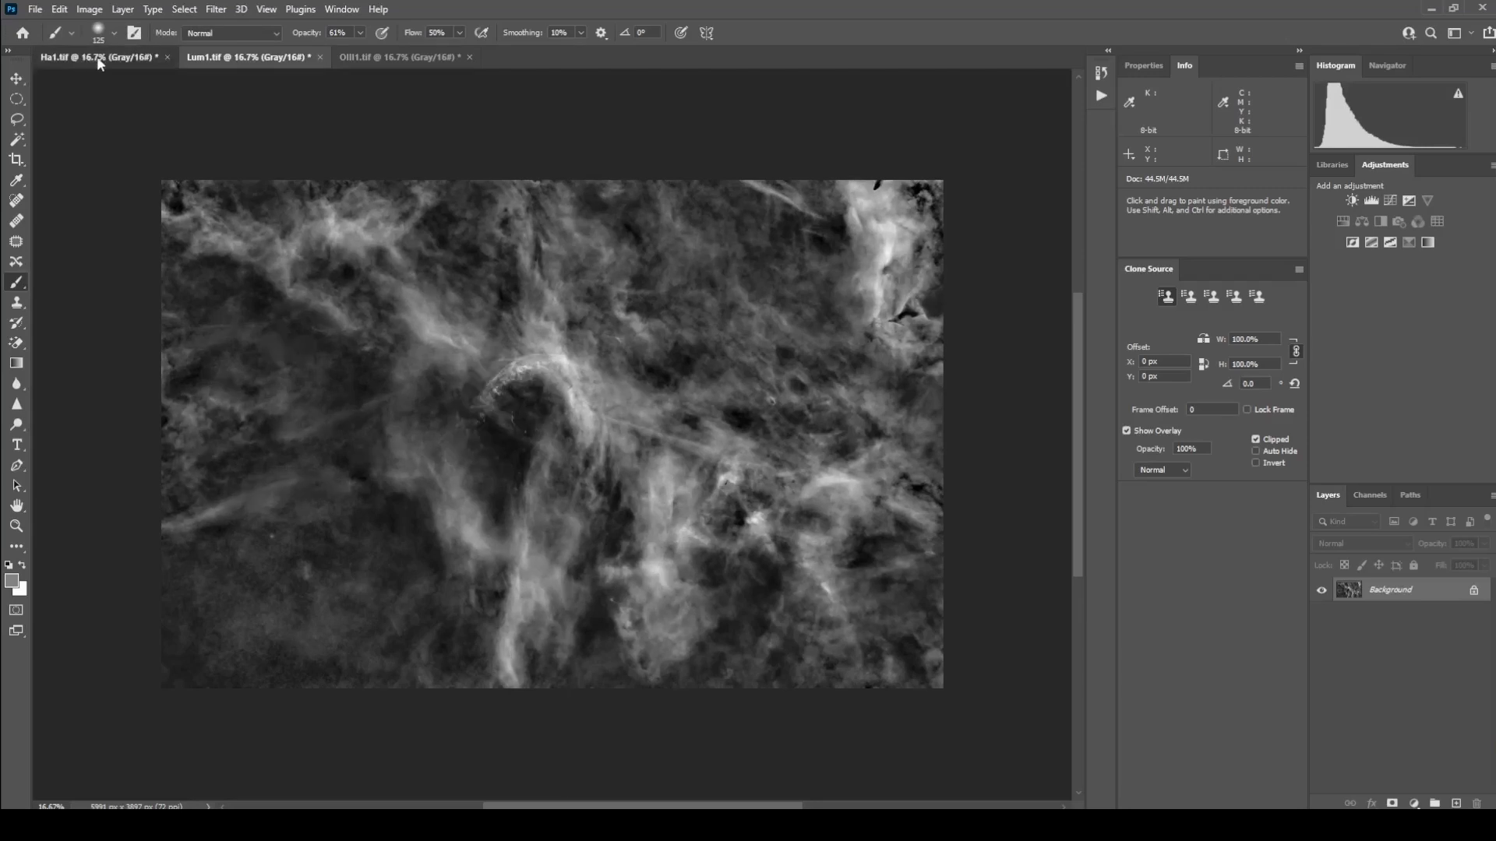
left_click(244, 57)
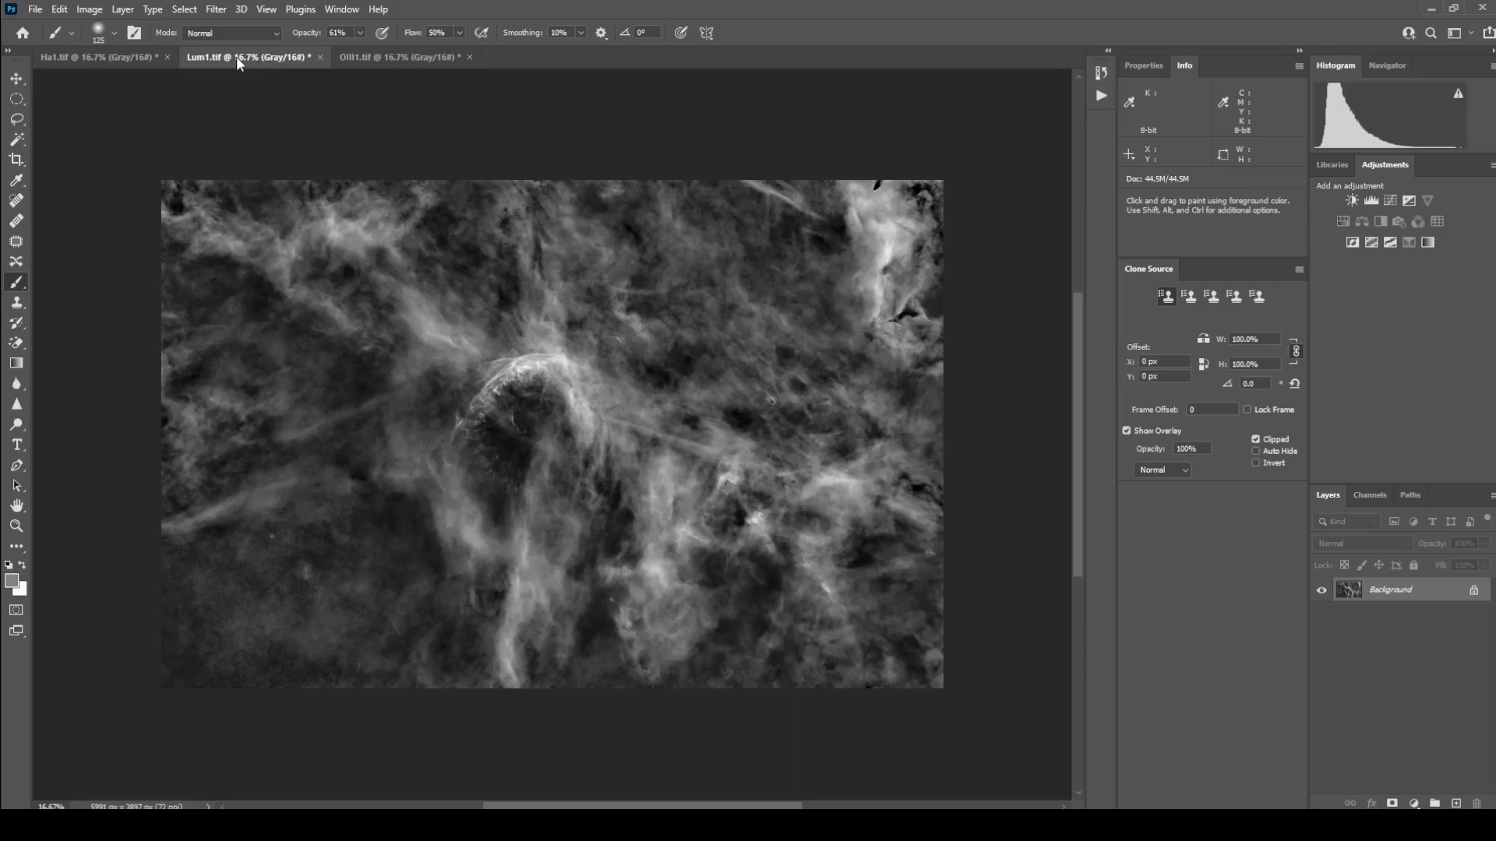
left_click(118, 59)
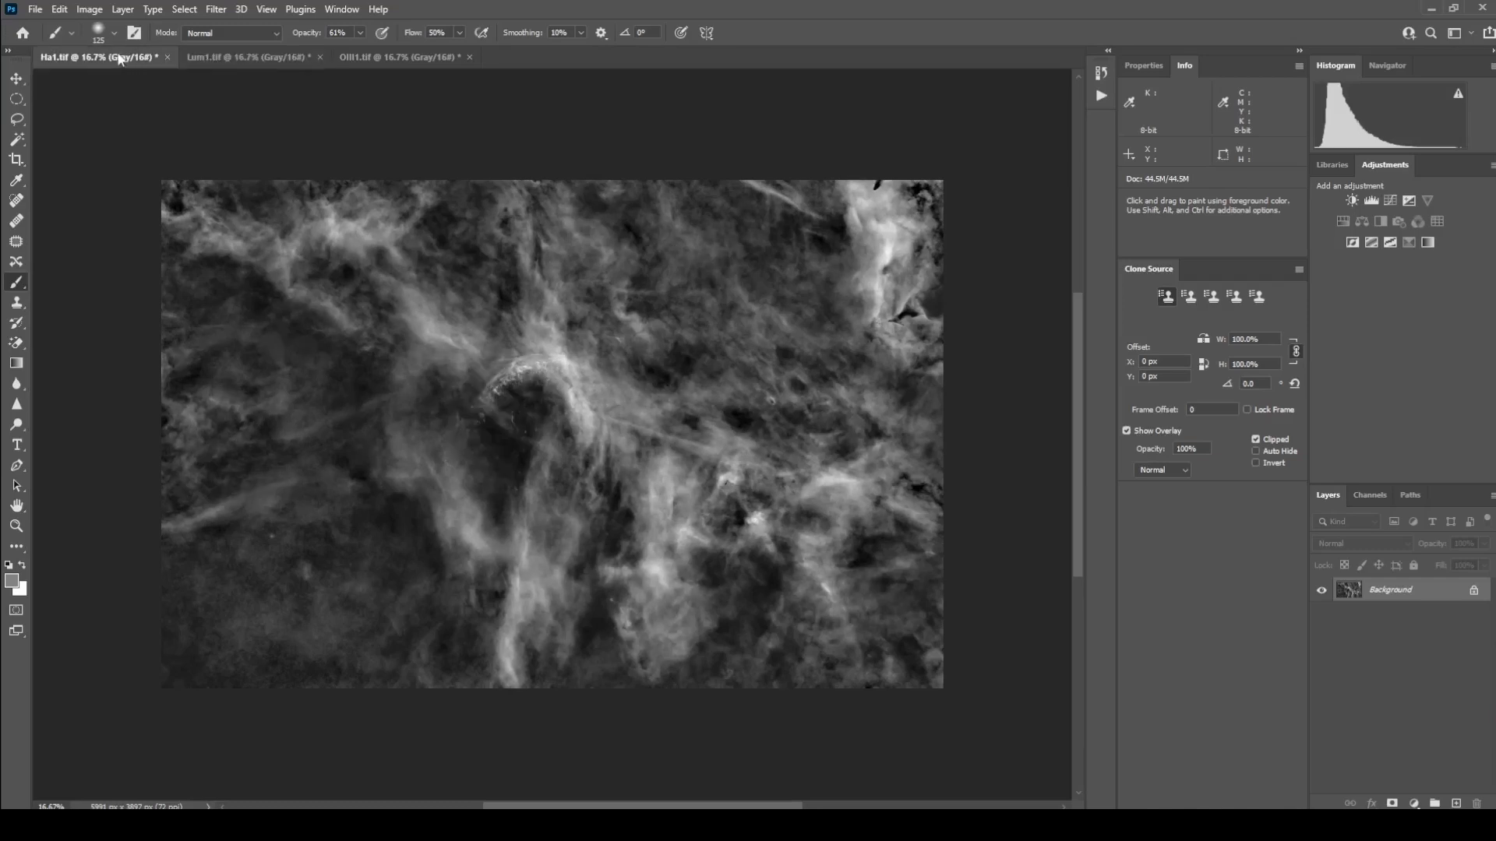
left_click(224, 59)
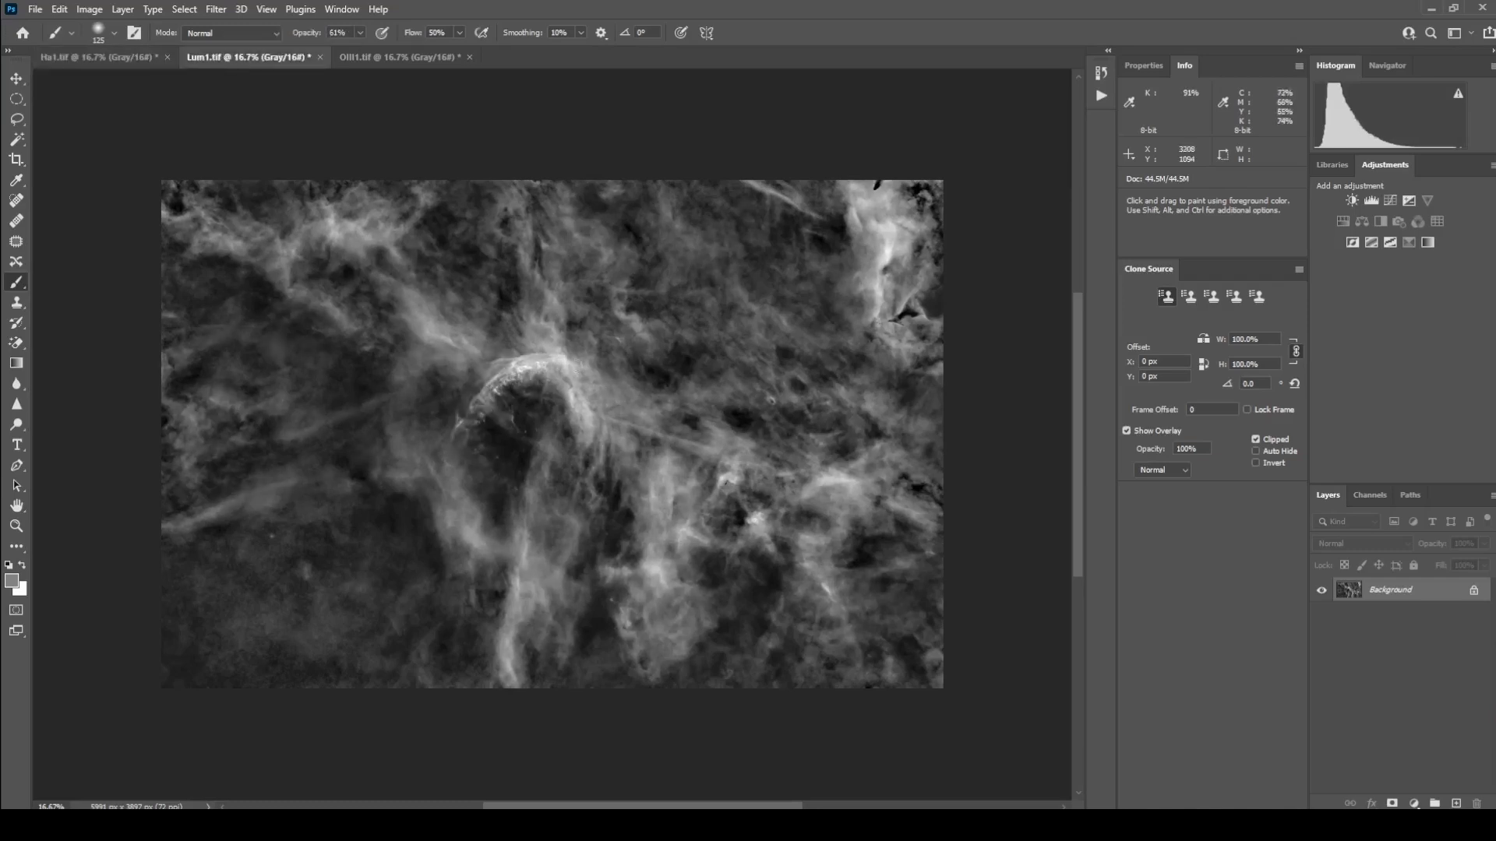
left_click(117, 59)
left_click(260, 54)
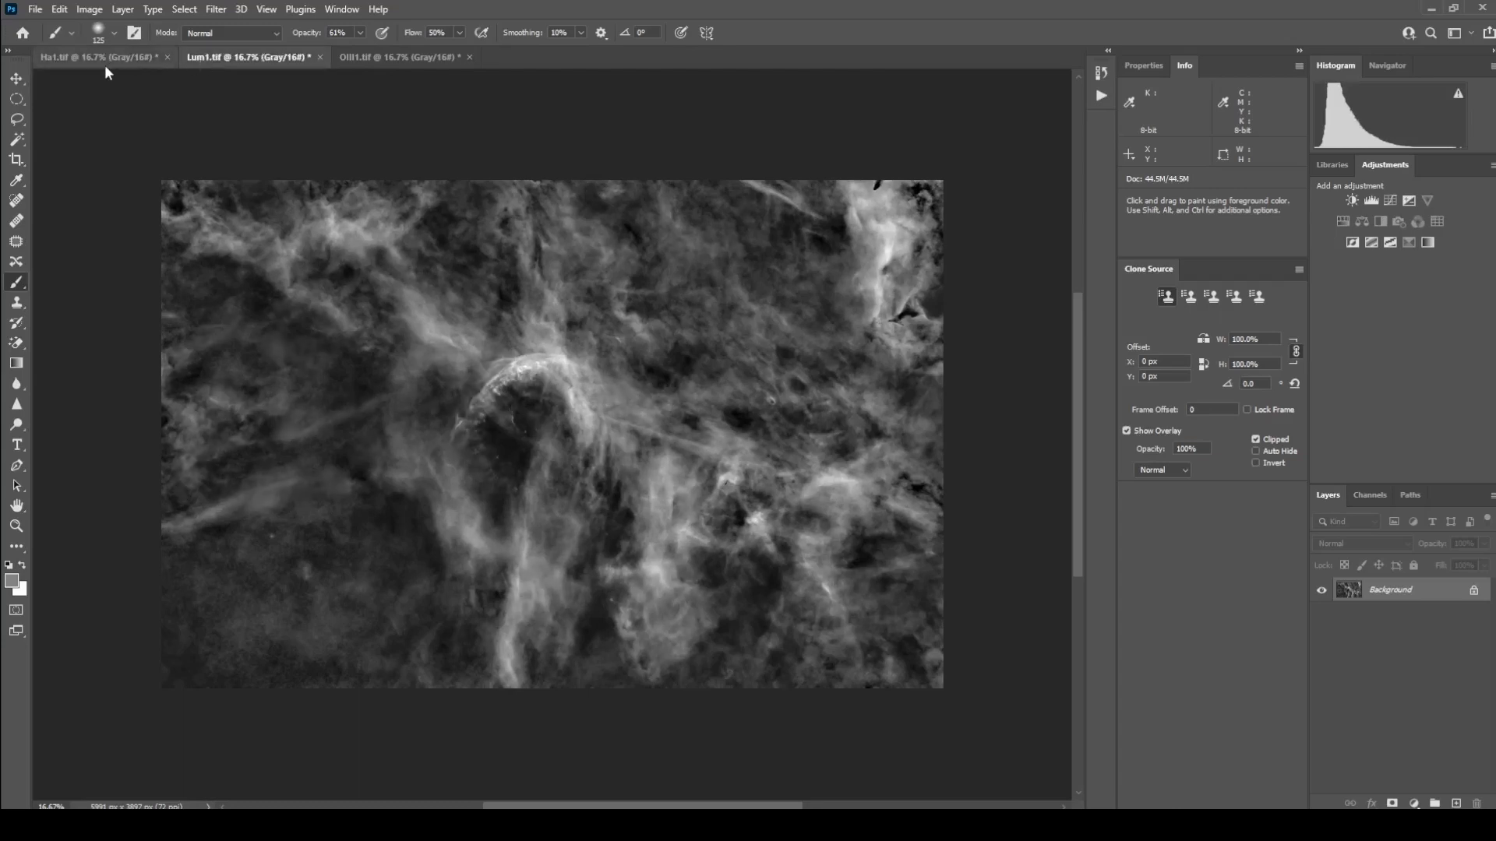
left_click(104, 61)
left_click(221, 60)
left_click(89, 58)
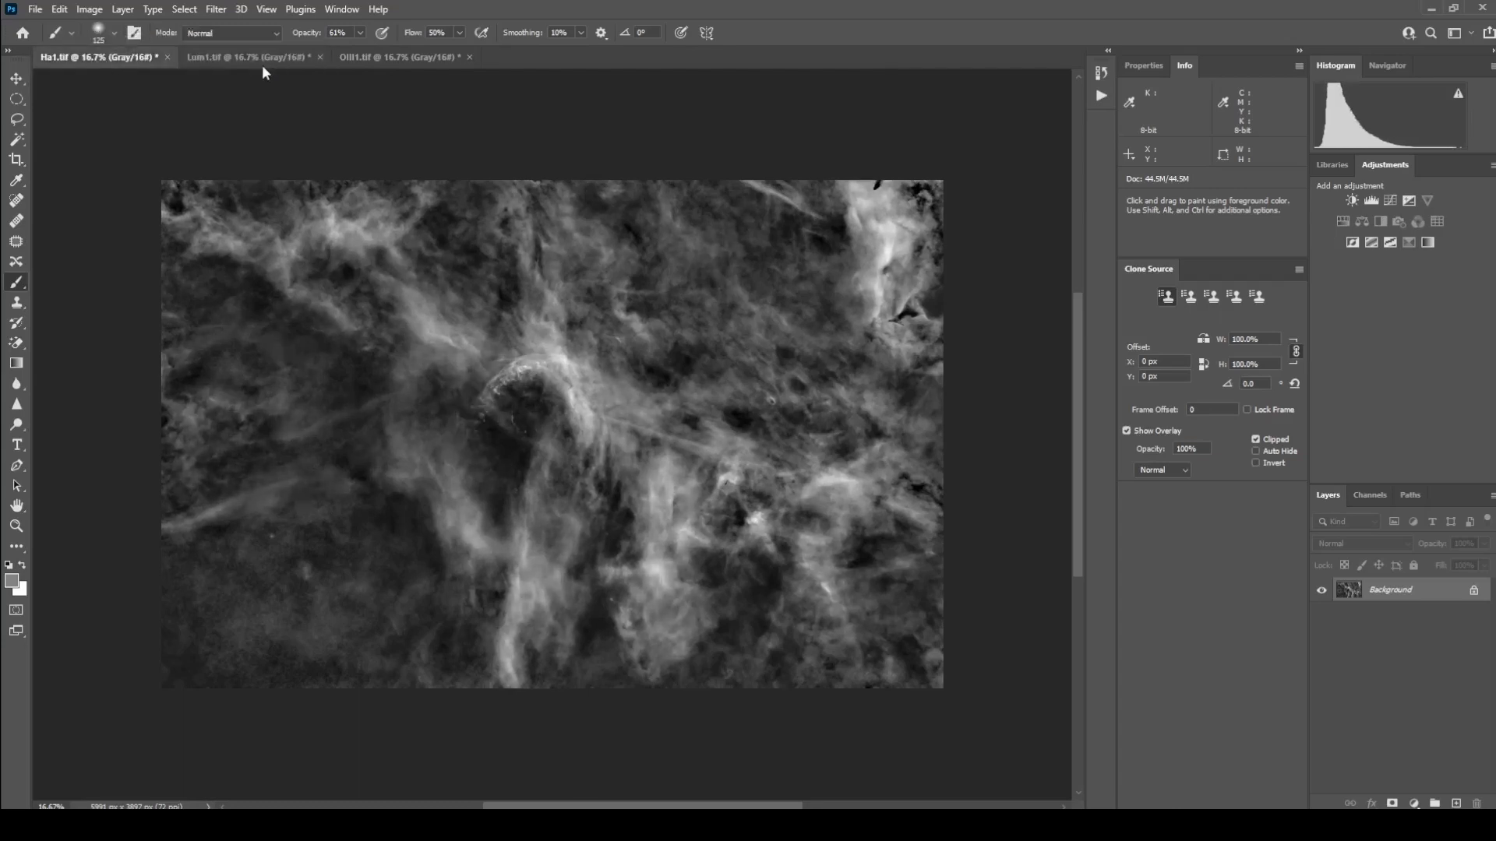
left_click(273, 58)
left_click(103, 56)
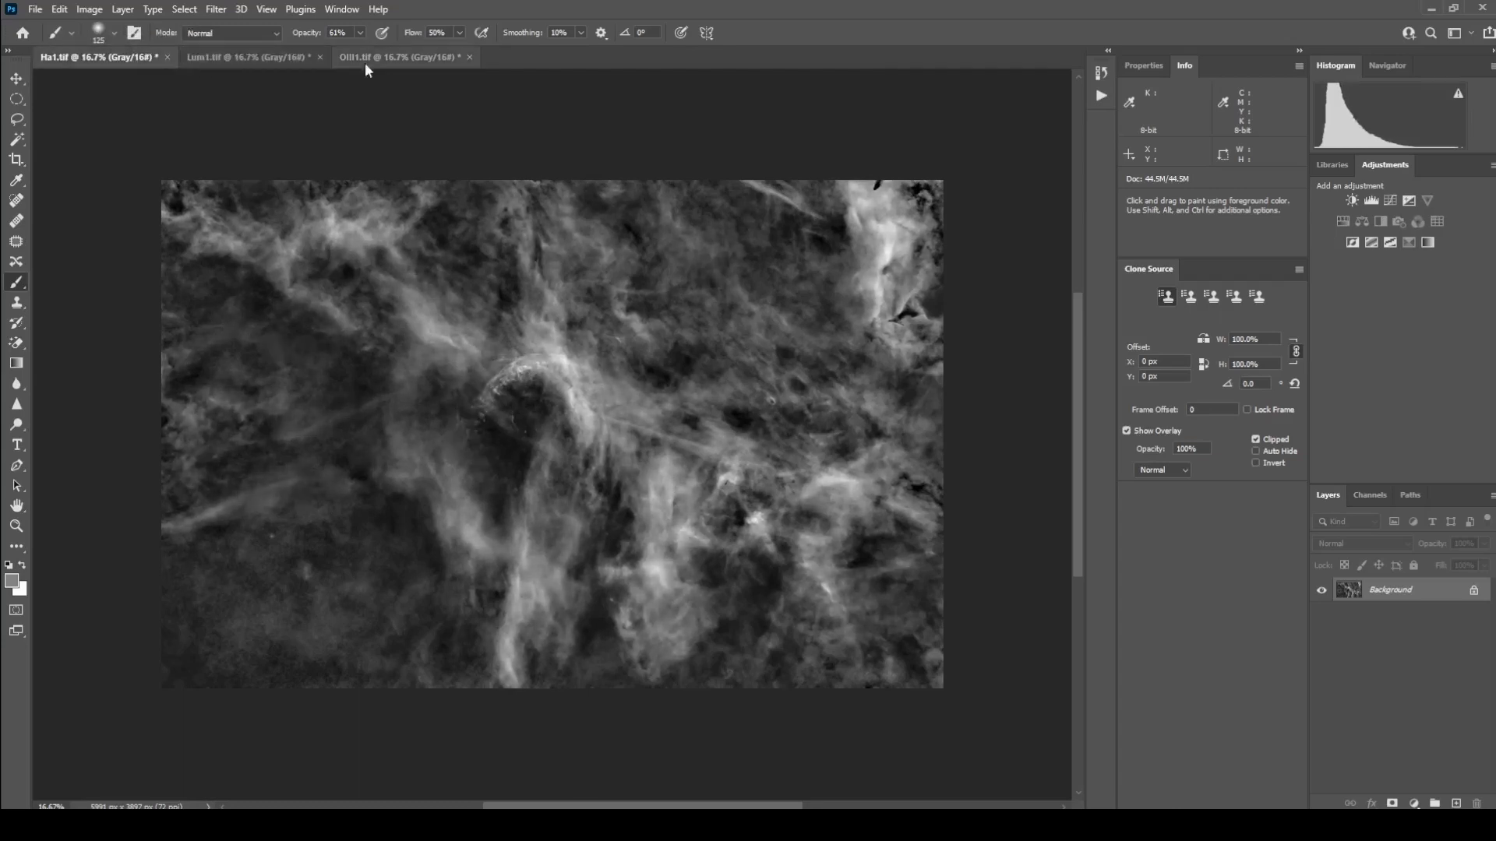
left_click(419, 58)
left_click(284, 62)
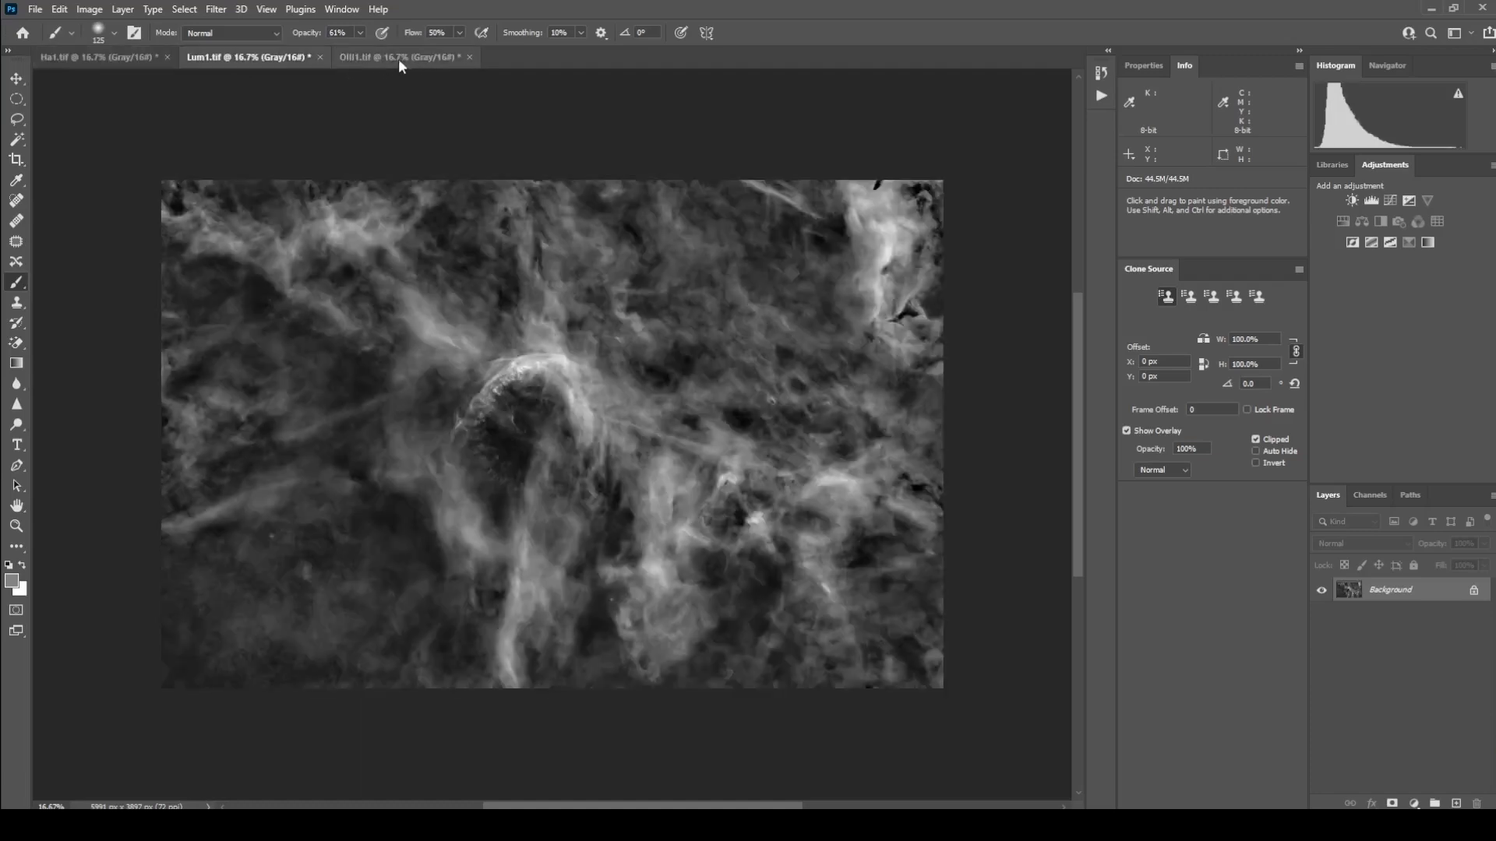
left_click(399, 59)
left_click(269, 60)
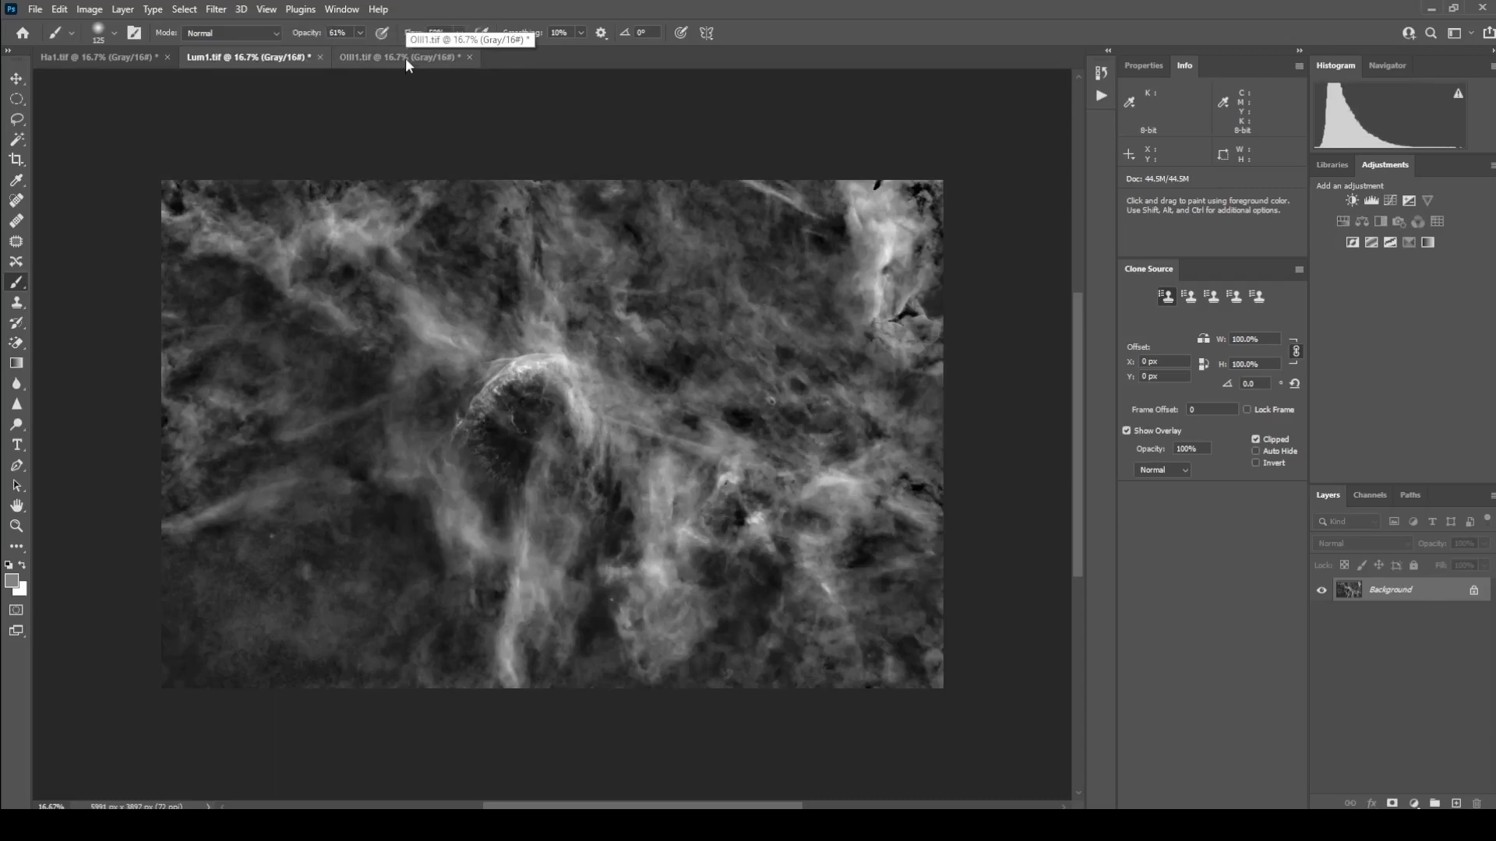
Adjust the Levels of OIII1.tif with input black point 9 and white point 171.
left_click(405, 58)
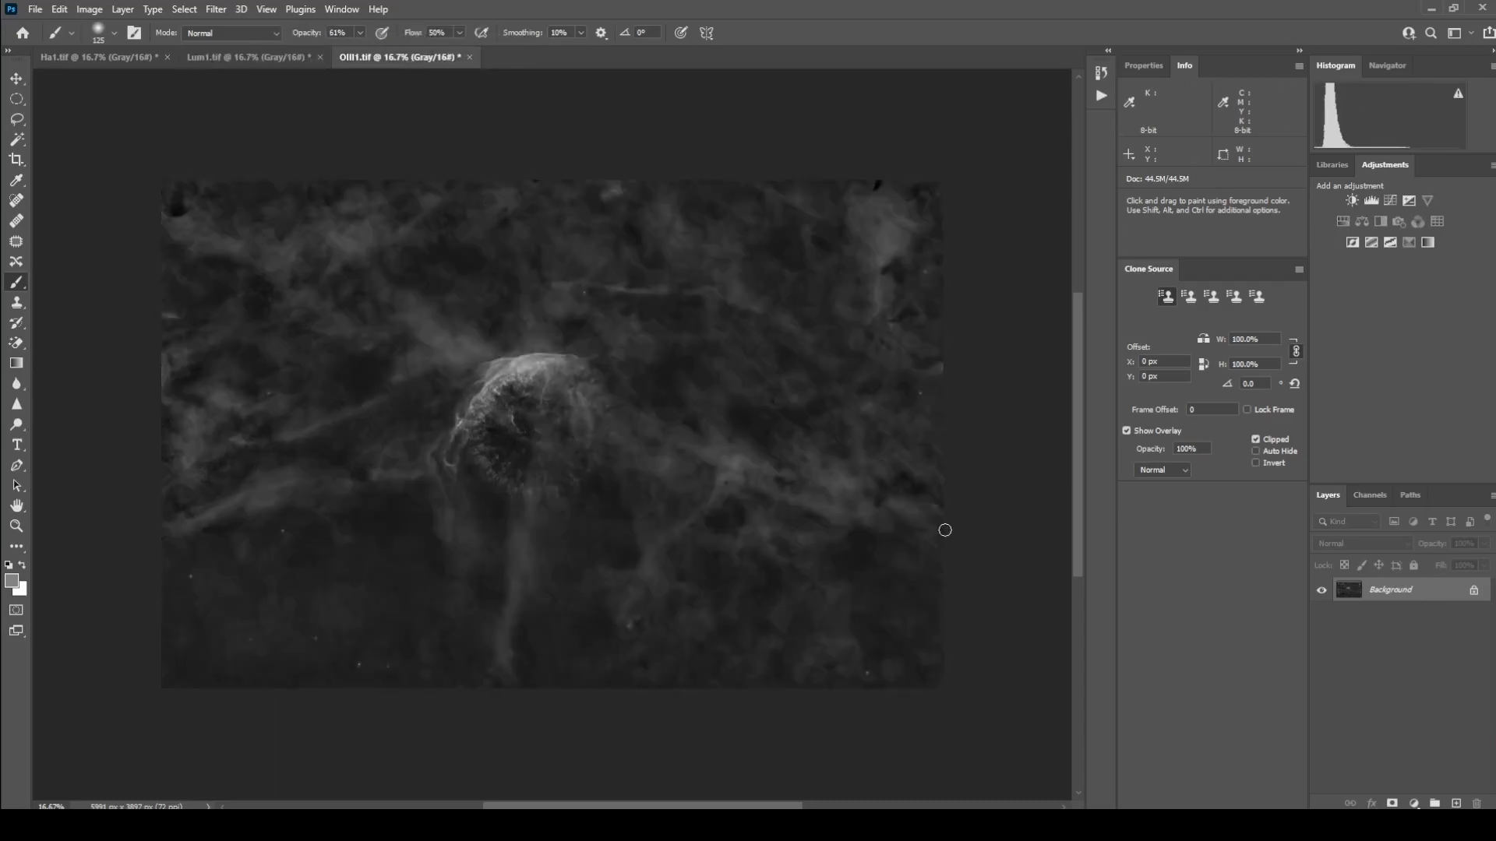
key("ctrl+l")
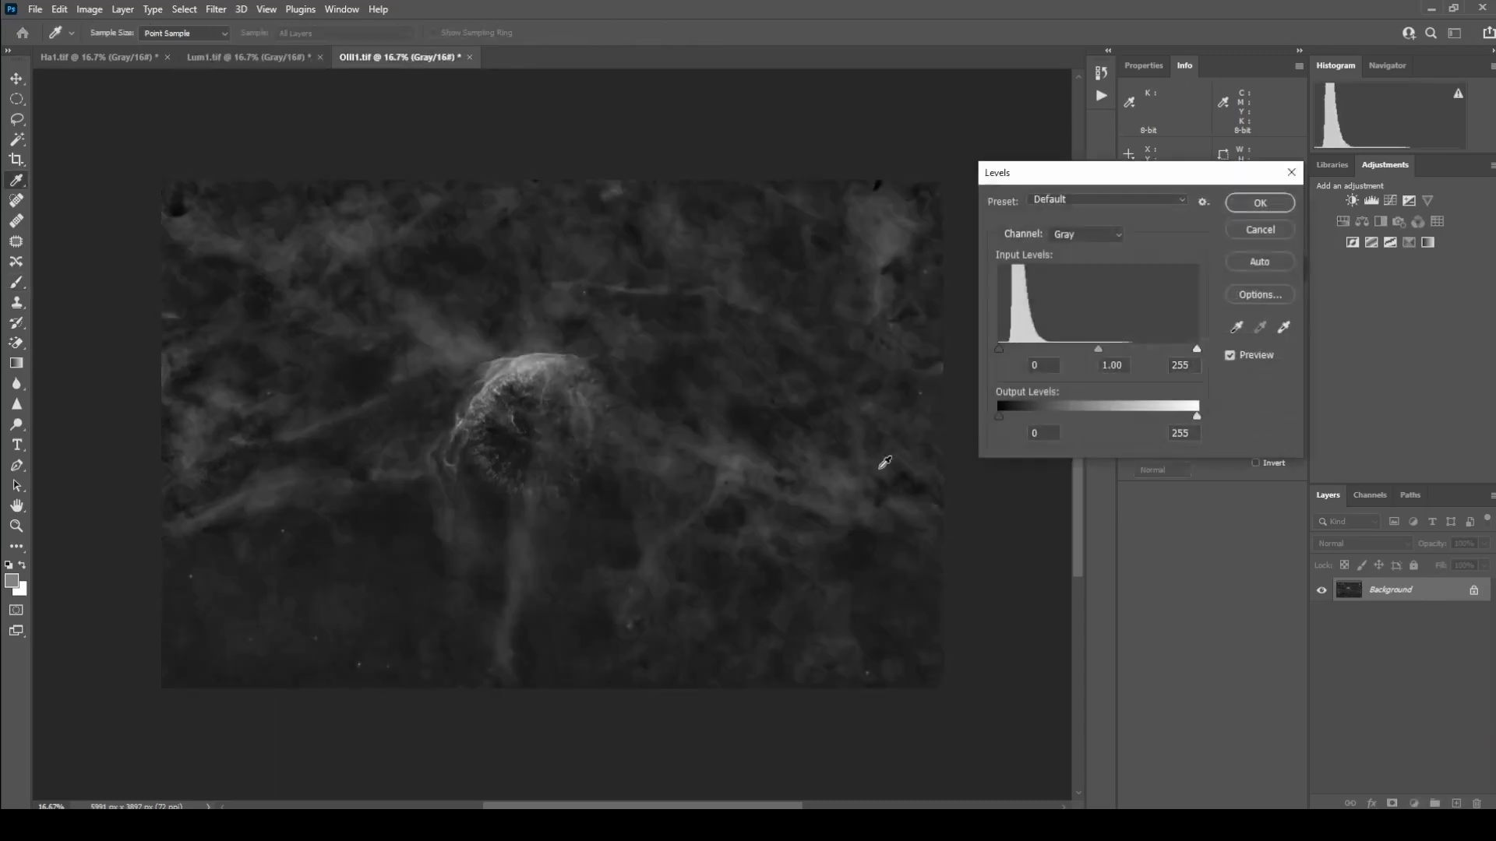
left_click_drag(996, 351, 1006, 350)
left_click_drag(1197, 349, 1146, 355)
left_click_drag(1142, 355, 1132, 353)
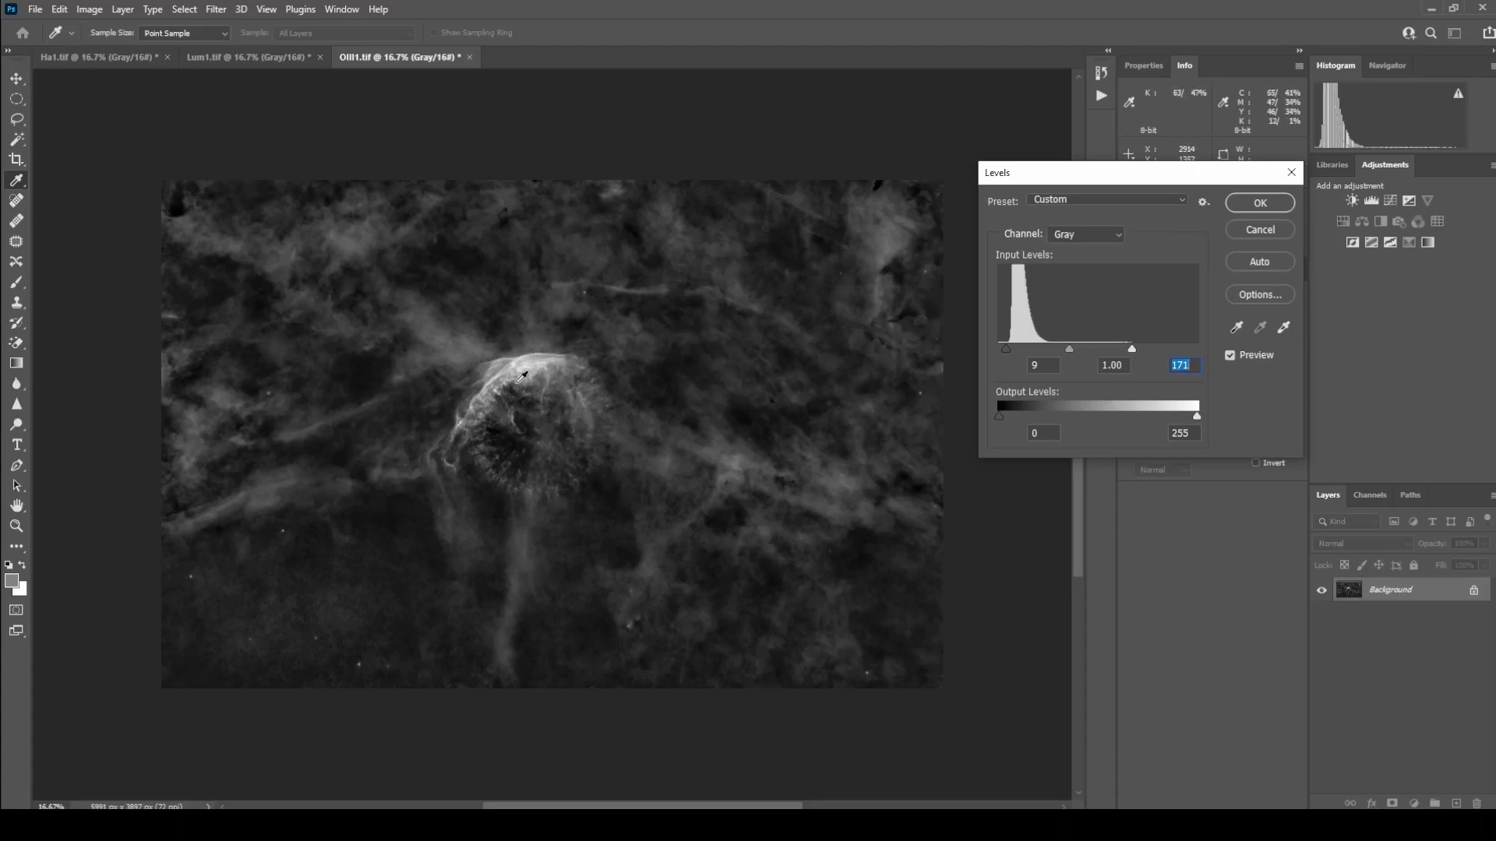
left_click(1260, 203)
key("b")
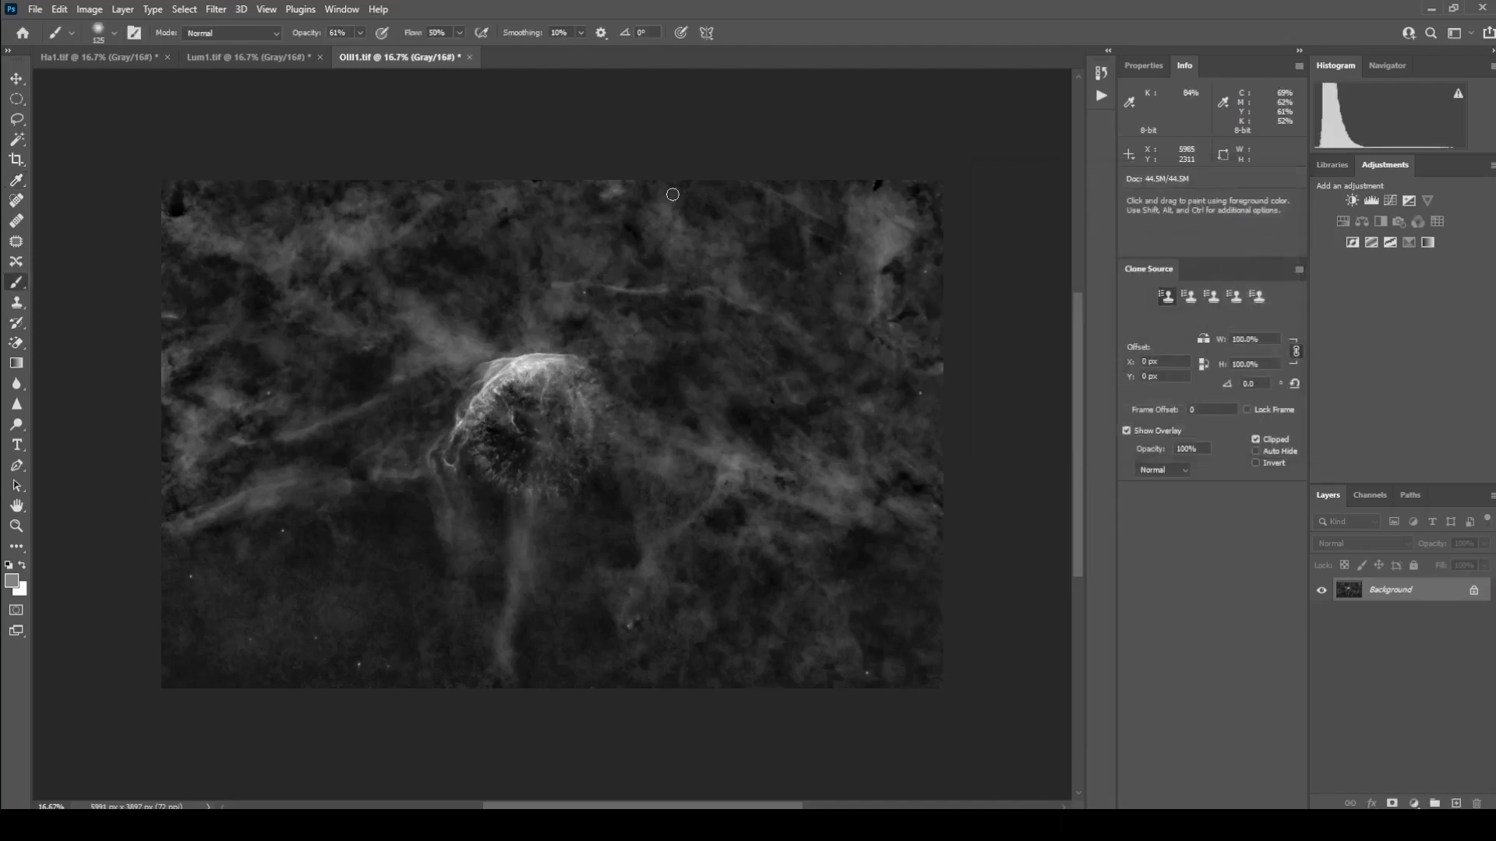
Compare the nebula detail and brightness of OIII1.tif with Lum1.tif, and of Ha1.tif with Lum1.tif.
left_click(292, 59)
left_click(409, 56)
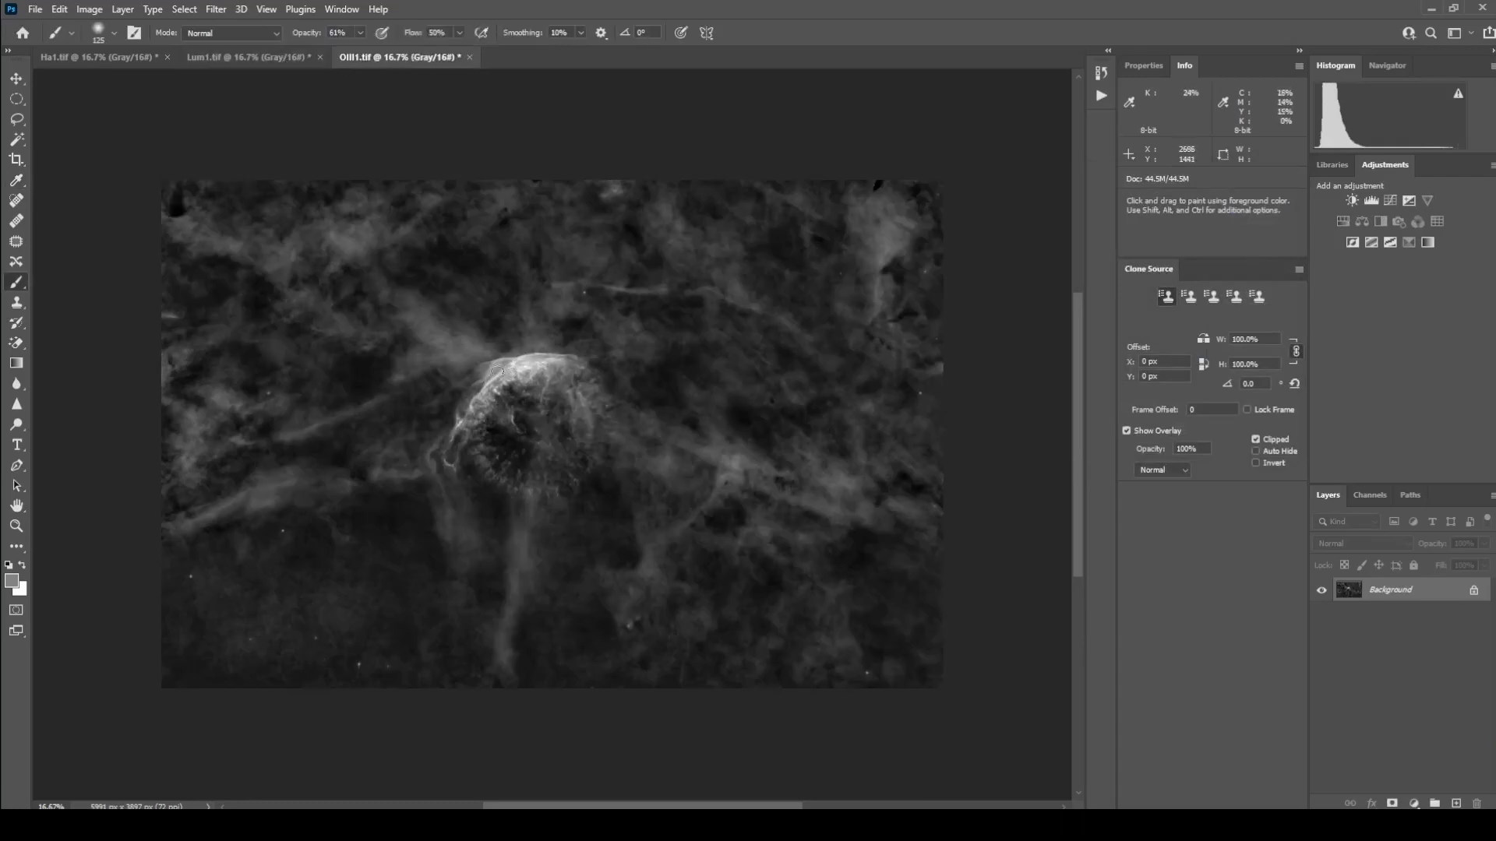
left_click(260, 55)
left_click(382, 56)
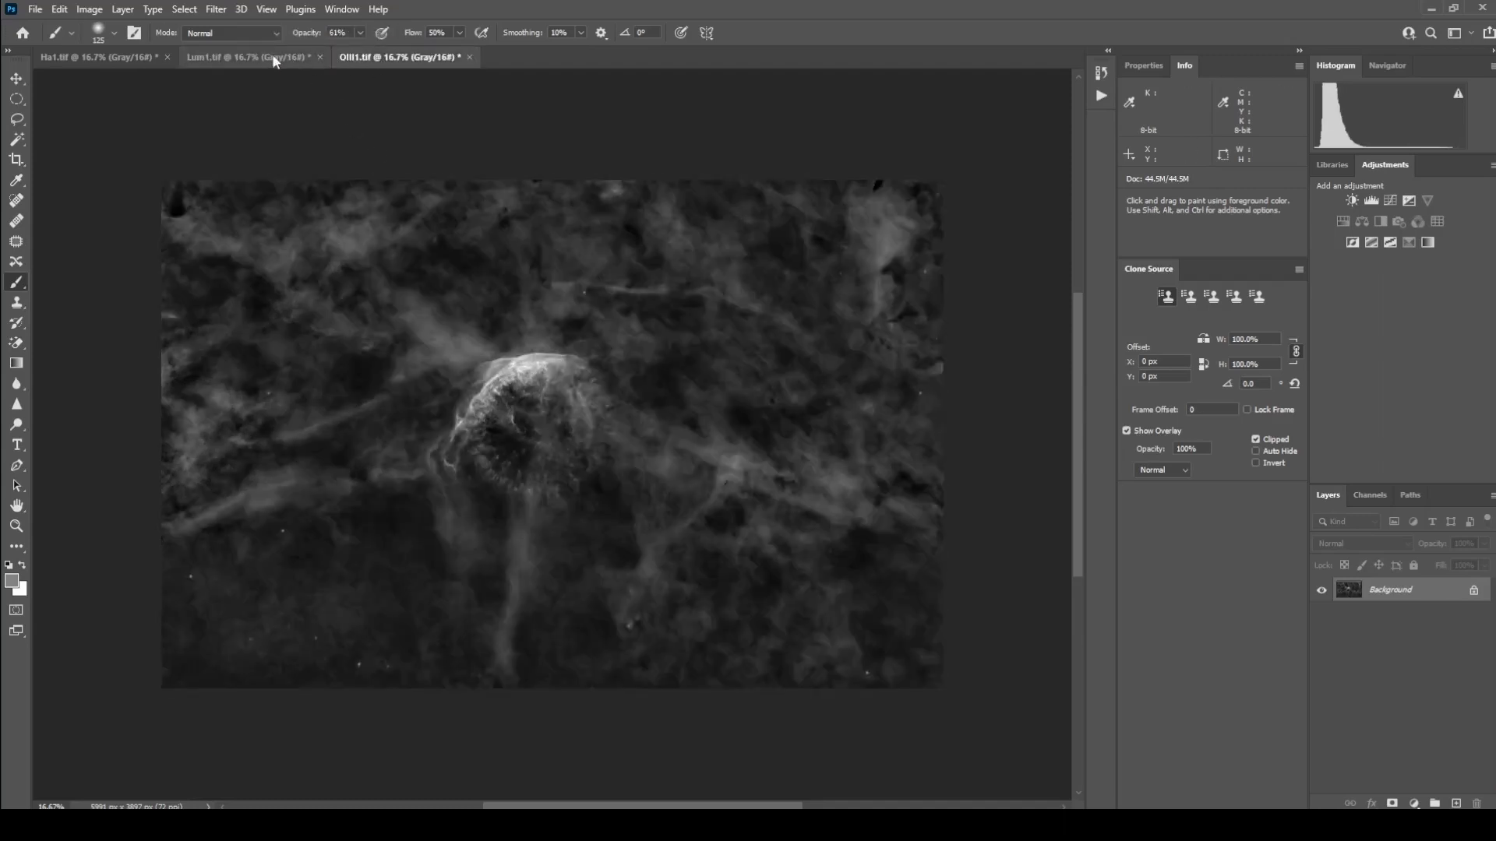
left_click(270, 56)
left_click(399, 58)
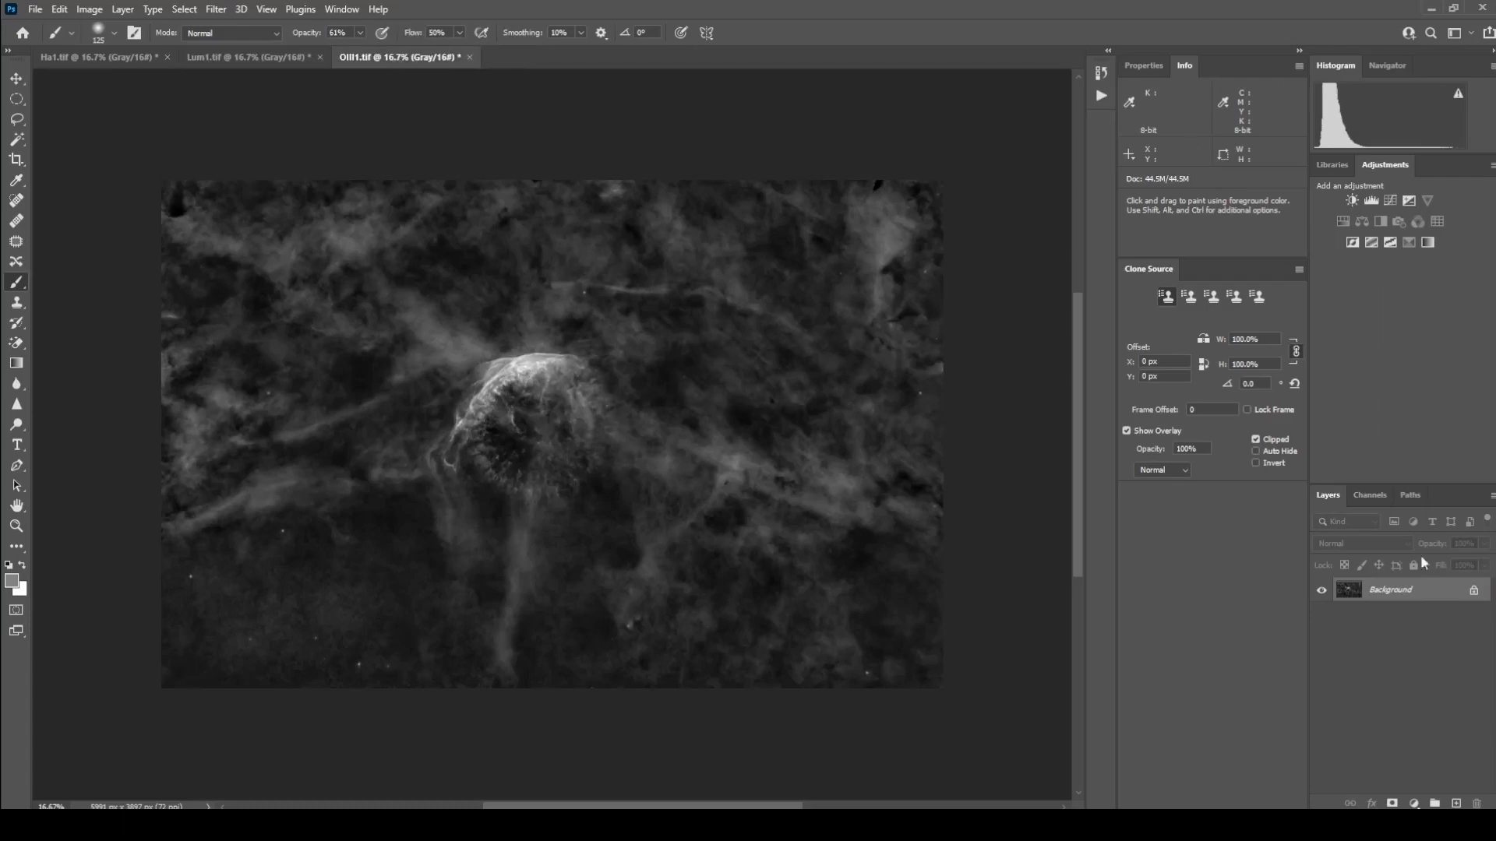
left_click(118, 58)
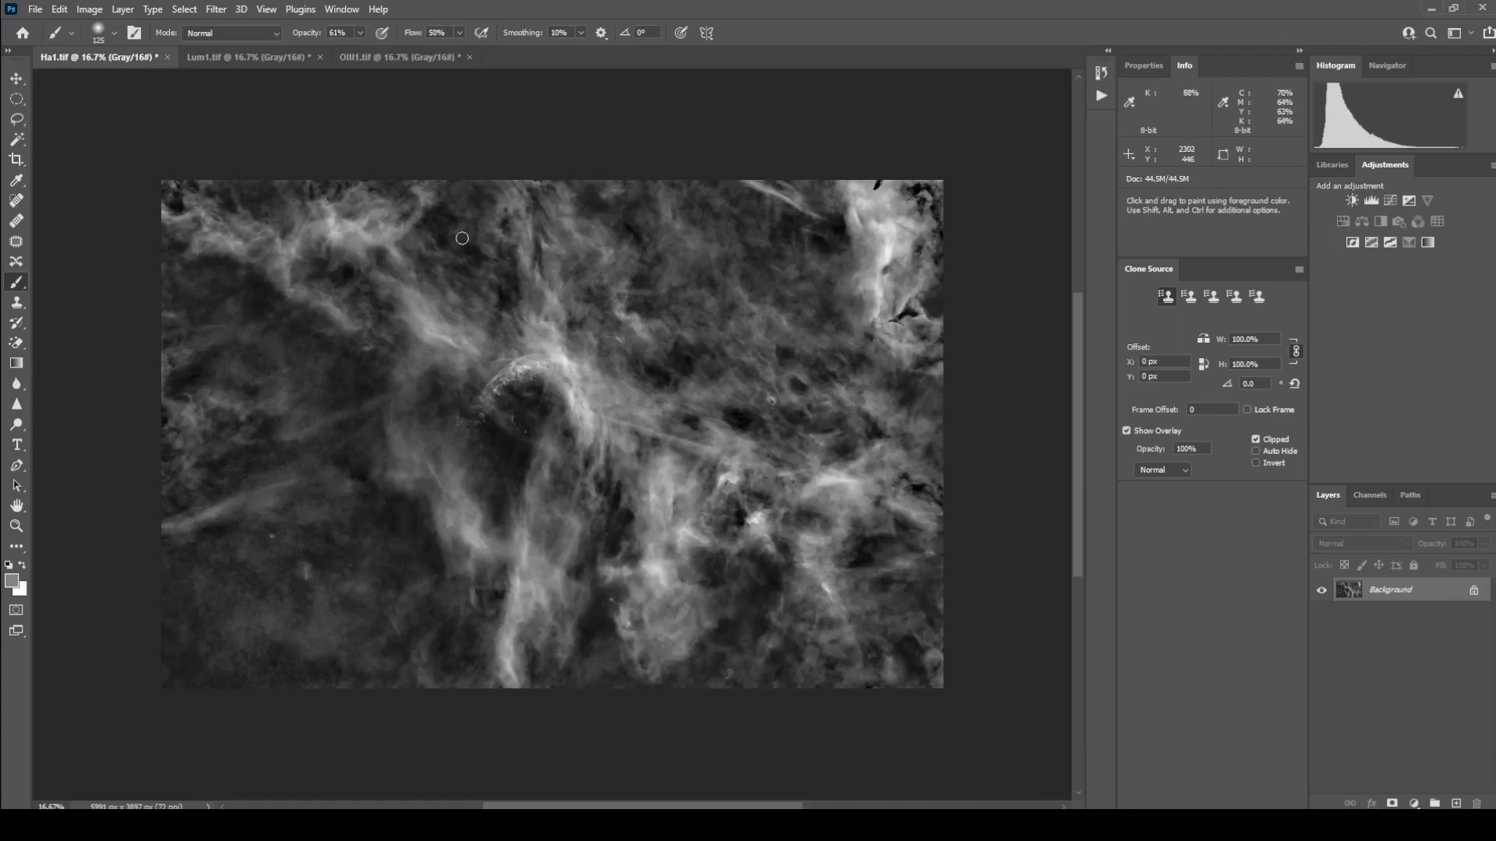
left_click(222, 50)
Save Ha1.tif under the new name Ha2 as an uncompressed TIFF in the 2022-07-15 folder.
left_click(94, 58)
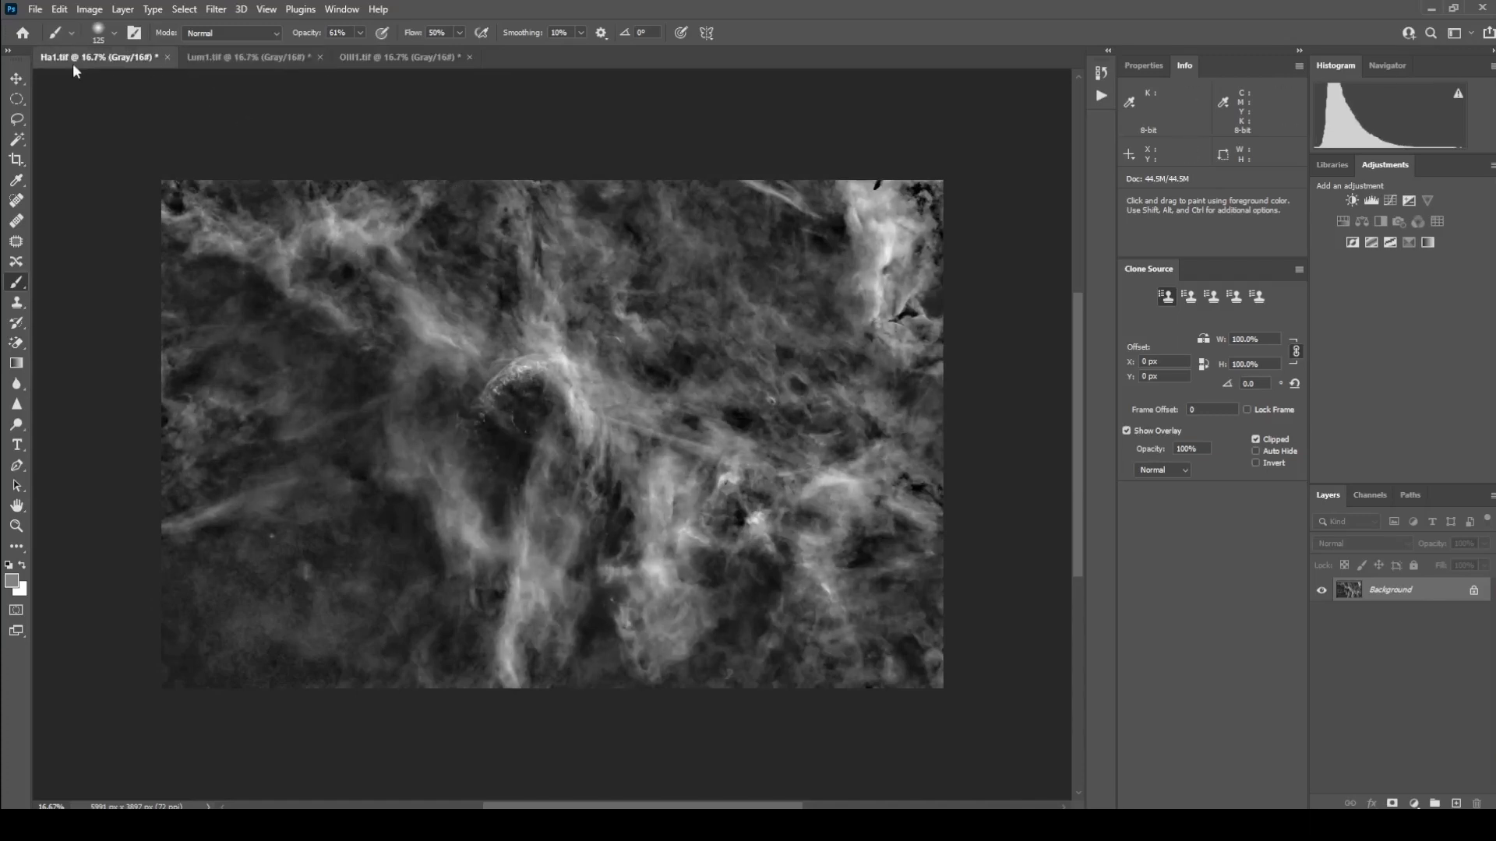
left_click(36, 10)
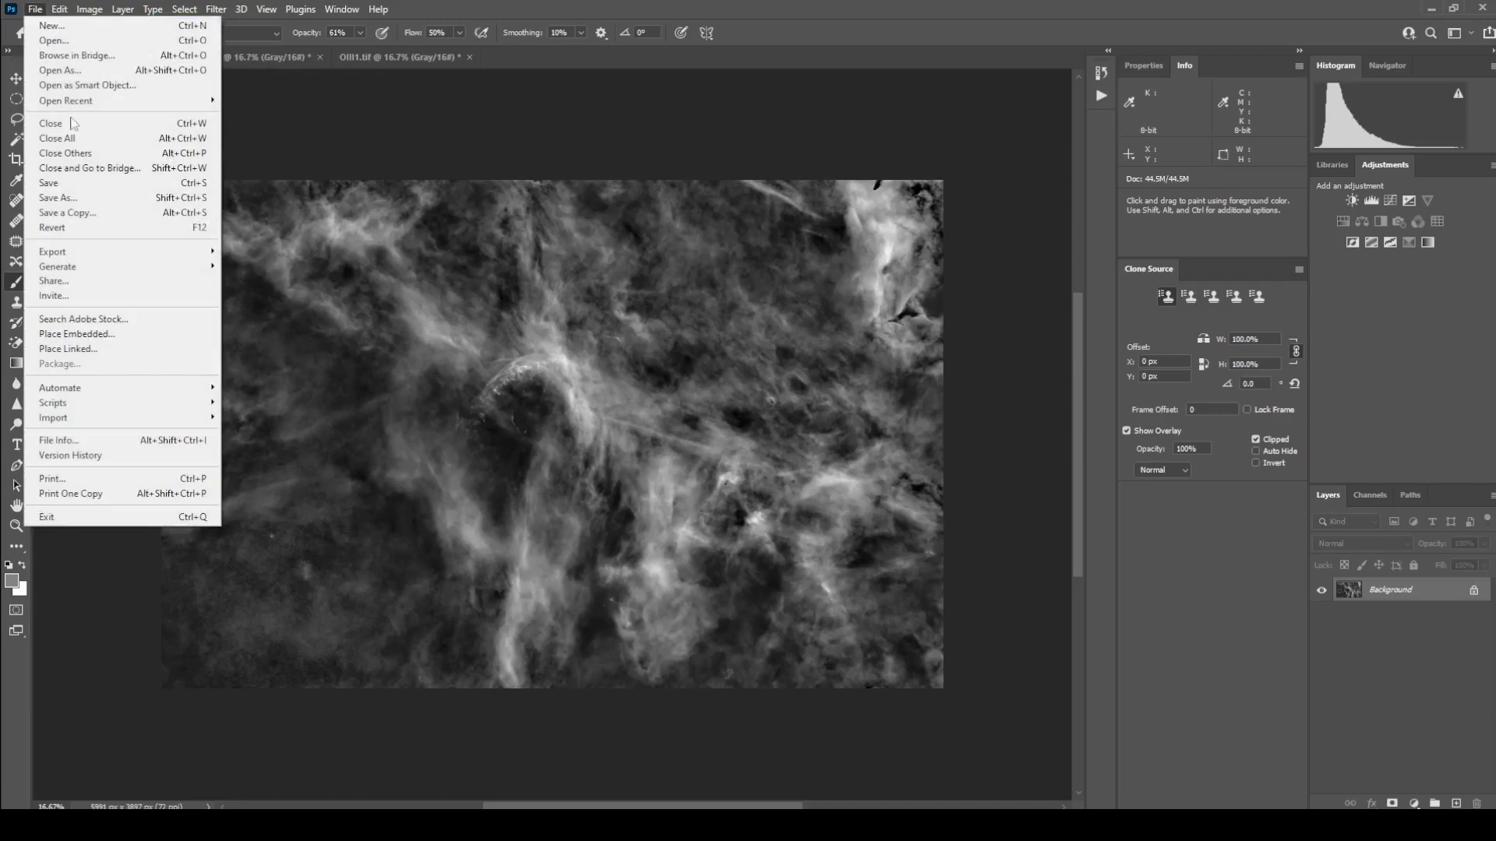
left_click(77, 200)
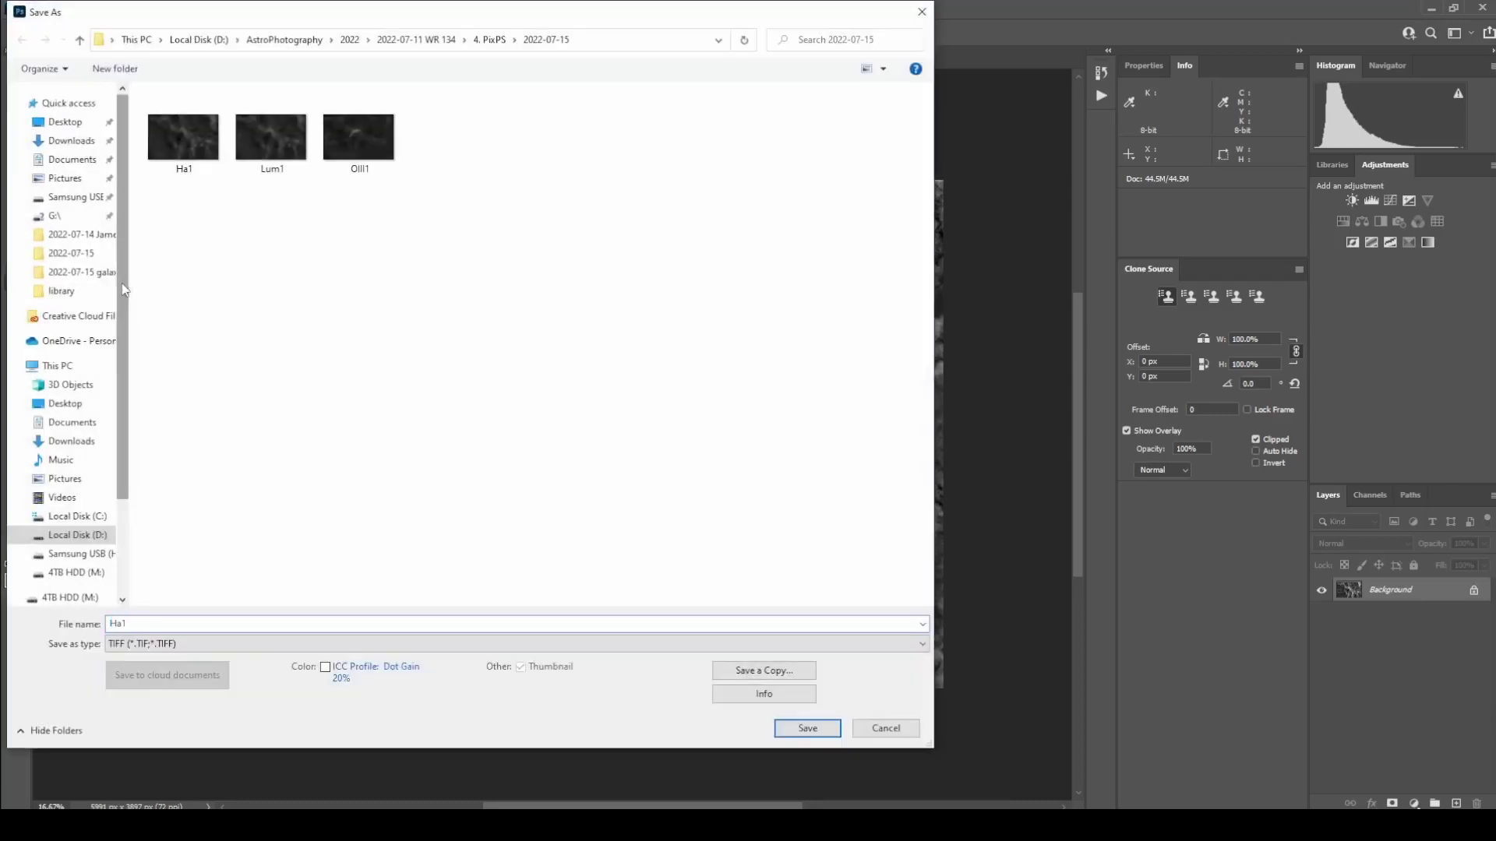
key("Return")
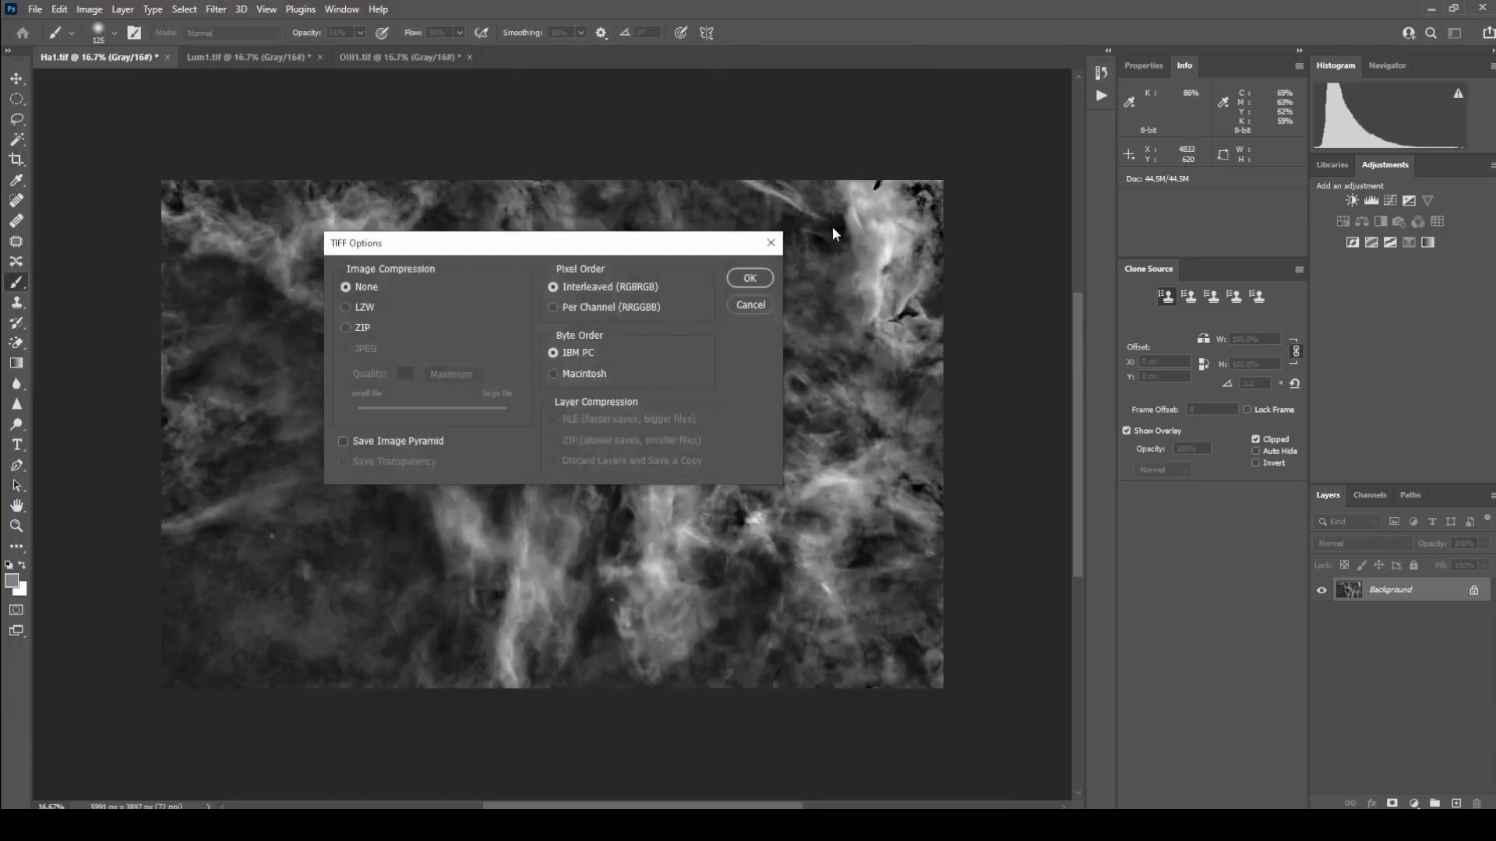
left_click(750, 278)
Save Lum1.tif under the new name Lum2 as an uncompressed TIFF in the same folder.
left_click(246, 58)
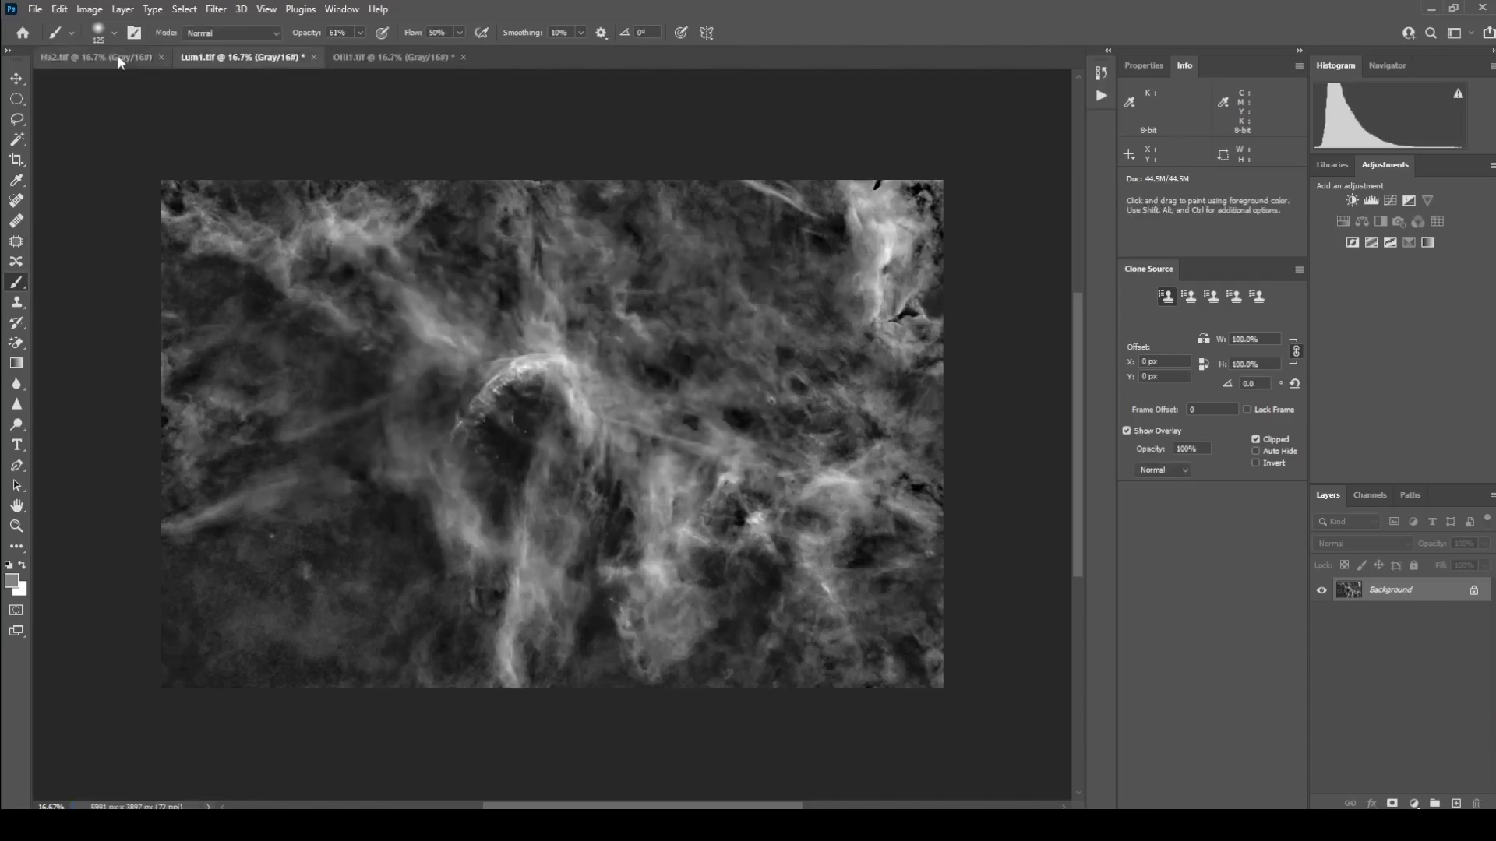
left_click(35, 10)
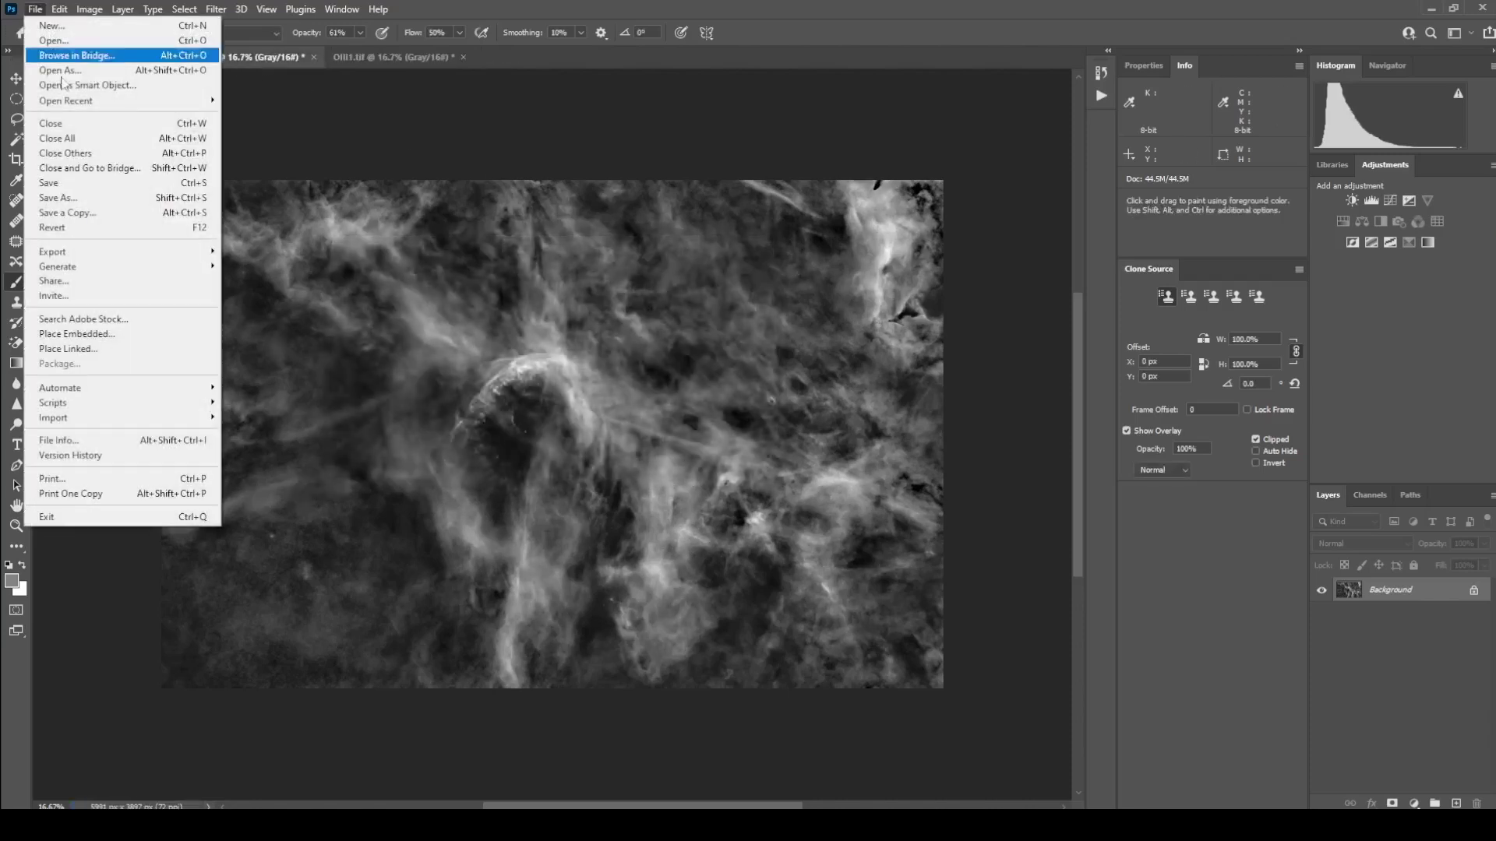
left_click(88, 201)
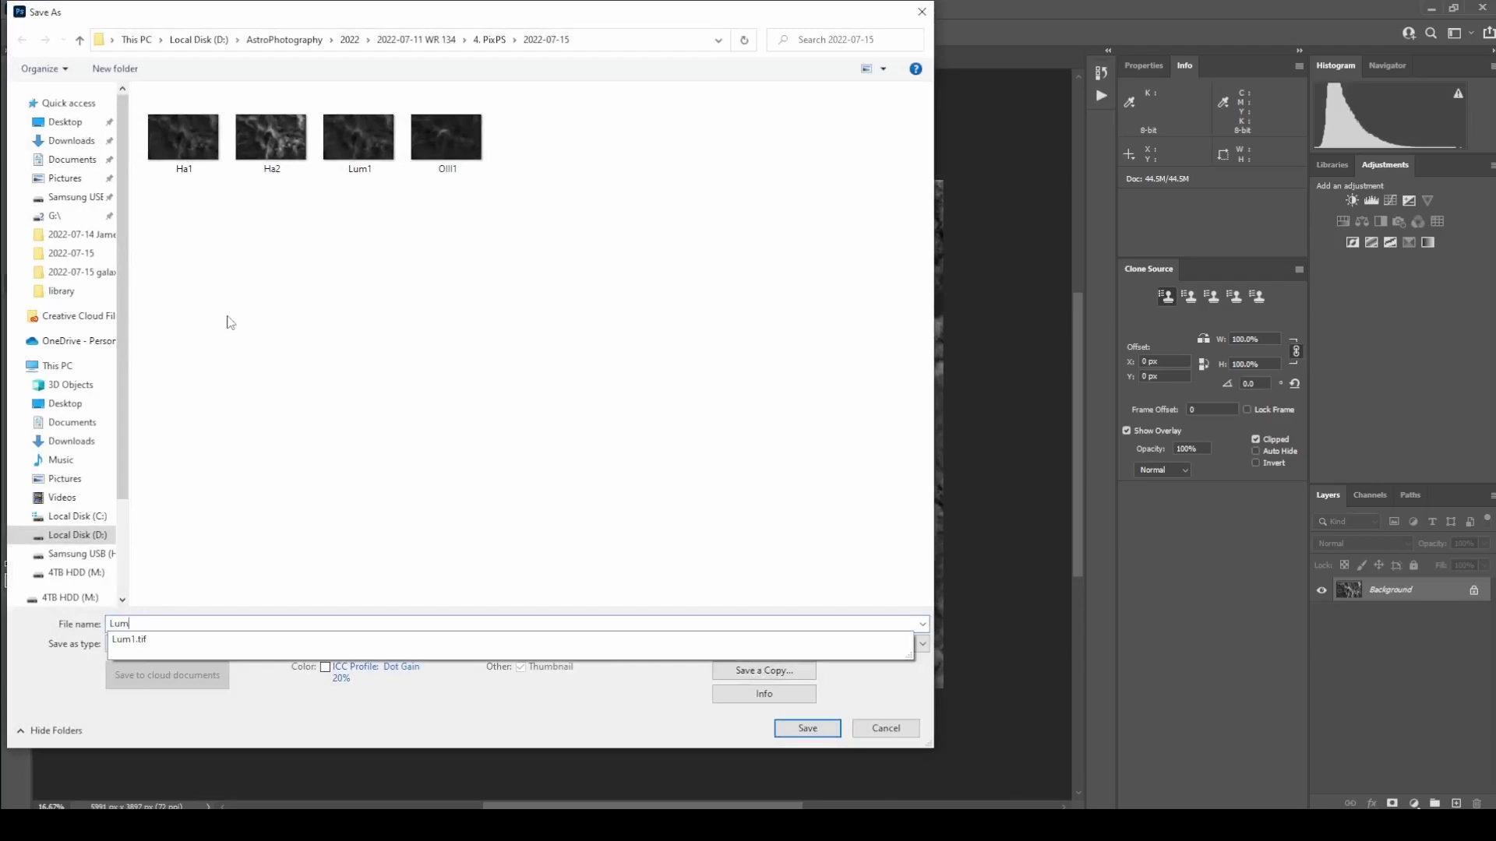
key("Return")
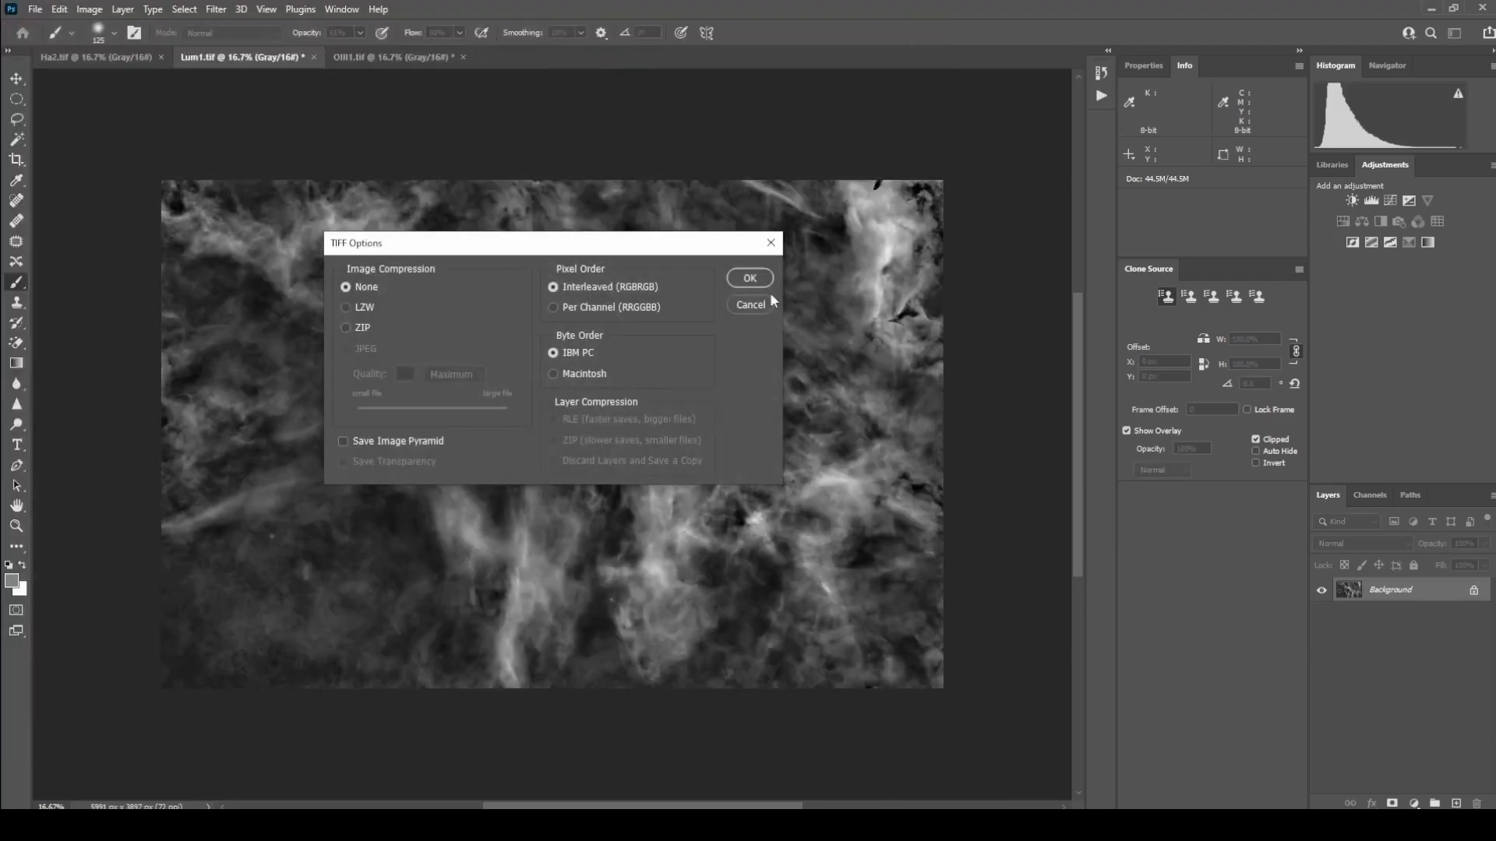
left_click(750, 278)
Save OIII1.tif under the new name OIII2 as an uncompressed TIFF in the same folder.
left_click(393, 56)
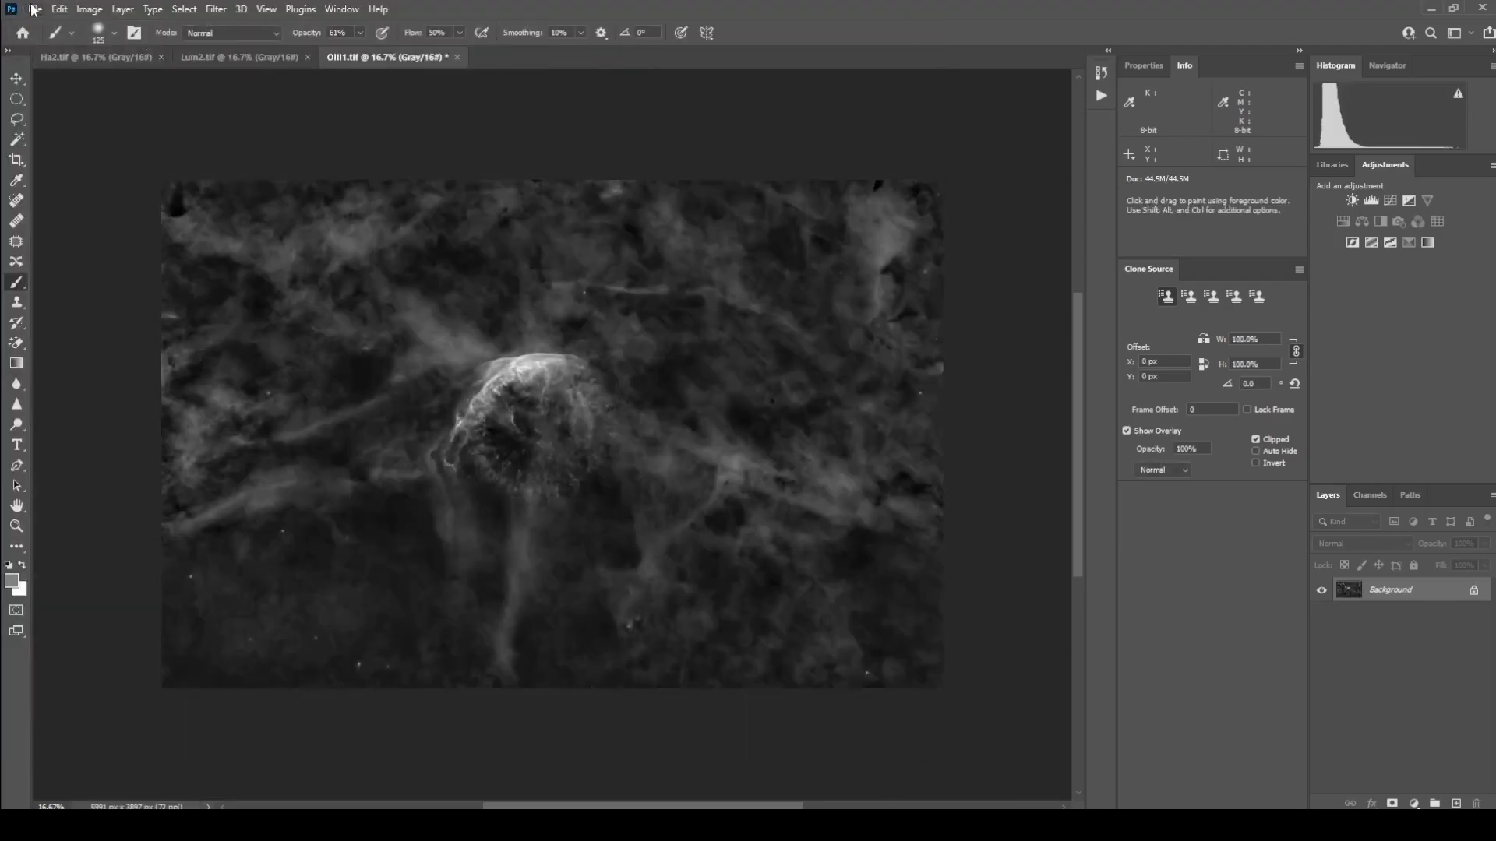
left_click(34, 10)
left_click(88, 201)
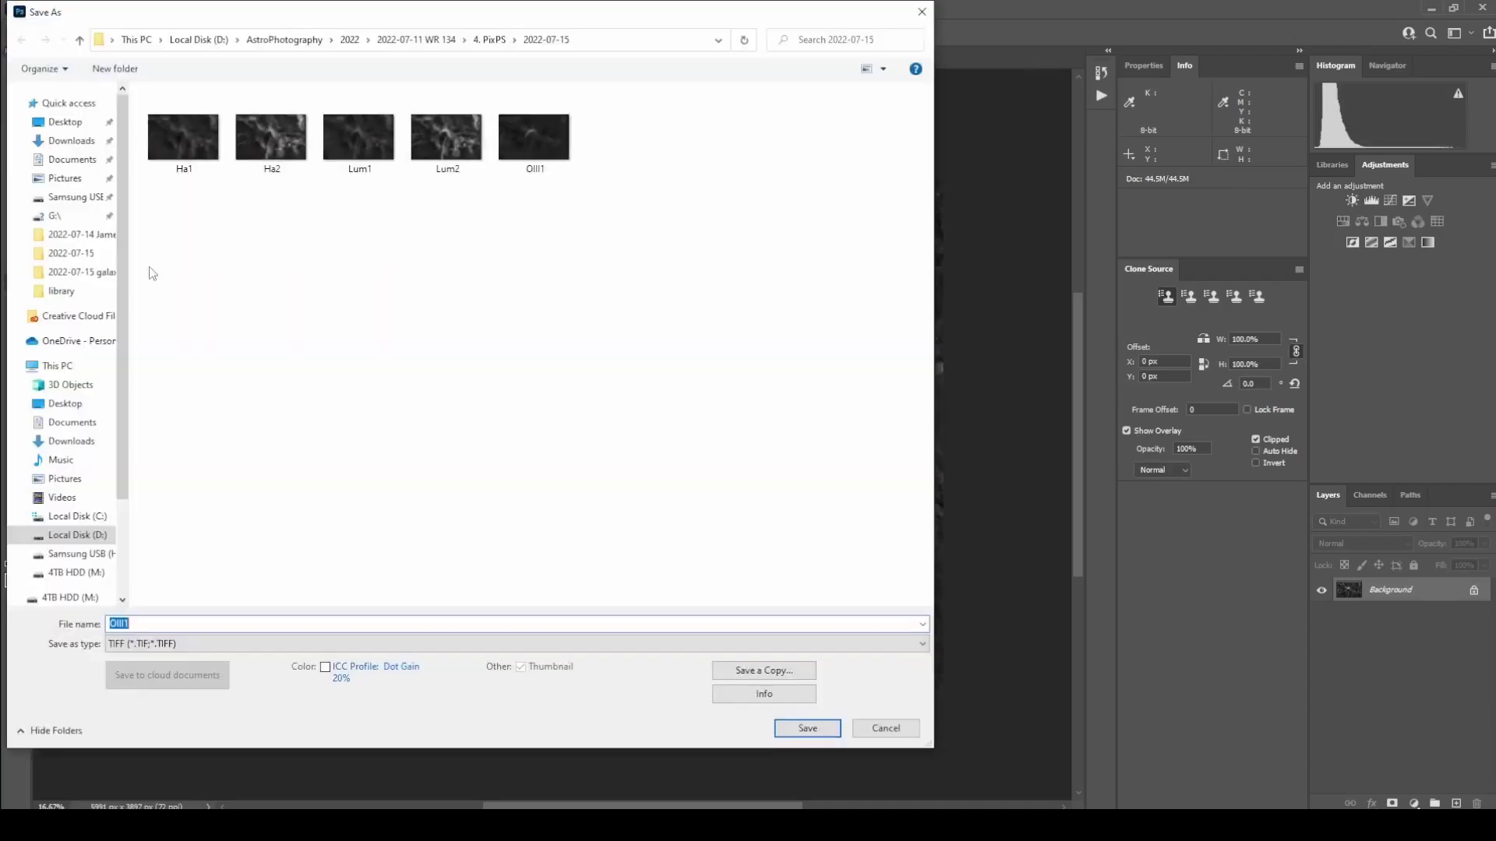
key("Return")
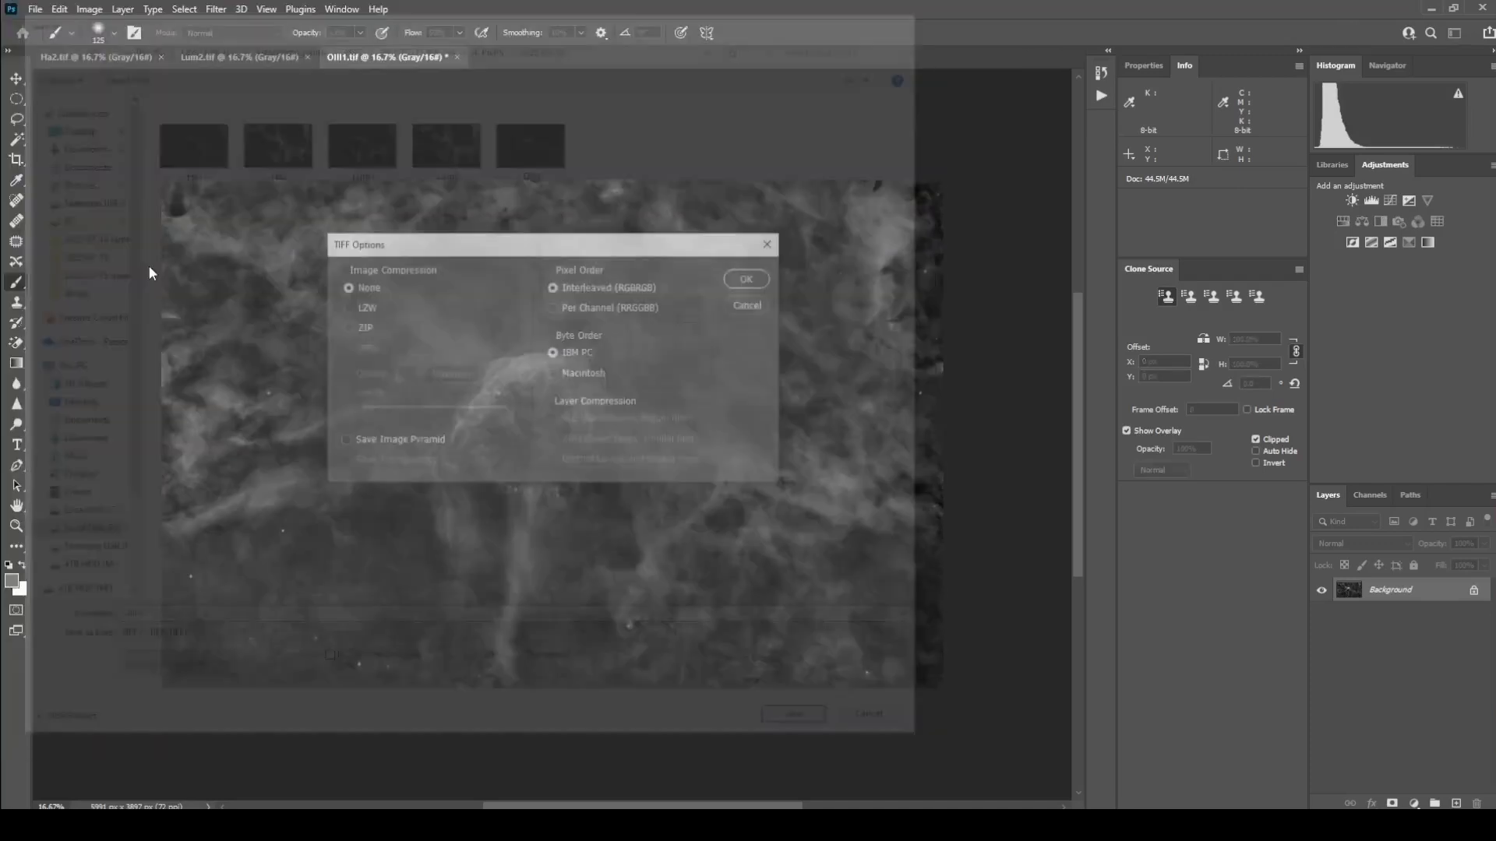
left_click(749, 278)
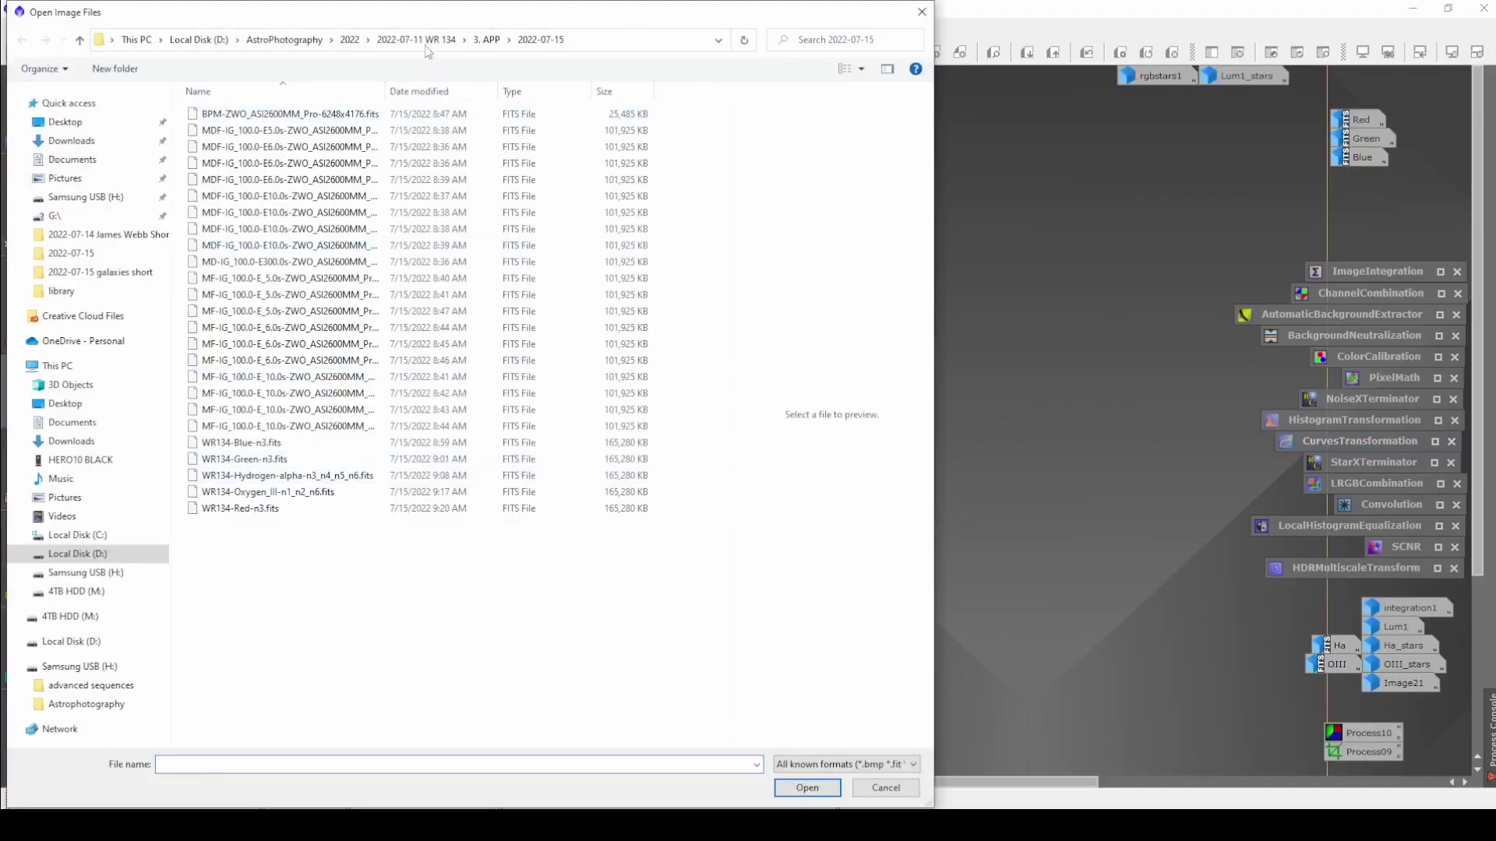
In PixInsight, open Ha2, Lum2 and OIII2 together from the 2022-07-15 folder inside 4. PixPS.
left_click(425, 45)
double_click(287, 162)
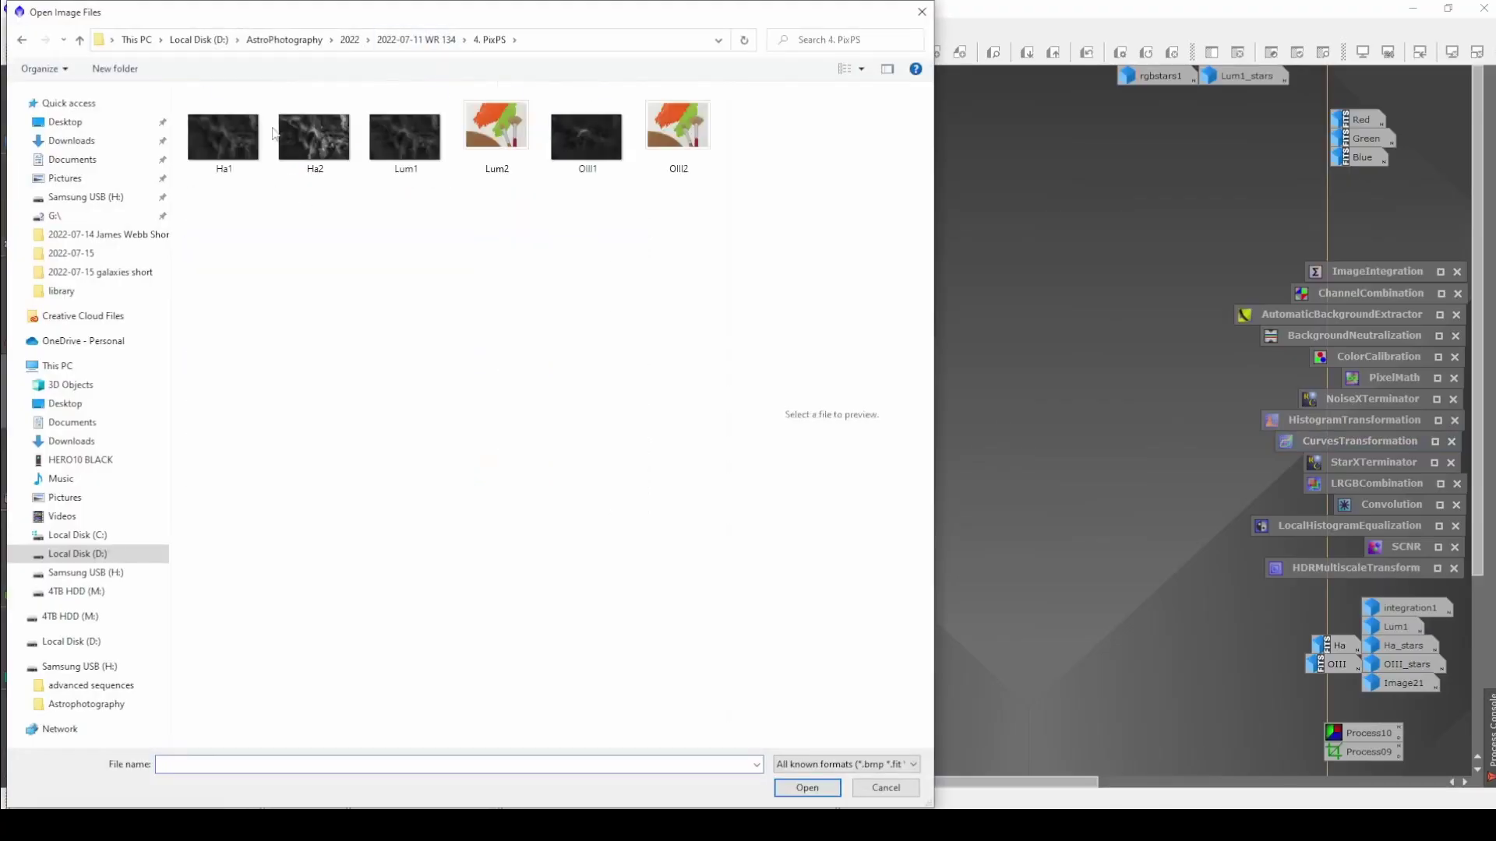
left_click(345, 144)
left_click(469, 139, "ctrl")
left_click(671, 141, "ctrl")
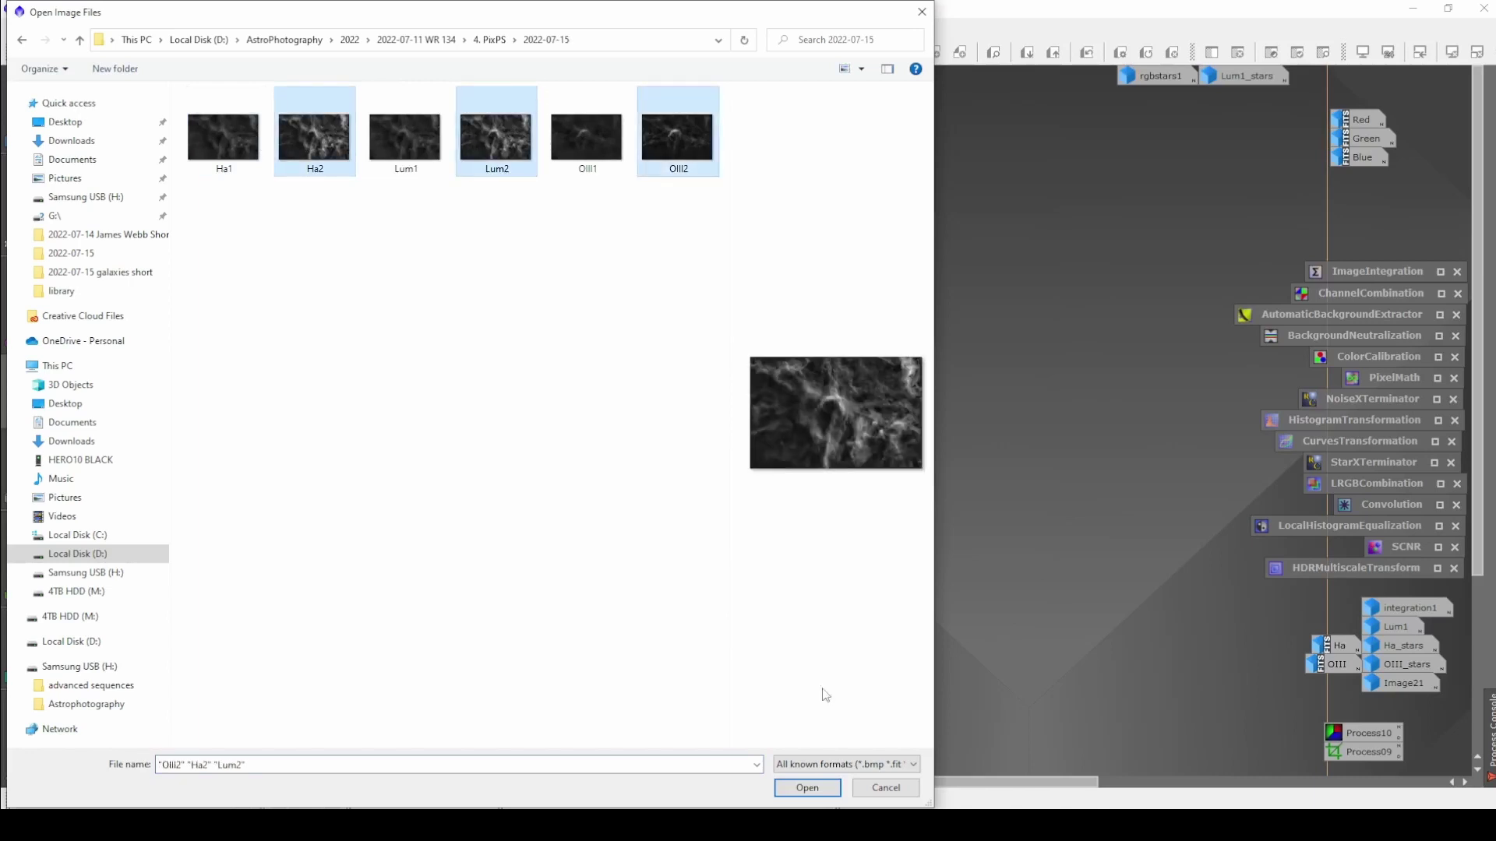
left_click(818, 791)
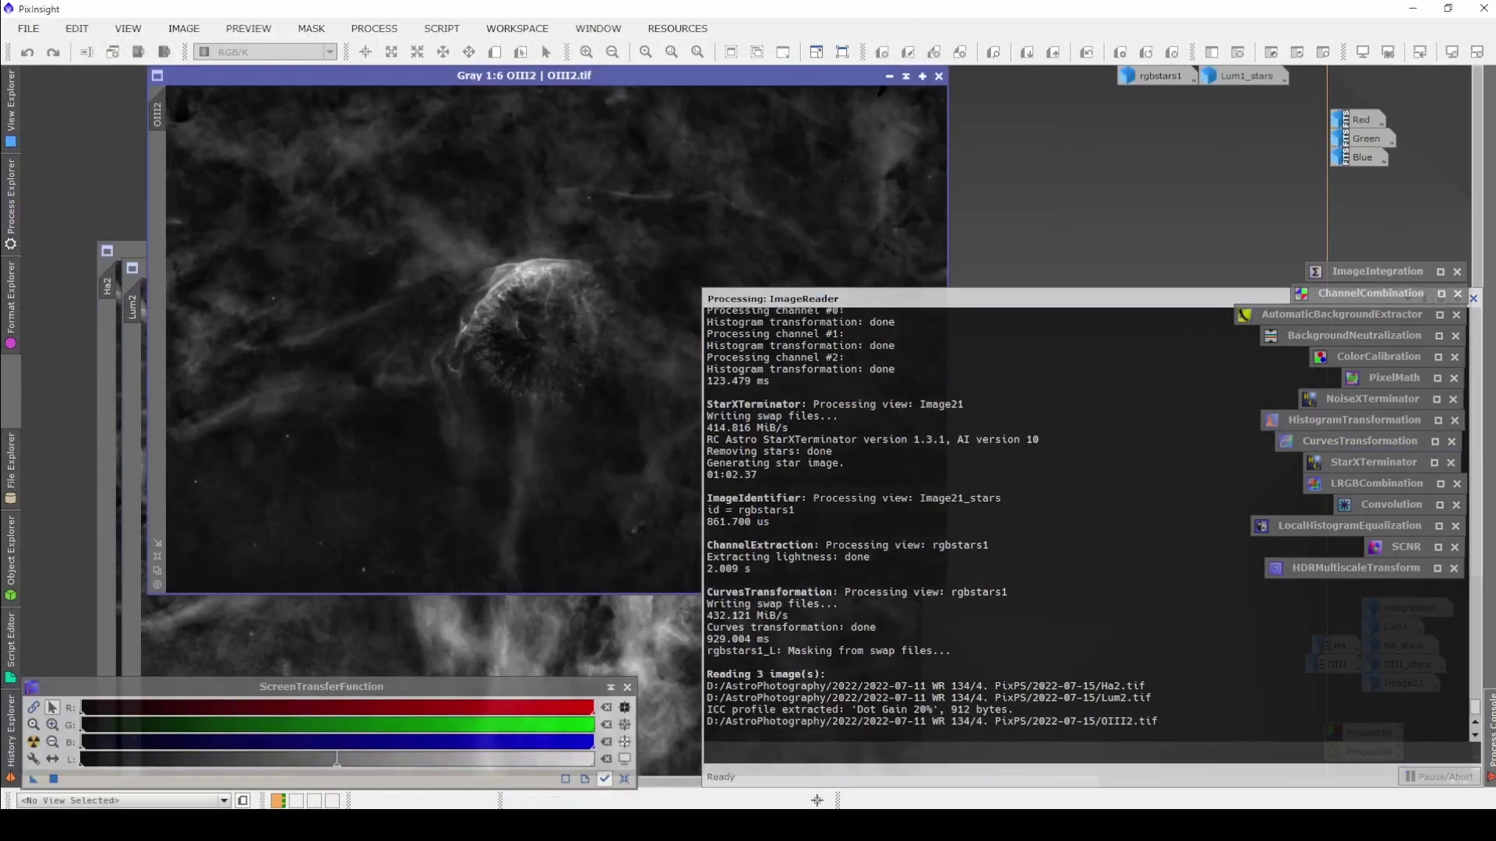
Minimize the OIII2, Ha2 and Lum2 windows and stack their icons in a column beside the Red, Green and Blue icons.
left_click(889, 76)
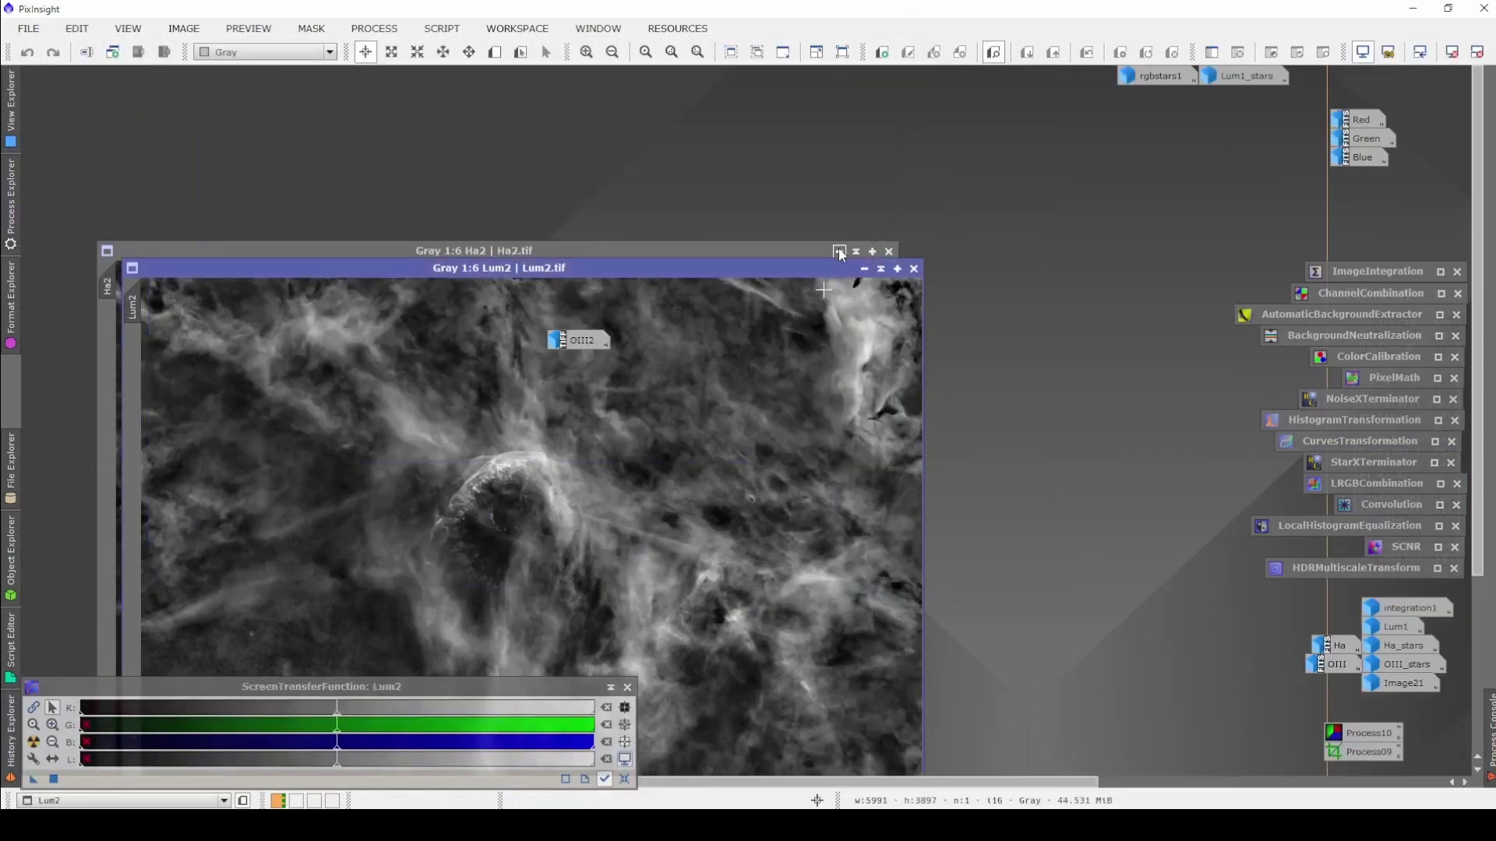
left_click(839, 251)
left_click(864, 269)
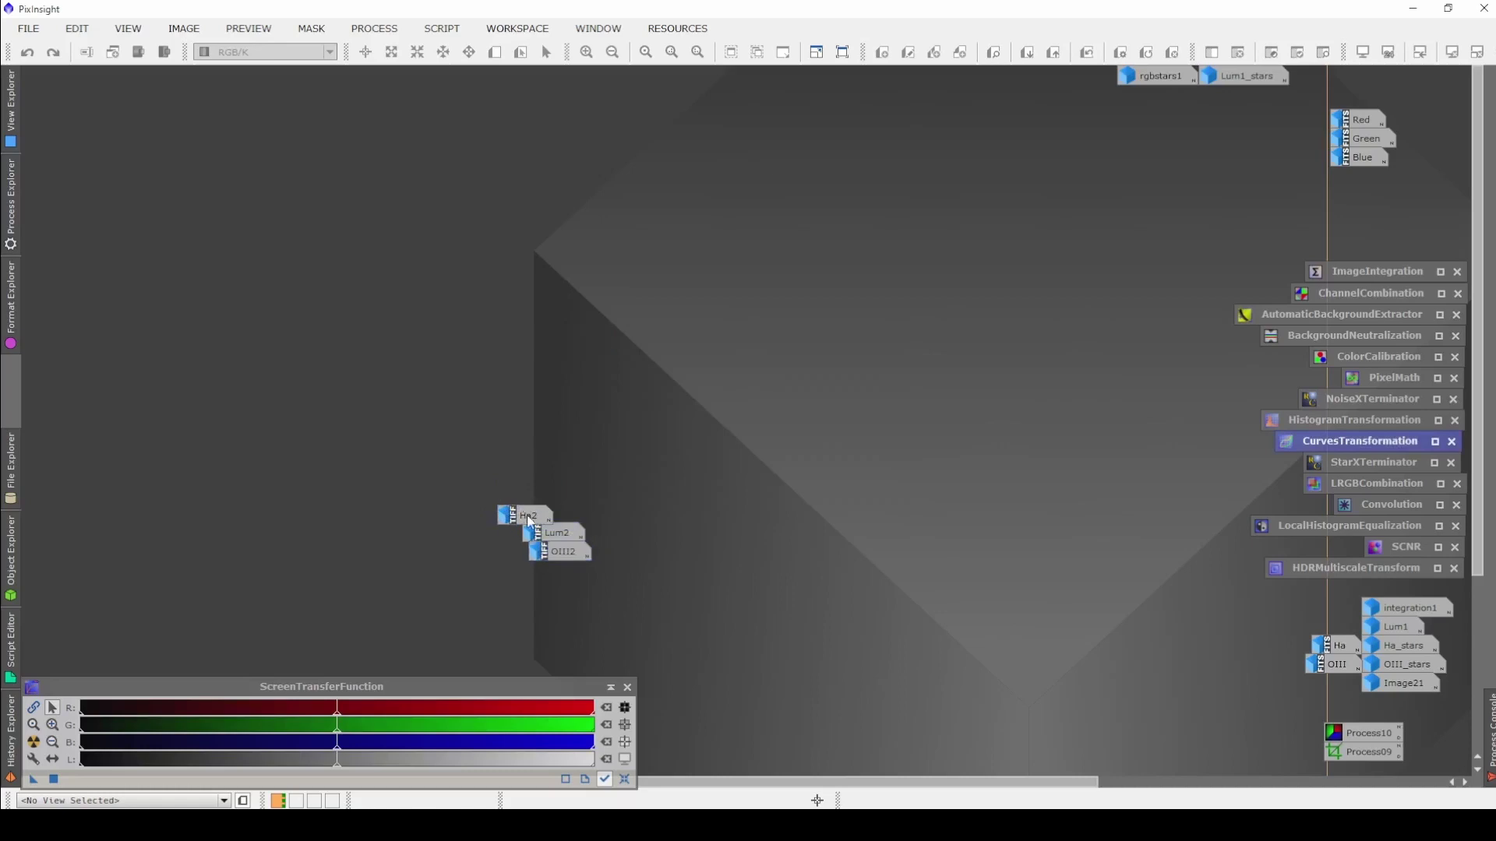
left_click_drag(529, 520, 554, 518)
left_click(551, 555)
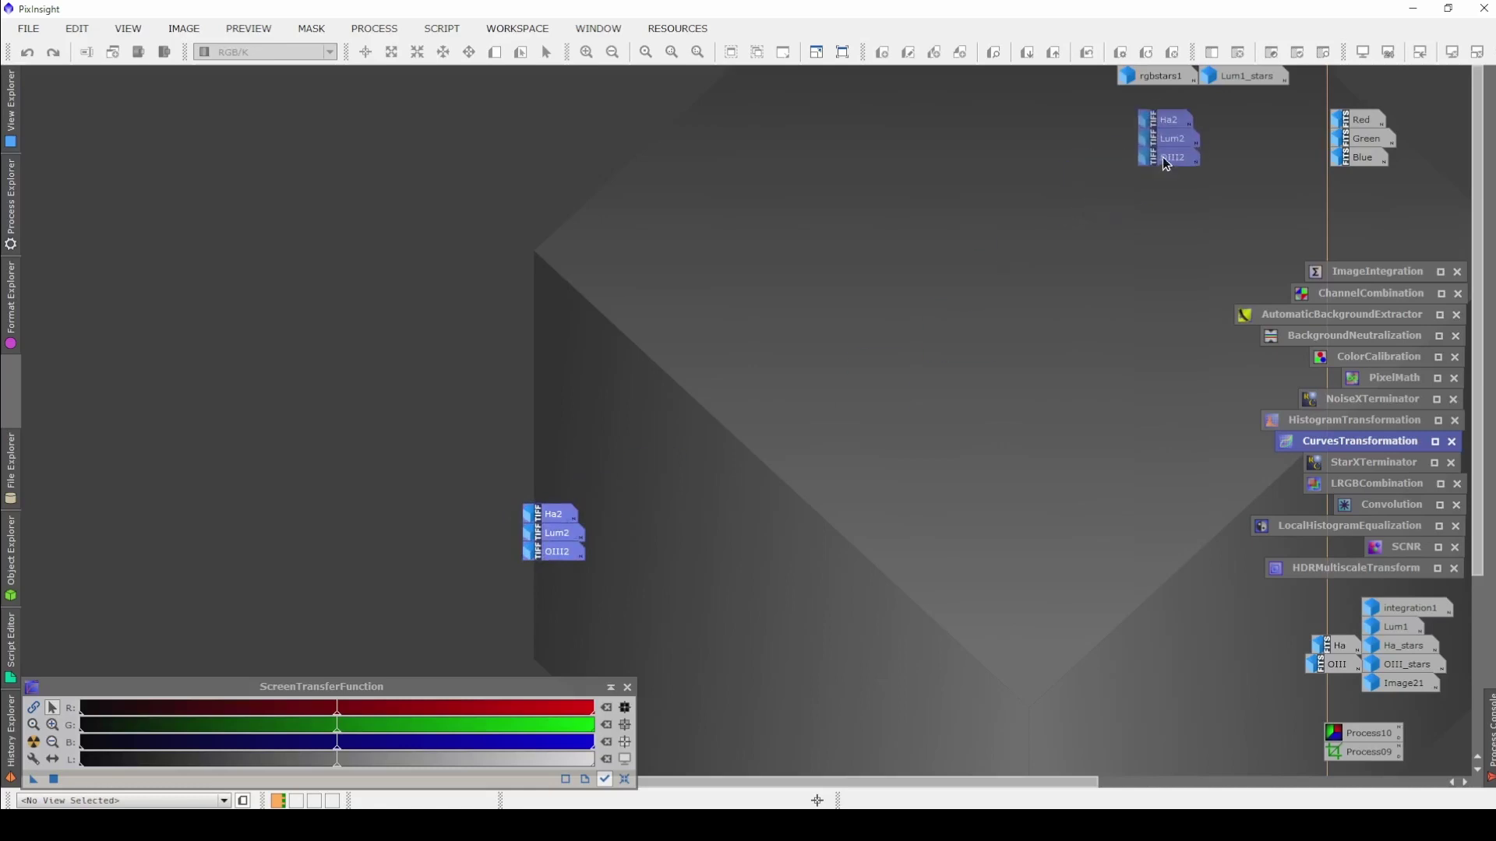
left_click_drag(1166, 165, 1189, 165)
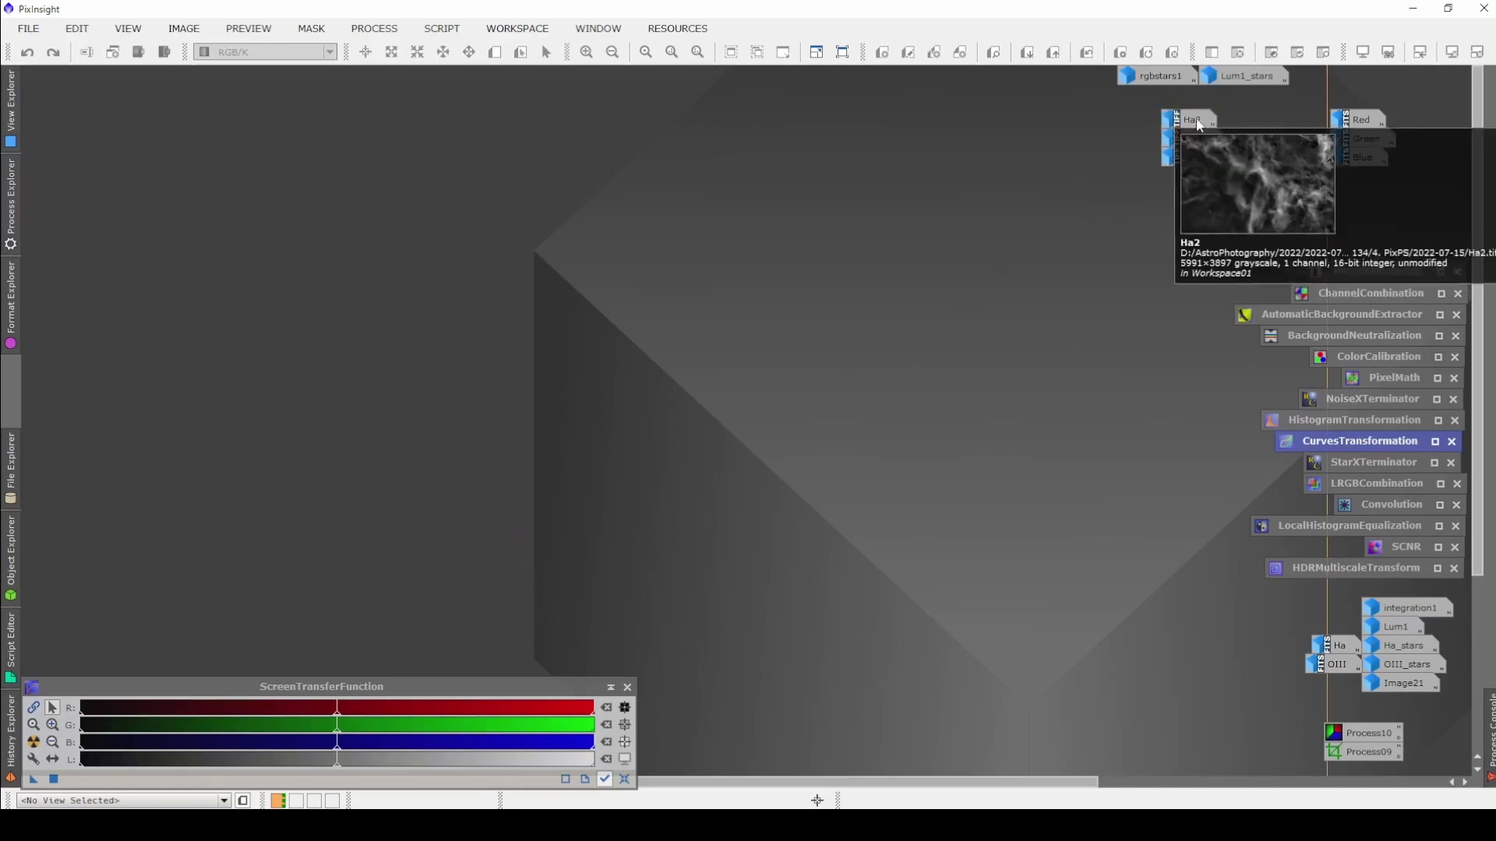
Restore the Ha2 image to inspect it in the workspace, and minimize it again.
double_click(1198, 125)
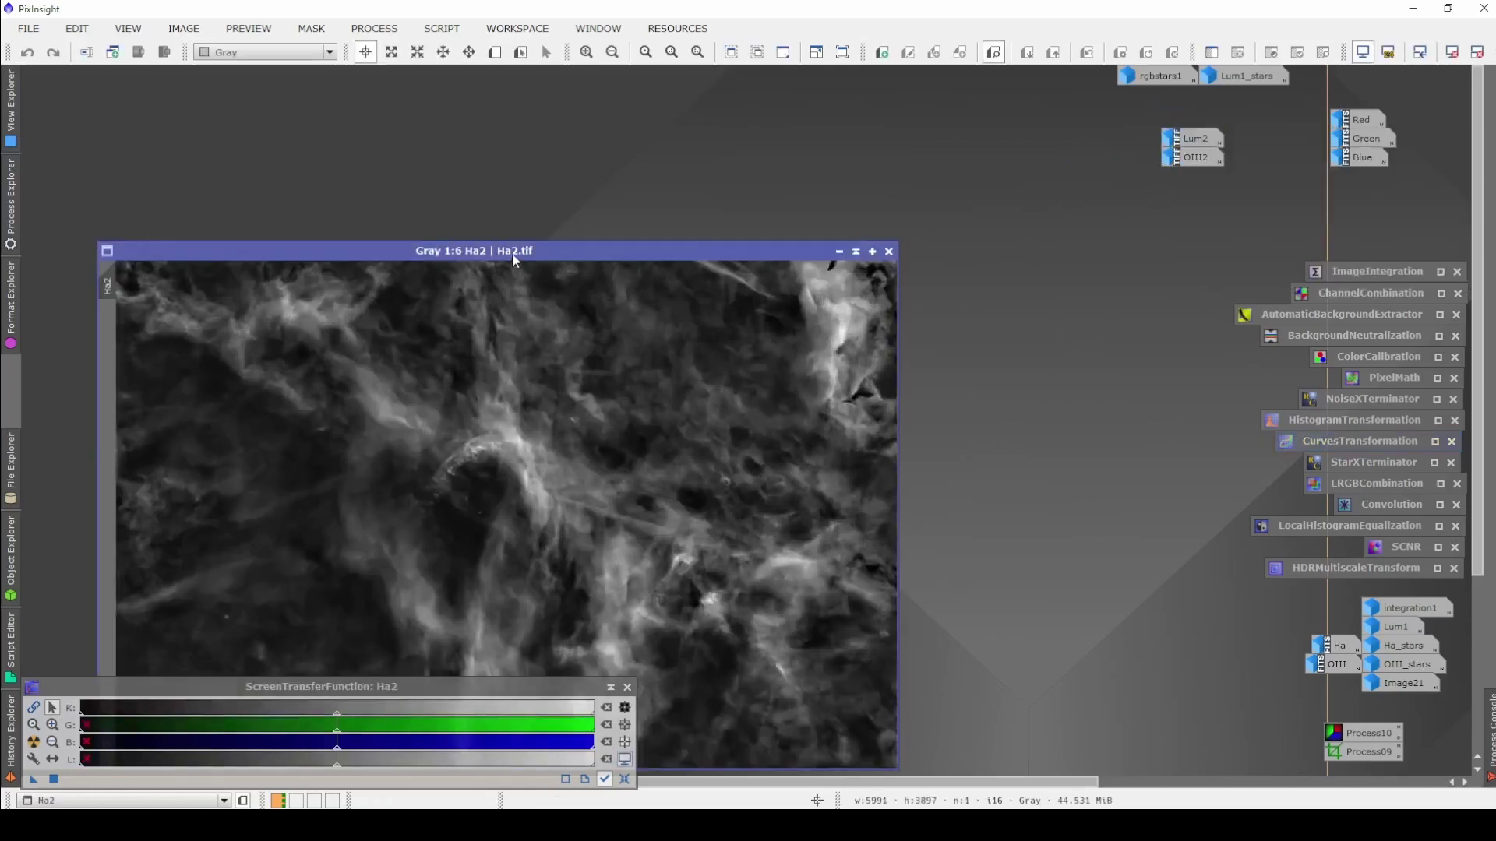
left_click_drag(514, 257, 469, 93)
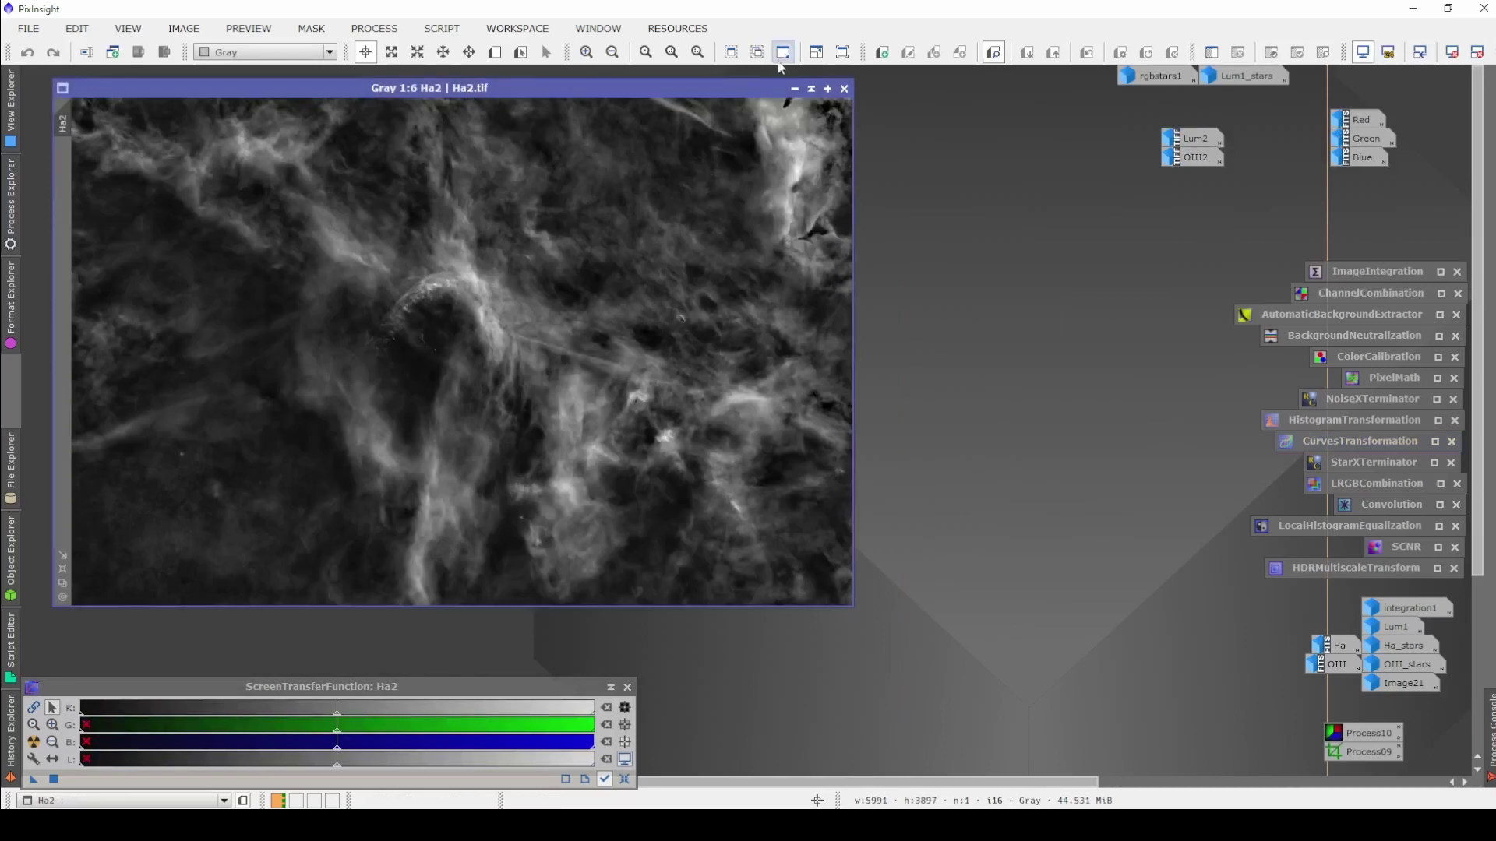
left_click(795, 88)
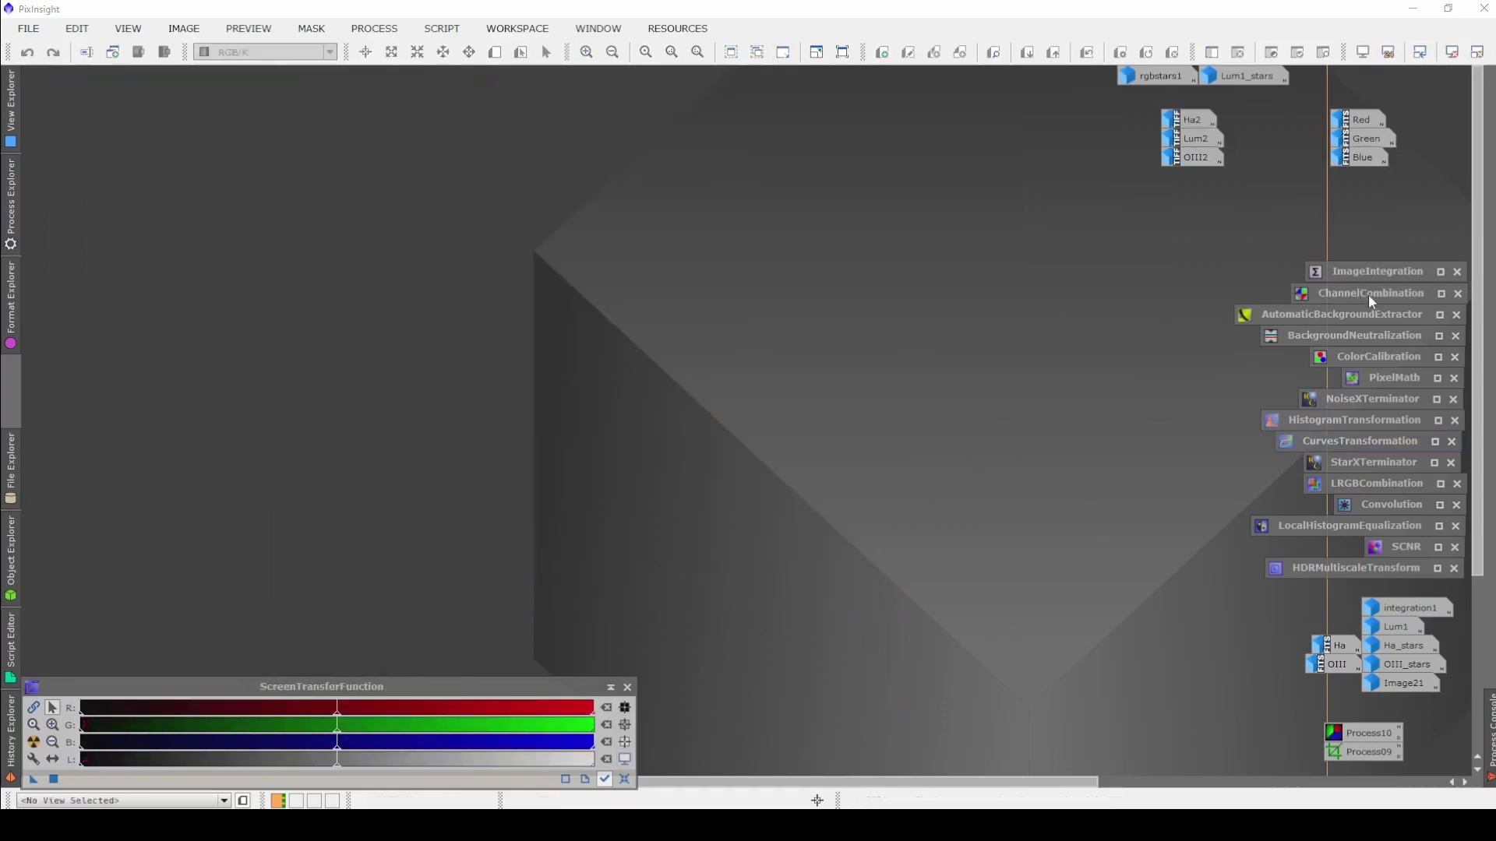
Combine Ha2 as red and OIII2 as both green and blue into an RGB image with ChannelCombination, and collapse the process window.
double_click(1368, 294)
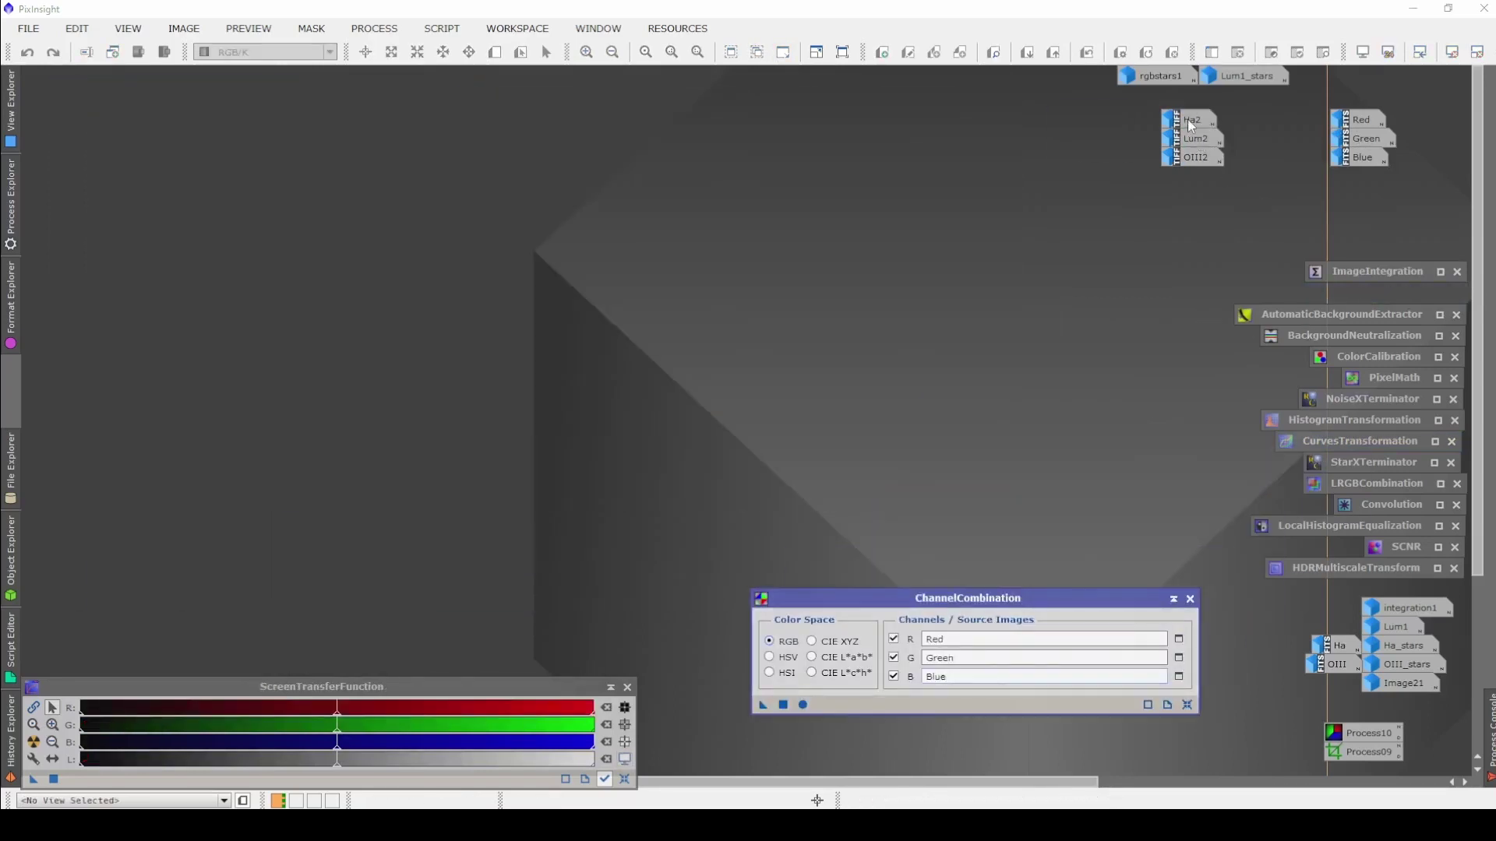
left_click_drag(1027, 480, 975, 676)
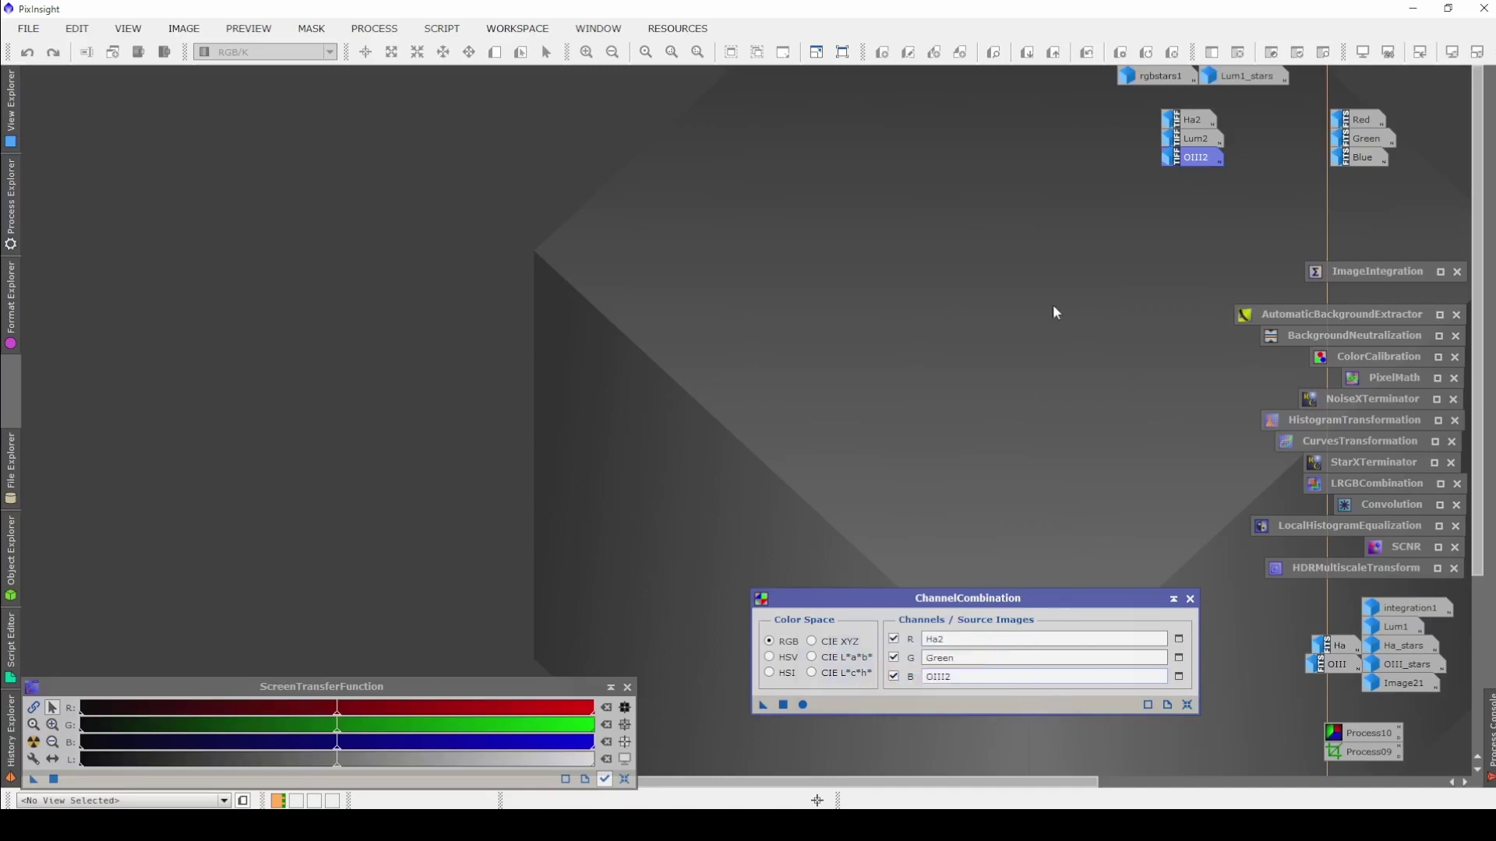
left_click_drag(1179, 158, 999, 658)
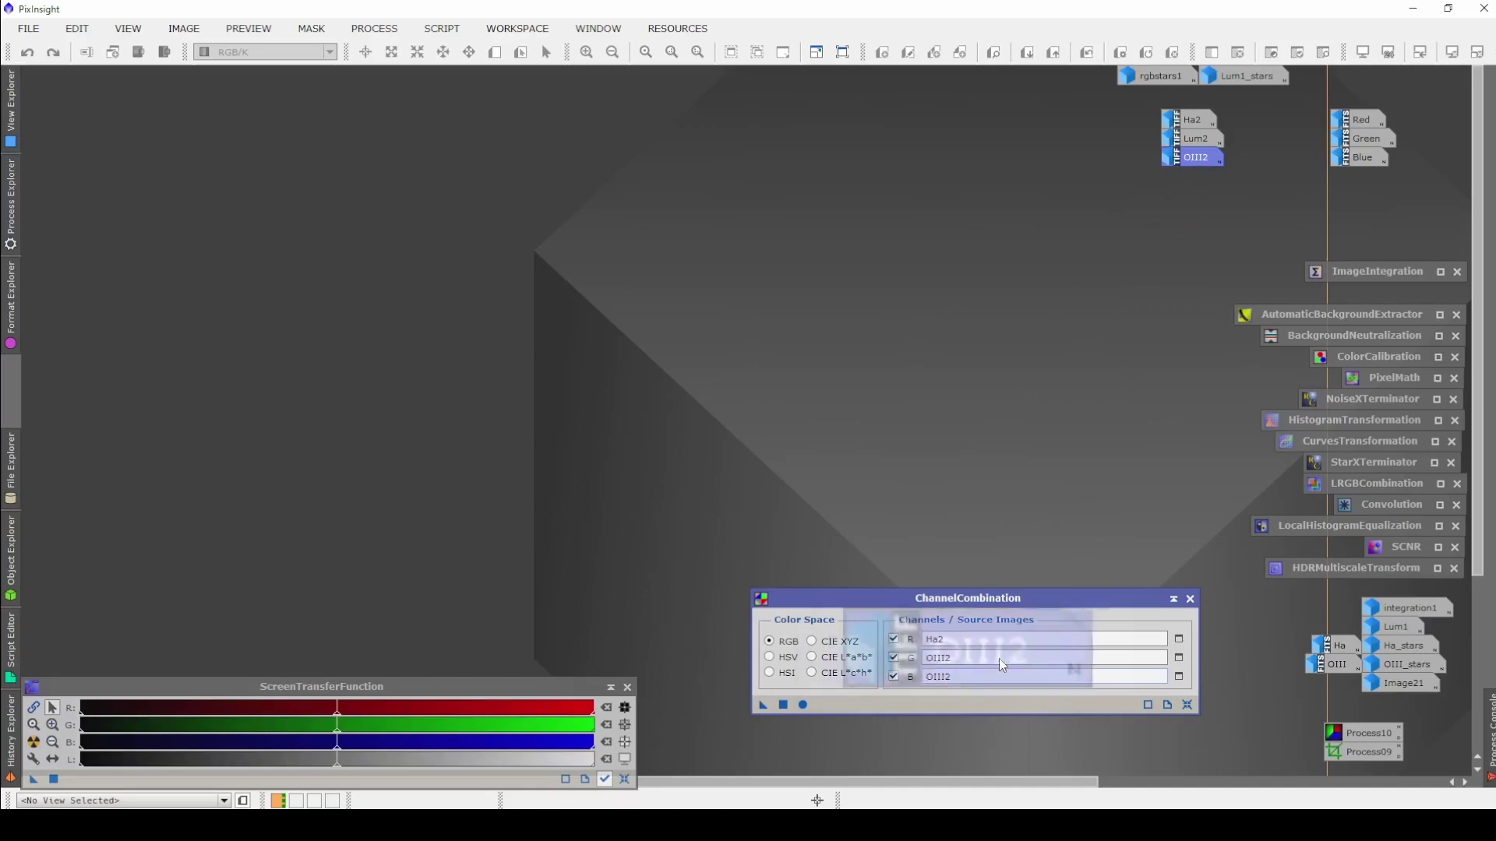
left_click(803, 705)
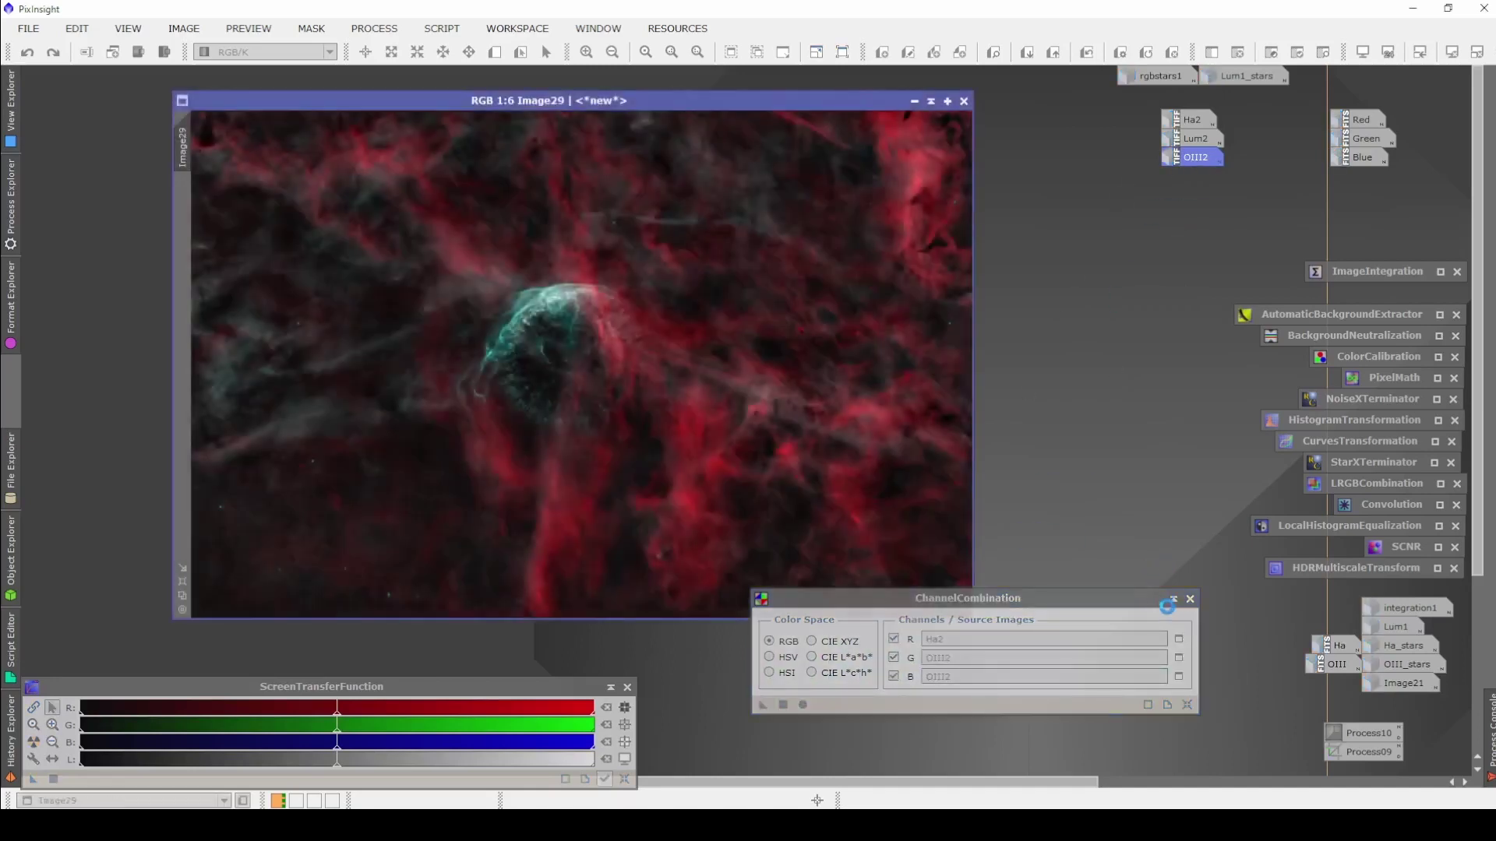
left_click(1174, 600)
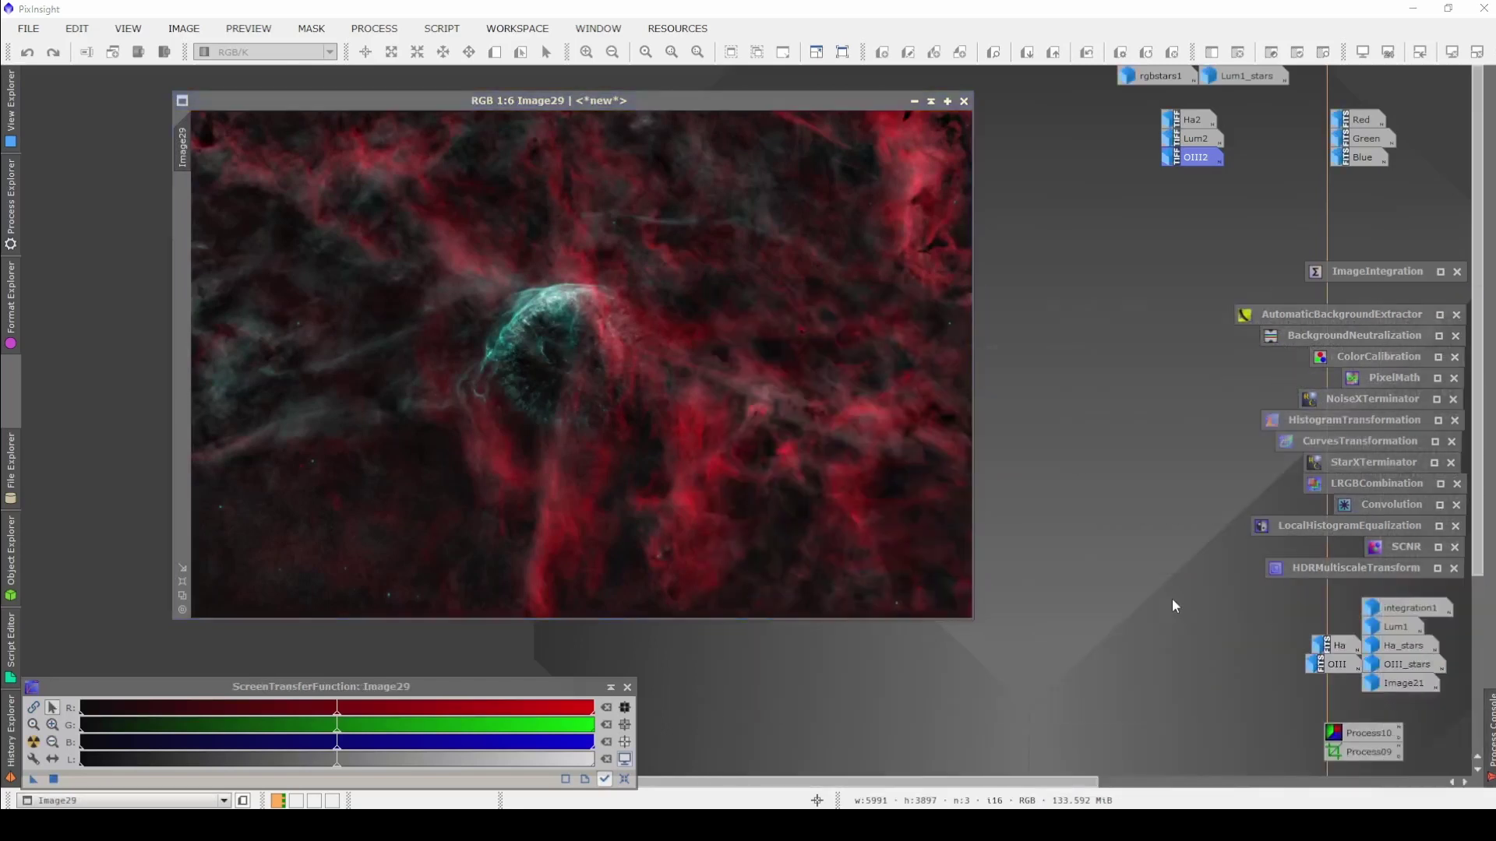
Collapse ScreenTransferFunction, rename the combined RGB image HOO and move its window to the workspace's upper-left area.
left_click(610, 688)
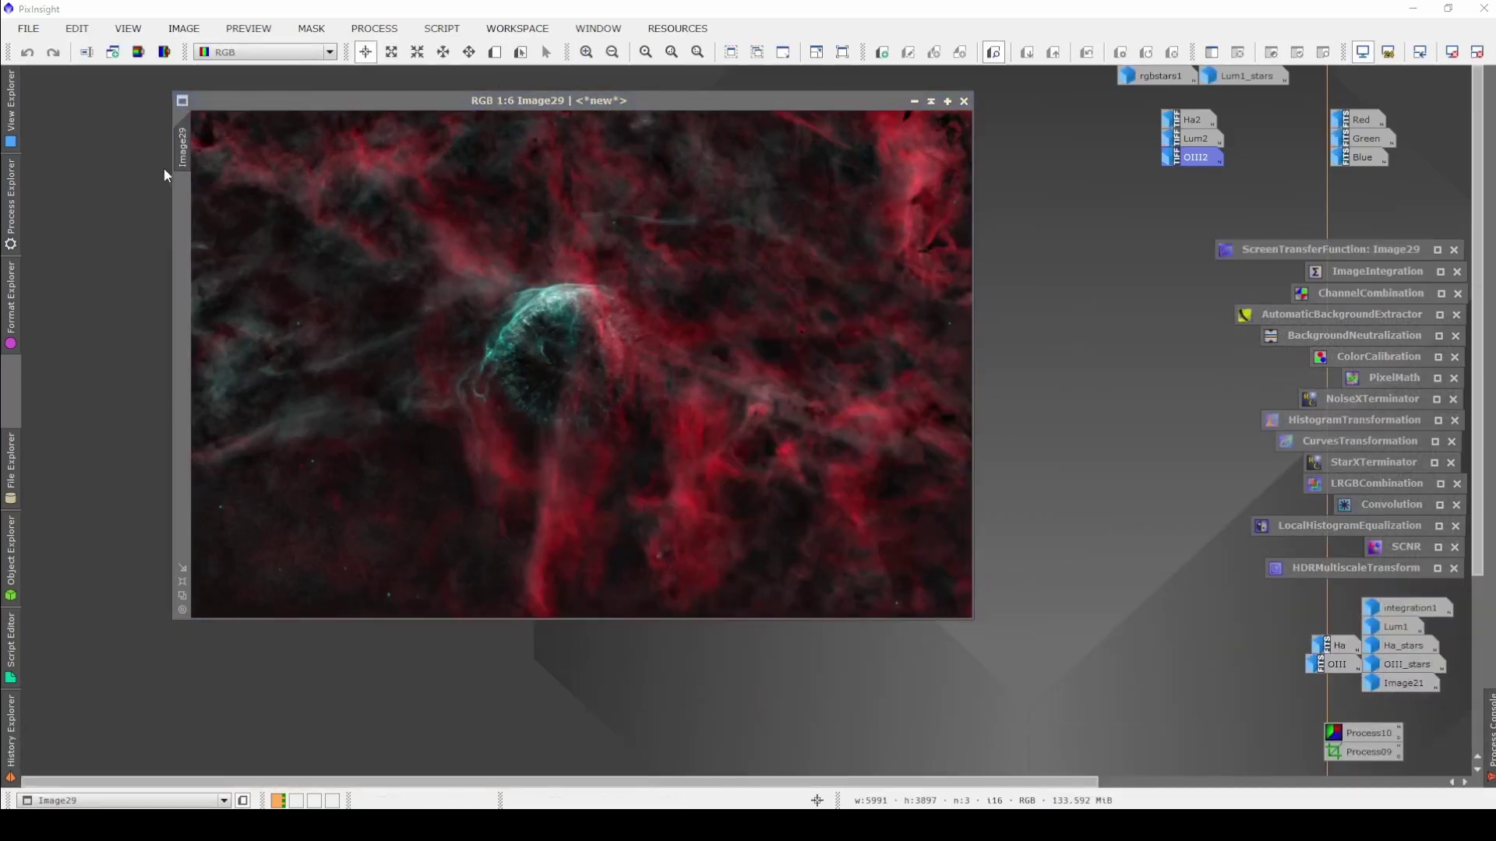
double_click(182, 161)
type("HOO")
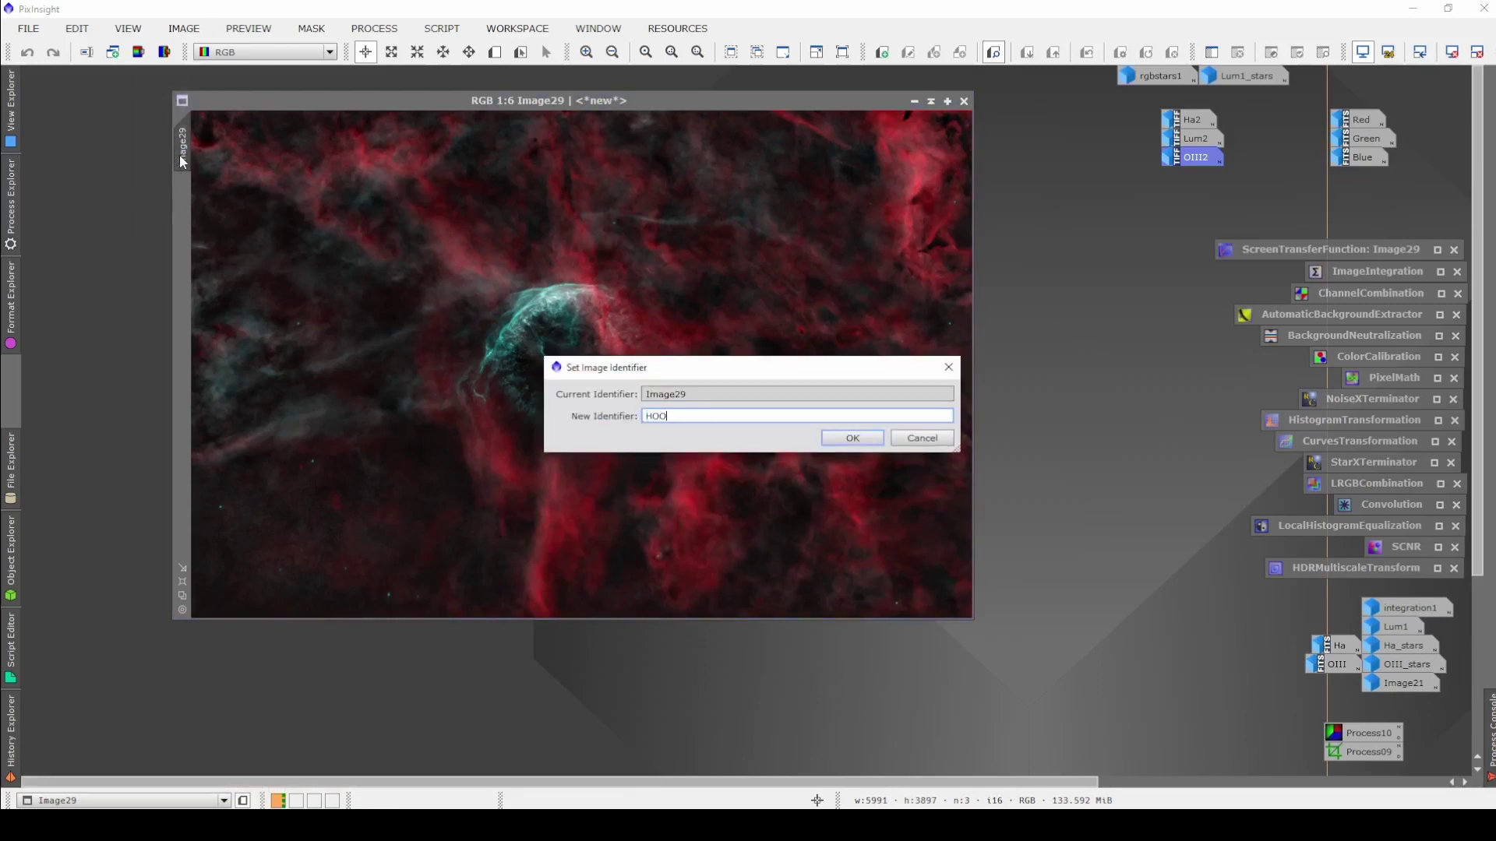
key("Return")
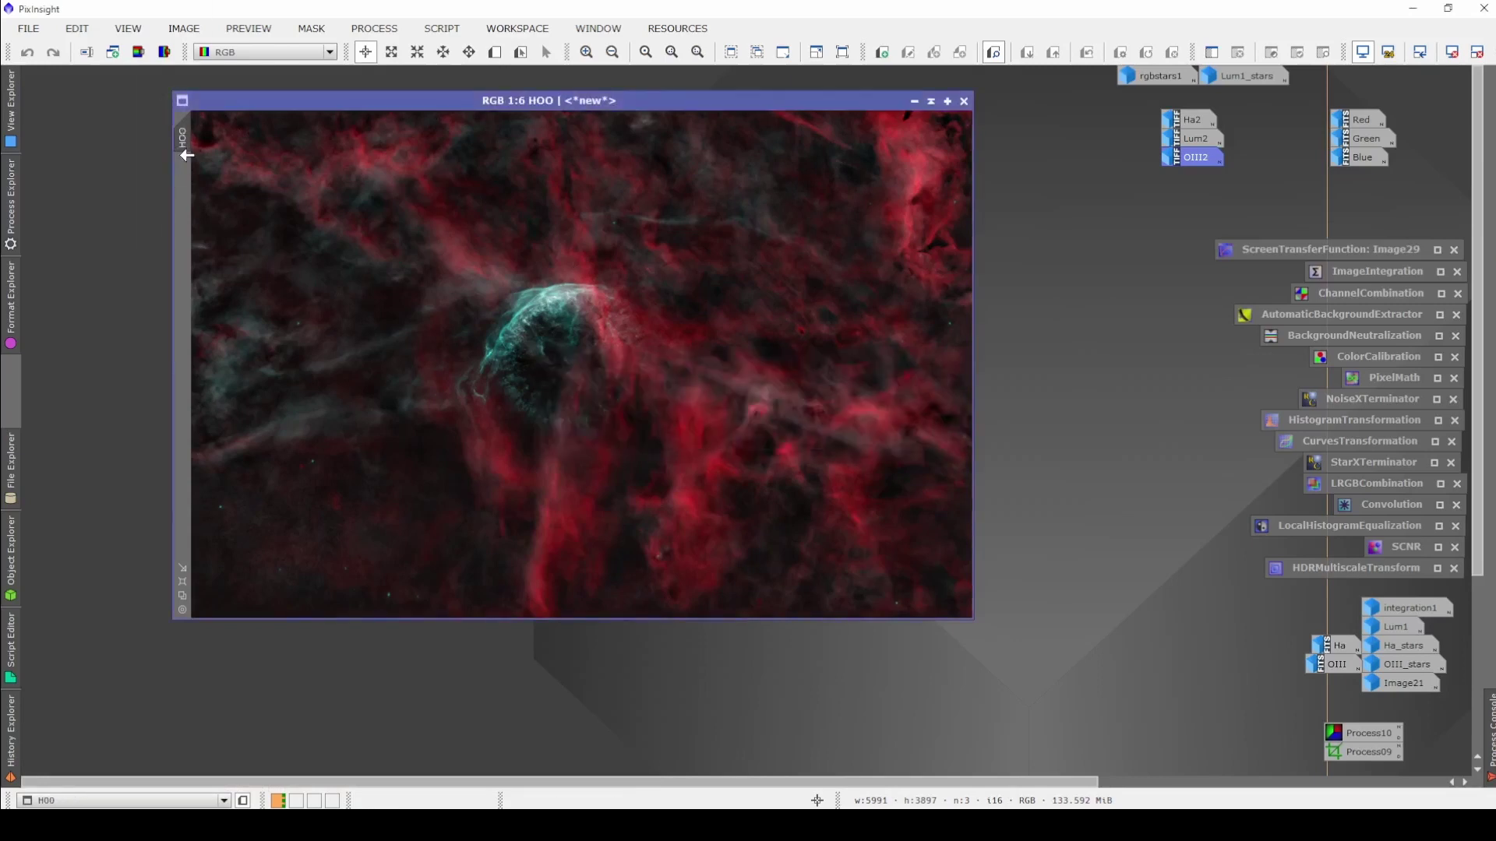
left_click_drag(224, 110, 109, 99)
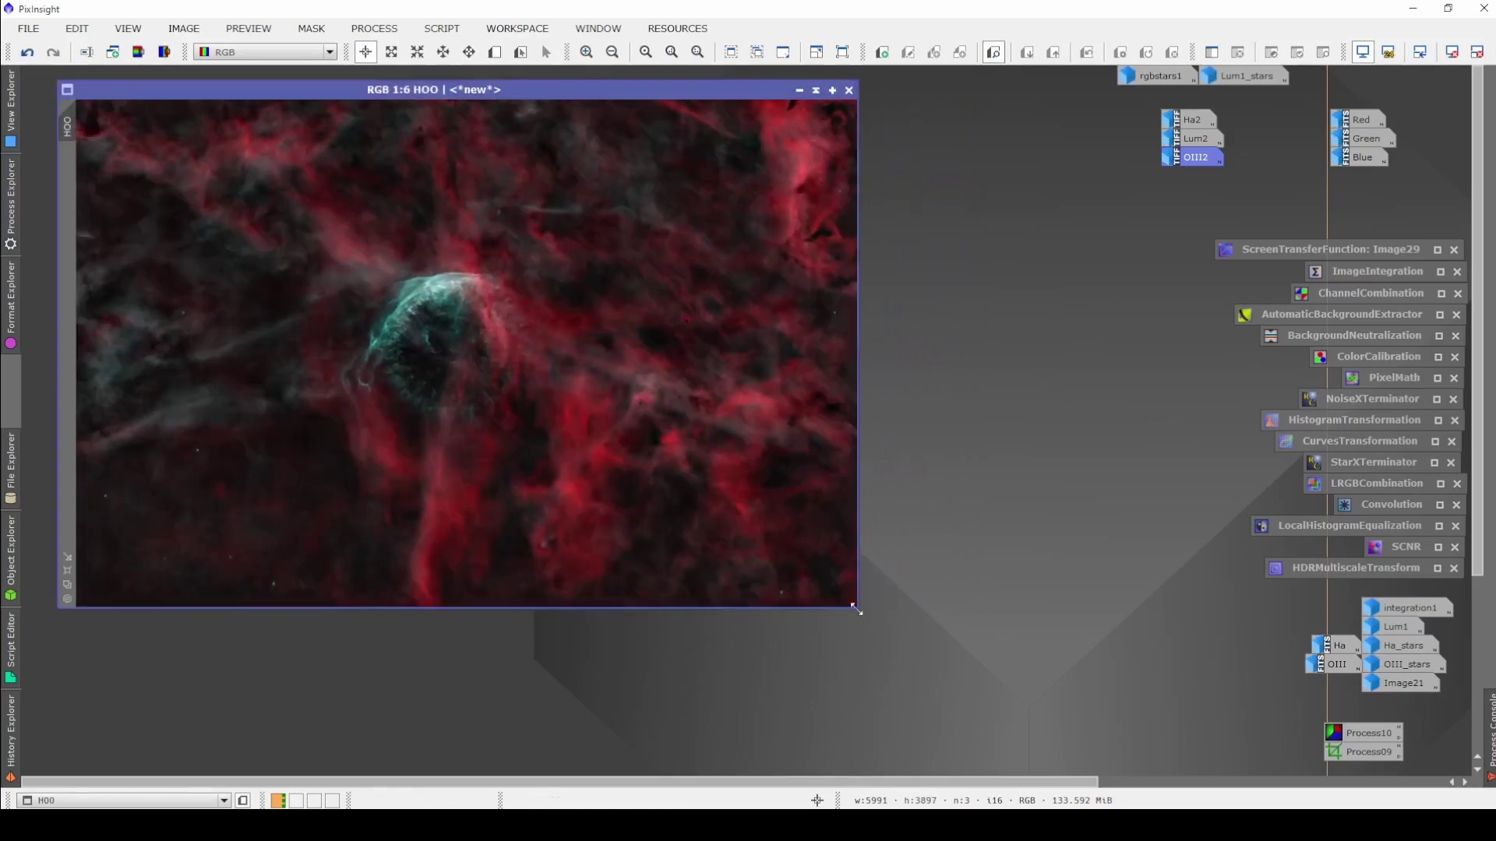
Examine the HOO image's teal nebula shell and surrounding red gas at several magnifications.
key("ctrl+plus")
key("ctrl+plus")
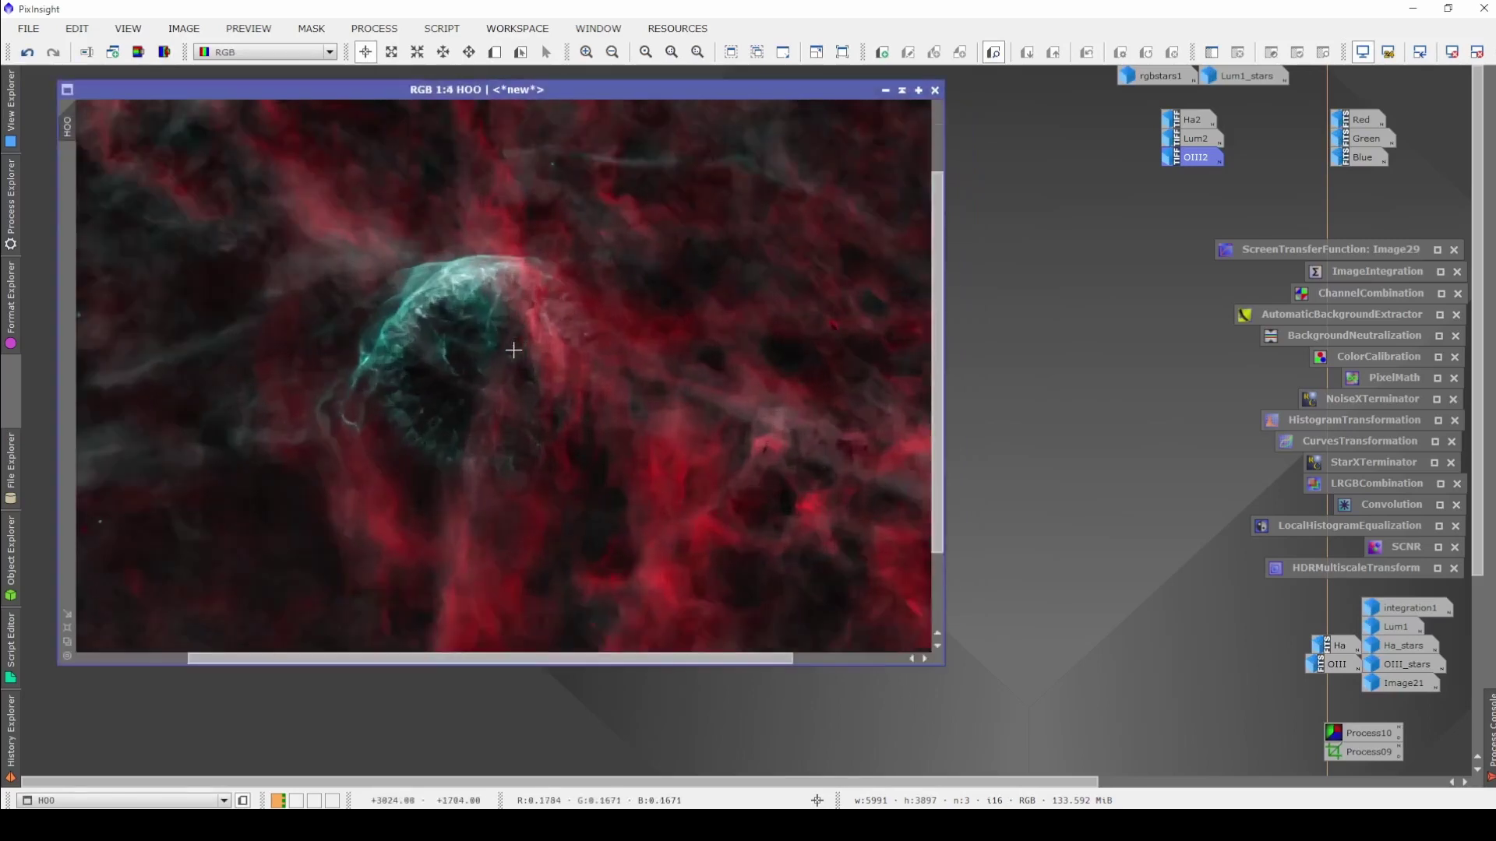
key("ctrl+plus")
key("ctrl+plus")
key("ctrl+plus")
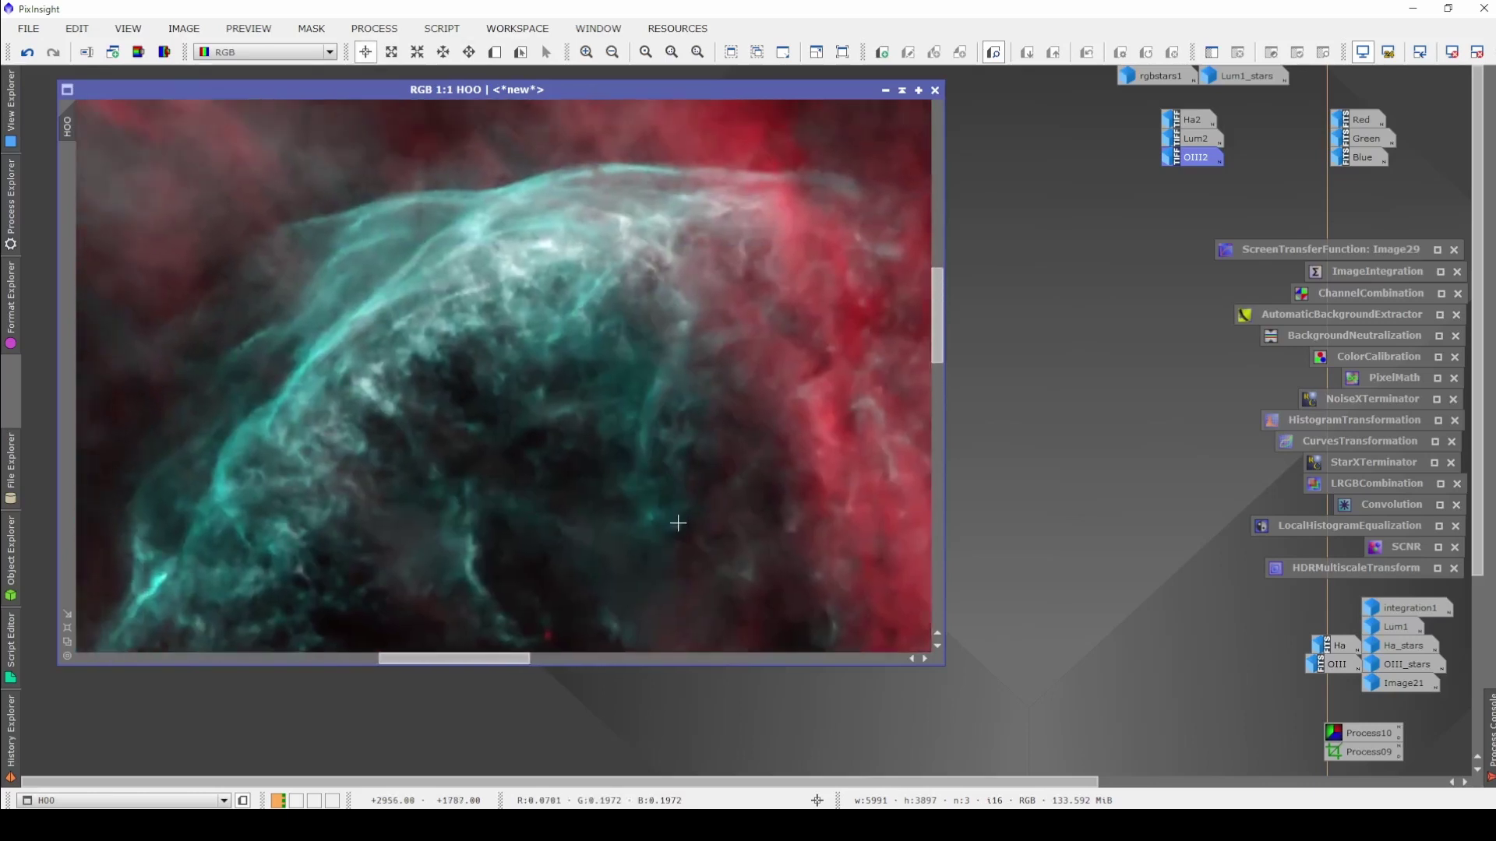
key("ctrl+minus")
key("ctrl+minus")
key("ctrl+minus")
left_click_drag(678, 524, 654, 440)
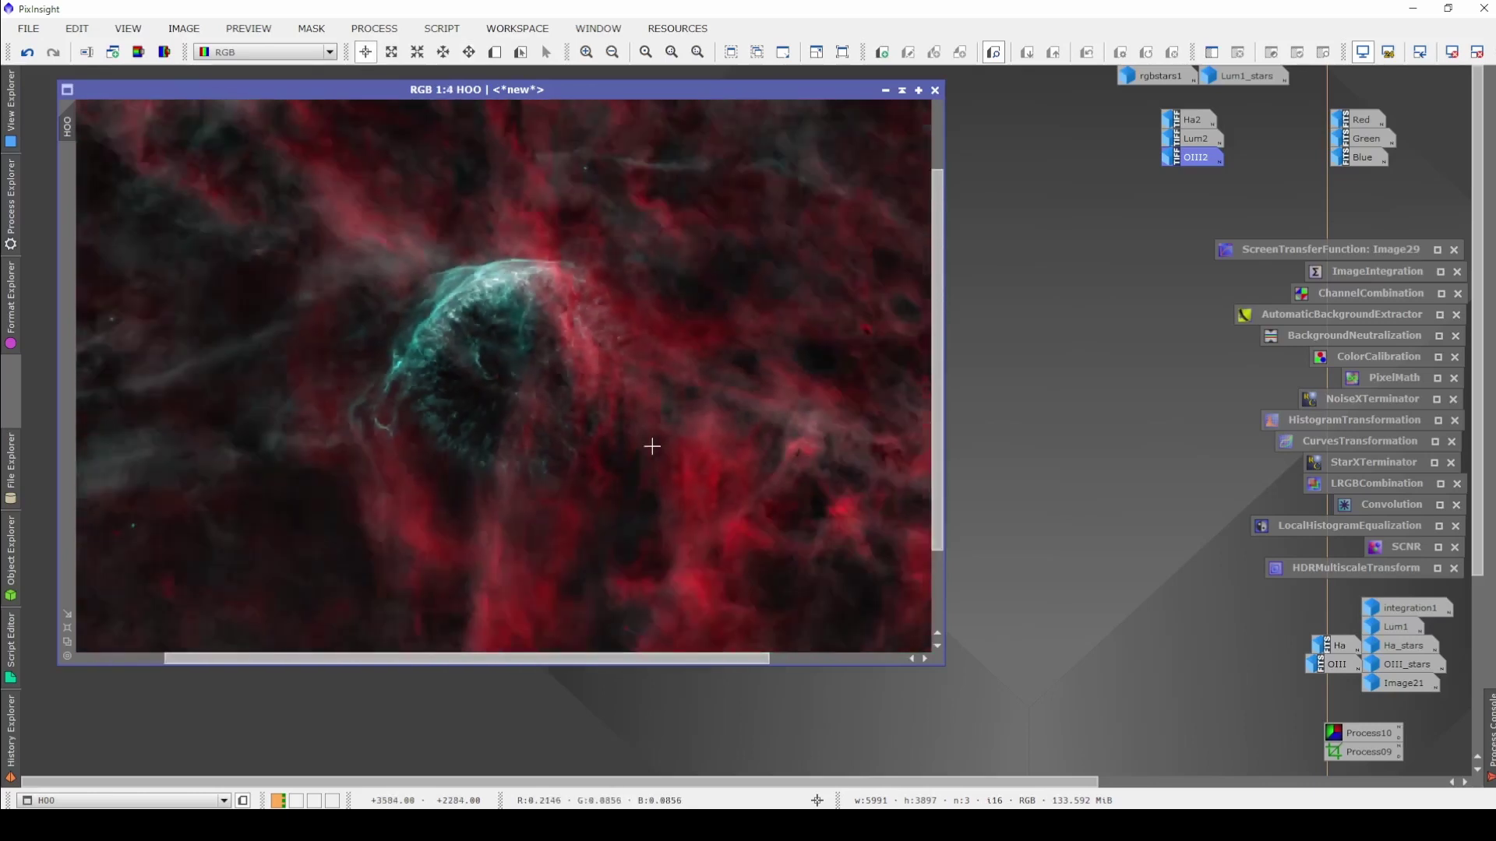
key("ctrl+minus")
key("ctrl+minus")
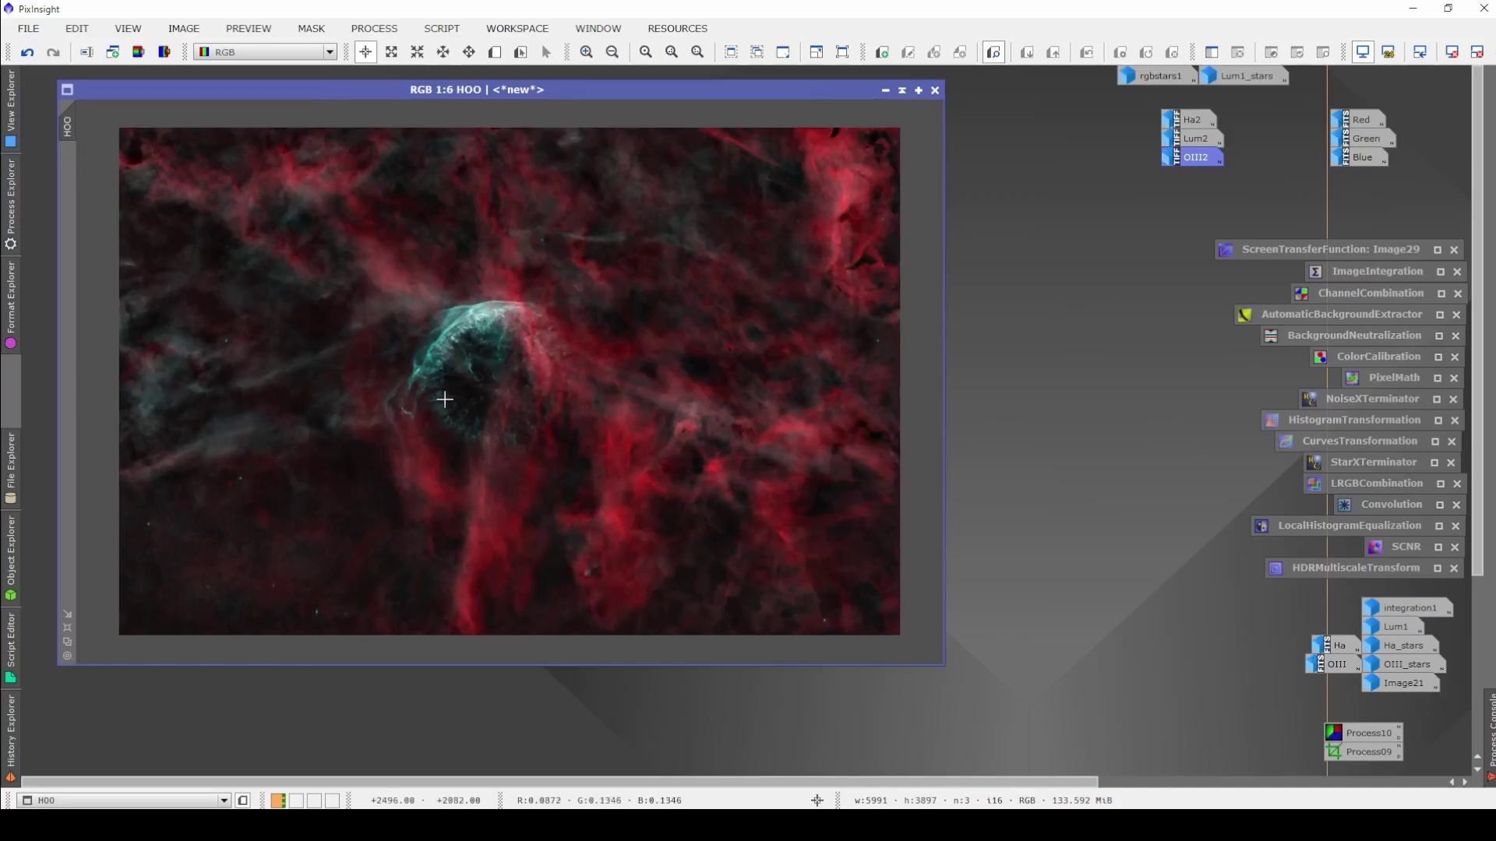
Save the HOO image as the TIFF file HOO1 in 16-bit unsigned integer format without compression.
left_click(28, 28)
left_click(84, 183)
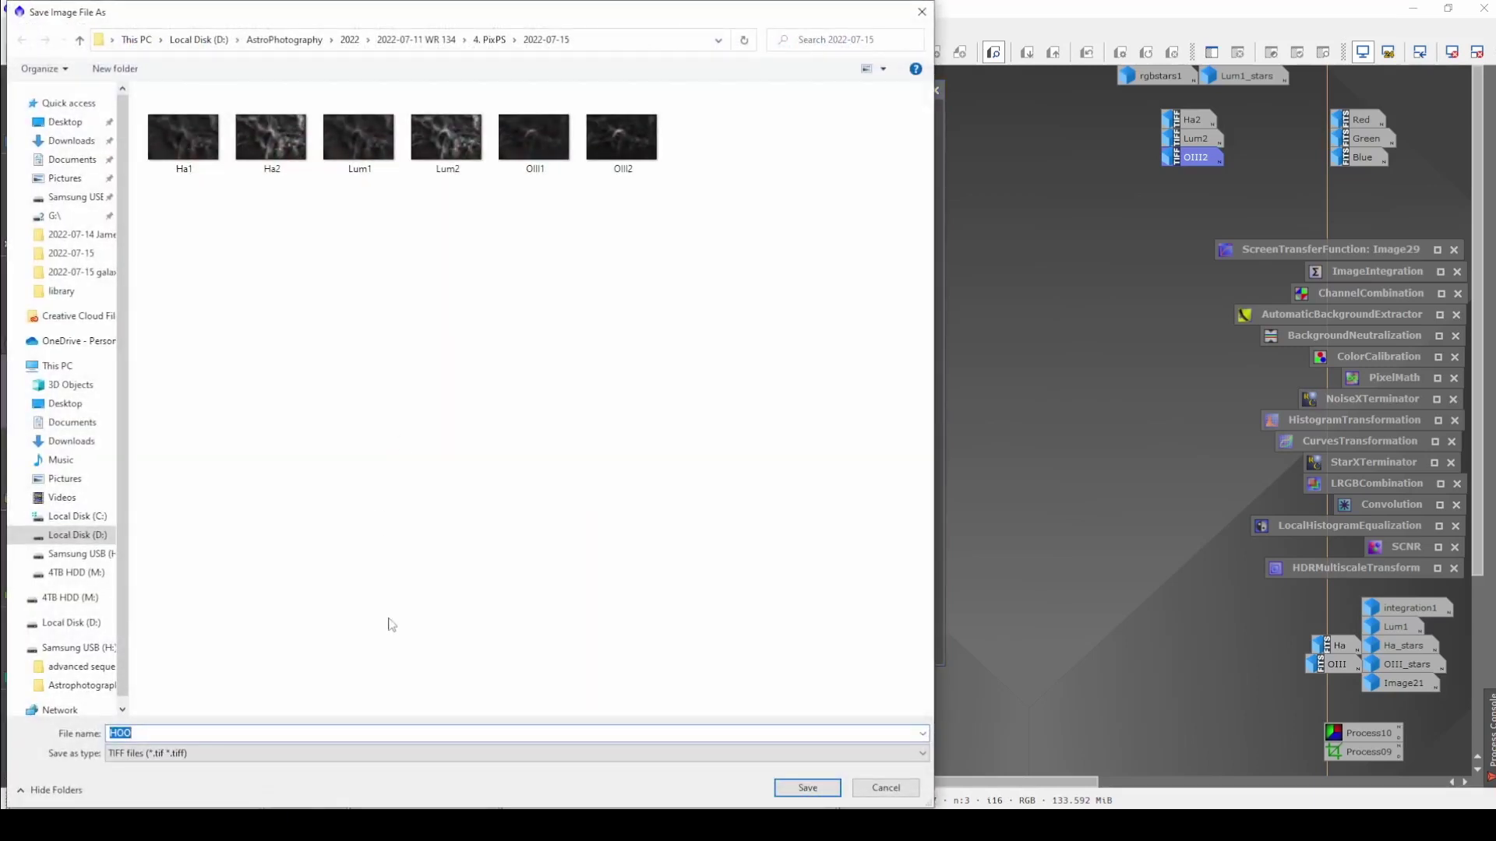
key("Return")
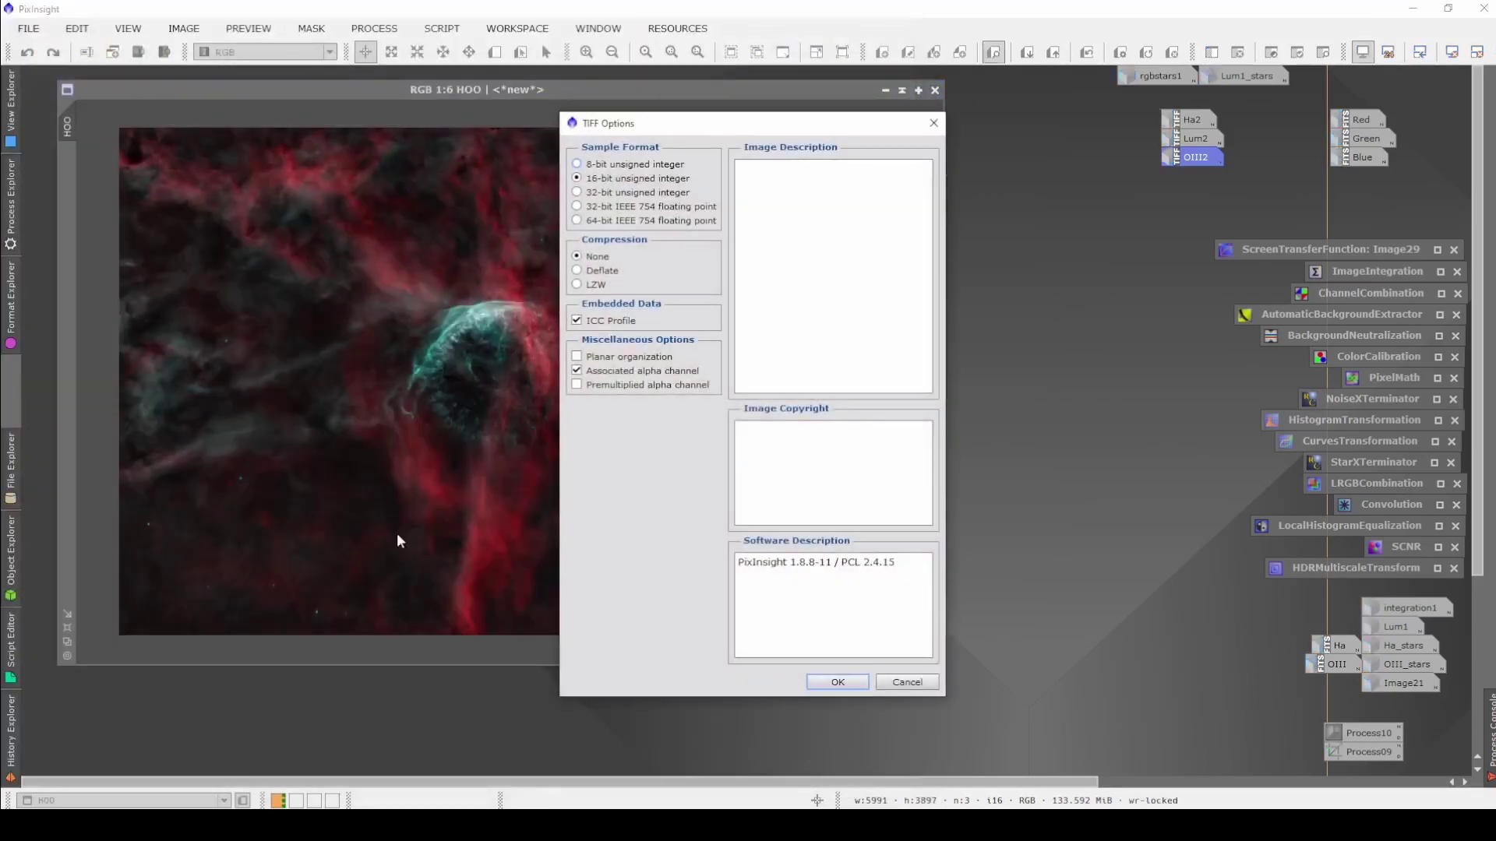
key("Return")
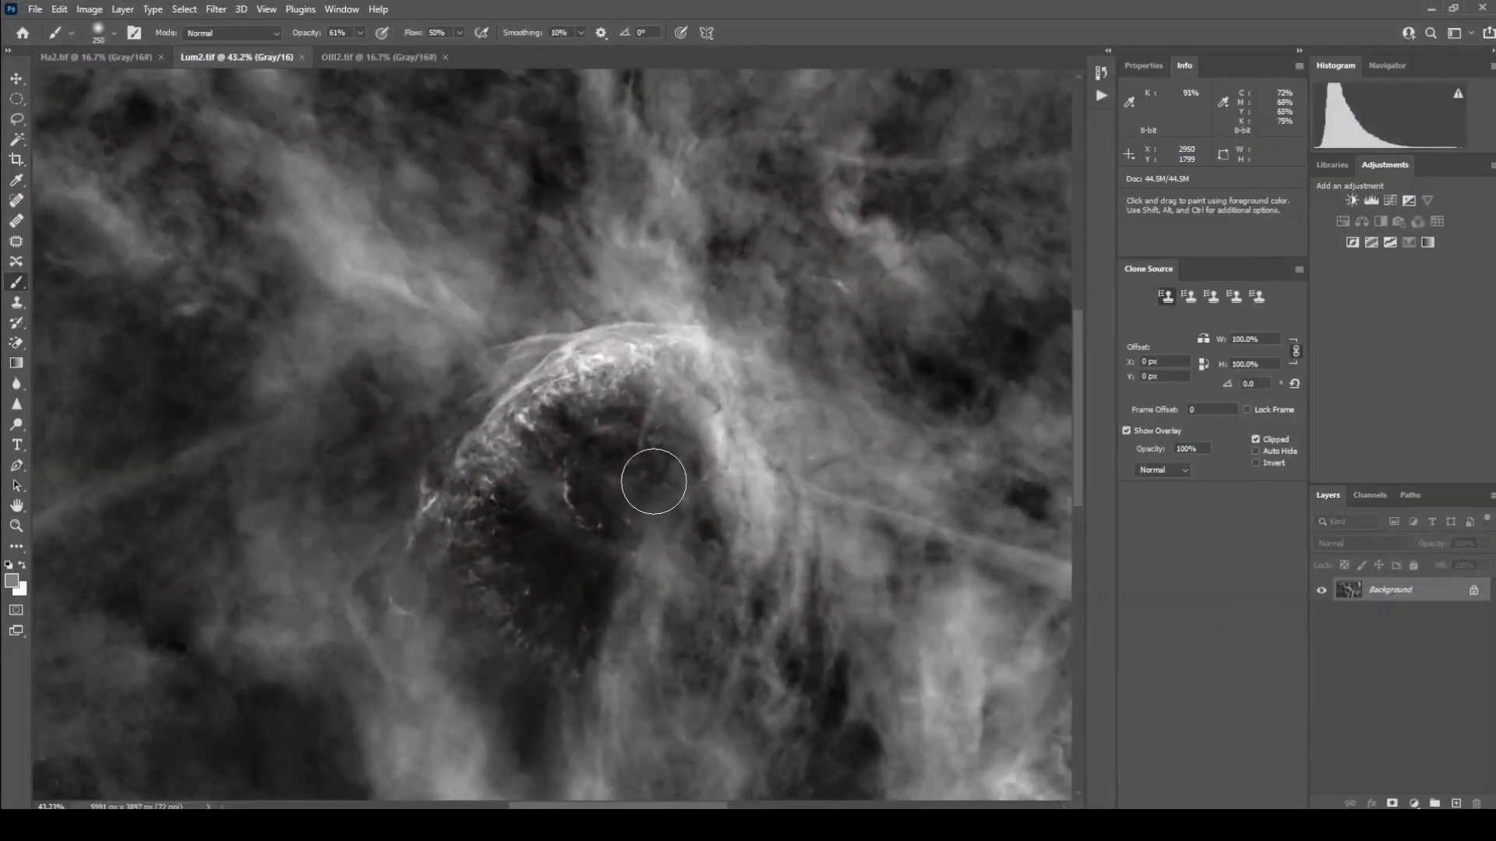
Switch to Photoshop, close the Ha2, Lum2 and OIII2 documents, and open HOO1.tif.
left_click(161, 58)
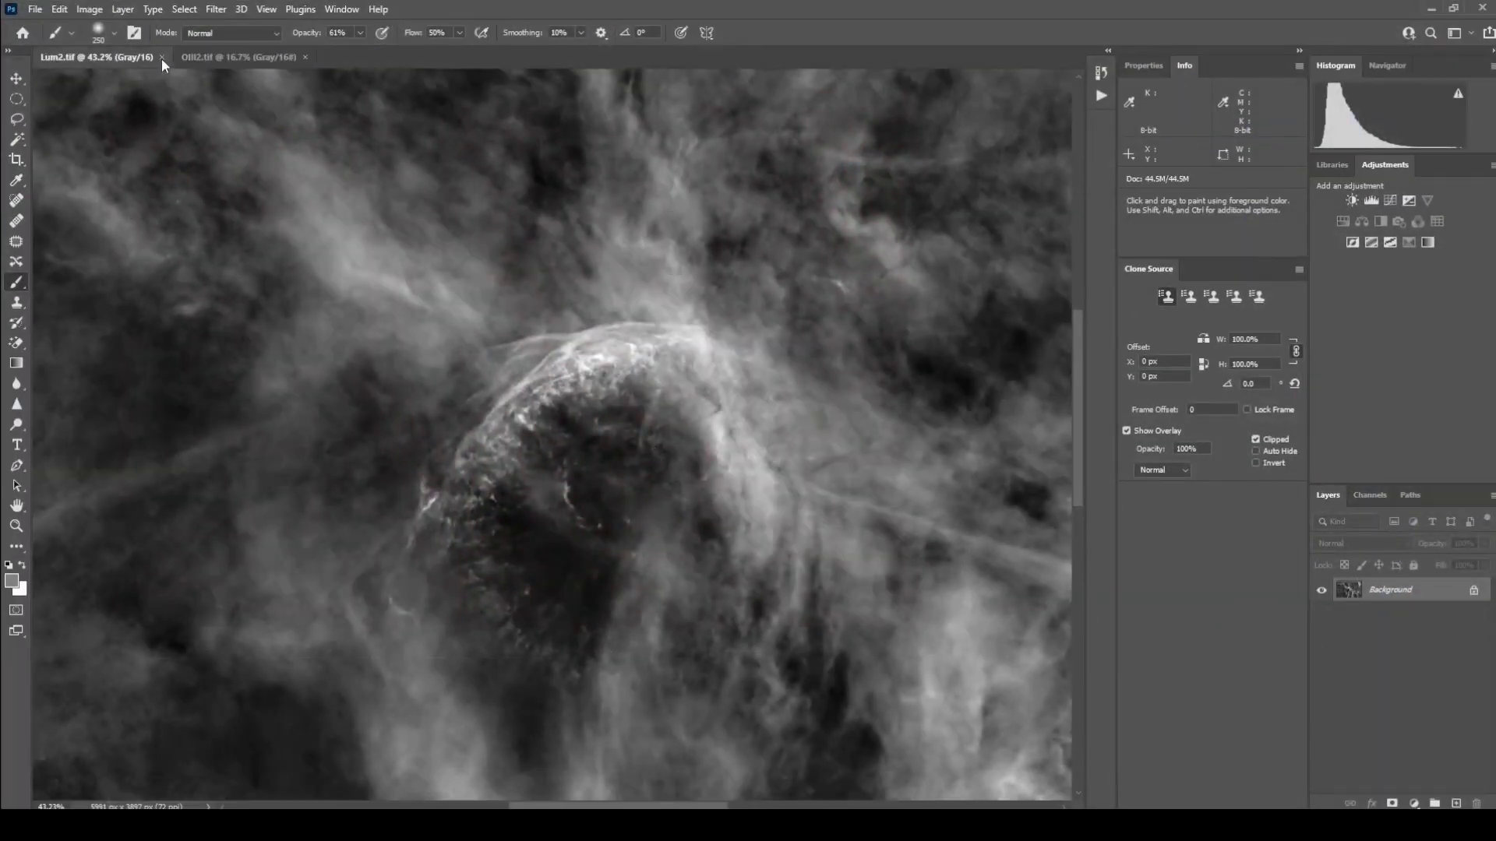
left_click(161, 57)
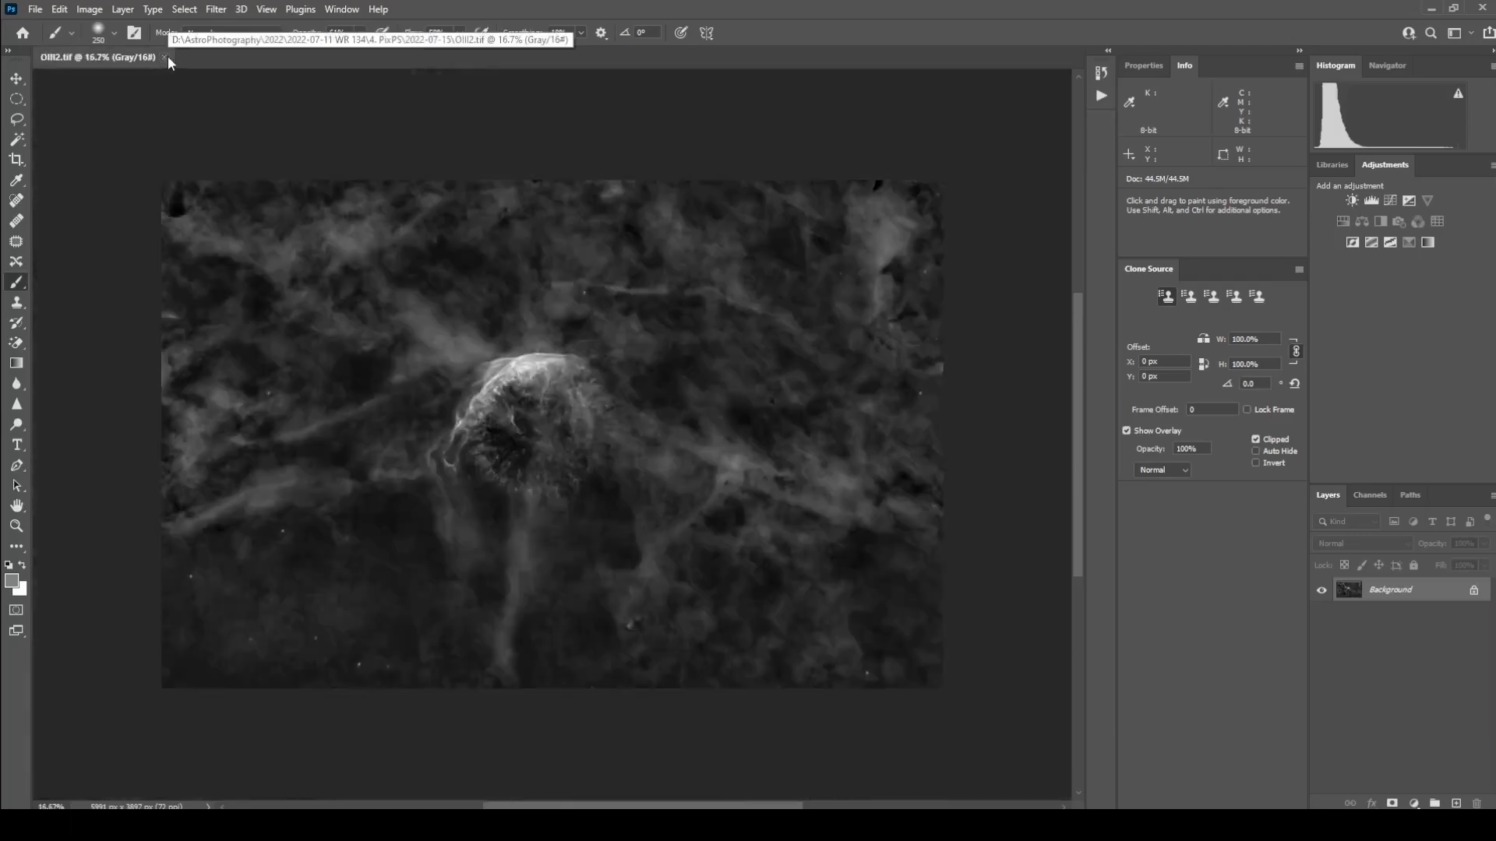
left_click(34, 9)
left_click(62, 39)
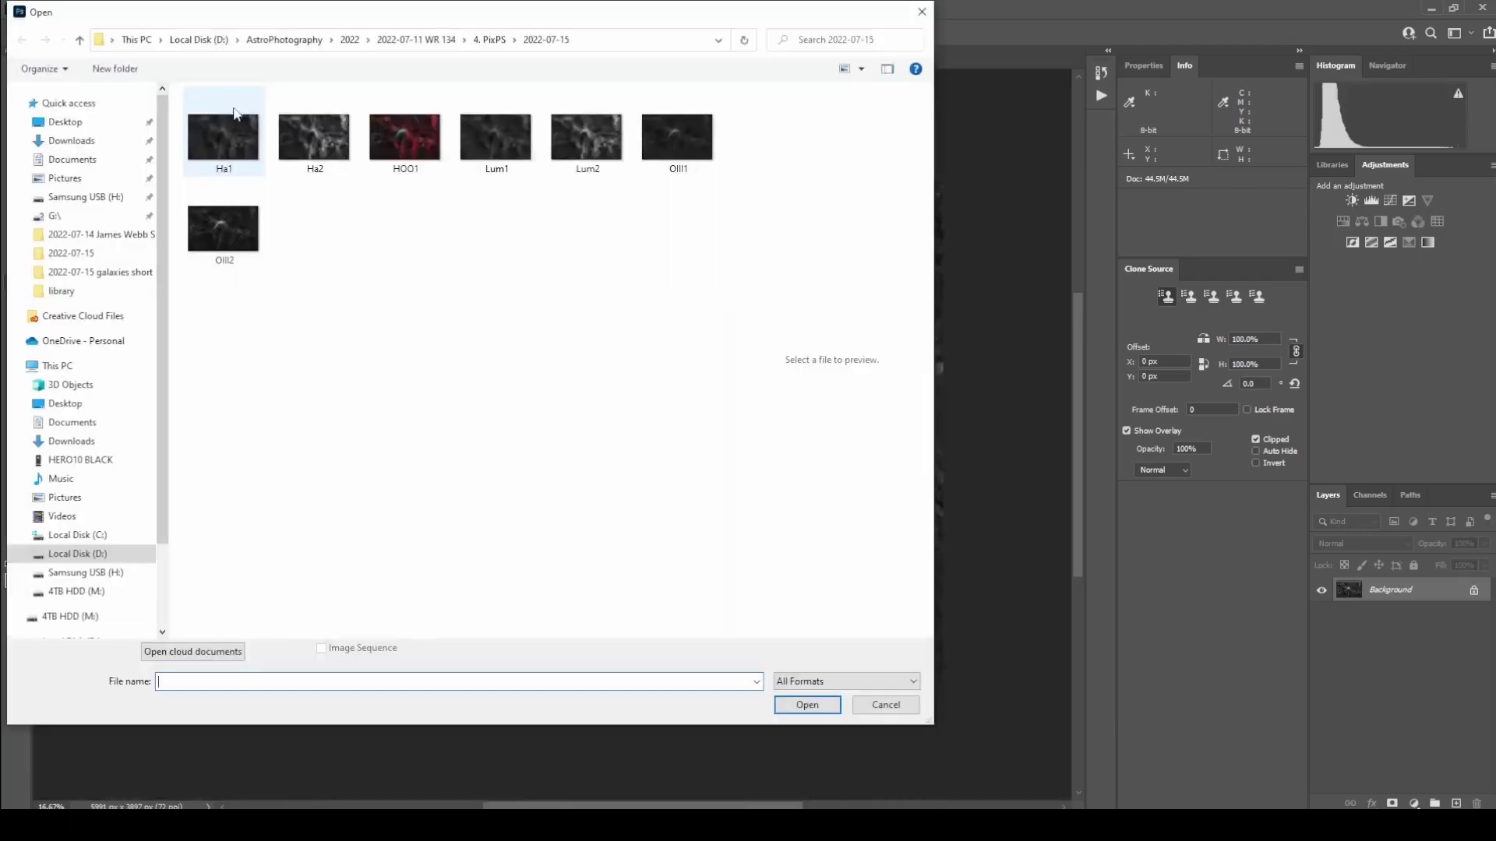
double_click(407, 139)
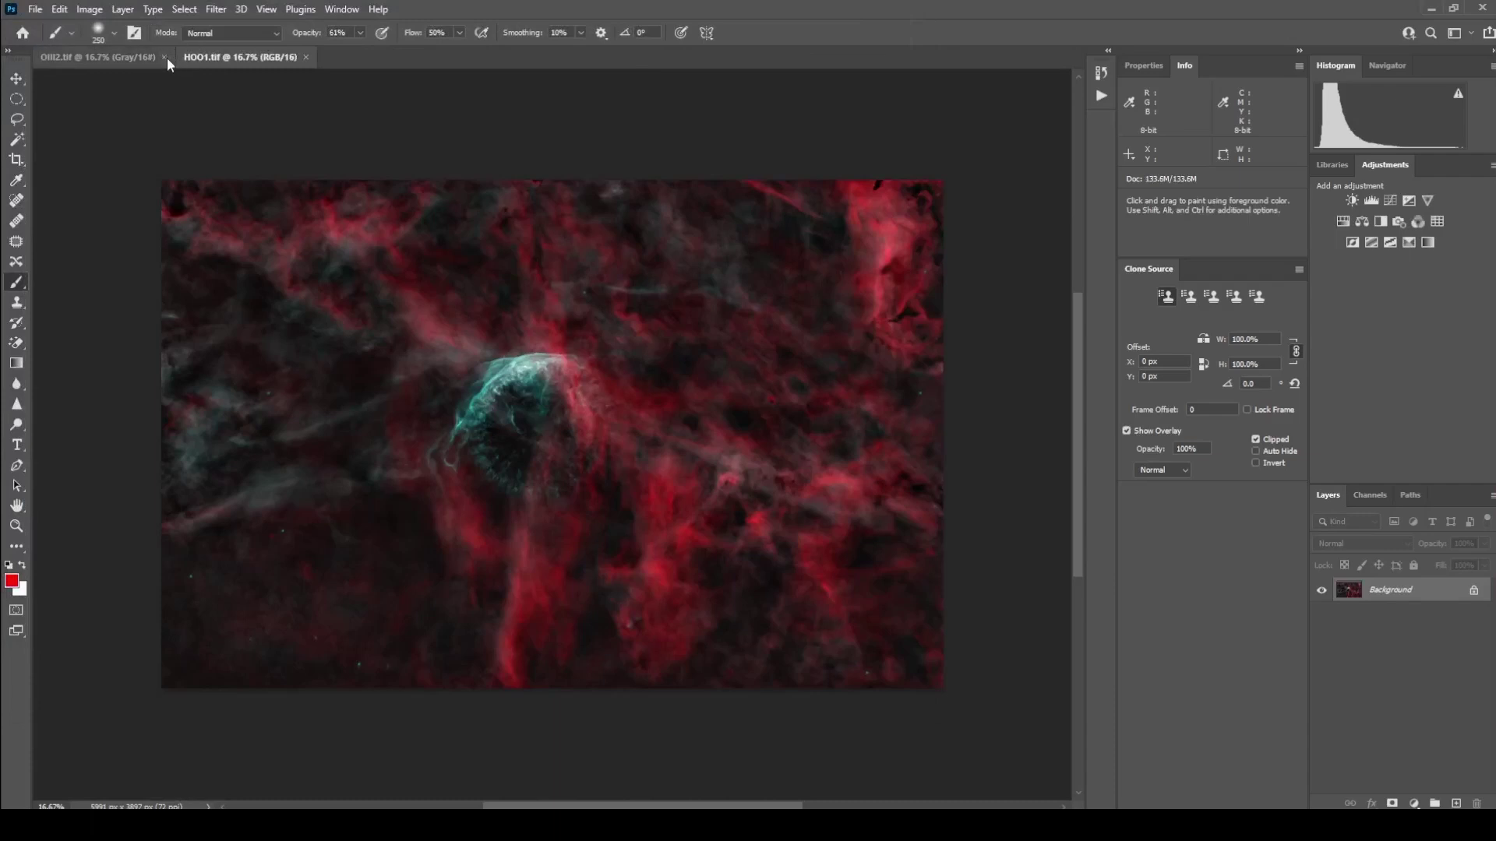
left_click(167, 58)
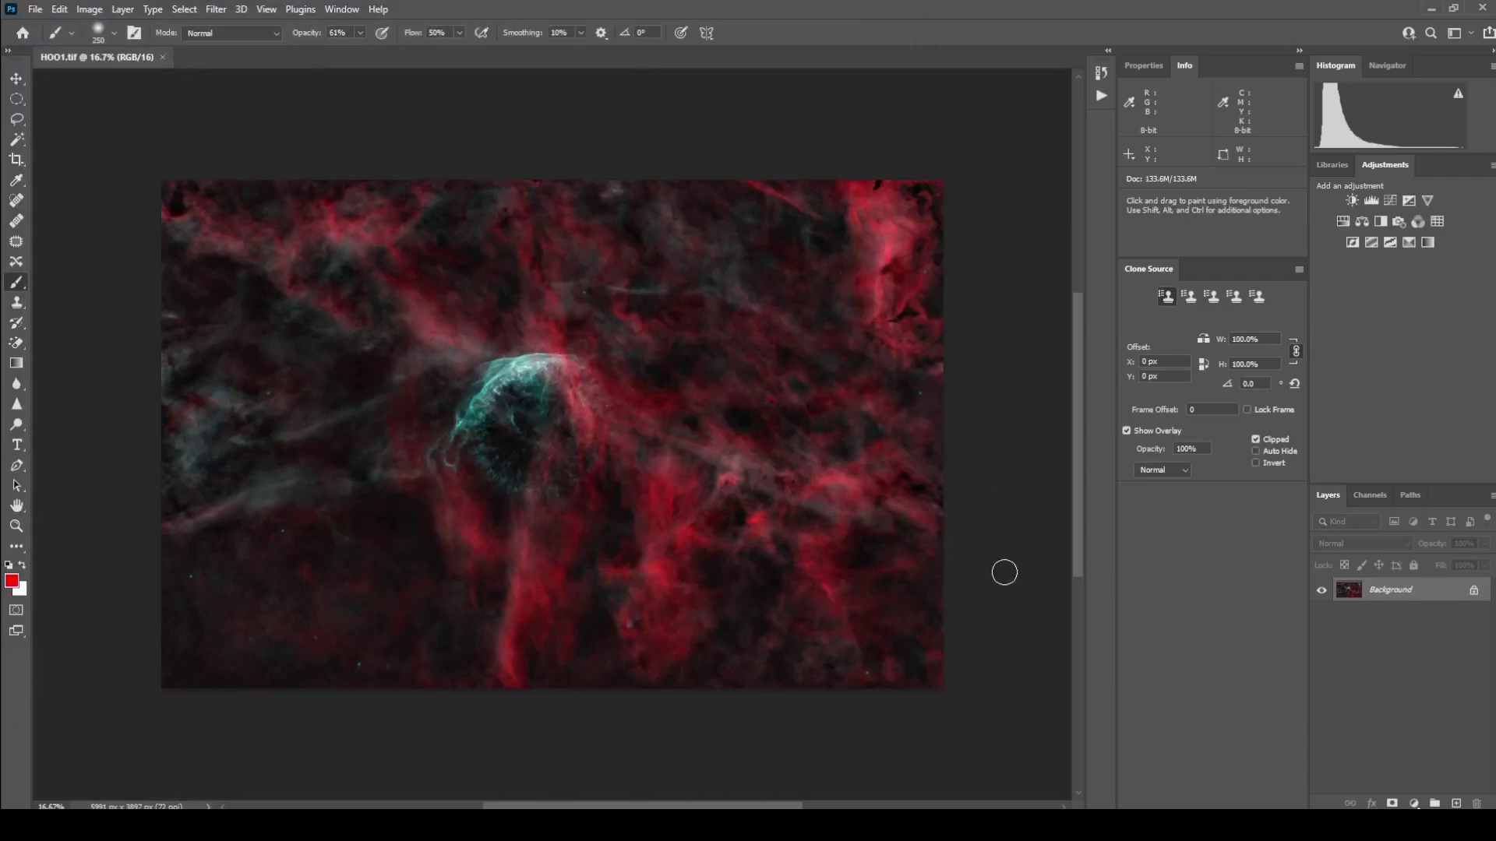
Remove the bright teal star remnant above the nebula shell with a small Clone Stamp, sampling the dark background beside it.
scroll(1082, 558, "up", 1)
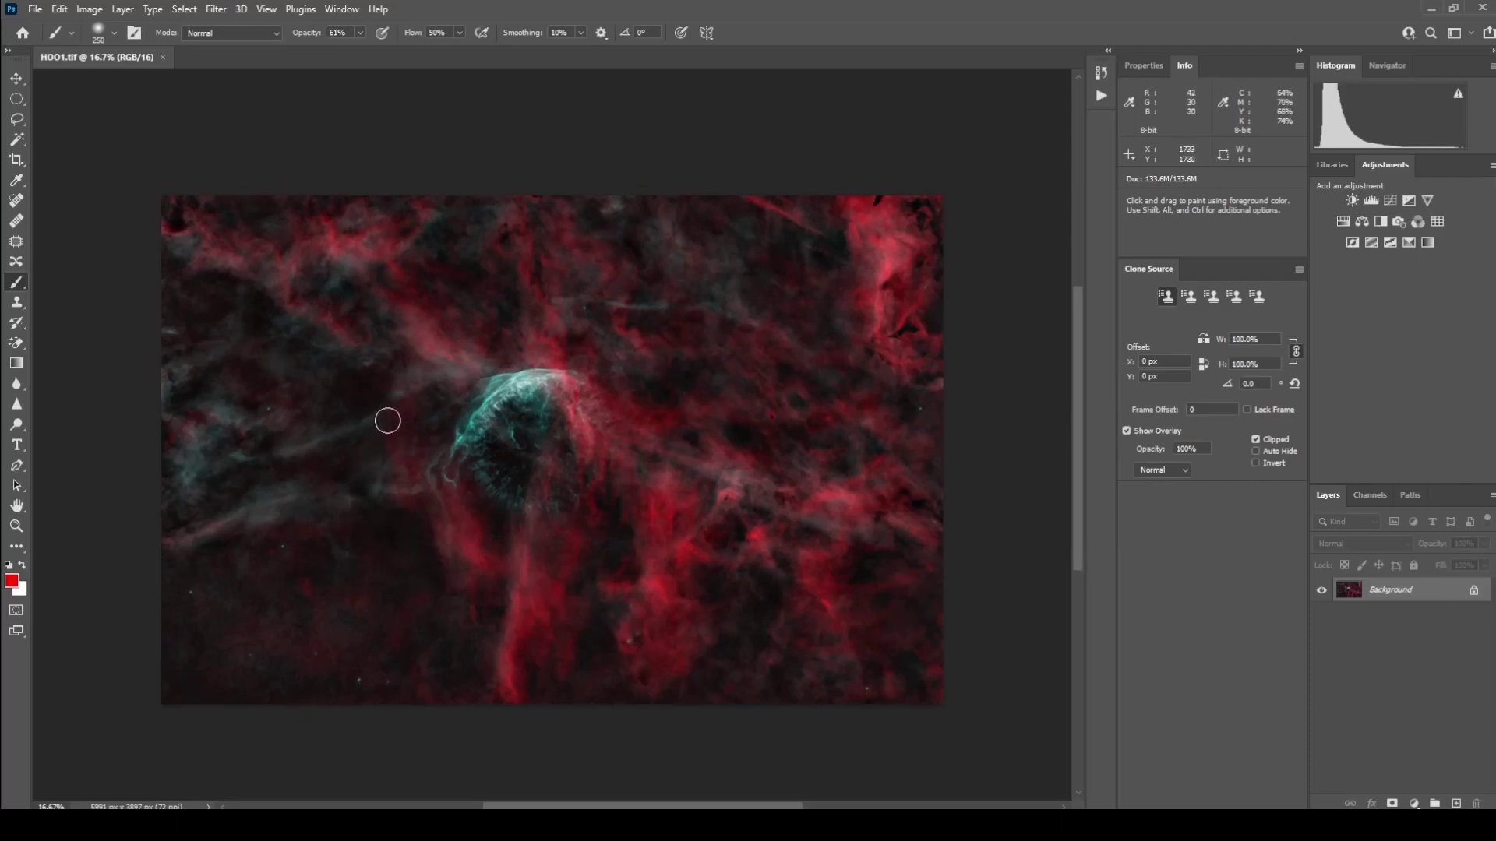
scroll(564, 296, "up", 5)
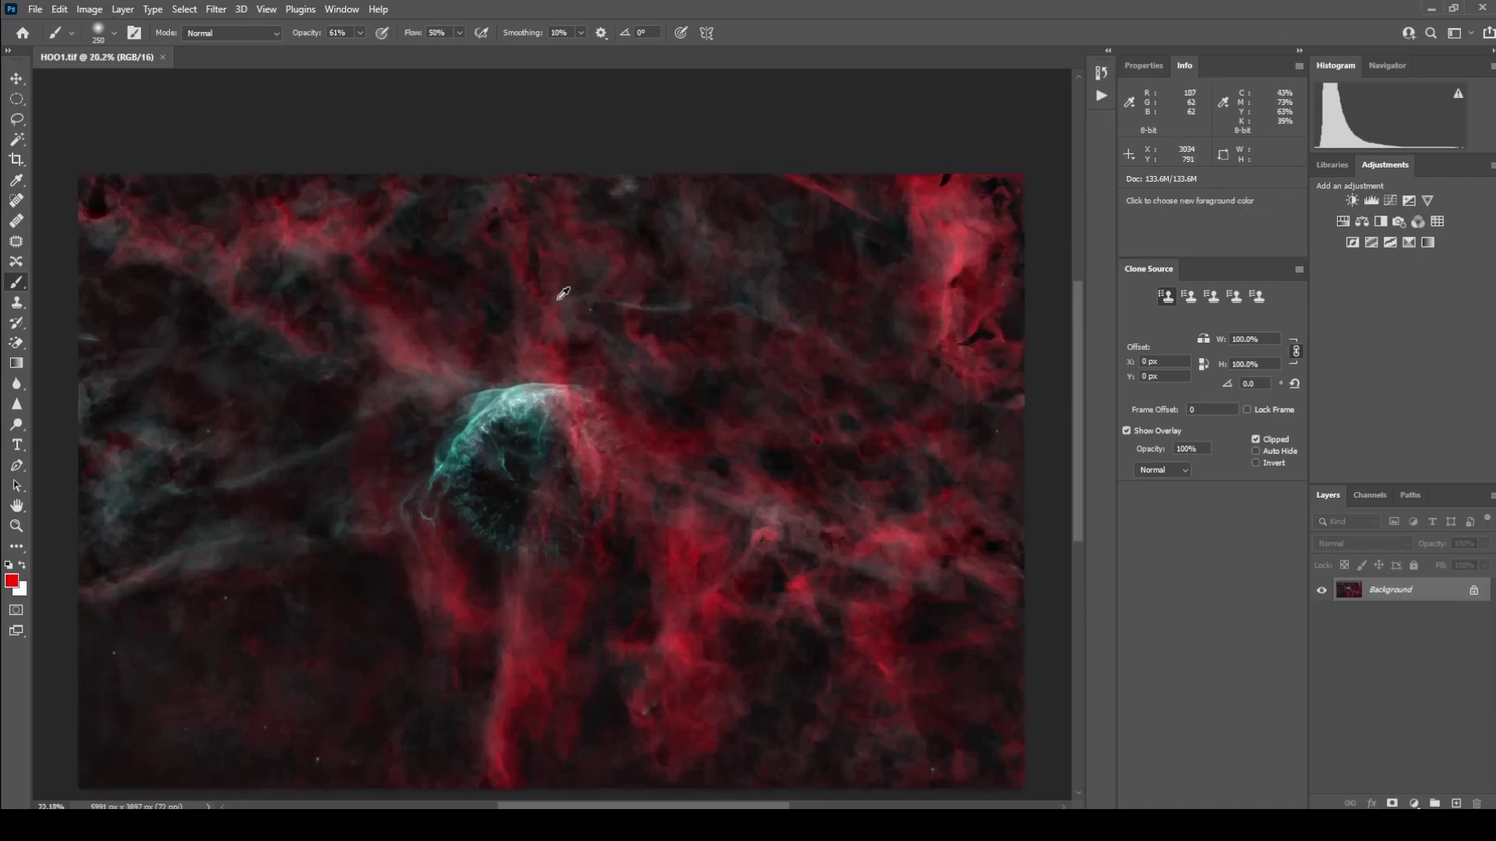
scroll(567, 299, "up", 10)
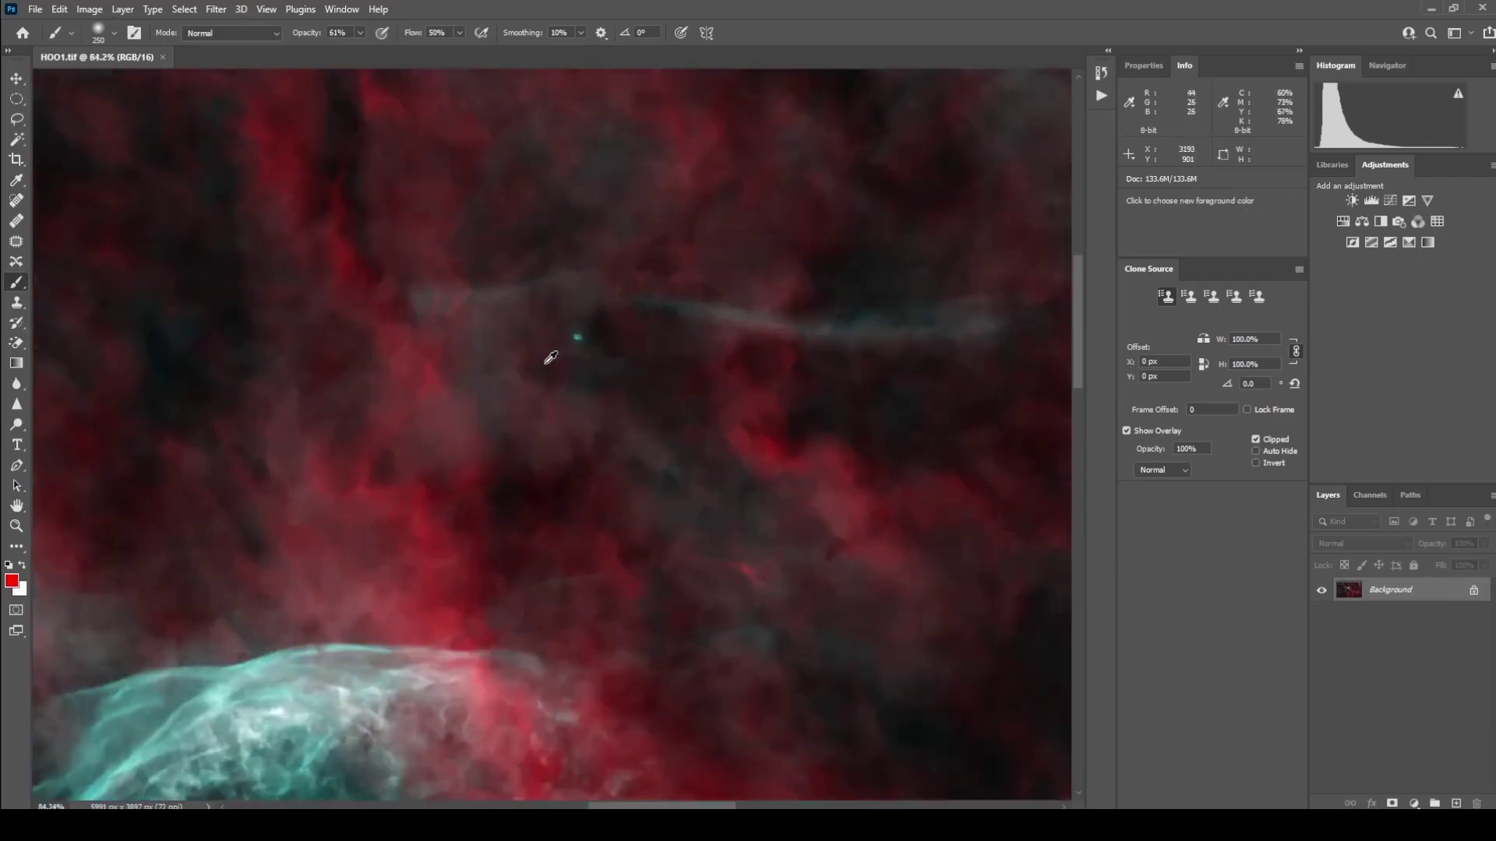
scroll(587, 325, "up", 2)
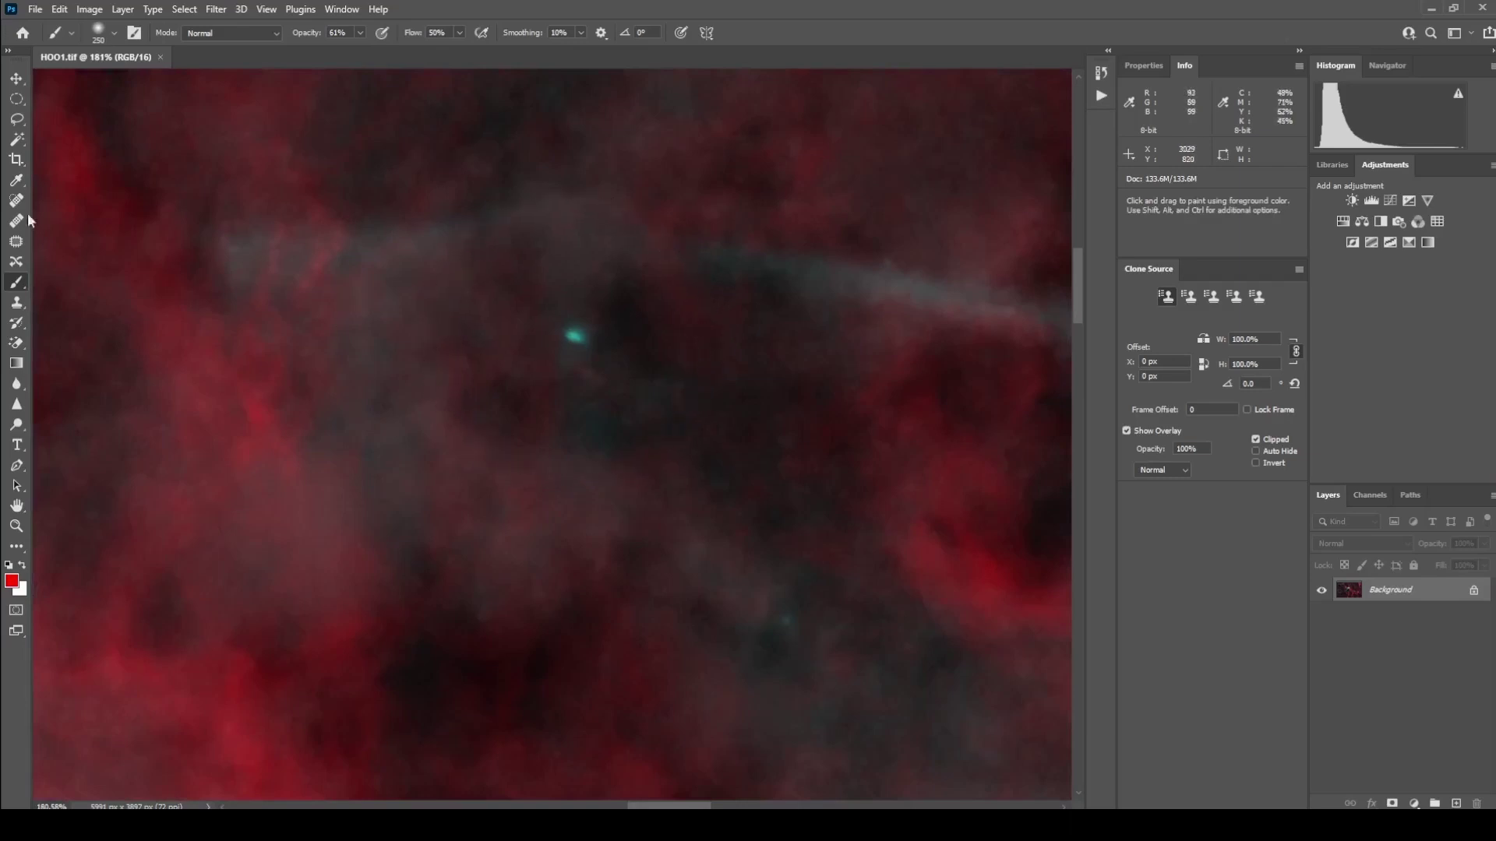
left_click(17, 305)
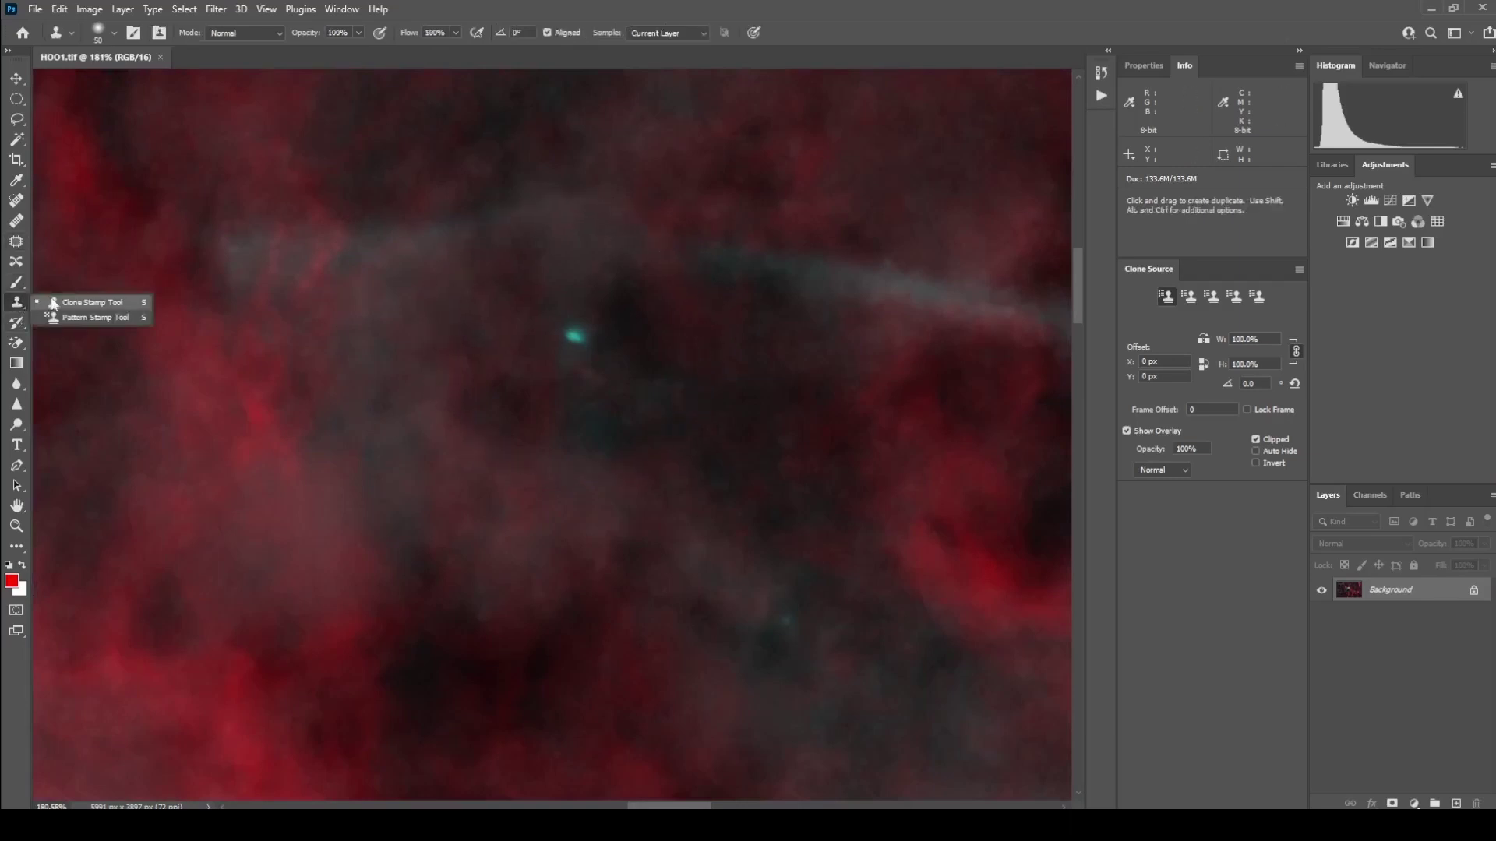
left_click(53, 305)
key("bracketleft")
key("bracketleft")
key("bracketleft")
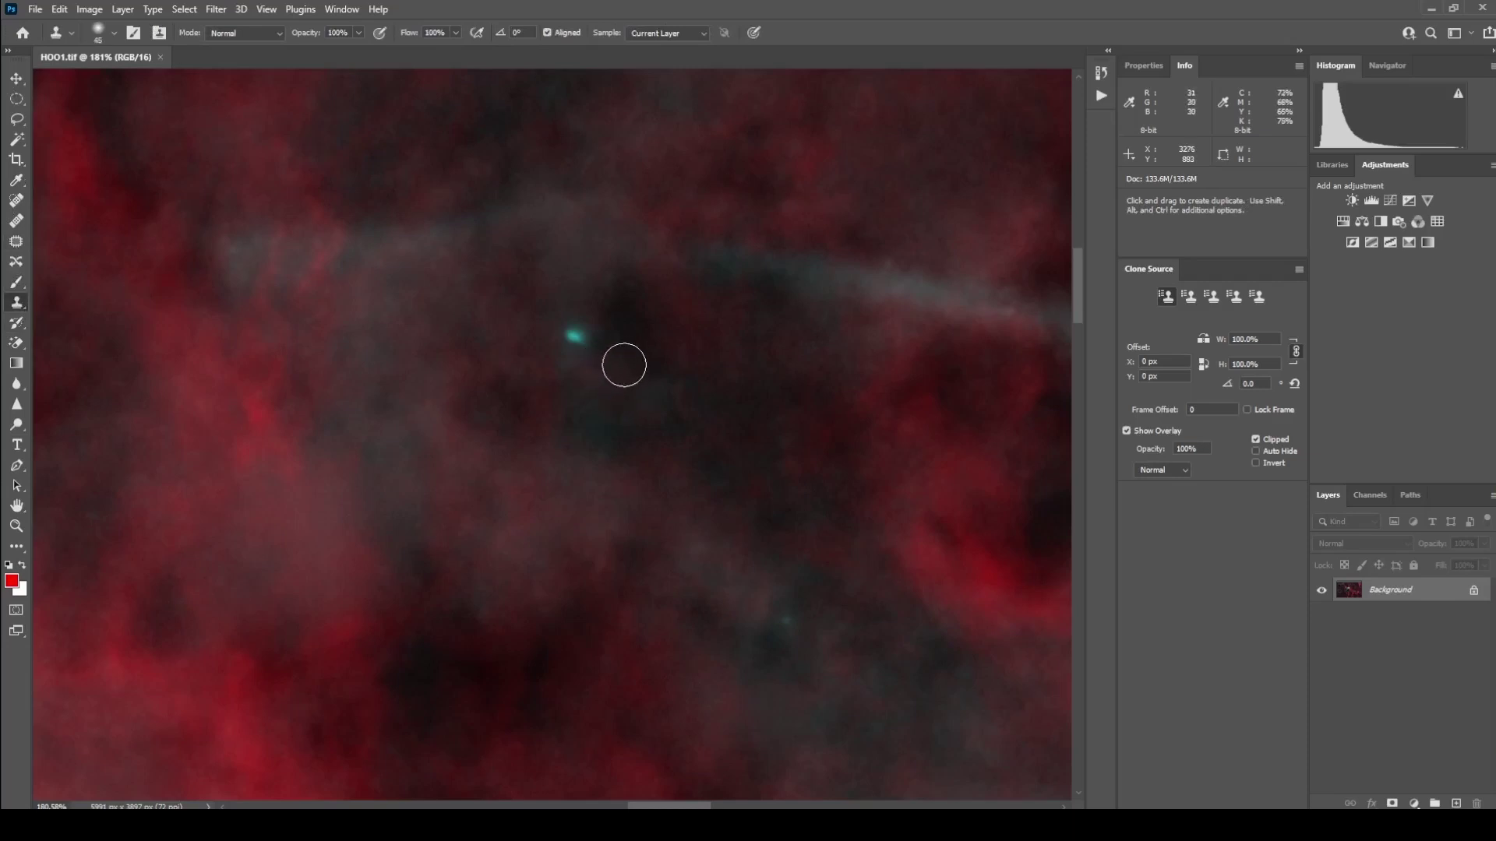
left_click(629, 349, "alt")
left_click(574, 336)
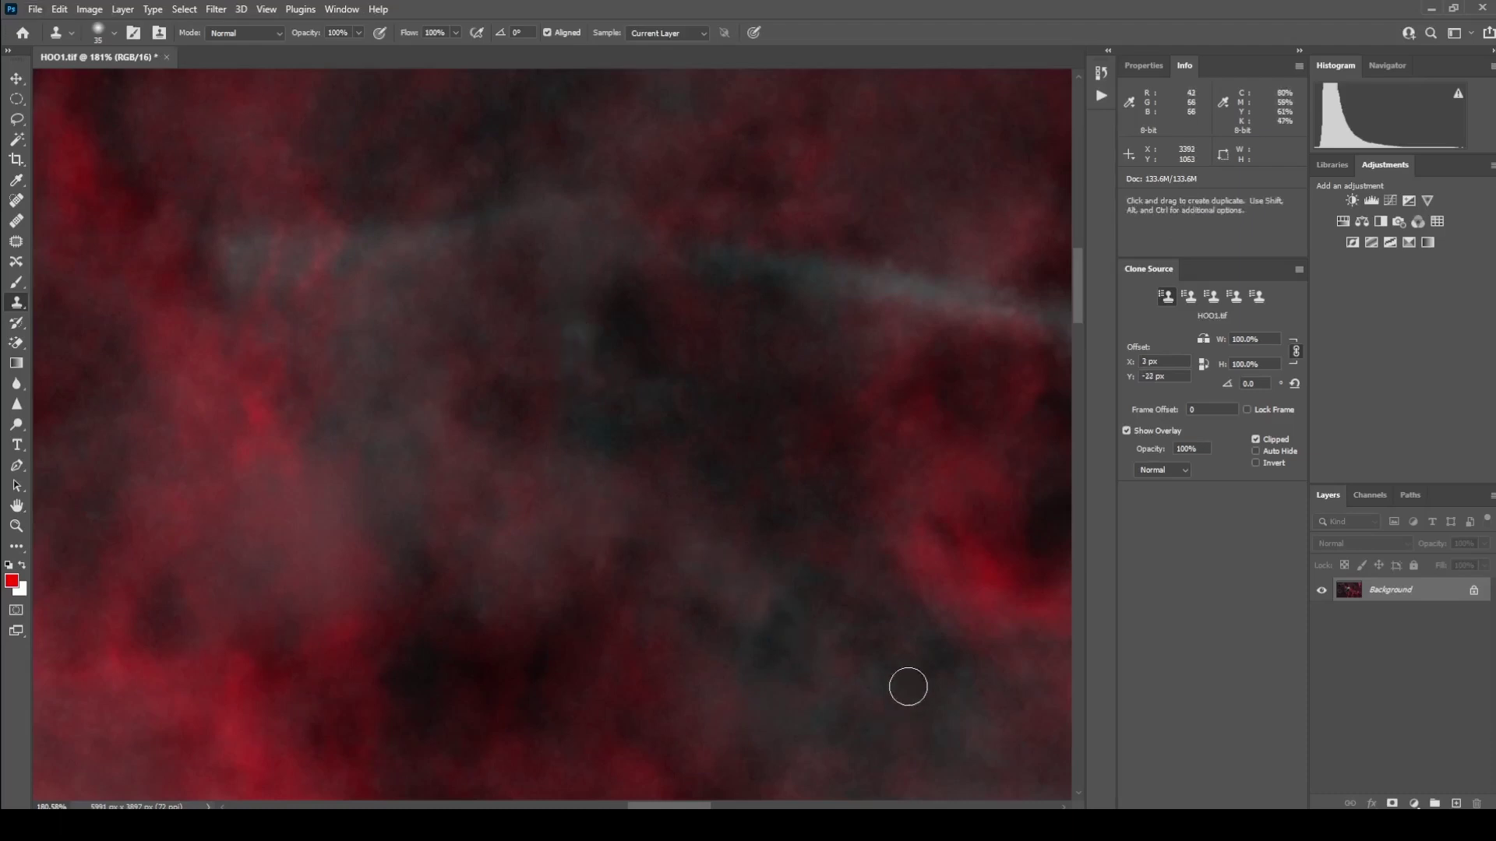
Inspect the right side and lower edge of the image for leftover star specks.
left_click_drag(851, 498, 176, 304)
scroll(595, 458, "down", 5)
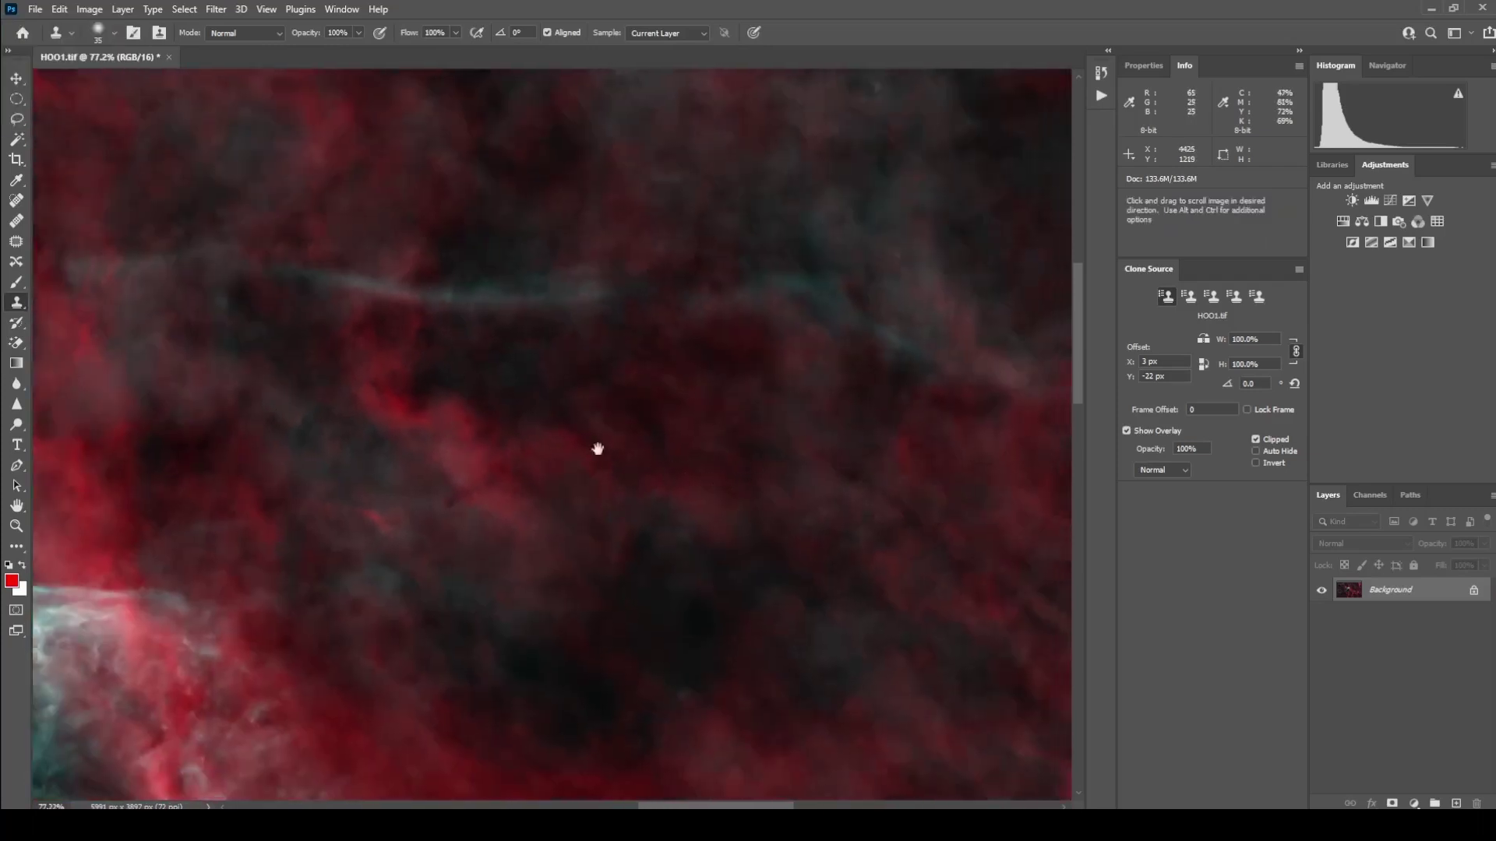
left_click_drag(598, 444, 257, 417)
left_click_drag(717, 414, 680, 771)
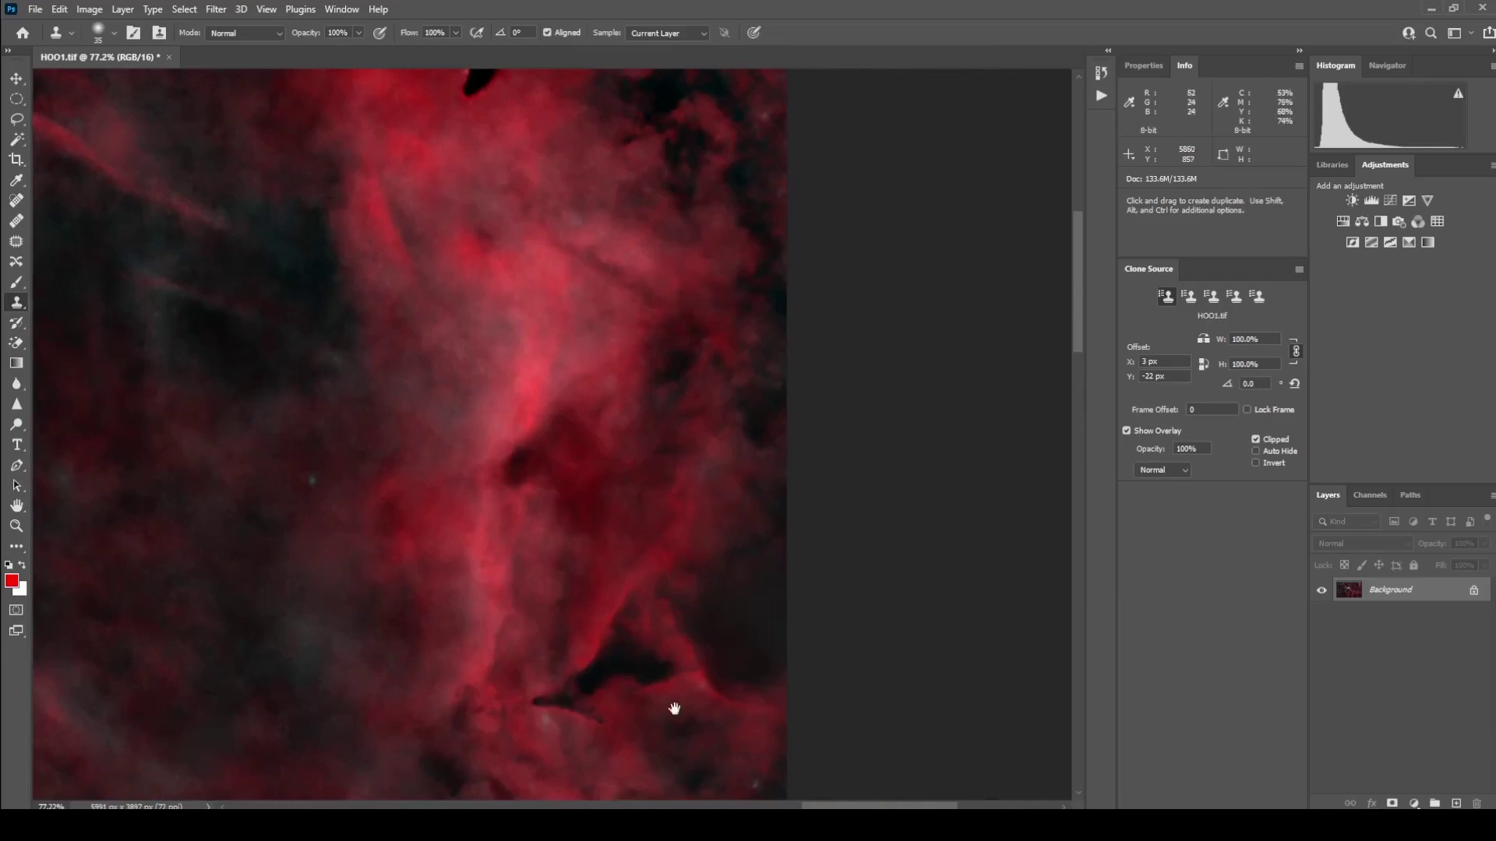
left_click_drag(675, 709, 655, 251)
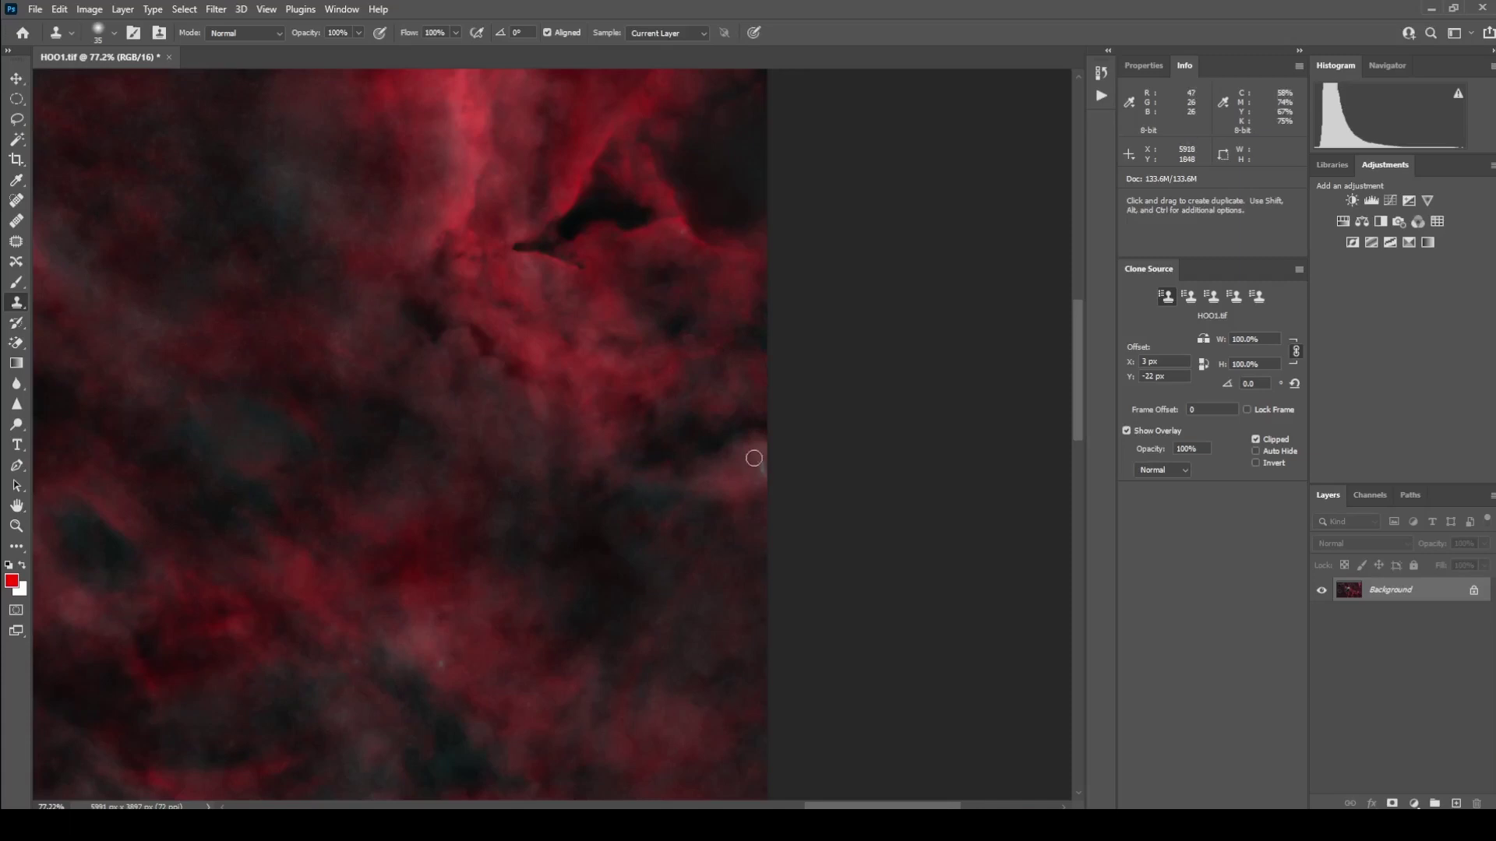
left_click_drag(778, 277, 507, 310)
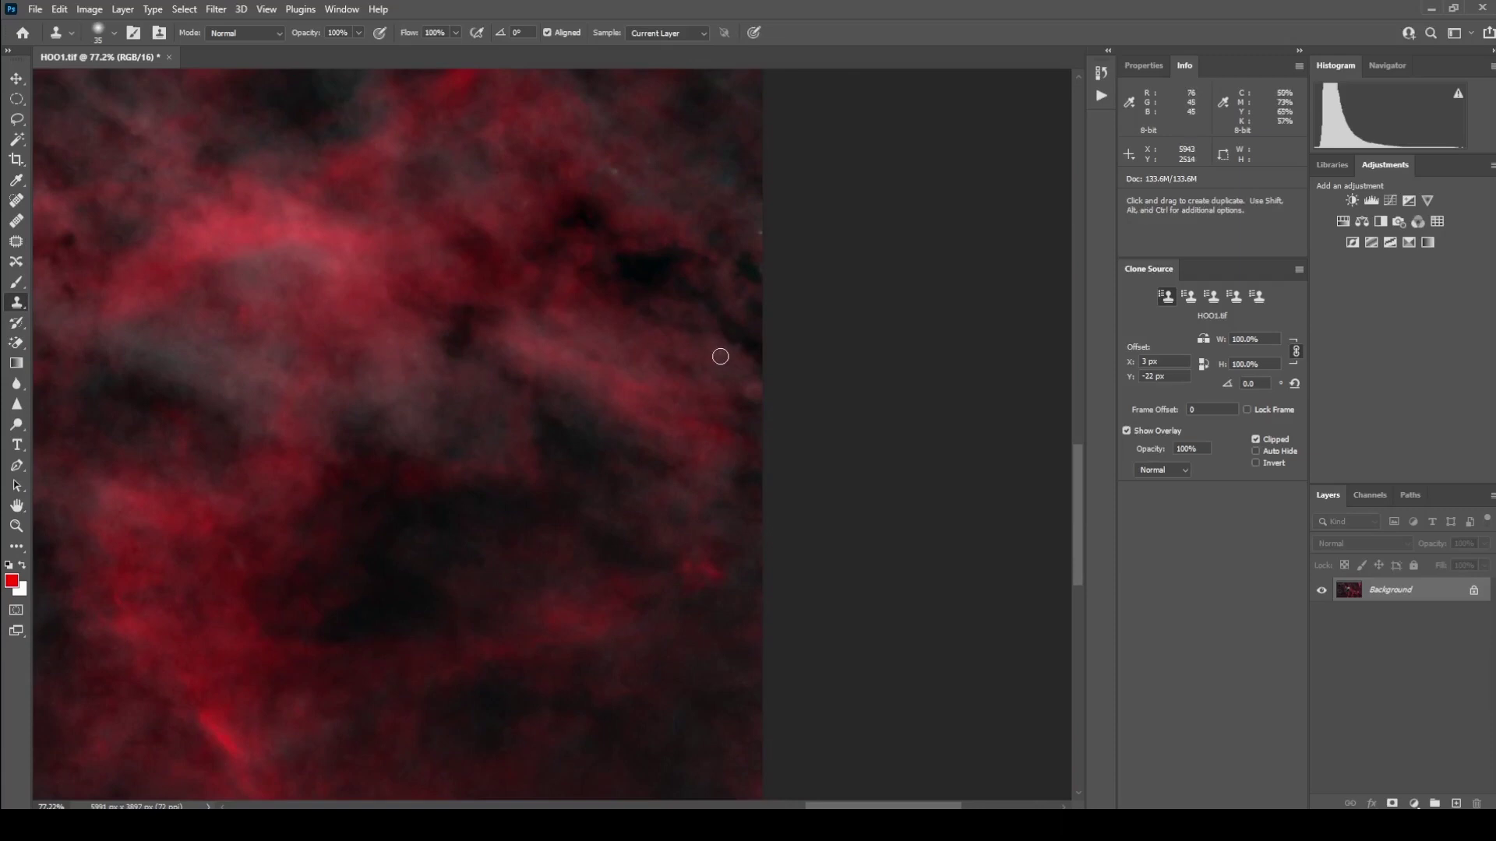
mouse_move(581, 296)
left_mouse_down()
mouse_move(437, 237)
mouse_move(494, 190)
mouse_move(584, 507)
mouse_move(684, 617)
left_mouse_up()
left_click(681, 589)
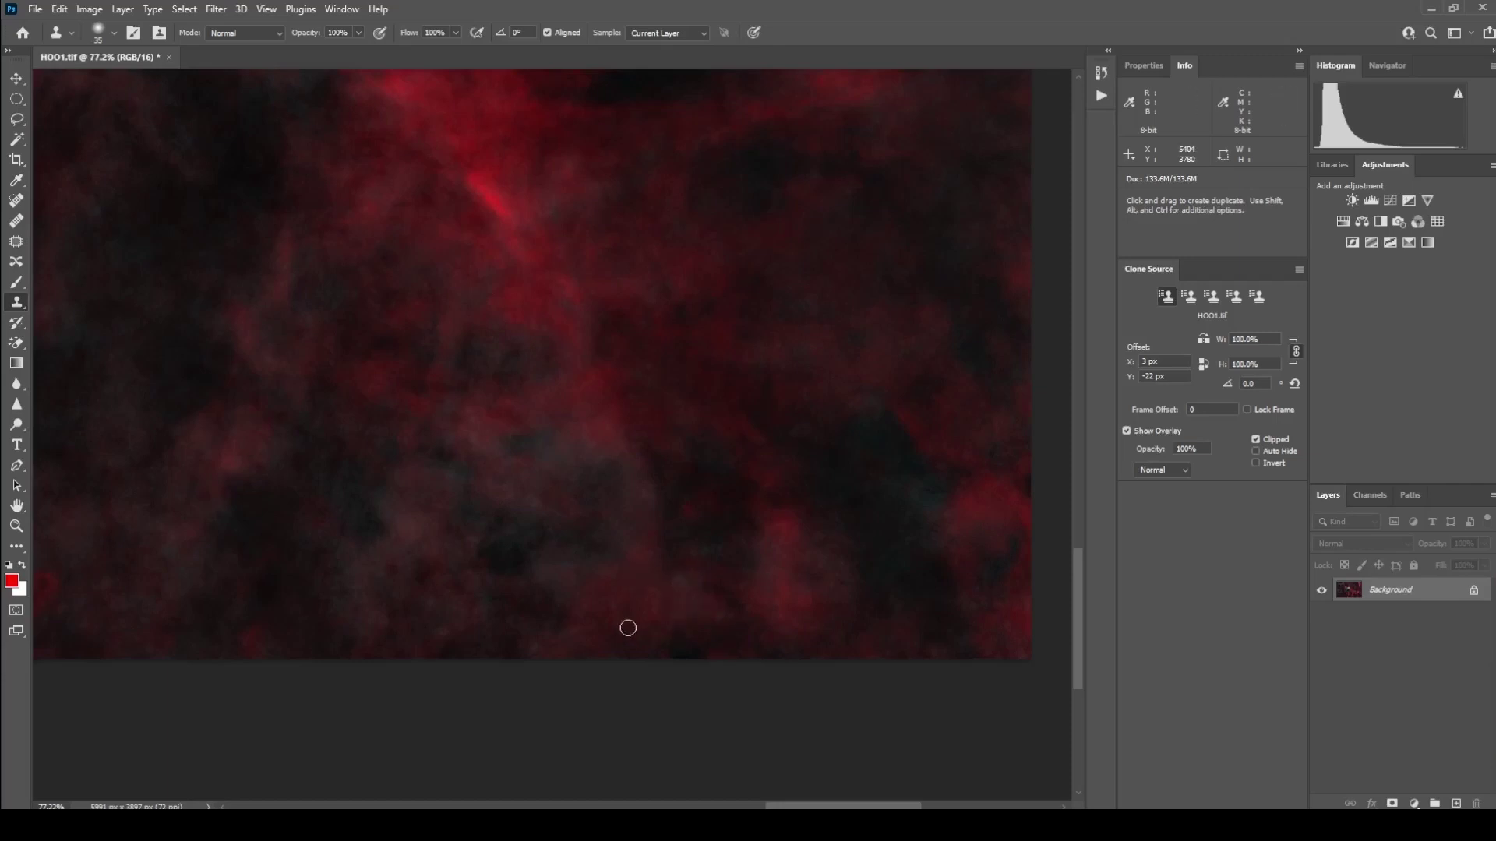
key("space")
mouse_move(317, 320)
left_mouse_down()
mouse_move(728, 357)
mouse_move(431, 382)
mouse_move(518, 428)
left_mouse_up()
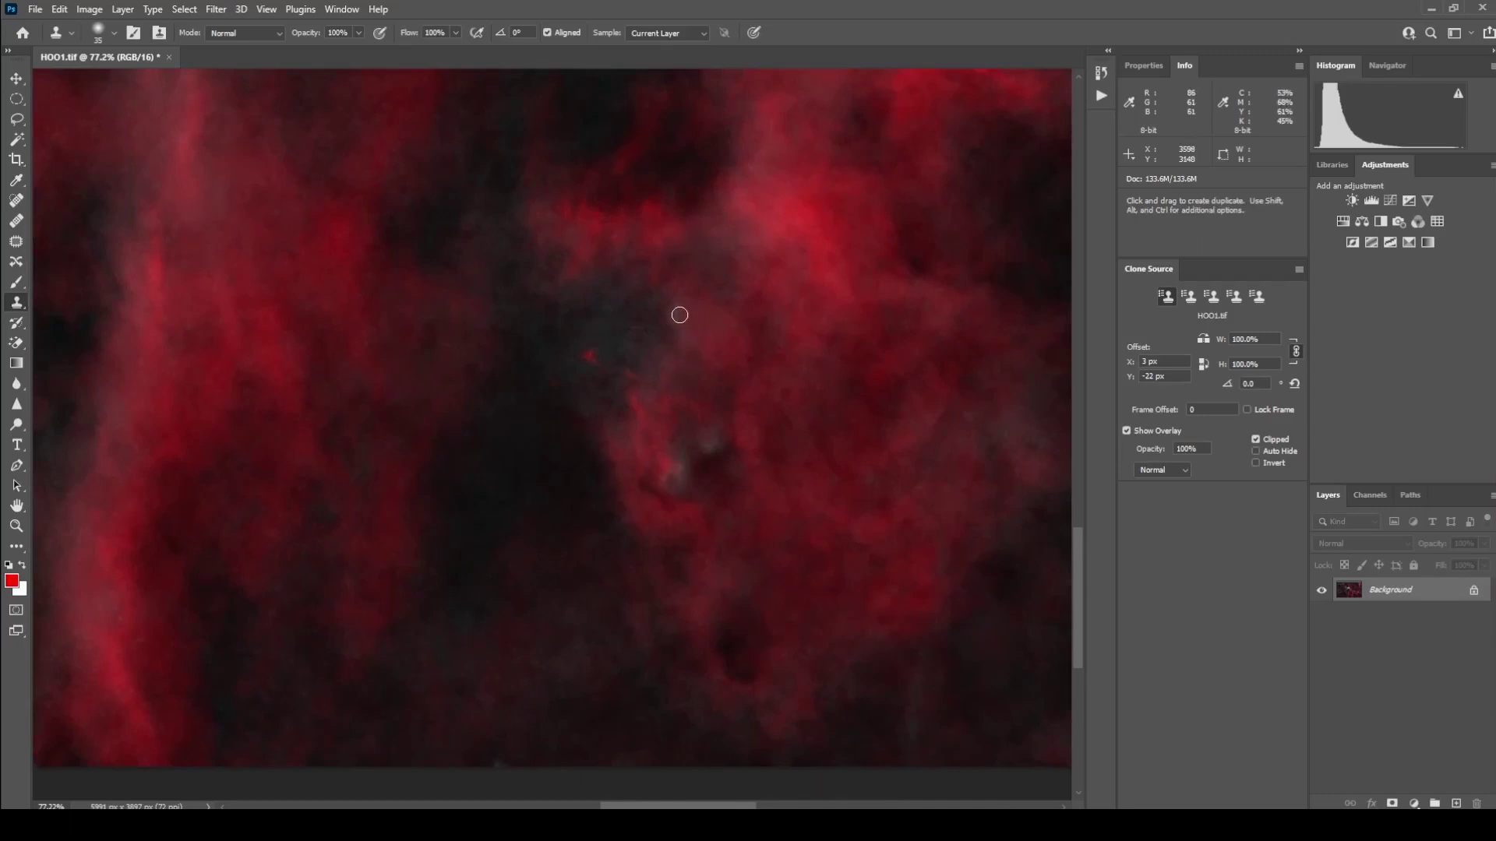
key("space")
left_click_drag(334, 494, 975, 564)
left_click_drag(291, 652, 568, 518)
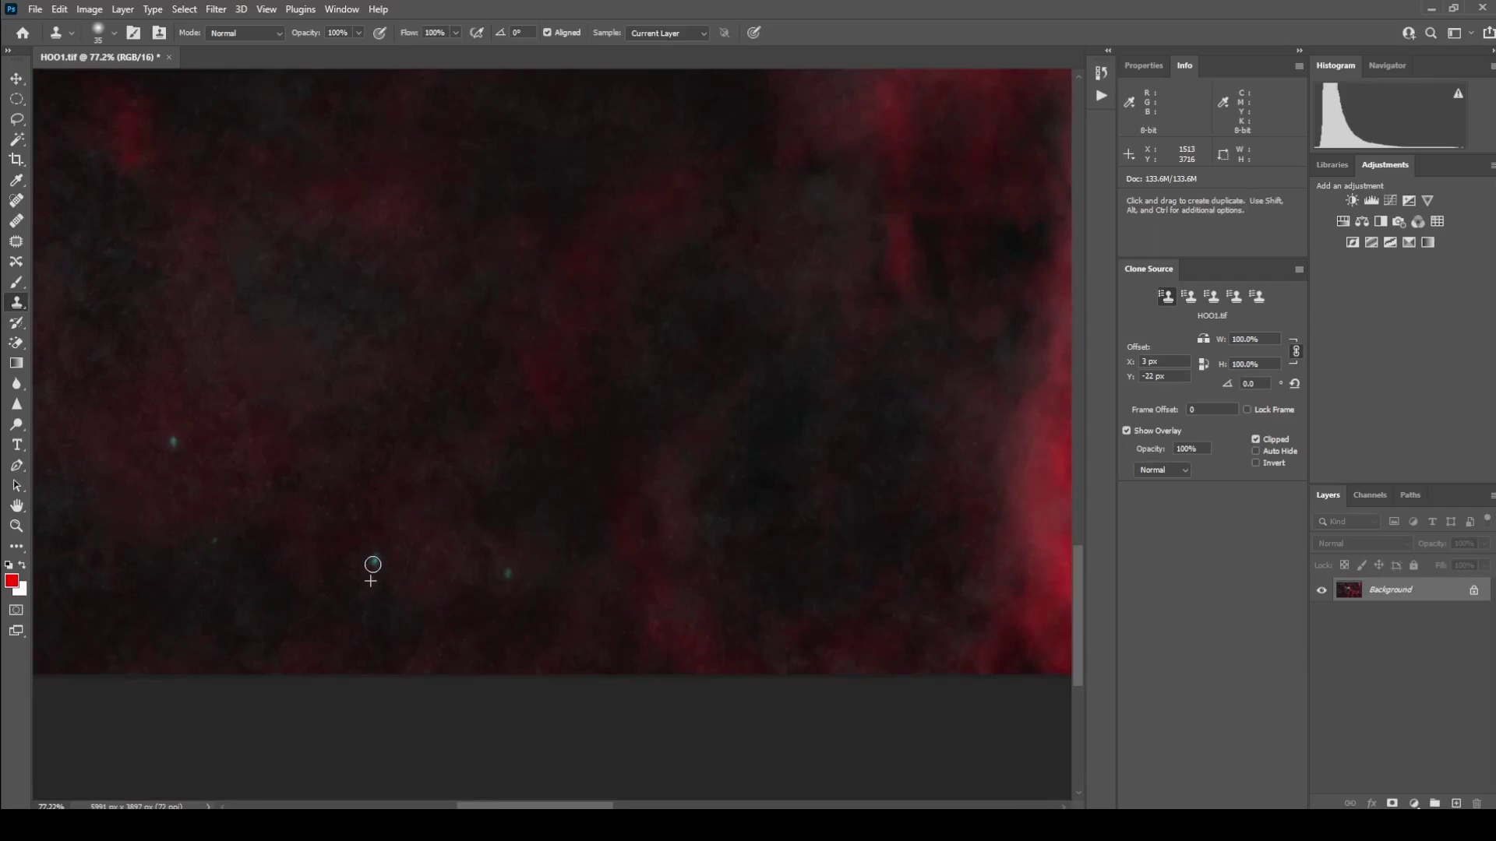
Clone out the small teal star specks in the dark lower-left area of the image.
left_click(376, 561)
left_click(507, 578)
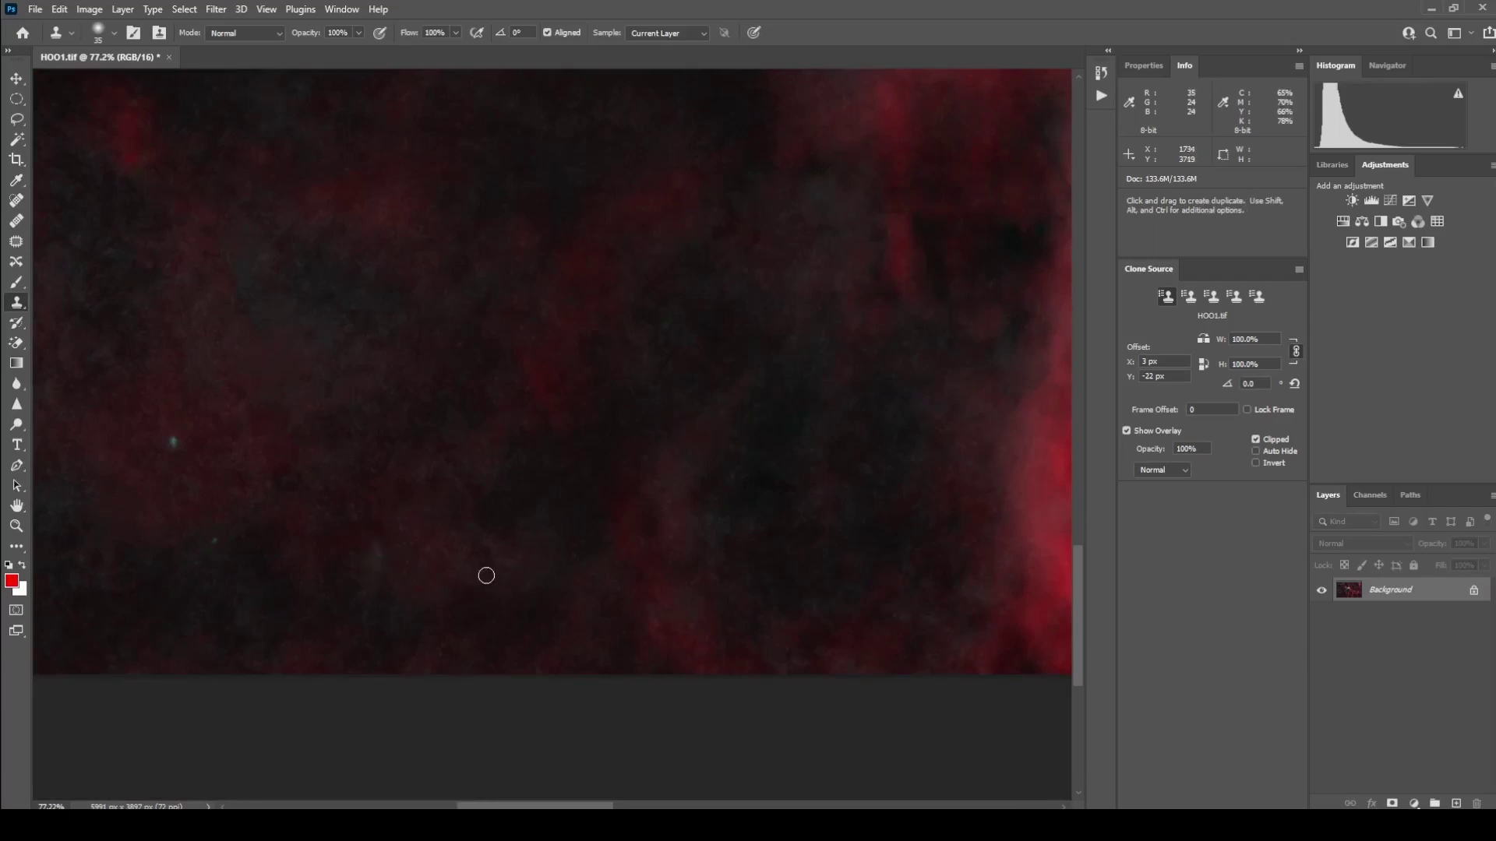
left_click(216, 540)
key("space")
left_click_drag(223, 504, 844, 561)
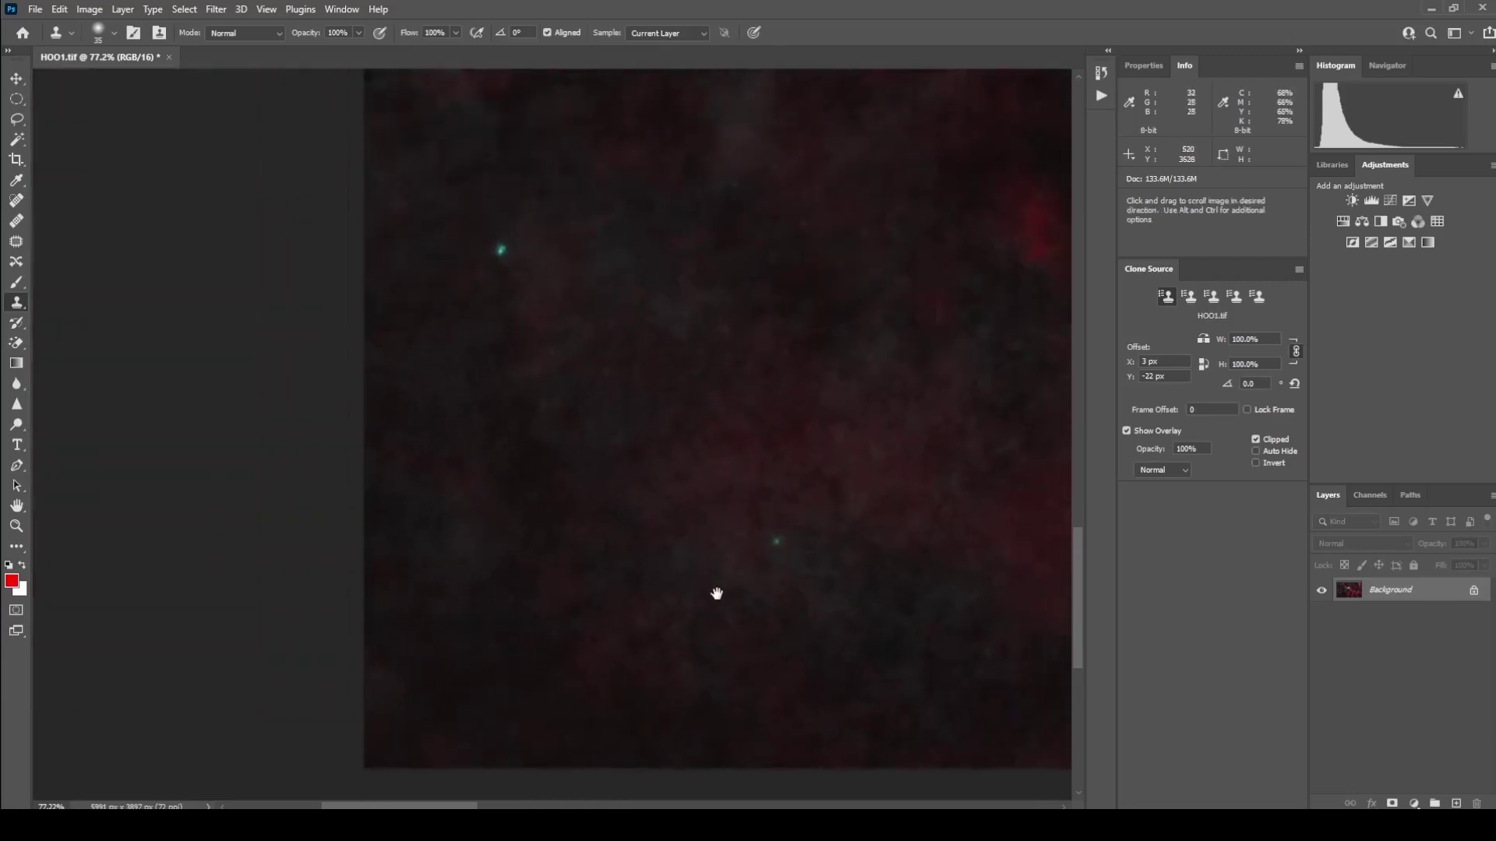
left_click(775, 540)
left_click(501, 250)
Check the left side of the image for remaining star specks and review the whole picture.
key("space")
left_click_drag(741, 631, 678, 701)
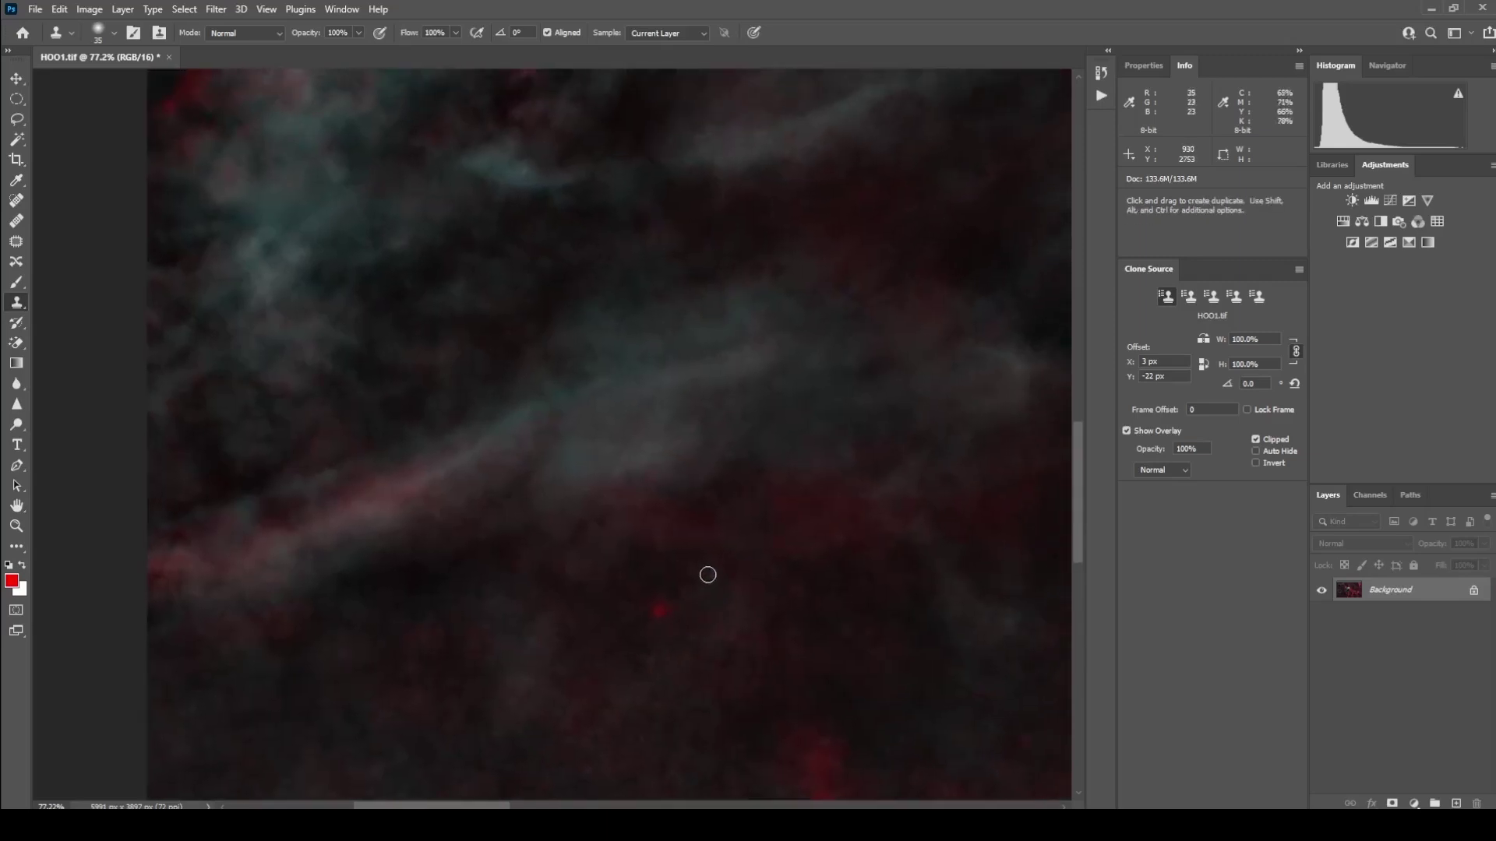
key("space")
left_click_drag(857, 506, 804, 637)
left_click_drag(779, 187, 791, 374)
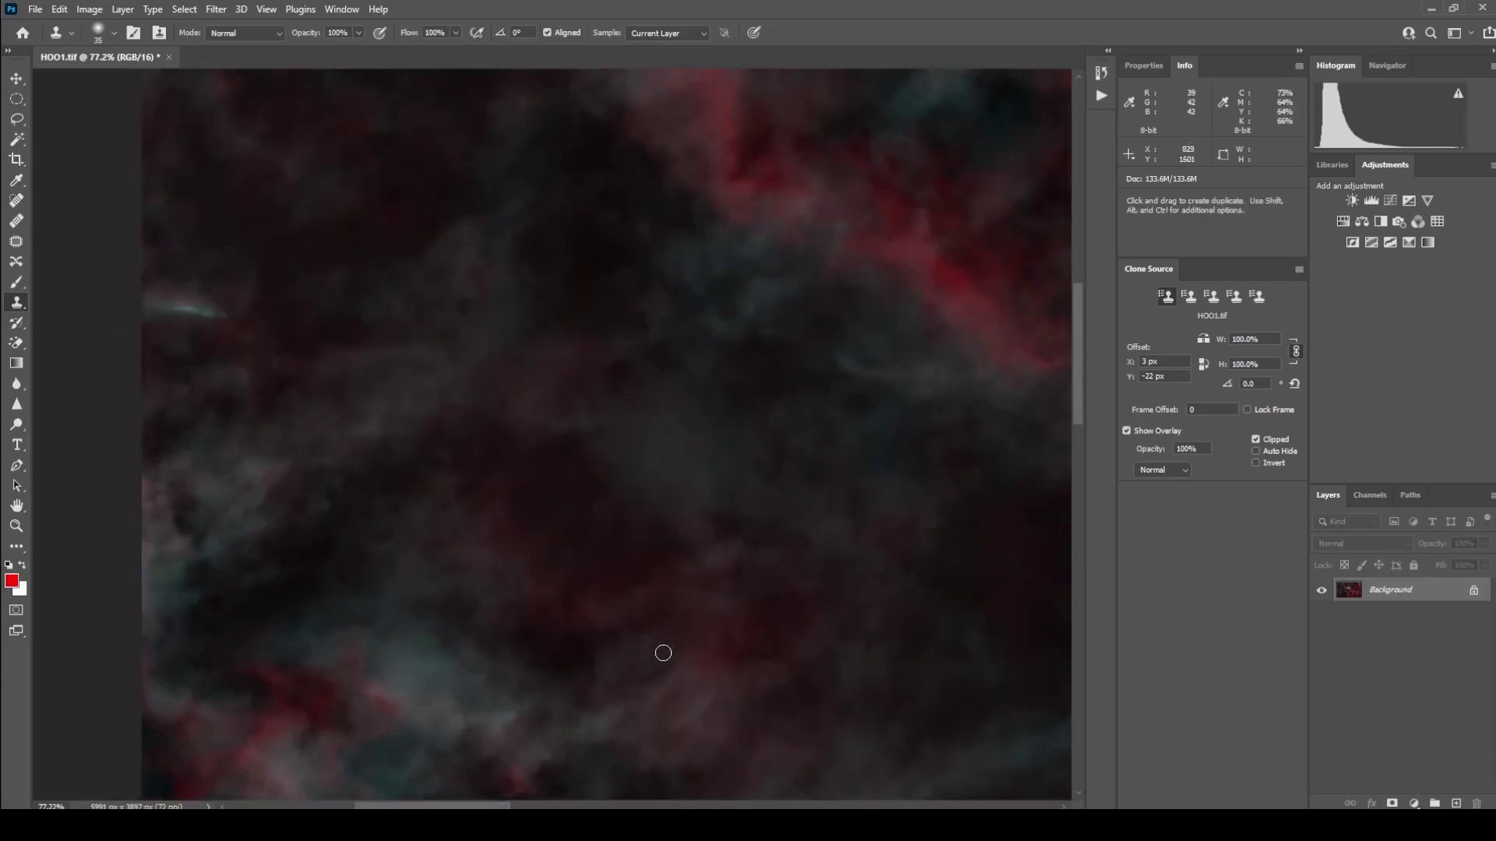
key("space")
mouse_move(694, 708)
left_mouse_down()
mouse_move(688, 260)
mouse_move(738, 671)
mouse_move(530, 424)
mouse_move(755, 627)
mouse_move(628, 453)
mouse_move(702, 561)
mouse_move(718, 540)
mouse_move(584, 553)
mouse_move(594, 618)
mouse_move(558, 294)
mouse_move(605, 437)
mouse_move(906, 409)
mouse_move(444, 350)
mouse_move(479, 478)
mouse_move(574, 500)
mouse_move(507, 467)
mouse_move(524, 444)
left_mouse_up()
scroll(527, 450, "down", 6)
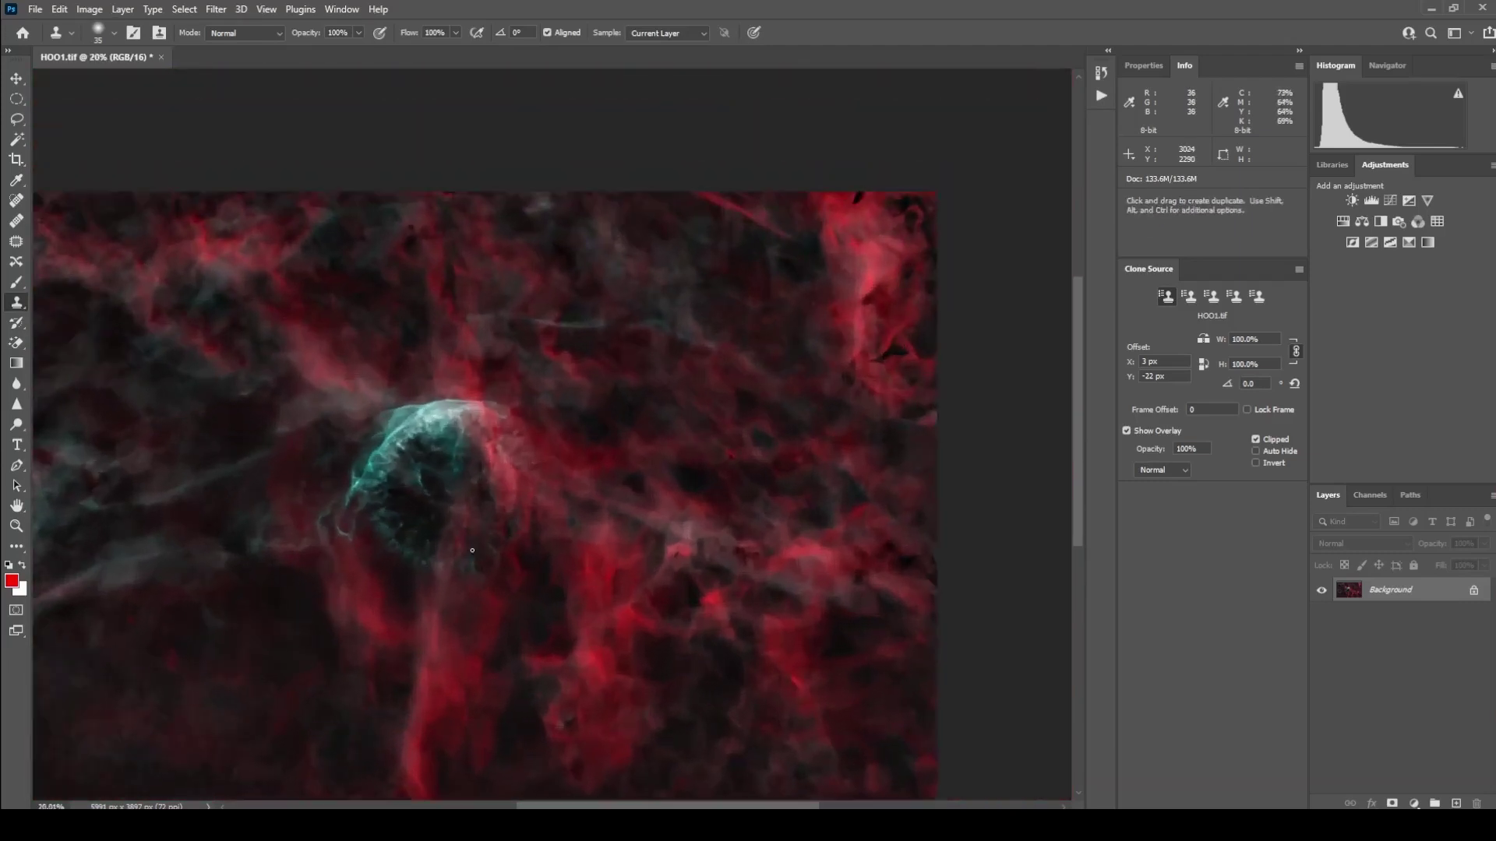
left_click_drag(470, 547, 563, 532)
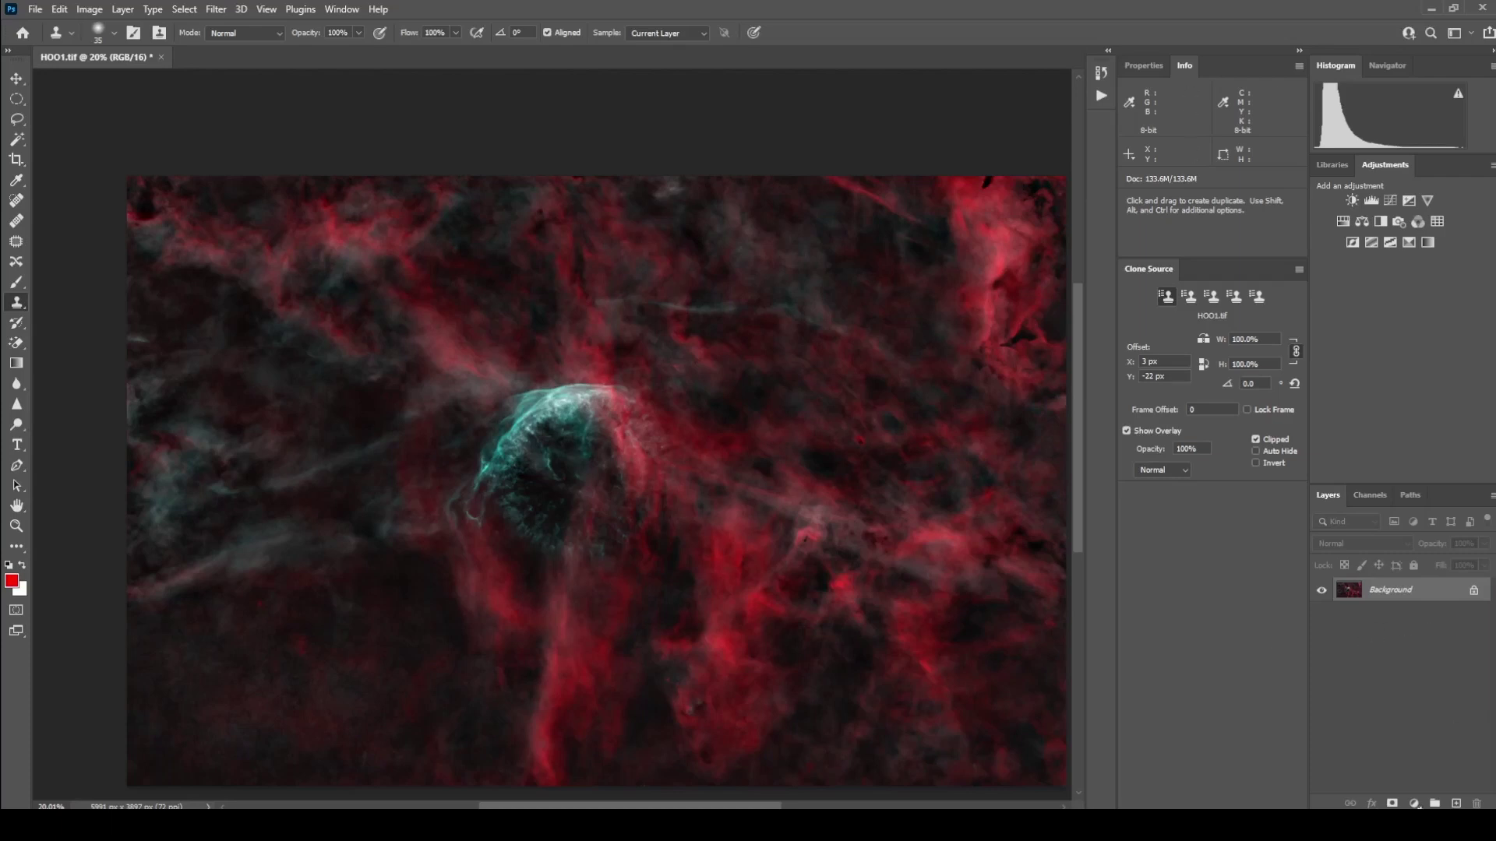
Duplicate the Background layer and add a Selective Color adjustment layer above the copy.
key("ctrl+j")
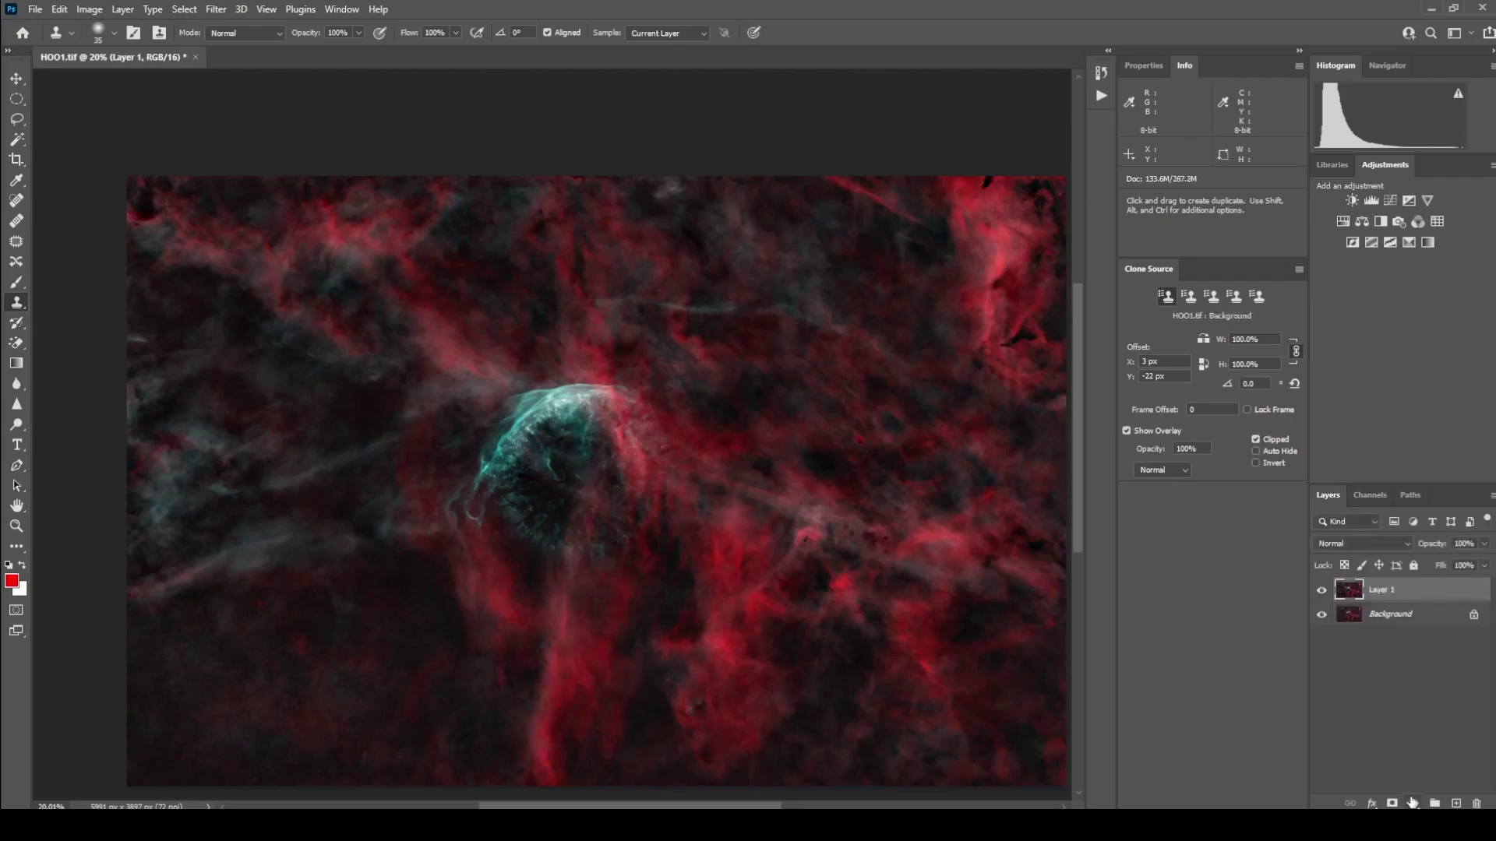
left_click(1414, 803)
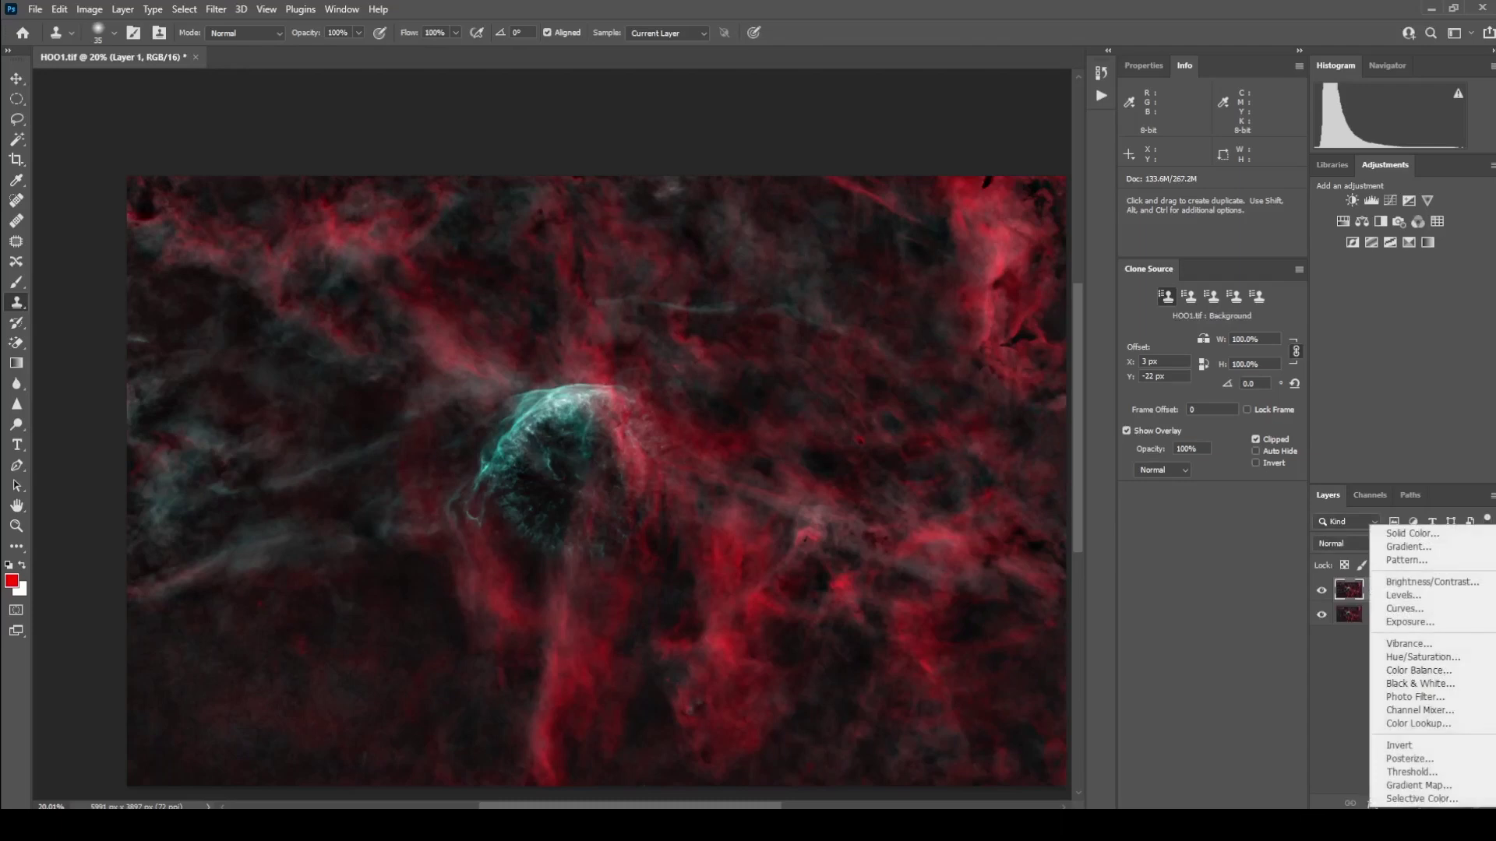
left_click(1395, 791)
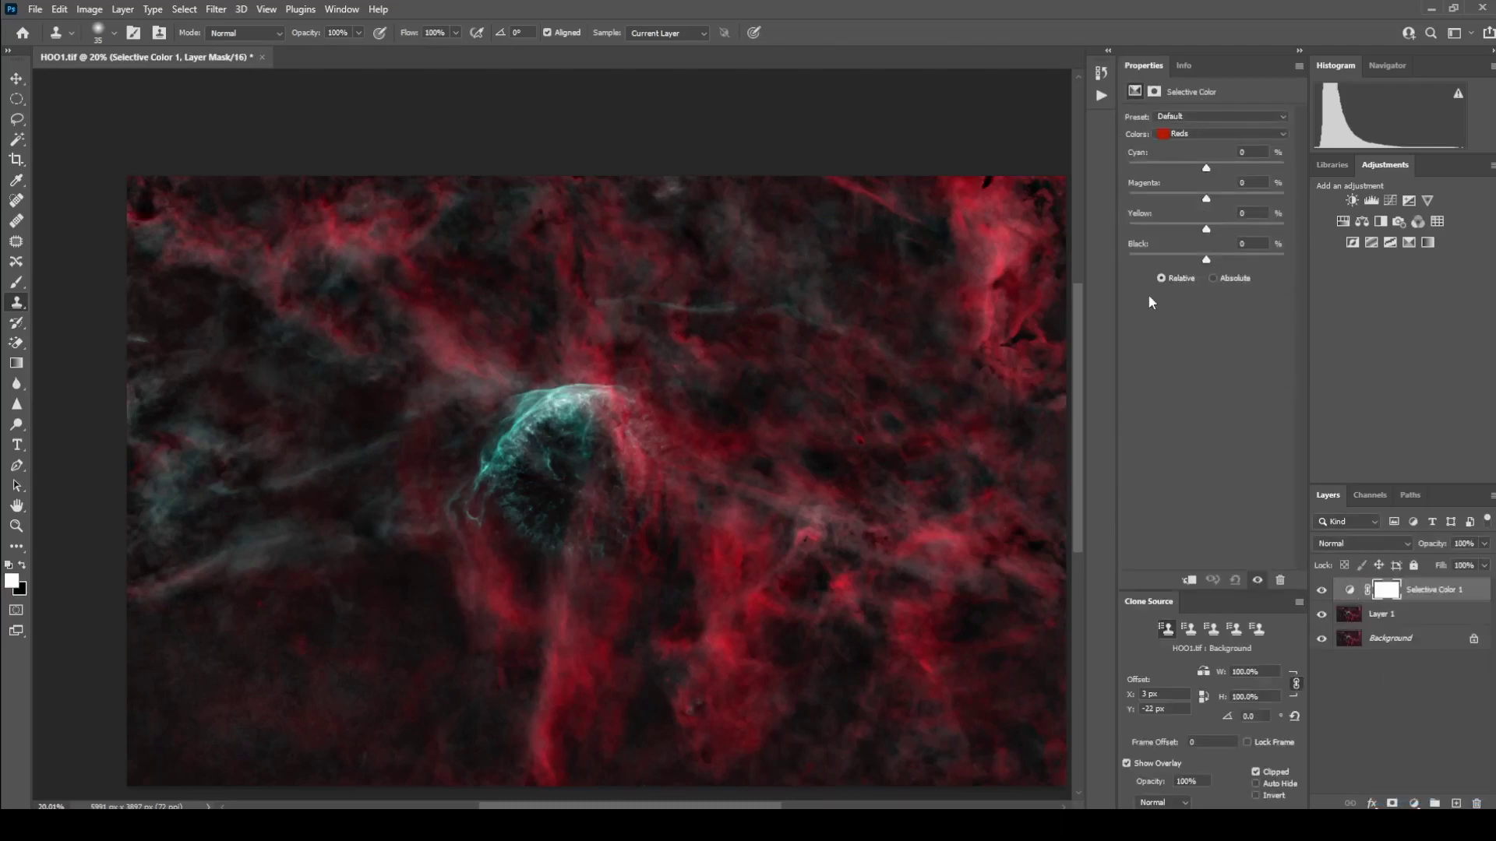
In the Selective Color adjustment, set the reds to cyan -100, magenta +33, yellow +54 and black +18.
left_click_drag(1206, 171, 1082, 181)
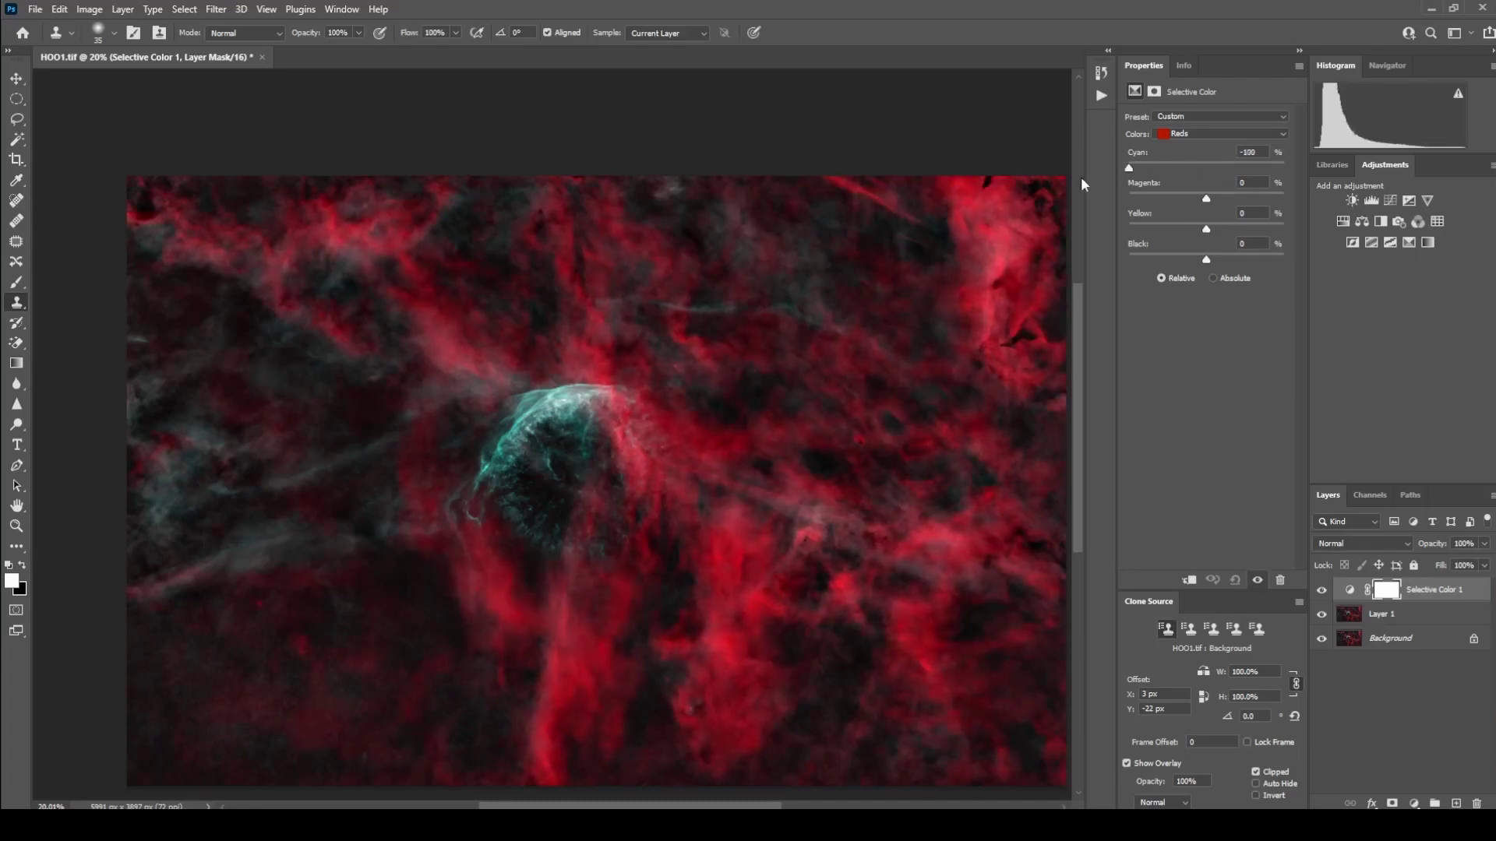
mouse_move(1206, 199)
left_mouse_down()
mouse_move(1183, 199)
mouse_move(1232, 200)
mouse_move(1203, 200)
mouse_move(1220, 202)
mouse_move(1171, 228)
mouse_move(1249, 224)
mouse_move(1237, 201)
mouse_move(1267, 196)
mouse_move(1209, 190)
mouse_move(1223, 190)
left_mouse_up()
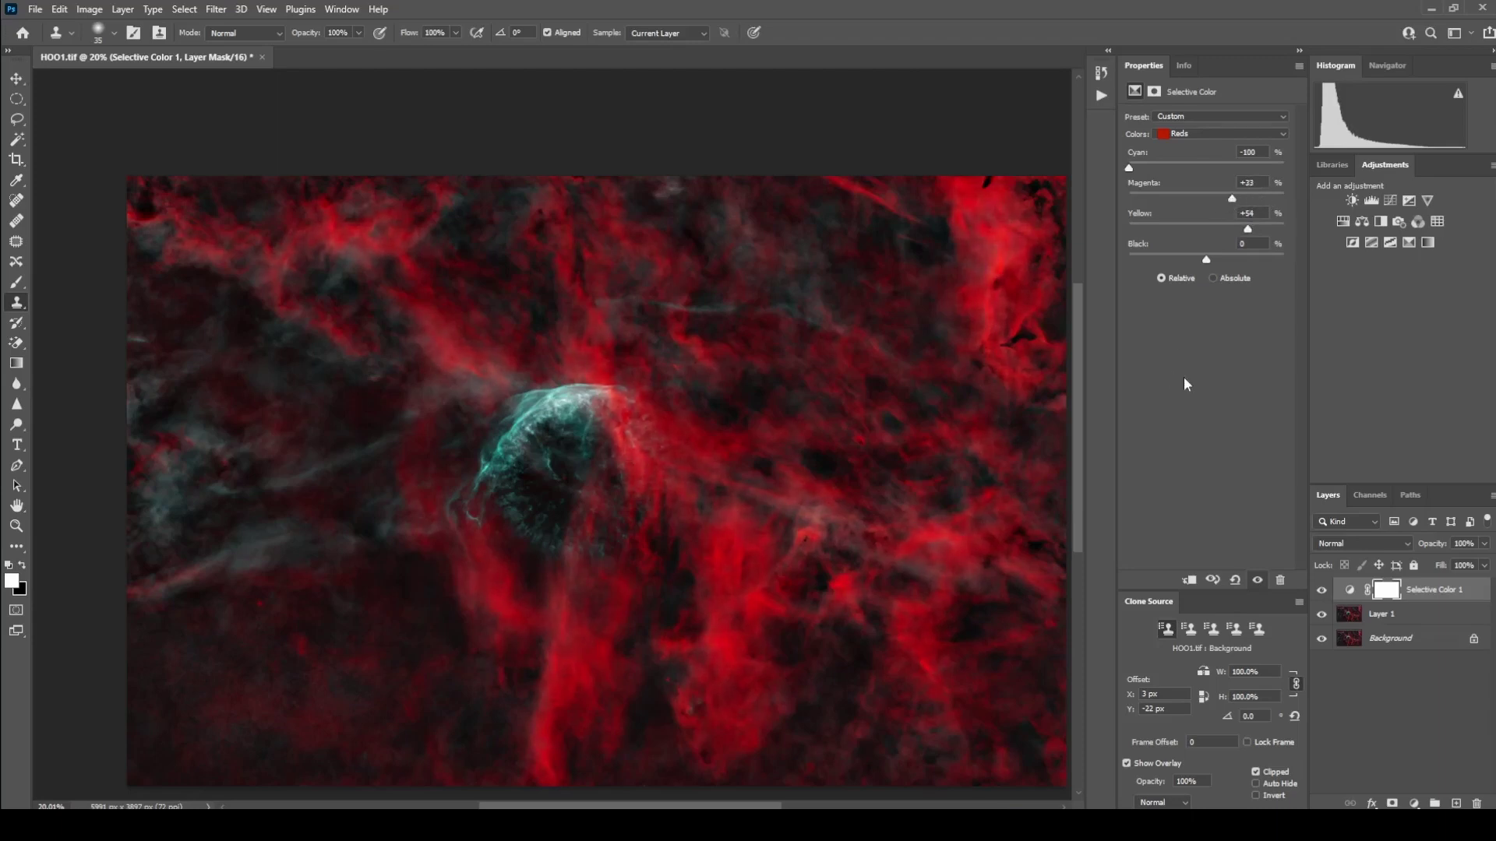
mouse_move(1207, 259)
left_mouse_down()
mouse_move(1194, 260)
mouse_move(1222, 266)
left_mouse_up()
Add a Hue/Saturation adjustment layer, set the reds' hue to -1 and raise their saturation slightly.
left_click(1414, 803)
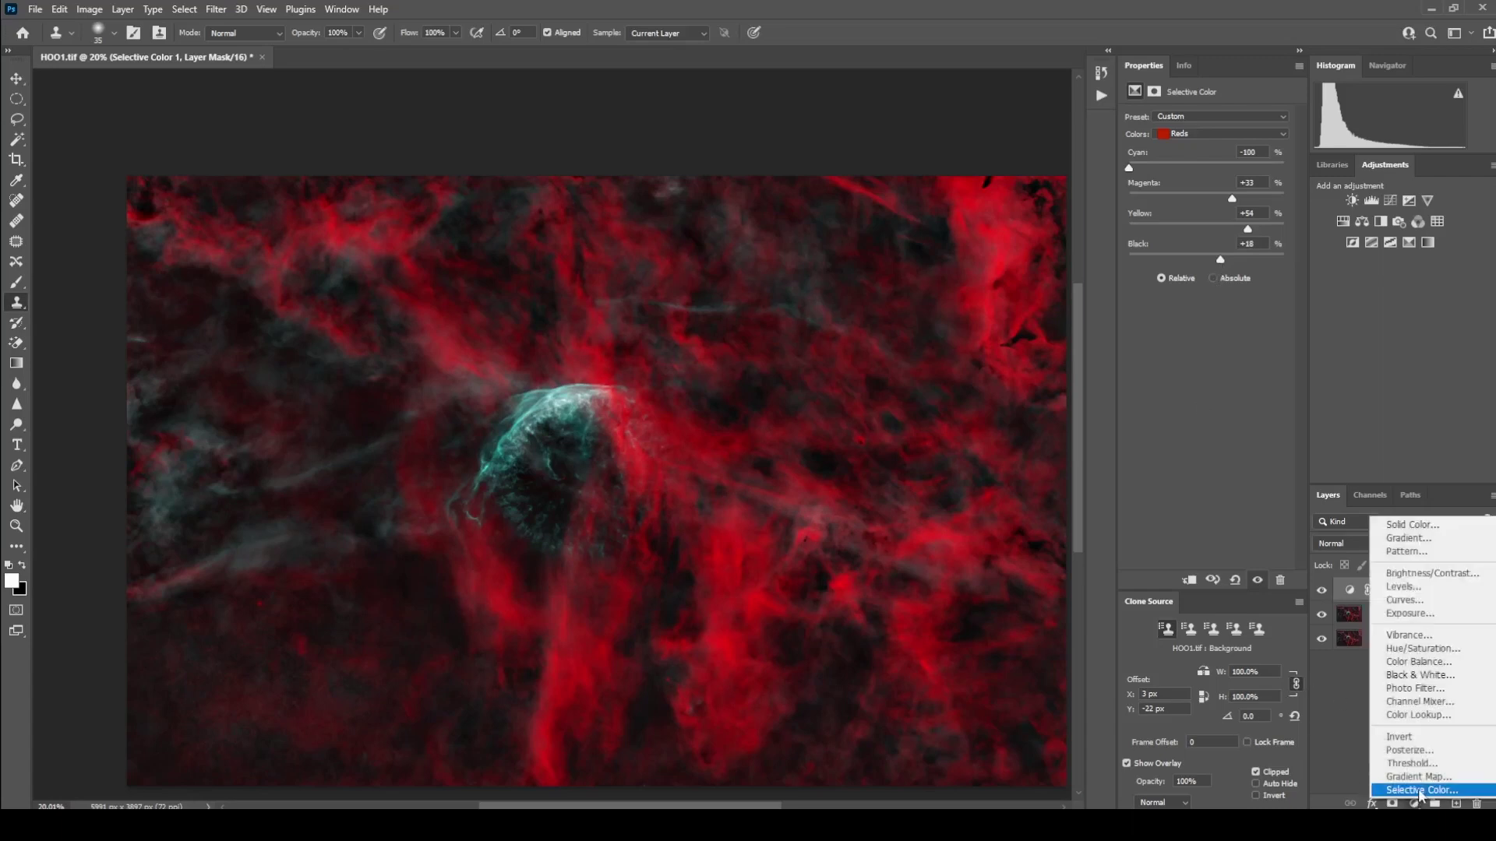
left_click(1422, 648)
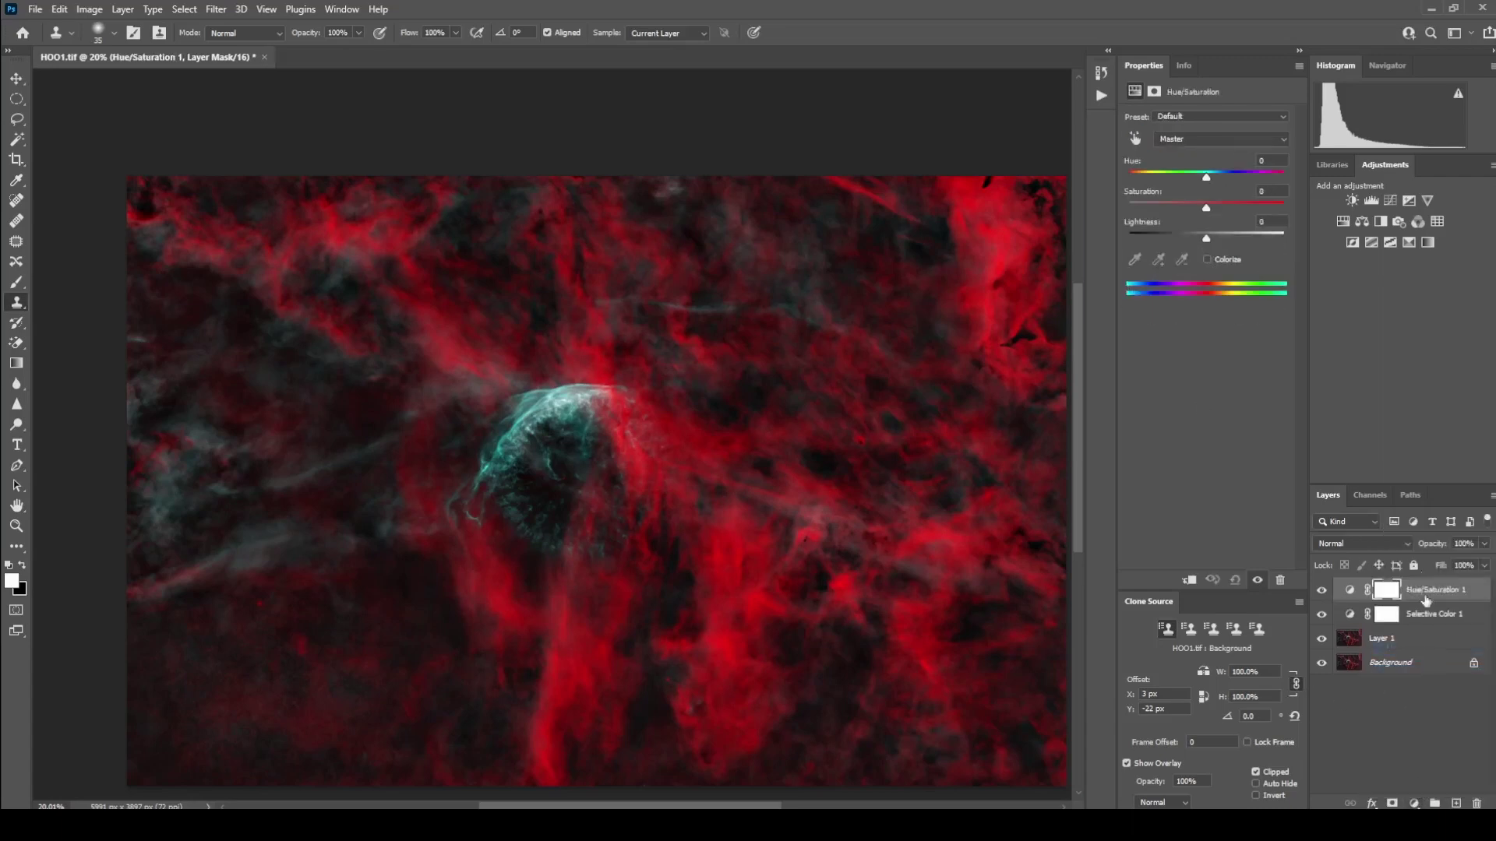
left_click(1203, 137)
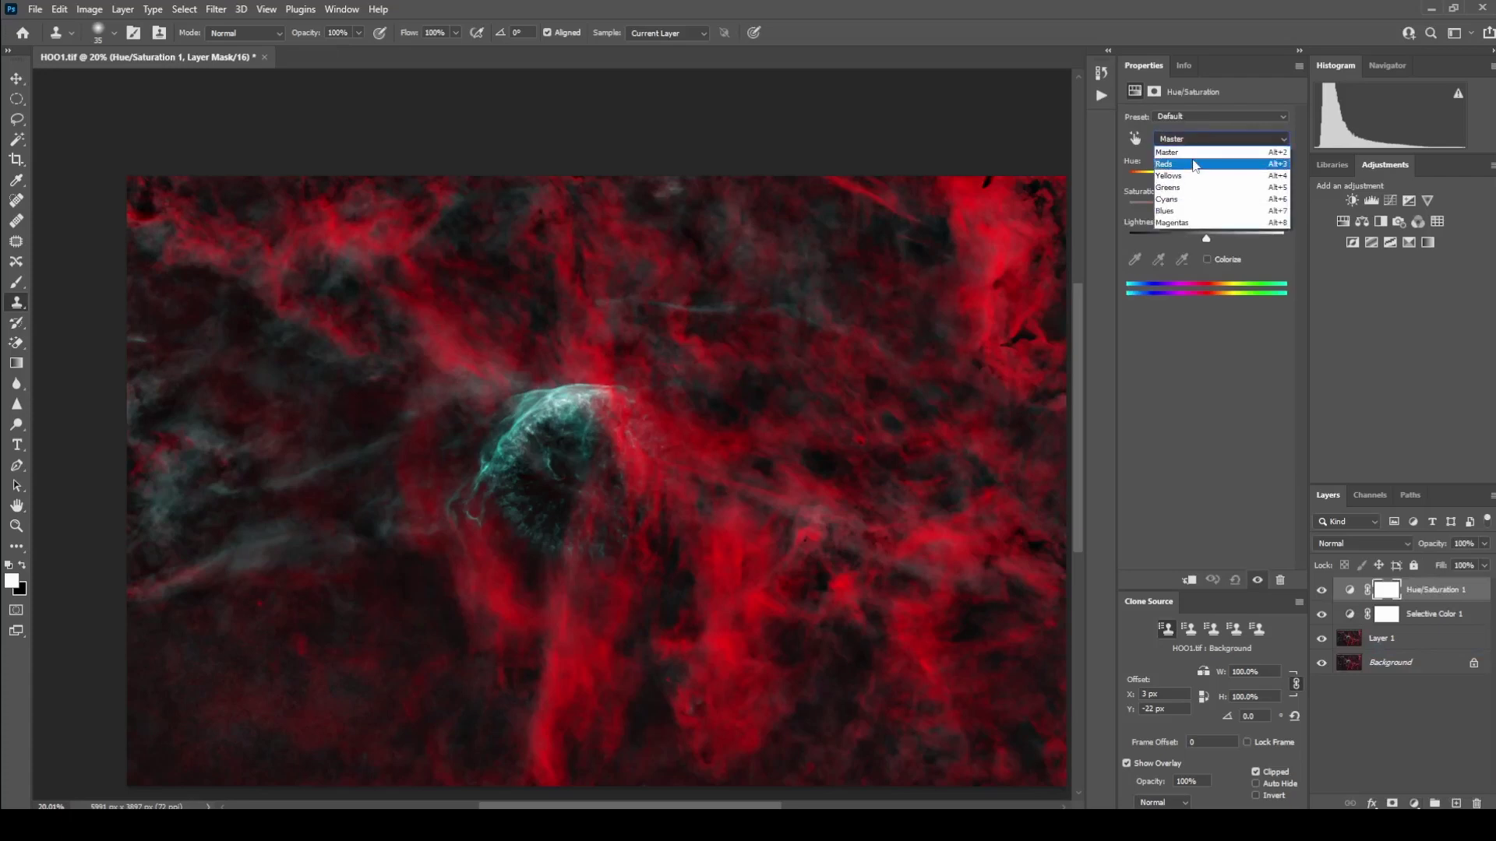
left_click(1195, 165)
left_click_drag(1207, 182, 1206, 181)
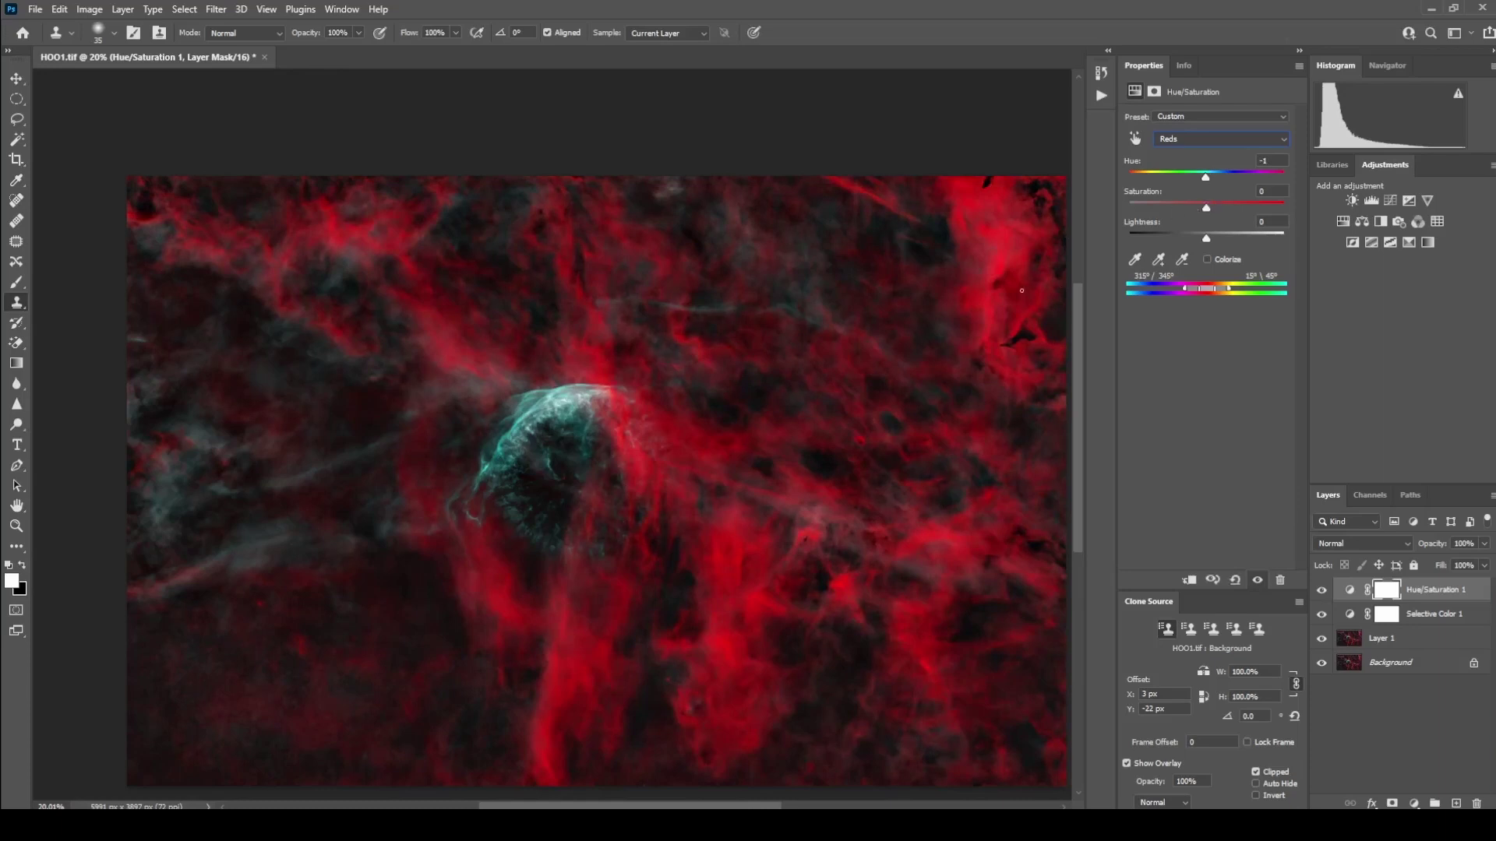
mouse_move(1207, 206)
left_mouse_down()
mouse_move(1226, 207)
mouse_move(1213, 207)
left_mouse_up()
Merge the Selective Color and Hue/Saturation adjustment layers down into Layer 1.
right_click(1431, 595)
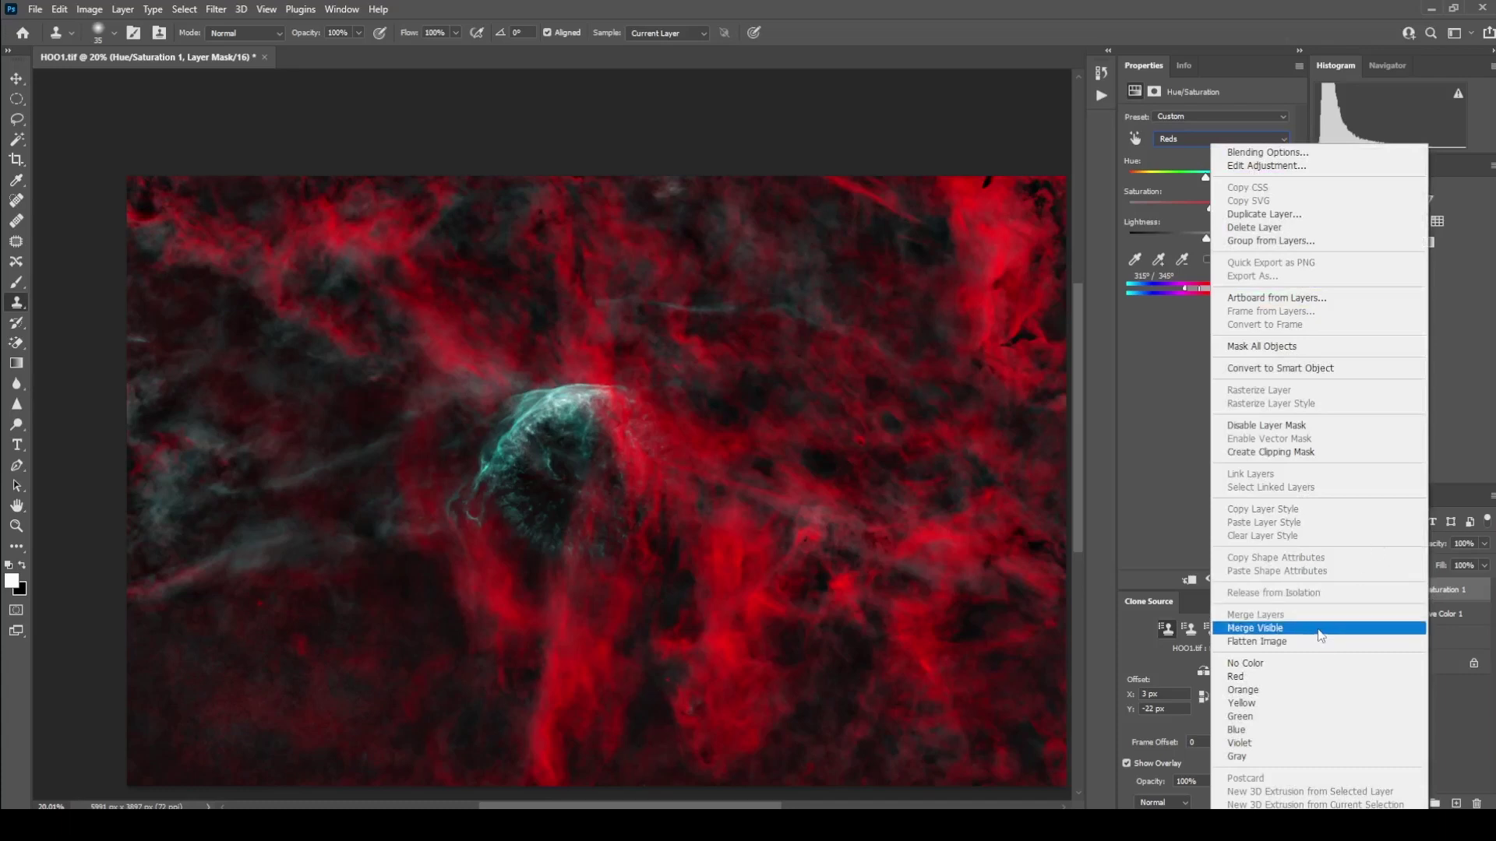
left_click(1456, 680)
left_click(1416, 624)
right_click(1426, 623)
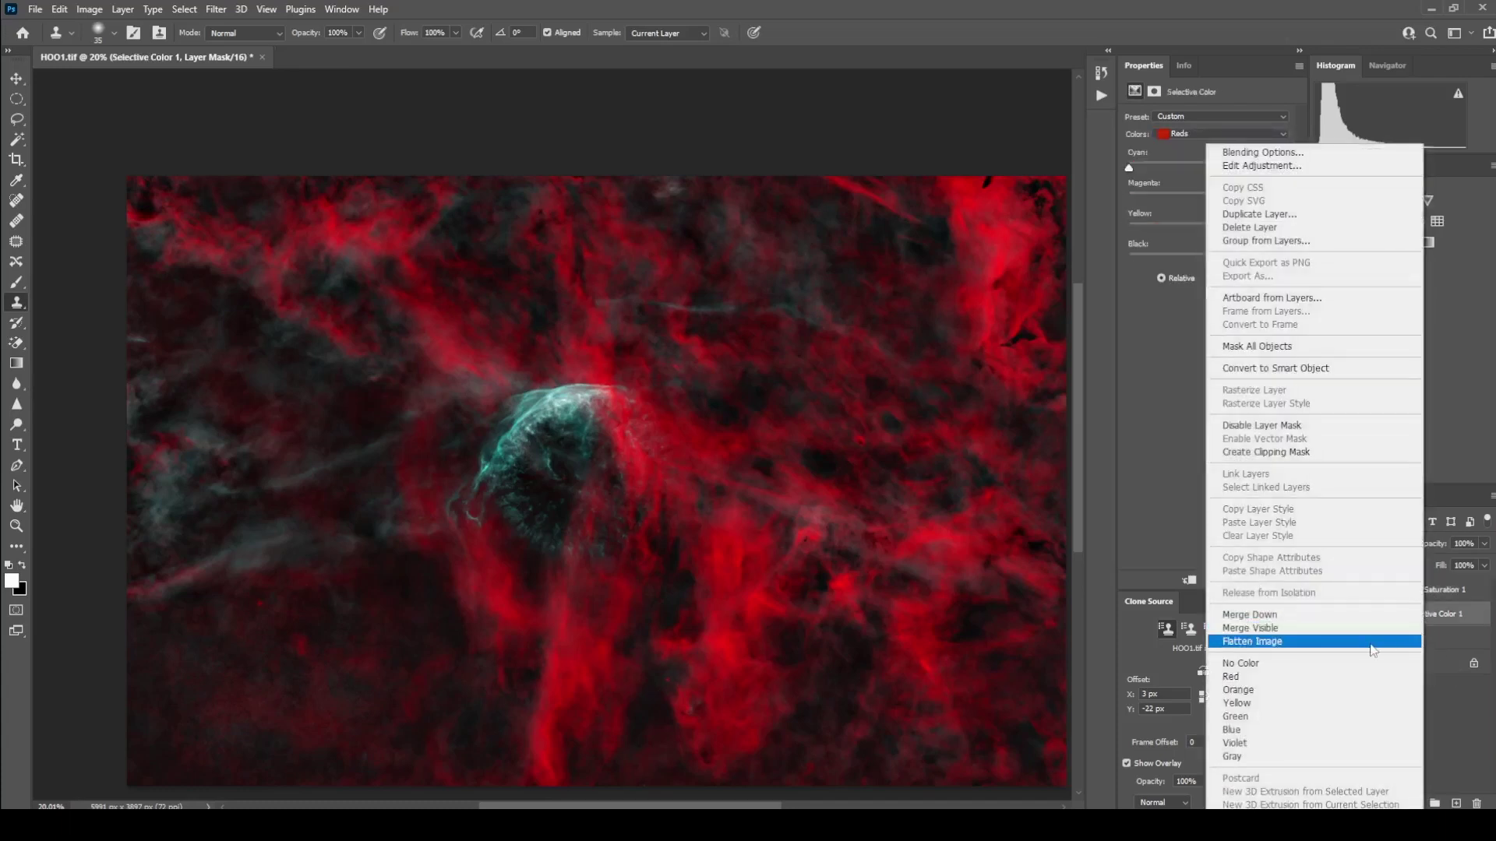
left_click(1414, 615)
left_click(1417, 601)
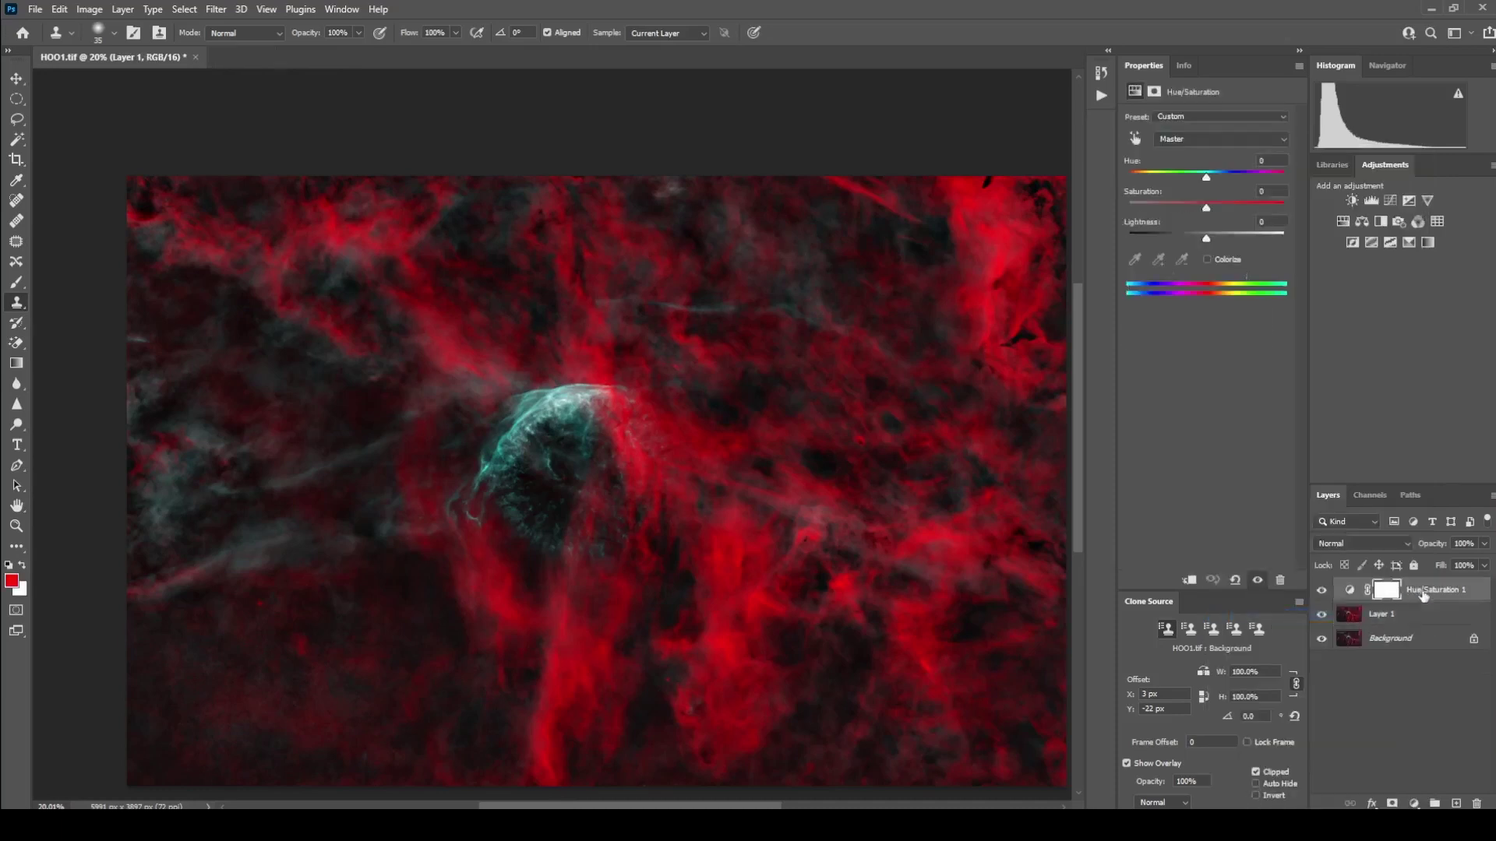
right_click(1416, 602)
left_click(1373, 617)
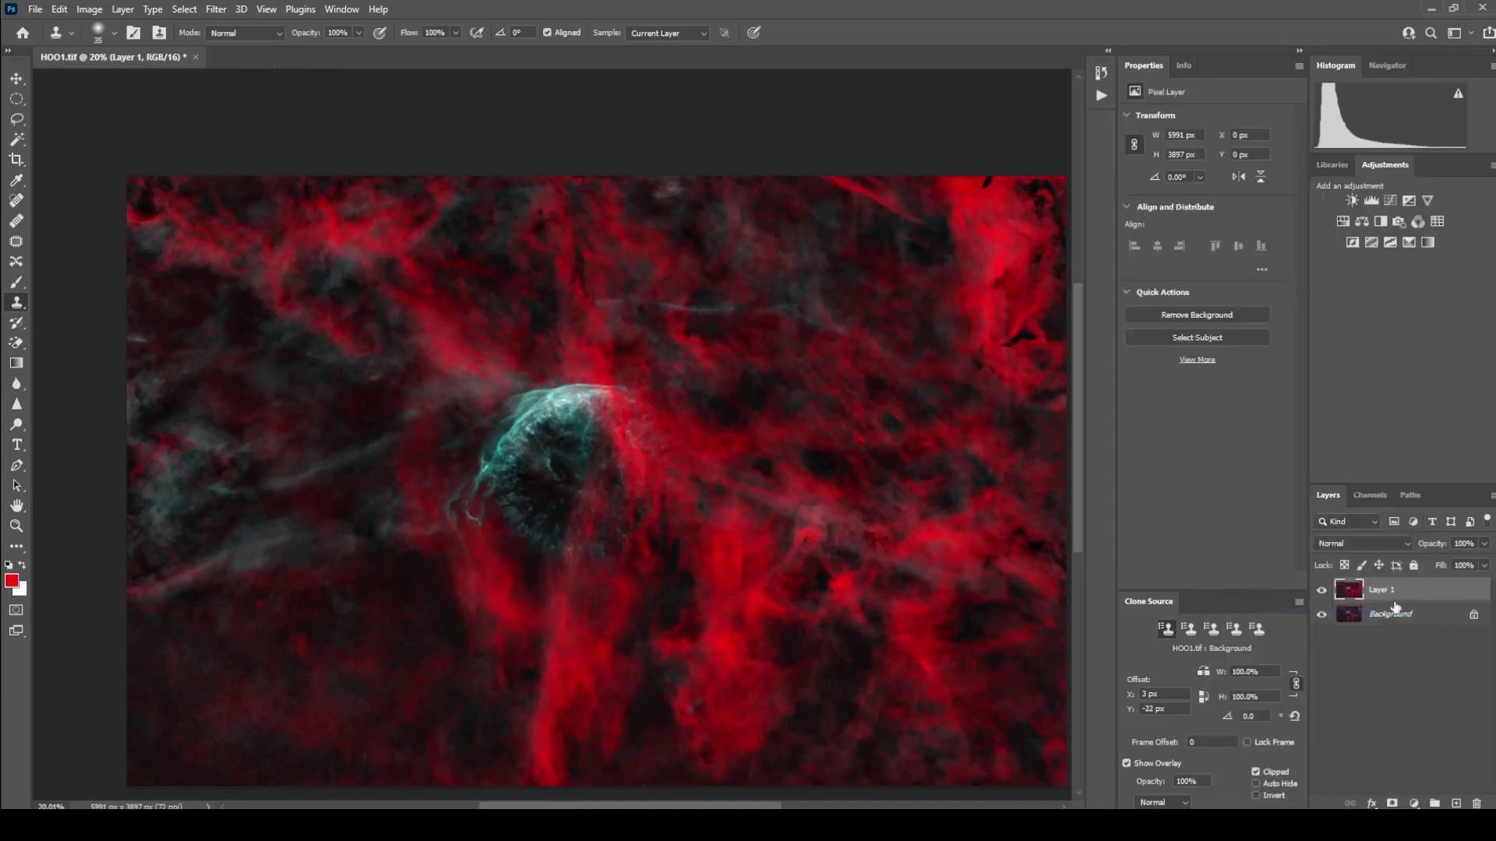
Add a new Selective Color adjustment layer and set the reds to cyan -30, magenta +18 and yellow +46, with black raised moderately.
left_click(1414, 803)
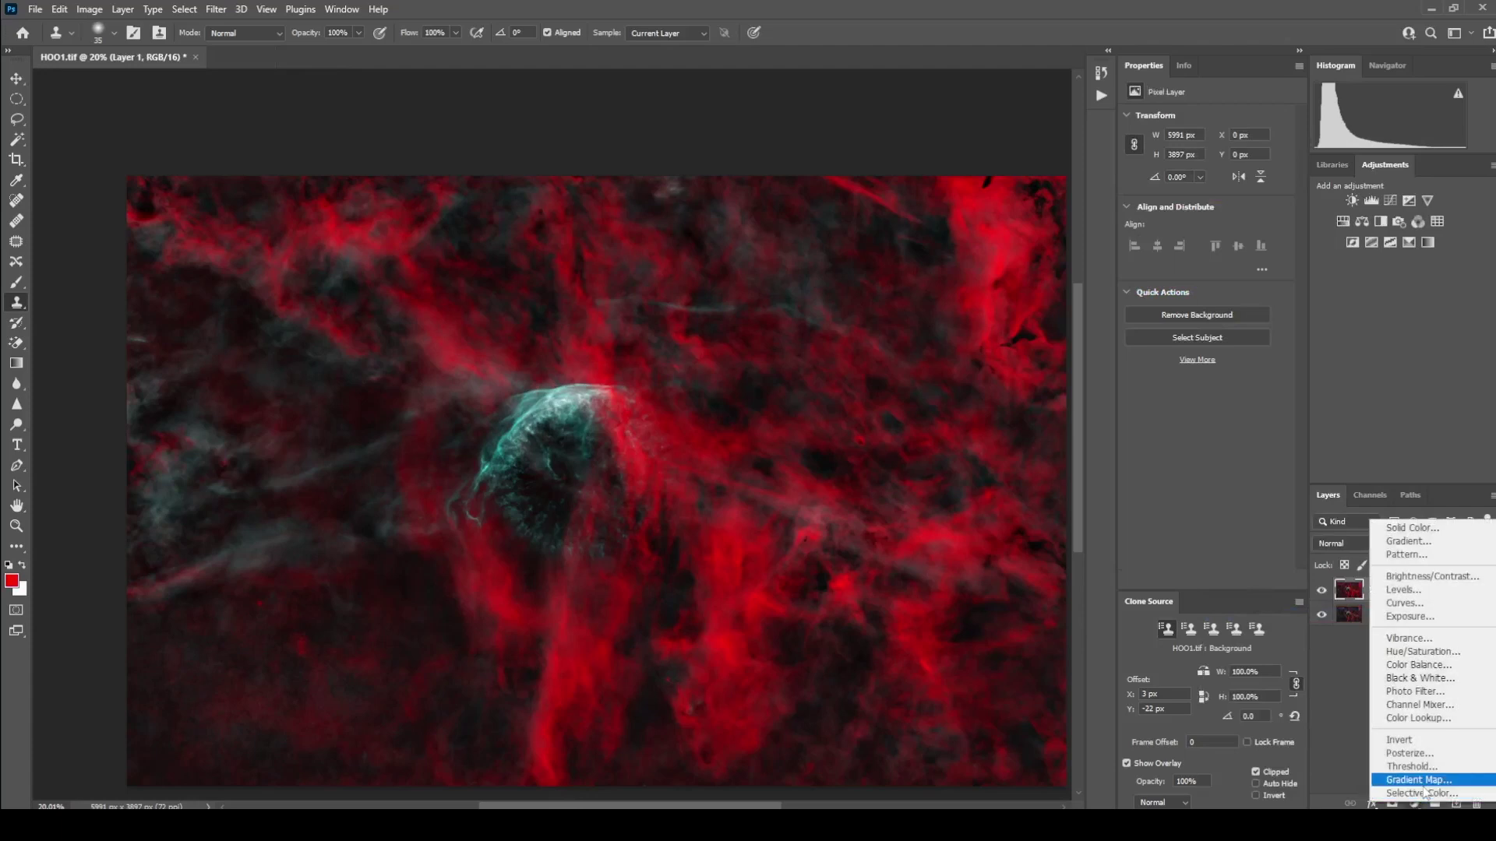
left_click(1403, 790)
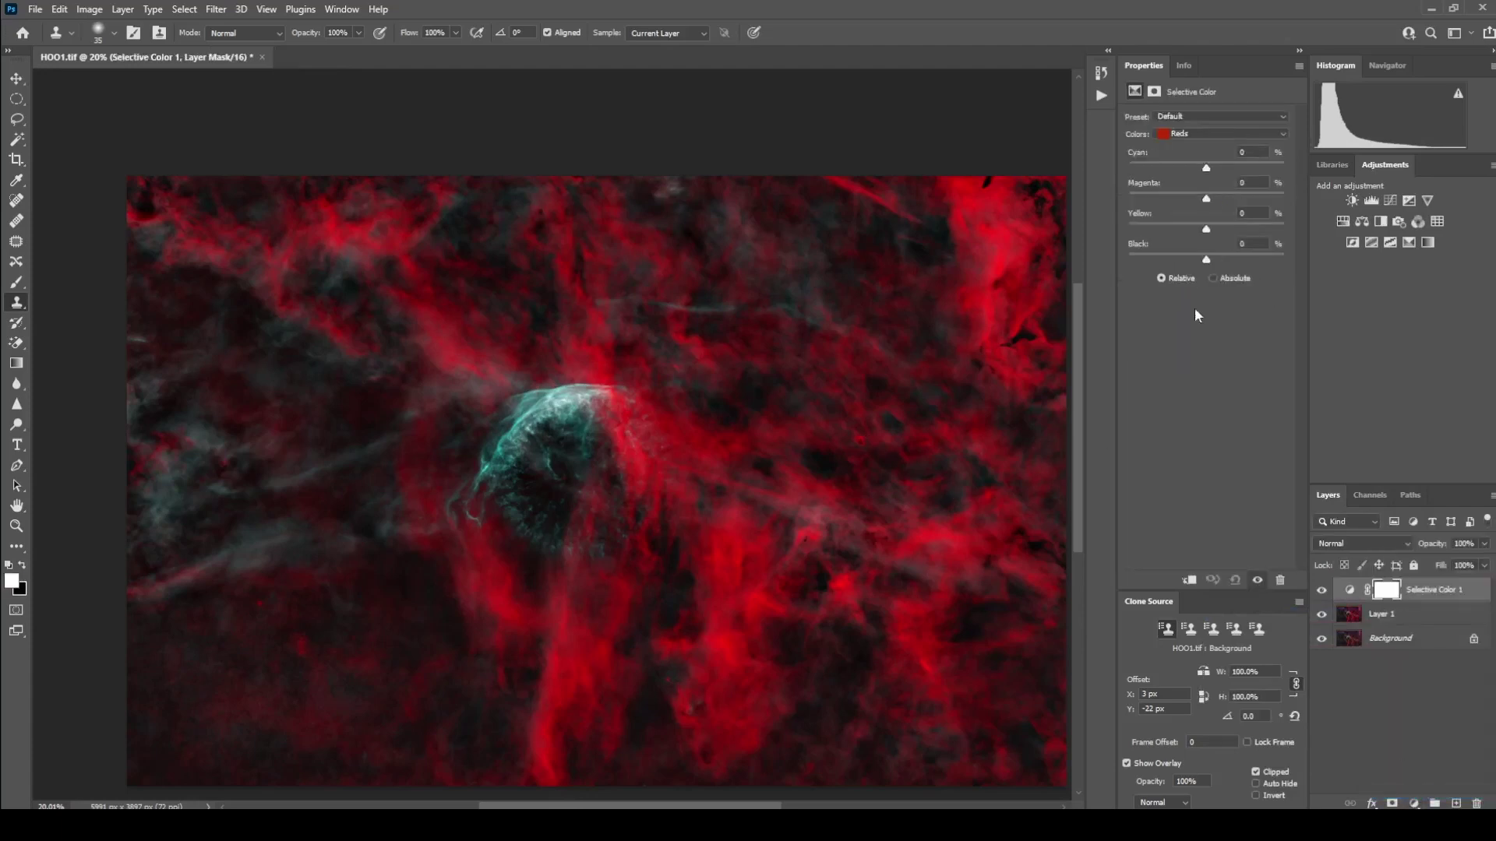
left_click(1206, 133)
left_click(1206, 131)
left_click(1206, 167)
left_click_drag(1208, 163, 1217, 199)
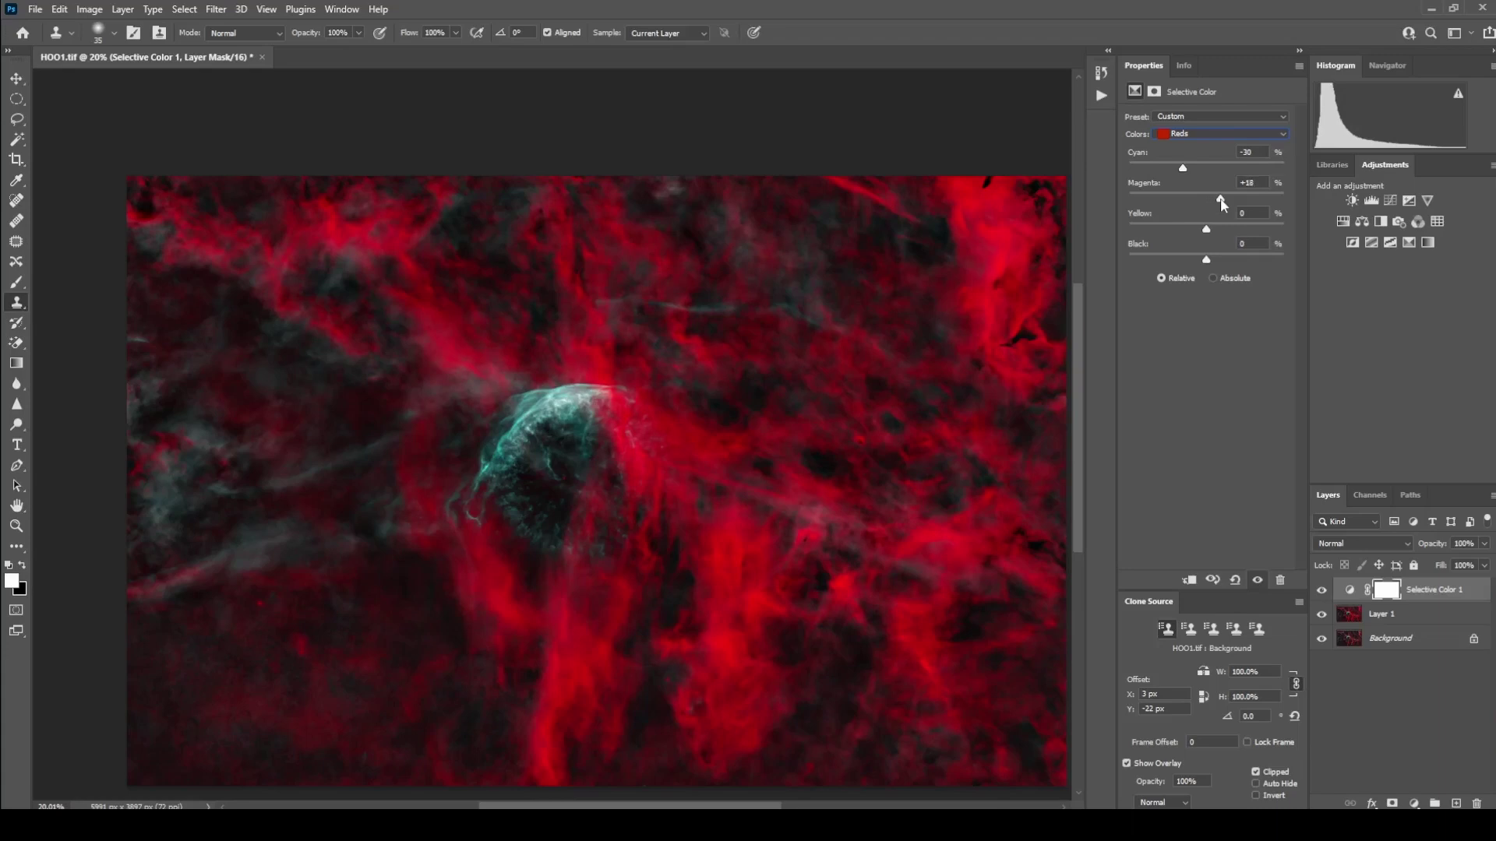
left_click_drag(1203, 232, 1256, 224)
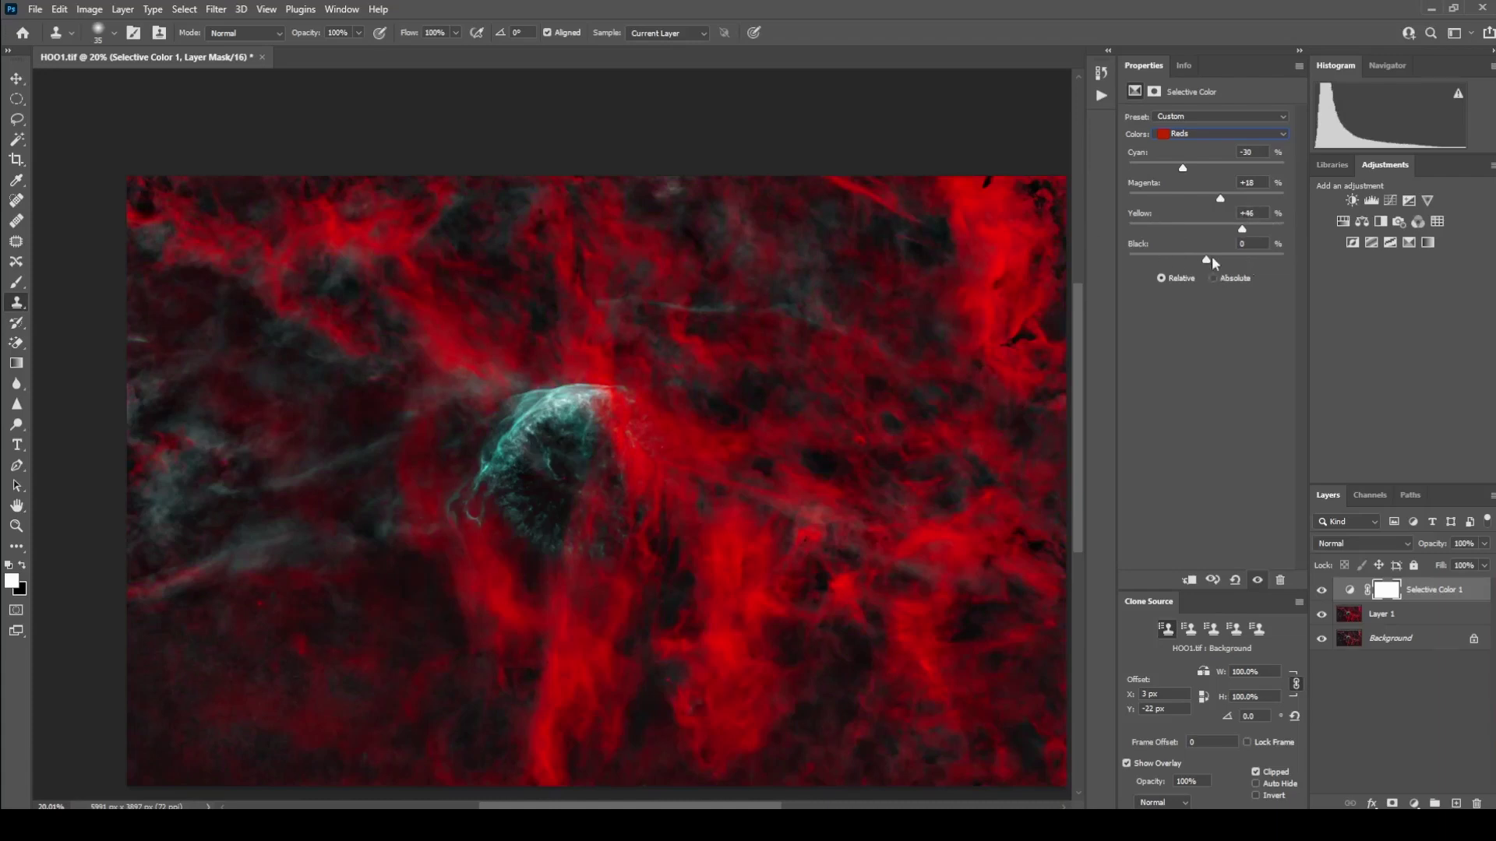
mouse_move(1204, 260)
left_mouse_down()
mouse_move(1190, 258)
mouse_move(1290, 260)
mouse_move(1194, 246)
mouse_move(1329, 246)
mouse_move(1193, 264)
mouse_move(1228, 267)
left_mouse_up()
Shift the teal areas toward blue by setting the Selective Color cyans to cyan +100, magenta +22, yellow -100 and black -32.
left_click(1184, 135)
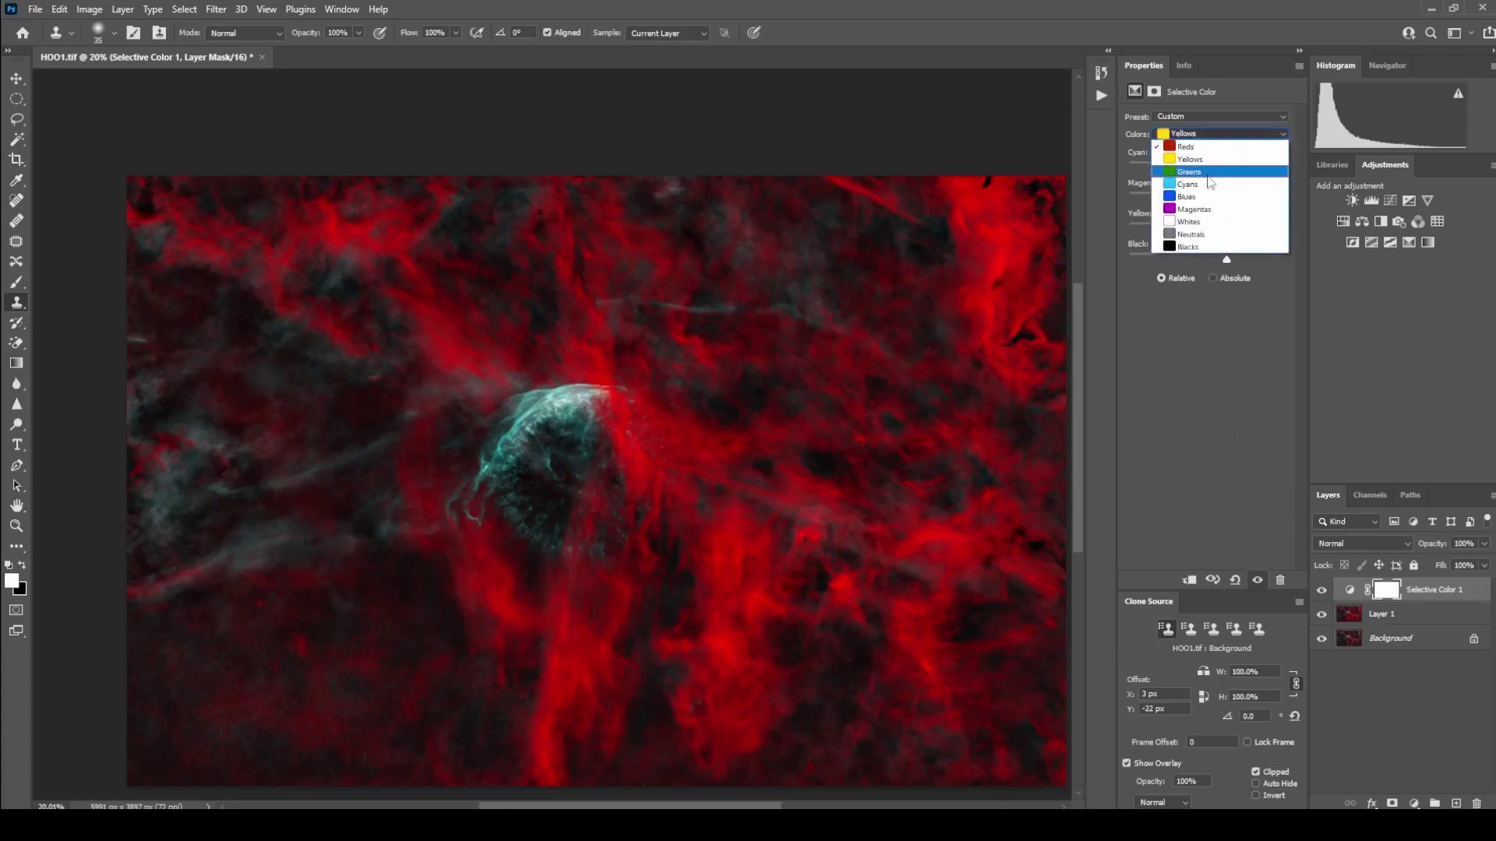
left_click(1199, 197)
left_click(1205, 137)
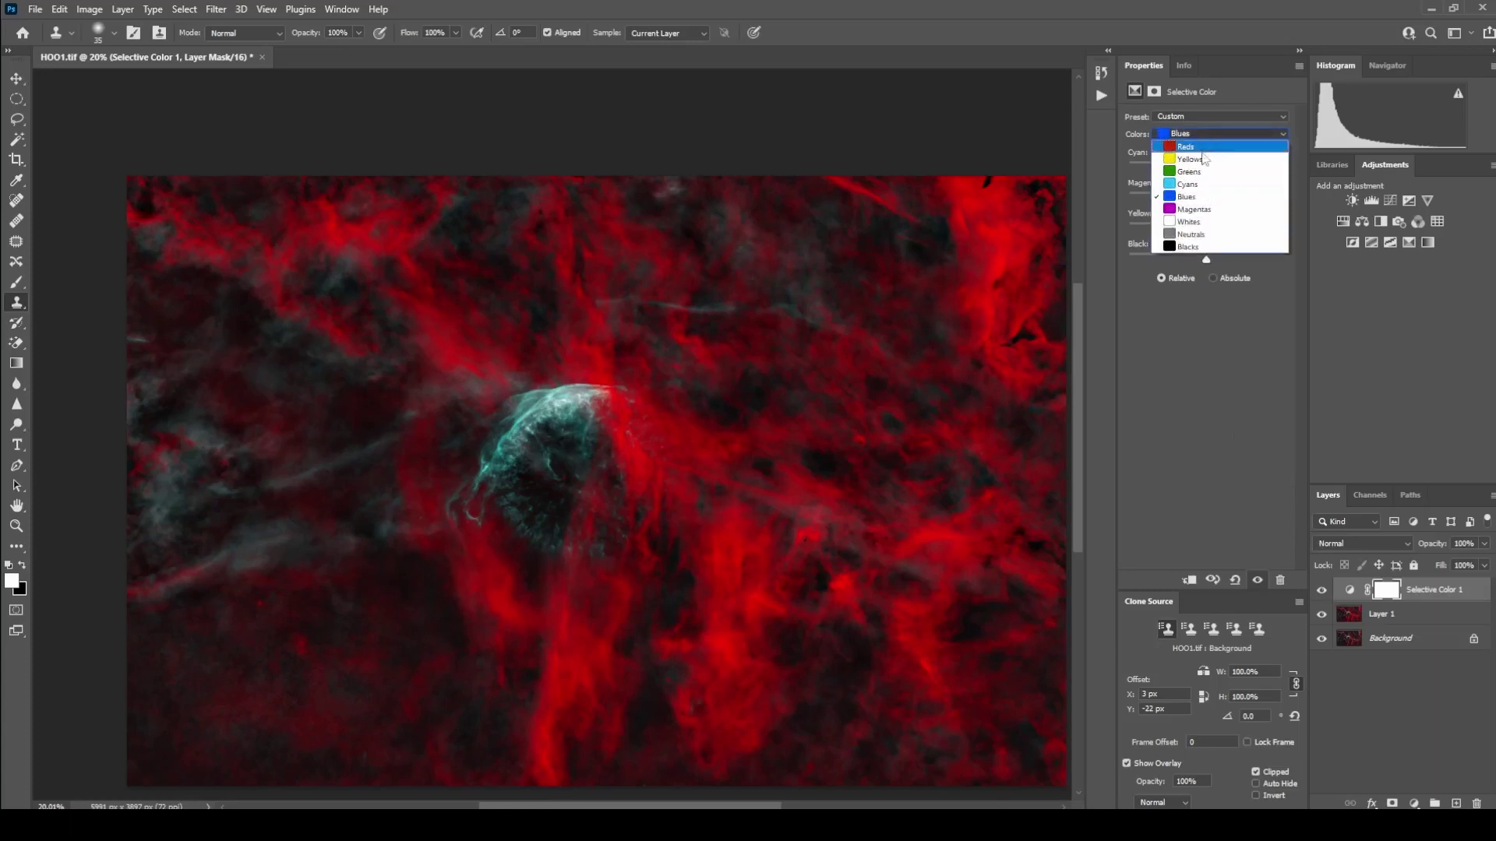
left_click(1199, 184)
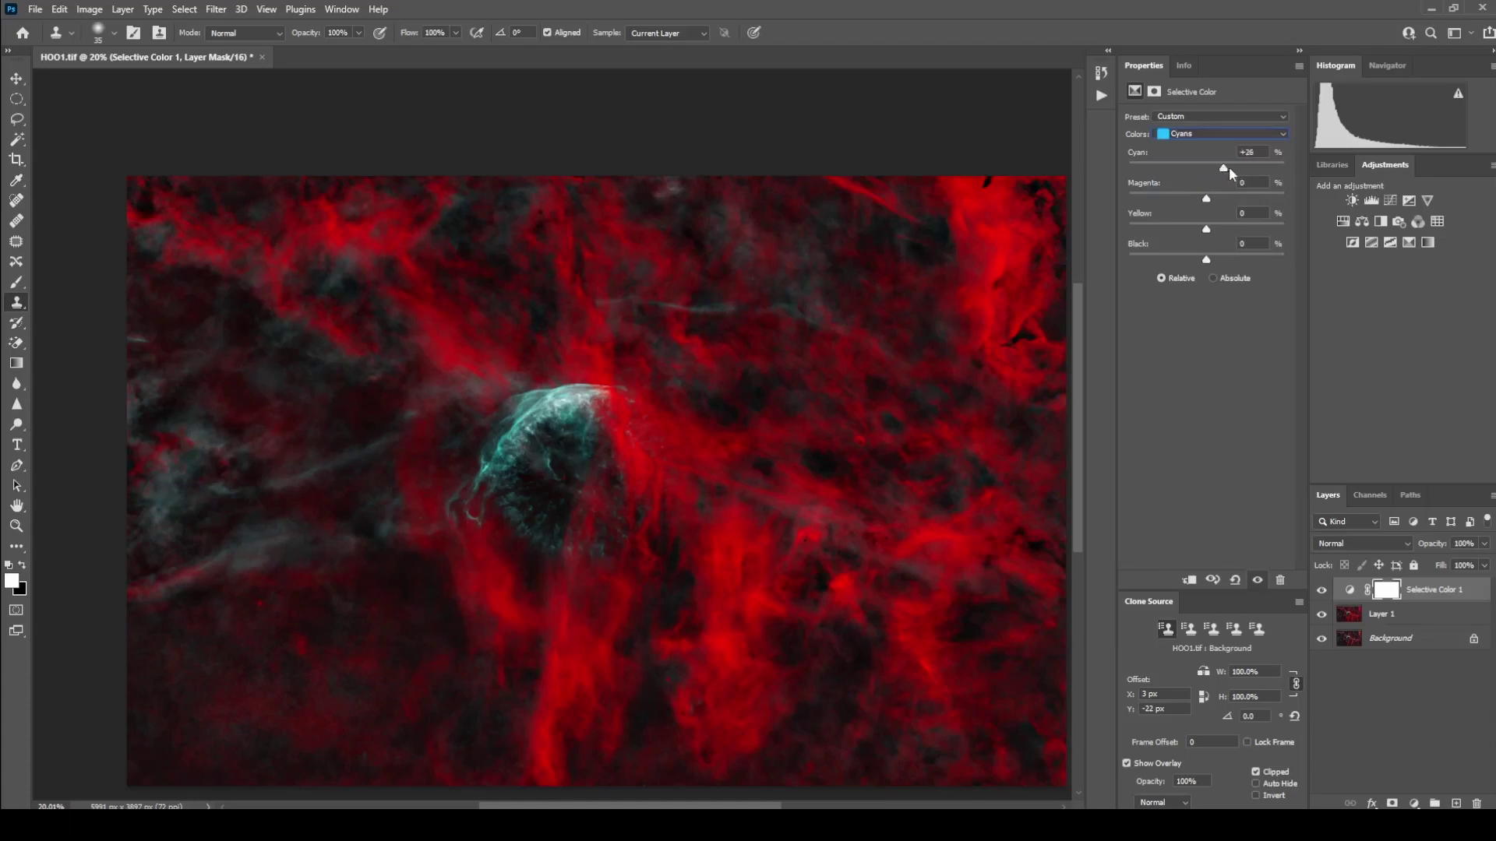
left_click_drag(1229, 167, 1218, 169)
left_click(538, 430)
left_click(748, 317)
left_click_drag(1217, 167, 1205, 168)
left_click_drag(1208, 197, 1187, 197)
left_click_drag(1151, 199, 1218, 193)
left_click_drag(1206, 195, 1211, 194)
left_click_drag(1181, 235, 1227, 236)
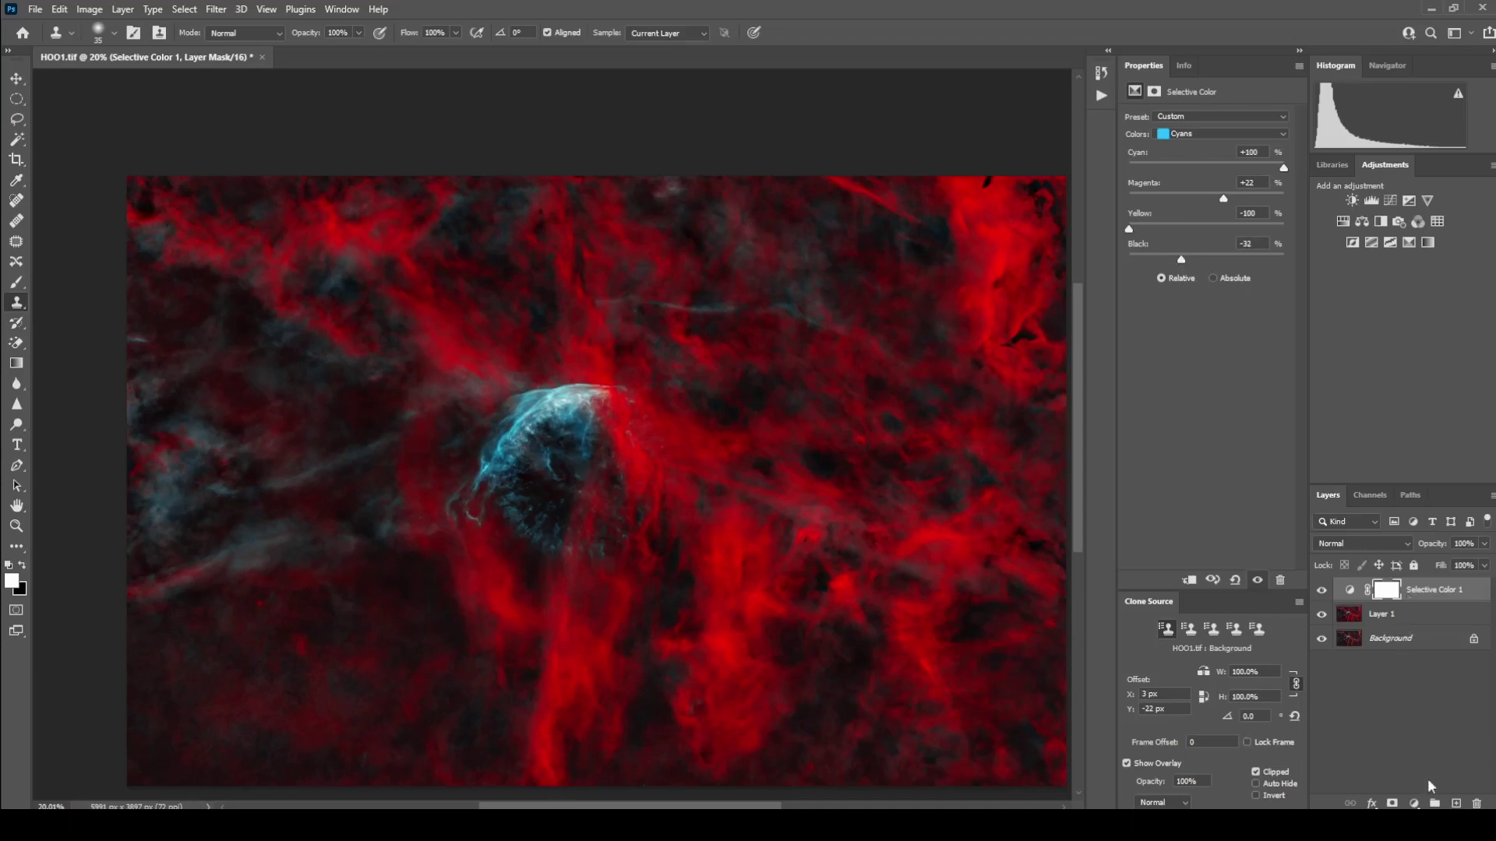
Add a Hue/Saturation adjustment layer above Selective Color with the master hue at -2 and saturation reset to 0.
left_click(1414, 803)
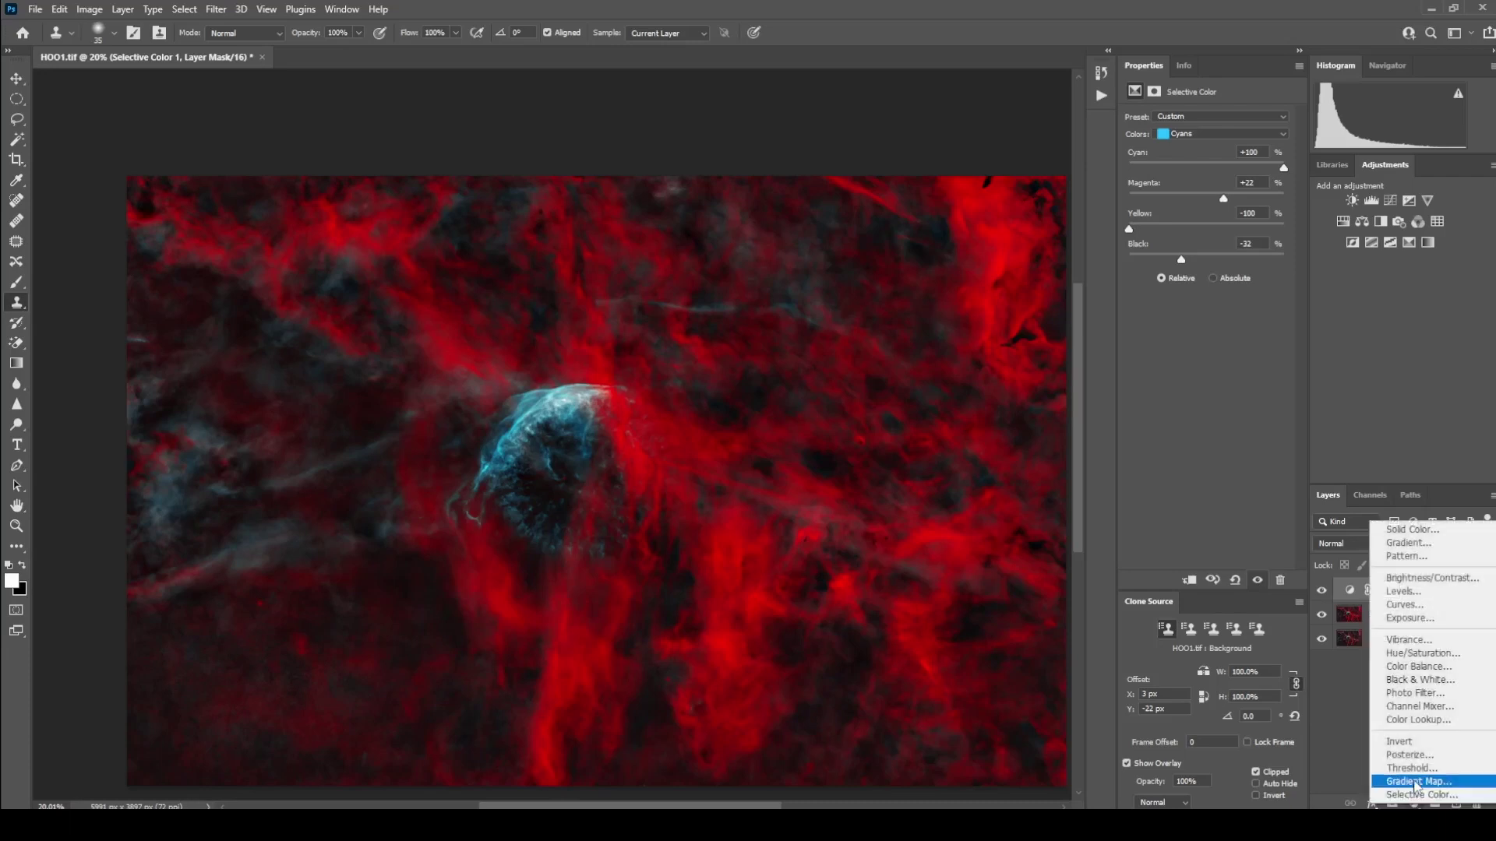
left_click(1414, 660)
left_click_drag(1213, 176, 1269, 207)
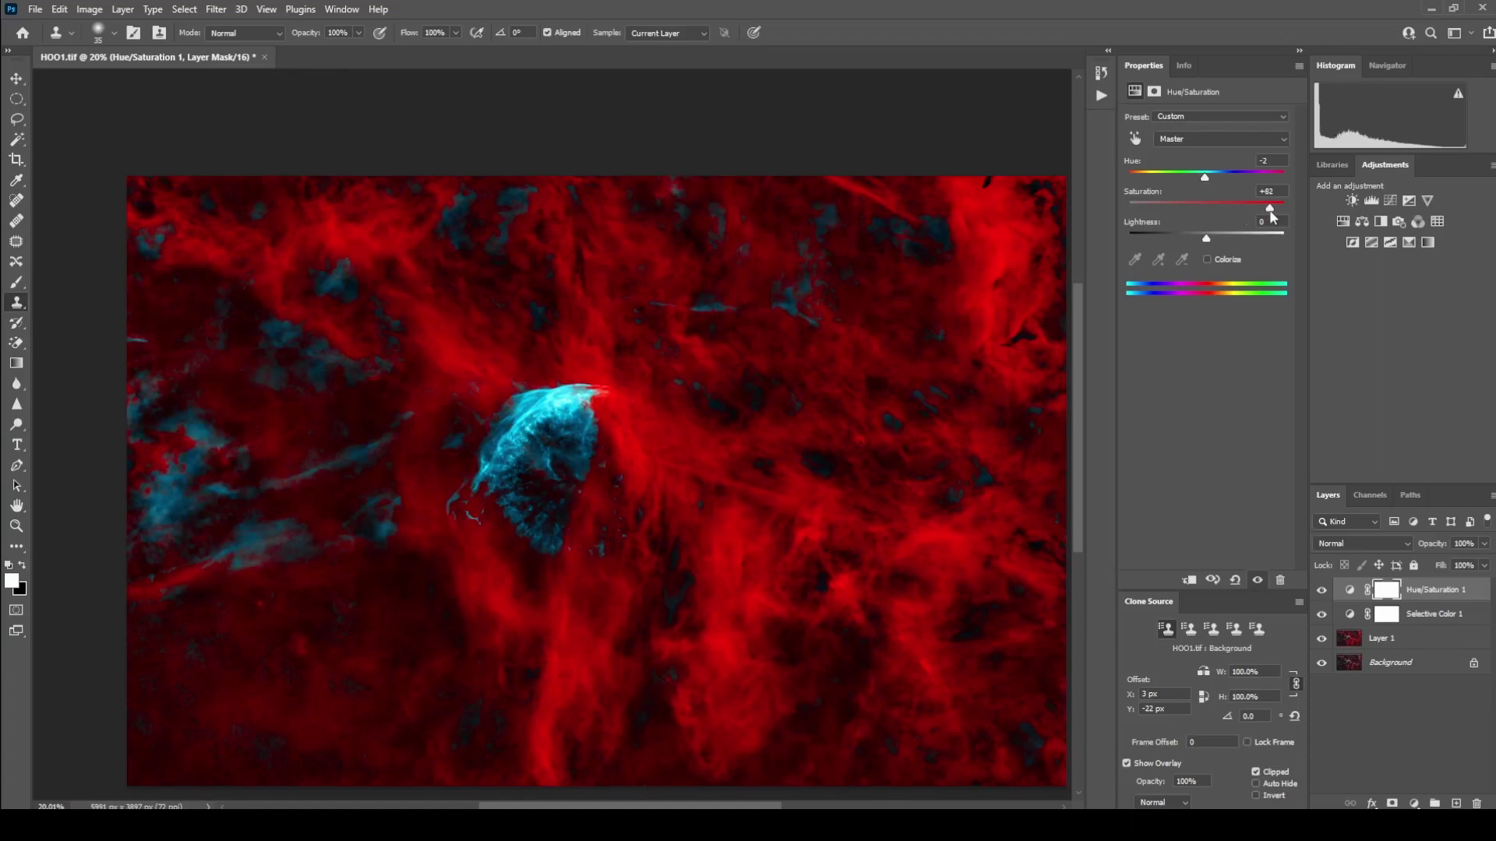
key("BackSpace")
key("BackSpace")
key("BackSpace")
type("0")
key("Return")
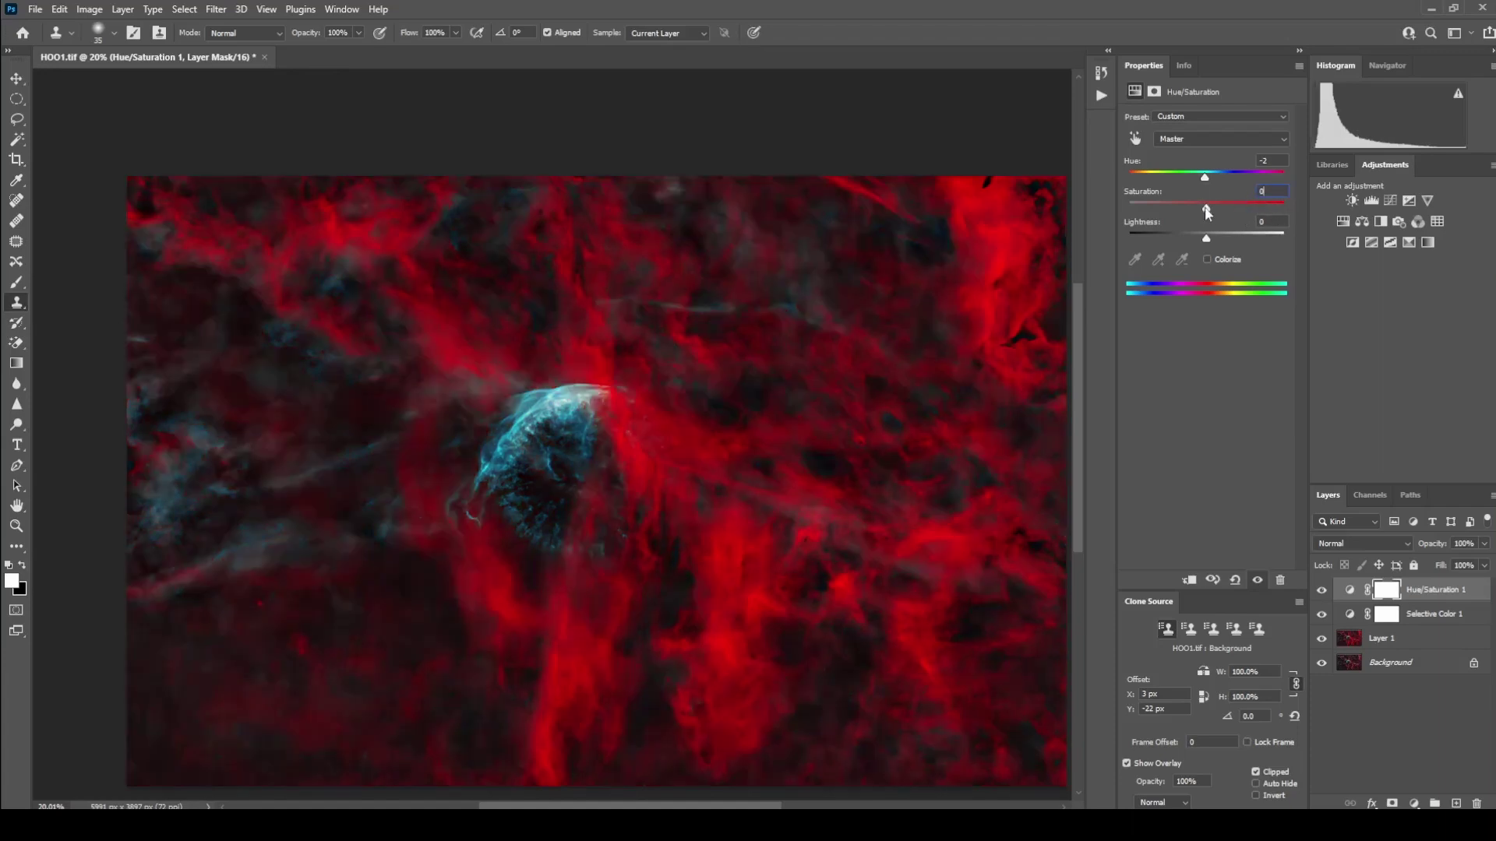
Raise the master saturation slightly in the Hue/Saturation adjustment and set lightness to 0.
left_click_drag(1206, 209, 1212, 238)
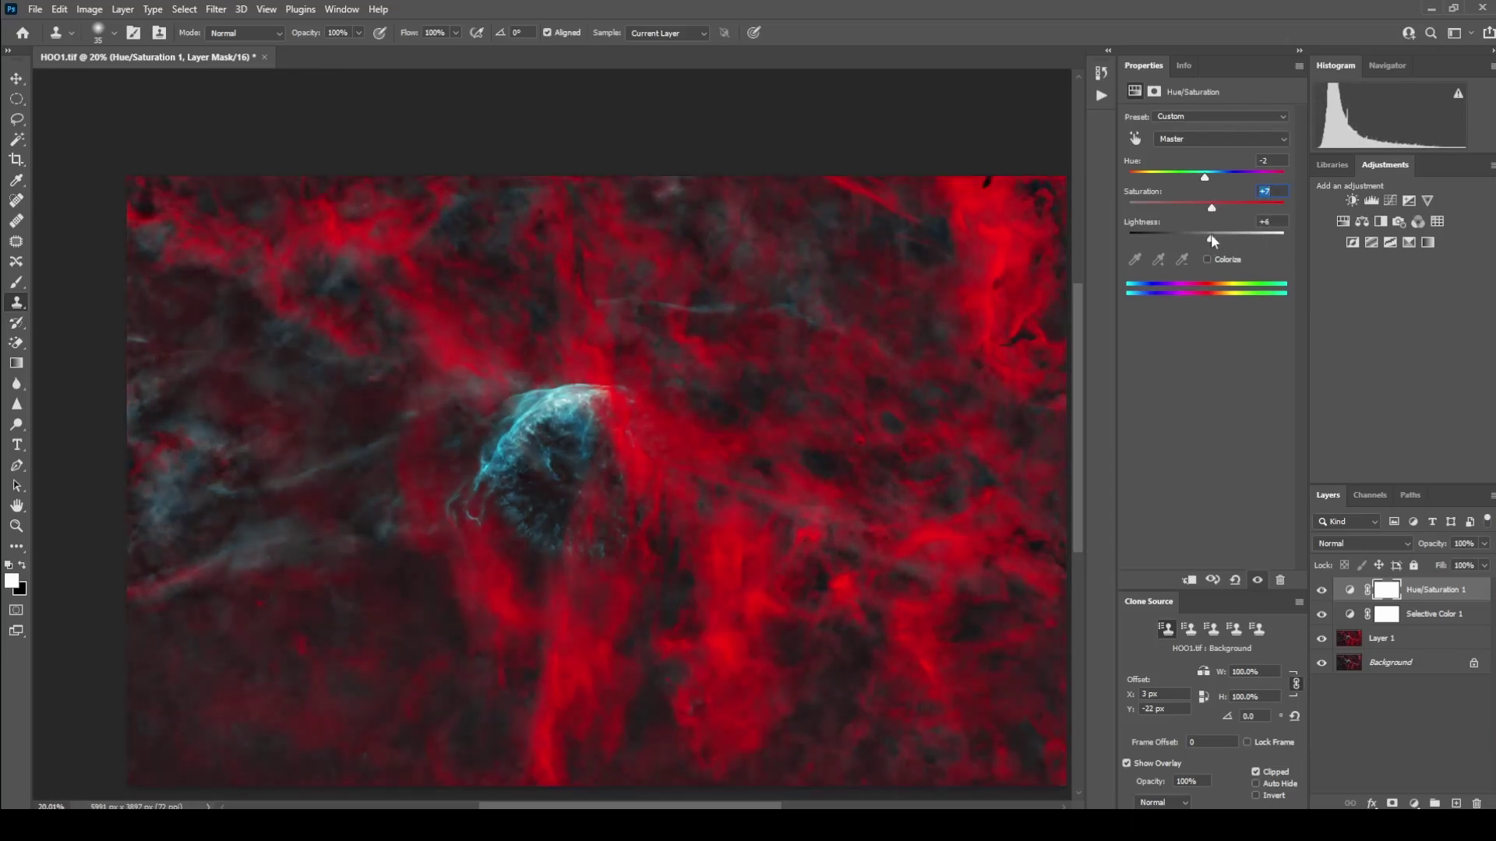
key("Tab")
type("0")
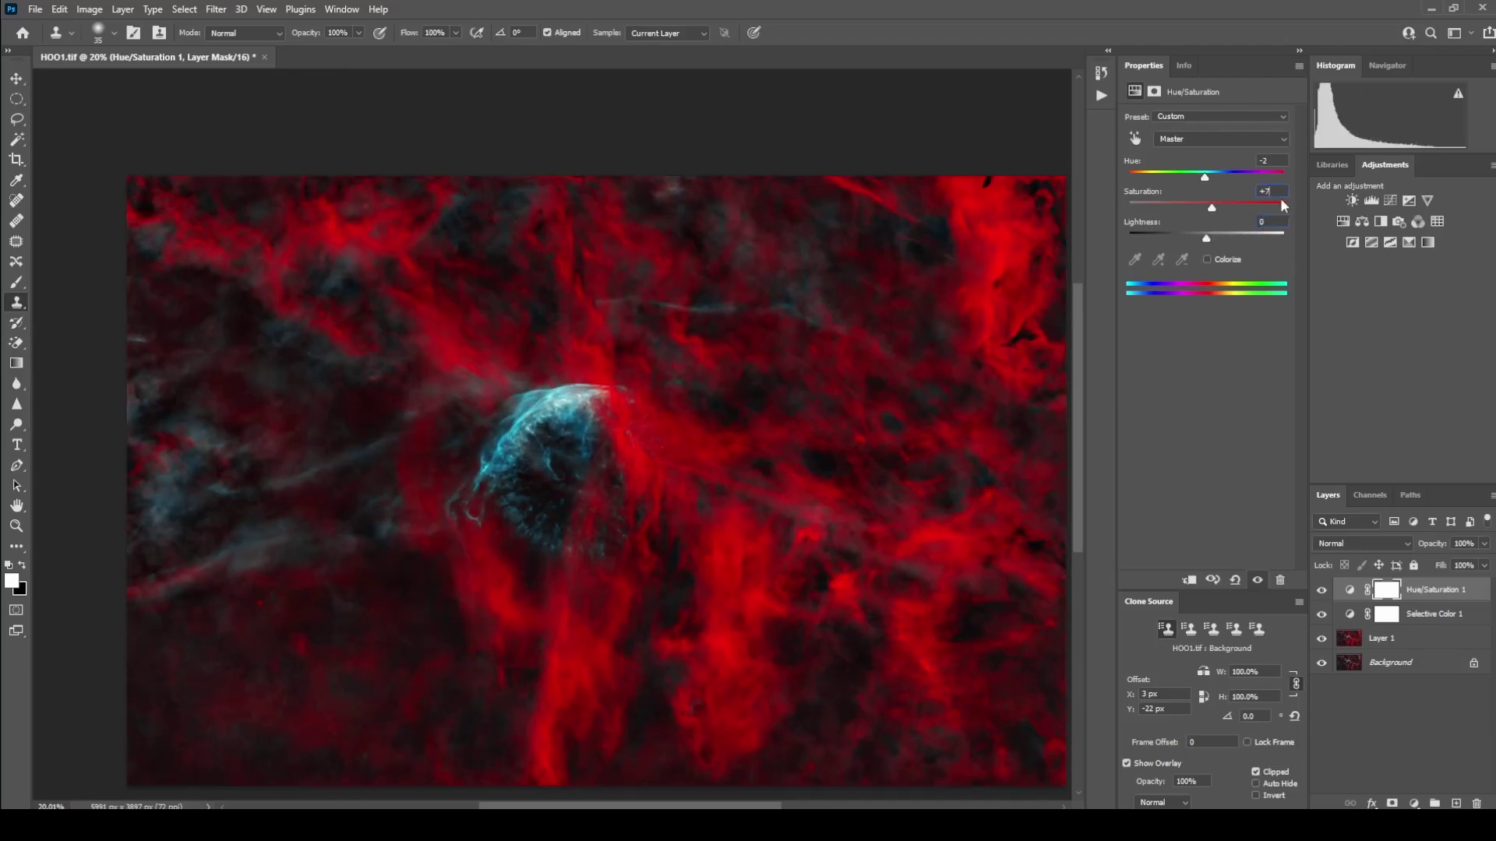
key("Down")
key("Down")
Merge the cyan-adjusting Selective Color layer and the Hue/Saturation layer above it down into Layer 1.
left_click(1427, 617)
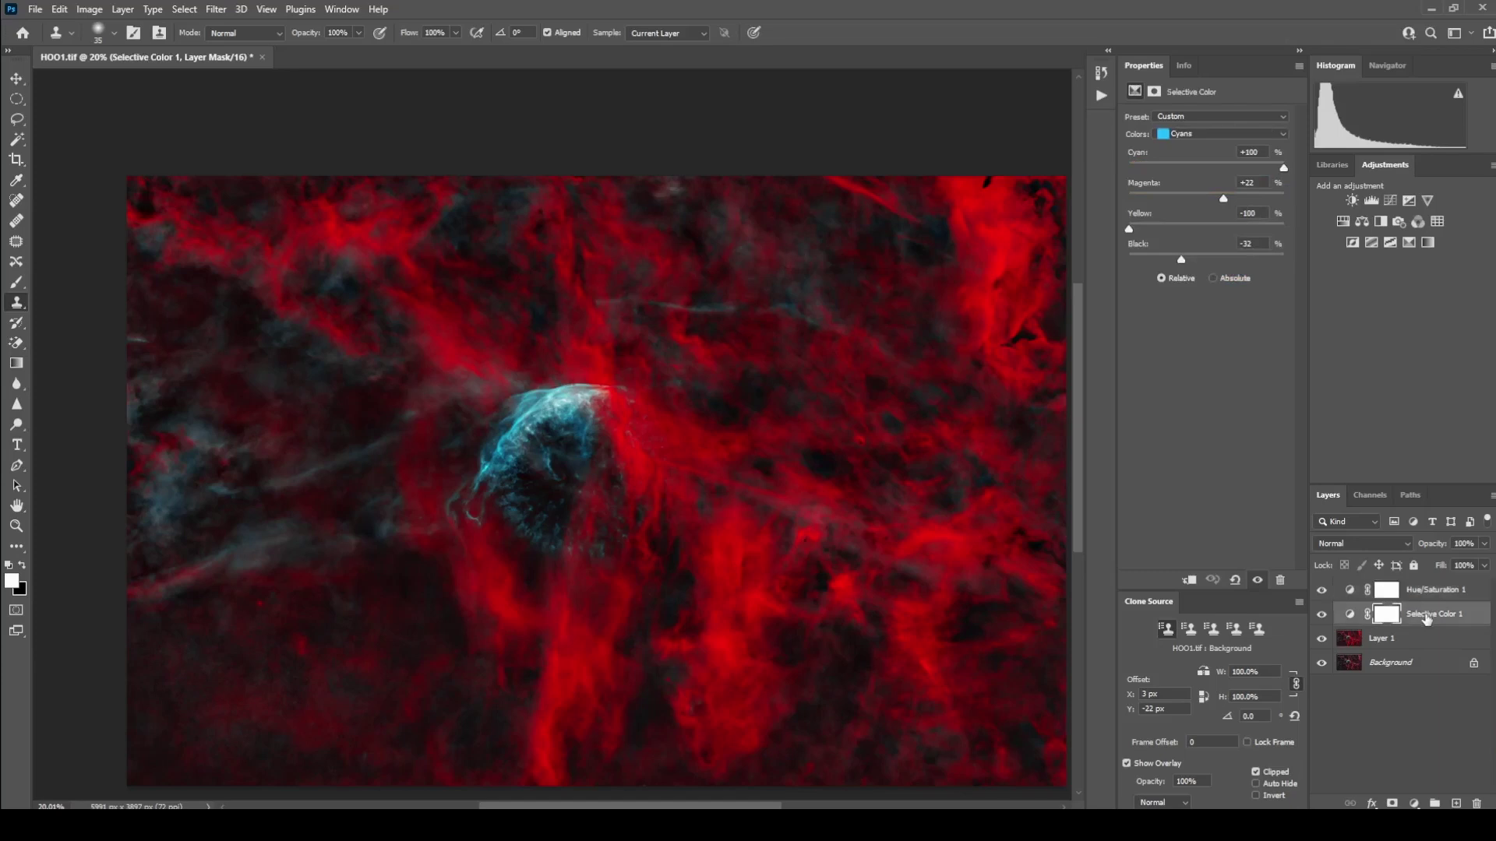
right_click(1427, 617)
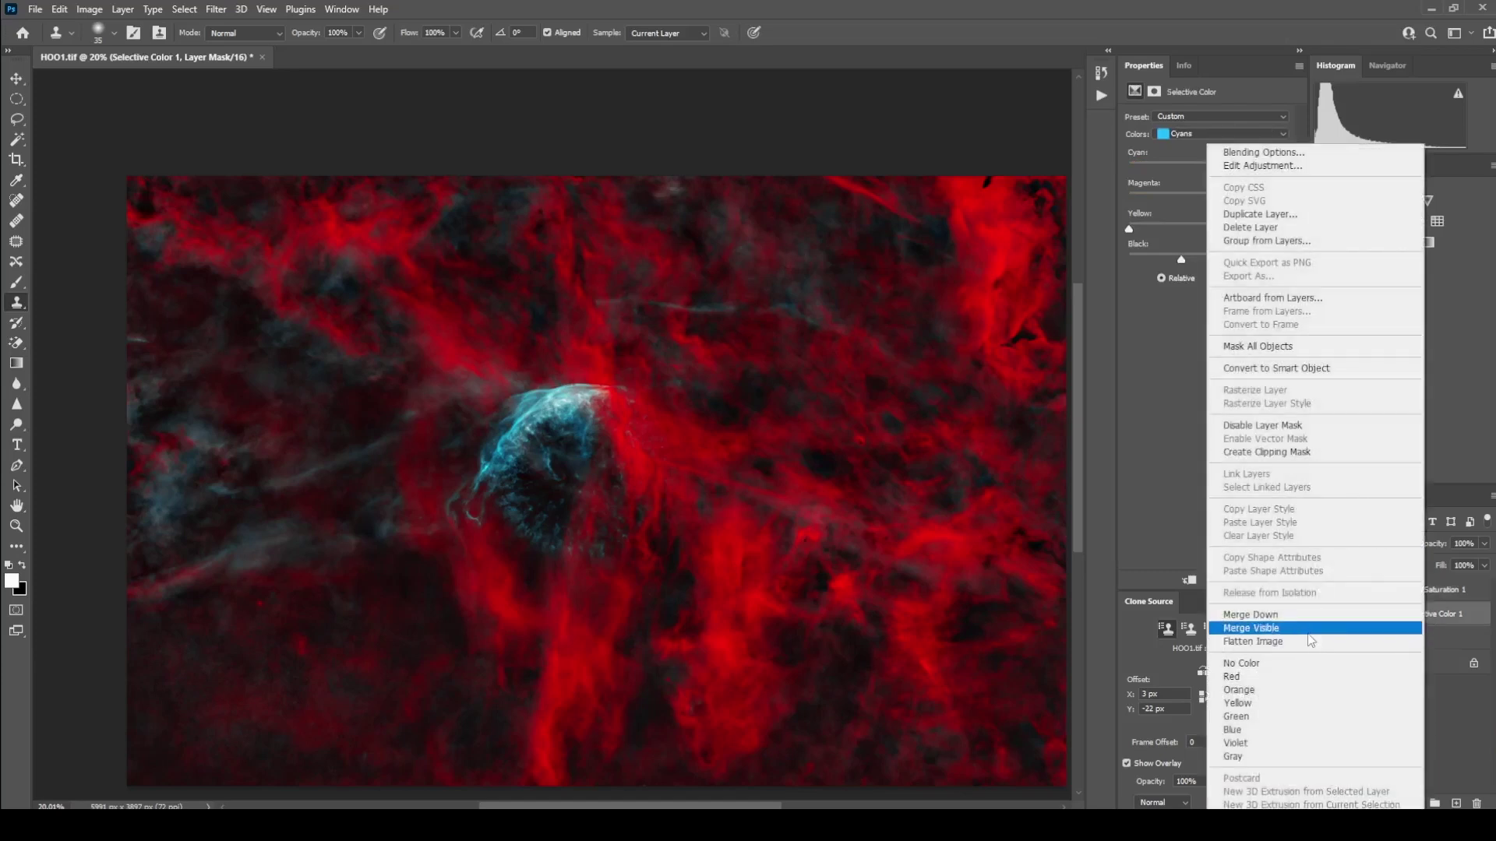
key("Escape")
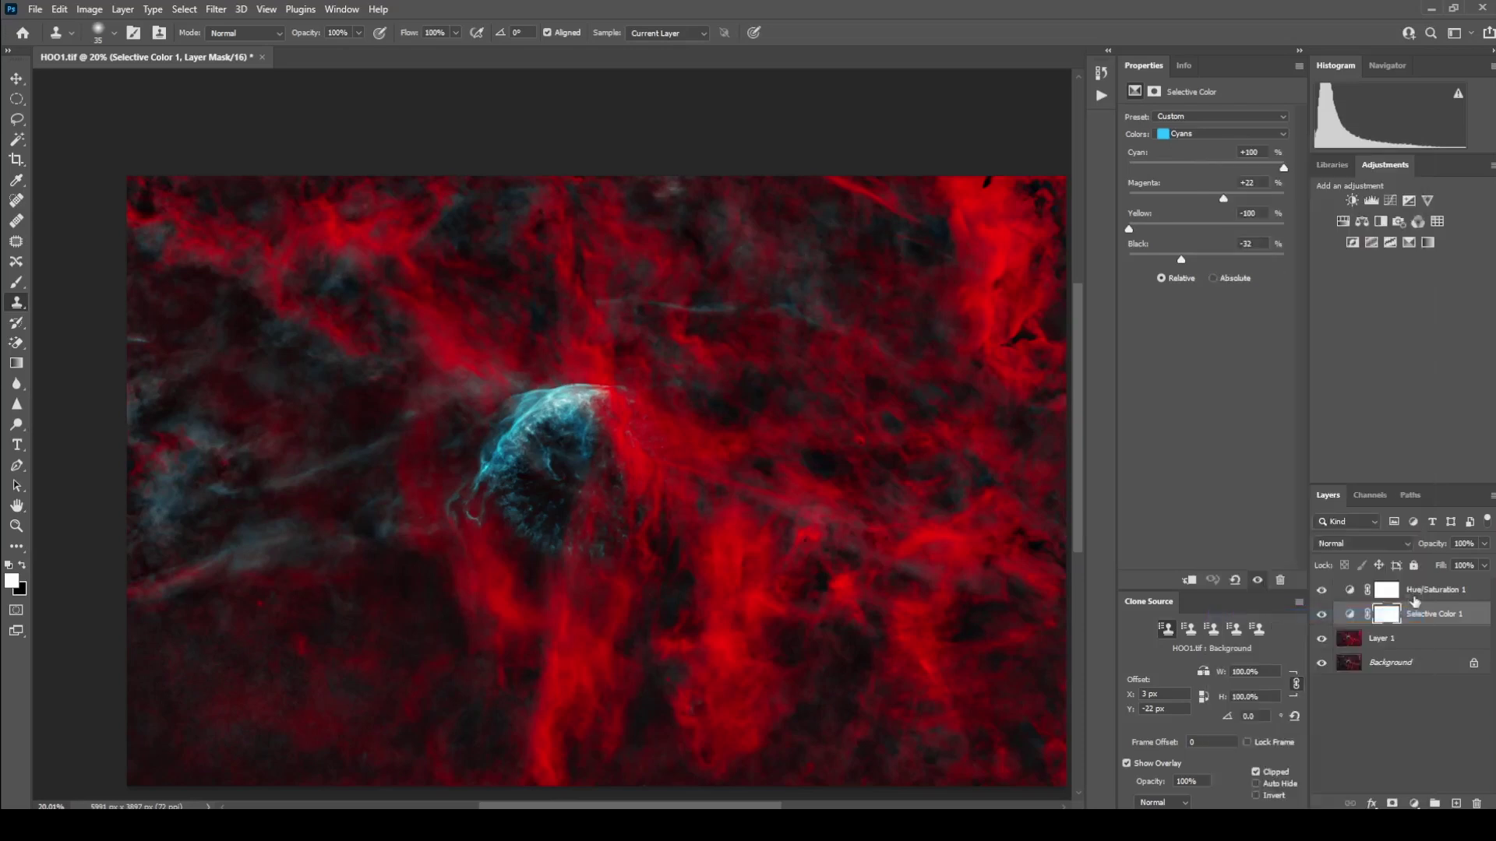
left_click(1418, 590)
right_click(1418, 590)
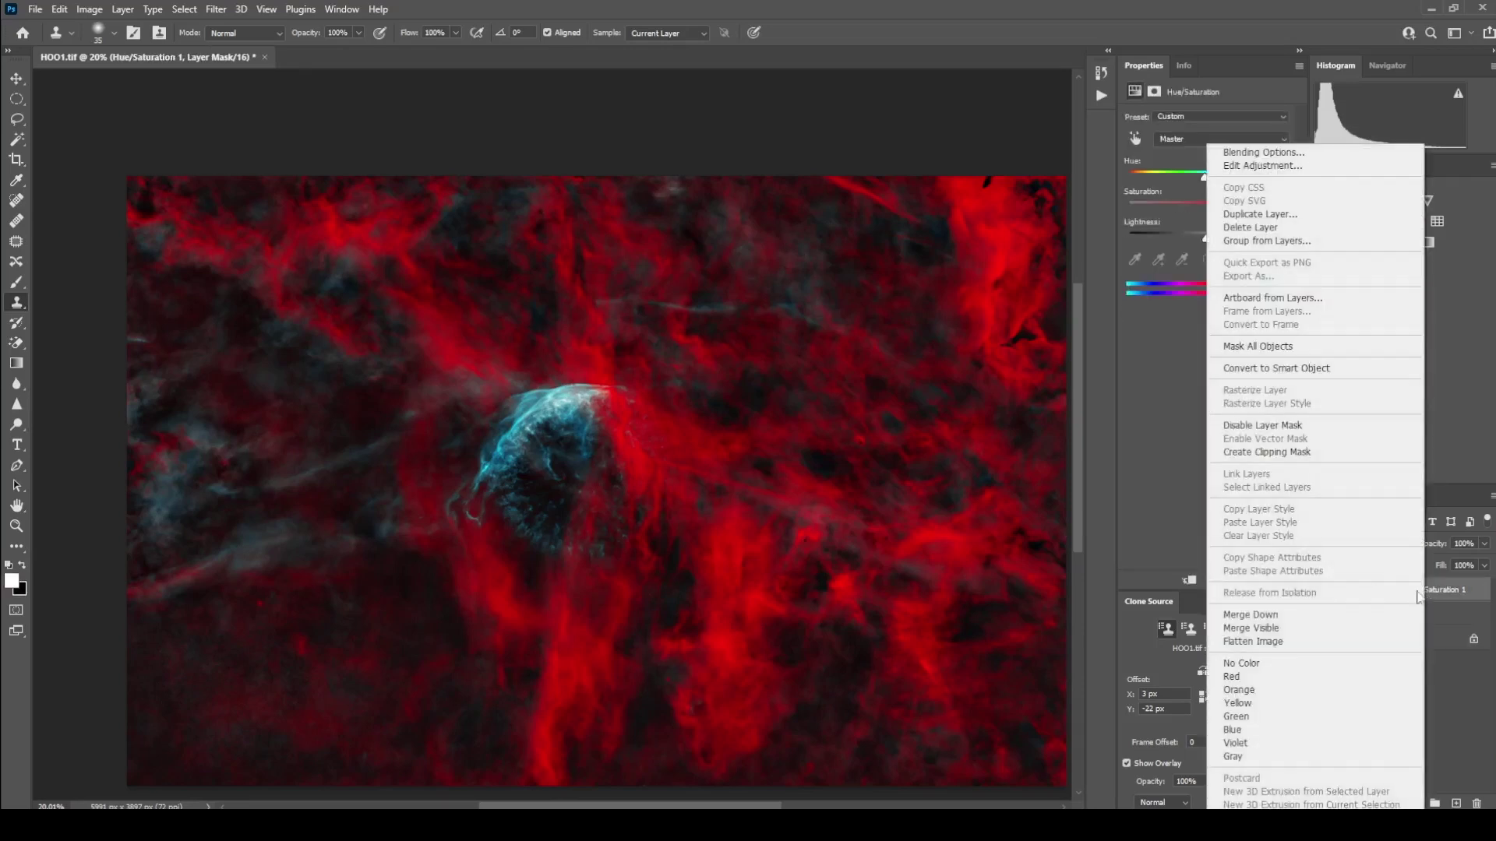
left_click(1331, 617)
Add another Selective Color adjustment layer above Layer 1 and make small changes to the neutrals.
left_click(1413, 804)
left_click(1416, 793)
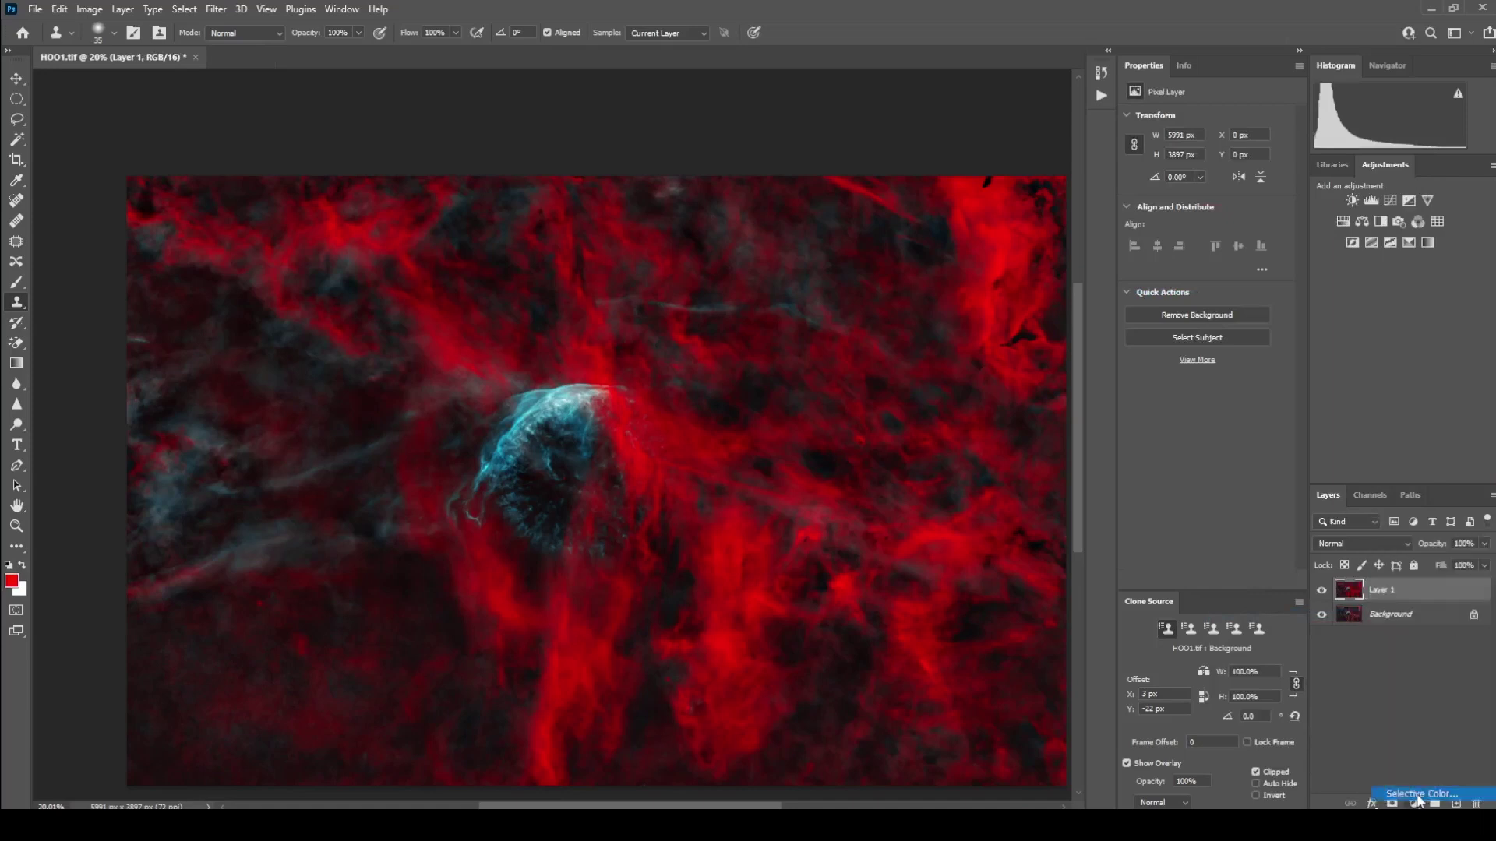
left_click(1215, 134)
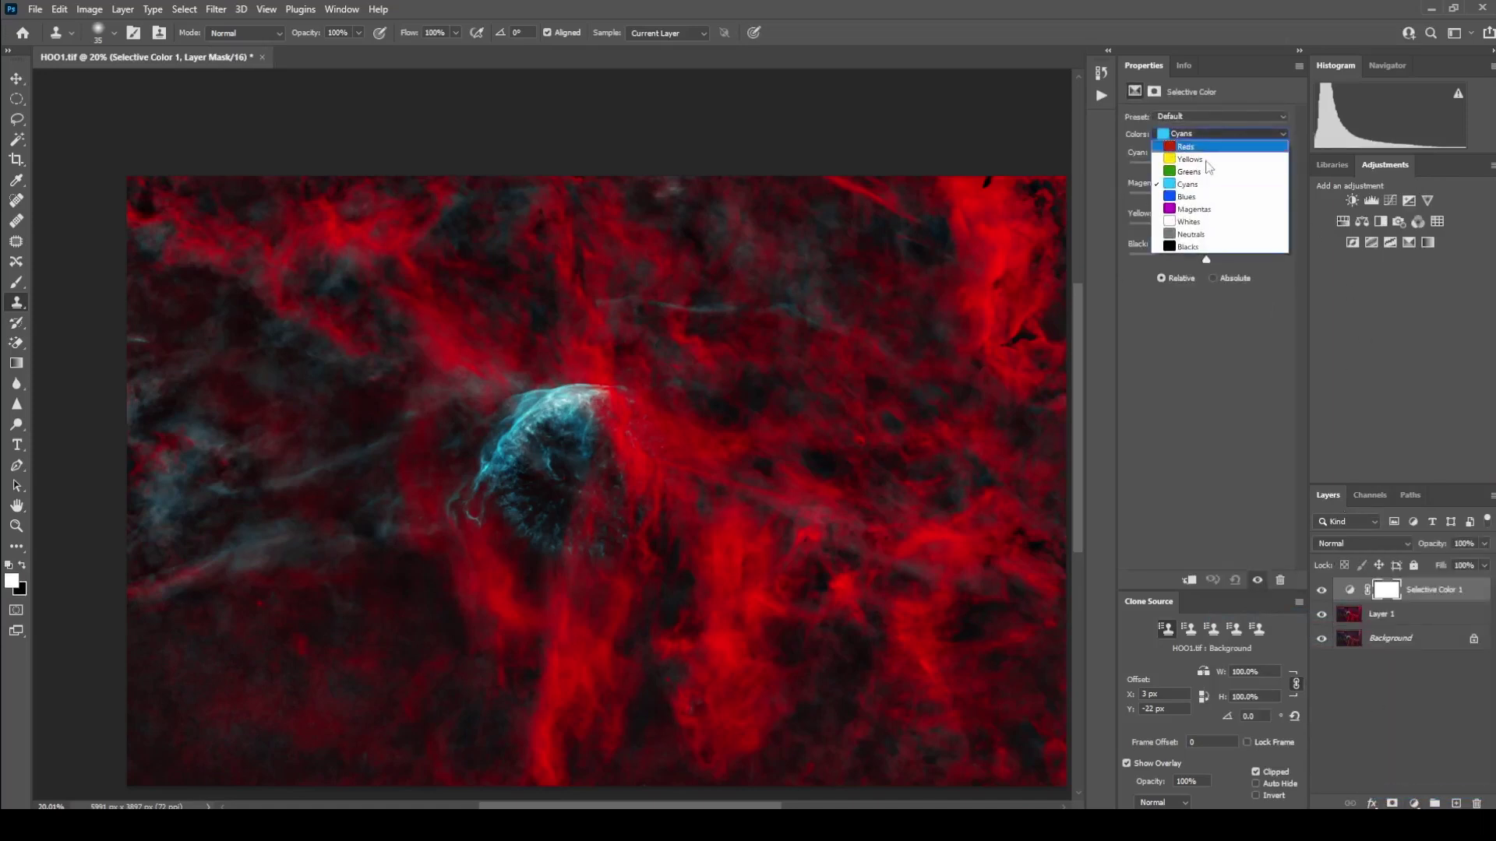
left_click(1200, 235)
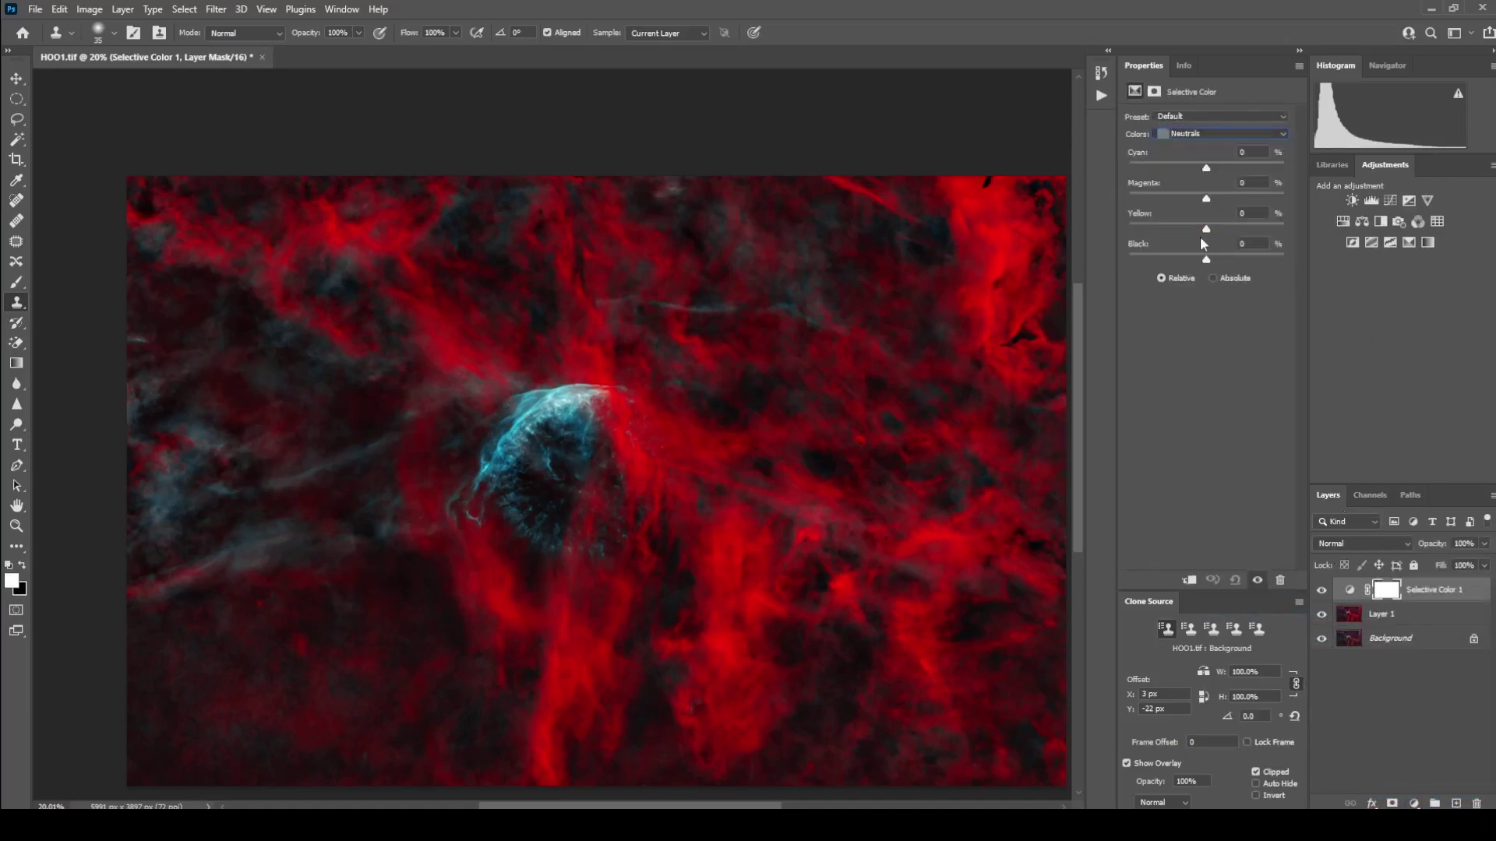
left_click_drag(1206, 168, 1205, 252)
type("0")
Fine-tune the reds and recheck the neutrals in Selective Color, and merge the adjustment down into Layer 1.
left_click(1219, 133)
left_click(1219, 148)
mouse_move(1210, 169)
left_mouse_down()
mouse_move(1229, 170)
mouse_move(1210, 180)
left_mouse_up()
left_click(1201, 136)
left_click(1203, 231)
right_click(1414, 592)
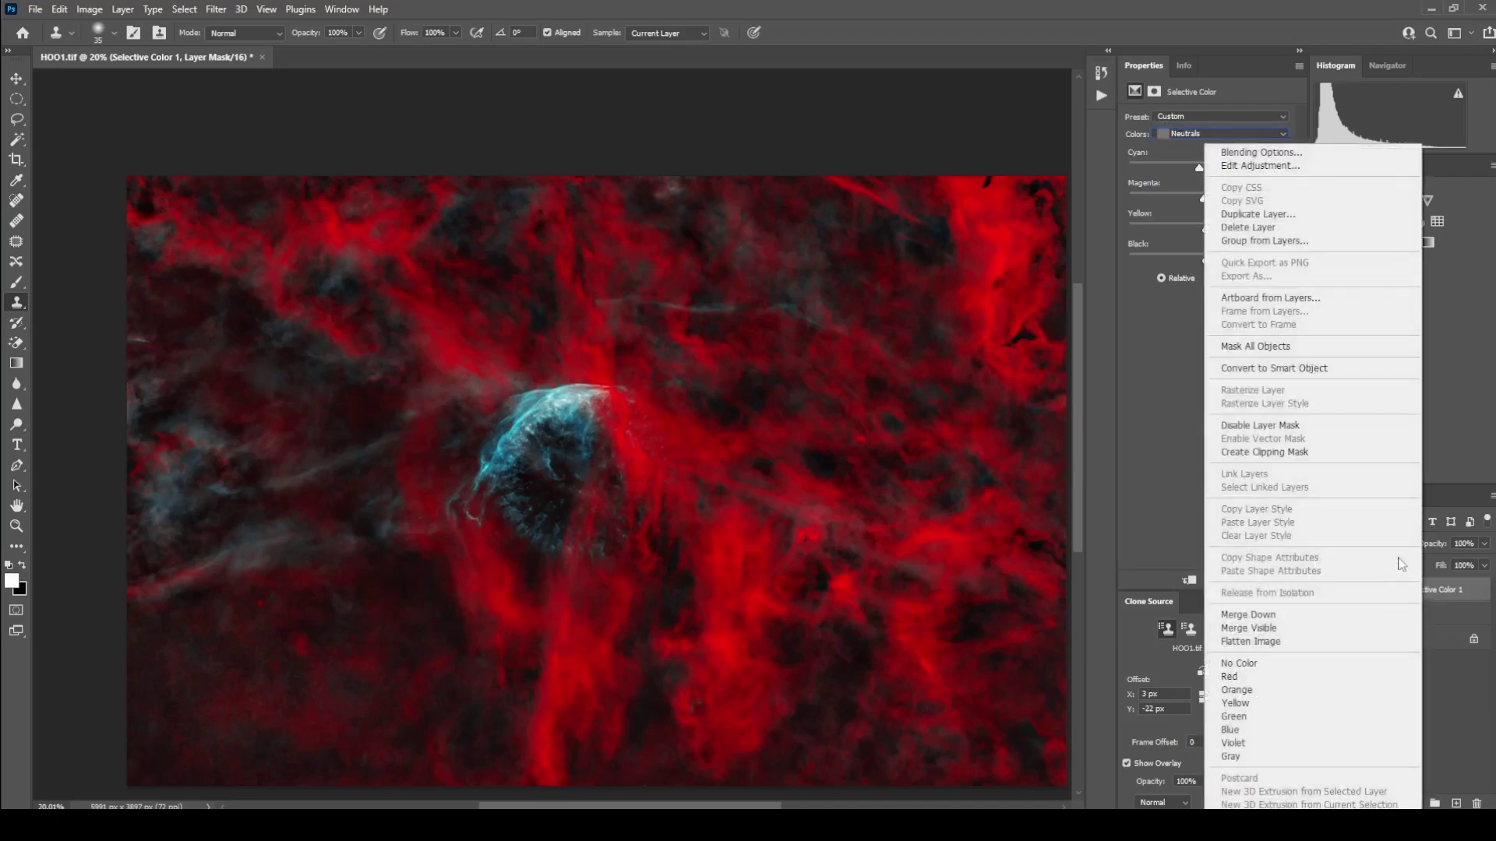
left_click(1311, 616)
Add a Vibrance adjustment layer with vibrance +2 and a slight saturation boost, and flatten the image.
left_click(1416, 805)
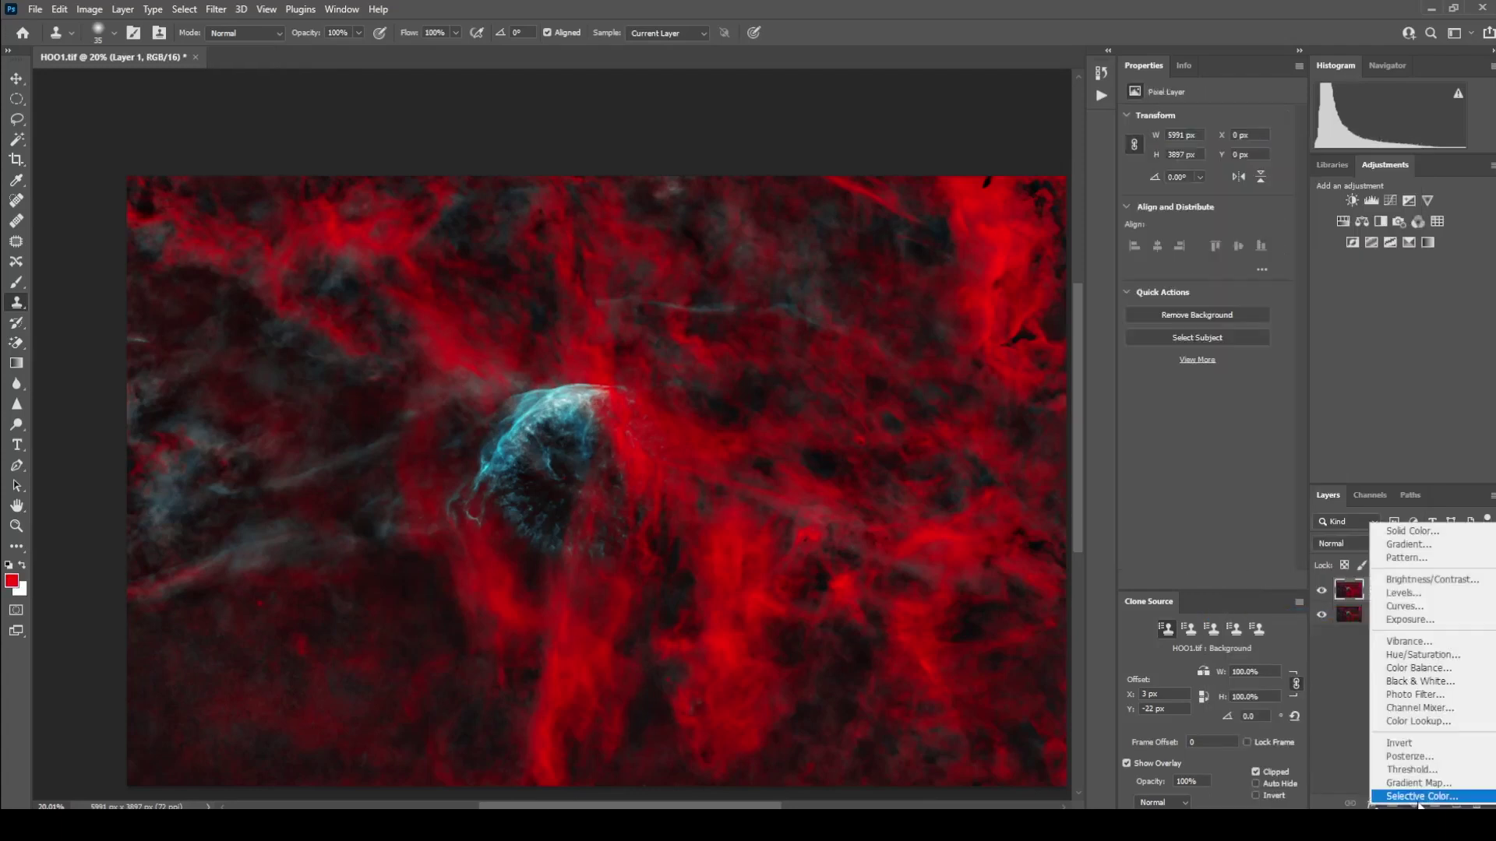
left_click(1430, 644)
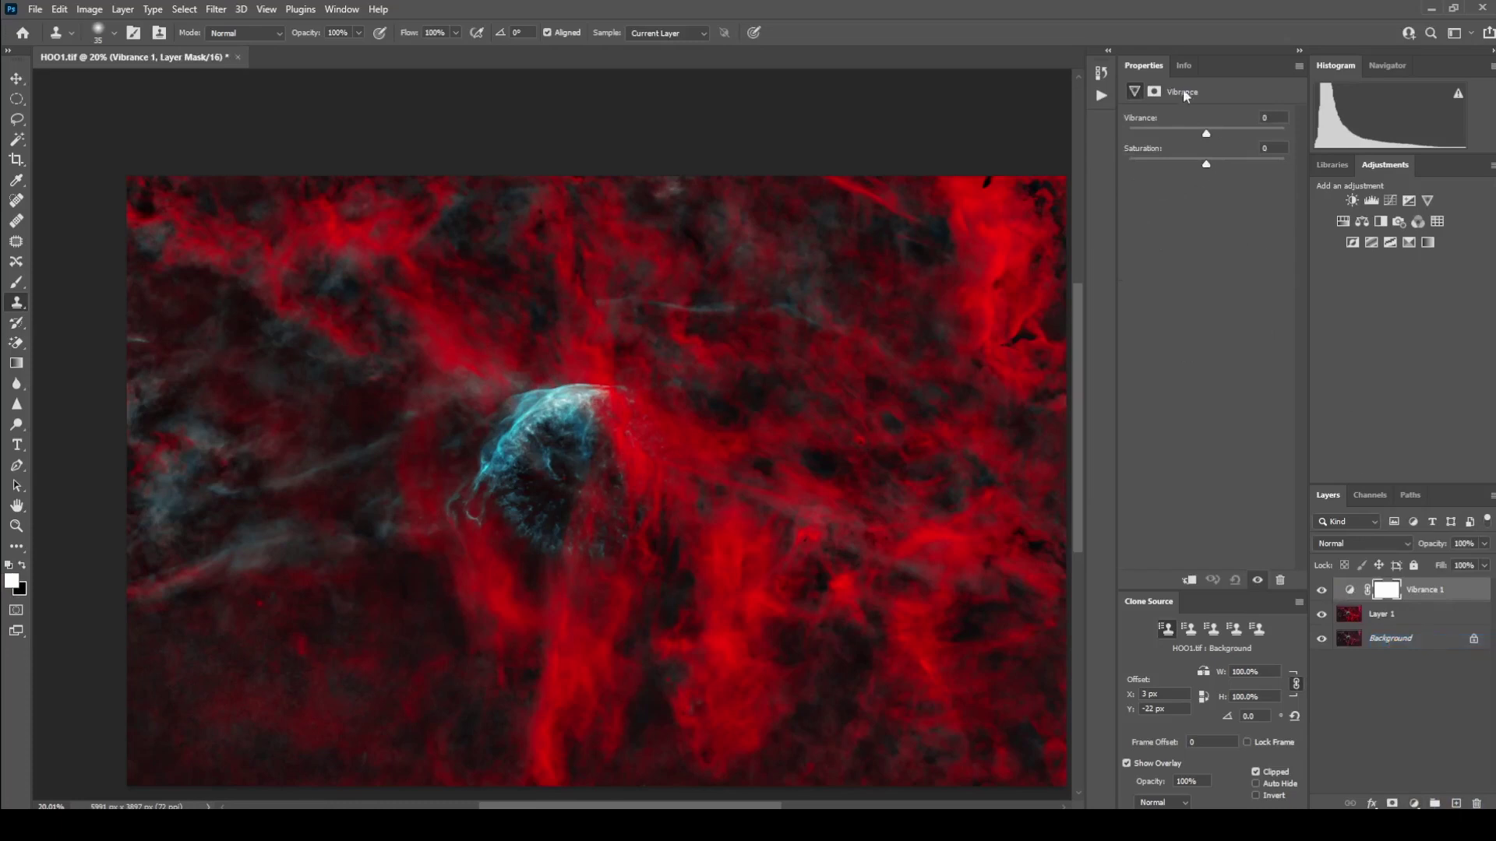
left_click_drag(1207, 133, 1209, 166)
left_click_drag(1205, 134, 1205, 134)
mouse_move(1206, 134)
left_mouse_down()
mouse_move(1220, 135)
mouse_move(1207, 137)
left_mouse_up()
right_click(1427, 593)
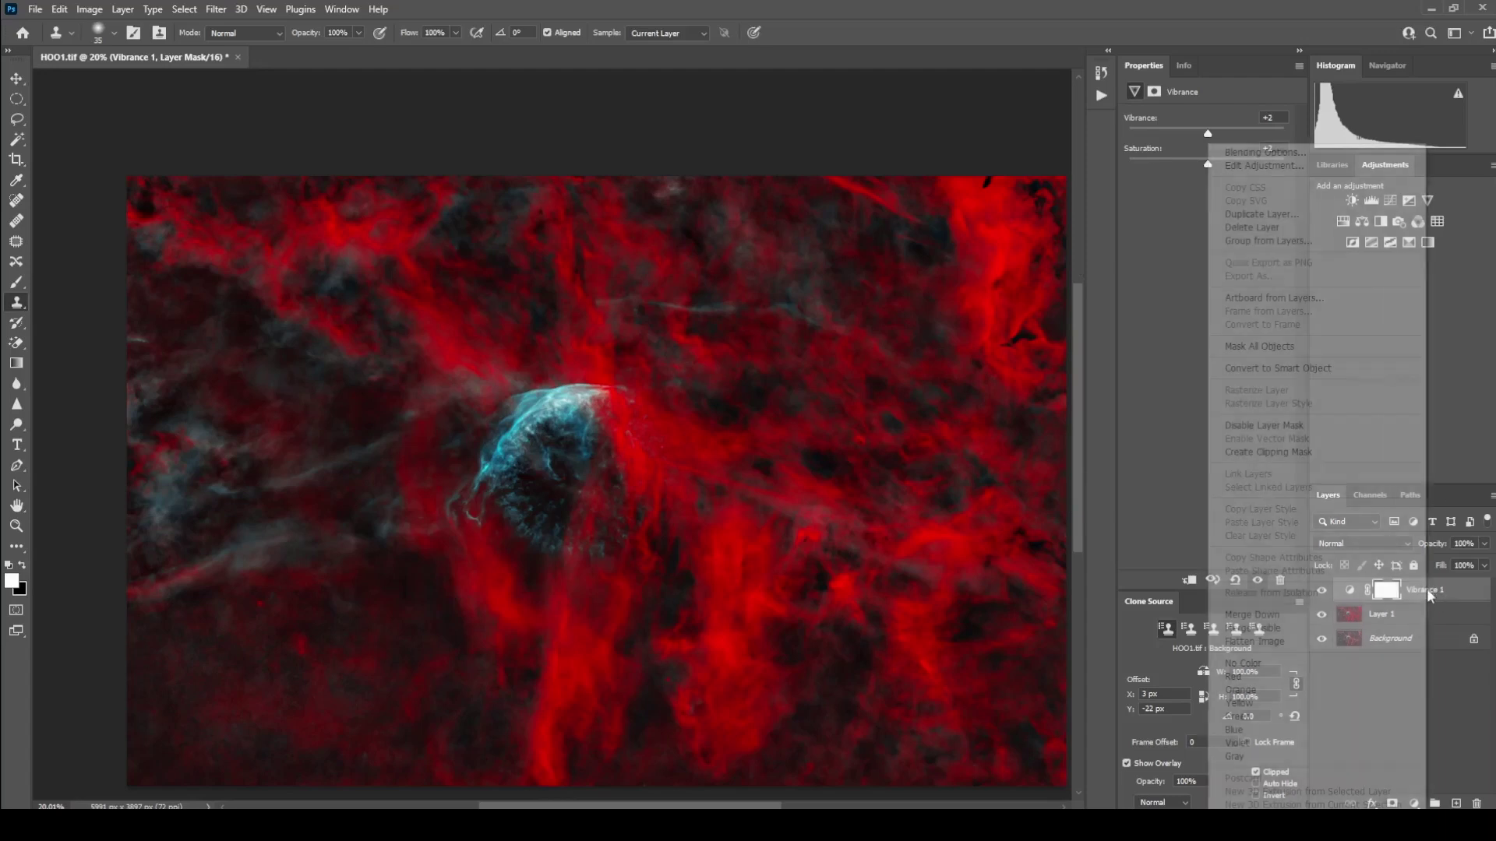
left_click(1342, 643)
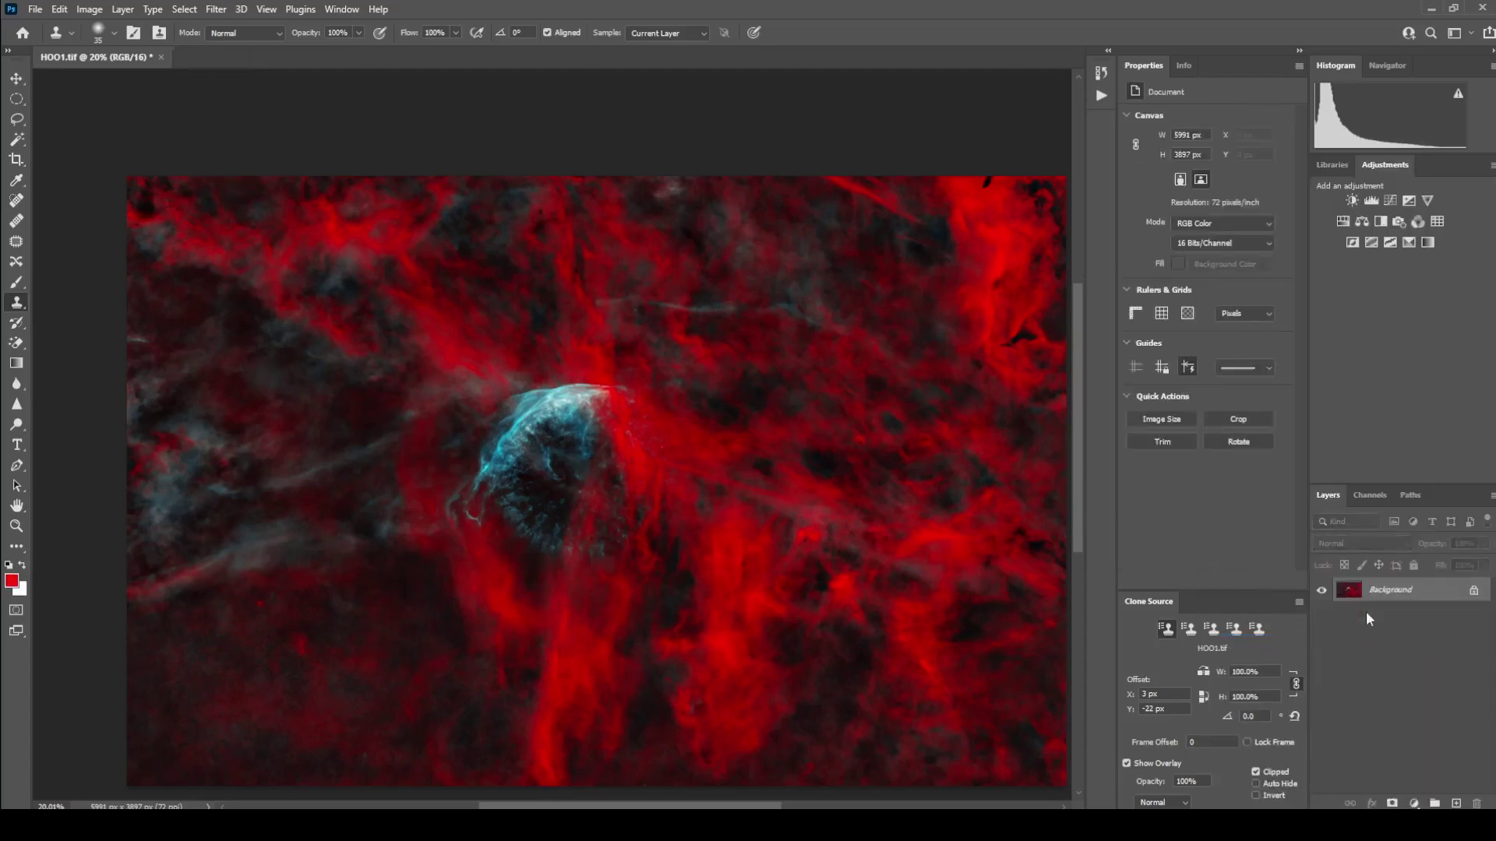
Add a Hue/Saturation adjustment layer above the background and set the reds' saturation to +4.
left_click(1414, 803)
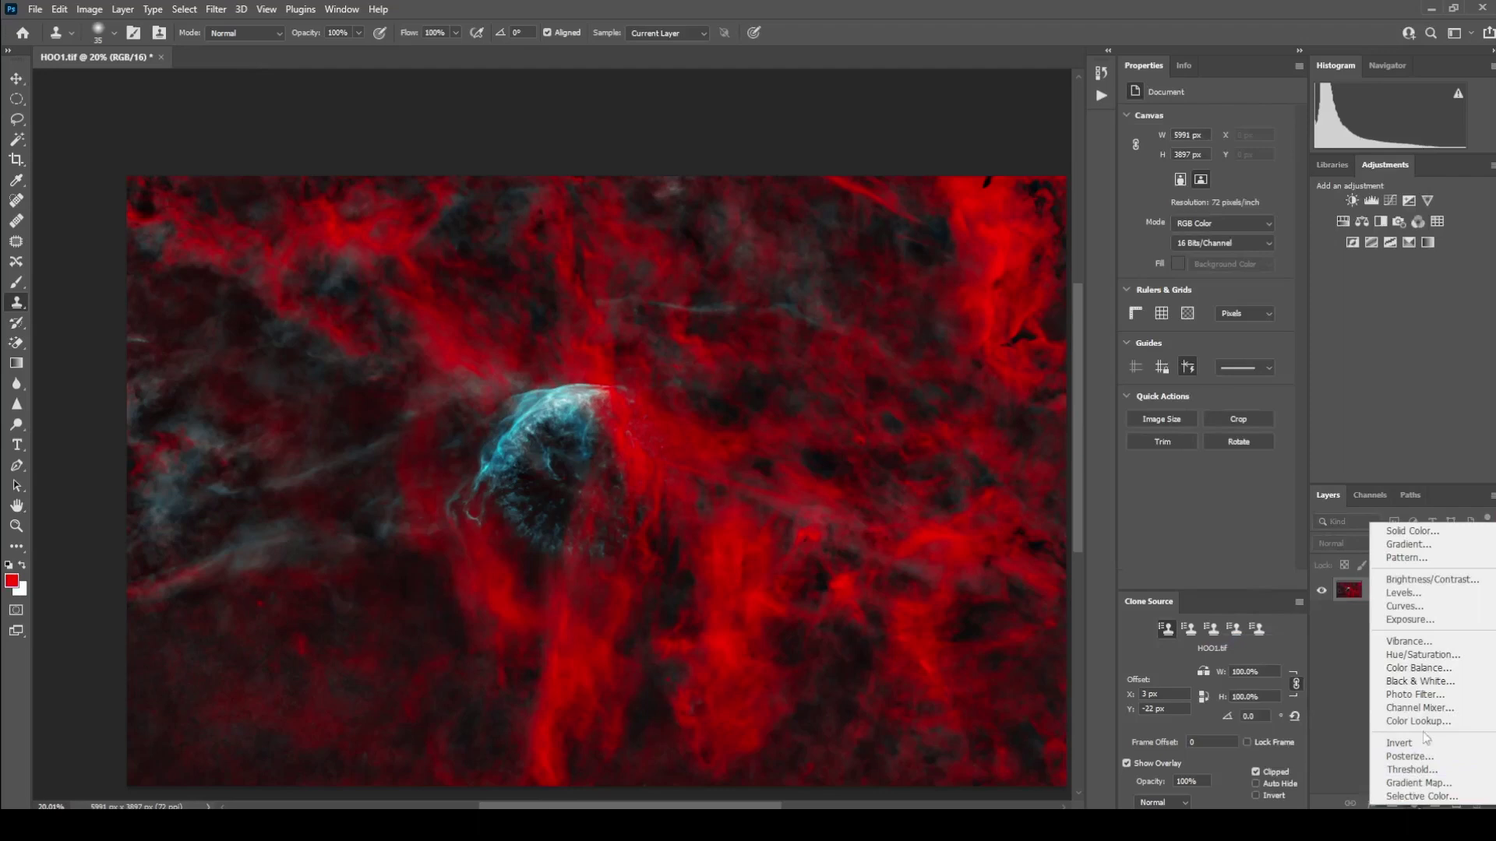
left_click(1422, 655)
left_click(1190, 138)
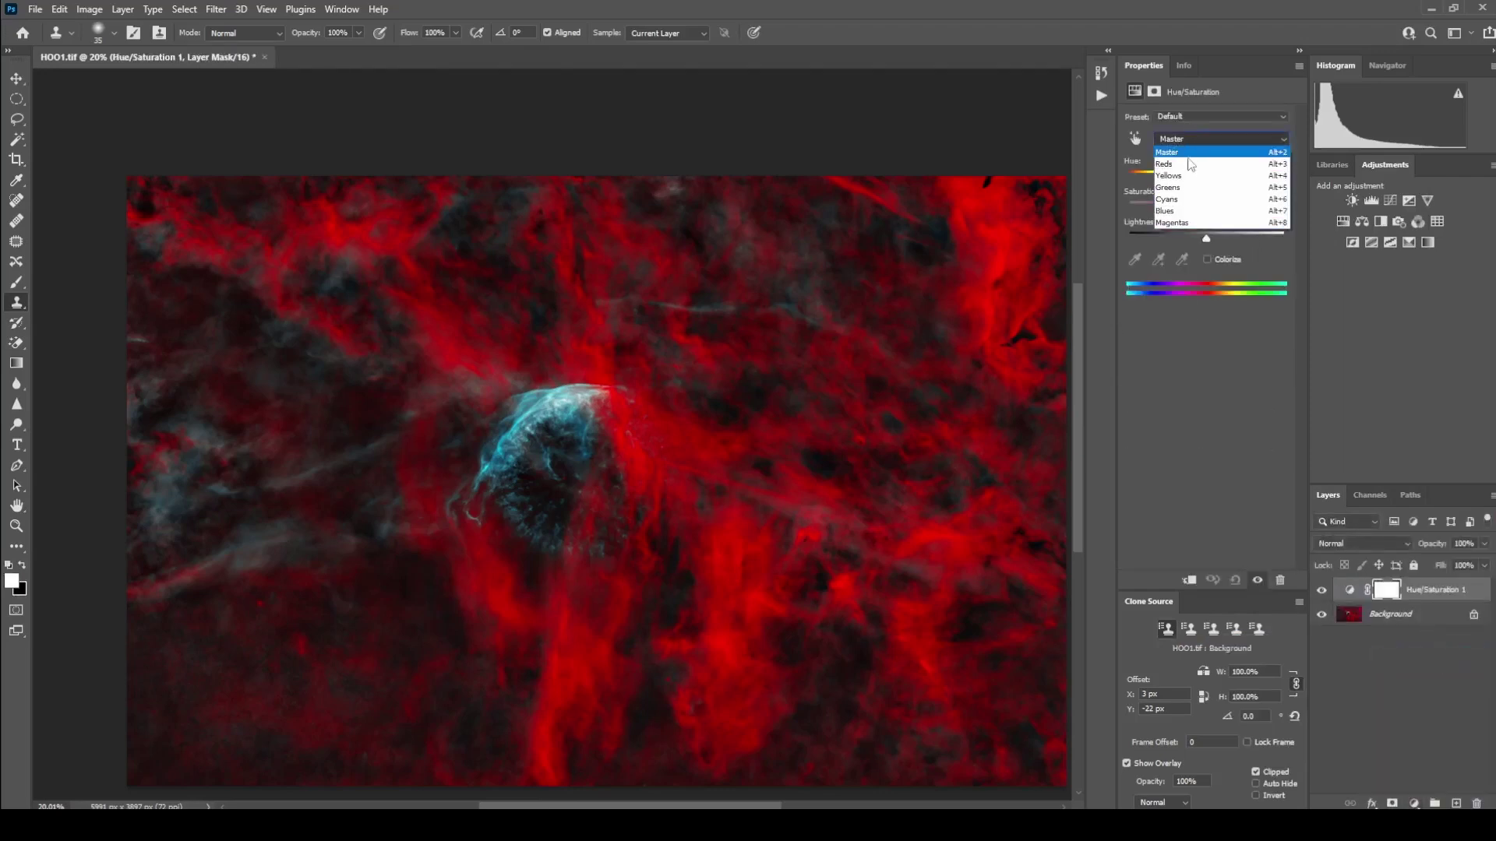
left_click(1176, 150)
mouse_move(1207, 178)
left_mouse_down()
mouse_move(1231, 206)
mouse_move(1209, 205)
left_mouse_up()
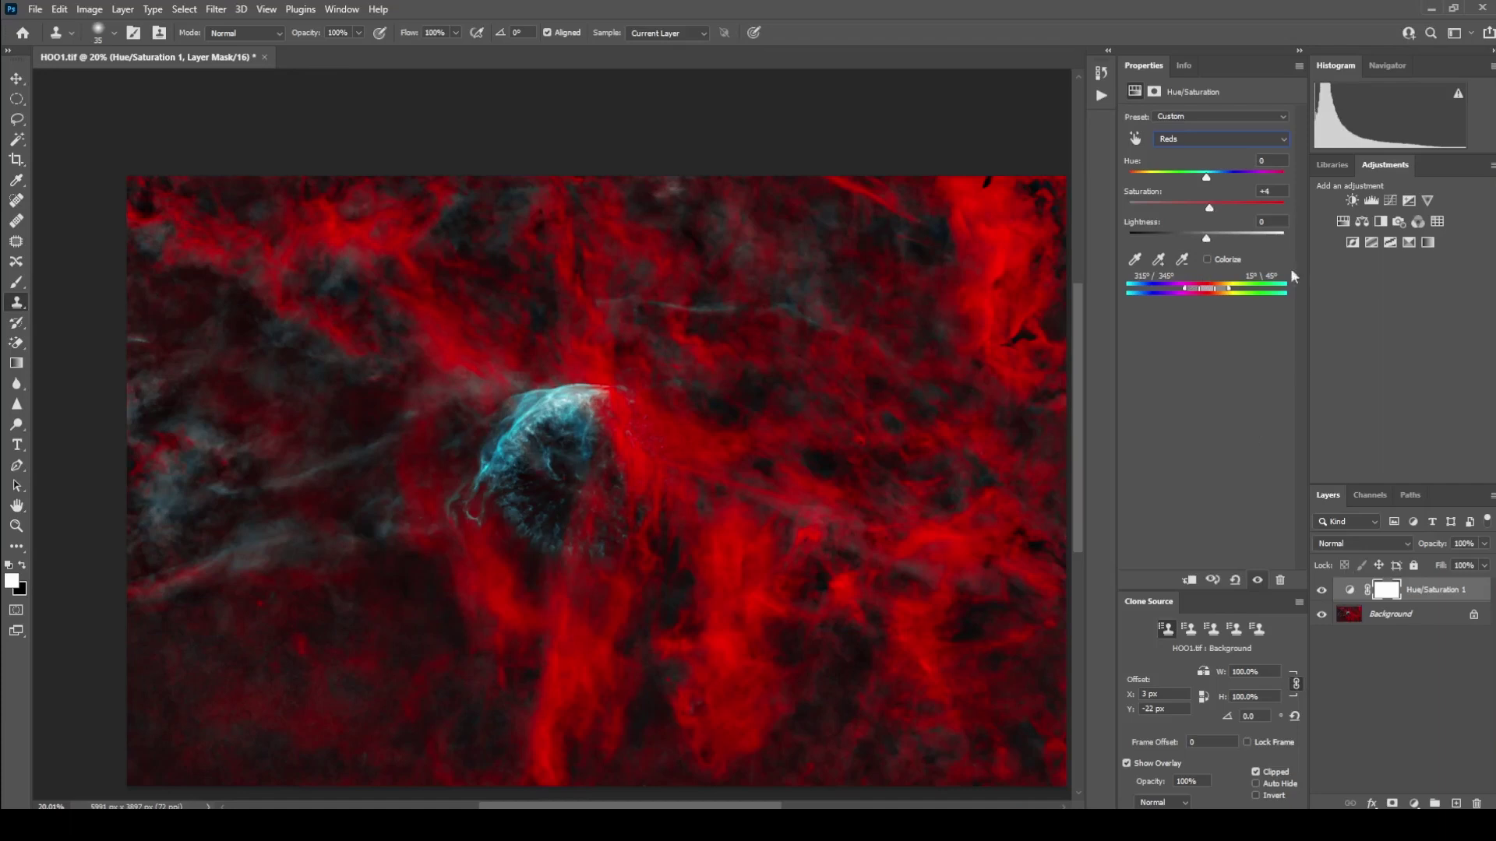
Try different hue and saturation shifts on the blues in the Hue/Saturation adjustment.
left_click(1206, 137)
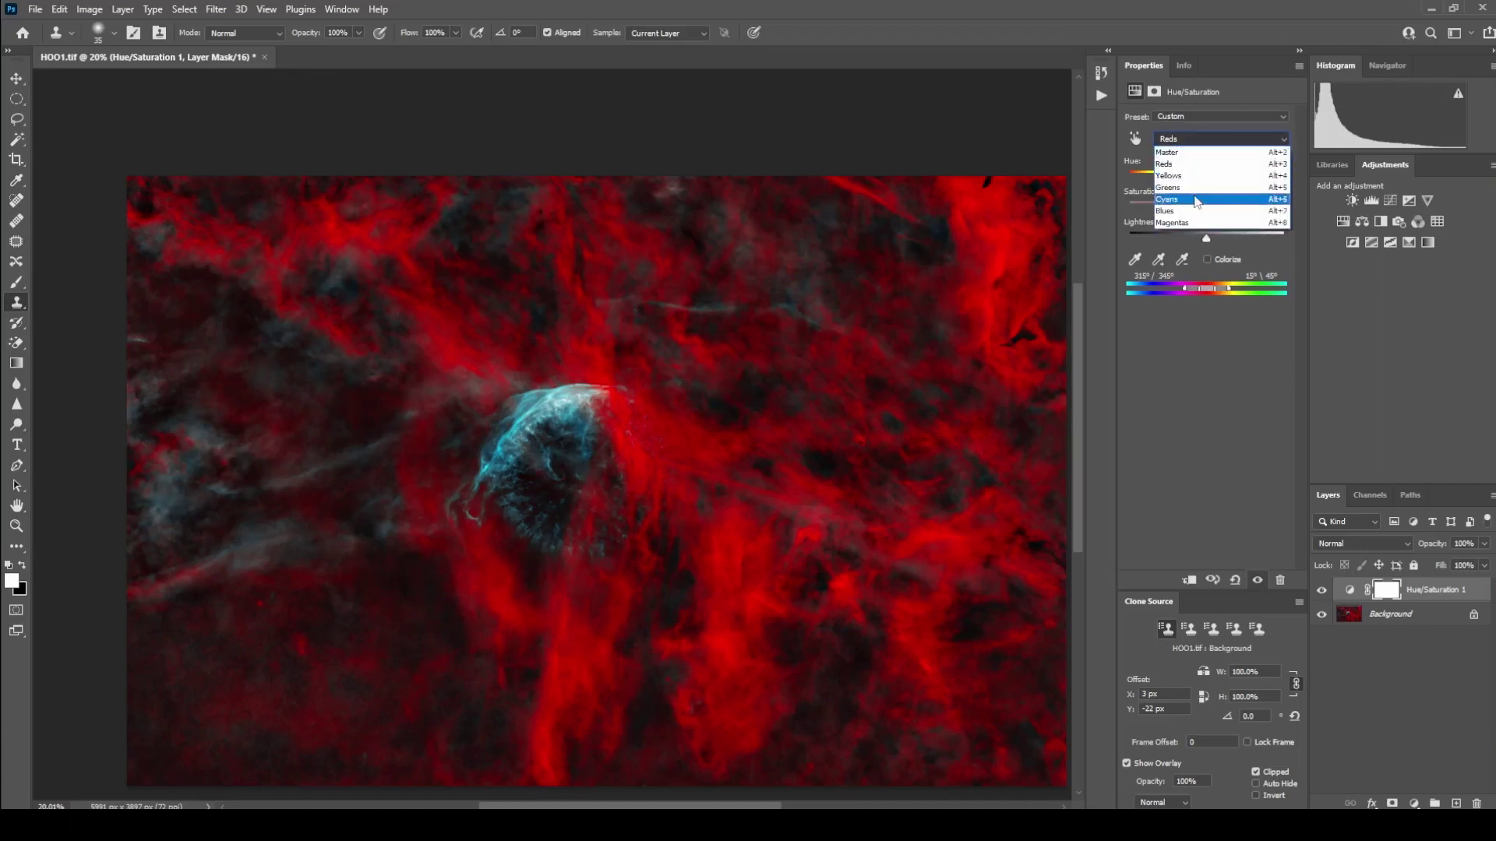
left_click(1192, 212)
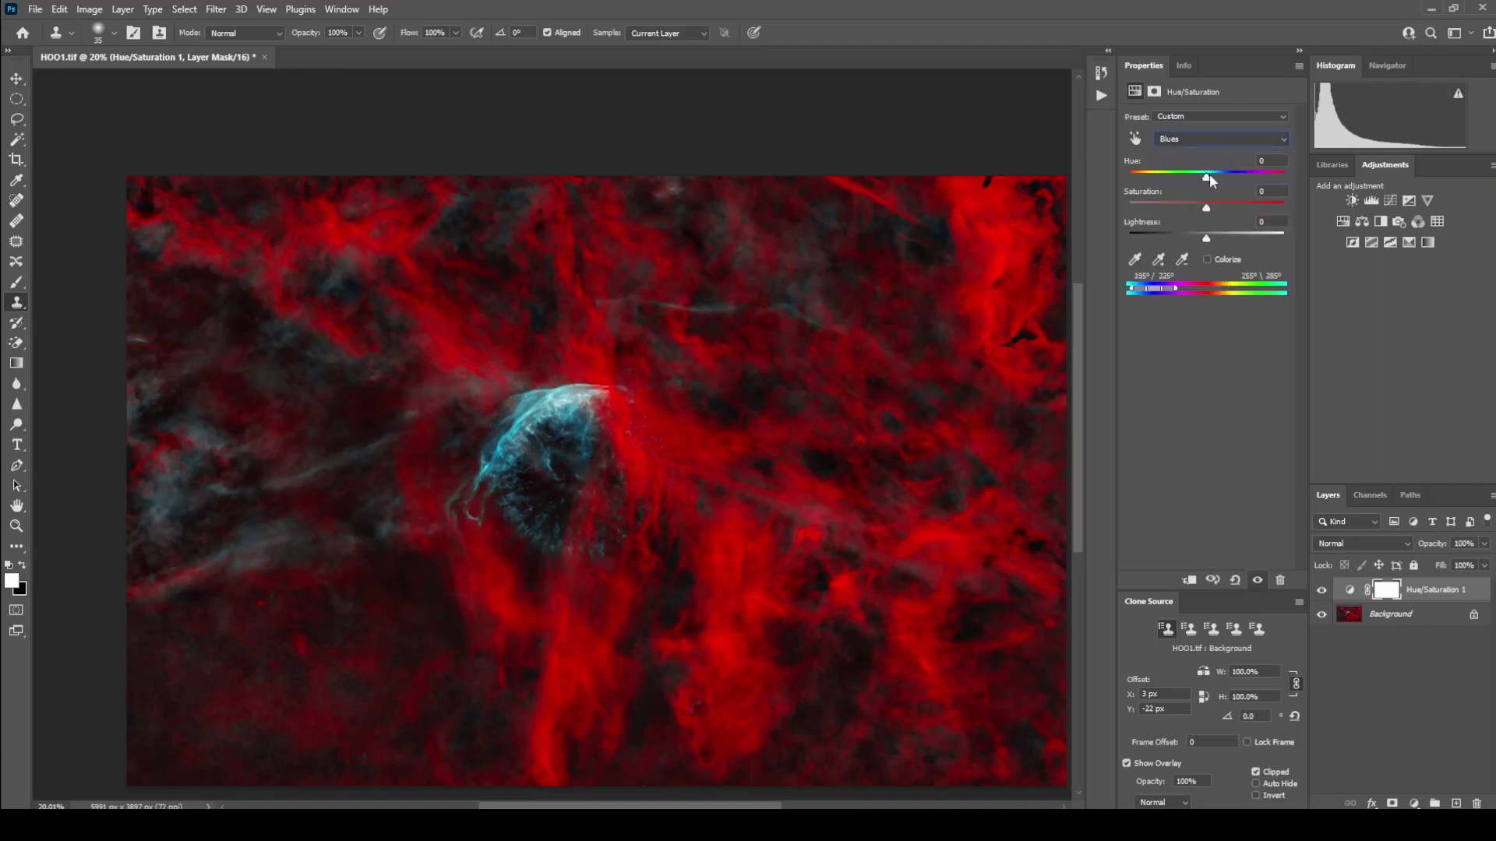
left_click_drag(1207, 172, 1122, 190)
left_click_drag(1231, 177, 1190, 176)
left_click_drag(1218, 190, 1206, 185)
left_click_drag(1251, 208, 1232, 204)
Fine-tune the hue and saturation of the cyans, and flatten the image.
left_click(1192, 142)
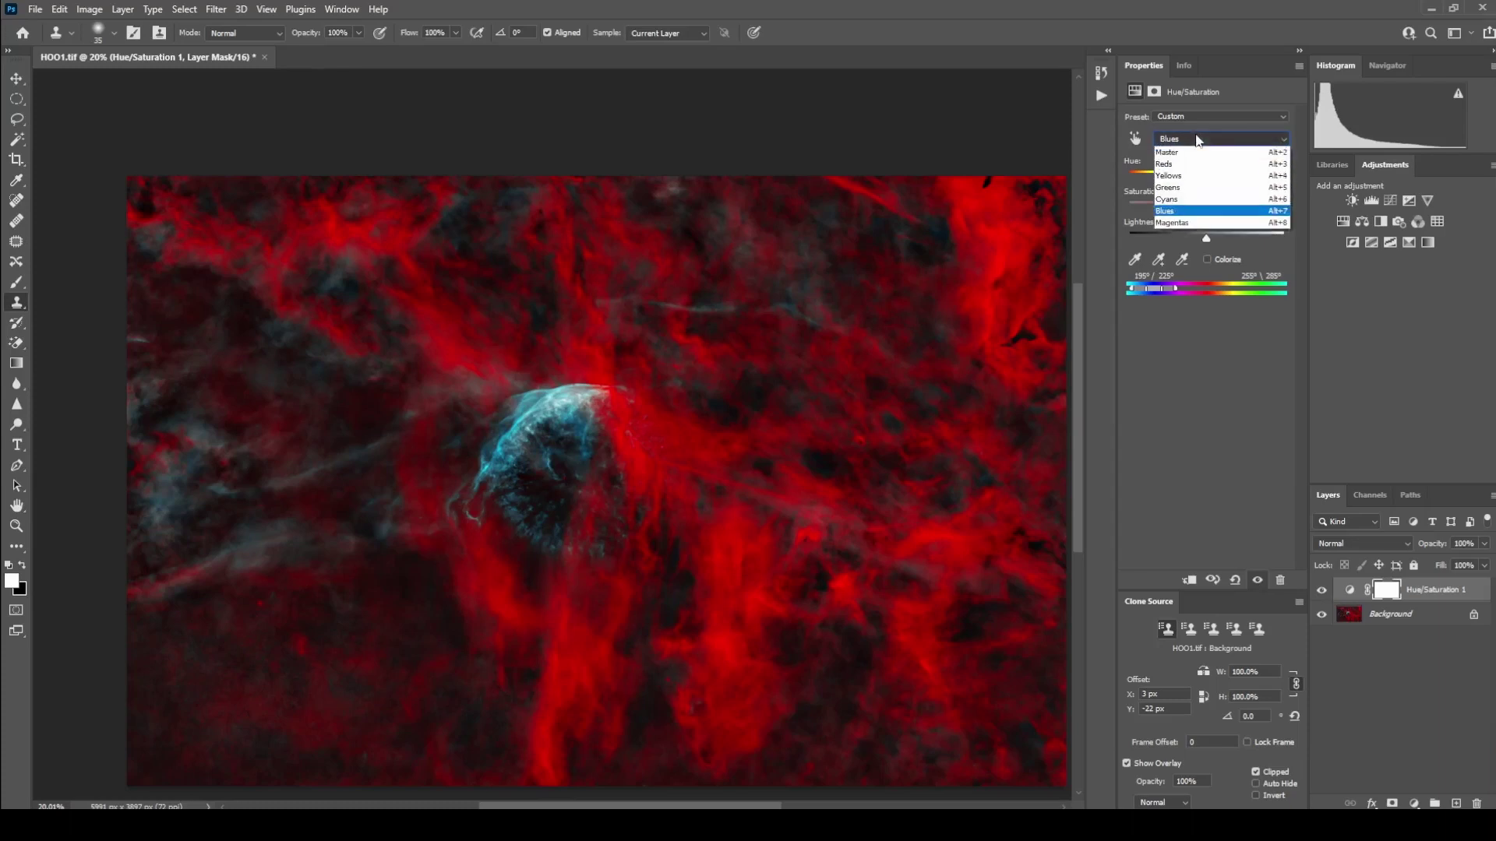
left_click(1208, 196)
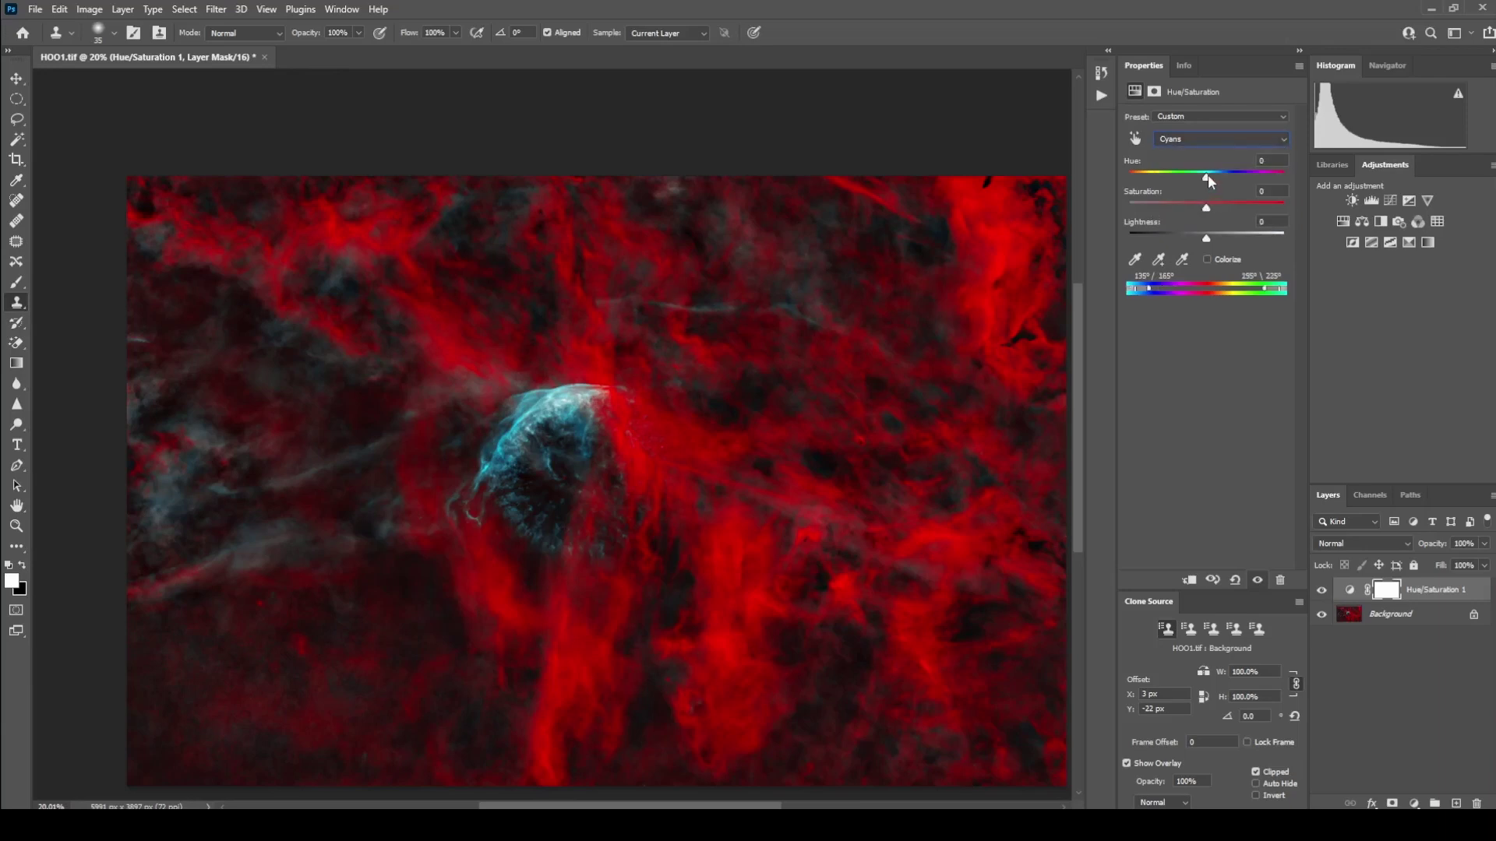
left_click_drag(1208, 175, 1214, 175)
left_click_drag(1208, 206, 1220, 207)
right_click(1430, 594)
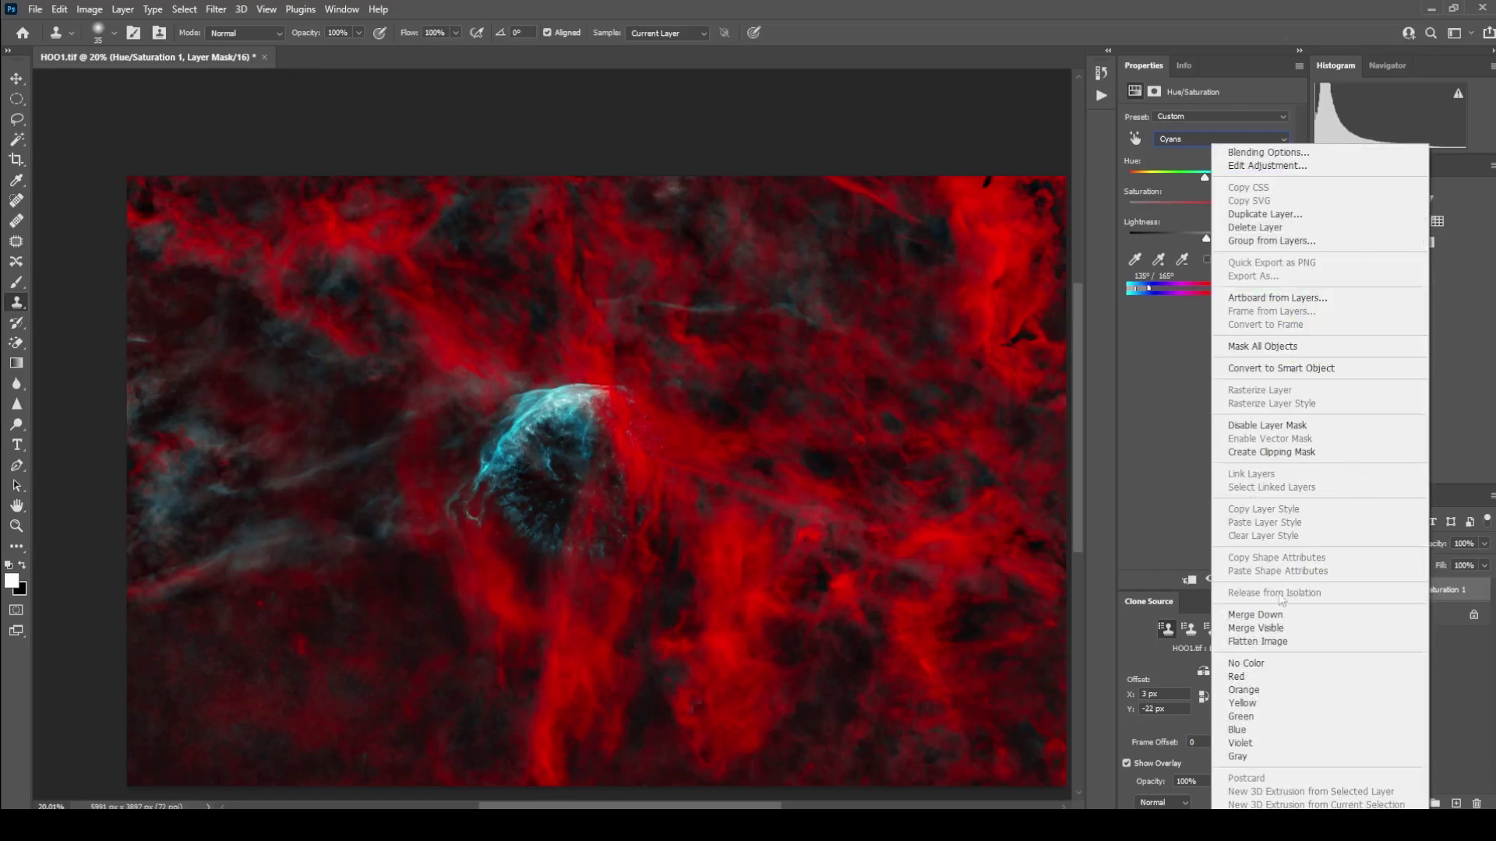
left_click(1277, 641)
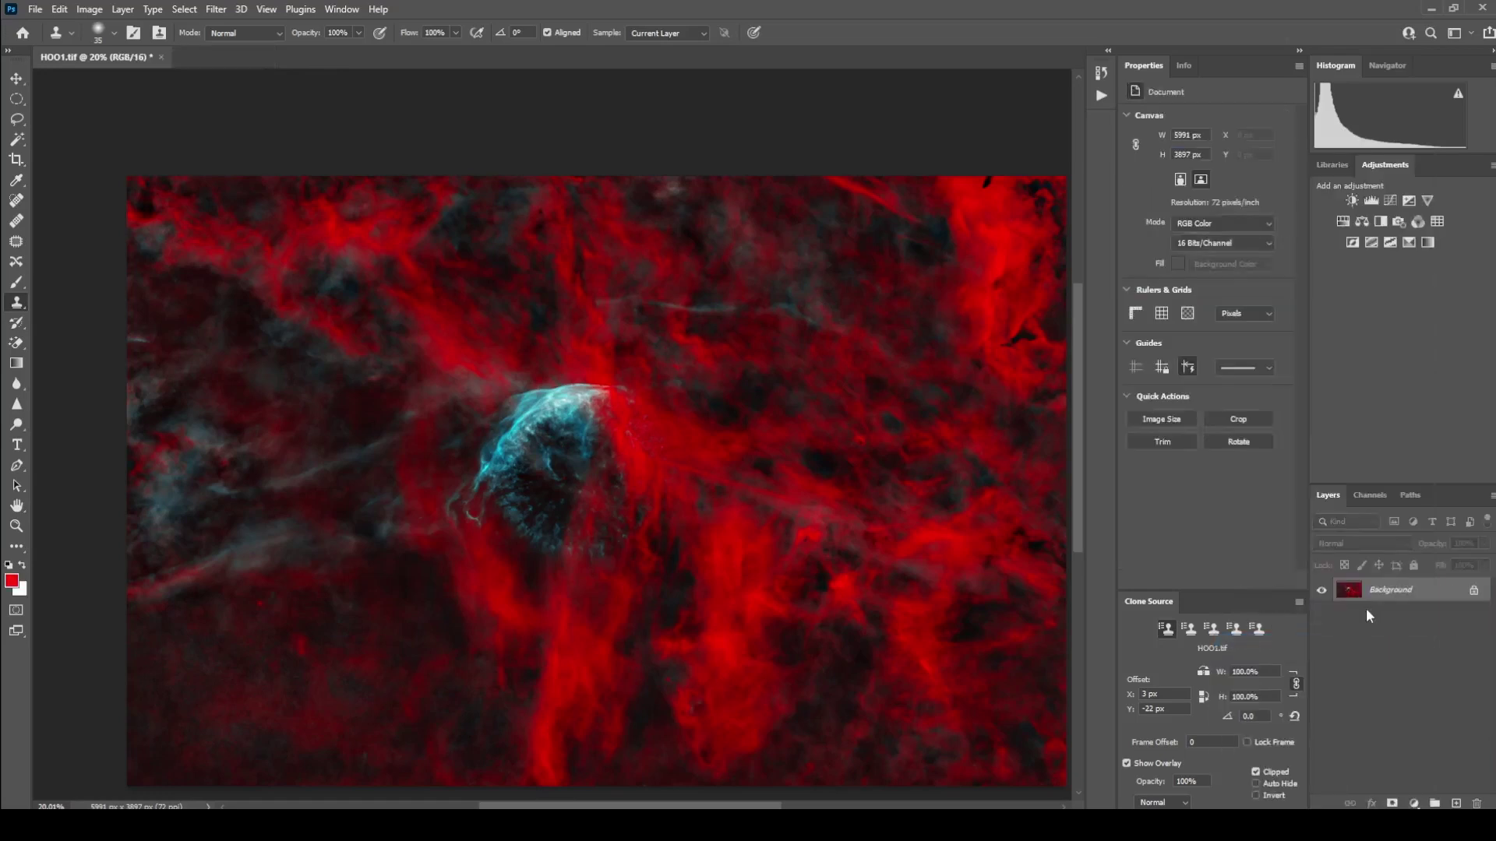
Save the image as a new uncompressed TIFF file named HOO2.
left_click(35, 10)
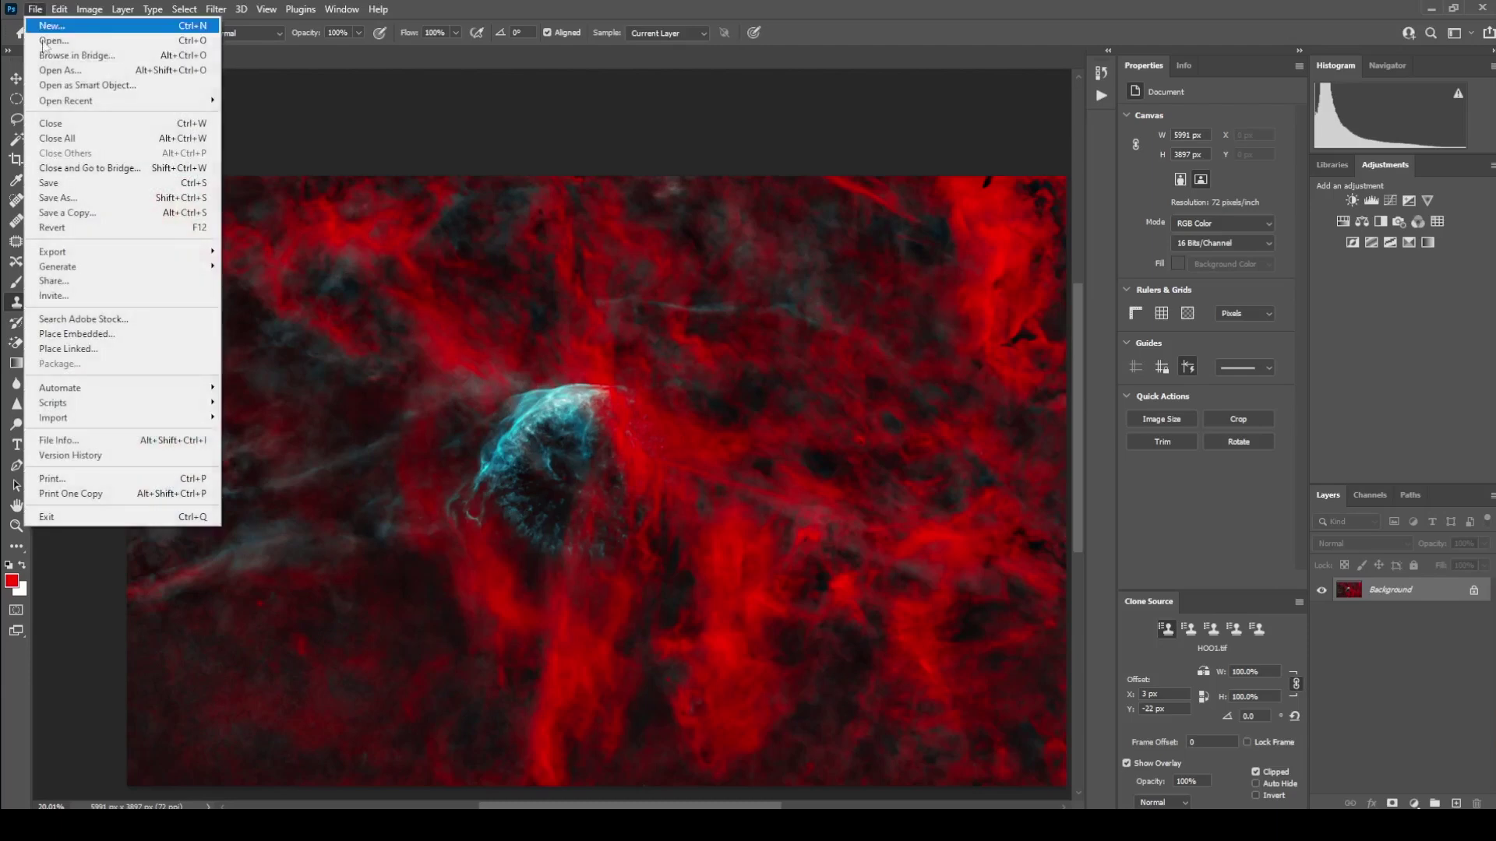
left_click(93, 202)
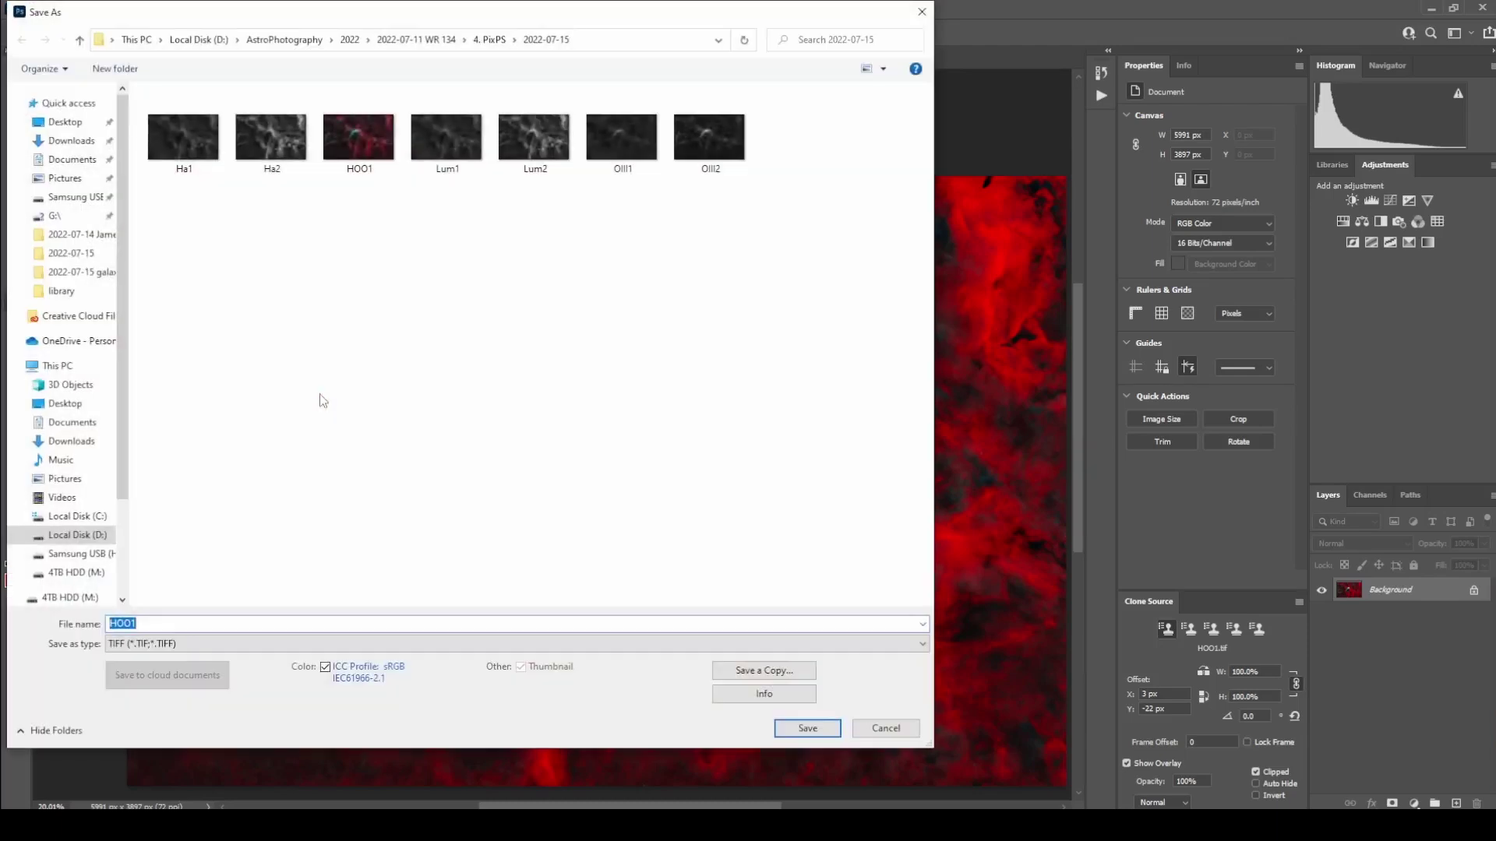
type("HOO2")
key("Return")
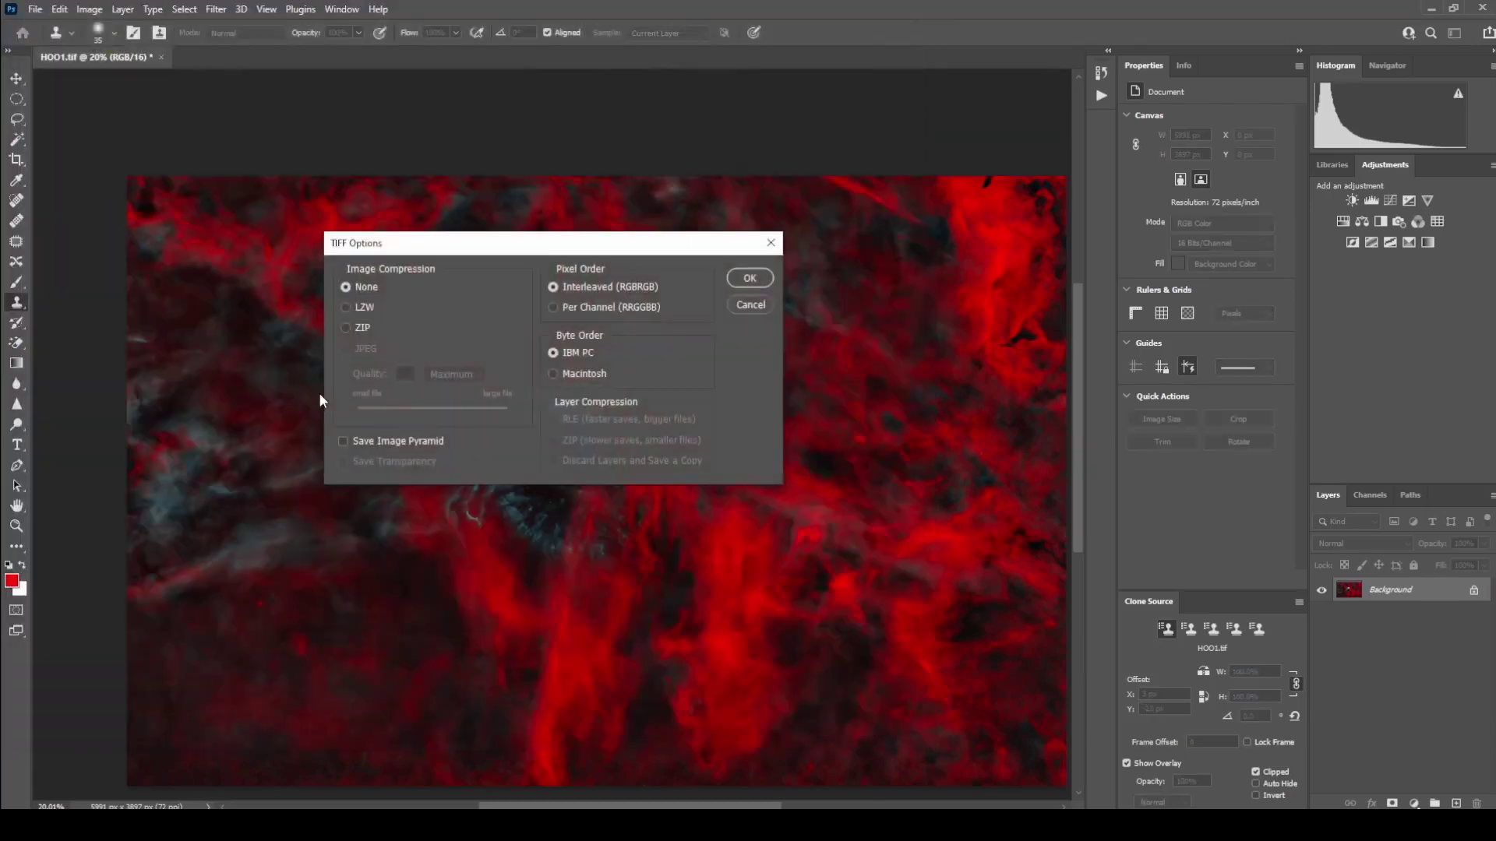
left_click(750, 279)
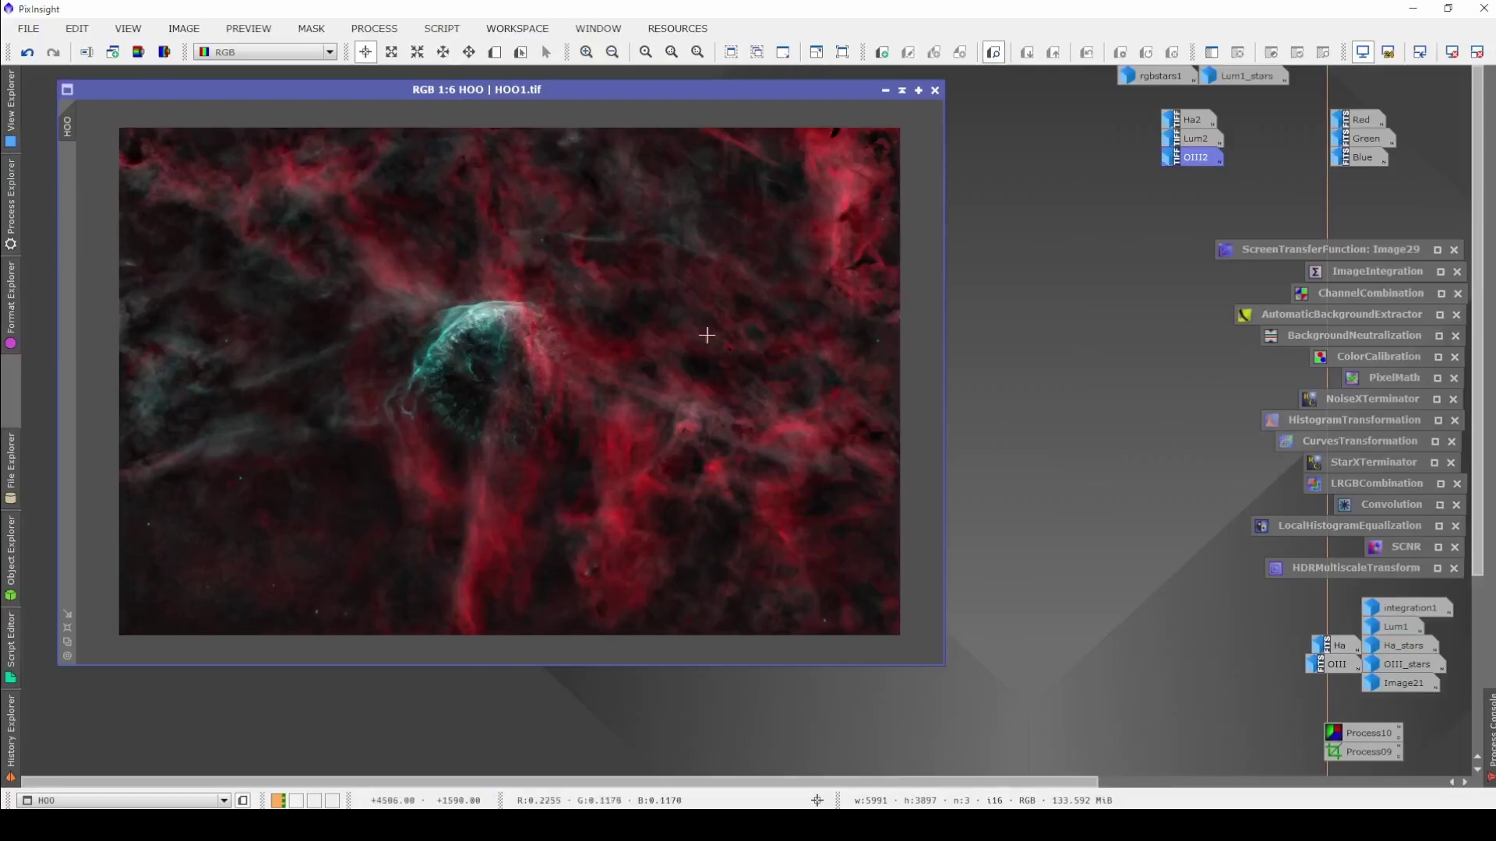
Switch to PixInsight, open HOO2 from the 2022-07-15 folder and compare it with the earlier HOO image.
double_click(1061, 305)
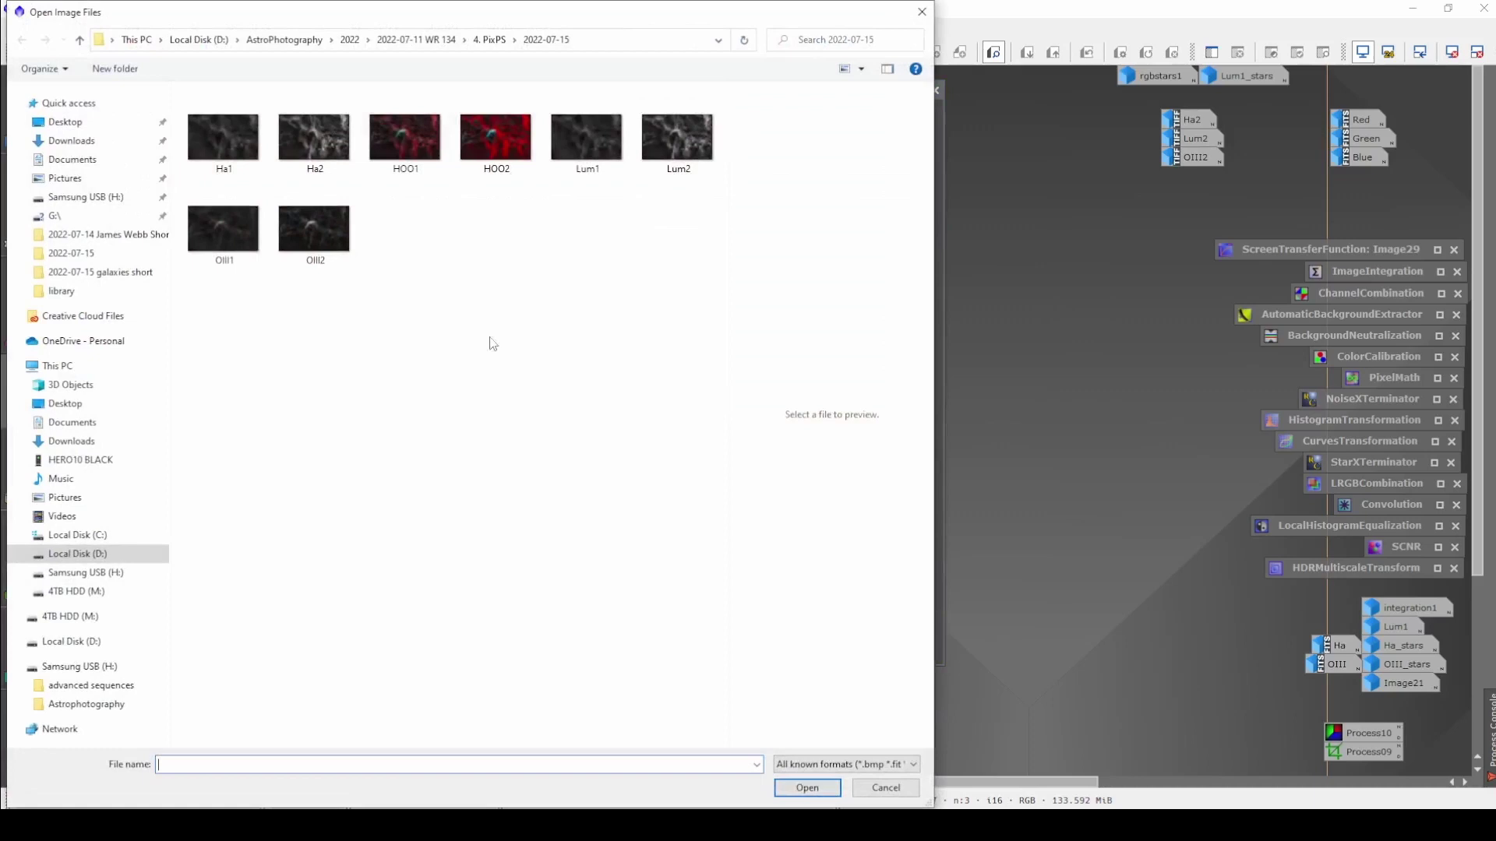
double_click(491, 138)
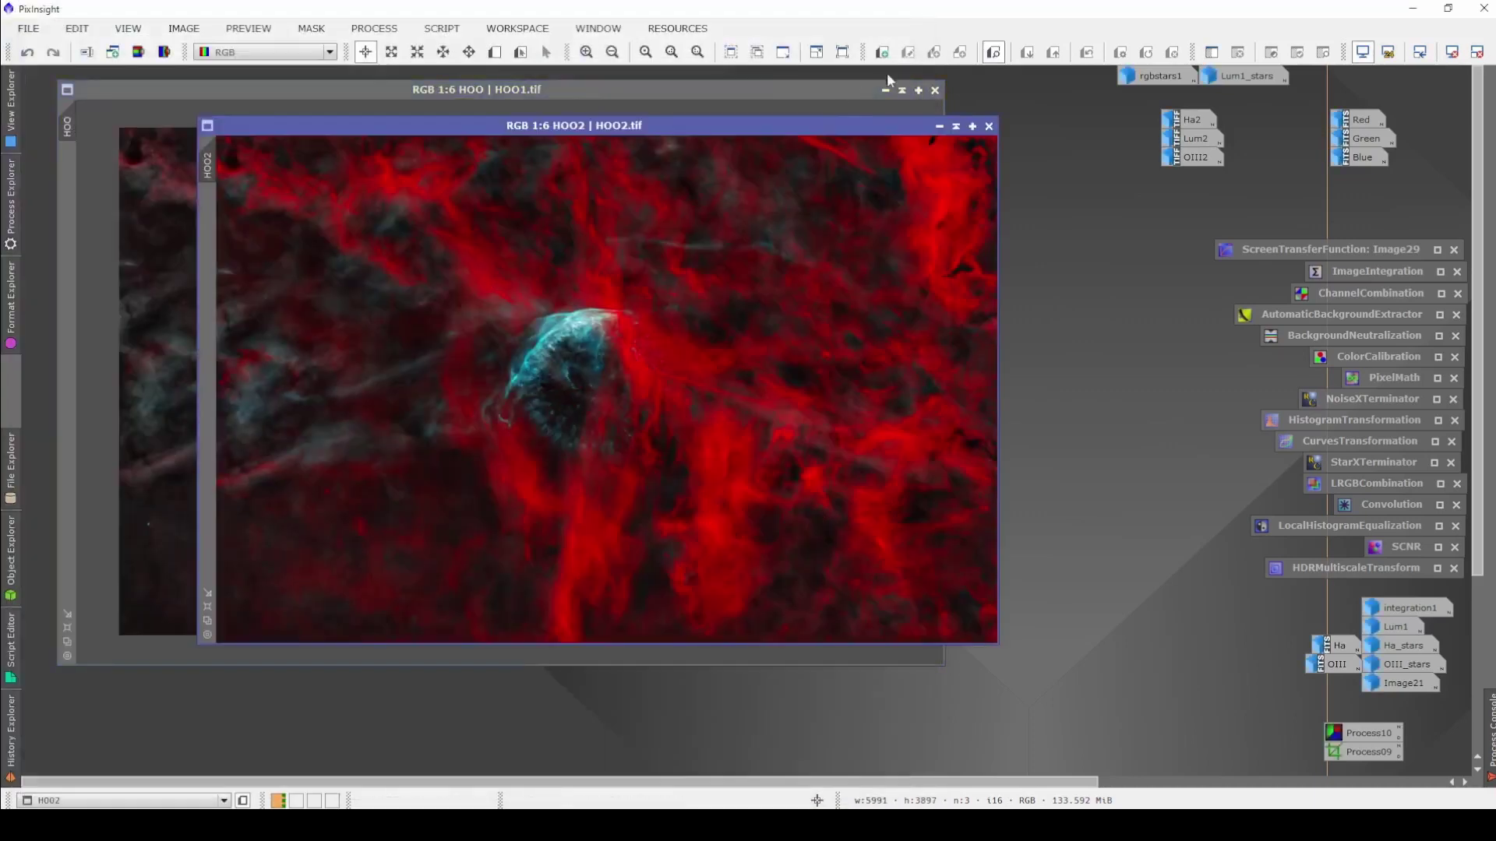
left_click(885, 91)
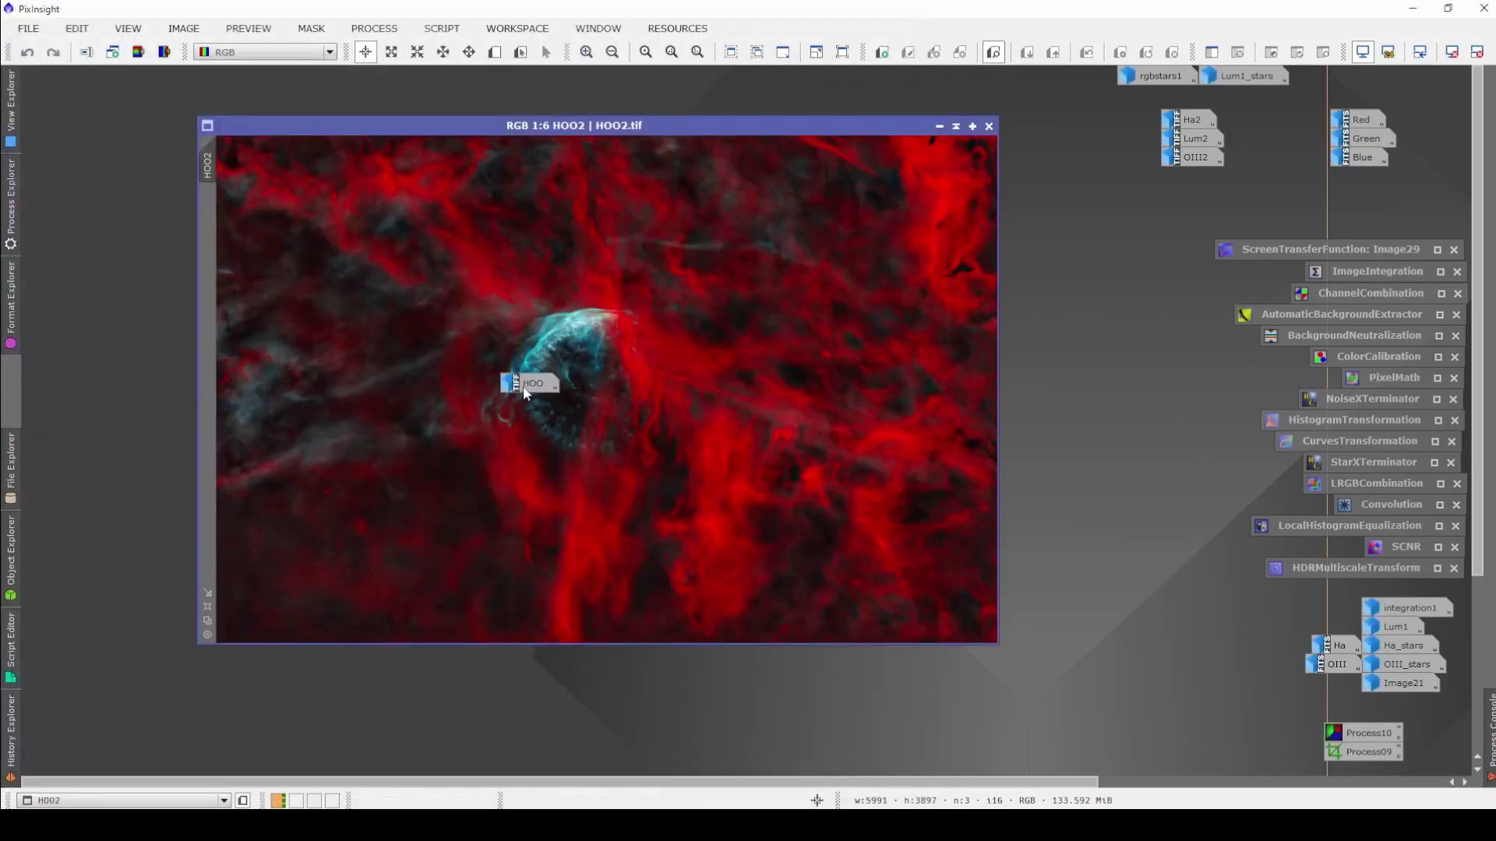
double_click(524, 386)
left_click(966, 346)
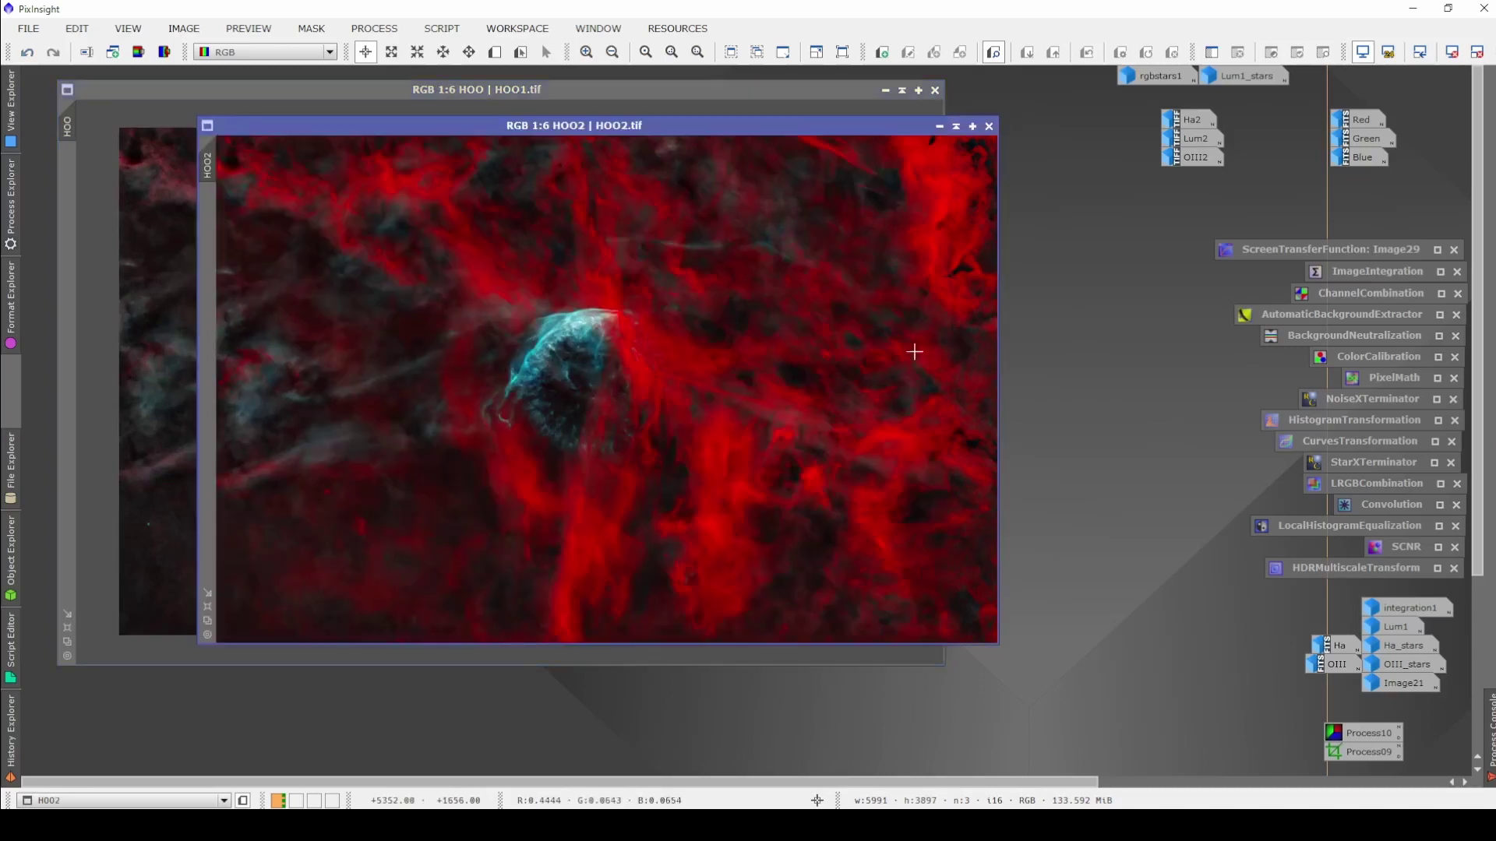
left_click(176, 365)
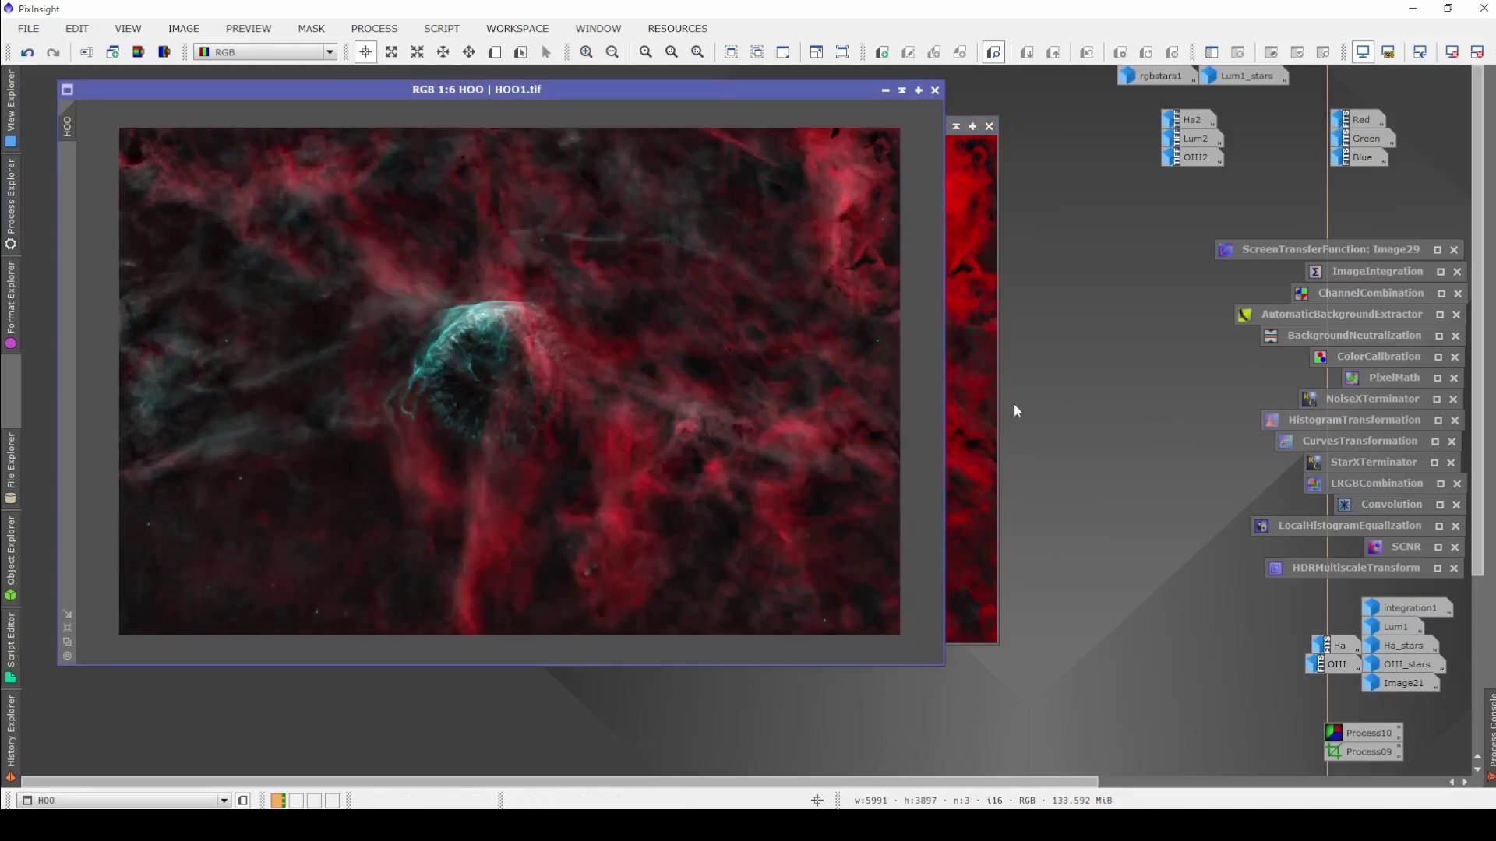
left_click(976, 398)
left_click(127, 324)
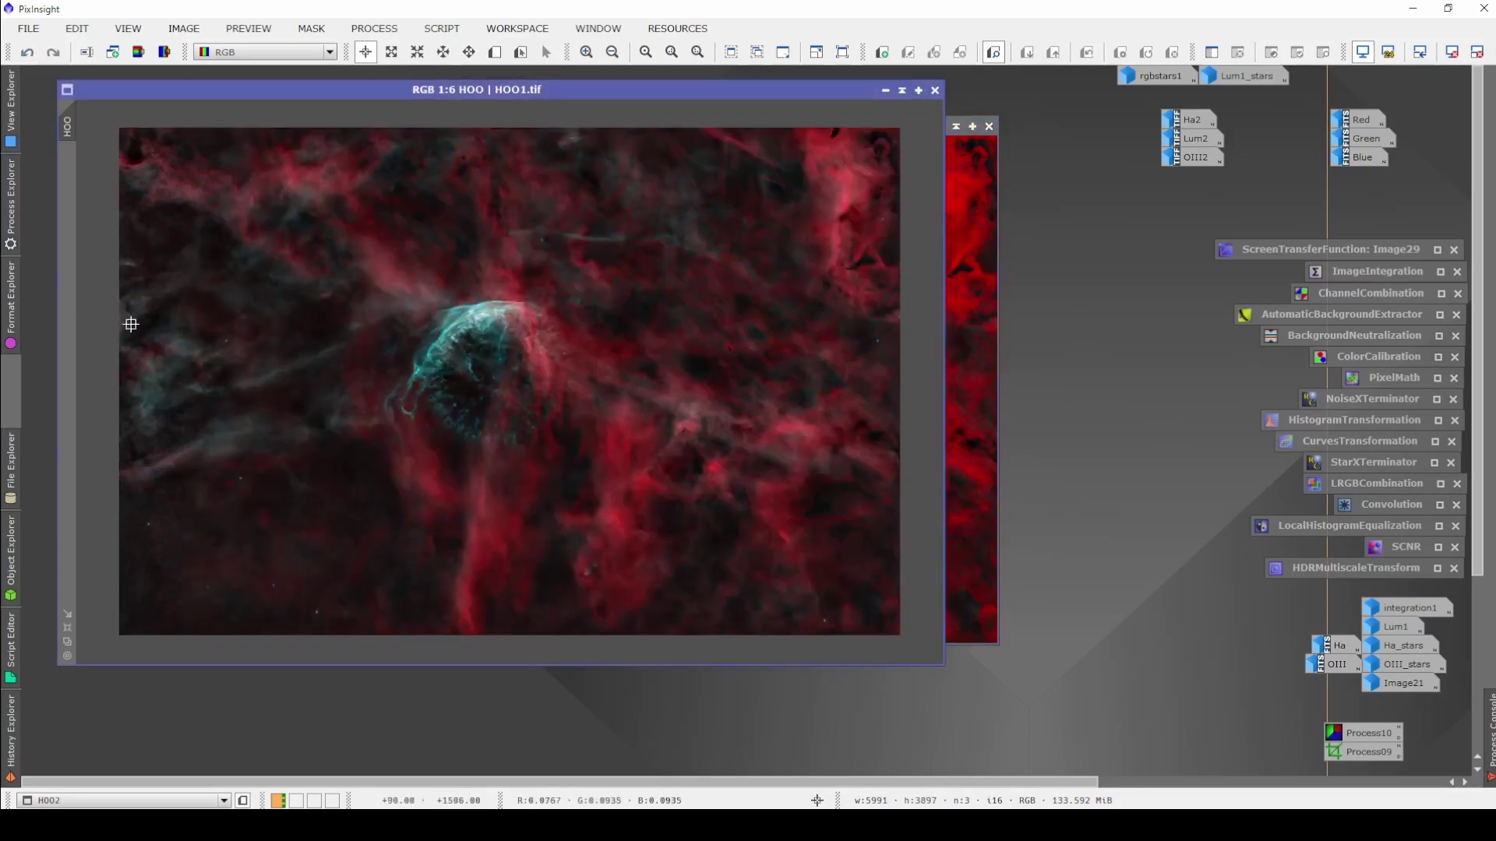
Minimise the HOO image and park it beside the other stored images, and reposition and enlarge the HOO2 window.
left_click(885, 91)
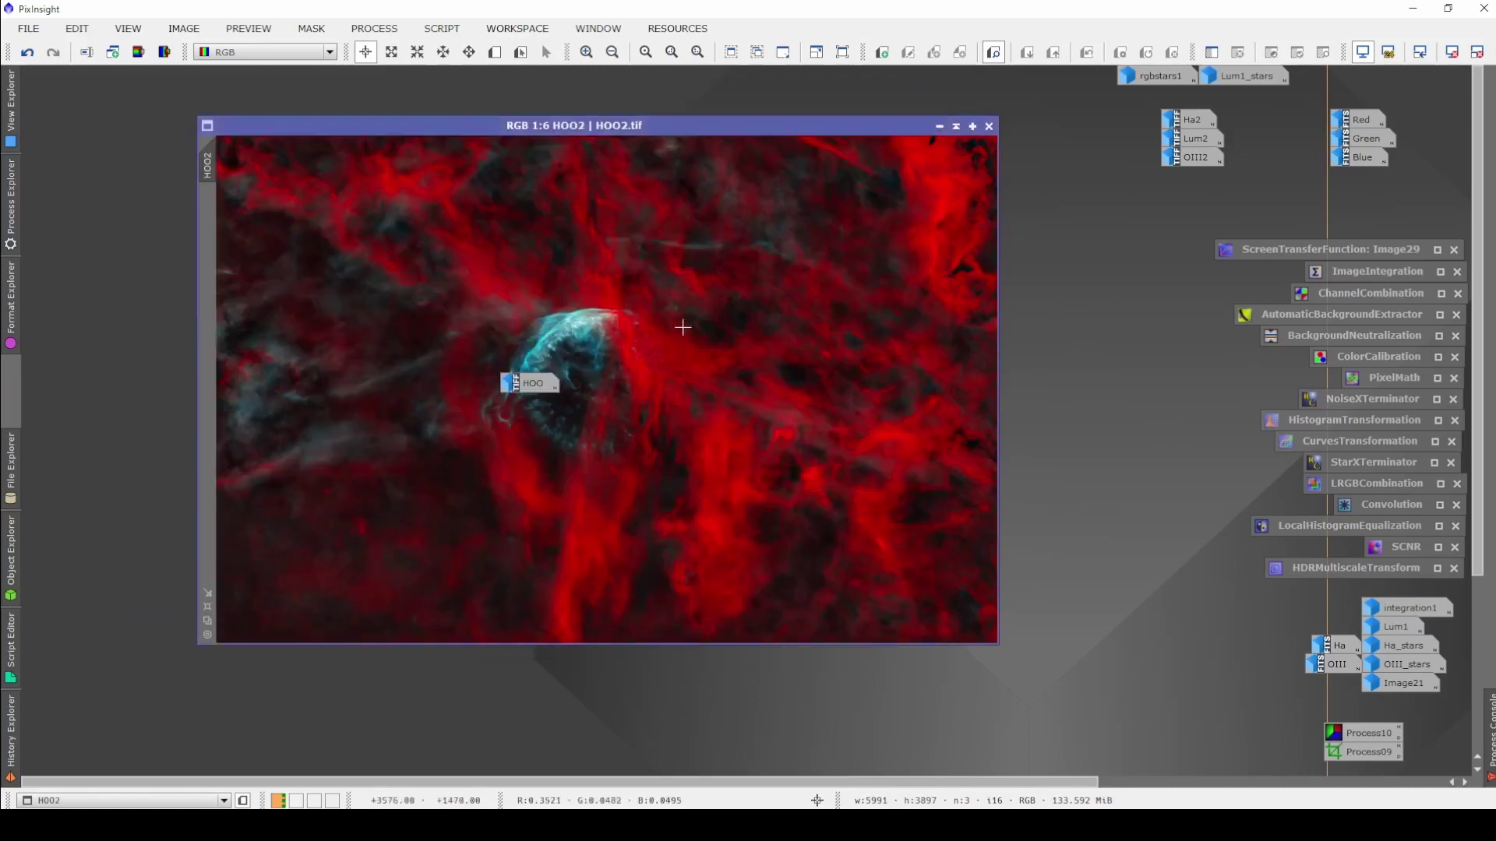
left_click_drag(523, 384, 1277, 695)
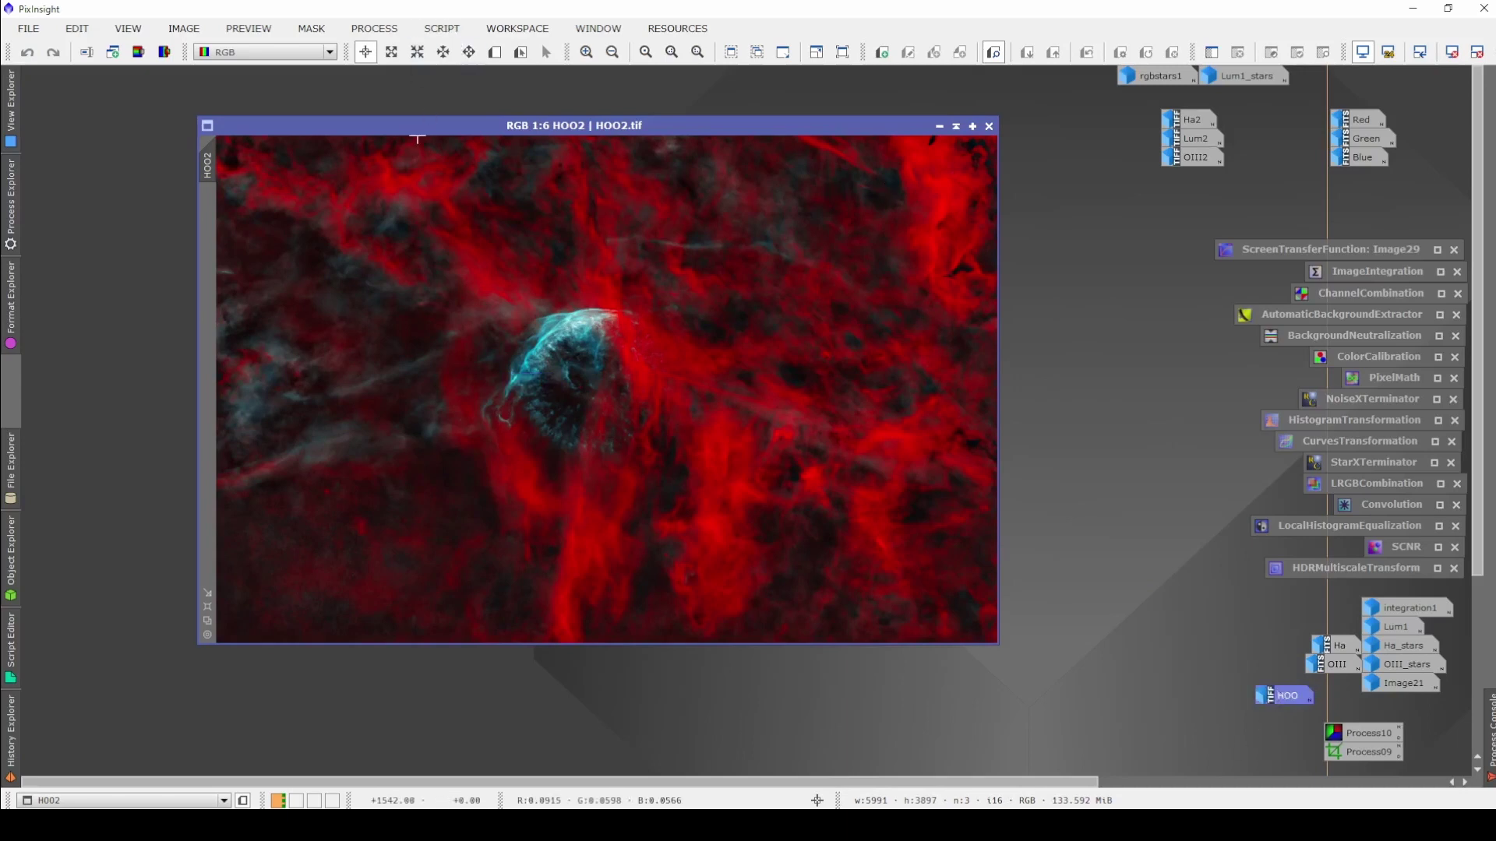
left_click_drag(418, 135, 269, 101)
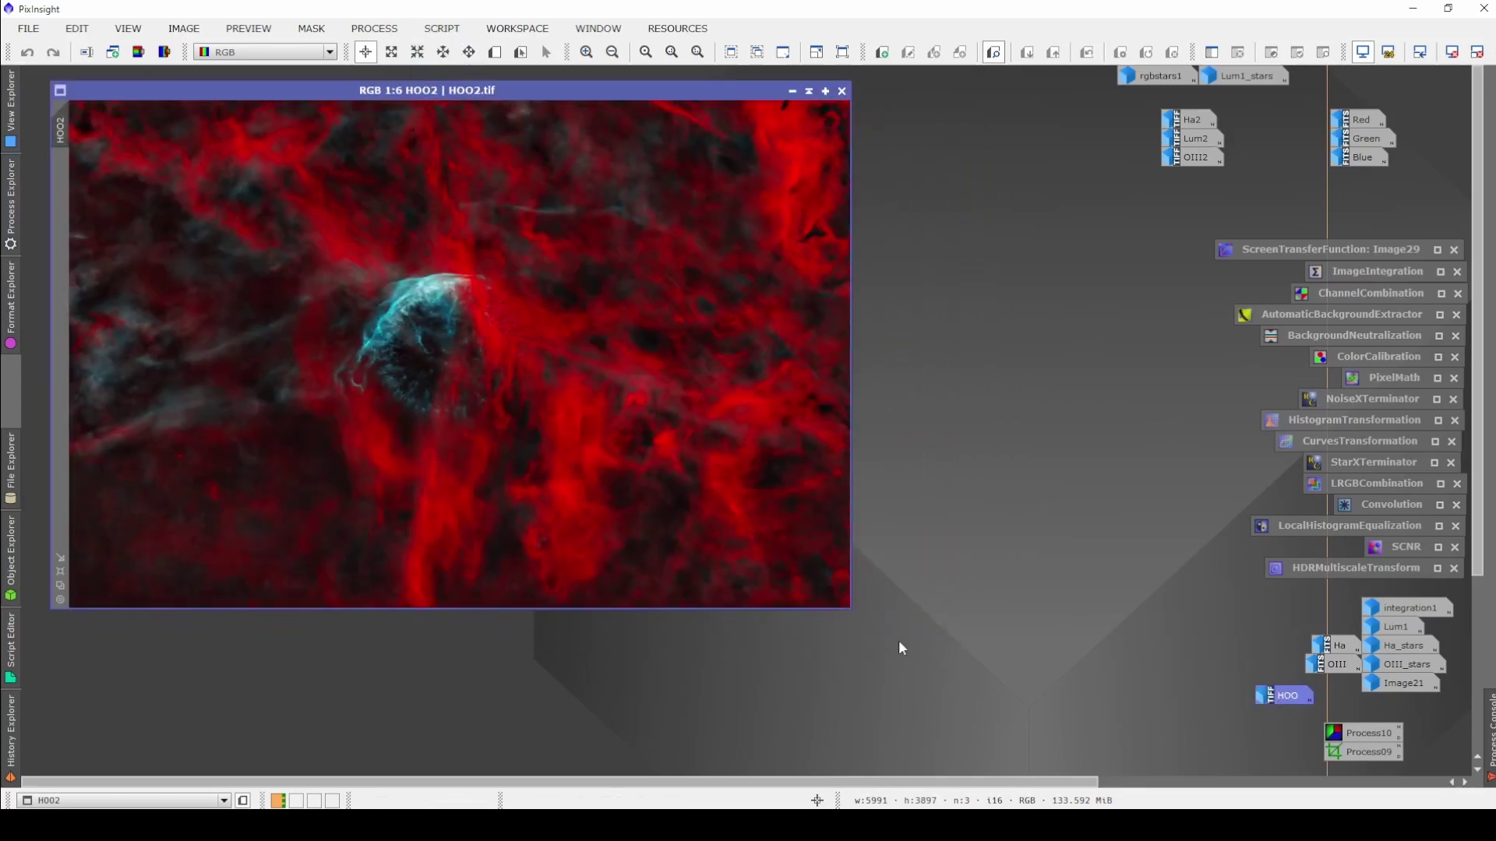
left_click_drag(852, 609, 904, 655)
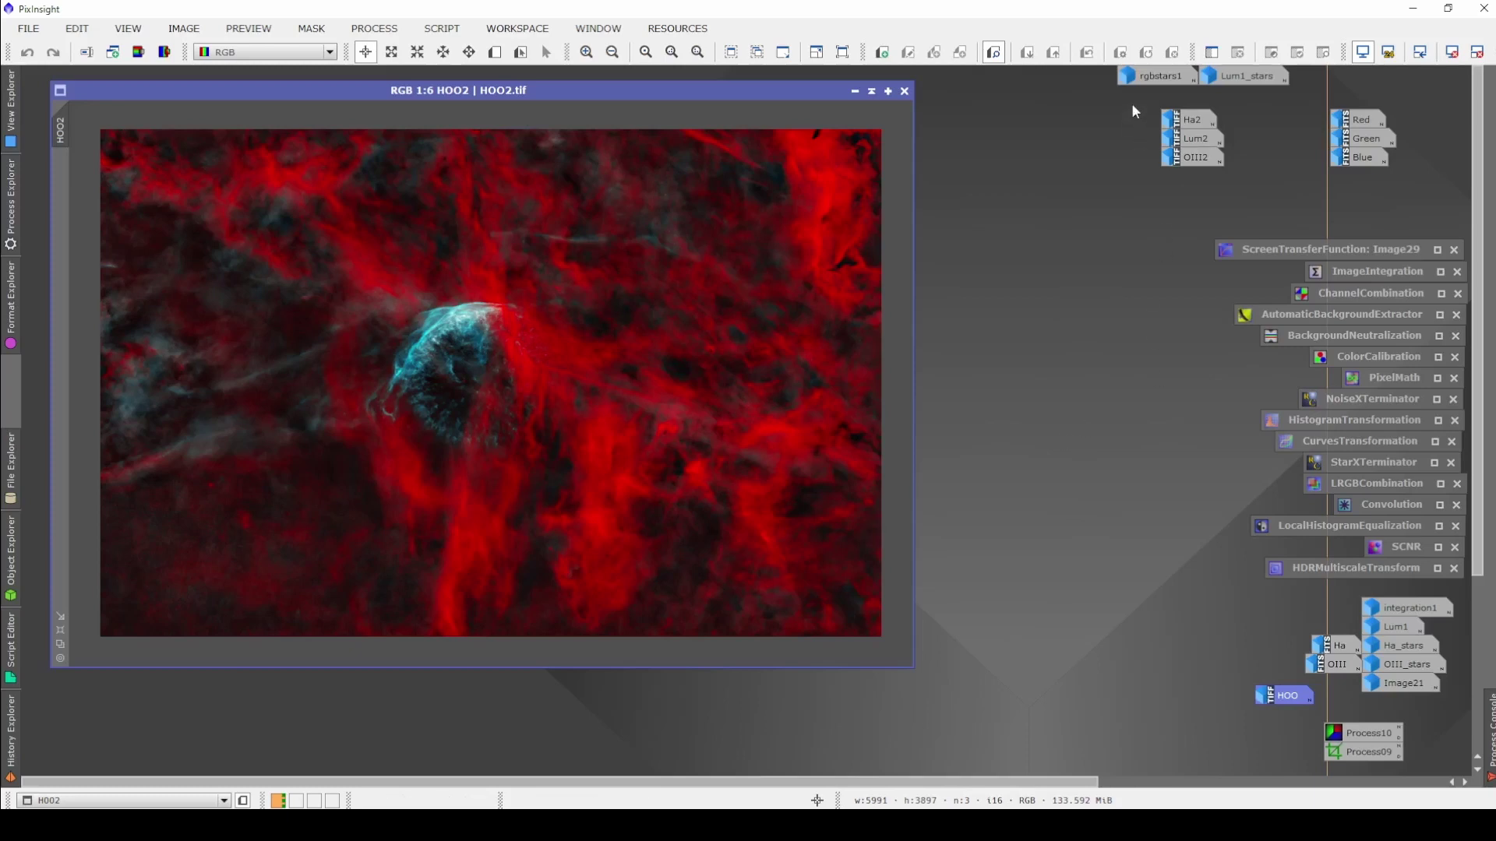
Build the PixelMath expression HOO2 + rgbstars1 and apply it to the HOO2 image to add the RGB stars.
left_click(1151, 80)
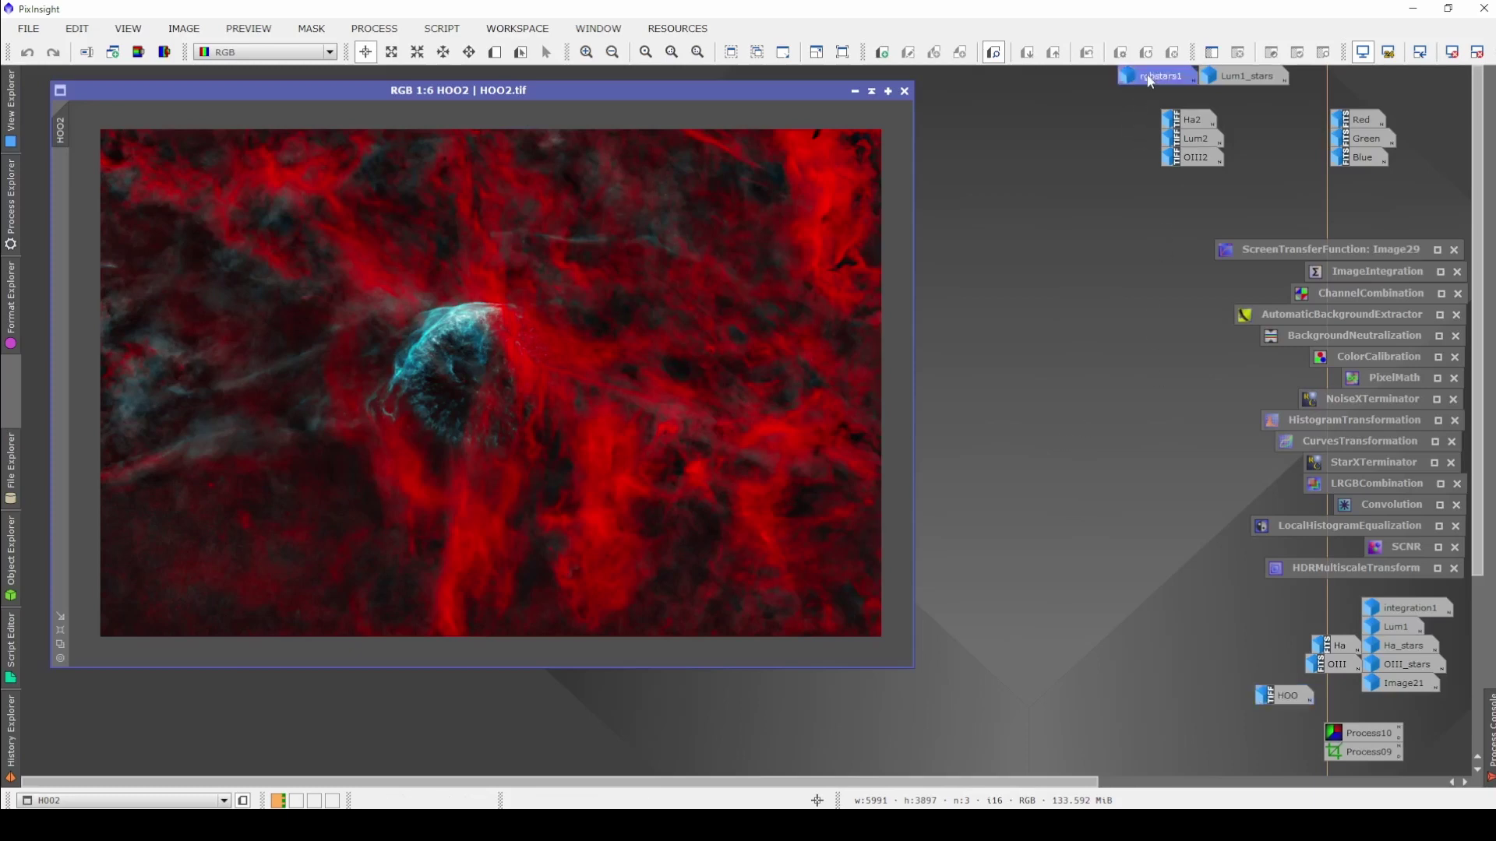
double_click(1394, 377)
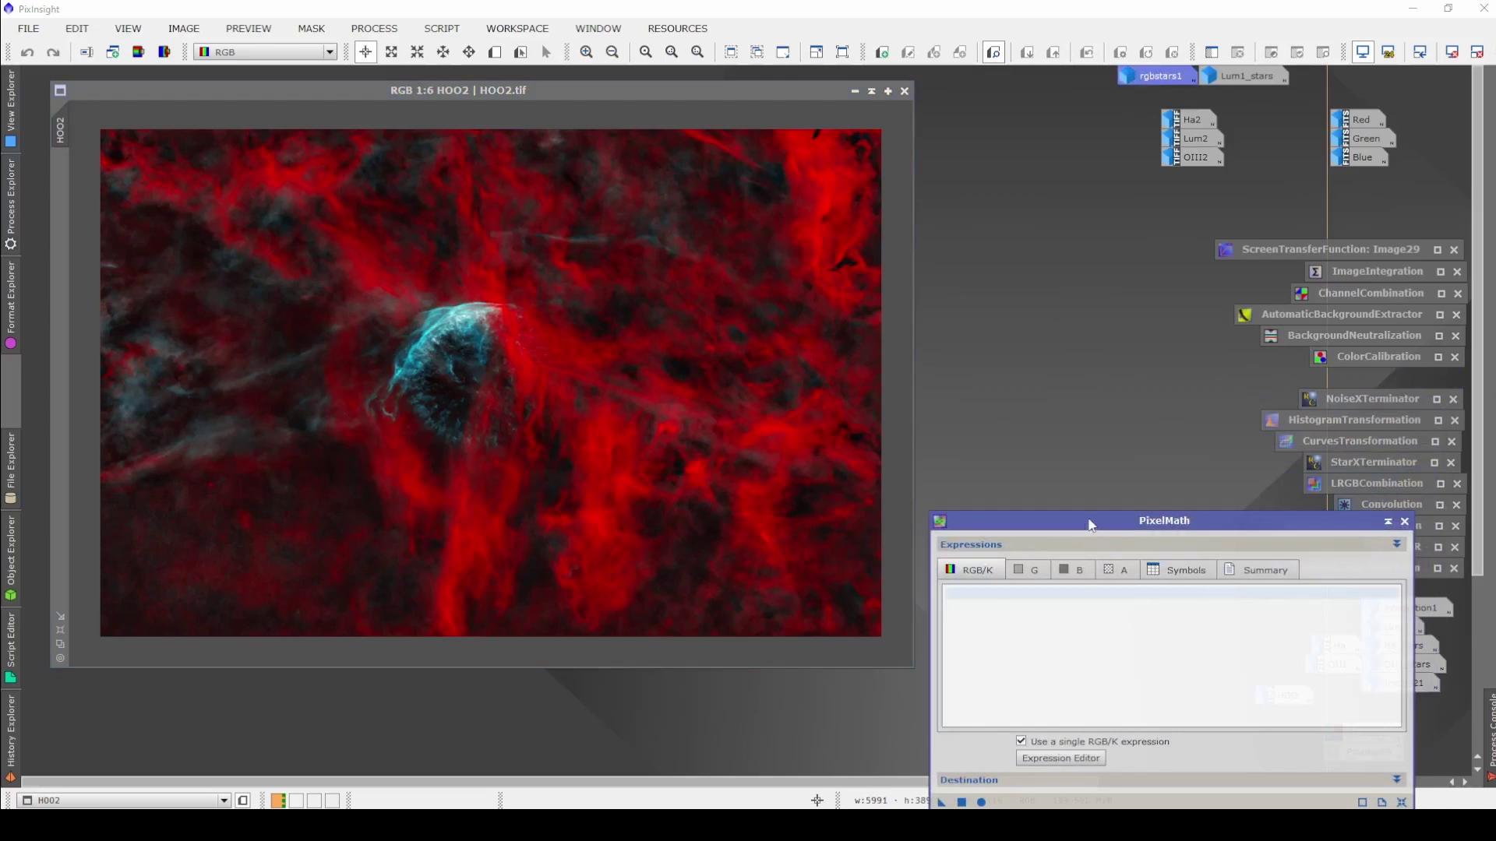
left_click_drag(1089, 526, 970, 470)
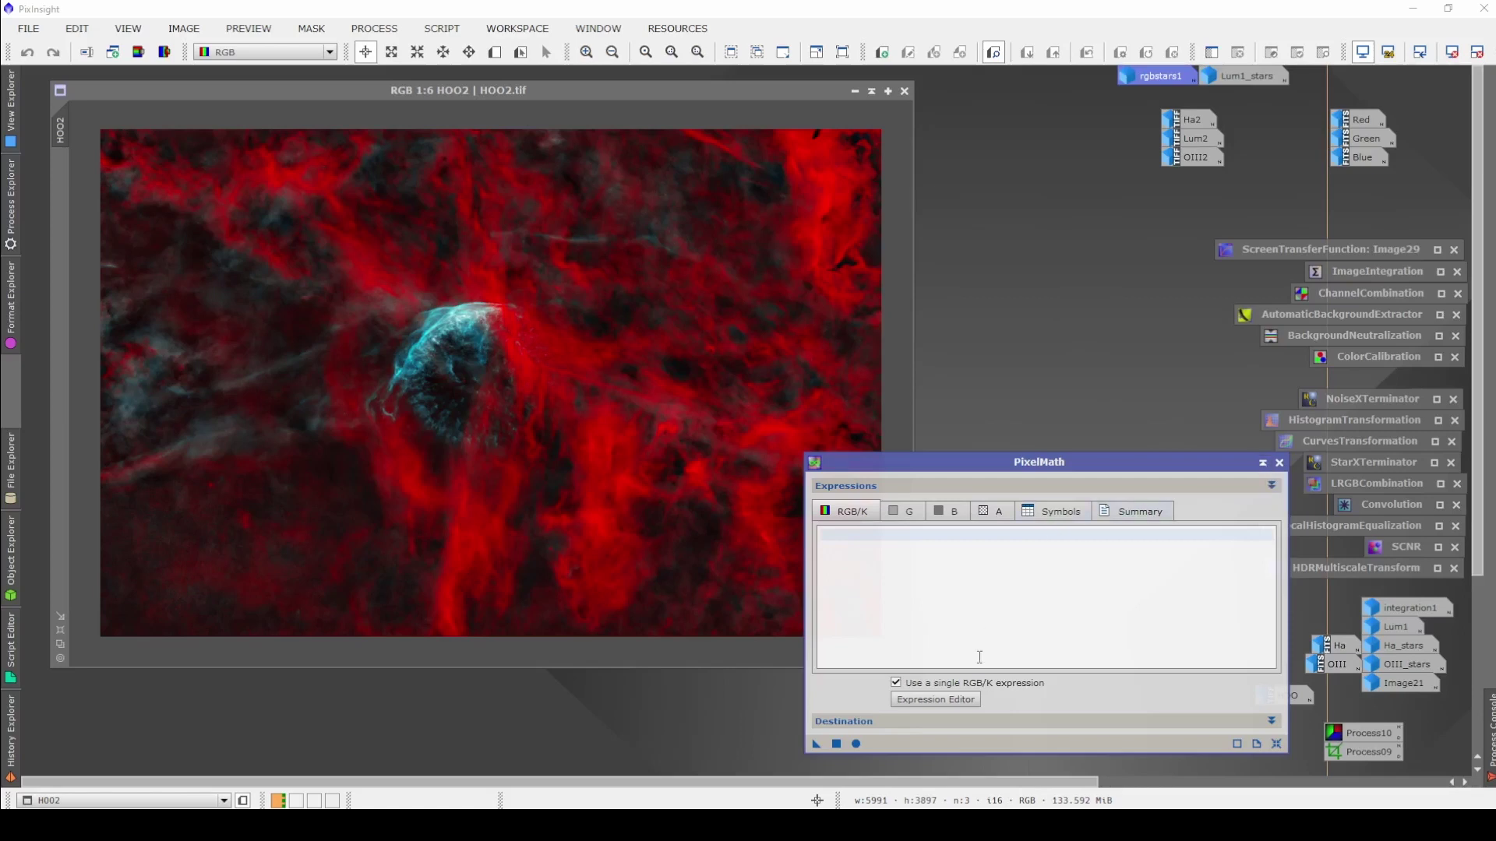
left_click(951, 699)
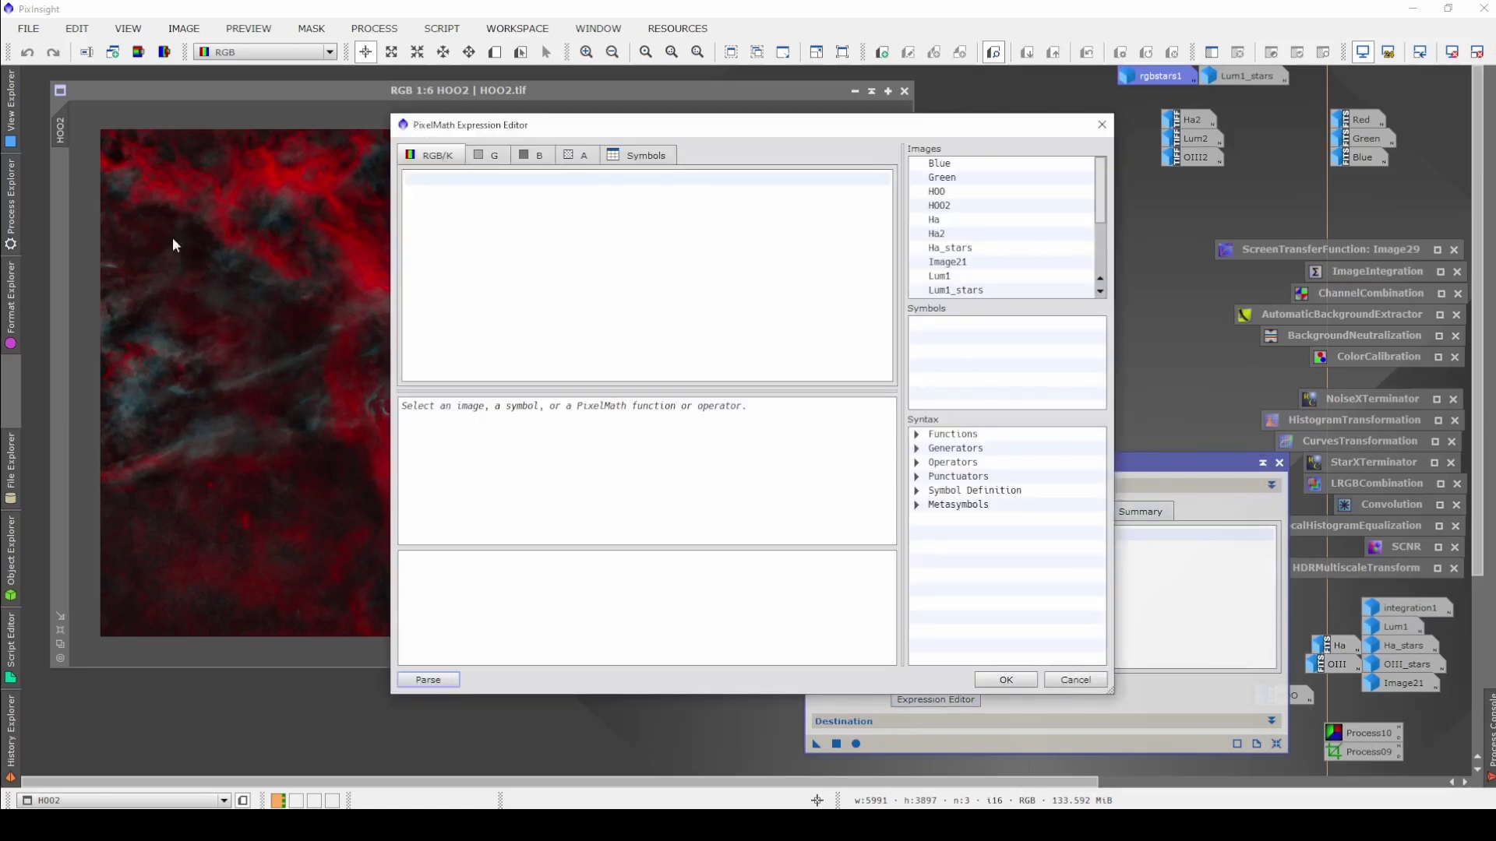
double_click(974, 207)
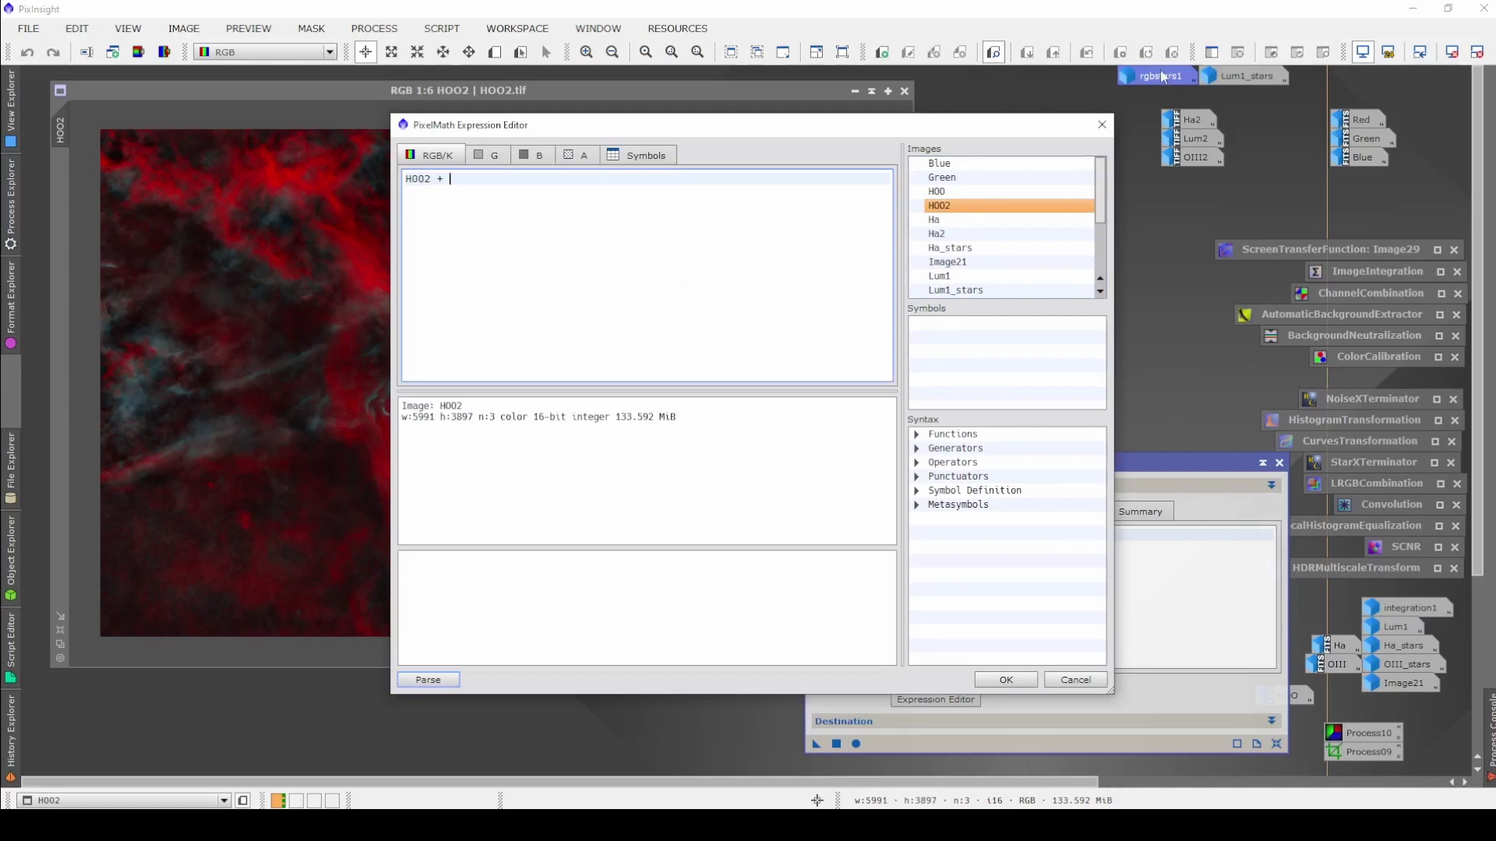
scroll(1017, 205, "down", 2)
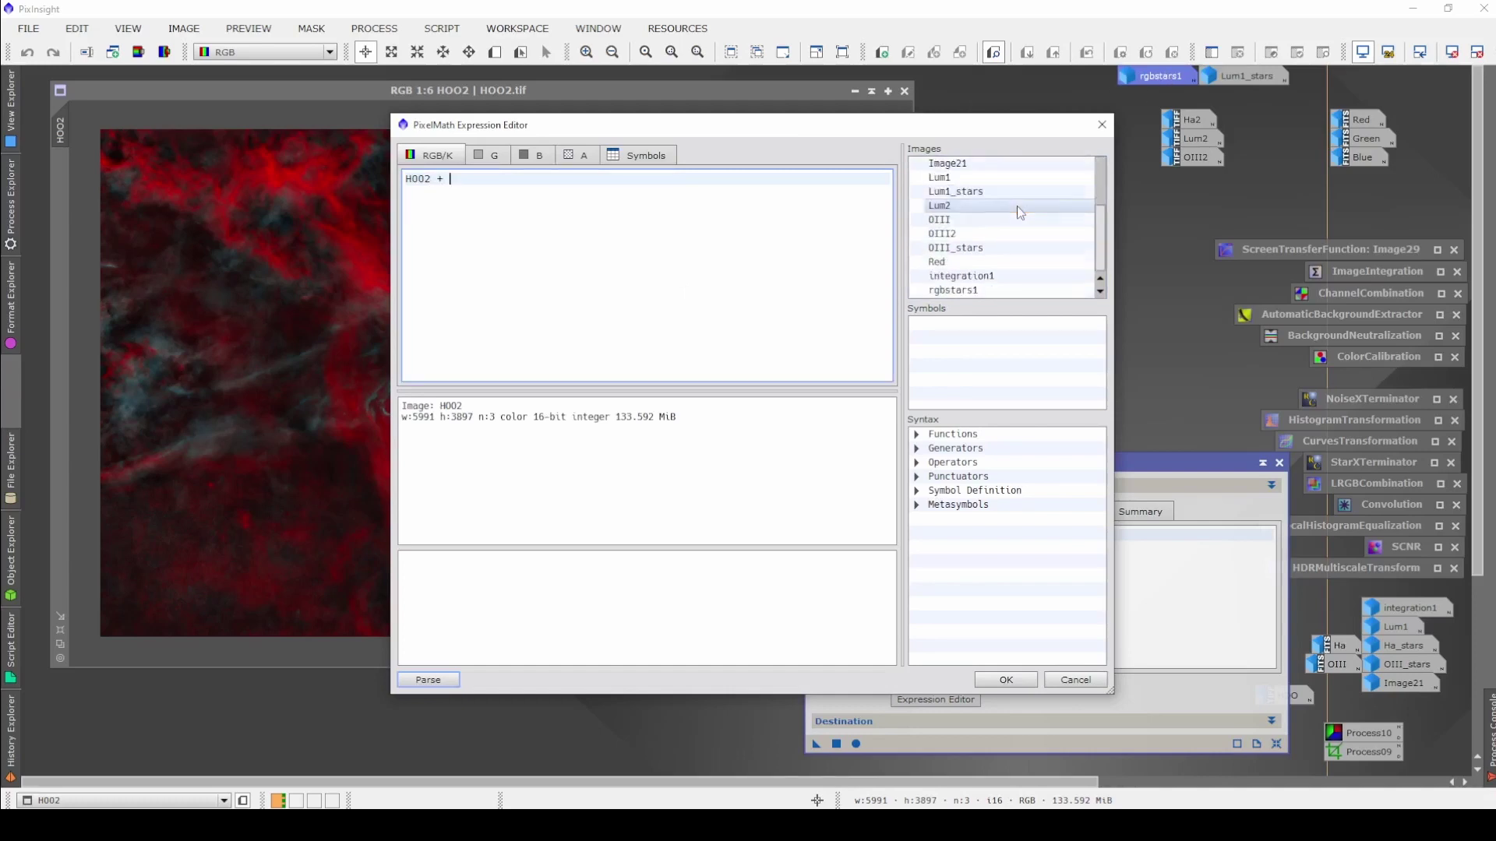
double_click(980, 290)
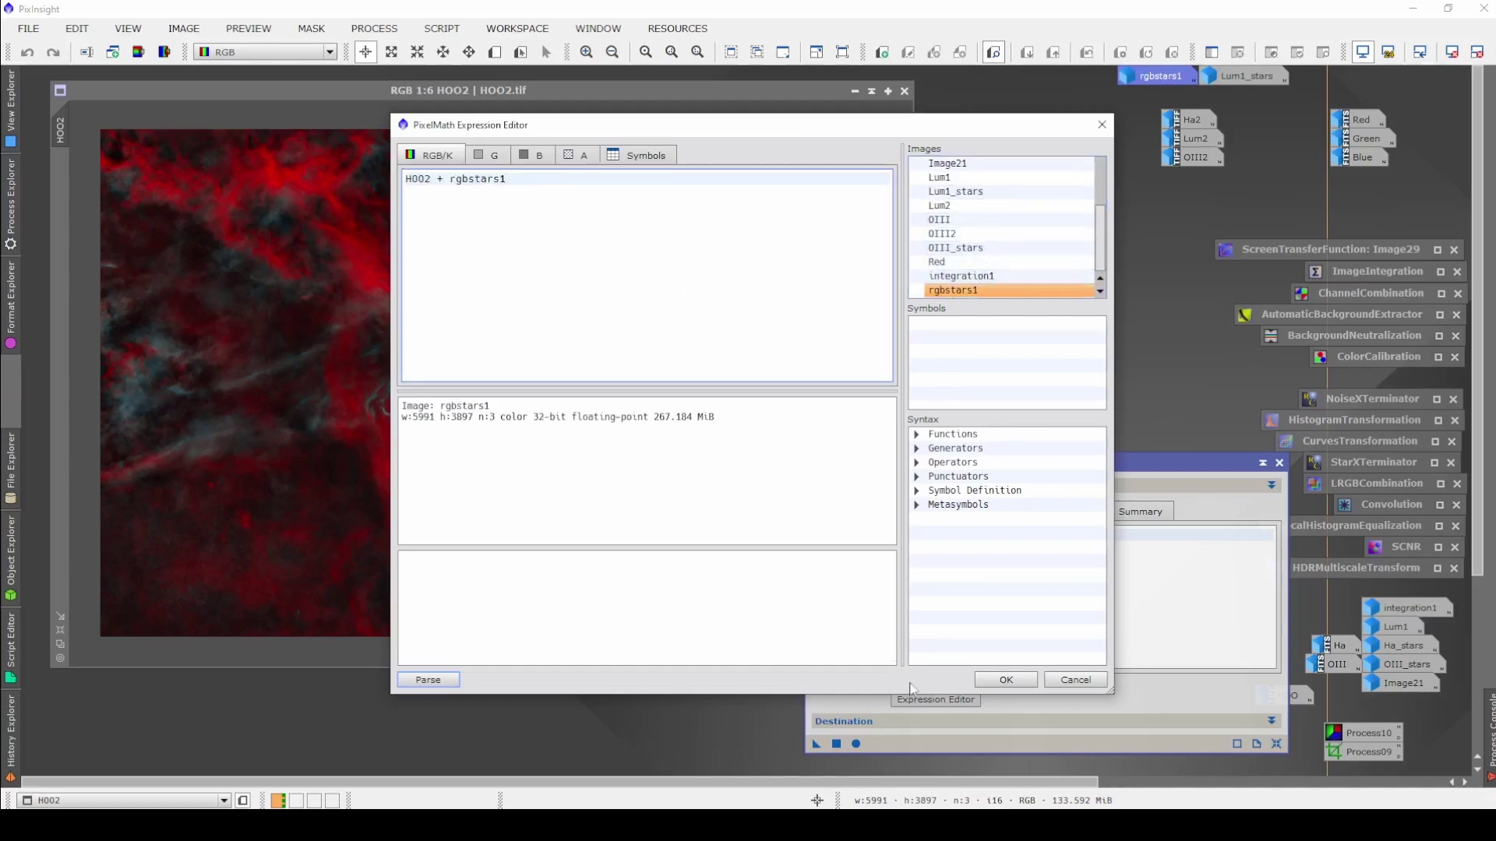
left_click(1005, 680)
left_click_drag(816, 743, 664, 411)
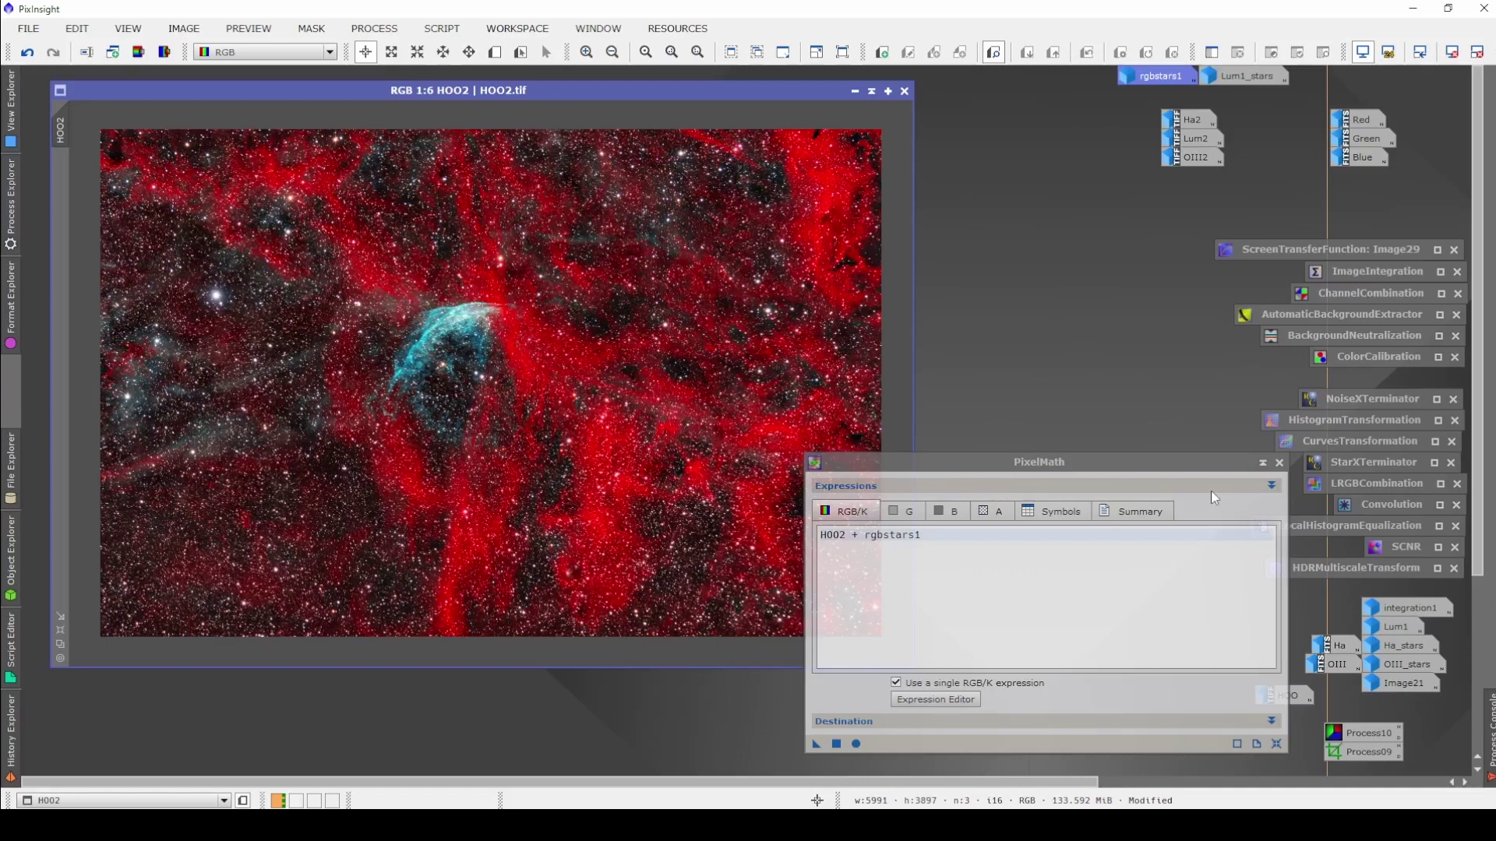
left_click(1263, 464)
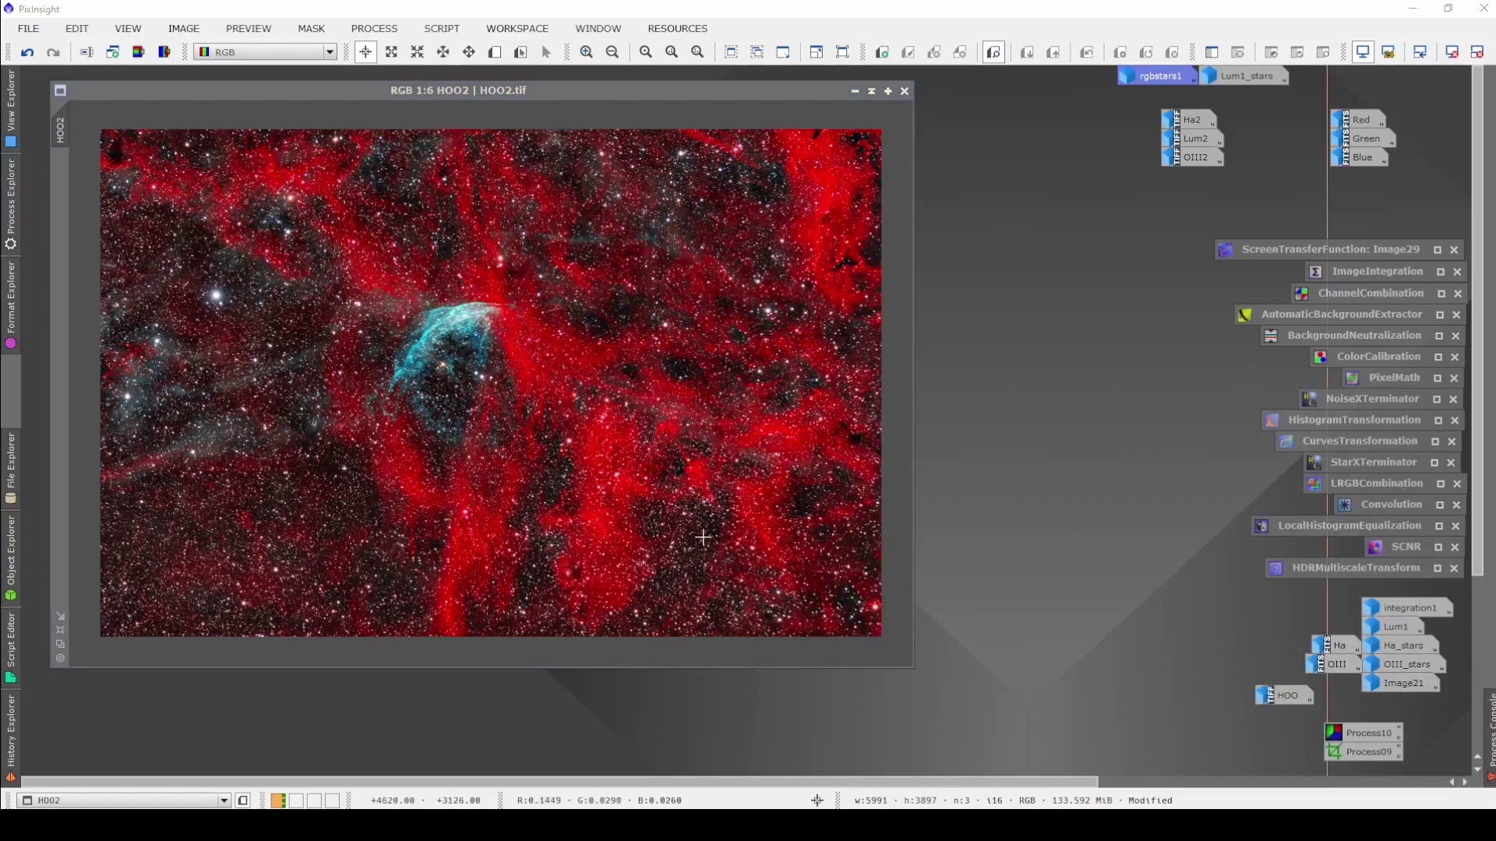
Examine the added stars up close across the nebula in HOO2, and return to the full image.
scroll(704, 537, "up", 5)
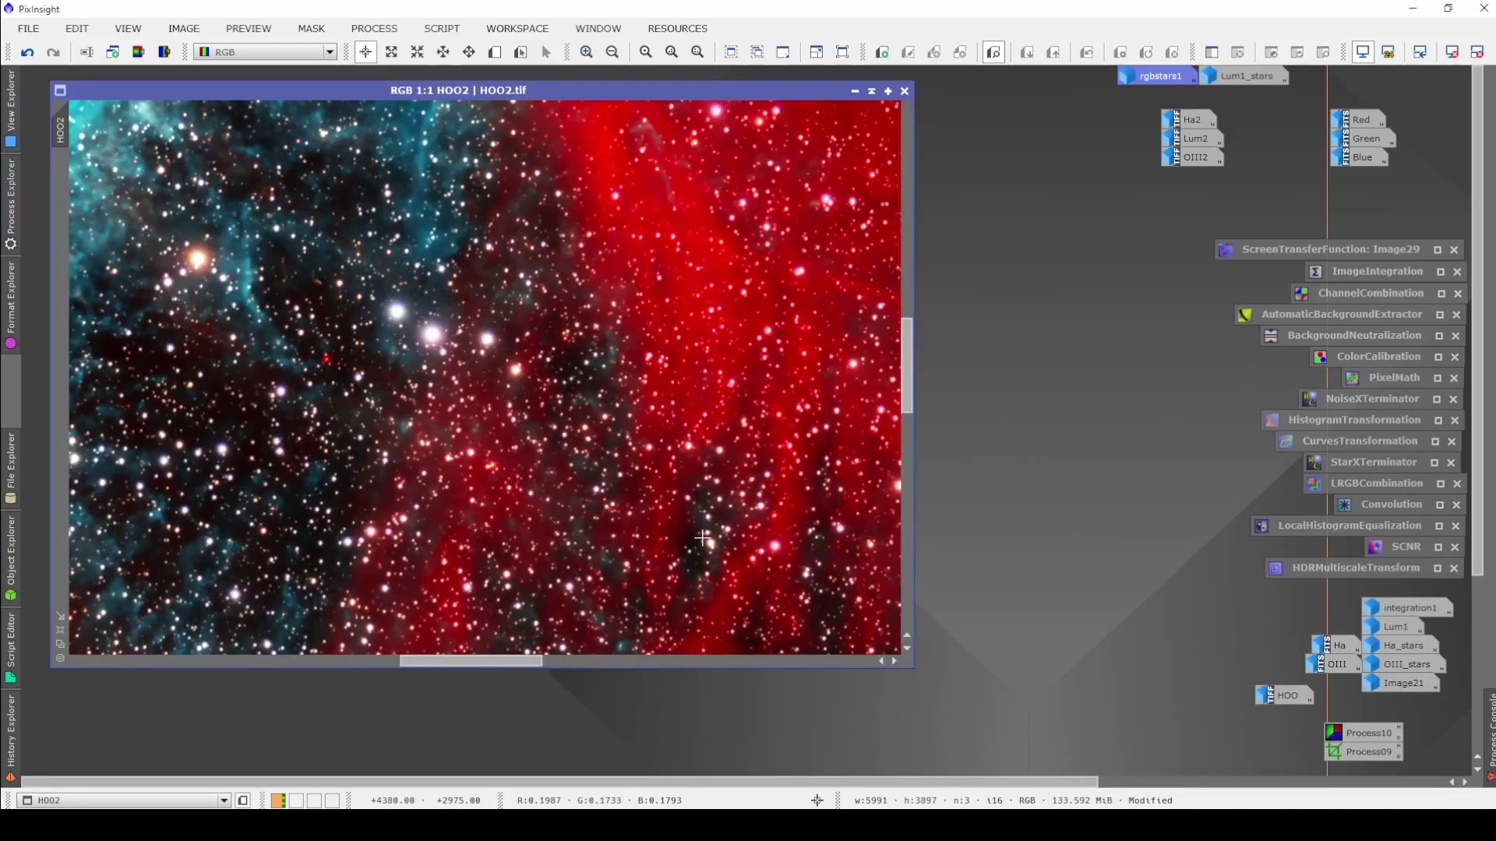
scroll(703, 538, "up", 2)
scroll(703, 537, "down", 1)
mouse_move(725, 565)
left_mouse_down()
mouse_move(204, 343)
mouse_move(167, 313)
left_mouse_up()
left_click_drag(842, 639, 315, 321)
left_click_drag(736, 540, 587, 479)
left_click_drag(699, 550, 317, 371)
left_click_drag(726, 571, 348, 294)
left_click_drag(725, 540, 339, 358)
left_click_drag(591, 484, 335, 377)
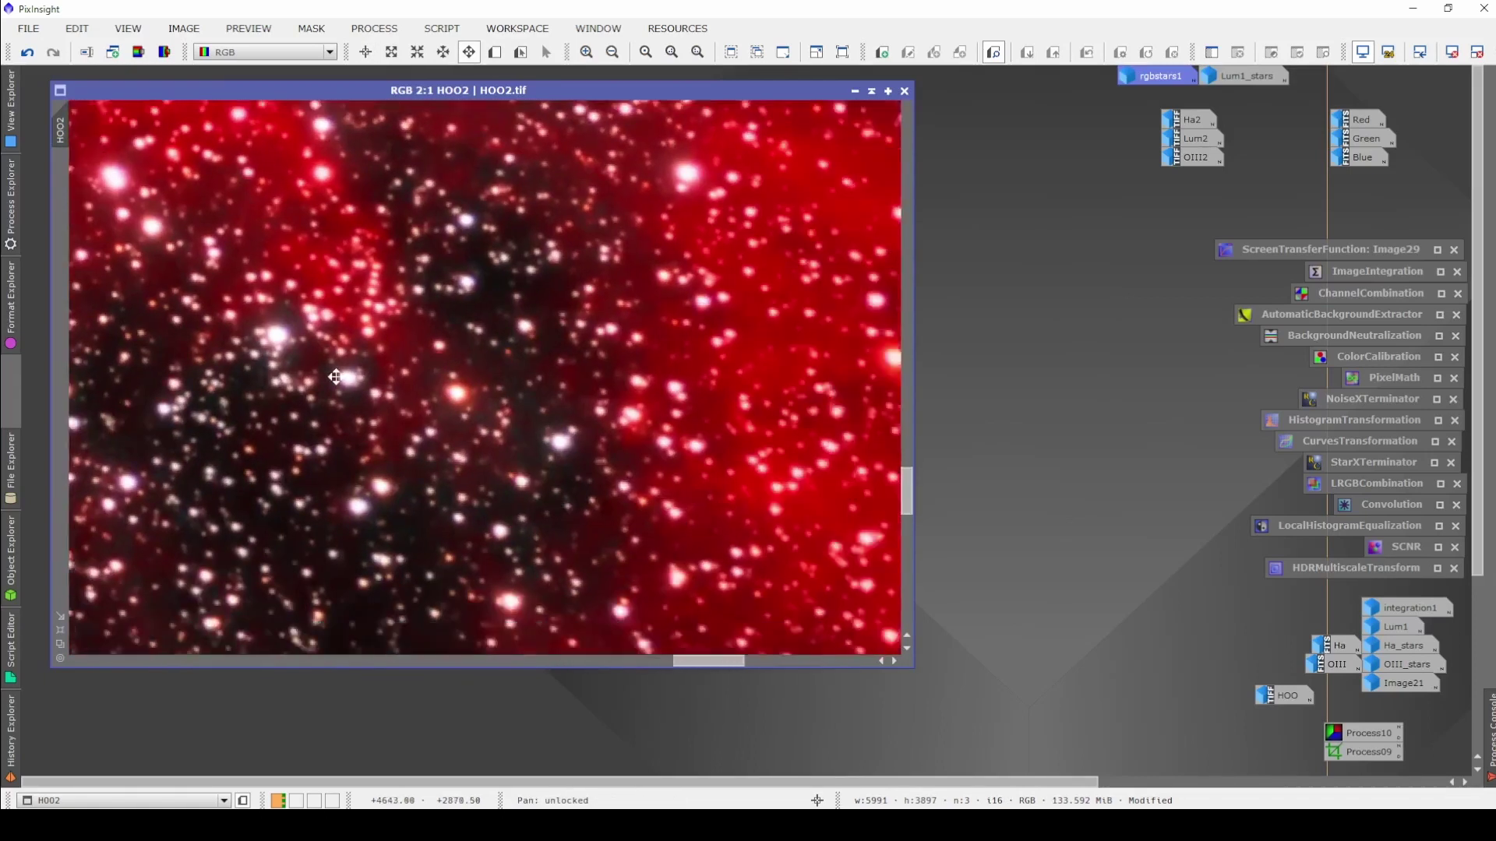
scroll(335, 377, "down", 4)
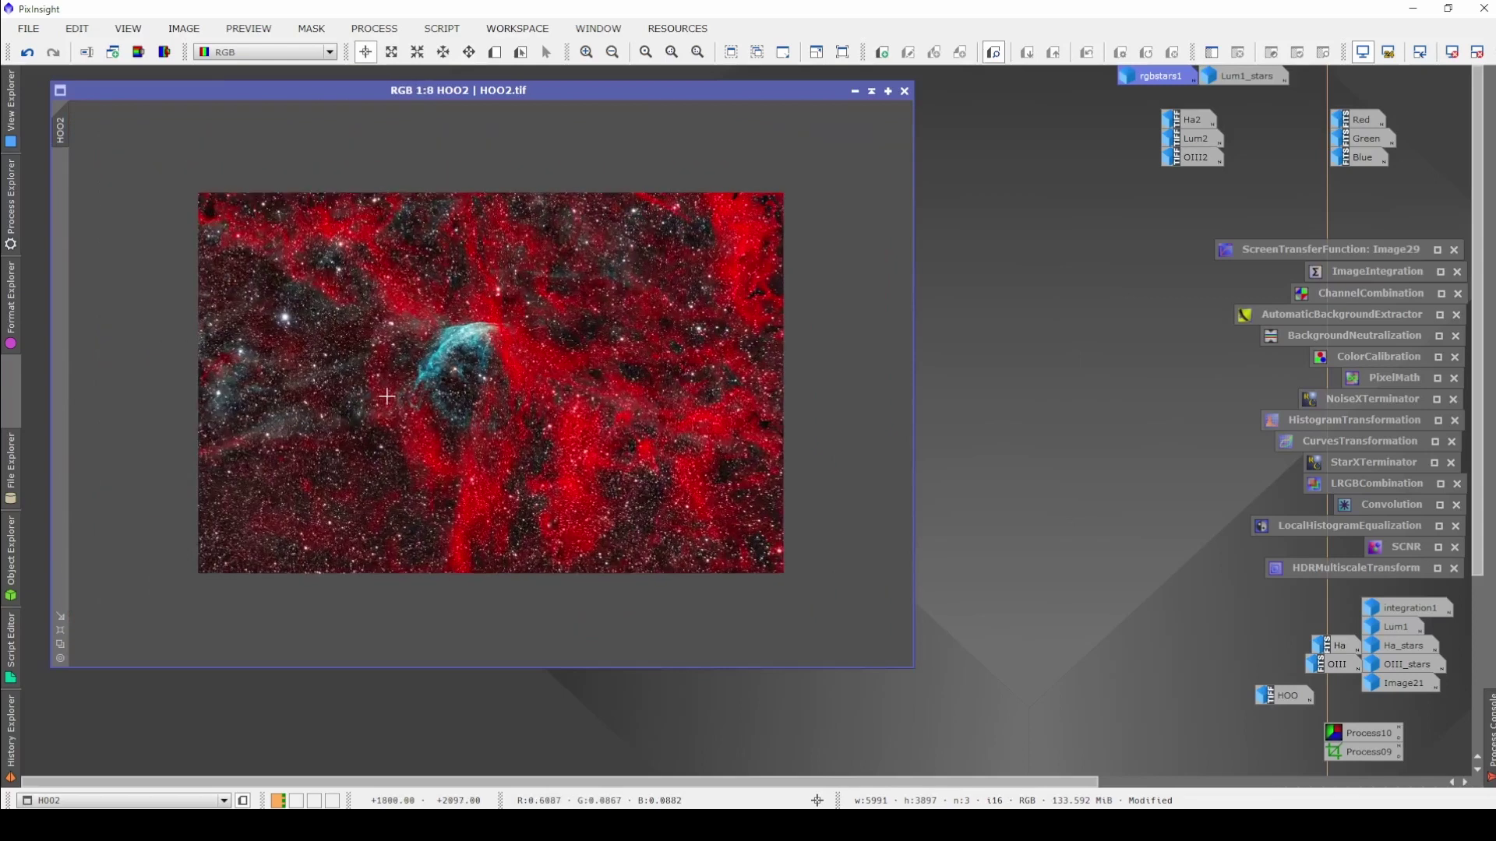
Inspect the stars around the teal nebula in HOO2 and enlarge the image window slightly.
scroll(386, 396, "up", 1)
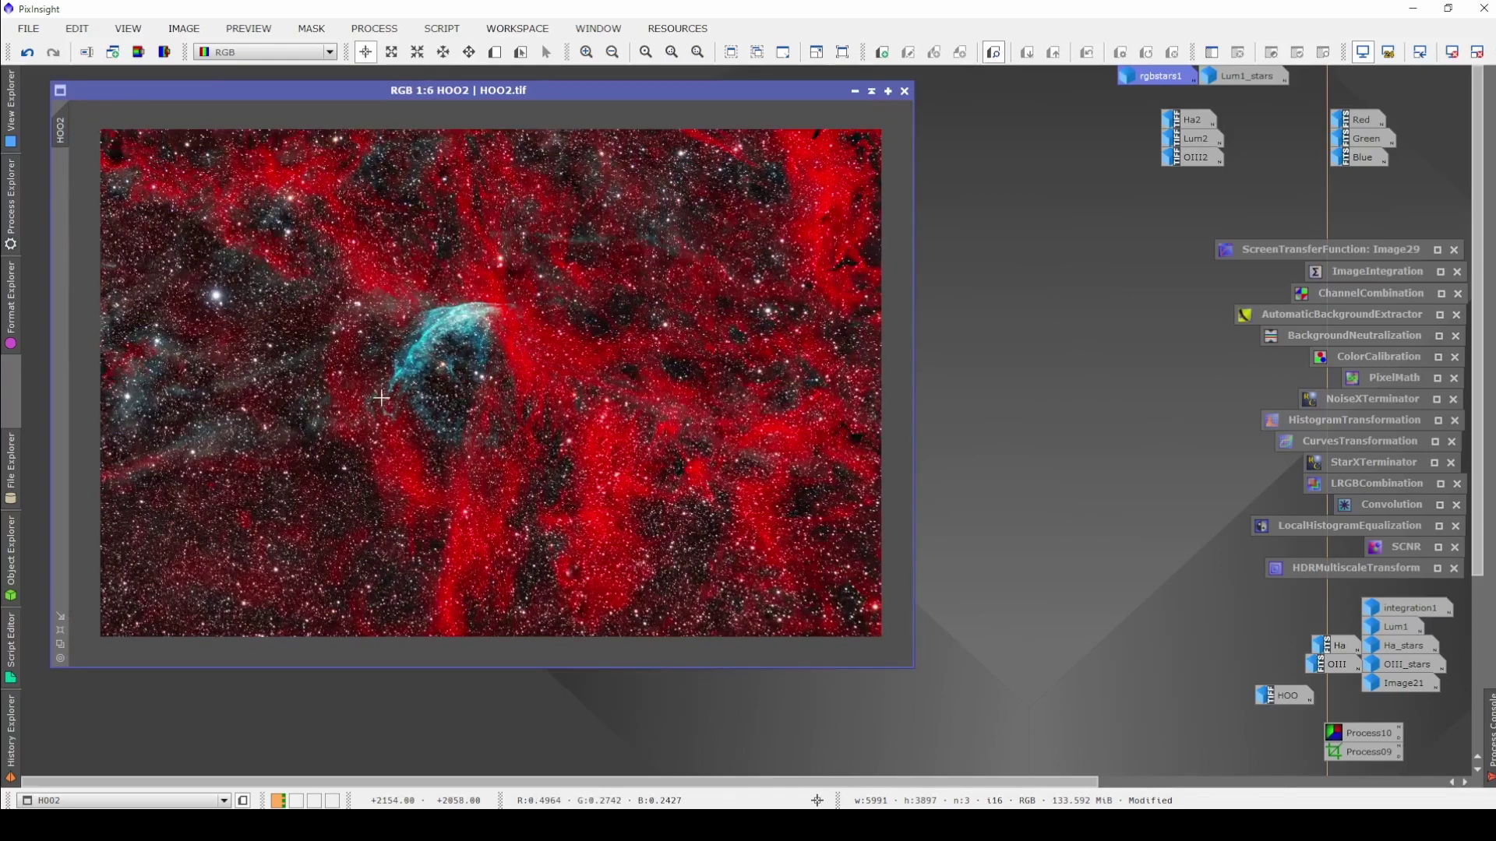
scroll(449, 356, "up", 5)
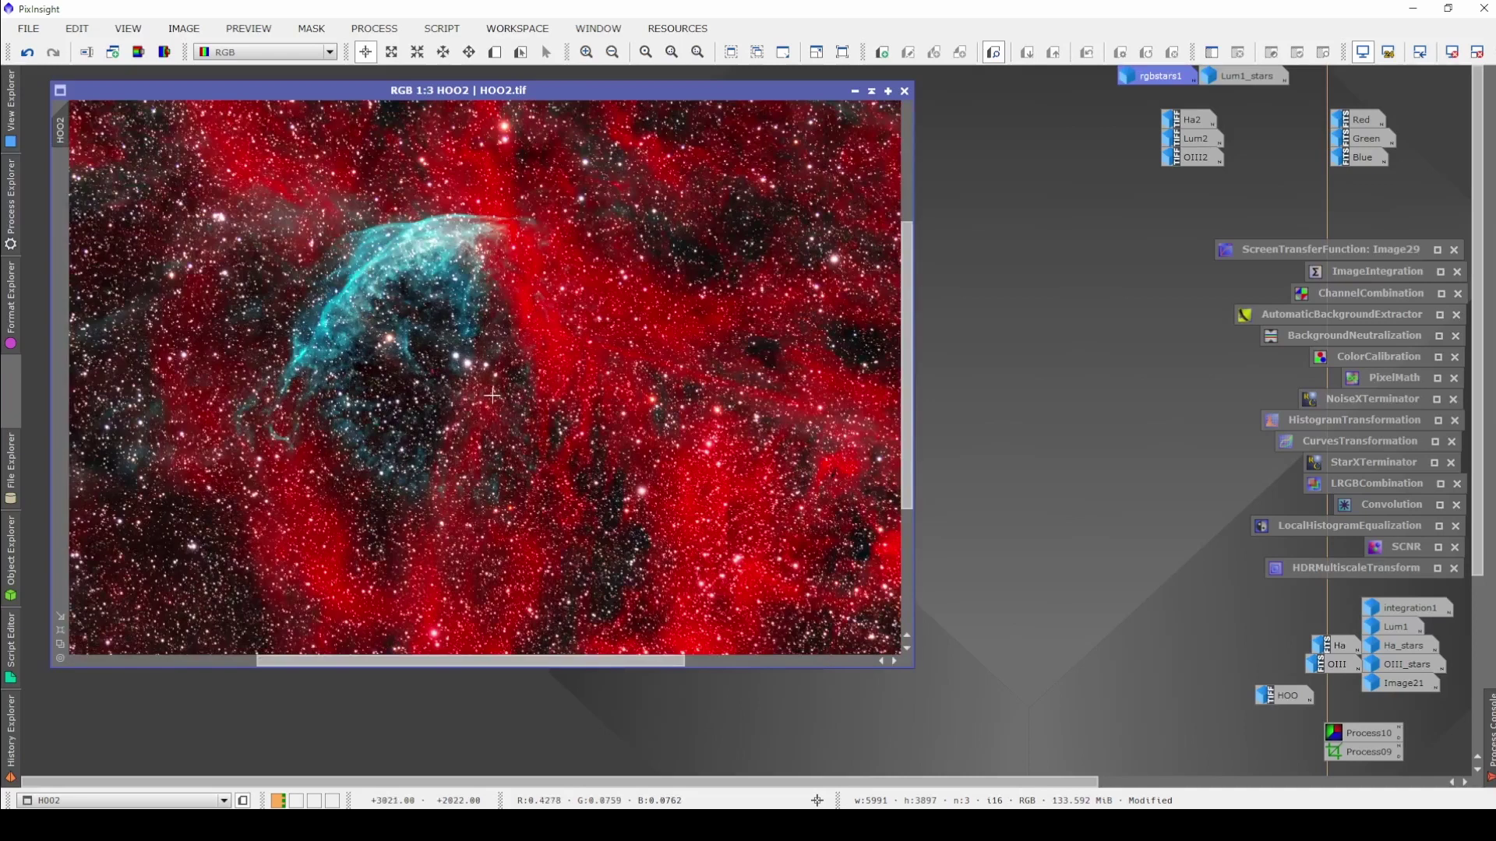
scroll(448, 356, "down", 3)
scroll(450, 360, "up", 1)
scroll(449, 360, "down", 3)
left_click_drag(913, 667, 974, 694)
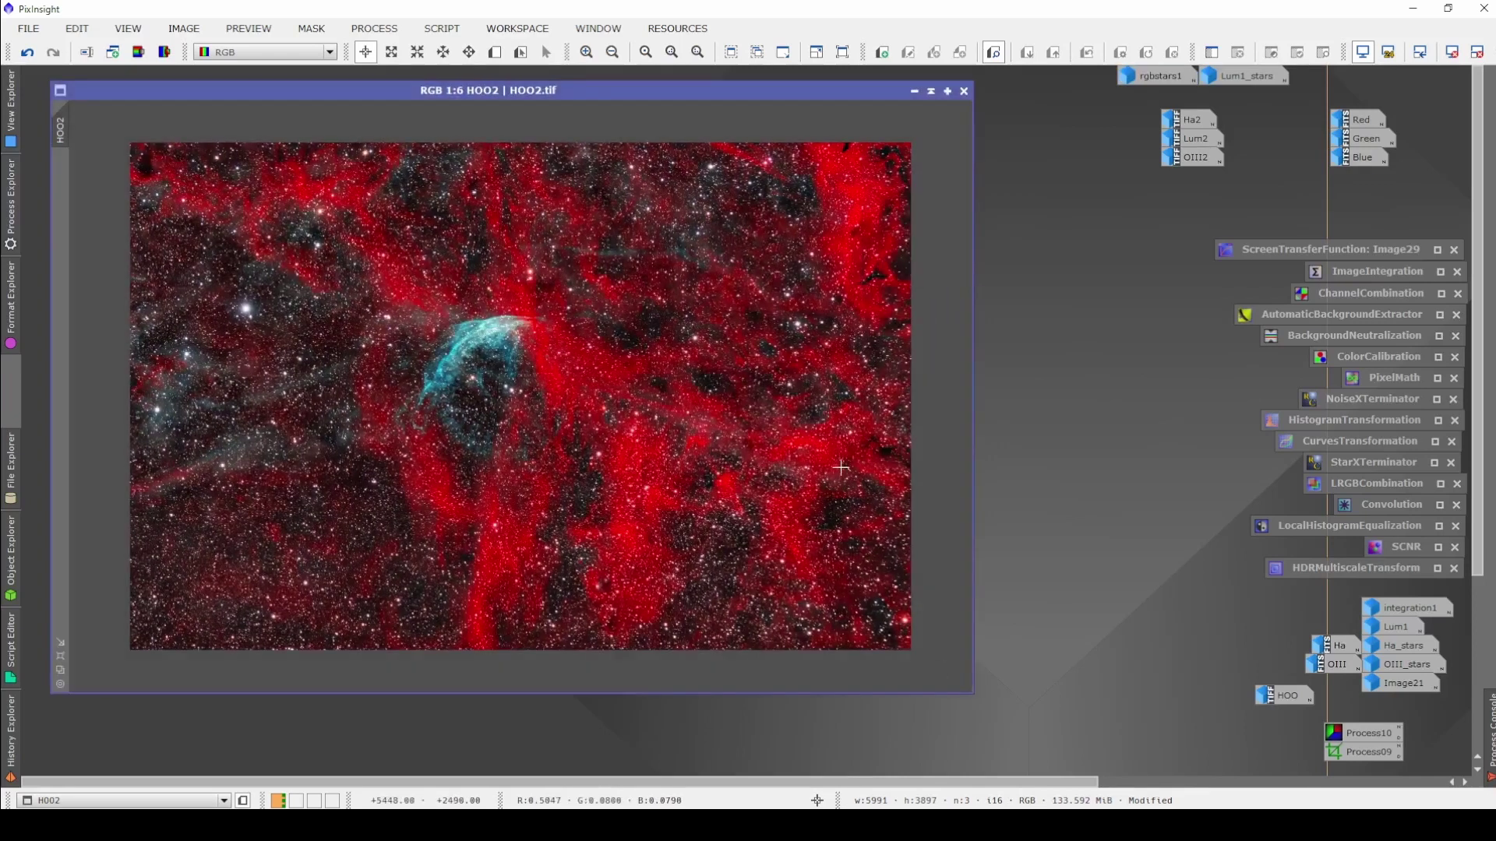
Try a Convolution with StdDev 5.20 on HOO2, compare the stars before and after, and undo it.
double_click(1377, 503)
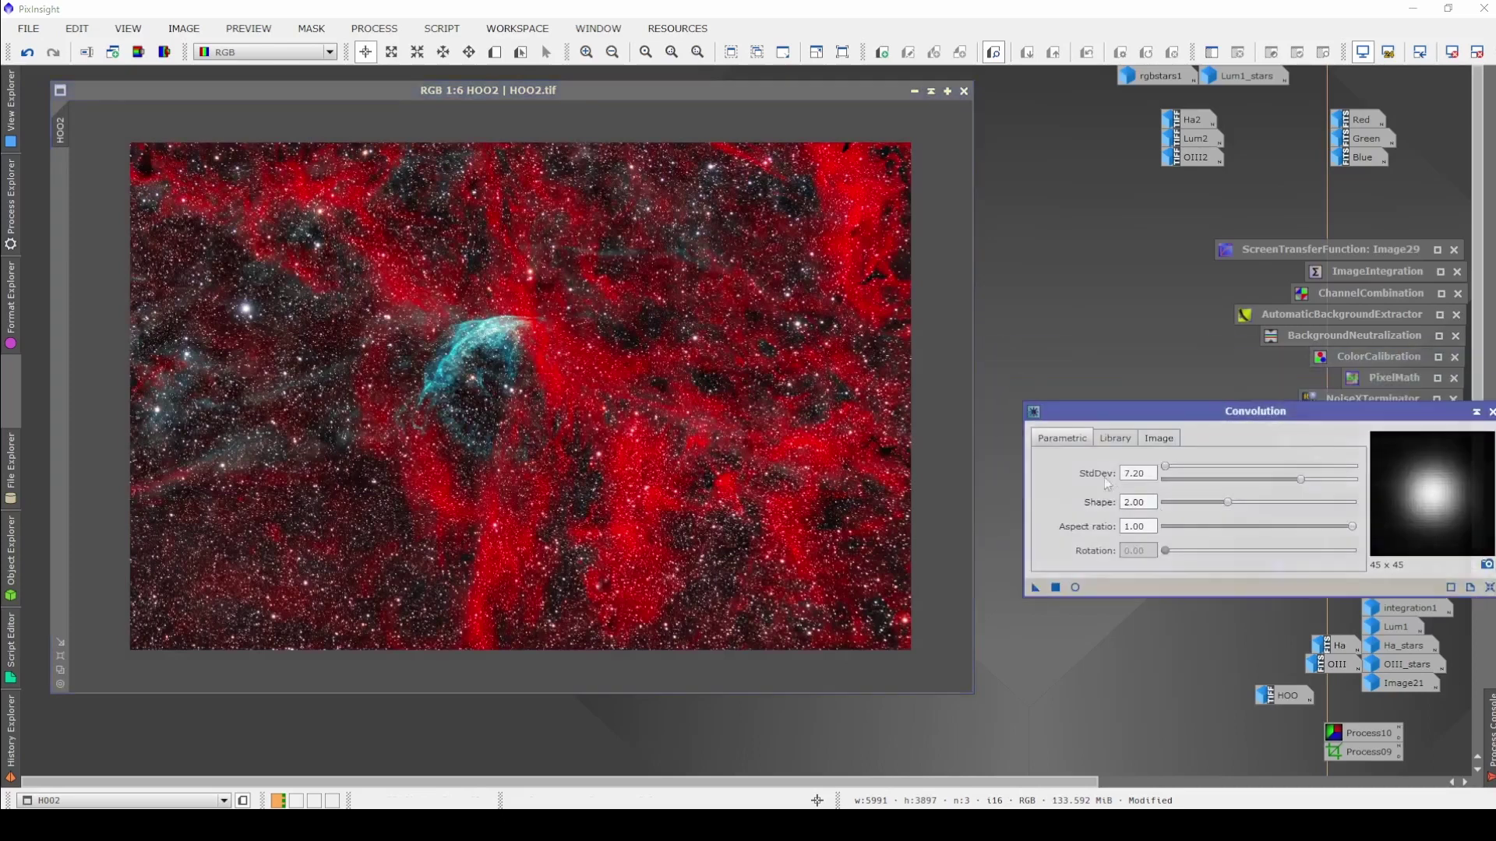
left_click_drag(1285, 481, 1264, 481)
left_click(1056, 587)
left_click(1476, 413)
scroll(373, 354, "up", 6)
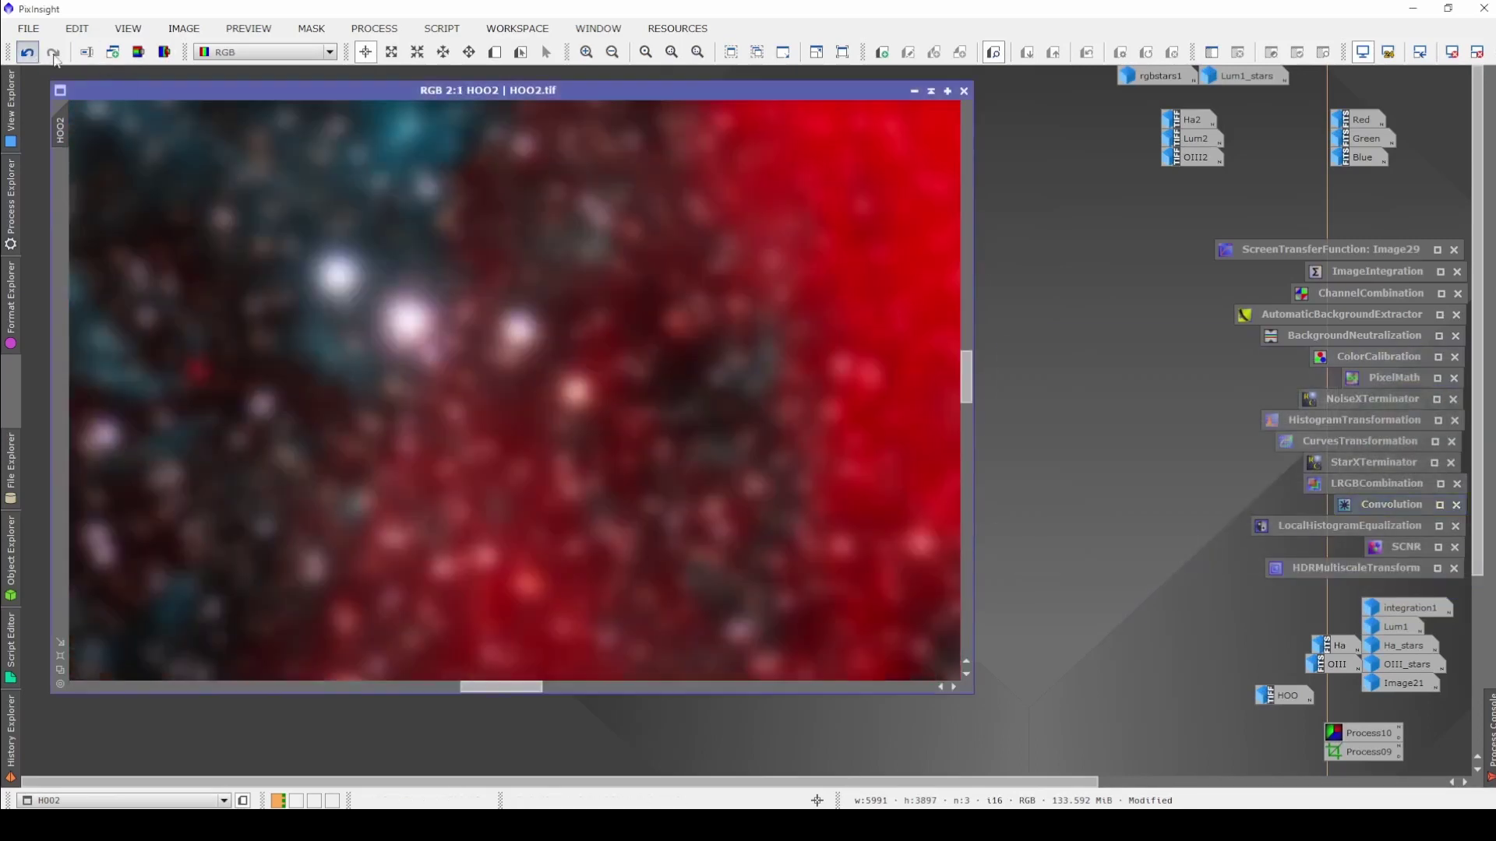
left_click(27, 52)
left_click(53, 52)
scroll(466, 352, "down", 3)
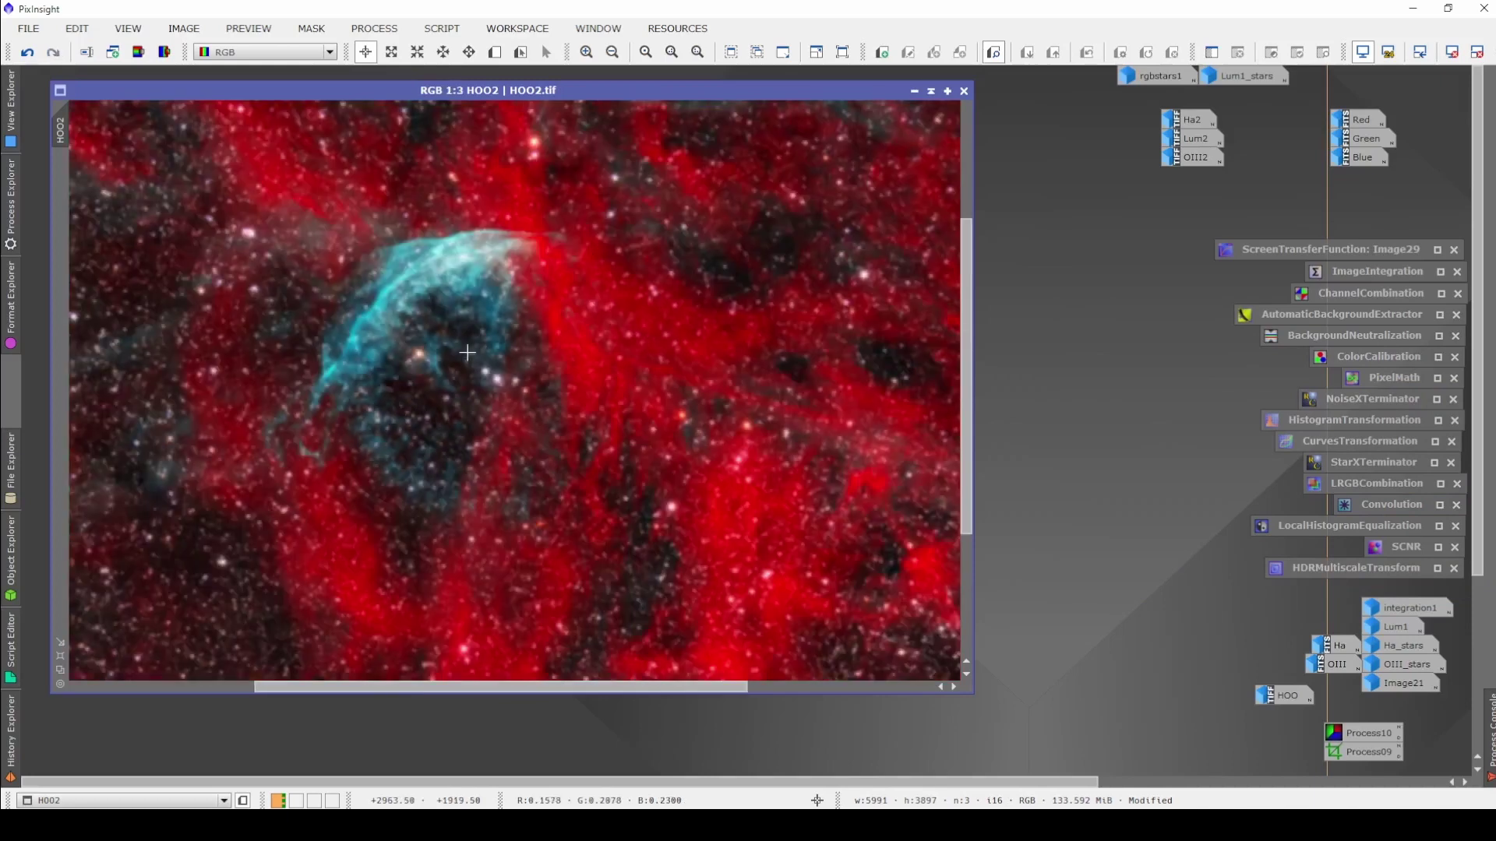
scroll(465, 352, "up", 1)
left_click(28, 53)
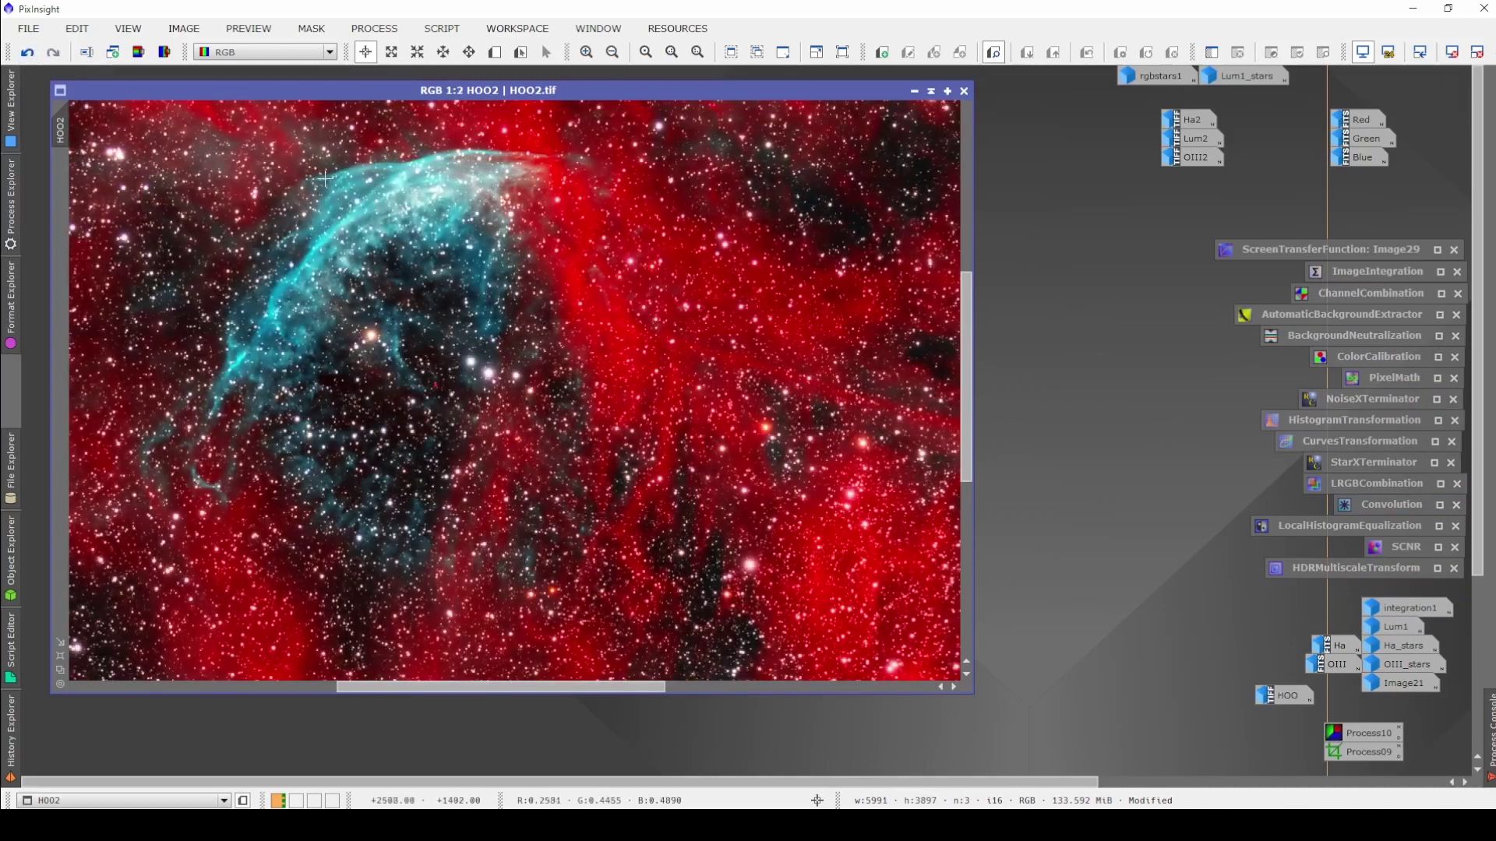
Try a weaker Convolution with StdDev 4.00 on HOO2 and undo it.
double_click(1388, 504)
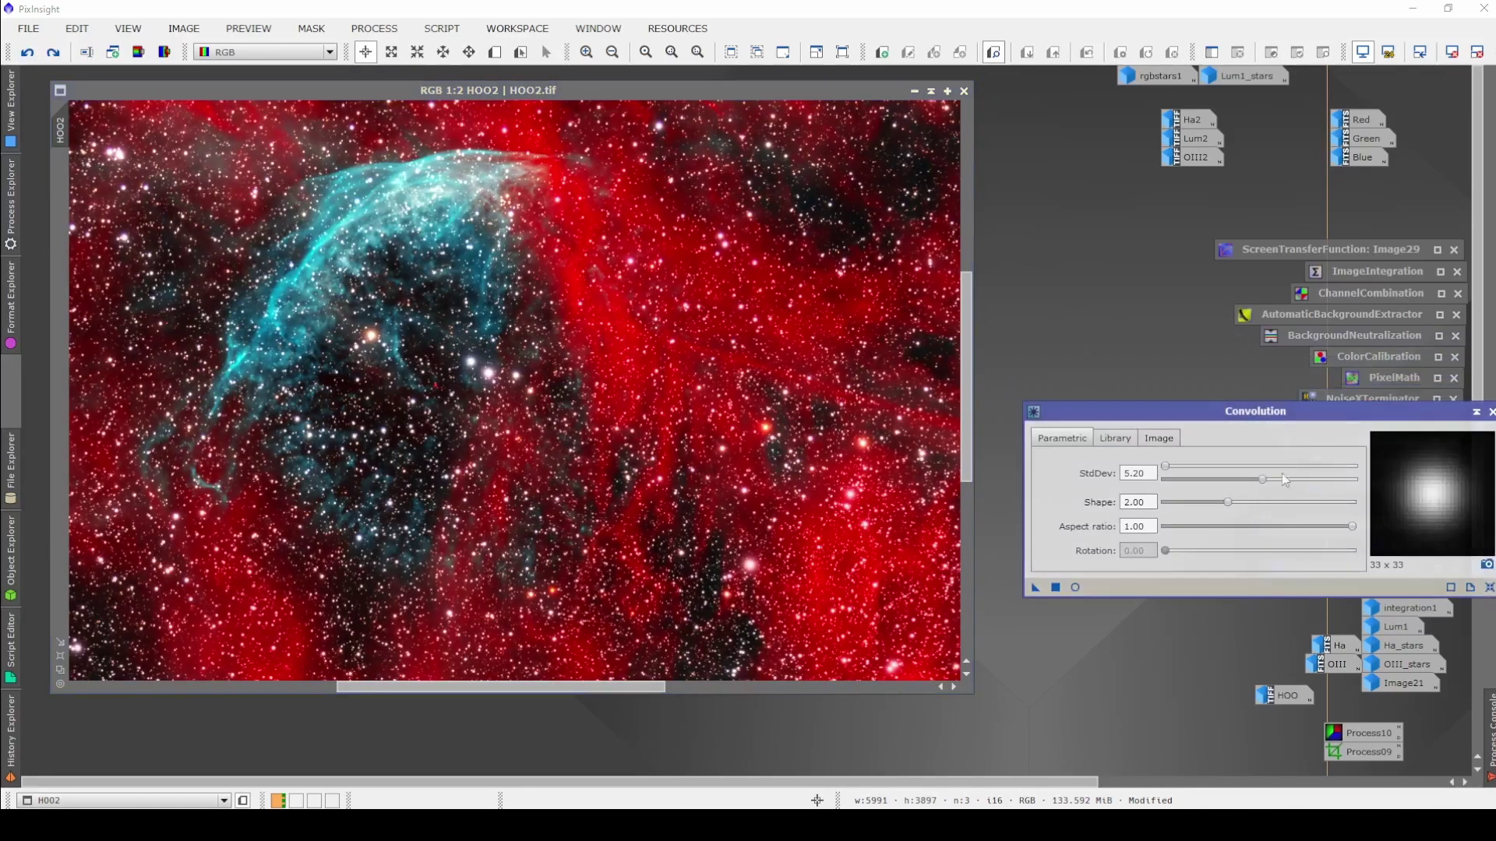
left_click_drag(1259, 481, 1236, 477)
left_click_drag(1056, 591, 651, 511)
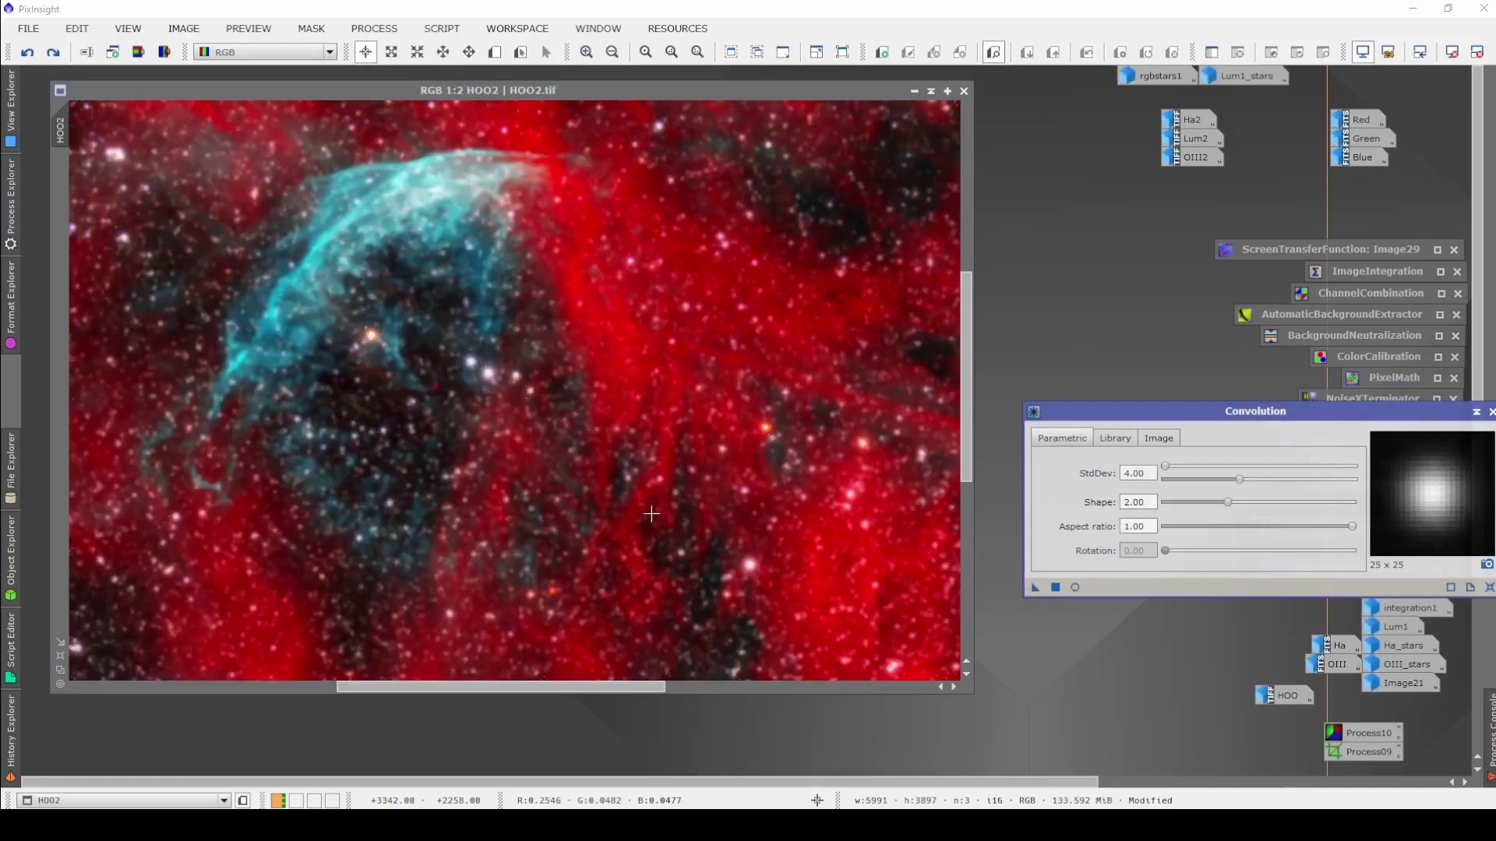
left_click(27, 52)
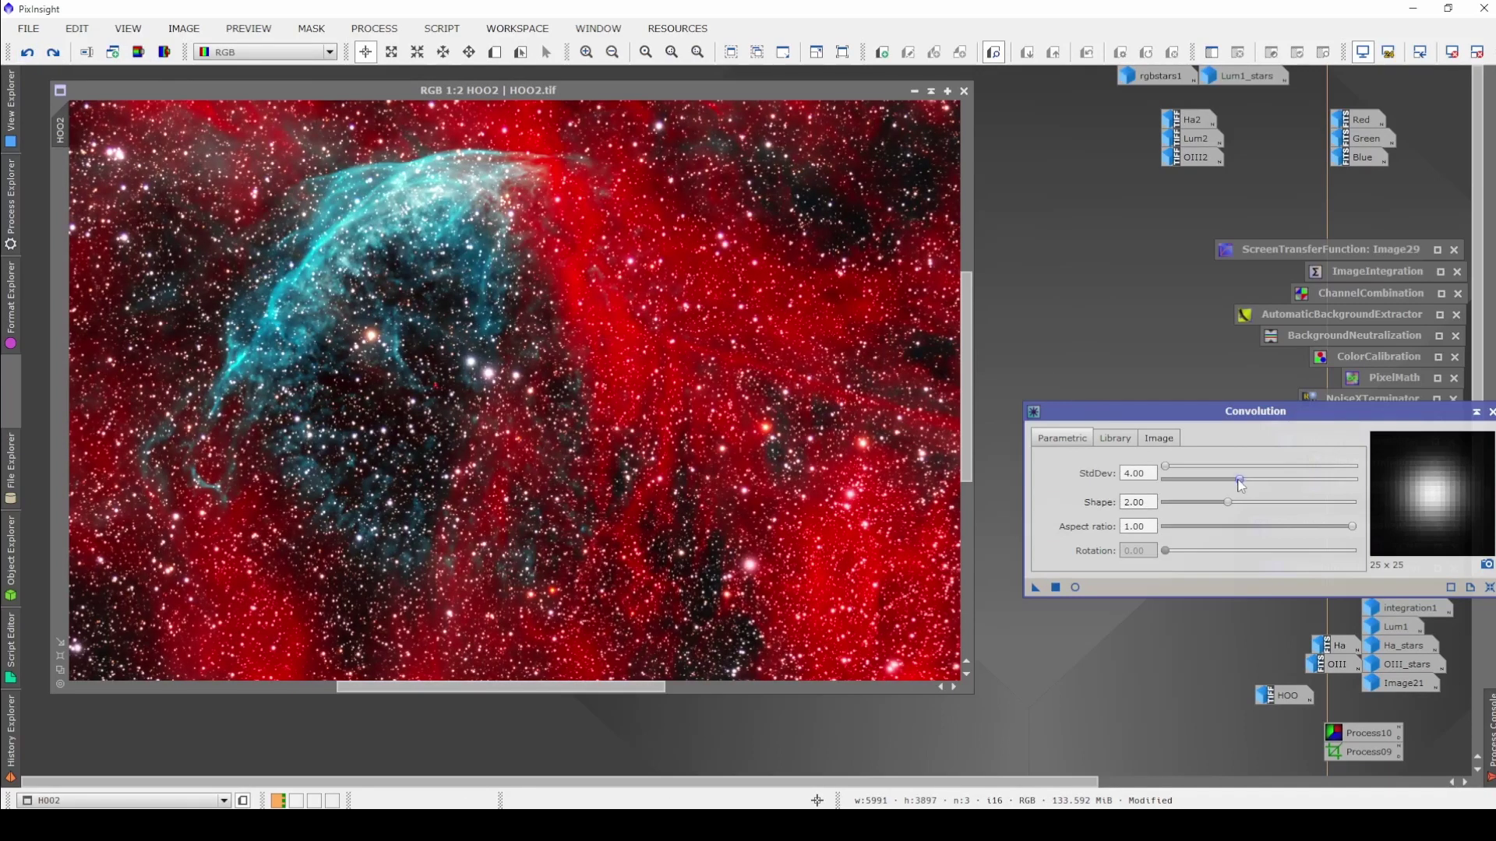
Set the Convolution StdDev to 2.20, apply it to HOO2 and put the process window away.
left_click_drag(1240, 480, 1205, 480)
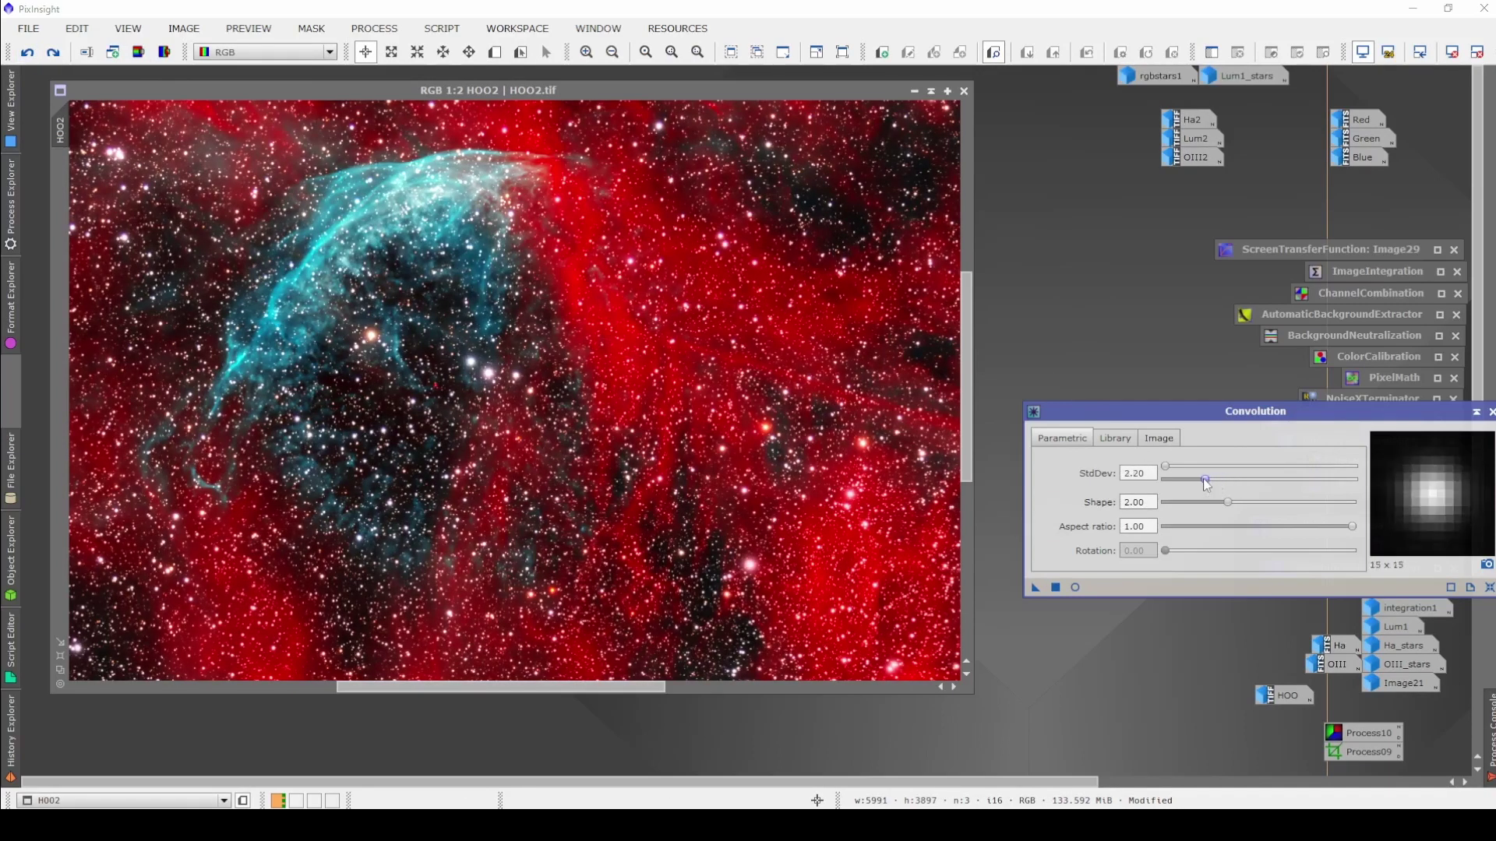
left_click(1055, 588)
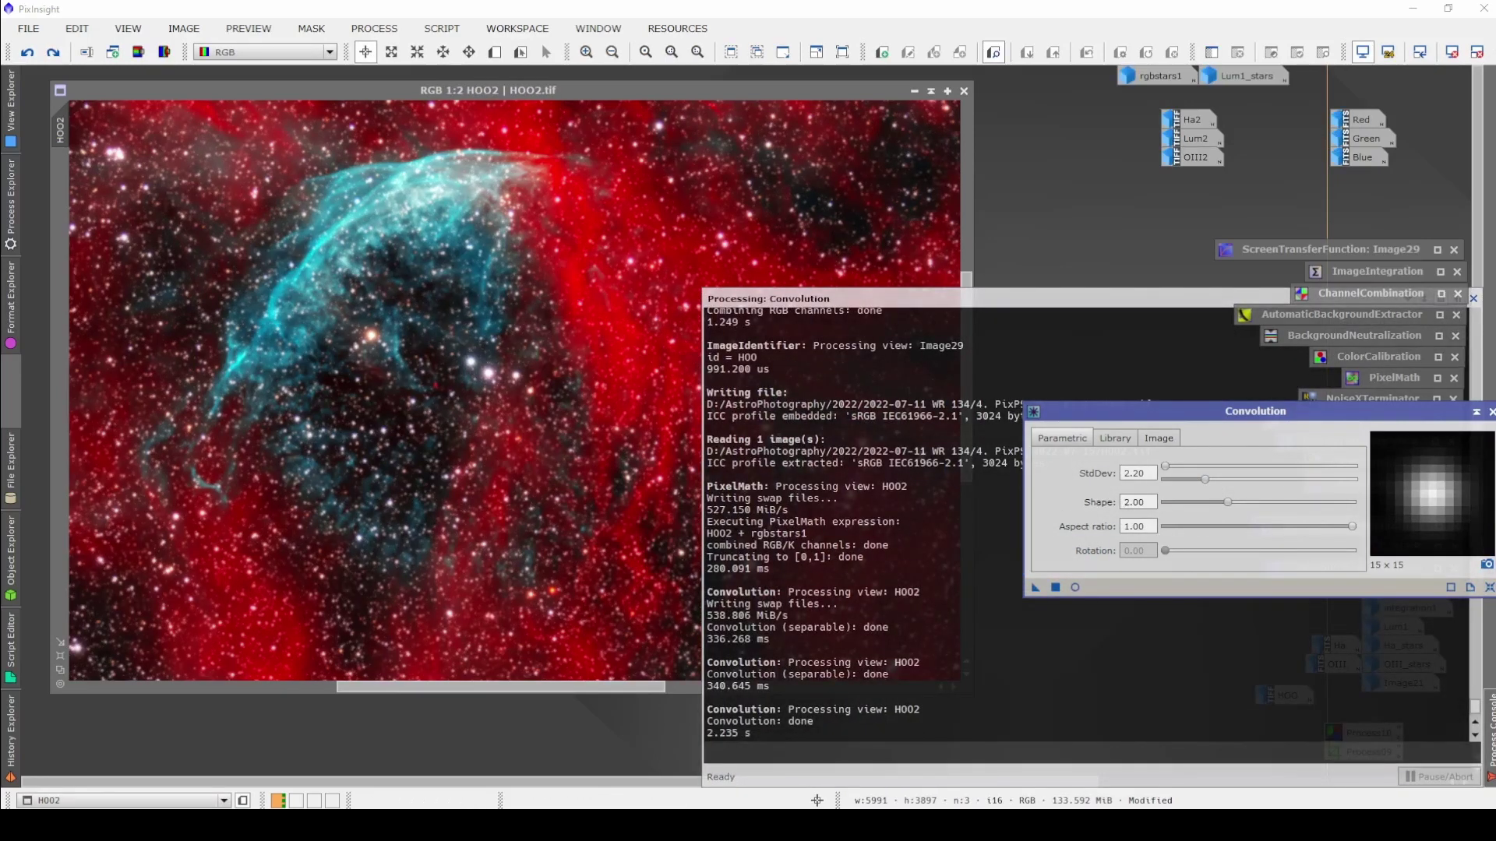
left_click(1490, 411)
Examine the softened stars in HOO2 at high magnification, and return to a view of nearly the whole image.
key("ctrl+plus")
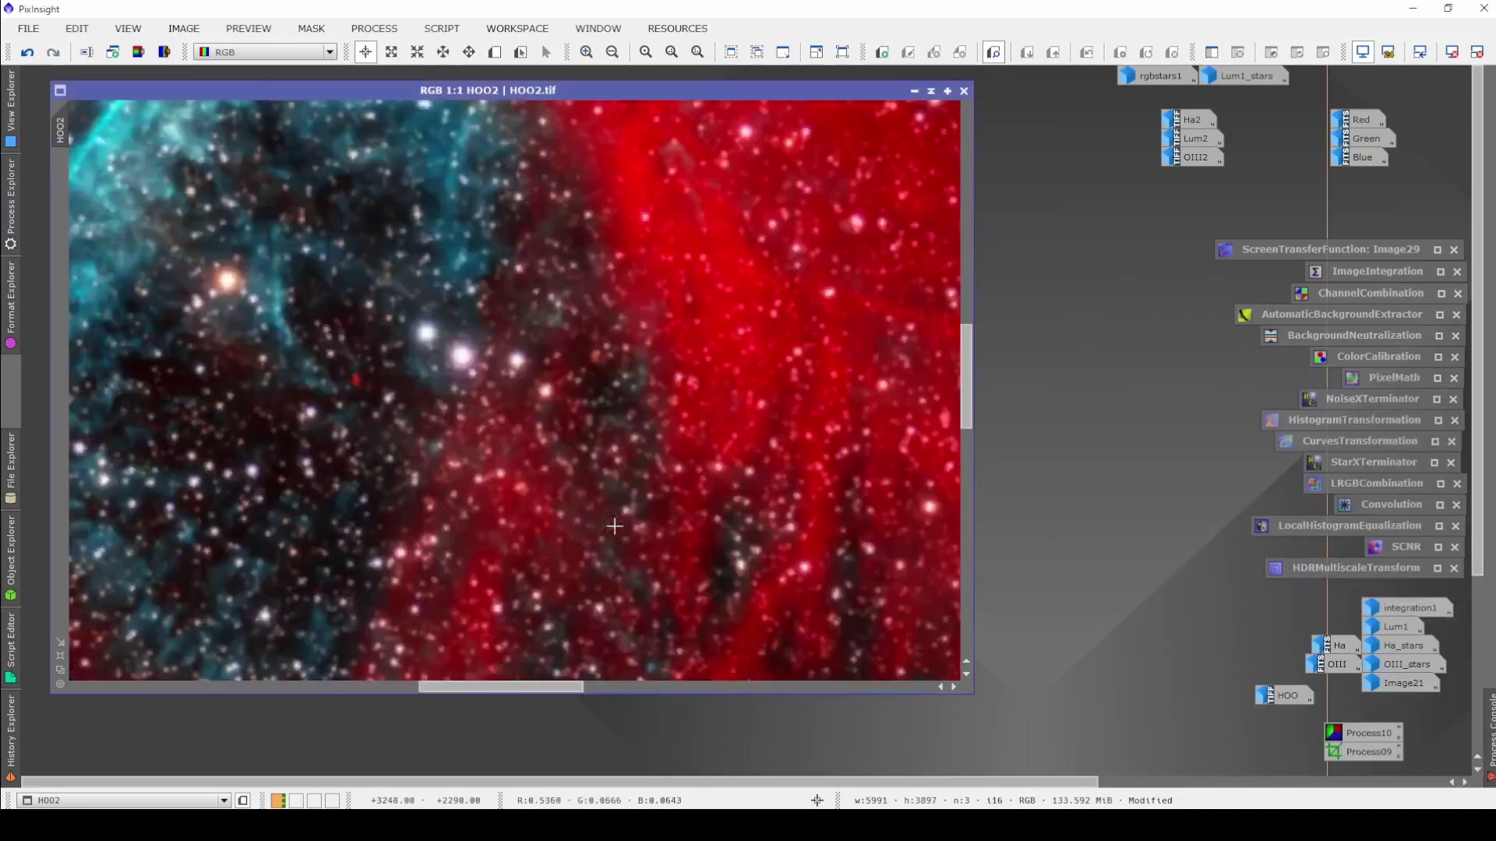
key("ctrl+plus")
key("ctrl+plus")
key("ctrl+plus")
key("ctrl+plus")
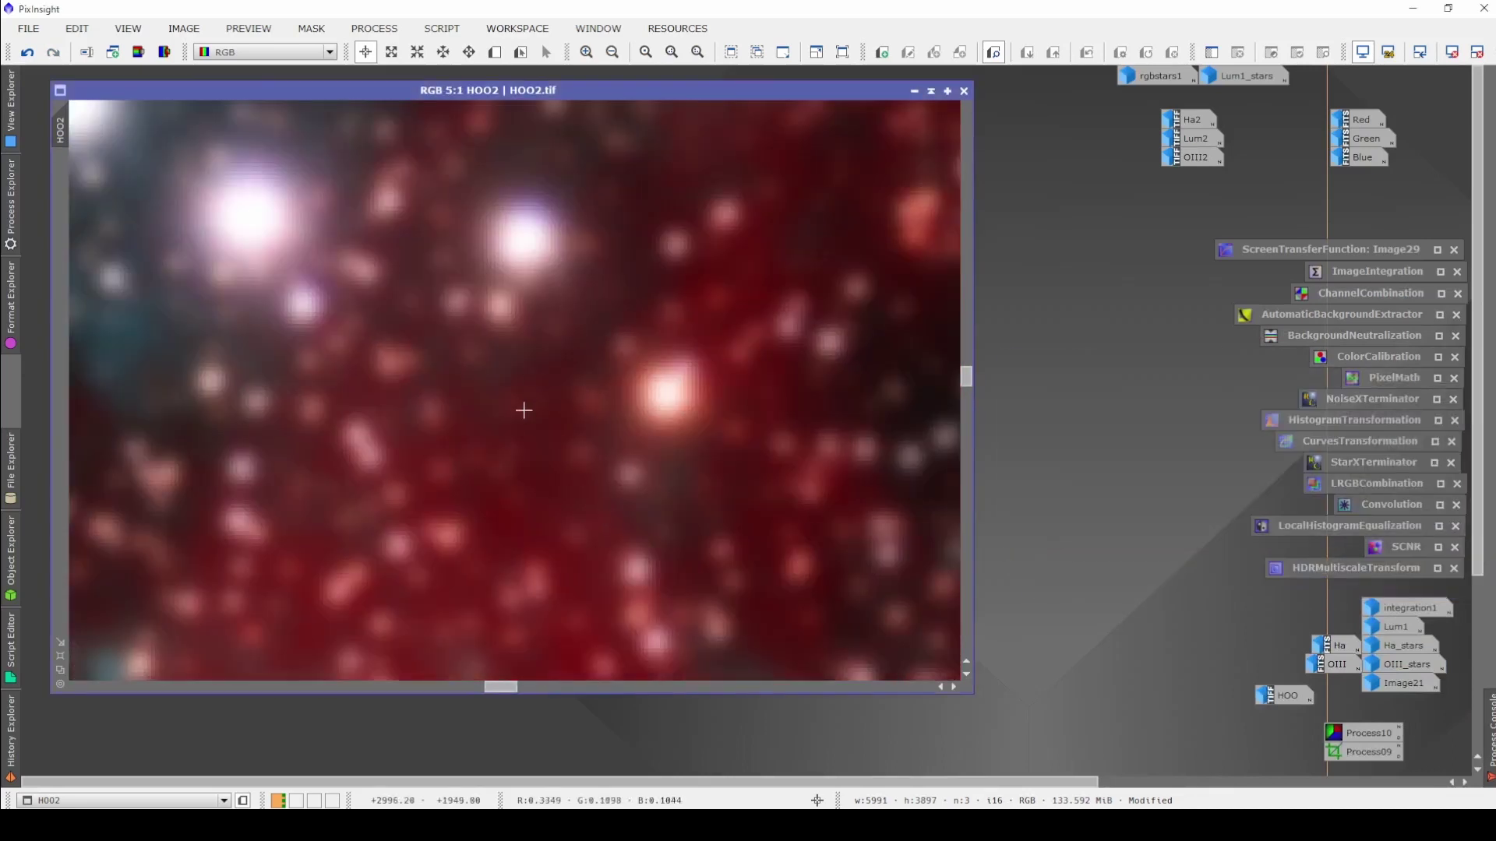
left_click_drag(725, 584, 223, 115)
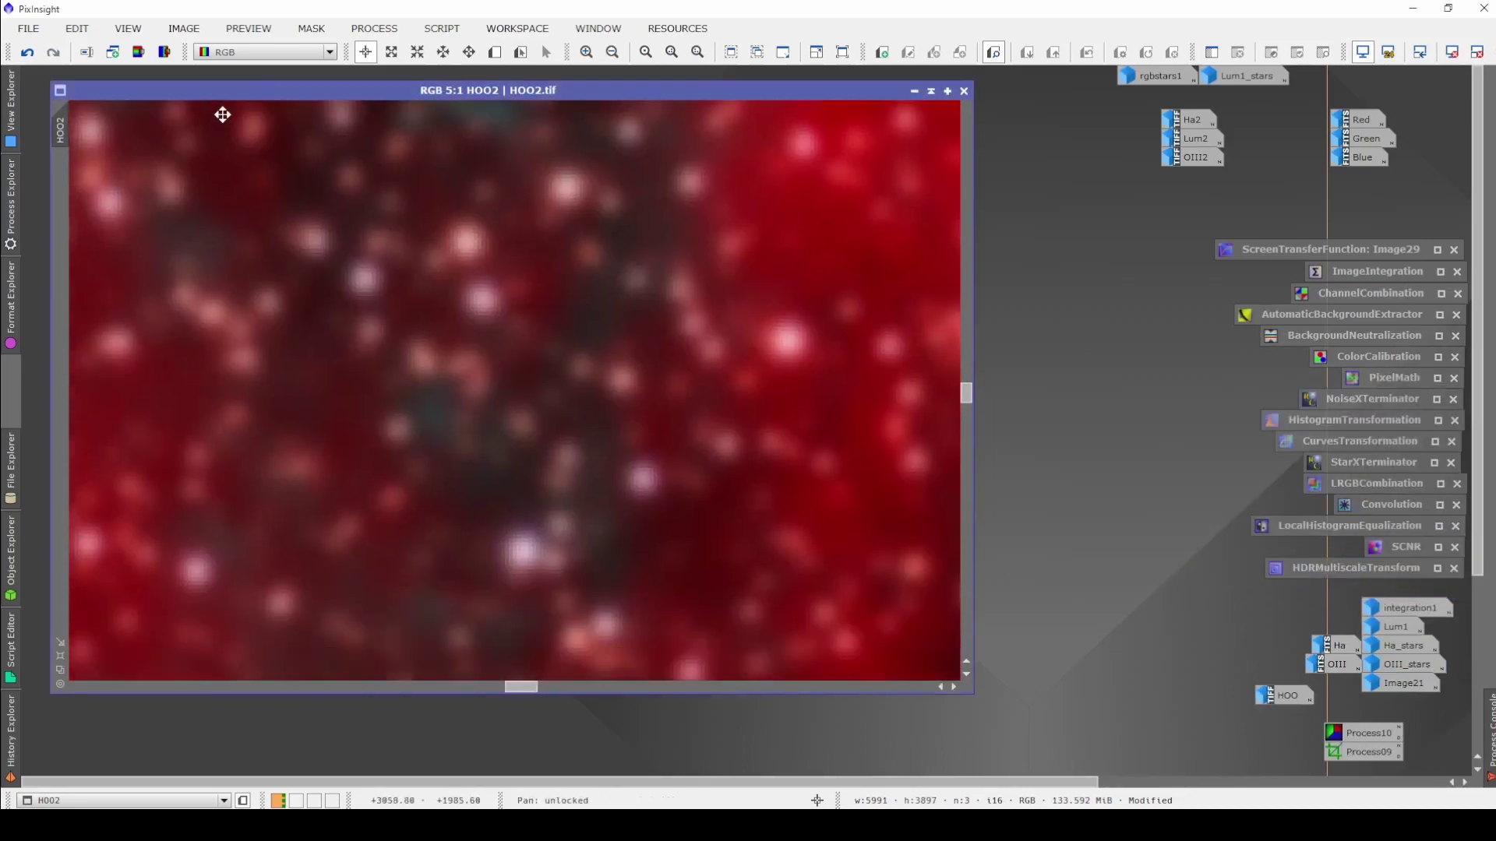
key("ctrl+minus")
key("ctrl+minus")
key("ctrl+minus")
key("ctrl+minus")
key("ctrl+minus")
key("ctrl+minus")
key("ctrl+minus")
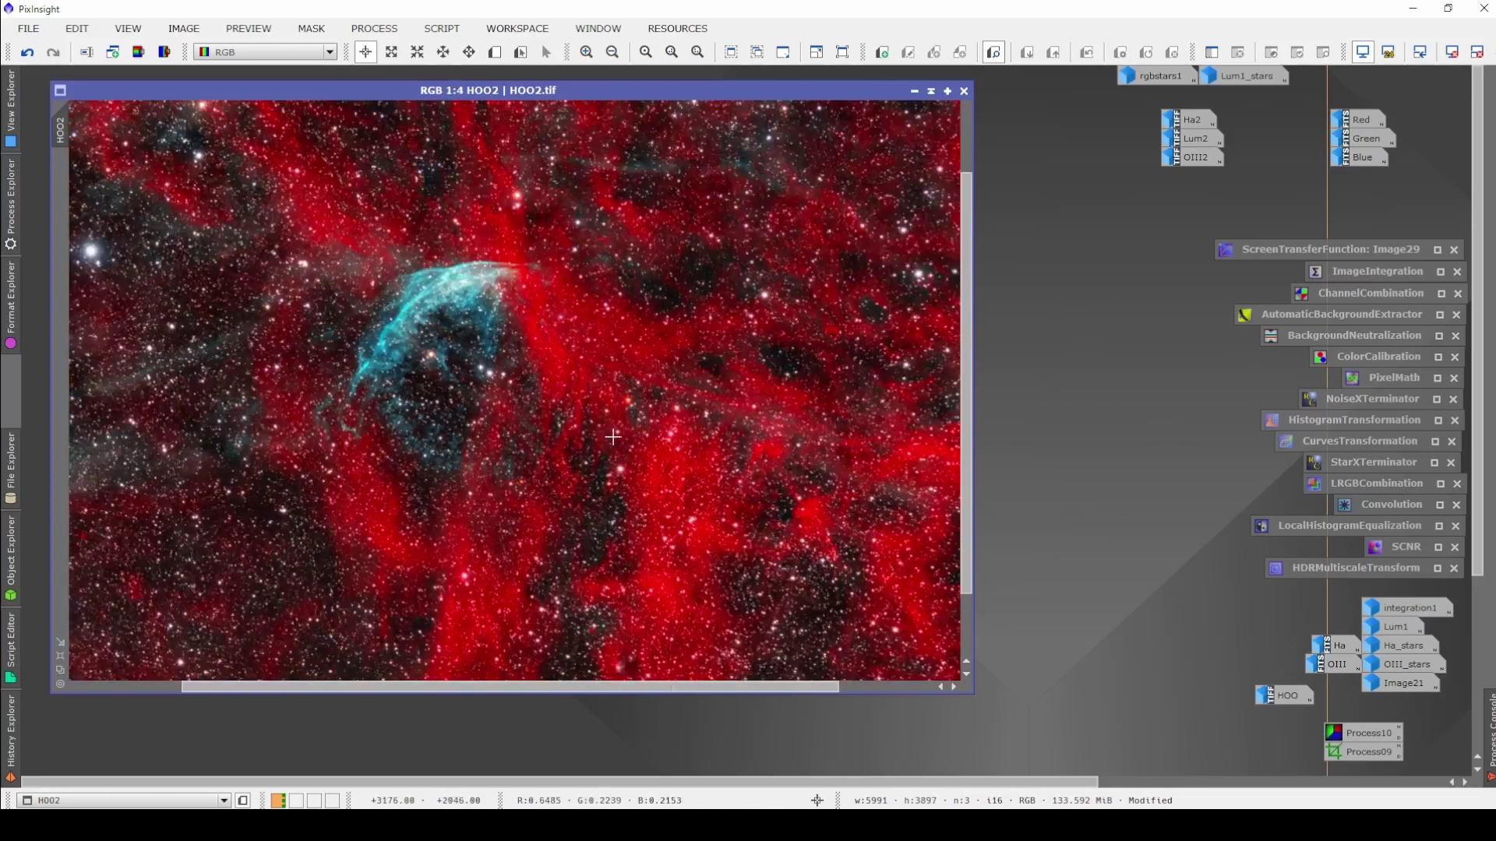
key("ctrl+minus")
key("ctrl+minus")
key("ctrl+plus")
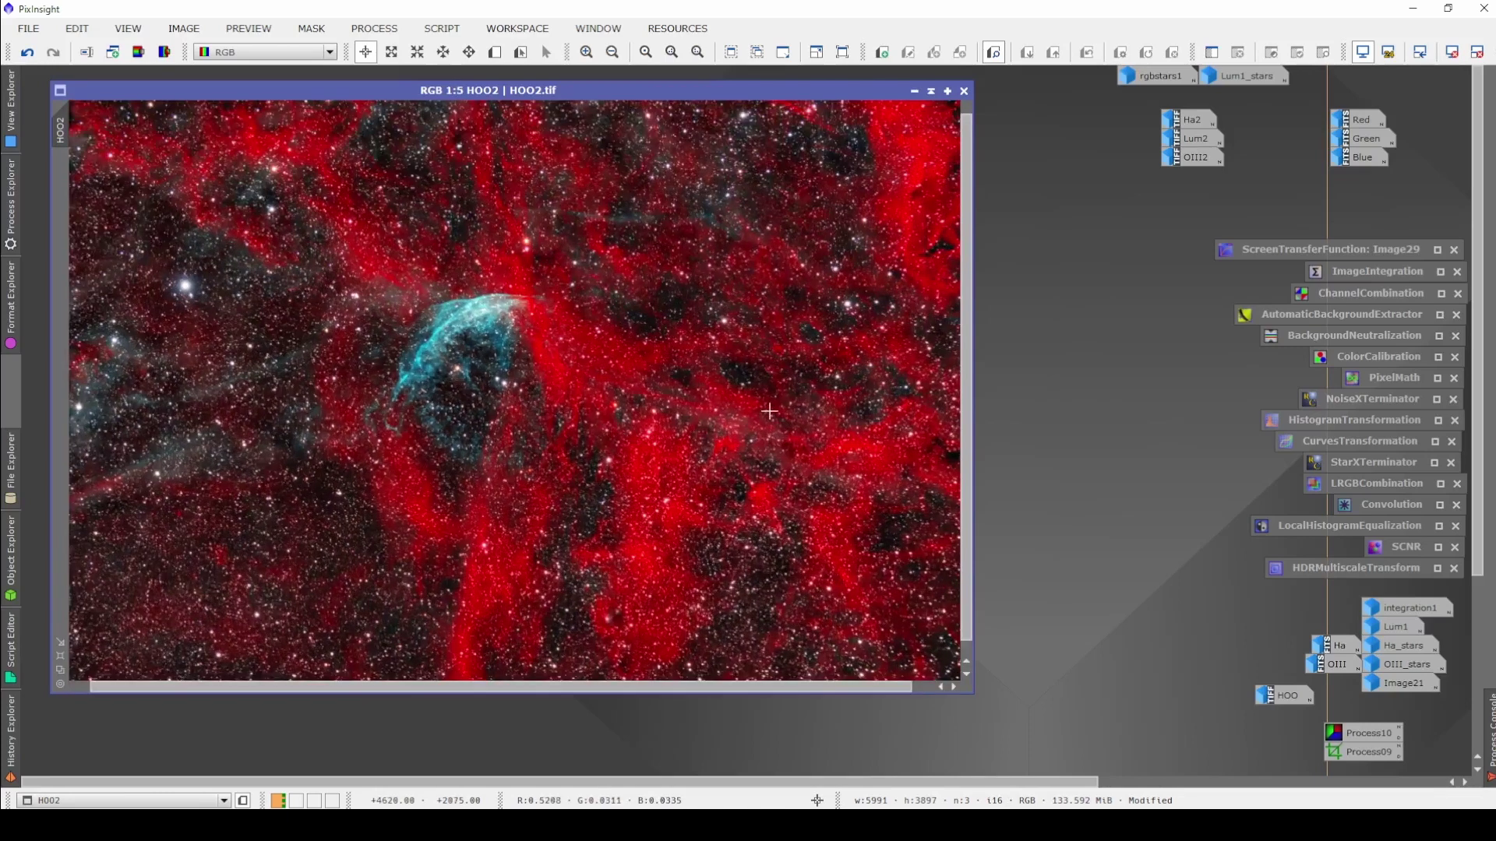
Minimise HOO2 and park it beside rgbstars1, and open the Lum2 image and reposition its window.
left_click(915, 91)
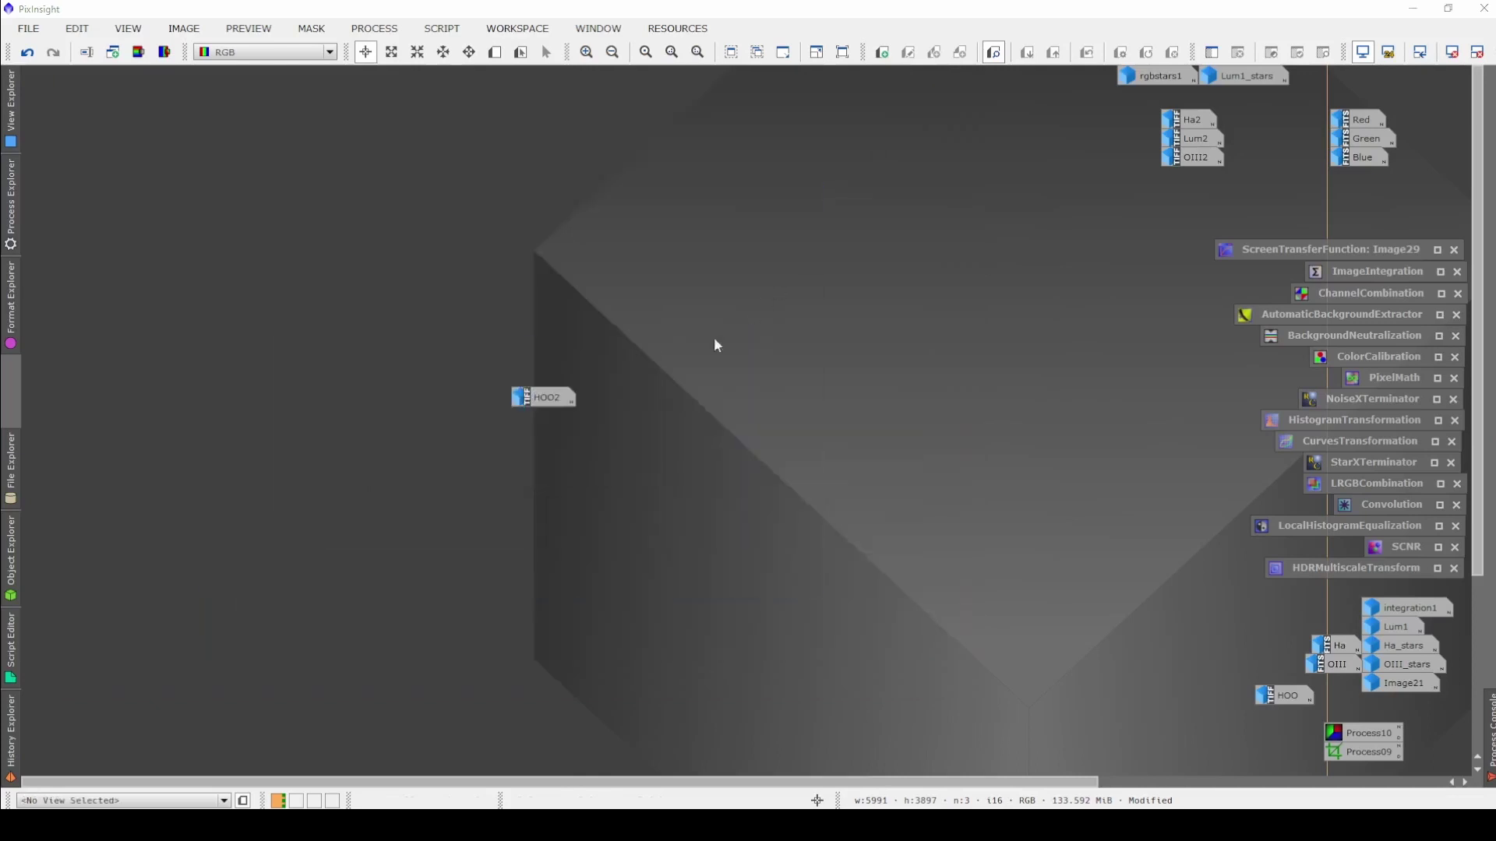
left_click_drag(539, 397, 1049, 78)
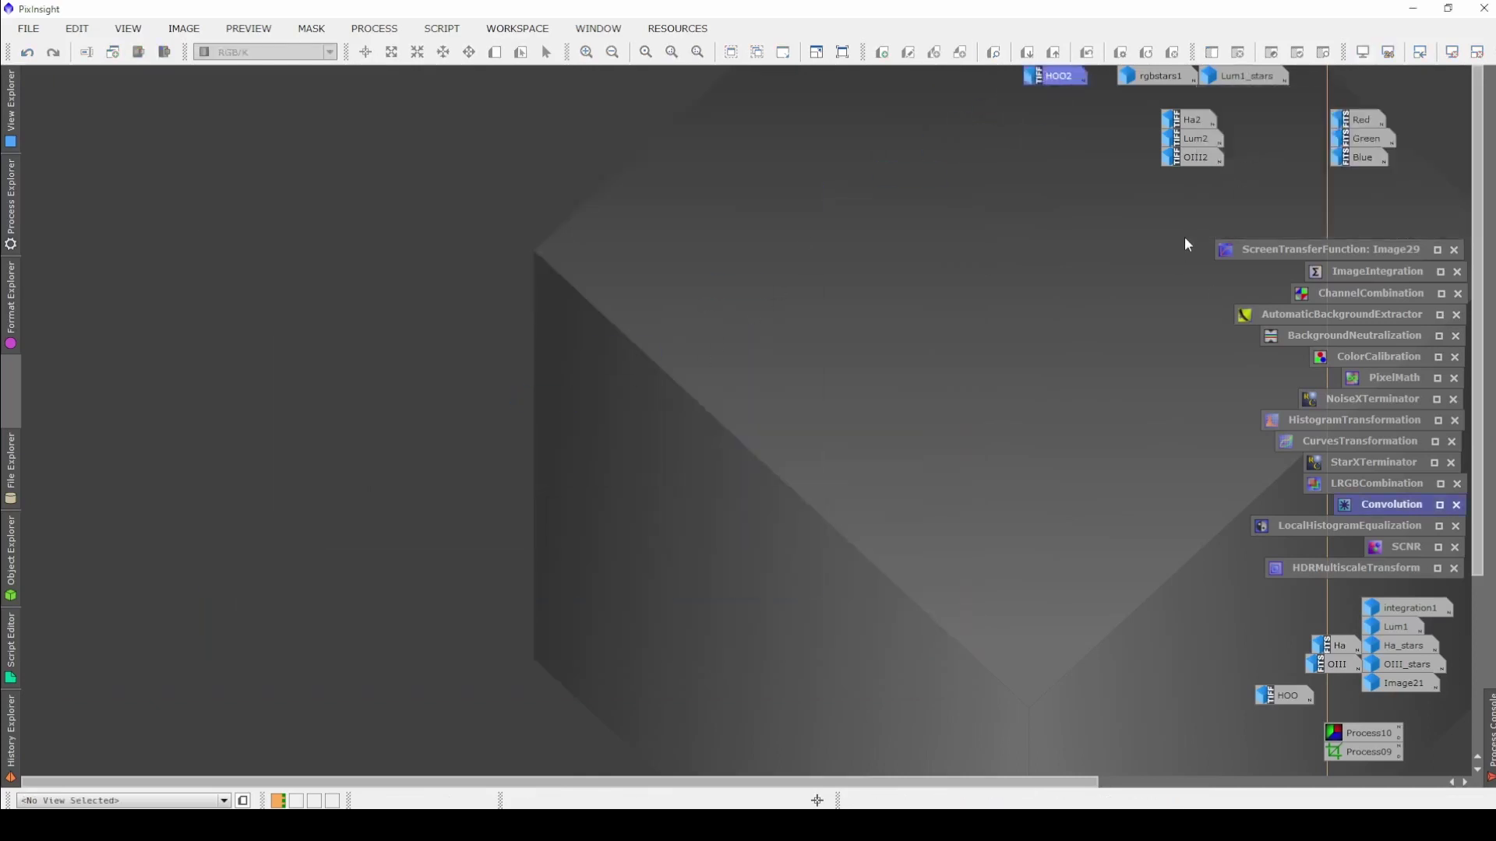
double_click(1191, 139)
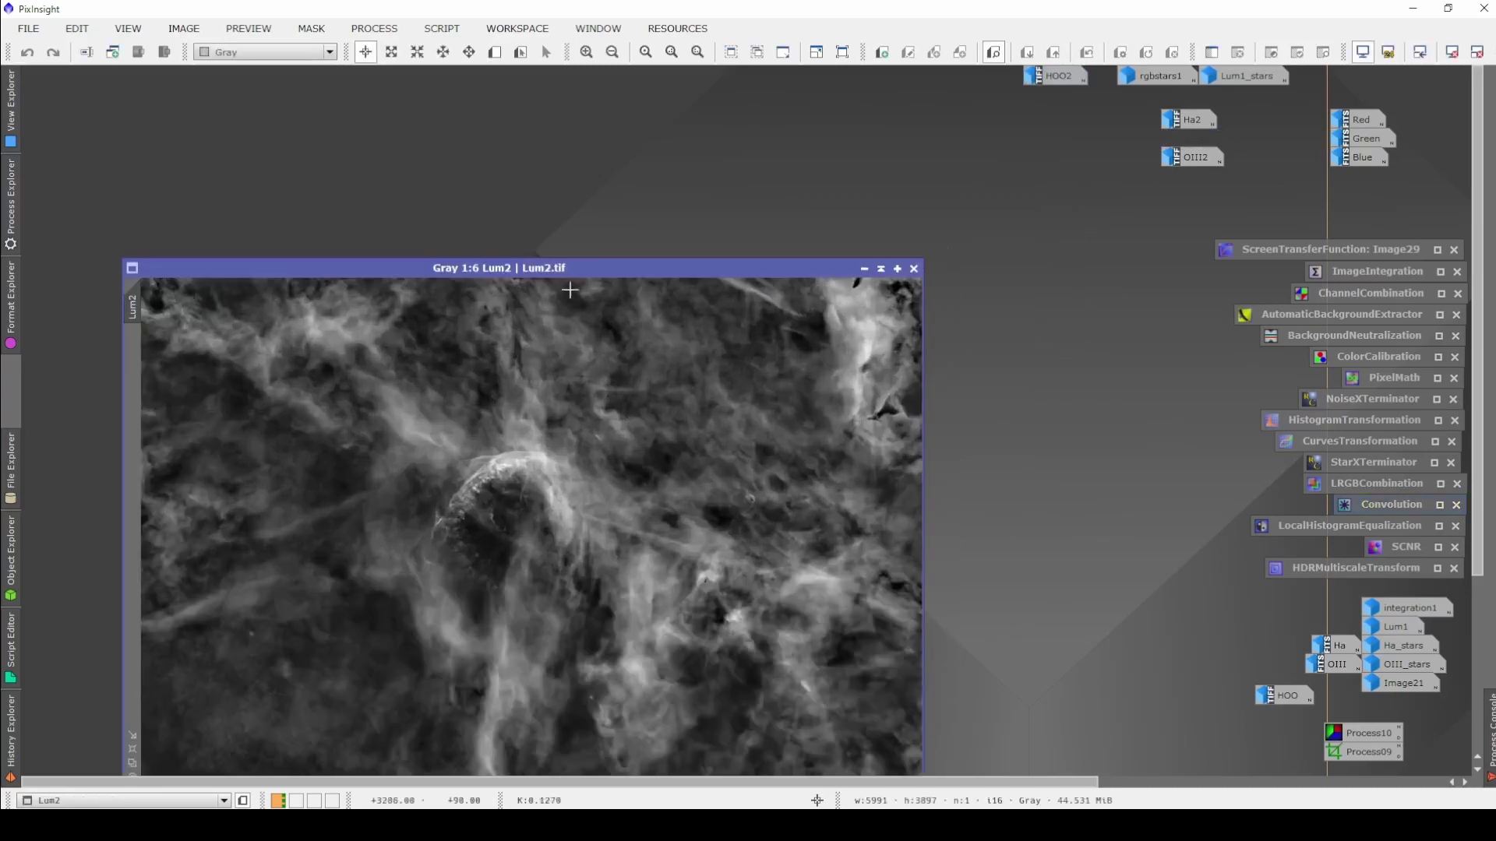
left_click_drag(572, 266, 499, 175)
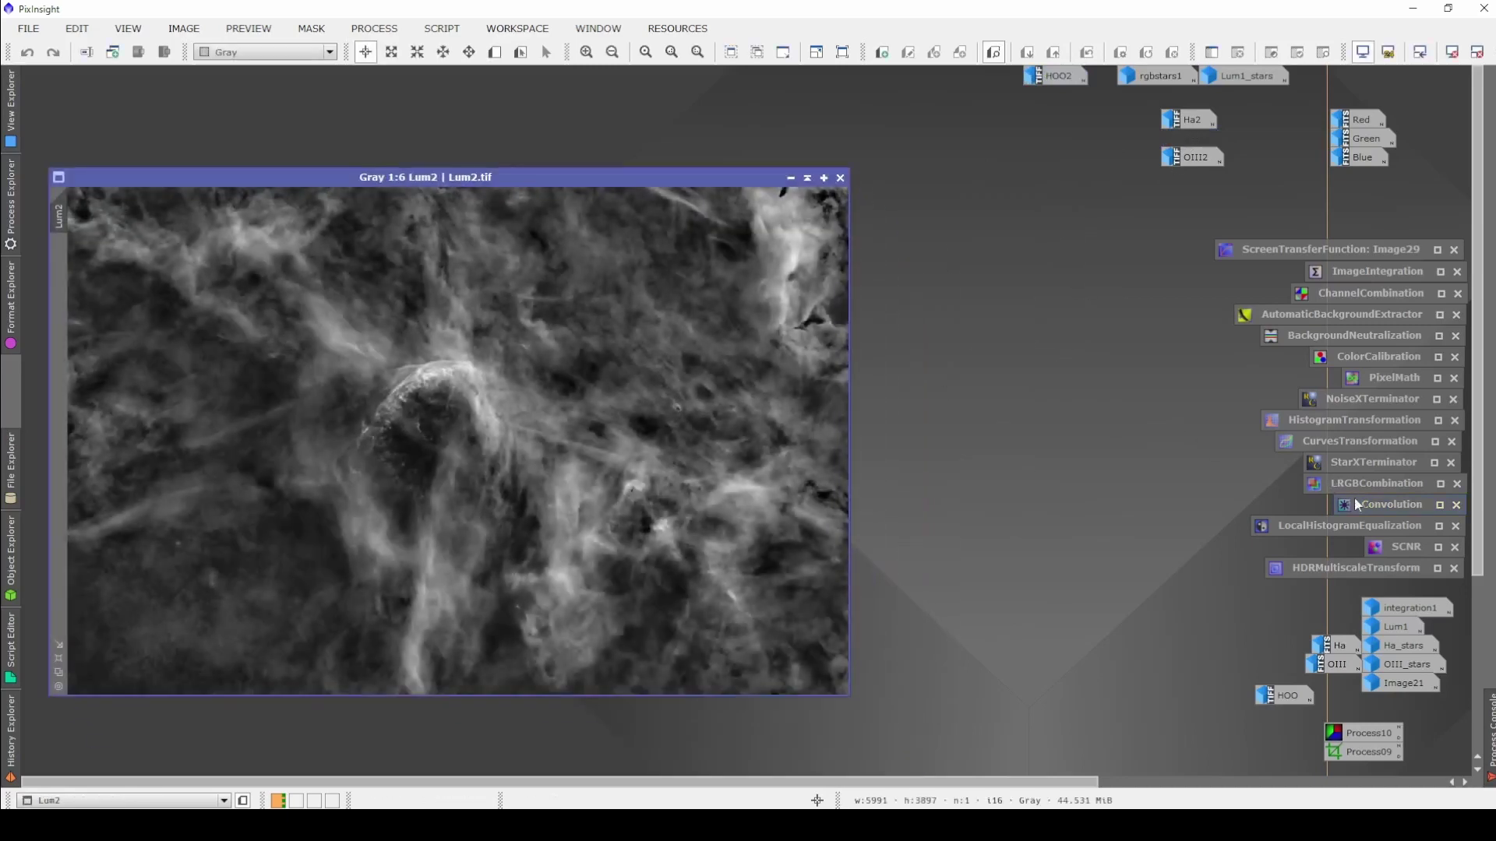
Replace the PixelMath expression with Lum2 + Lum1_stars, apply it to the Lum2 image, and minimise Lum2.
double_click(1386, 375)
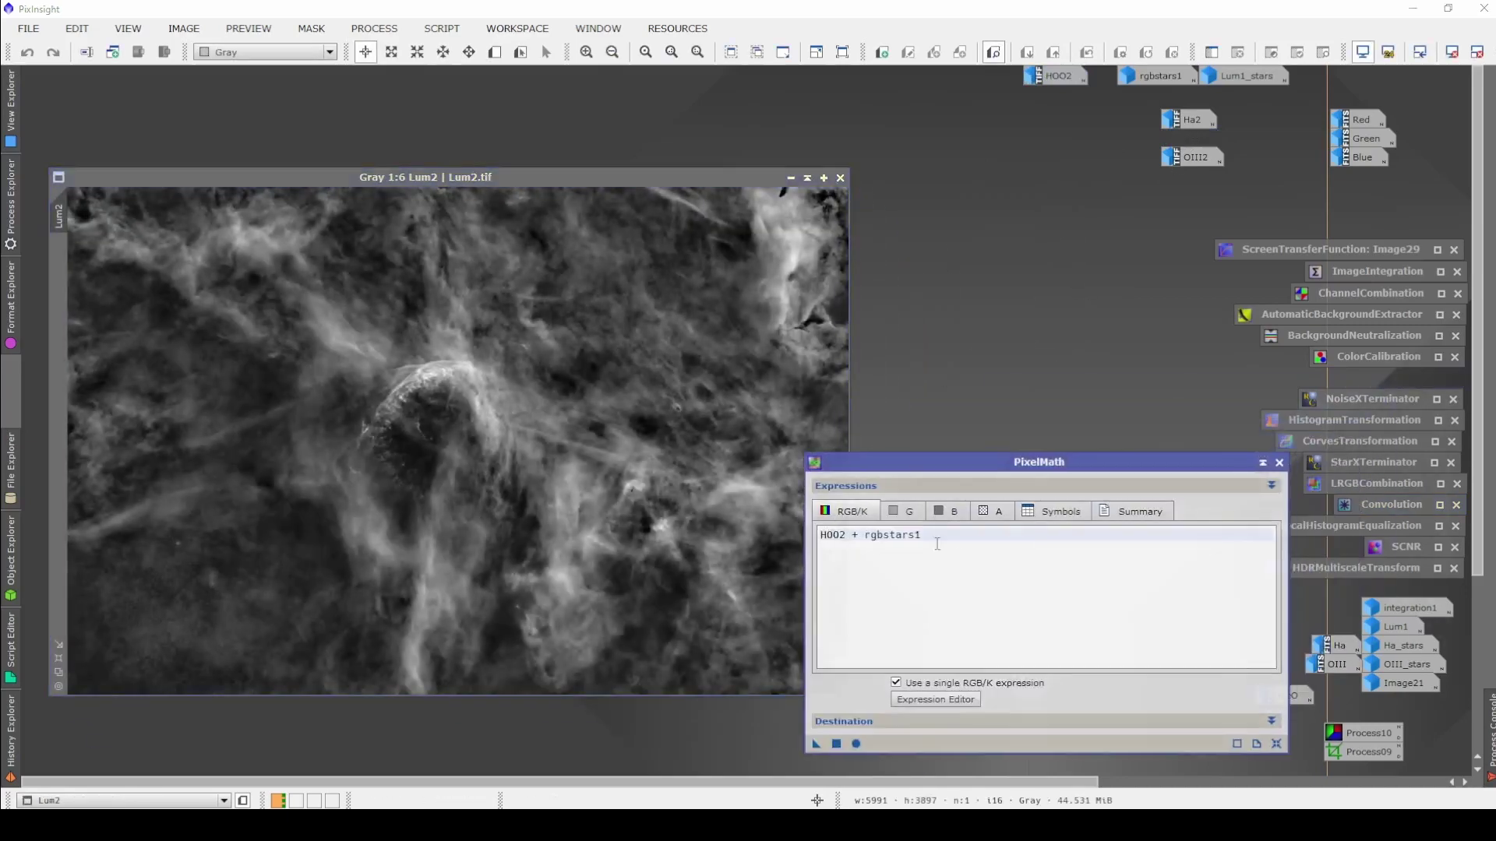
key("ctrl+a")
key("Delete")
left_click(916, 699)
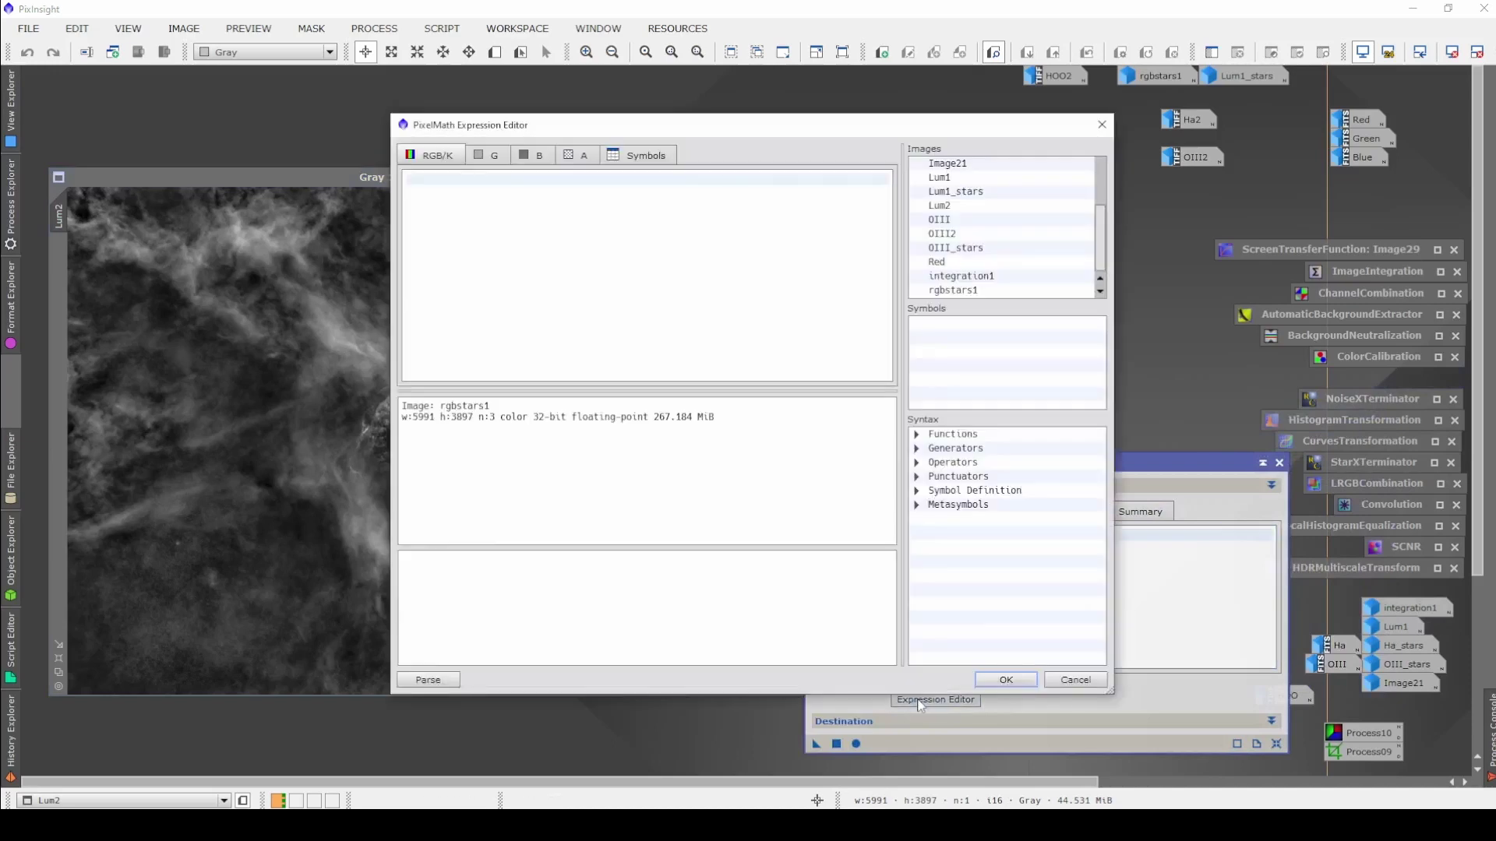
left_click_drag(689, 121, 806, 176)
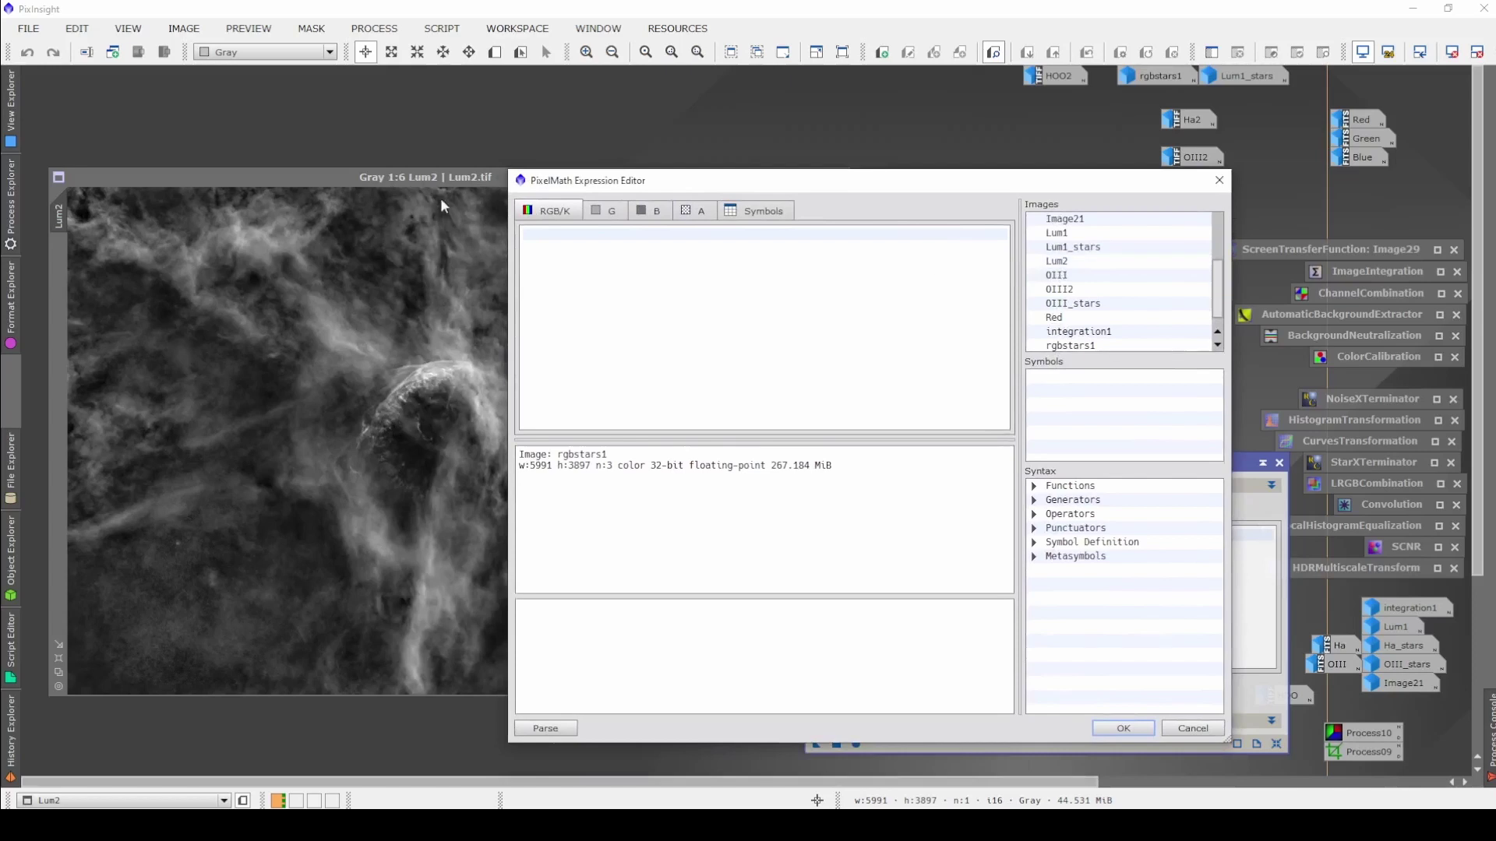
double_click(1058, 261)
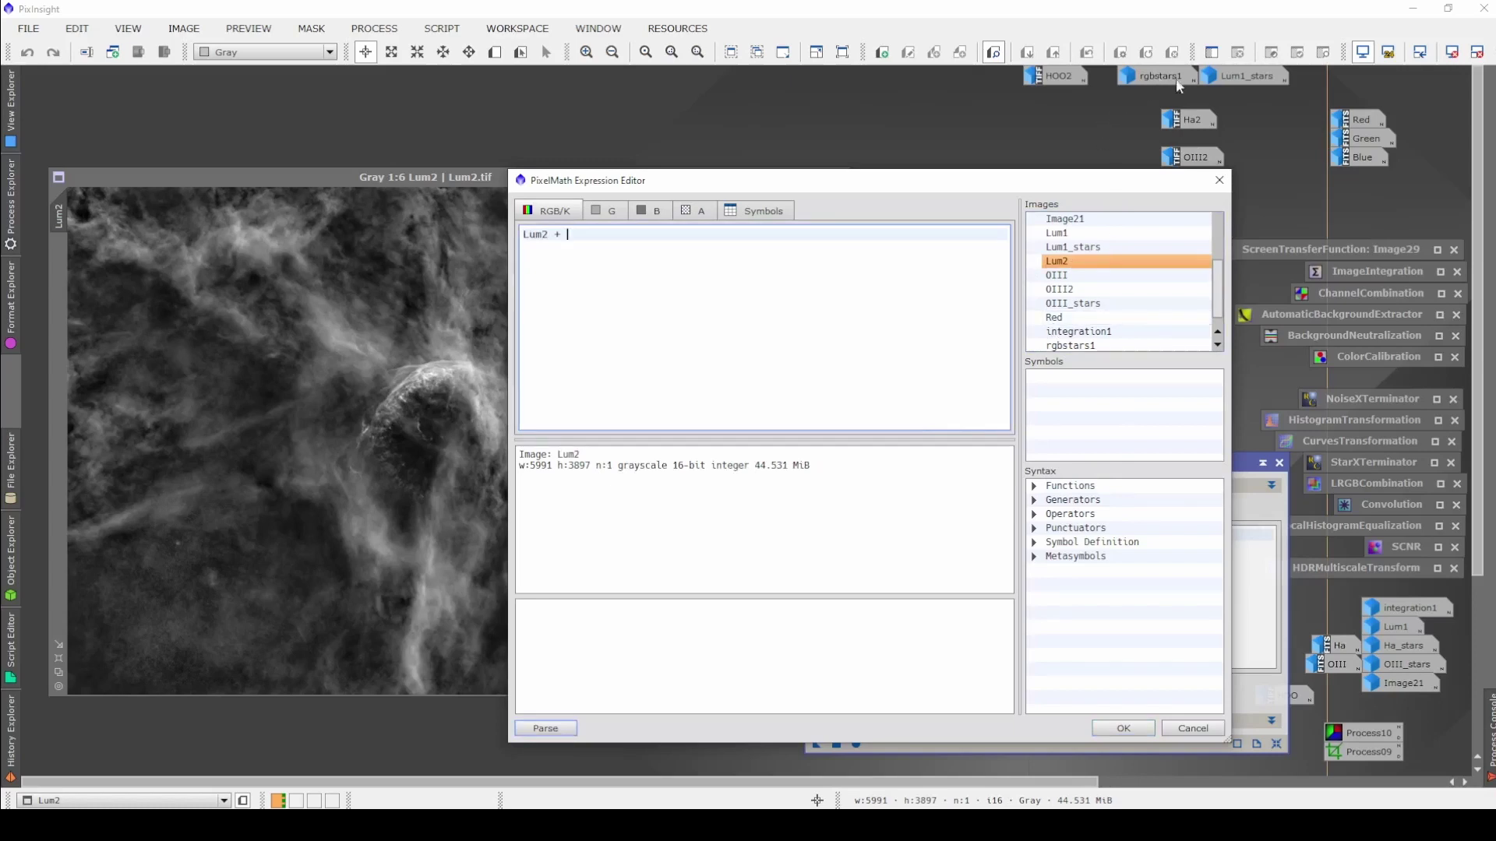
double_click(1100, 248)
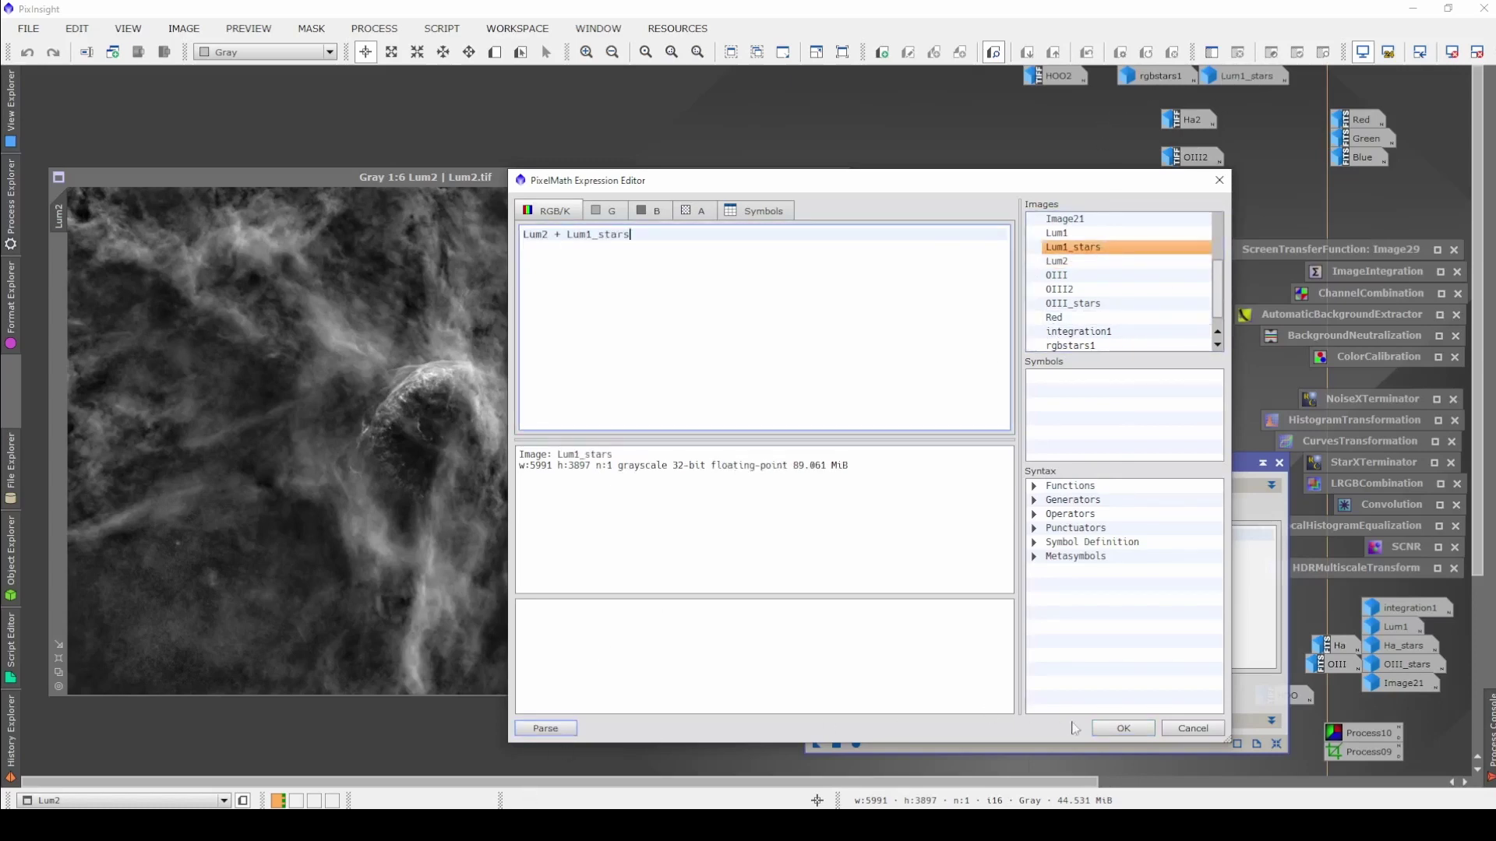
left_click(1124, 728)
left_click_drag(816, 746, 648, 480)
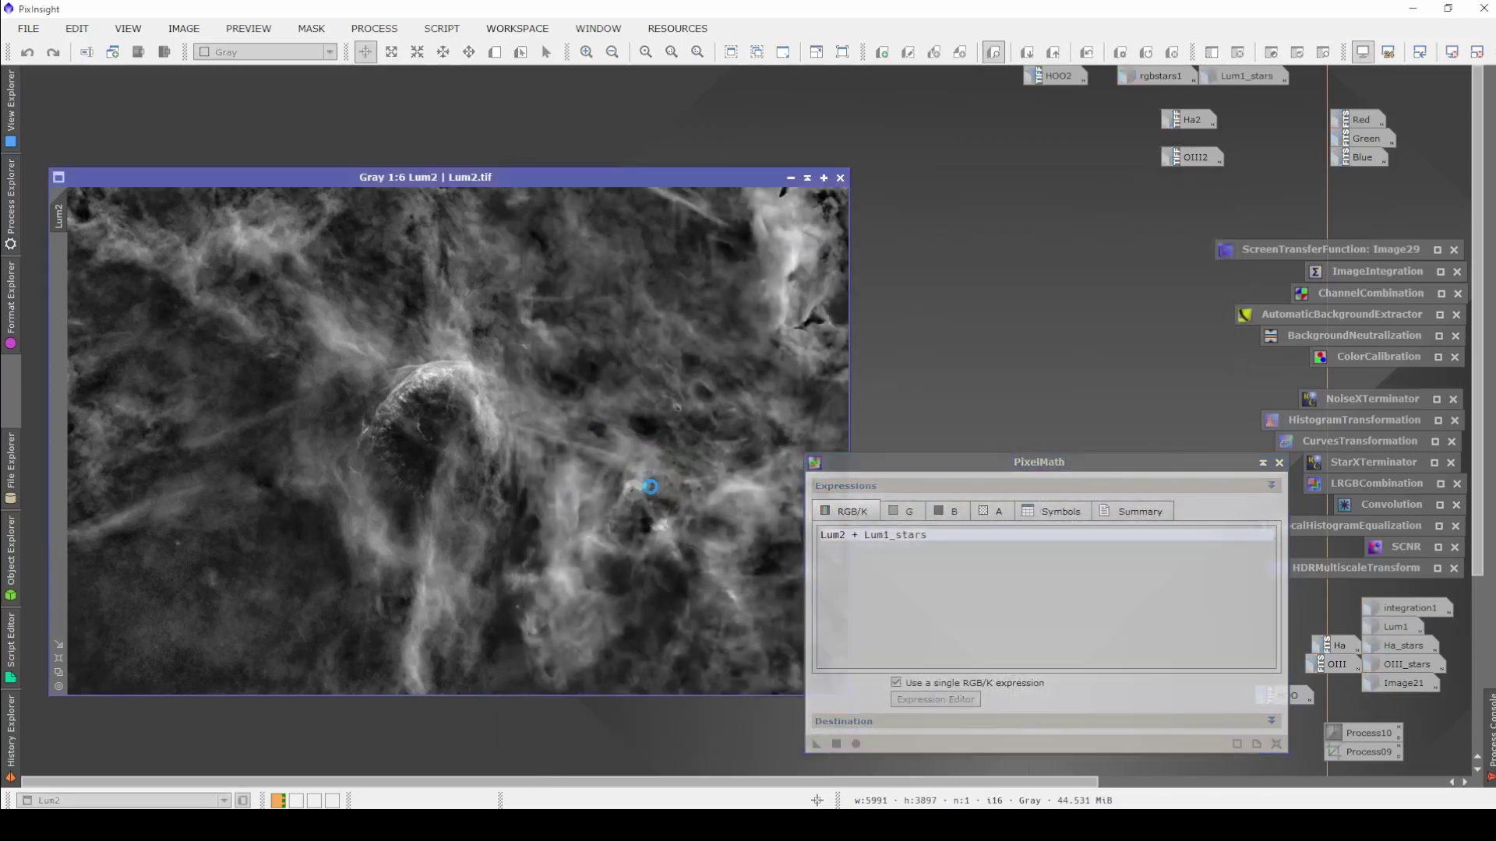
left_click(1278, 465)
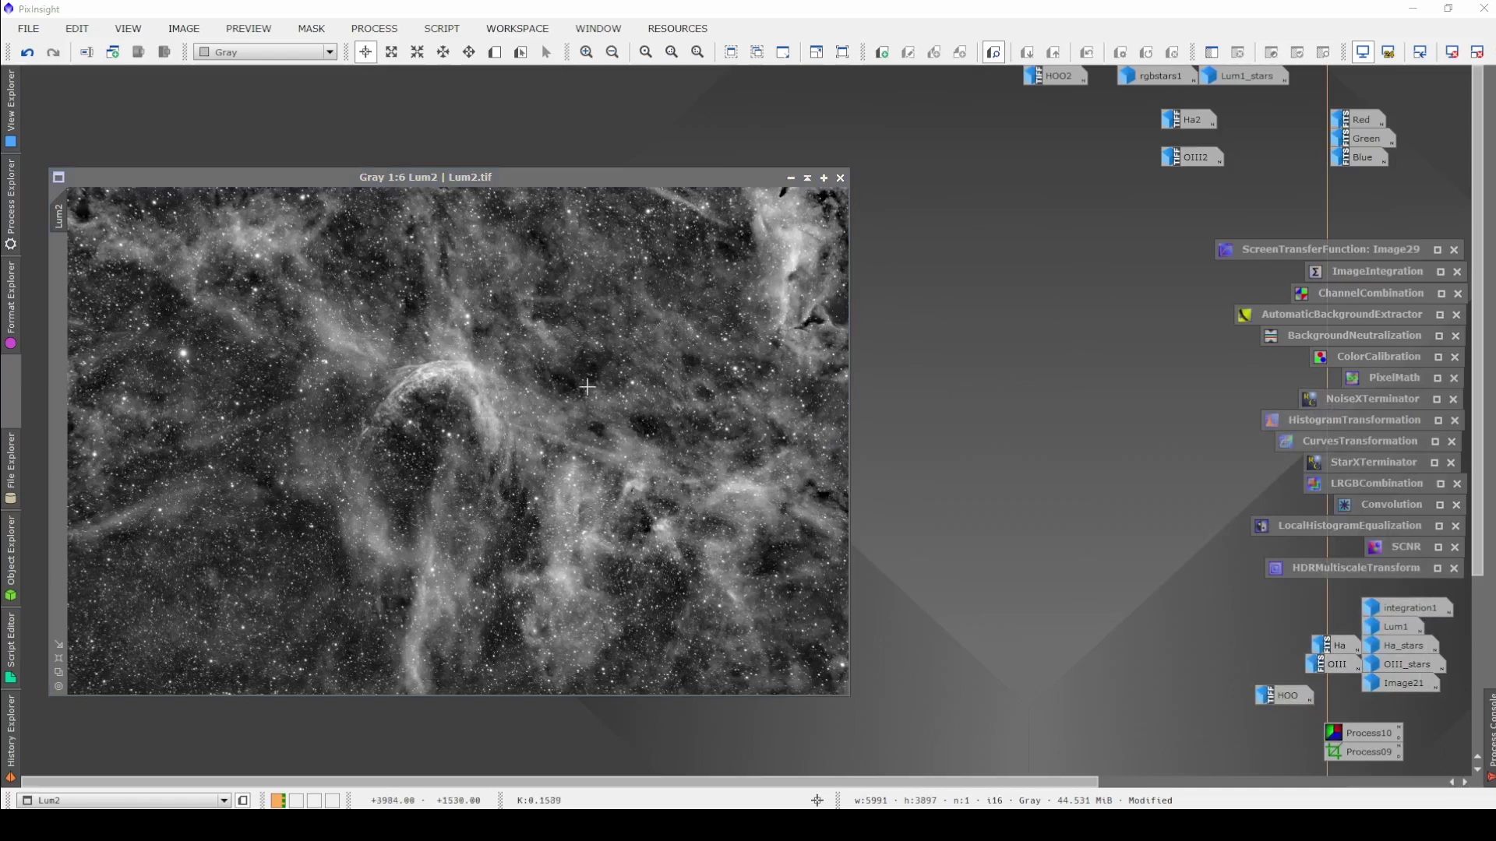
left_click(790, 178)
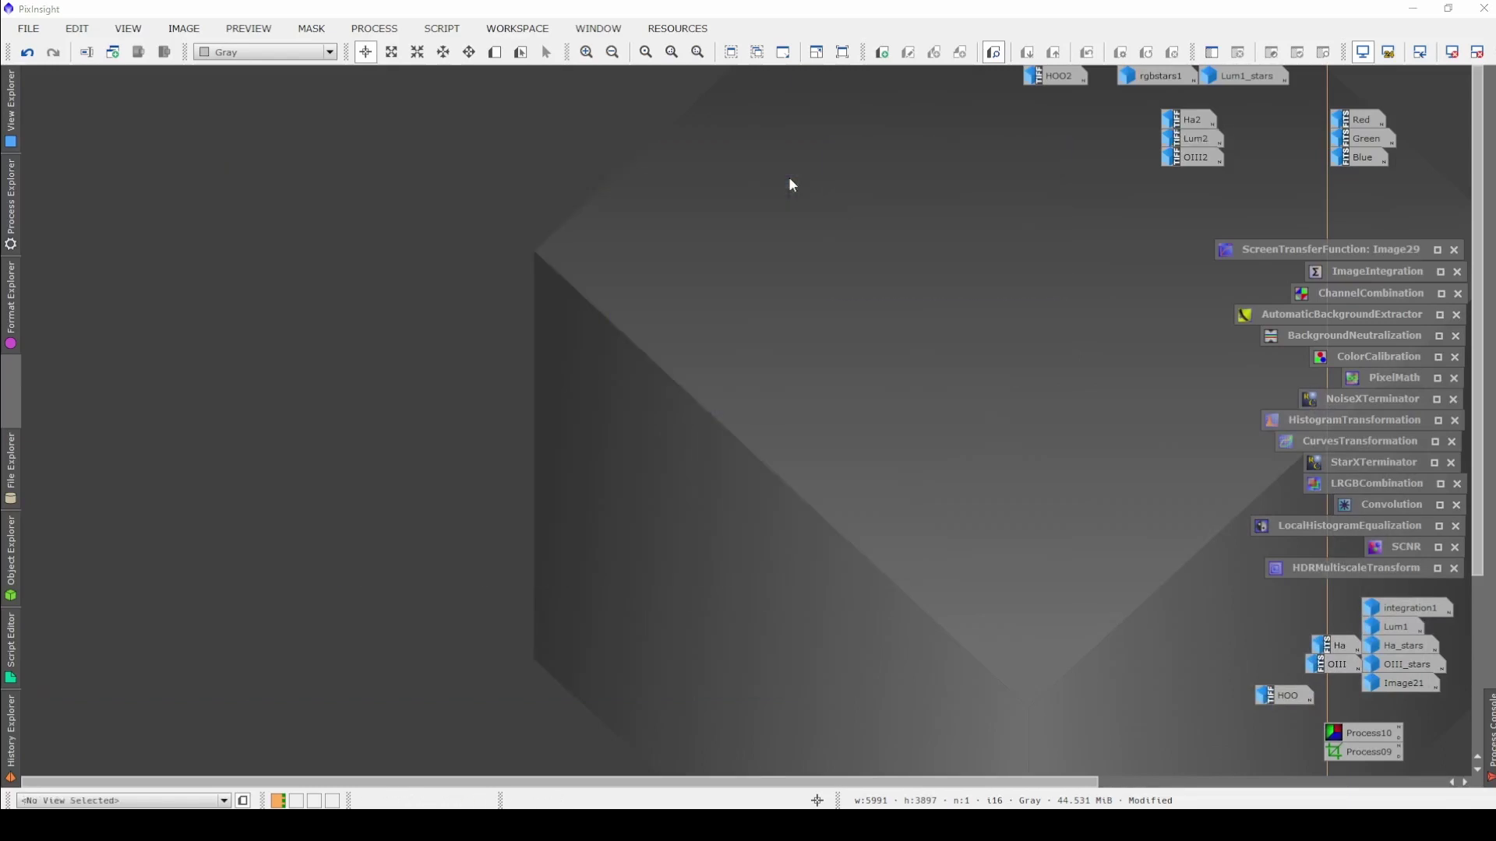
Reopen HOO2 and assign Lum2 as the L source image in LRGBCombination.
double_click(1052, 78)
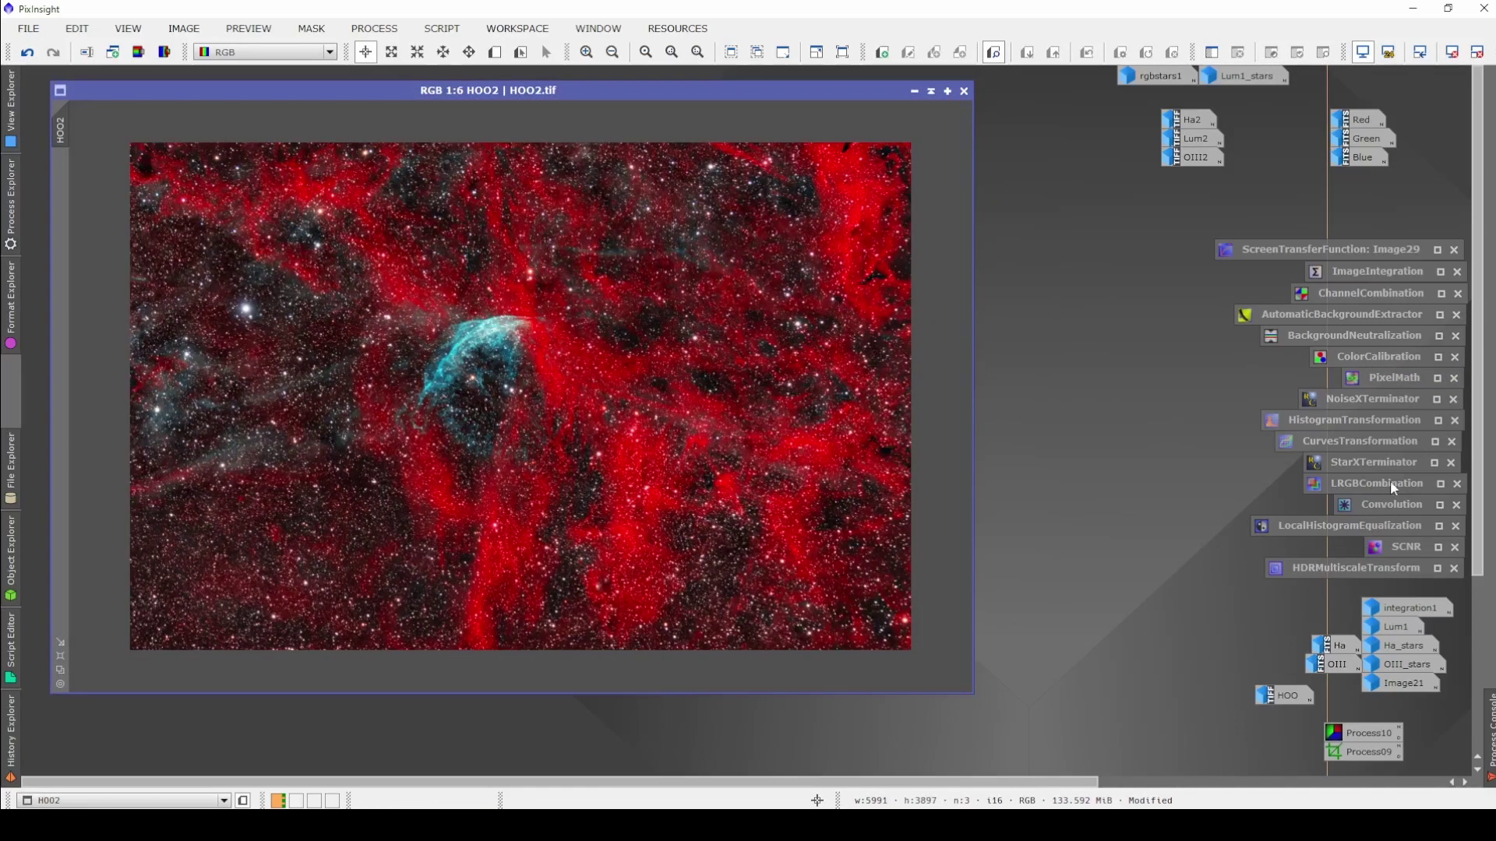
double_click(1391, 483)
left_click_drag(1151, 511, 1079, 352)
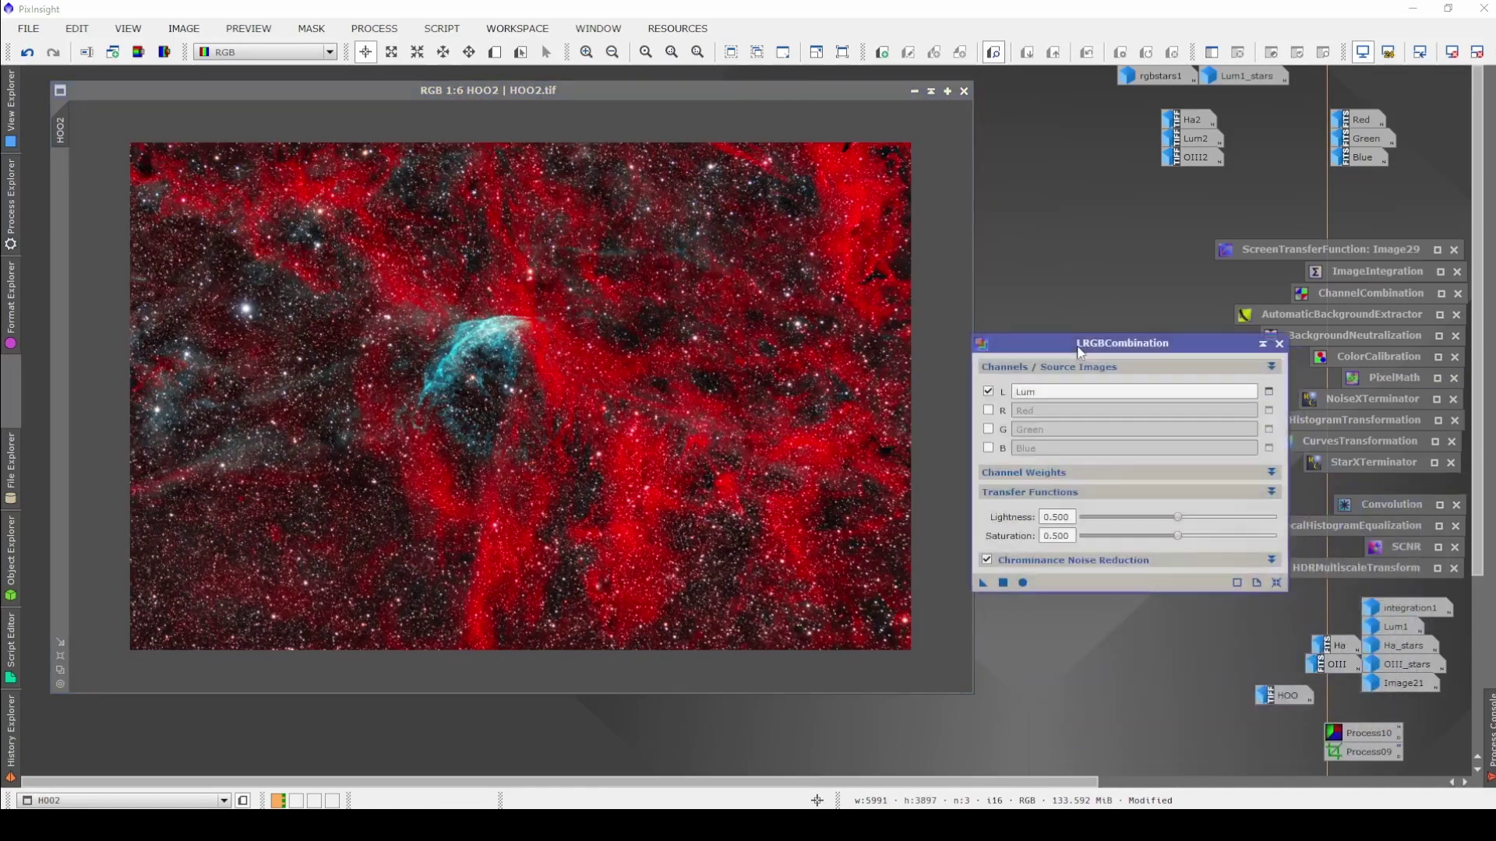
left_click_drag(1194, 139, 1071, 391)
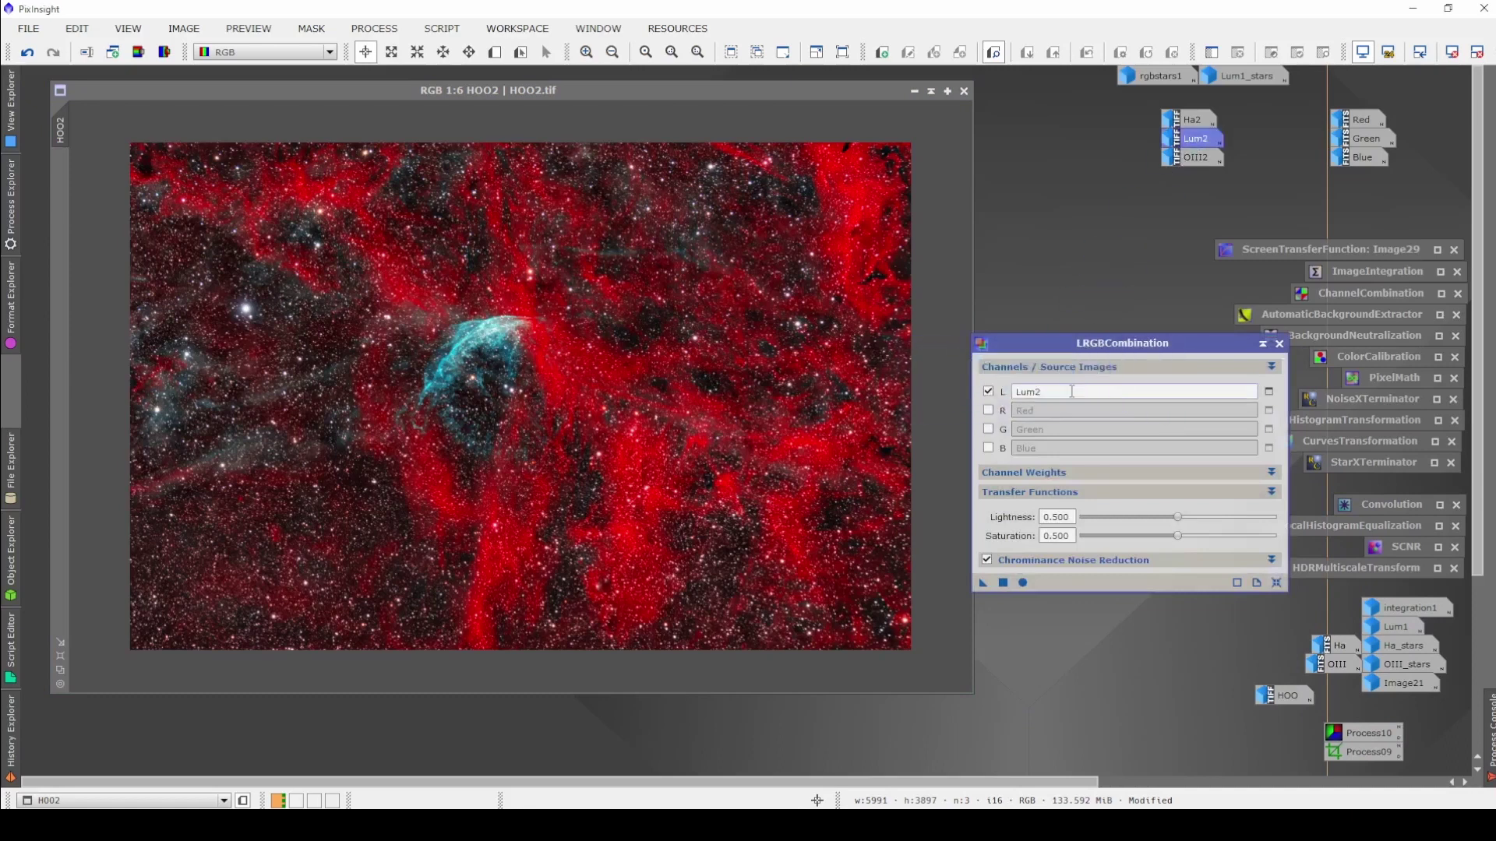
Disable chrominance noise reduction, set lightness to 0.470 and saturation to 0.450, and apply the LRGBCombination to HOO2.
left_click(987, 561)
left_click_drag(981, 583, 792, 472)
left_click_drag(1186, 525, 1173, 542)
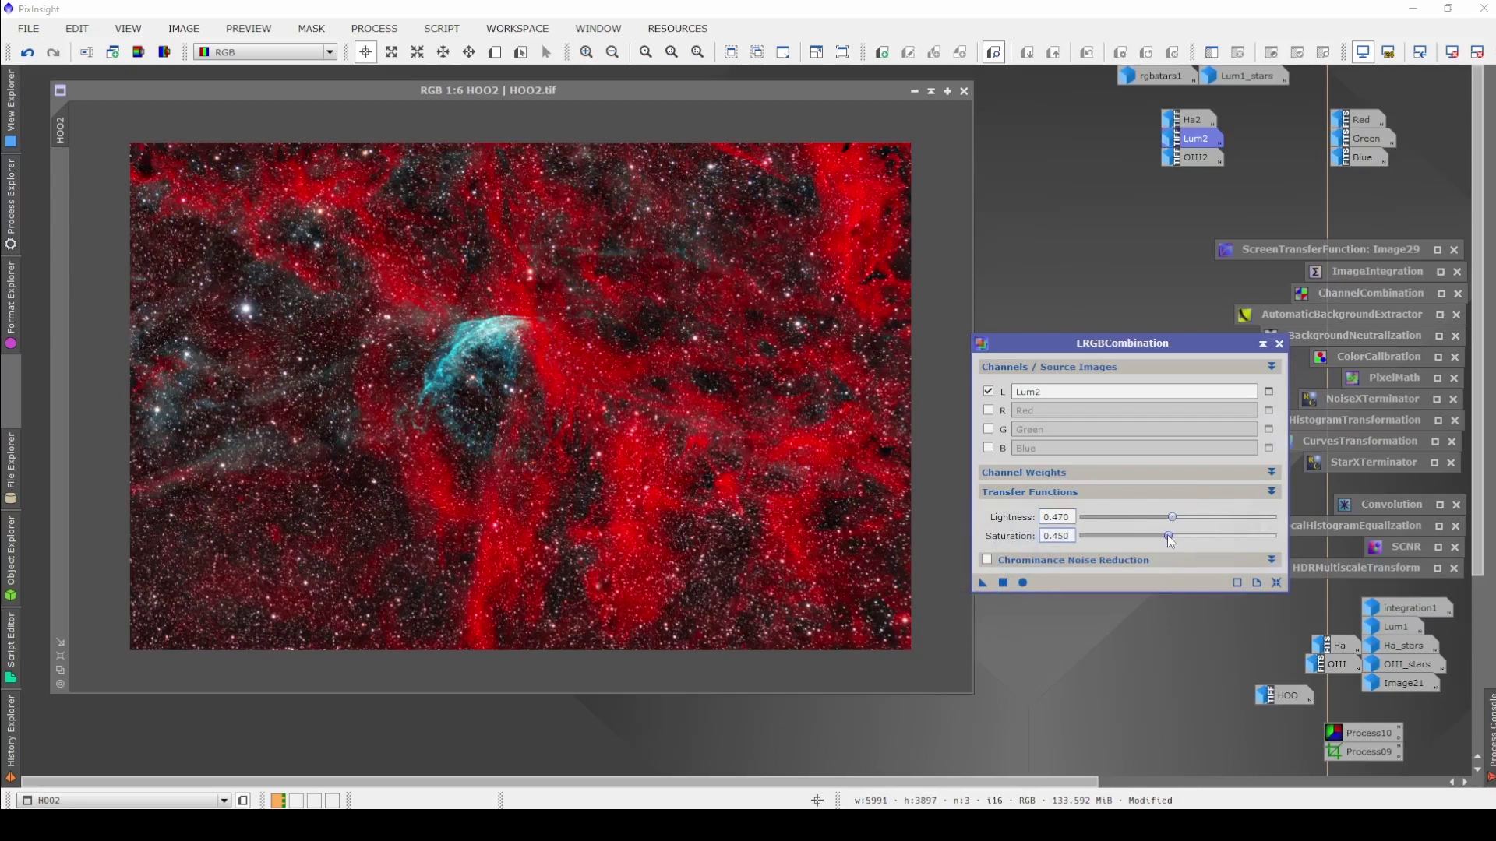
left_click(984, 585)
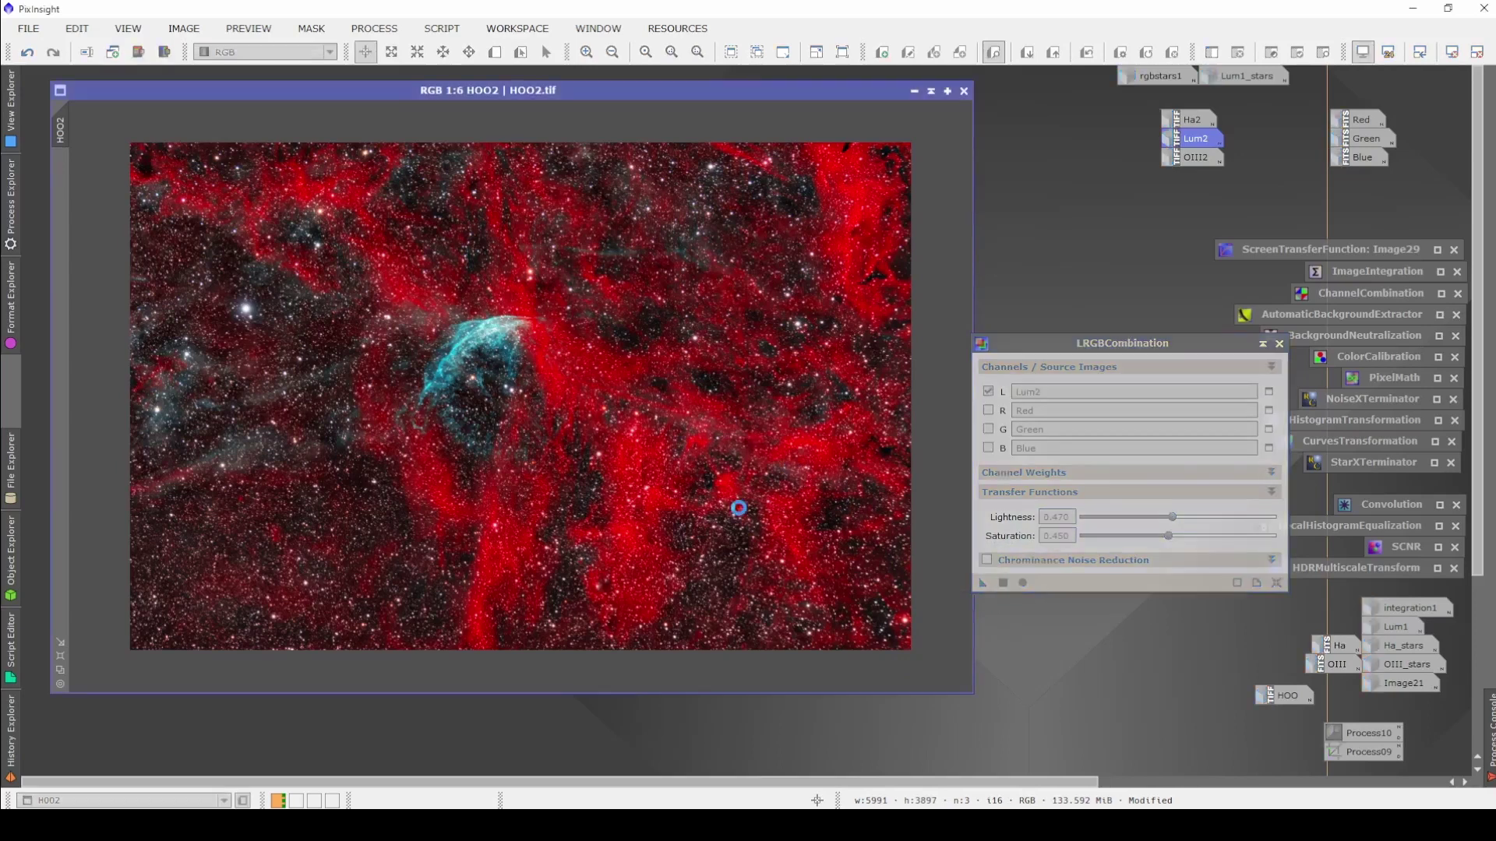
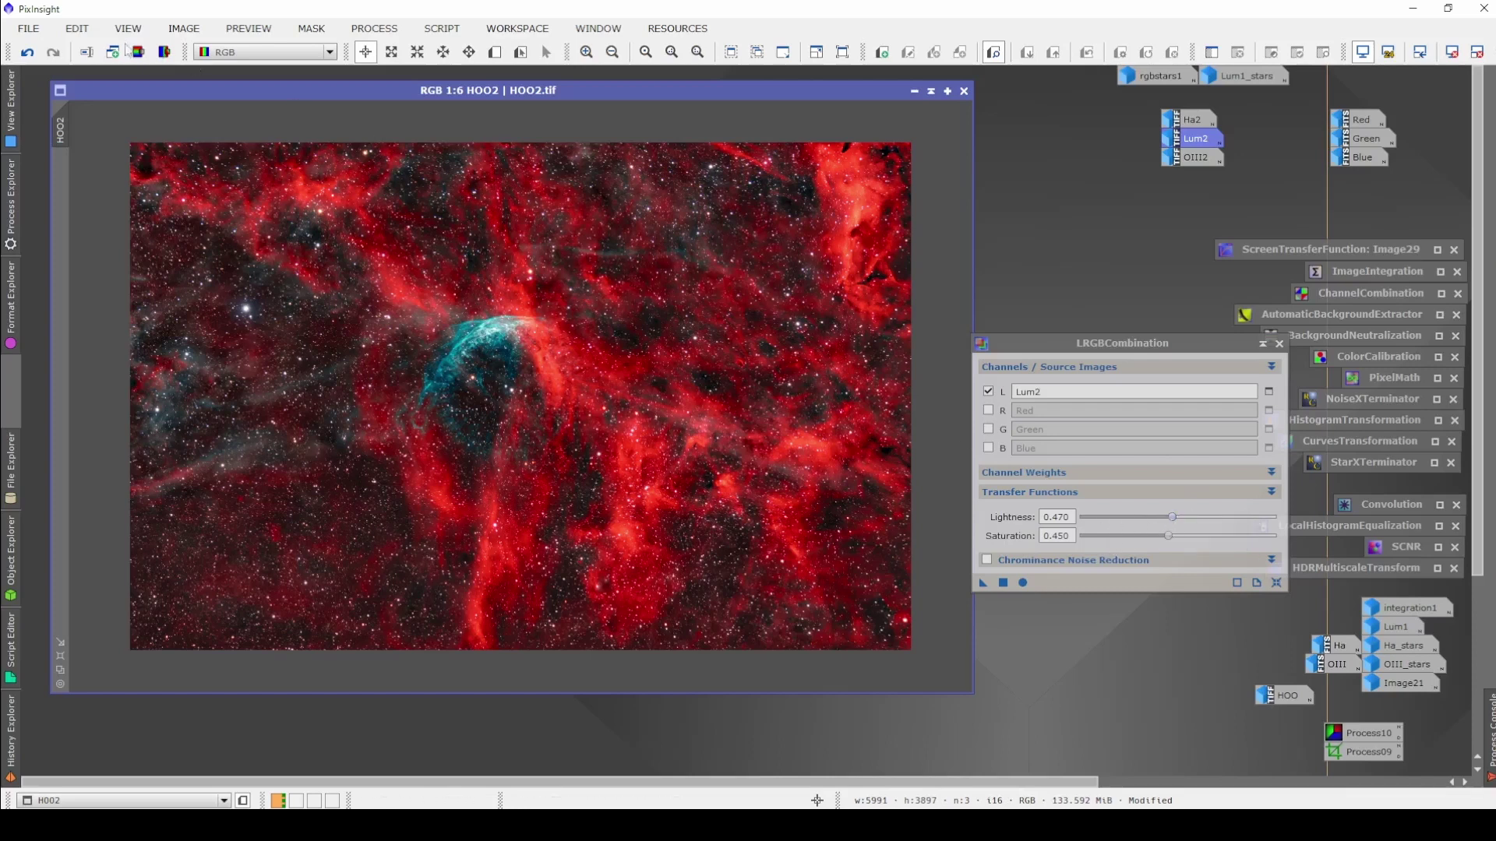
Undo the last LRGB combination and reapply it to HOO2 with the lightness set to 0.510.
key("ctrl+z")
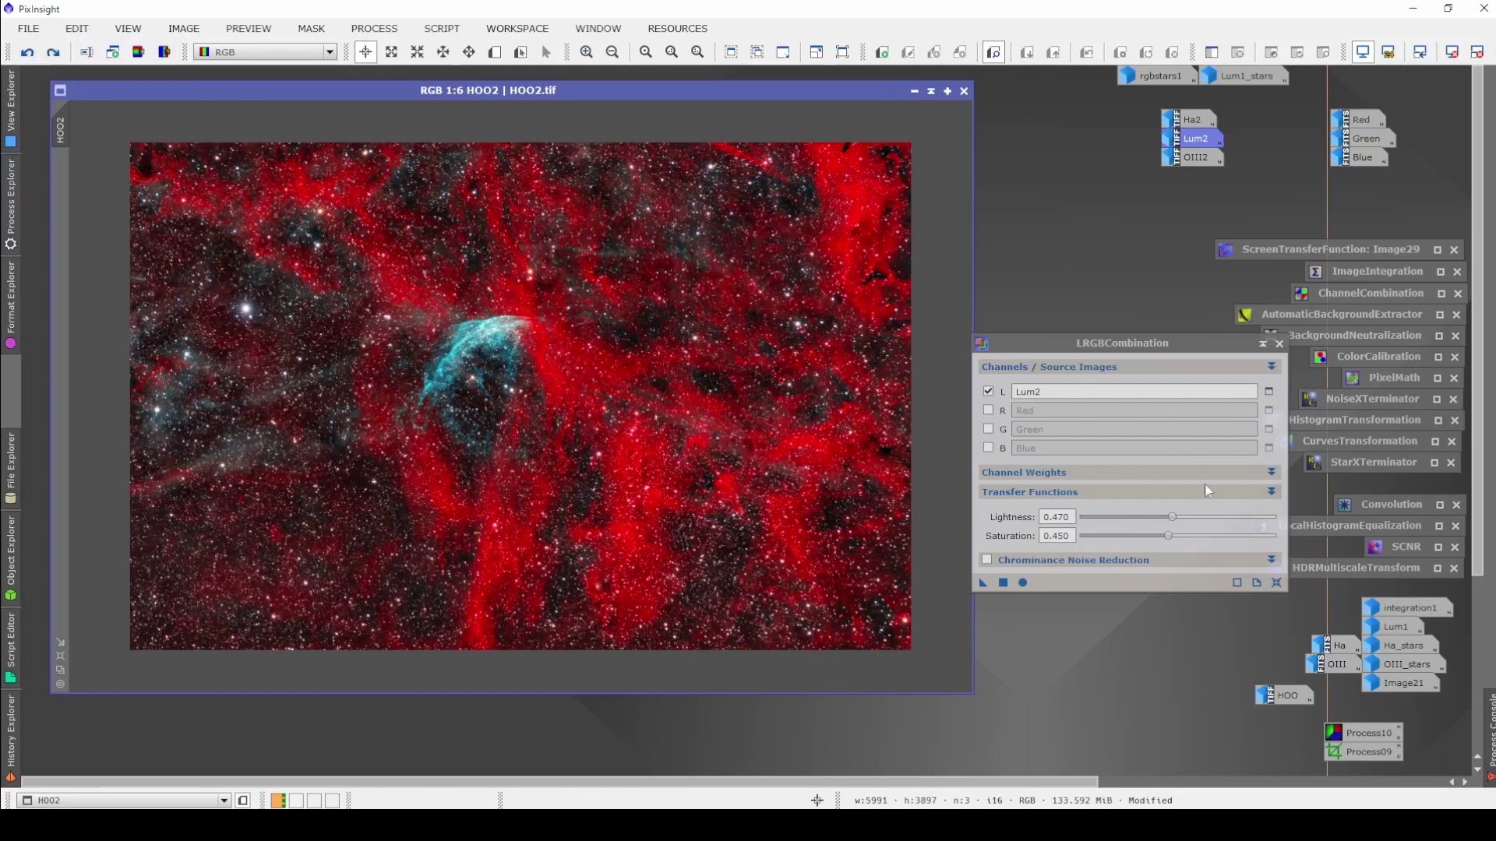
left_click(1172, 517)
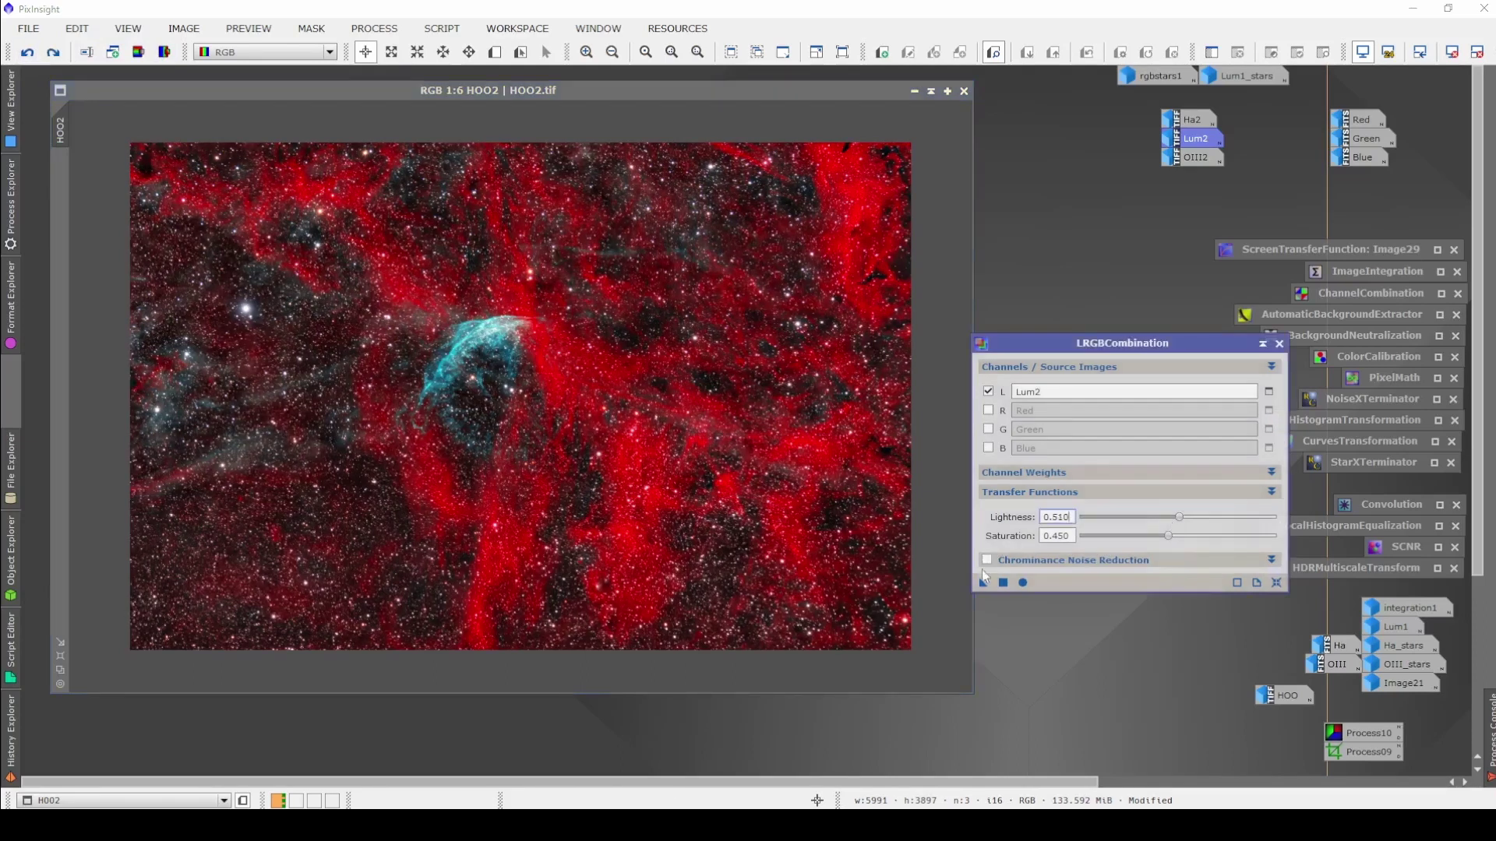
left_click_drag(981, 582, 792, 503)
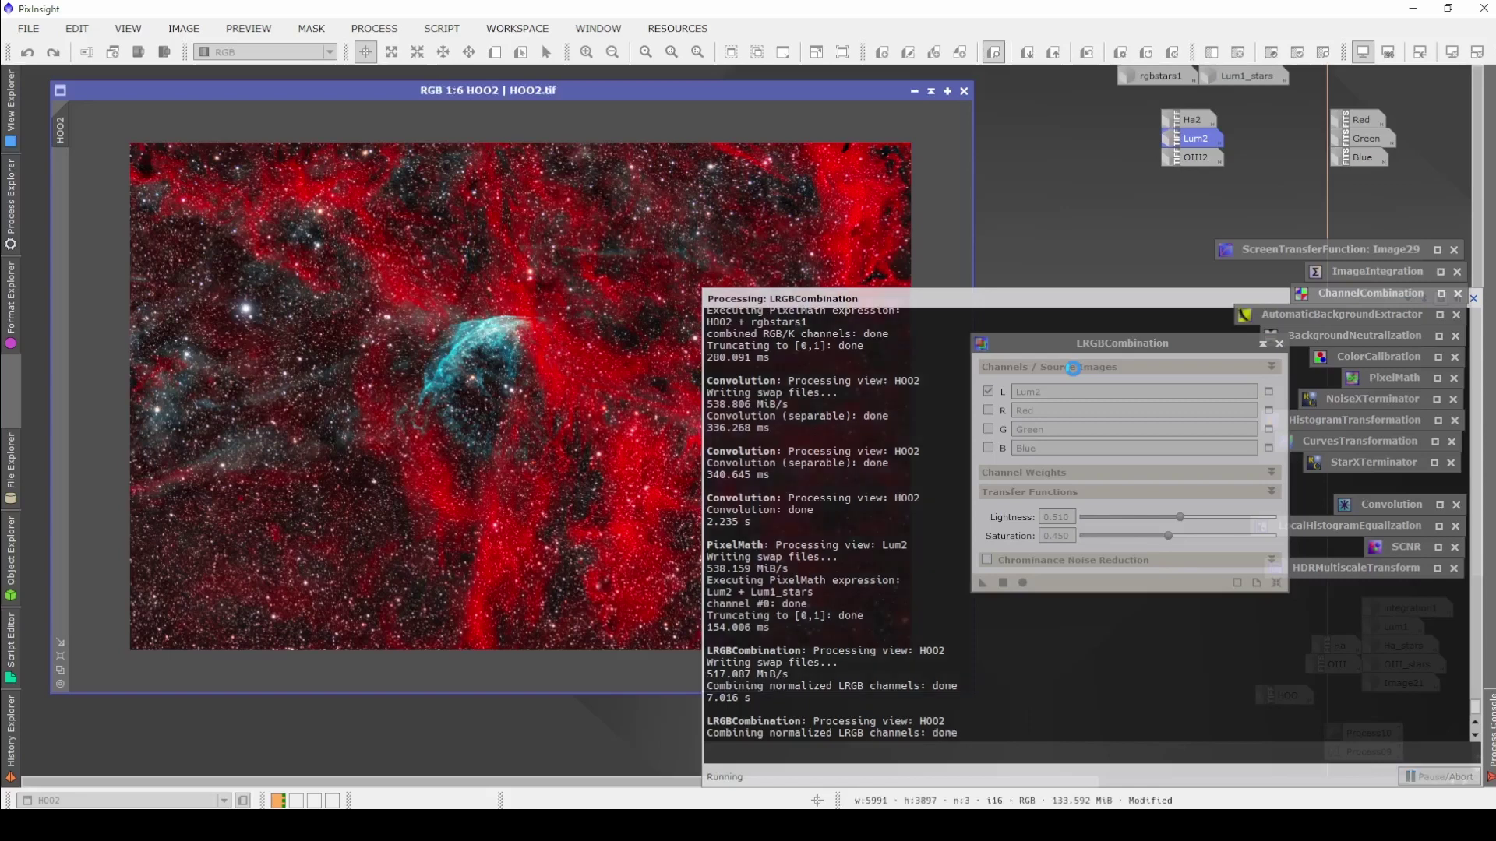
Examine the nebula in HOO2 closely and compare the image before and after the LRGB combination.
scroll(635, 483, "up", 3)
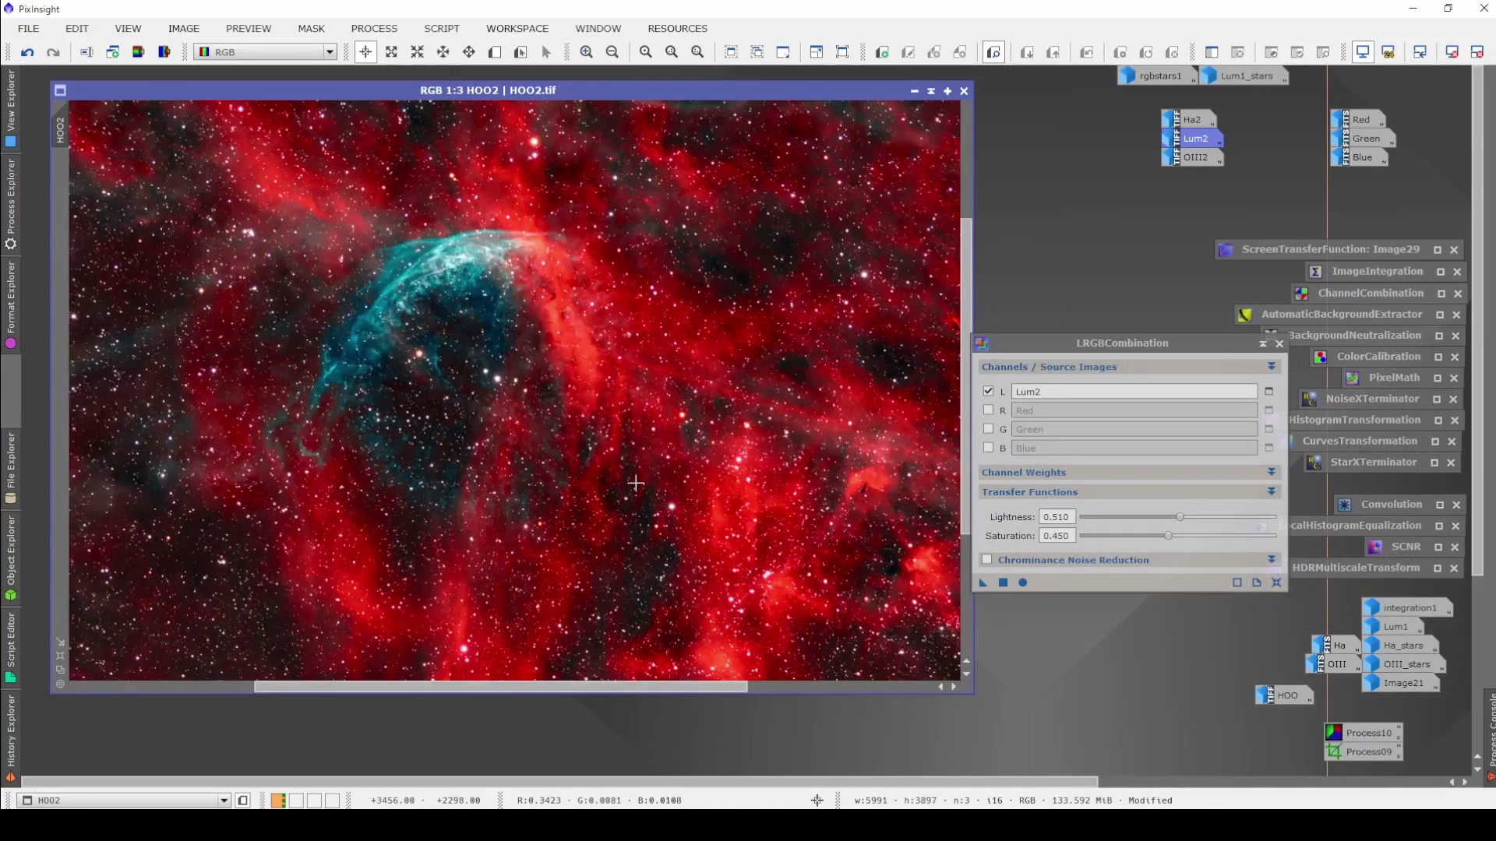
scroll(635, 483, "up", 1)
scroll(635, 483, "down", 1)
scroll(648, 473, "up", 1)
scroll(648, 472, "down", 1)
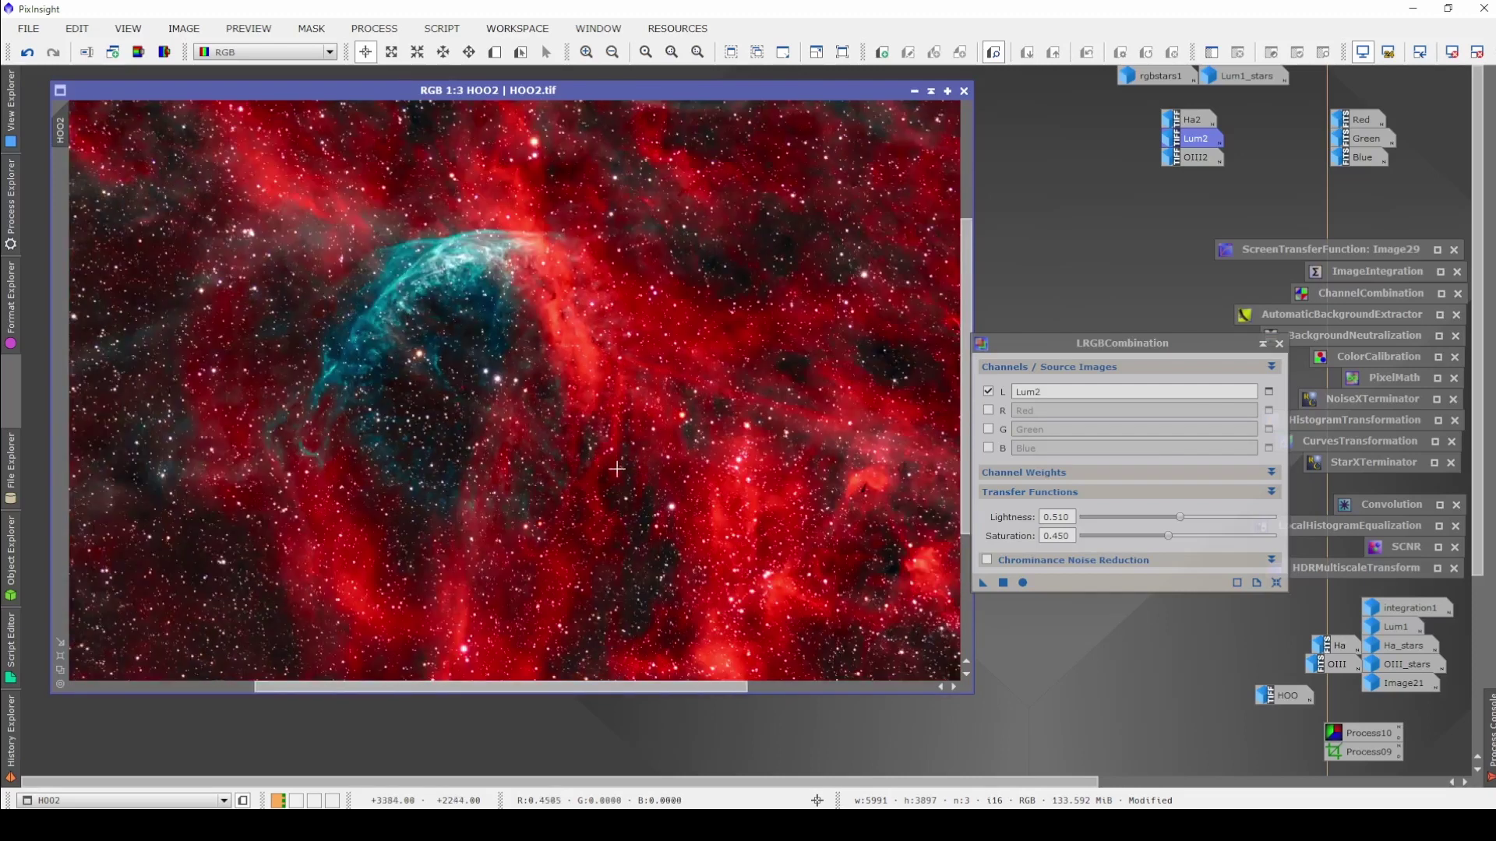
left_click(32, 51)
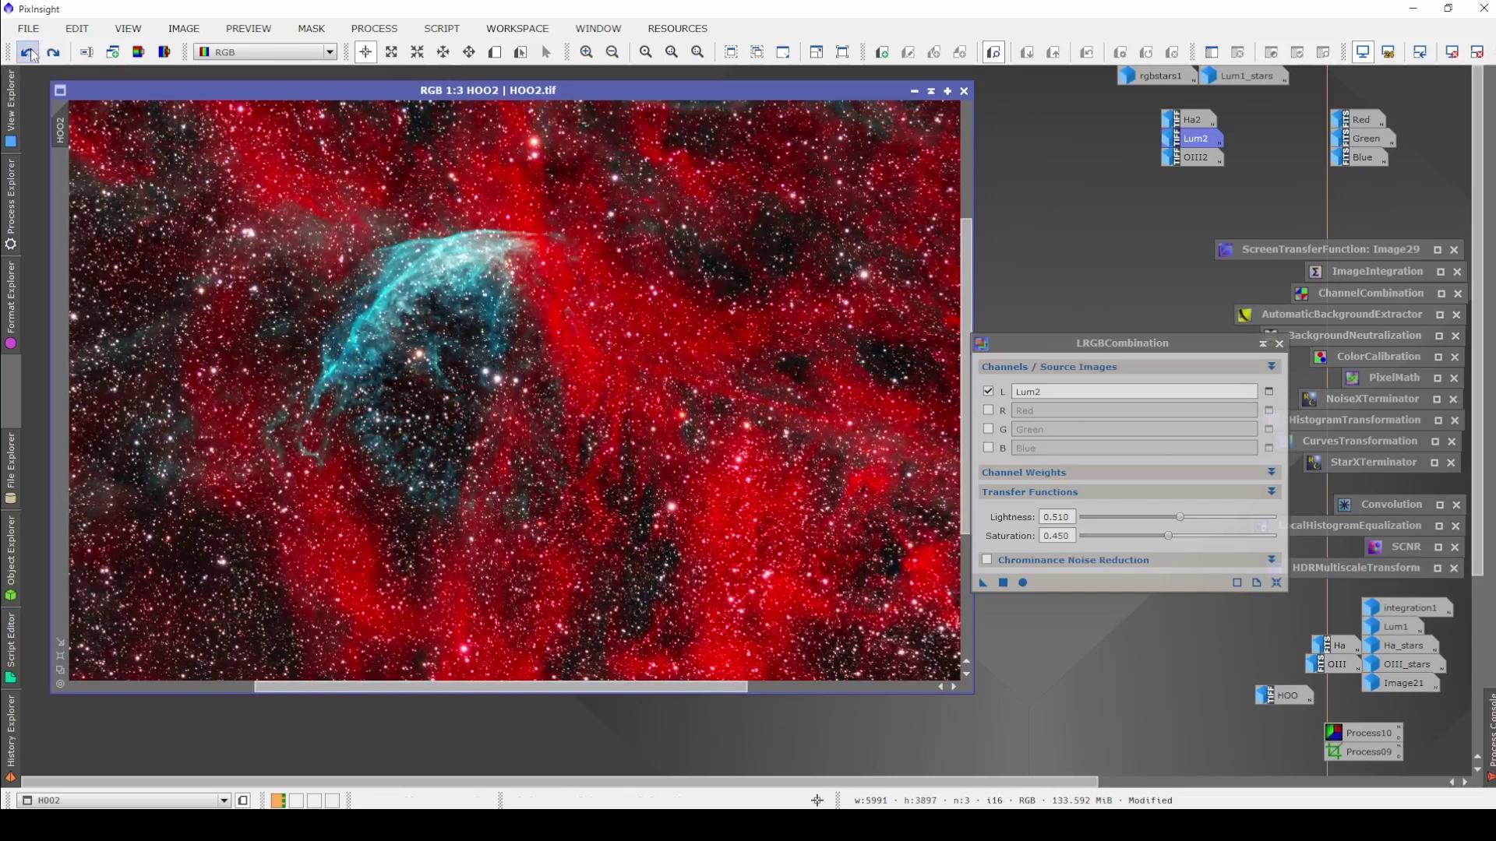
left_click(53, 53)
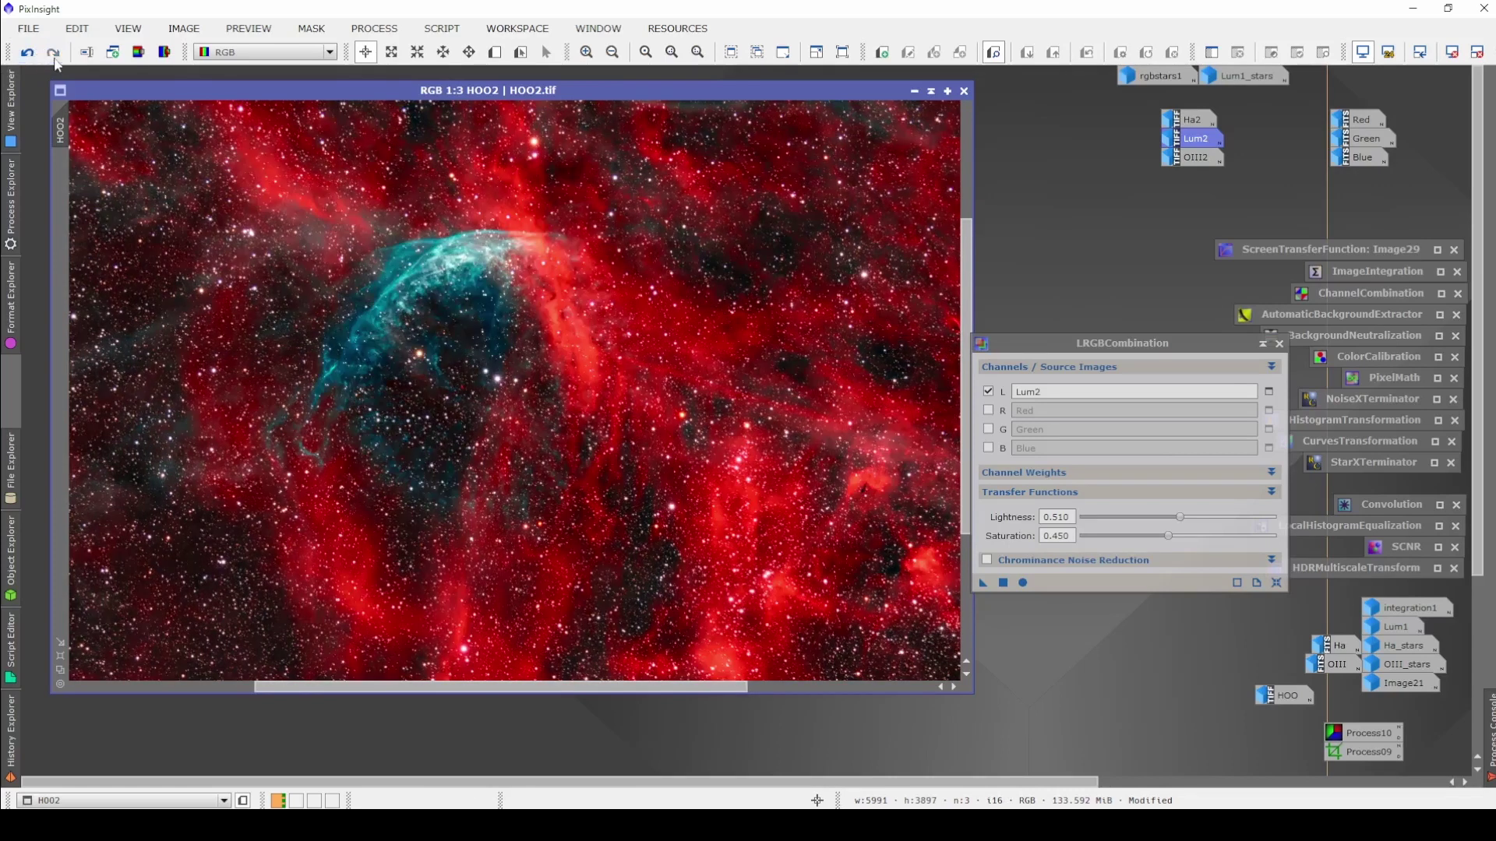
left_click(29, 55)
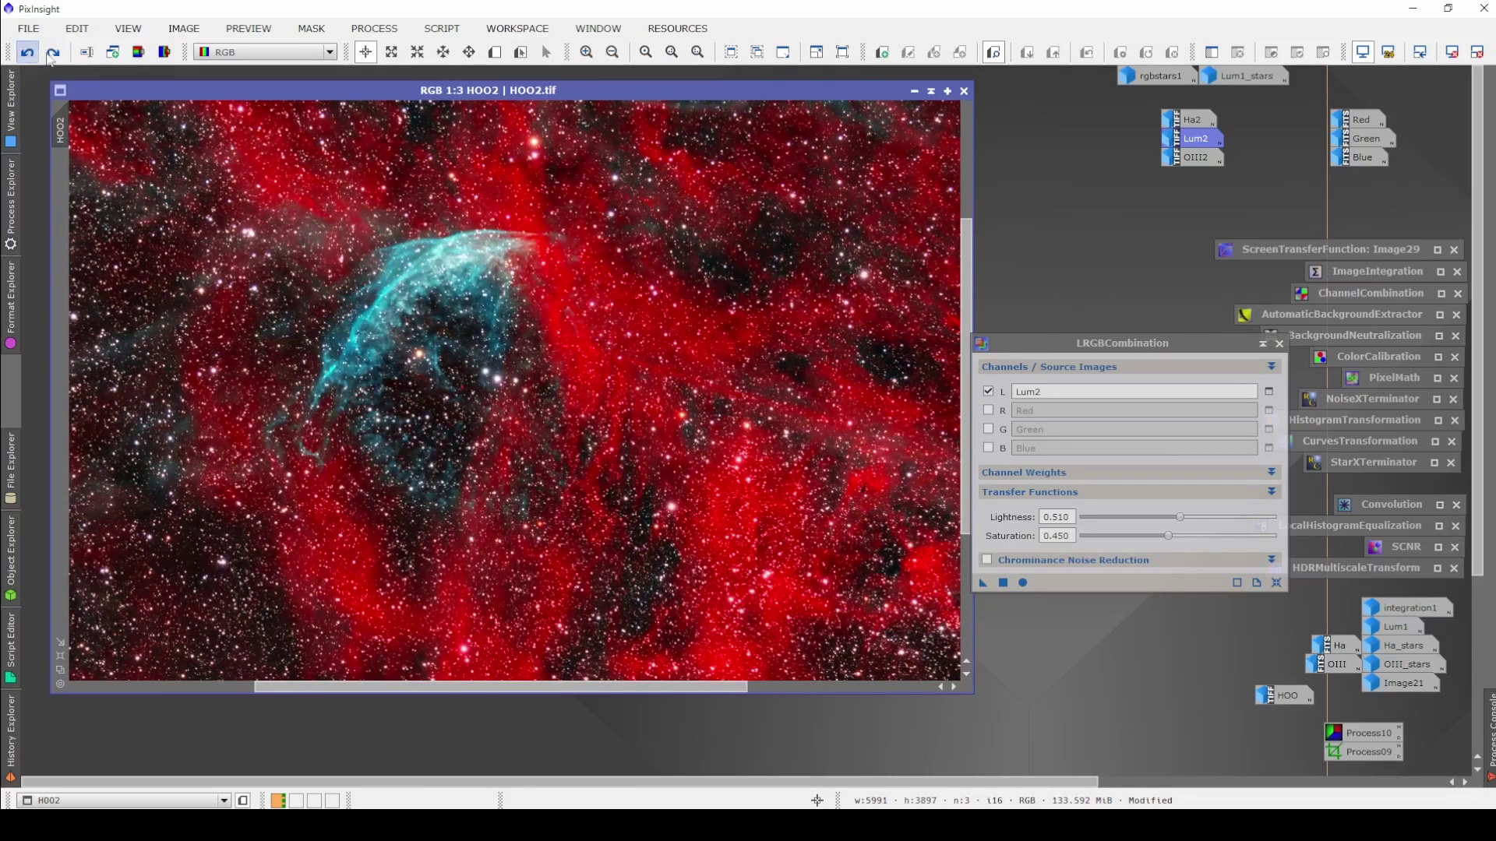
left_click(52, 54)
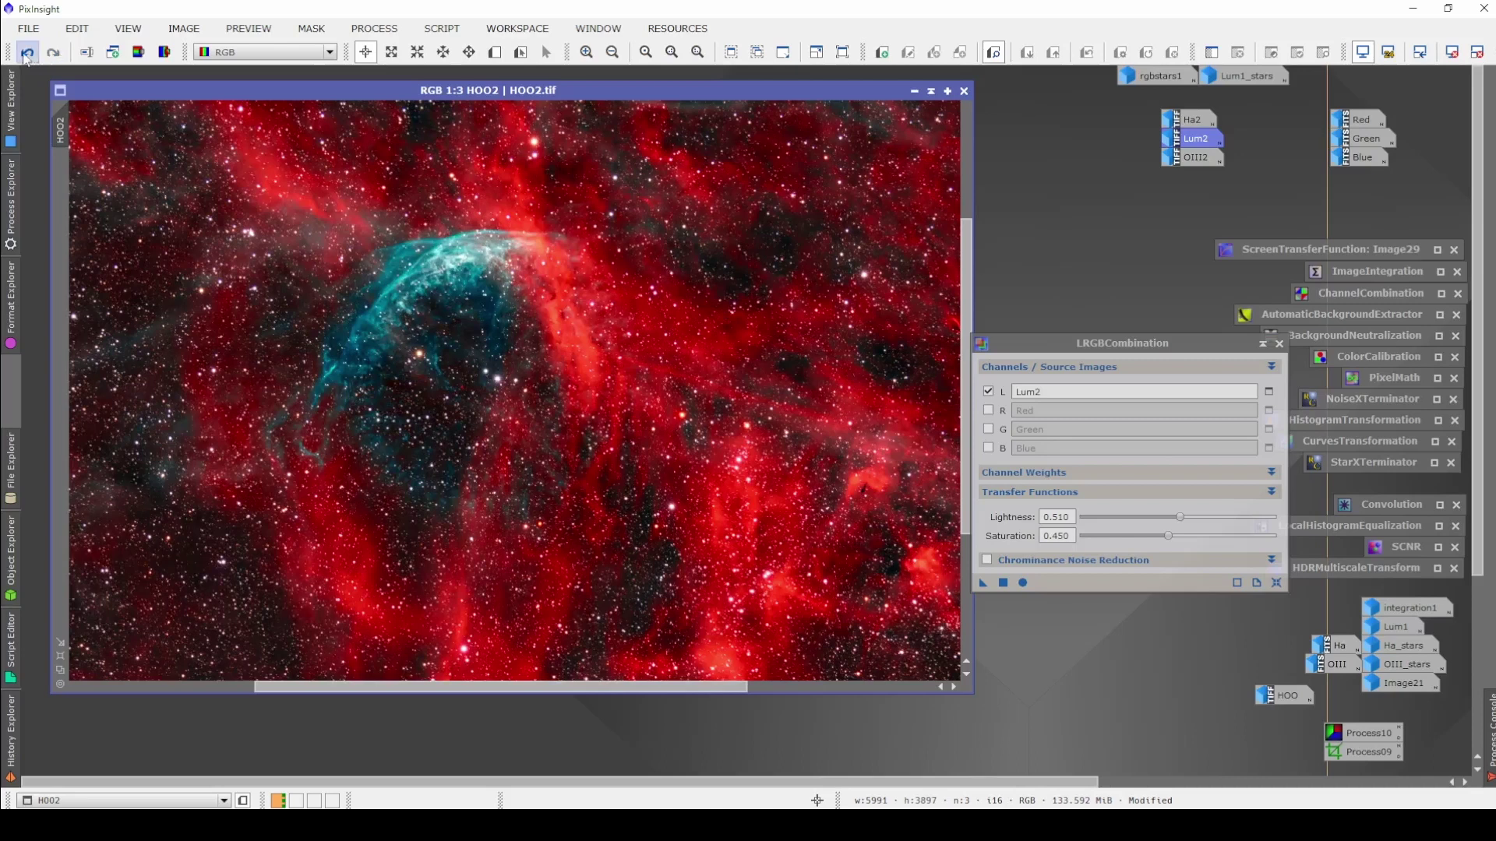
left_click(28, 54)
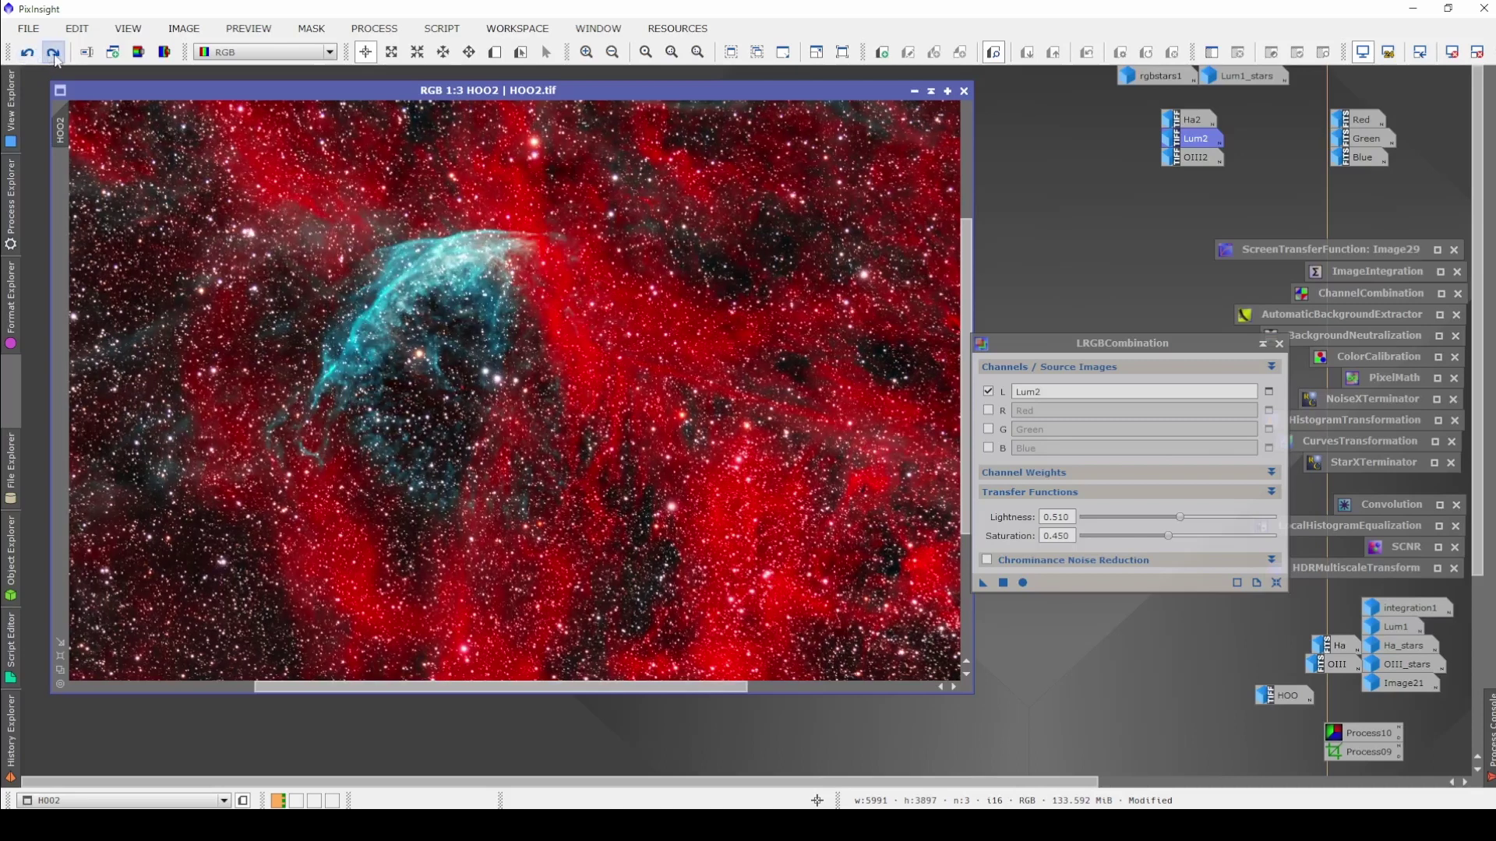
left_click(52, 53)
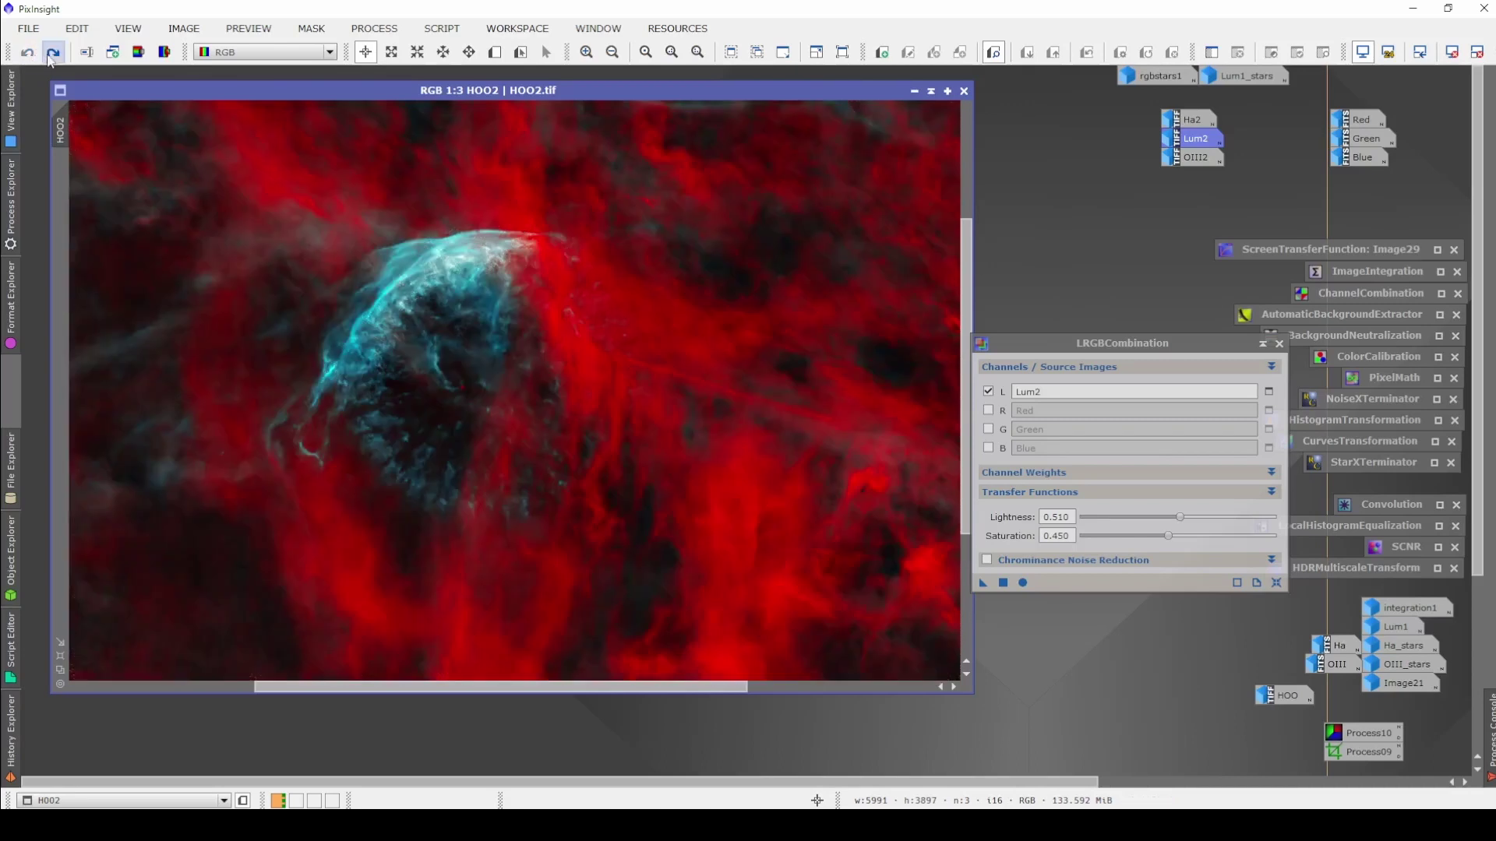
key("ctrl+z")
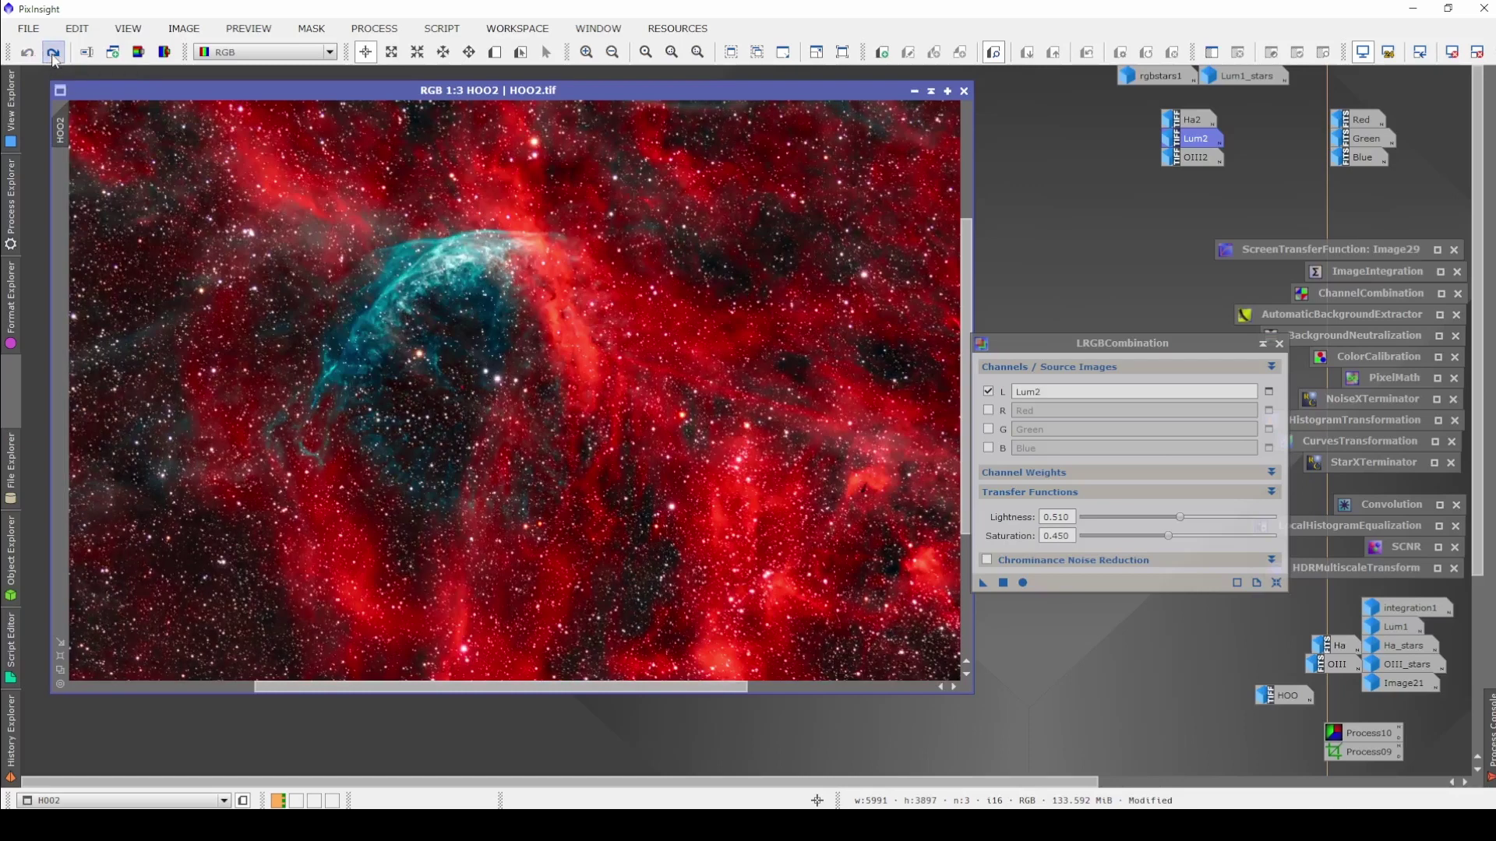
scroll(530, 444, "down", 2)
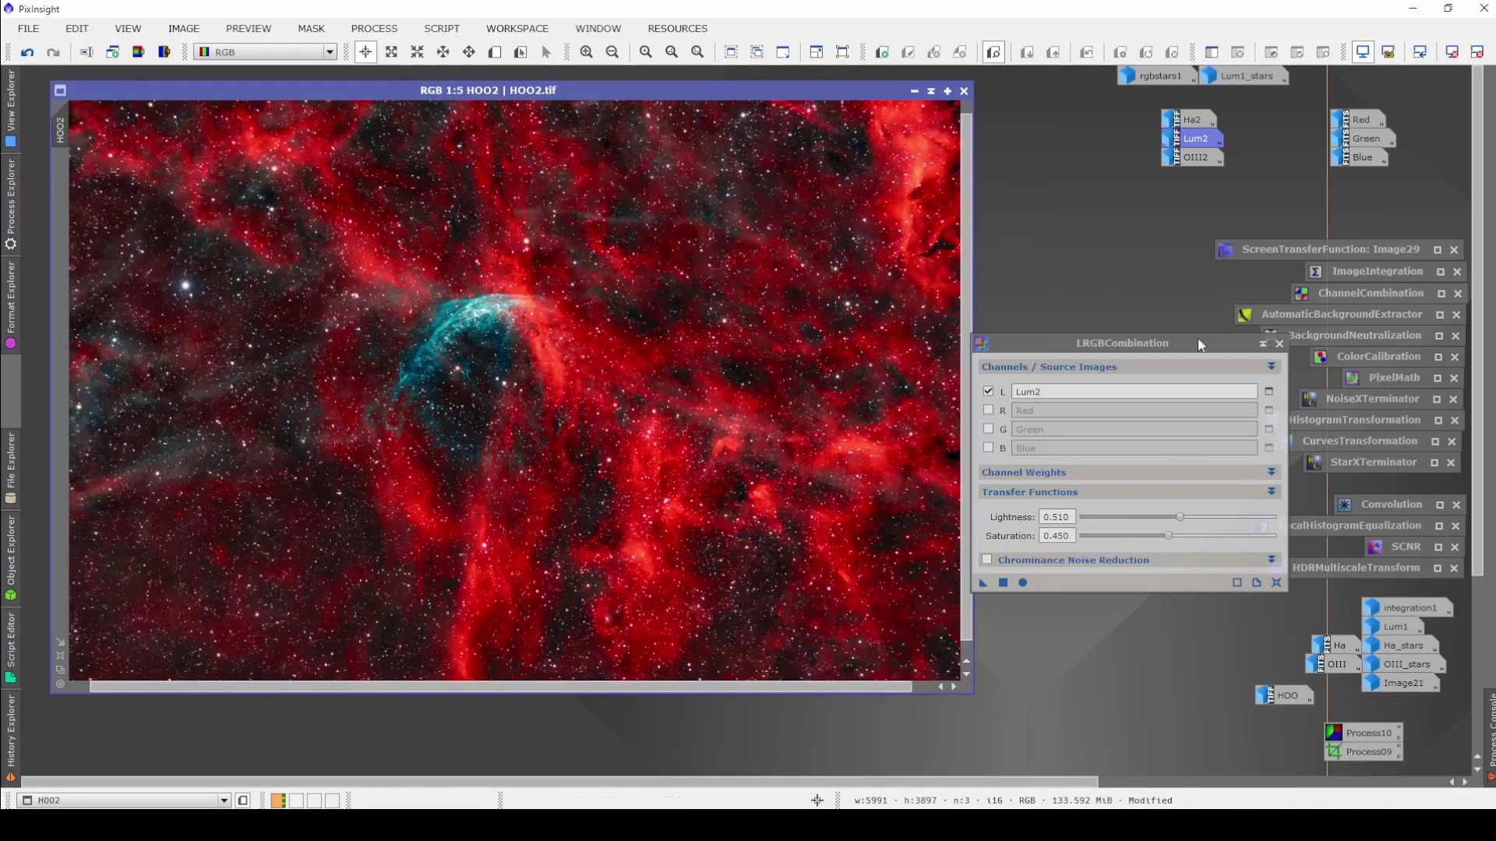
Collapse LRGBCombination, undo its result on HOO2, and reopen the Lum2 image.
left_click(1262, 345)
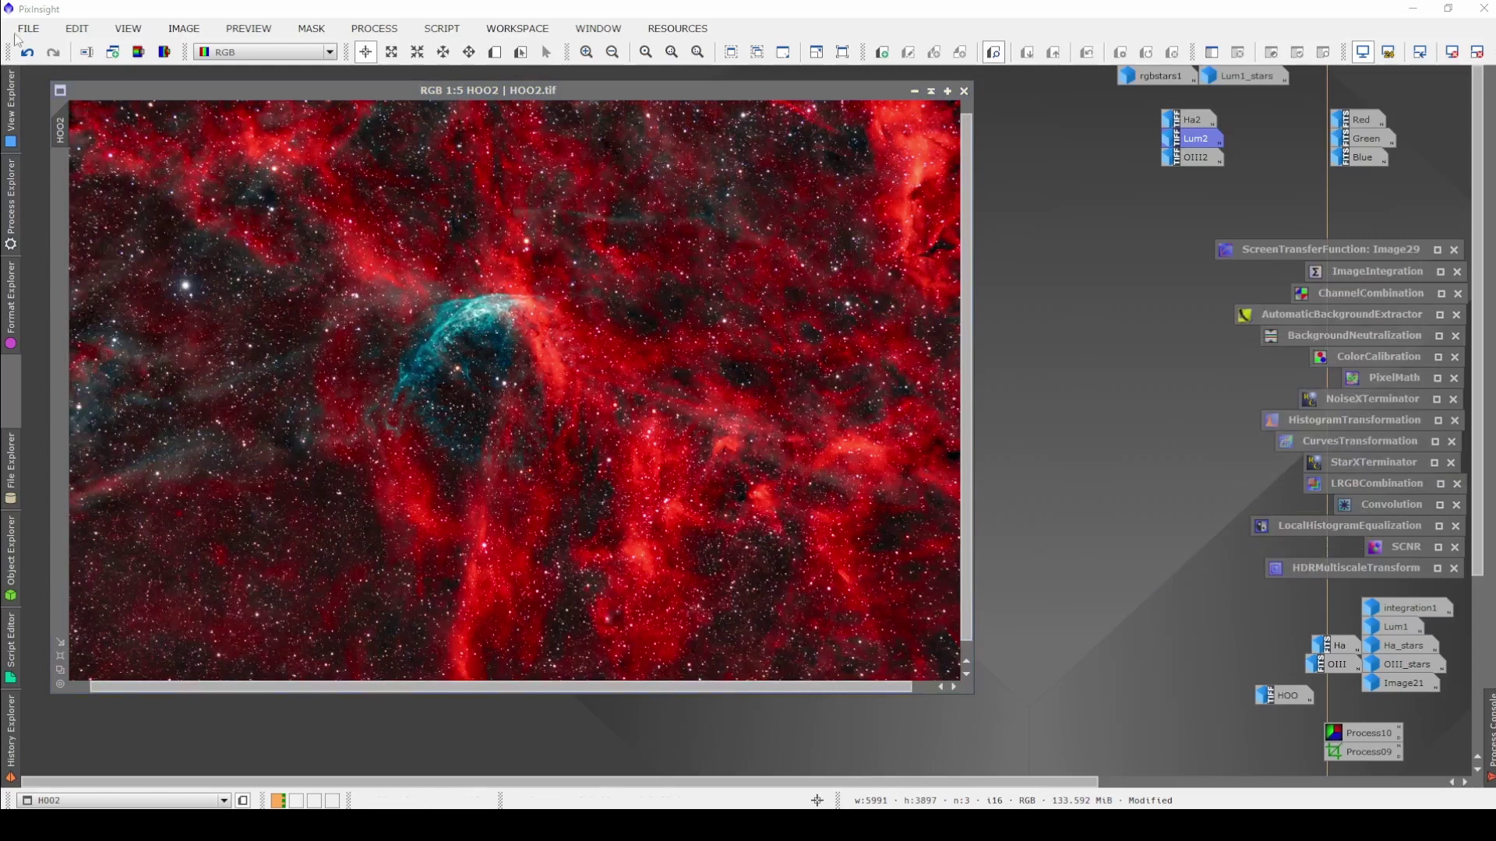
left_click(28, 54)
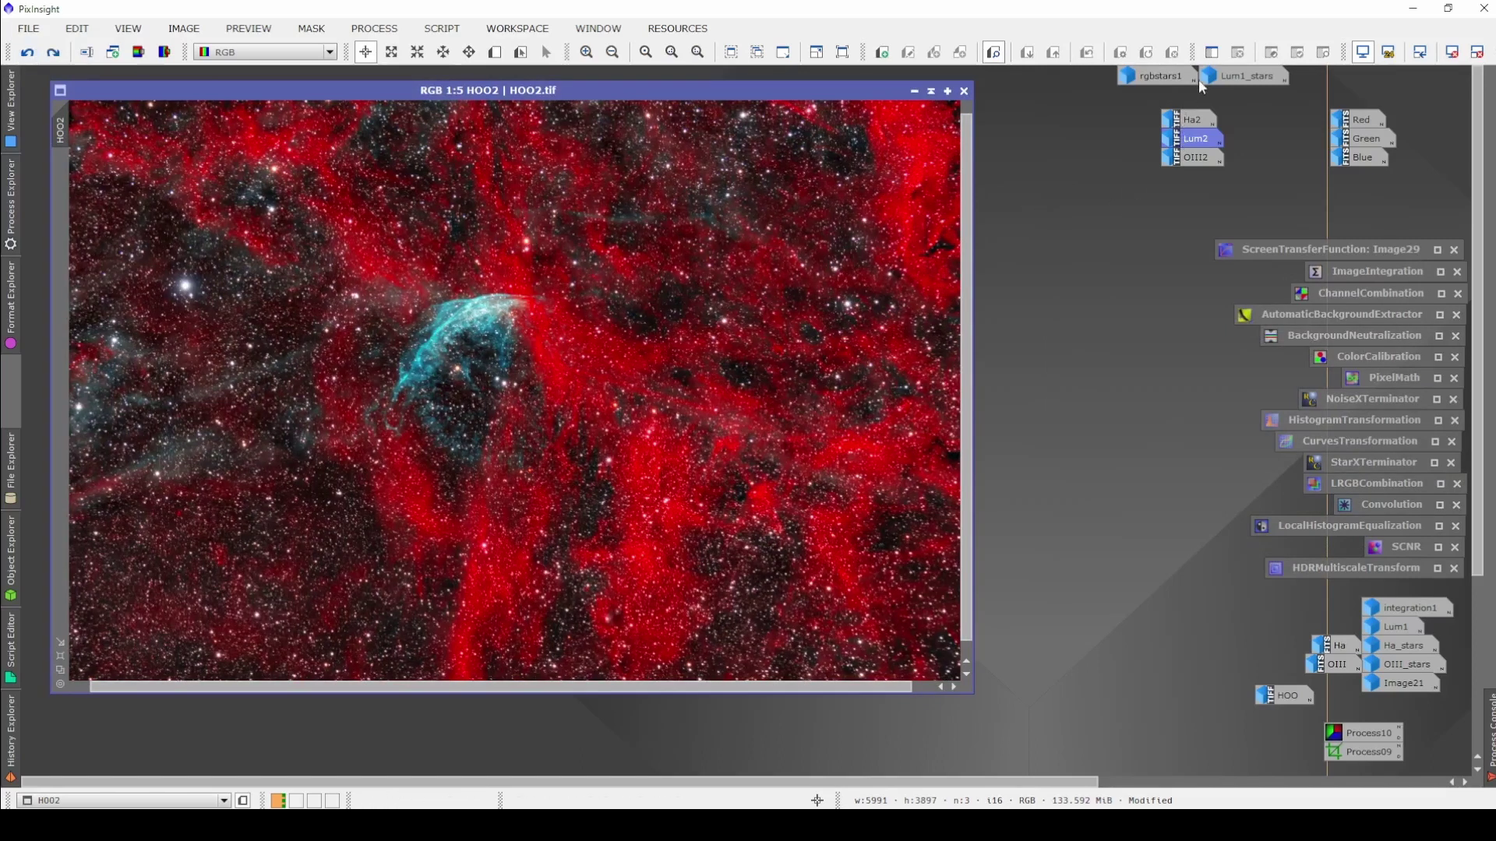
double_click(1192, 139)
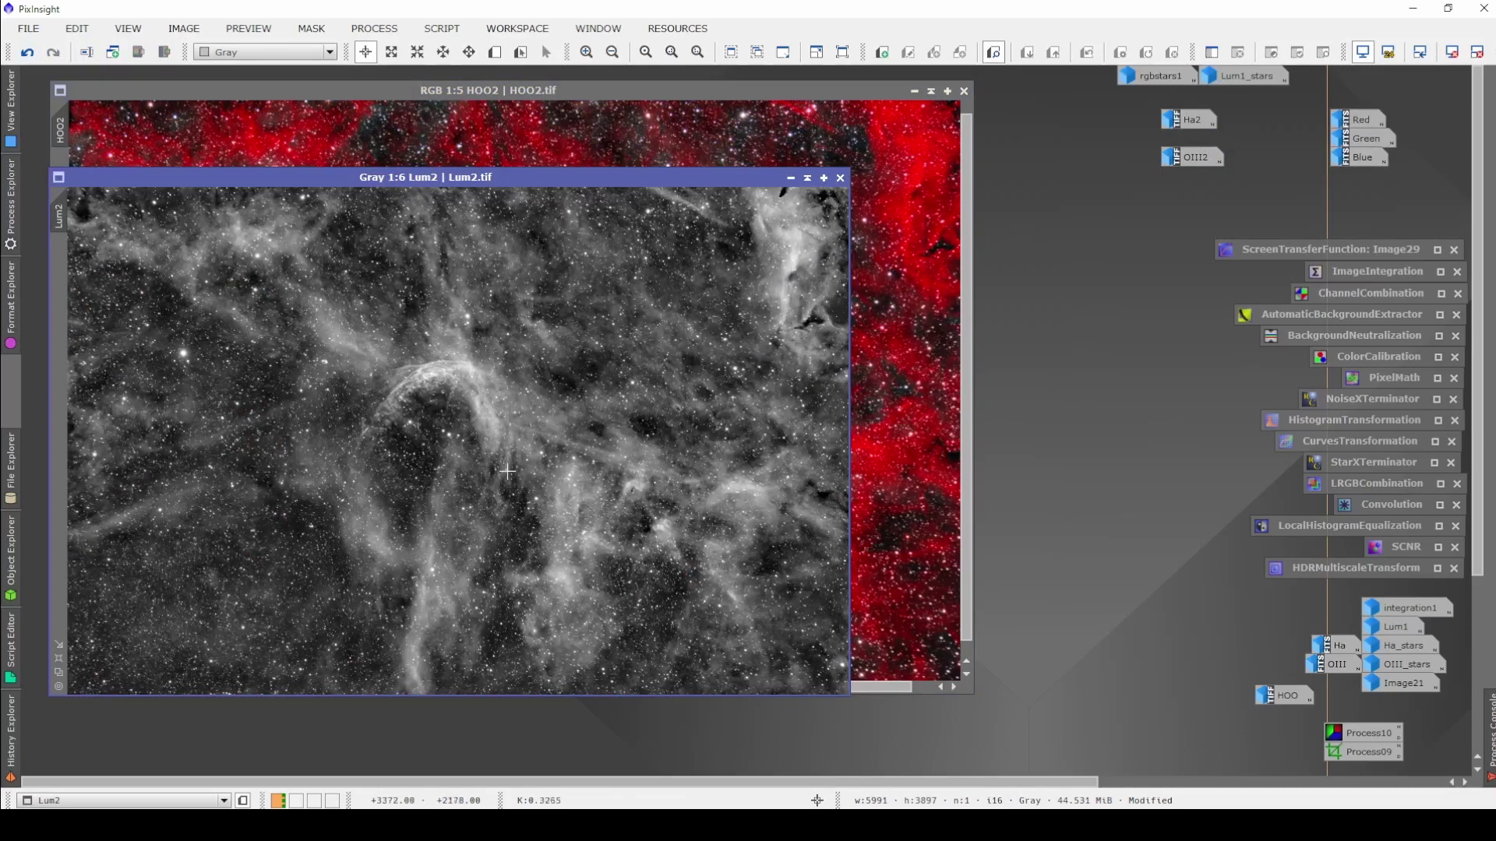
Open CurvesTransformation with a real-time preview of Lum2 and reset the trial lightness curve.
double_click(1359, 440)
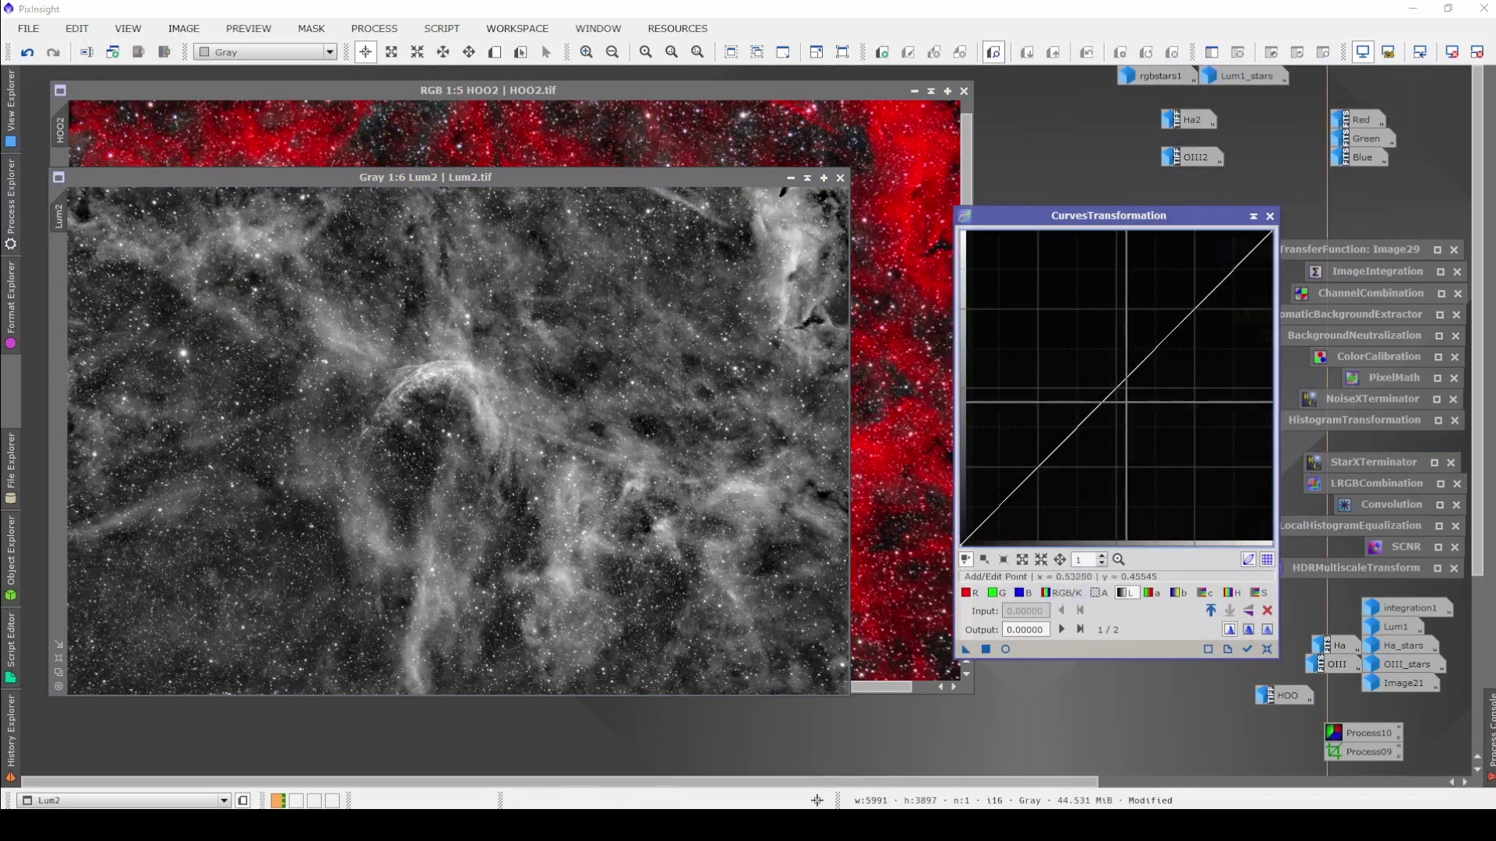
left_click_drag(1117, 386, 1117, 414)
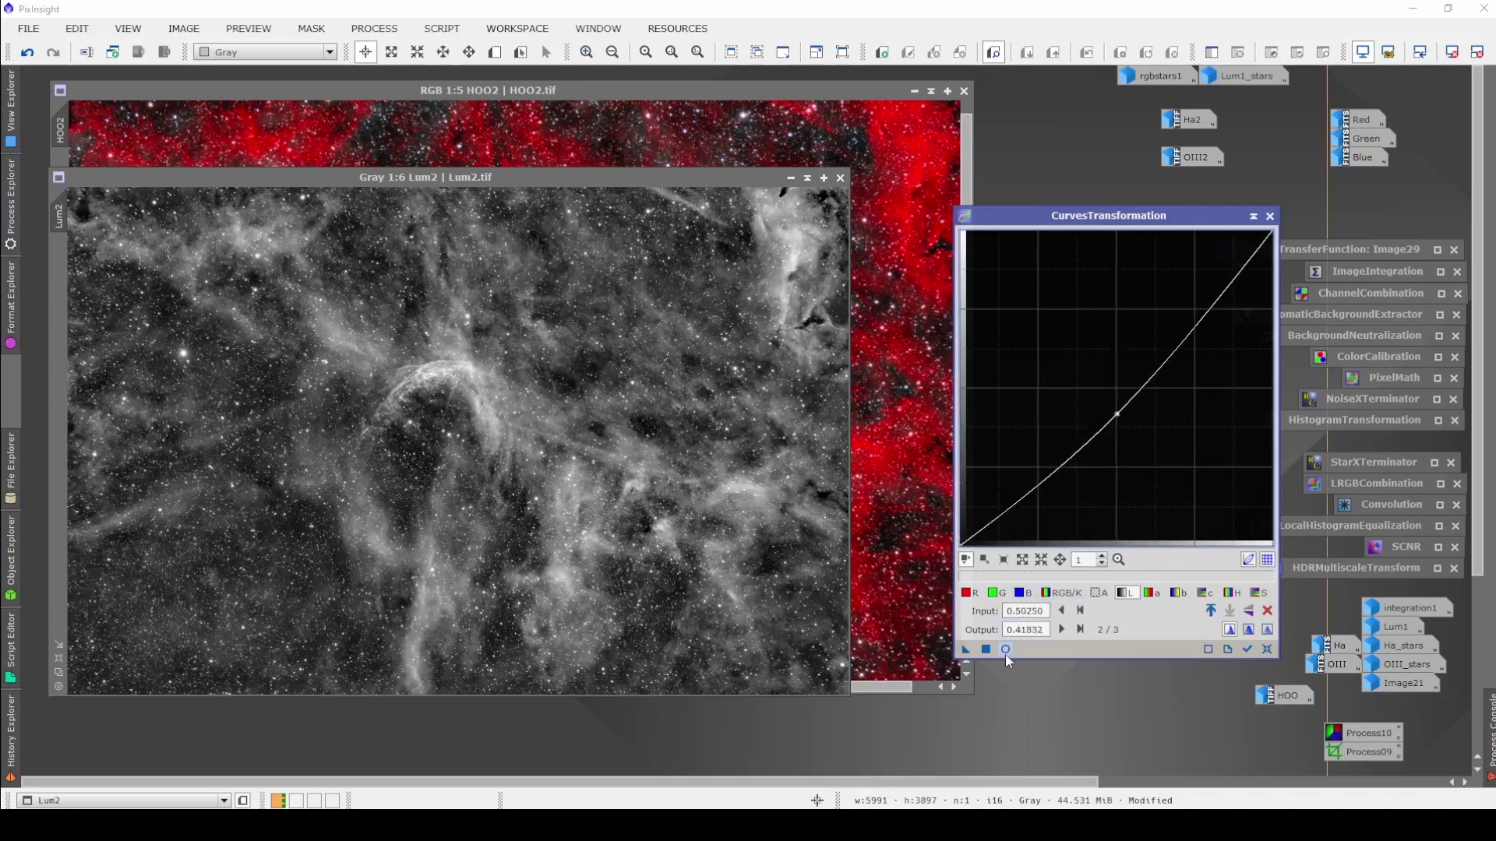
left_click(1005, 649)
left_click(1267, 649)
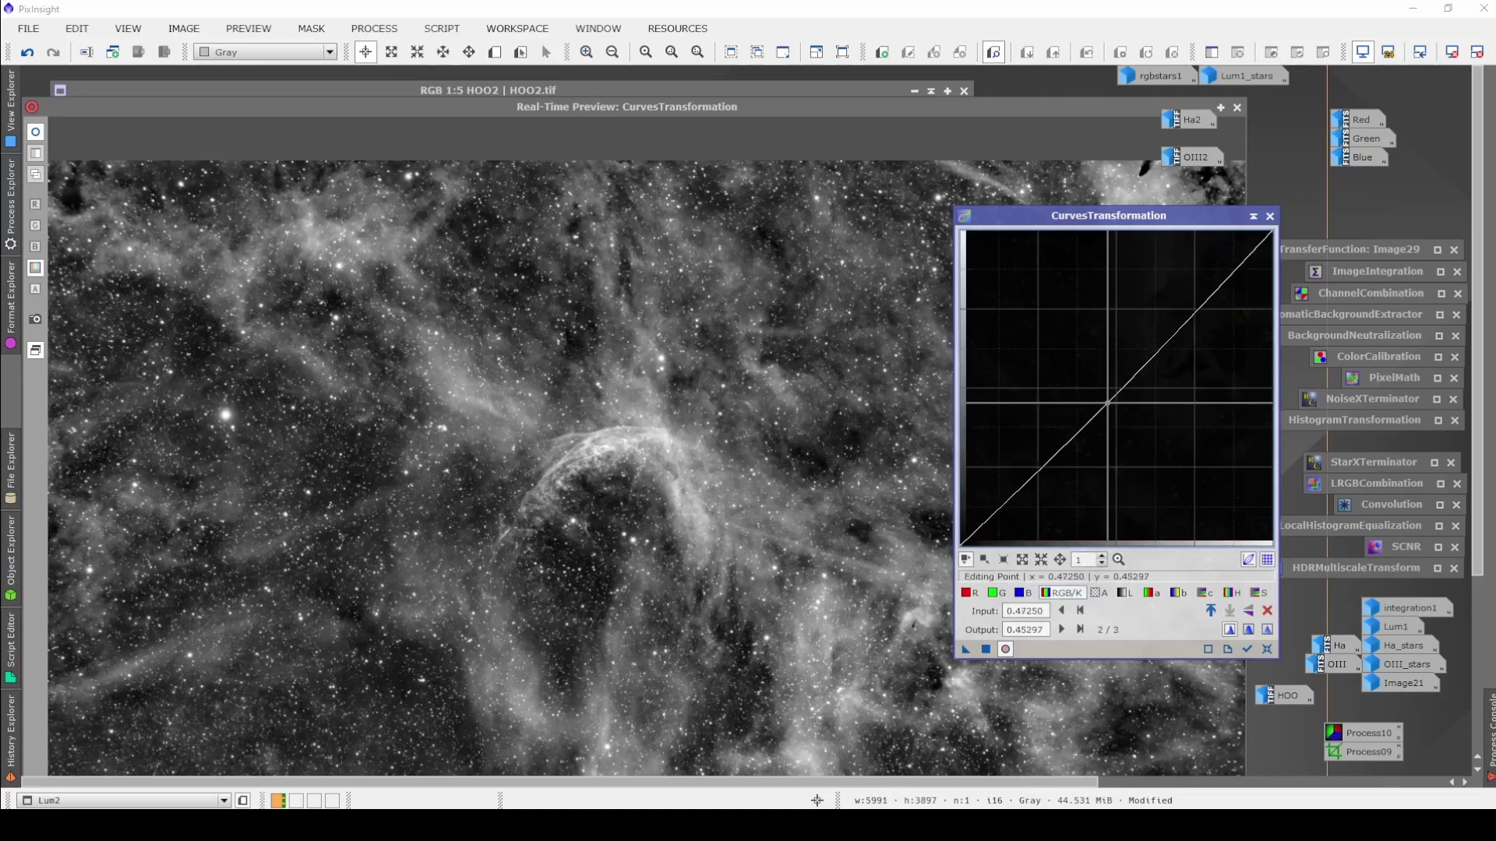
Lower the RGB/K midtones to output 0.39109 at input 0.44750, anchor the highlights, and apply the curve to Lum2.
left_click_drag(1111, 392, 1207, 305)
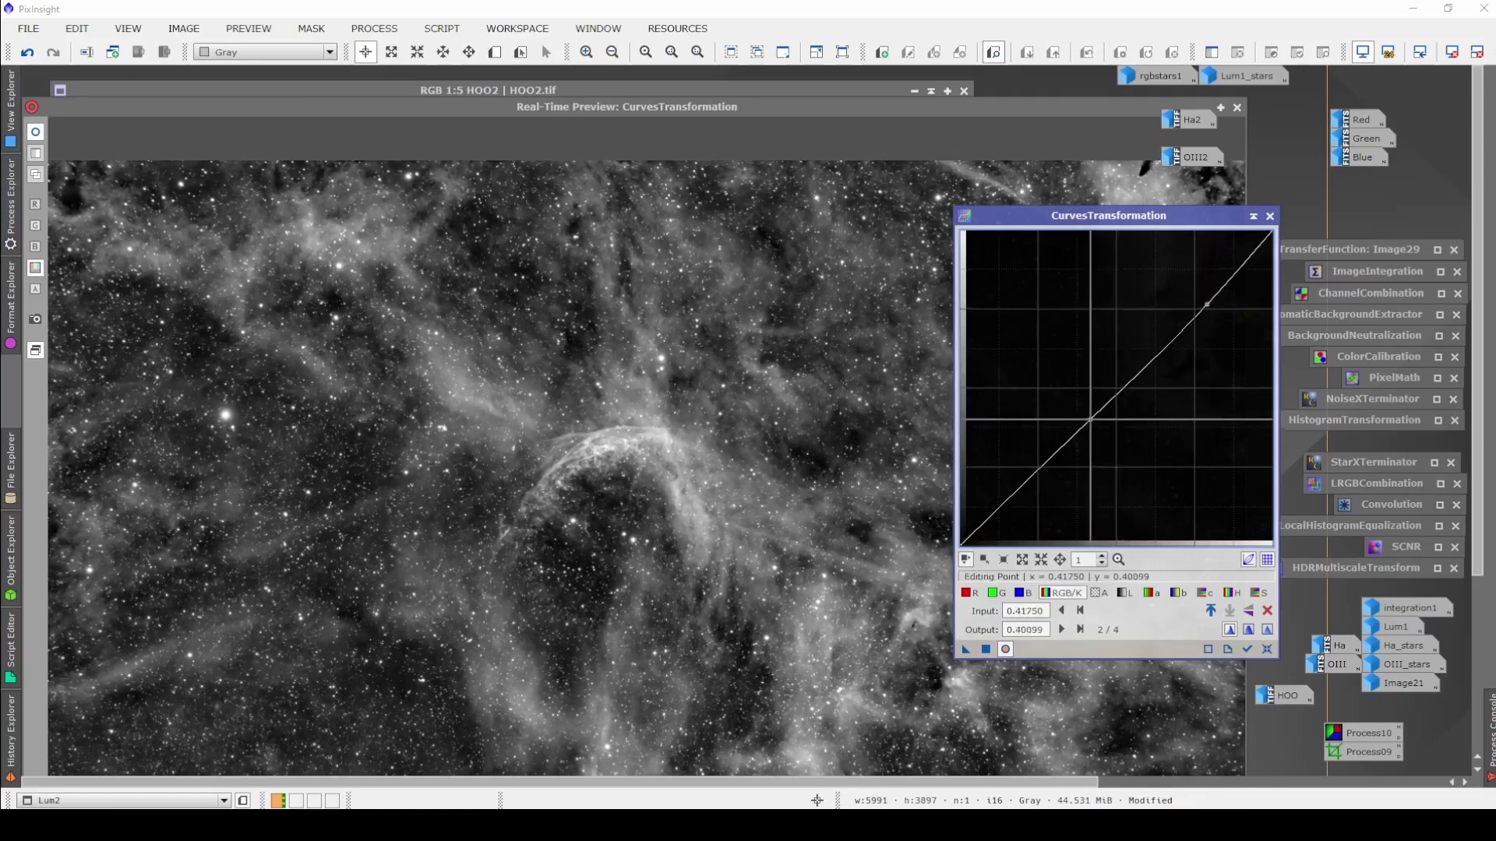
left_click(1097, 422)
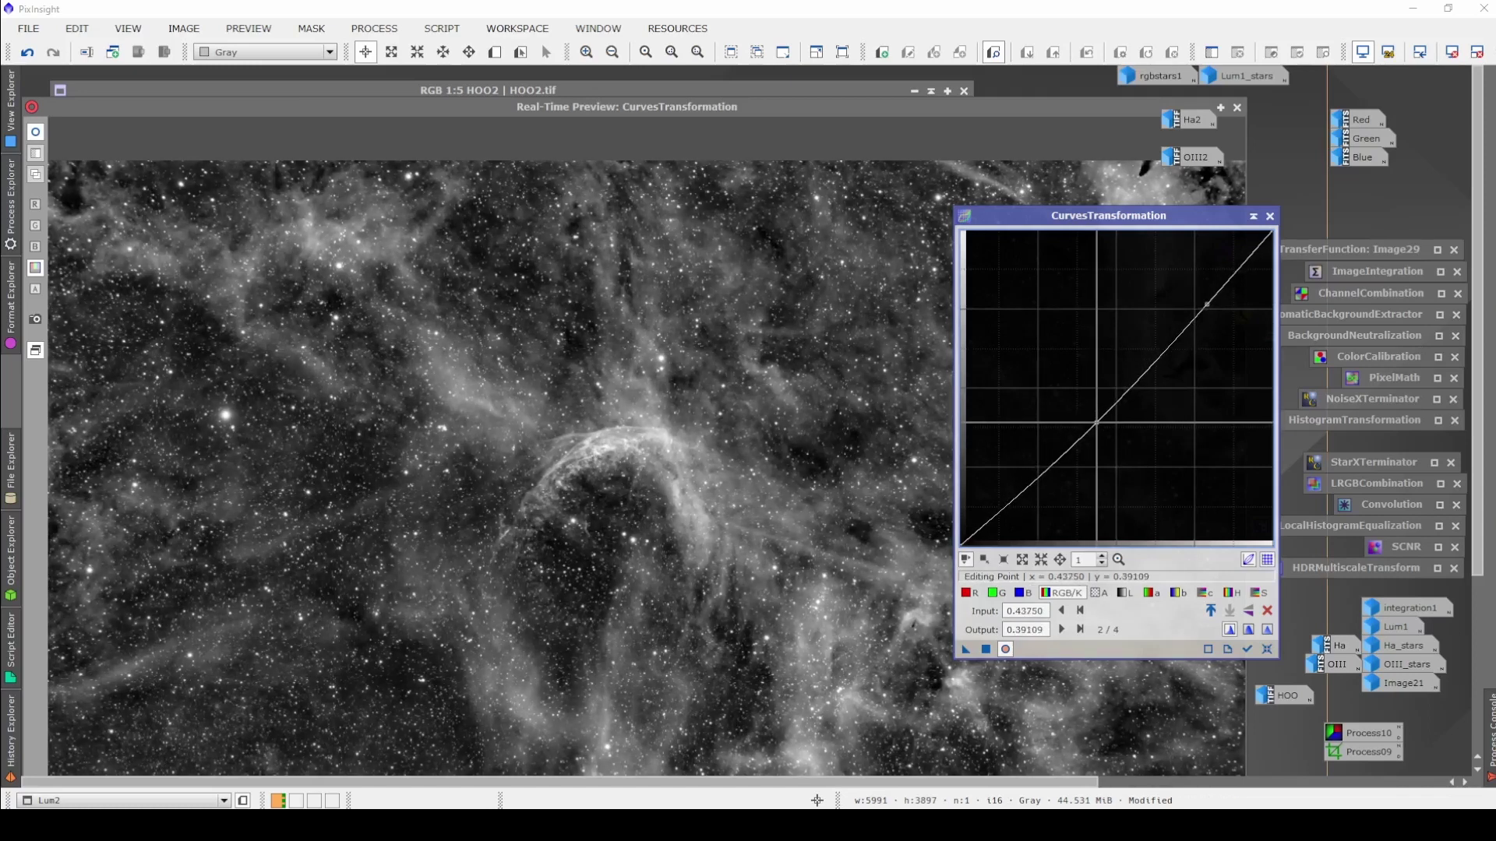
left_click_drag(1096, 422, 1099, 422)
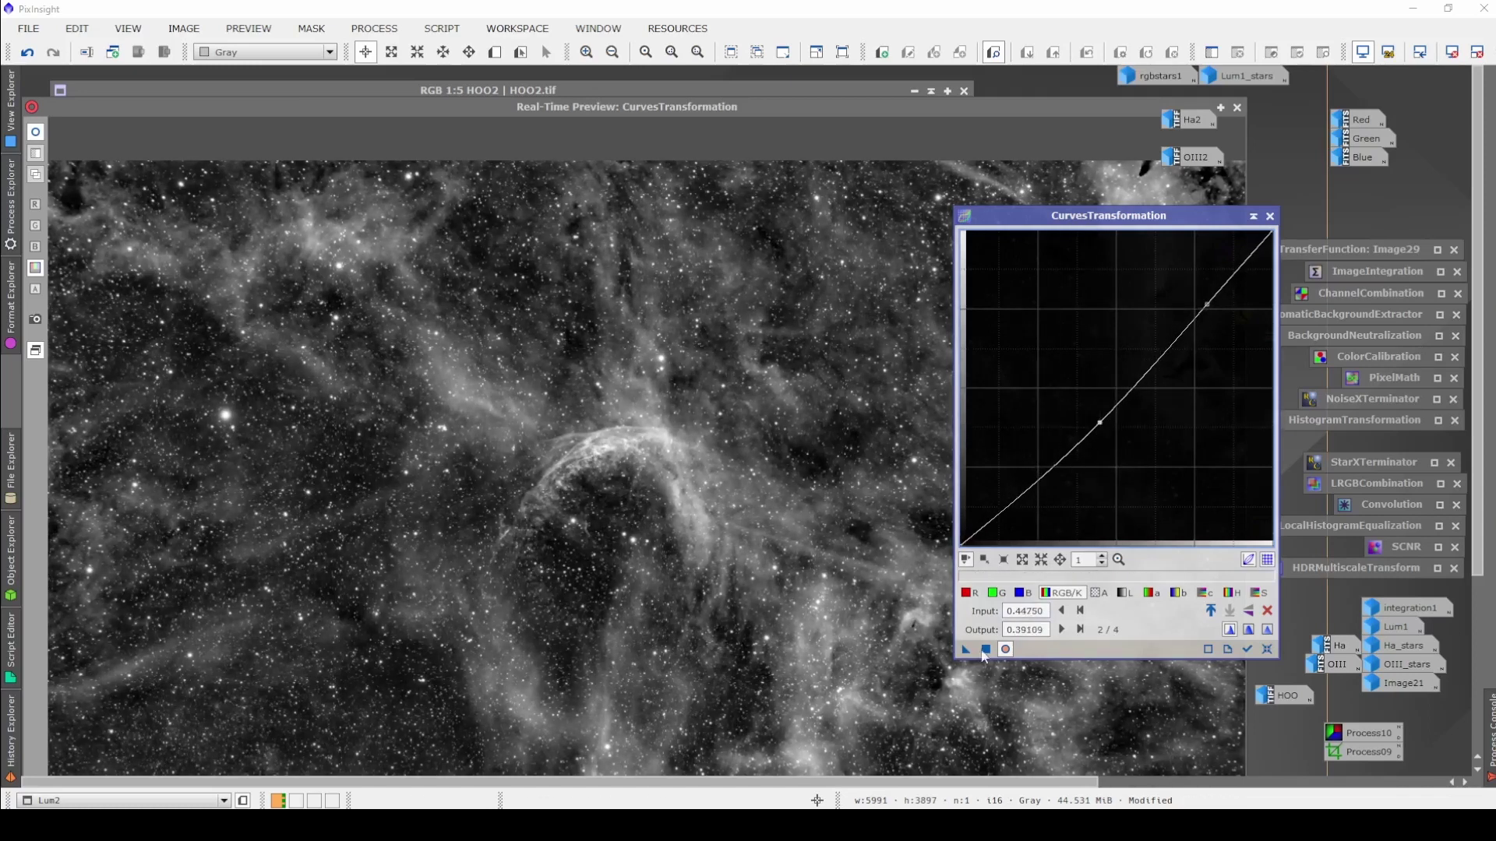
left_click(986, 650)
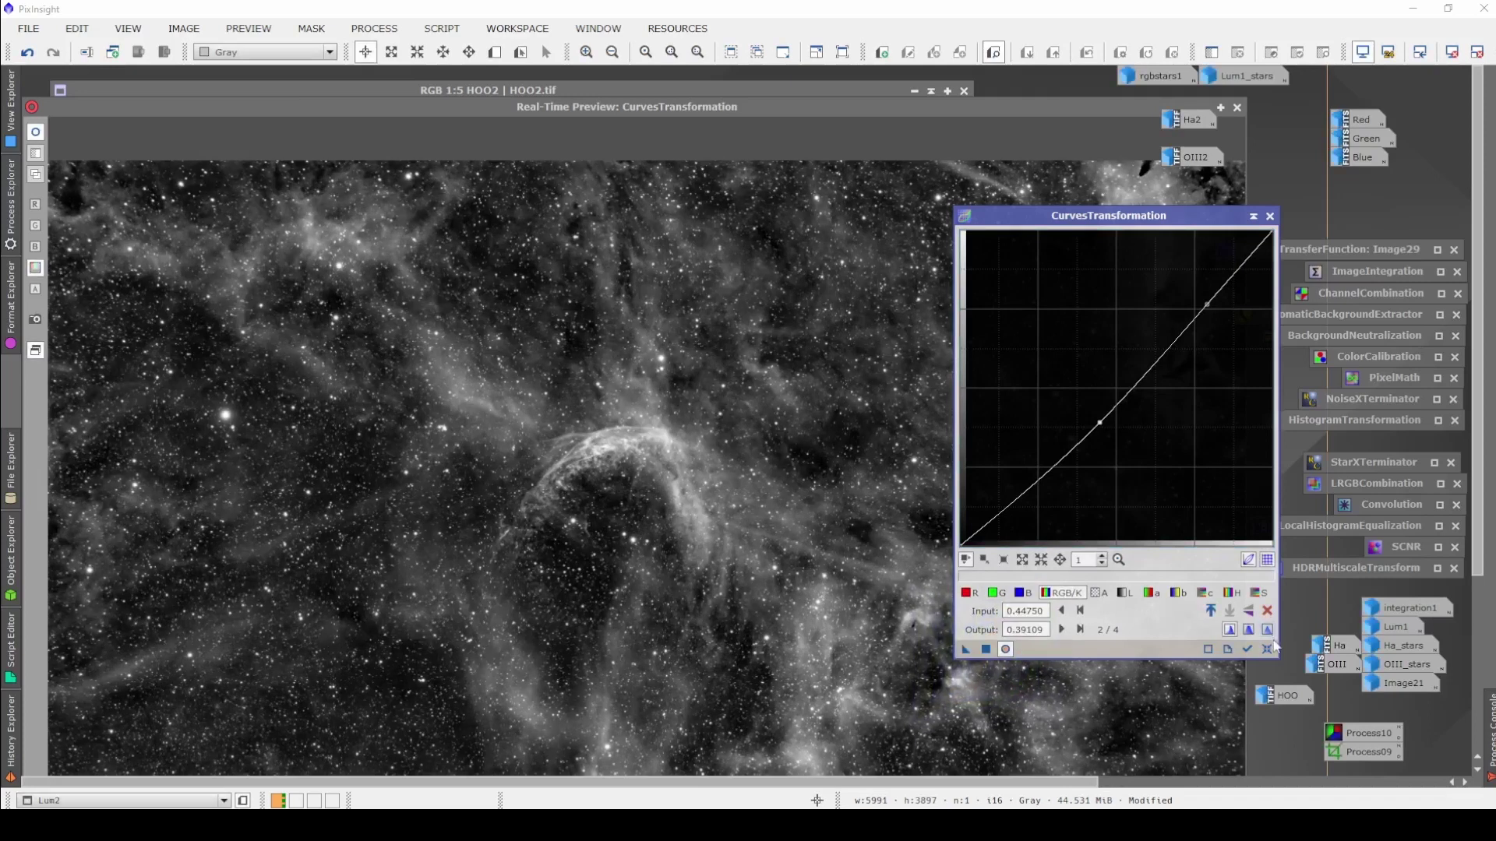
Put away CurvesTransformation and its real-time preview, and minimise the Lum2 image.
left_click(1269, 216)
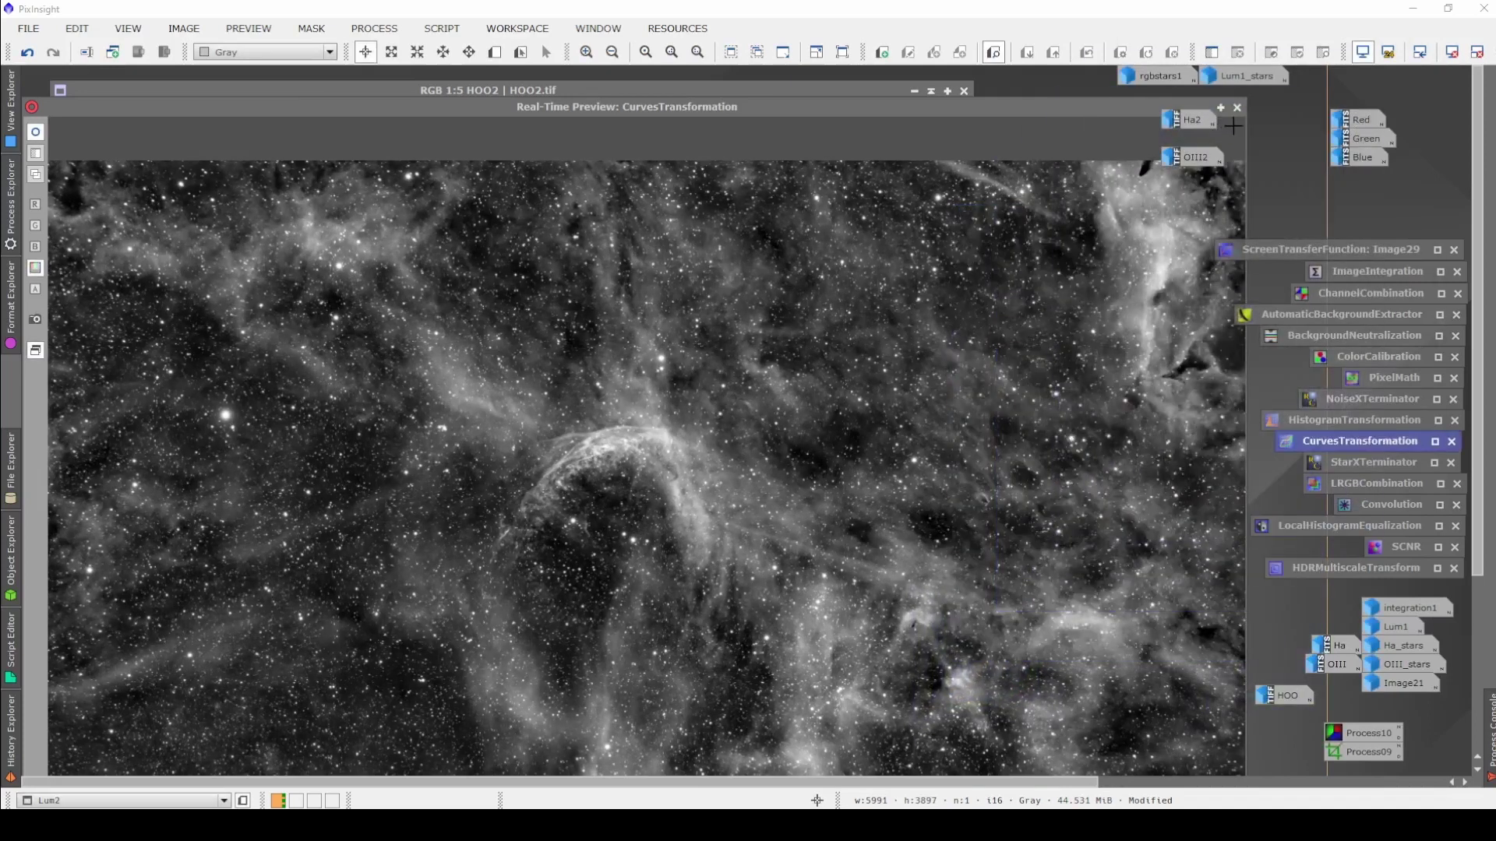
left_click(1237, 108)
left_click(790, 178)
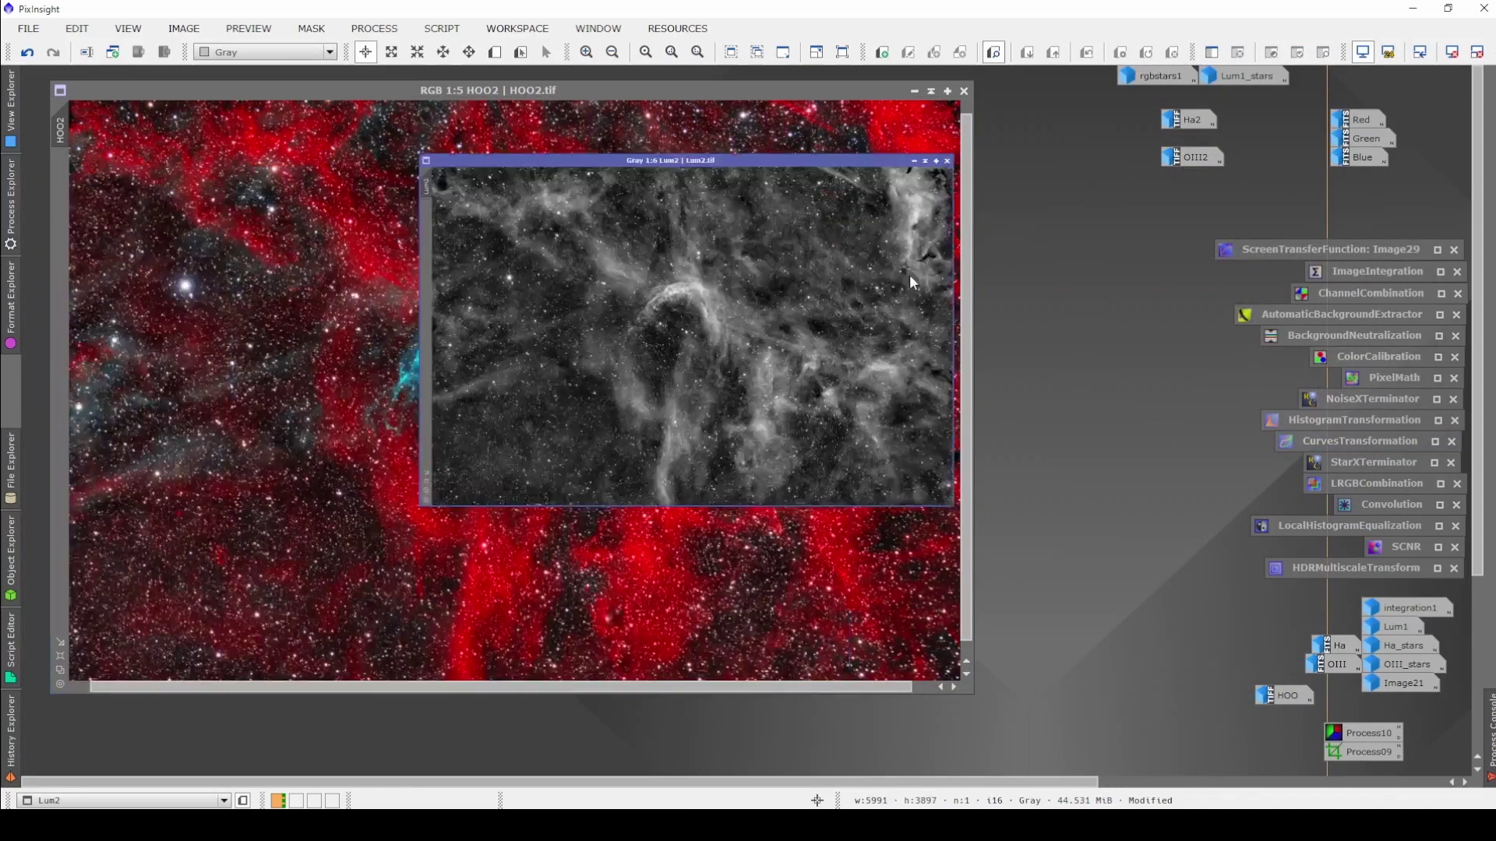
Try the LRGBCombination on HOO2 with the darkened Lum2 at lightness 0.510, then undo it and inspect the image.
double_click(1372, 481)
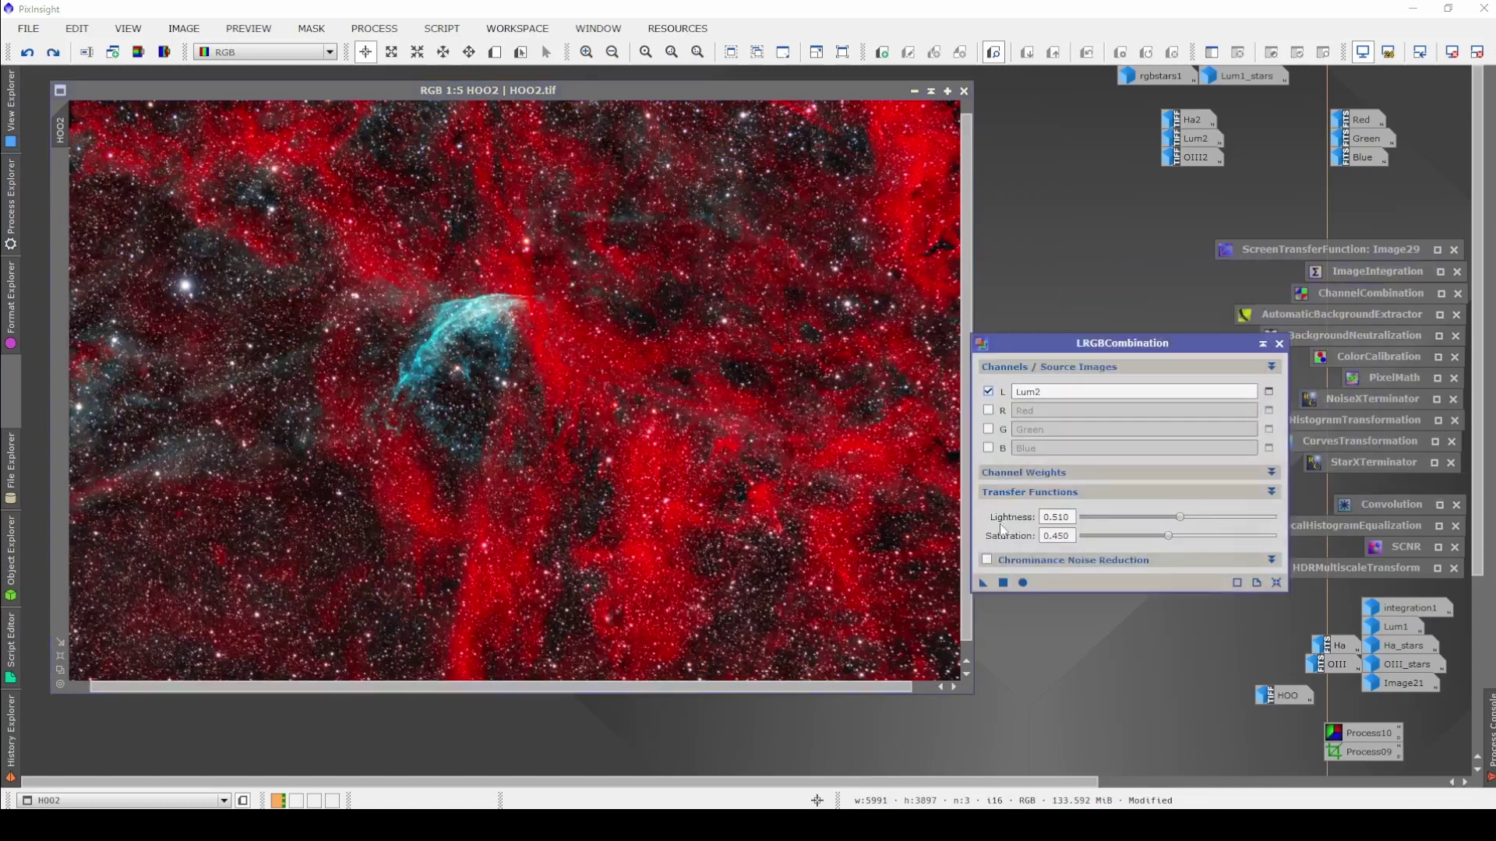
left_click_drag(981, 583, 791, 528)
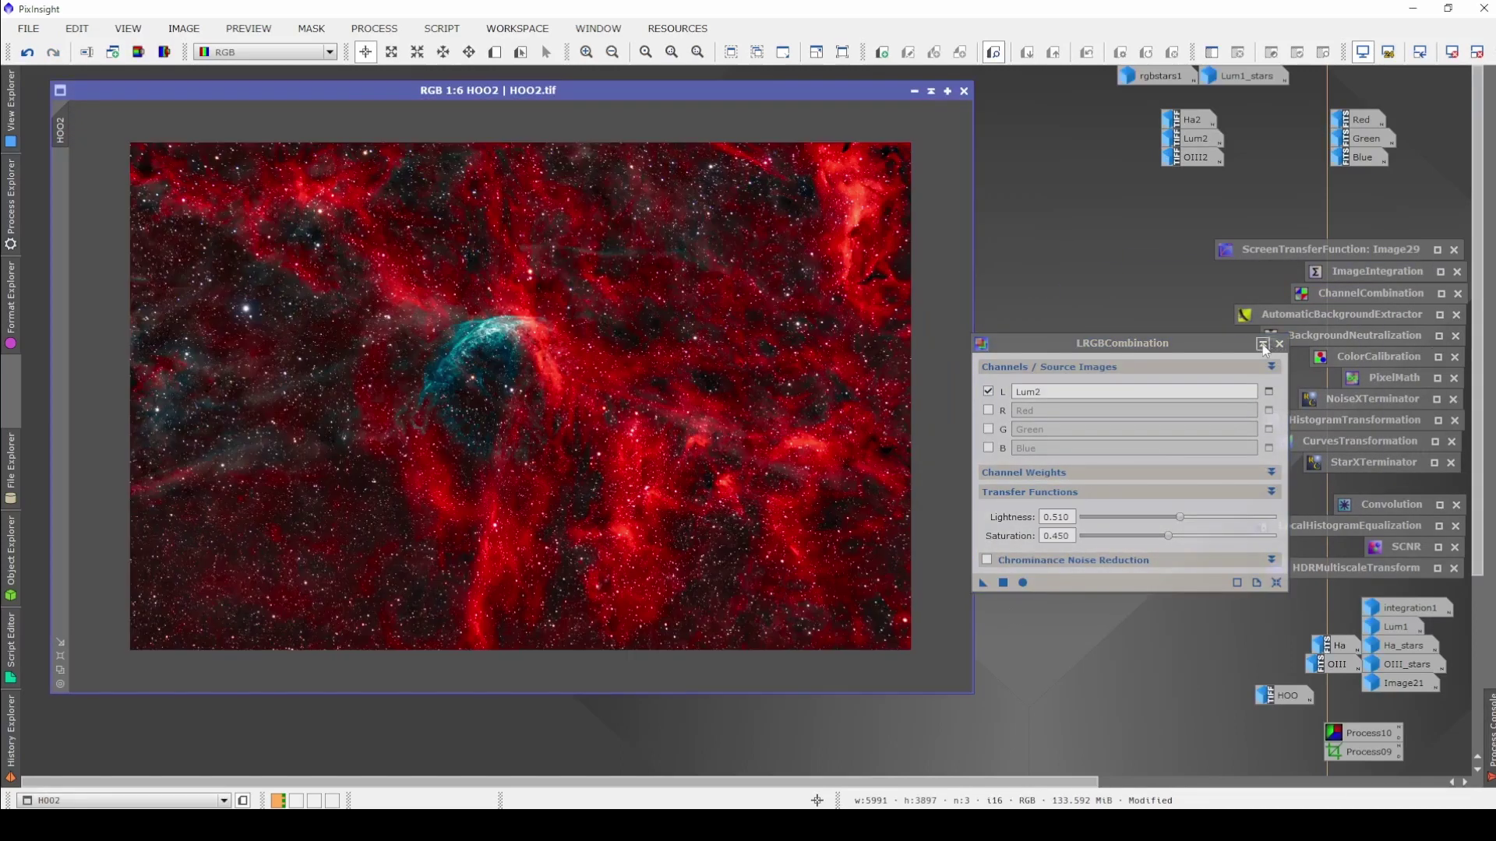
left_click(1279, 344)
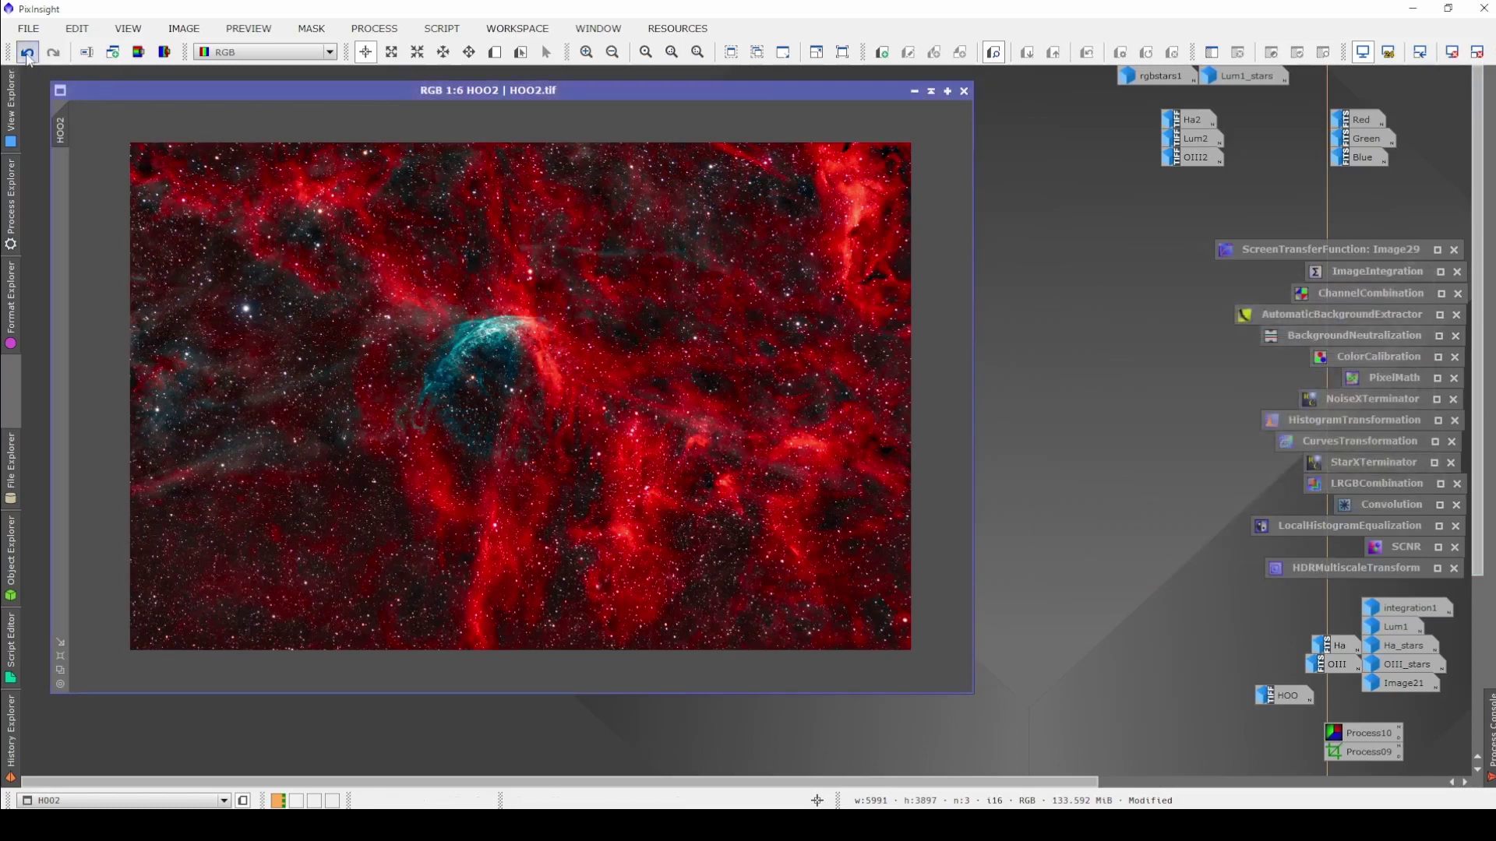
left_click(27, 54)
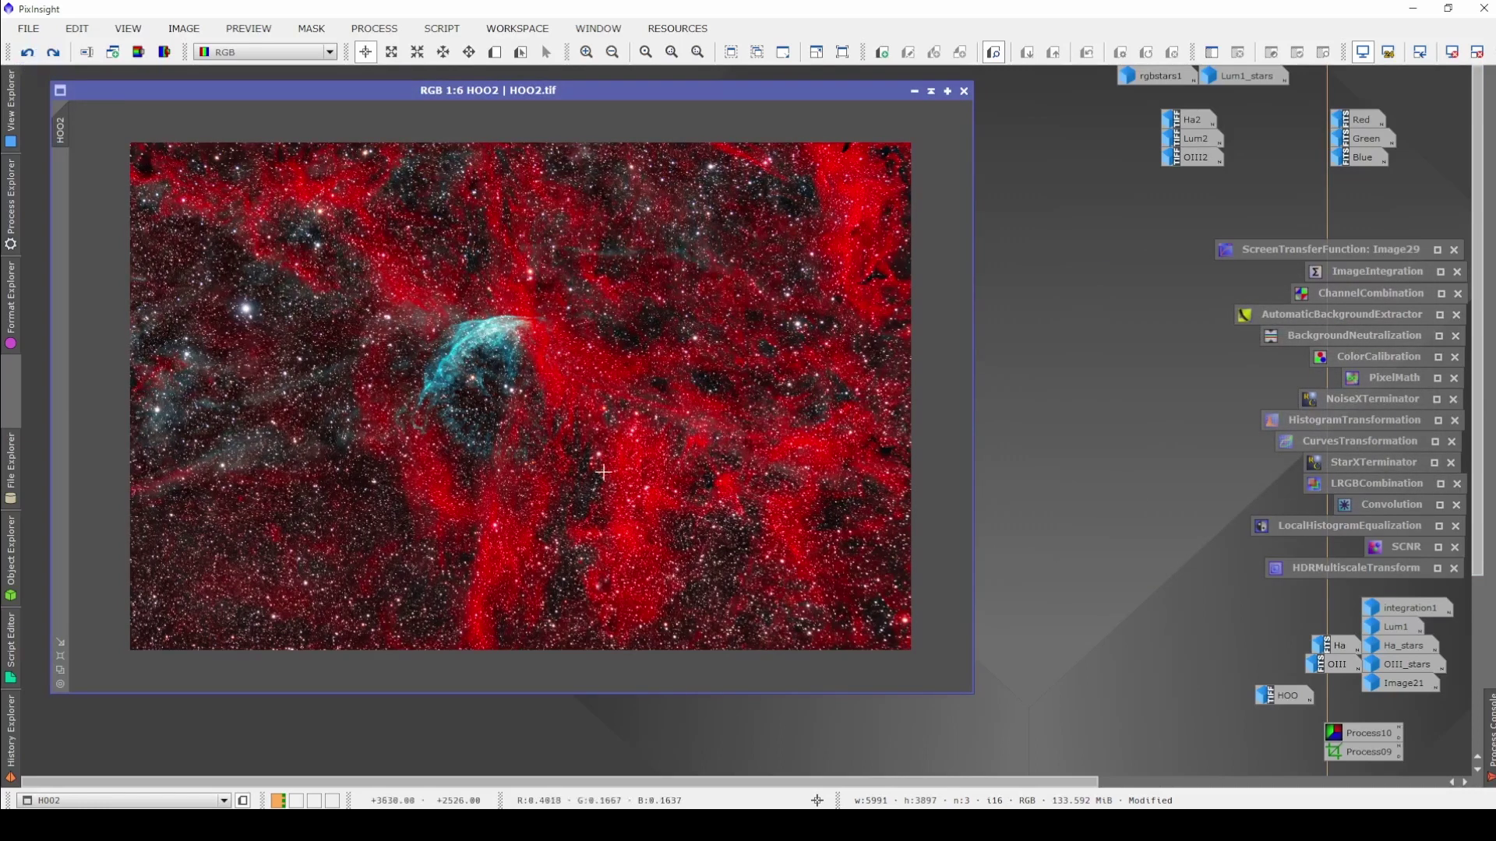
scroll(600, 467, "up", 6)
scroll(576, 460, "down", 3)
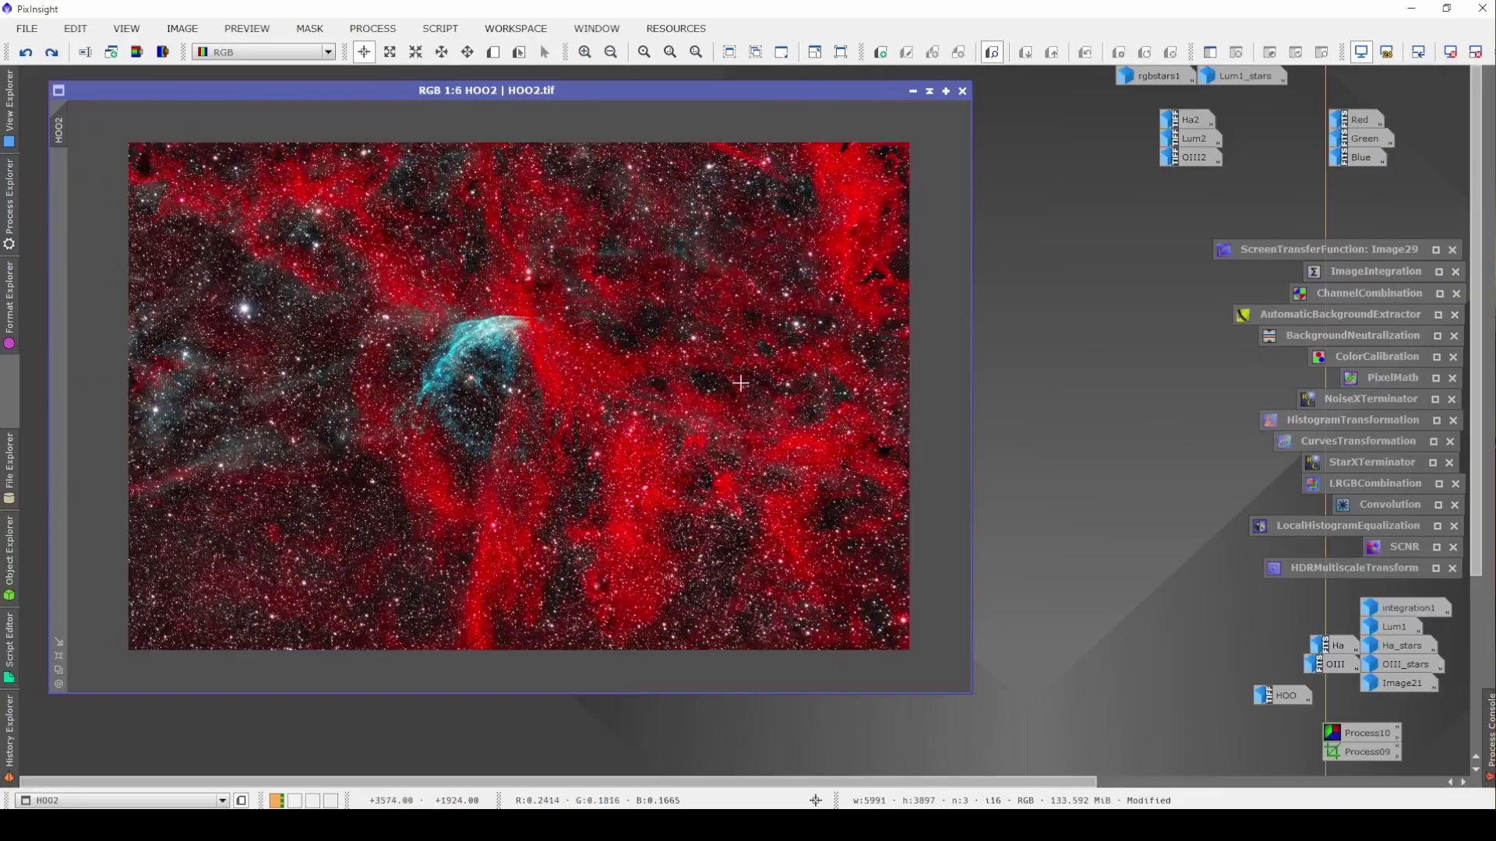
Extract the lightness of HOO2 as a separate image, assign it as HOO2's mask, and minimise it.
left_click(136, 52)
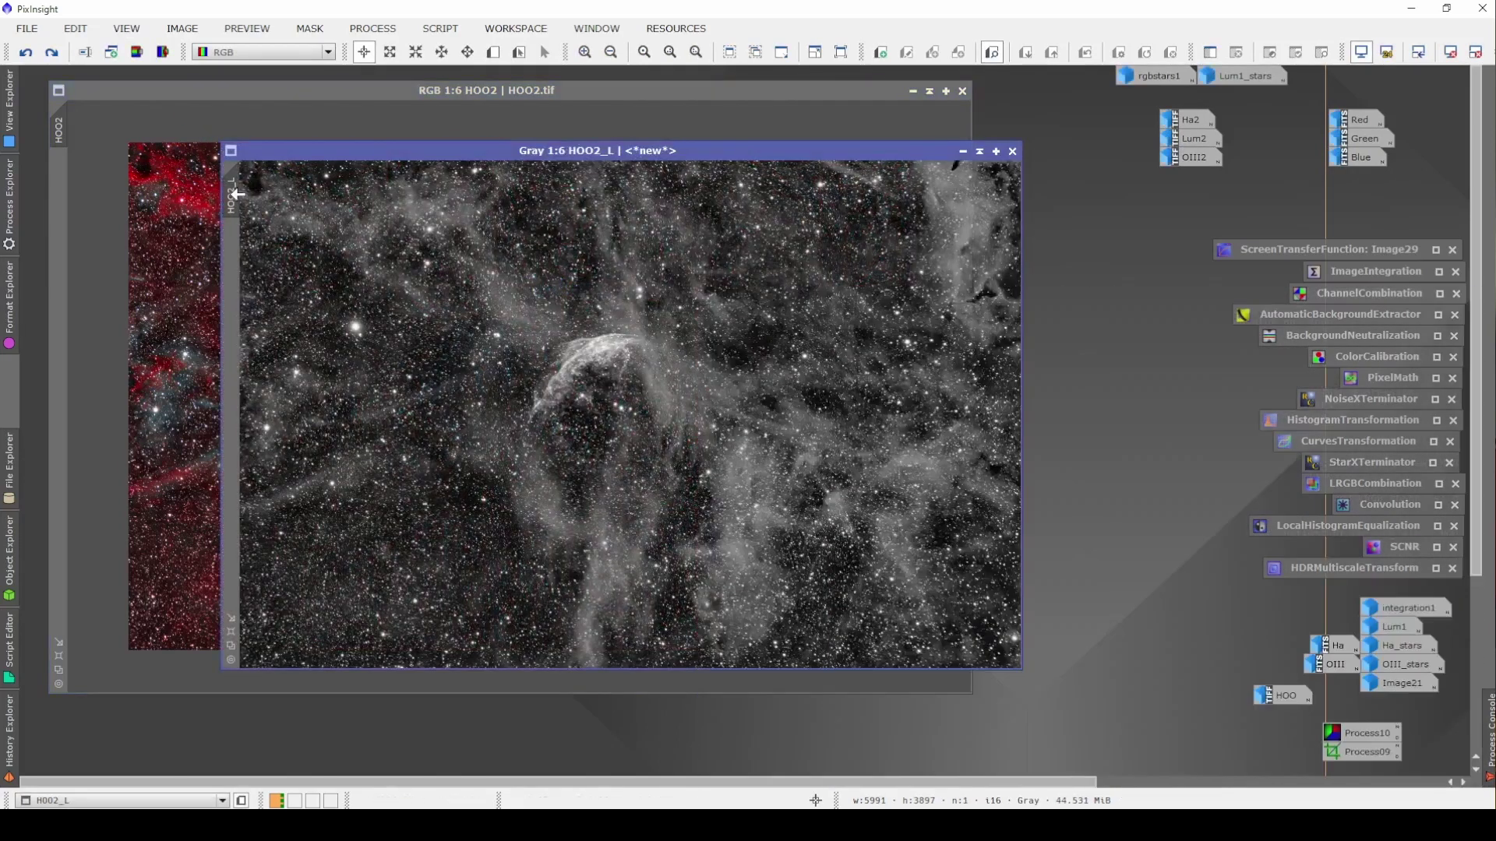
left_click_drag(230, 194, 59, 137)
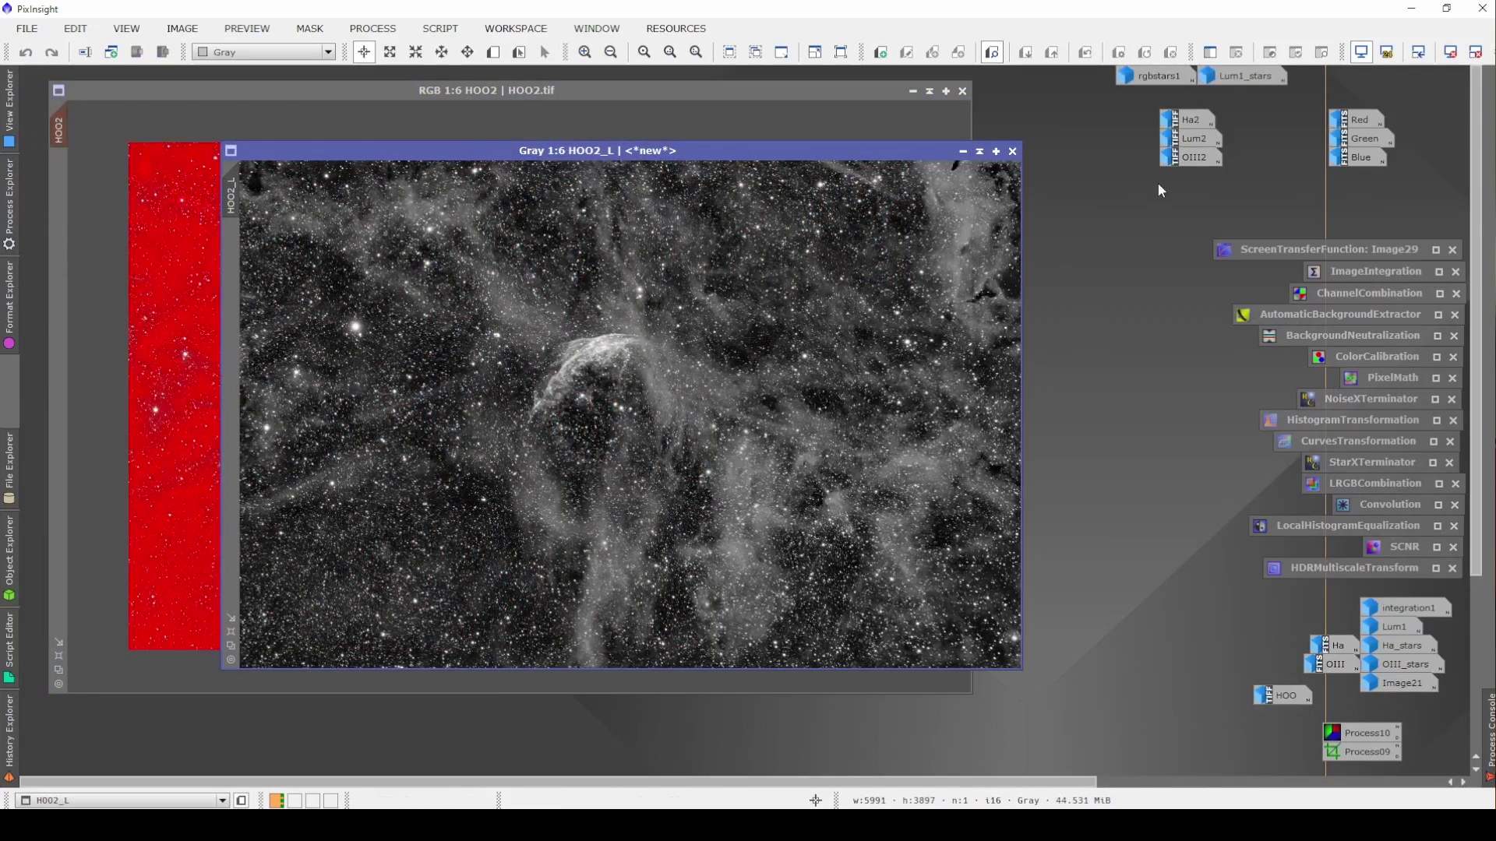
left_click(963, 151)
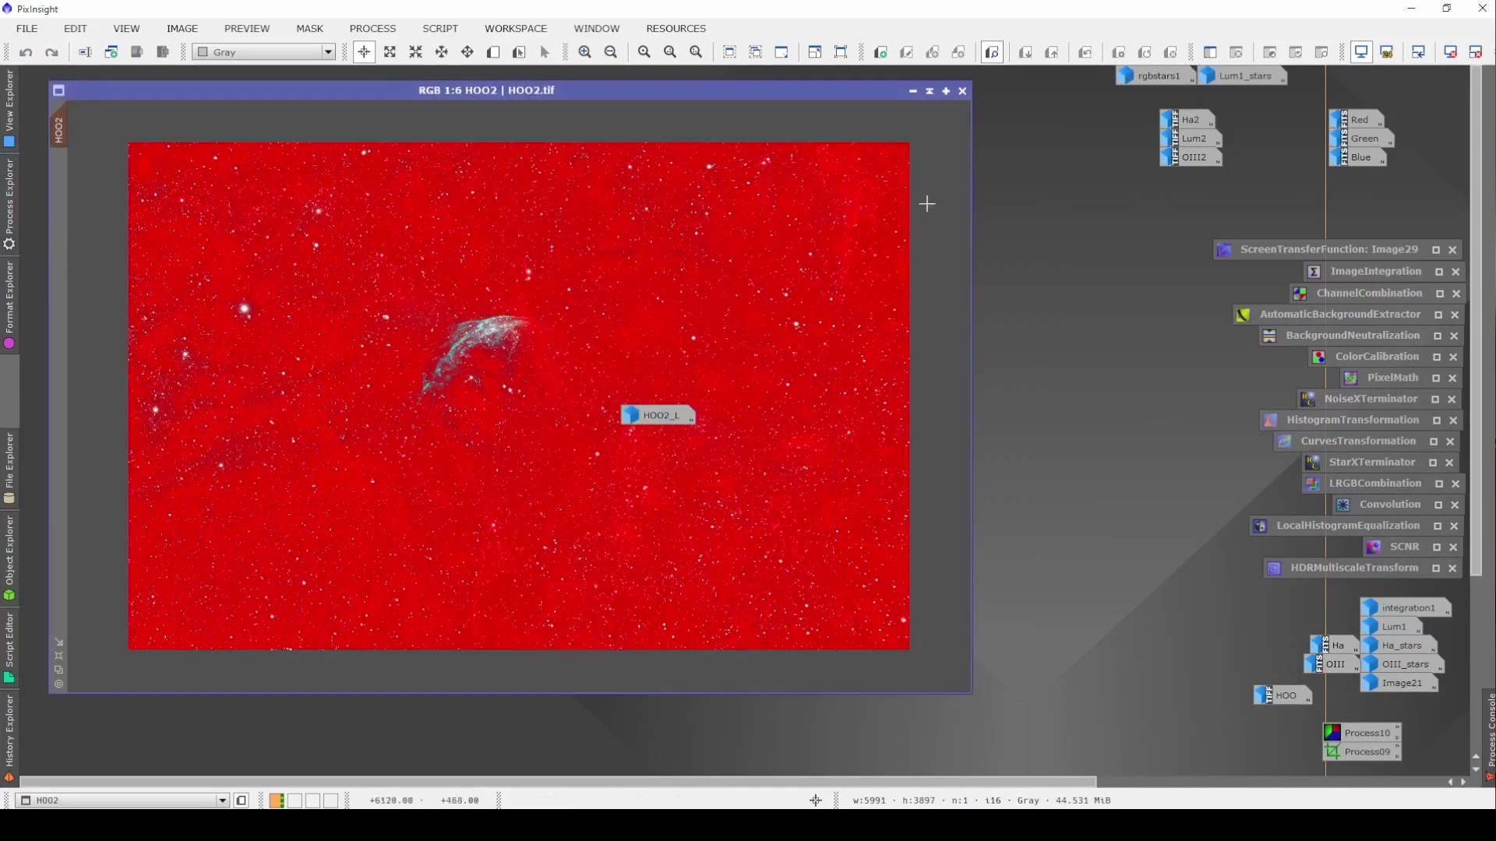
Hide the mask overlay on HOO2 while leaving the mask enabled.
right_click(885, 228)
mouse_move(942, 400)
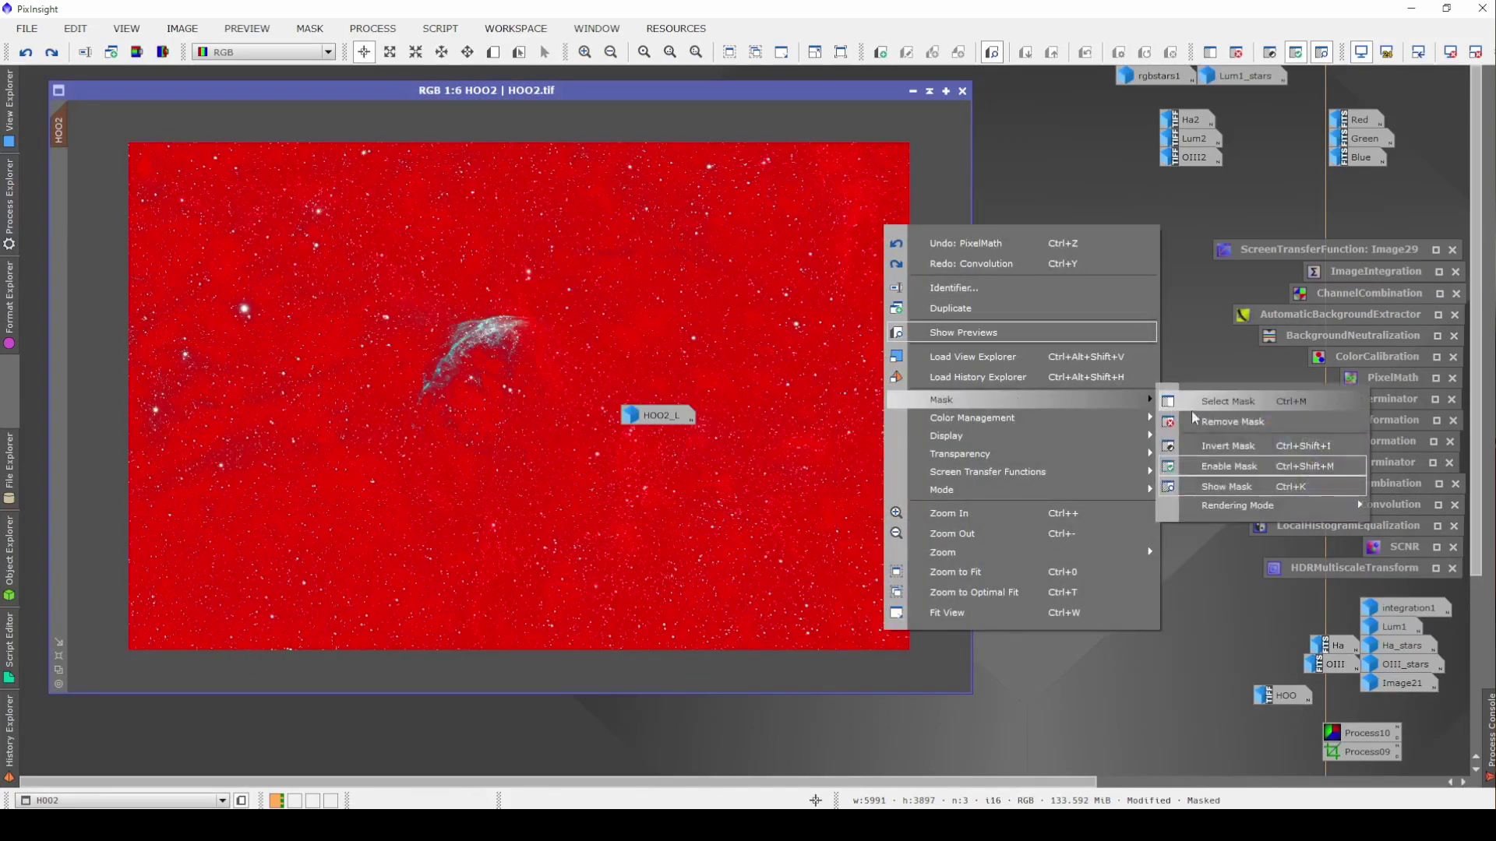
left_click(1221, 491)
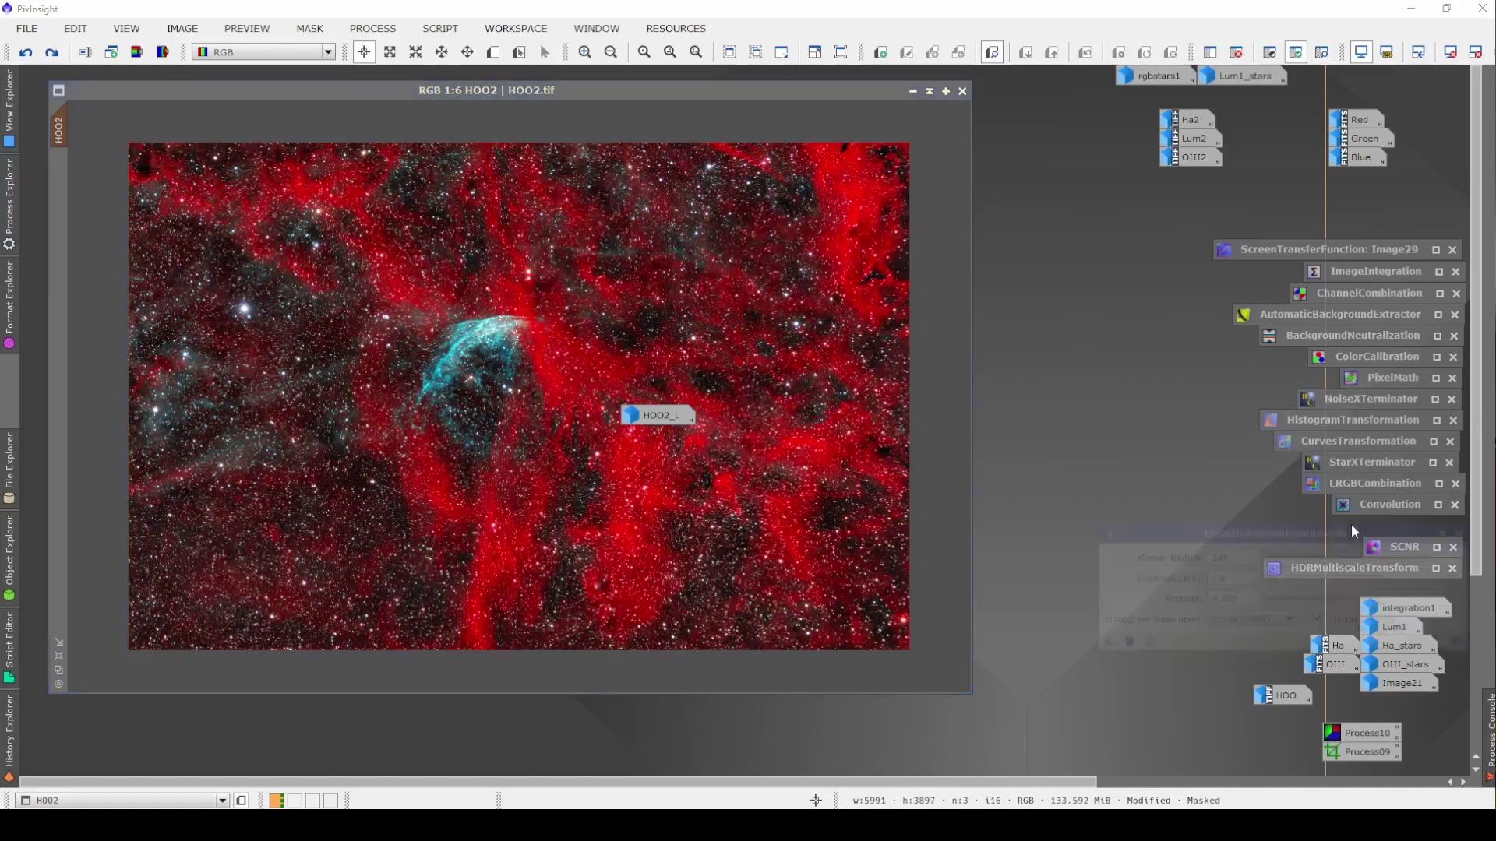
Apply LocalHistogramEqualization to the masked HOO2 image with kernel radius 50, contrast limit 2.0 and amount 0.400.
double_click(1351, 527)
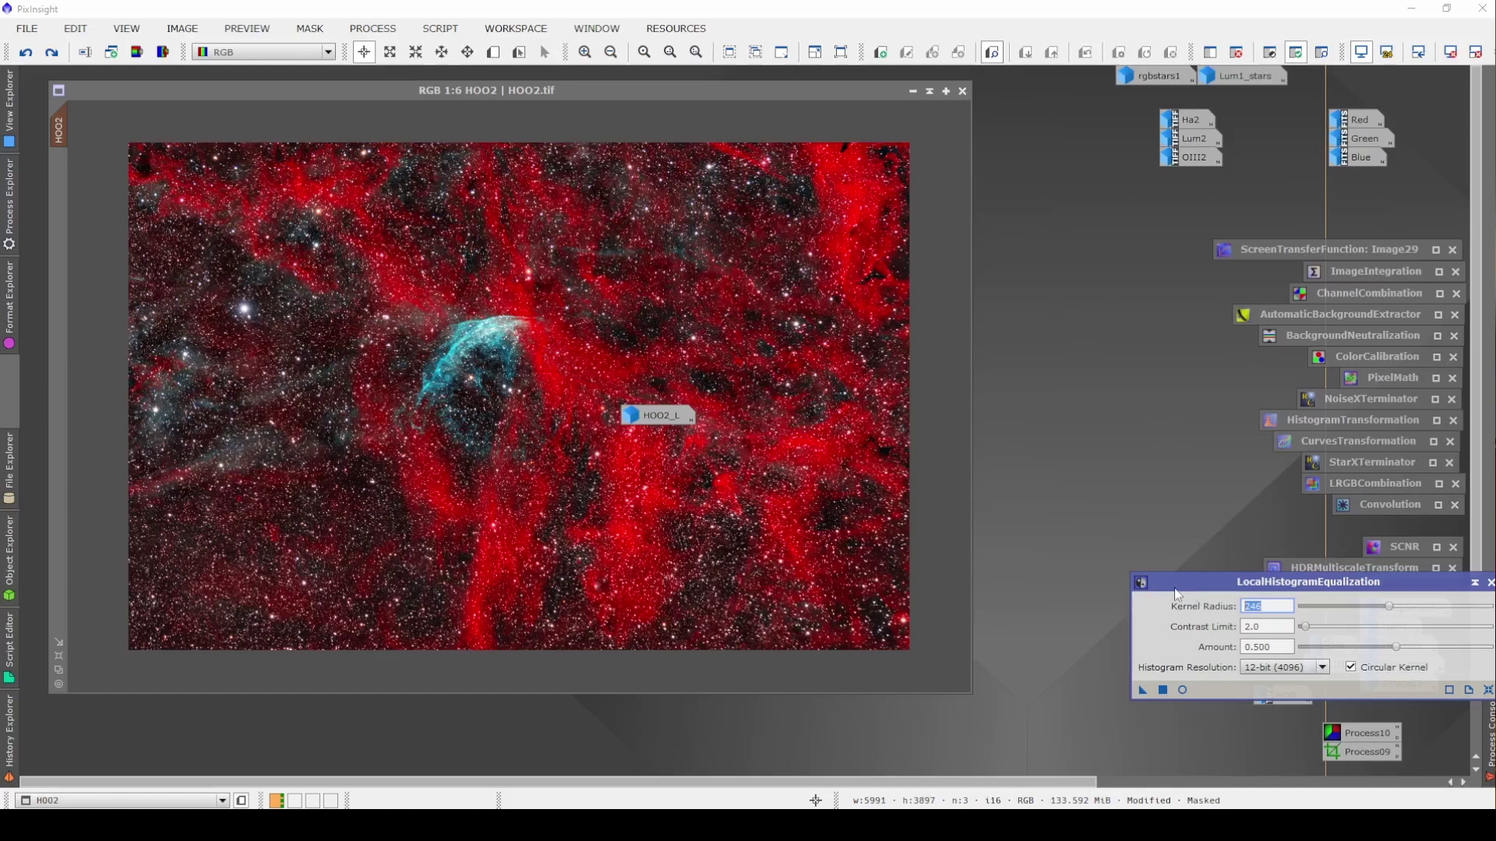
left_click(1292, 647)
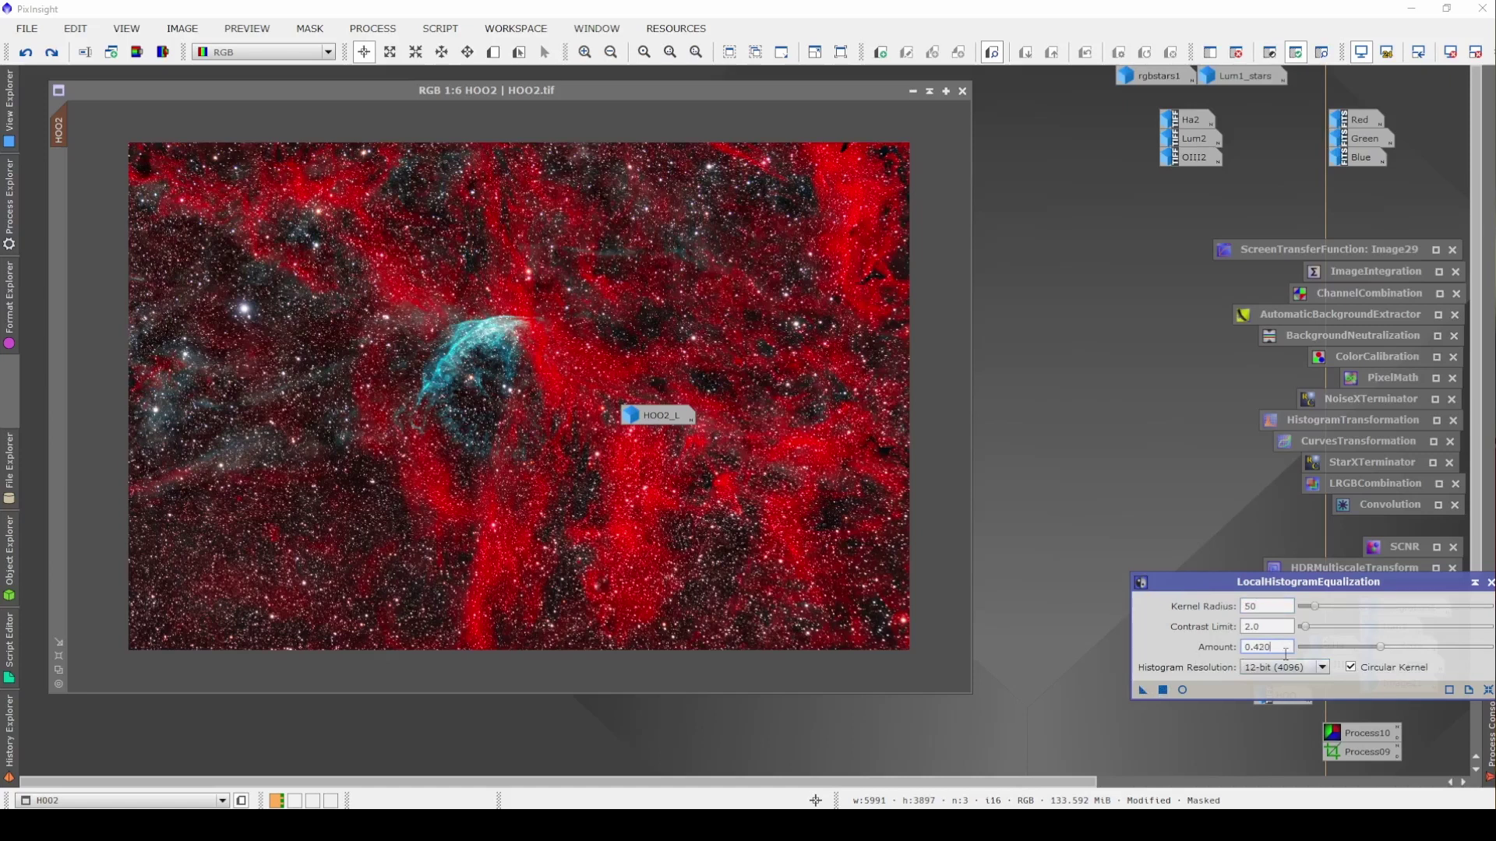
key("BackSpace")
key("BackSpace")
type("00")
key("Return")
left_click_drag(1142, 690, 735, 490)
left_click_drag(404, 219, 595, 474)
Compare the HOO2 nebula before and after the small-radius local histogram equalization using undo and redo.
left_click(26, 54)
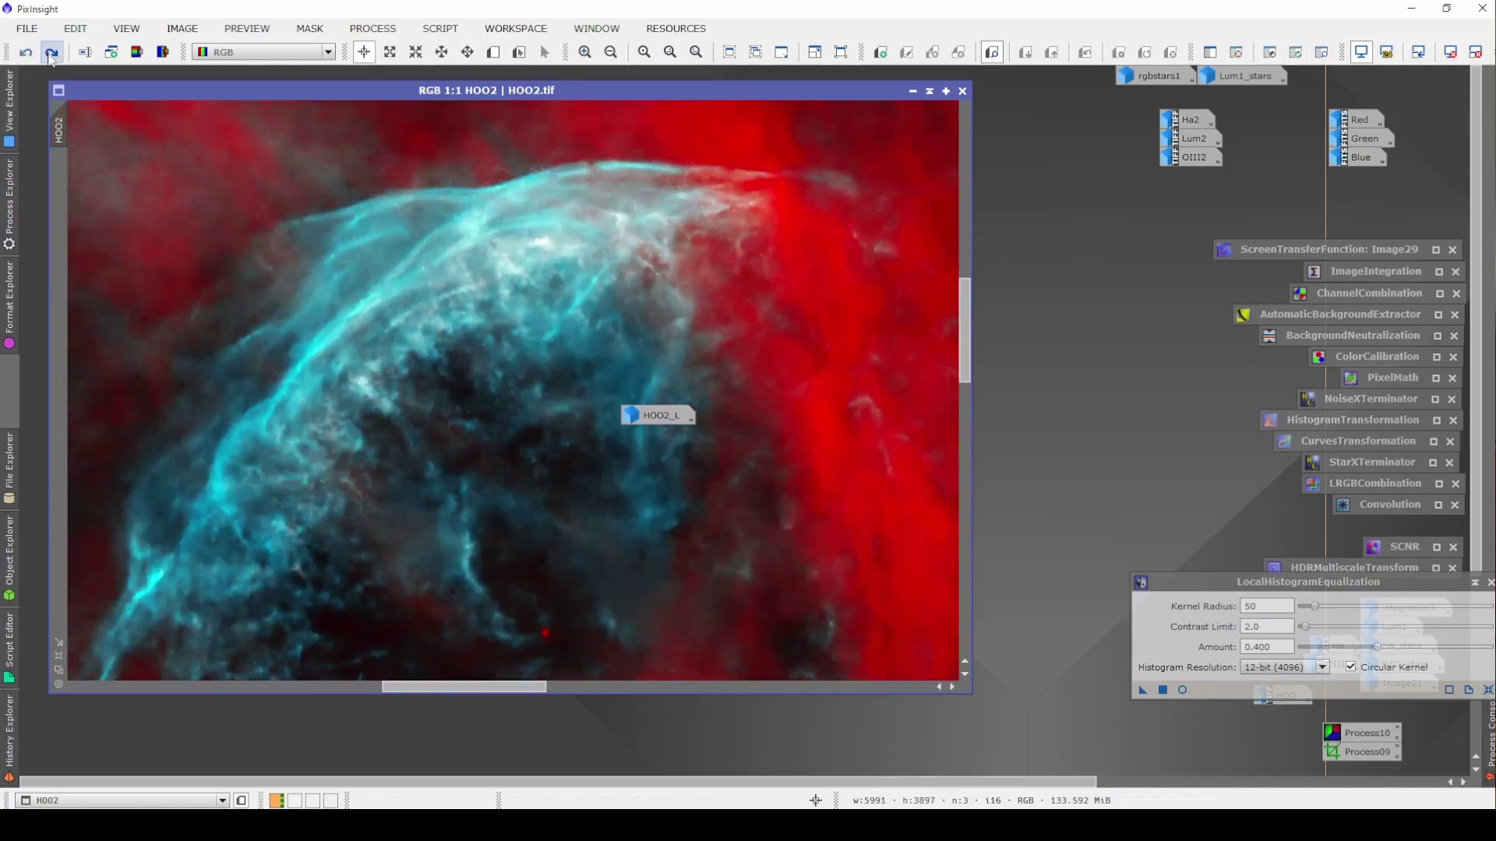
left_click(51, 53)
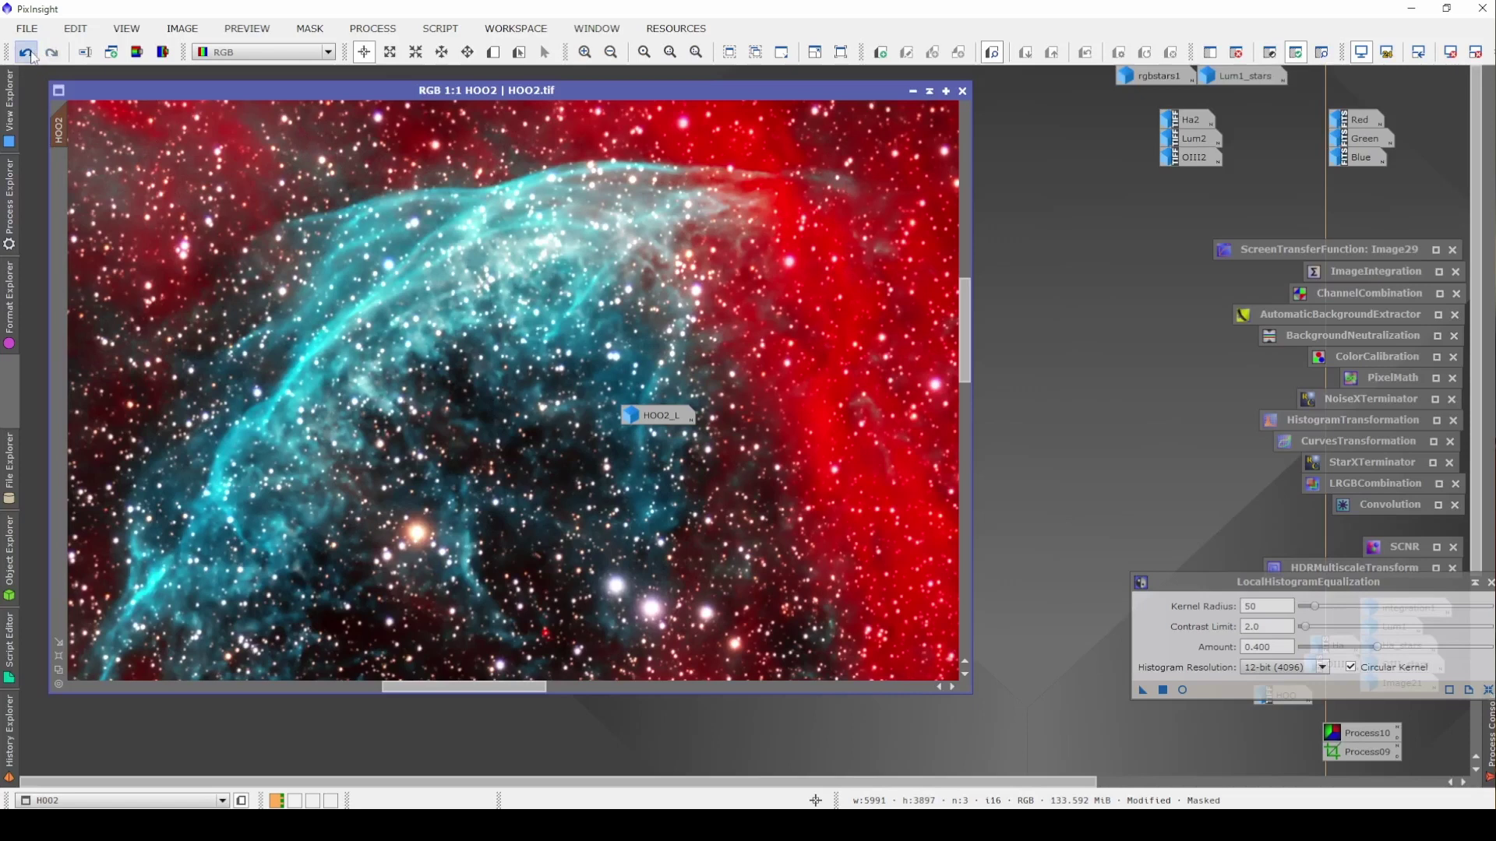
left_click(60, 54)
left_click(26, 53)
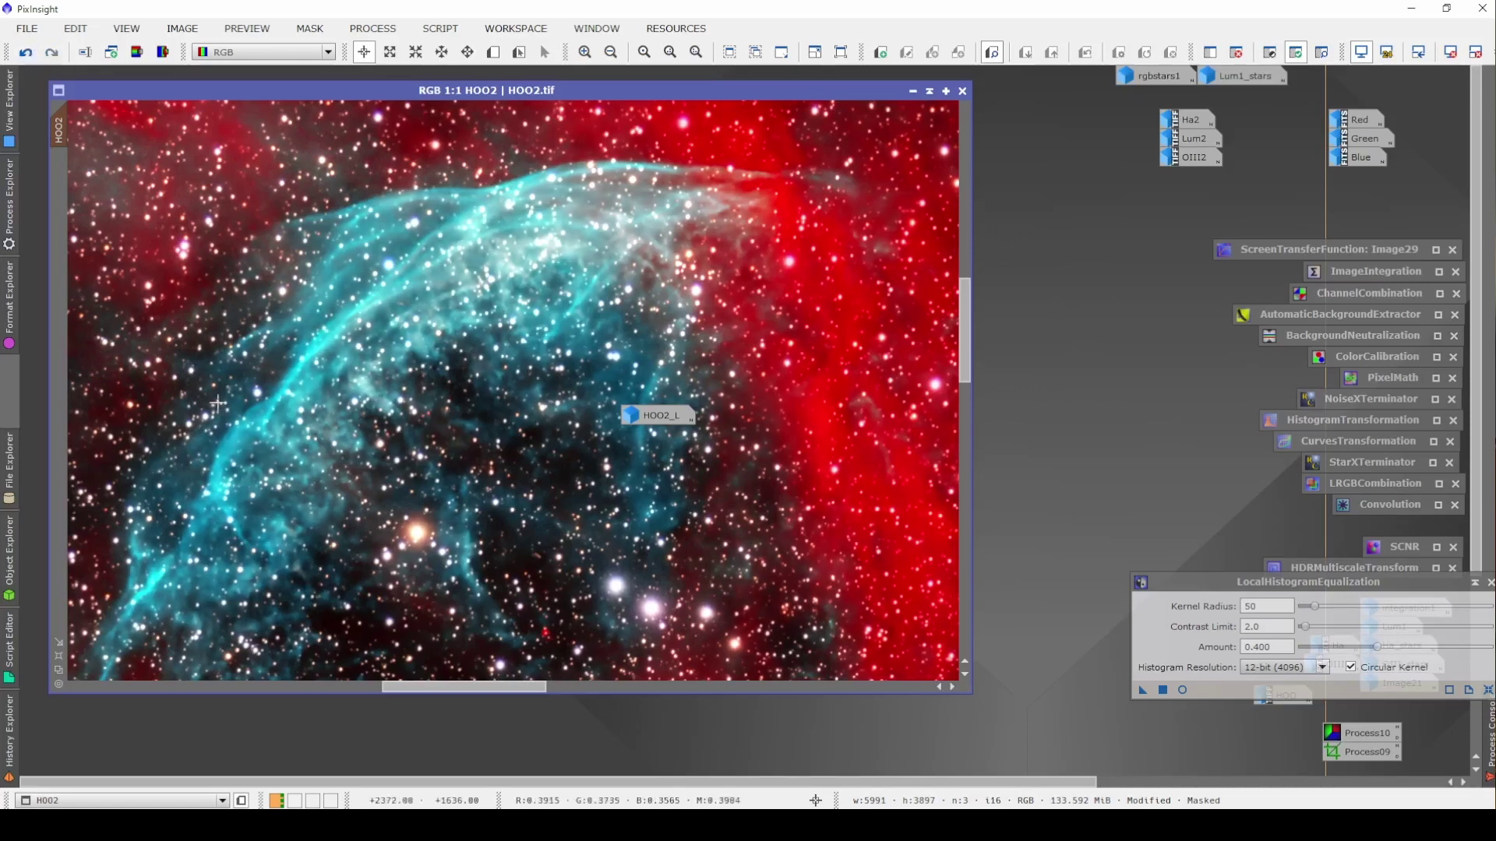
scroll(349, 461, "down", 6)
scroll(633, 502, "up", 1)
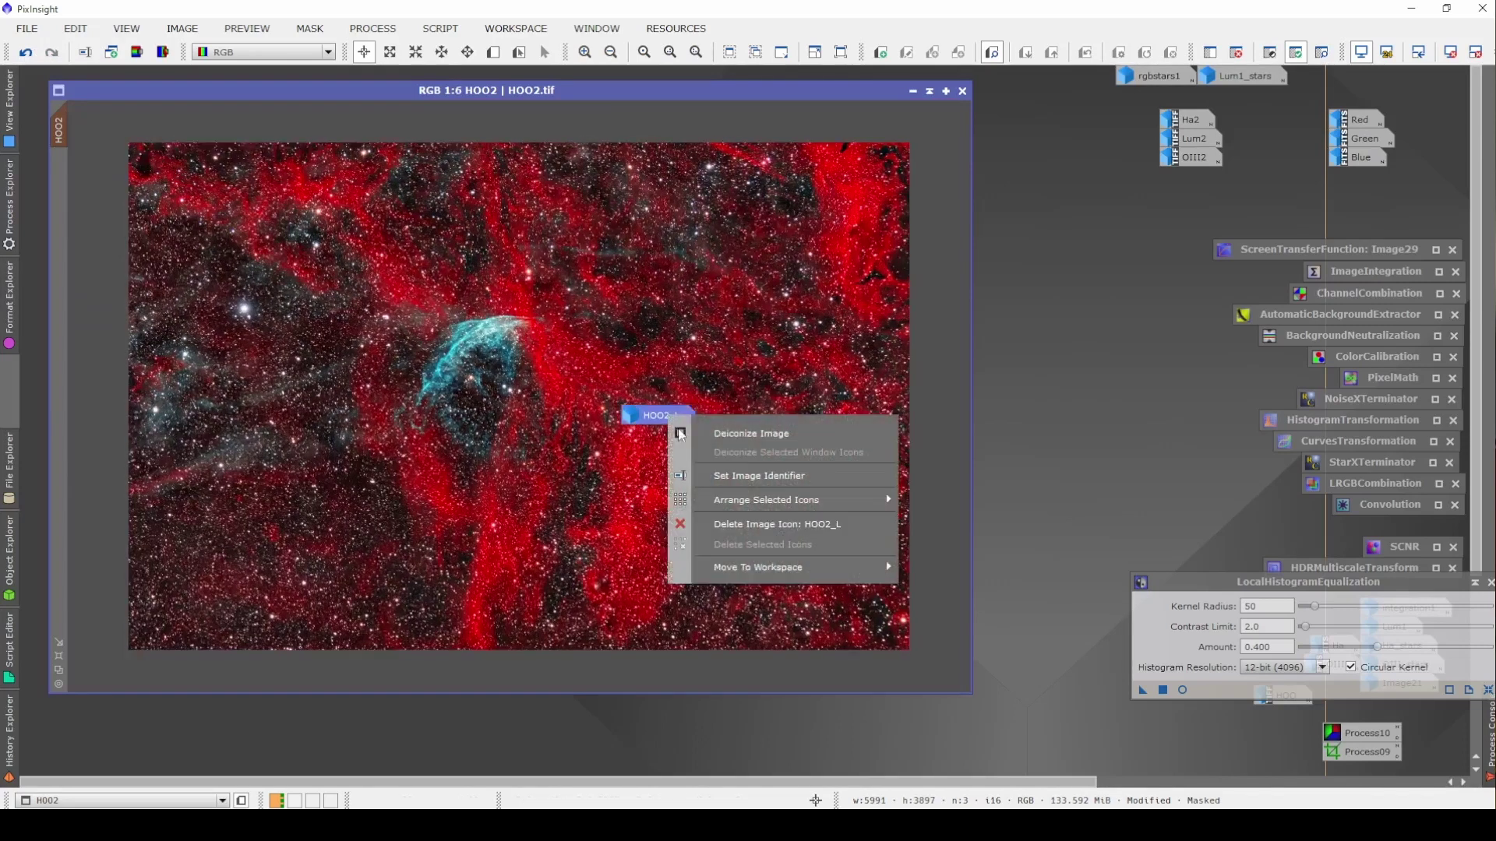
Apply LocalHistogramEqualization to HOO2 again with kernel radius 300 and amount 0.350, keeping its mask, and minimise the process window.
left_click(746, 525)
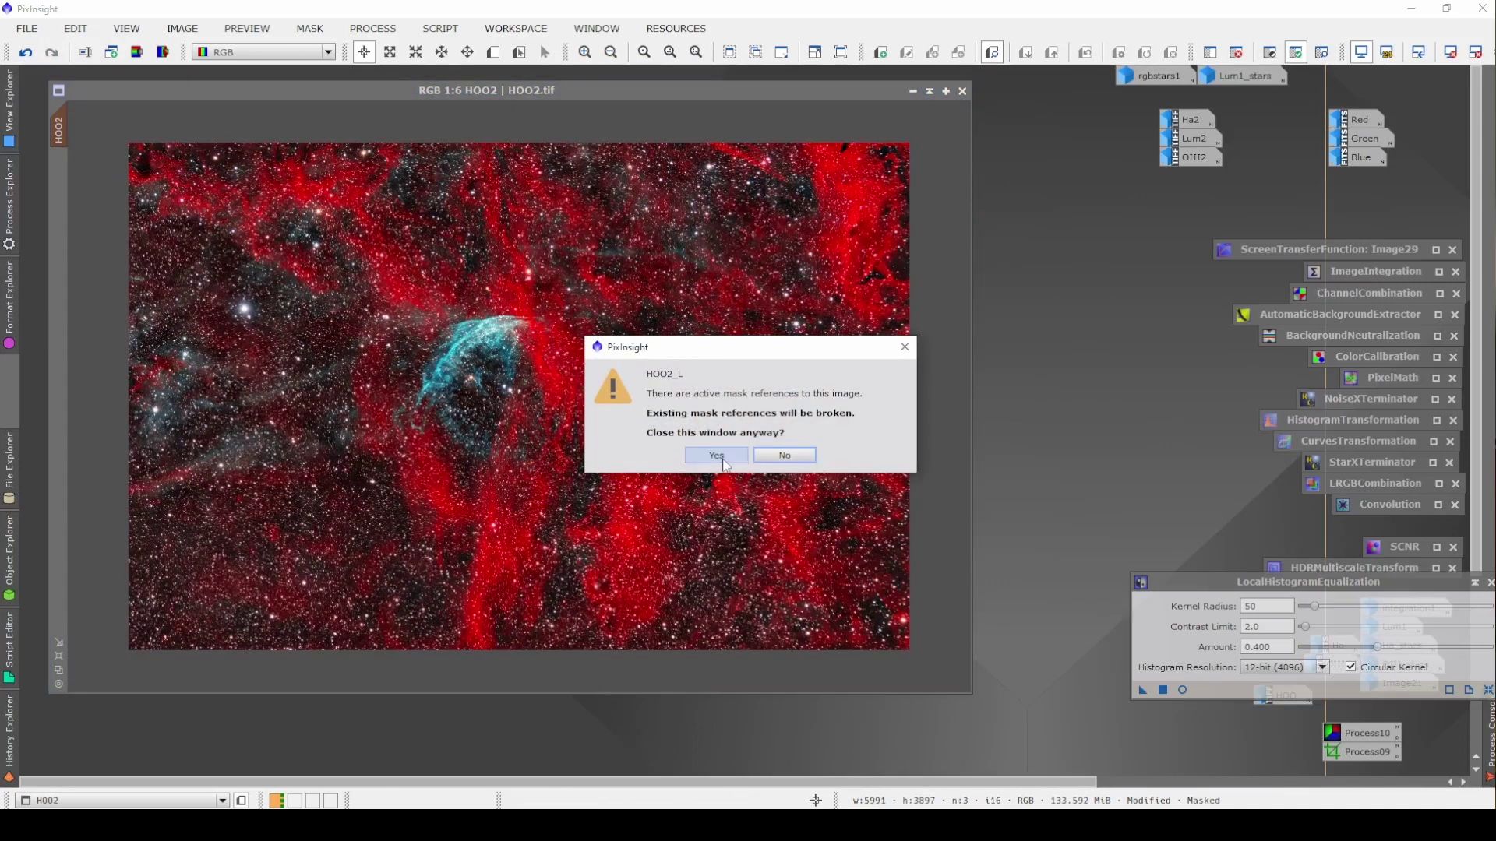
left_click(778, 457)
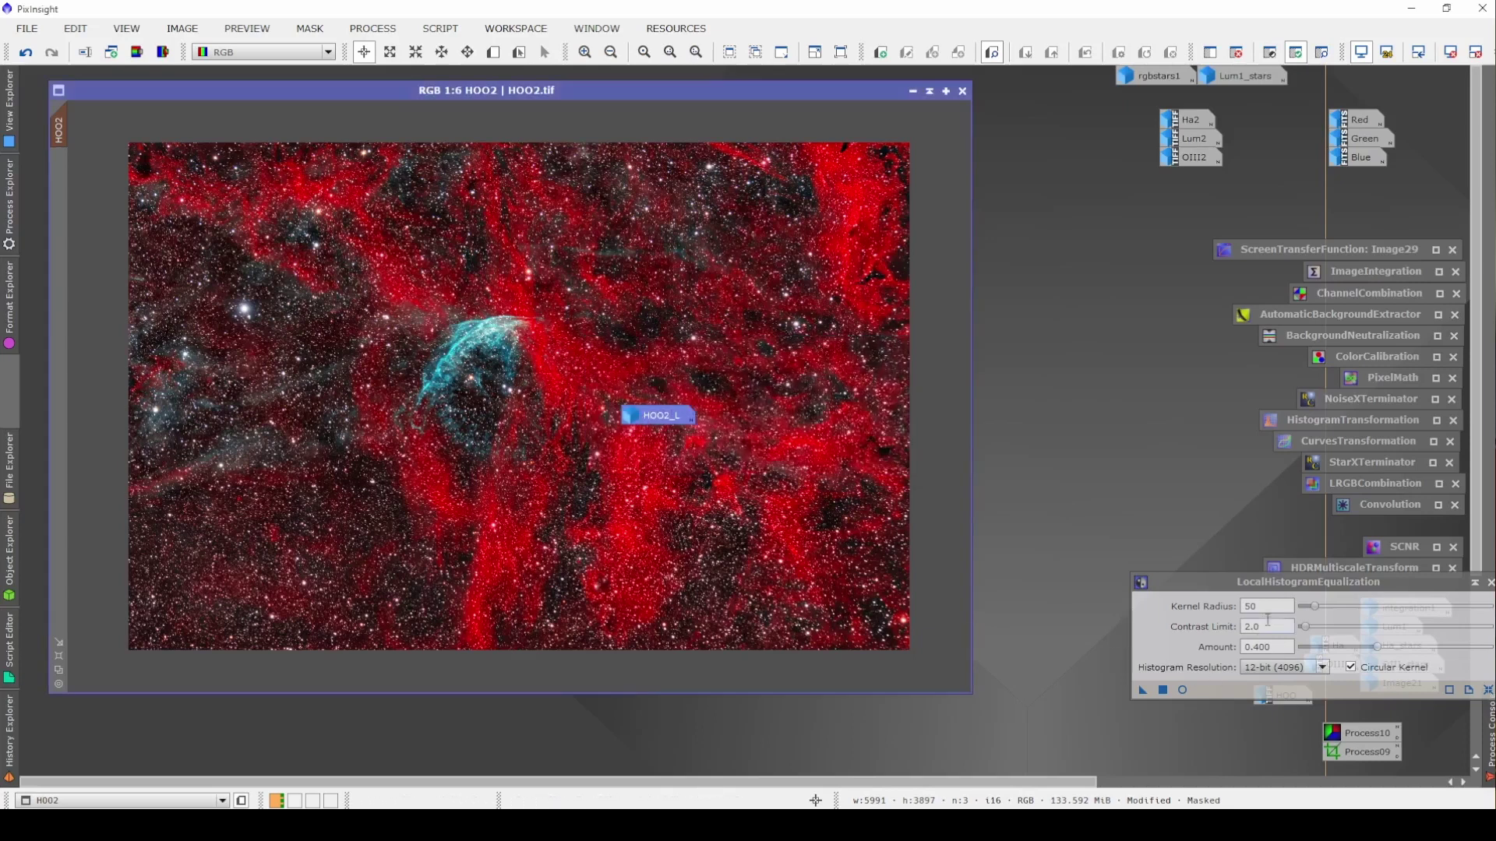
left_click(1222, 607)
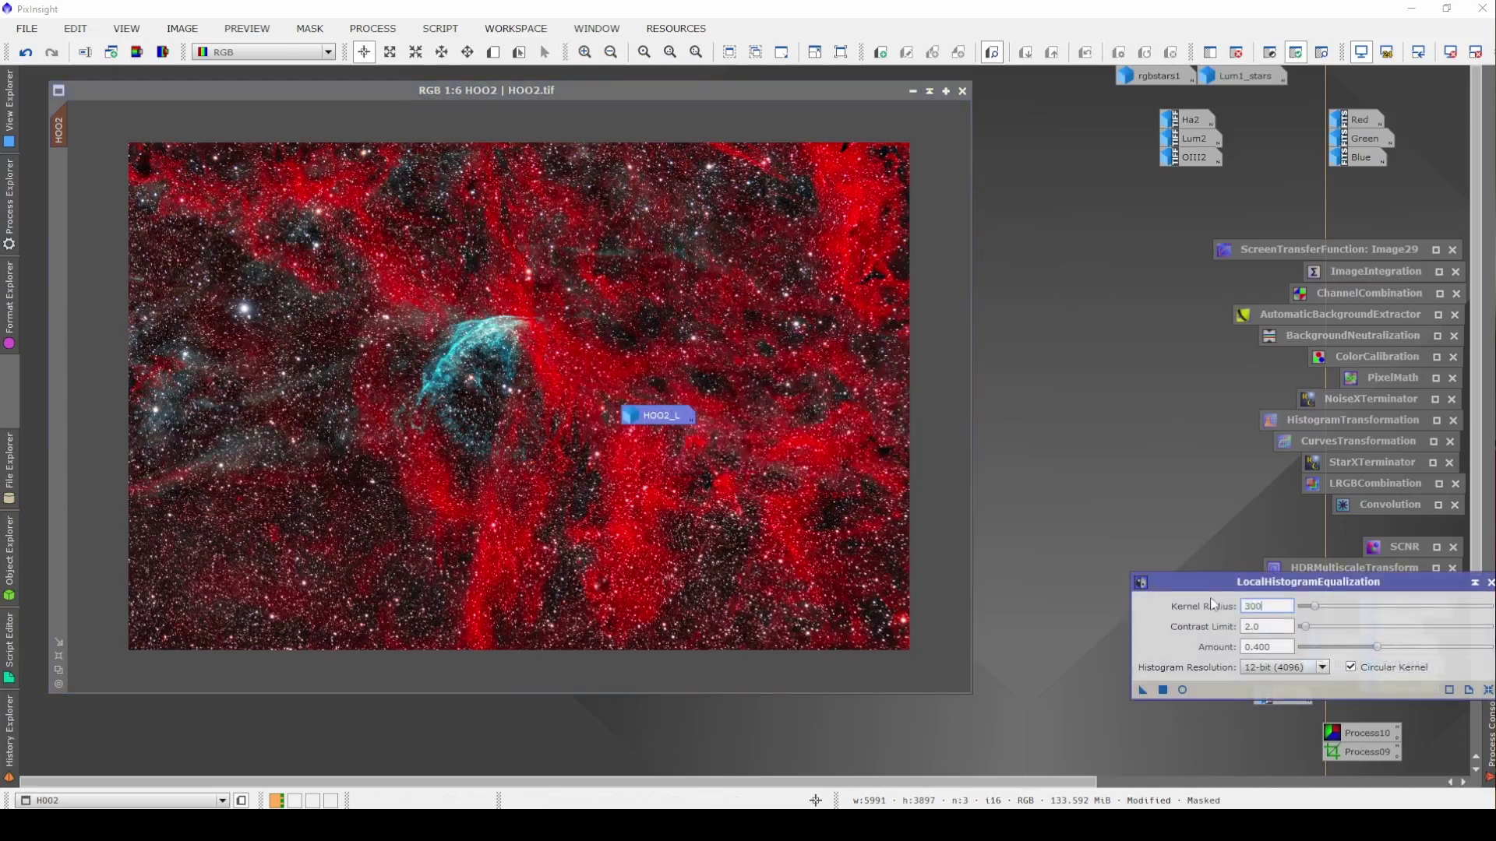
left_click(1280, 650)
left_click(1142, 691)
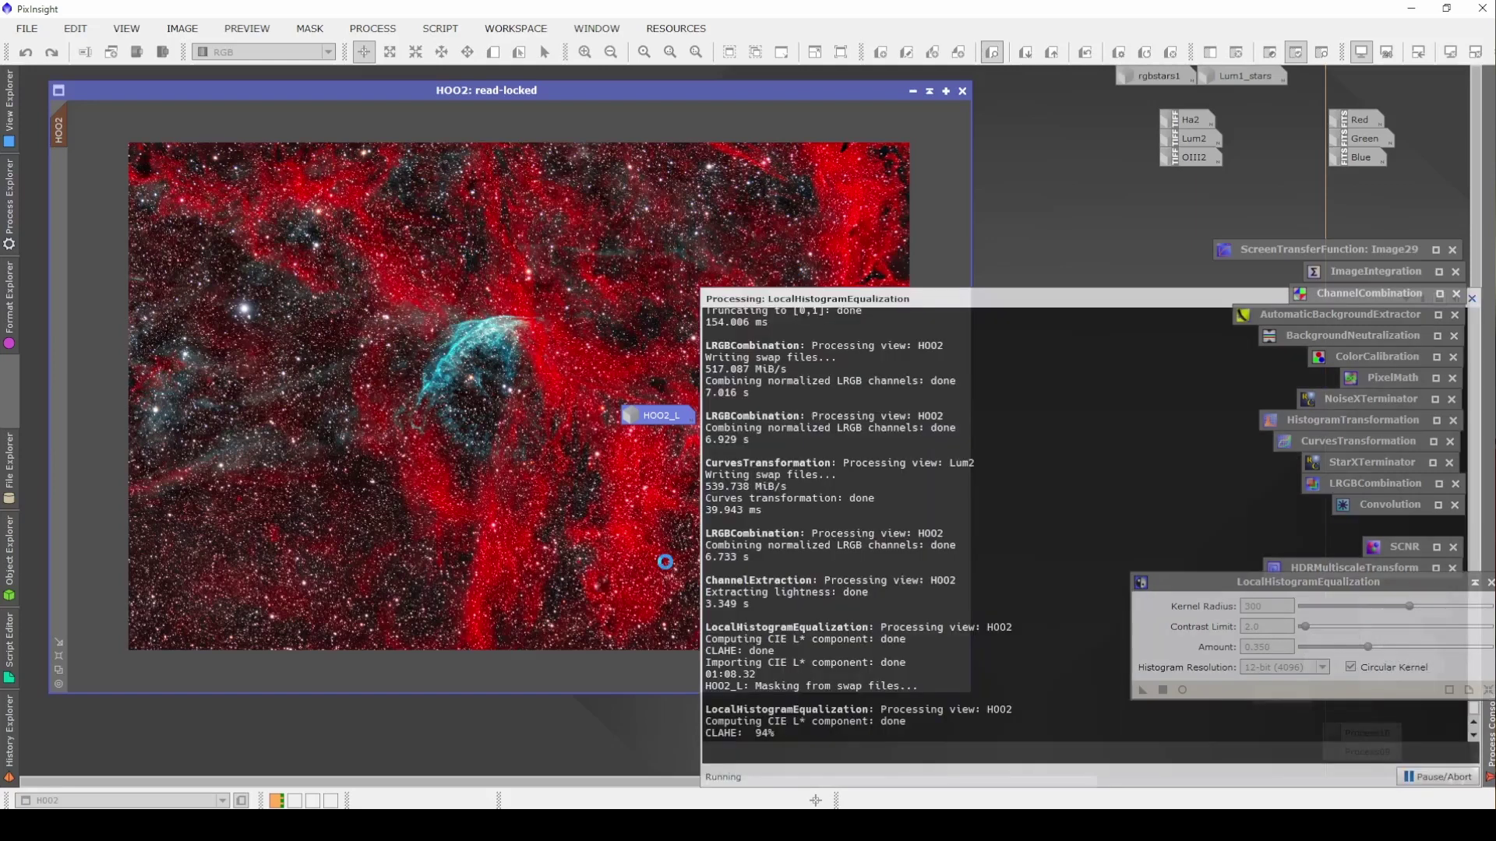
left_click(1472, 585)
Delete the HOO2_L mask image and accept breaking its mask reference to HOO2.
right_click(657, 415)
left_click(675, 465)
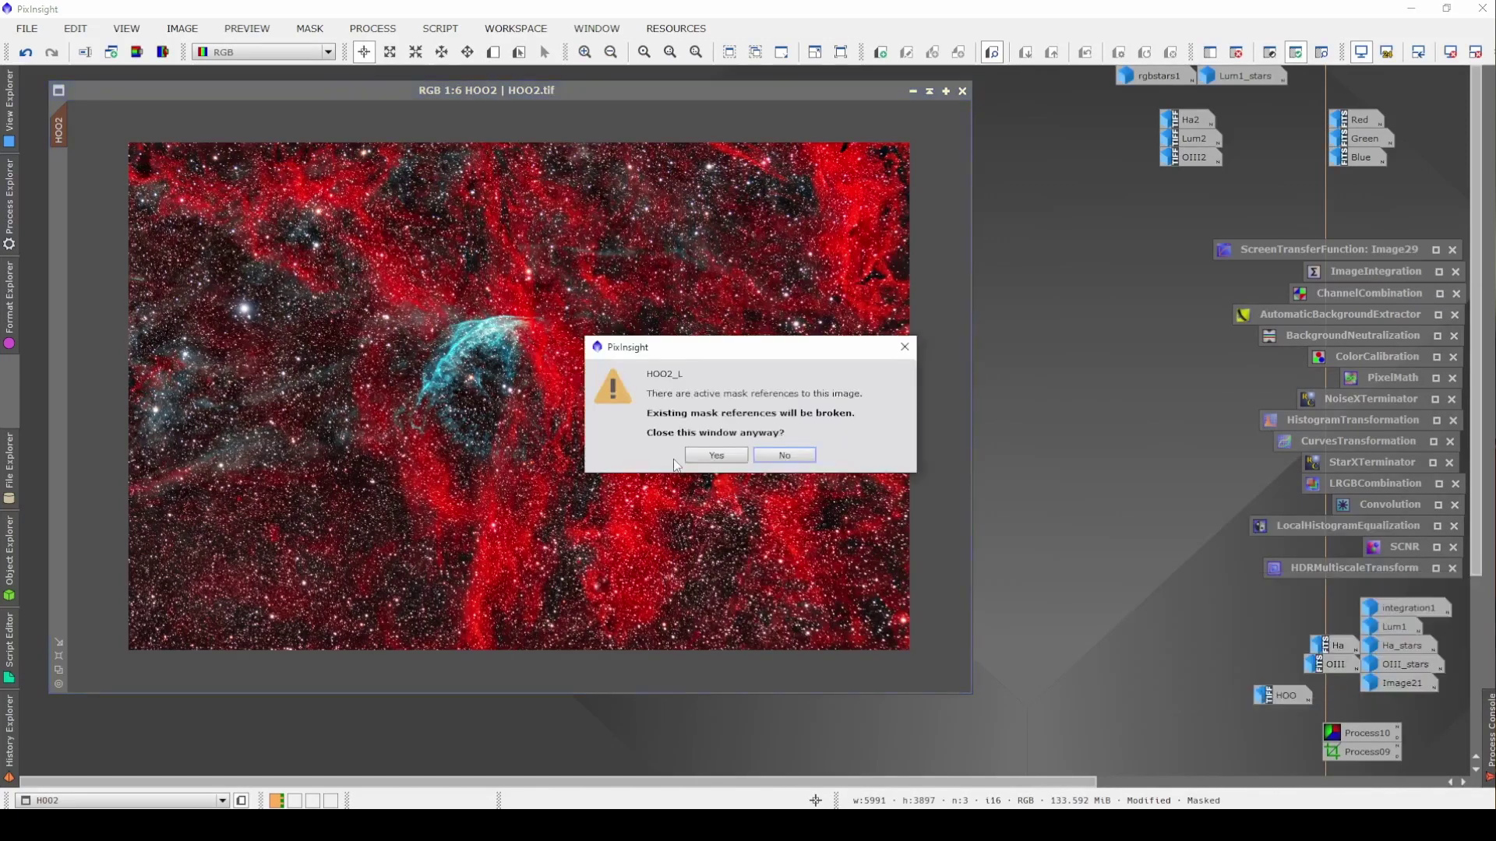
left_click(701, 456)
Compare the red filaments and the cyan shell in HOO2 before and after the large-radius equalization.
scroll(274, 231, "up", 5)
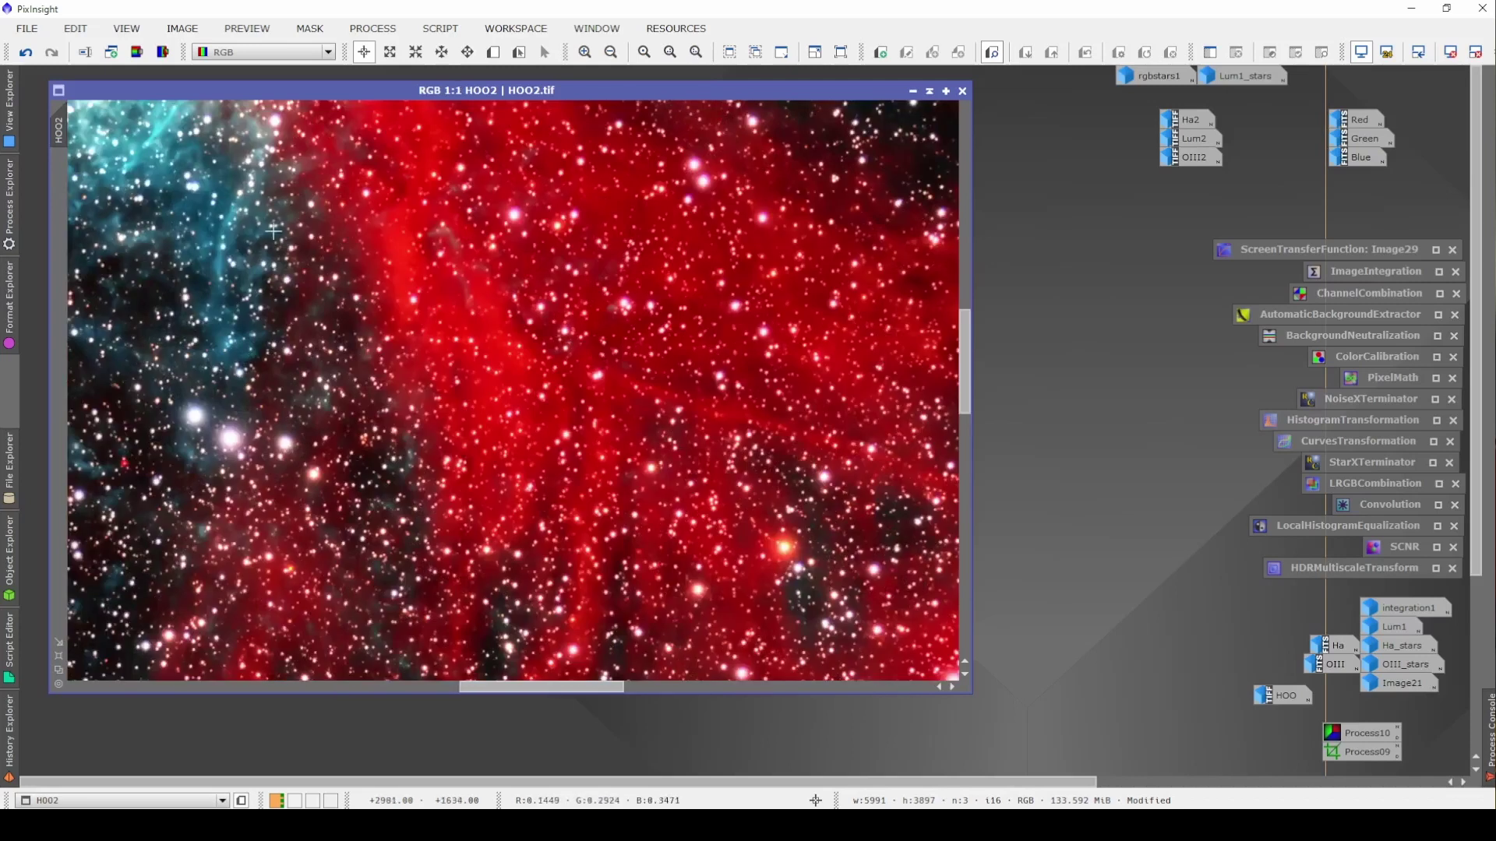
left_click(25, 52)
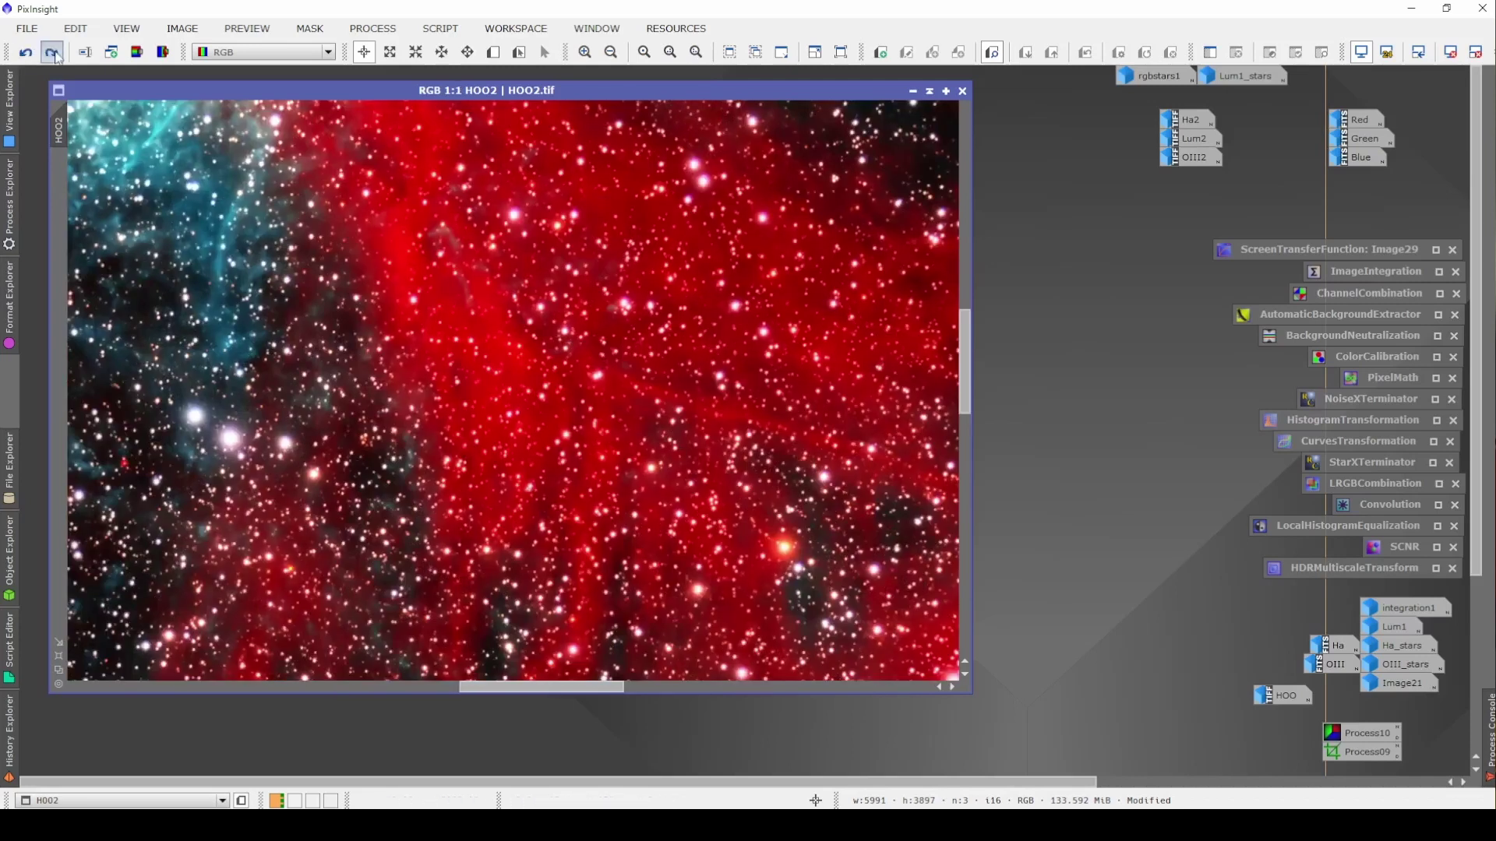
left_click(53, 53)
left_click_drag(195, 171, 436, 327)
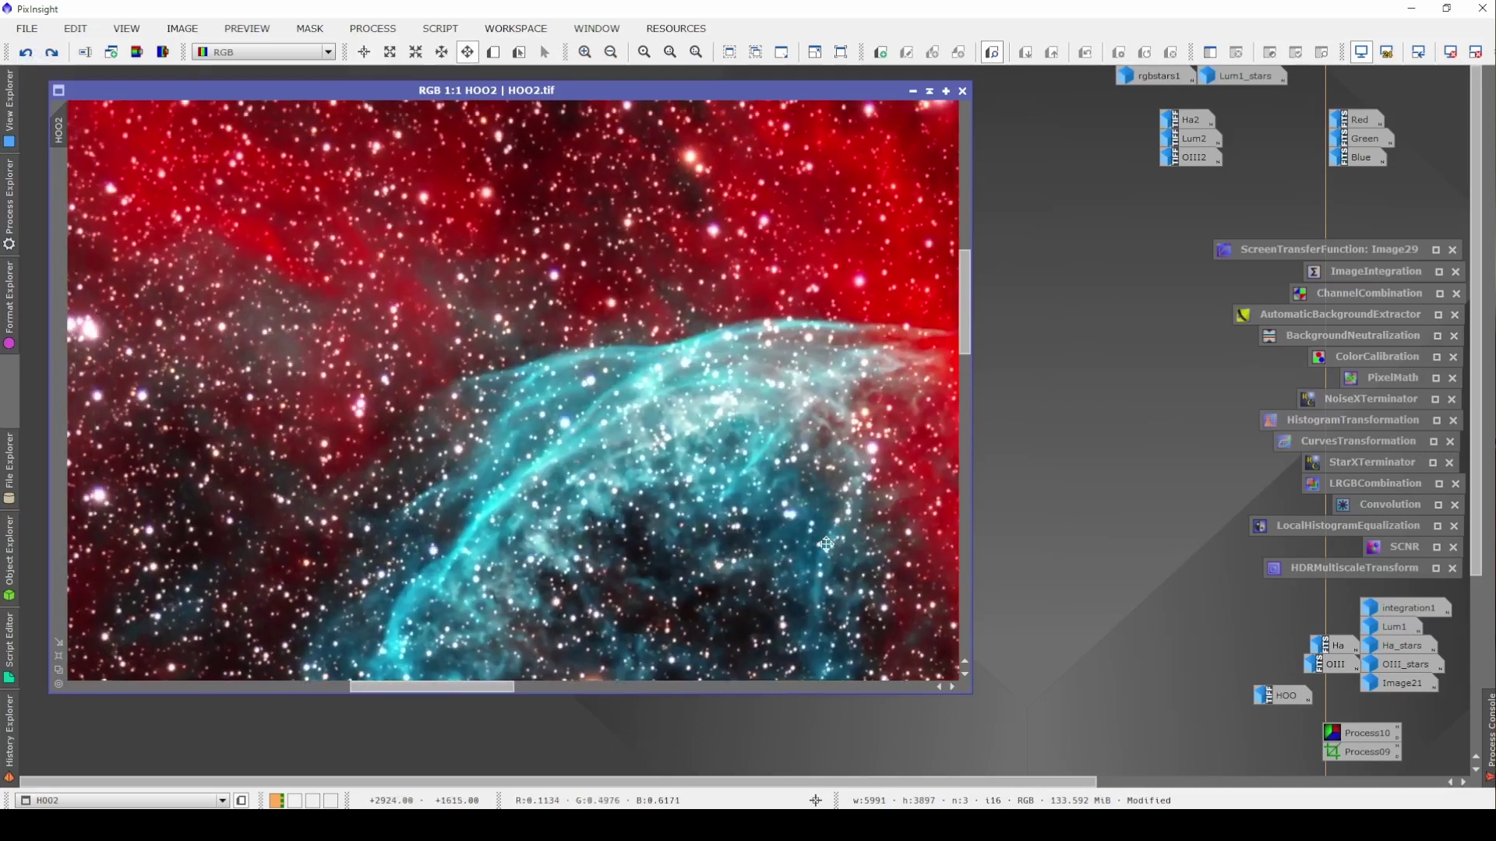
left_click(26, 52)
left_click(53, 53)
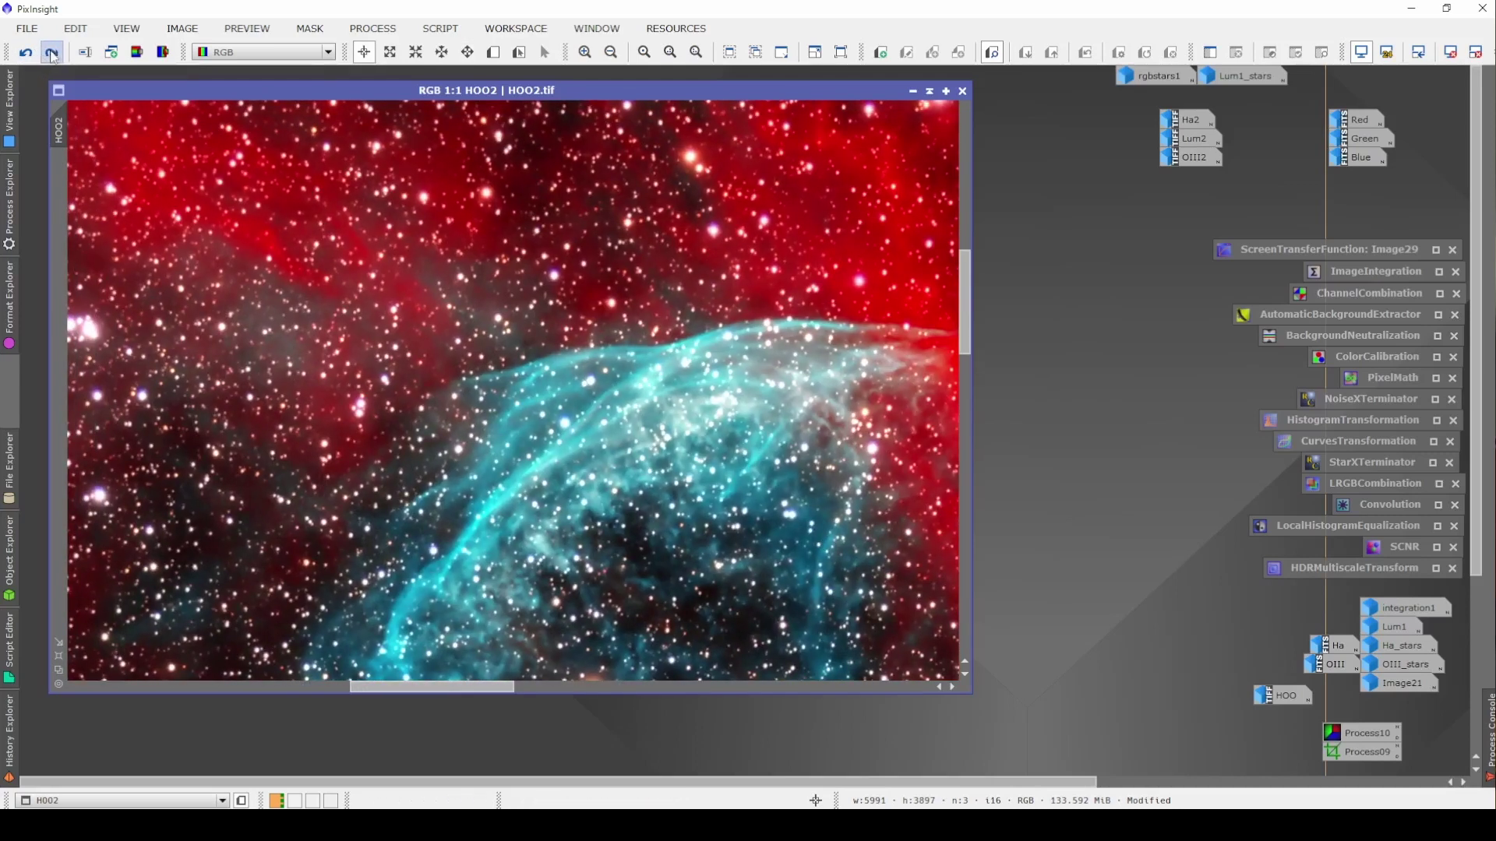
left_click(26, 52)
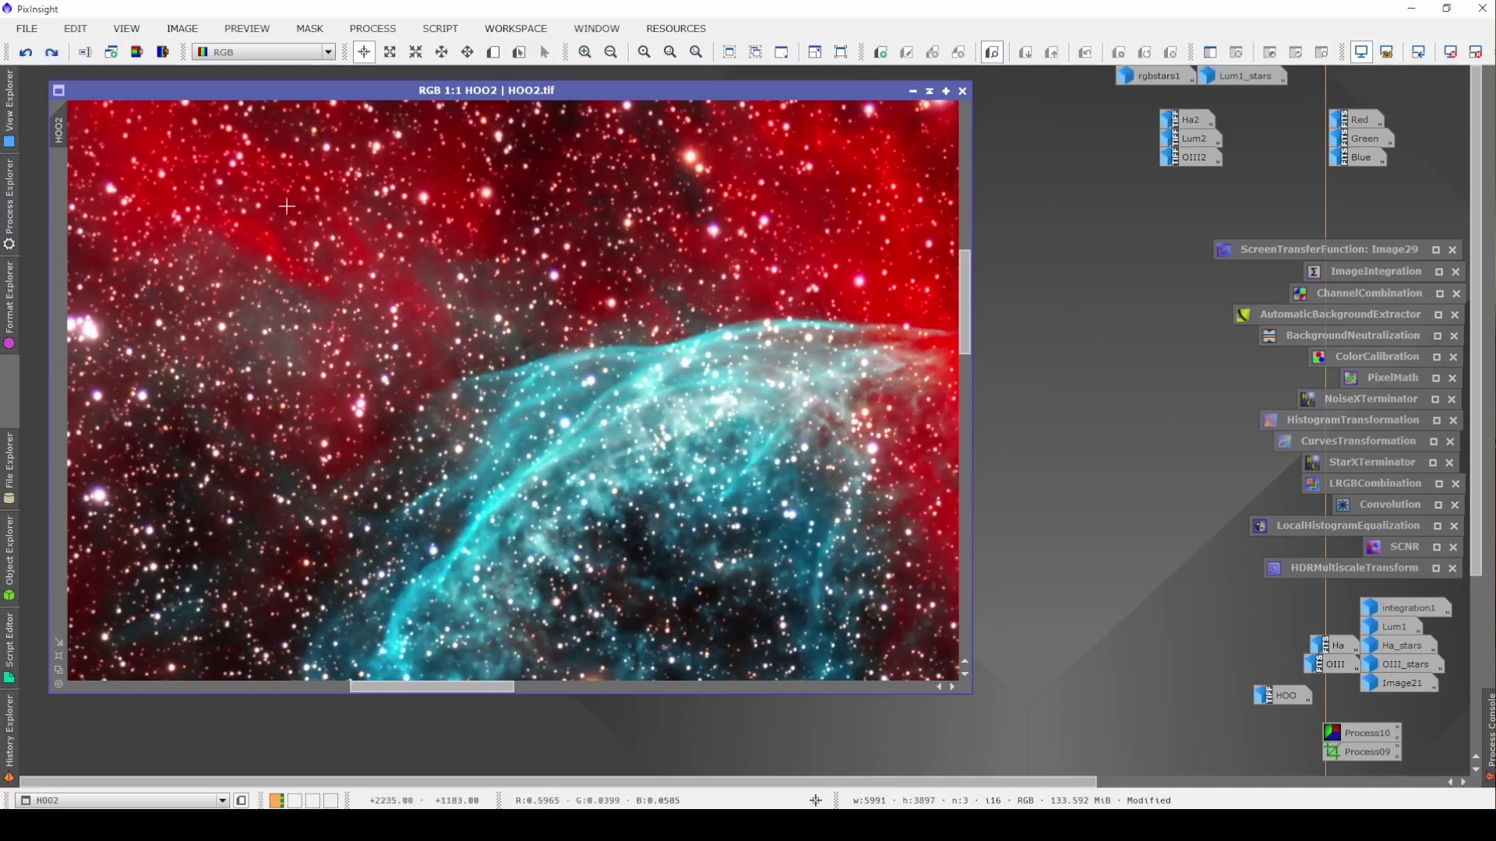
scroll(736, 443, "up", 5)
scroll(736, 443, "down", 10)
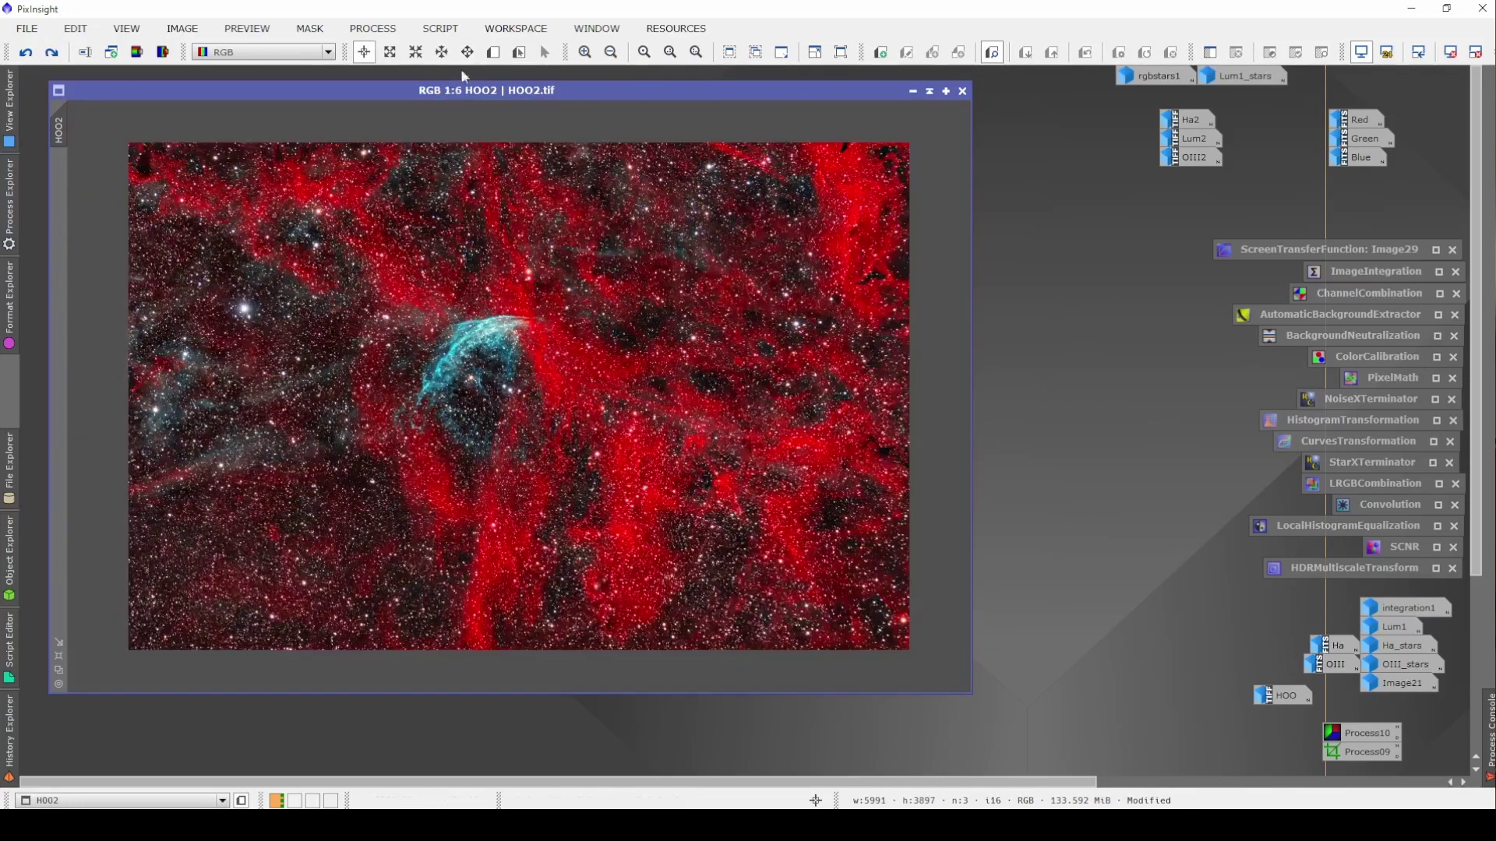
Run the EZ Star Reduction script on HOO2 with a newly created star mask, Morphological Selection mode and 5 iterations.
left_click(440, 29)
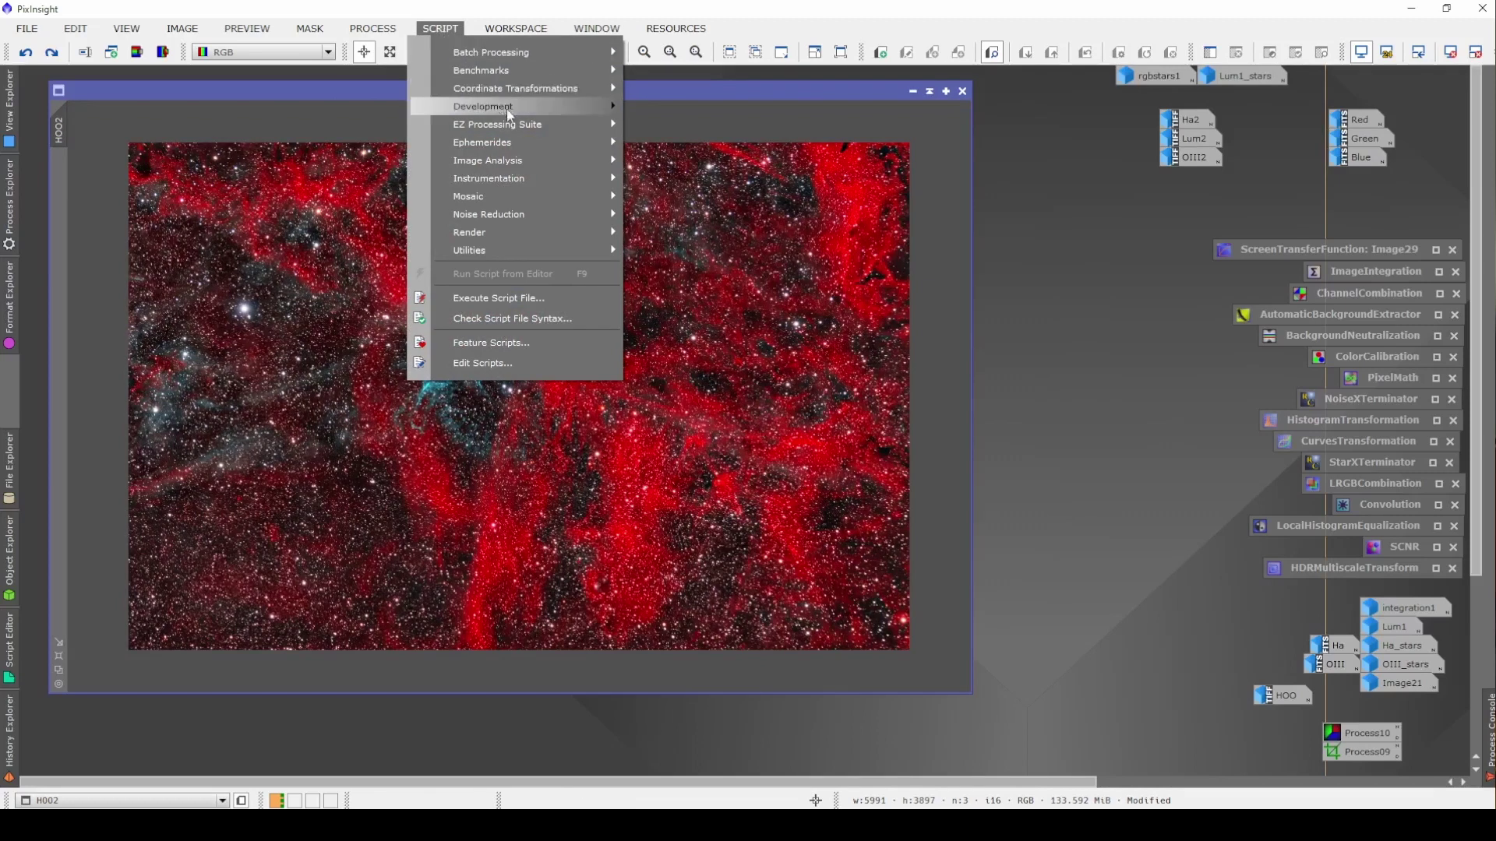
mouse_move(530, 125)
left_click(704, 228)
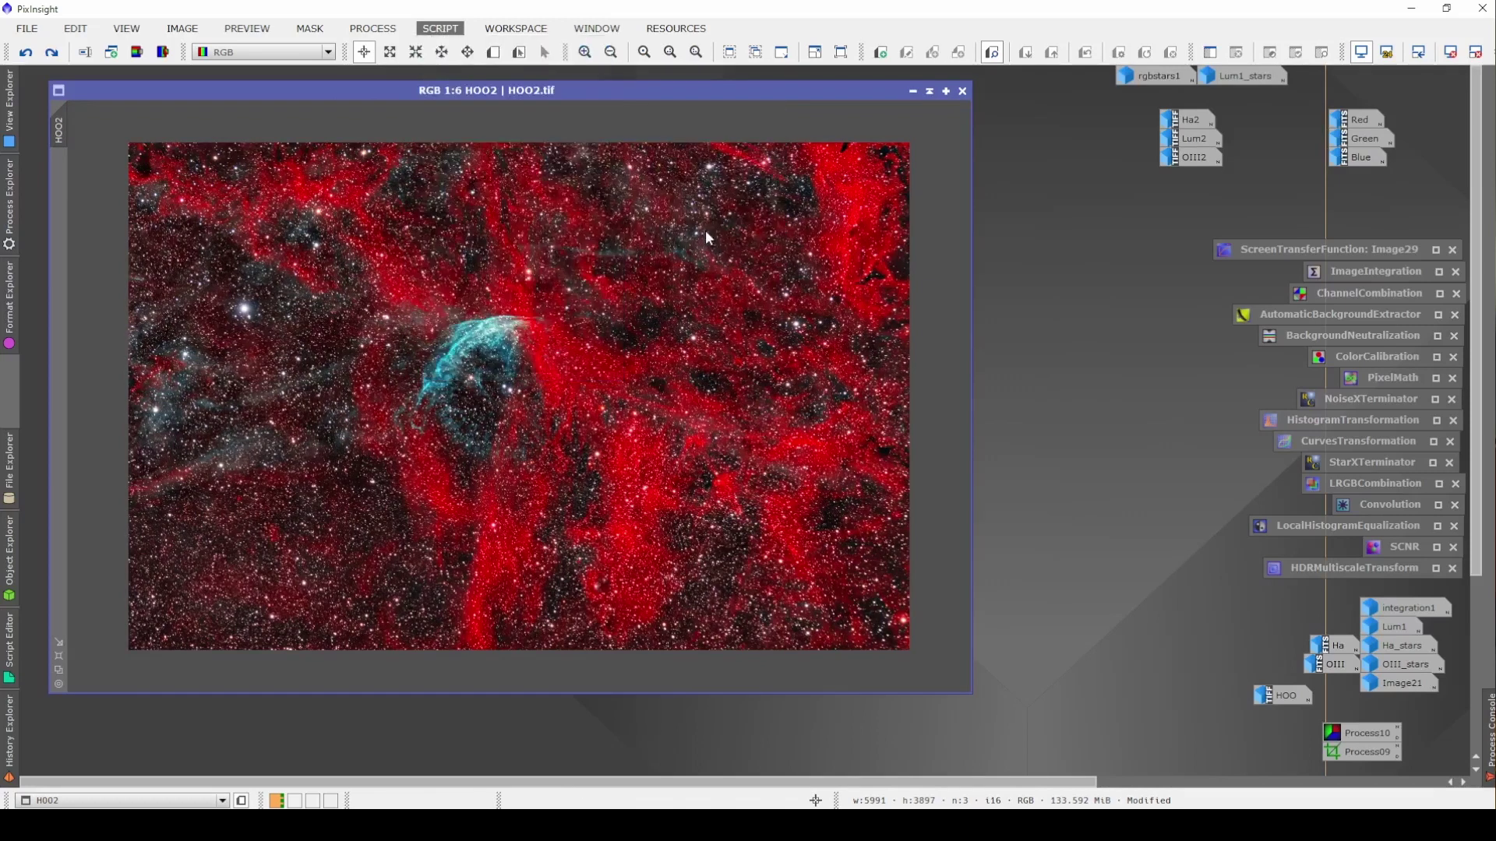
left_click(722, 505)
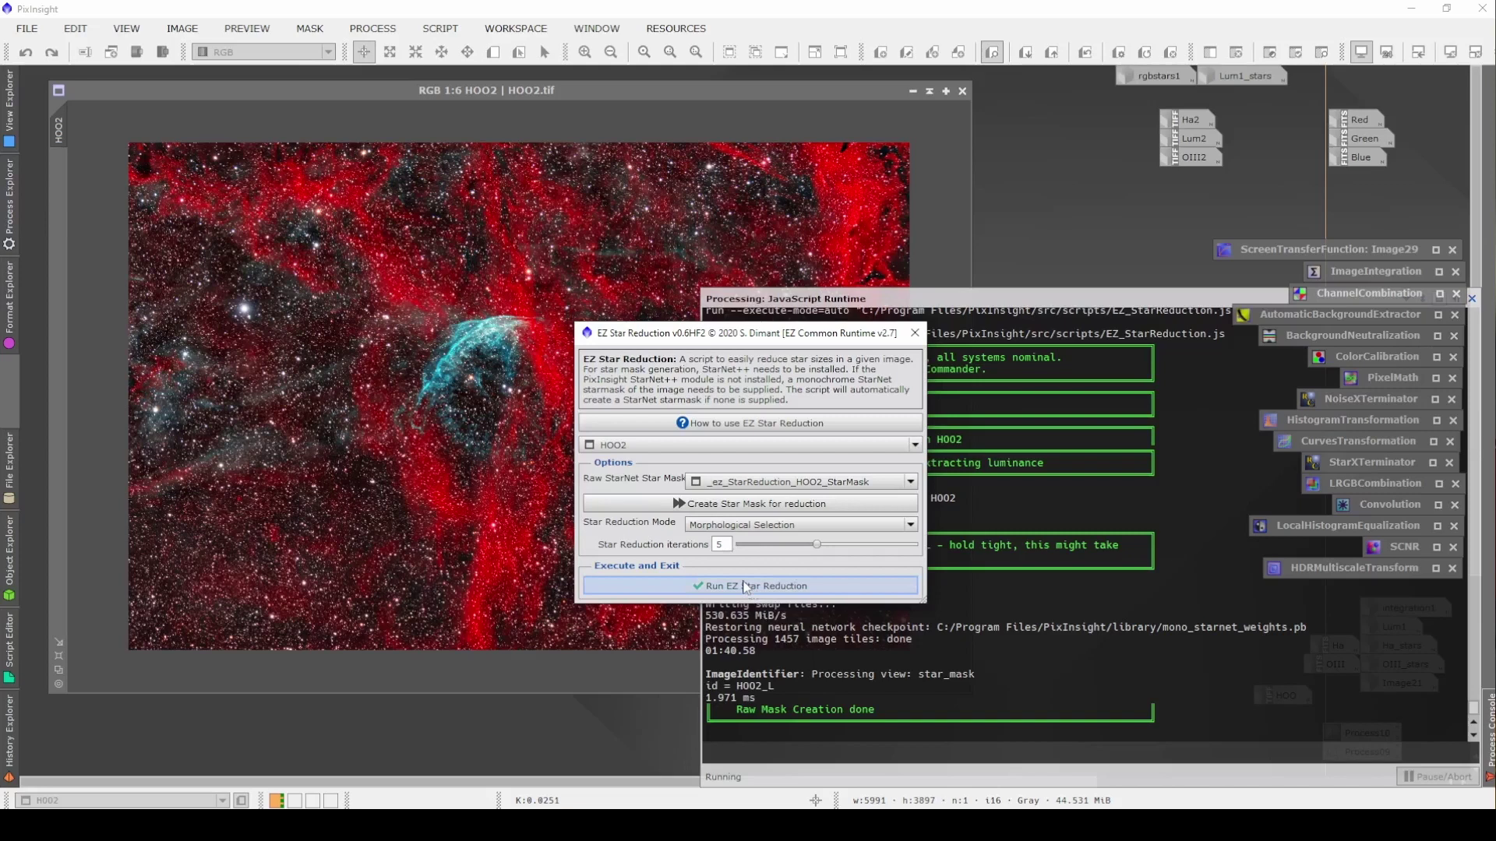
left_click(740, 590)
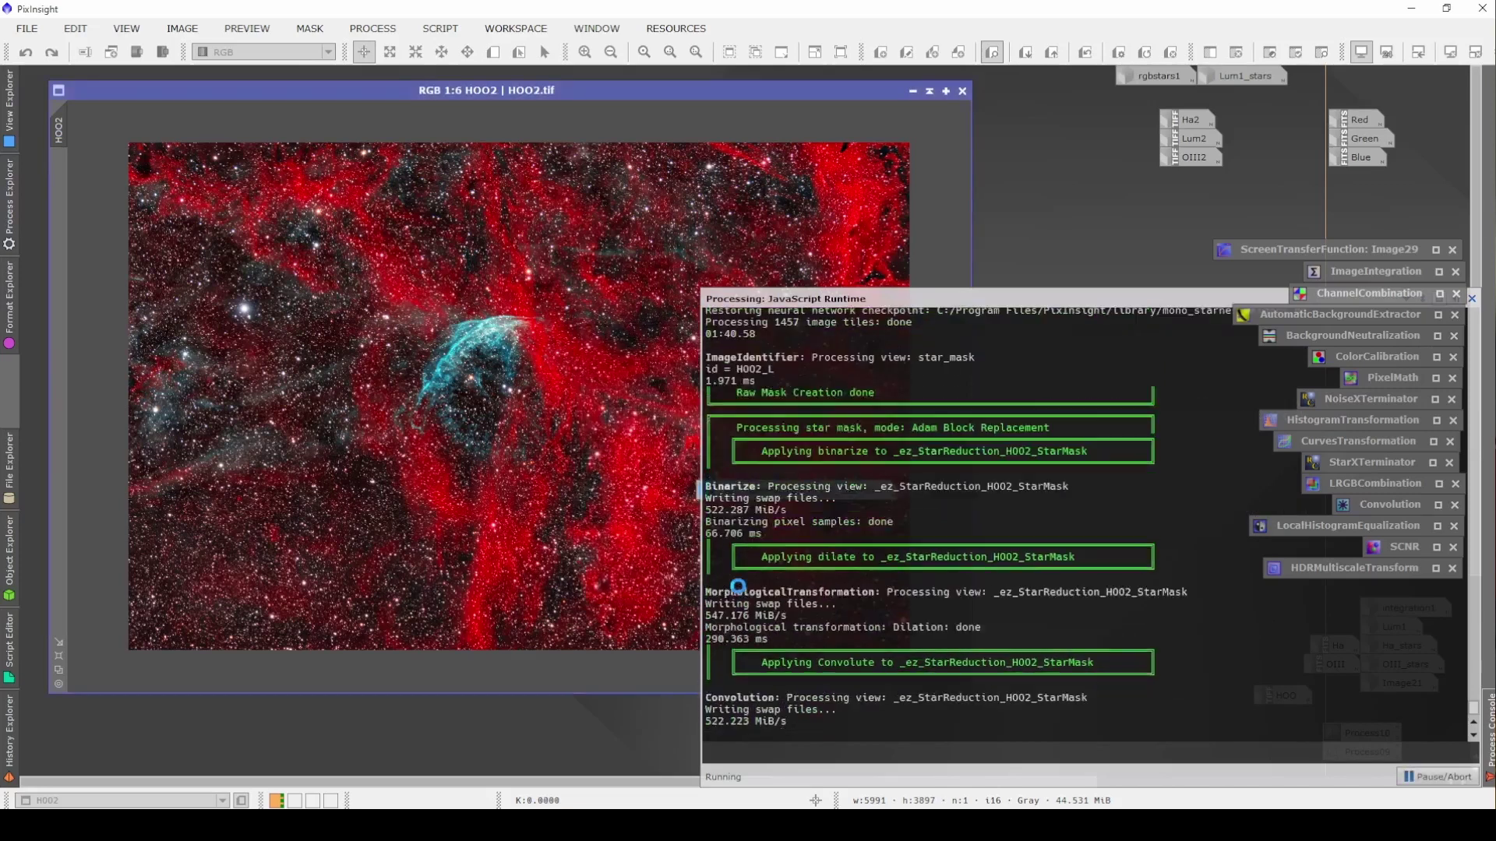
Delete the star mask image left over from EZ Star Reduction, discarding its unsaved data.
right_click(783, 492)
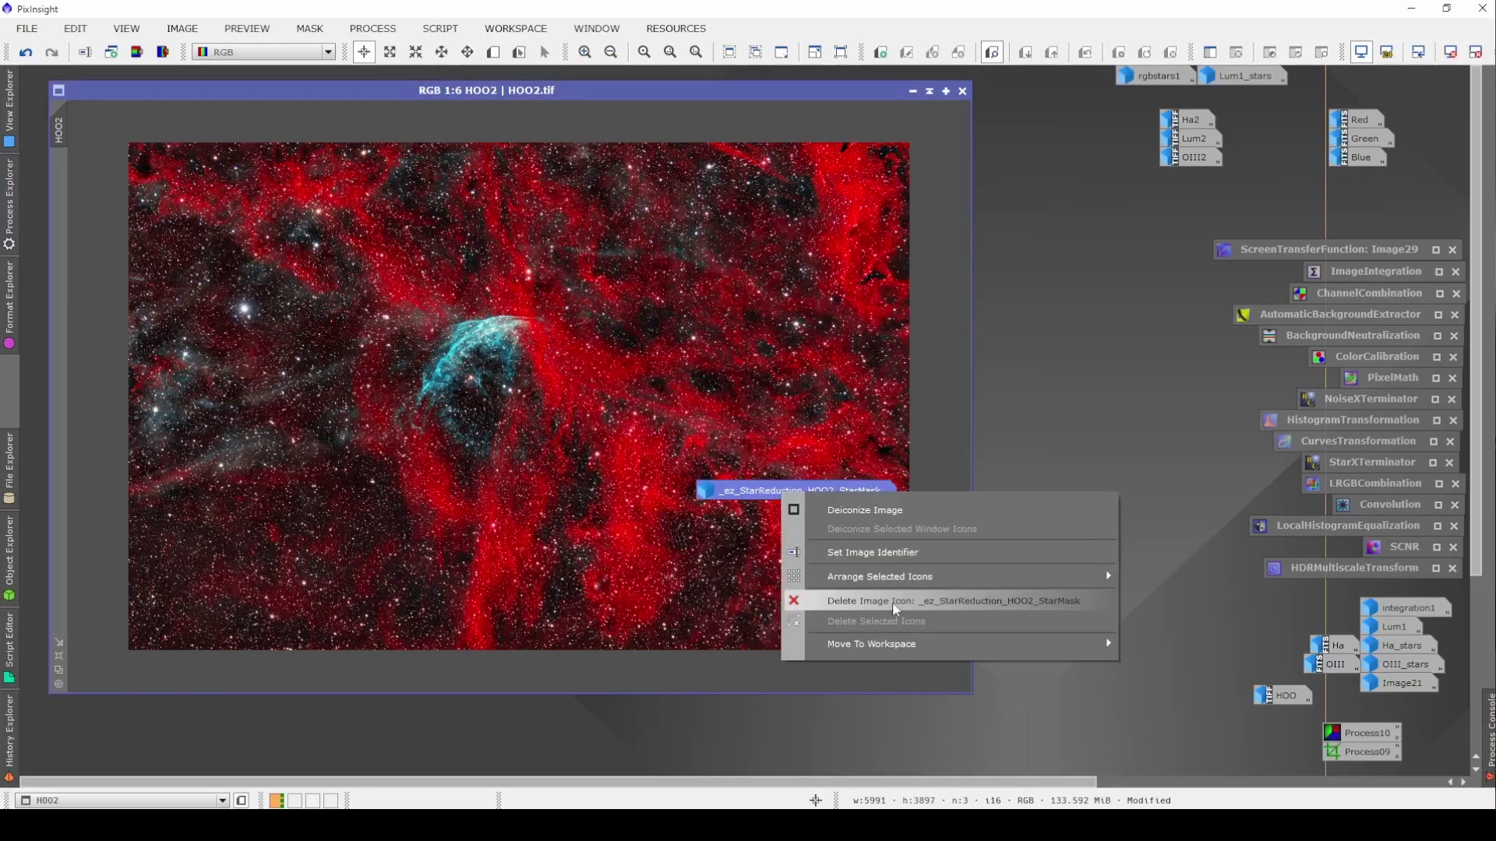
left_click(891, 602)
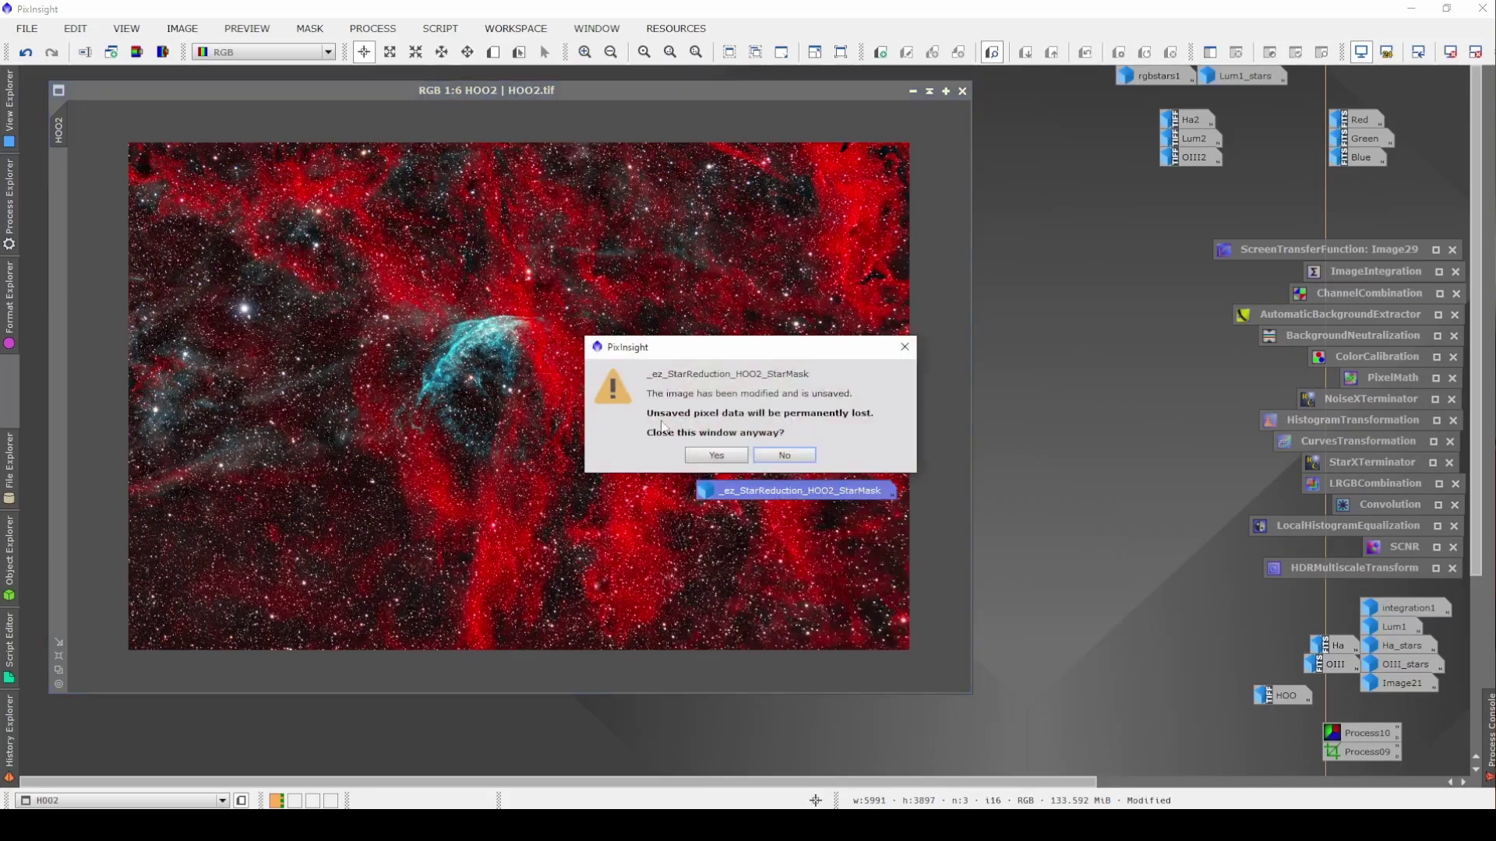
left_click(717, 454)
left_click(717, 454)
Enlarge the HOO2 window and compare the whole image before and after star reduction.
scroll(438, 481, "up", 4)
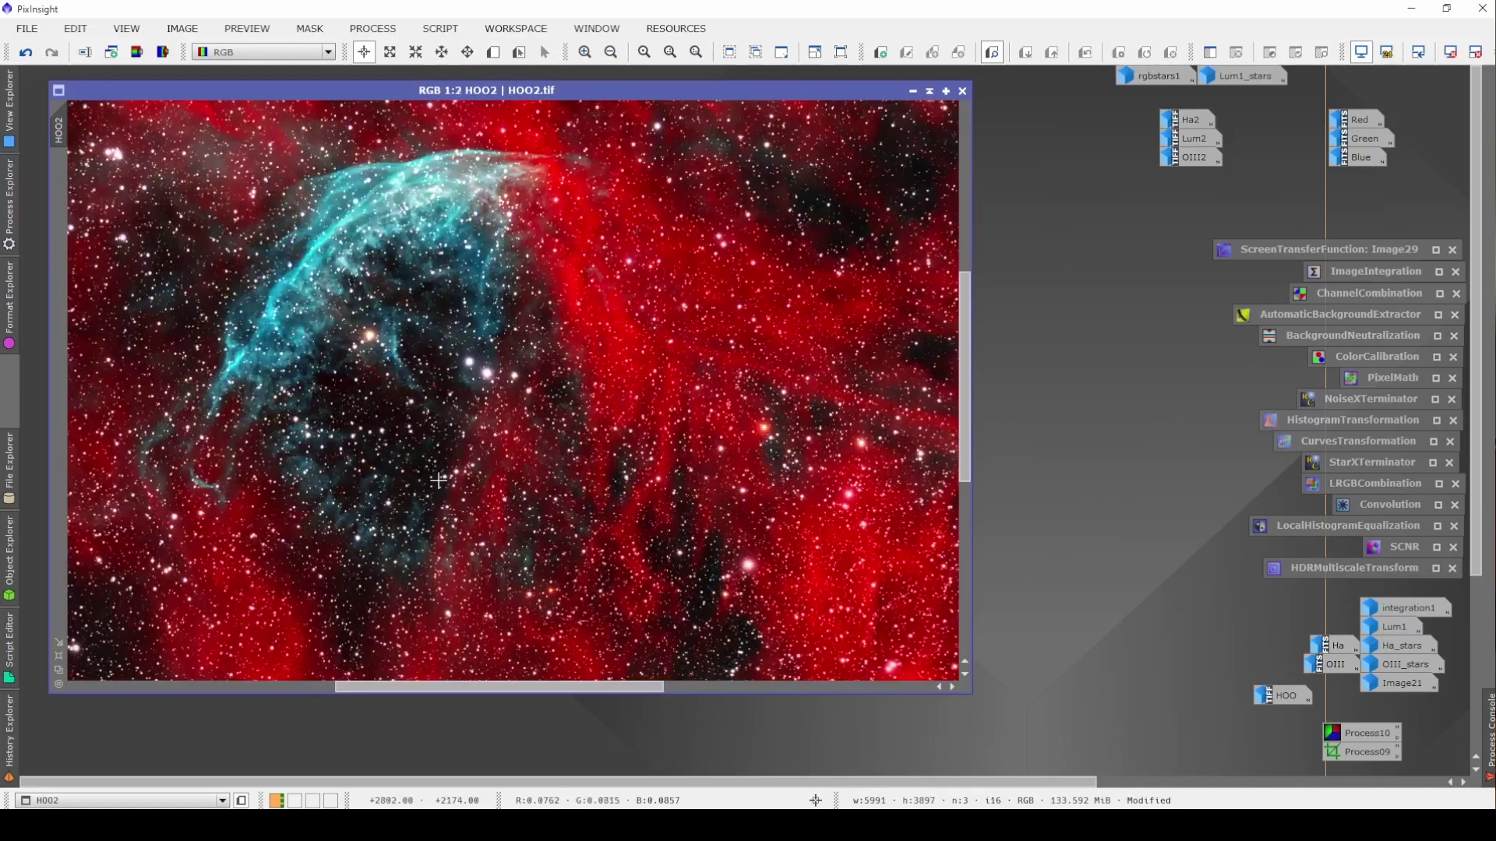
scroll(438, 480, "down", 4)
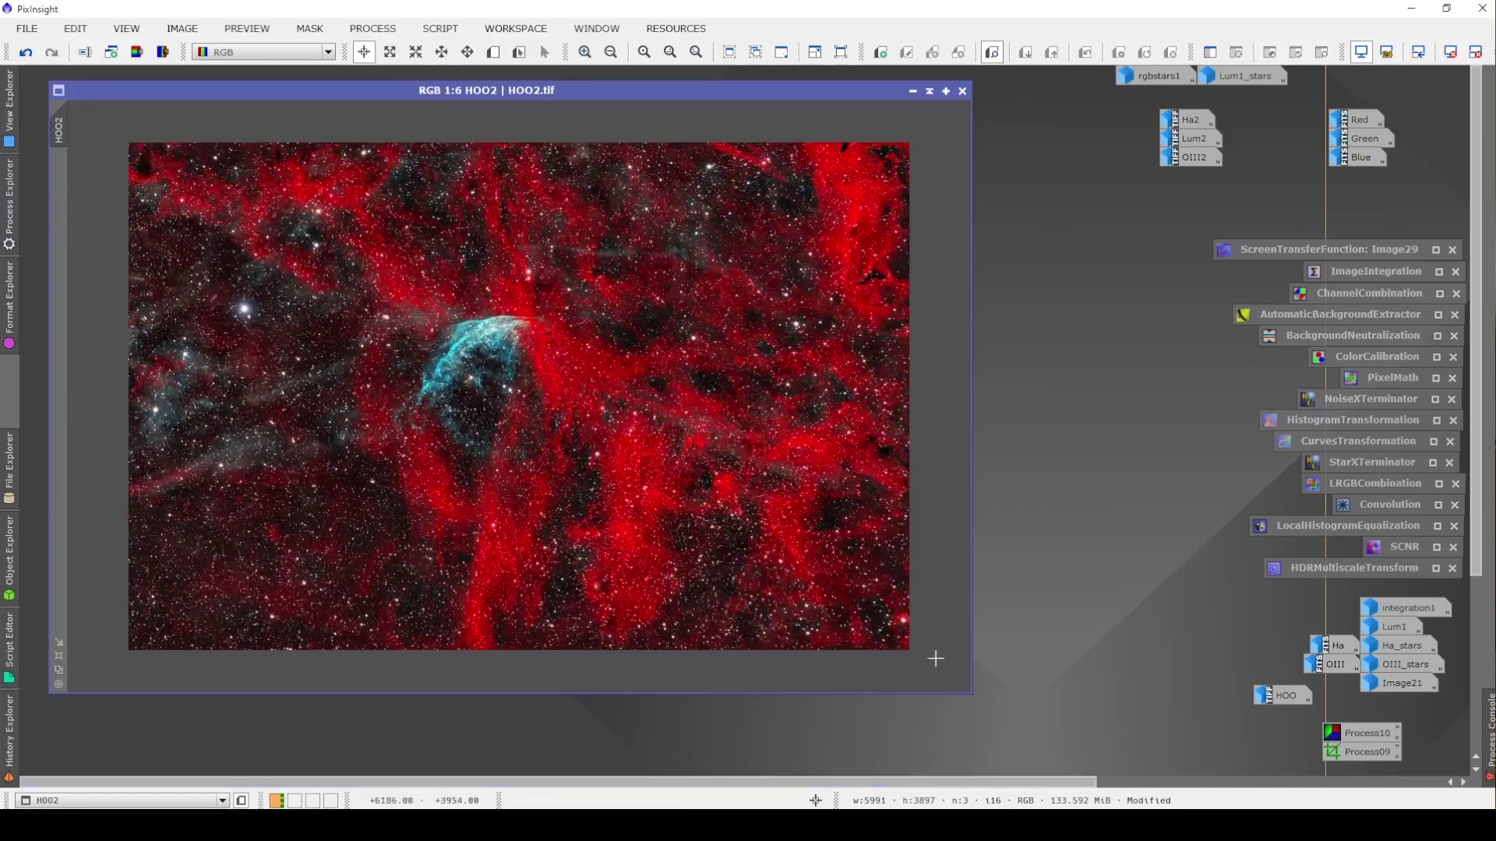
left_click_drag(969, 691, 1033, 765)
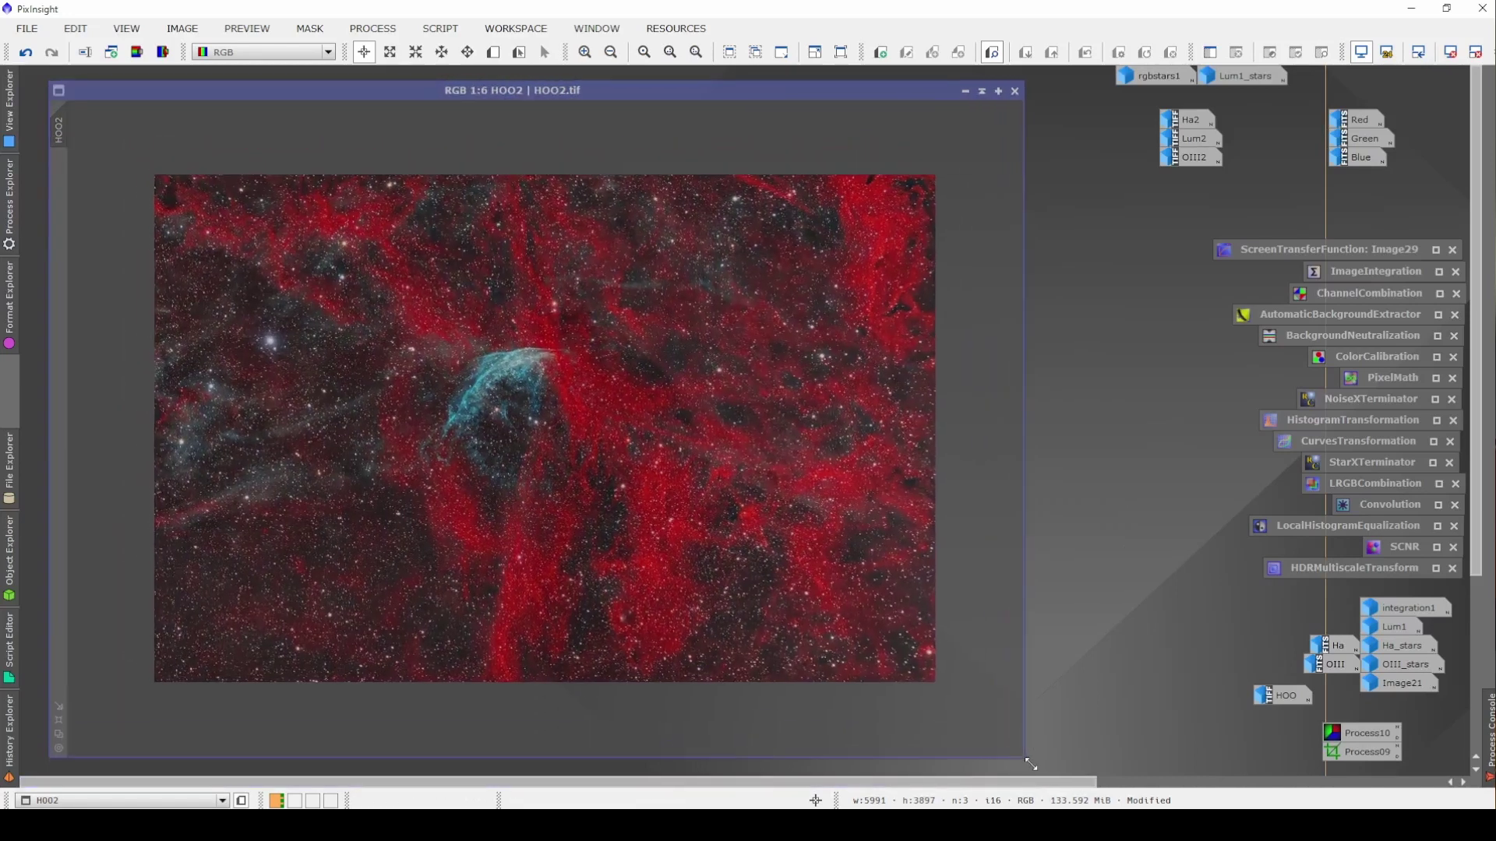
left_click(26, 53)
left_click(51, 53)
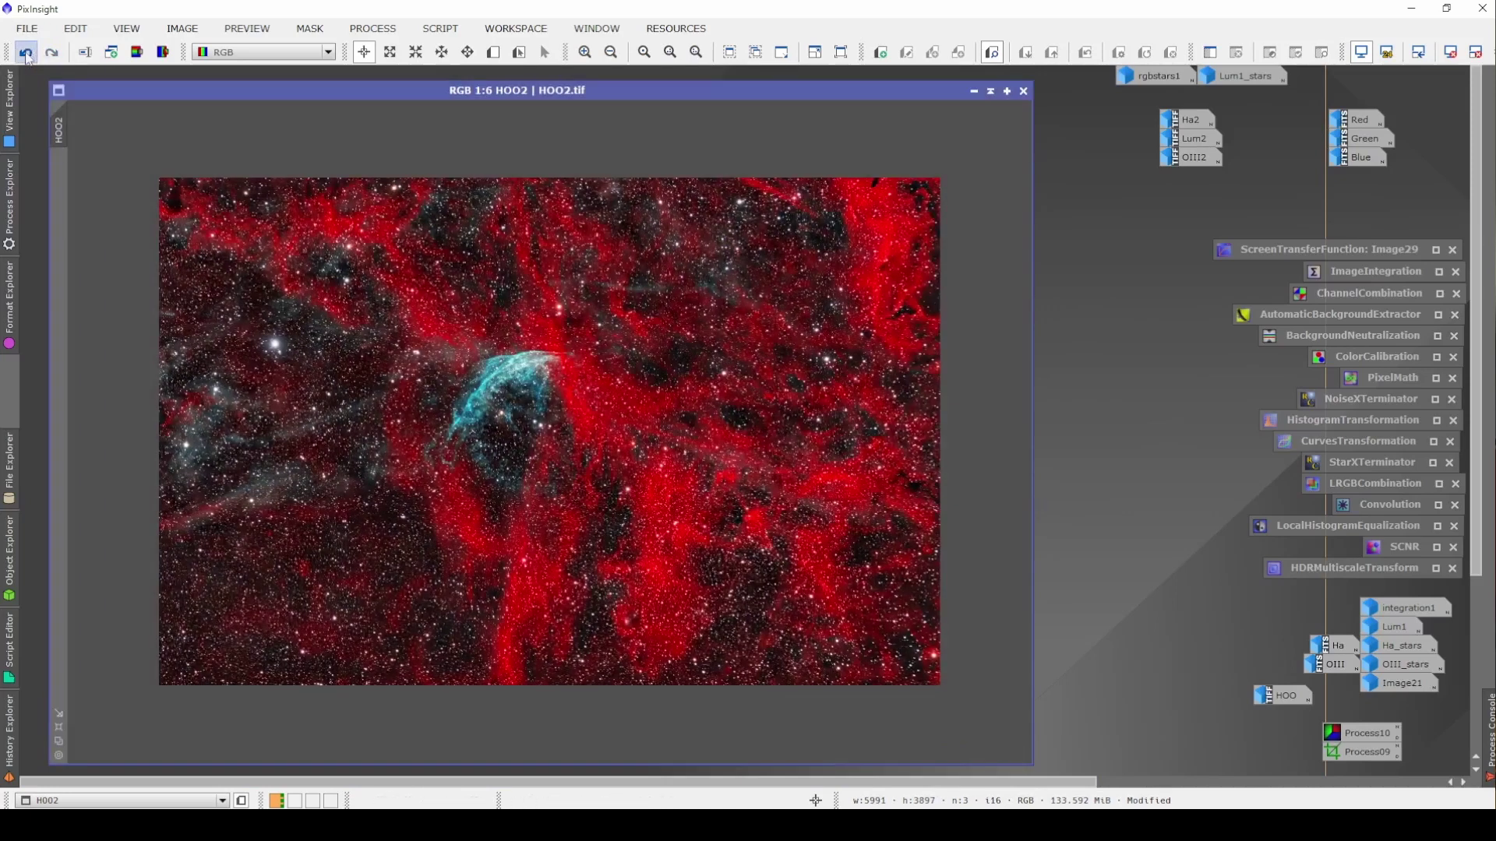
left_click(27, 54)
left_click(52, 53)
left_click(29, 57)
left_click(51, 53)
left_click(28, 62)
left_click(53, 54)
Examine the stars inside the cyan nebula shell close up, comparing them with and without star reduction.
scroll(441, 399, "up", 6)
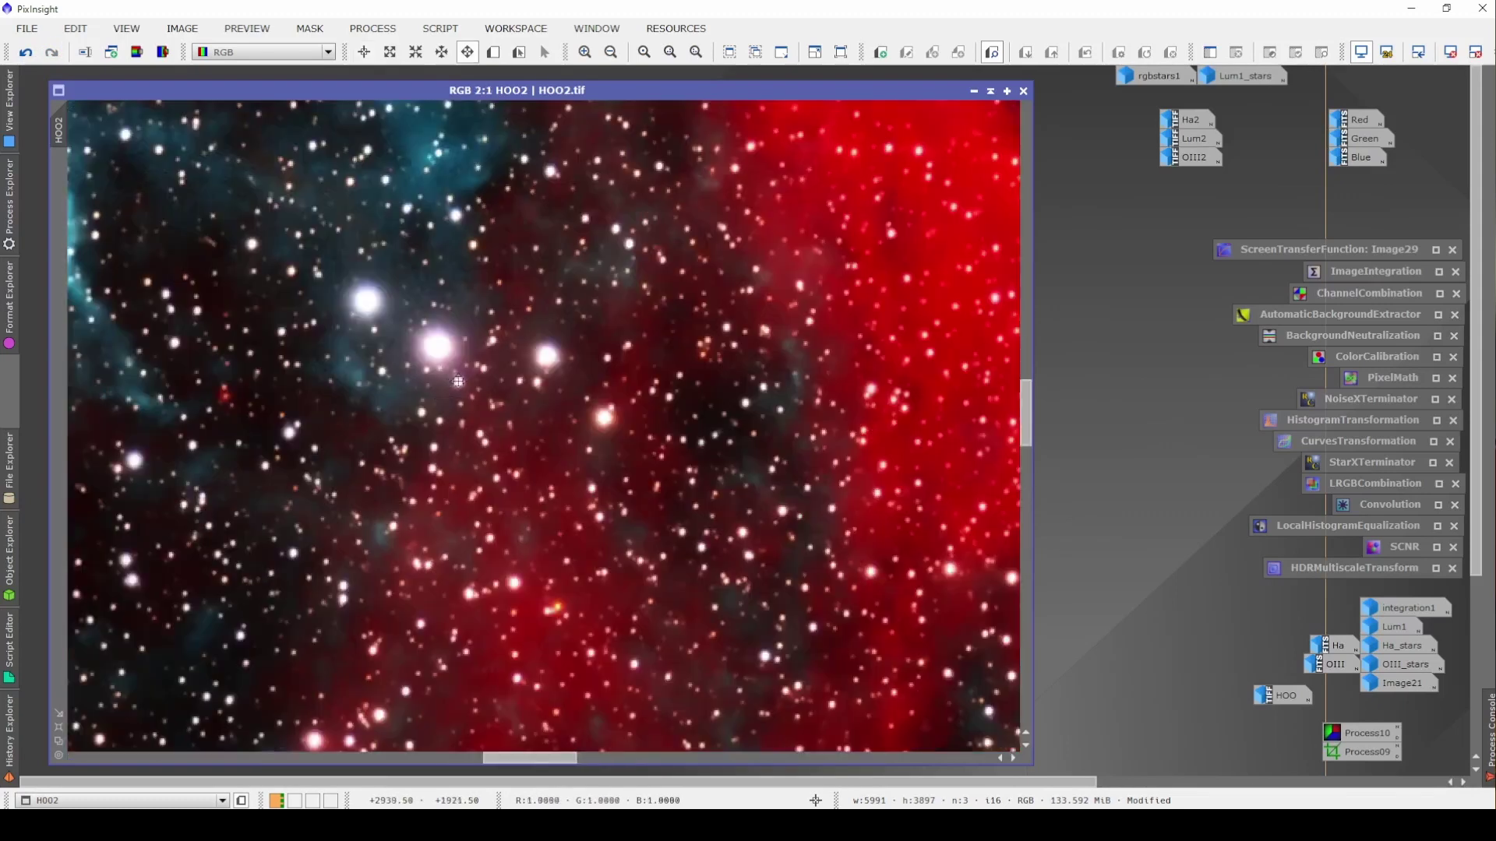
scroll(459, 382, "down", 1)
left_click_drag(461, 374, 588, 452)
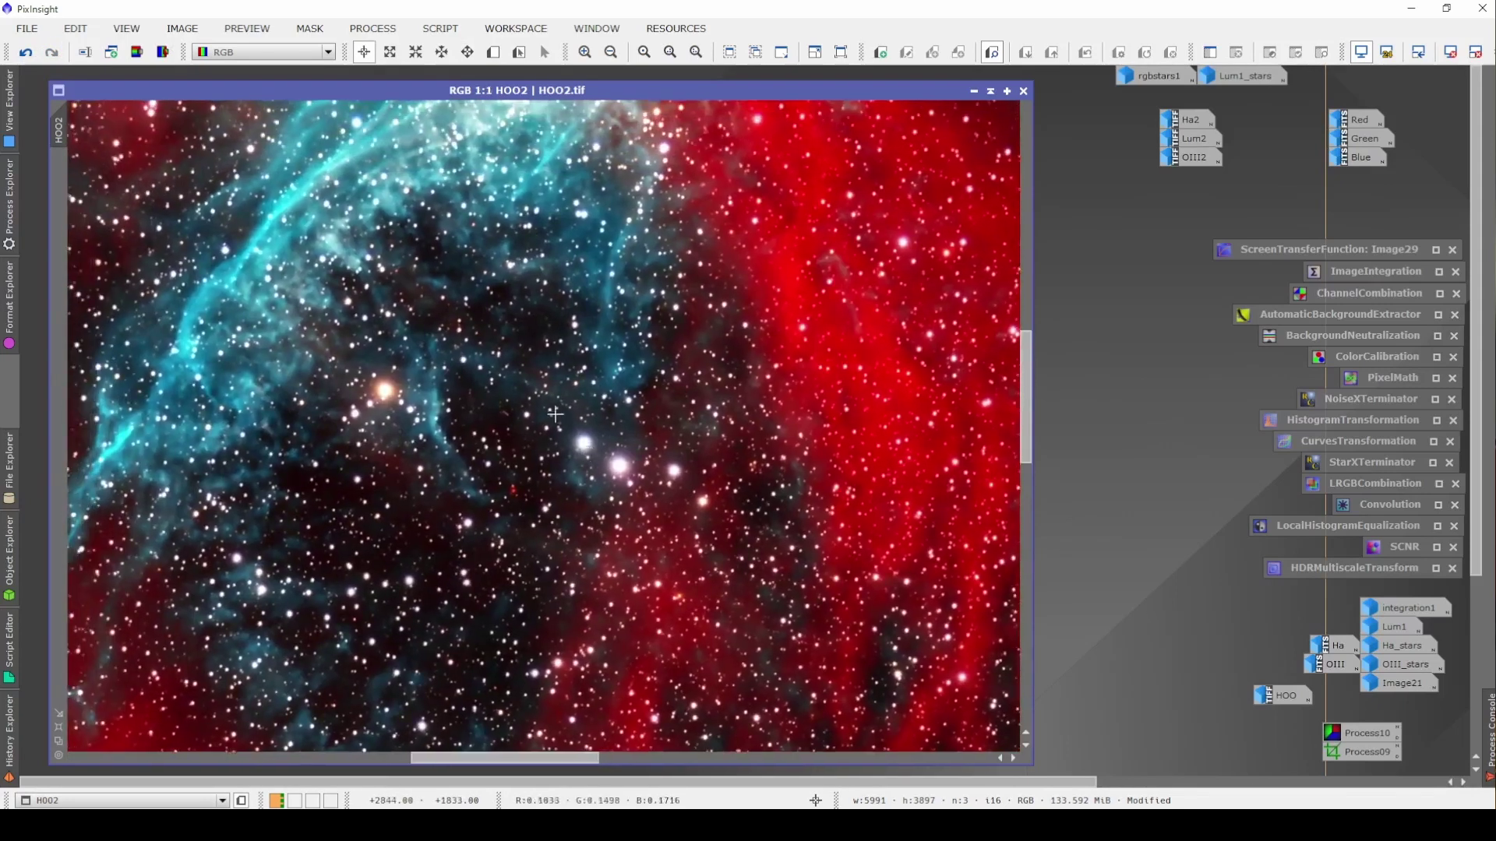
left_click(27, 52)
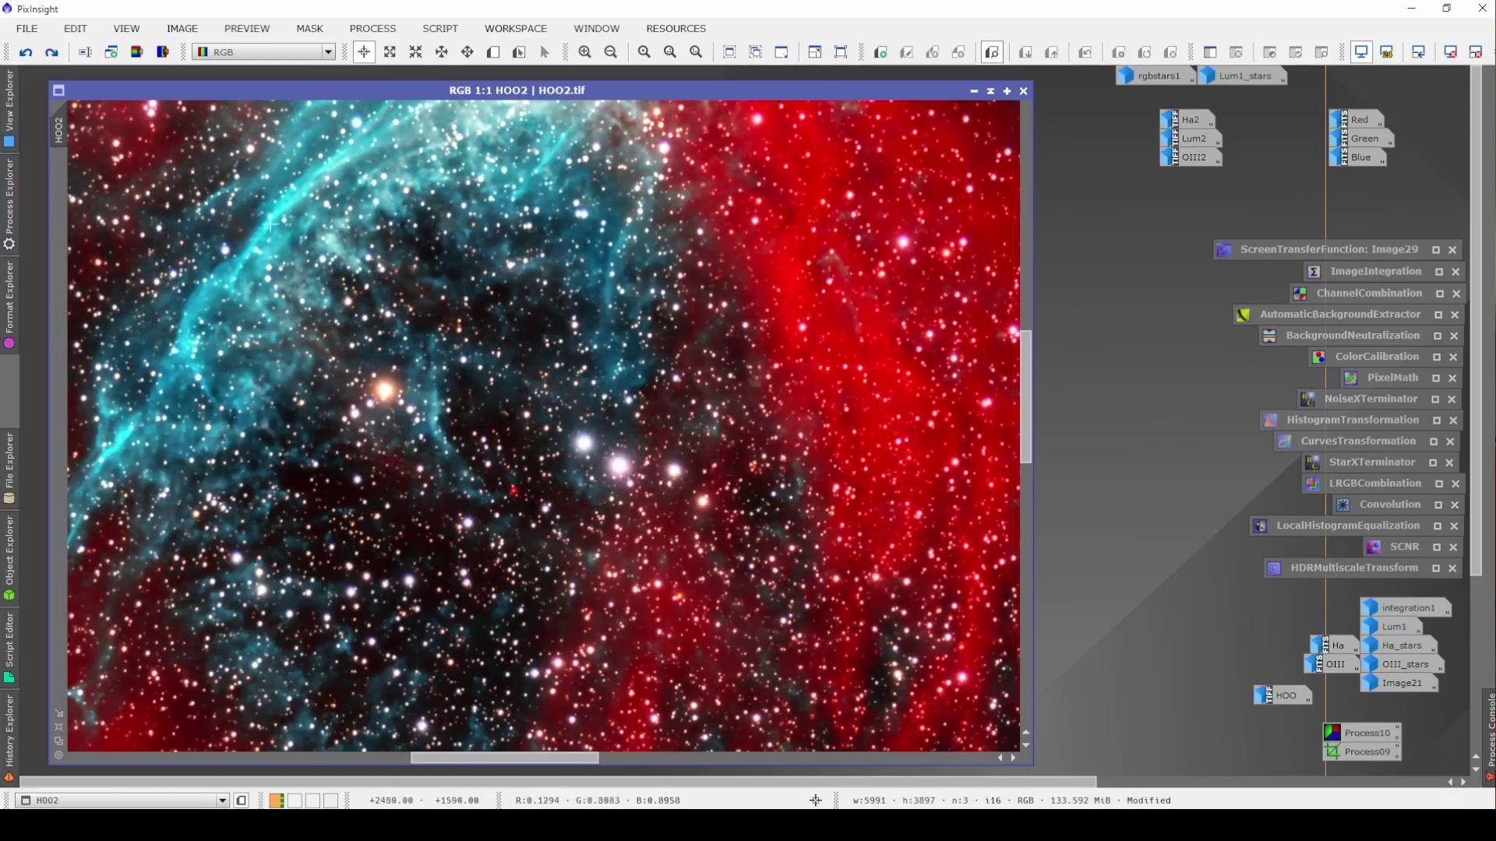
left_click(51, 52)
left_click(24, 56)
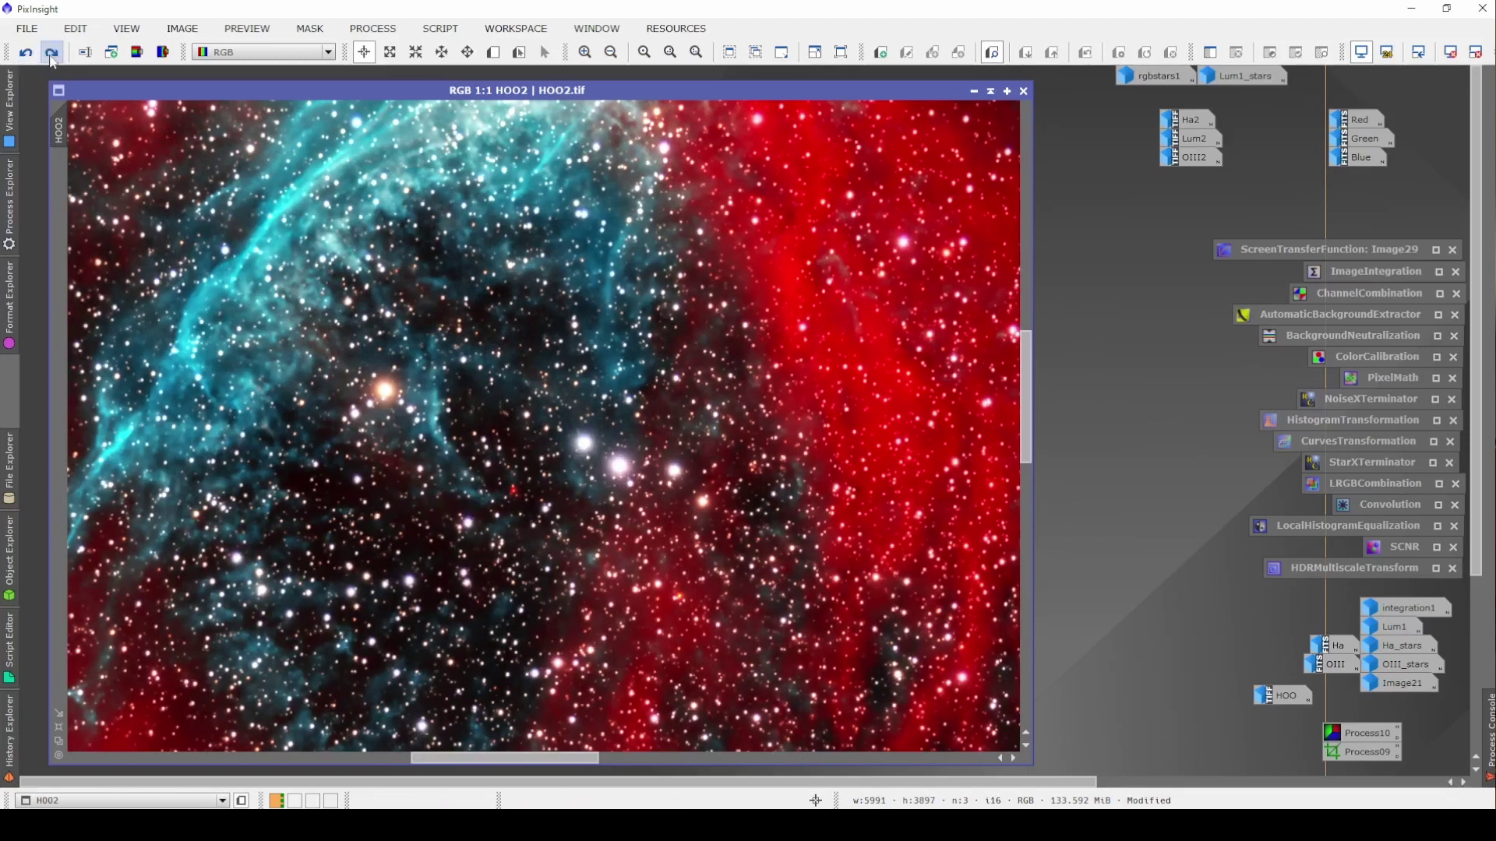
left_click(53, 55)
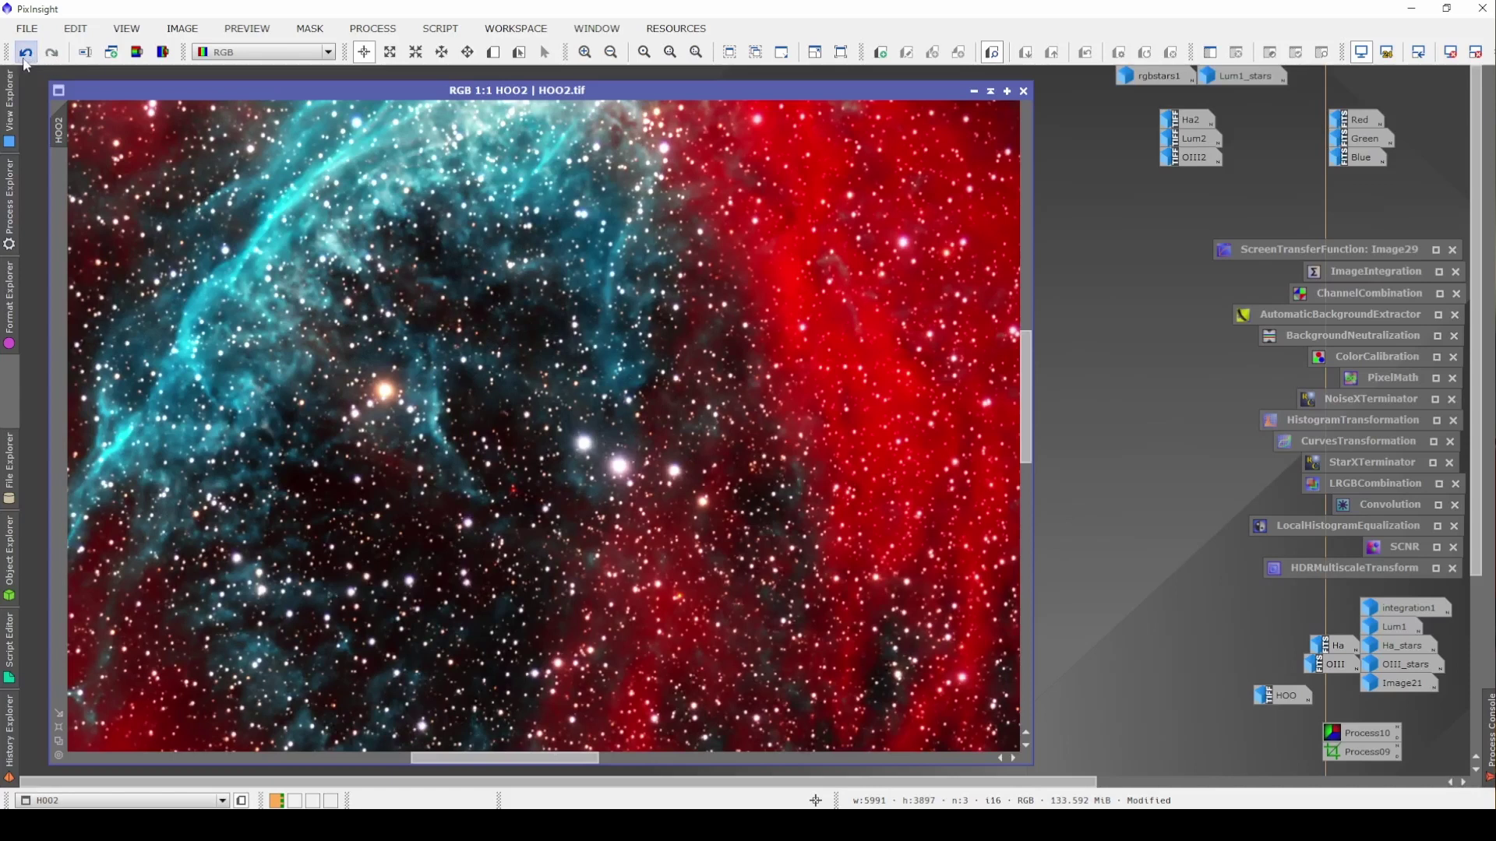
left_click(27, 58)
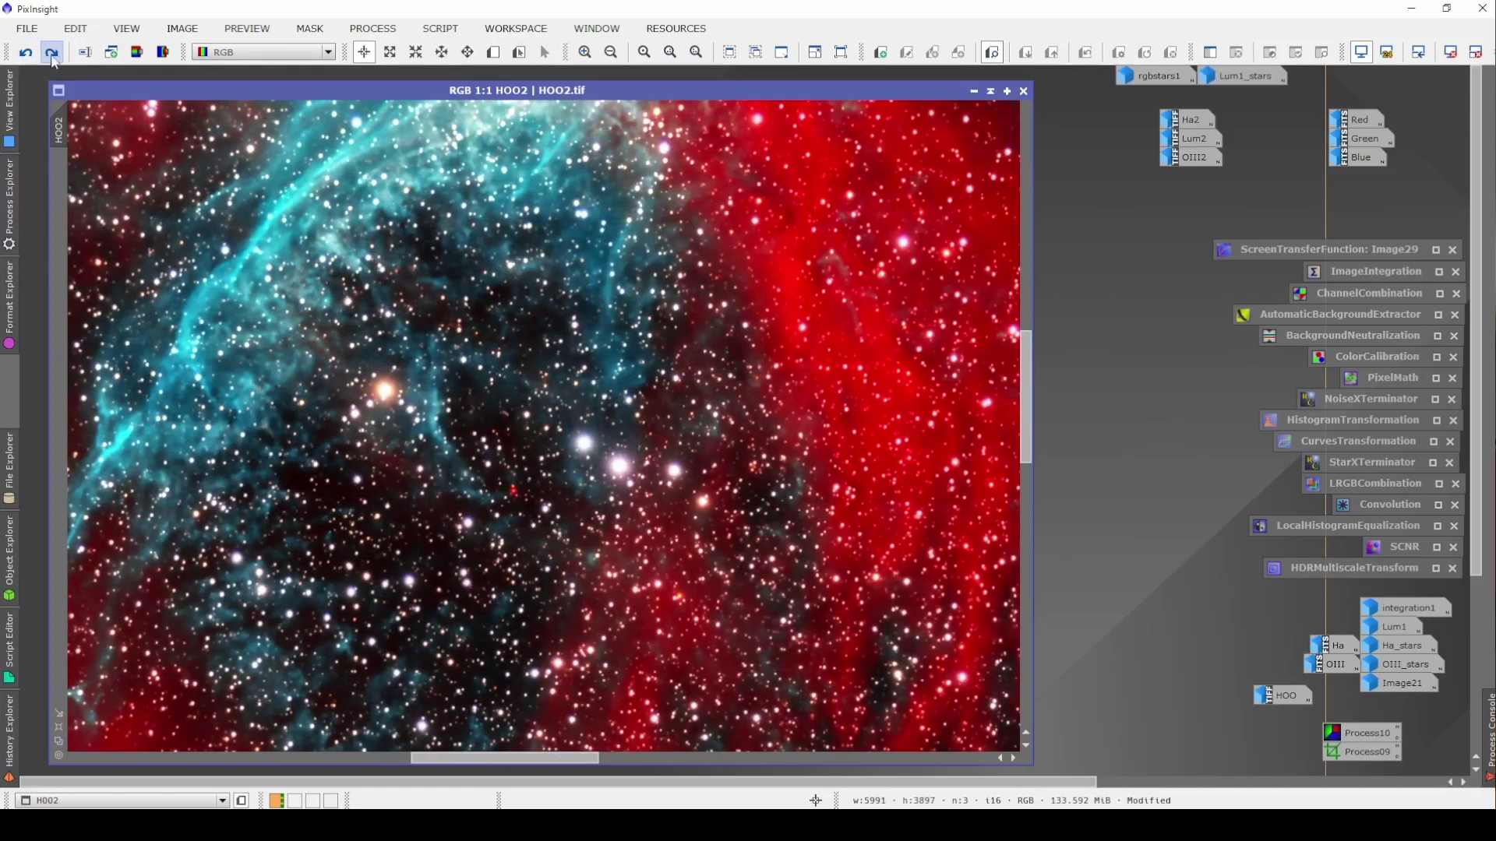
left_click(53, 55)
left_click(24, 56)
left_click(53, 54)
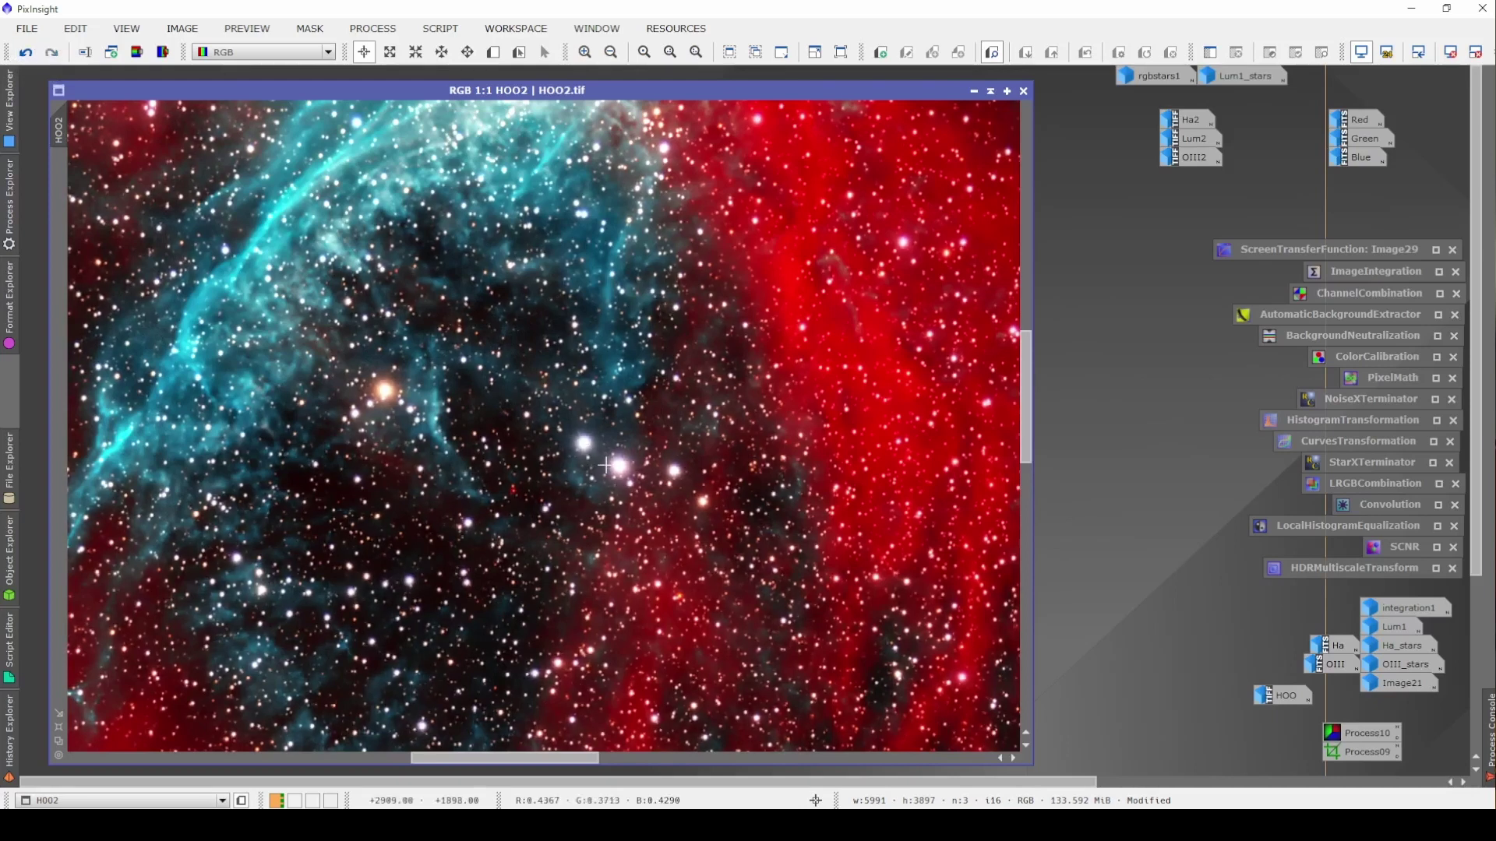
scroll(605, 466, "up", 2)
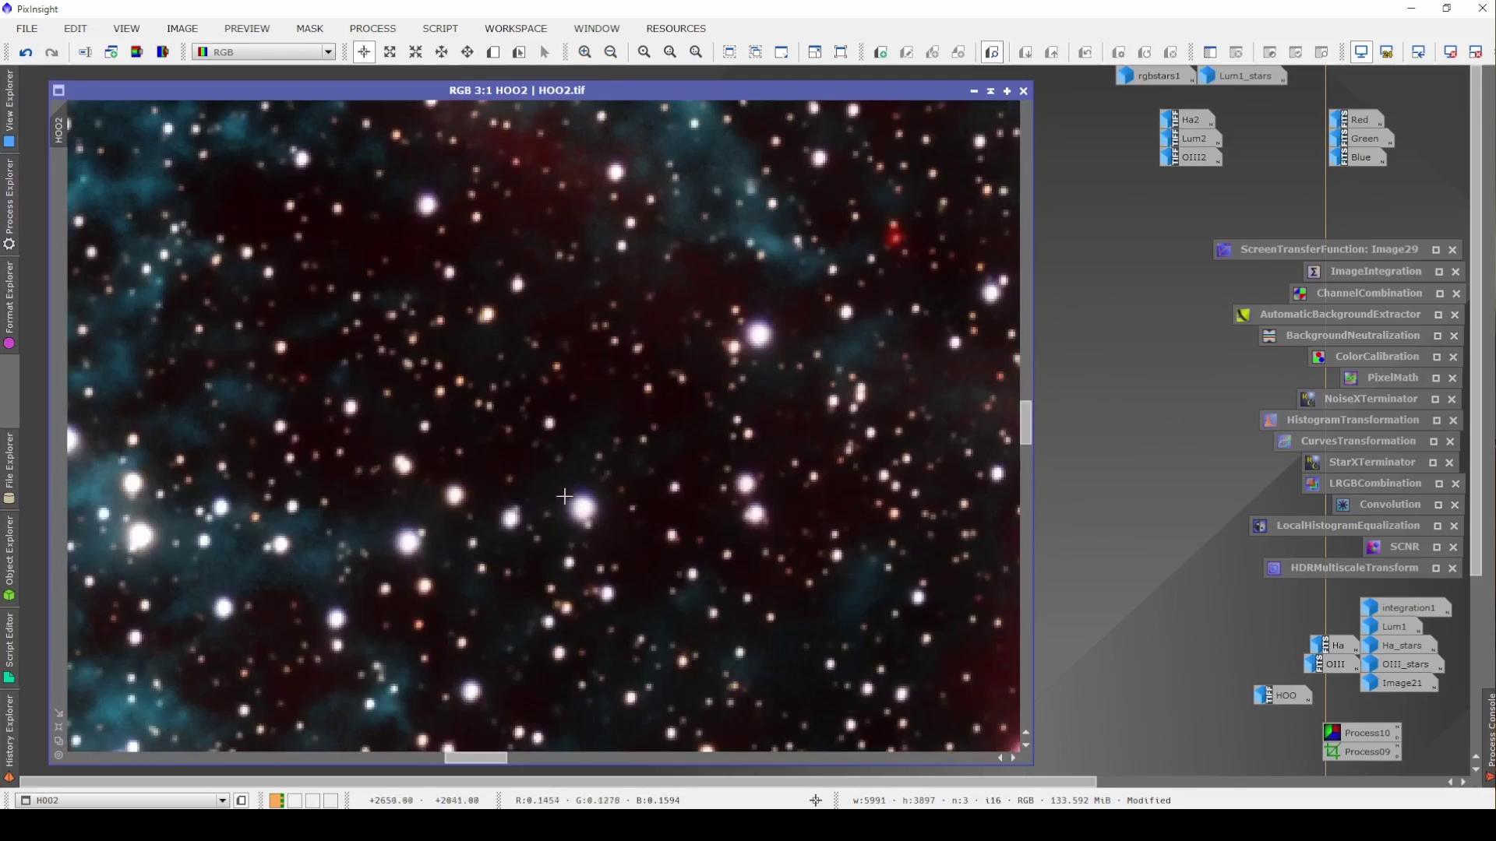
Examine a bright star and its neighbours at pixel level with and without star reduction, and review the whole image again.
scroll(564, 496, "up", 7)
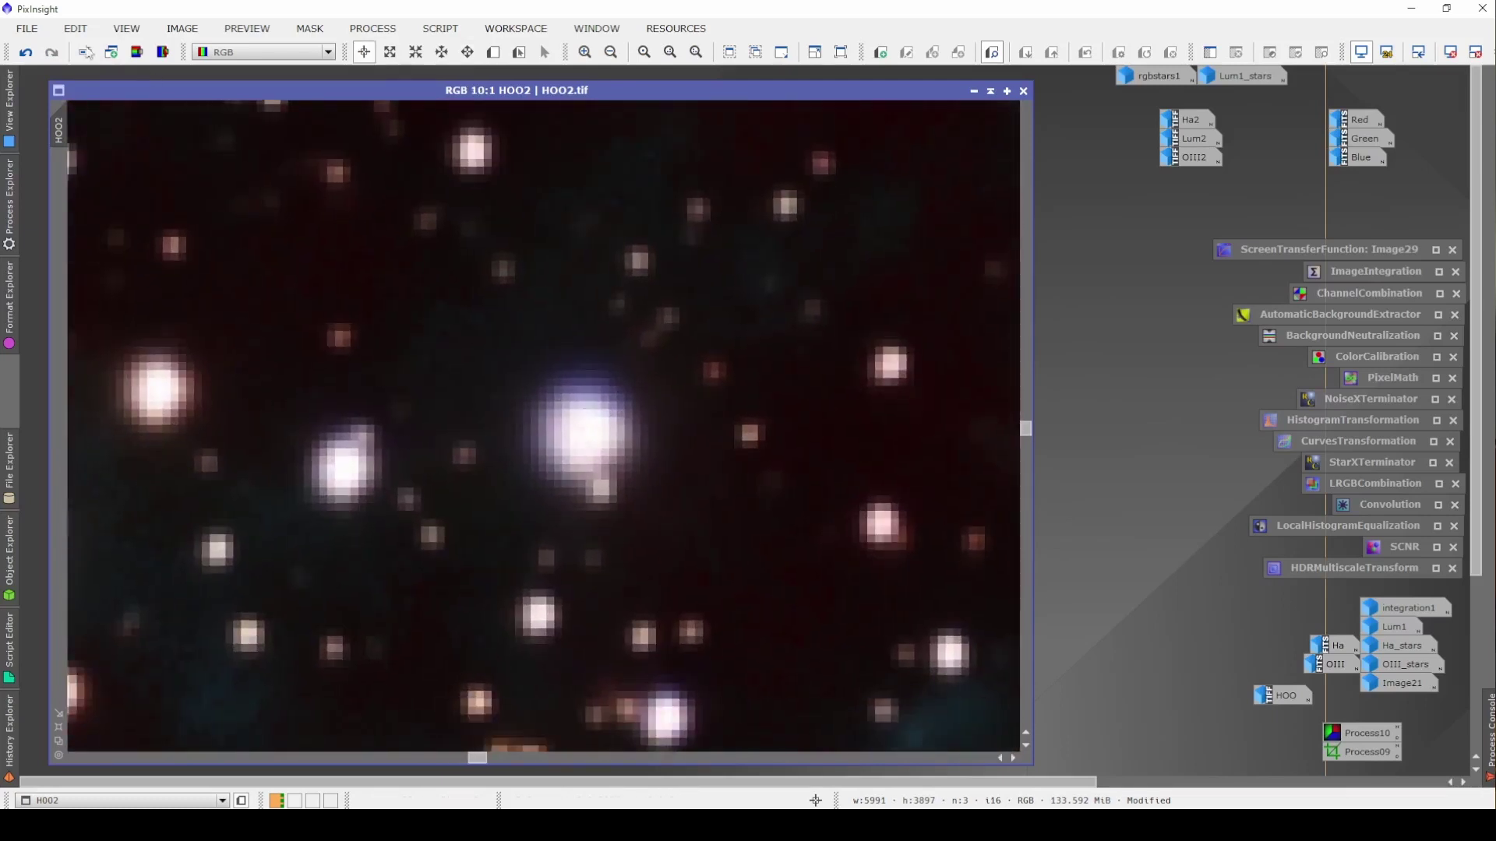
left_click(52, 52)
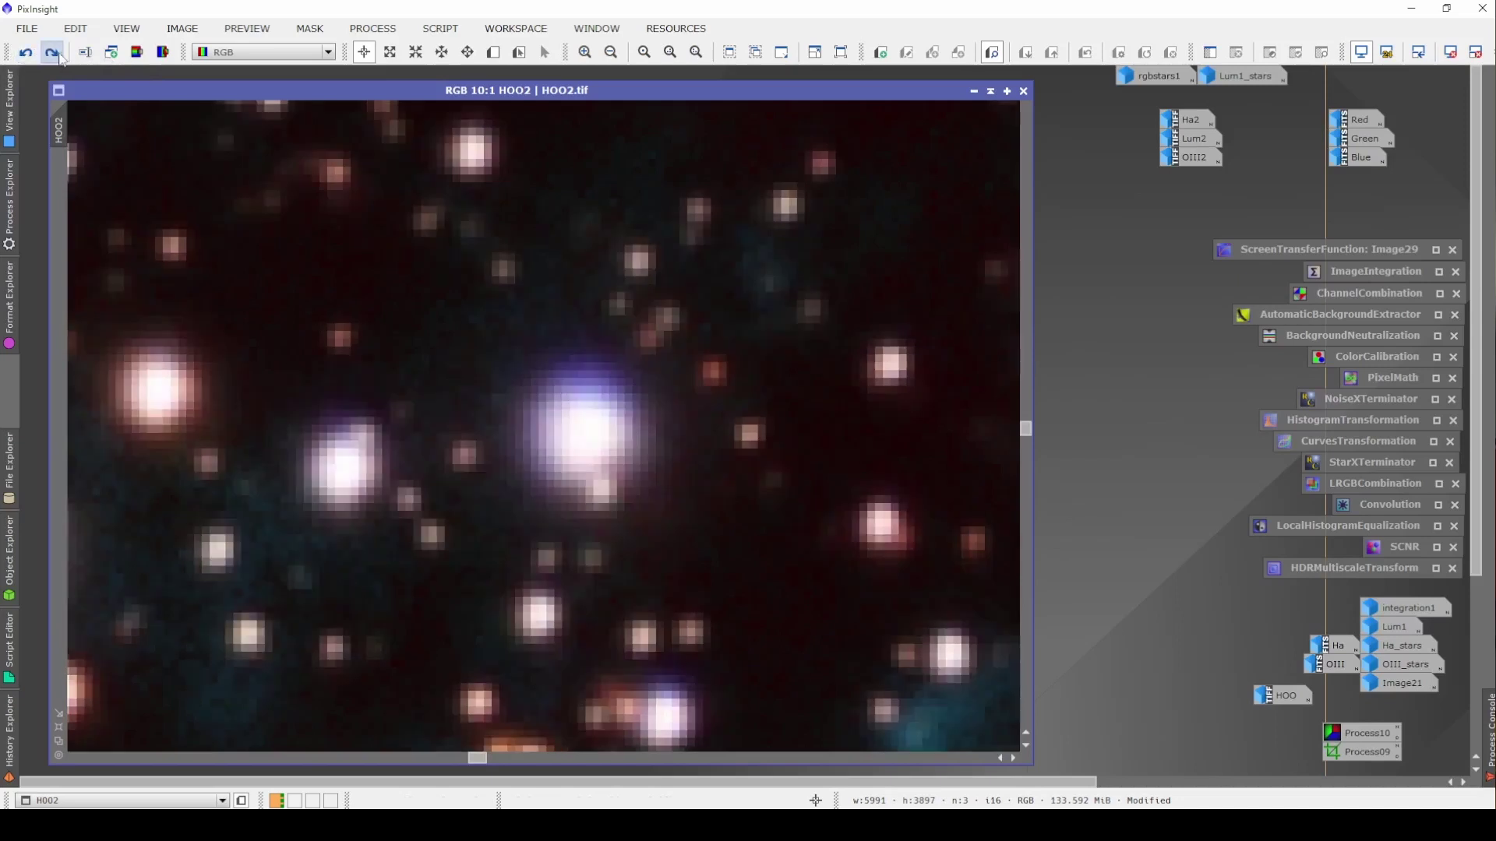
left_click(52, 52)
left_click(26, 52)
left_click(52, 53)
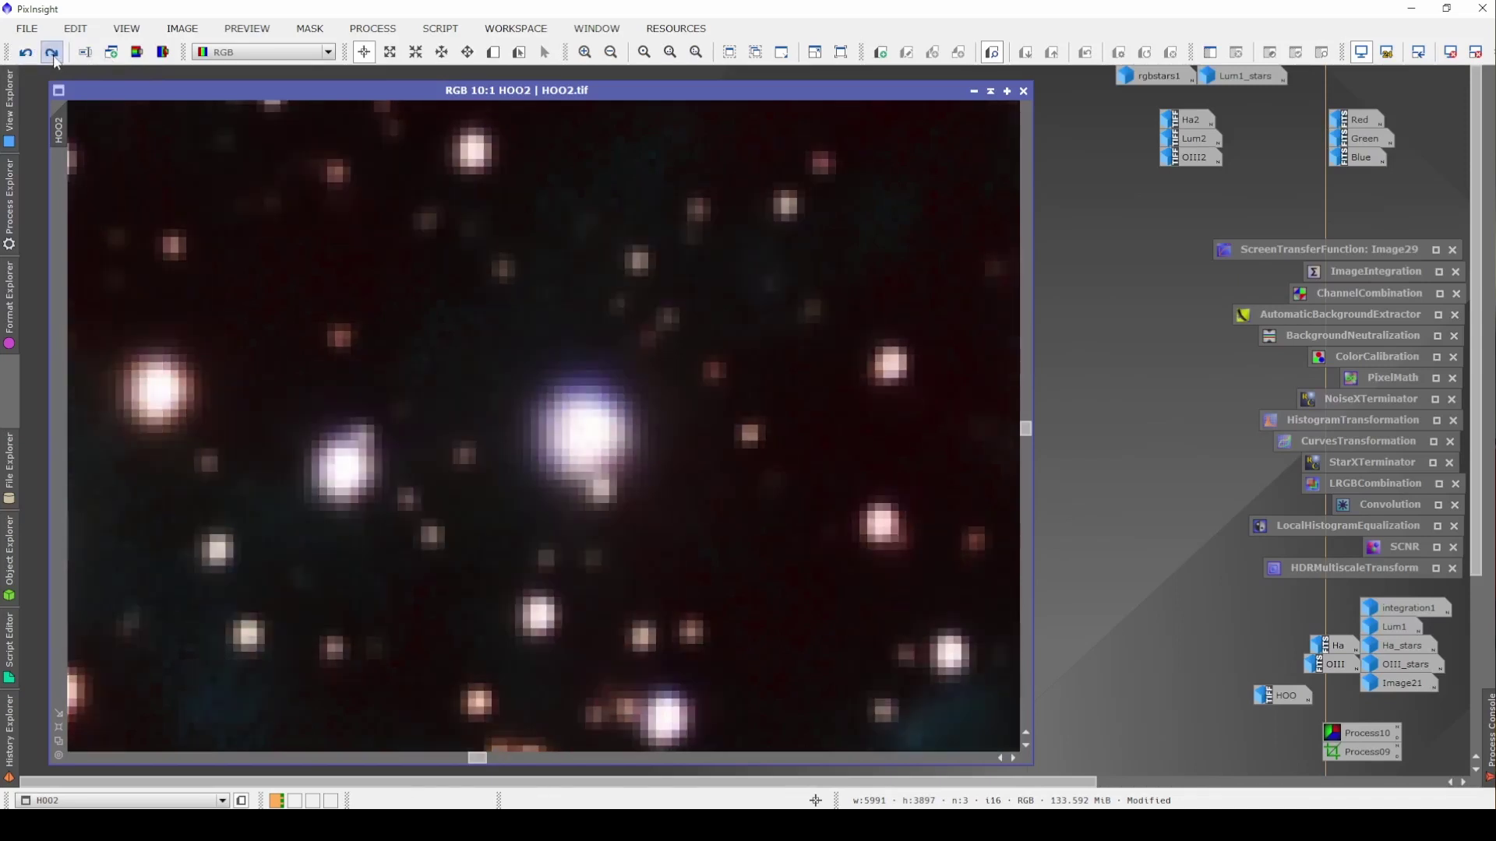
left_click(25, 52)
left_click(53, 53)
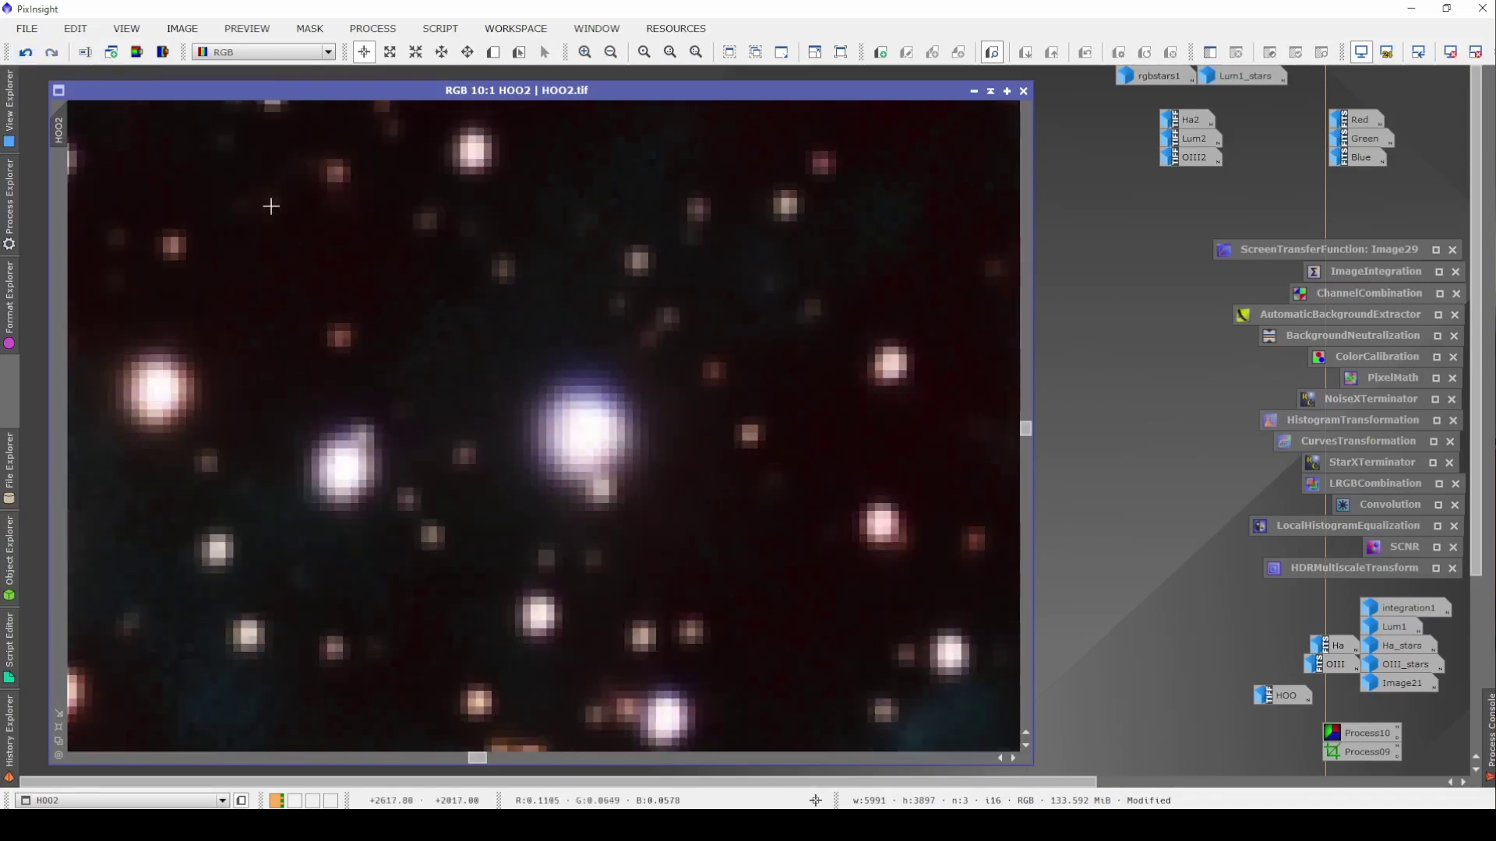
scroll(779, 545, "down", 14)
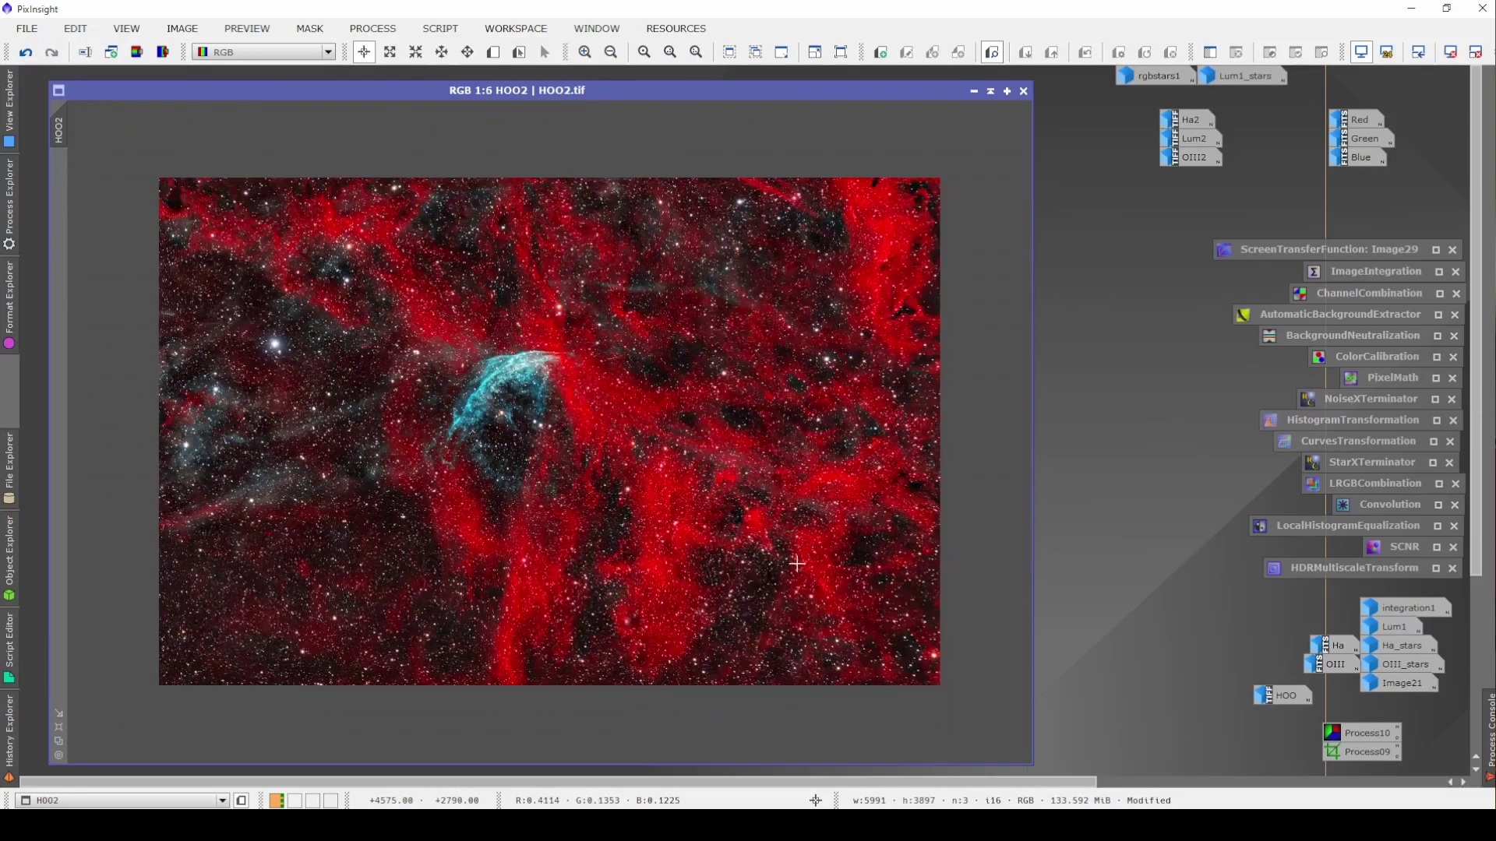
scroll(795, 563, "up", 1)
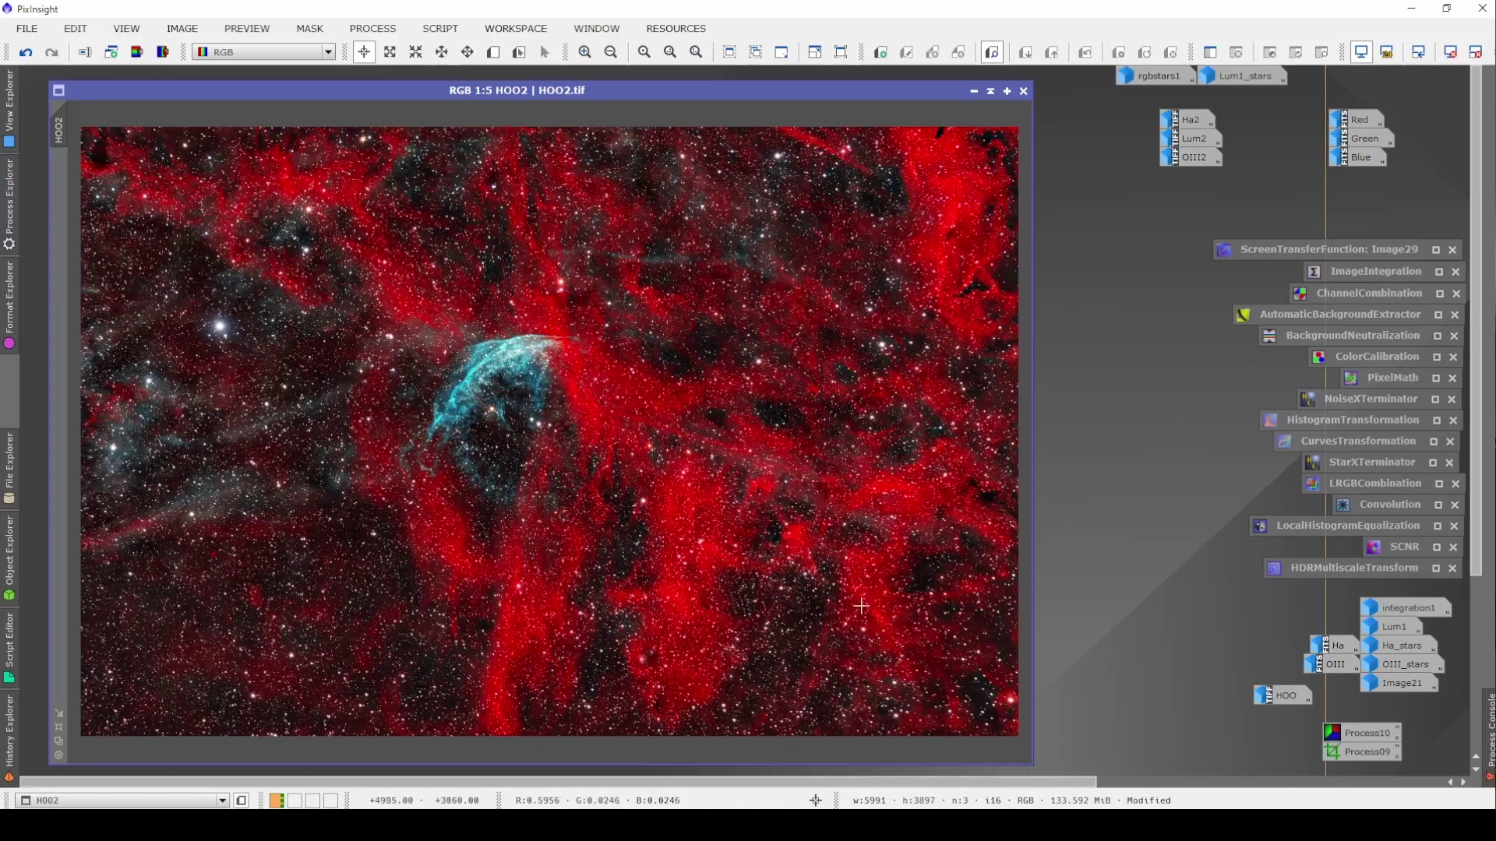
Save the star-reduced image as the TIFF file HOO3, in 16-bit unsigned integer format without compression.
left_click(27, 28)
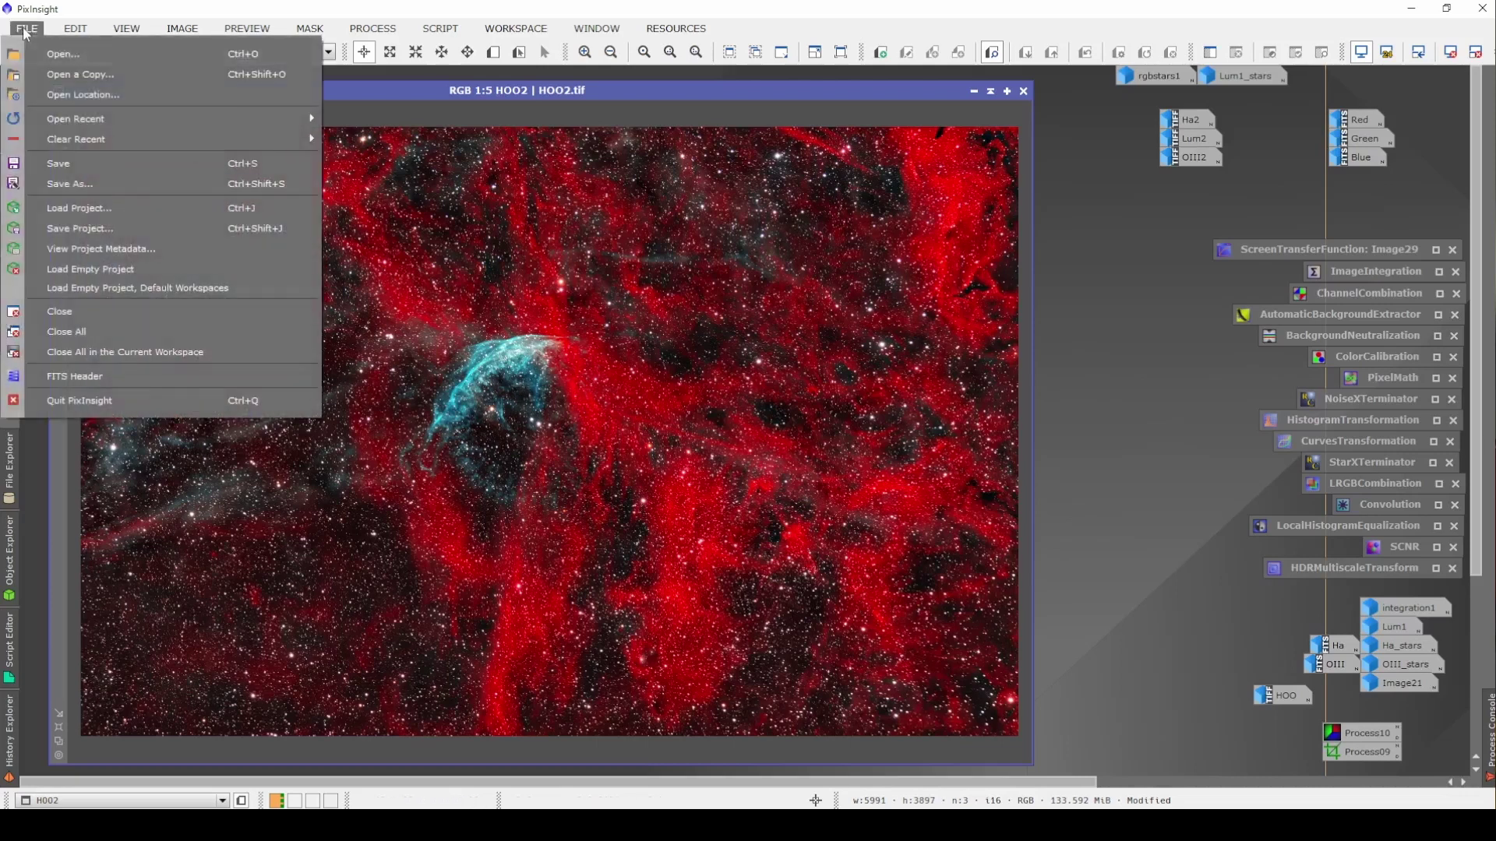
left_click(82, 184)
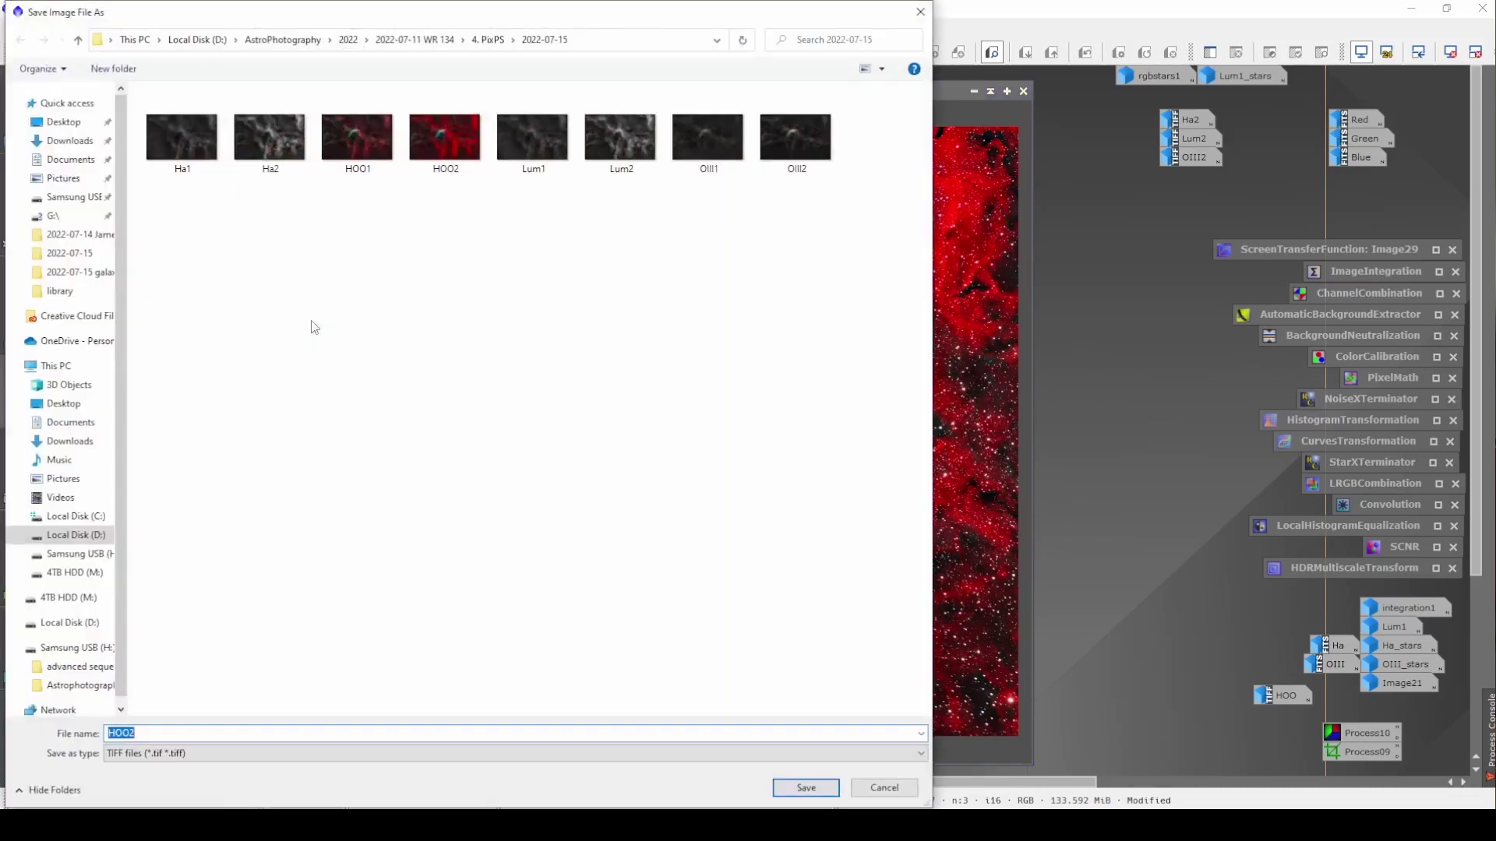
key("Return")
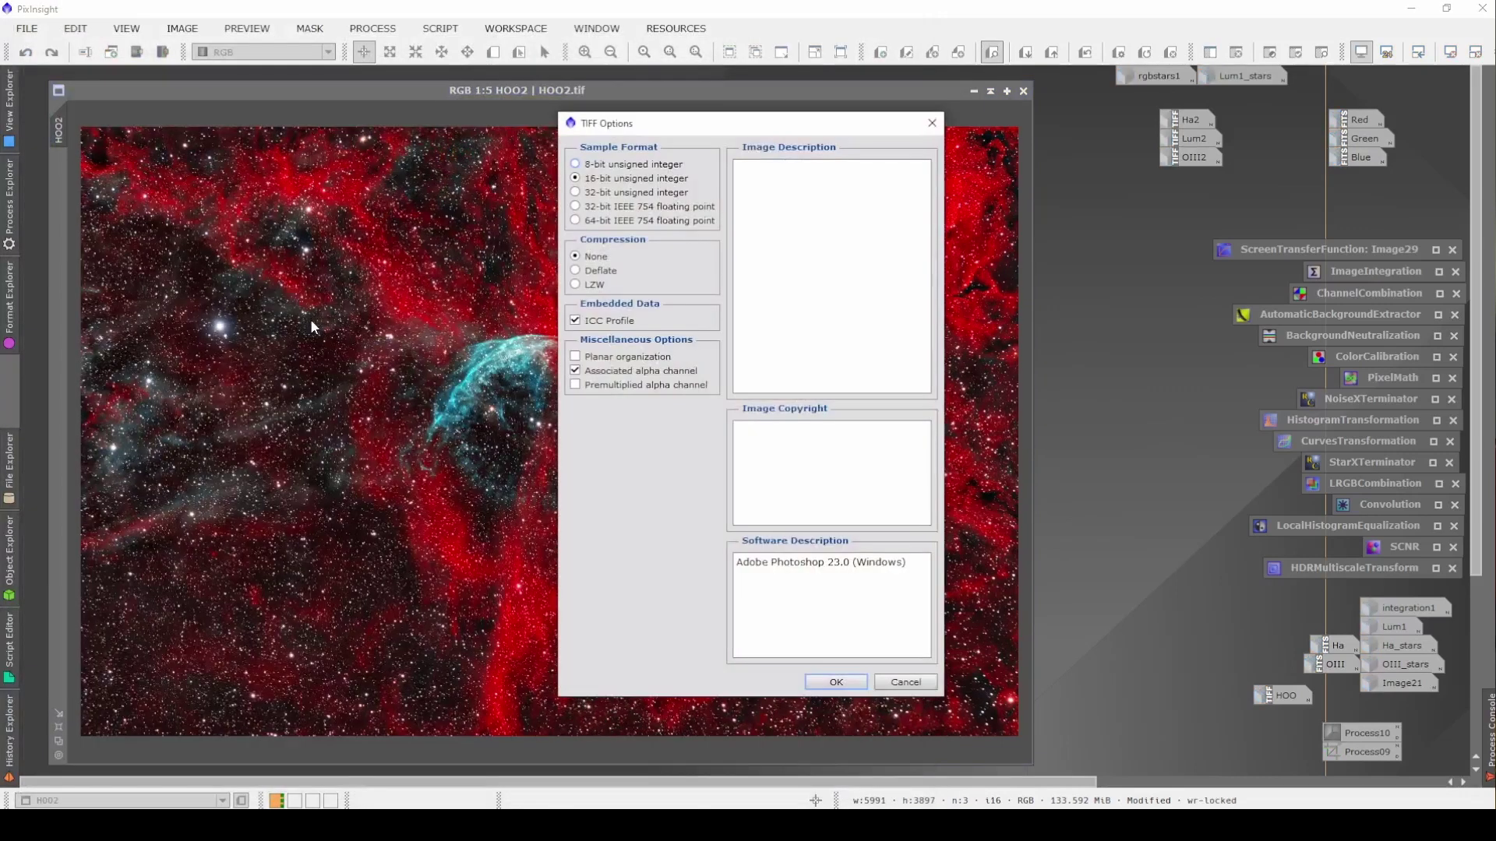
left_click(867, 687)
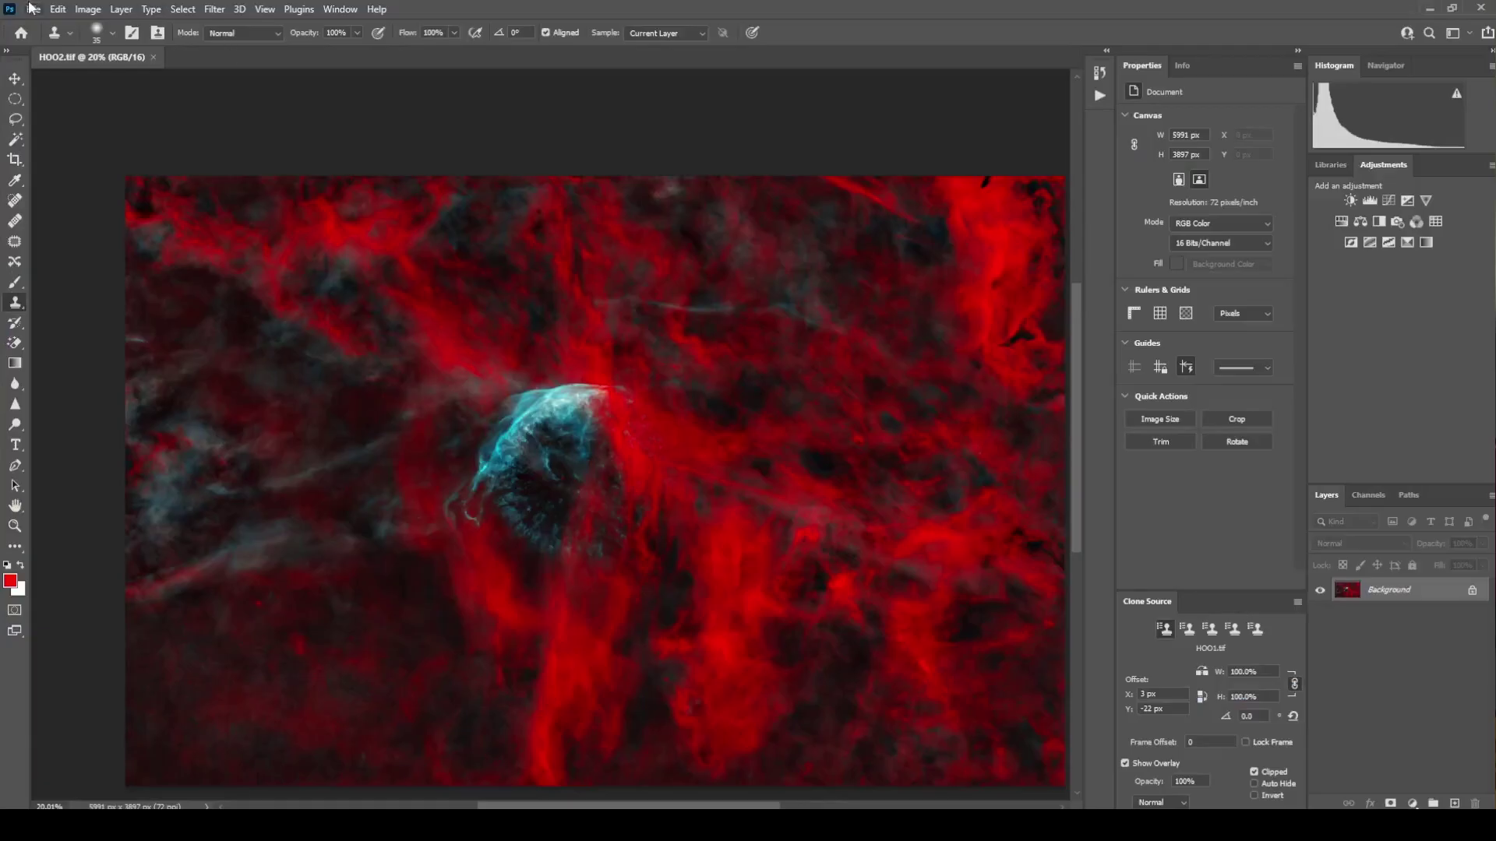
Switch to Photoshop and open HOO3.tif from the 2022-07-15 folder.
left_click(33, 9)
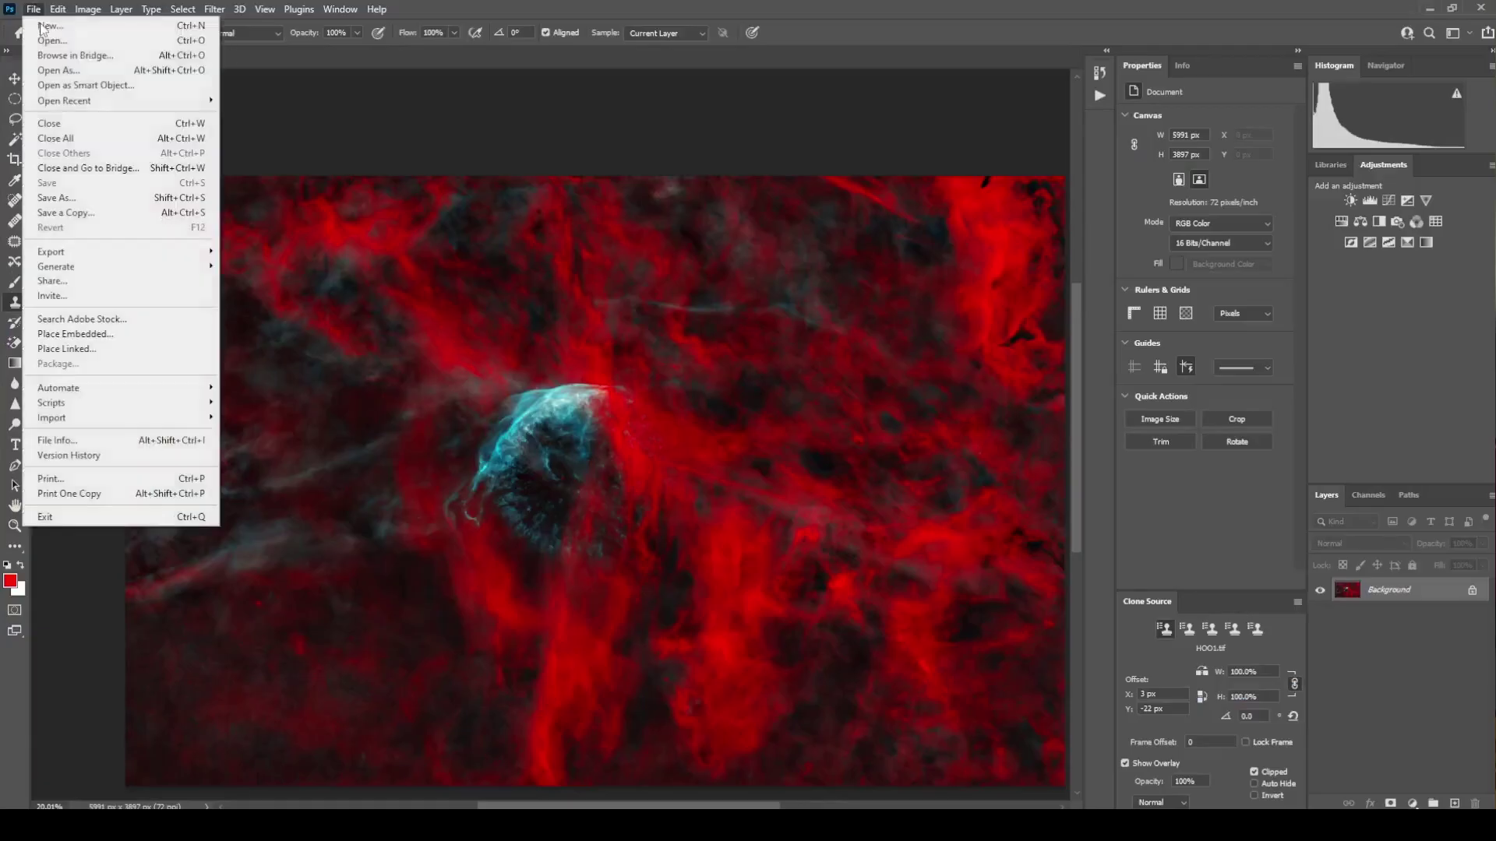
left_click(37, 37)
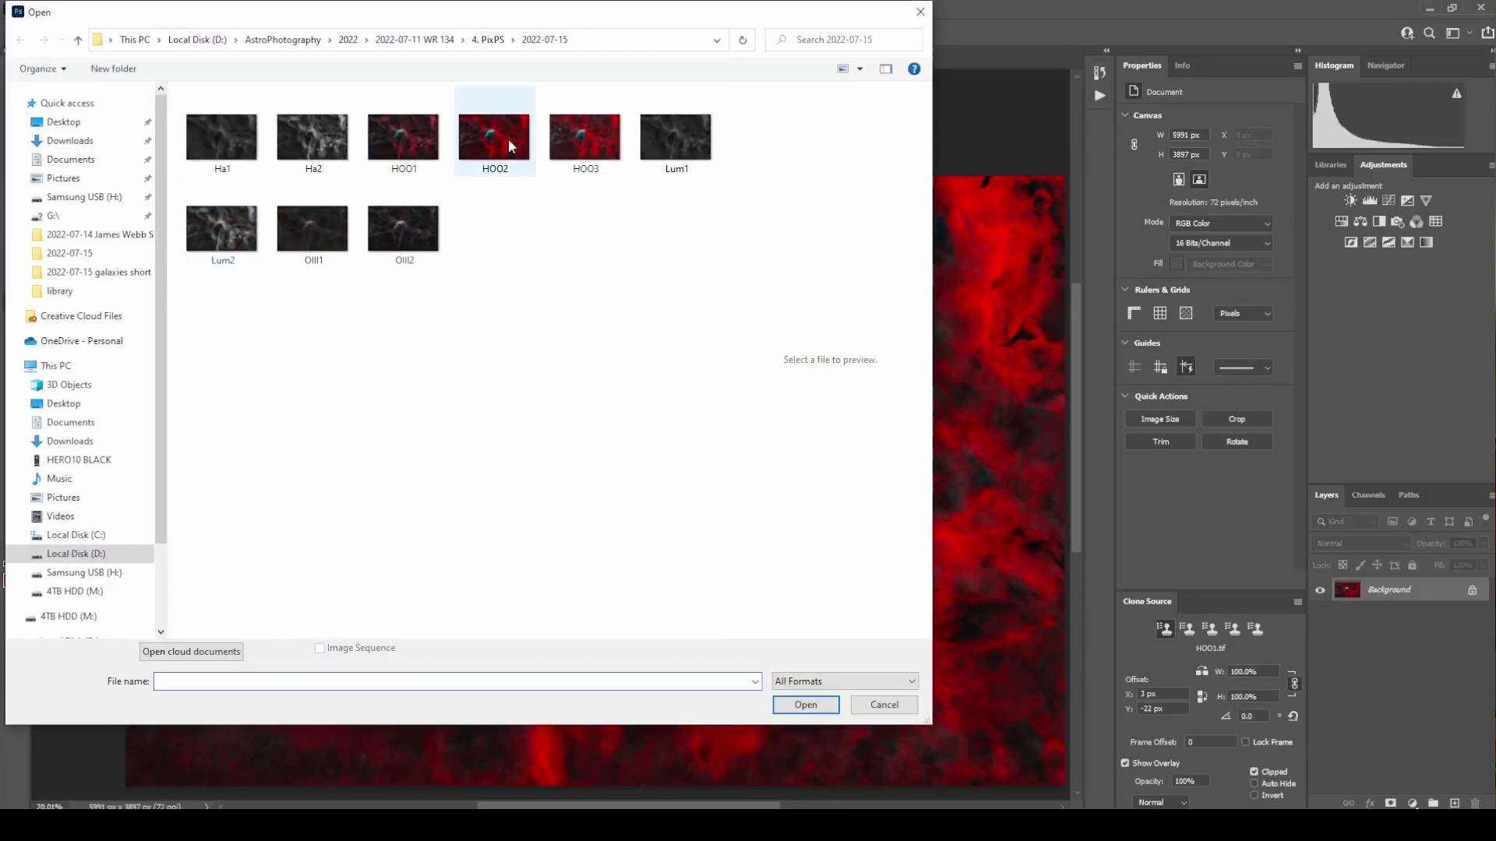
double_click(590, 146)
scroll(788, 494, "down", 1)
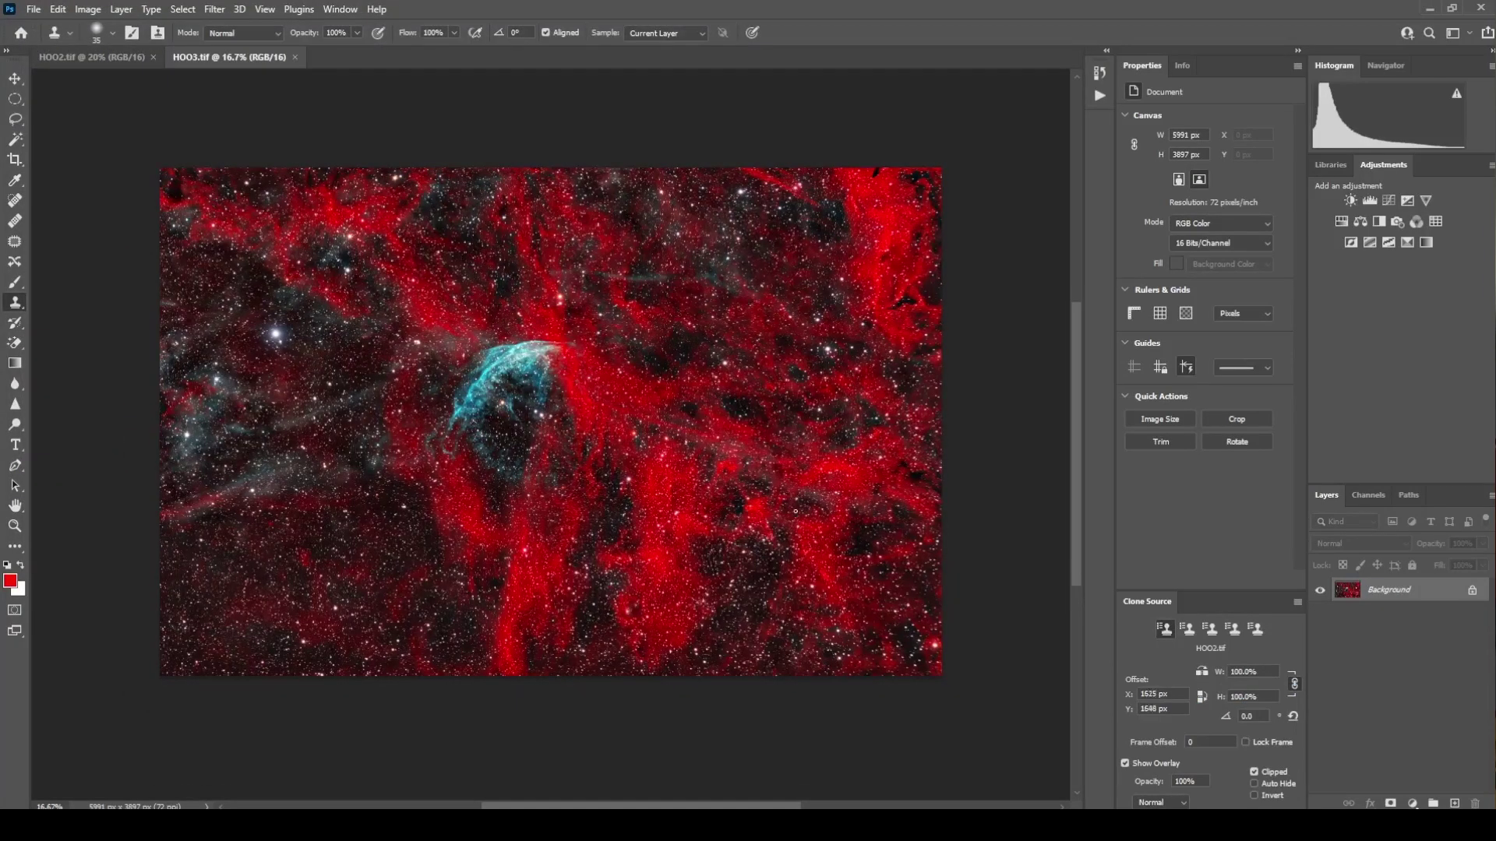
scroll(896, 522, "up", 3)
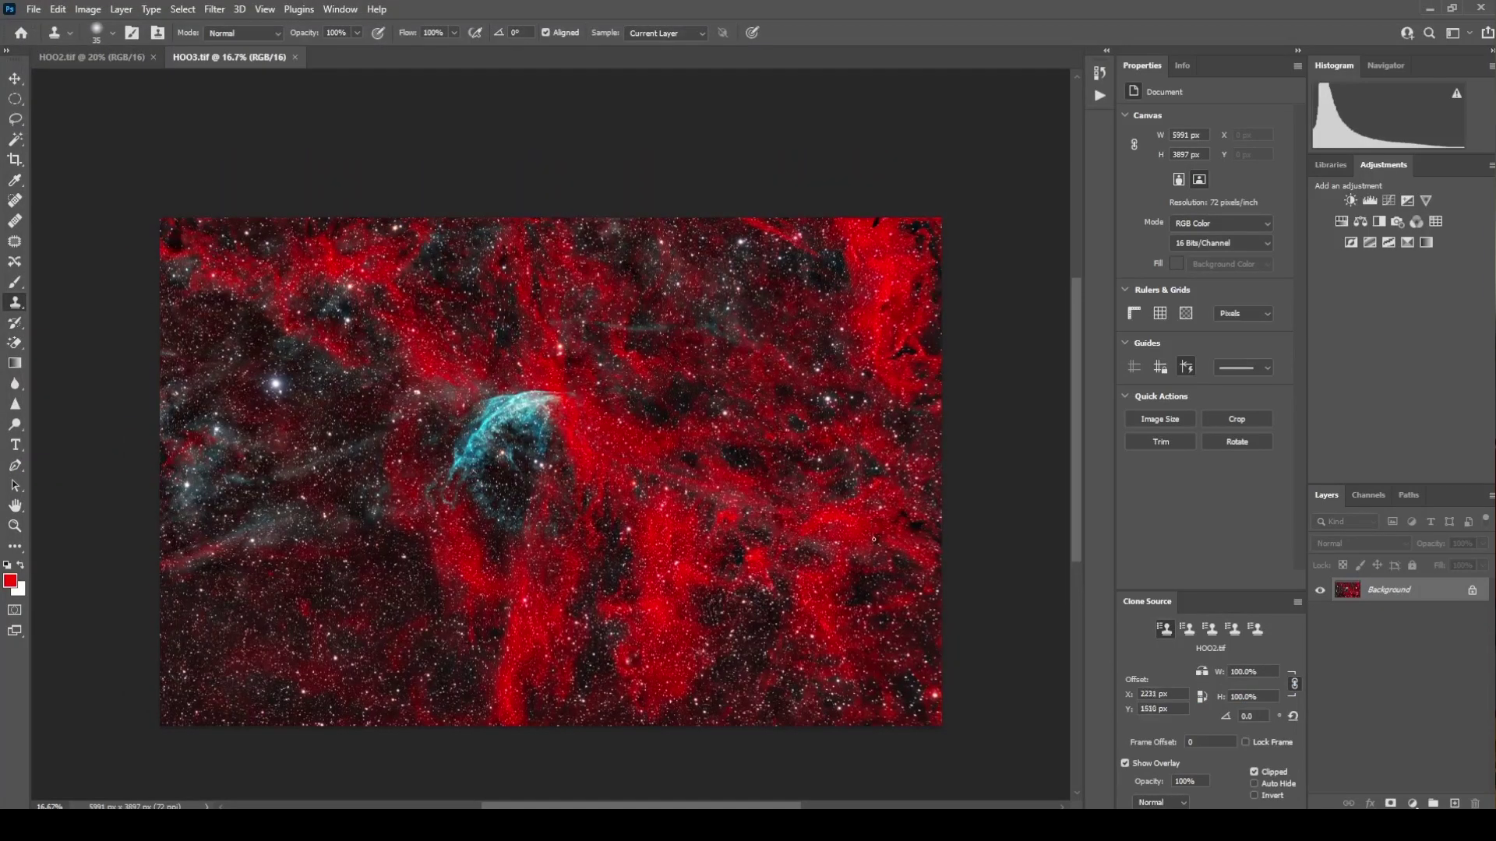
Sharpen the image with a duplicate of the background layer, filtered with High Pass at a 7.4-pixel radius and blended as Soft Light.
key("ctrl+j")
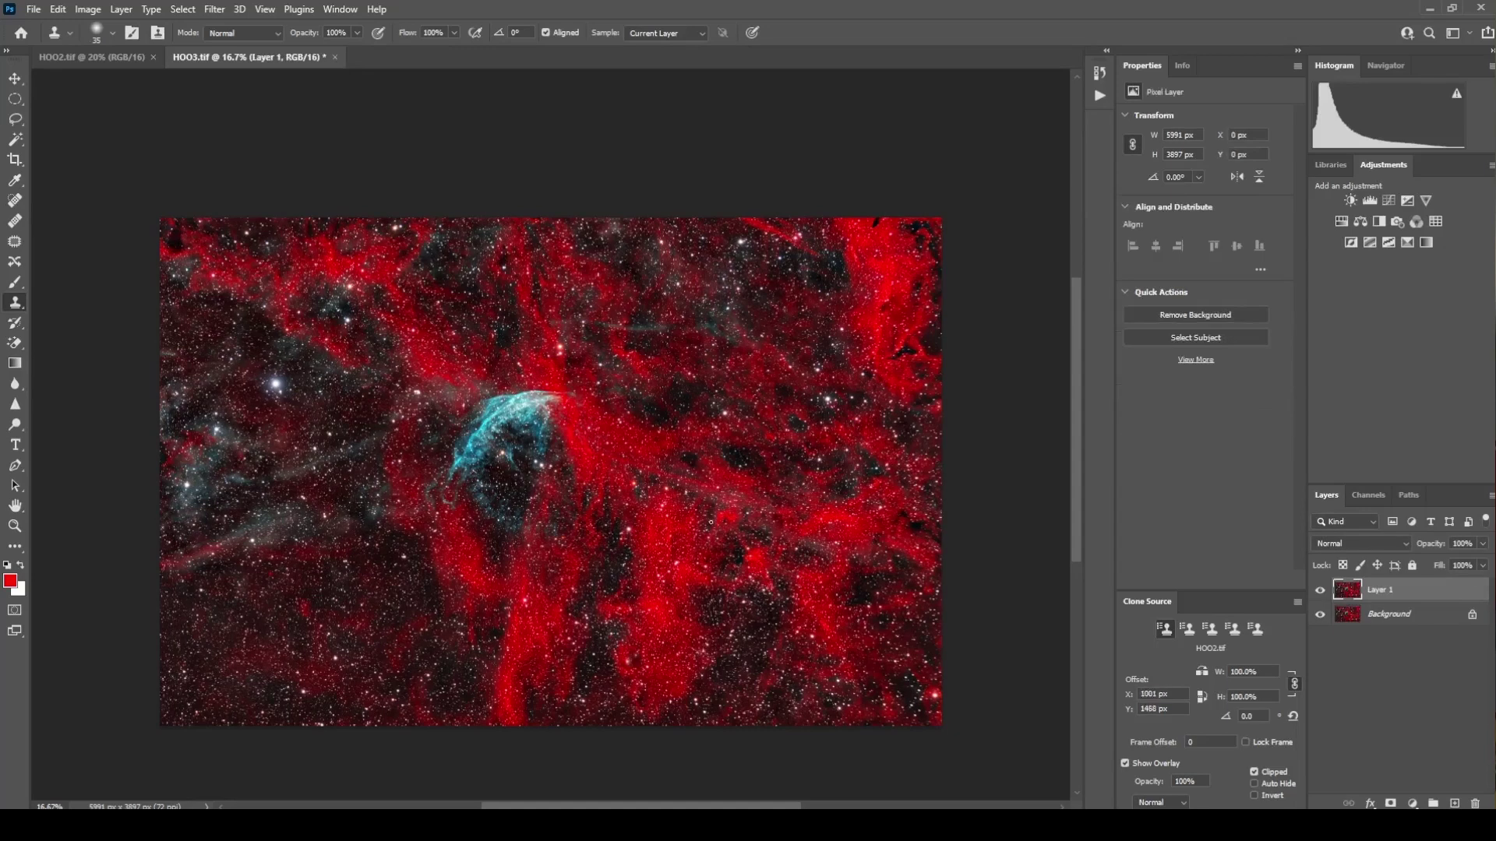
scroll(710, 522, "up", 3)
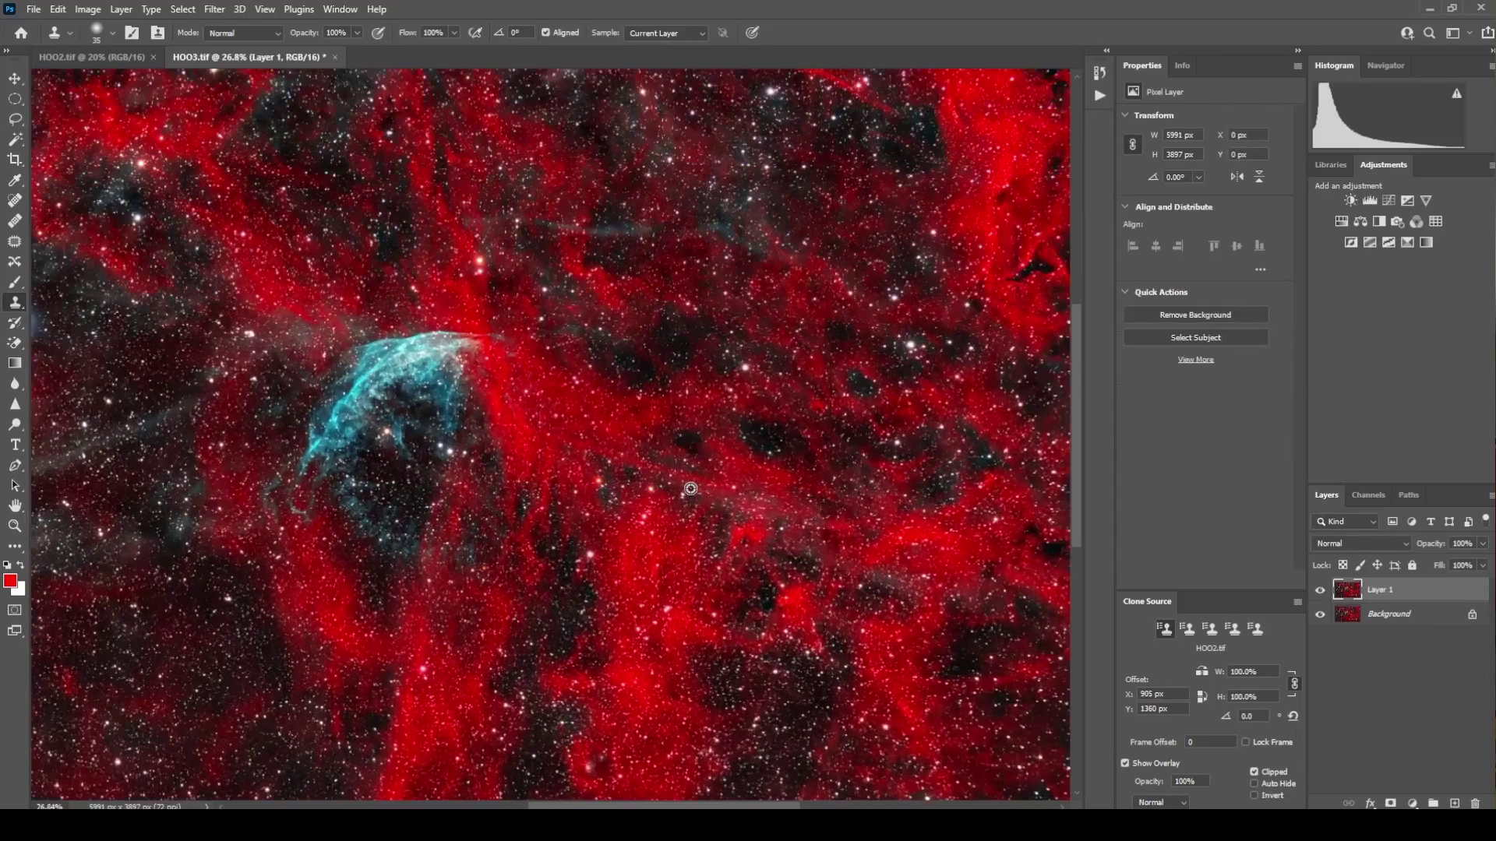
left_click(213, 10)
mouse_move(315, 348)
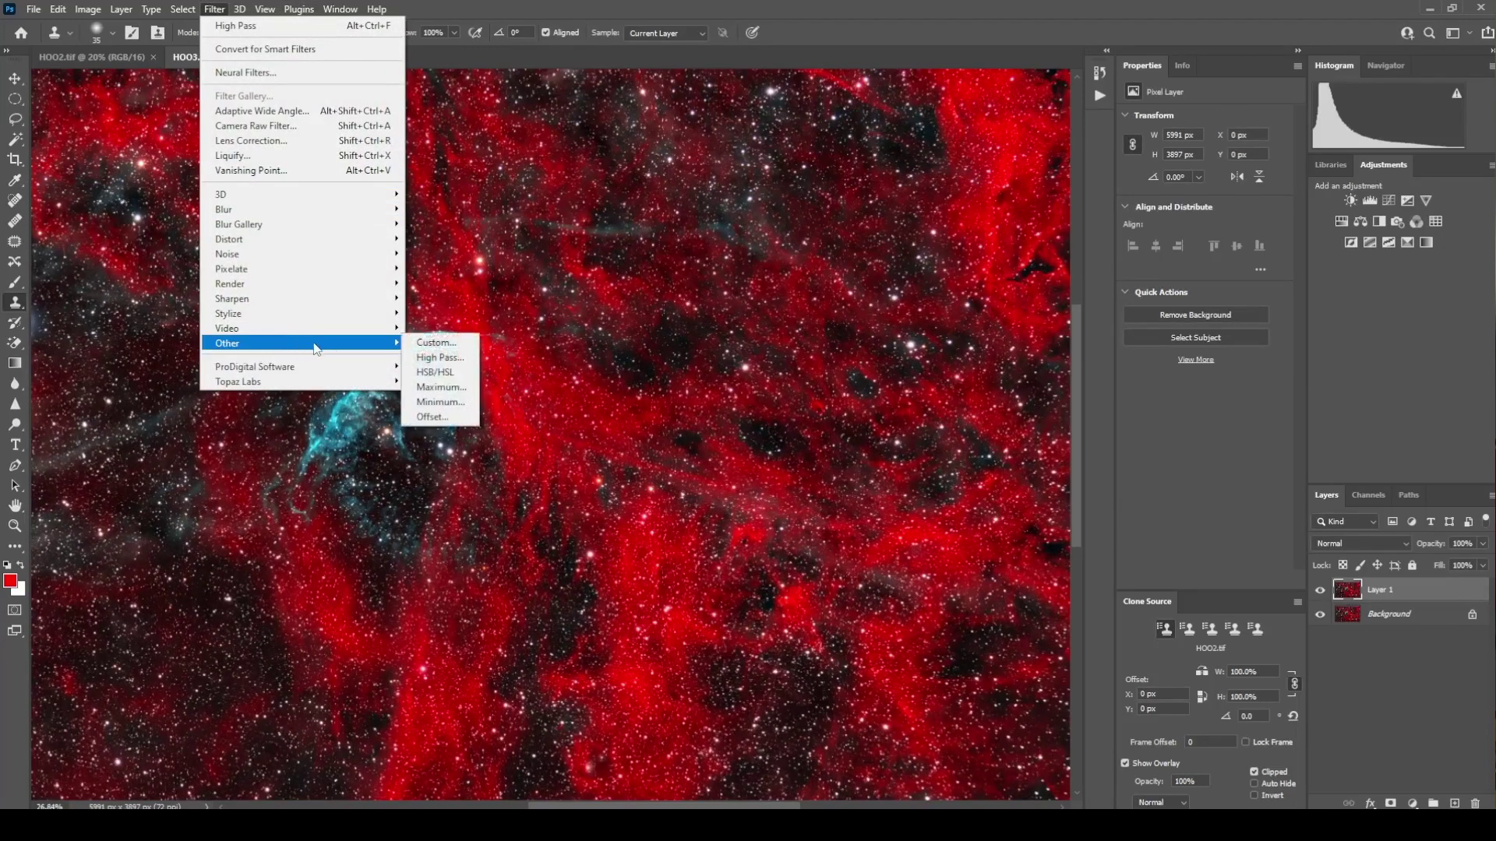
left_click(440, 356)
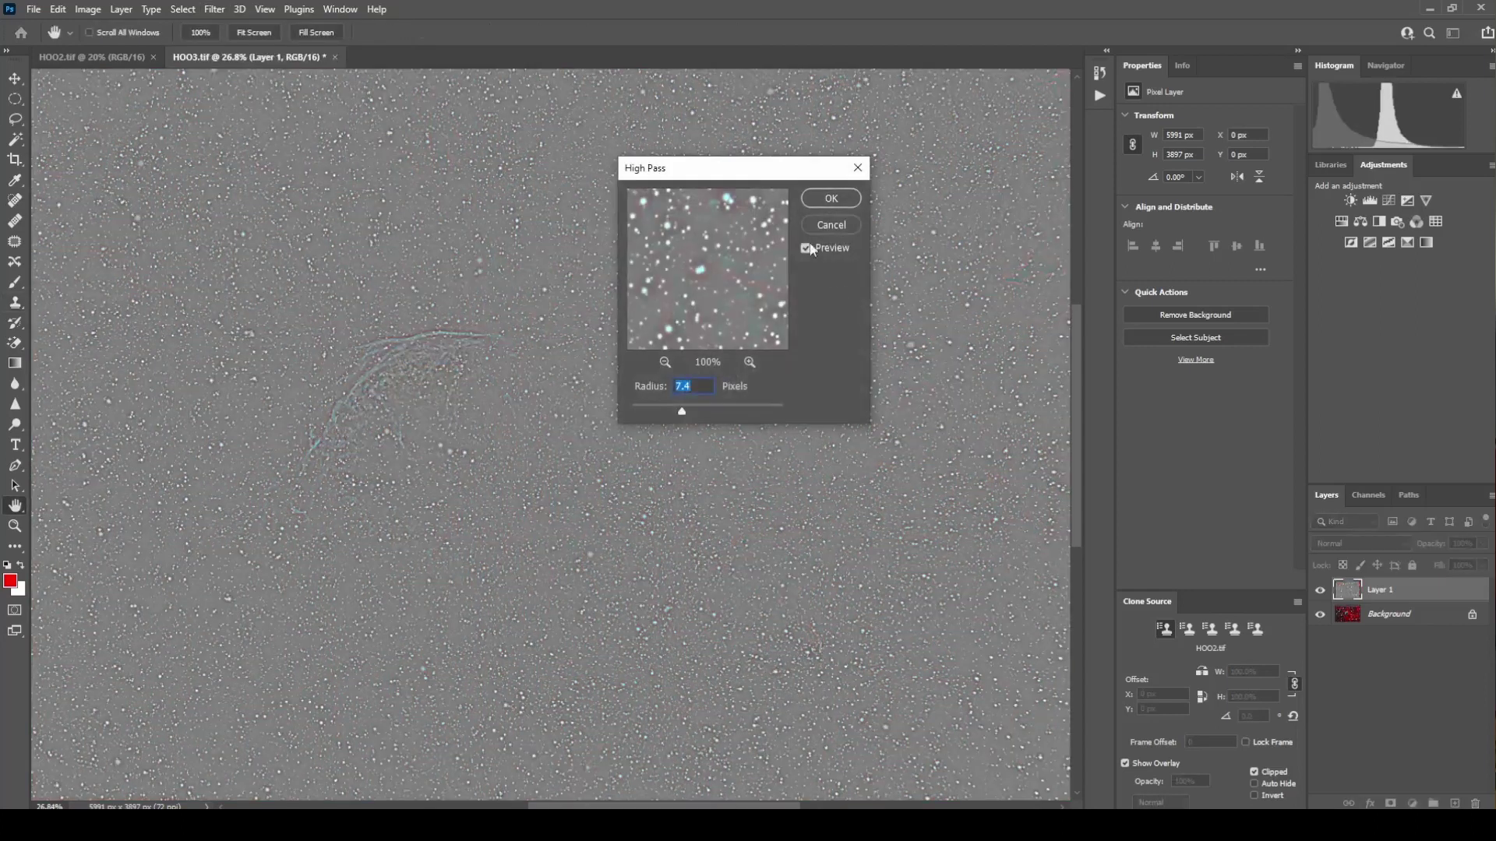
left_click(831, 198)
left_click(1382, 545)
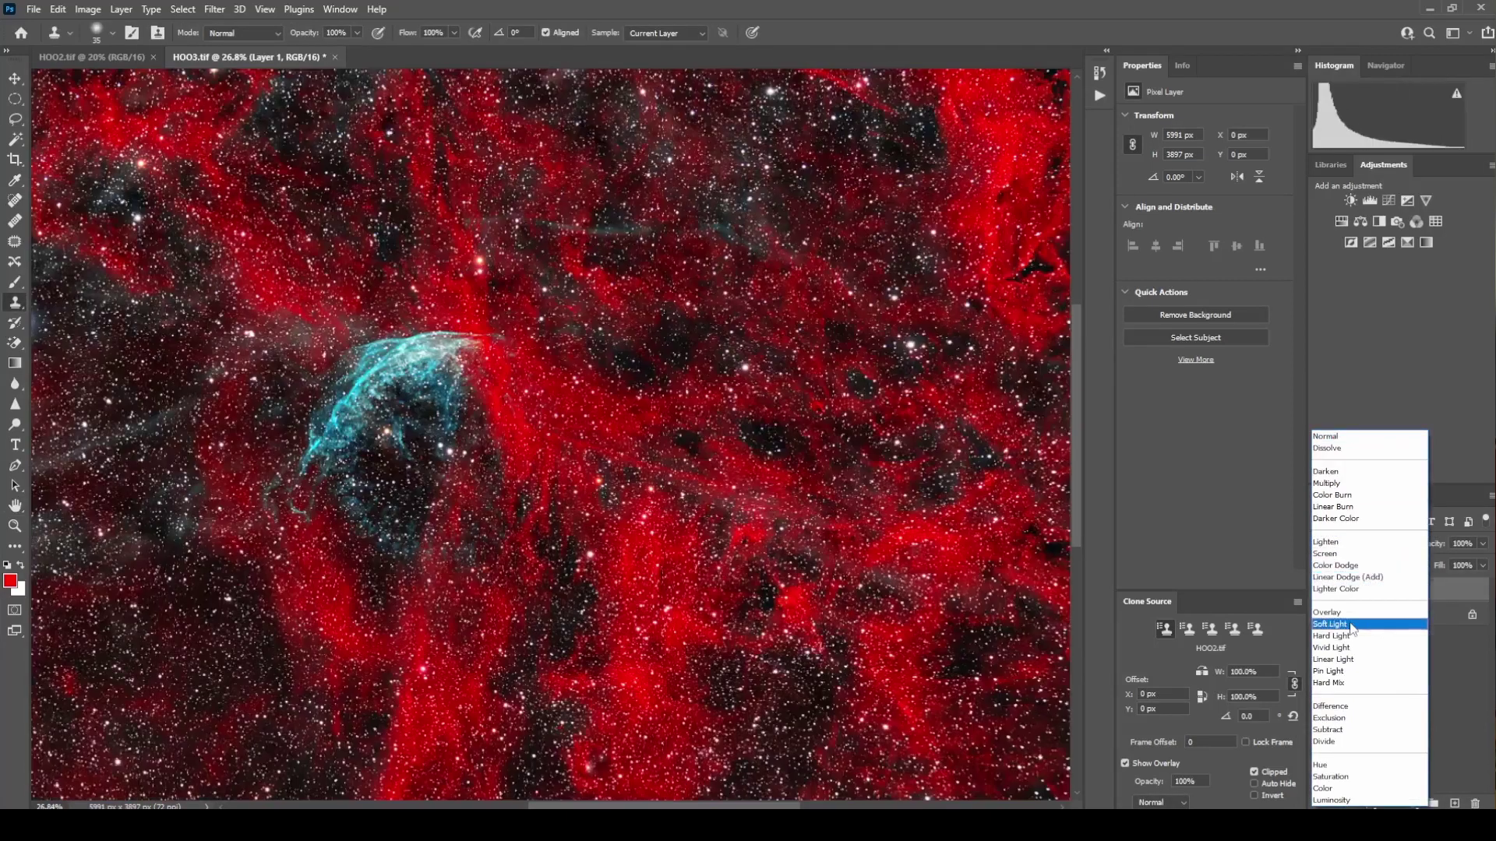
left_click(1340, 624)
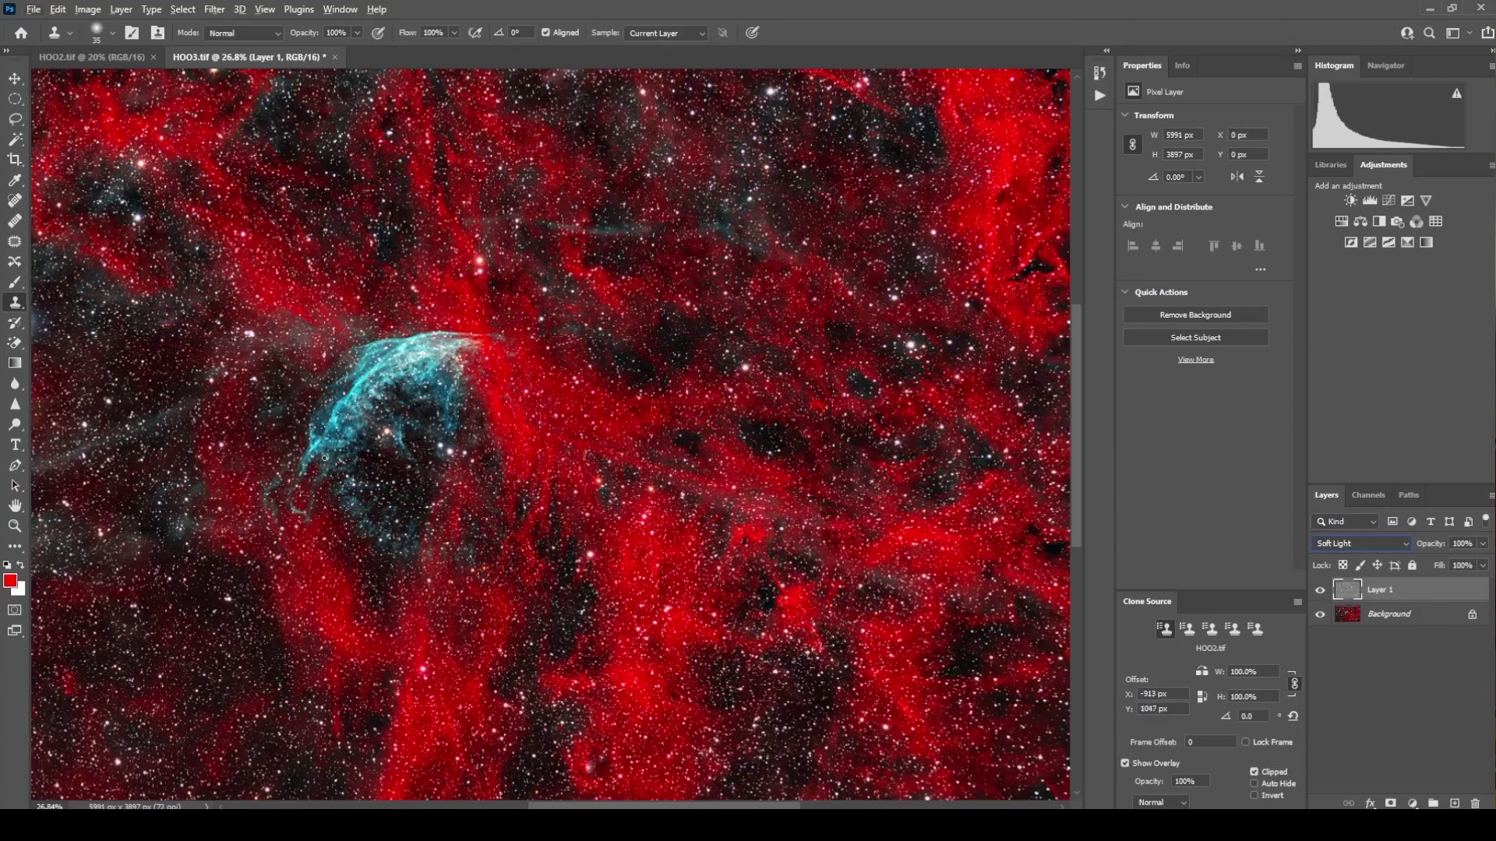
Compare the cyan shell and surrounding red nebula with and without the High Pass sharpening layer.
scroll(332, 444, "up", 5)
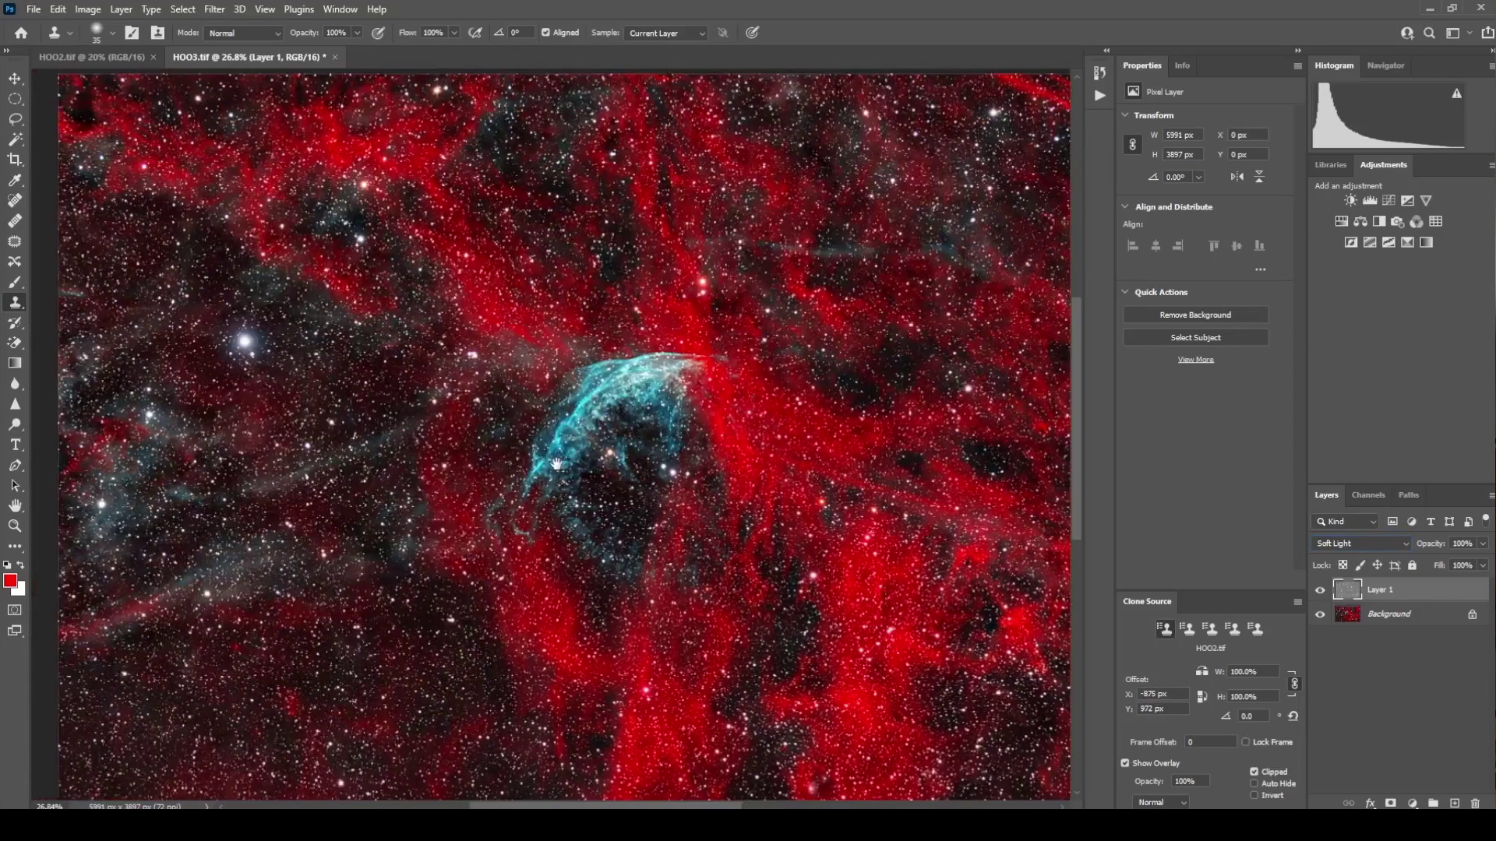
scroll(608, 427, "up", 2)
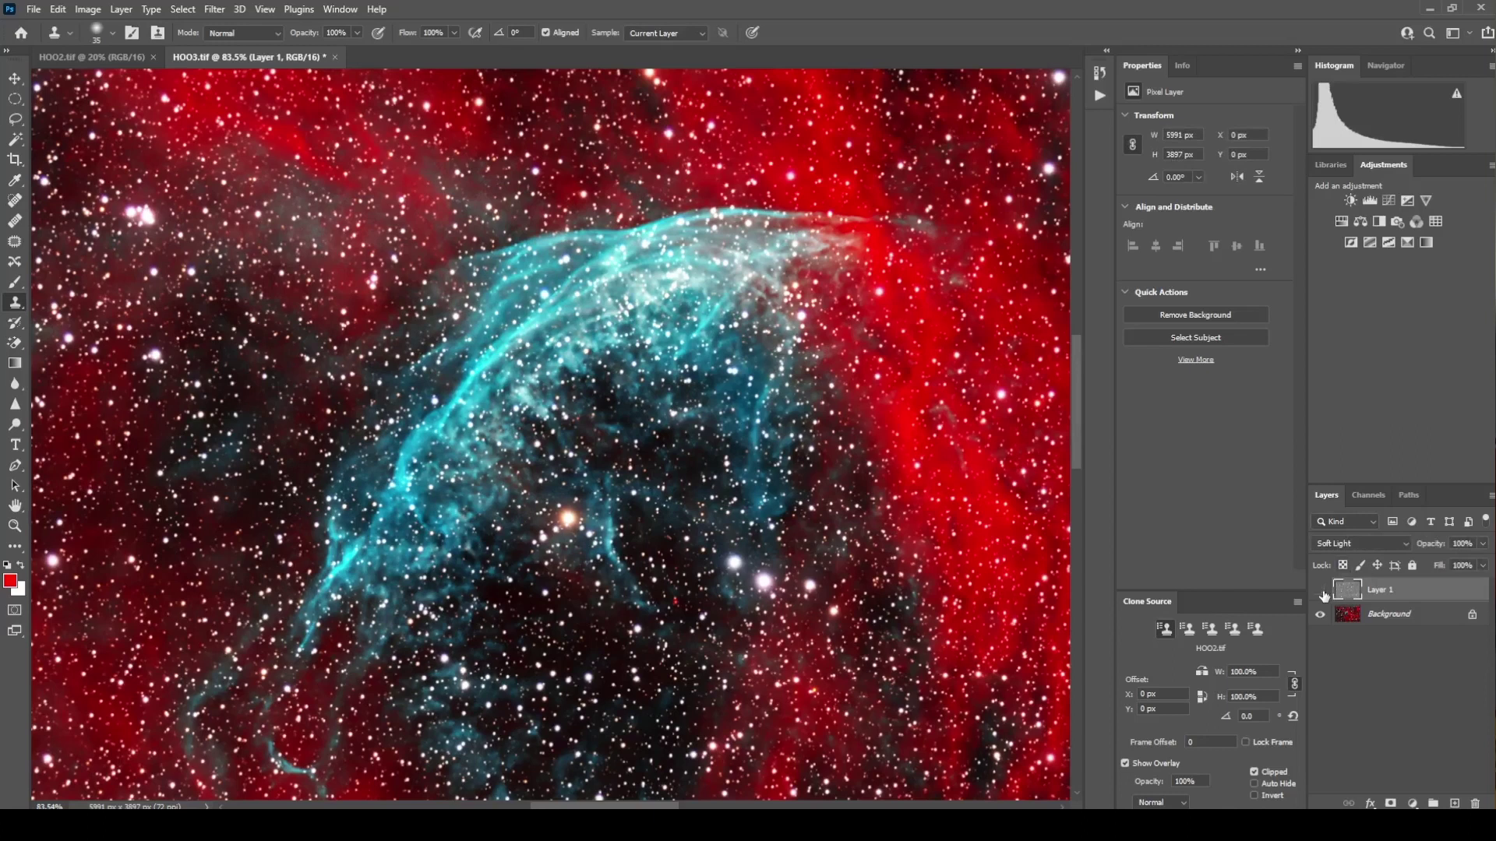
left_click(1322, 592)
left_click(1321, 591)
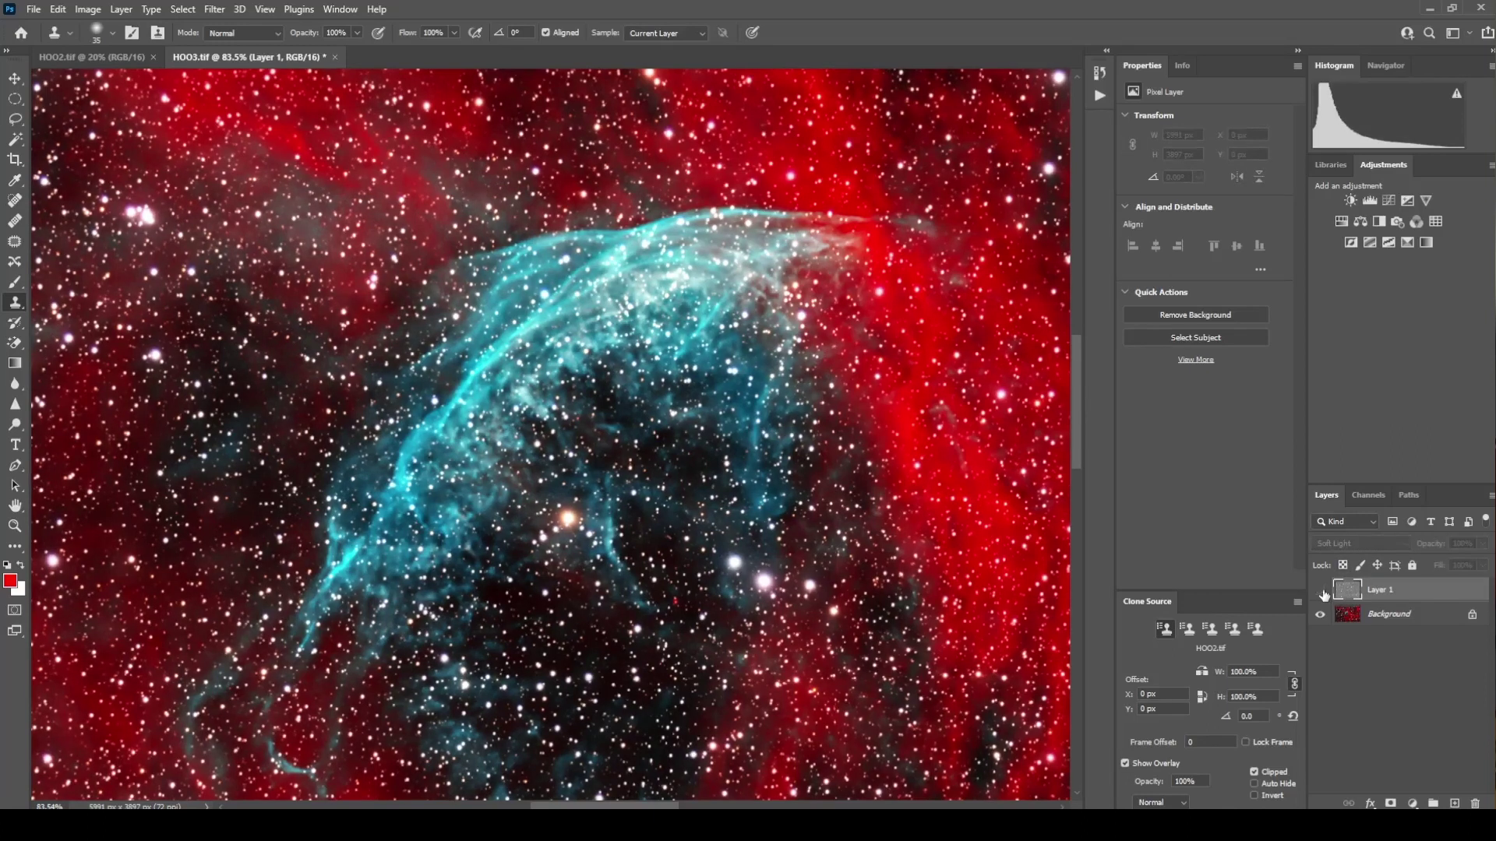
left_click(1322, 592)
scroll(280, 370, "down", 3)
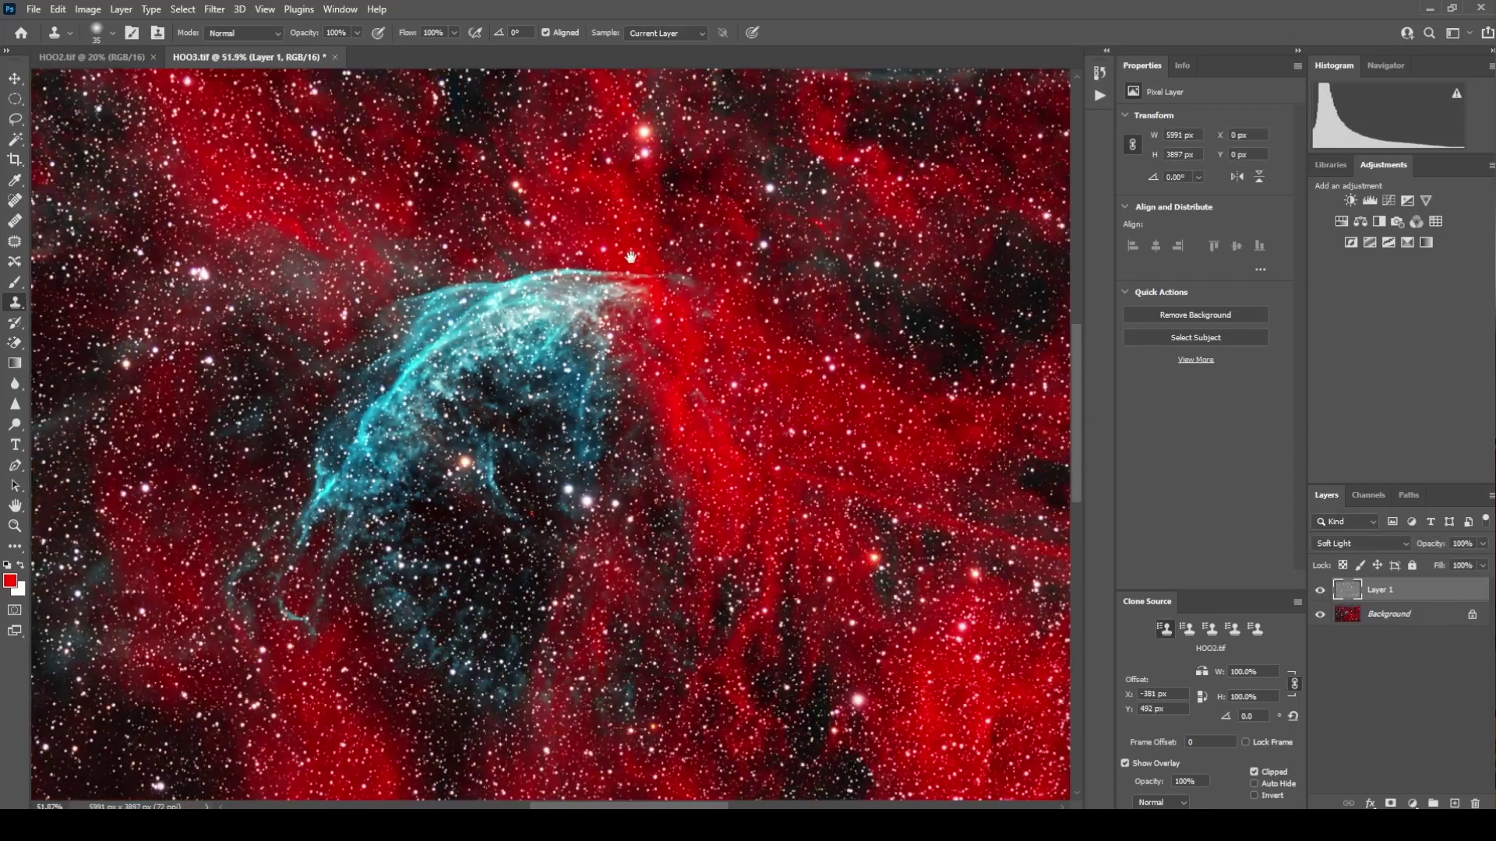
left_click_drag(631, 257, 504, 383)
left_click(1321, 592)
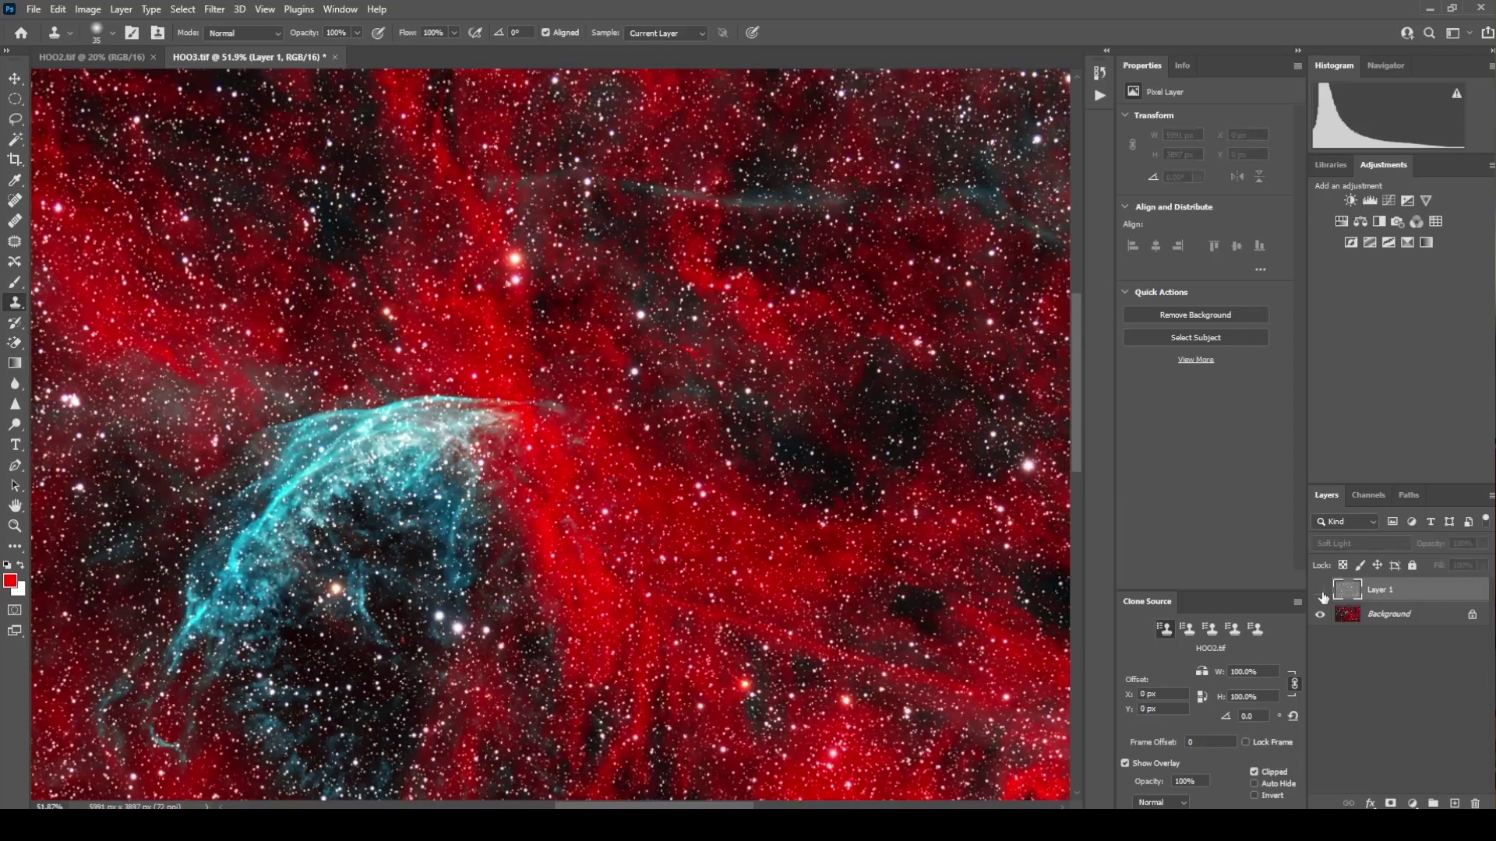
left_click(1322, 594)
left_click(1322, 593)
left_click(1322, 593)
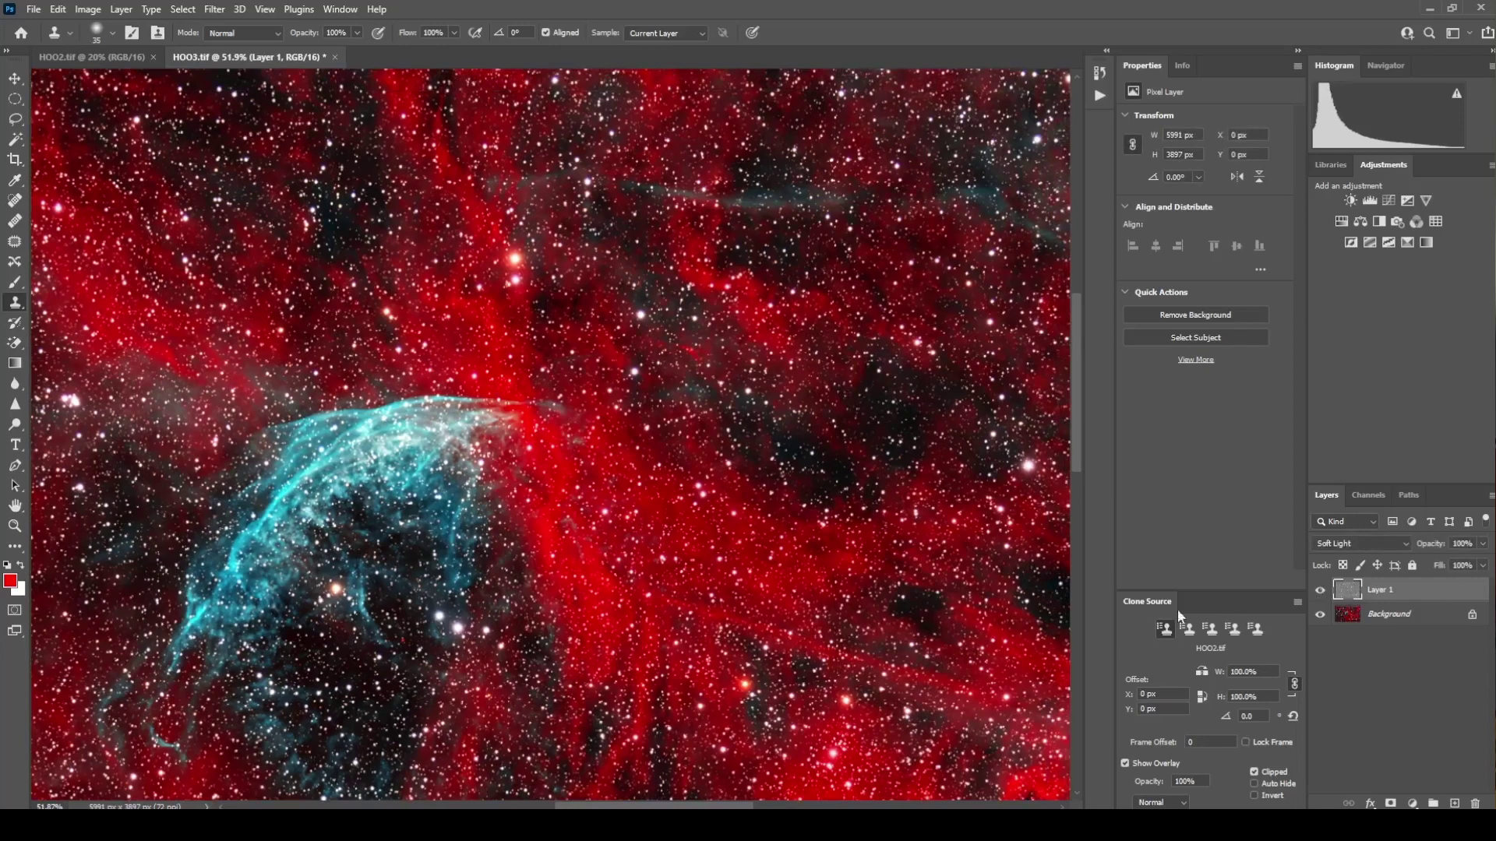
Add a layer mask to the High Pass layer and invert it to black.
mouse_move(109, 605)
left_mouse_down()
mouse_move(377, 518)
mouse_move(832, 500)
mouse_move(705, 478)
mouse_move(735, 442)
mouse_move(789, 436)
mouse_move(788, 456)
left_mouse_up()
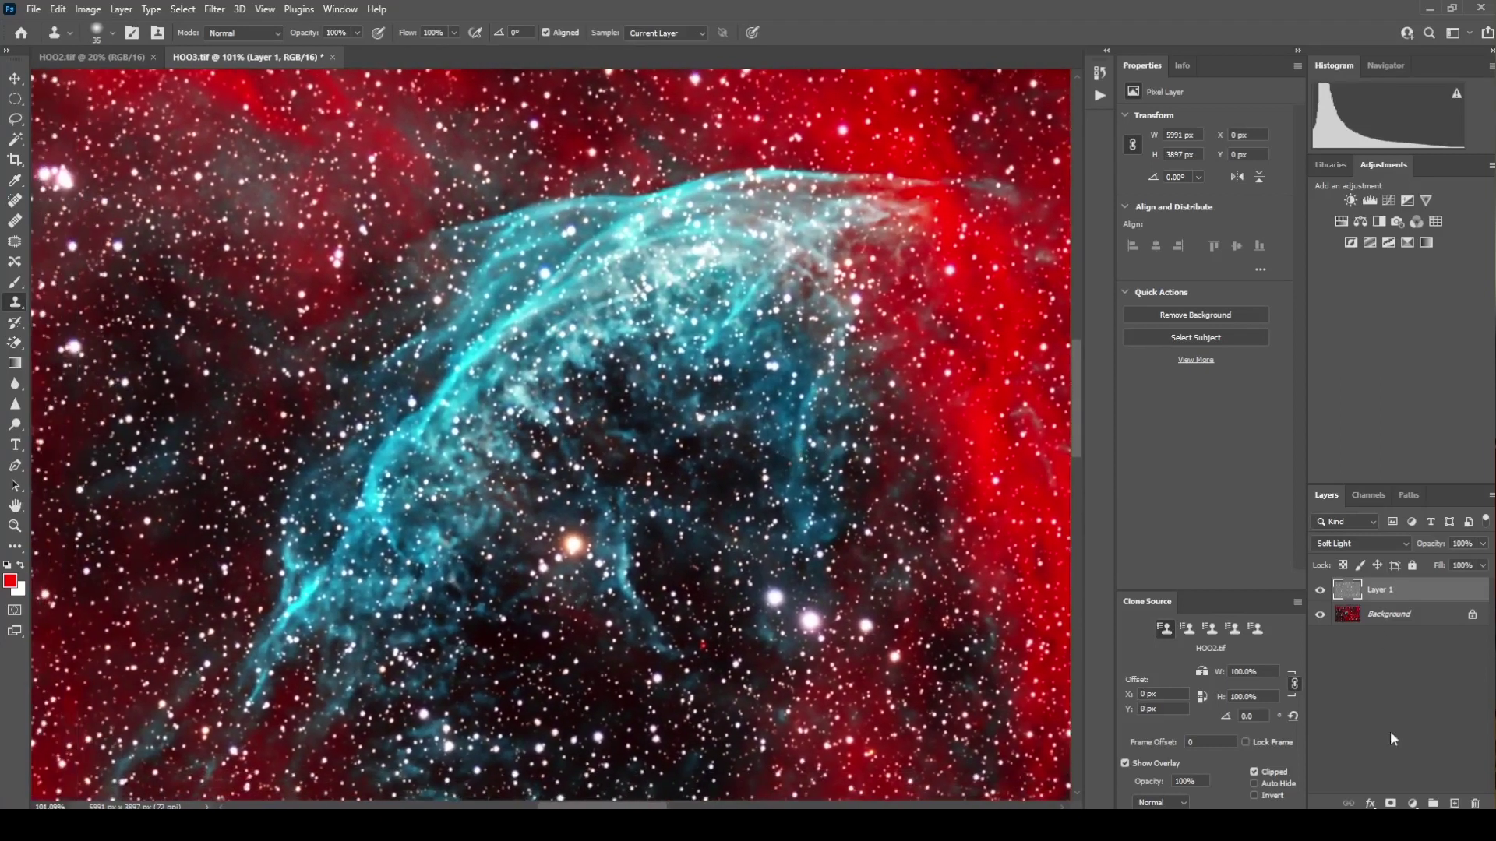
left_click(1391, 803)
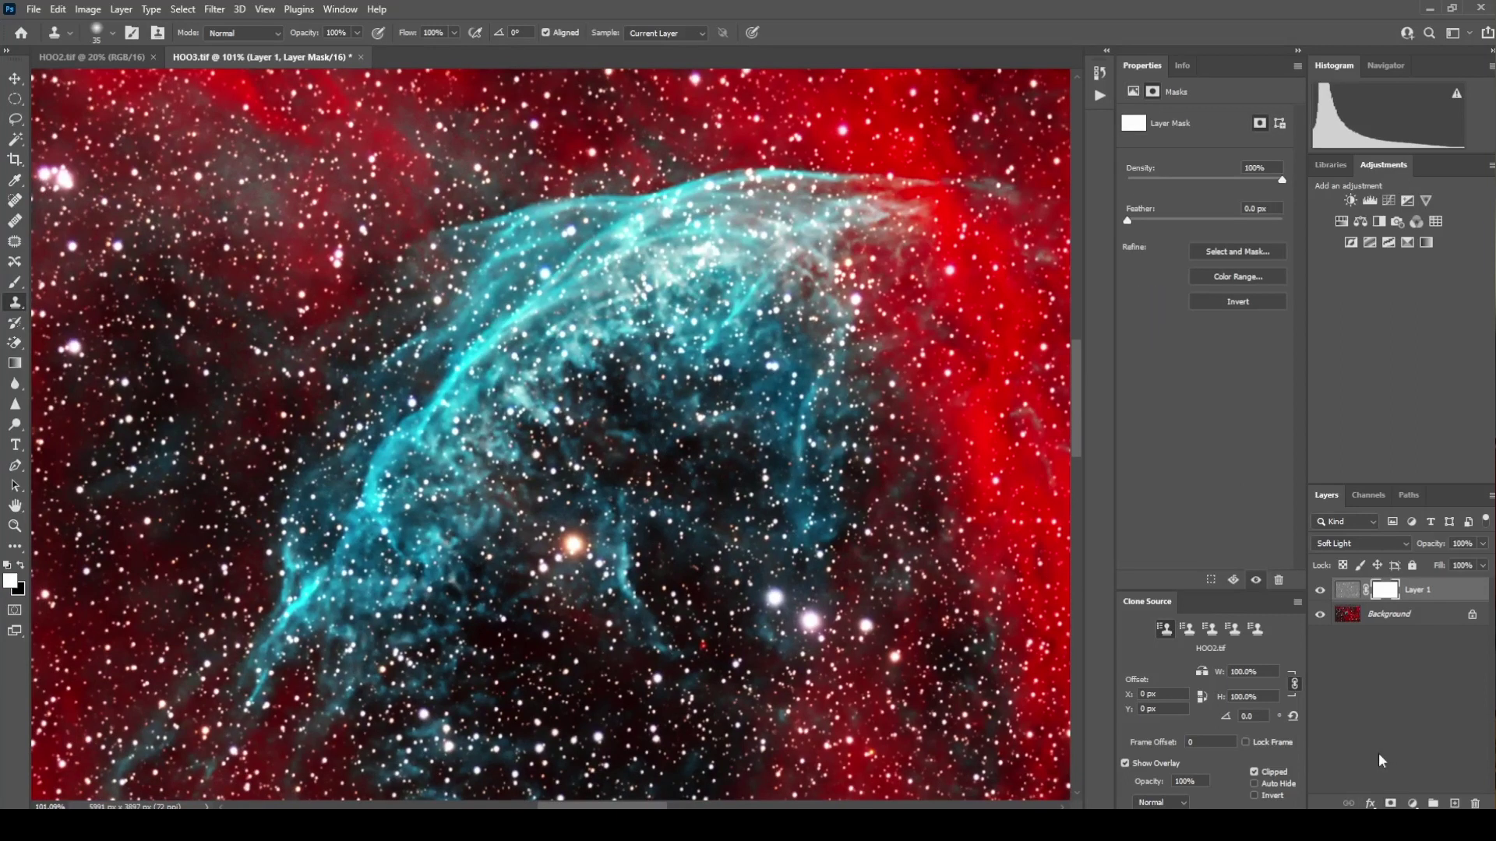
key("ctrl+i")
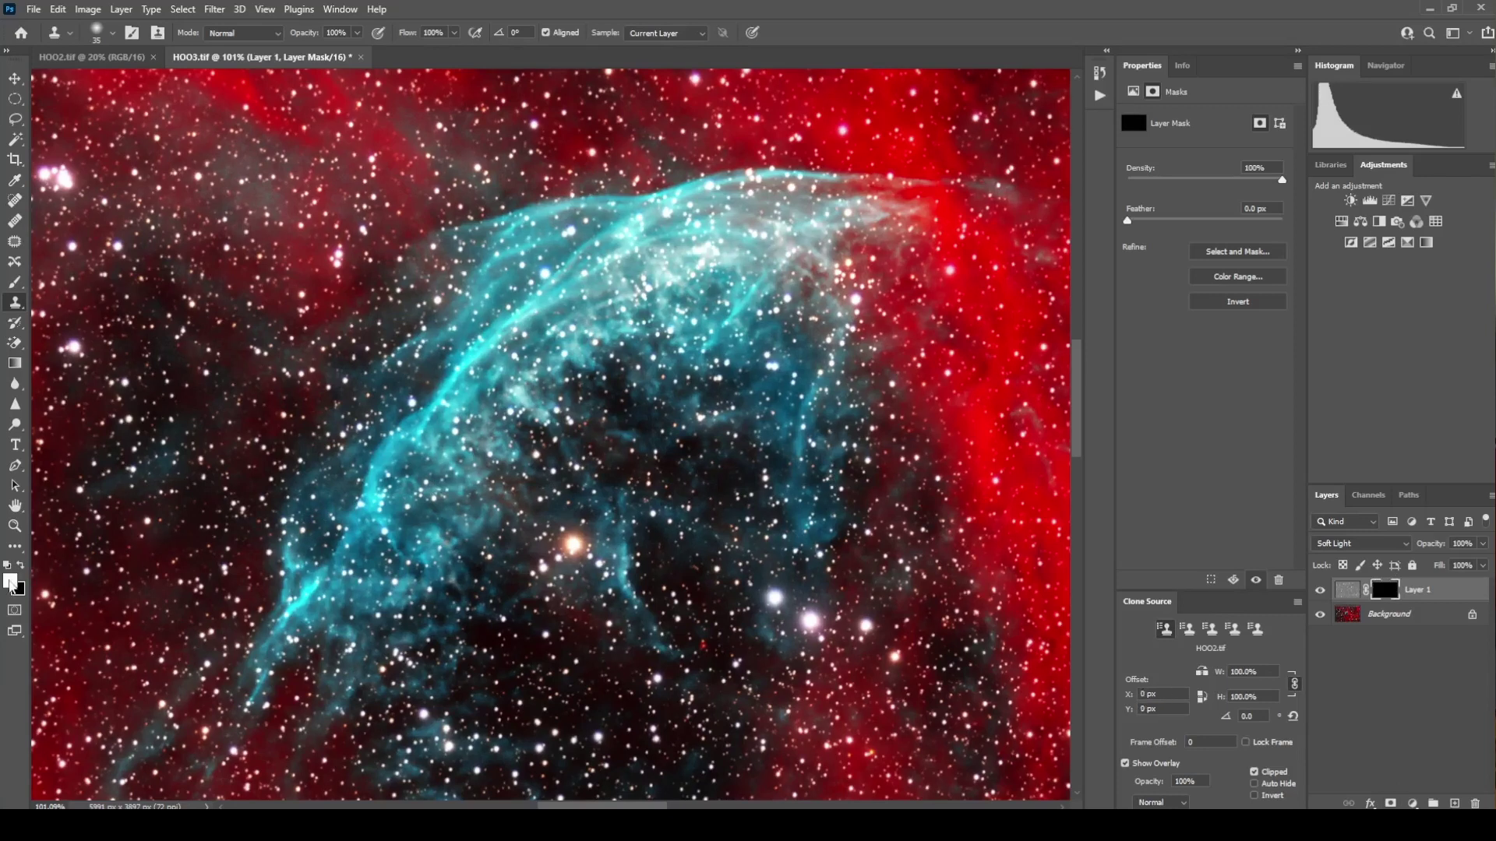
Paint white on the layer mask along the cyan nebula shell with a 150-pixel brush to reveal the sharpening only there.
left_click(15, 282)
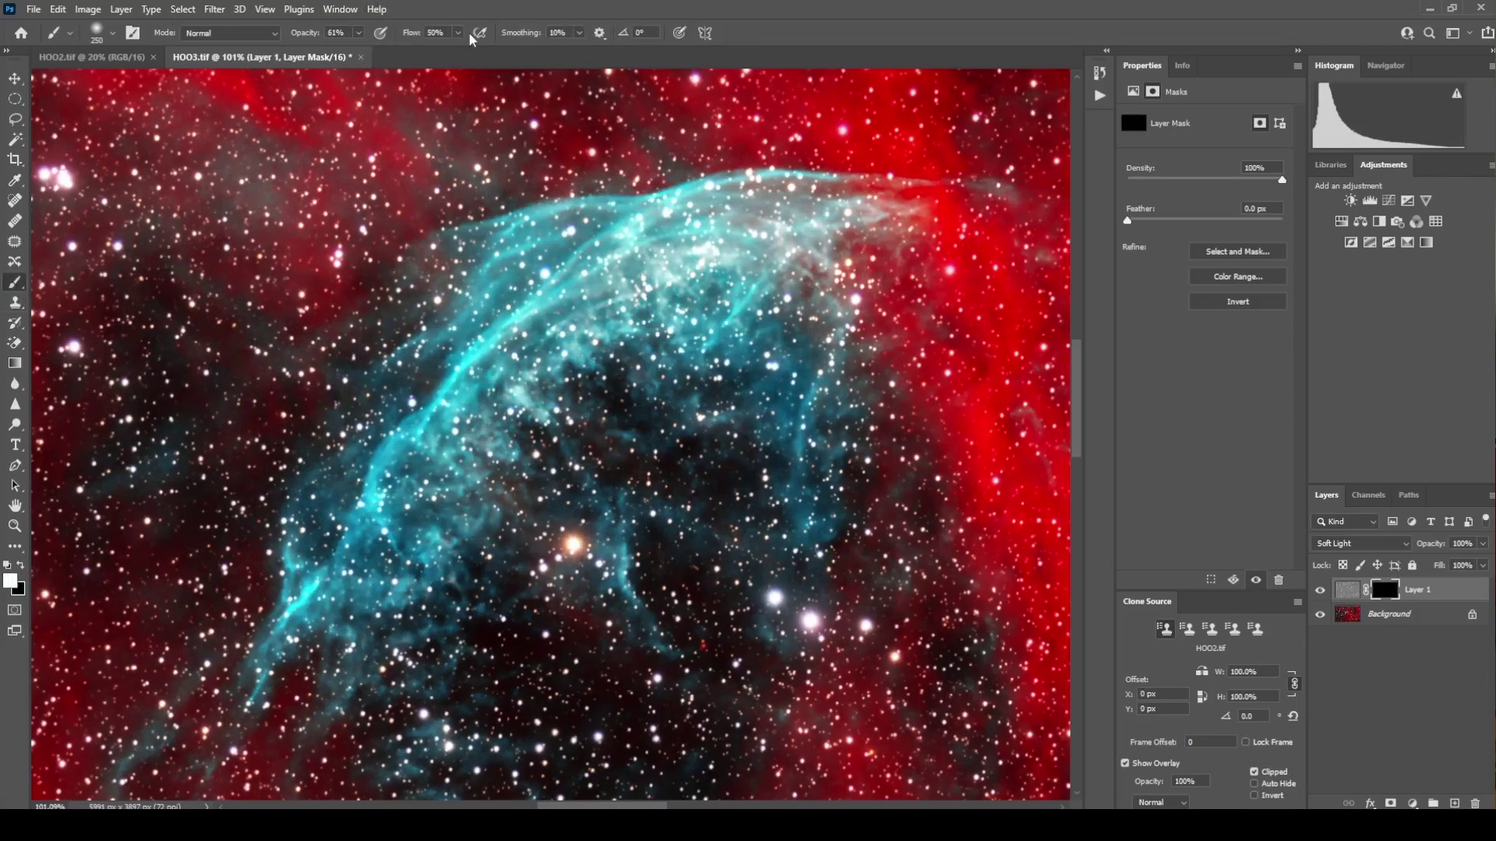
key("bracketleft")
key("bracketleft")
key("bracketleft")
left_click_drag(667, 288, 525, 340)
mouse_move(485, 432)
left_mouse_down()
mouse_move(363, 510)
mouse_move(398, 464)
mouse_move(269, 658)
mouse_move(374, 616)
mouse_move(462, 682)
mouse_move(558, 592)
mouse_move(633, 572)
mouse_move(628, 615)
mouse_move(508, 680)
mouse_move(424, 753)
left_mouse_up()
scroll(436, 744, "down", 5)
mouse_move(546, 726)
left_mouse_down()
mouse_move(471, 731)
mouse_move(407, 651)
mouse_move(208, 685)
mouse_move(232, 701)
left_mouse_up()
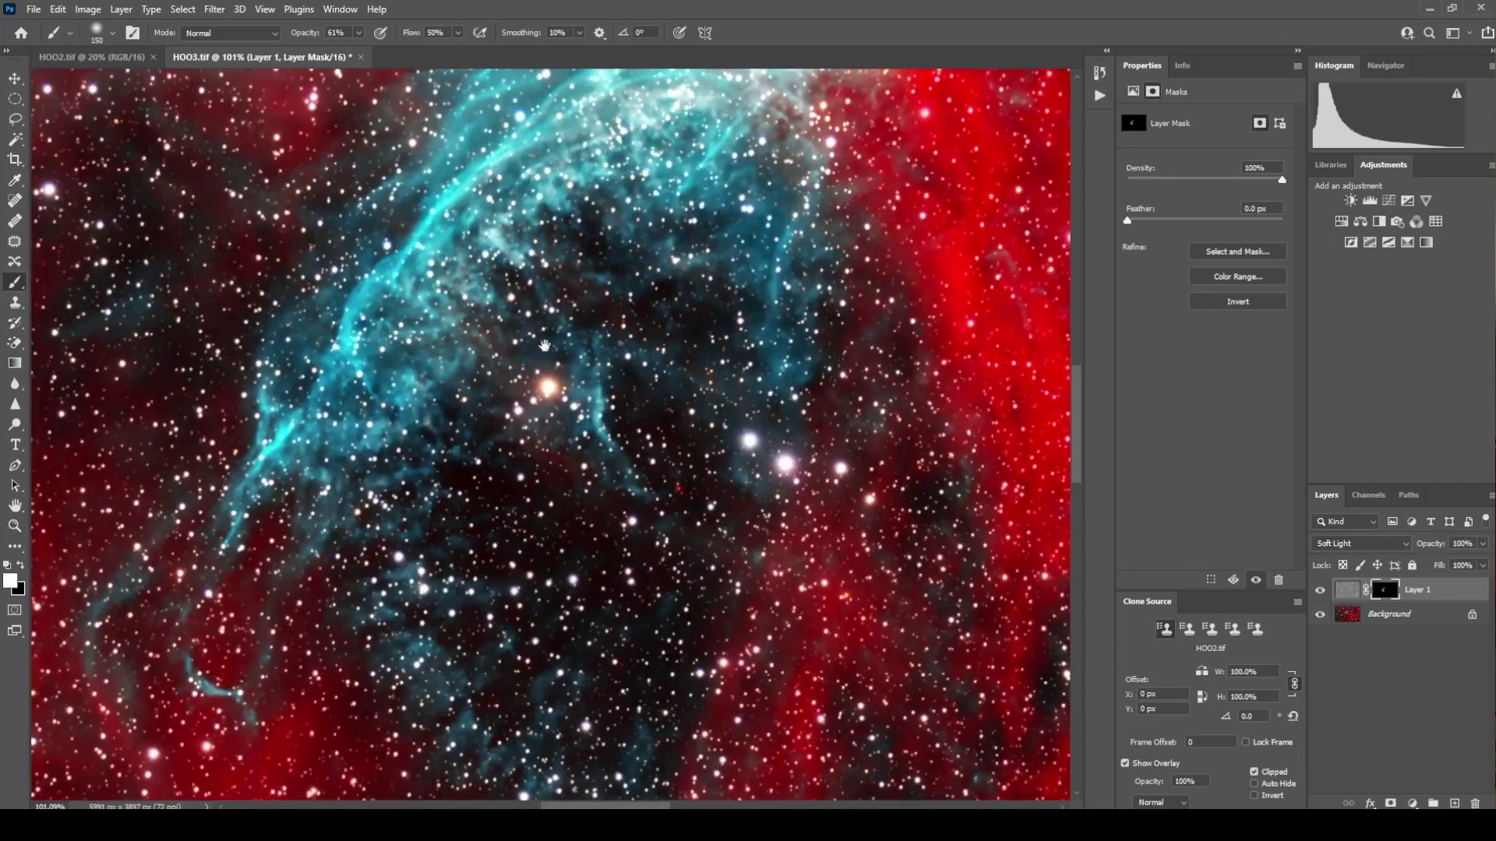
scroll(232, 702, "up", 9)
mouse_move(604, 396)
left_mouse_down()
mouse_move(455, 503)
mouse_move(368, 615)
mouse_move(575, 363)
mouse_move(436, 474)
mouse_move(464, 393)
mouse_move(399, 494)
mouse_move(288, 547)
mouse_move(378, 534)
mouse_move(617, 452)
mouse_move(527, 406)
mouse_move(530, 357)
mouse_move(415, 392)
mouse_move(462, 402)
mouse_move(456, 515)
mouse_move(409, 588)
mouse_move(273, 656)
mouse_move(312, 690)
mouse_move(351, 692)
mouse_move(342, 701)
mouse_move(563, 478)
mouse_move(620, 481)
mouse_move(687, 490)
mouse_move(651, 526)
mouse_move(735, 540)
mouse_move(731, 582)
mouse_move(770, 604)
mouse_move(739, 644)
mouse_move(775, 682)
mouse_move(487, 681)
mouse_move(605, 672)
mouse_move(550, 664)
mouse_move(484, 571)
mouse_move(515, 517)
mouse_move(650, 406)
mouse_move(558, 411)
mouse_move(553, 447)
mouse_move(593, 464)
left_mouse_up()
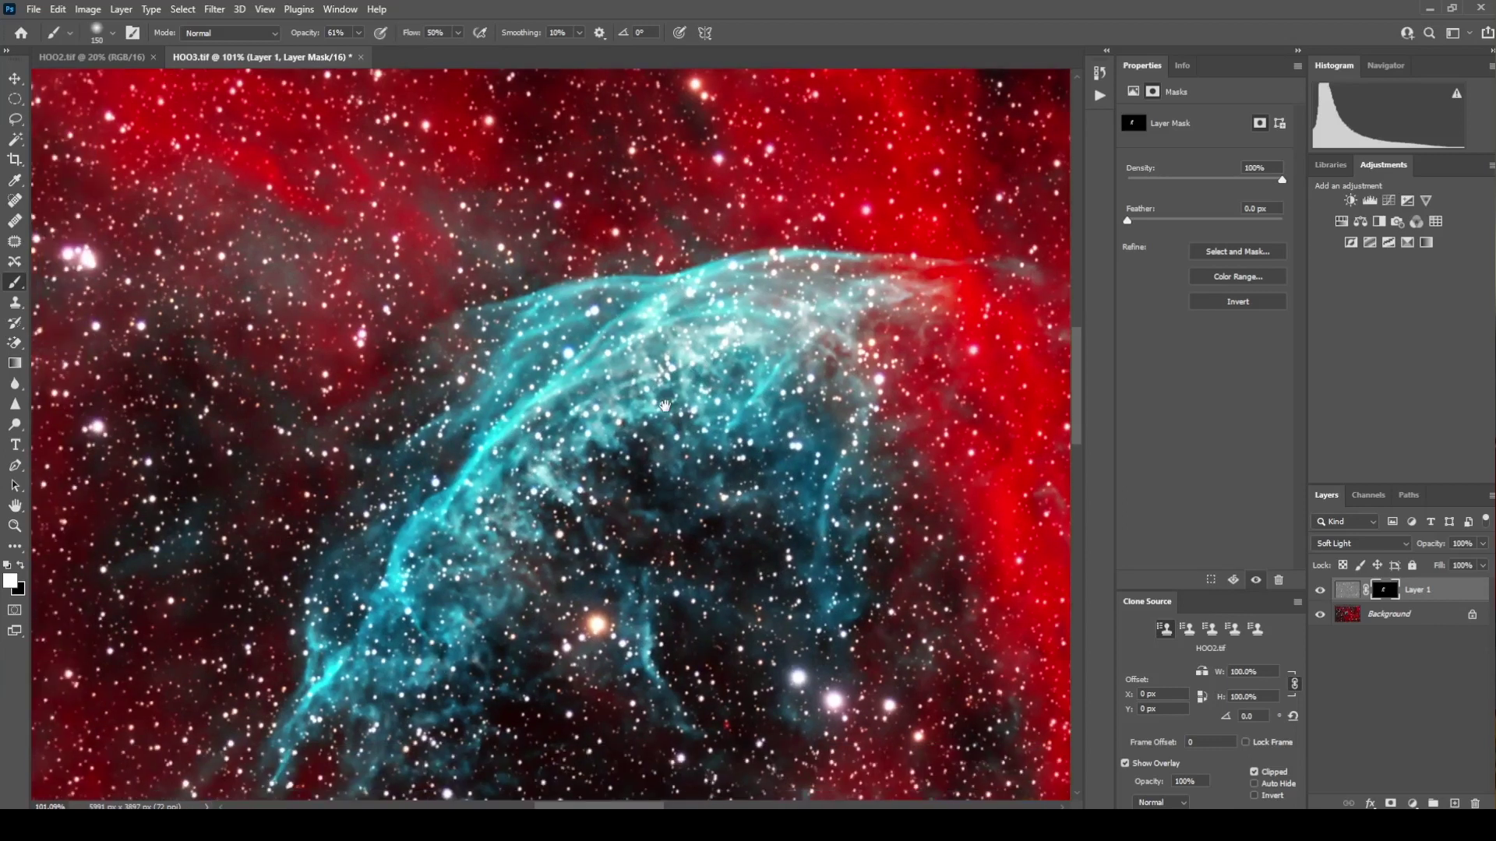
Compare the cyan shell repeatedly with and without the masked sharpening layer.
left_click(1320, 592)
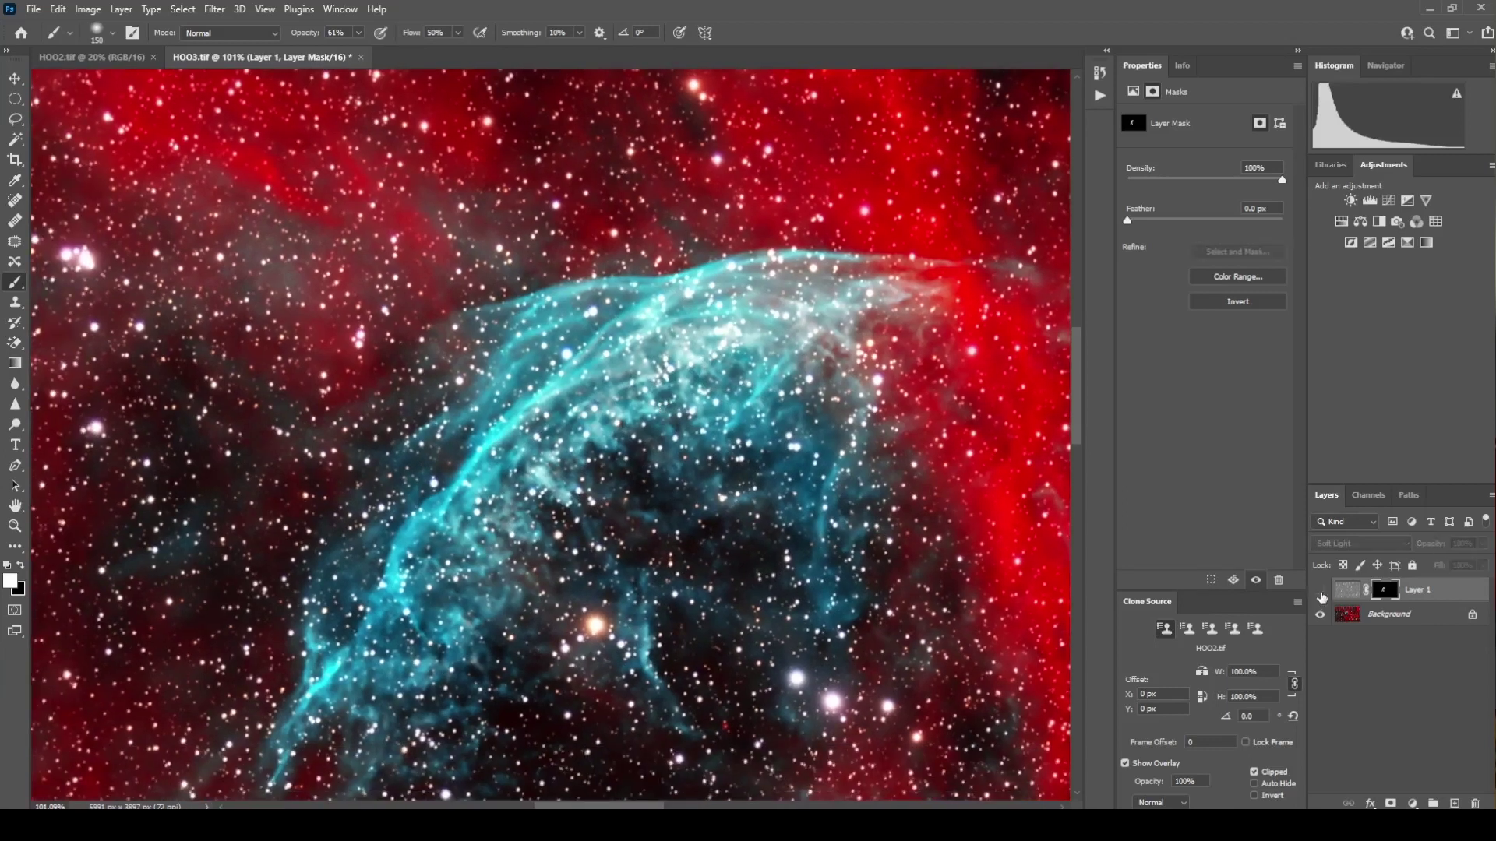
left_click(1321, 592)
left_click(1321, 592)
left_click(1321, 592)
left_click(1322, 592)
left_click(1321, 592)
left_click(1321, 592)
left_click(1321, 592)
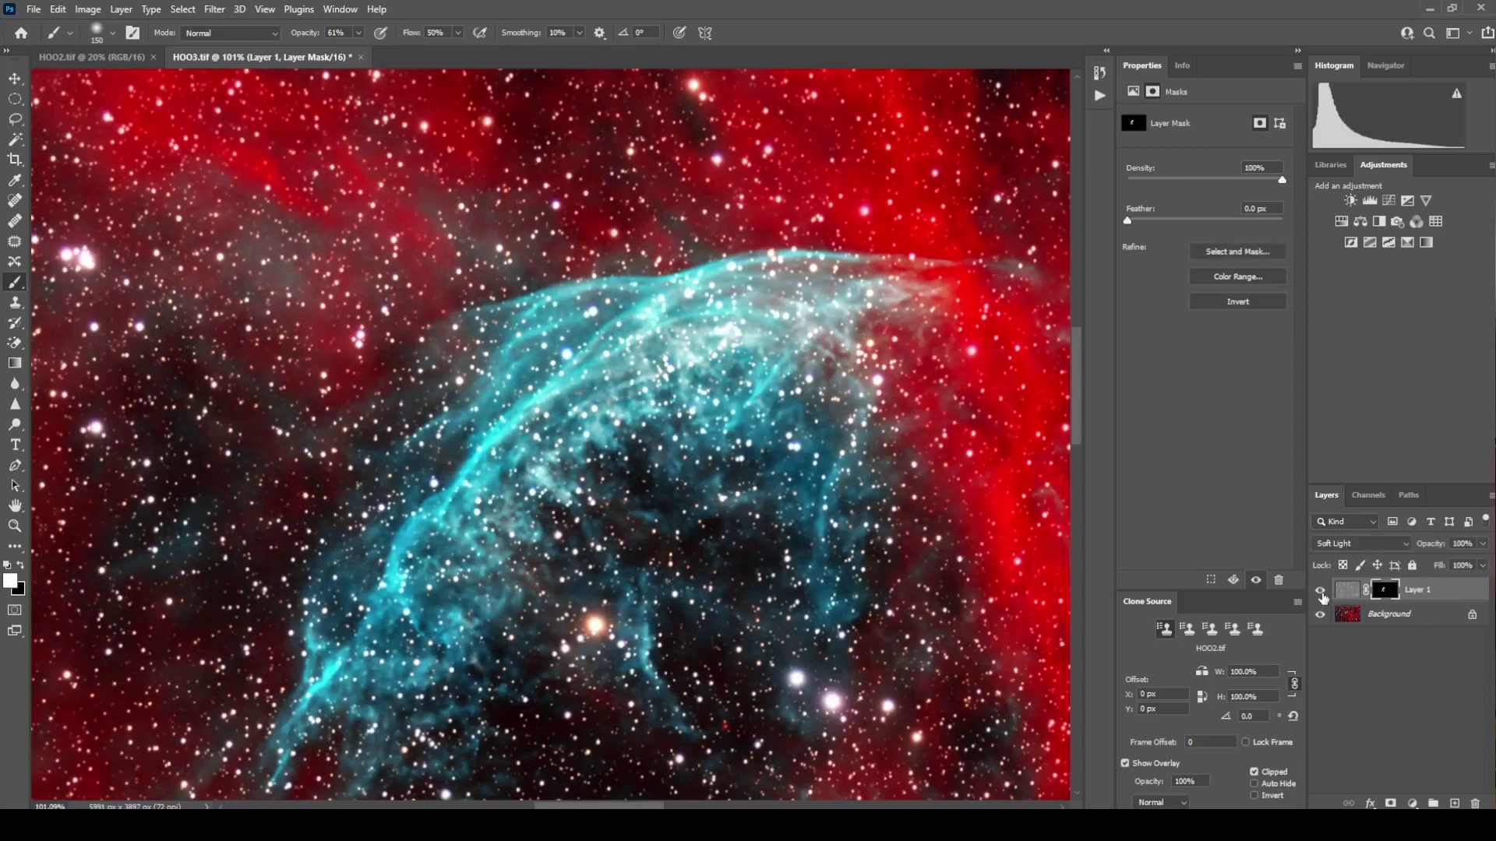
left_click(1321, 592)
left_click(1322, 592)
left_click(1322, 592)
left_click(1321, 592)
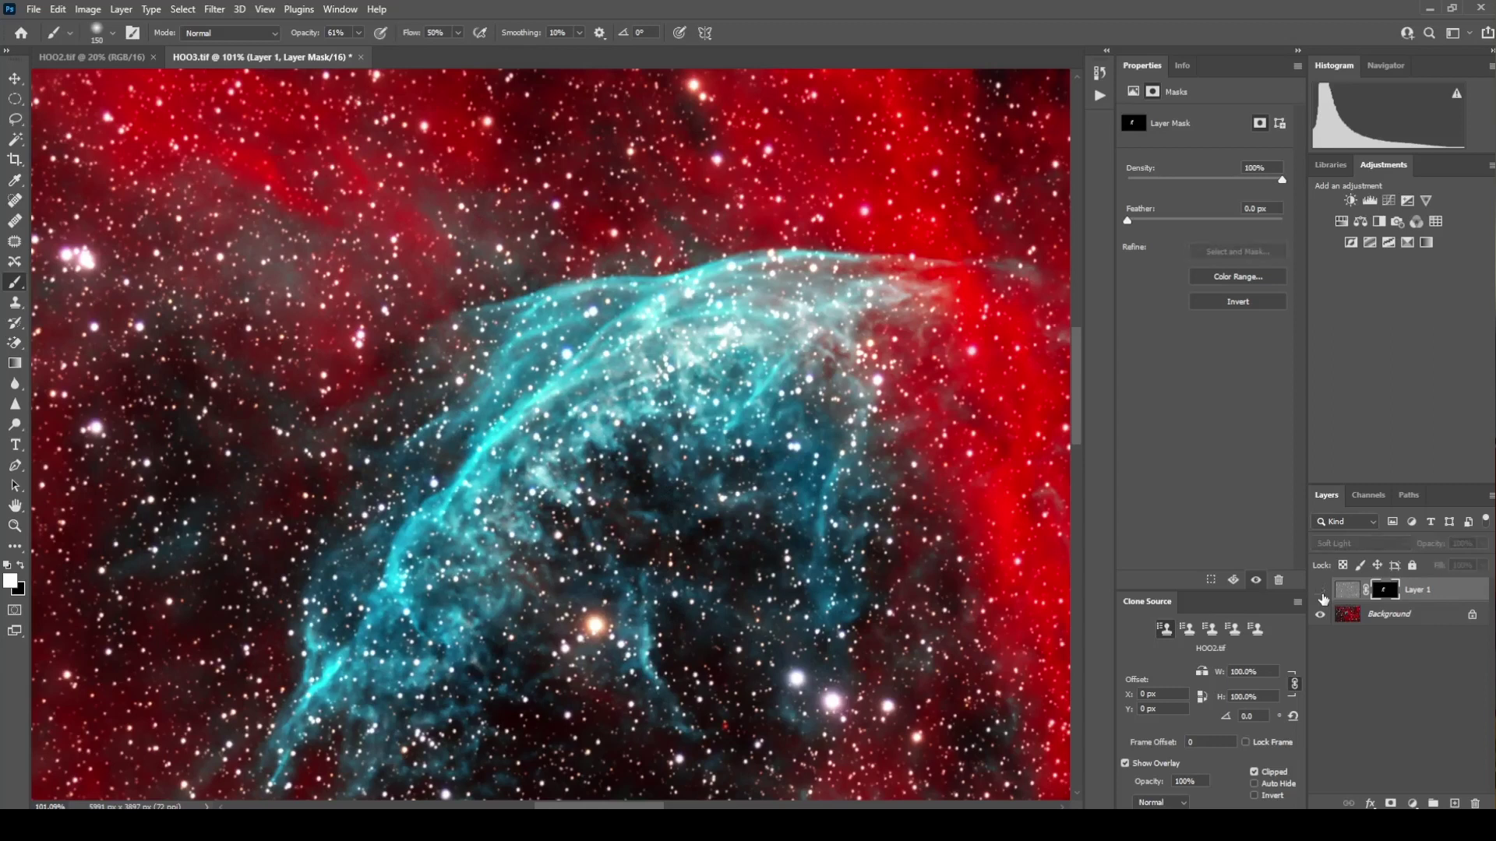
Check the cyan shell's filaments once more by switching the masked High Pass layer off and on.
left_click(1321, 592)
left_click(1321, 592)
left_click(1322, 594)
left_click(1321, 594)
left_click(1322, 593)
left_click(1322, 593)
left_click(1322, 594)
left_click(1322, 593)
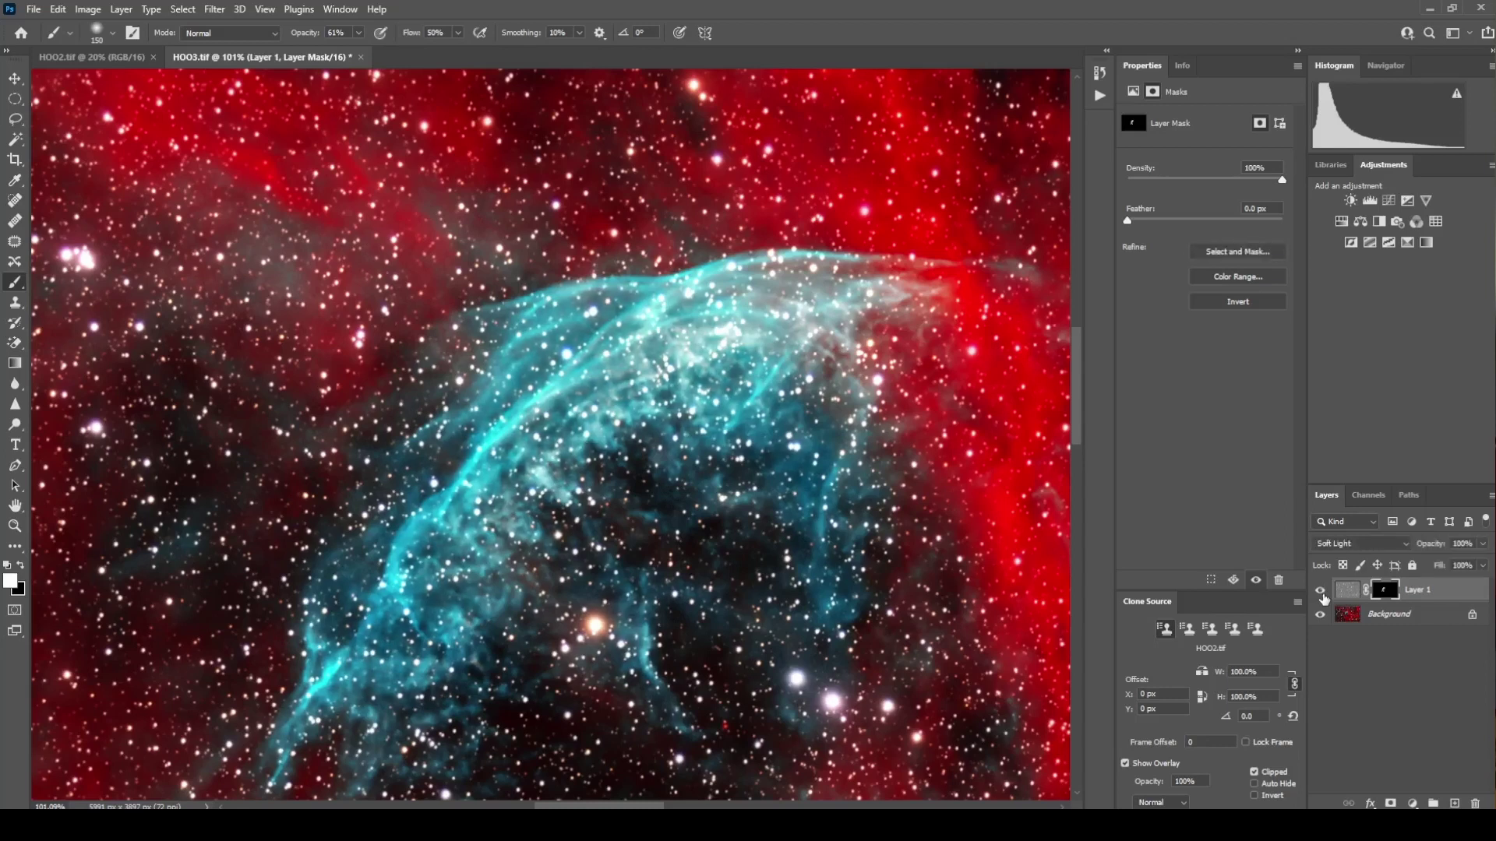
left_click(1322, 594)
left_click(1322, 594)
Flatten the image to merge the masked High Pass sharpening into the background.
right_click(1432, 602)
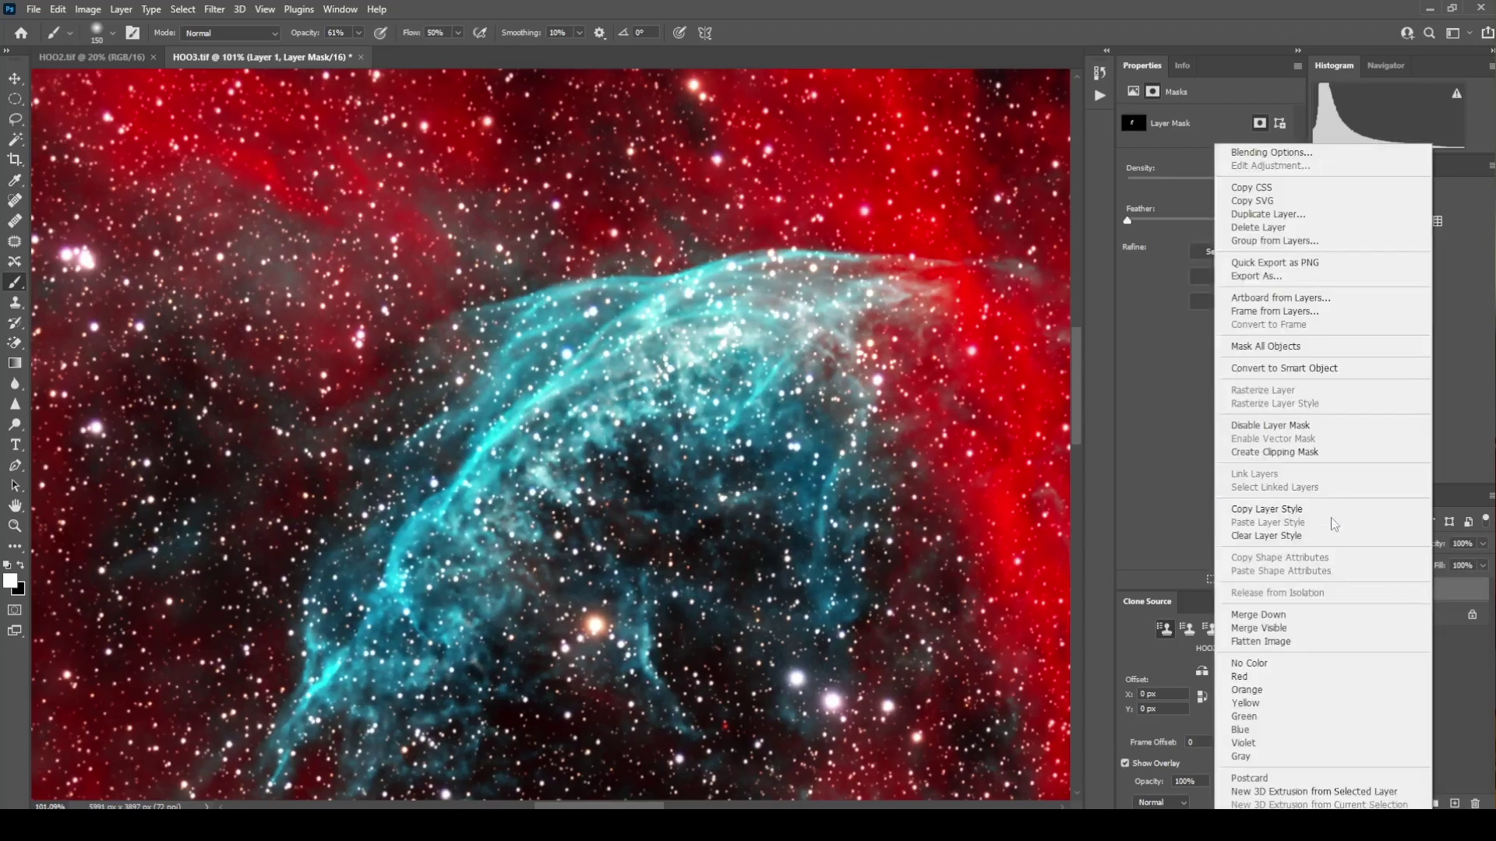
left_click(1261, 641)
scroll(760, 475, "down", 3)
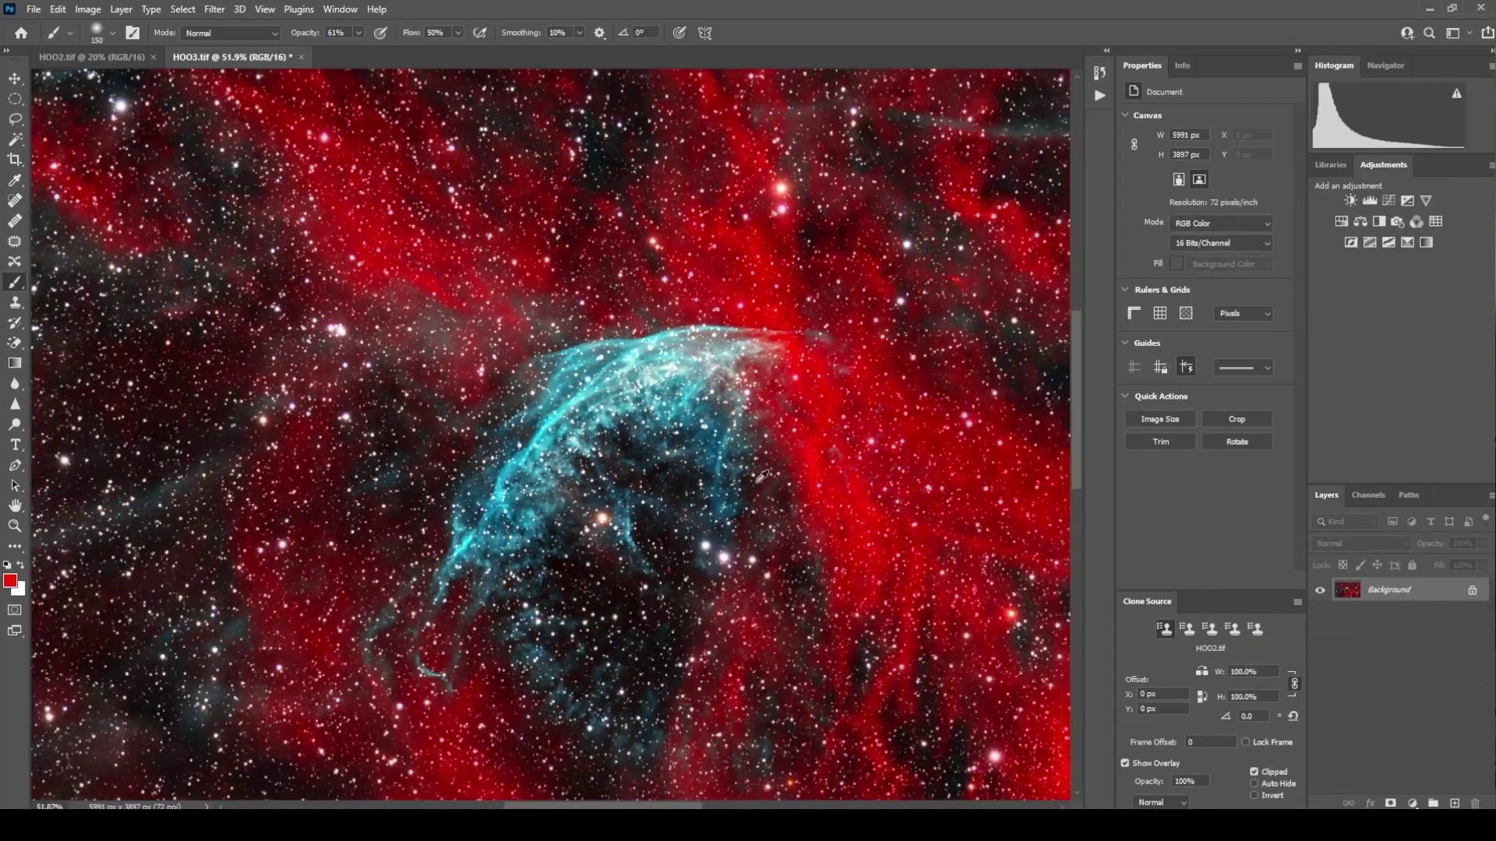
scroll(759, 475, "down", 4)
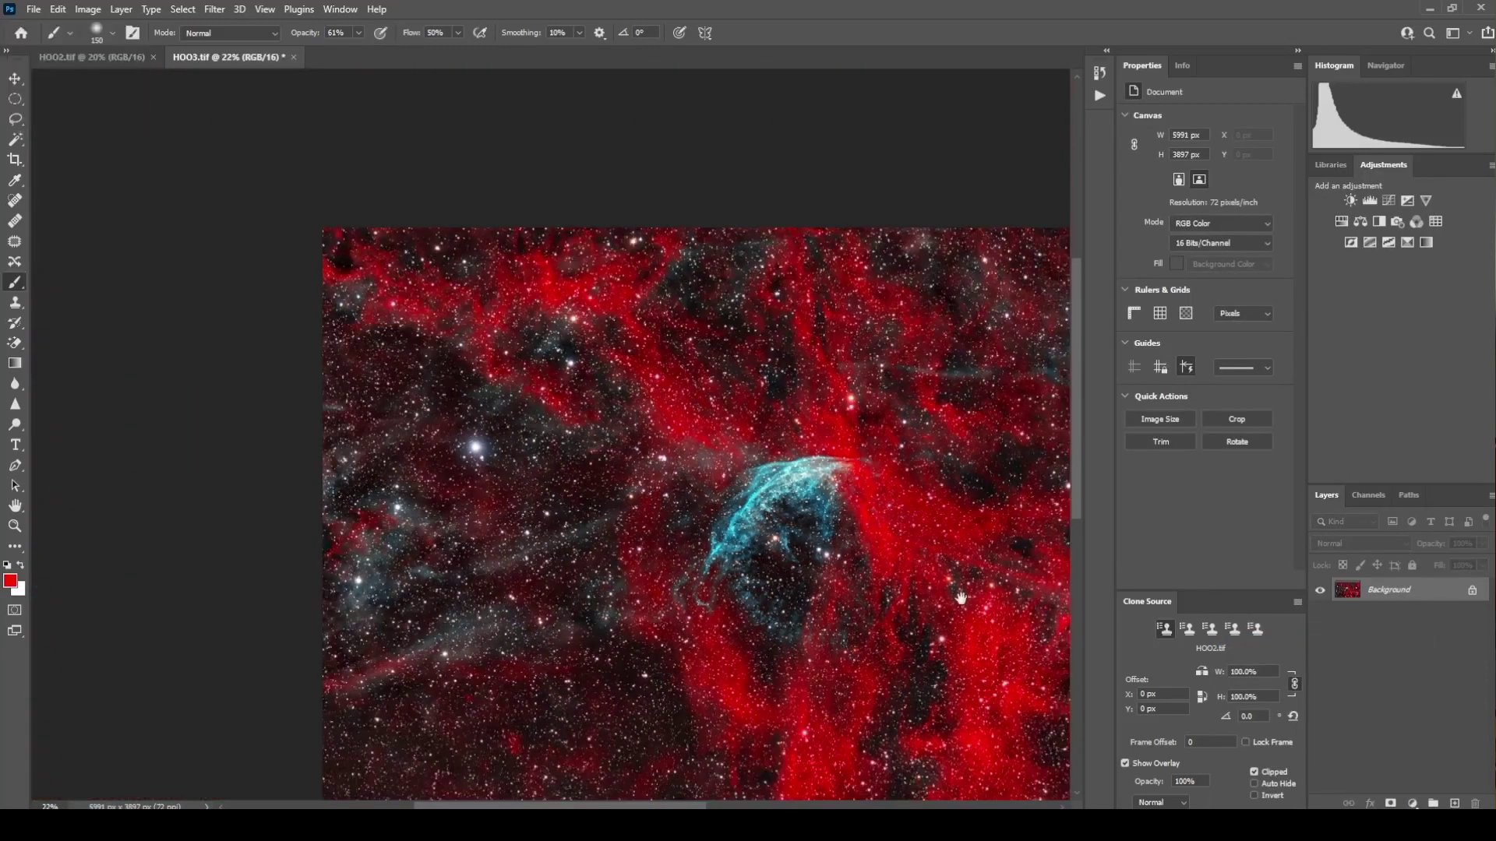
left_click_drag(960, 597, 673, 472)
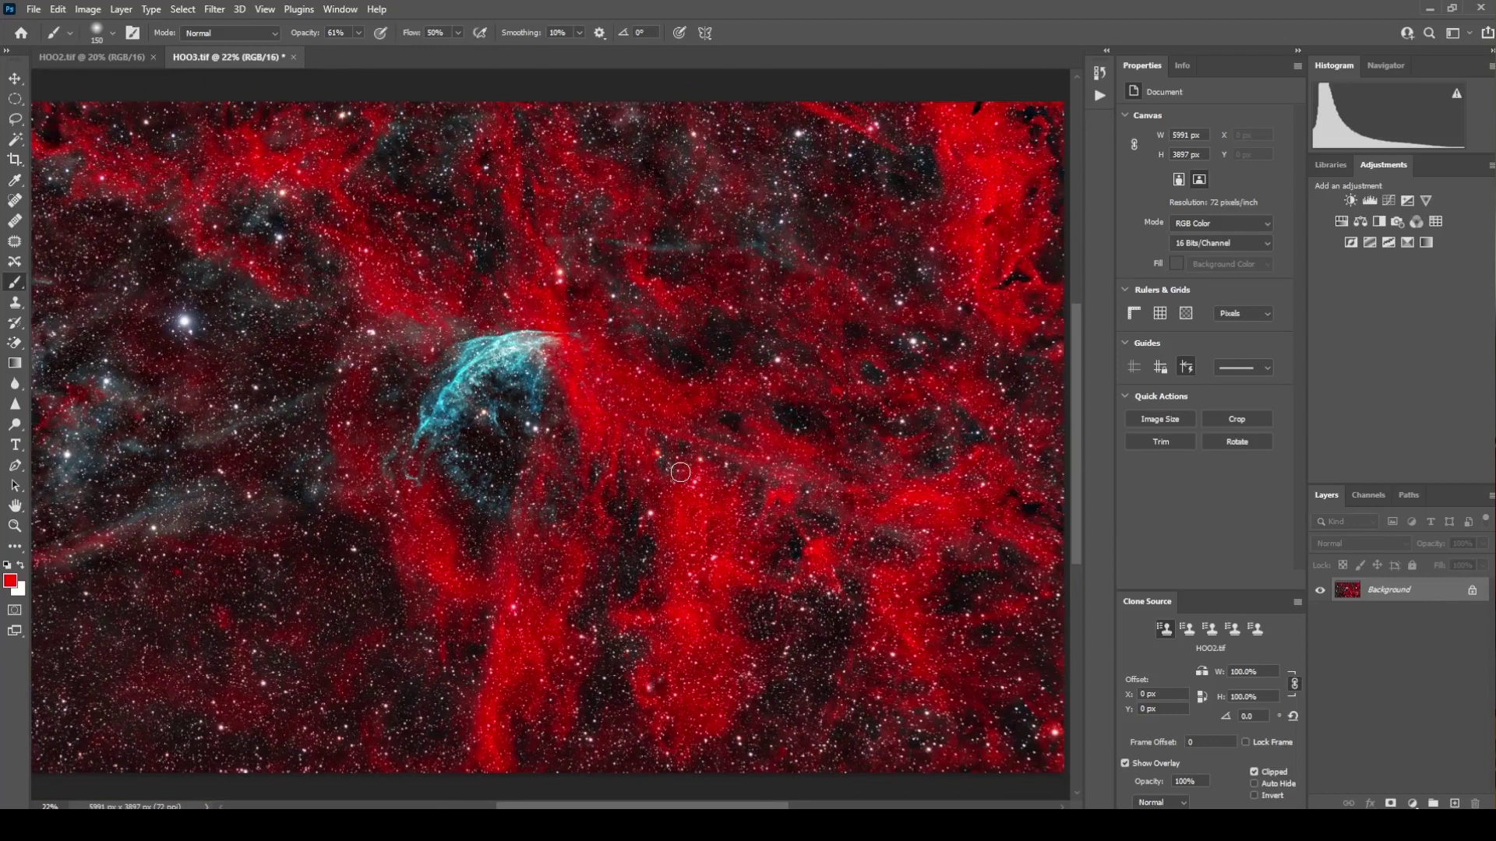
scroll(680, 472, "down", 1)
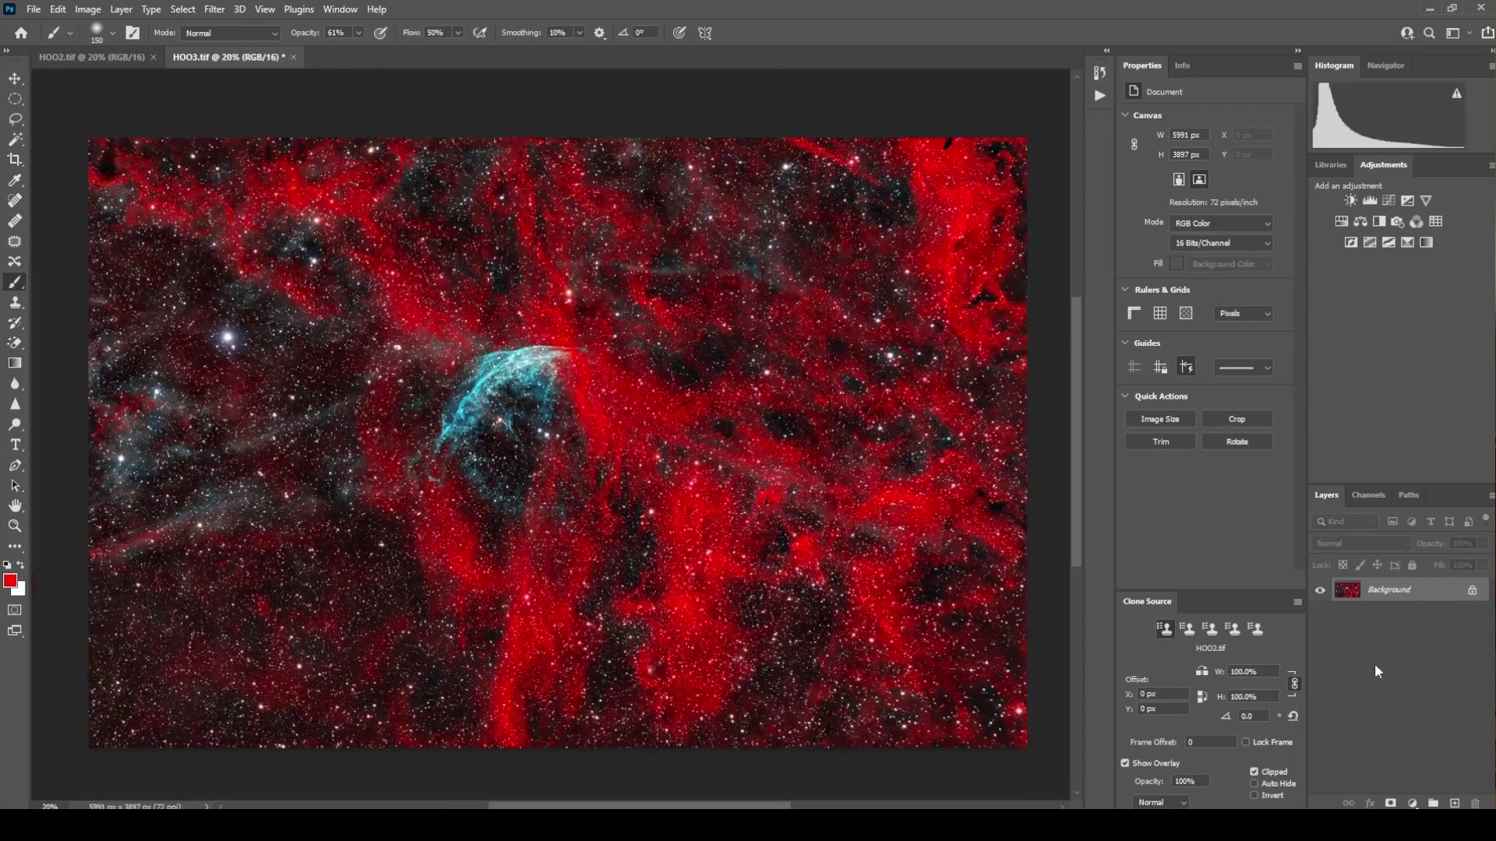
Duplicate the background layer and add a Hue/Saturation adjustment layer above the copy.
left_click(1411, 803)
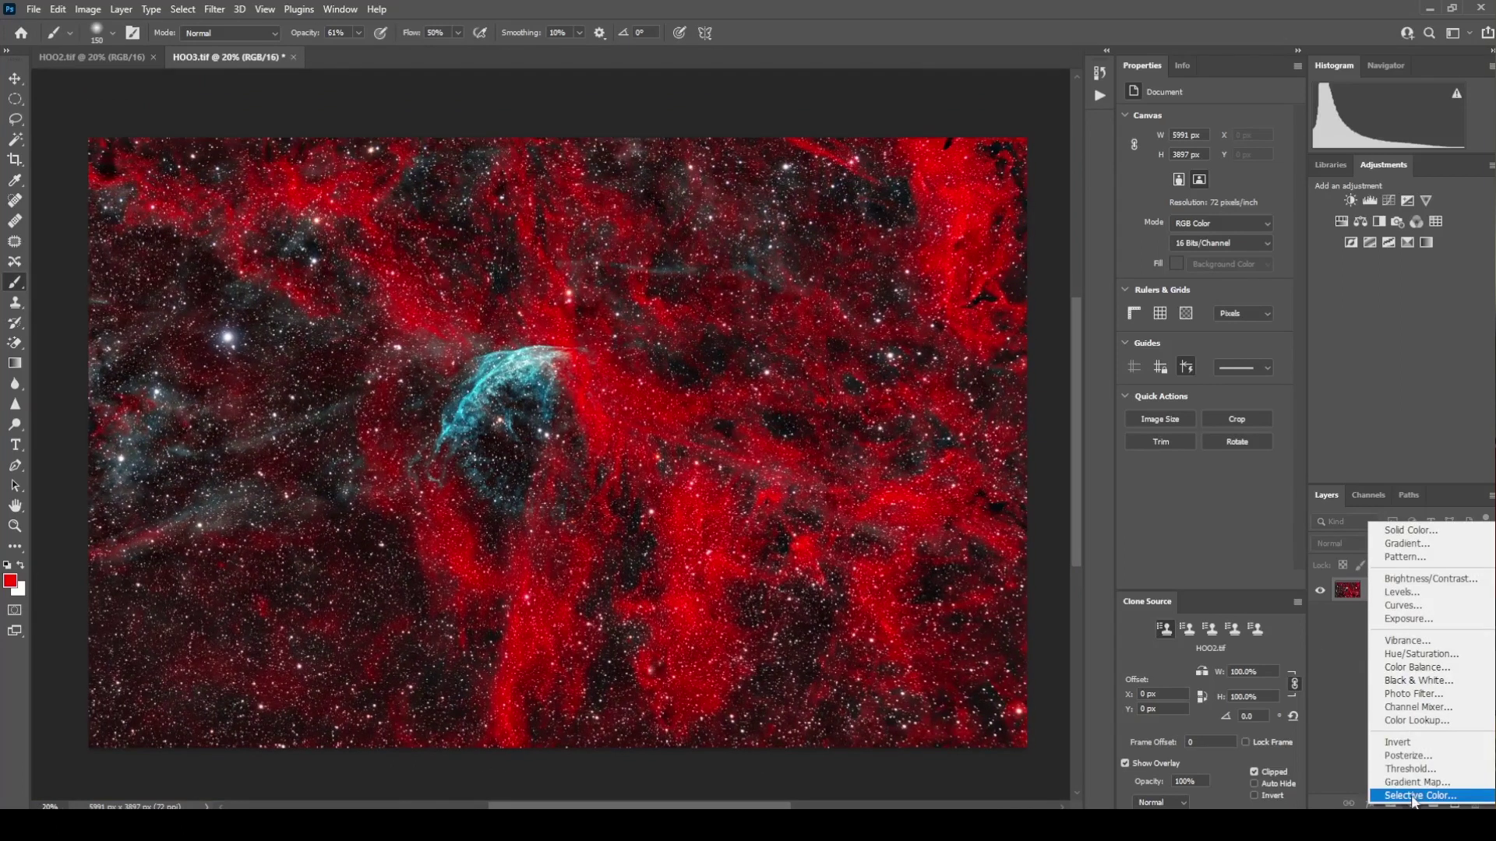
left_click(1348, 738)
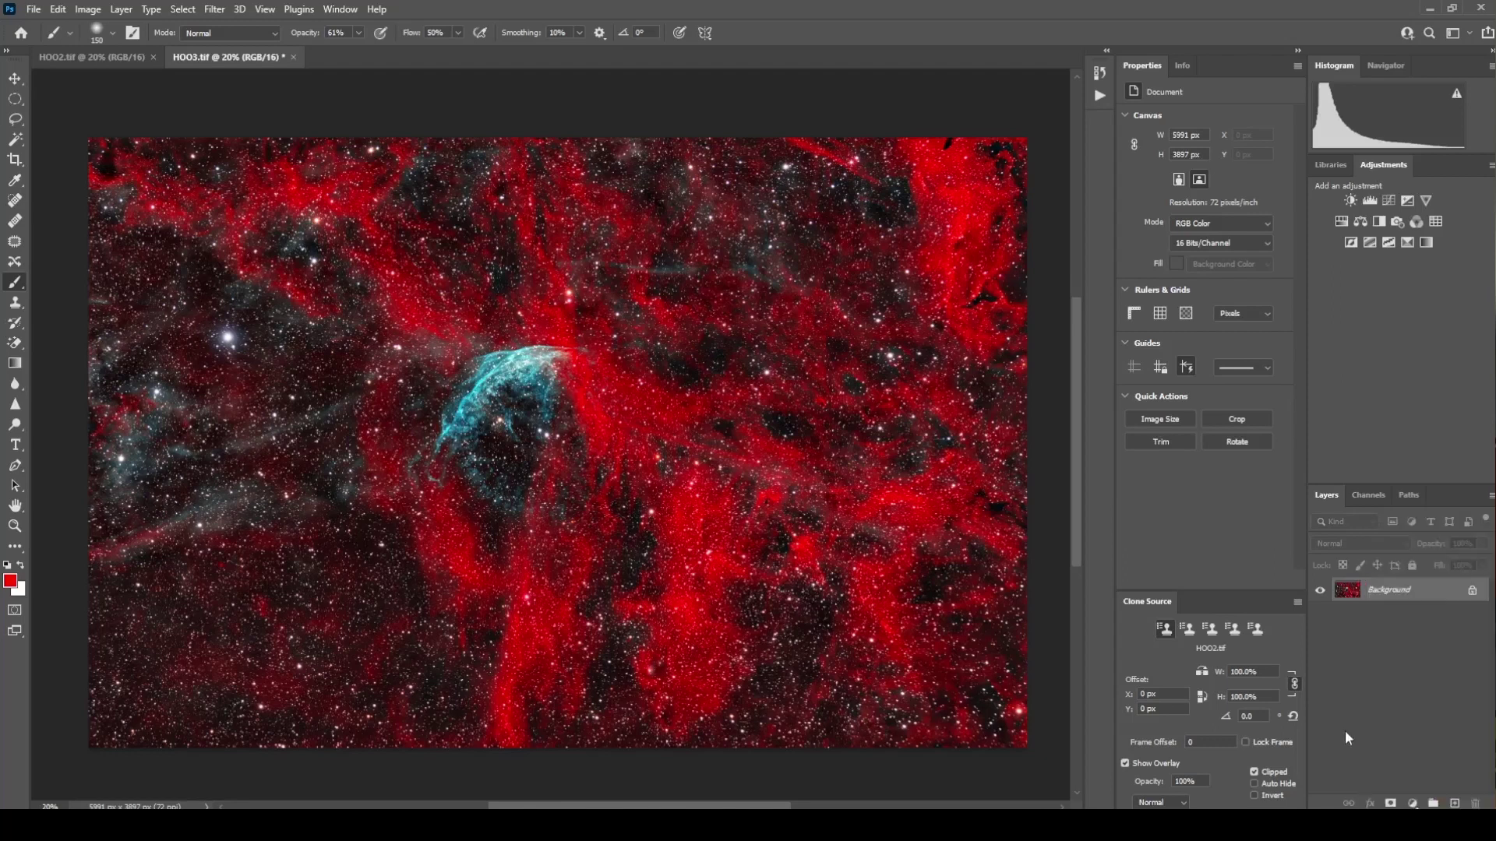
key("ctrl+j")
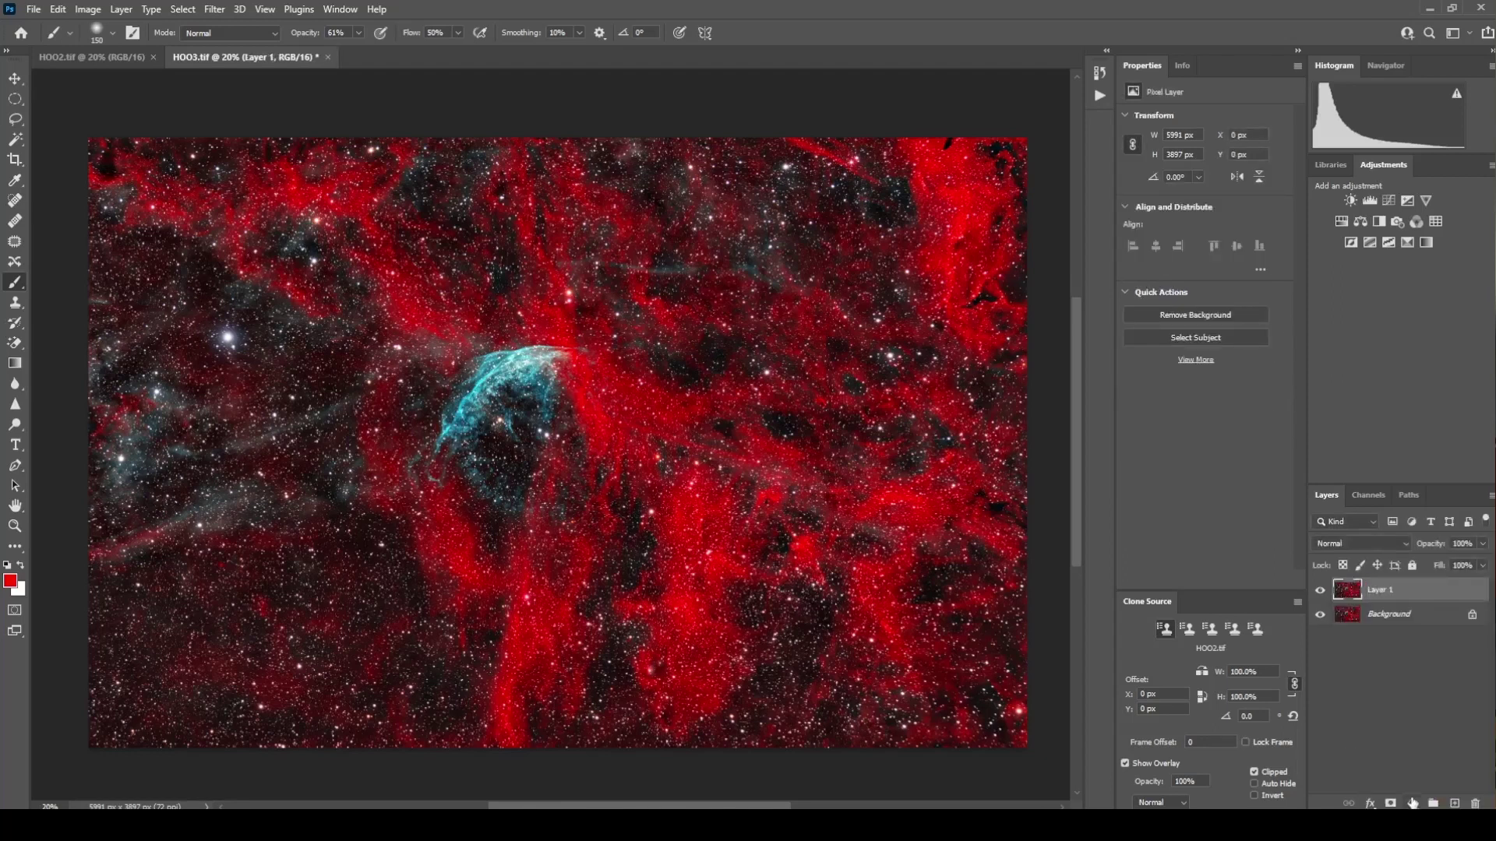
left_click(1412, 803)
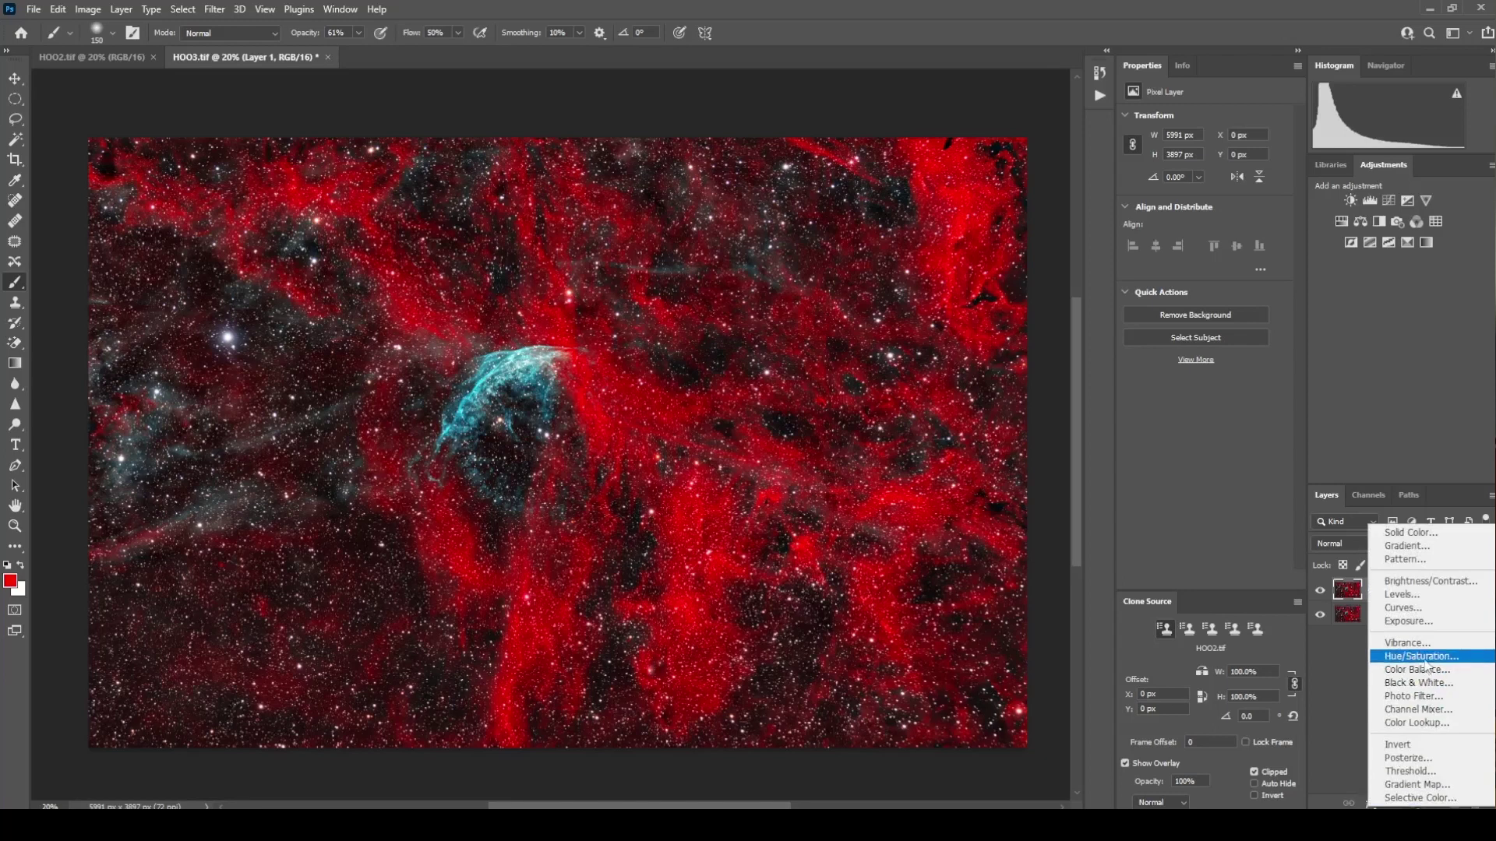
left_click(1426, 659)
Restrict the Hue/Saturation adjustment to the reds and set their hue to +2.
left_click(1180, 139)
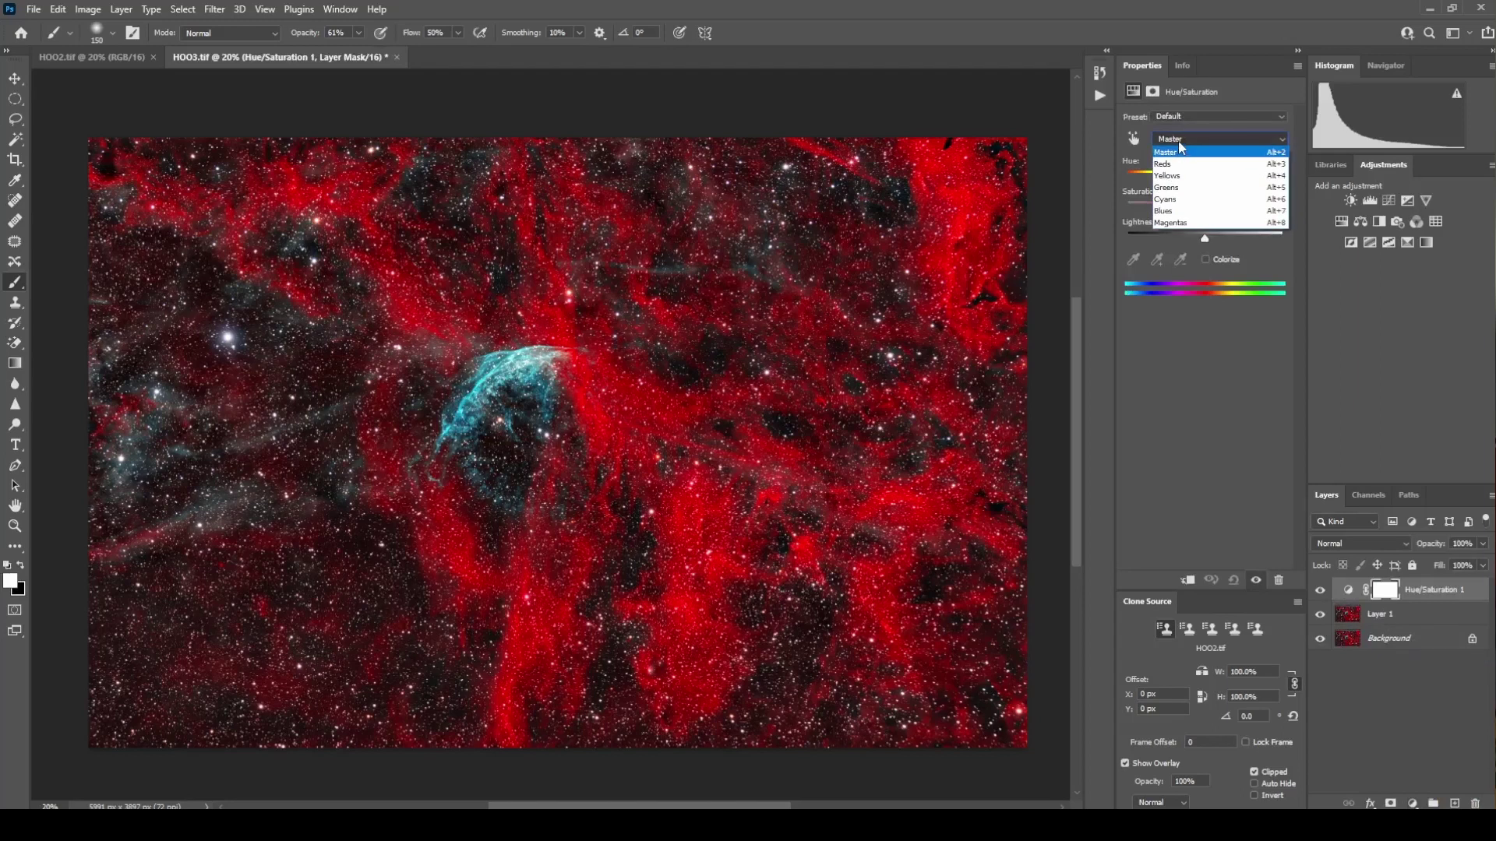
left_click(1164, 163)
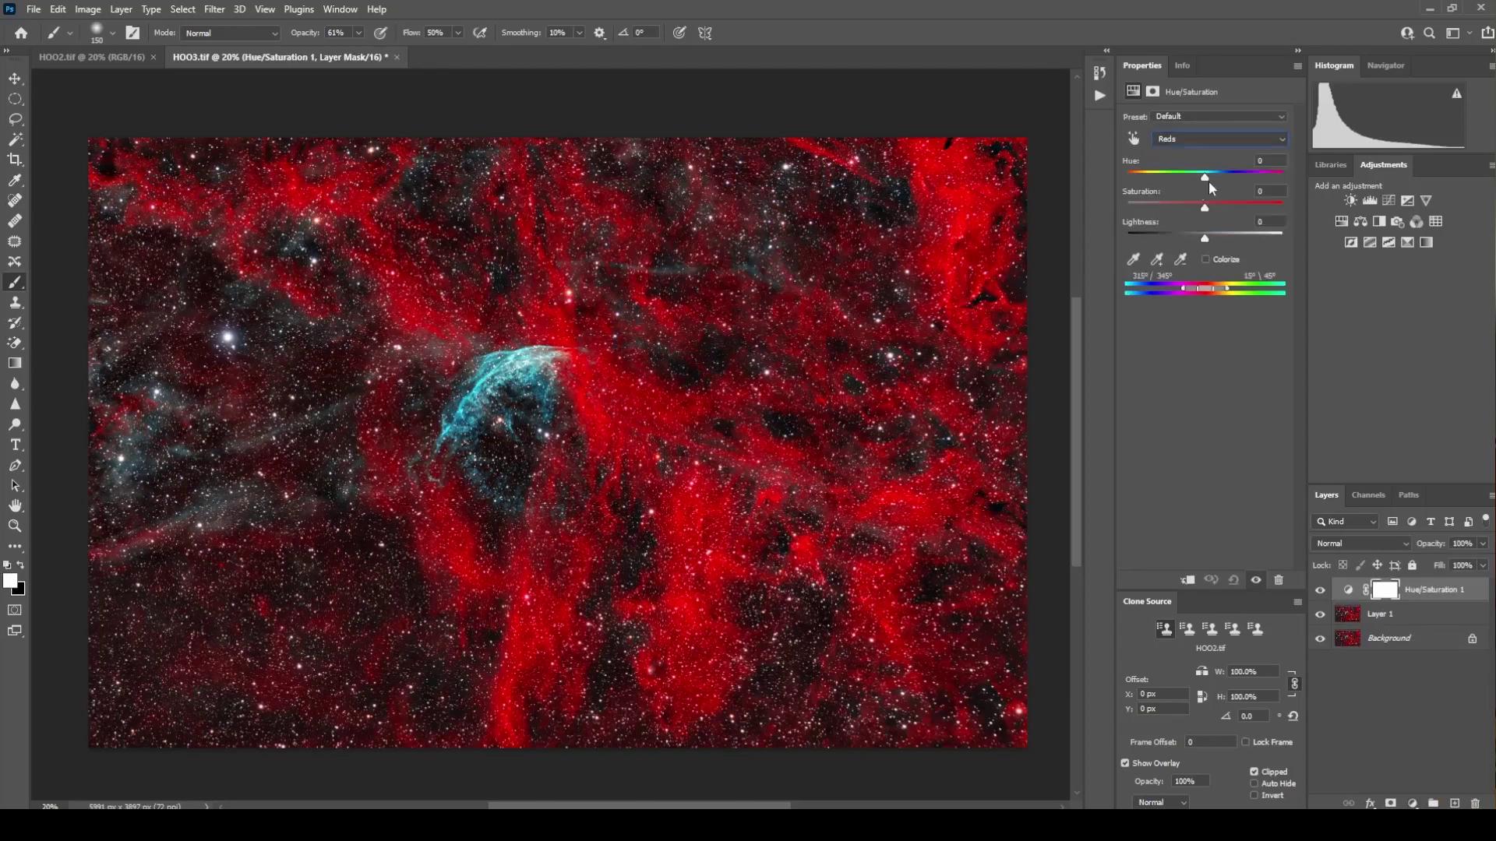
left_click_drag(1206, 176, 1208, 176)
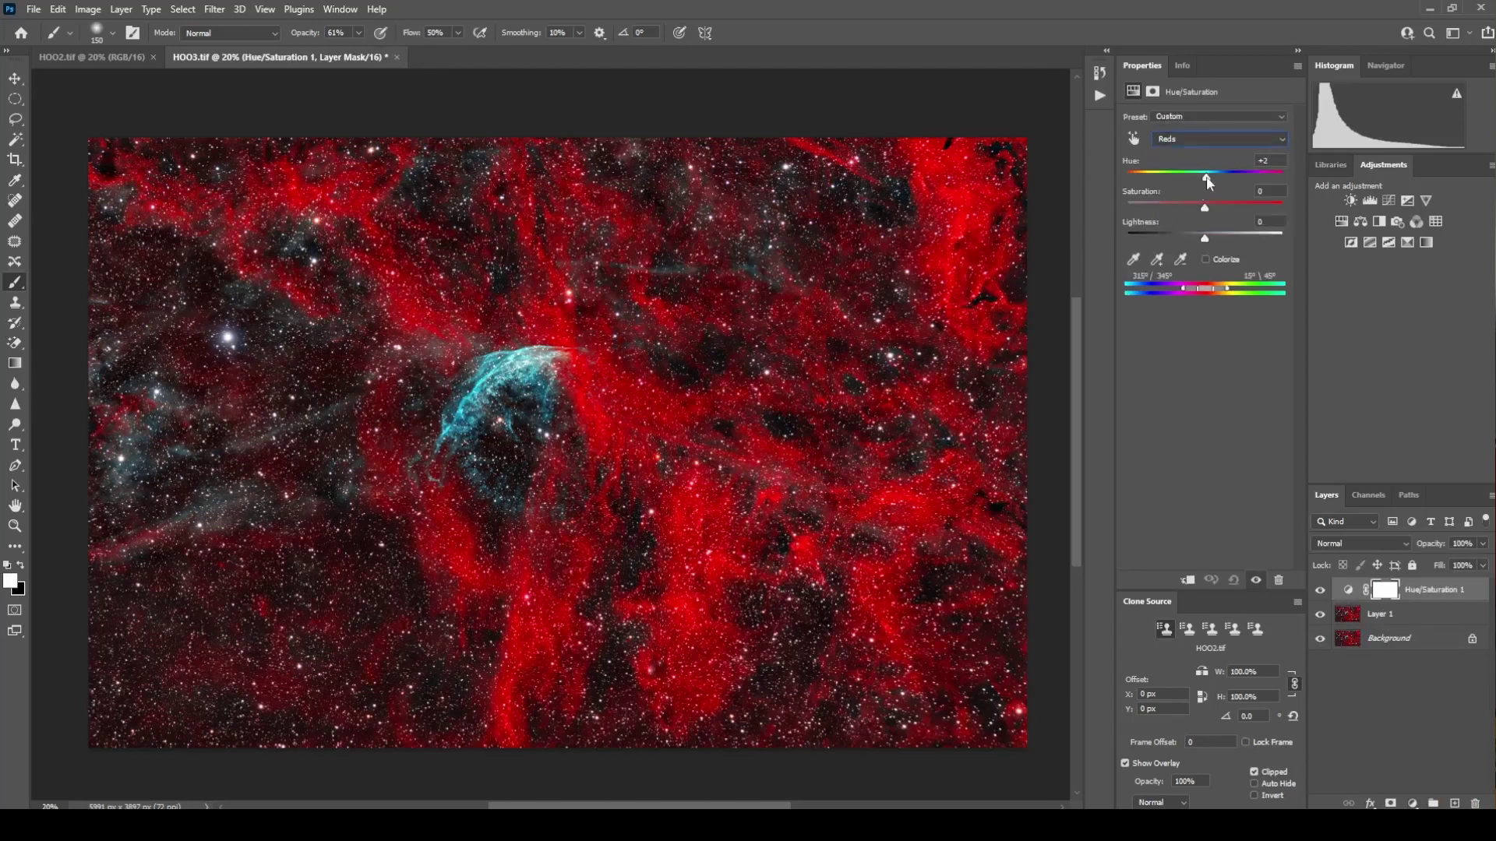
left_click(1273, 162)
key("Up")
key("Up")
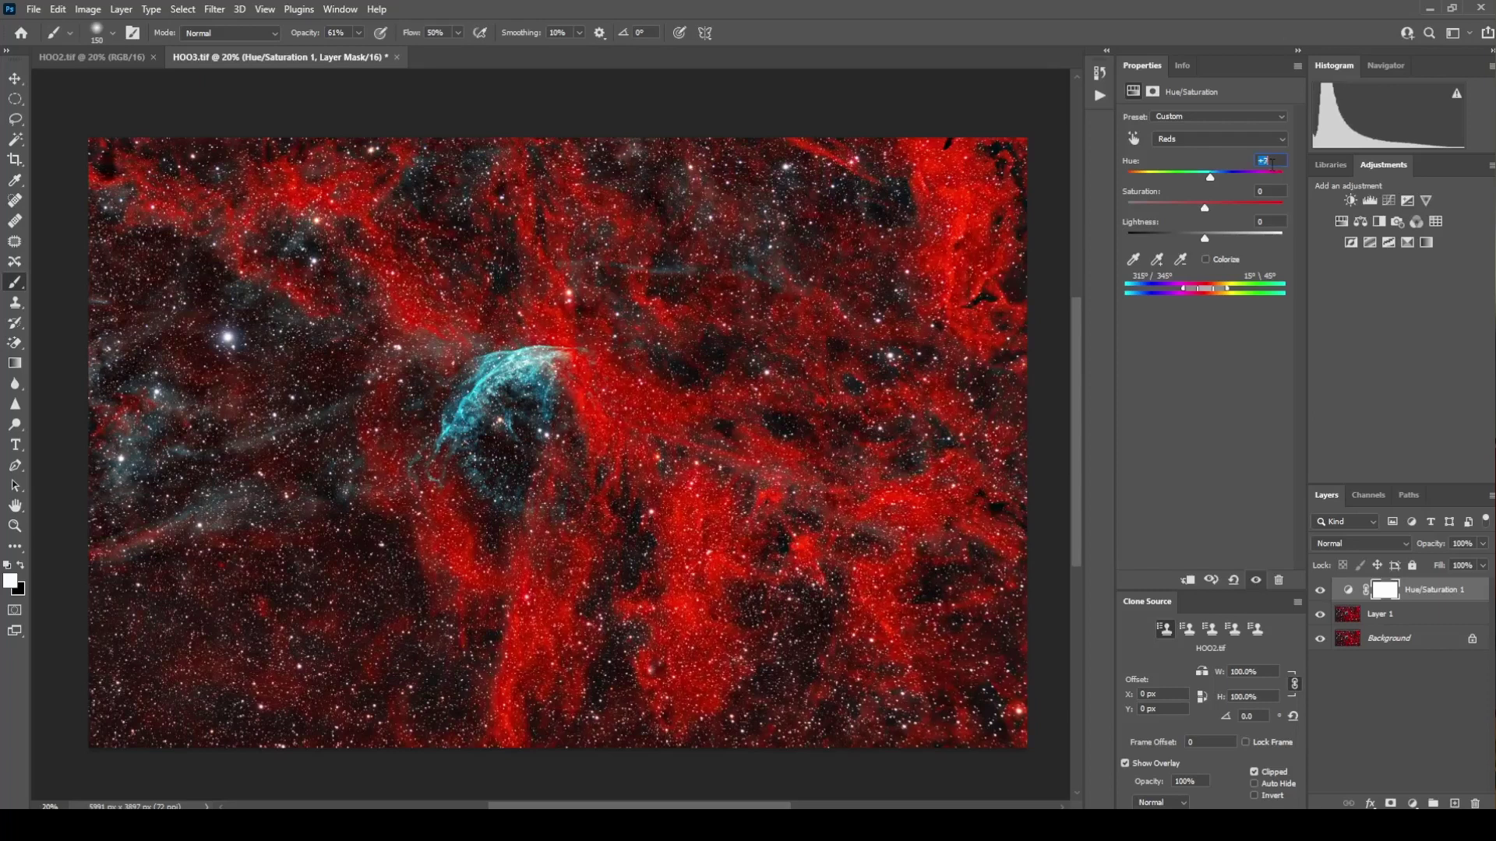
key("Down")
key("Down")
key("Down")
key("Up")
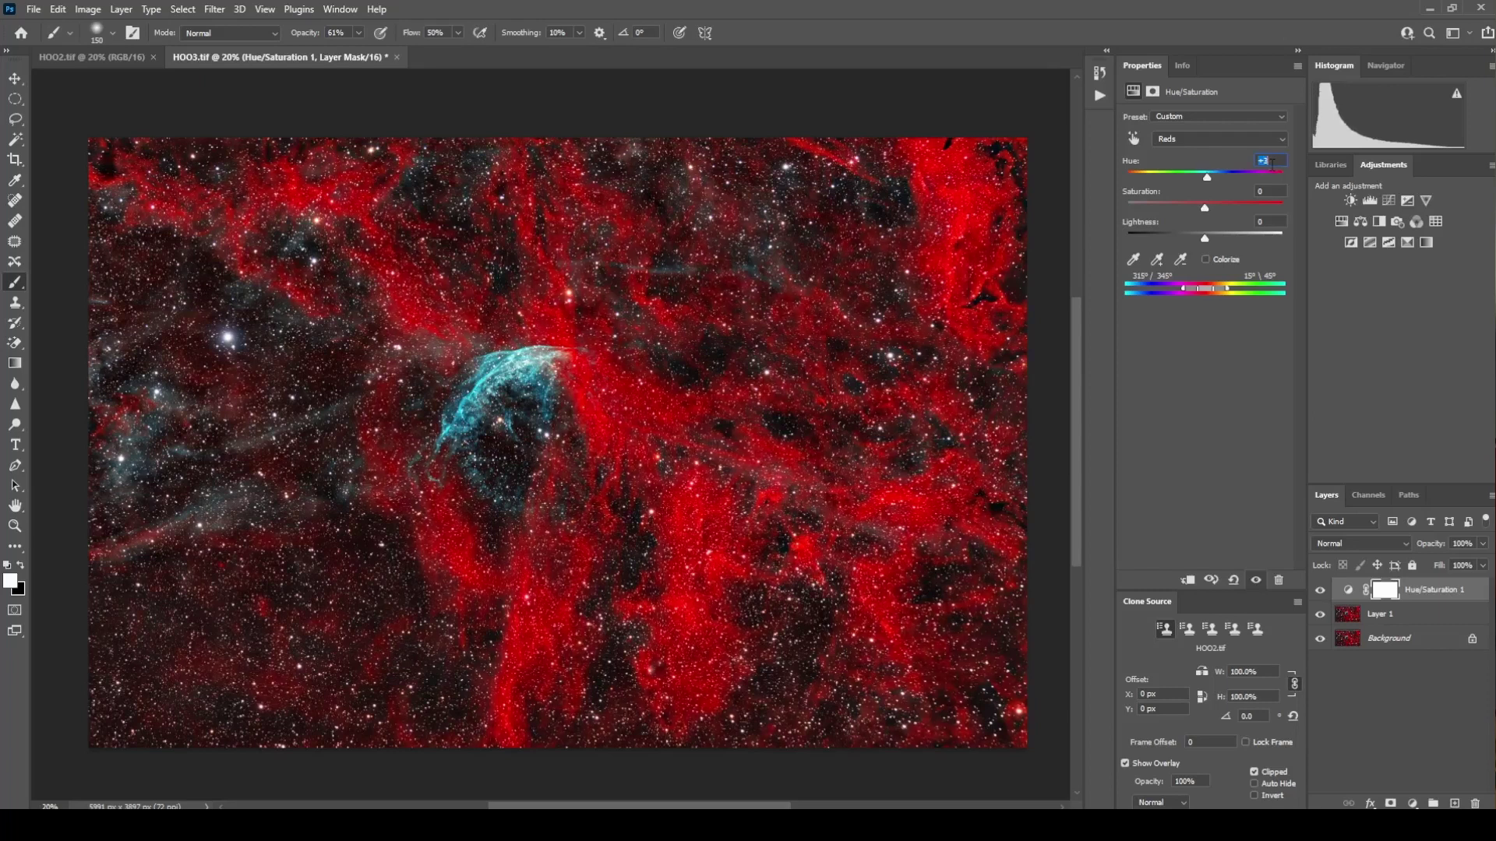
key("Down")
Set the reds' saturation to +3 and their lightness to -5.
left_click(1270, 191)
left_click_drag(1208, 178, 1204, 212)
mouse_move(1204, 238)
left_mouse_down()
mouse_move(1246, 210)
mouse_move(1217, 212)
mouse_move(1251, 222)
mouse_move(1249, 195)
mouse_move(1208, 206)
mouse_move(1201, 240)
mouse_move(1187, 239)
mouse_move(1200, 240)
left_mouse_up()
type("00")
Compare the red nebula repeatedly with and without the Hue/Saturation adjustment.
left_click(1320, 592)
left_click(1321, 593)
left_click(1321, 594)
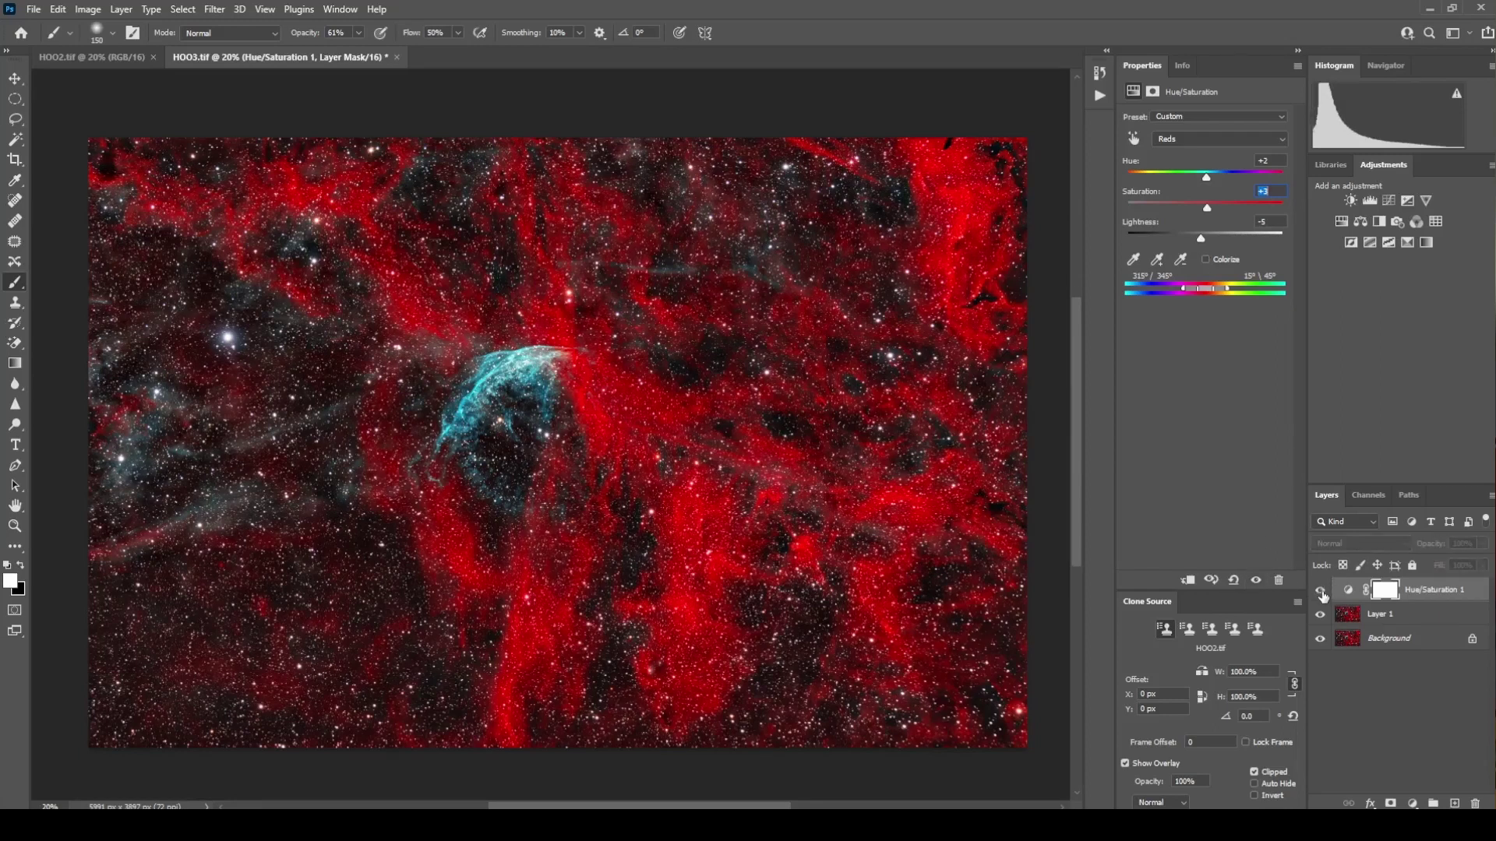
left_click(1321, 594)
left_click(1322, 594)
left_click(1321, 594)
left_click(1321, 594)
left_click(1321, 594)
left_click(1321, 594)
left_click(1322, 593)
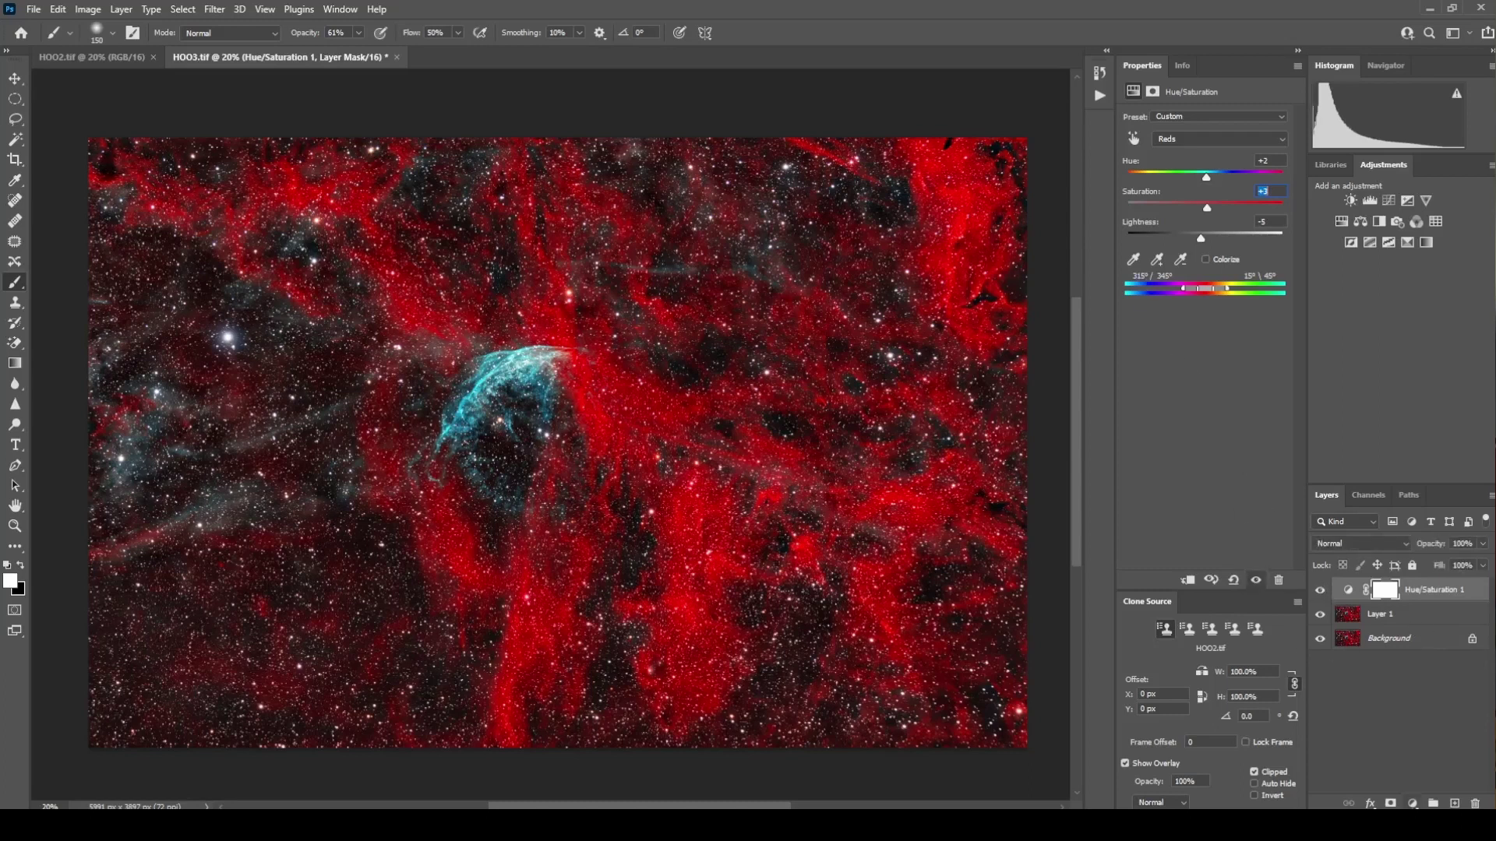
Add a Selective Color adjustment layer and fine-tune the cyan amount in the reds, resetting their magenta to 0%.
left_click(1412, 803)
left_click(1410, 800)
left_click(1198, 135)
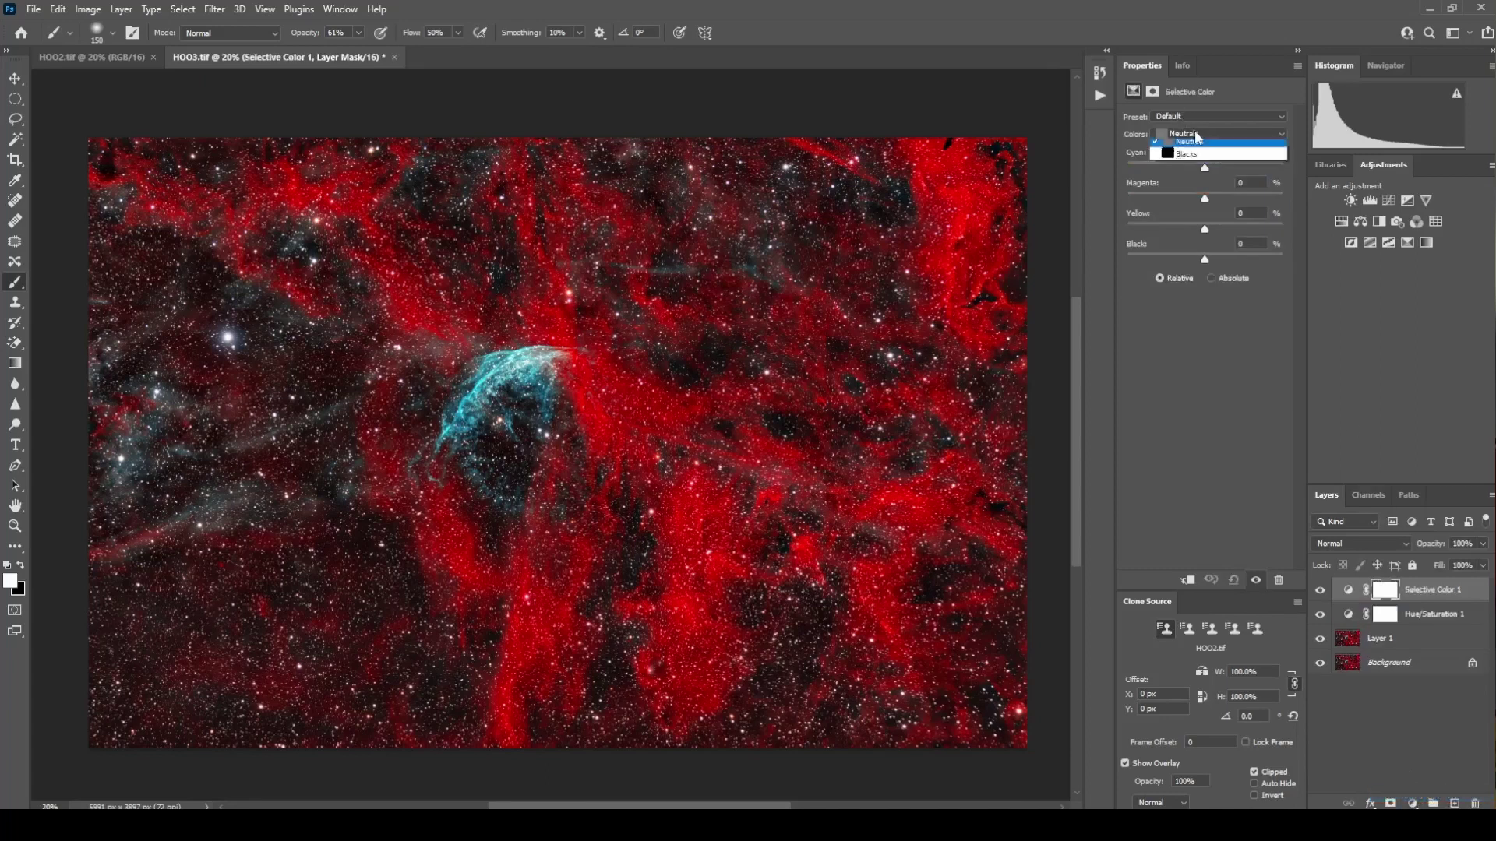
left_click(1200, 146)
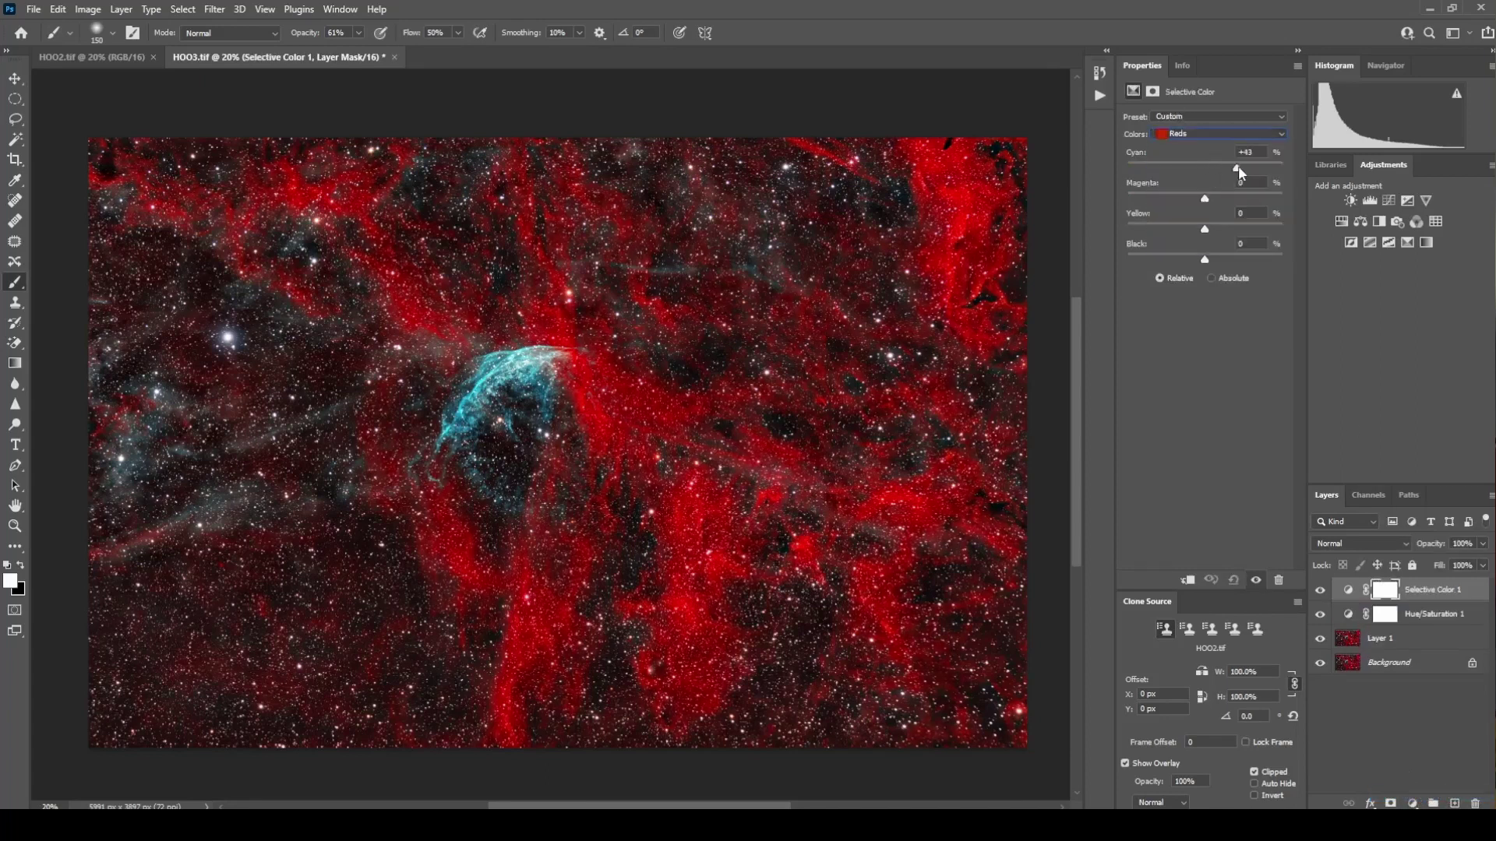
left_click_drag(1237, 167, 1197, 168)
mouse_move(1204, 199)
left_mouse_down()
mouse_move(1221, 200)
mouse_move(1189, 193)
mouse_move(1209, 193)
left_mouse_up()
double_click(1257, 182)
type("0")
left_click_drag(1198, 174, 1198, 176)
In the Selective Color adjustment, set the cyans to cyan +19%, magenta -16% and yellow +7%.
left_click(1205, 133)
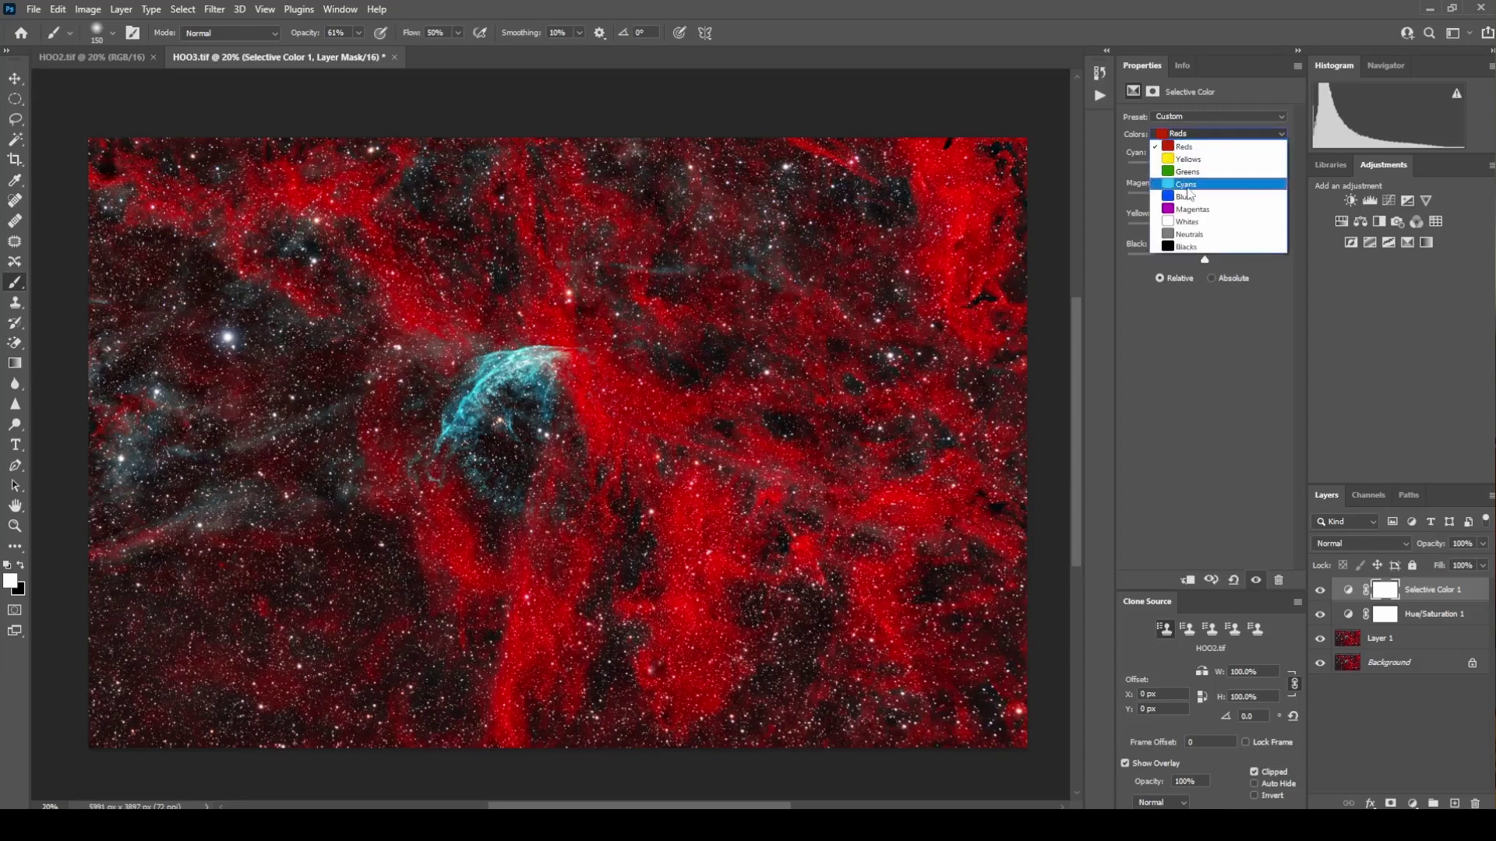
left_click(1193, 191)
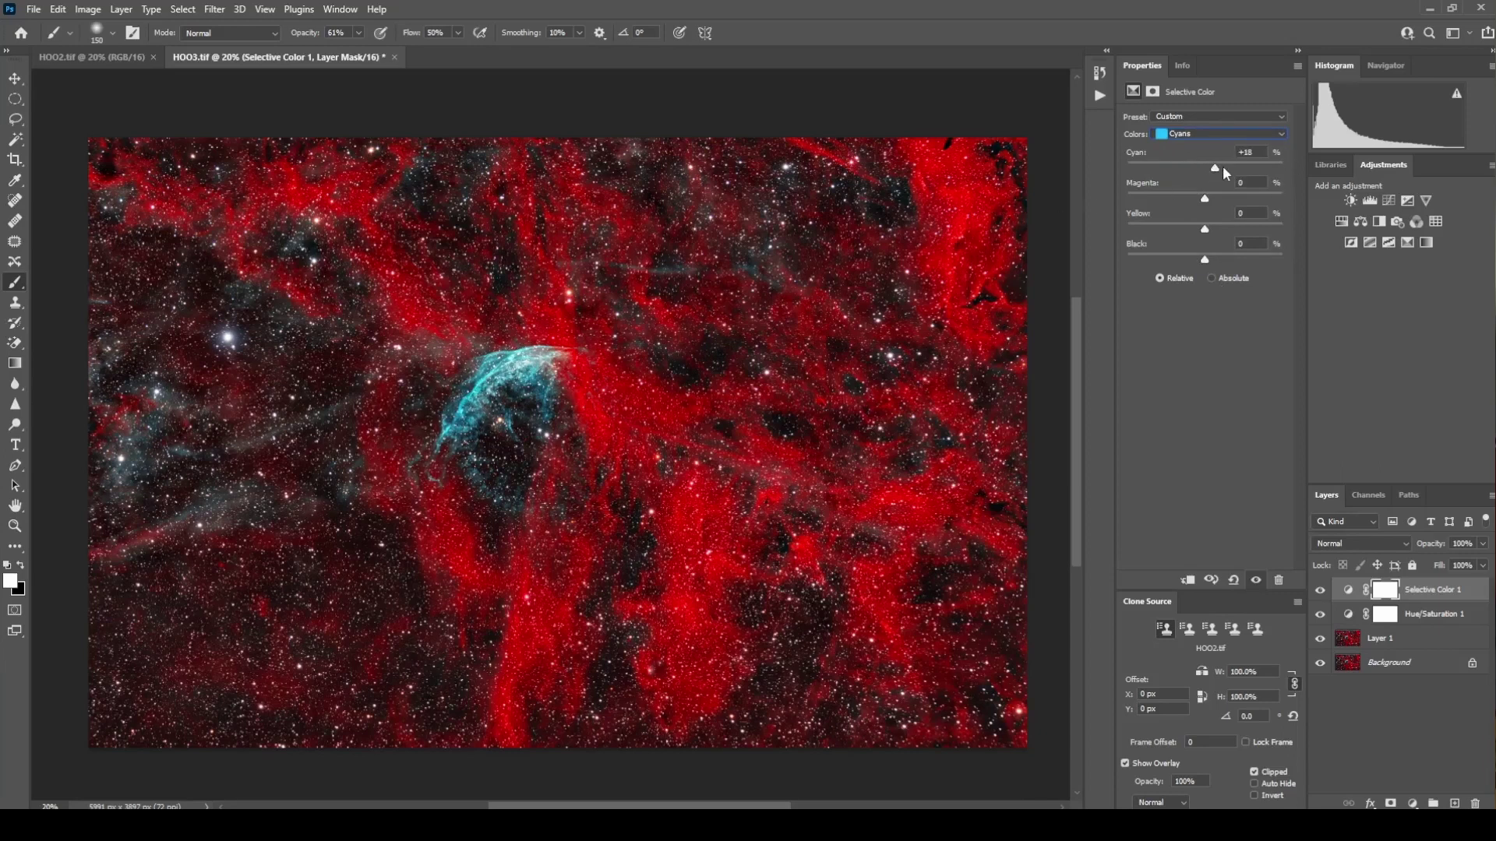
left_click_drag(1176, 169, 1254, 173)
left_click_drag(1205, 199, 1188, 198)
left_click_drag(1190, 199, 1193, 200)
left_click_drag(1181, 232, 1207, 231)
Compare the nebula's cyan and red tones with and without the Selective Color adjustment.
left_click(1319, 593)
left_click(1319, 592)
left_click(1319, 593)
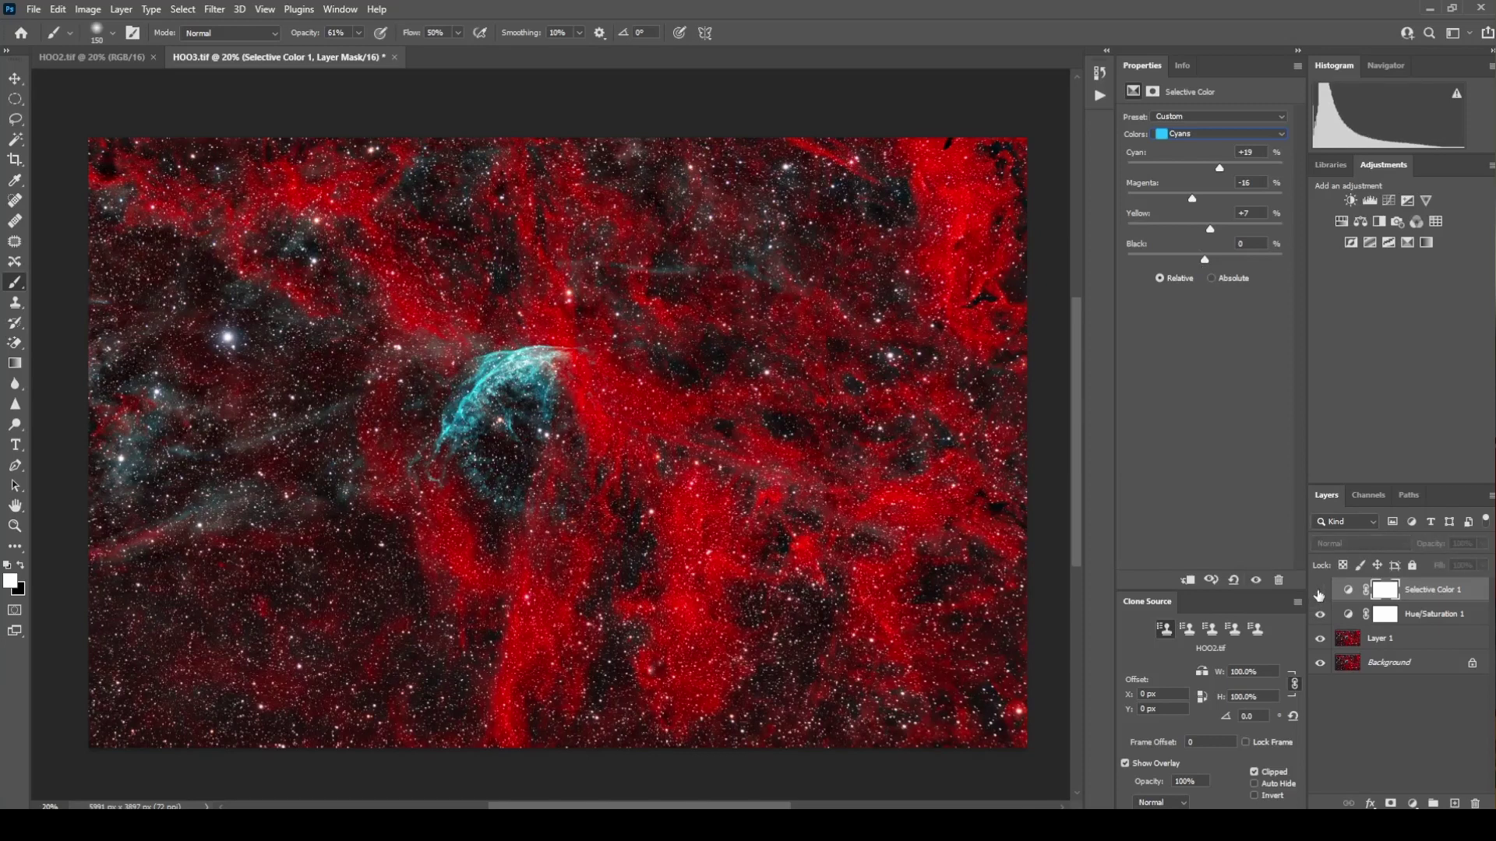
left_click(1319, 593)
left_click(1319, 593)
left_click(1319, 593)
left_click(1319, 593)
left_click(1319, 593)
left_click(1319, 593)
left_click(1319, 593)
left_click(1319, 593)
left_click(1319, 595)
left_click(1318, 595)
left_click(1319, 595)
Merge the Selective Color and Hue/Saturation adjustments and the layer copy into the background.
right_click(1421, 590)
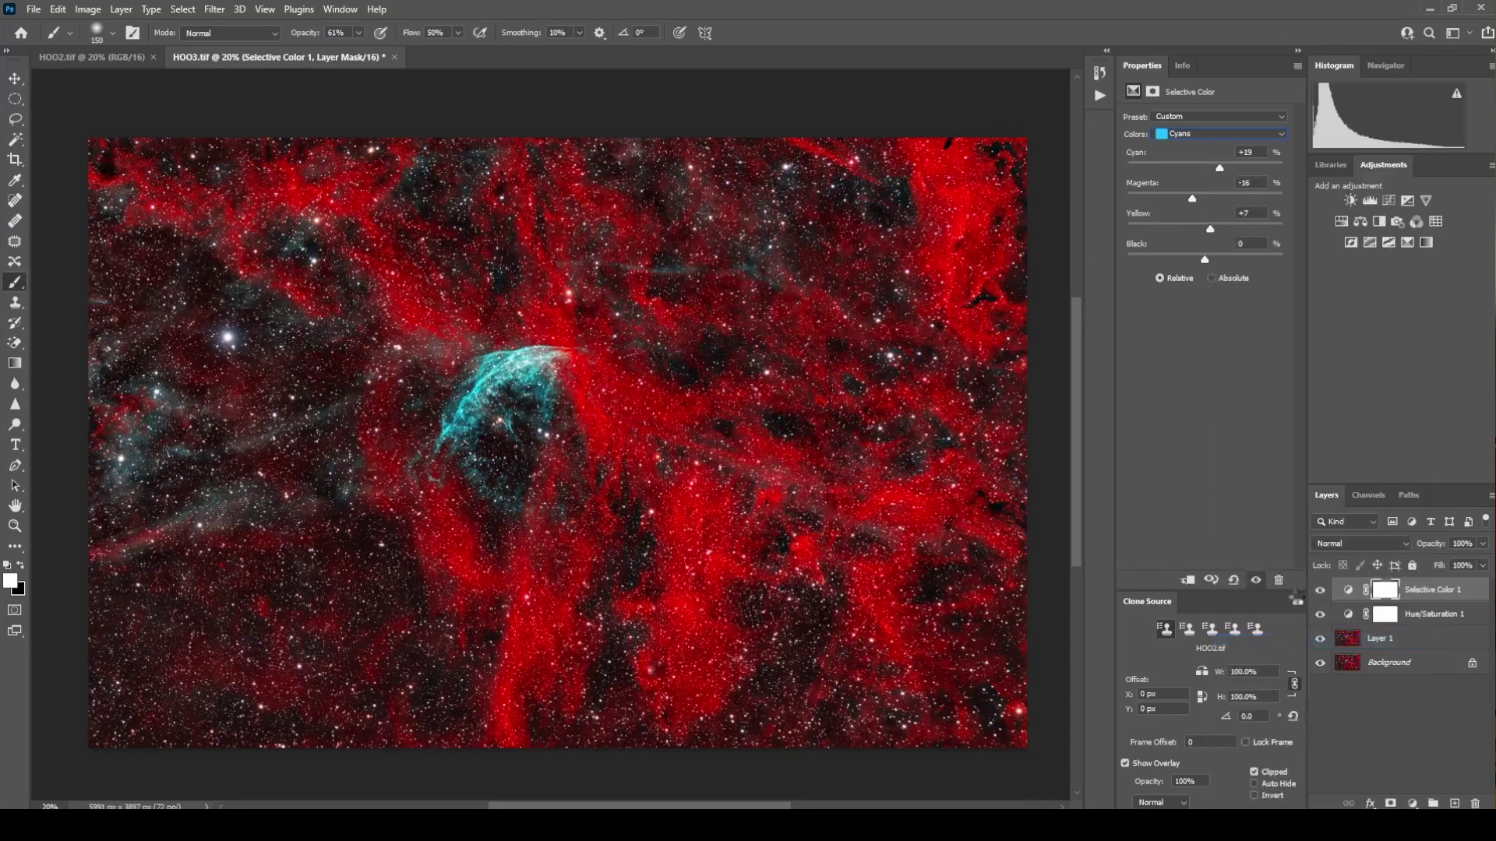
key("ctrl+shift+e")
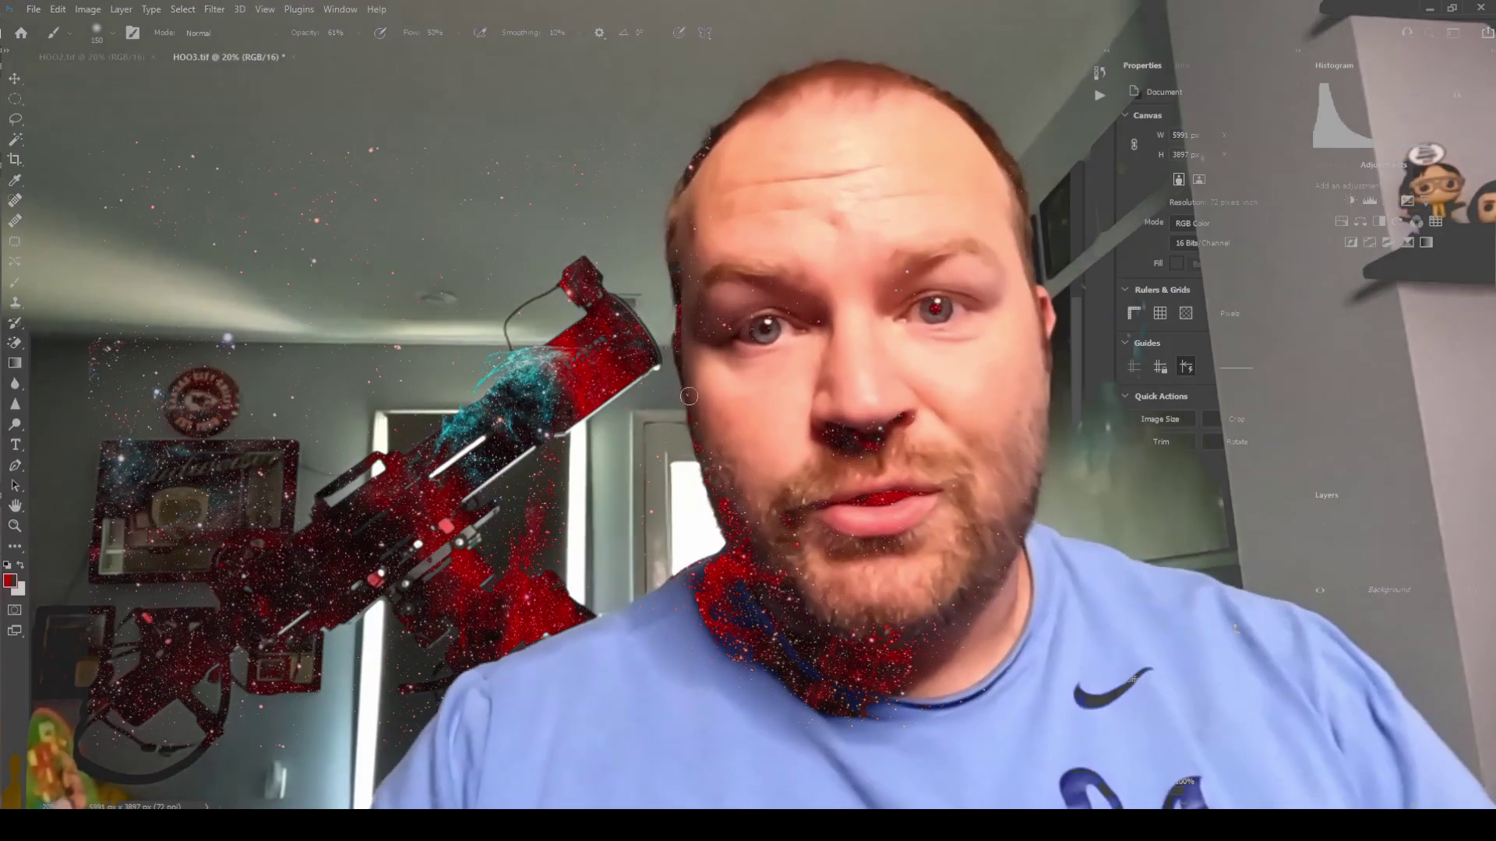